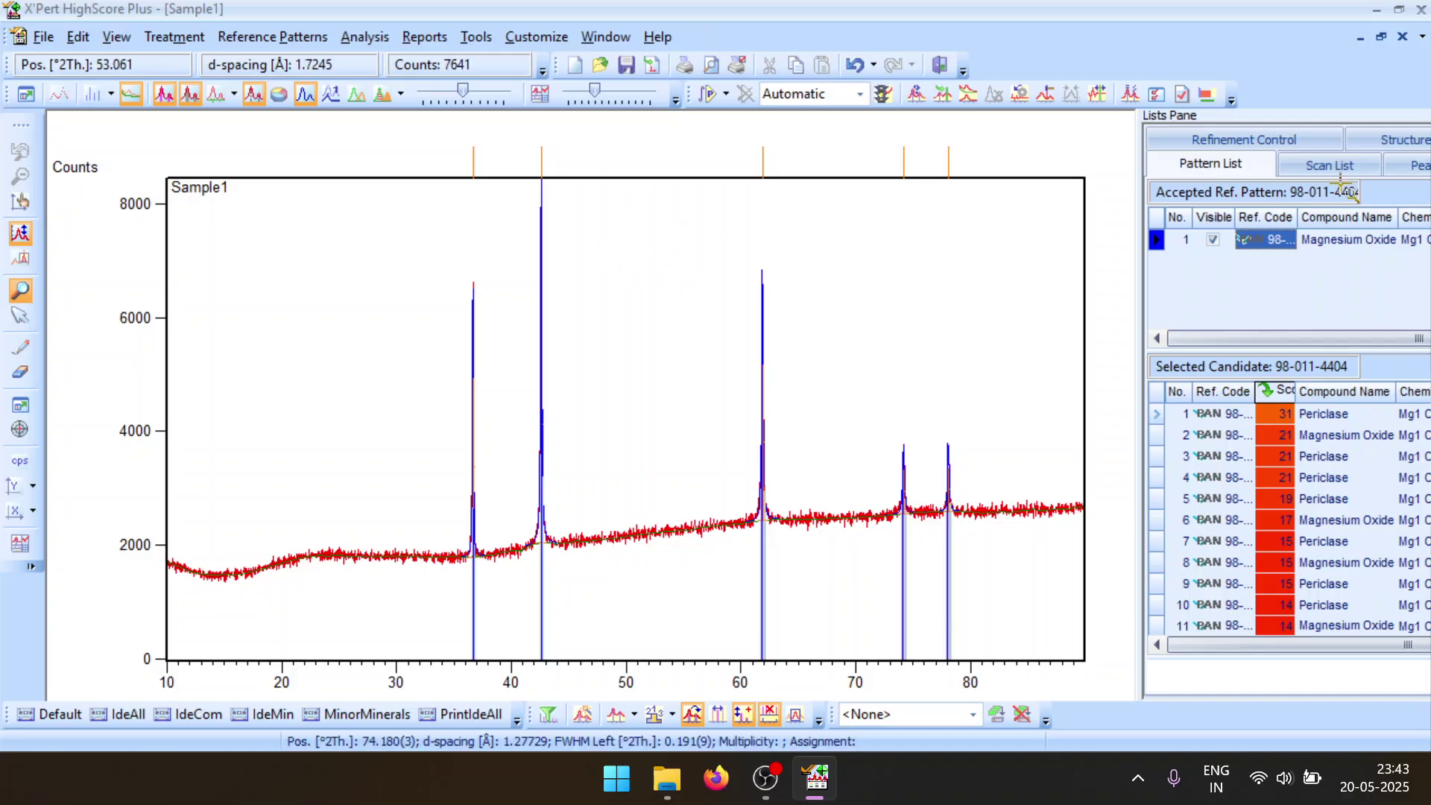
Widen the lists pane, then inspect the fit of the peak near 36.7° 2Theta and return to the full pattern
left_click_drag(1138, 267, 968, 276)
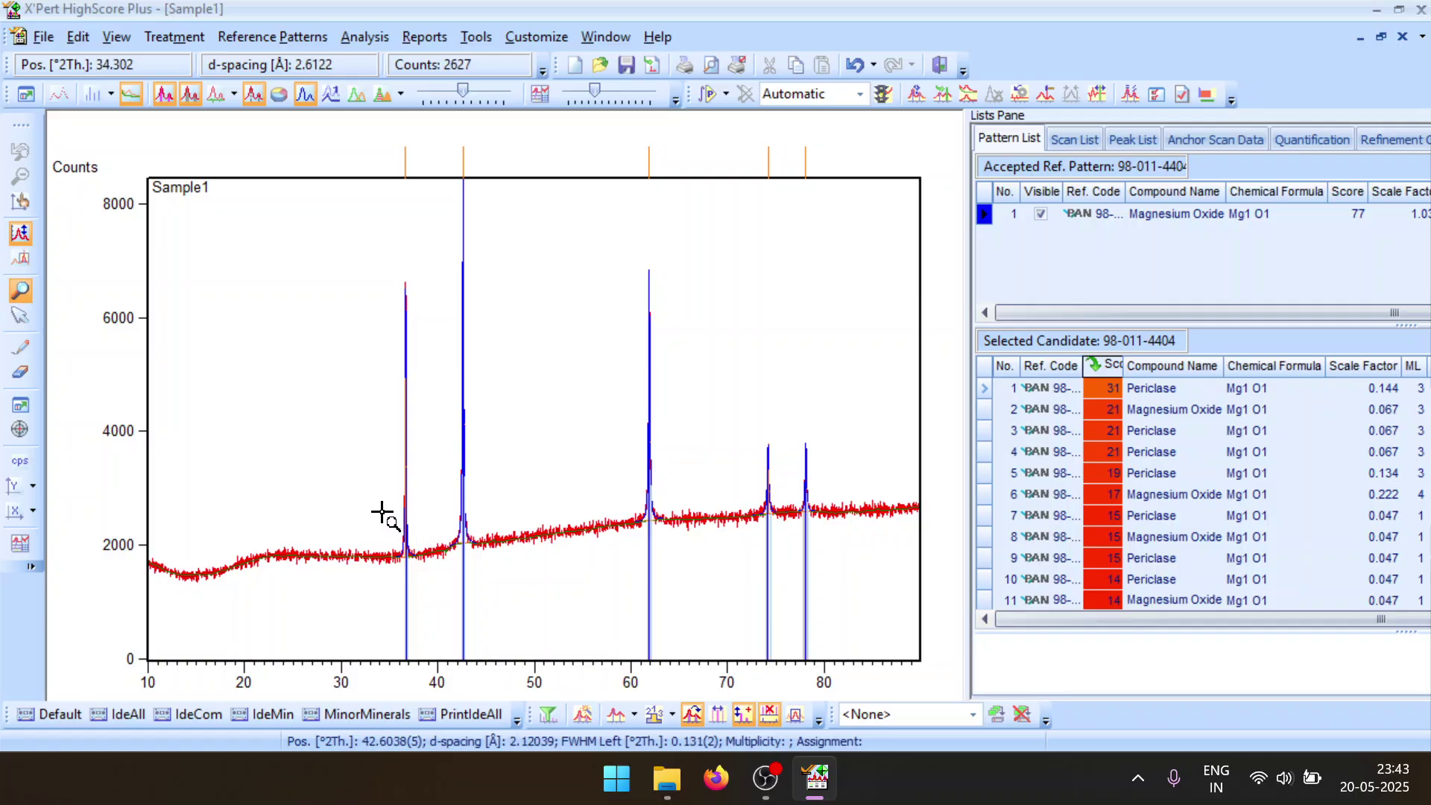
left_click_drag(382, 513, 506, 600)
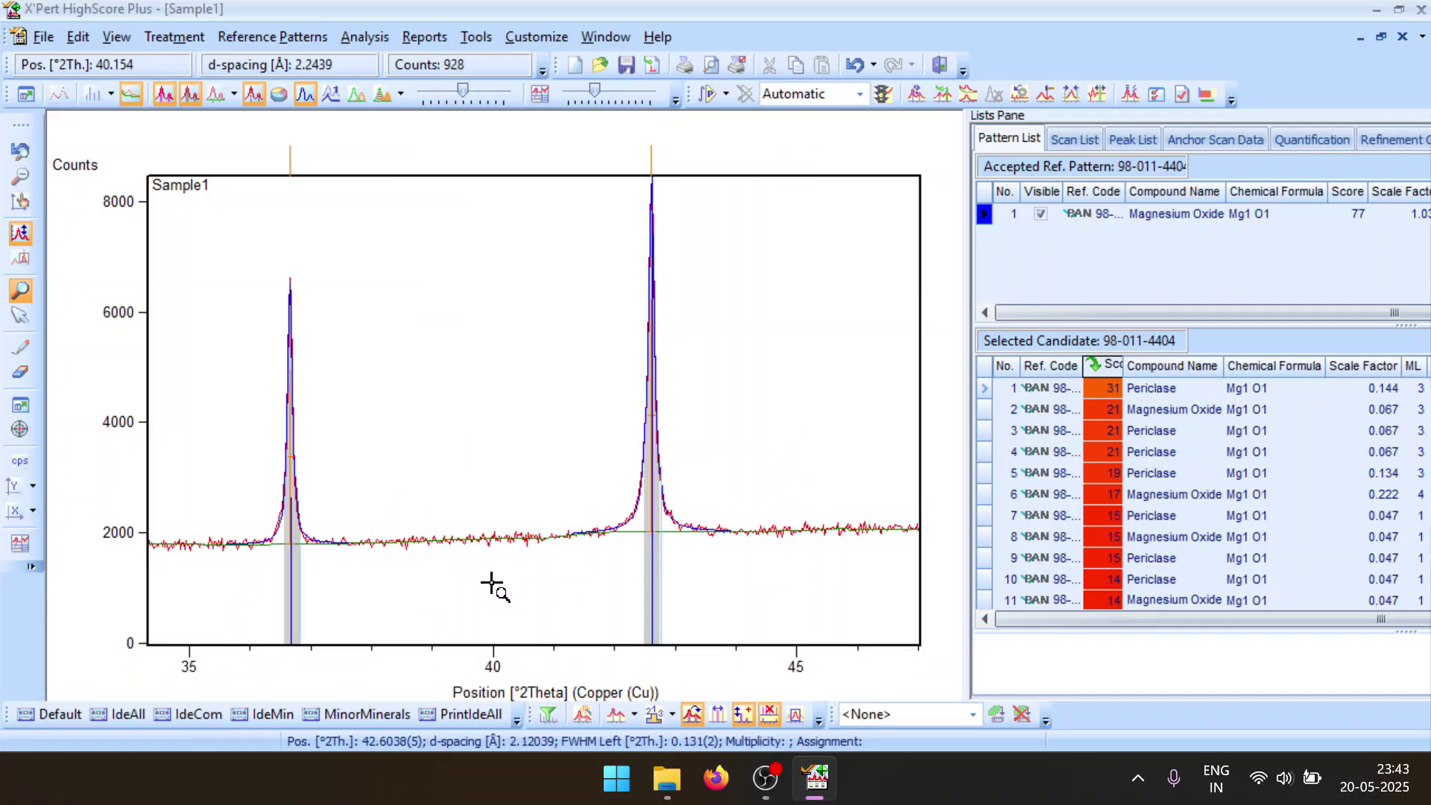
left_click(192, 96)
left_click_drag(256, 434, 374, 607)
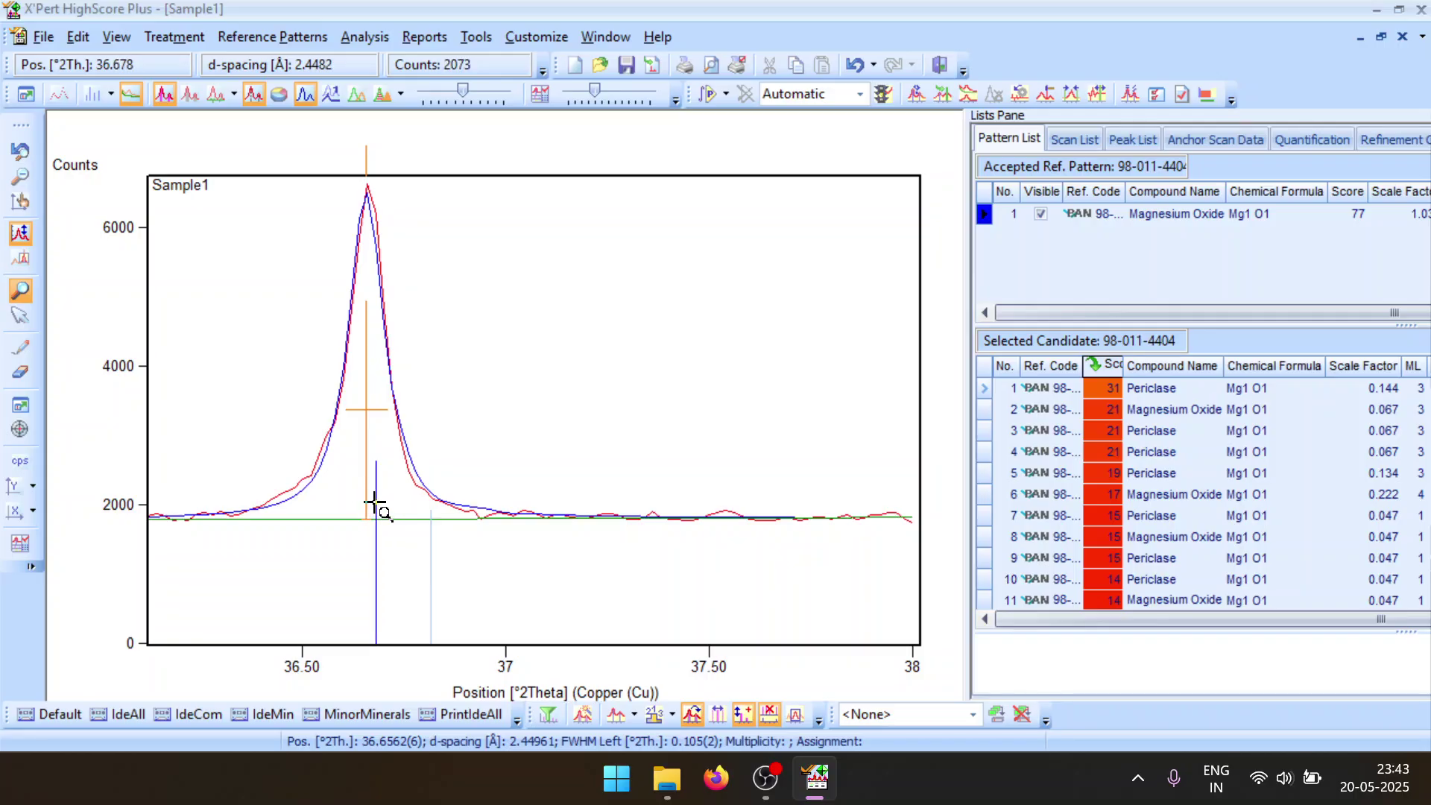
left_click(1161, 216)
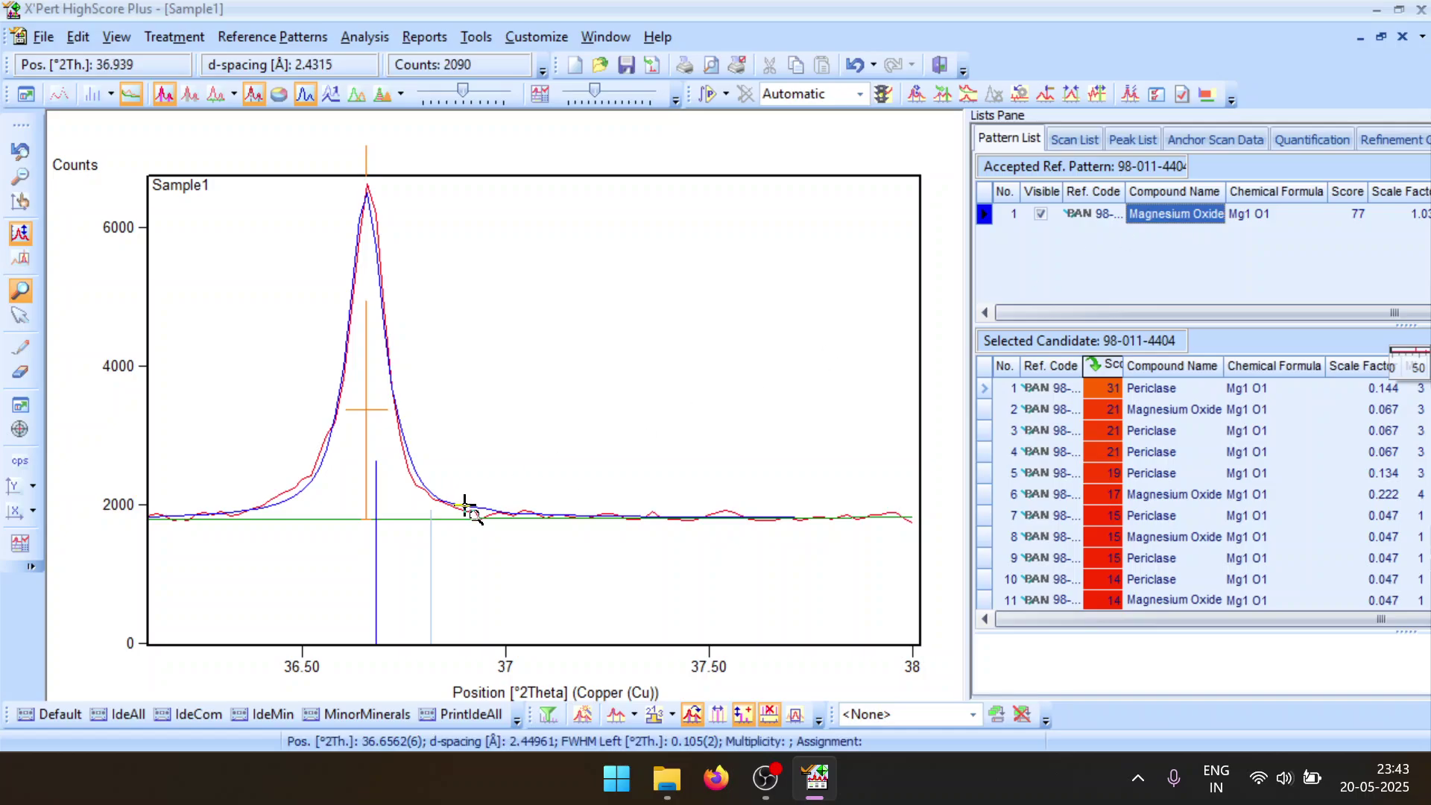
right_click(747, 337)
left_click(802, 328)
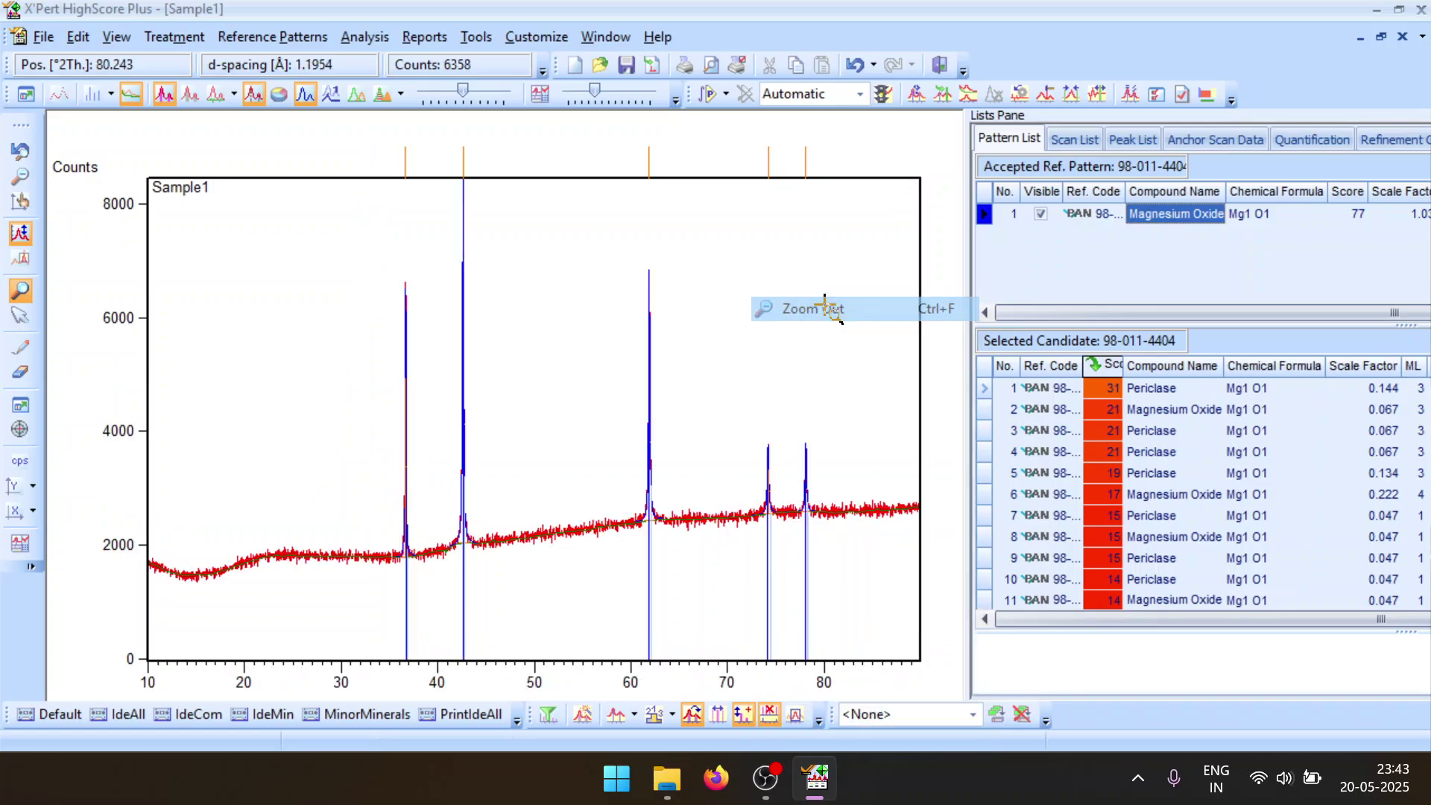
Inspect the match between measured and calculated profiles at the strongest peak near 42.6° 2Theta, ending at the full pattern
left_click_drag(442, 498, 485, 589)
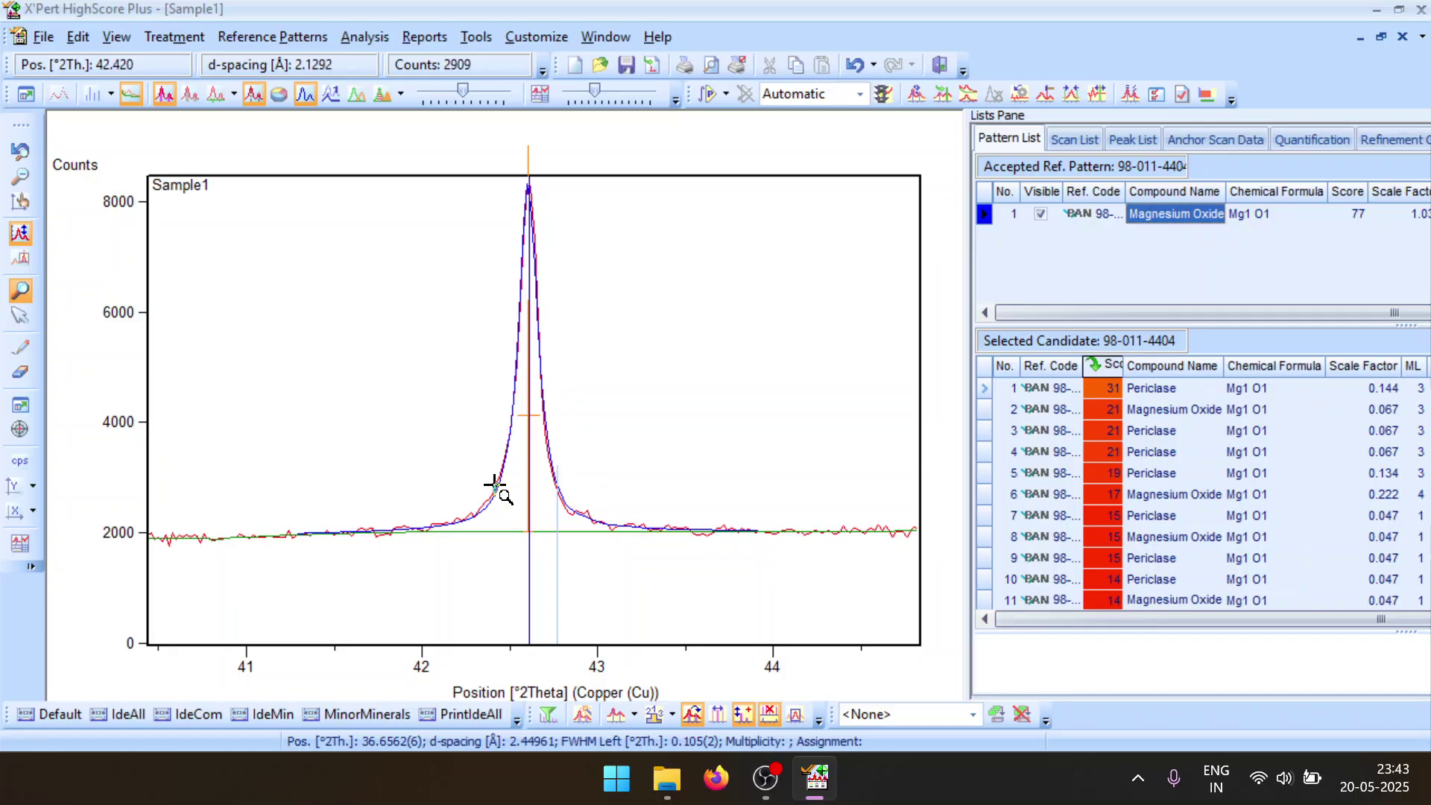
left_click_drag(495, 485, 601, 561)
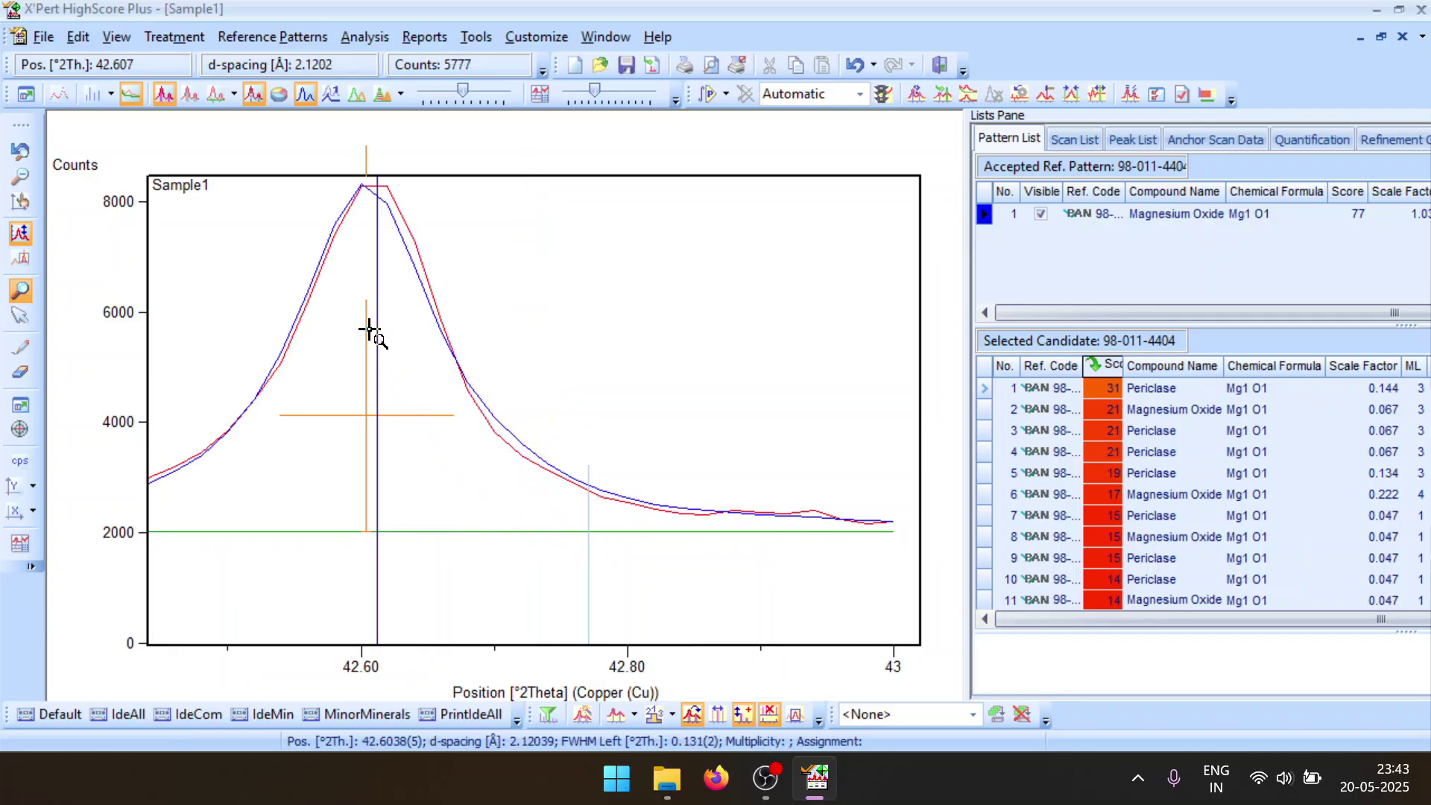
right_click(678, 291)
left_click(738, 304)
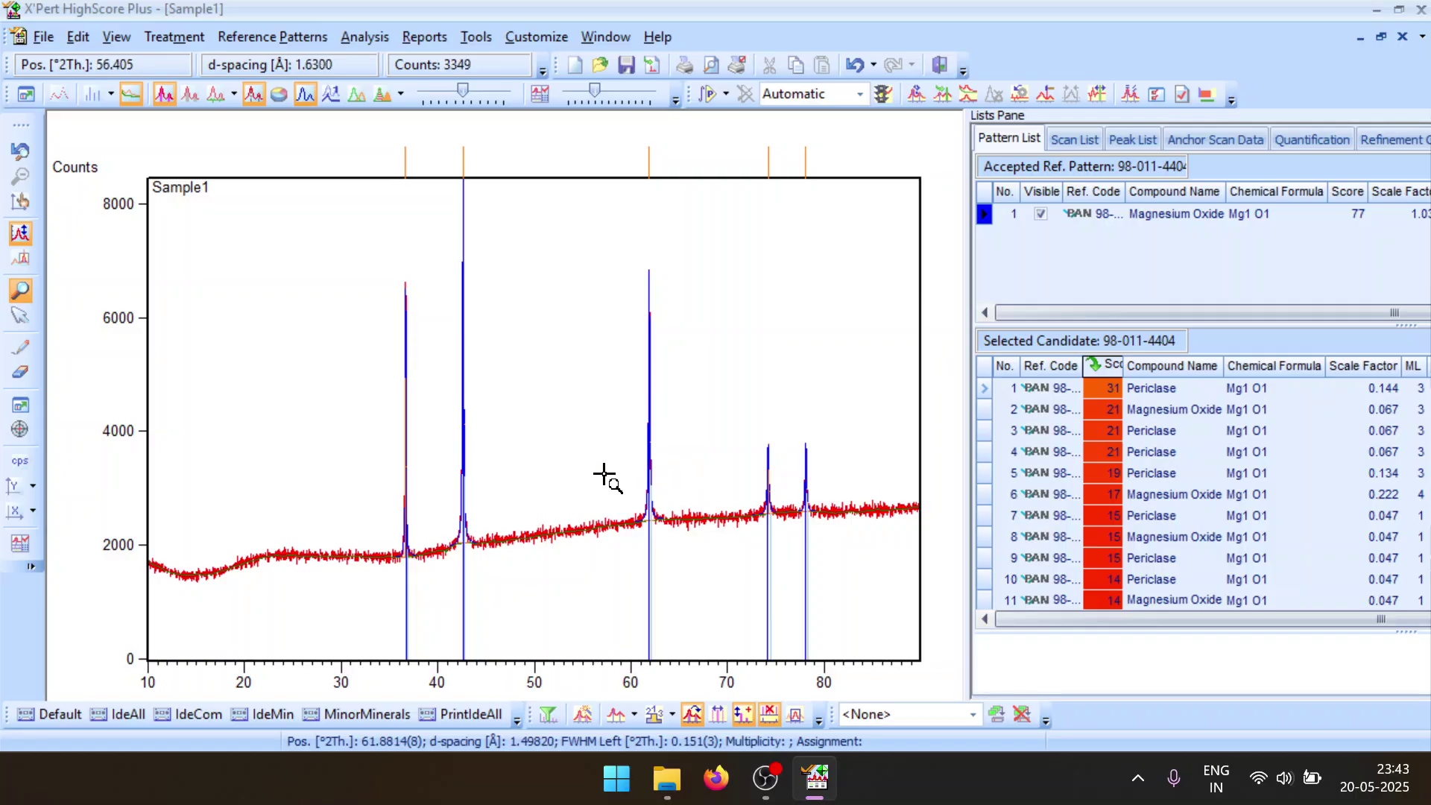
Inspect the profile and reference line of the peak near 74.2° 2Theta, ending at the full pattern
left_click_drag(607, 479, 840, 586)
left_click_drag(684, 428, 738, 496)
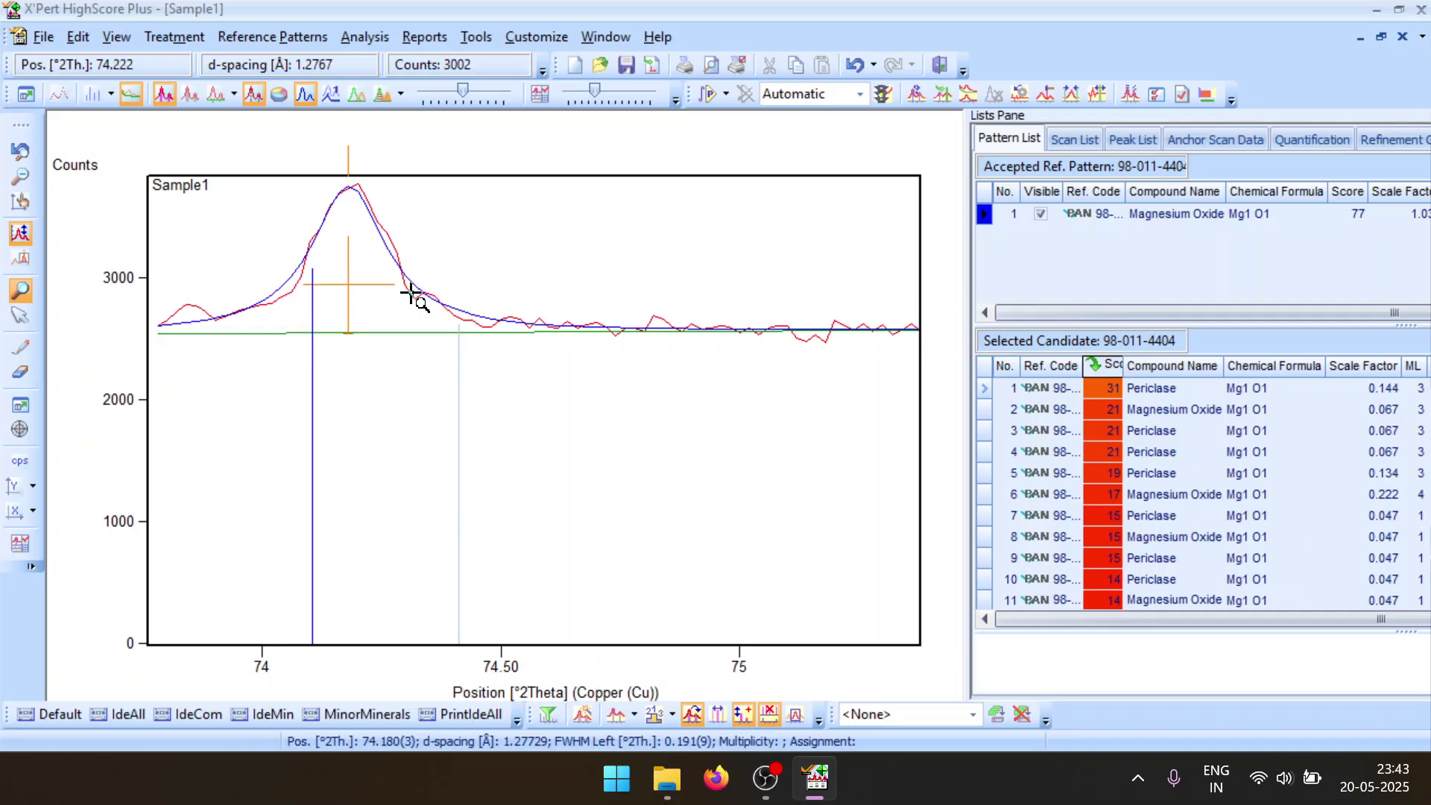
right_click(604, 286)
left_click(654, 299)
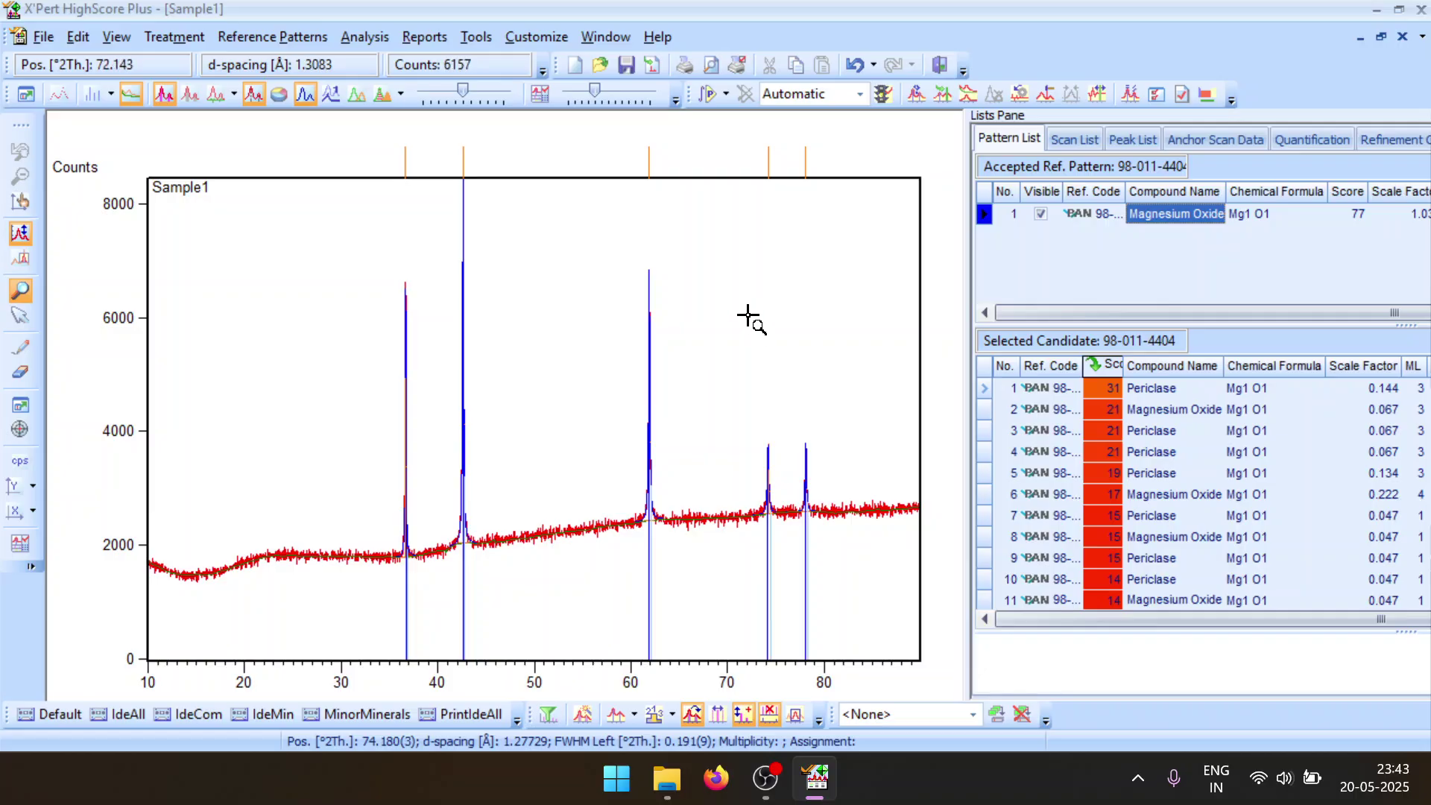
Review the reference pattern details of the accepted Magnesium Oxide phase, including its structure and stick pattern, and close them
double_click(1182, 208)
scroll(716, 396, "down", 10)
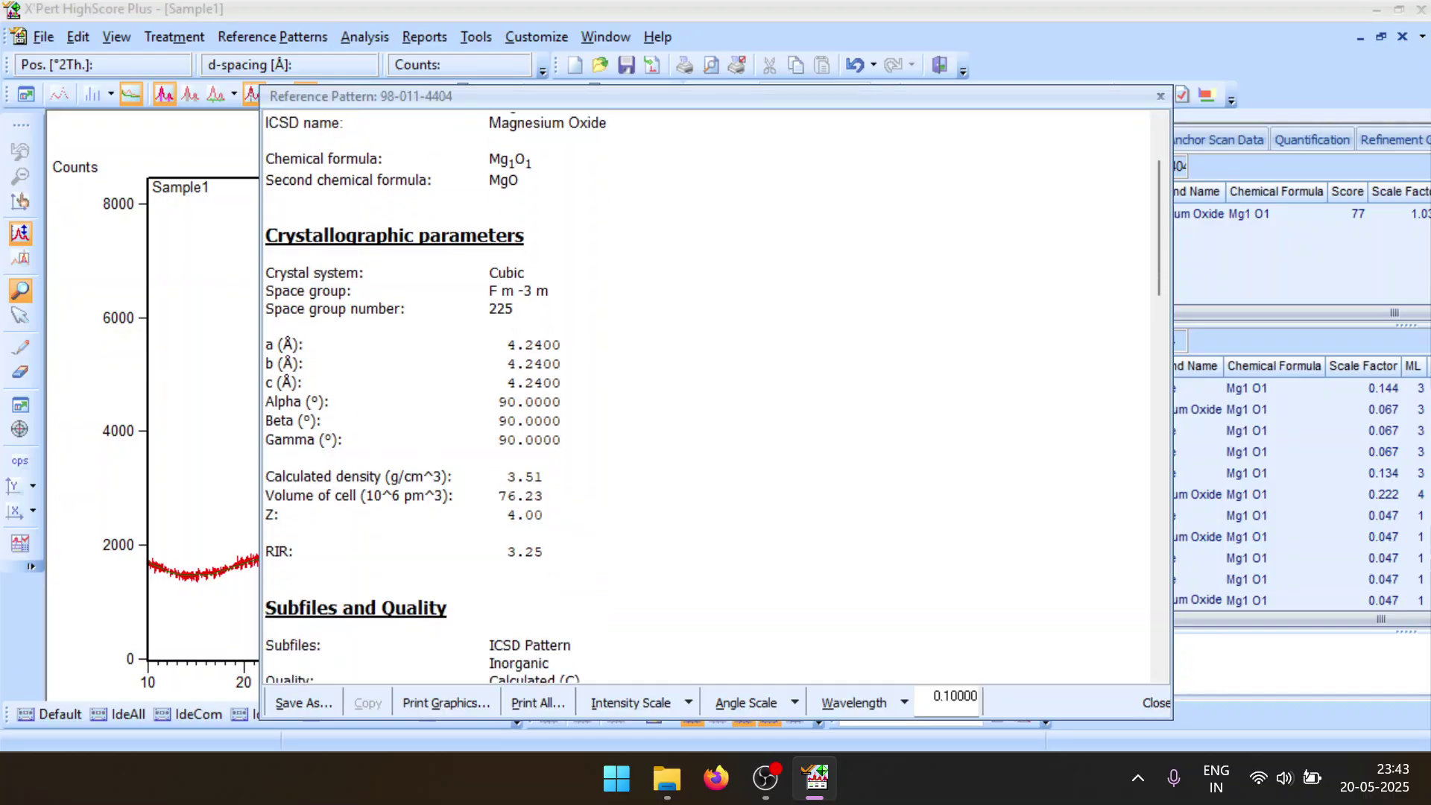
scroll(716, 395, "down", 9)
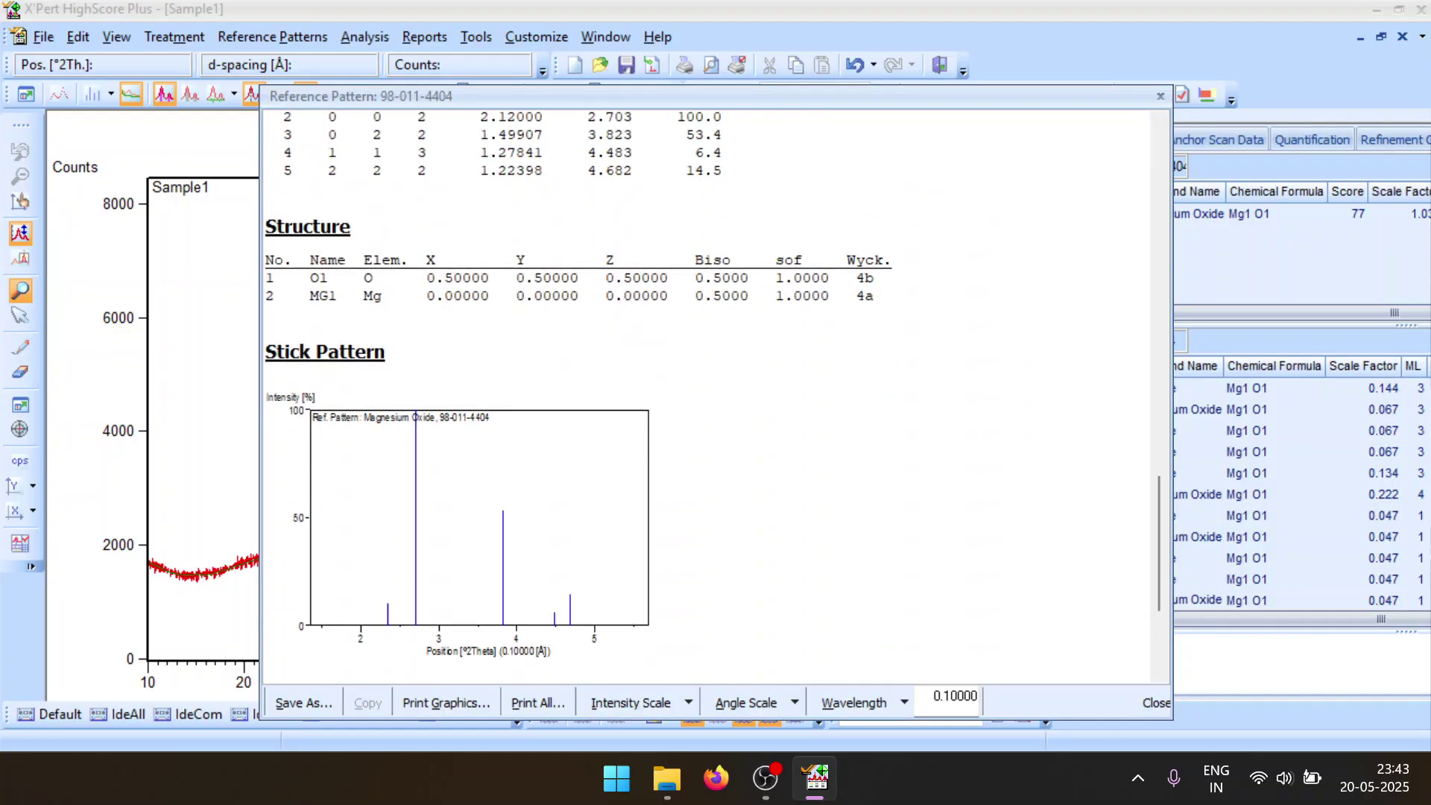
scroll(715, 395, "up", 15)
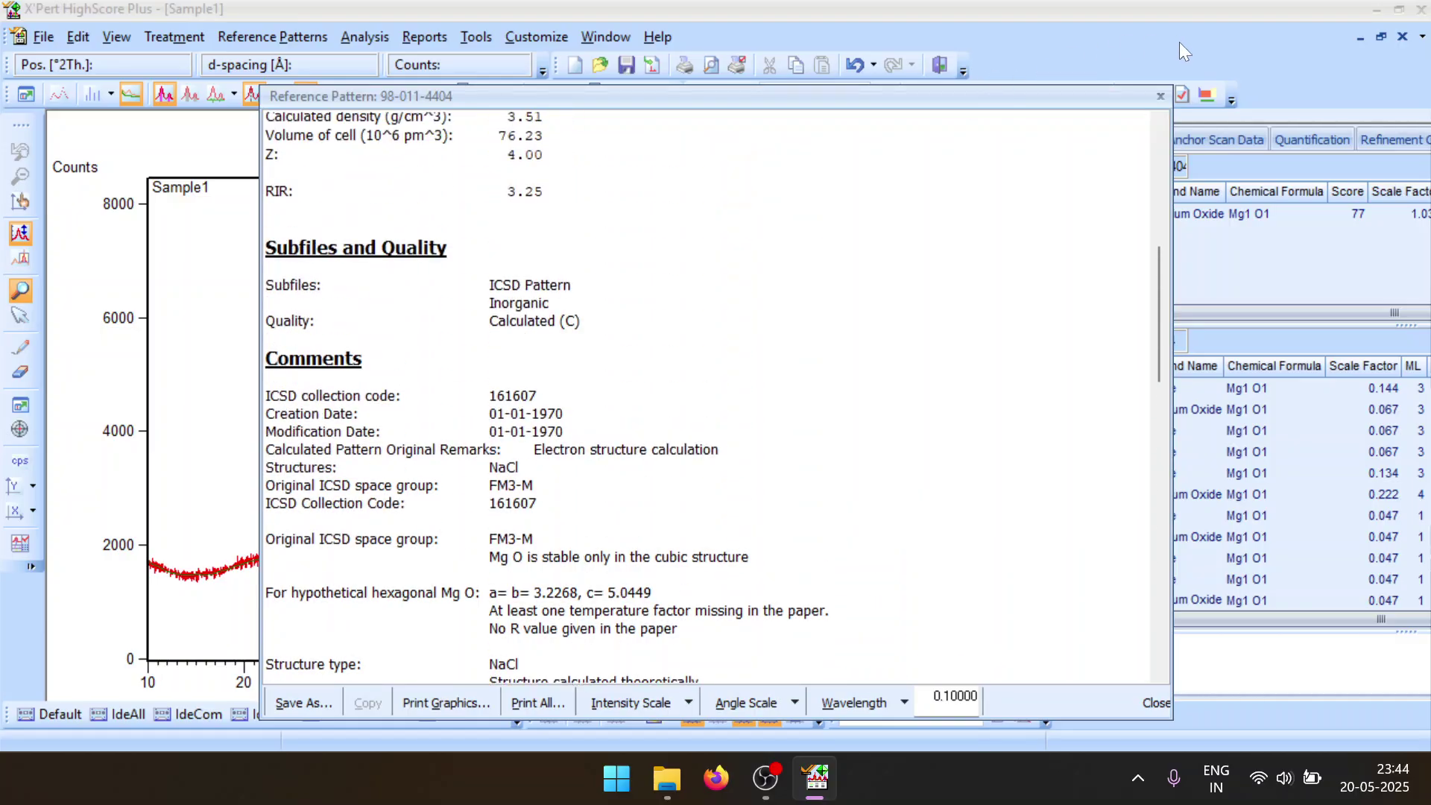
left_click(1160, 97)
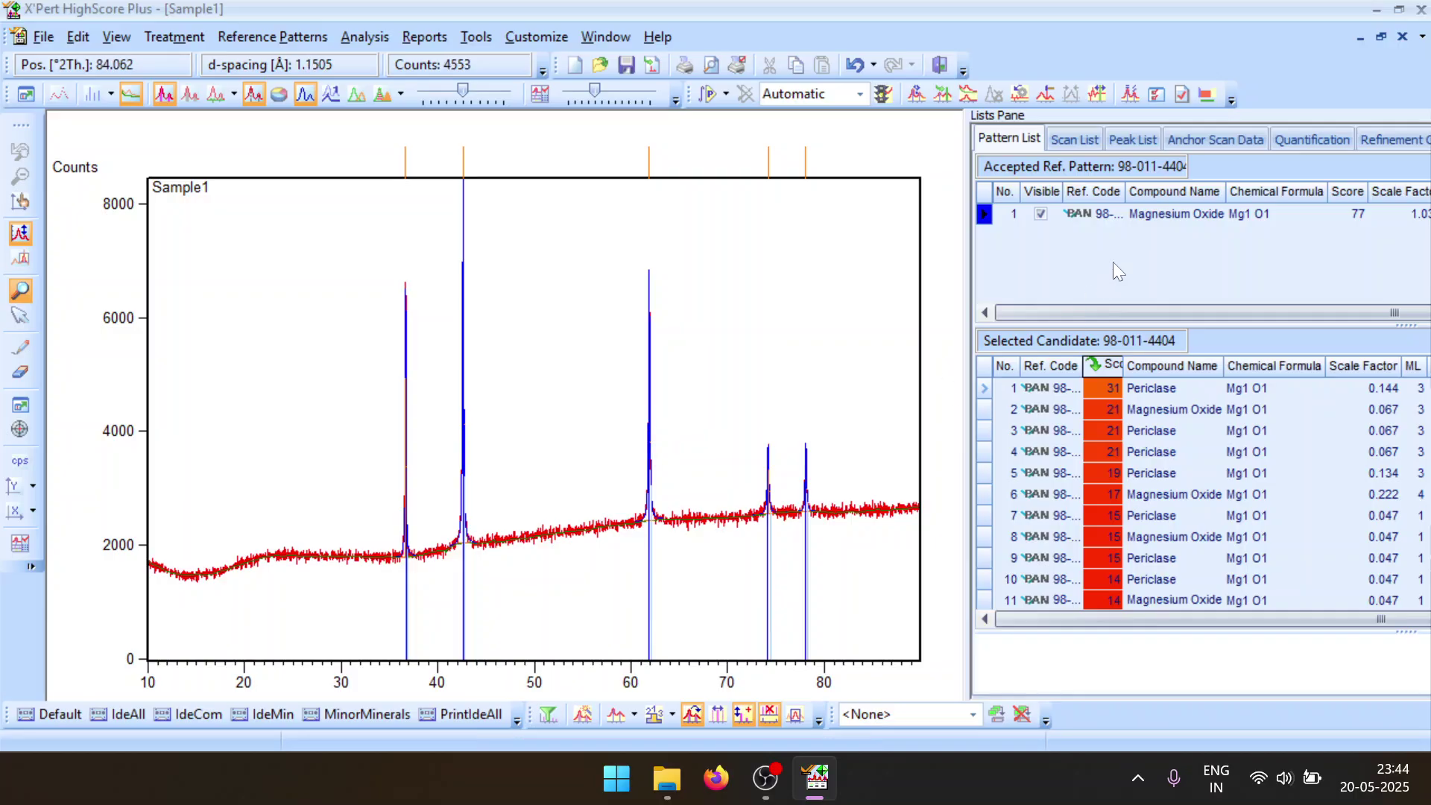
Check the a, b and c lattice parameters in the accepted Magnesium Oxide reference pattern and close it
double_click(1151, 213)
scroll(1151, 212, "down", 5)
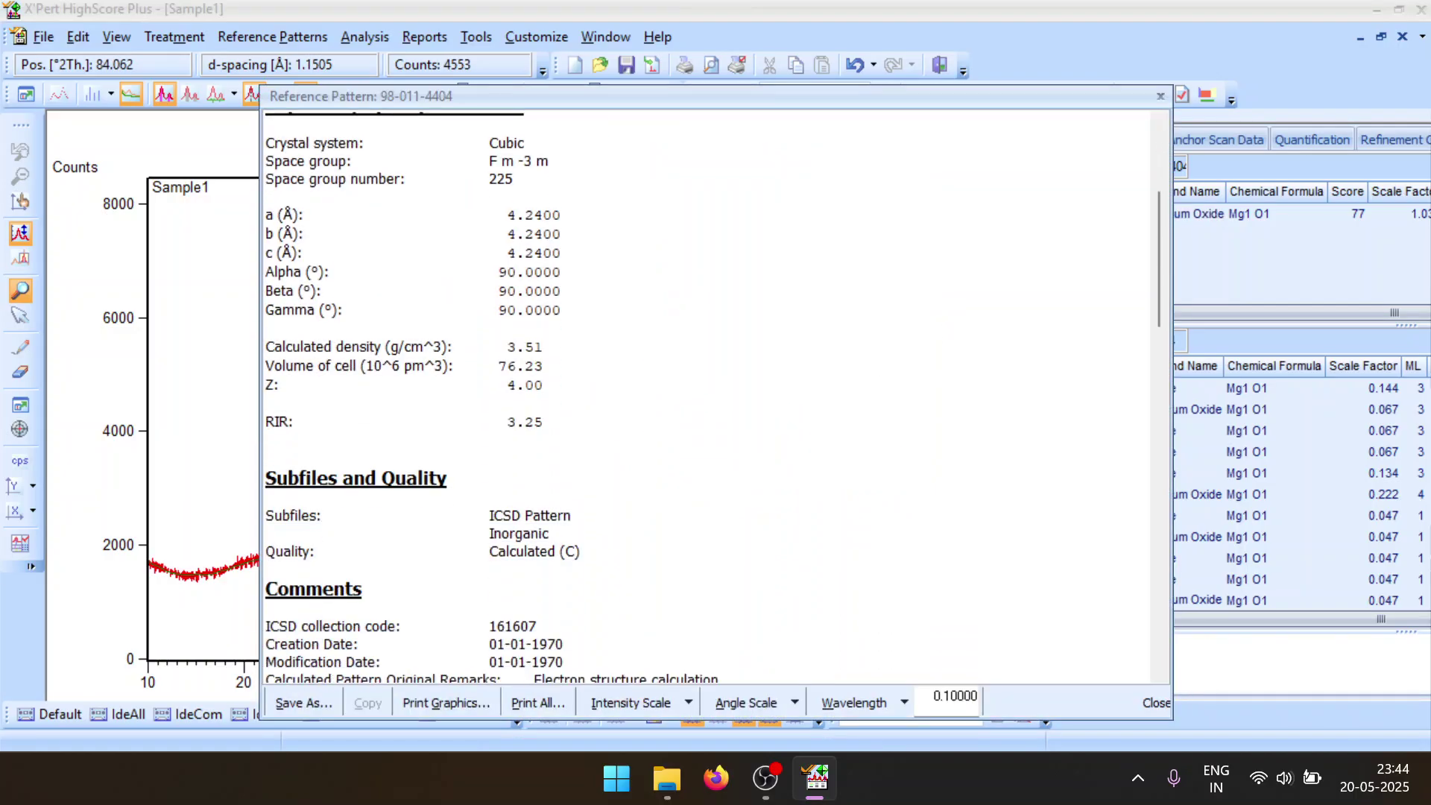
scroll(1151, 212, "up", 1)
left_click_drag(507, 251, 561, 251)
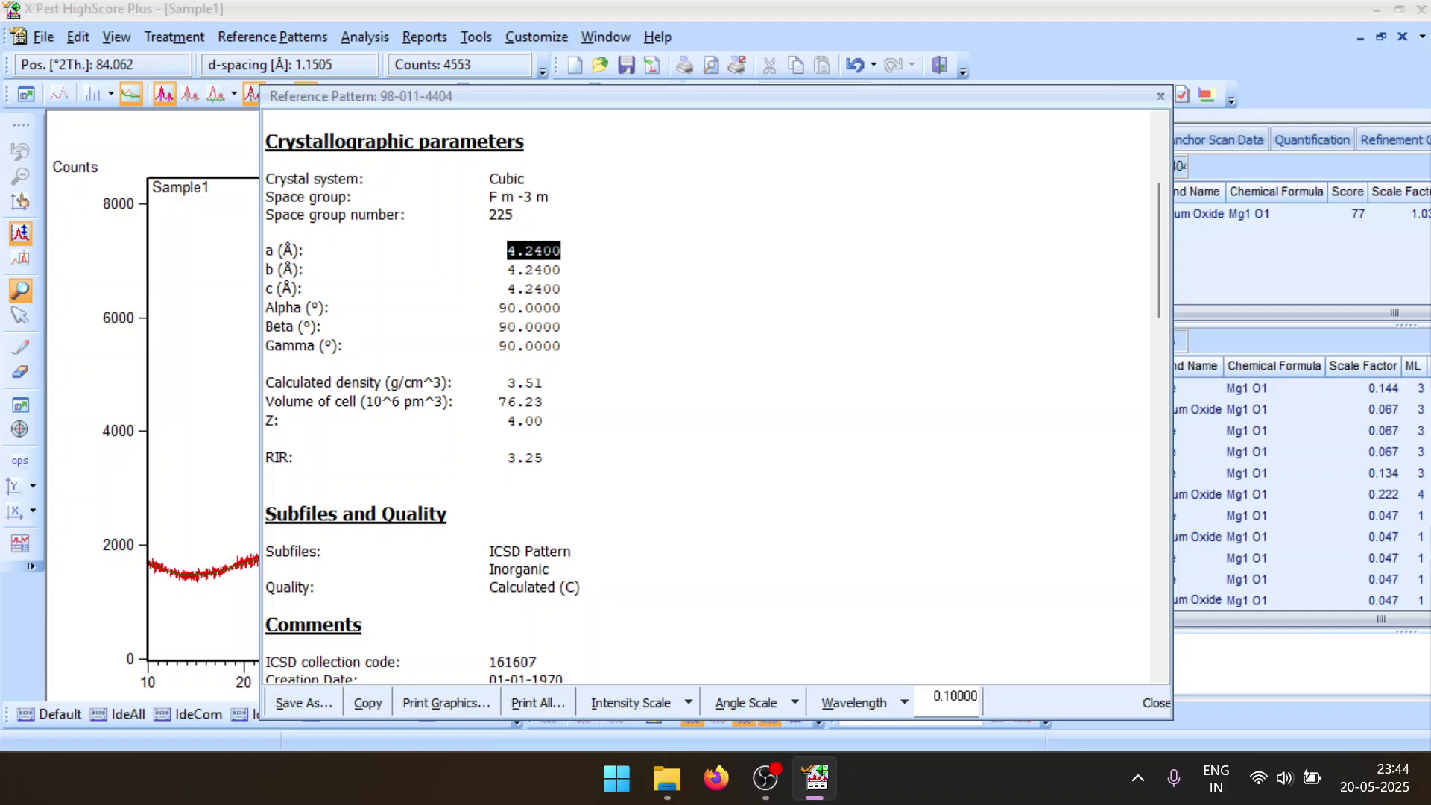
left_click_drag(507, 269, 561, 288)
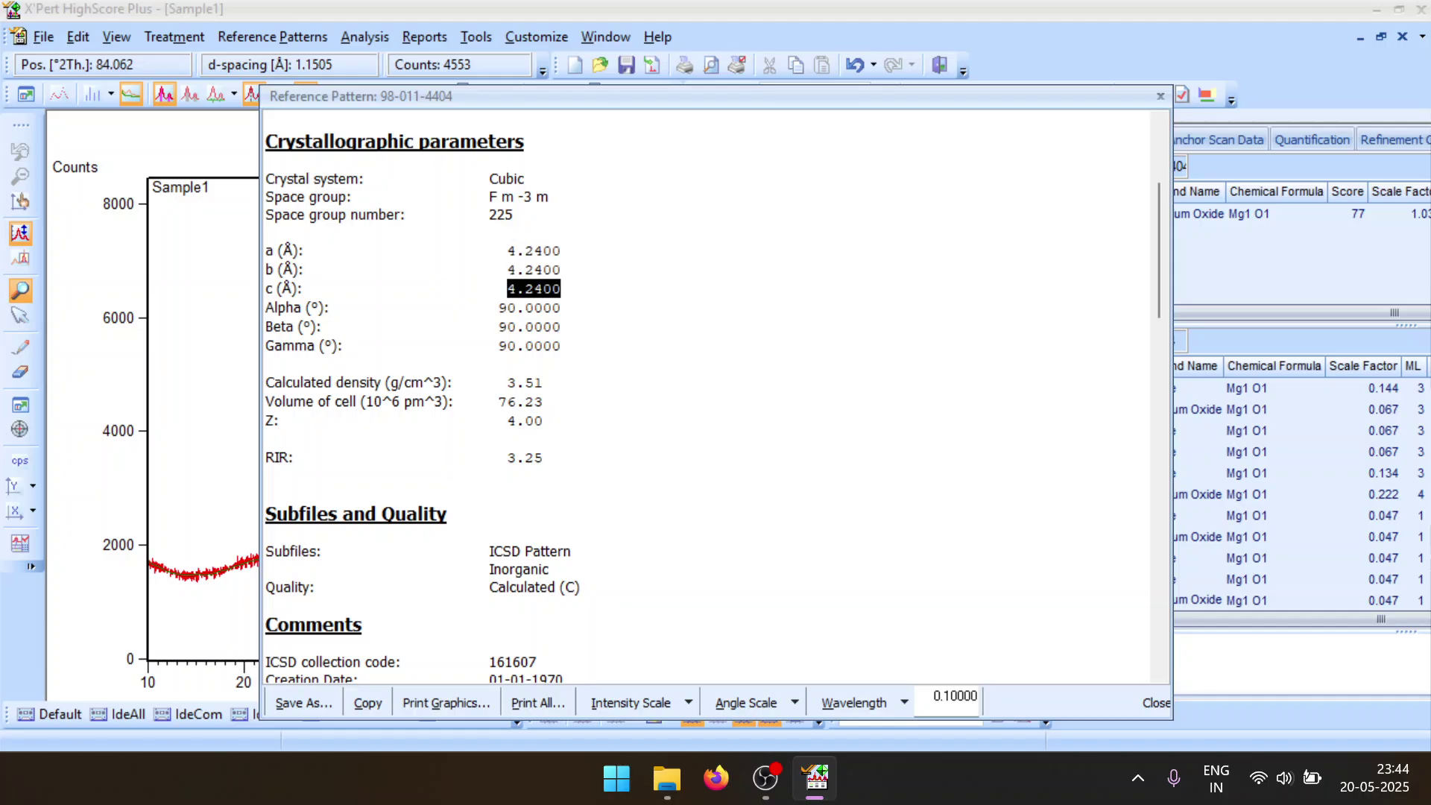
left_click(1159, 99)
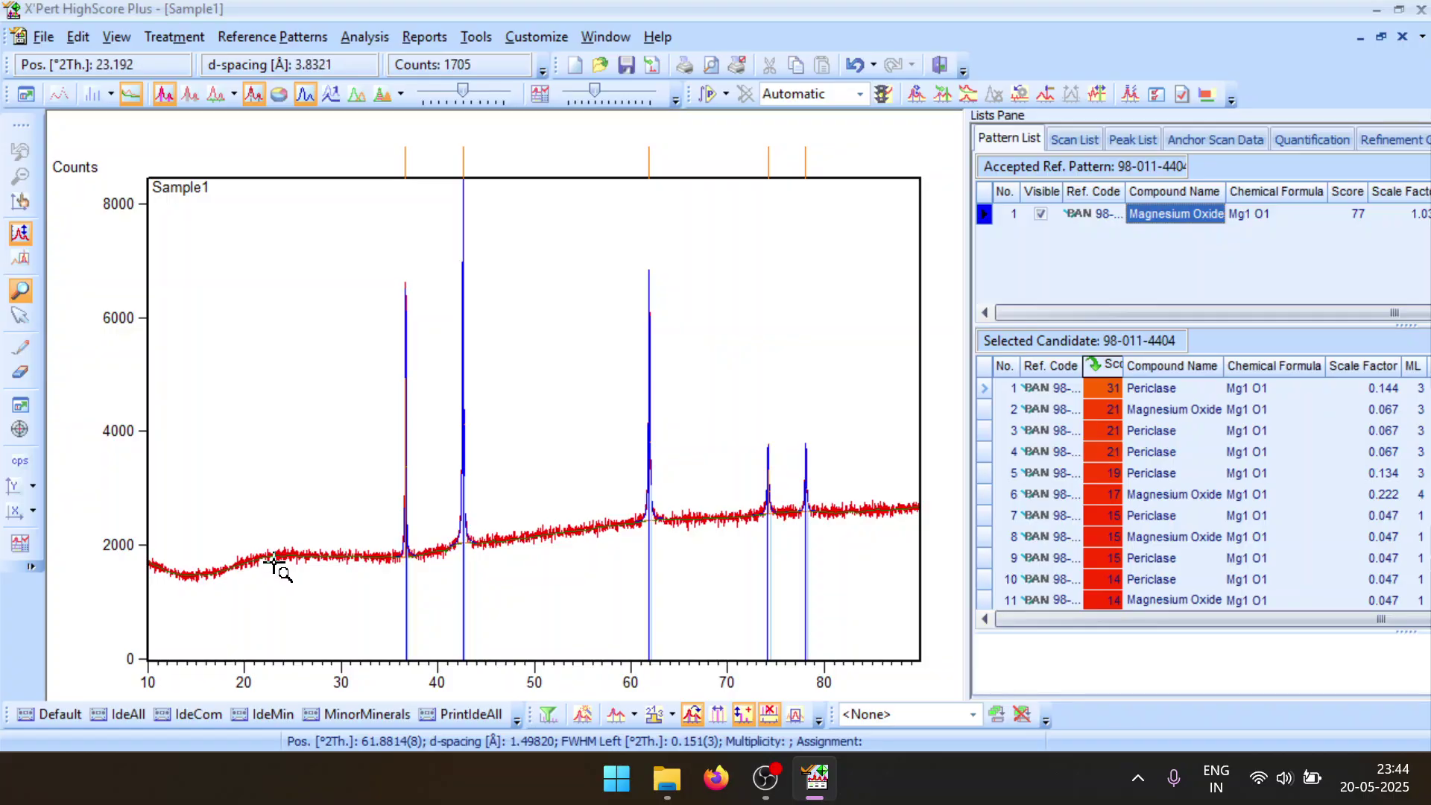
left_click(406, 492)
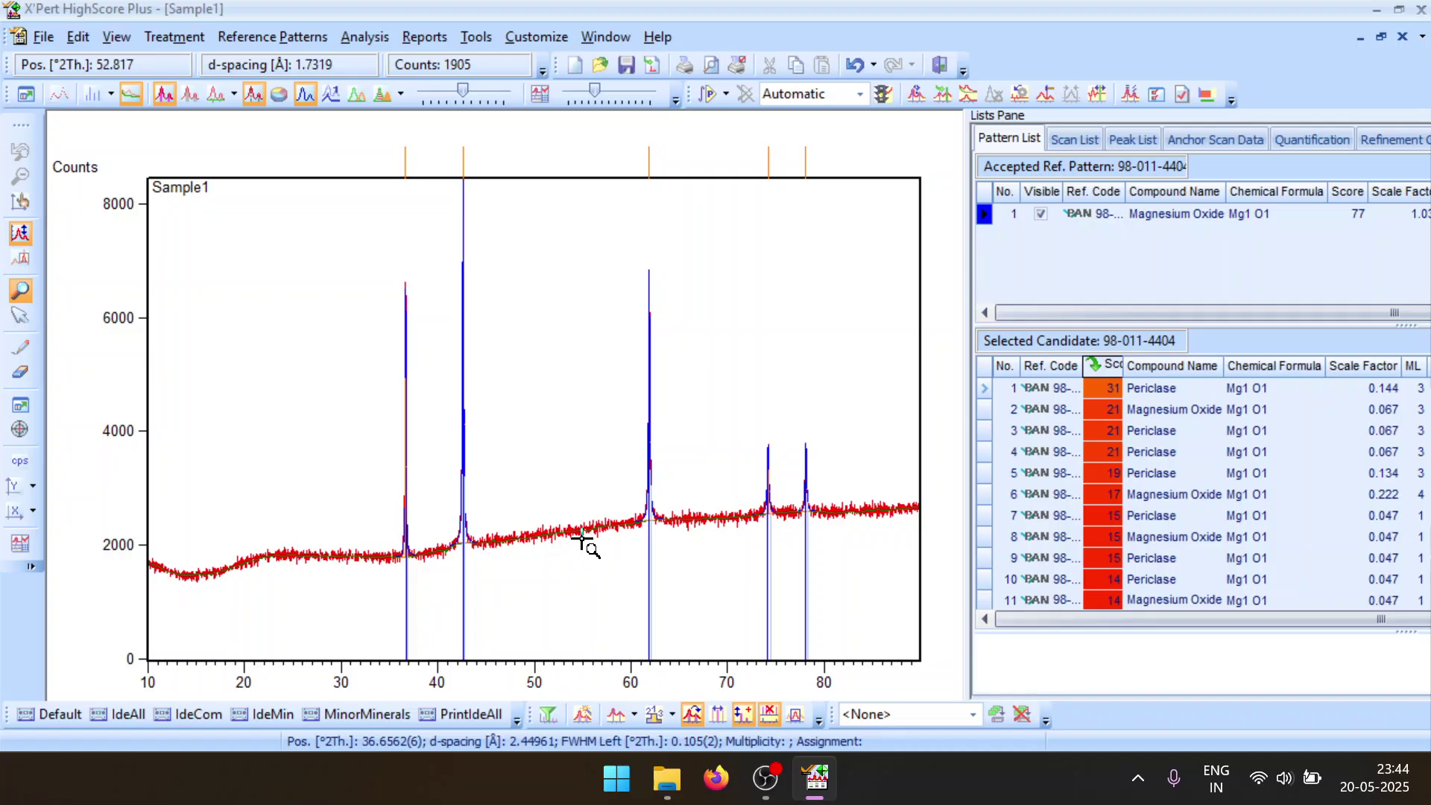
left_click(678, 497)
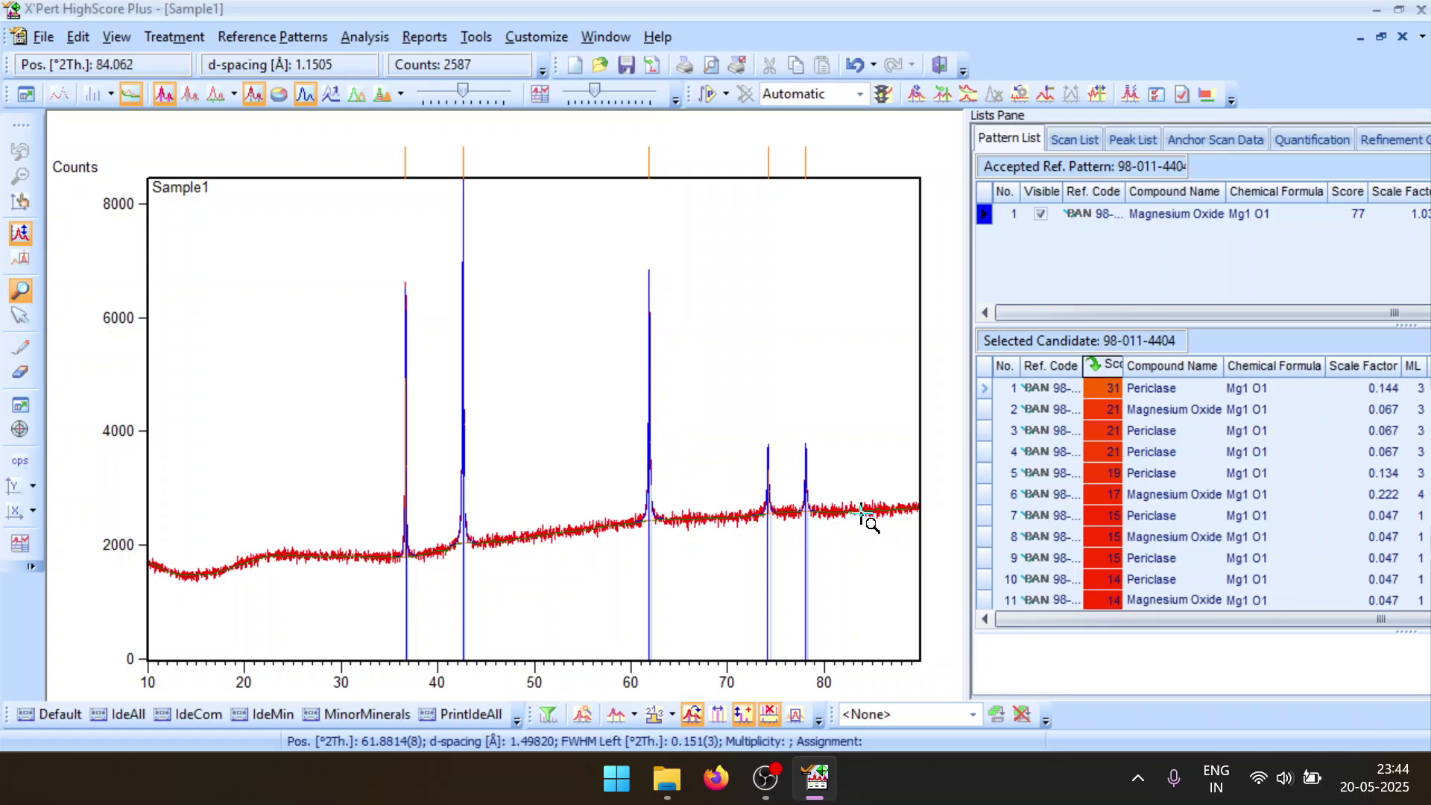
left_click(633, 781)
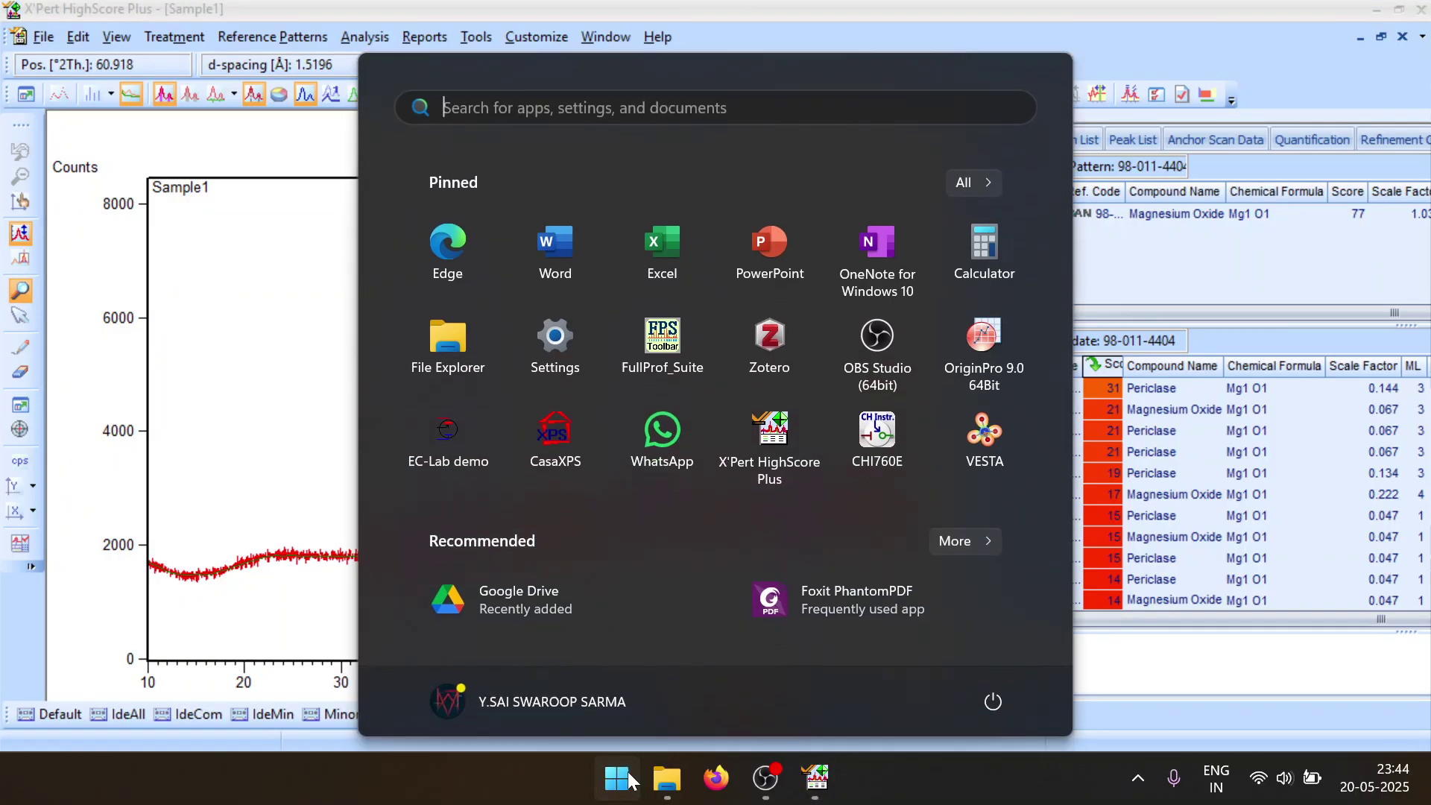
left_click(632, 781)
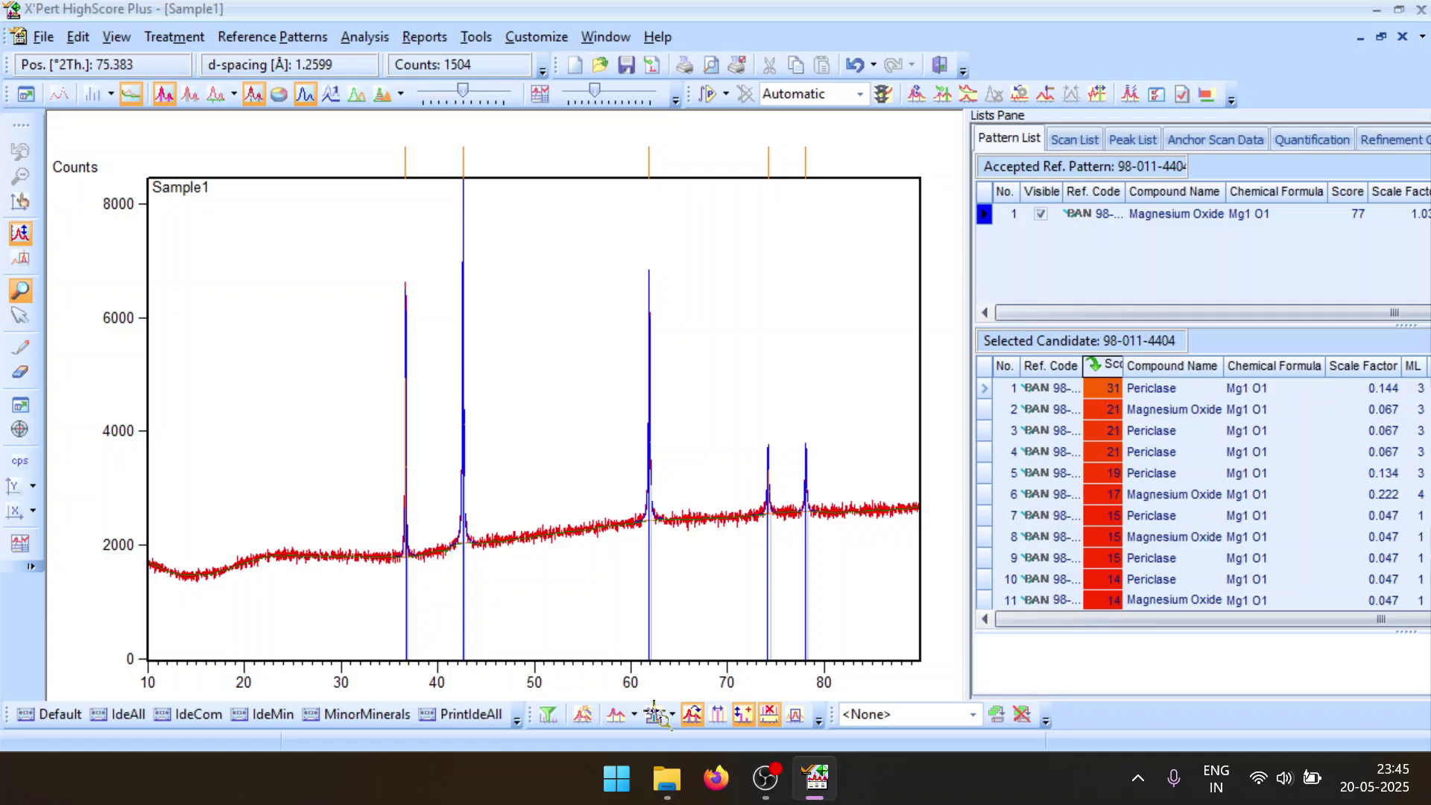
Launch FullProf Suite, start WinPLOTR-2006 from it and maximize the WinPLOTR window
left_click(618, 780)
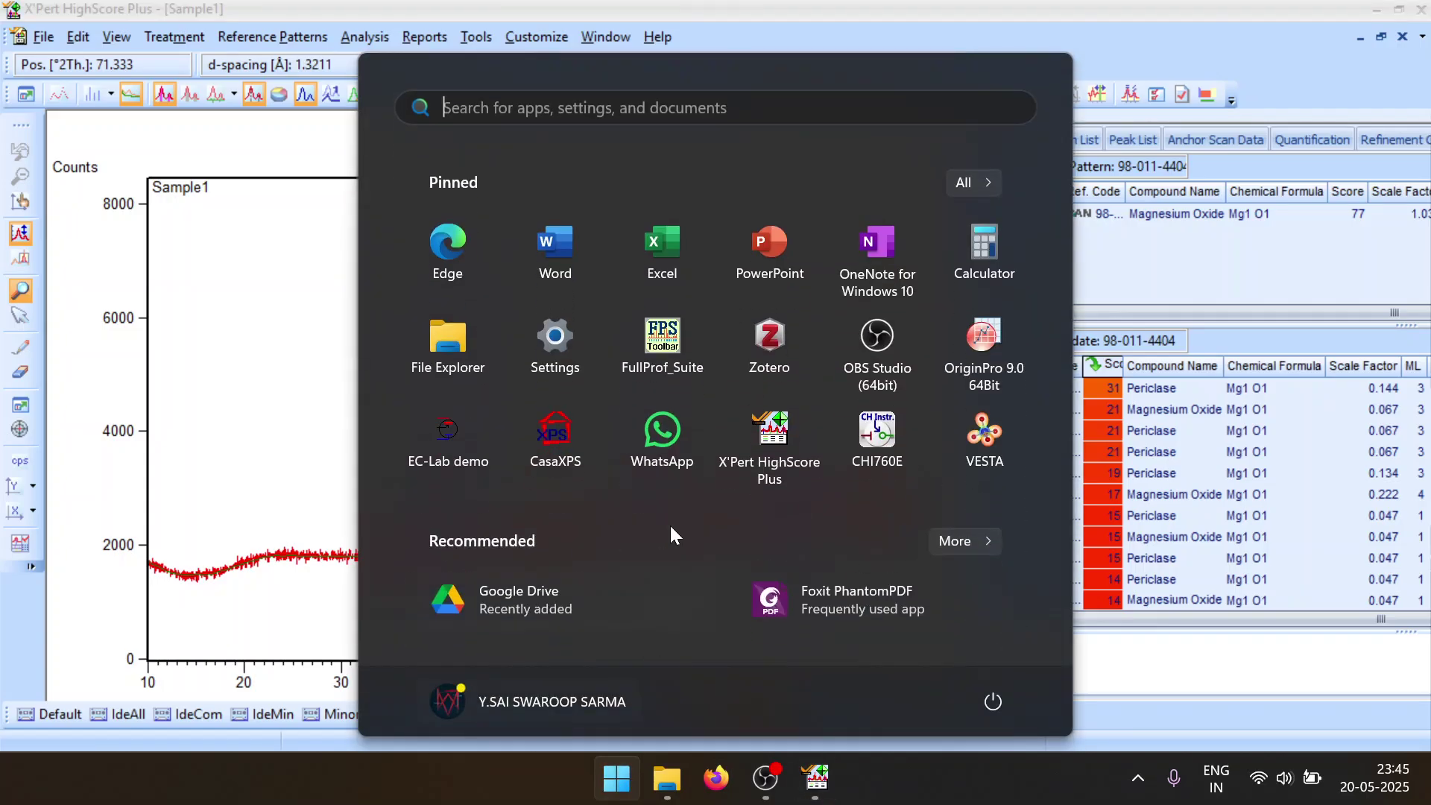
left_click(704, 369)
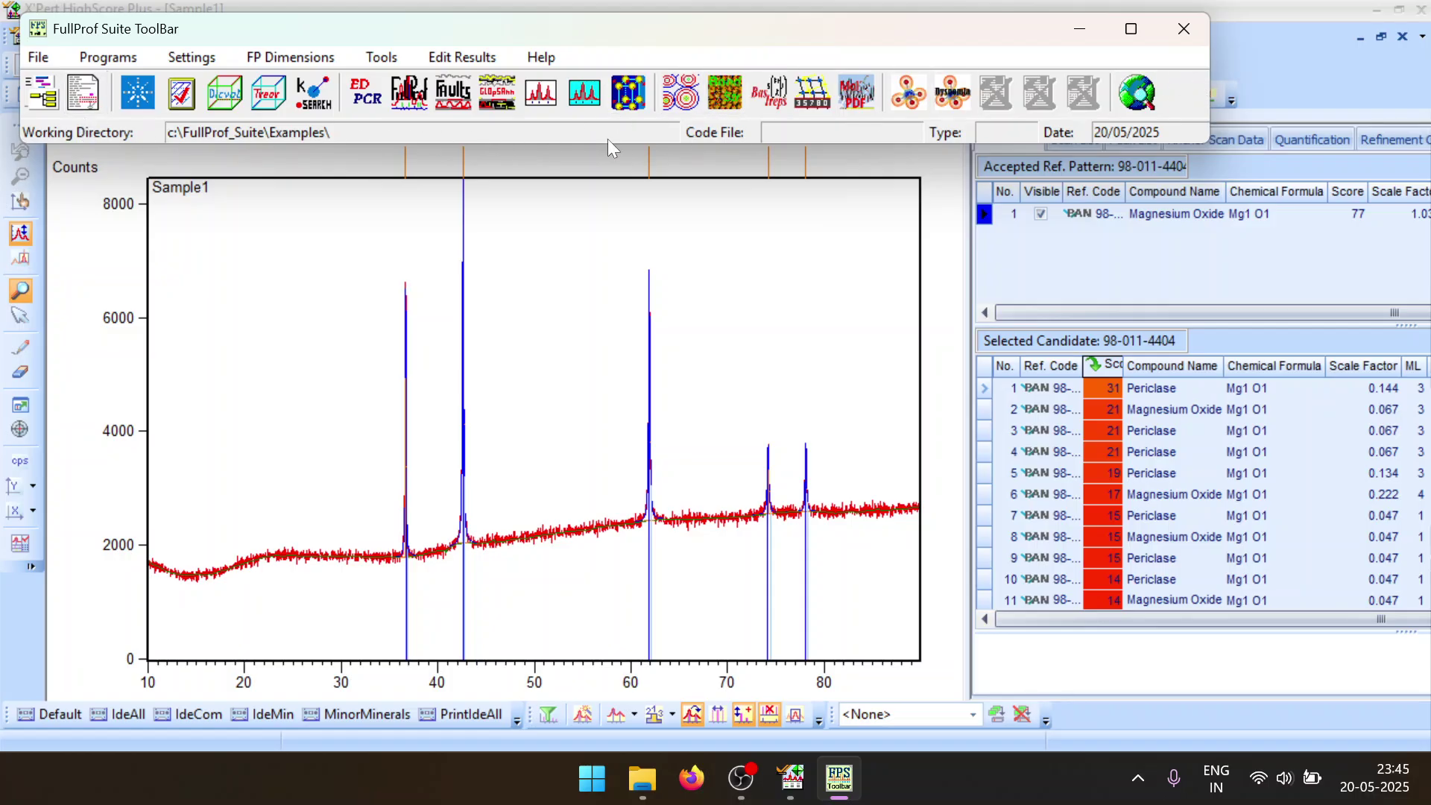
left_click(583, 92)
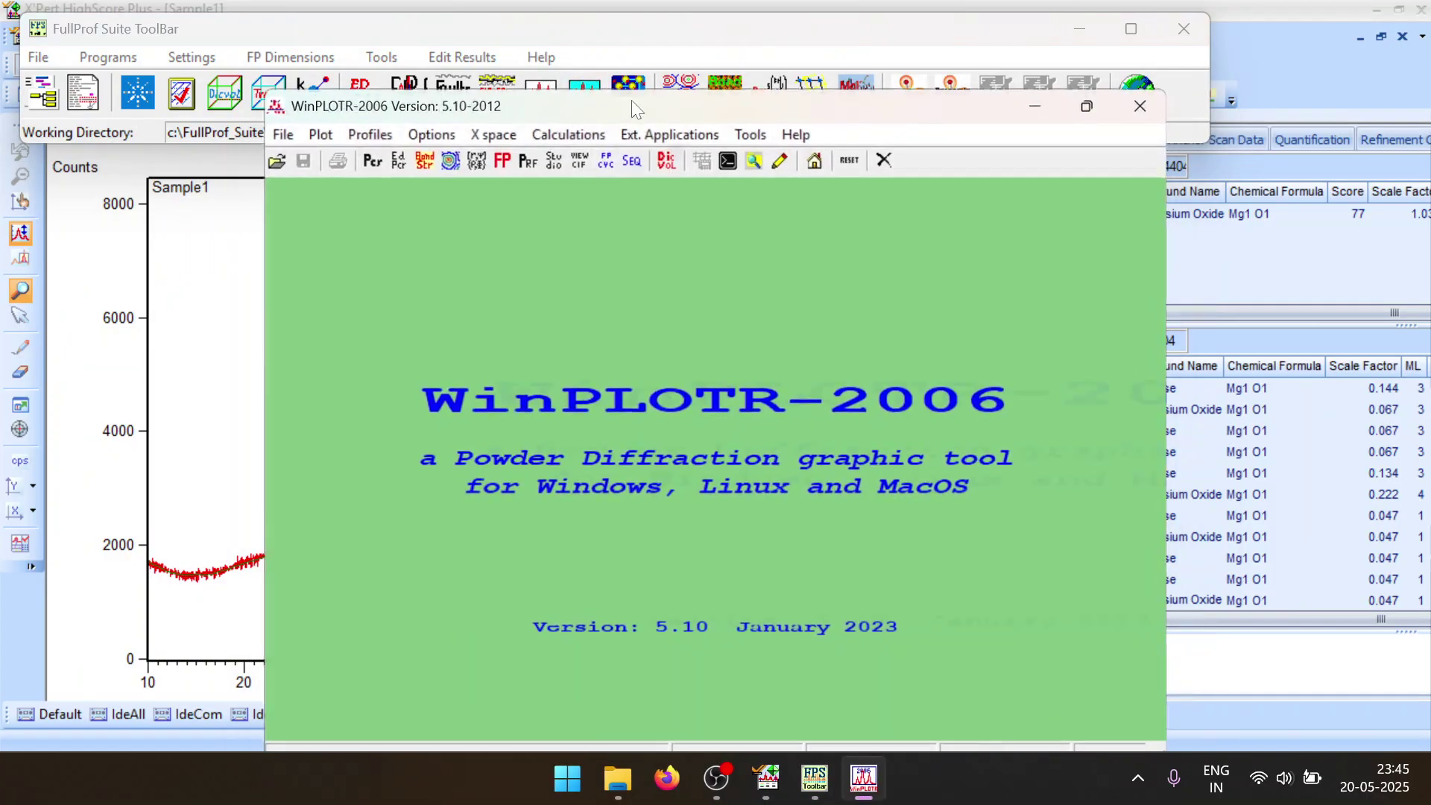
double_click(633, 102)
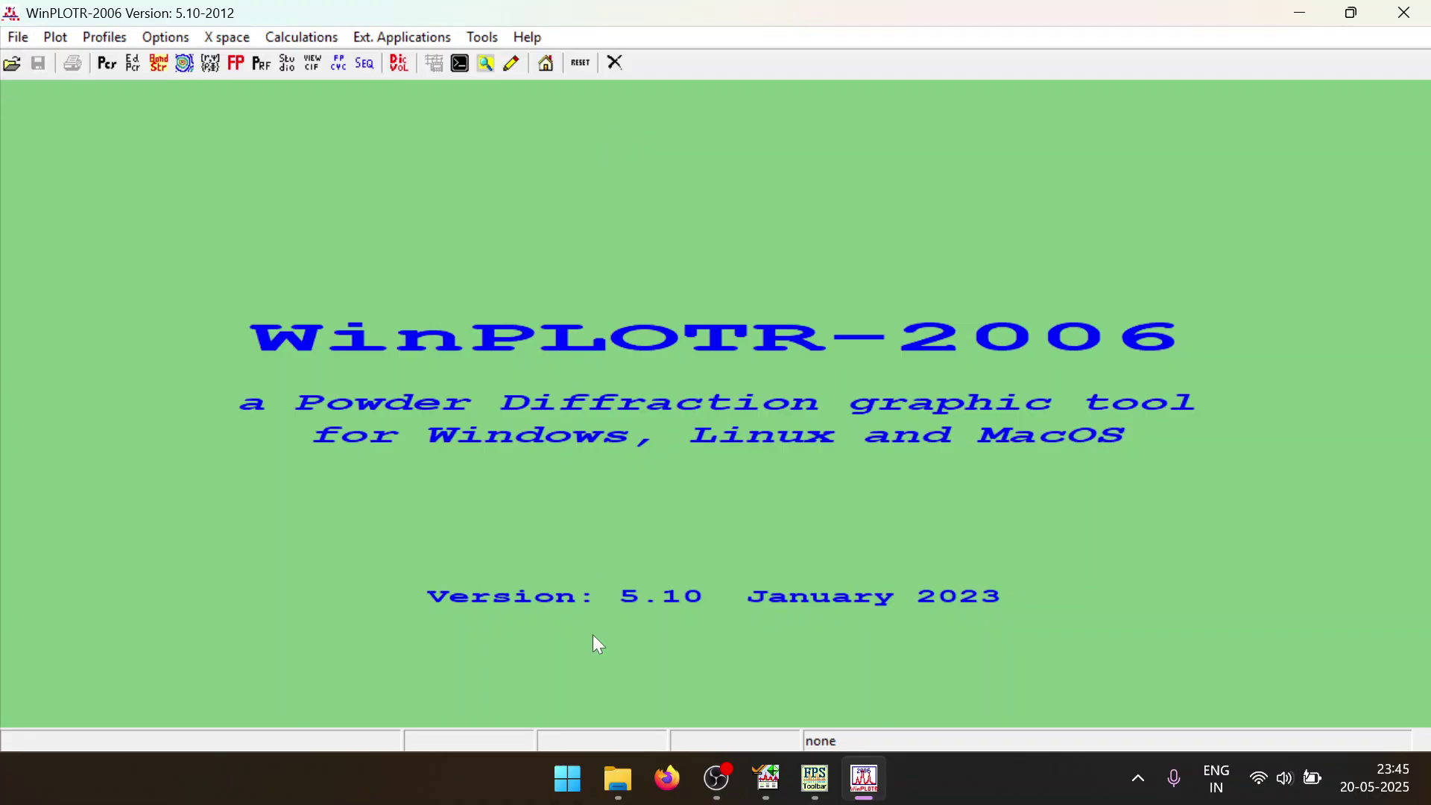
Open the Rietveld folder on the Desktop in File Explorer to show the Sample1 data files
left_click(555, 782)
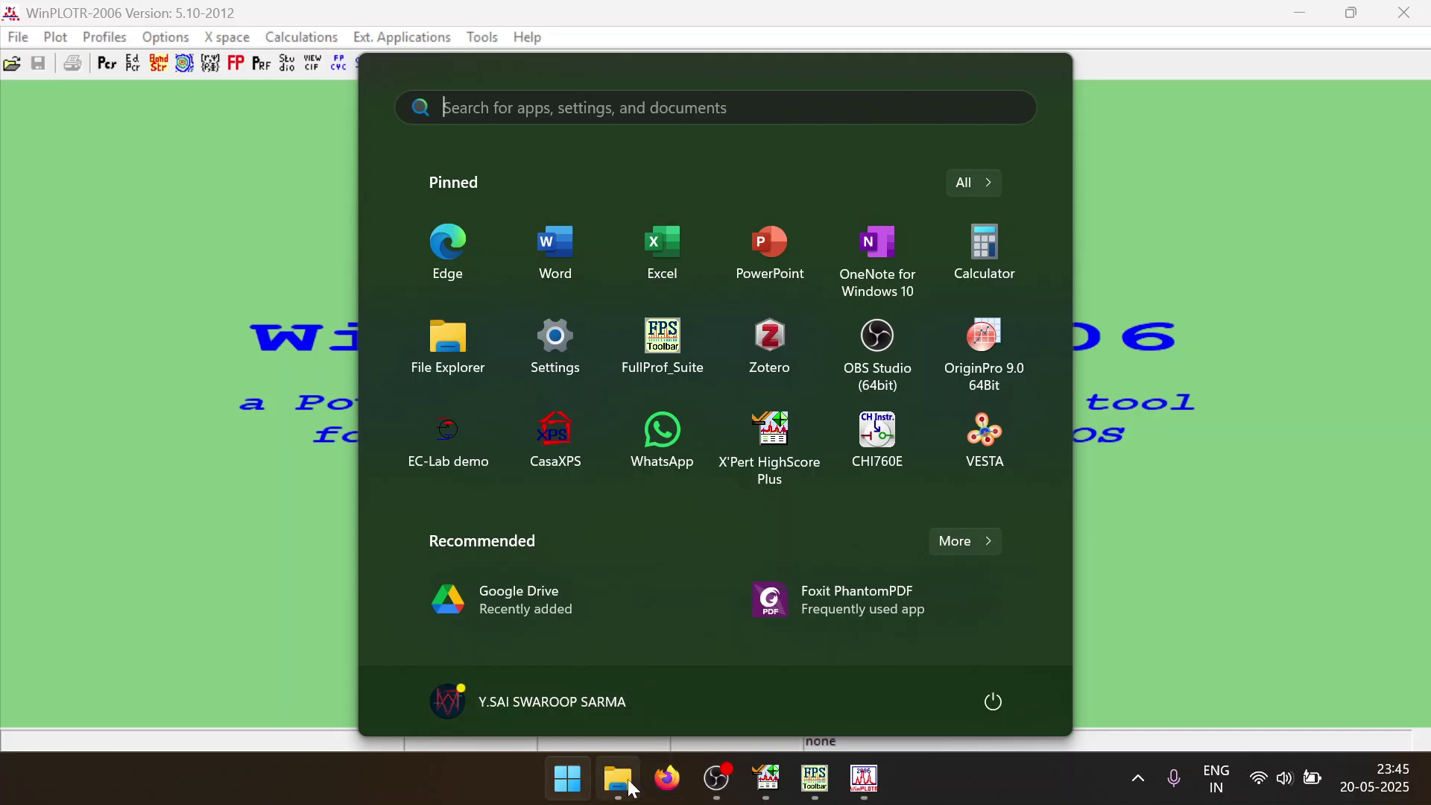
left_click(632, 789)
scroll(857, 373, "up", 2)
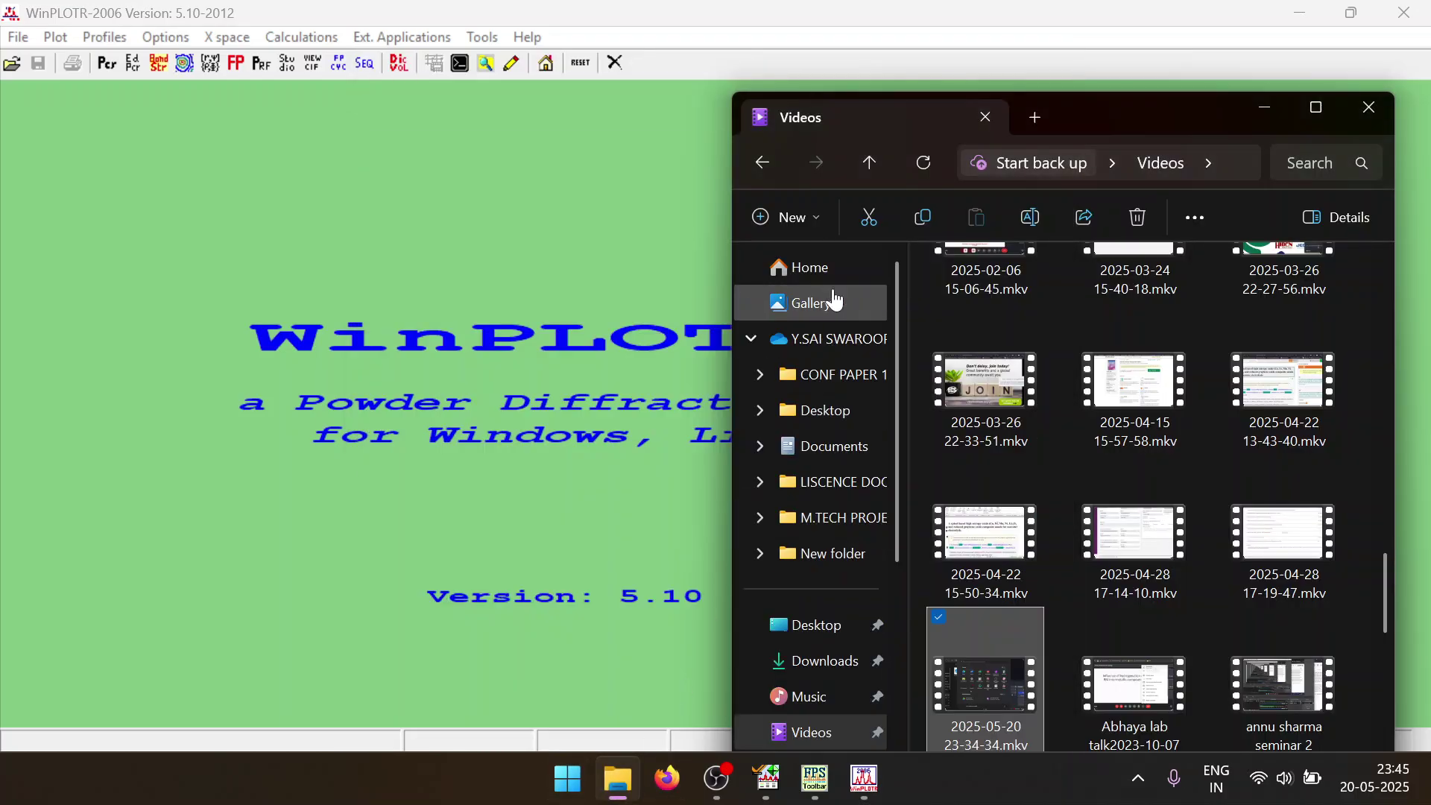
scroll(827, 313, "down", 3)
left_click(812, 297)
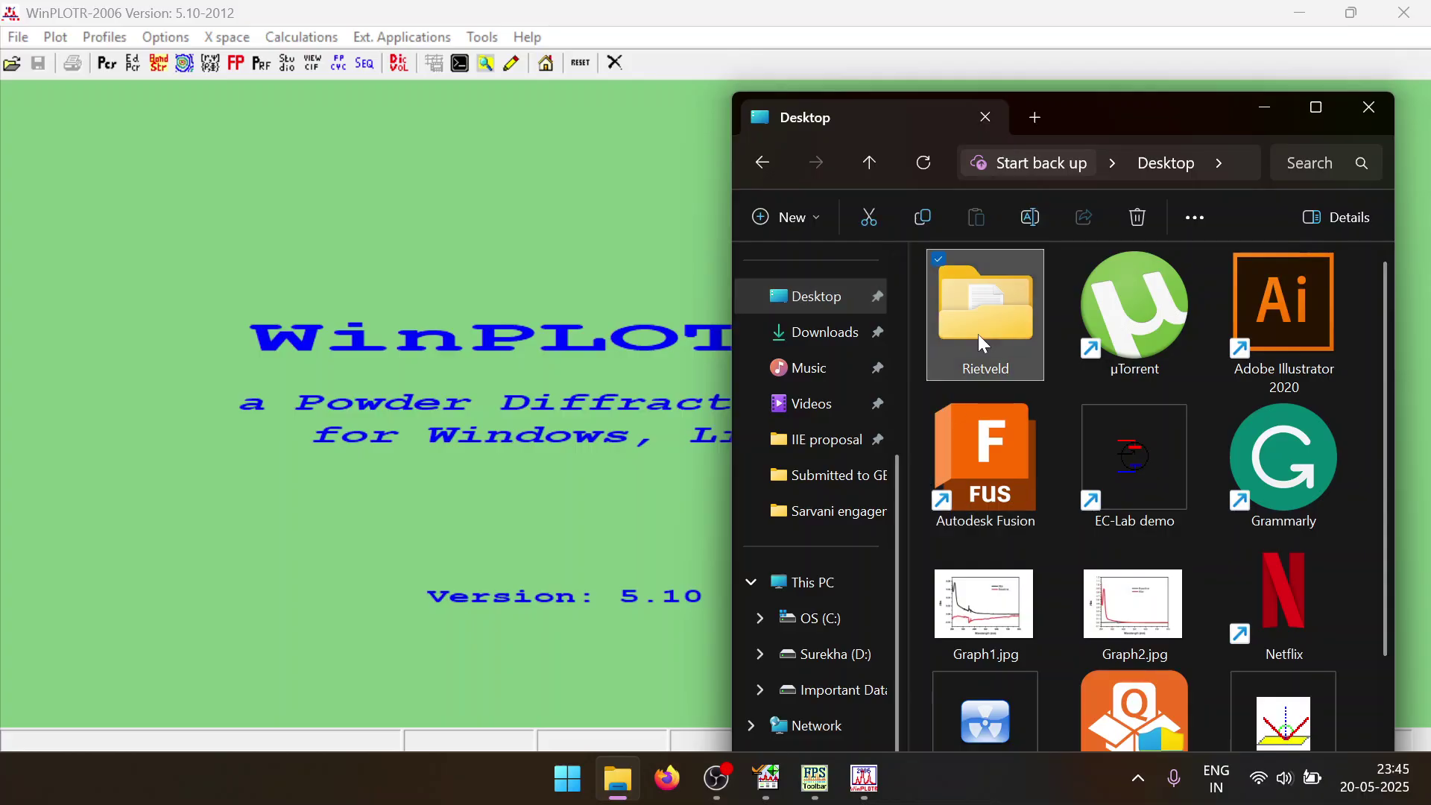
double_click(978, 334)
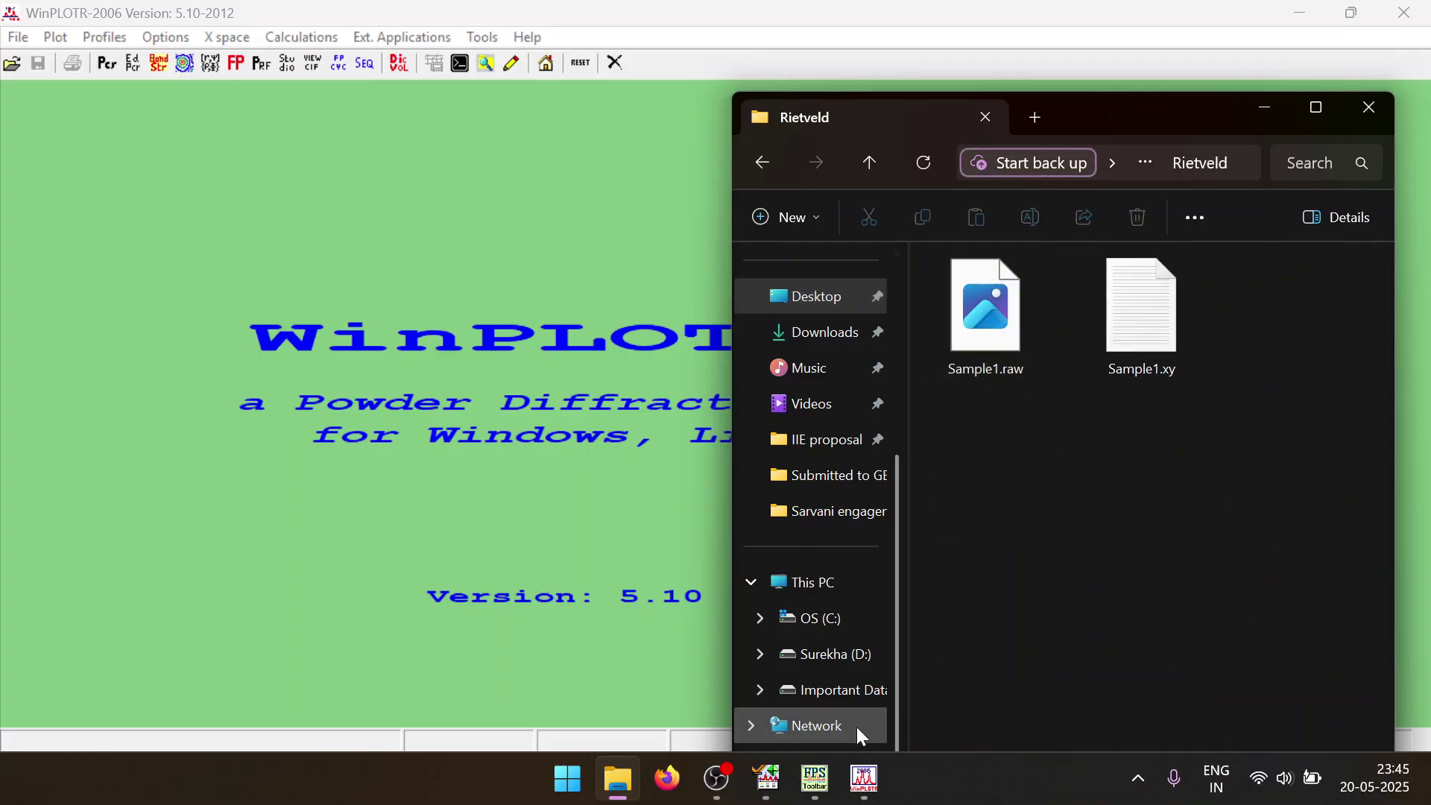
left_click(768, 779)
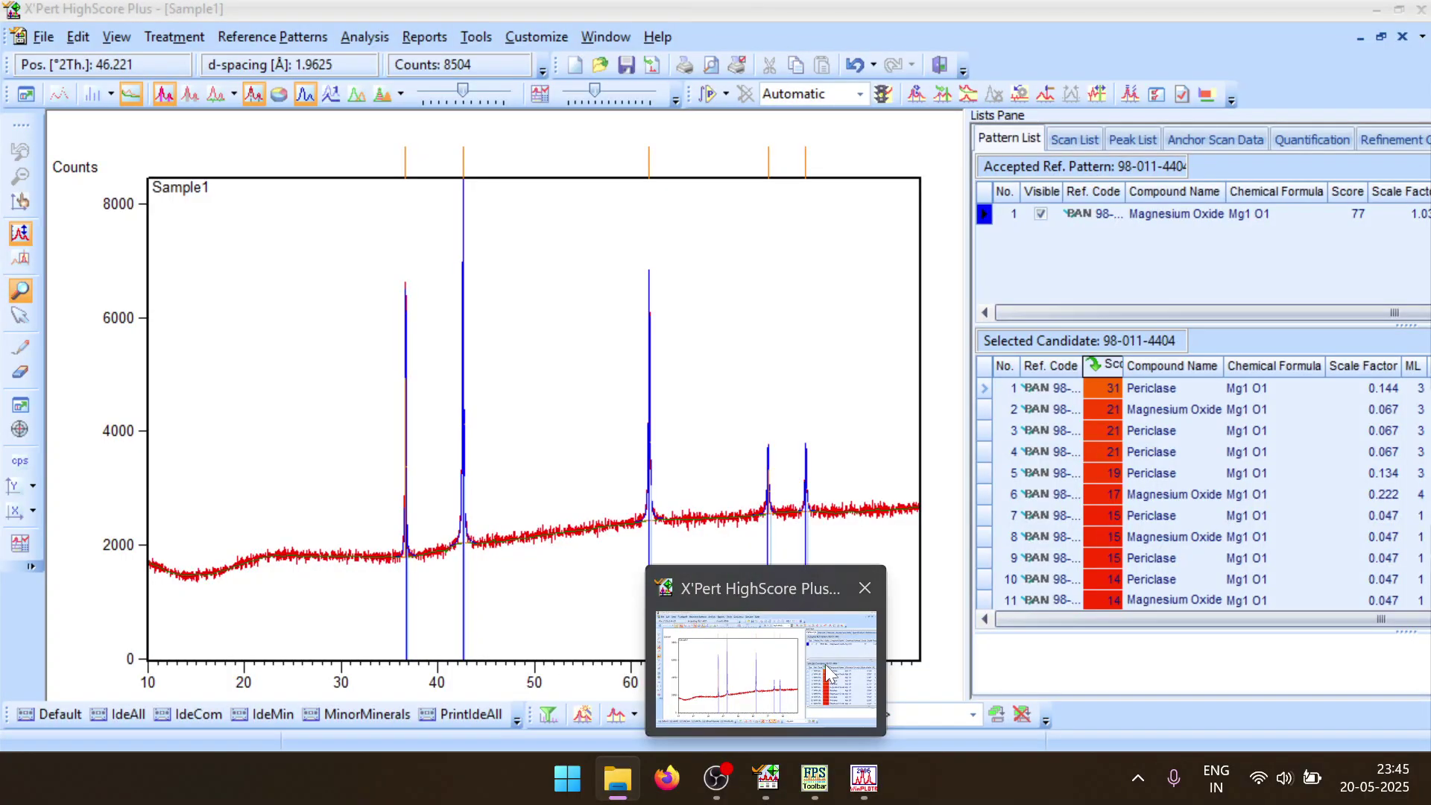
key("alt+Tab")
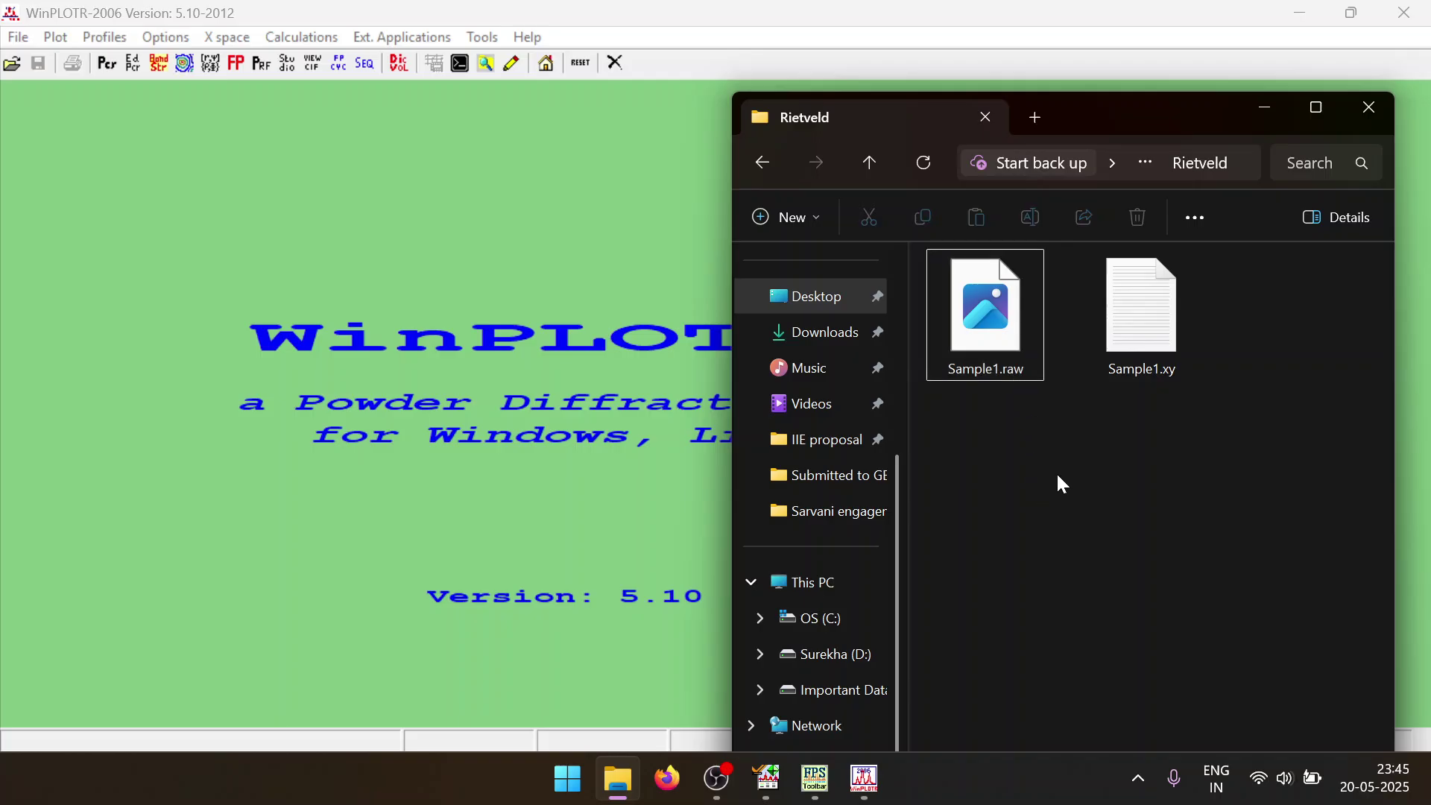
Find and launch PowDLL Converter with the search term "powd"
left_click(558, 795)
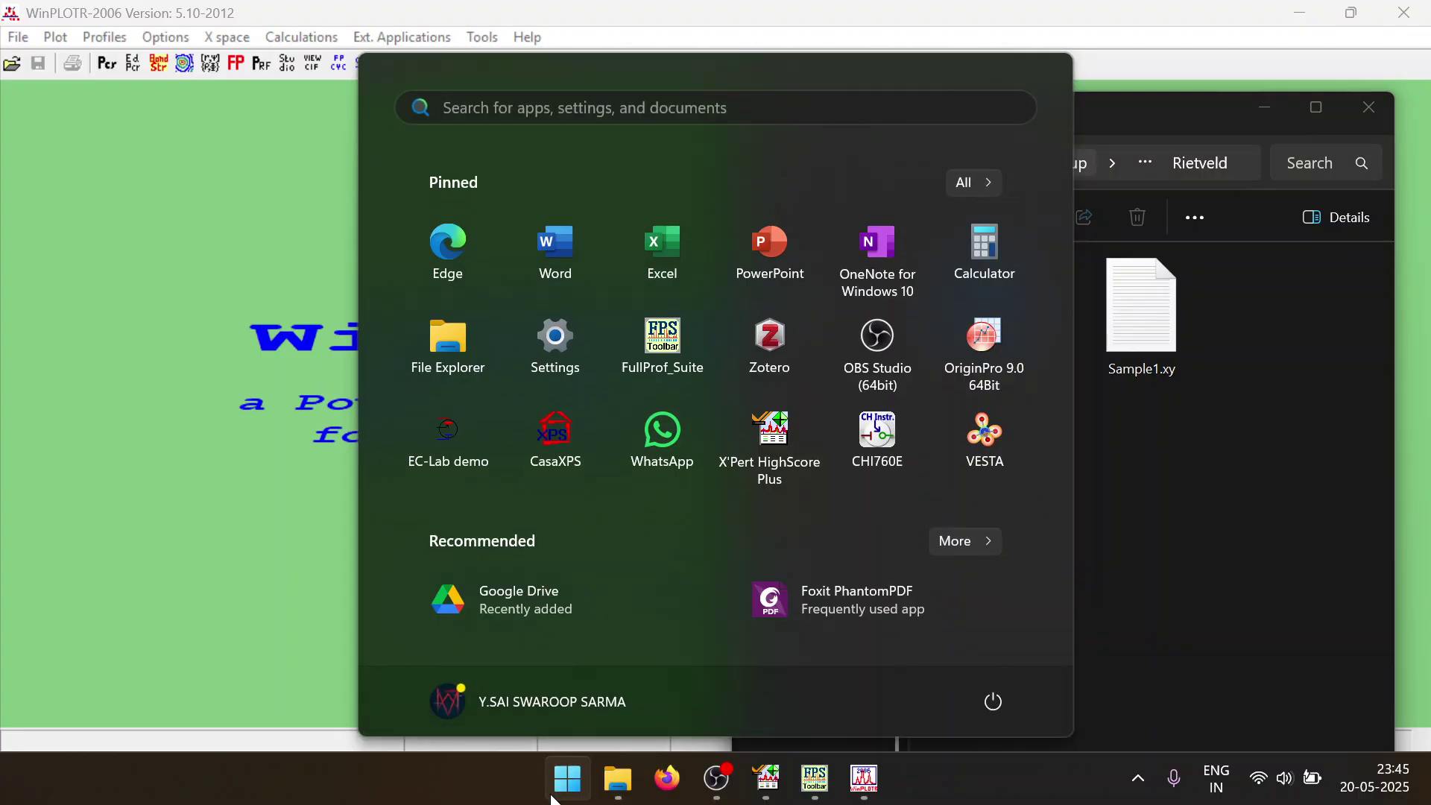
type("powd")
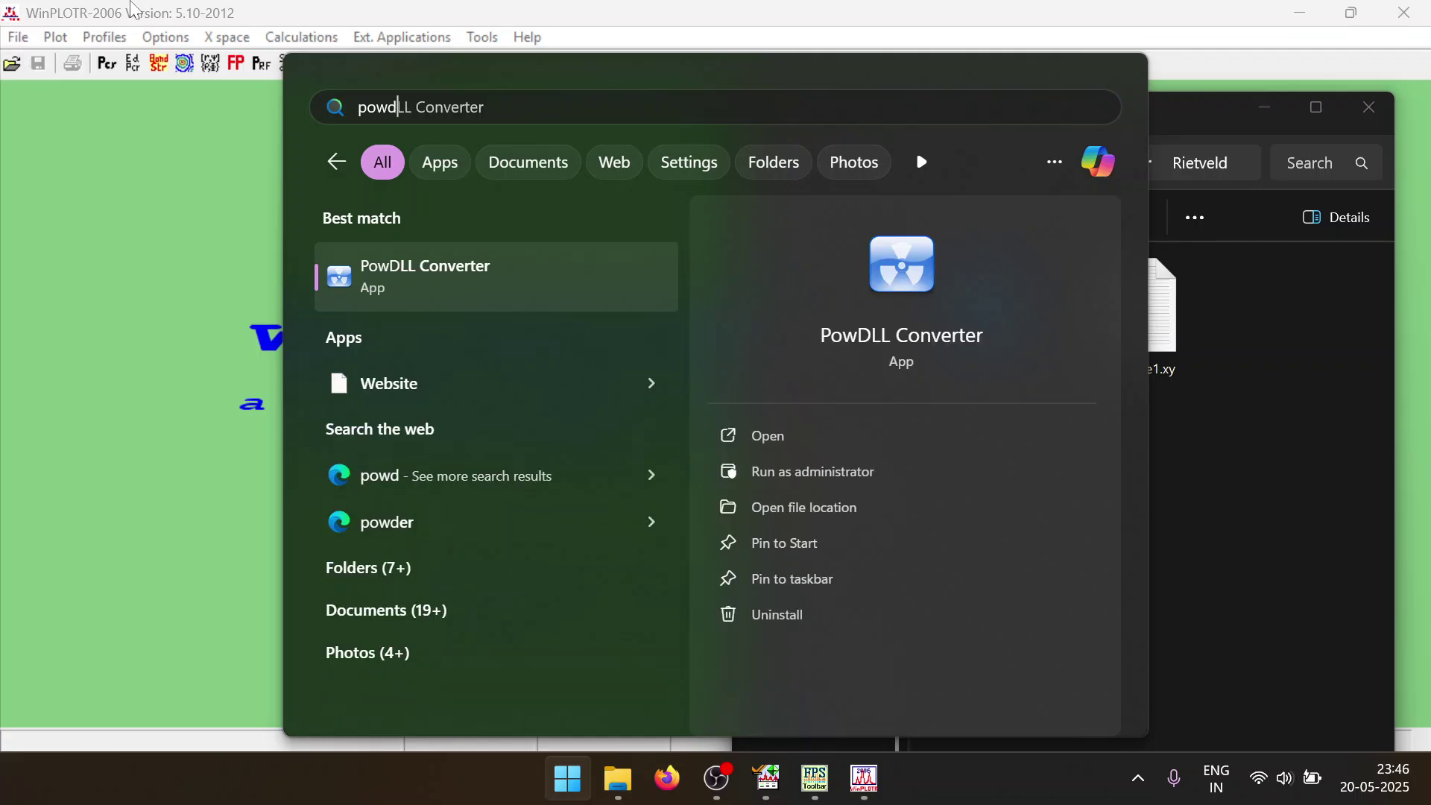
key("Return")
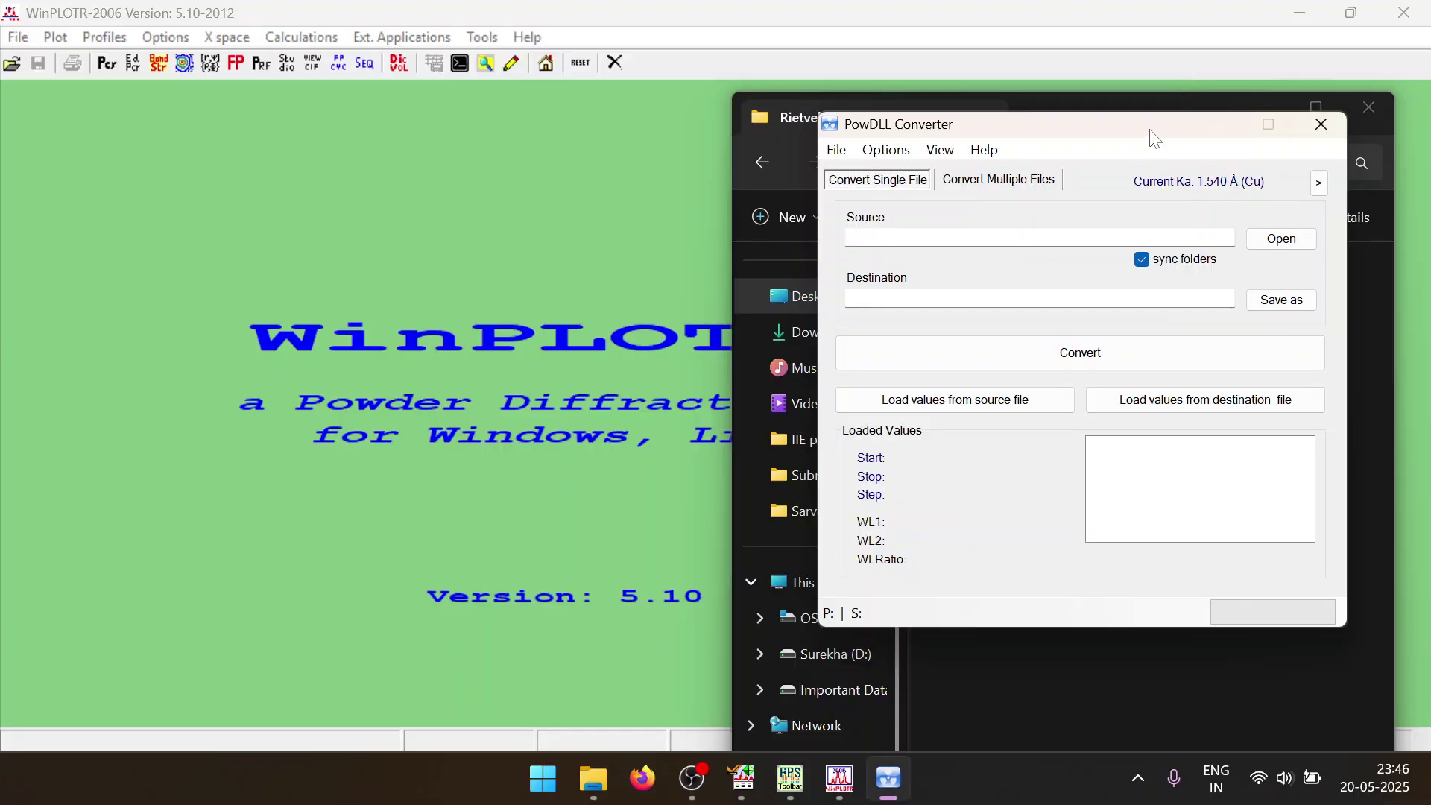
Load Sample1.raw from the Rietveld folder as the source file for a single-file conversion
left_click_drag(1150, 134, 594, 138)
left_click(705, 240)
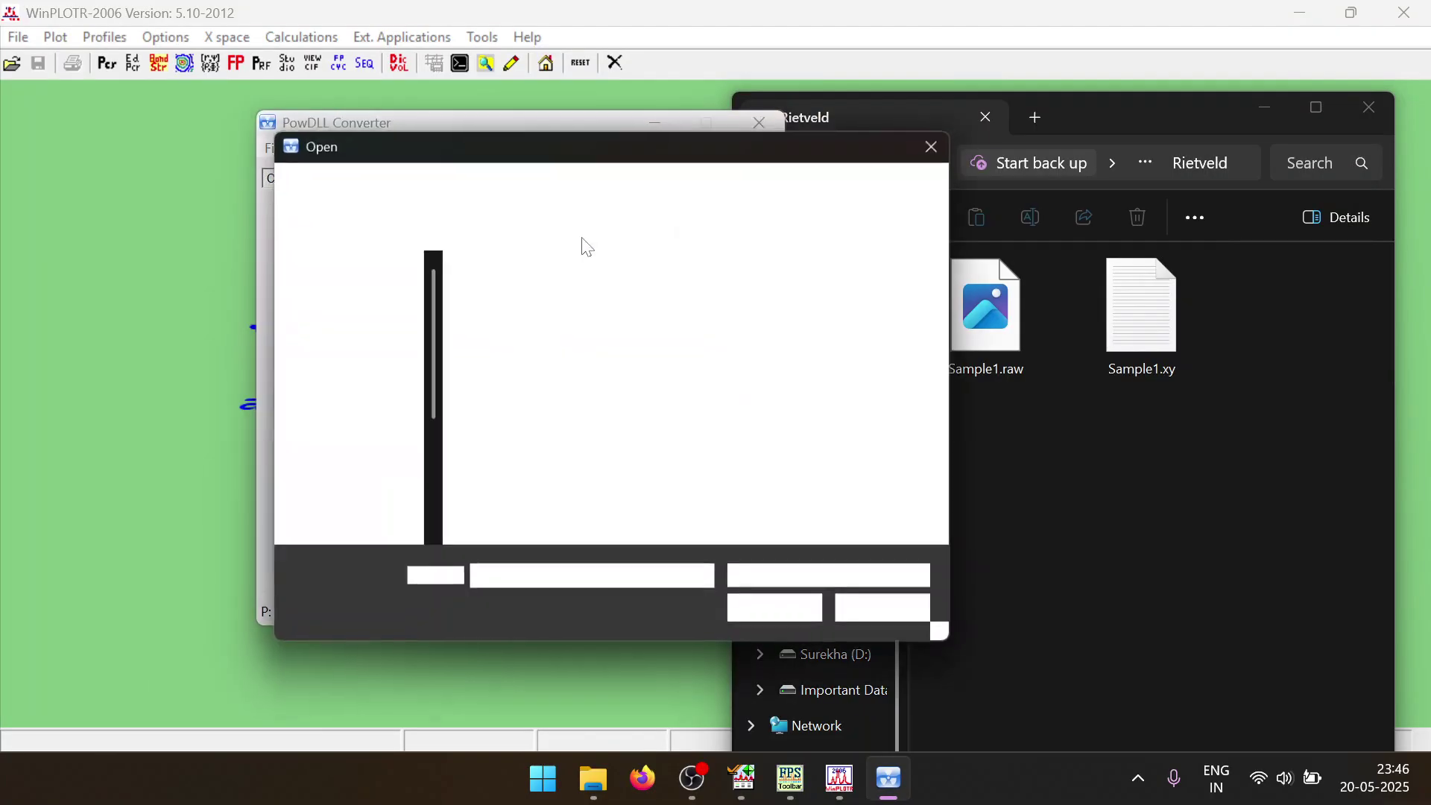
double_click(552, 323)
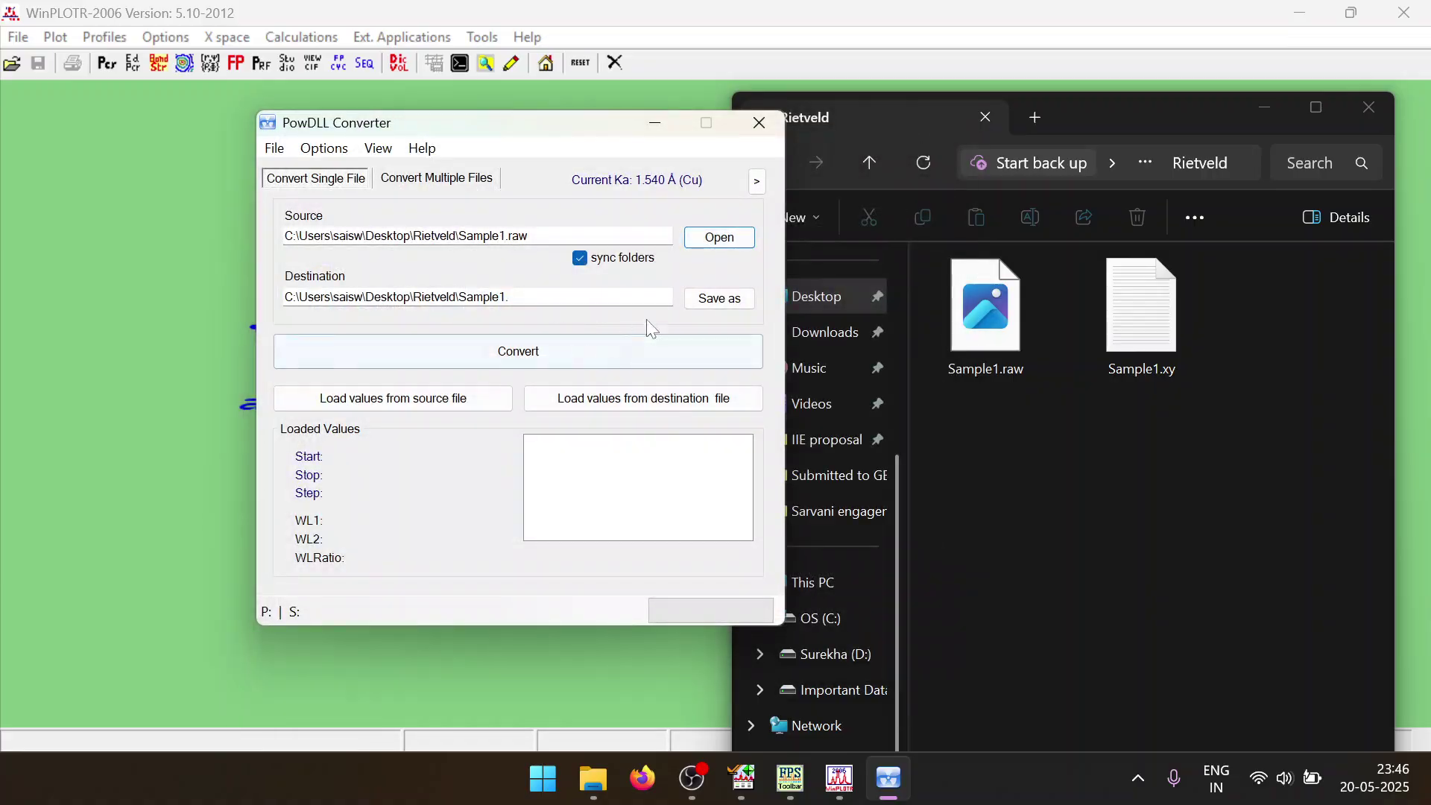
Convert the source file to XRDML format as Sample1.xrdml in the Rietveld folder and close the converter
left_click(735, 300)
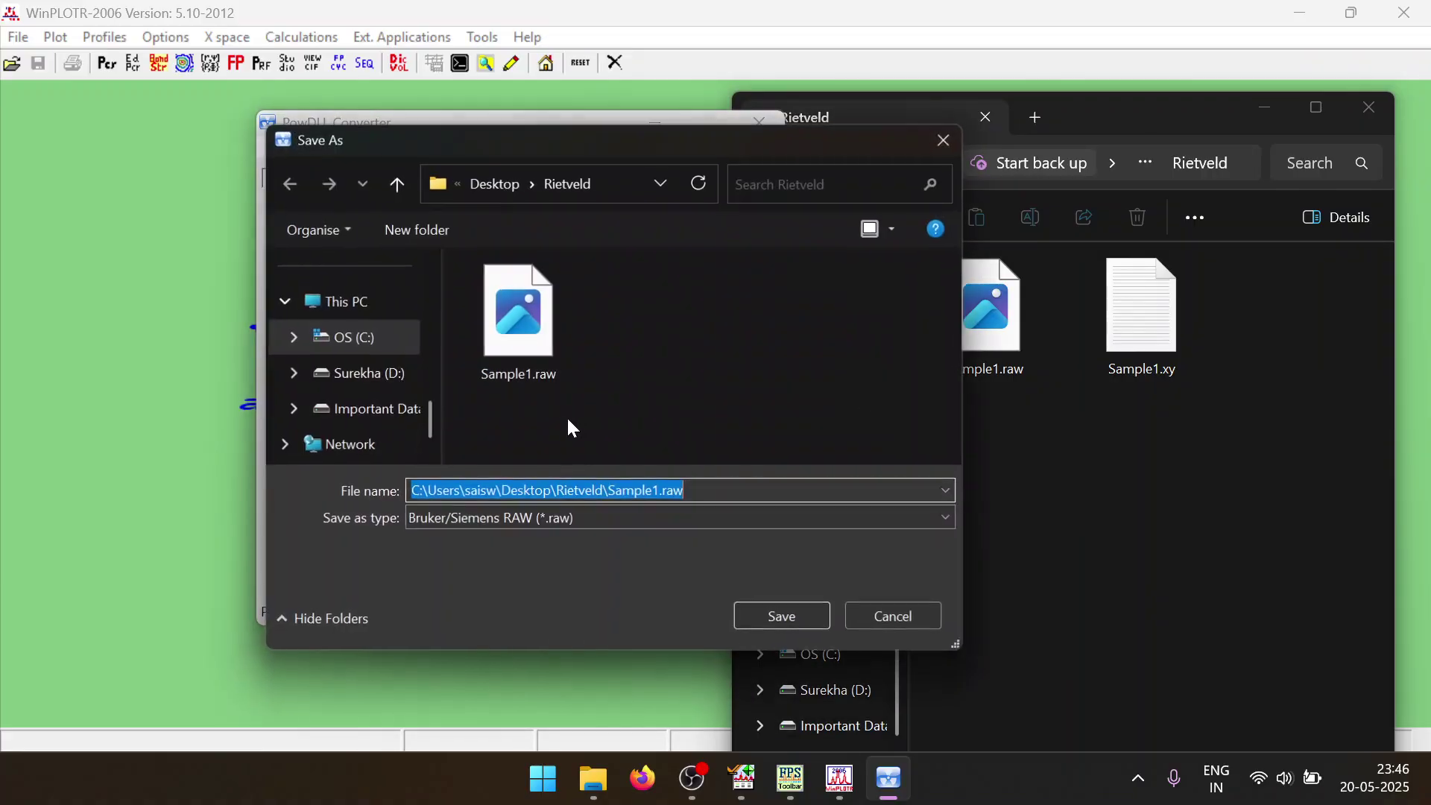
left_click(605, 525)
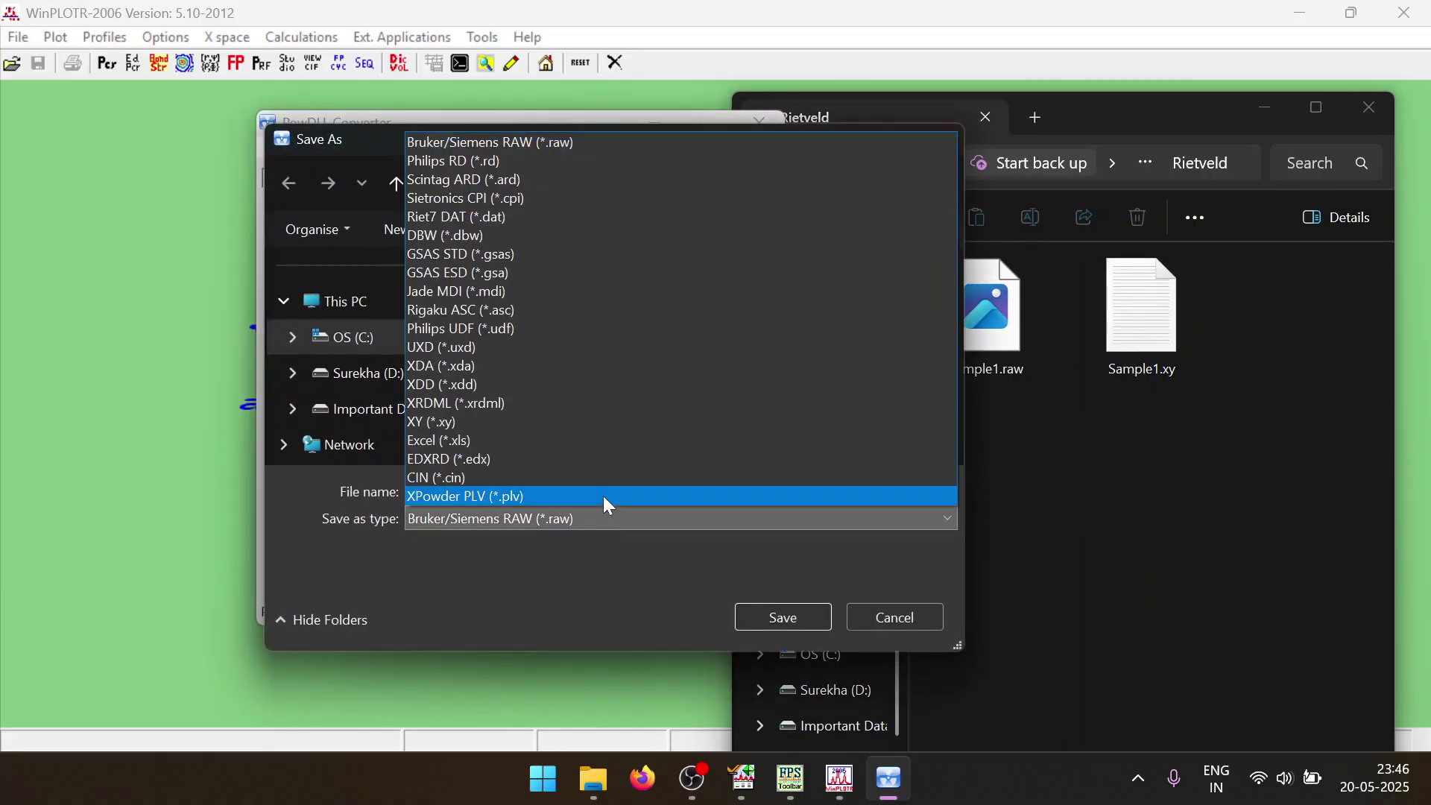
left_click(597, 404)
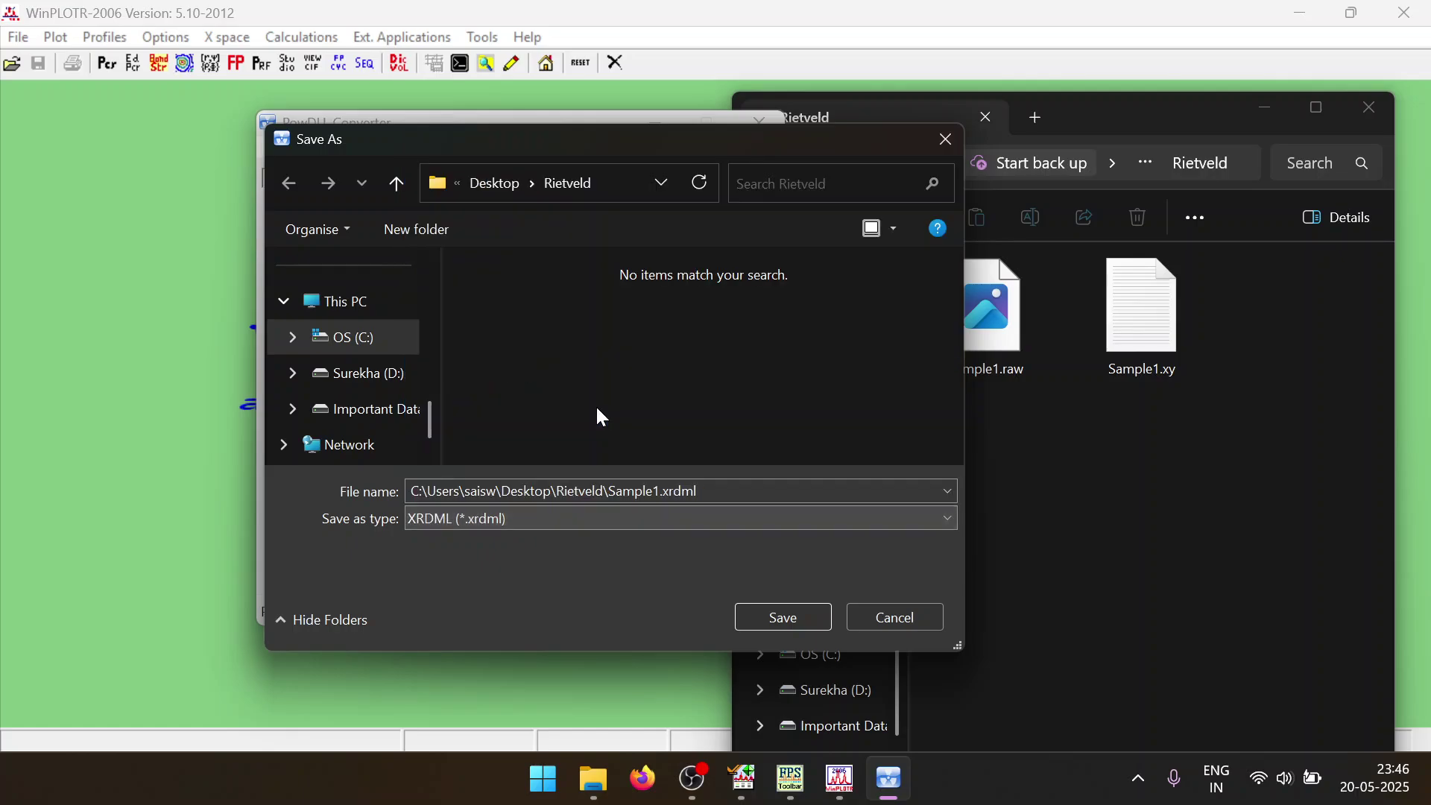
left_click(779, 619)
left_click(714, 363)
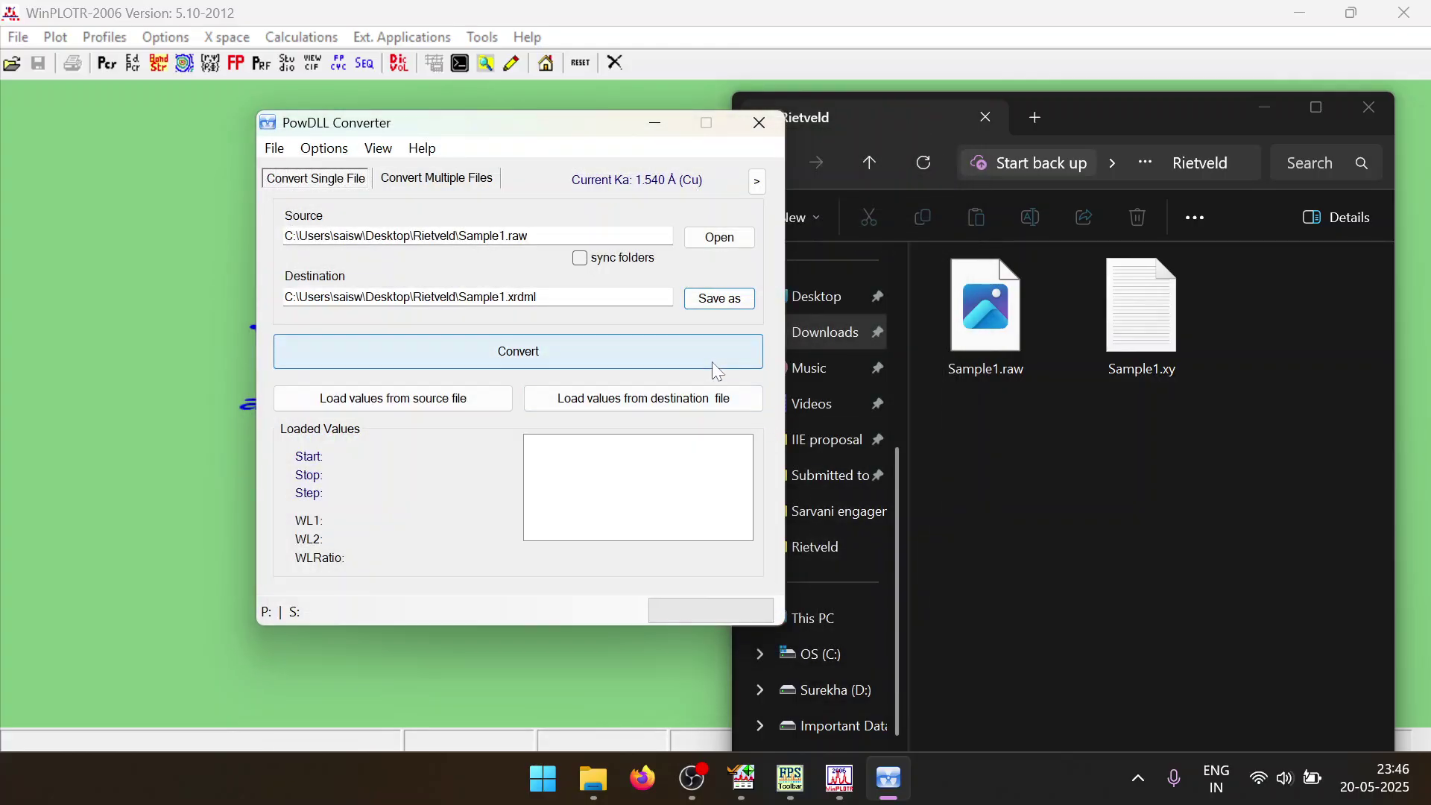
left_click(754, 454)
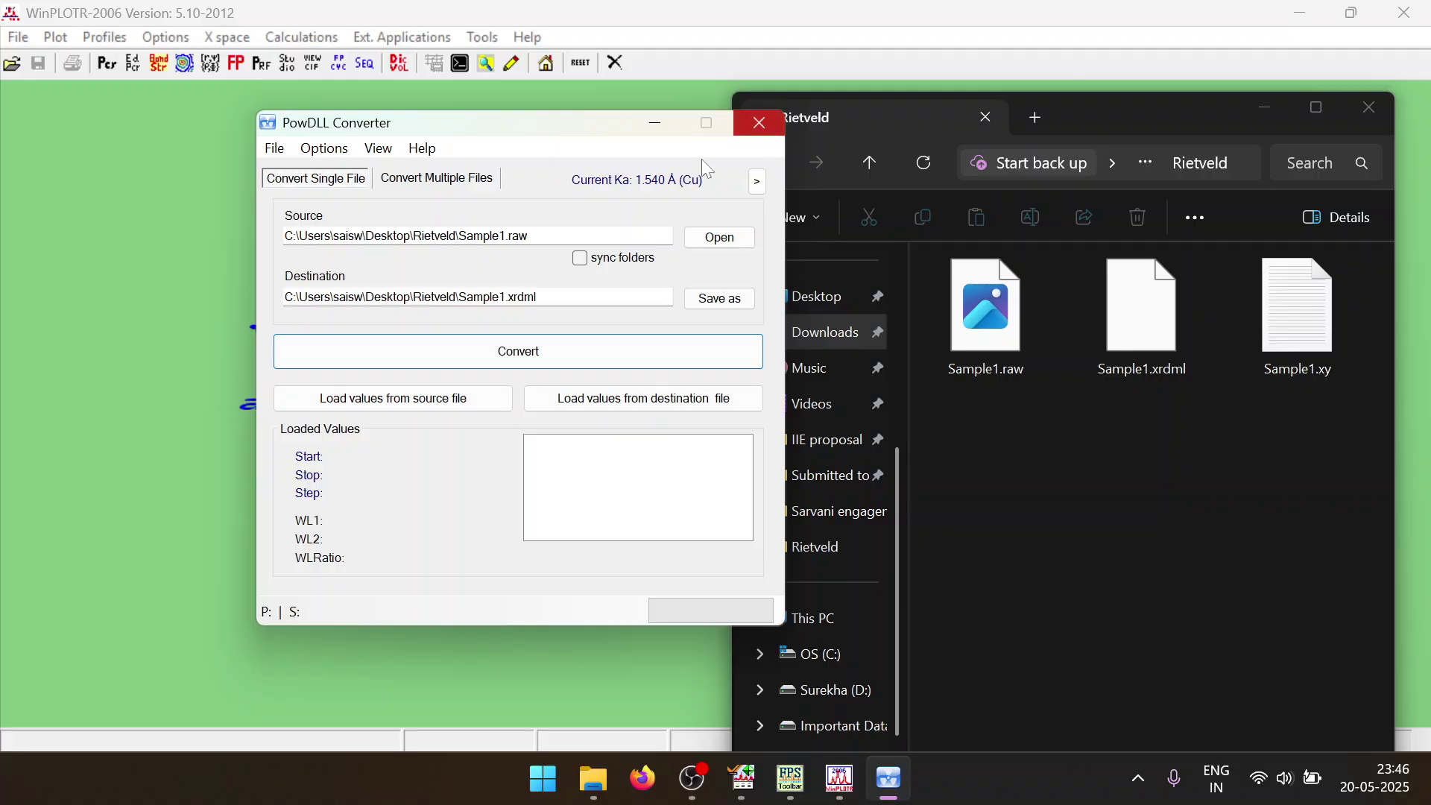
left_click(473, 179)
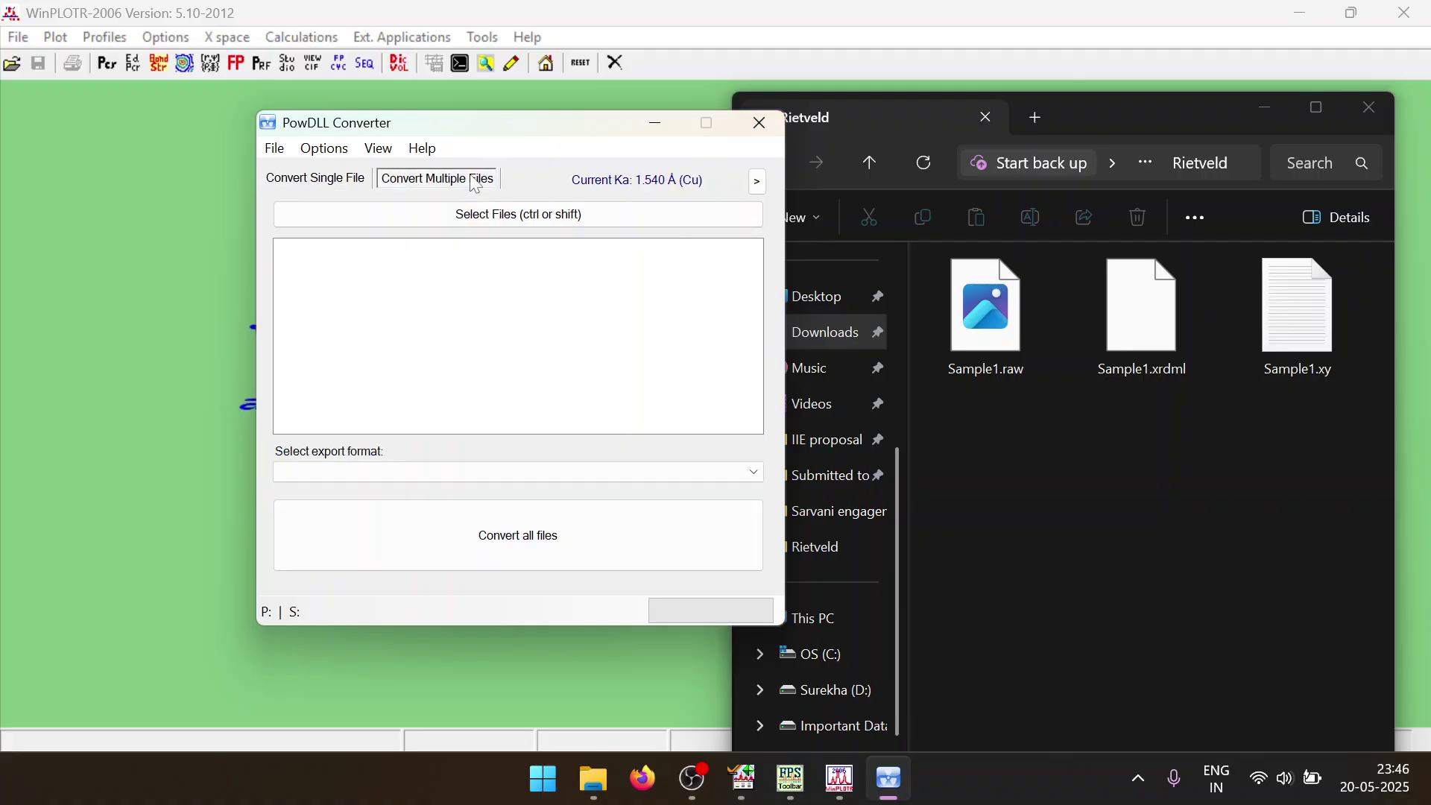
left_click(746, 122)
Rename Sample1.xrdml in the Rietveld folder to MgO.xrdml
left_click(1161, 343)
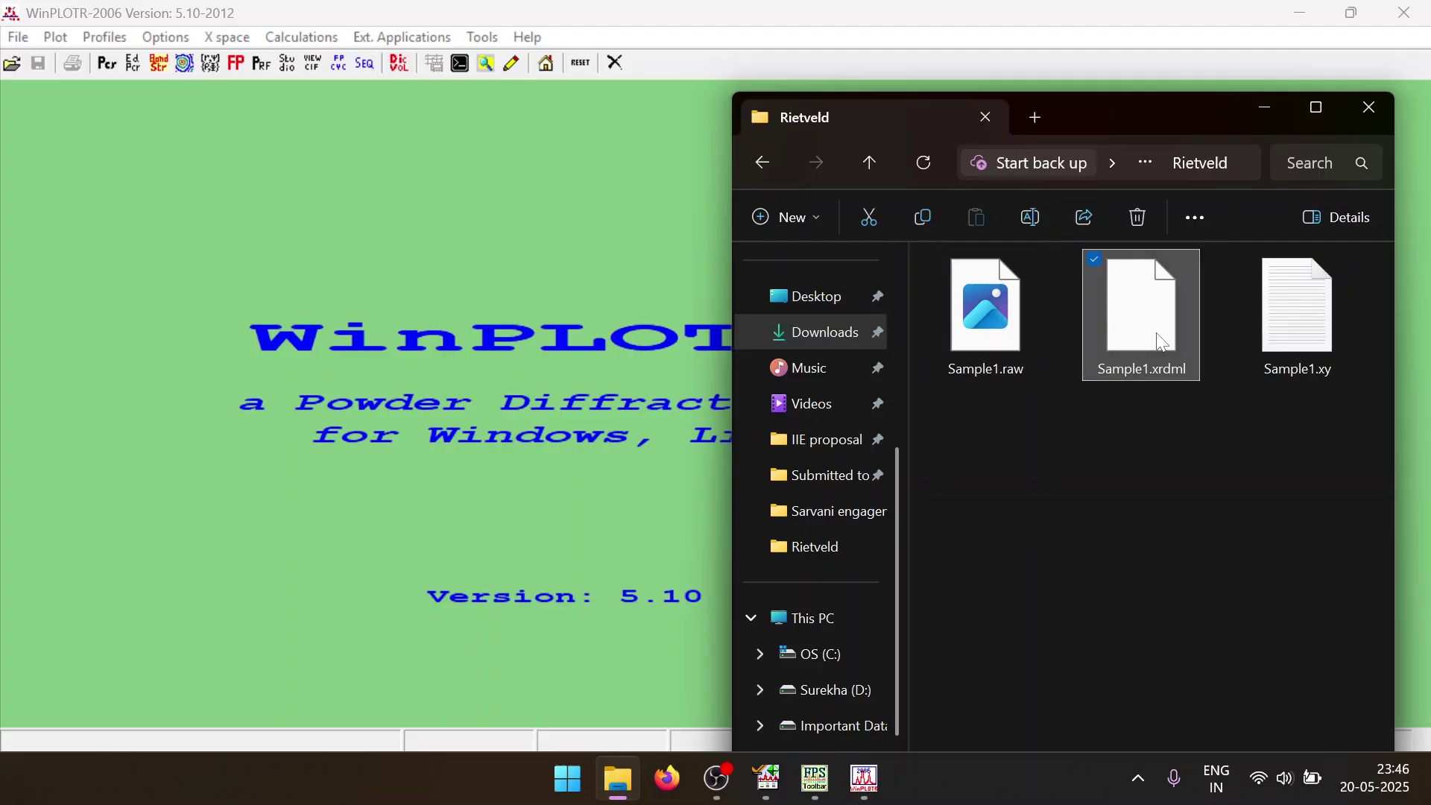
right_click(1161, 343)
left_click(982, 250)
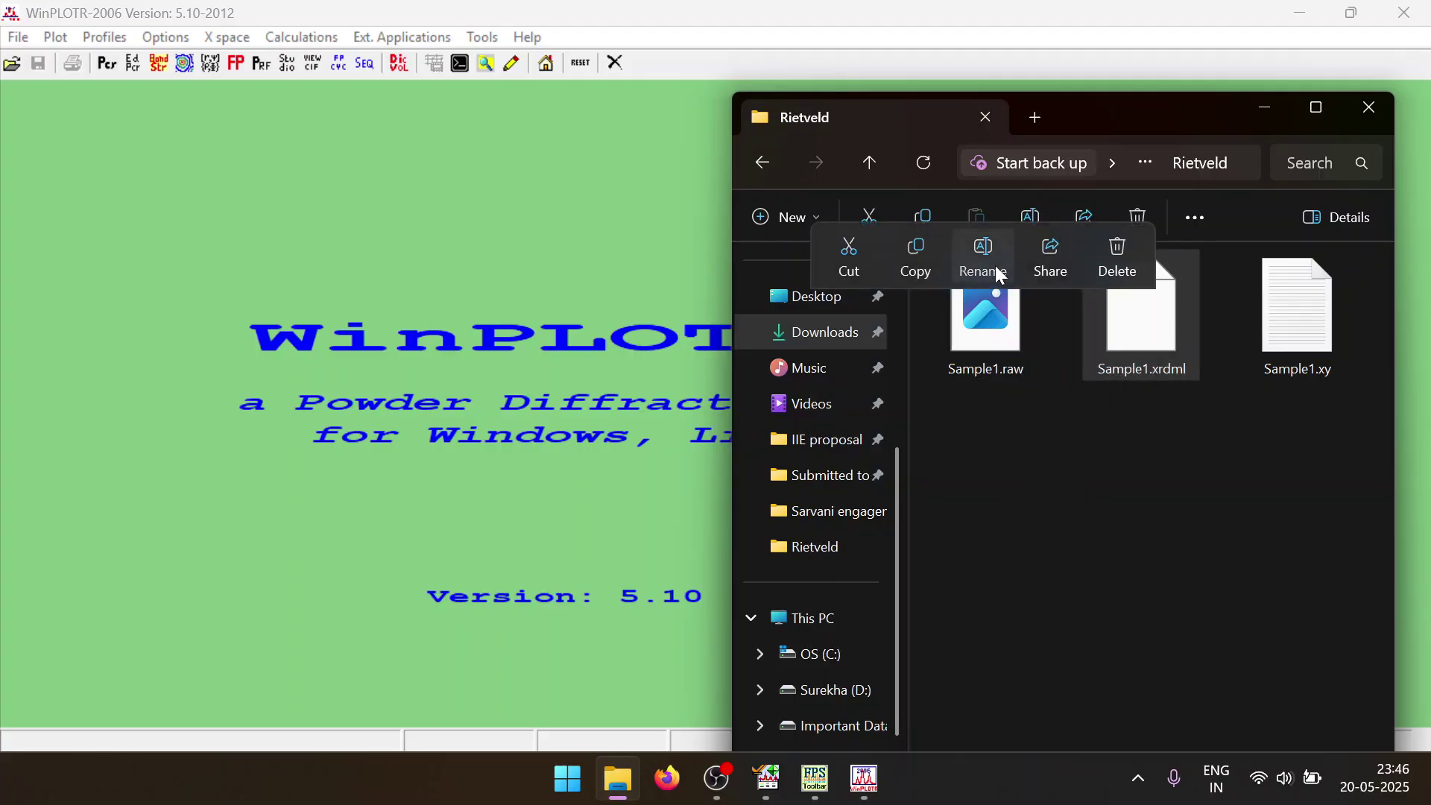
type("MgO")
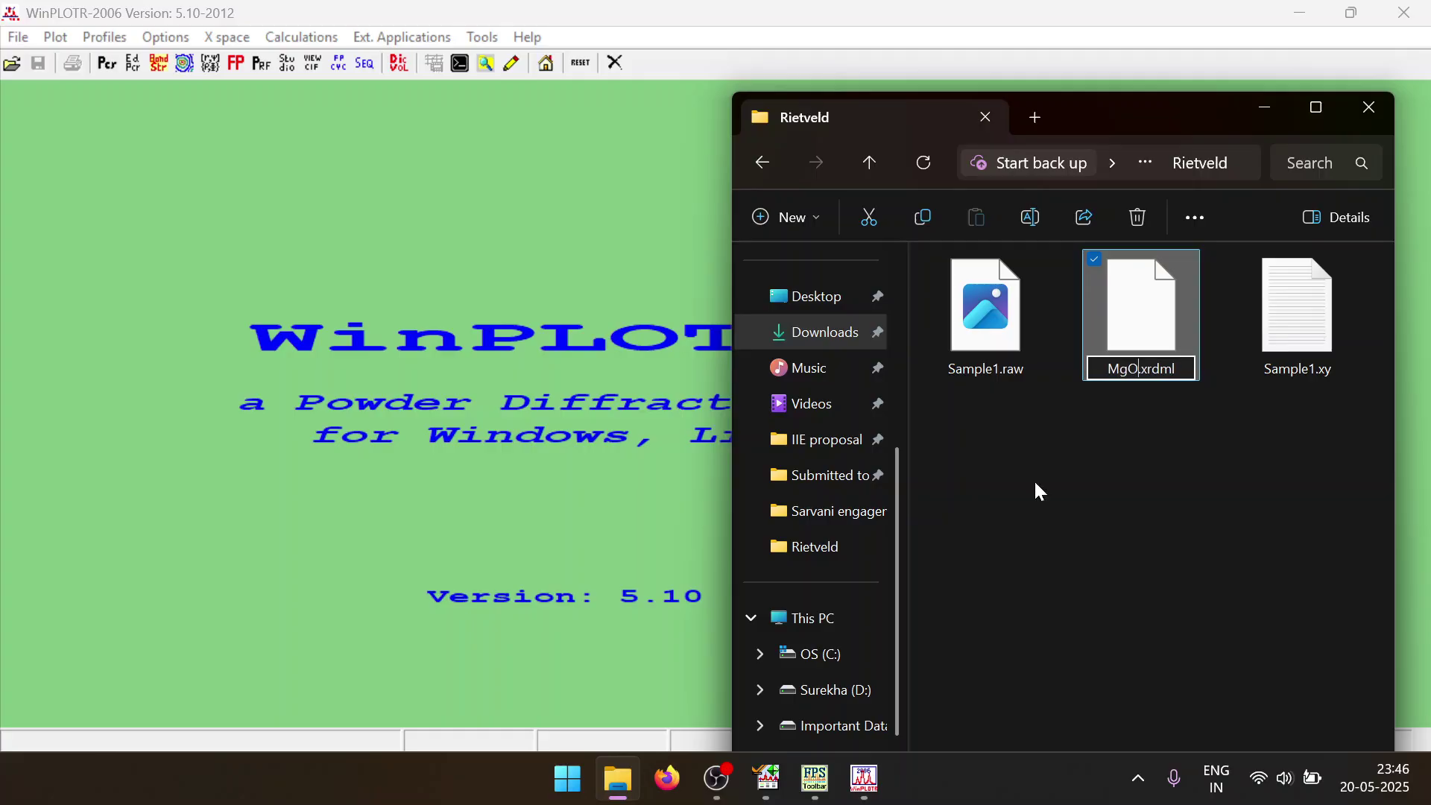
key("Return")
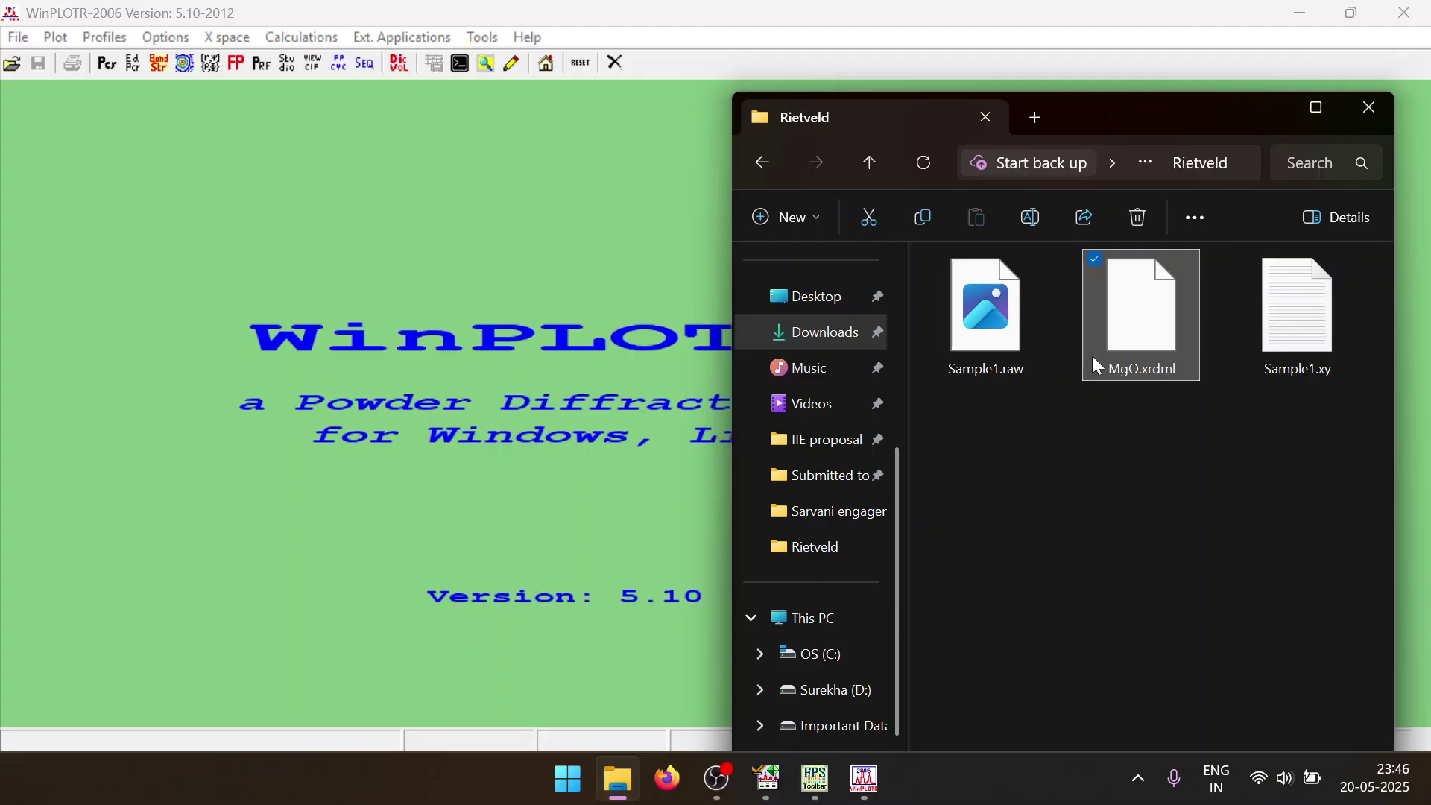
Open the MgO.xrdml pattern from the Rietveld folder in WinPLOTR-2006
left_click(12, 64)
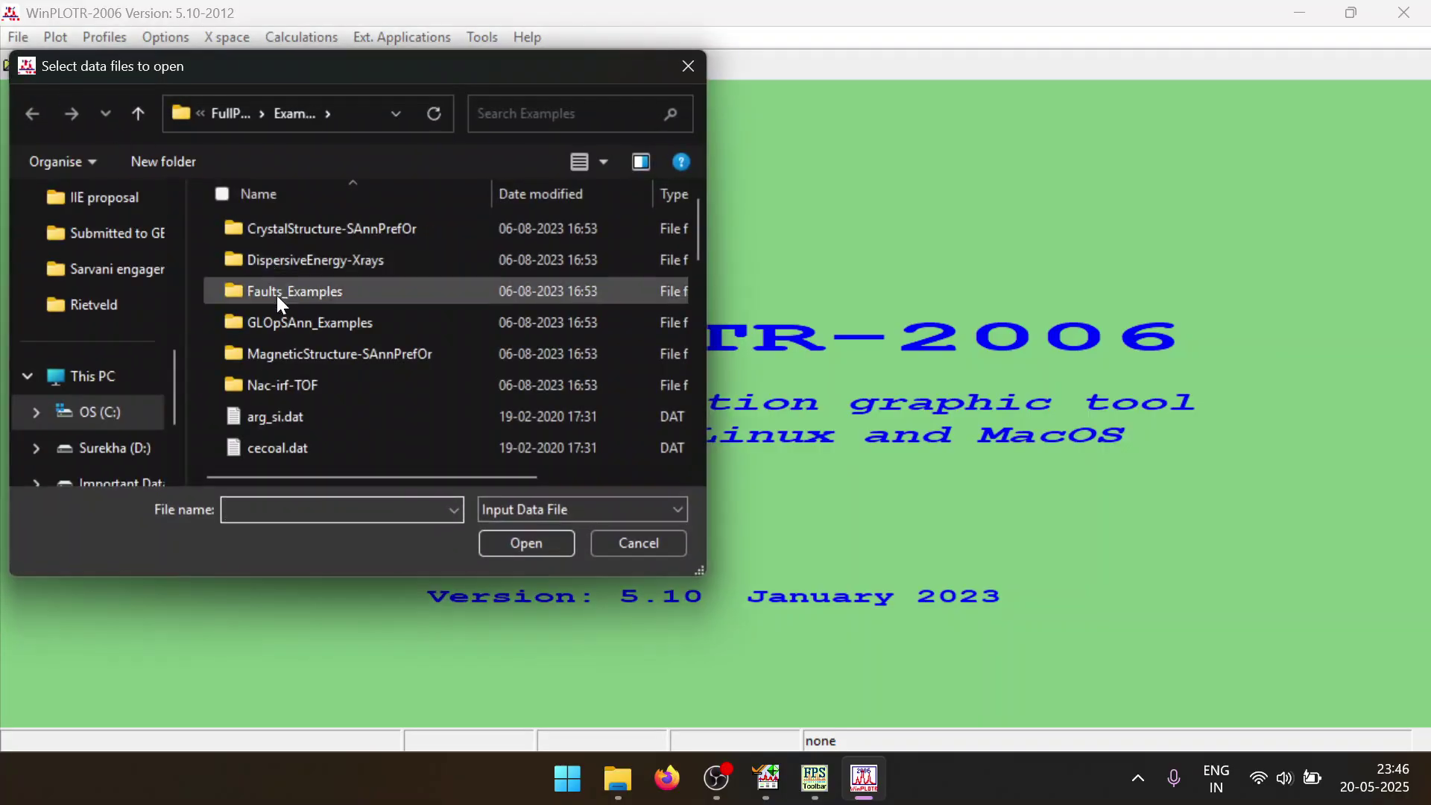
left_click(80, 316)
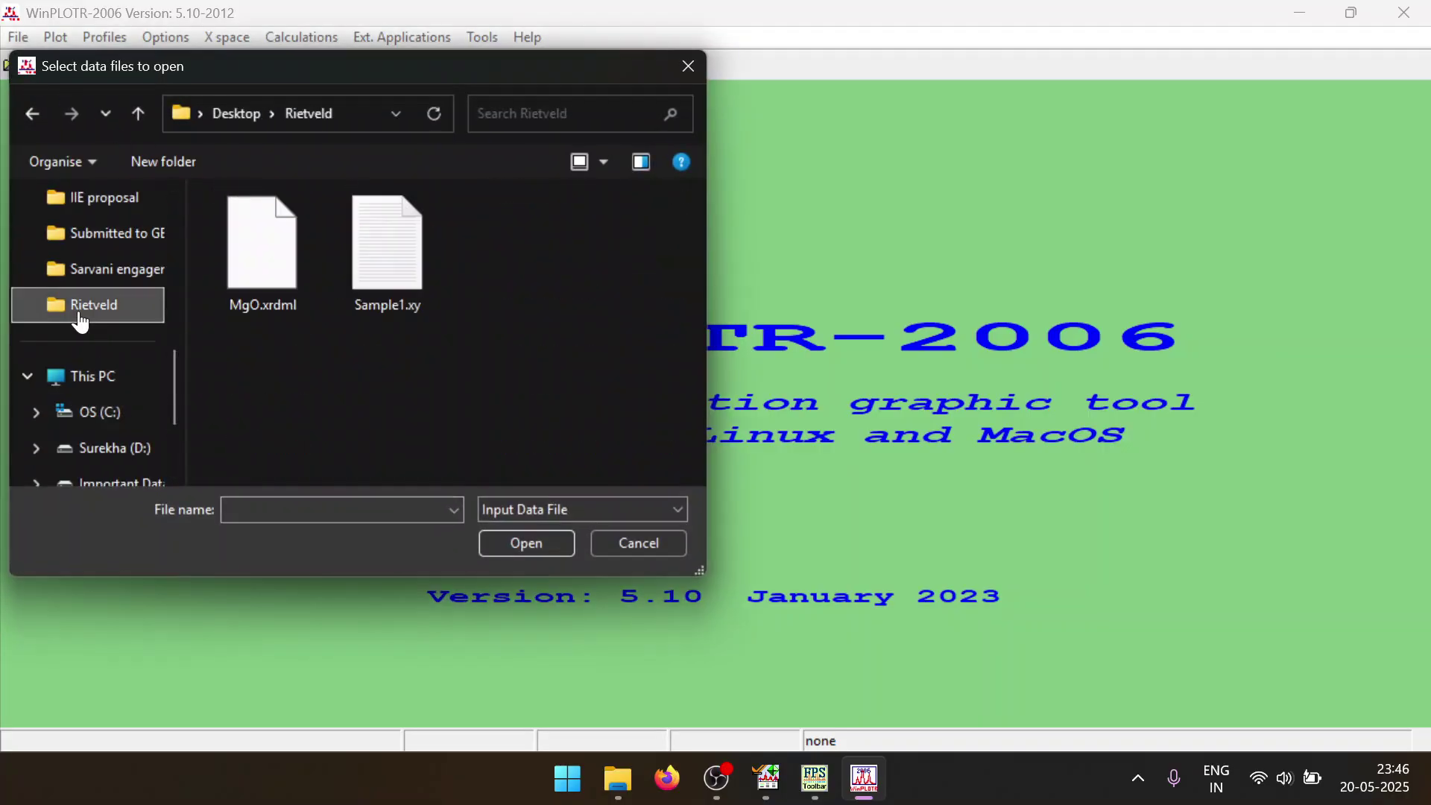
double_click(319, 288)
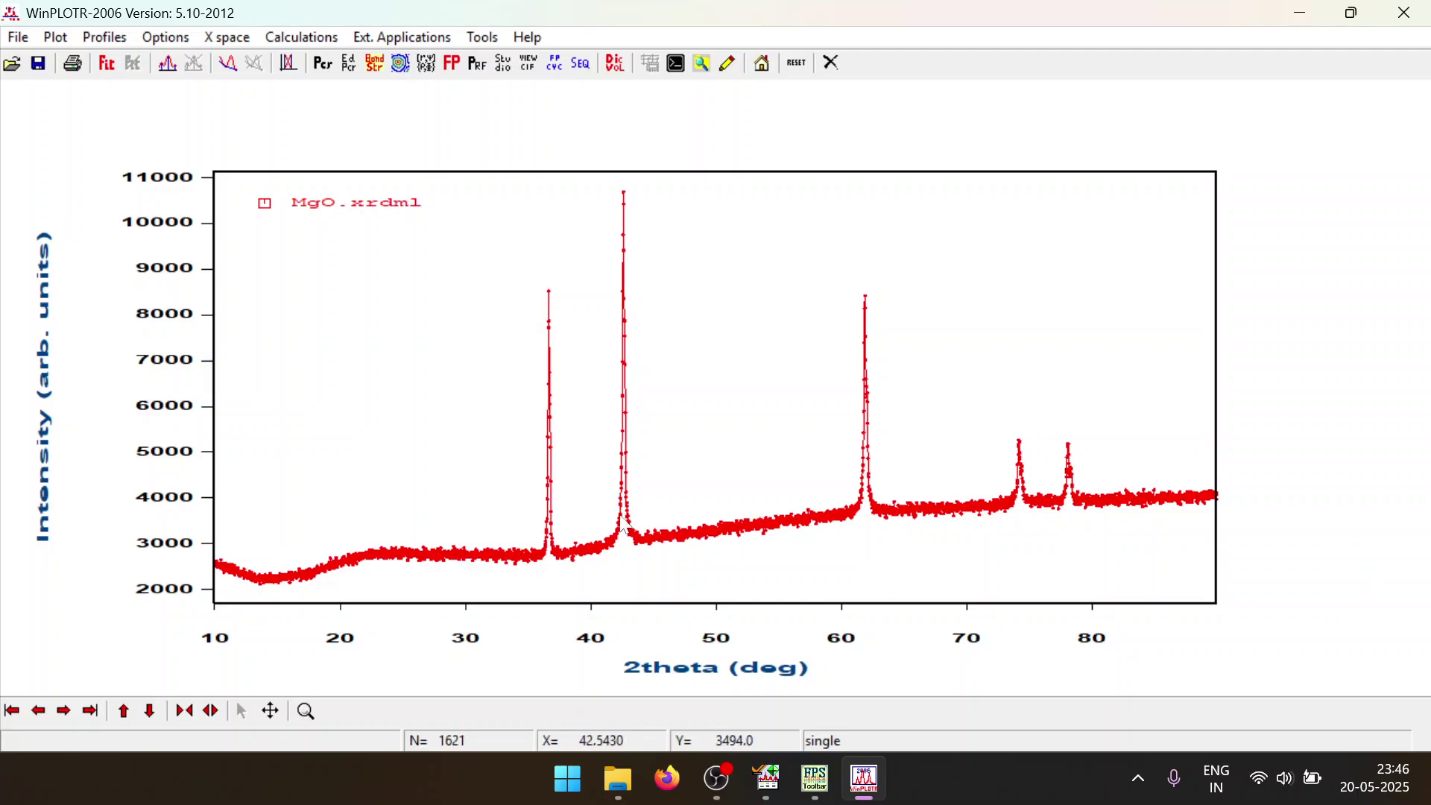
Export the plotted pattern as a free format data file named MgO.DAT in the Rietveld folder
left_click(19, 39)
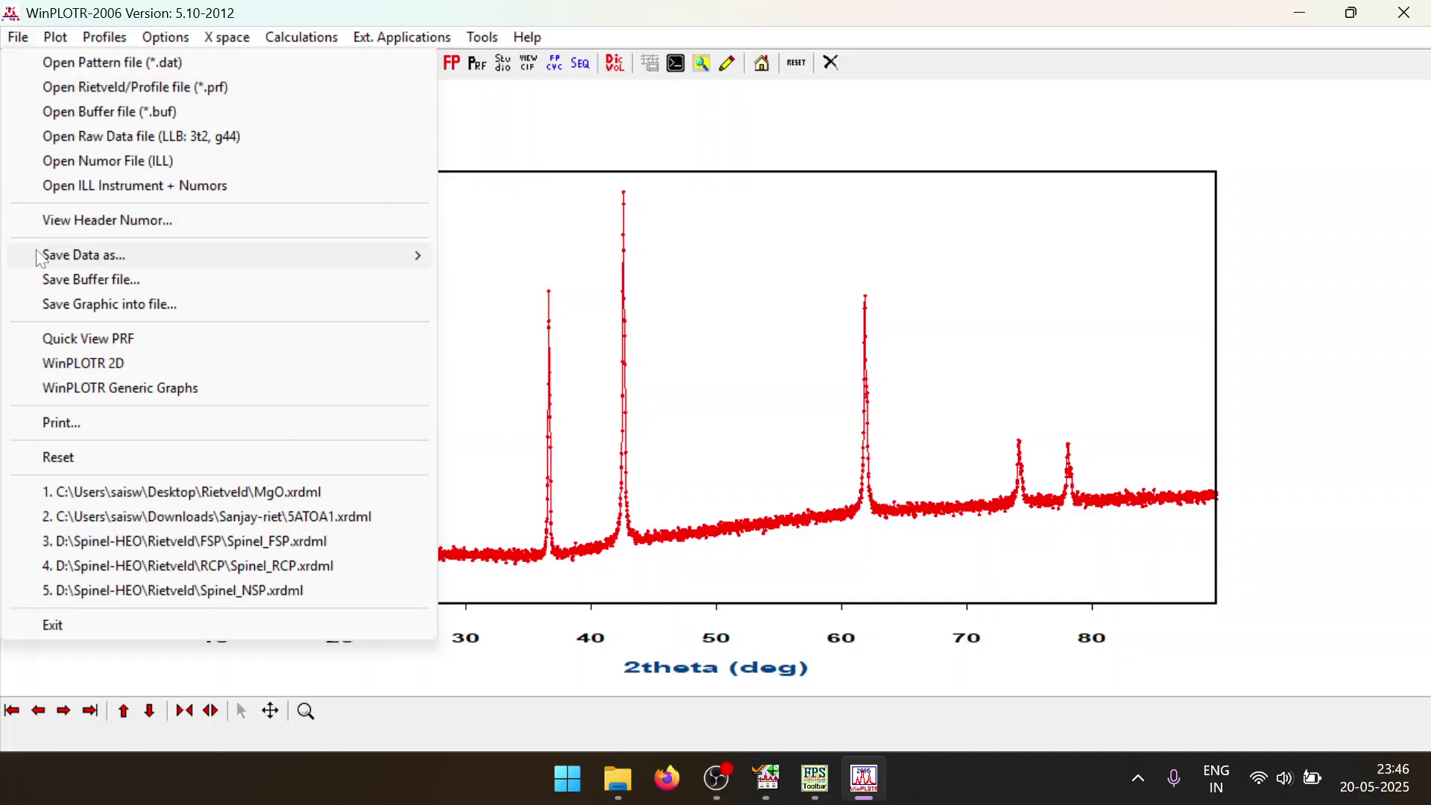
mouse_move(39, 257)
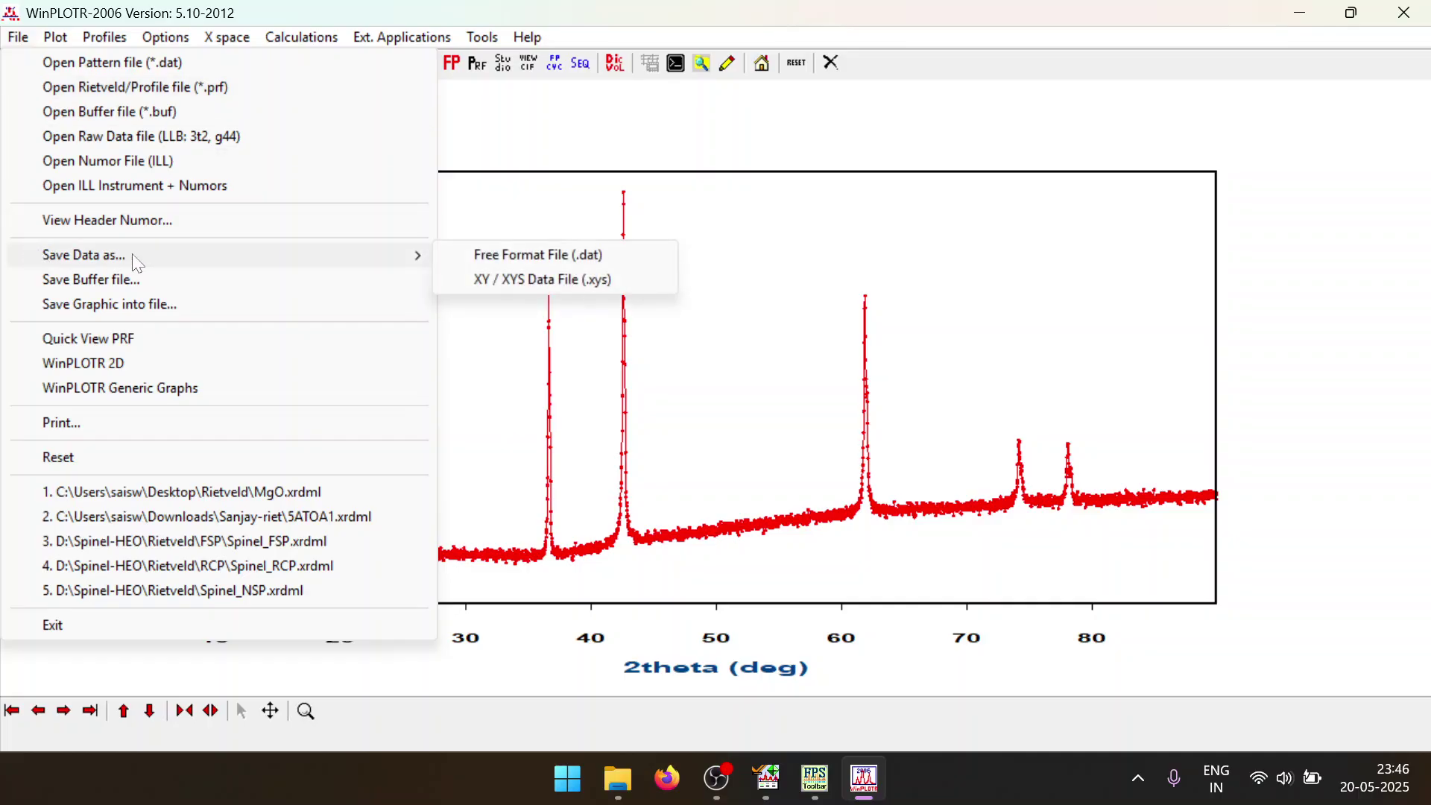
left_click(539, 258)
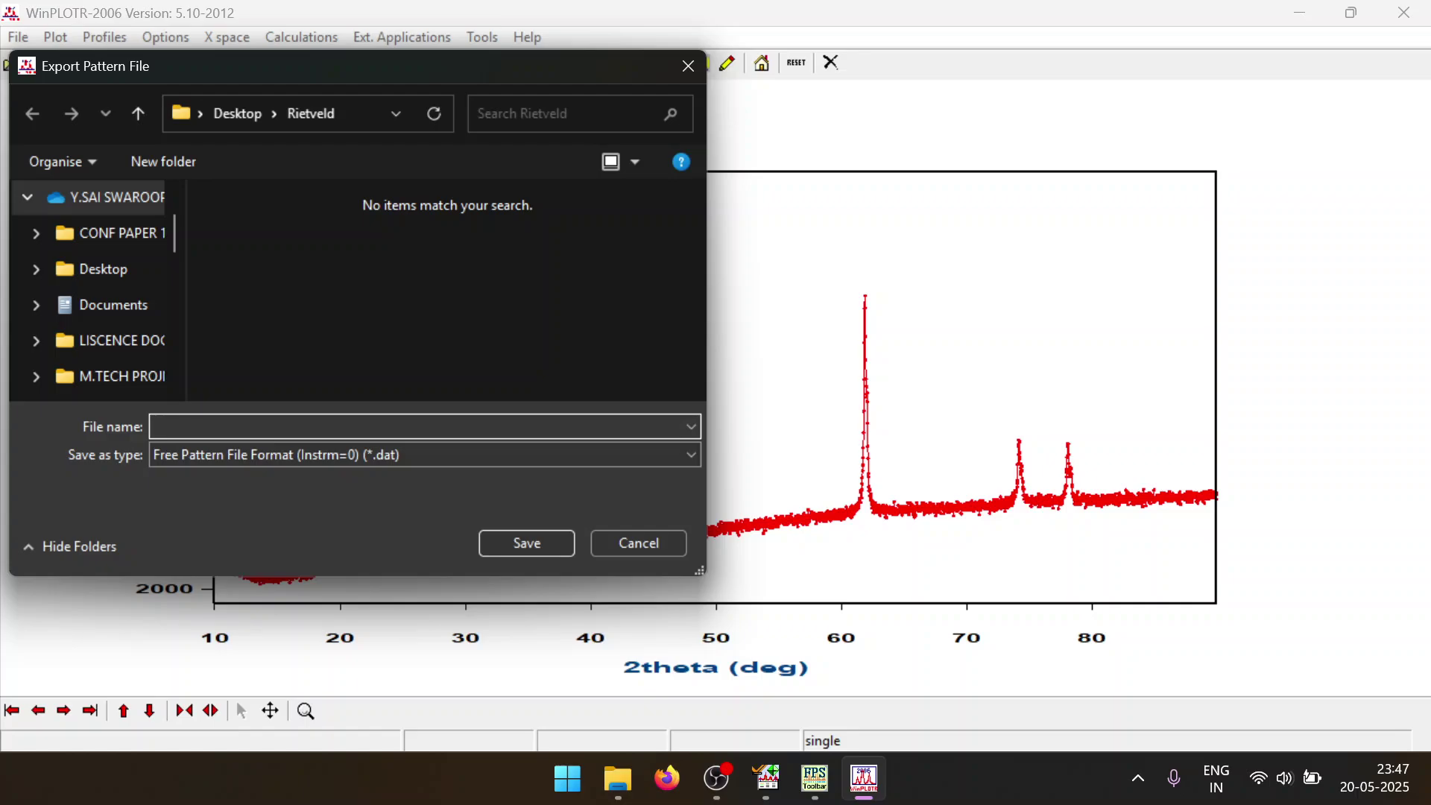
type("MgO")
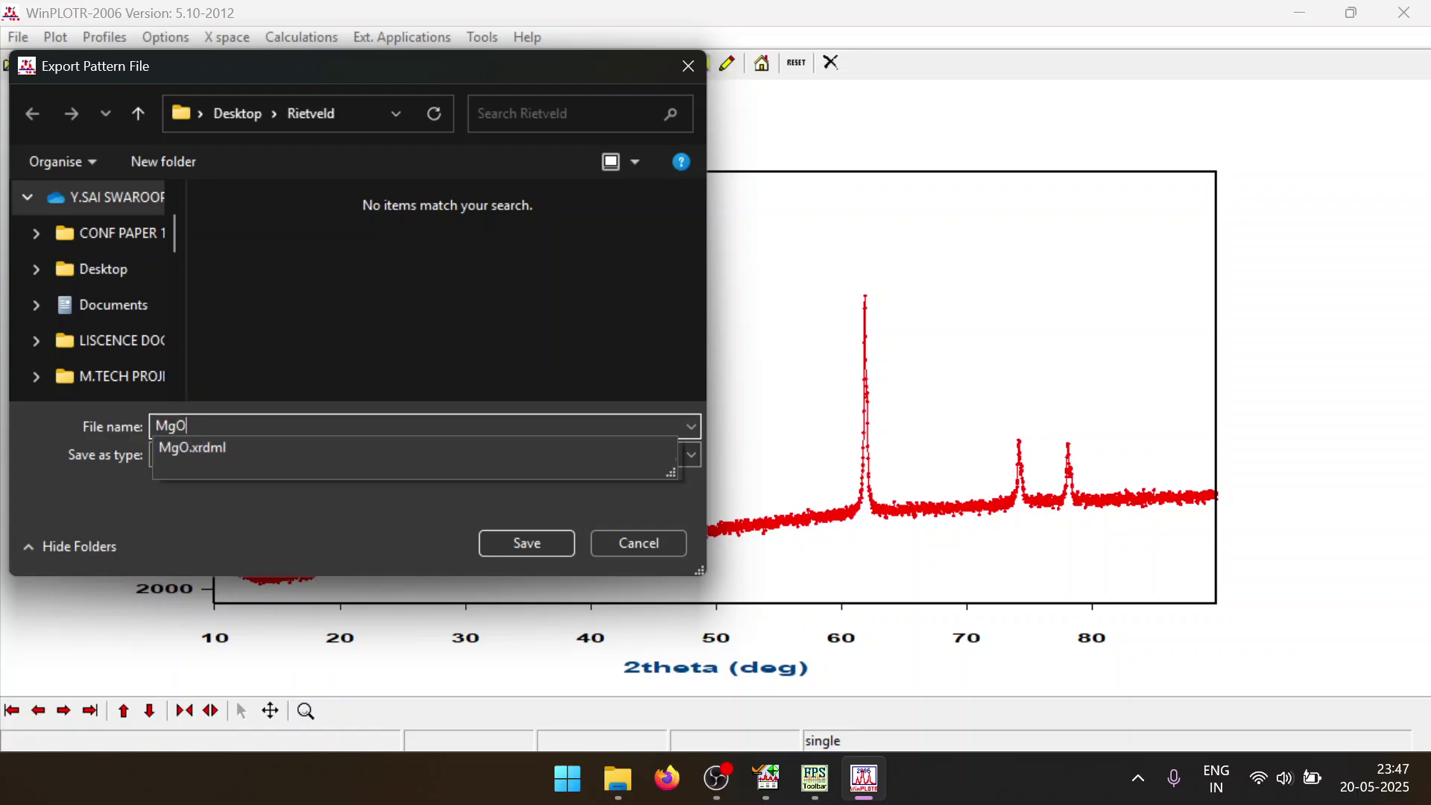
type(".DAT")
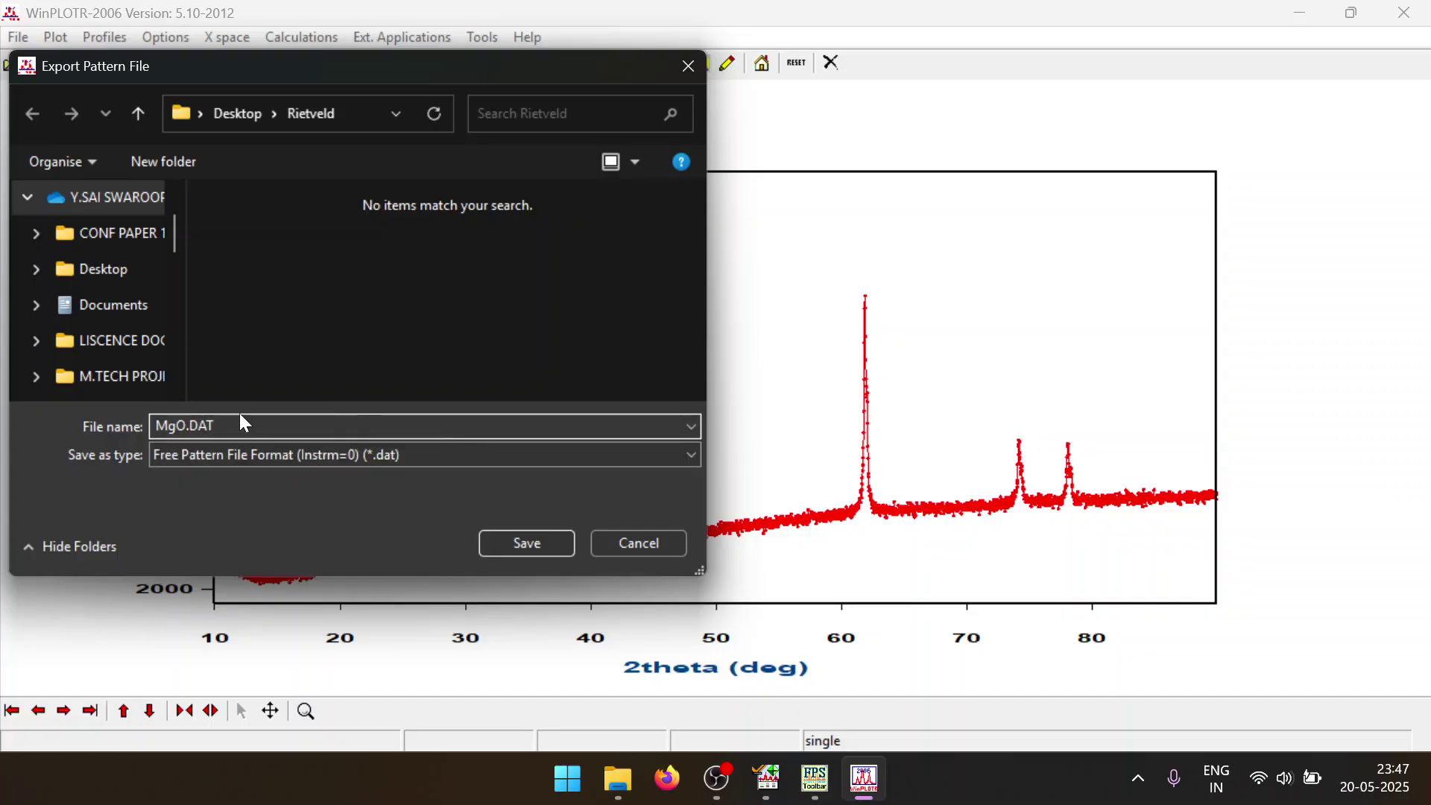
key("shift+Left")
key("shift+Left")
left_click(448, 367)
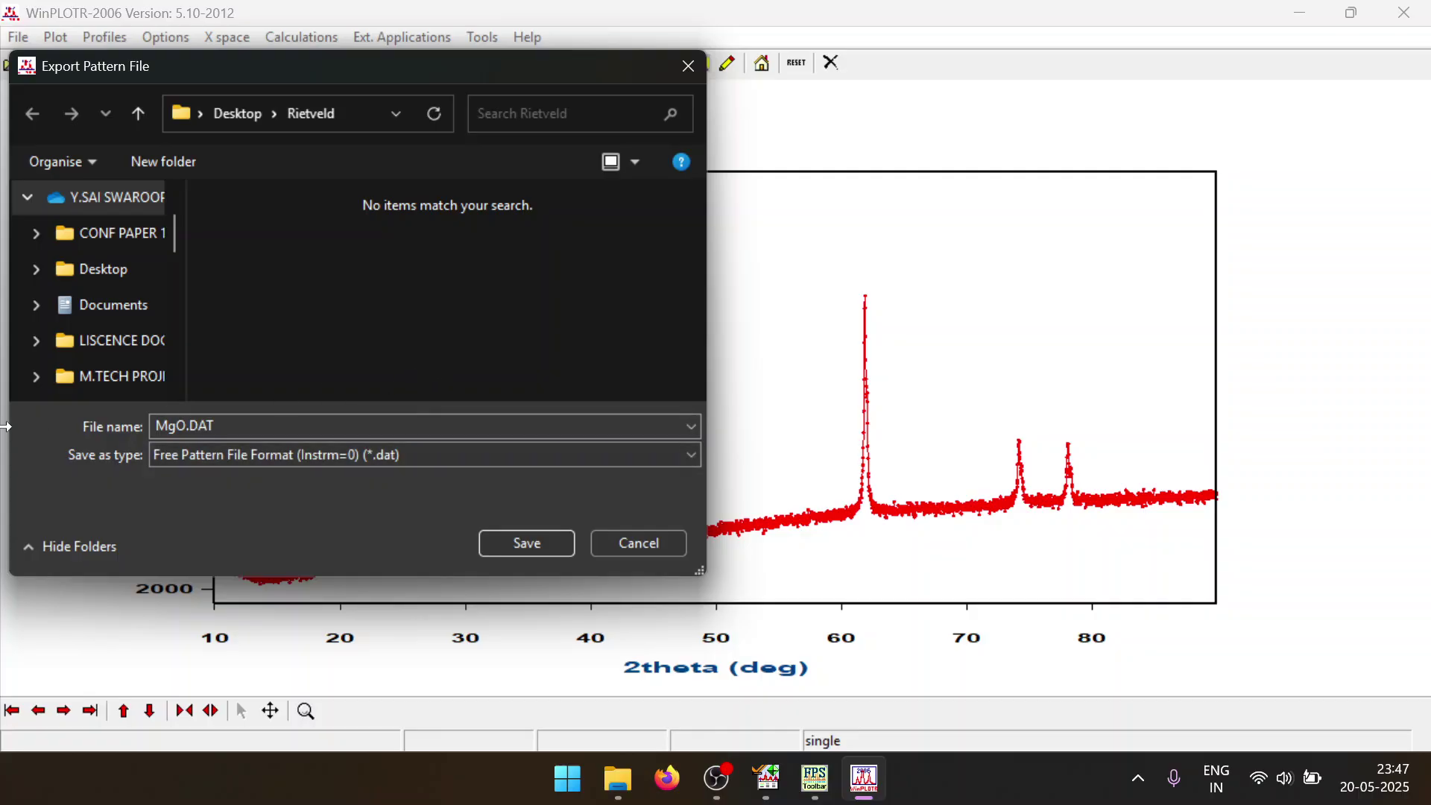
left_click(246, 426)
left_click(364, 373)
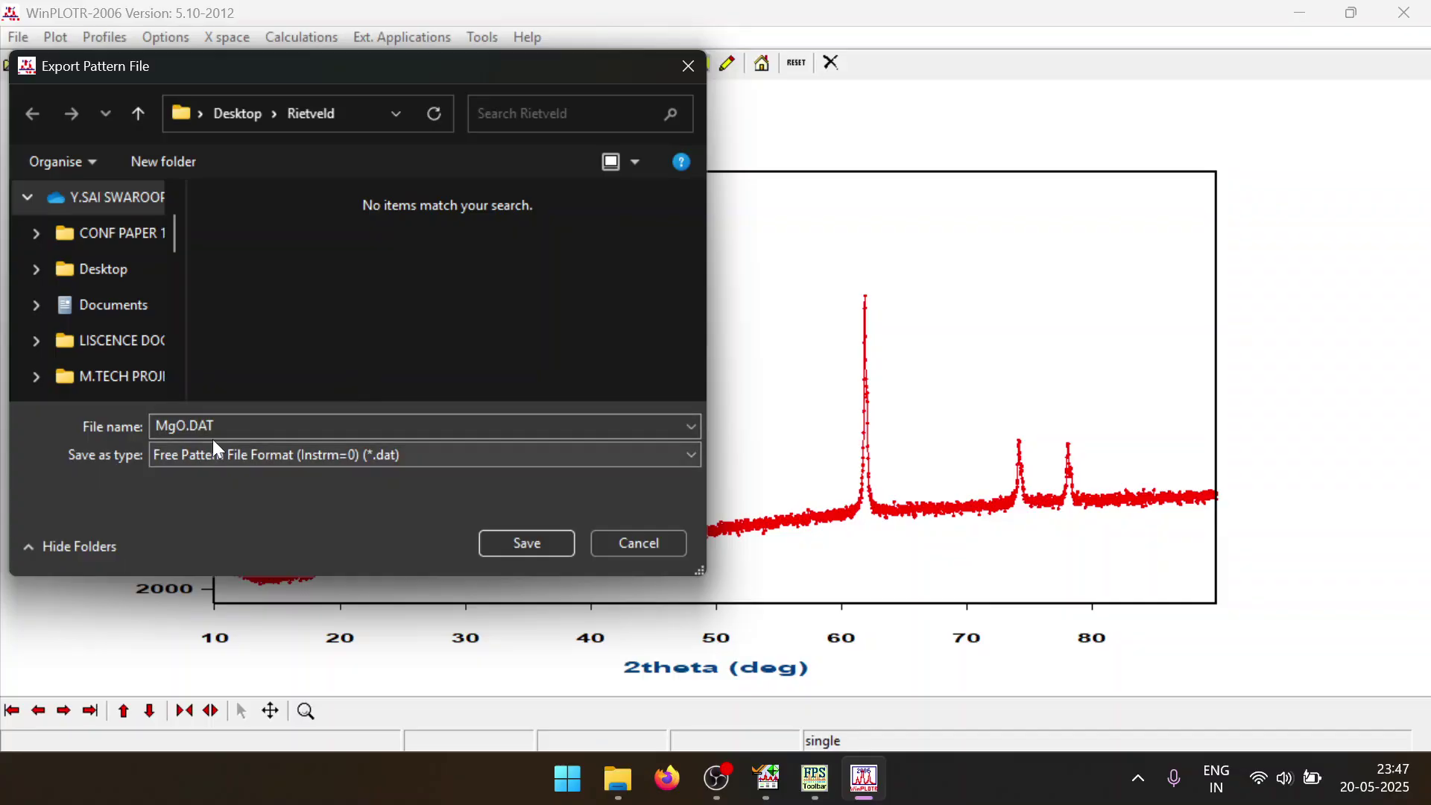
left_click(565, 540)
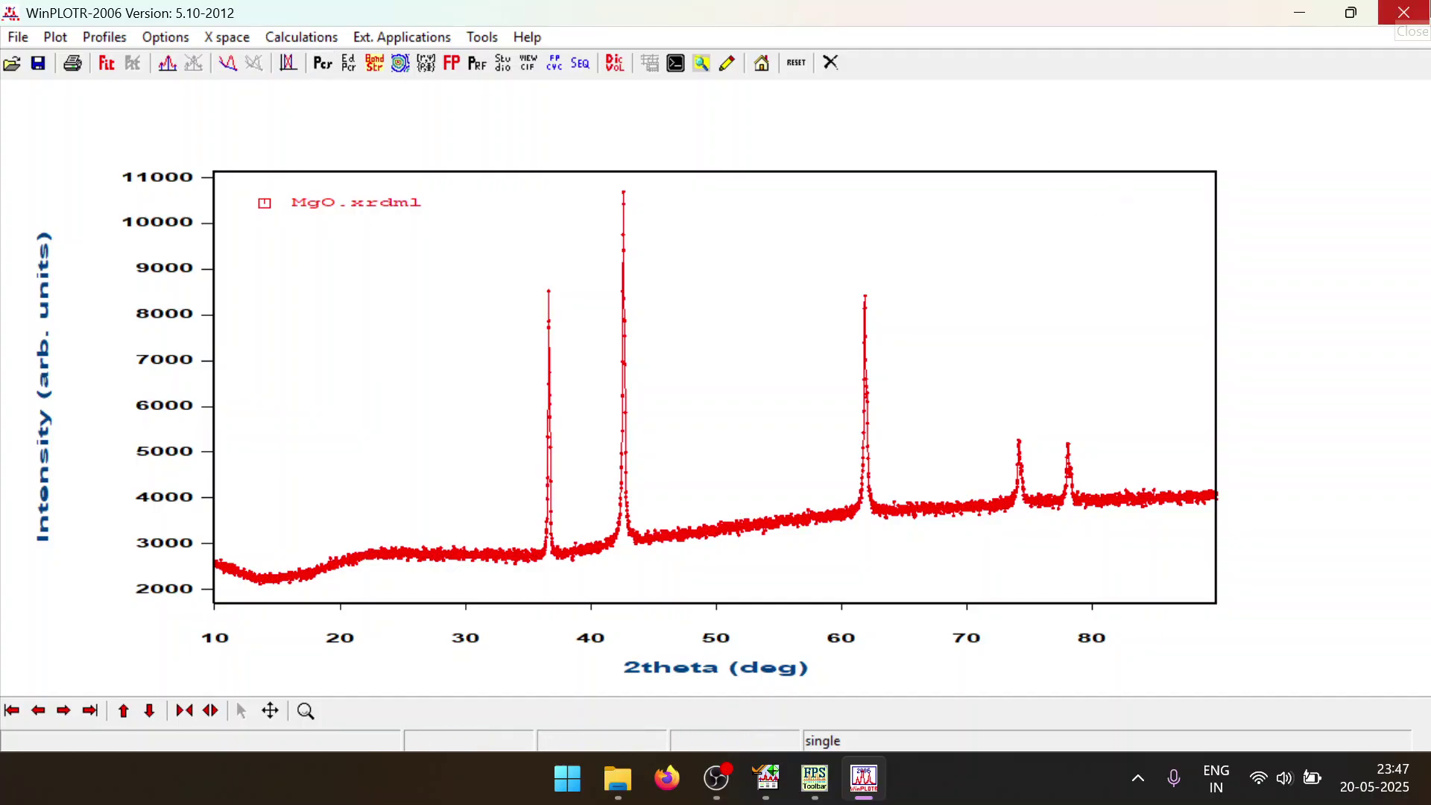
Close WinPLOTR-2006, launch the classic WinPLOTR from the FullProf Suite toolbar and maximize its window
left_click(1404, 13)
left_click(630, 48)
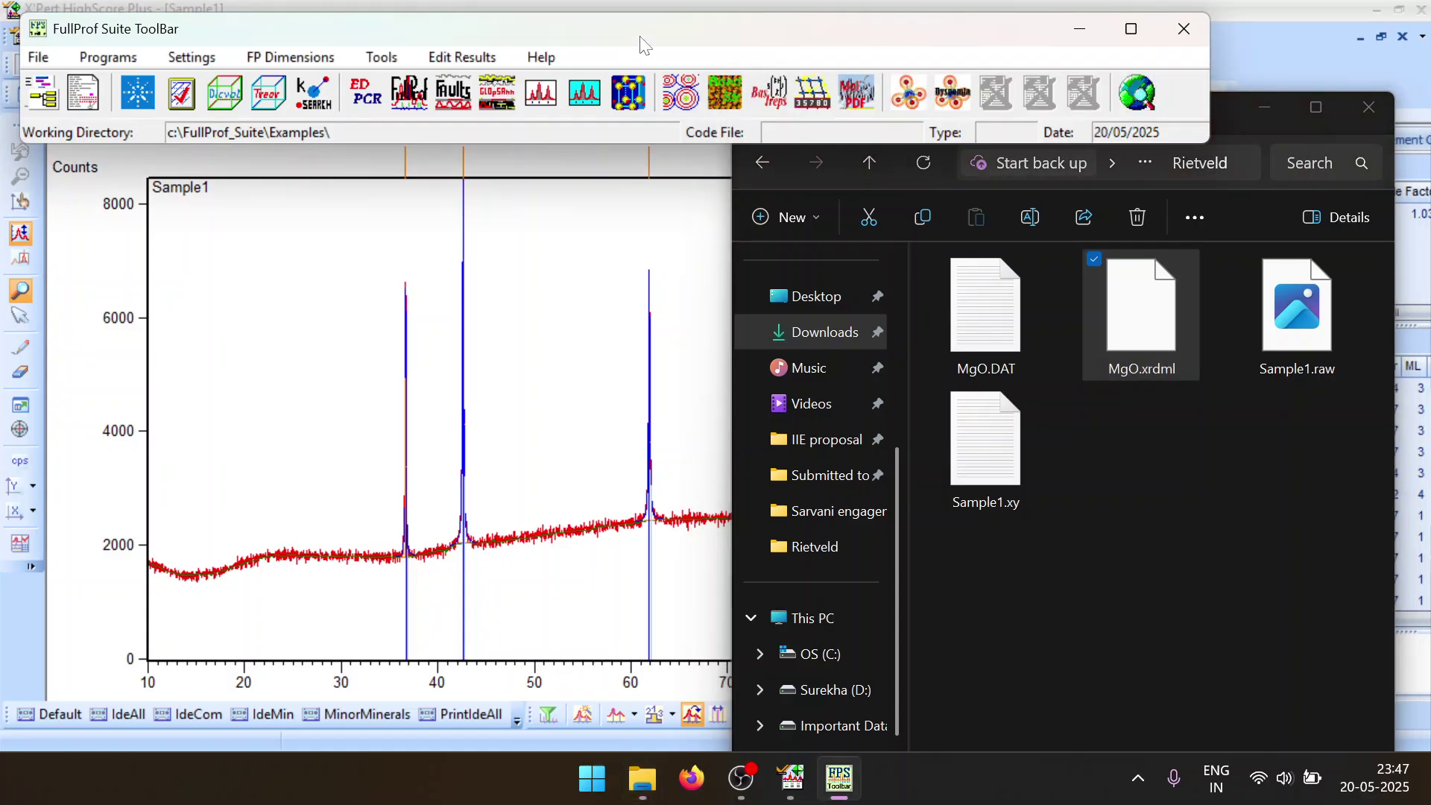
left_click(530, 106)
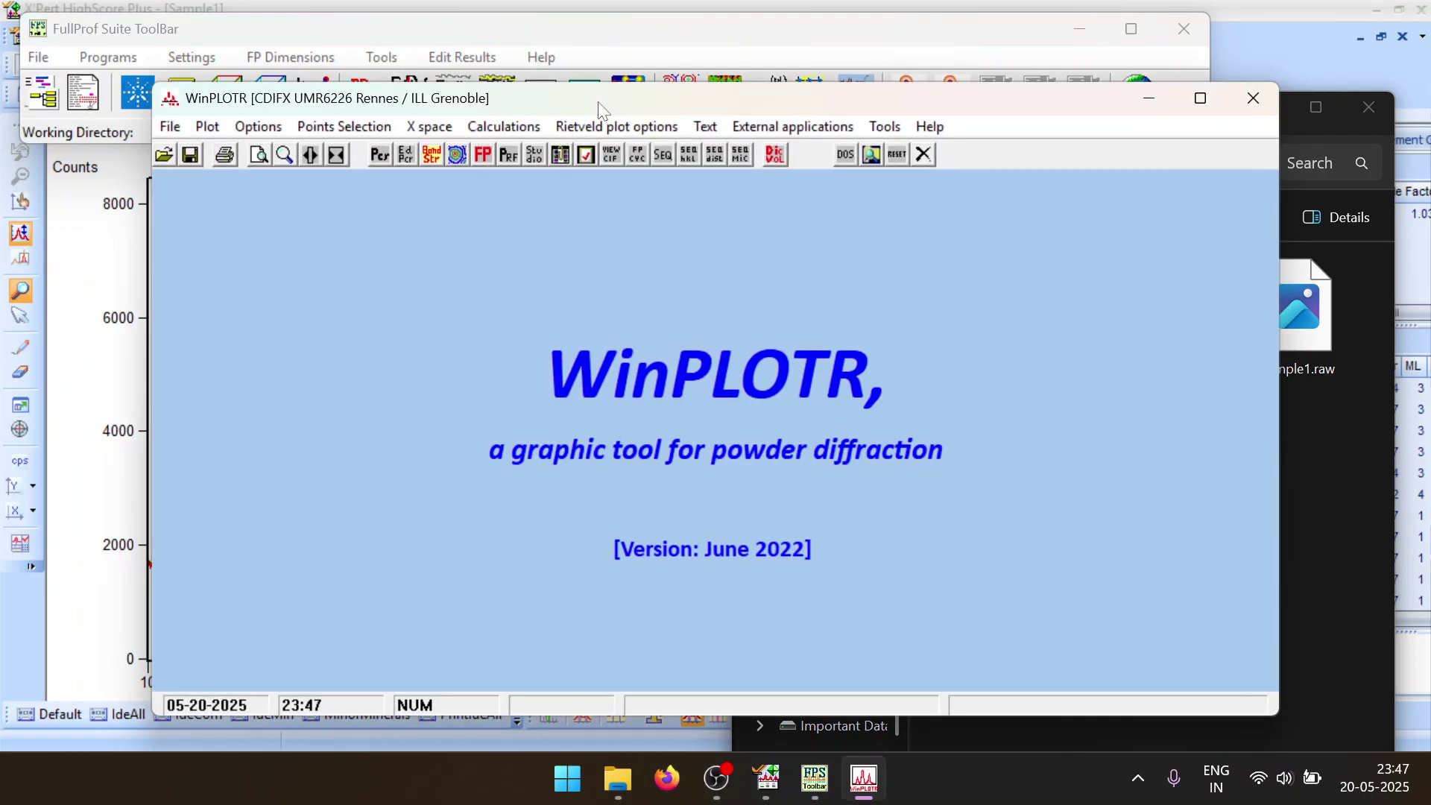
left_click(191, 176)
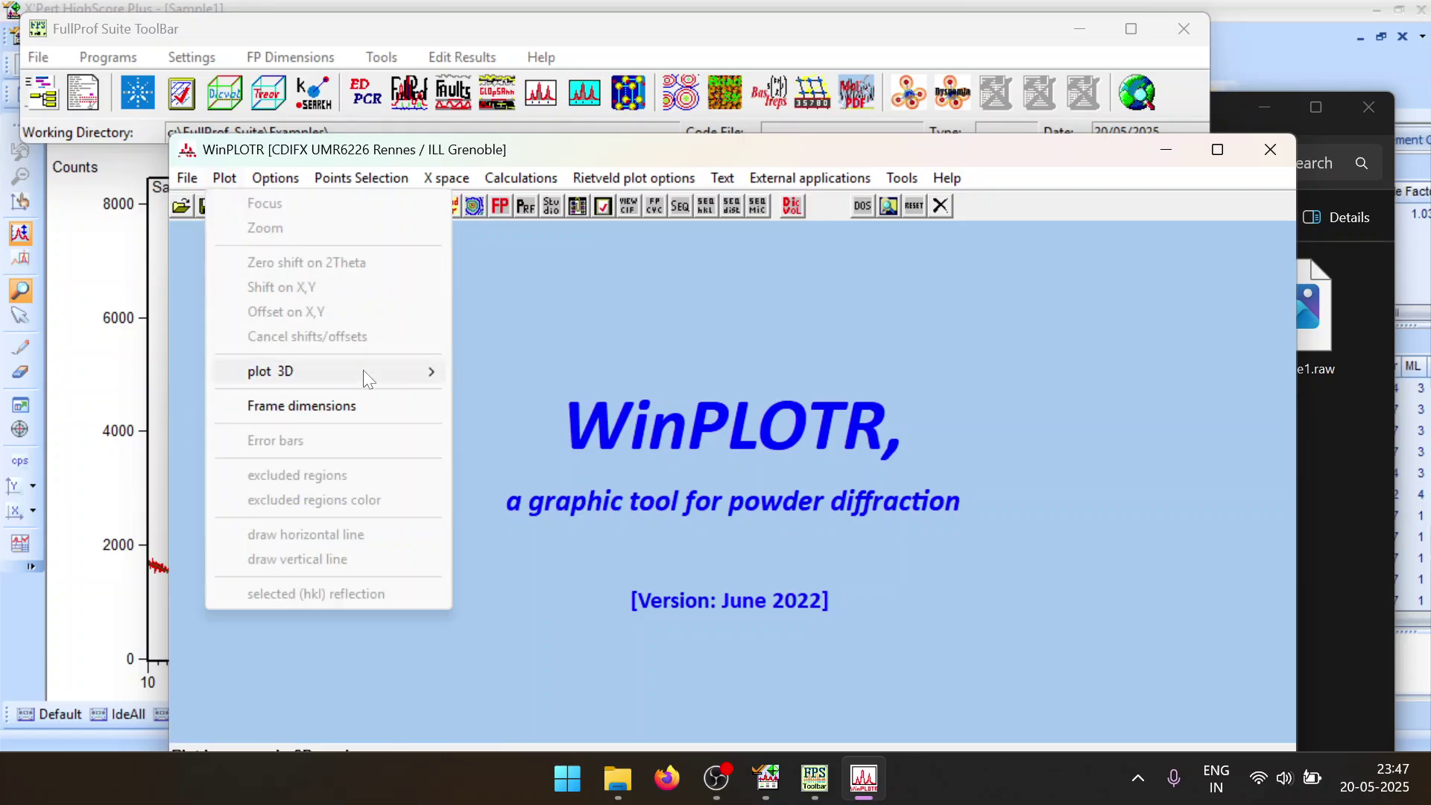
mouse_move(347, 529)
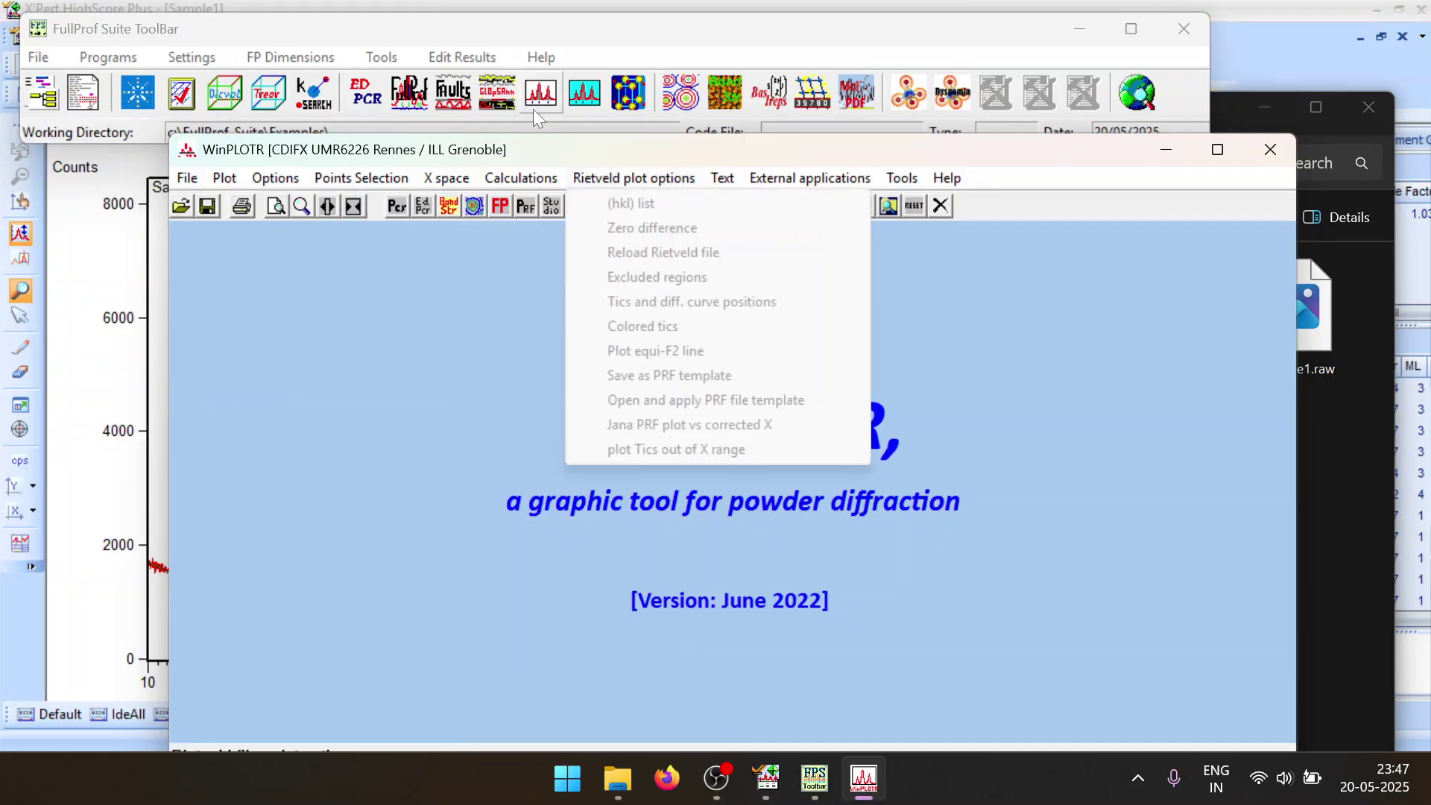
double_click(558, 158)
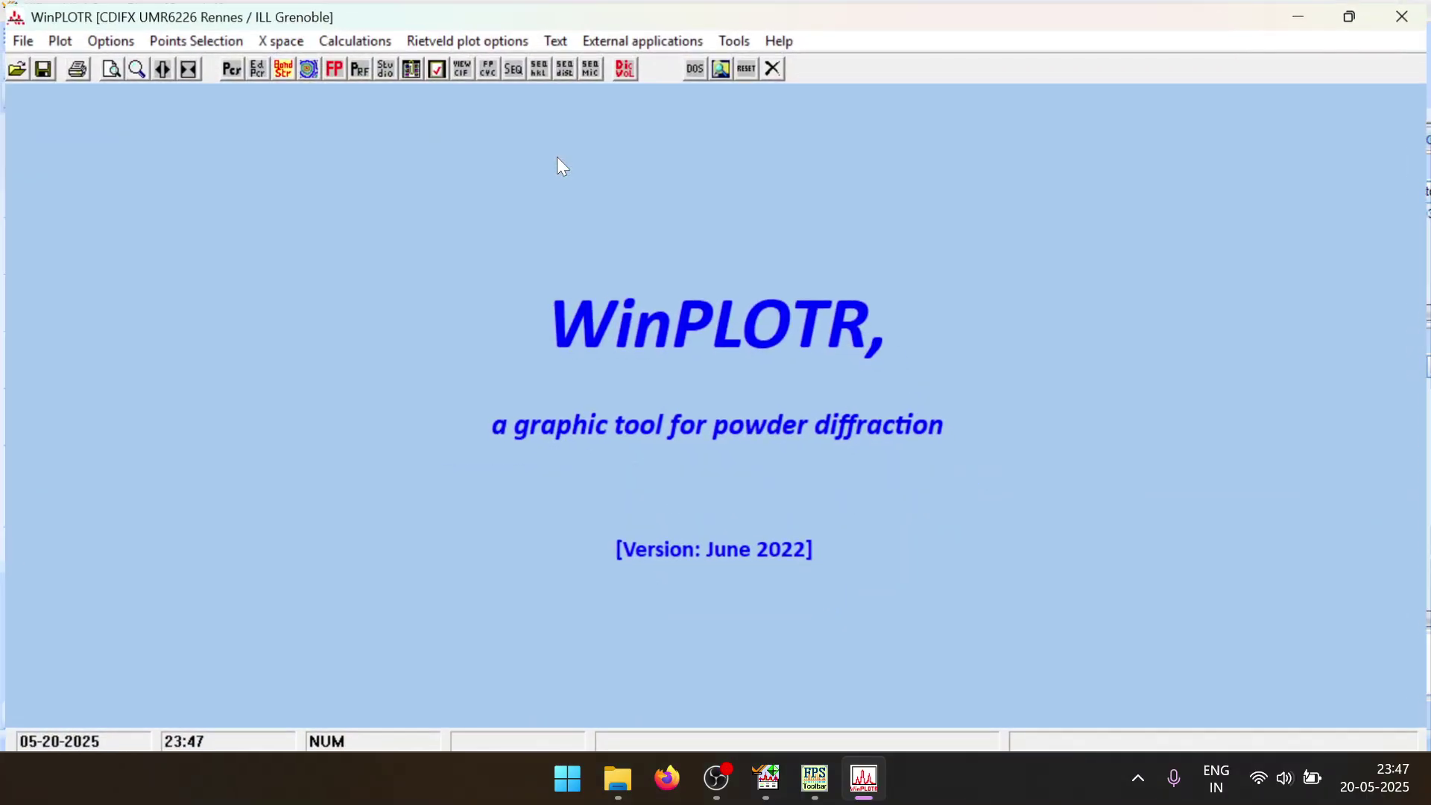
left_click(25, 36)
left_click(737, 230)
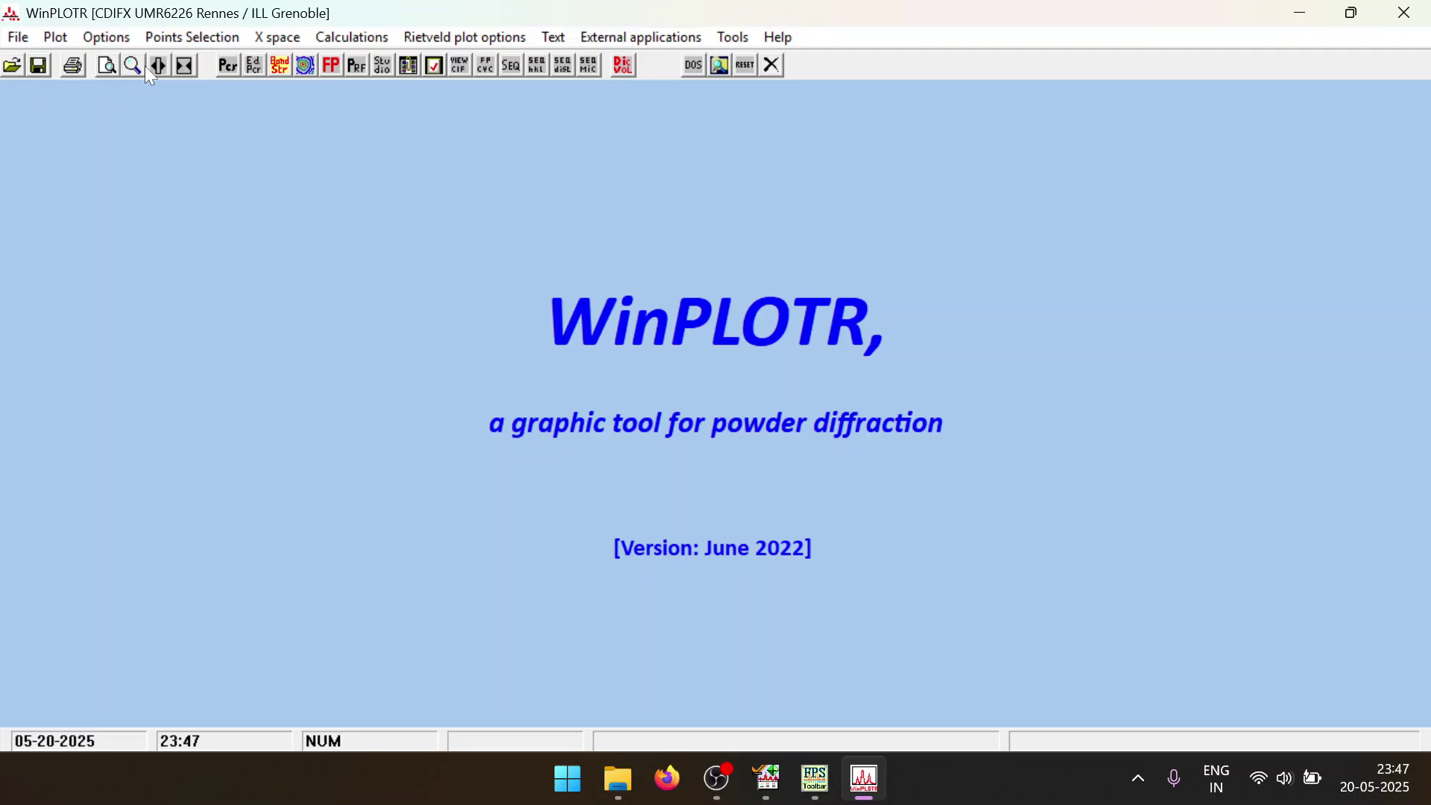
left_click(13, 67)
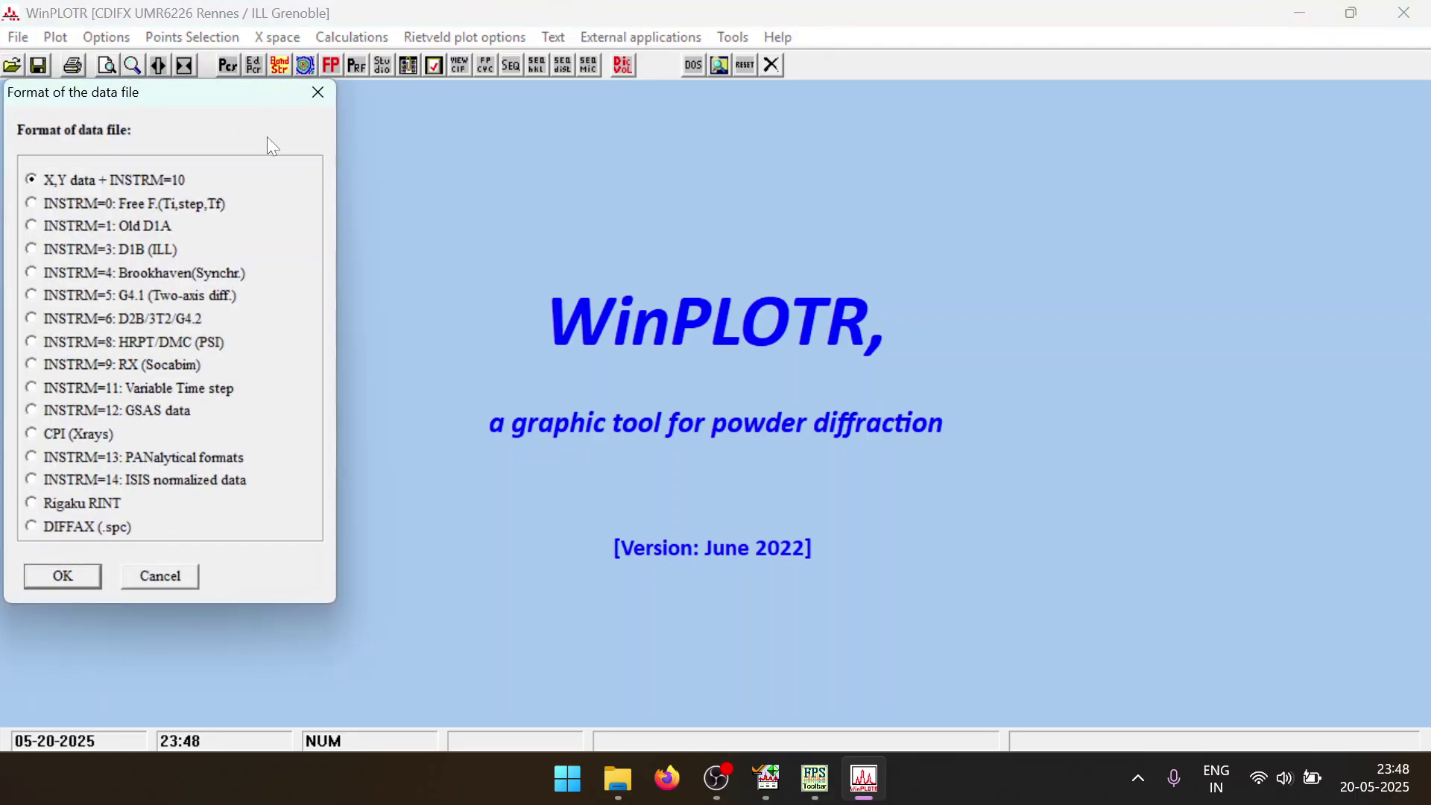
left_click(317, 92)
Open MgO.xrdml as a raw data file in XRDML multiscans (Panalytical) format, with intensities read as Countings
left_click(18, 39)
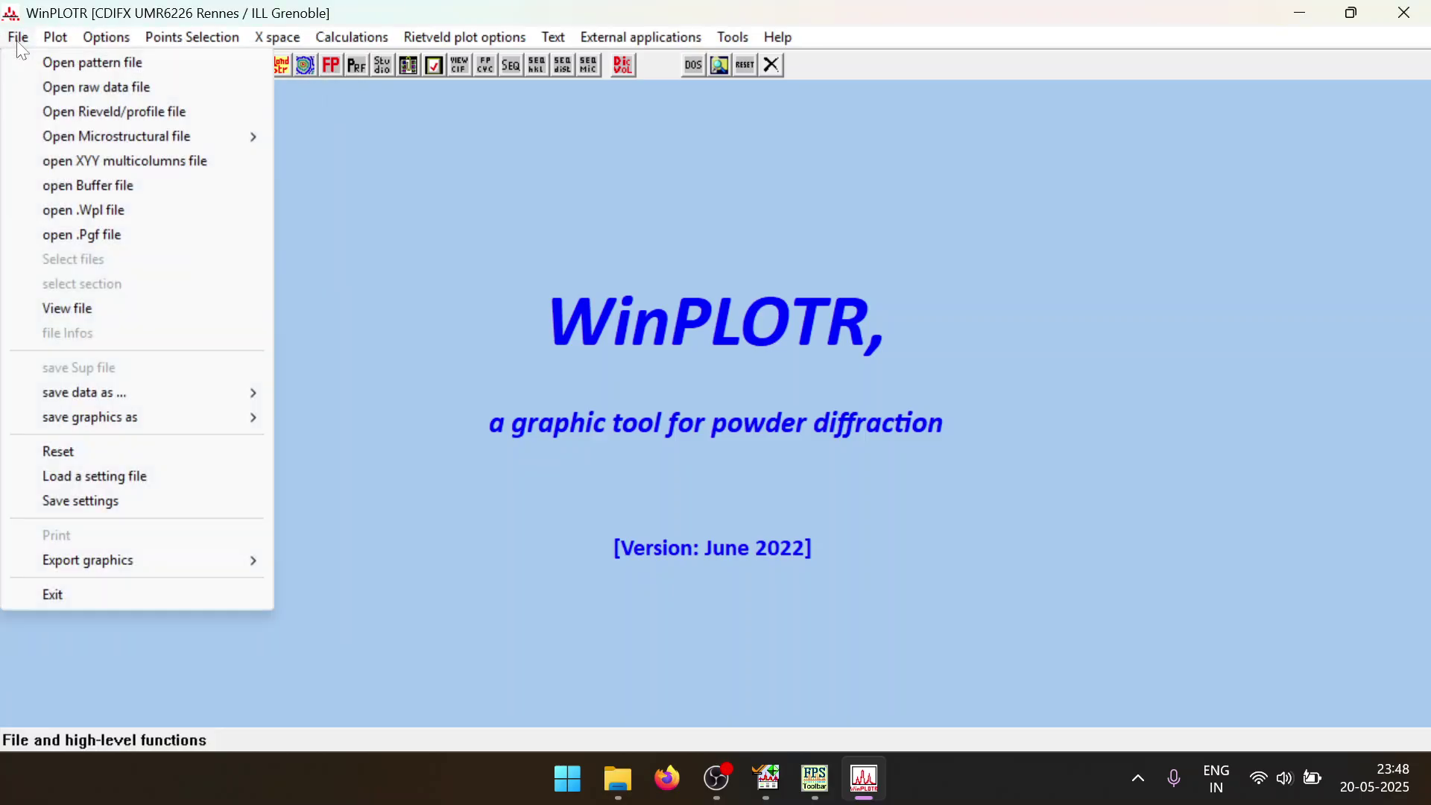
left_click(49, 89)
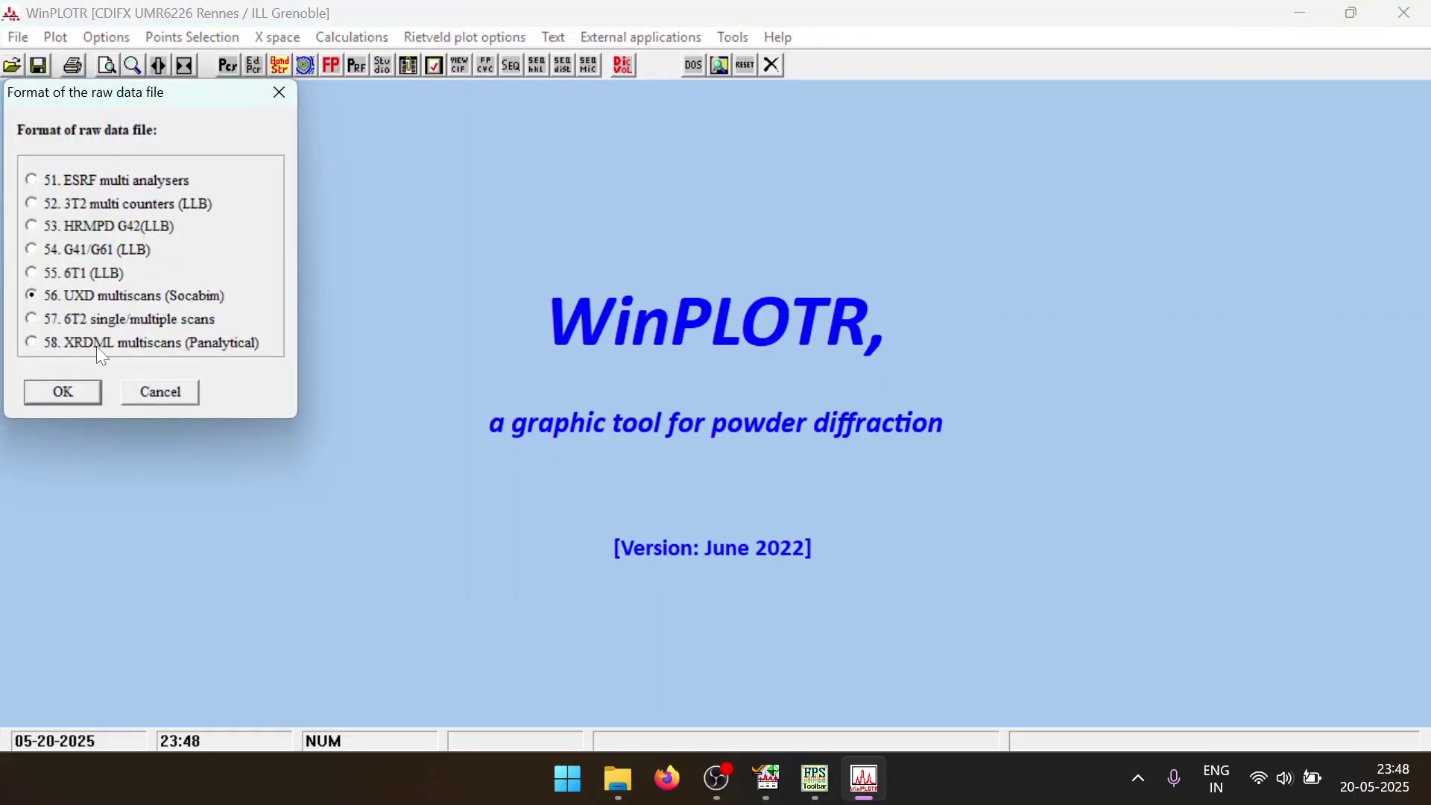
left_click(60, 393)
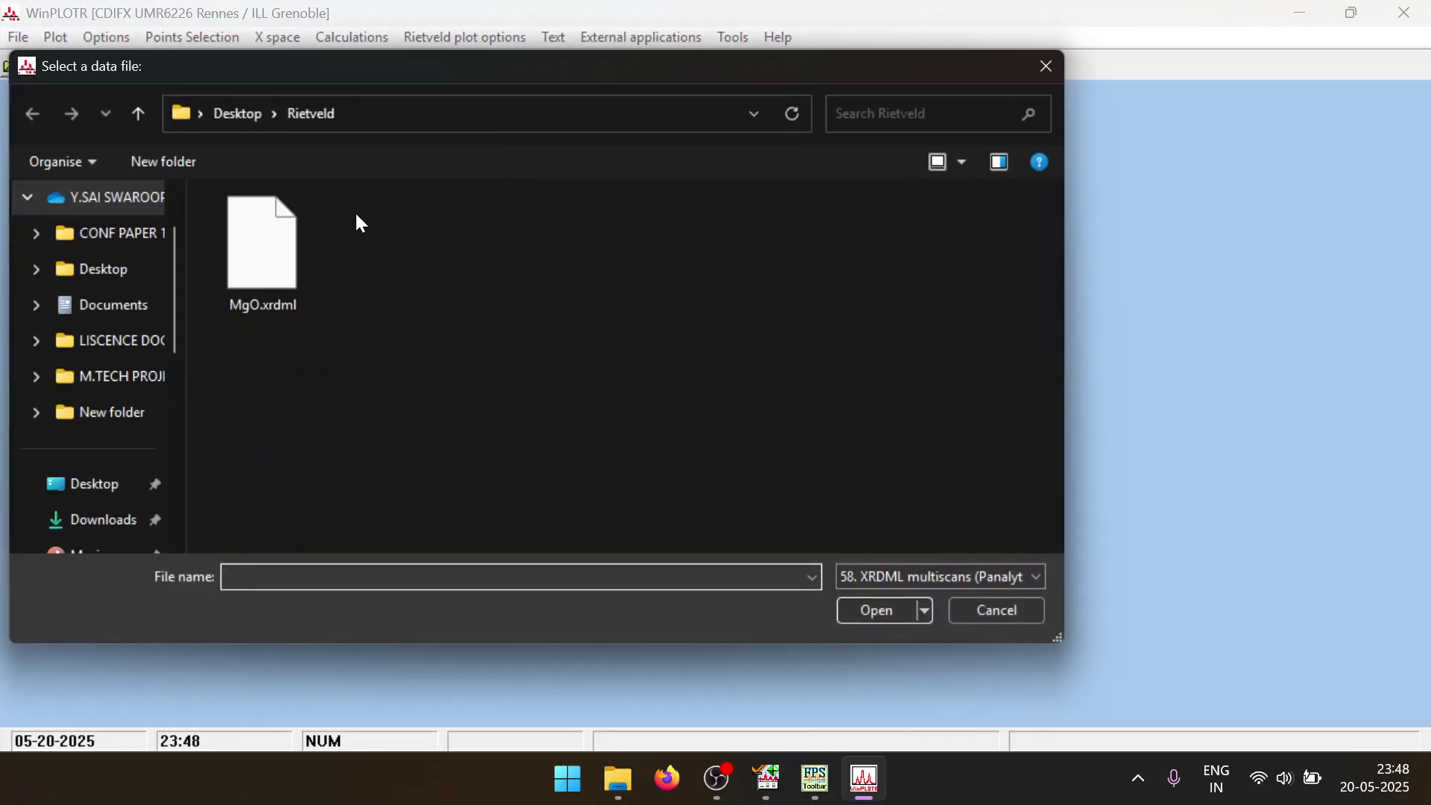
double_click(300, 246)
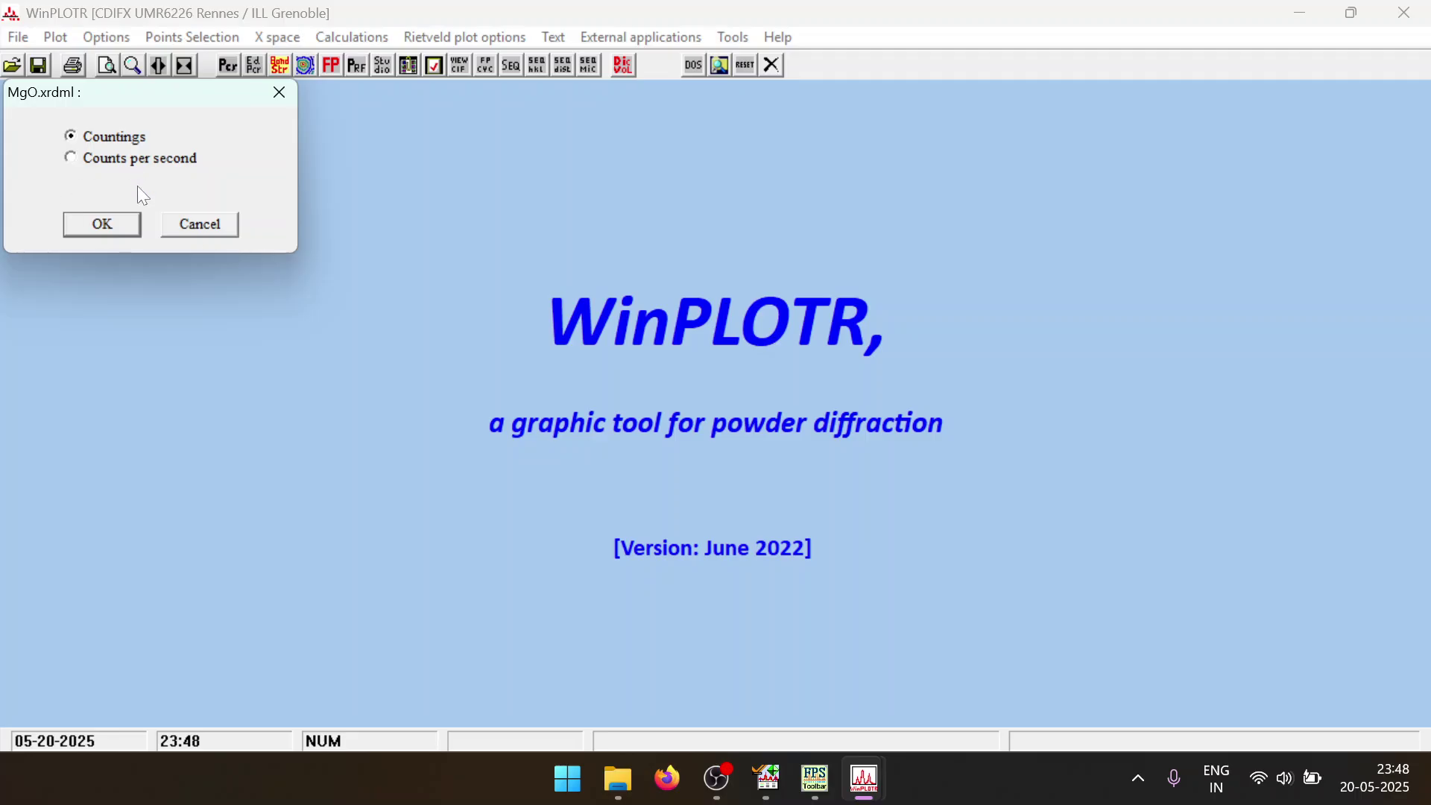
left_click(124, 226)
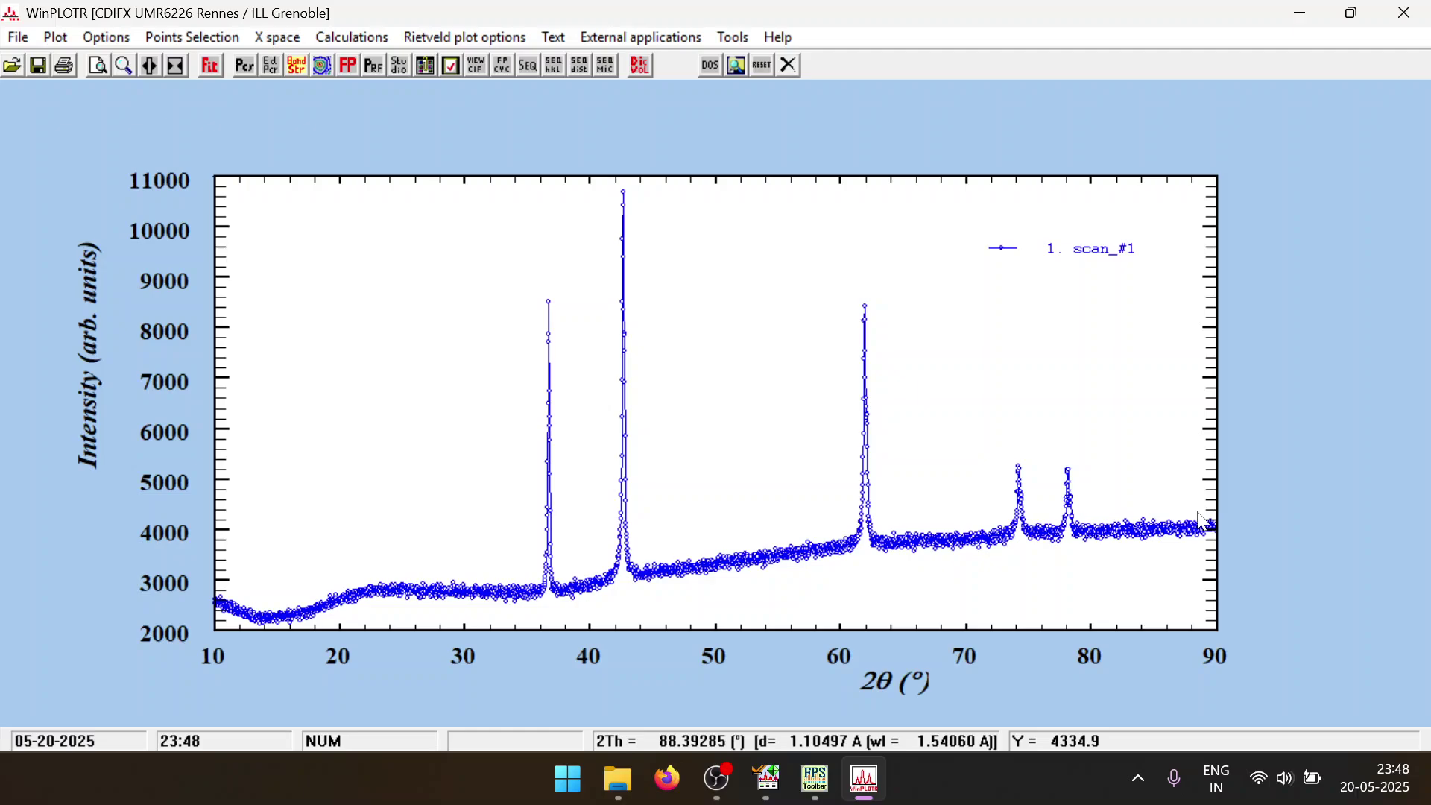
Generate automatic background points with threshold 0.05 and 3 smoothing iterations, and close the list of points
left_click(170, 38)
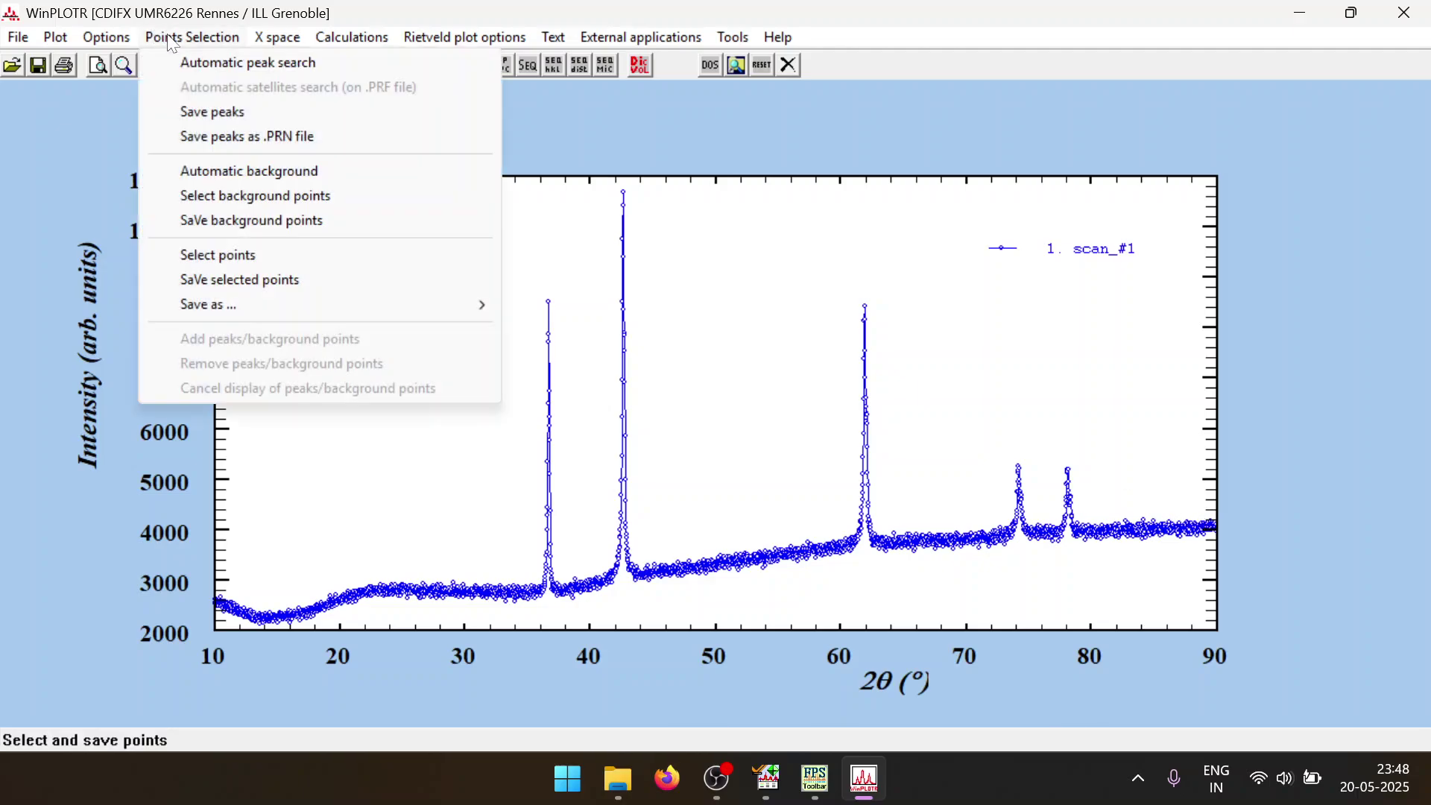
left_click(279, 173)
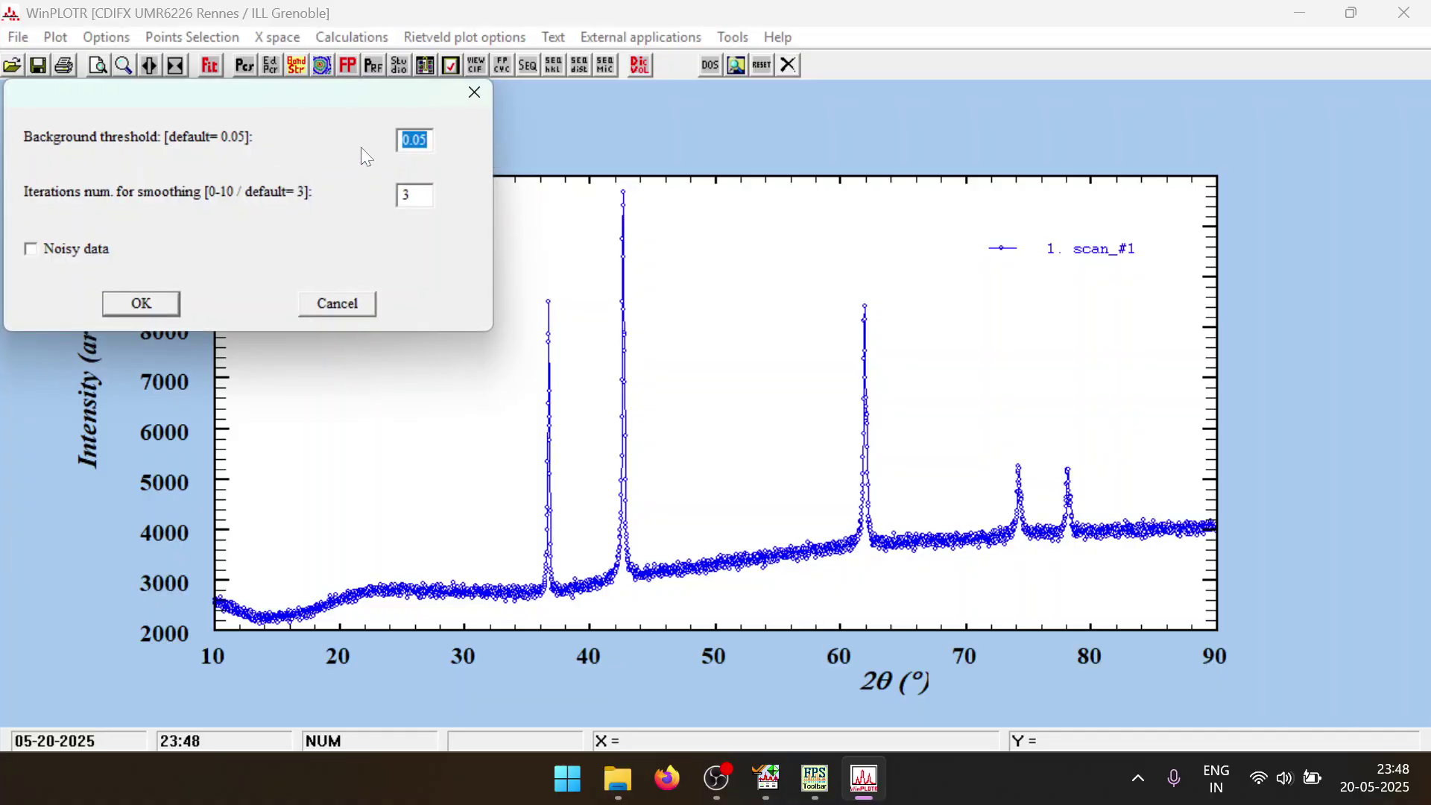
left_click(142, 304)
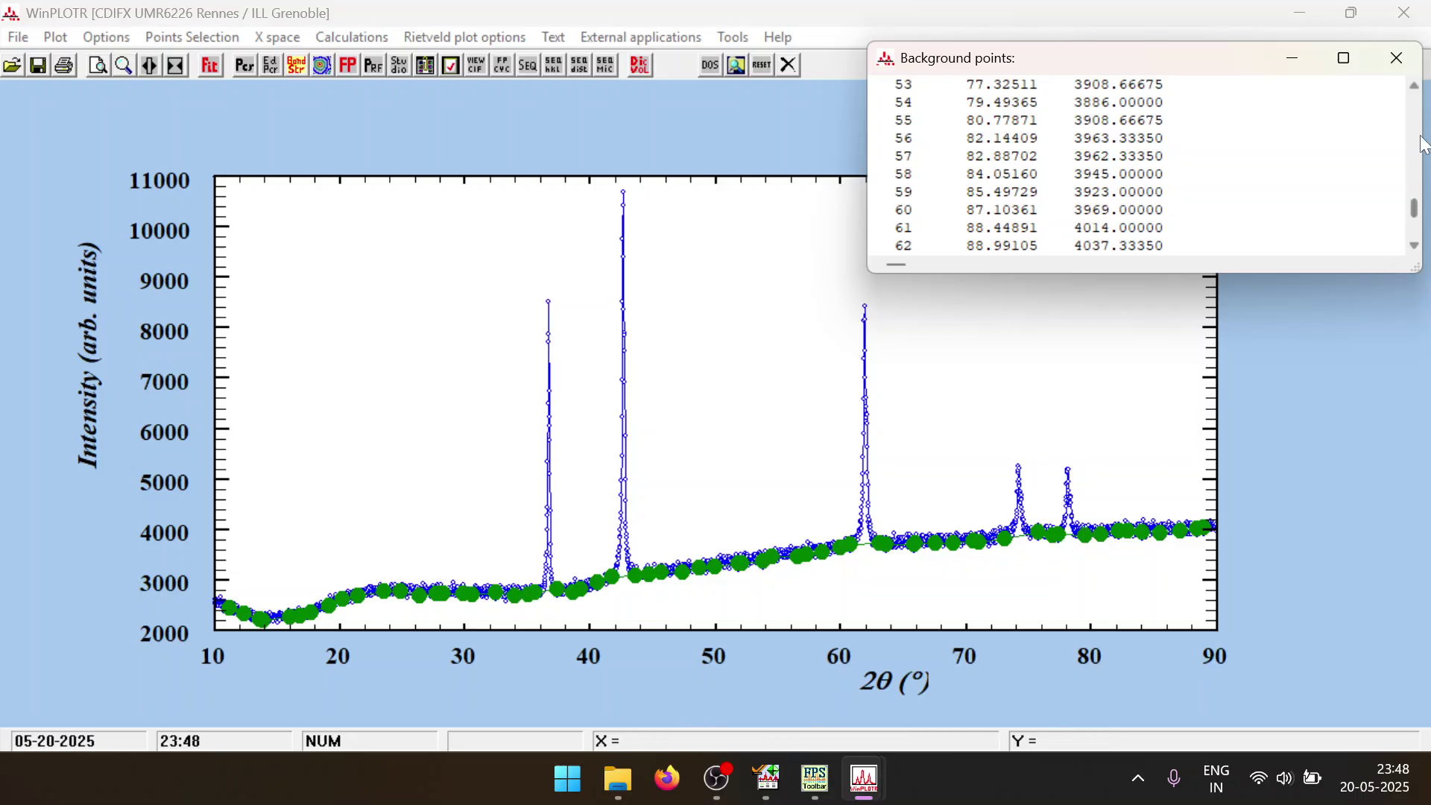
left_click(1406, 71)
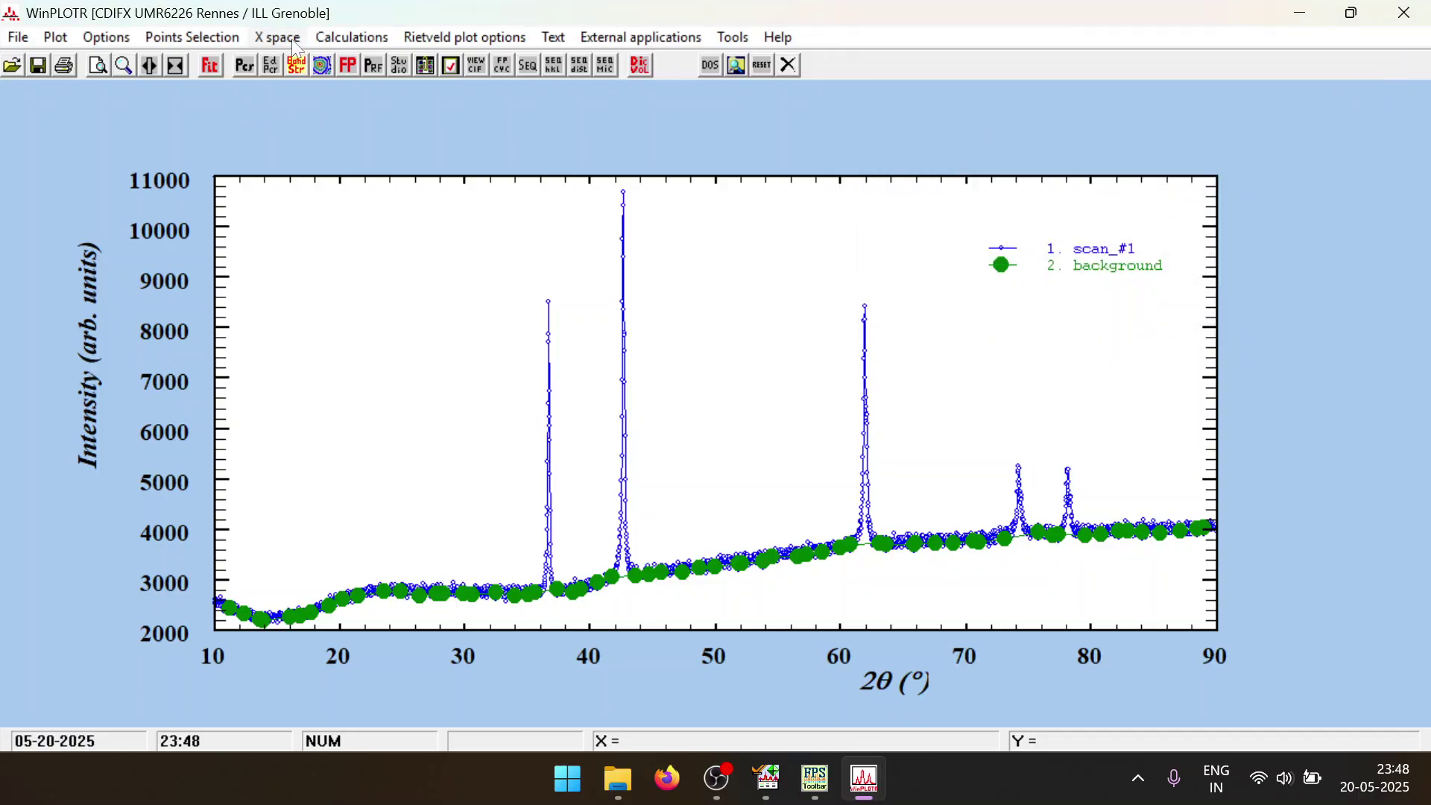
left_click(216, 37)
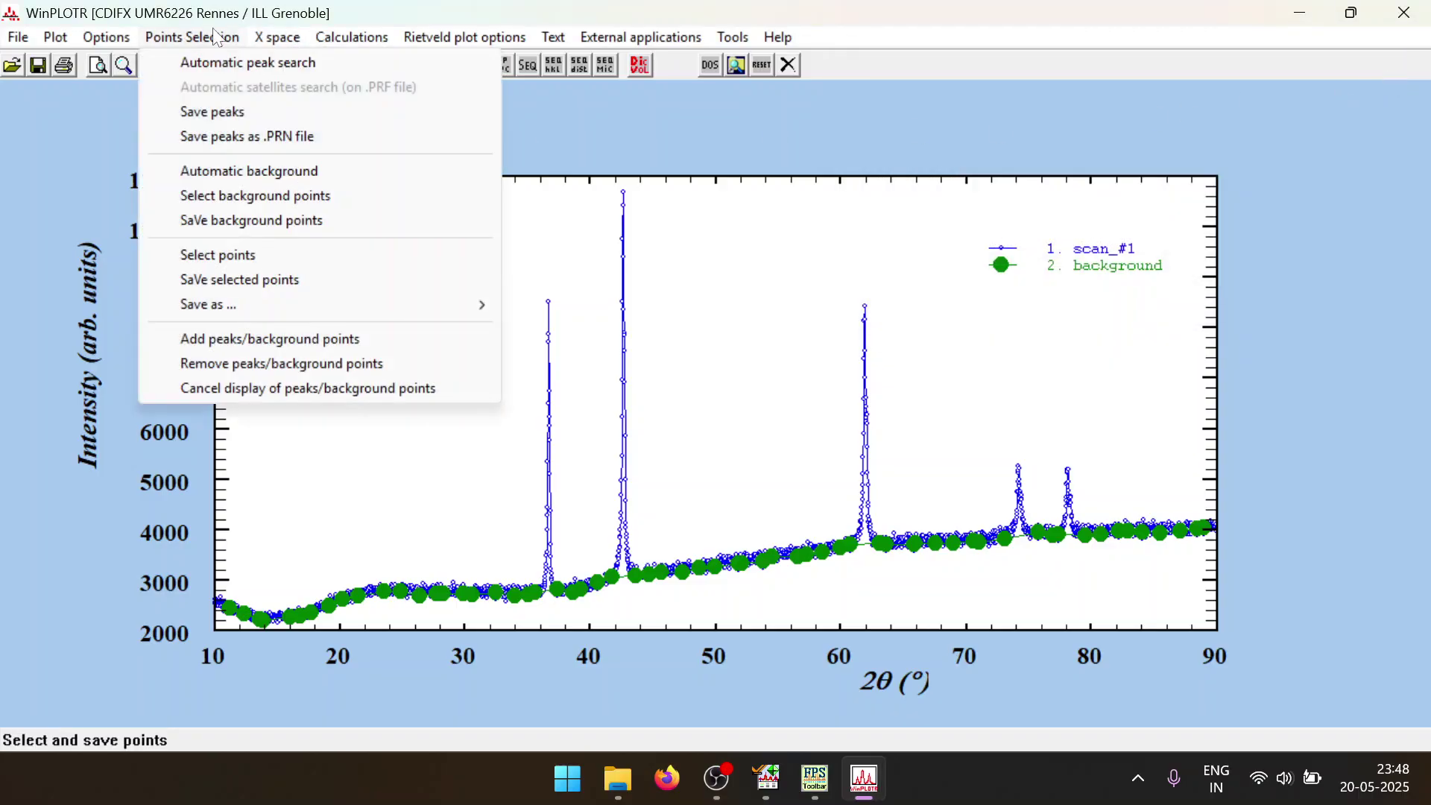
left_click(230, 221)
left_click(674, 462)
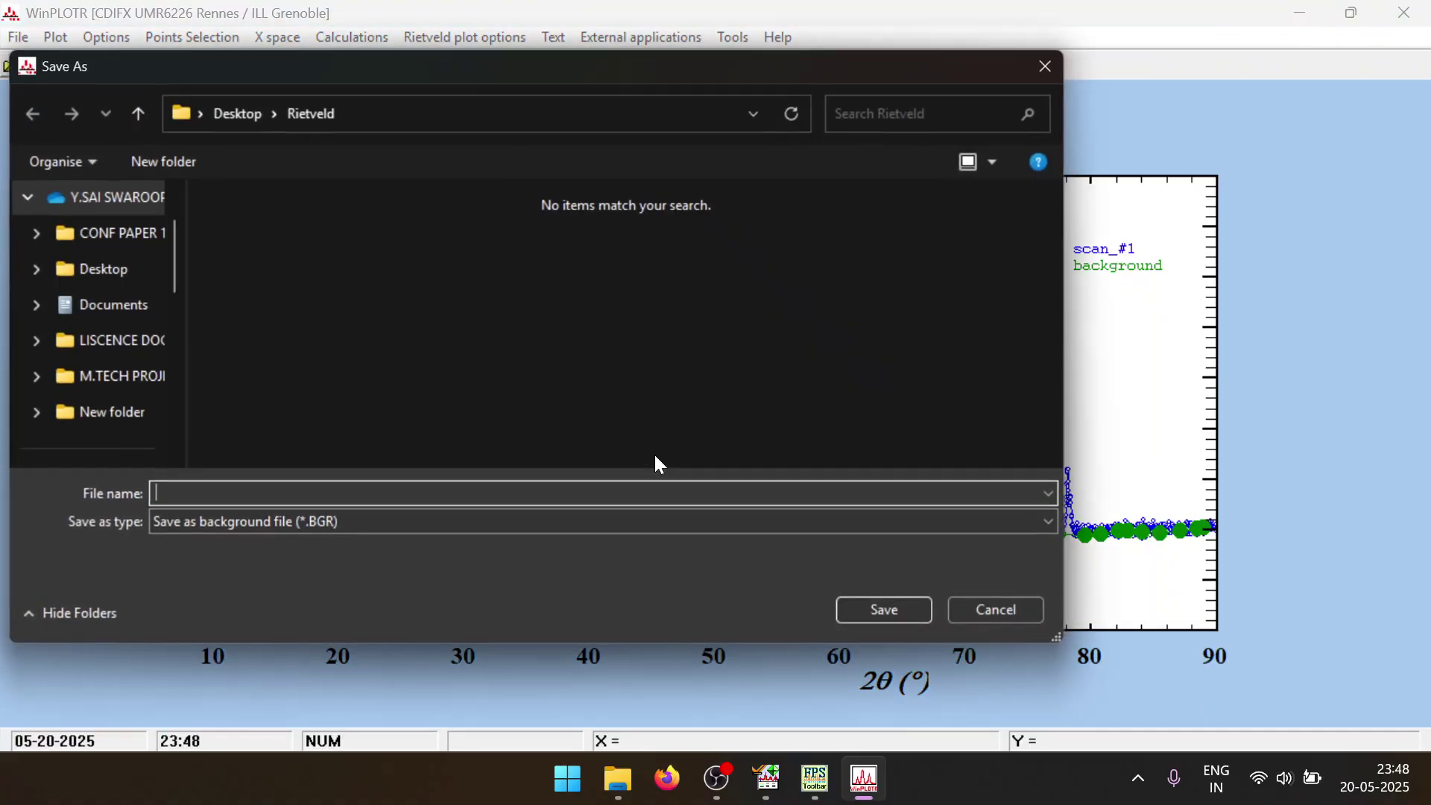
left_click(1000, 617)
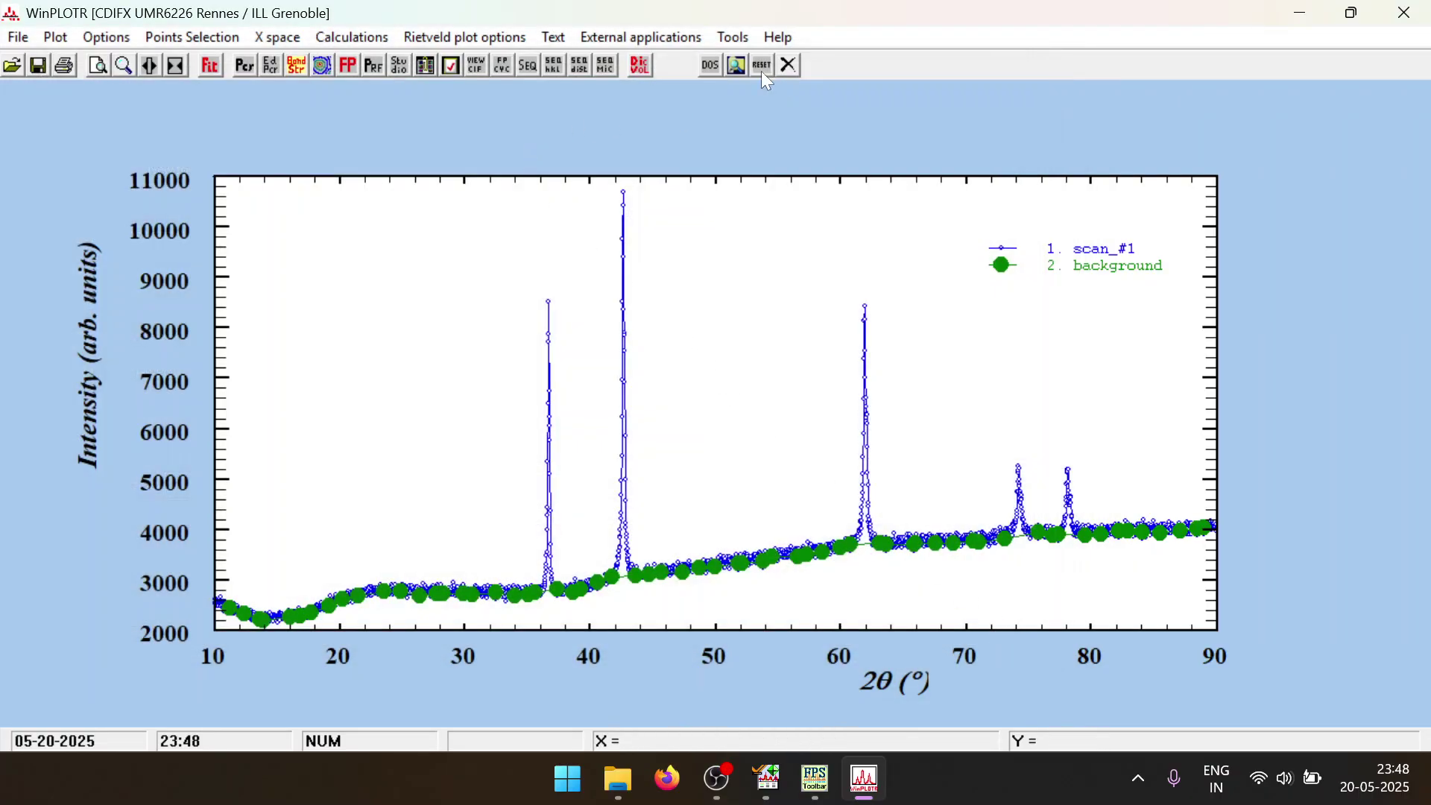
Restart WinPLOTR from the FullProf Suite toolbar and reopen MgO.xrdml as XRDML multiscans (Panalytical) raw data
left_click(790, 65)
left_click(816, 466)
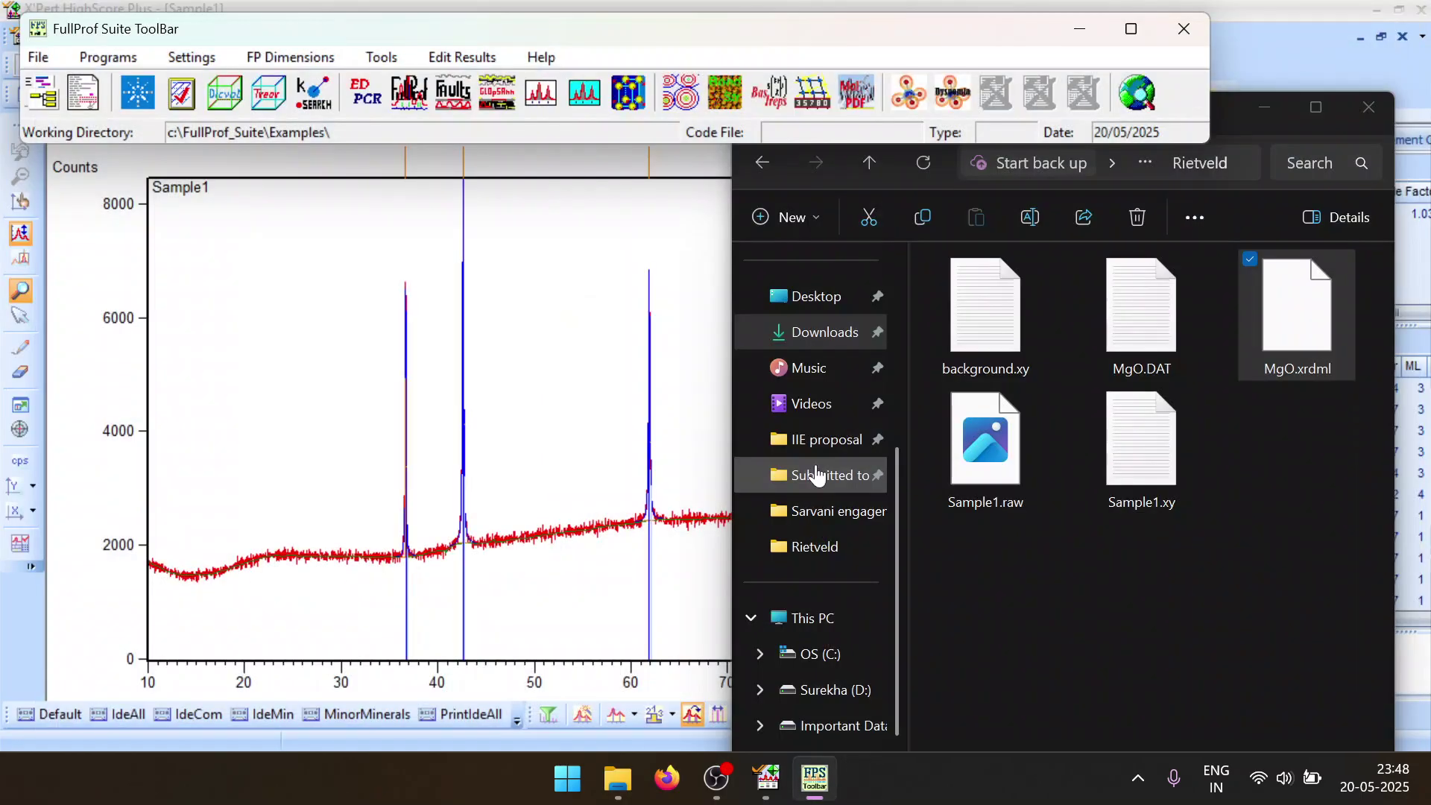
left_click(531, 95)
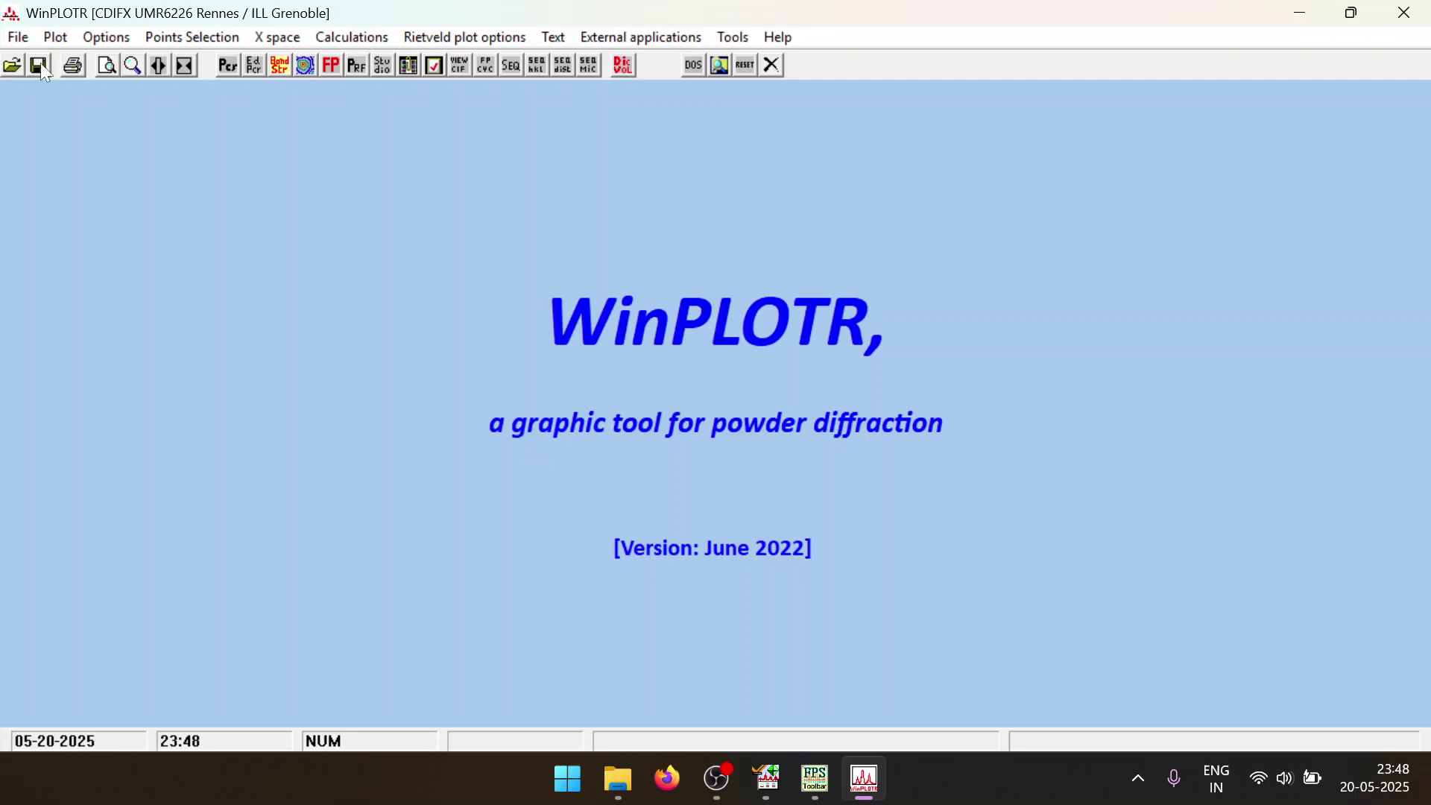
left_click(18, 37)
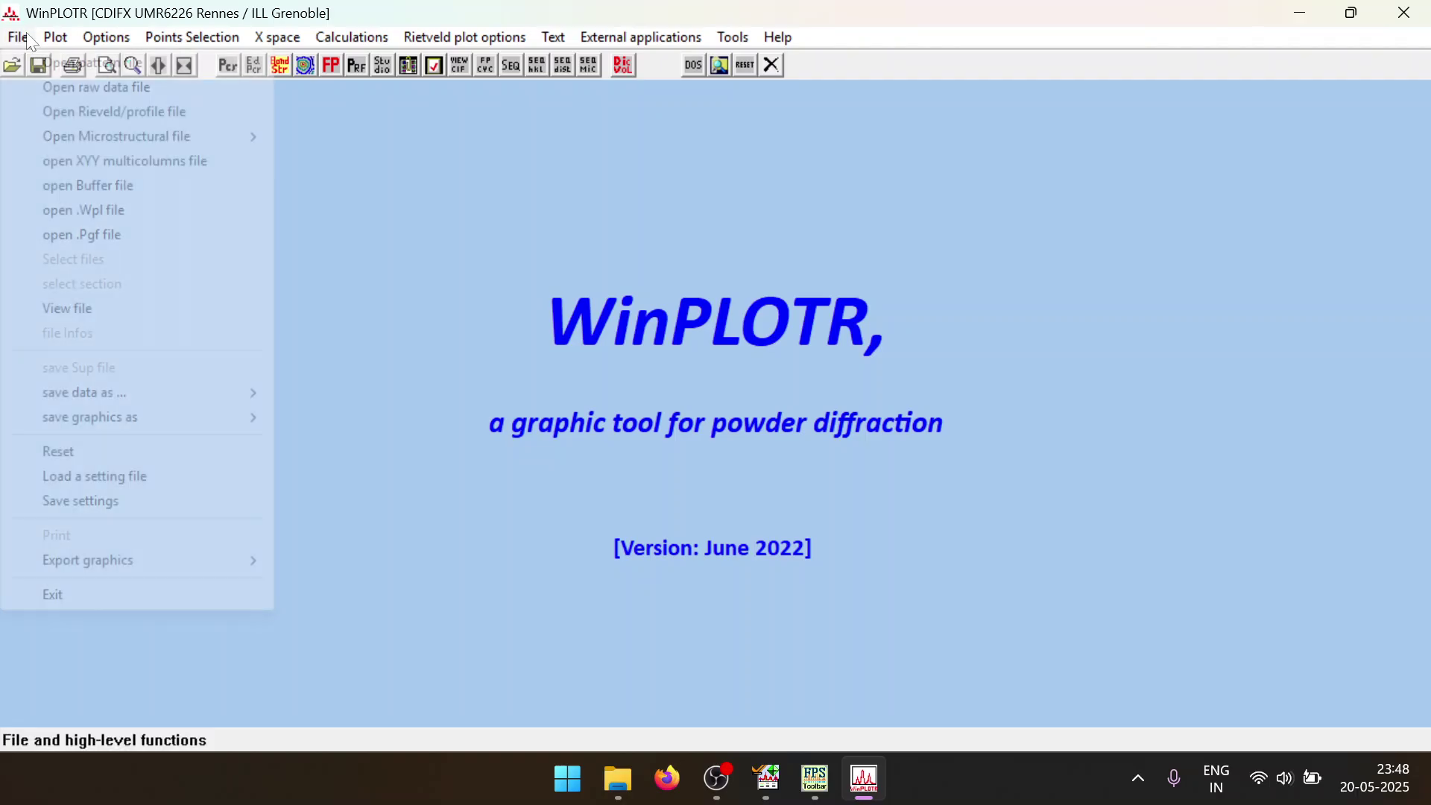
left_click(70, 87)
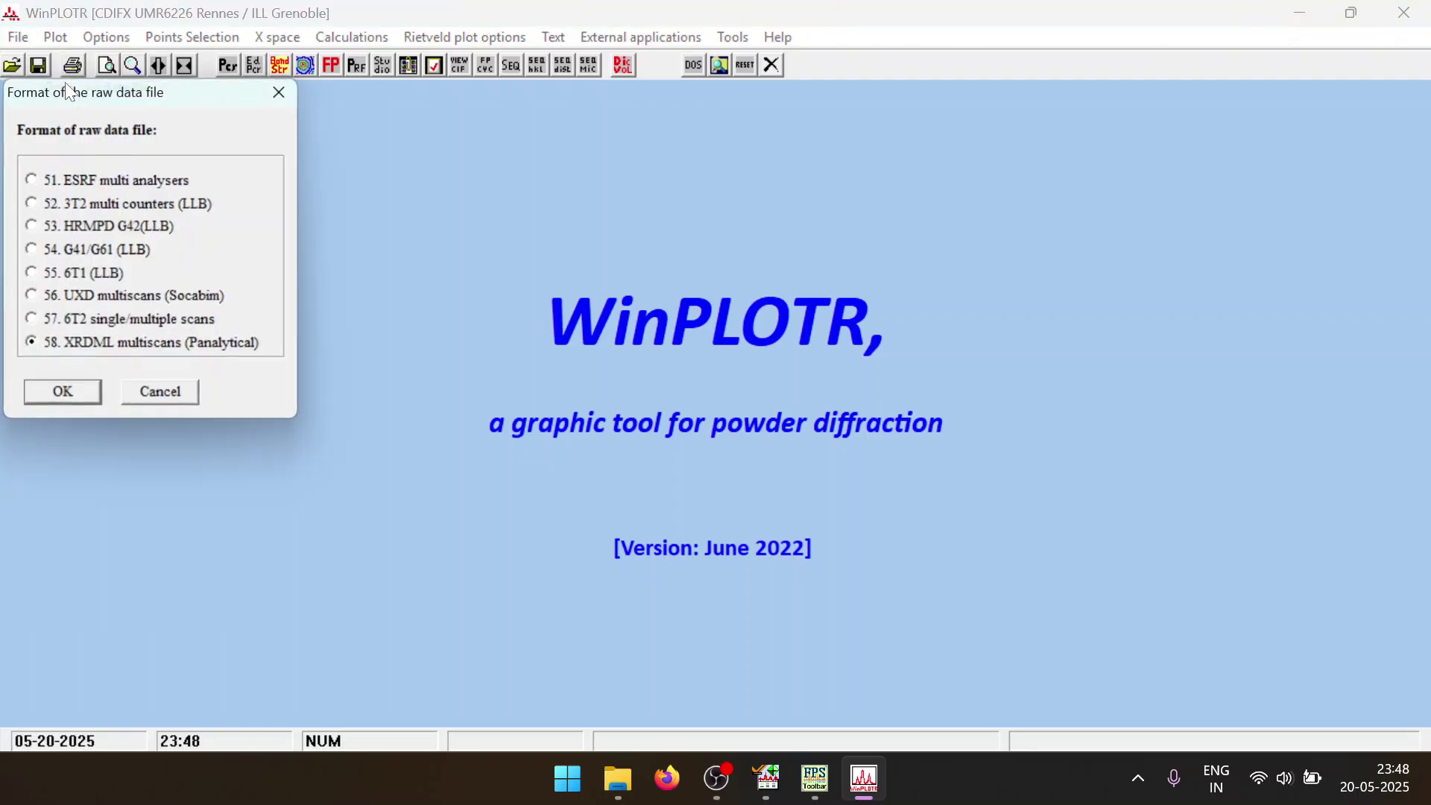
left_click(85, 399)
double_click(246, 237)
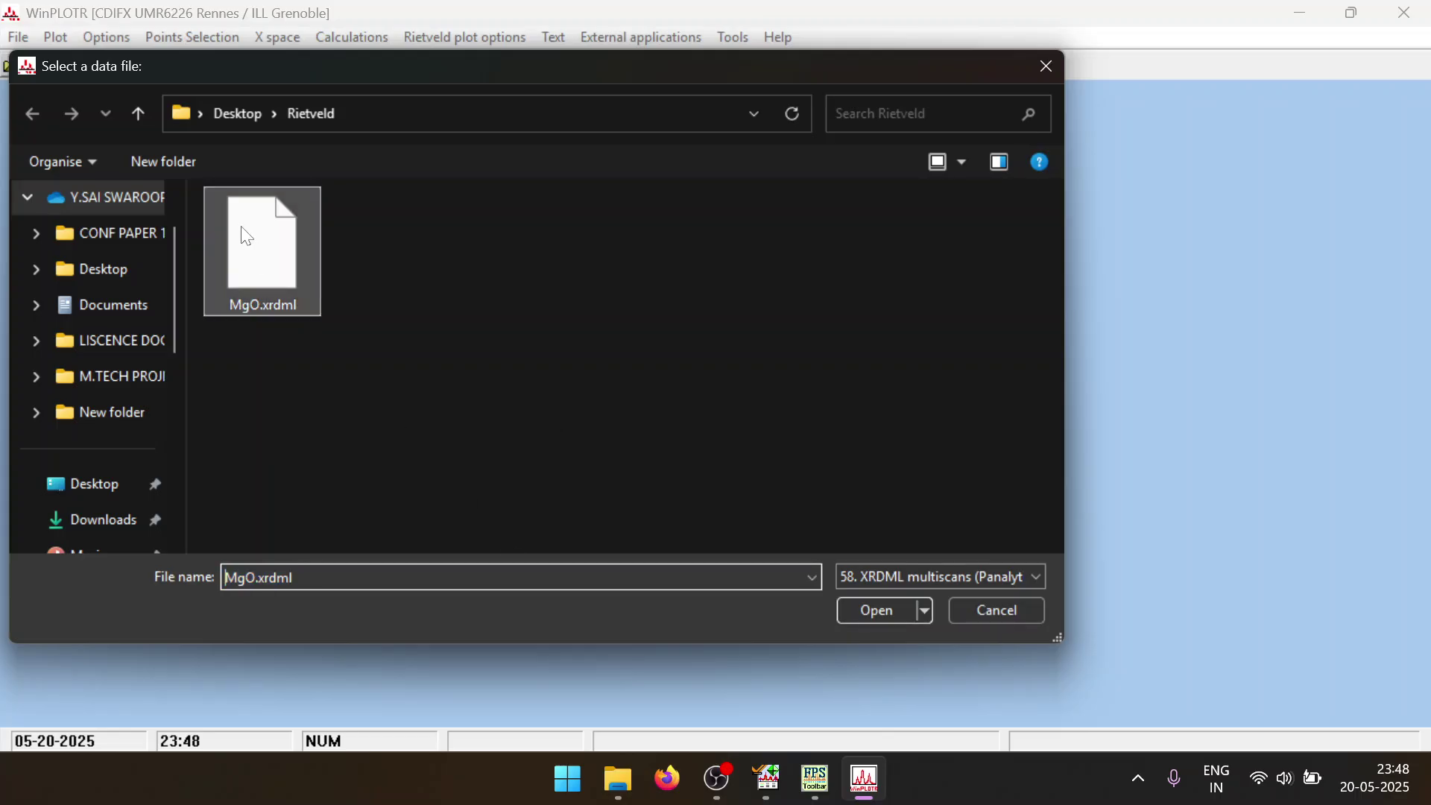
left_click(102, 224)
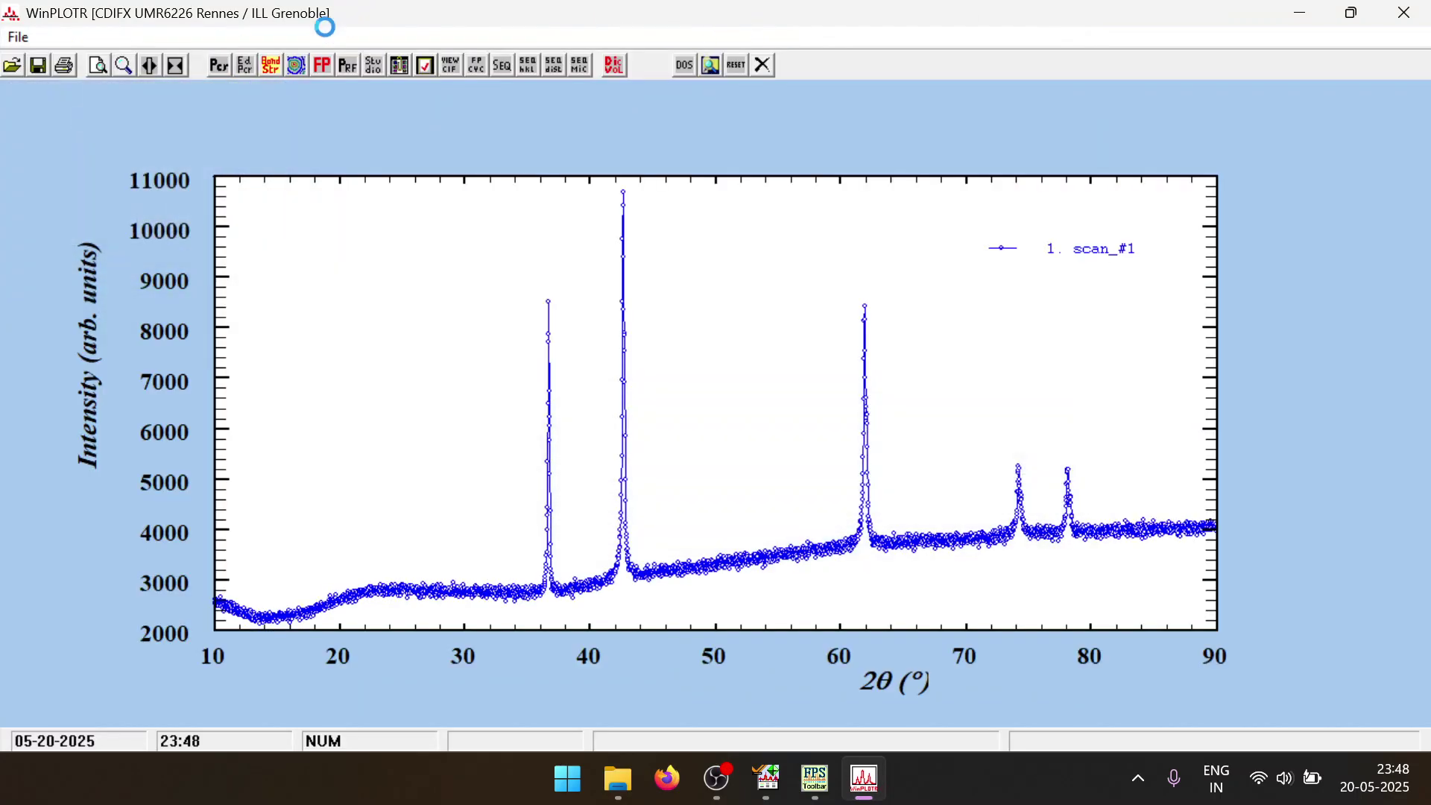
Manually select five background points along the start of the pattern, from about 10° to 14° 2θ
left_click(193, 36)
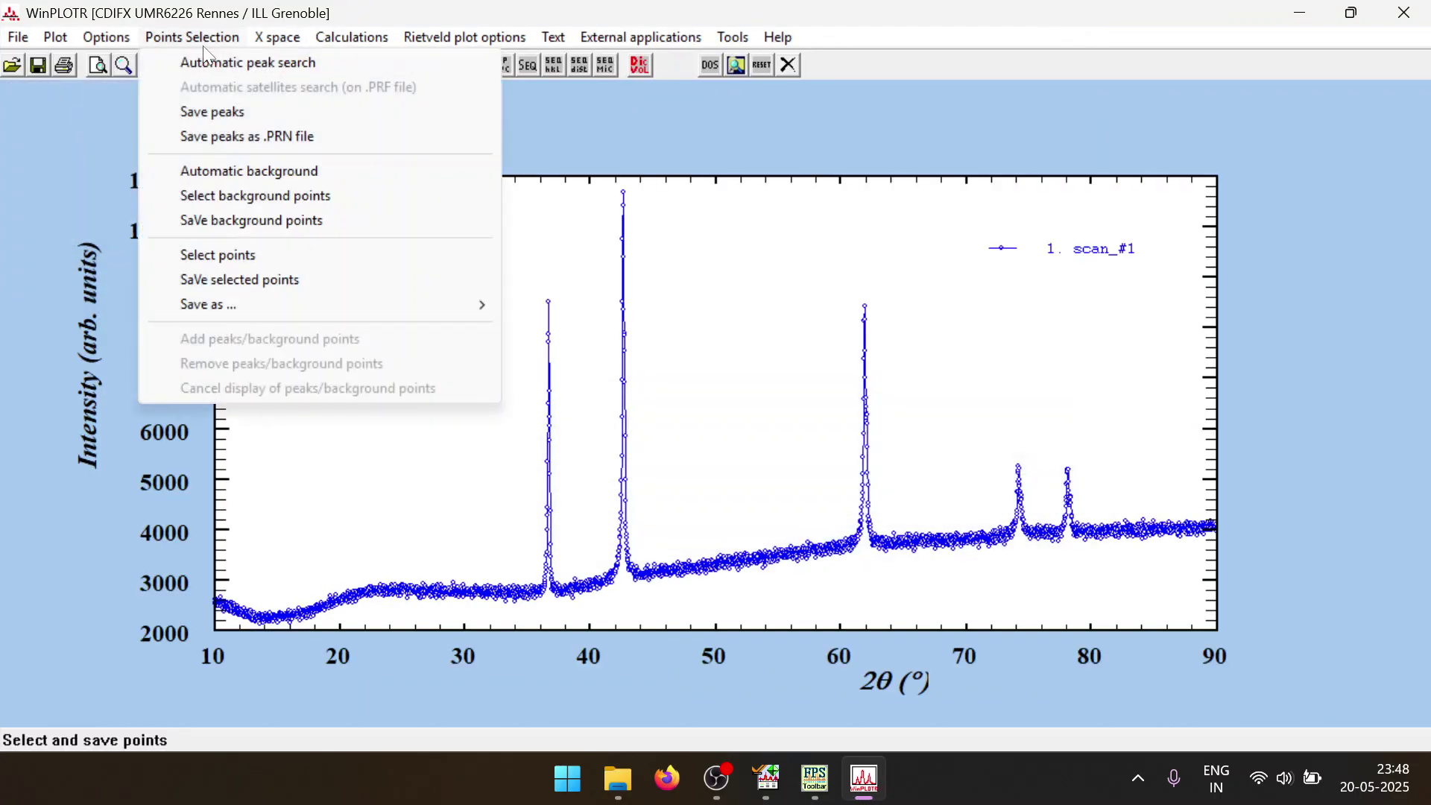
left_click(231, 196)
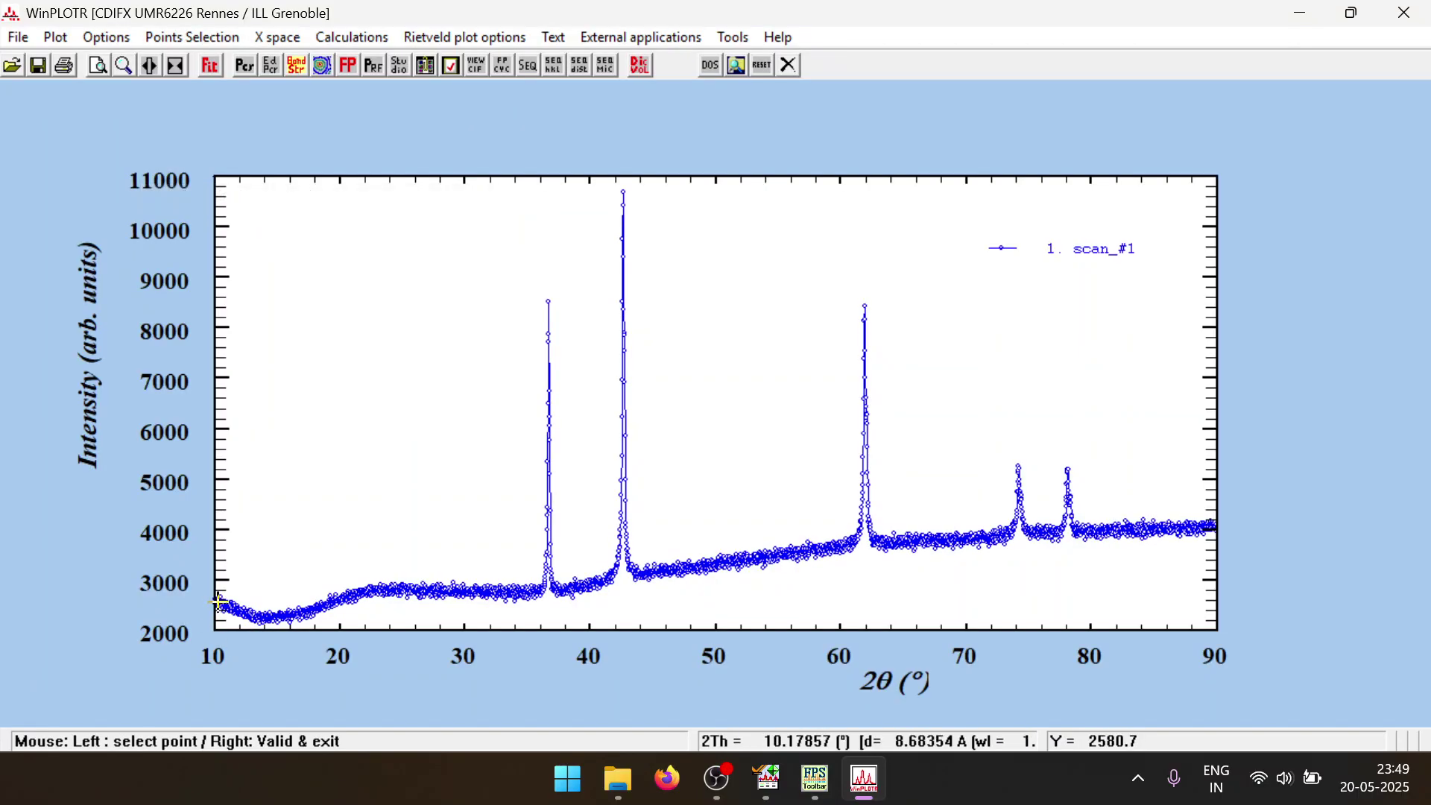
left_click(217, 606)
left_click(229, 607)
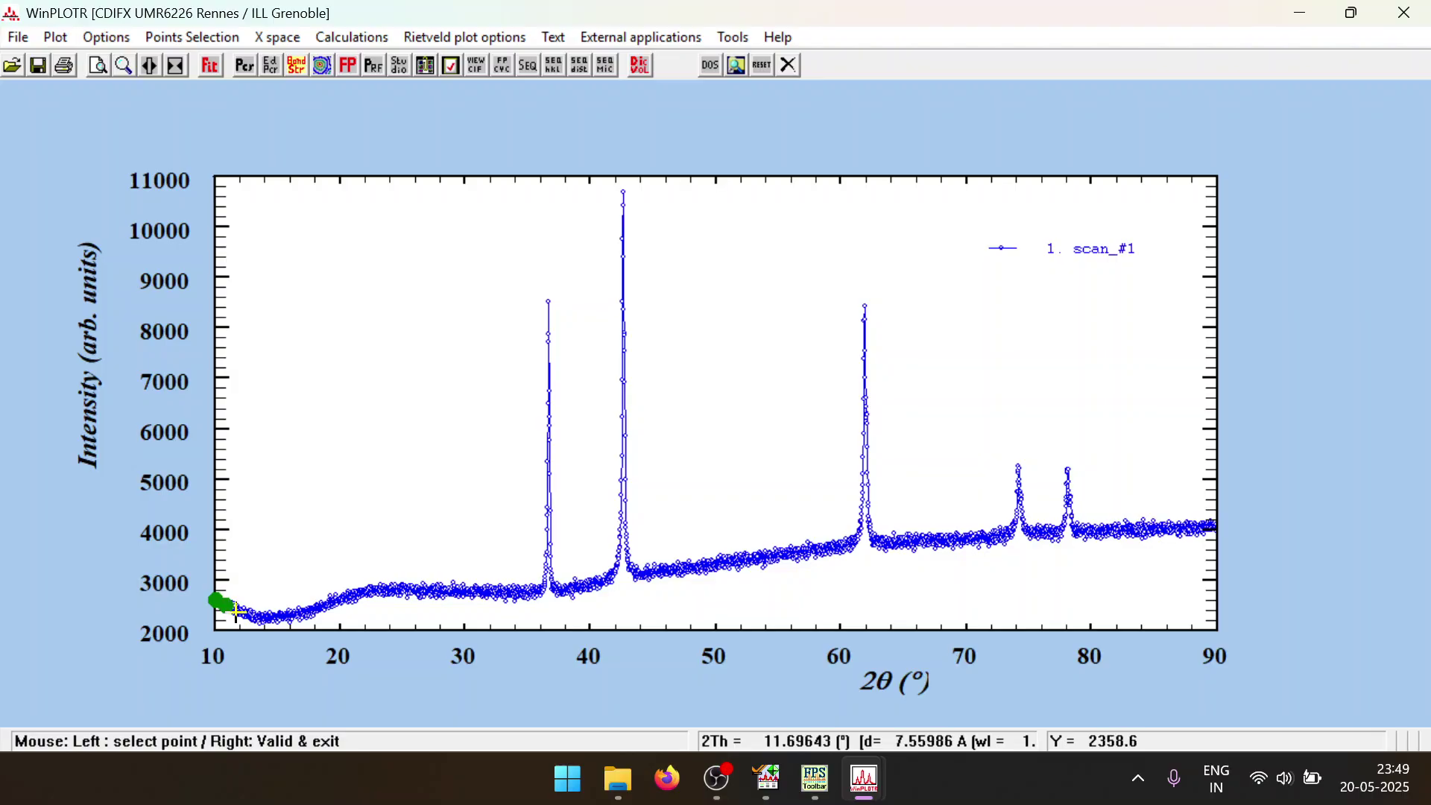
left_click(237, 610)
left_click(252, 616)
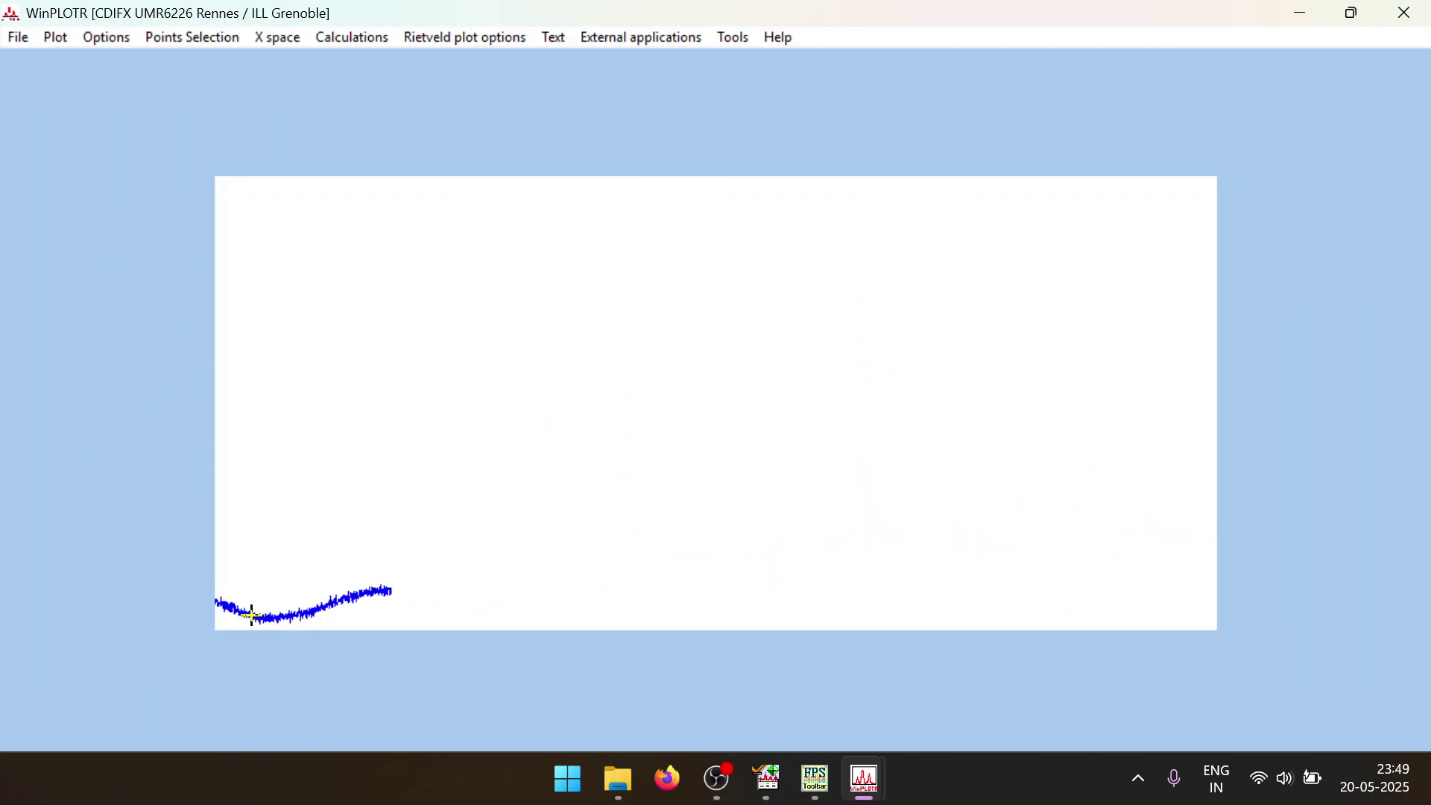
left_click(263, 619)
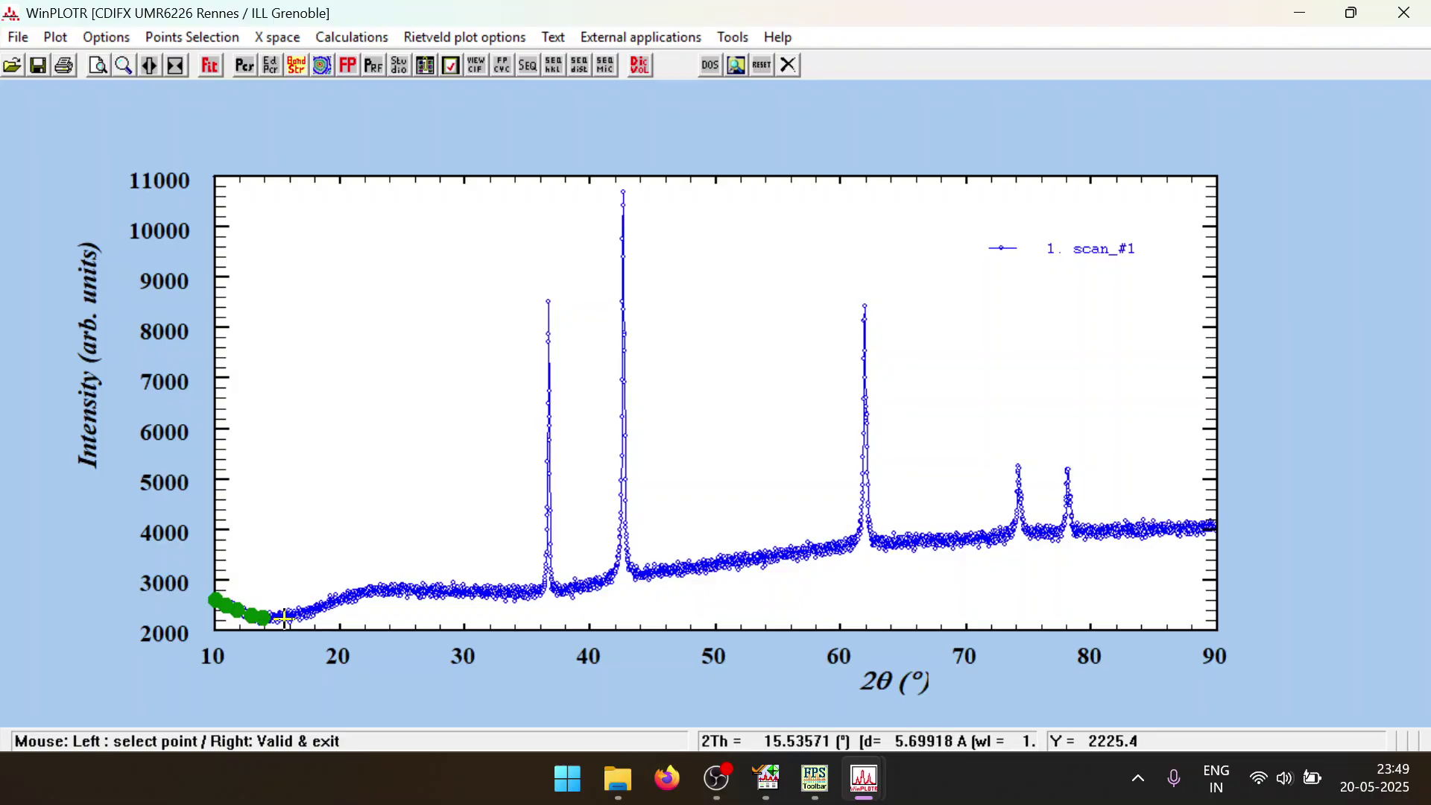
Add background points at the base of the two peaks near 37° and 43° 2θ
left_click(533, 590)
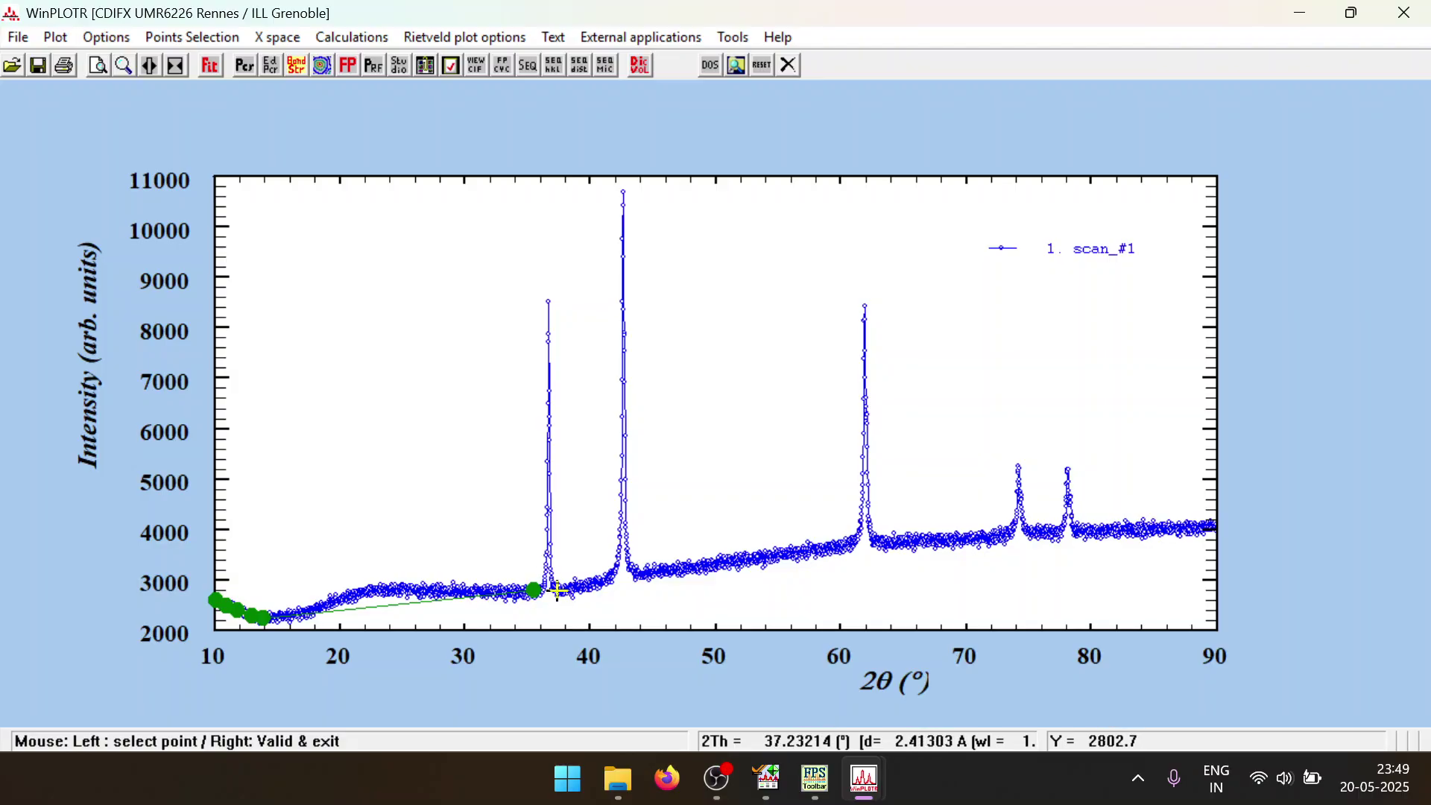
left_click(557, 591)
left_click(607, 577)
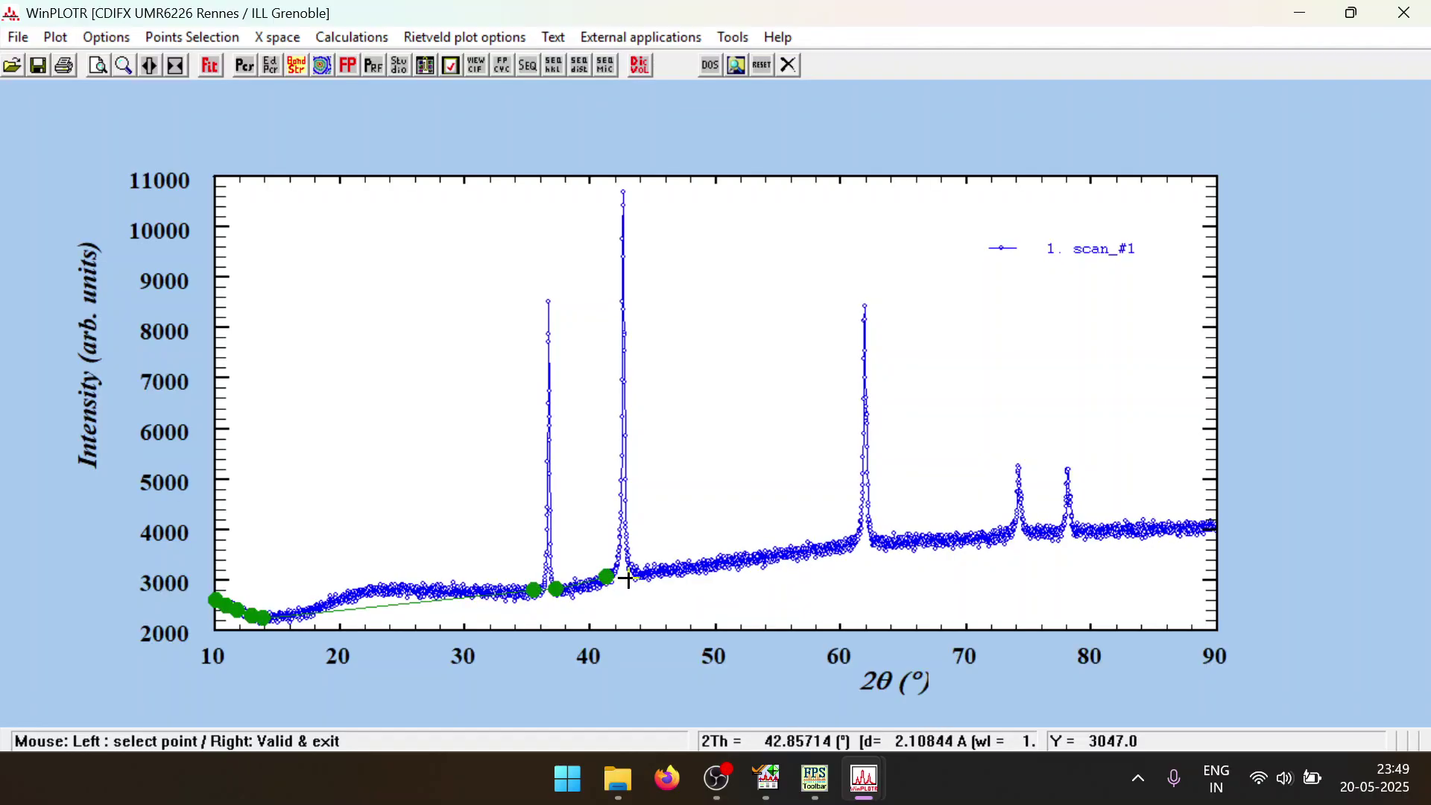
left_click(642, 578)
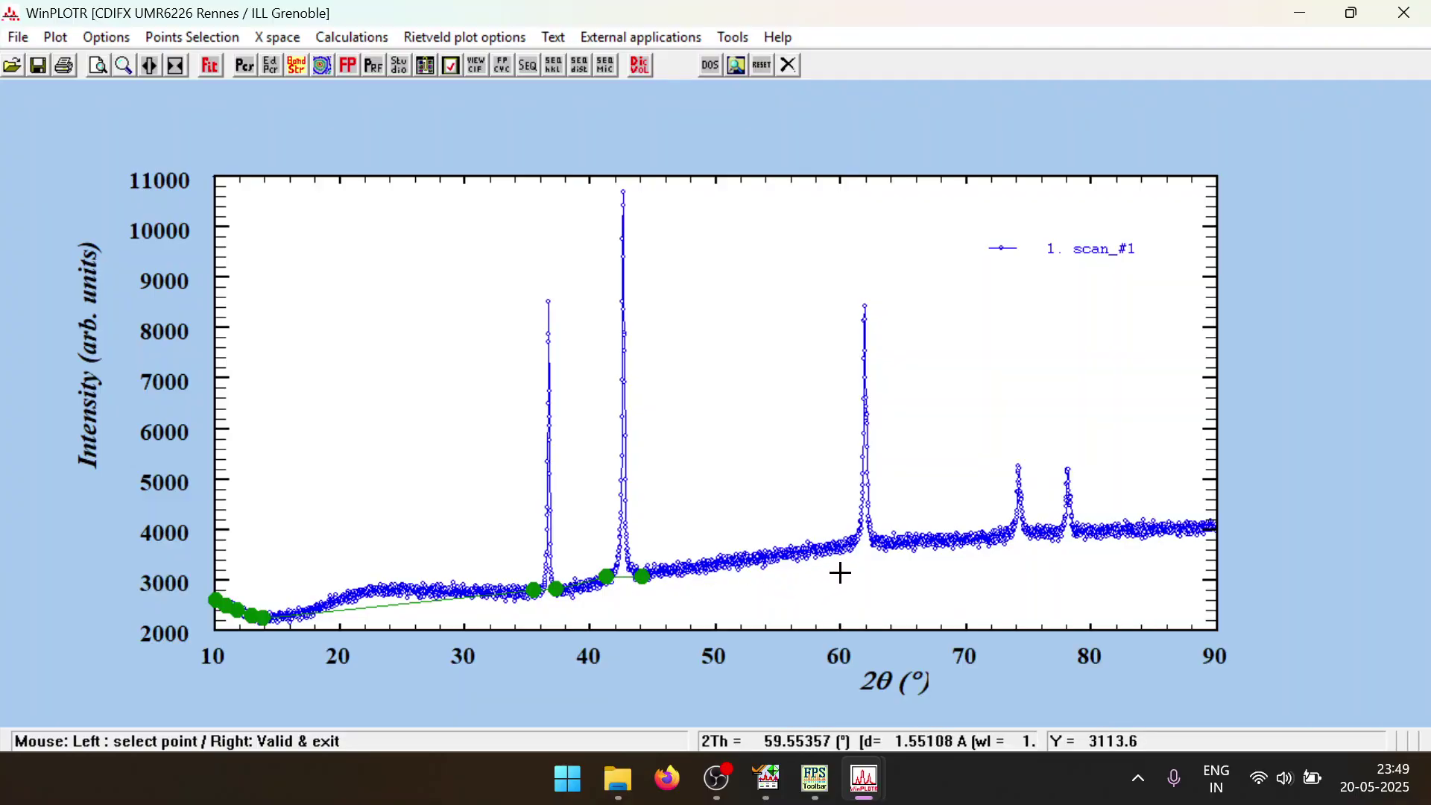
left_click(620, 577)
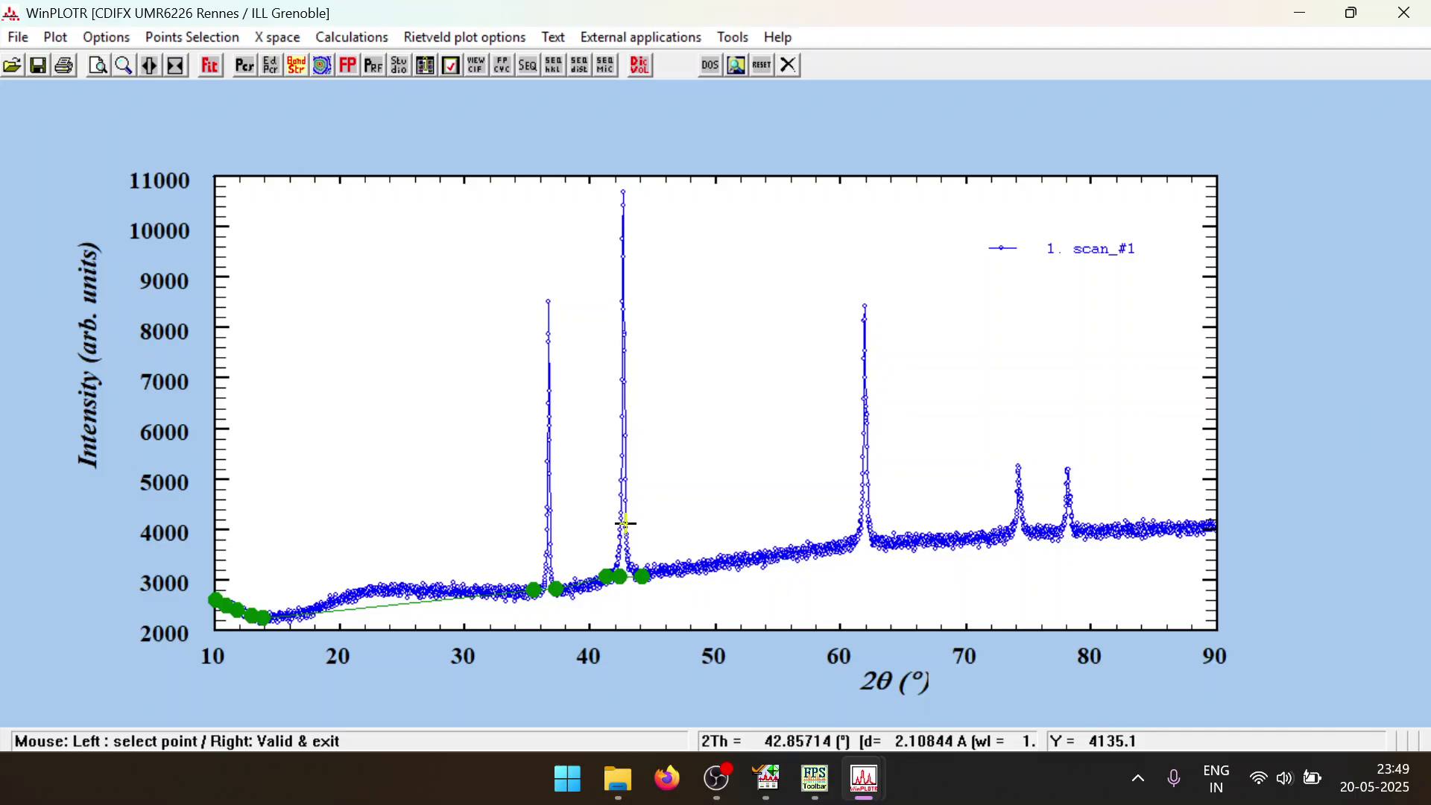
End the manual background selection without saving the points and close WinPLOTR
left_click(795, 67)
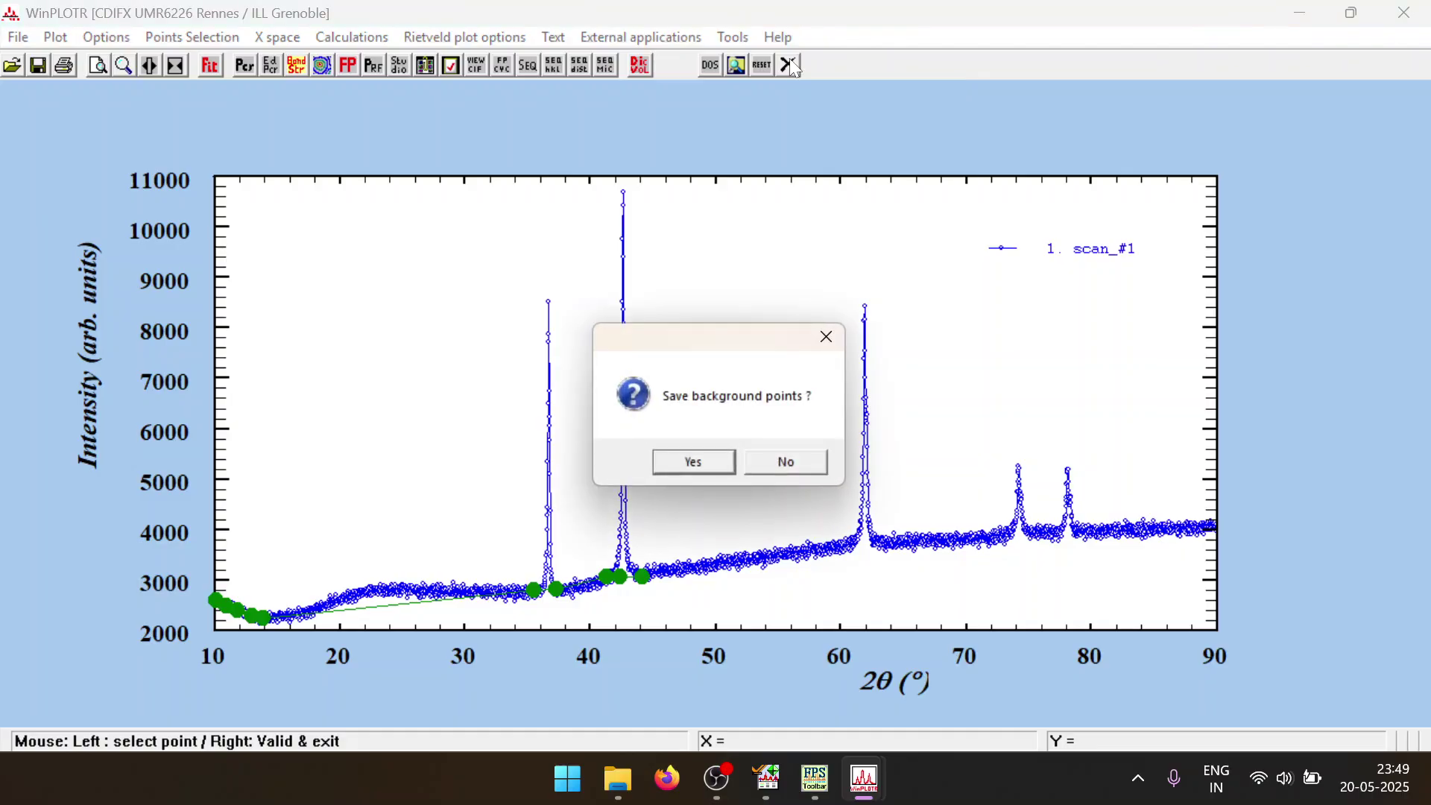
left_click(704, 459)
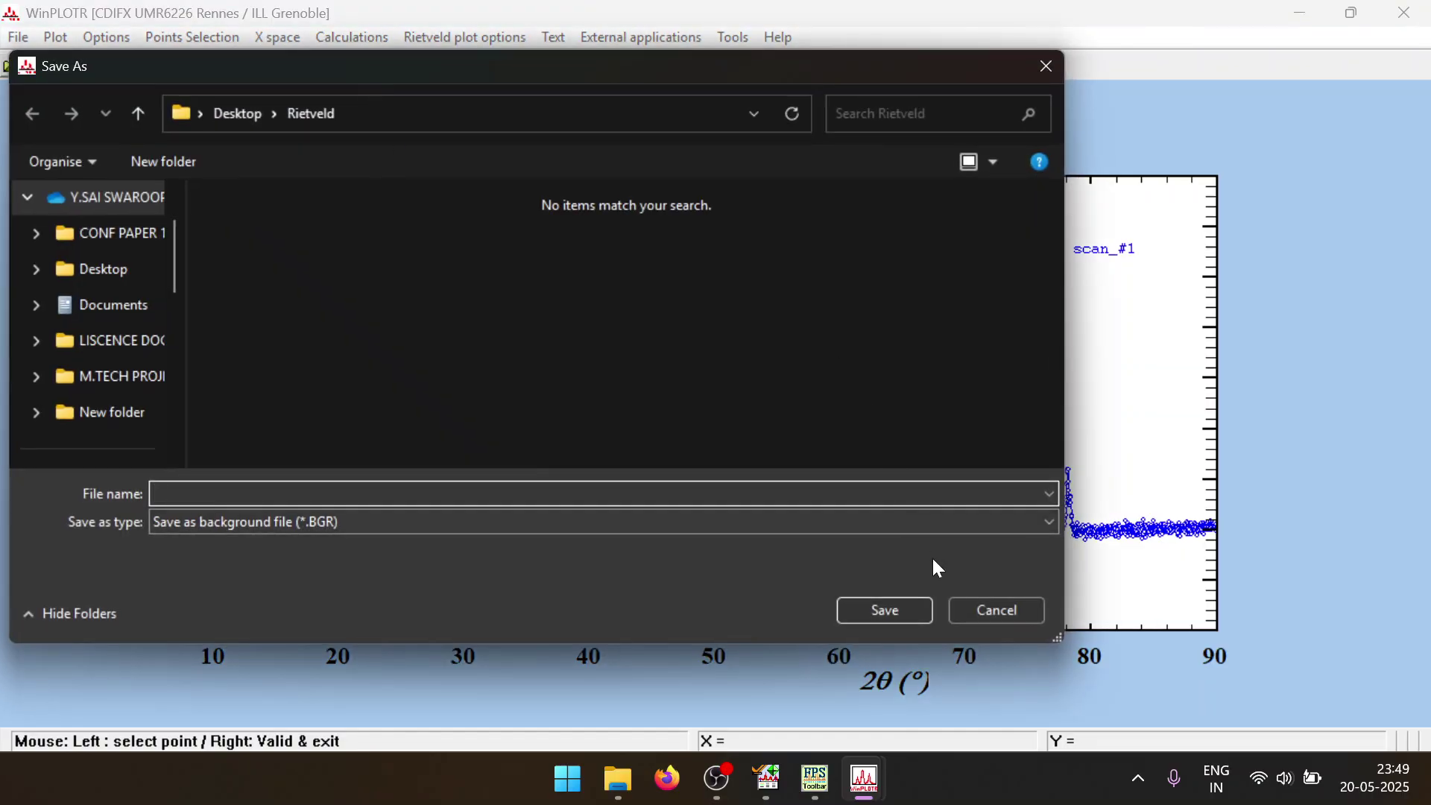
left_click(969, 609)
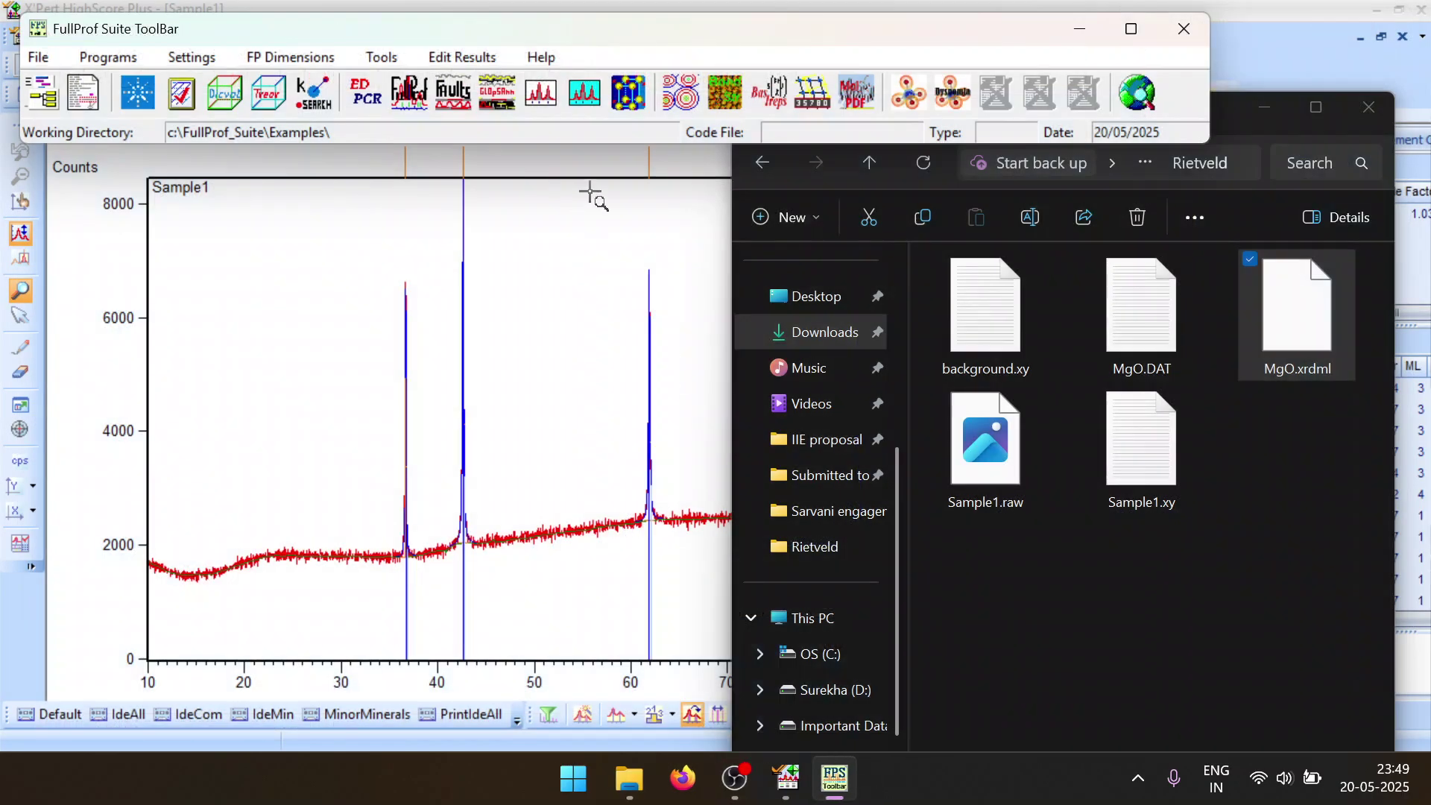
Relaunch WinPLOTR, open MgO.xrdml as a raw XRDML multiscans file with intensities as Countings, and maximize the window
left_click(565, 96)
left_click(170, 126)
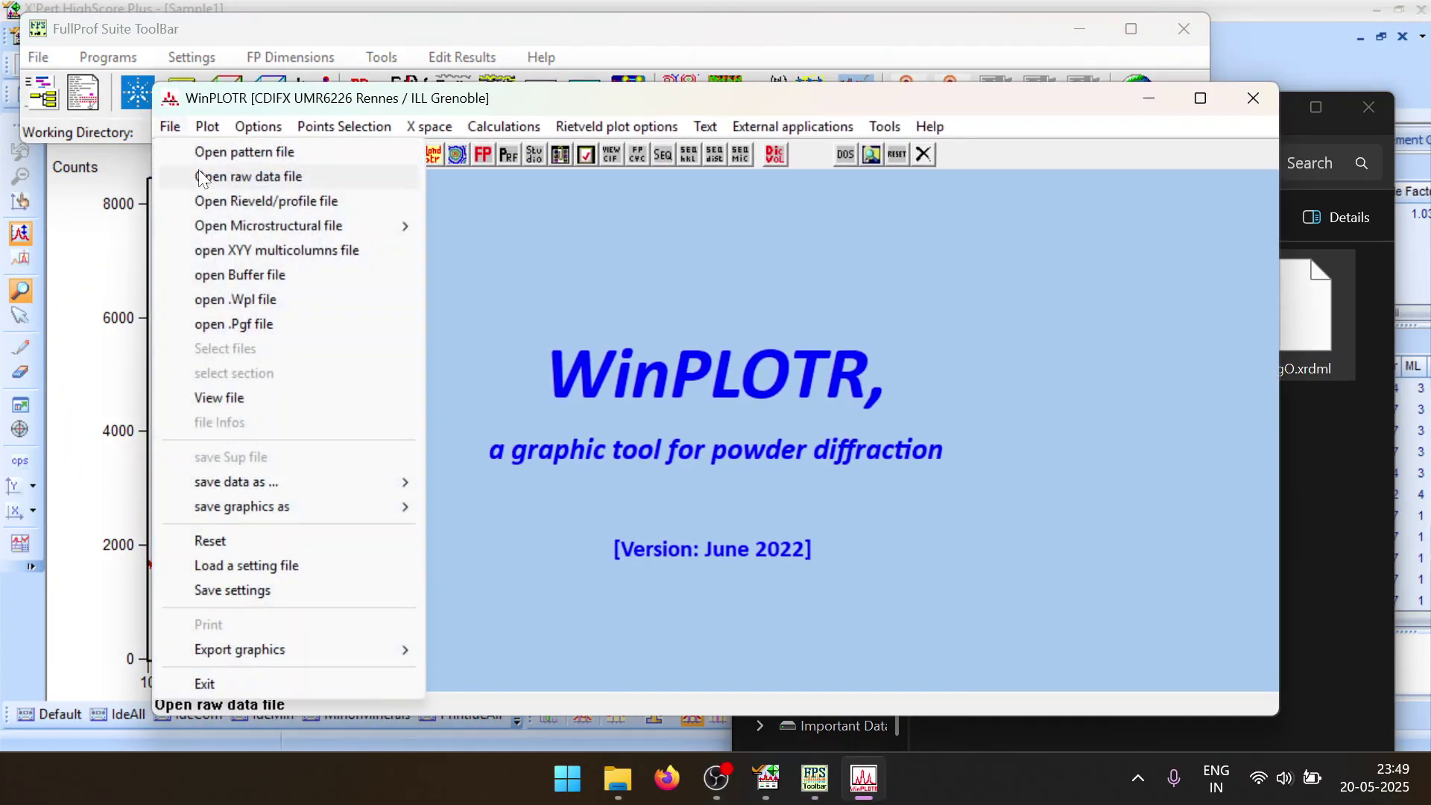
left_click(204, 177)
left_click(214, 482)
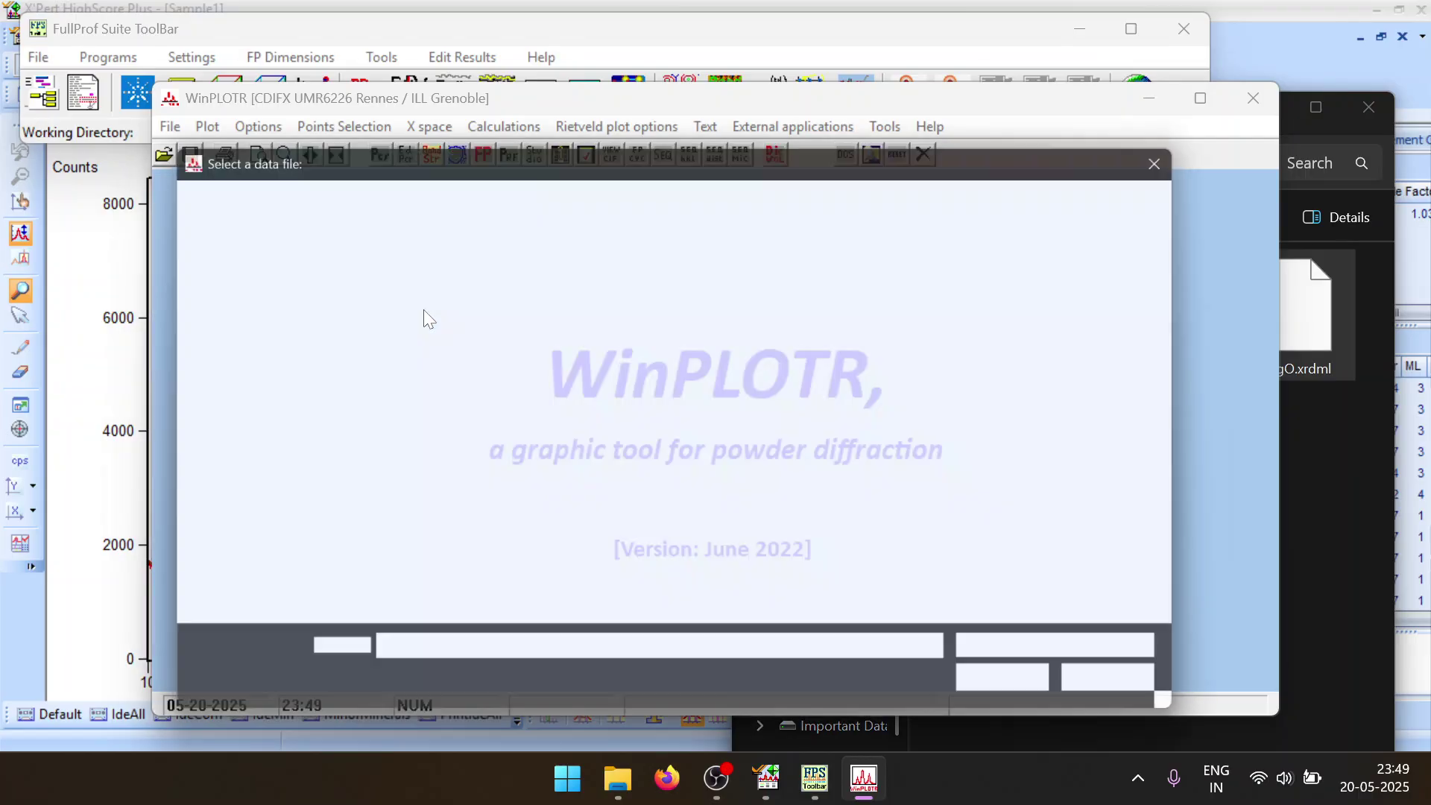
double_click(374, 348)
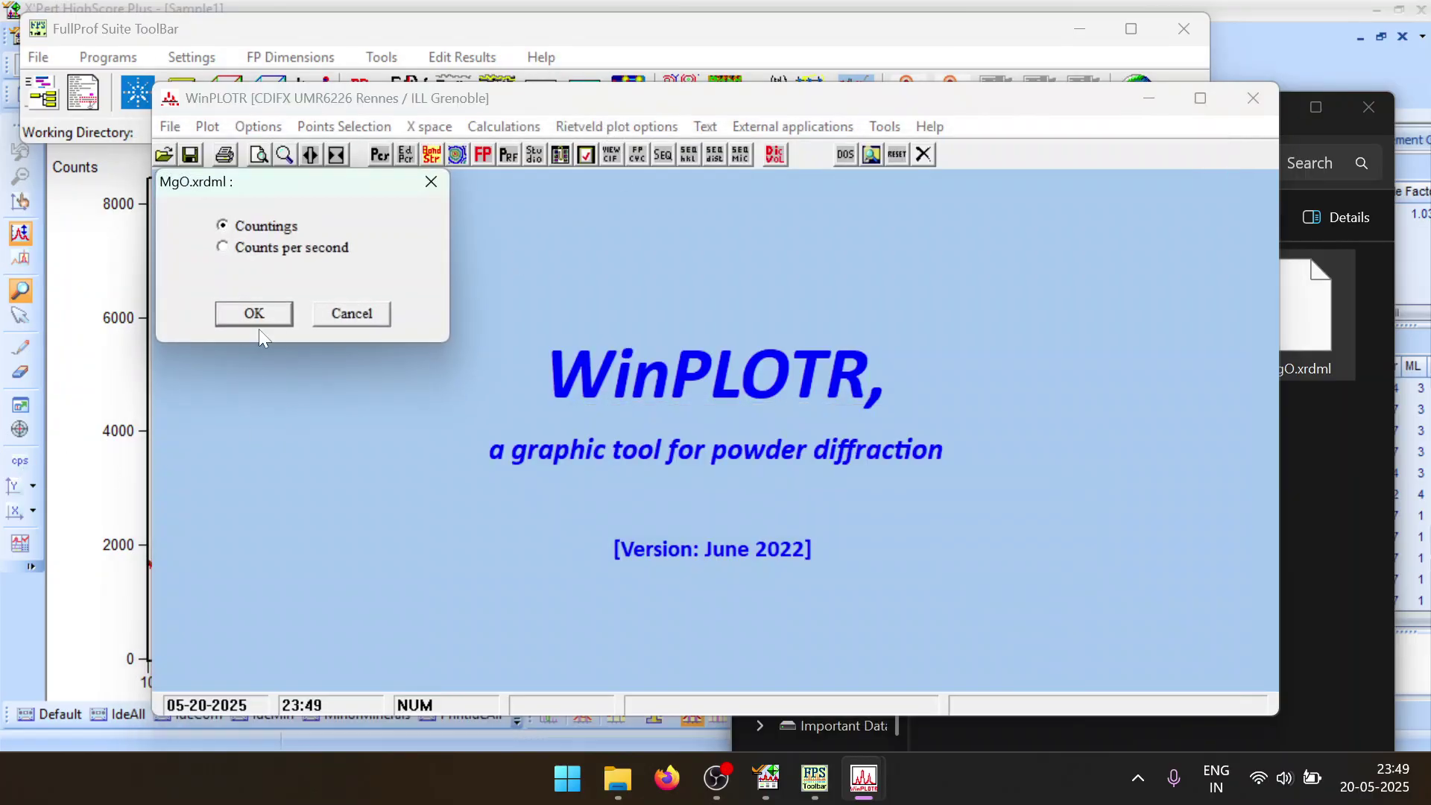
left_click(253, 314)
double_click(518, 102)
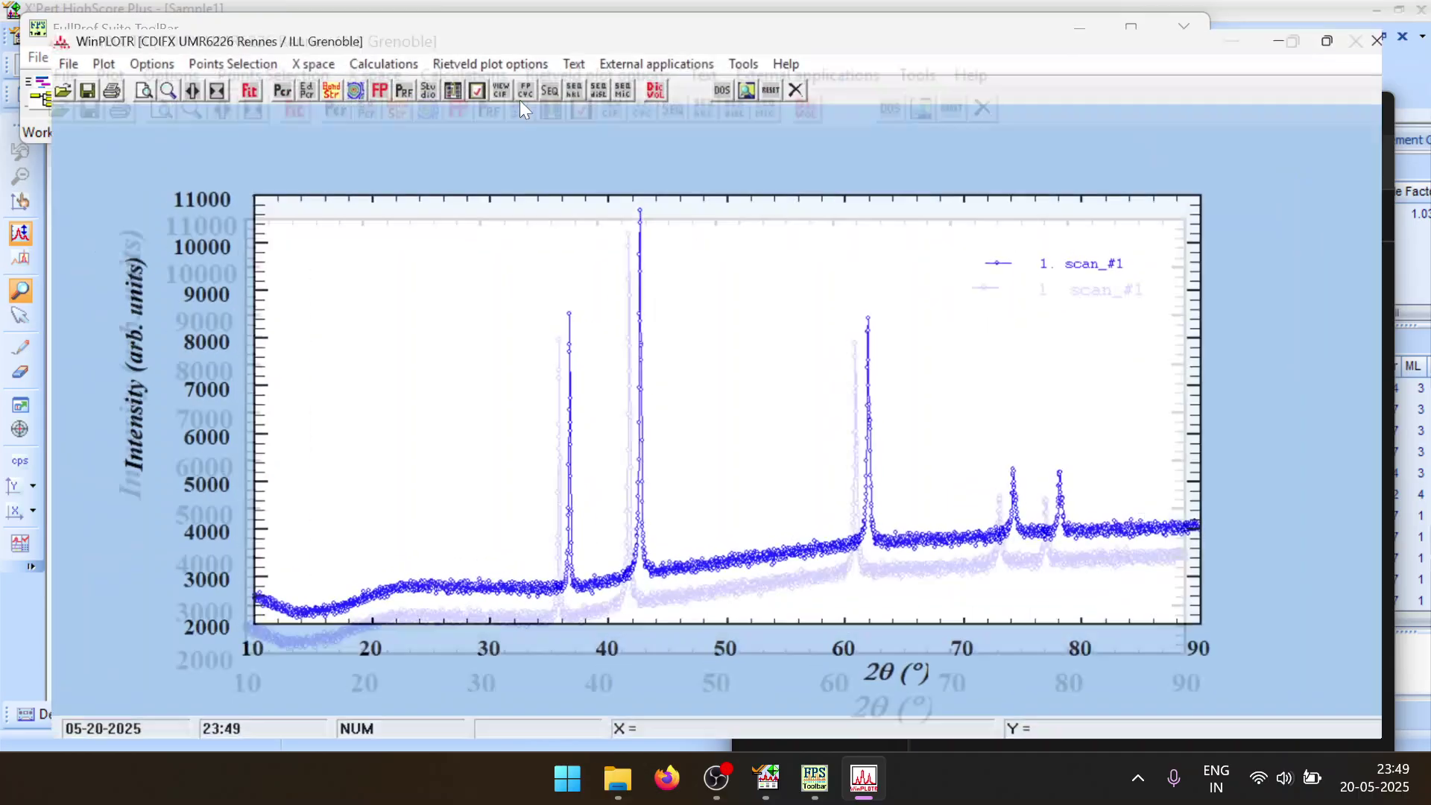
Generate the background points automatically with the default settings and close the list of points
left_click(226, 38)
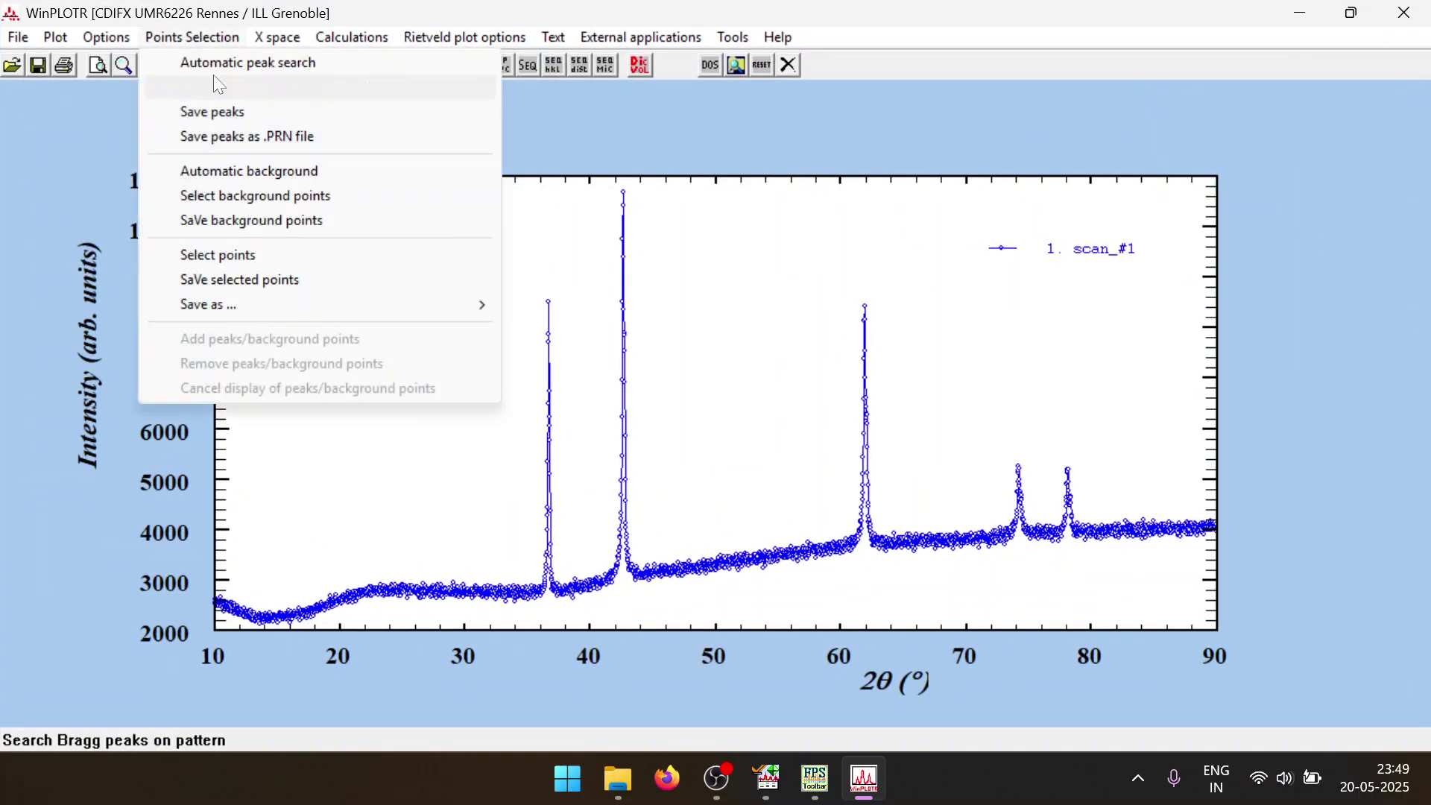
left_click(222, 177)
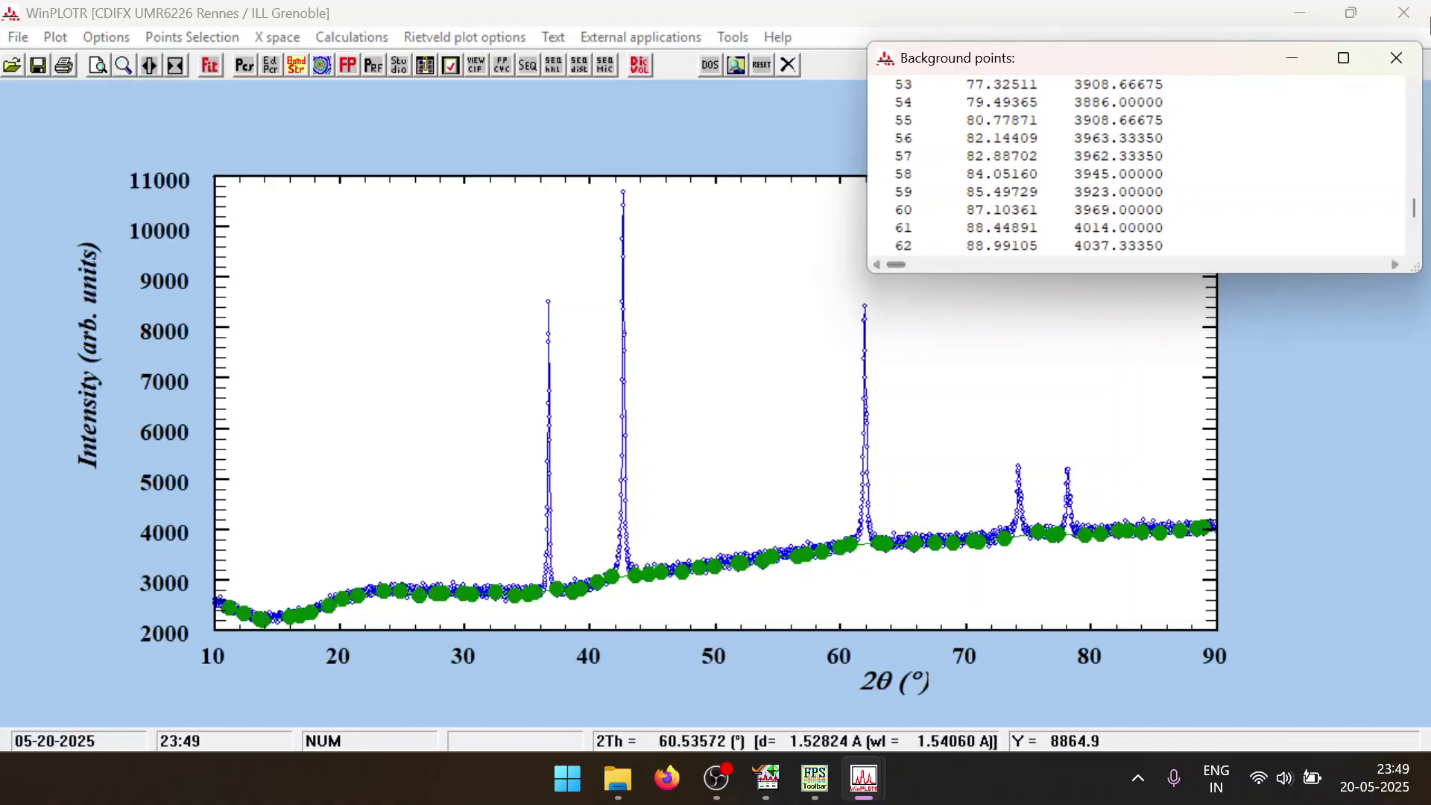
left_click(1408, 60)
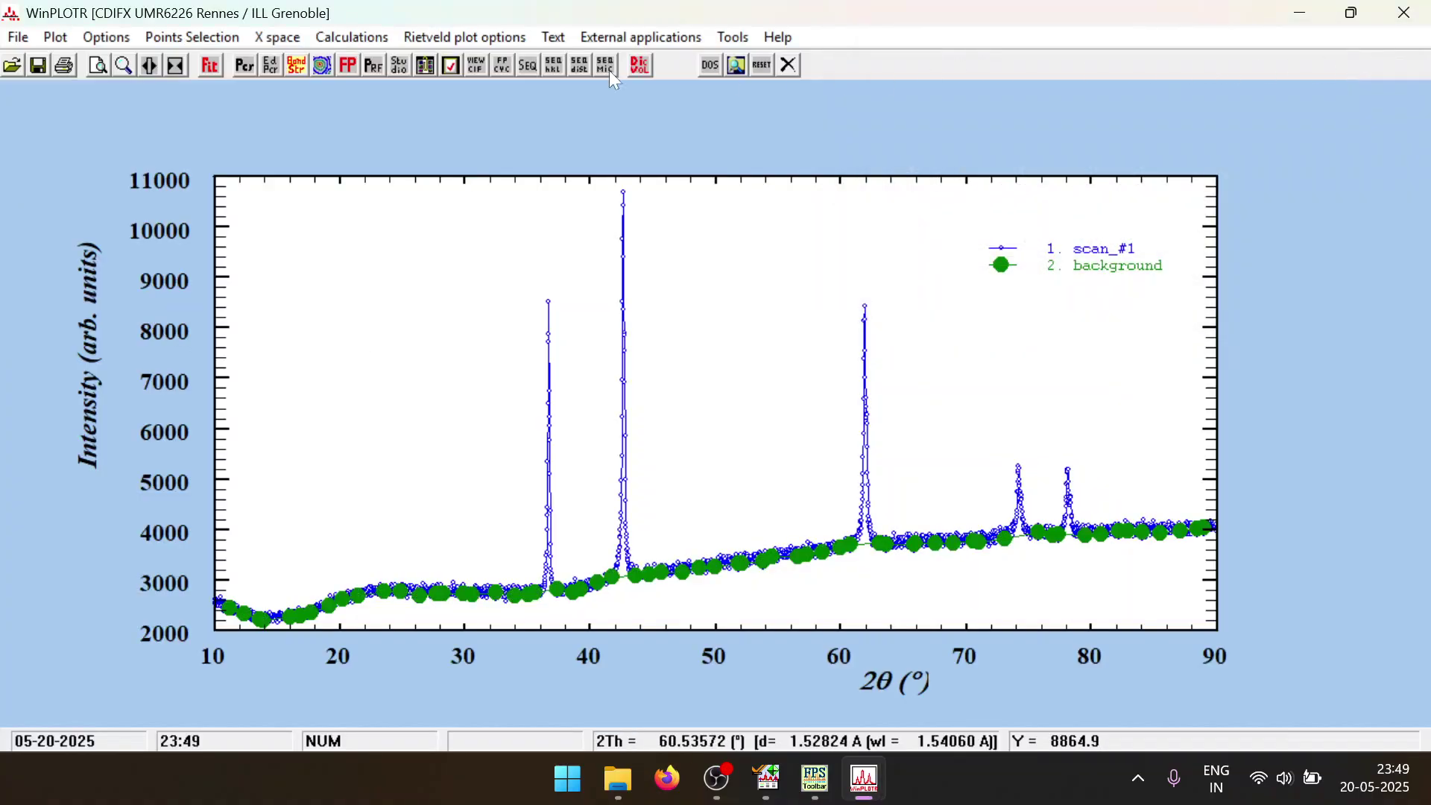
Save the background points as bg in BGR format in the Rietveld folder, without opening the file for editing
left_click(330, 38)
mouse_move(197, 35)
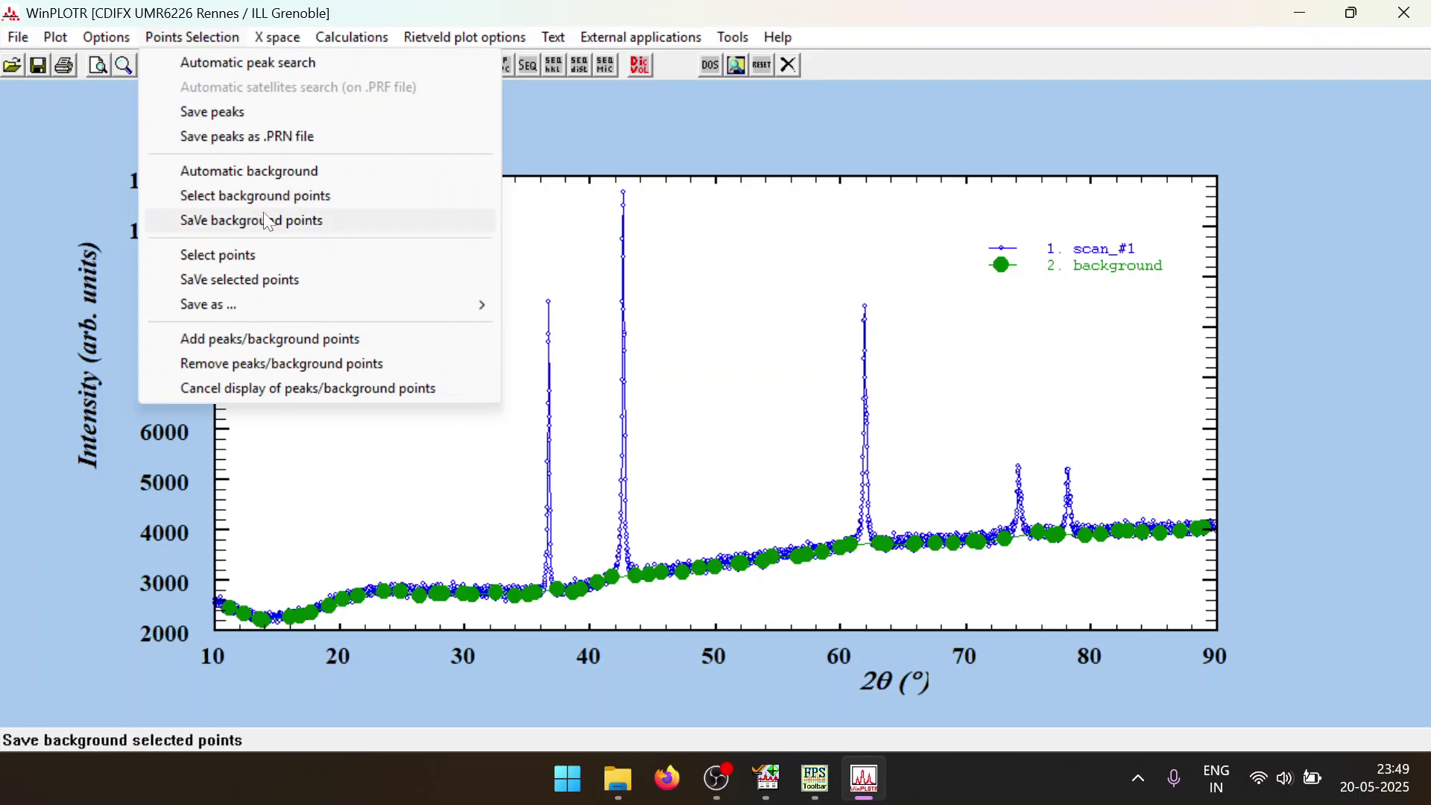
left_click(290, 221)
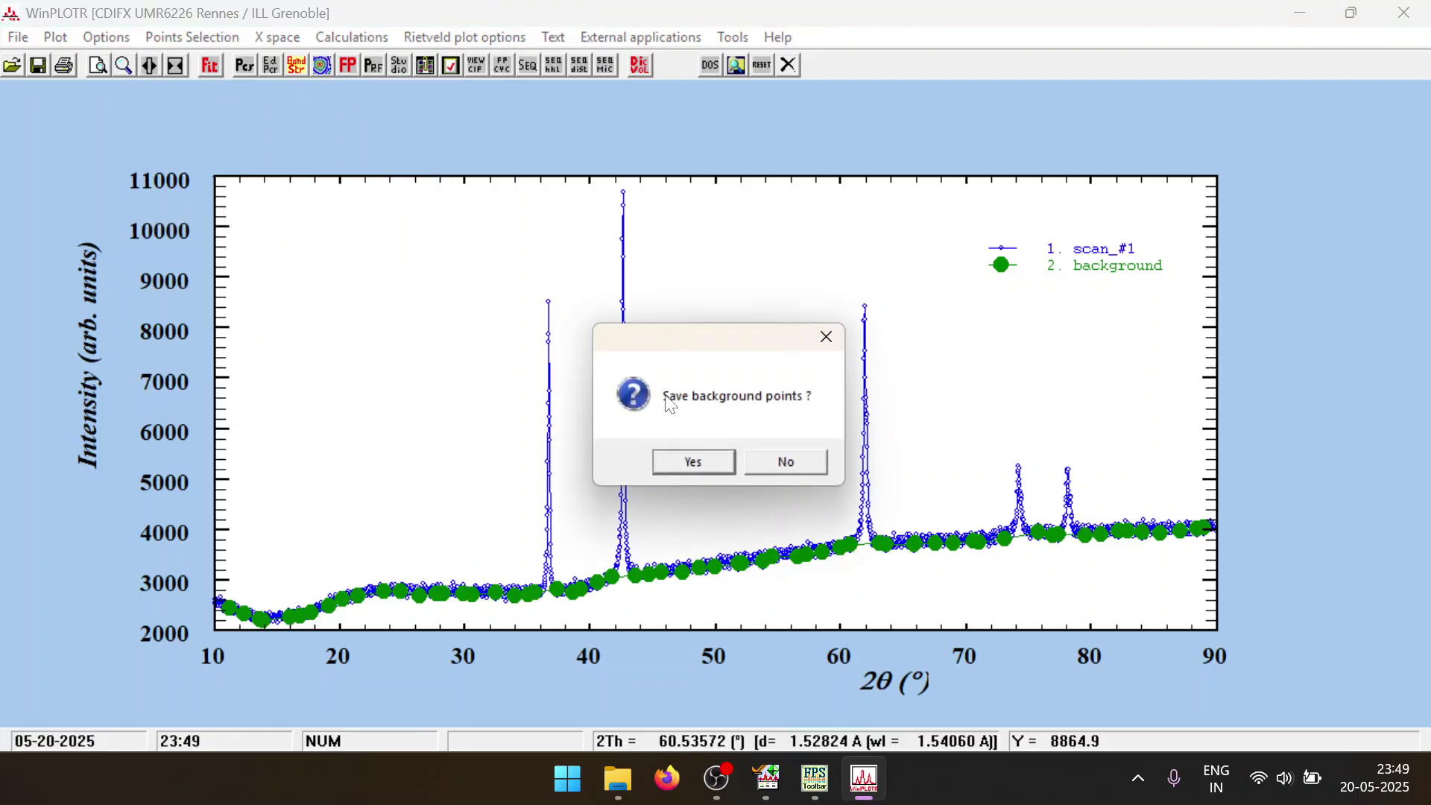
left_click(710, 469)
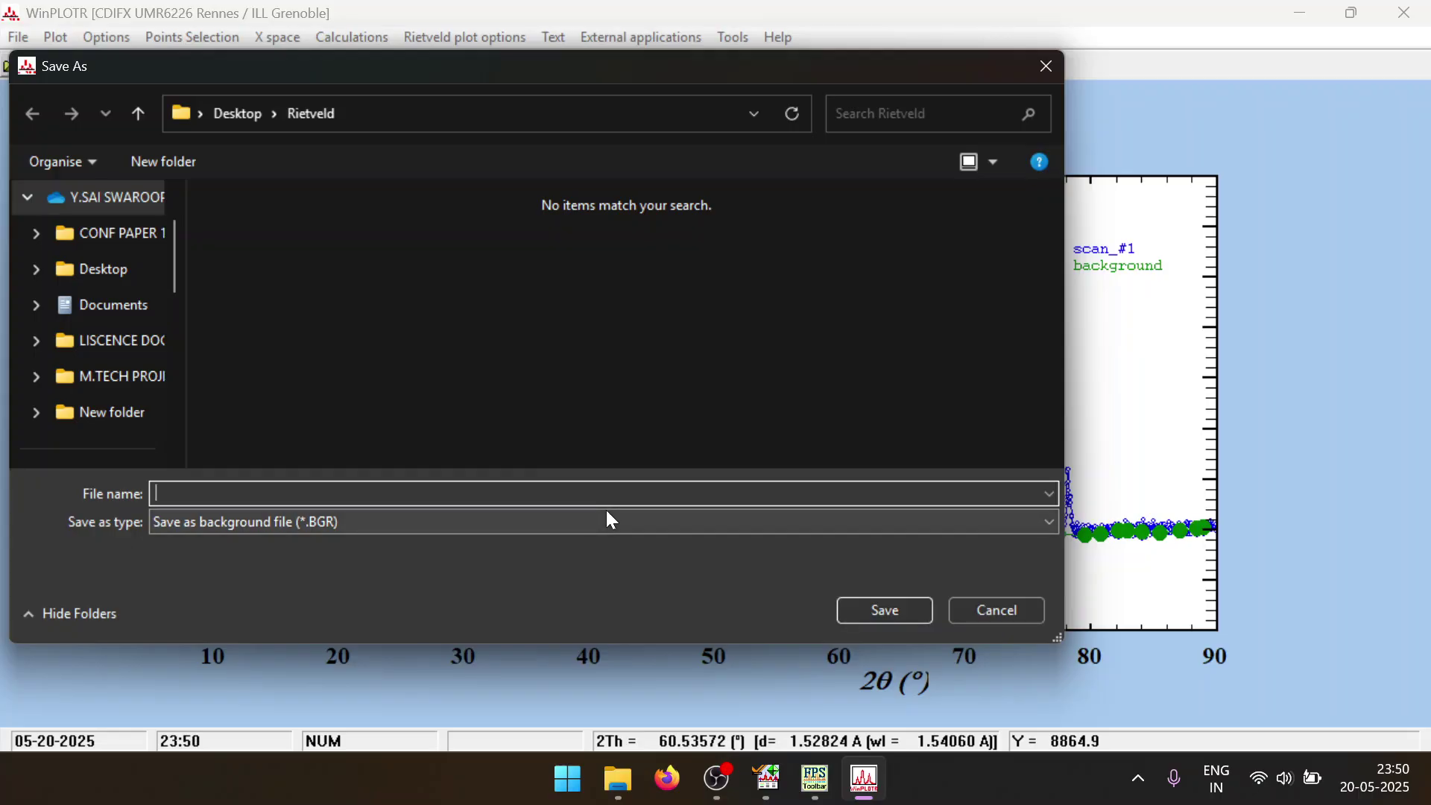
type("bg")
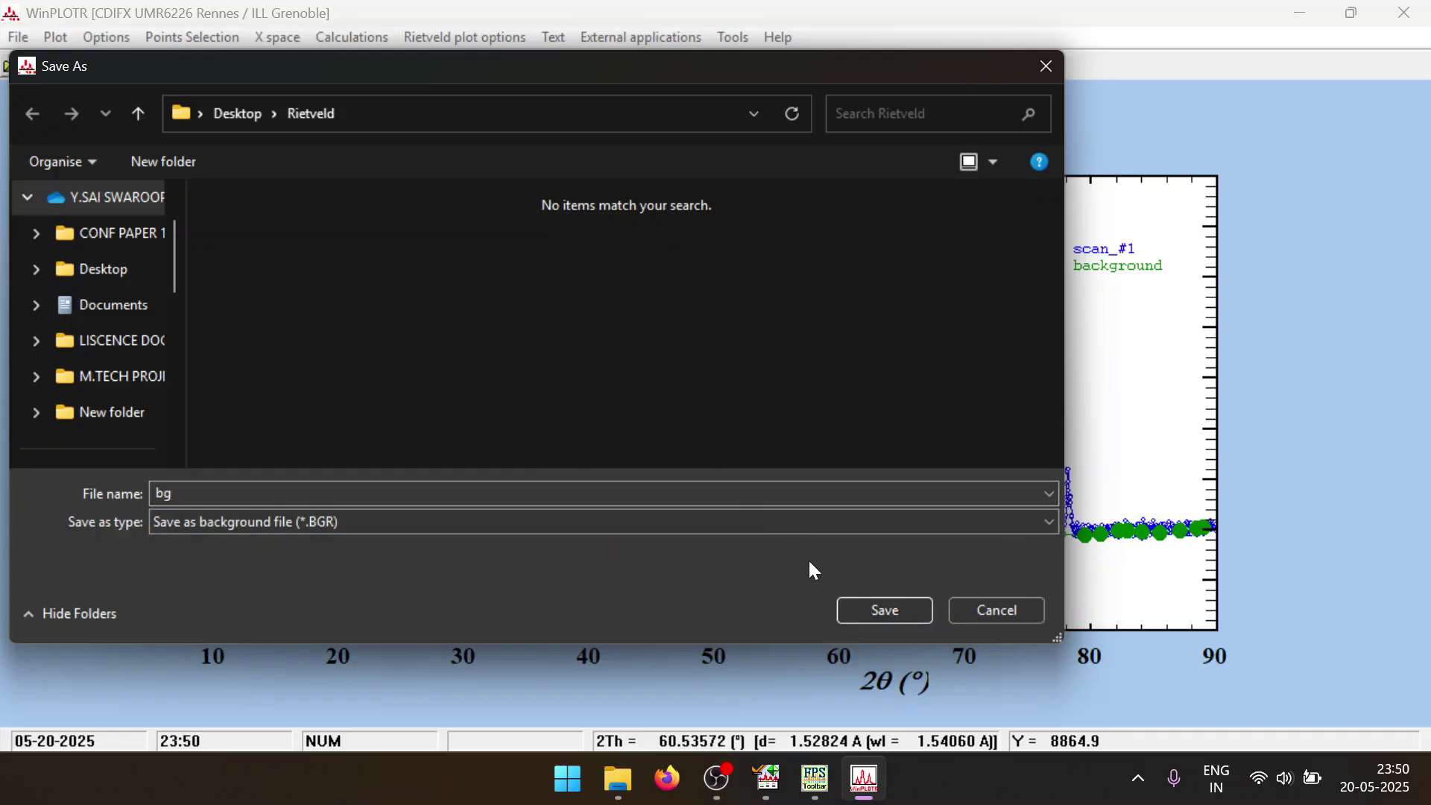
left_click(857, 611)
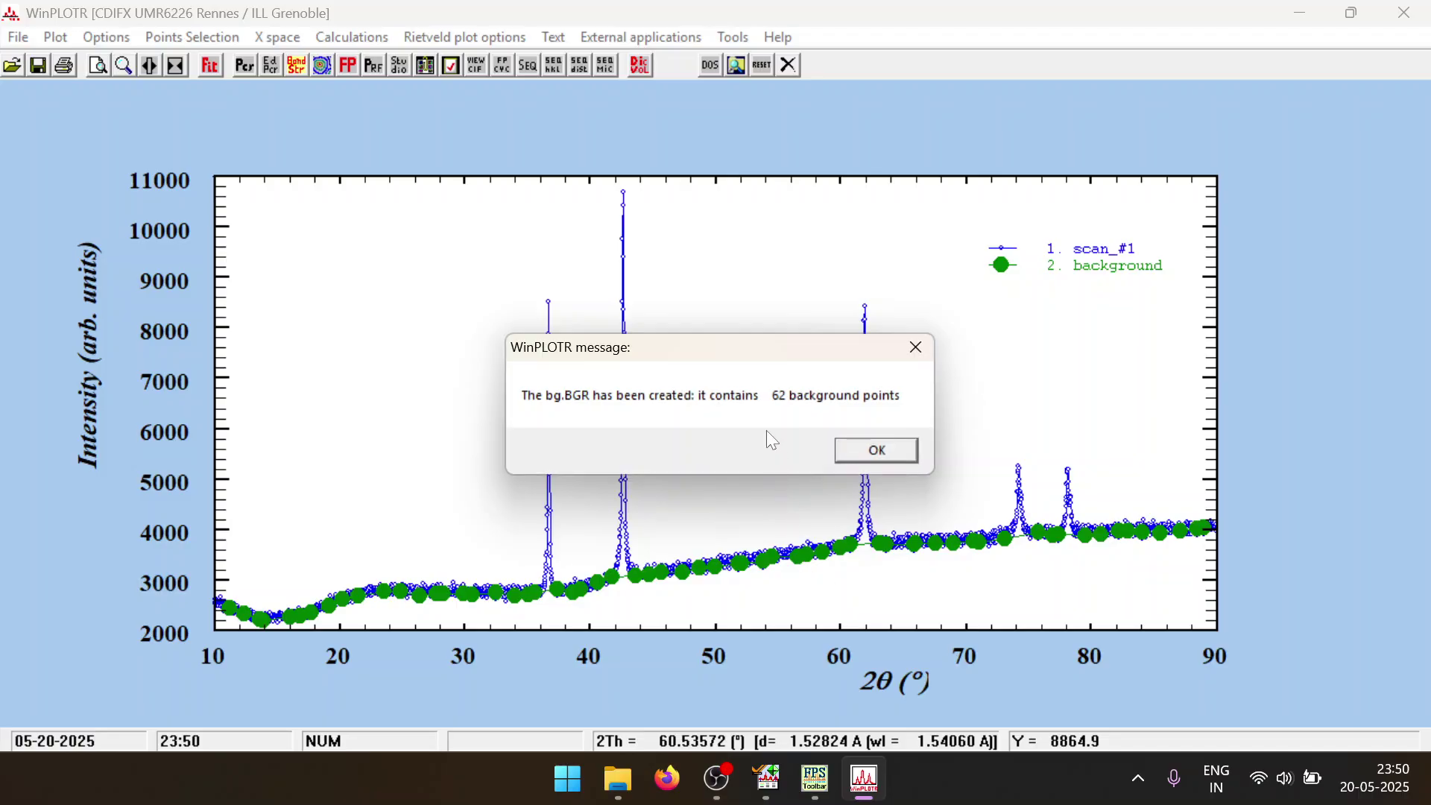
left_click(878, 451)
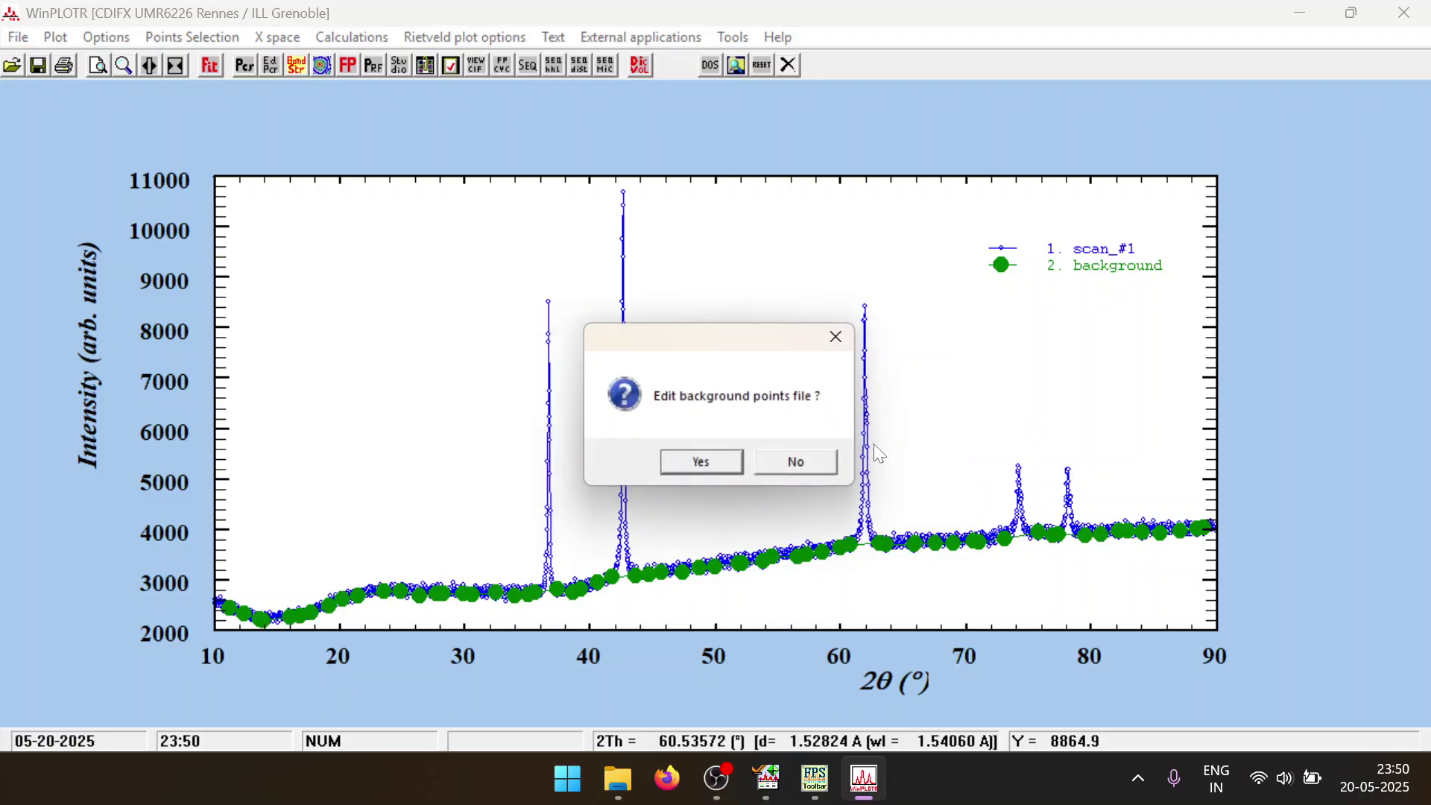
left_click(810, 458)
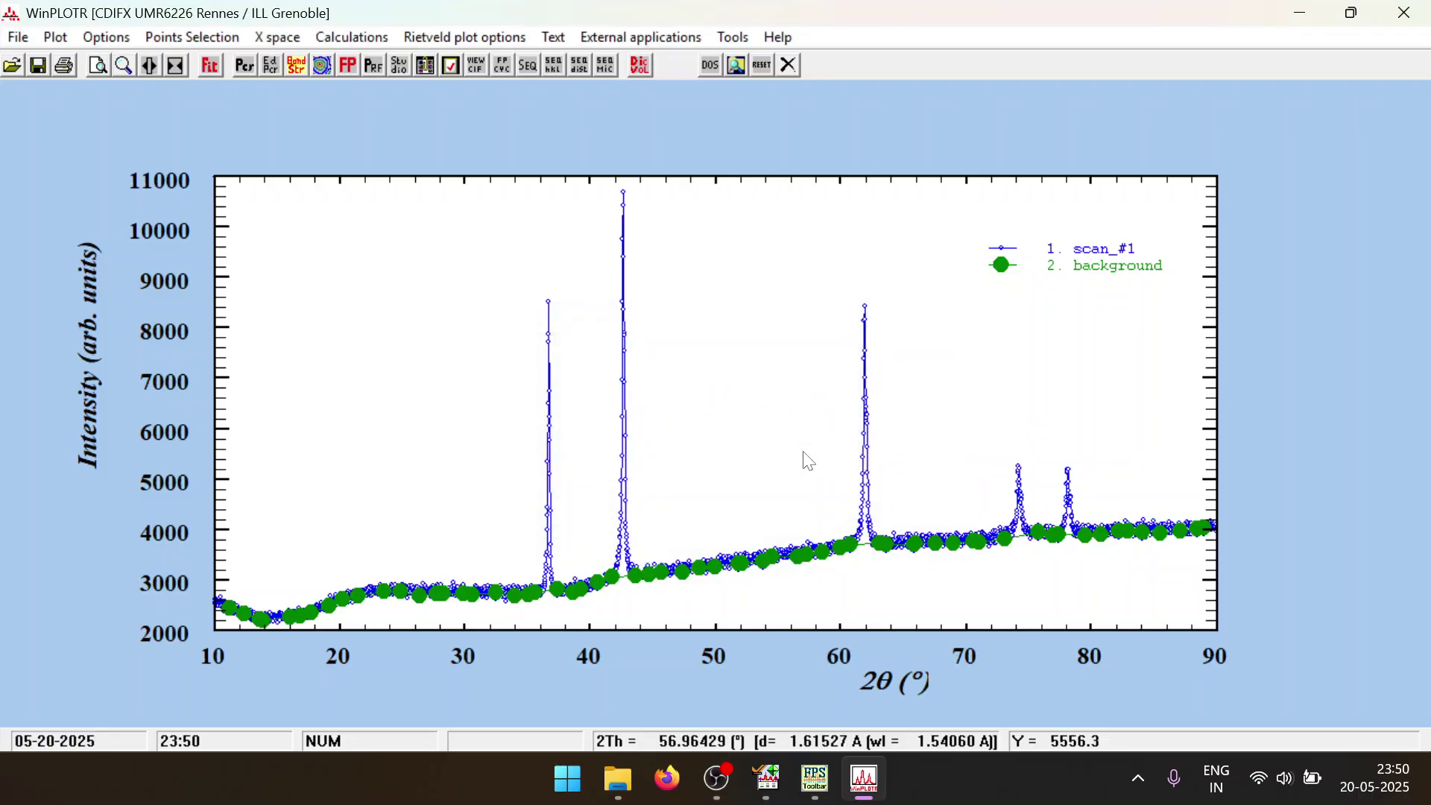
Close WinPLOTR, minimize the Rietveld folder window and launch the PCR editor from the FullProf Suite
left_click(1417, 11)
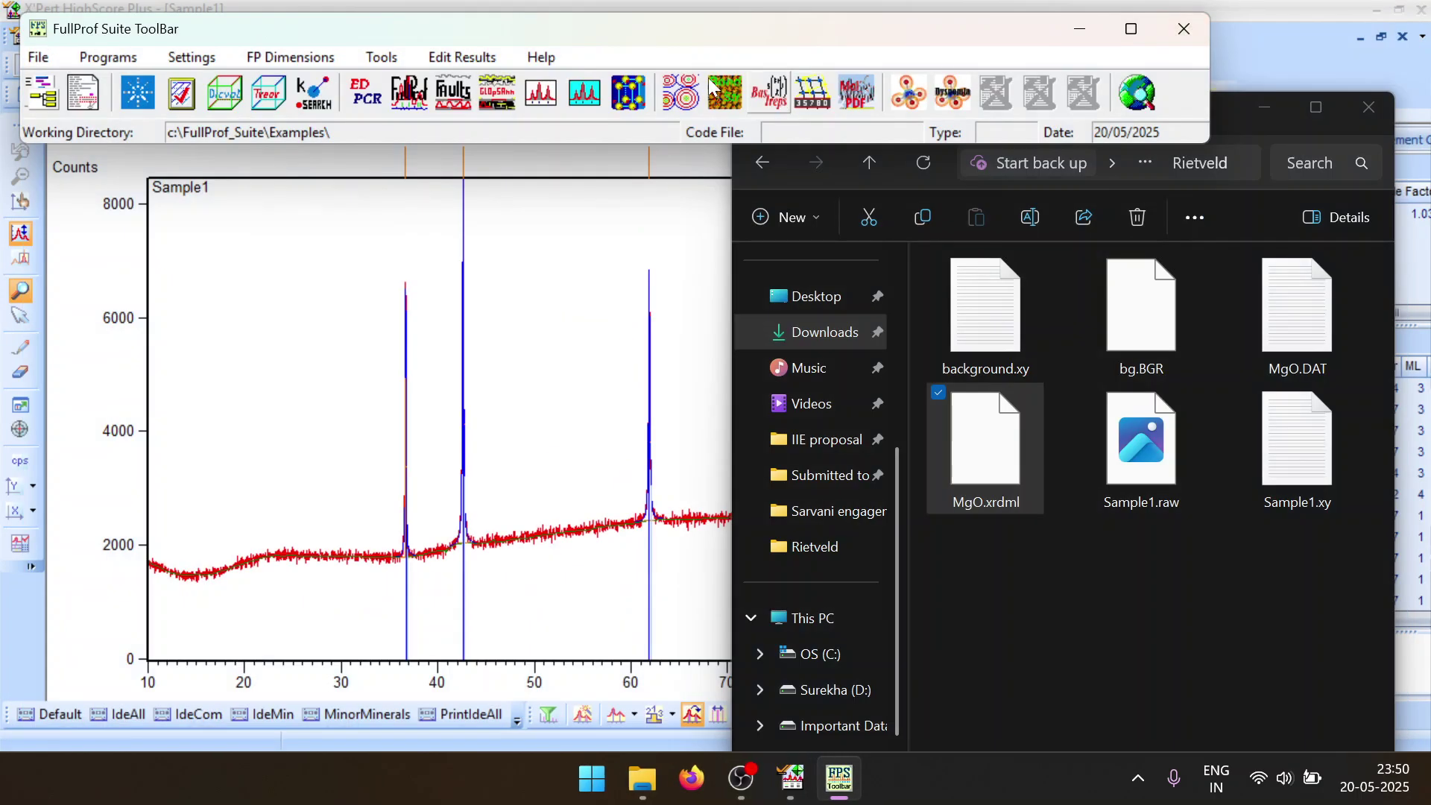
left_click(1264, 108)
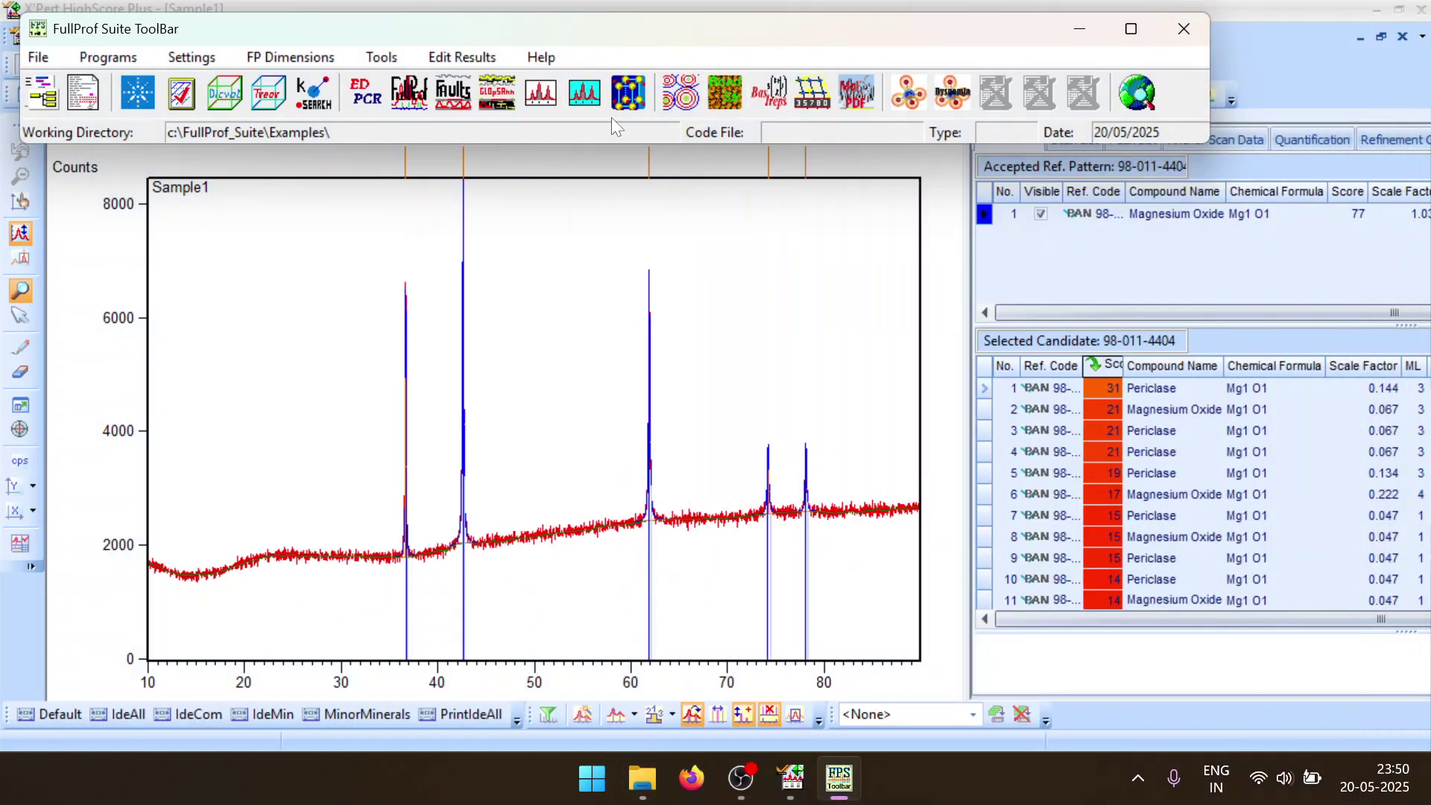
left_click(367, 92)
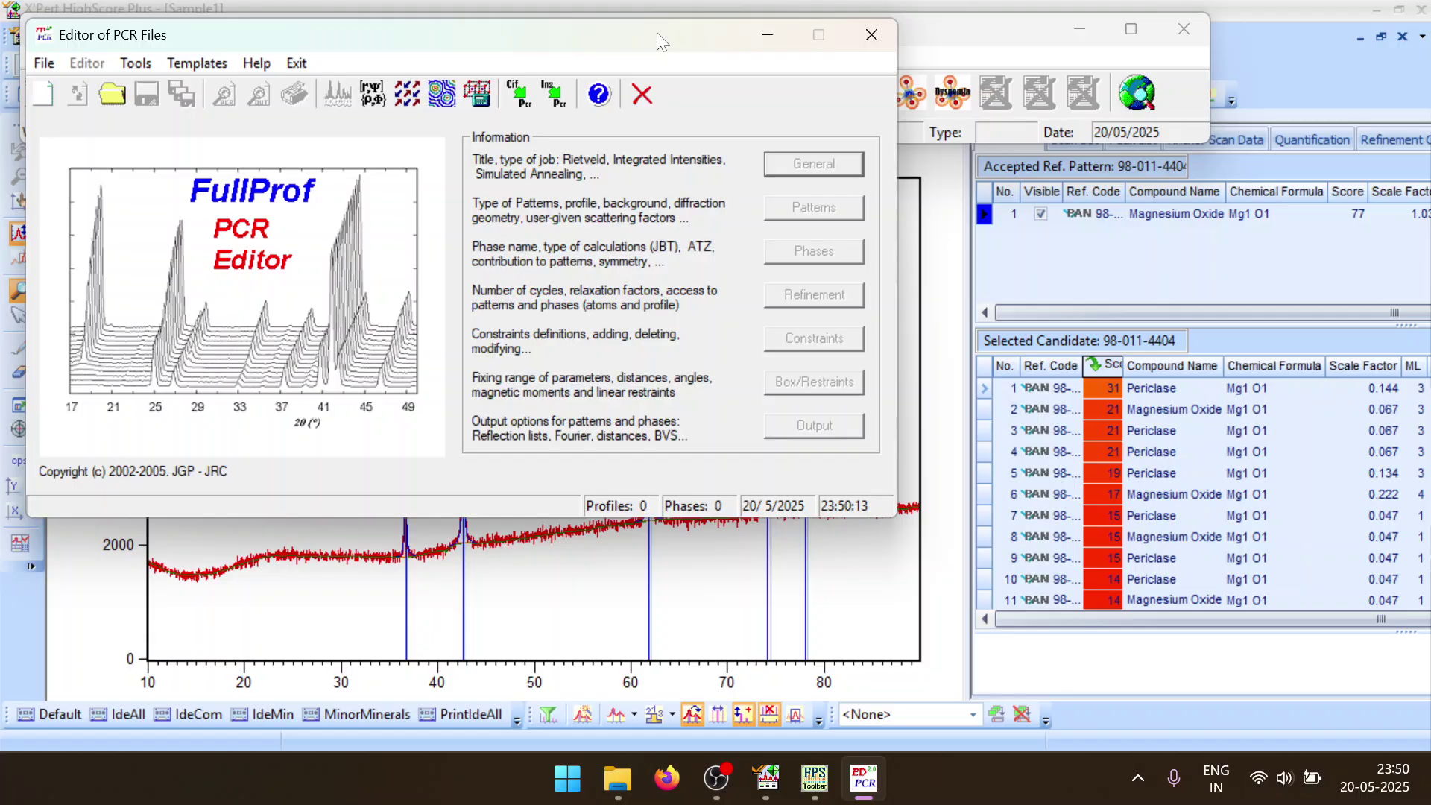
left_click_drag(659, 41, 740, 117)
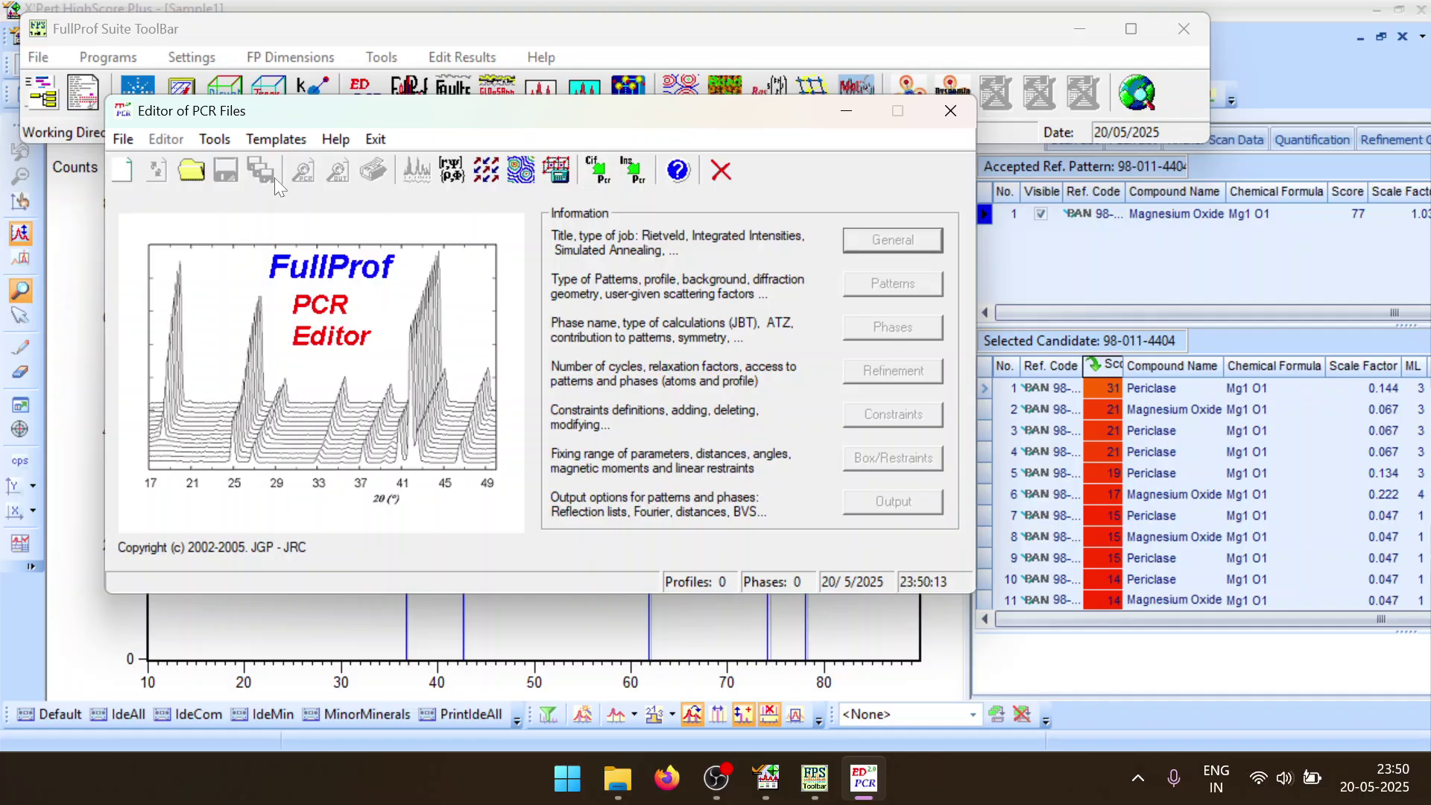
Create a new PCR file with the title MgO, calculated as a powder diffraction profile refinement
left_click(120, 173)
left_click(868, 240)
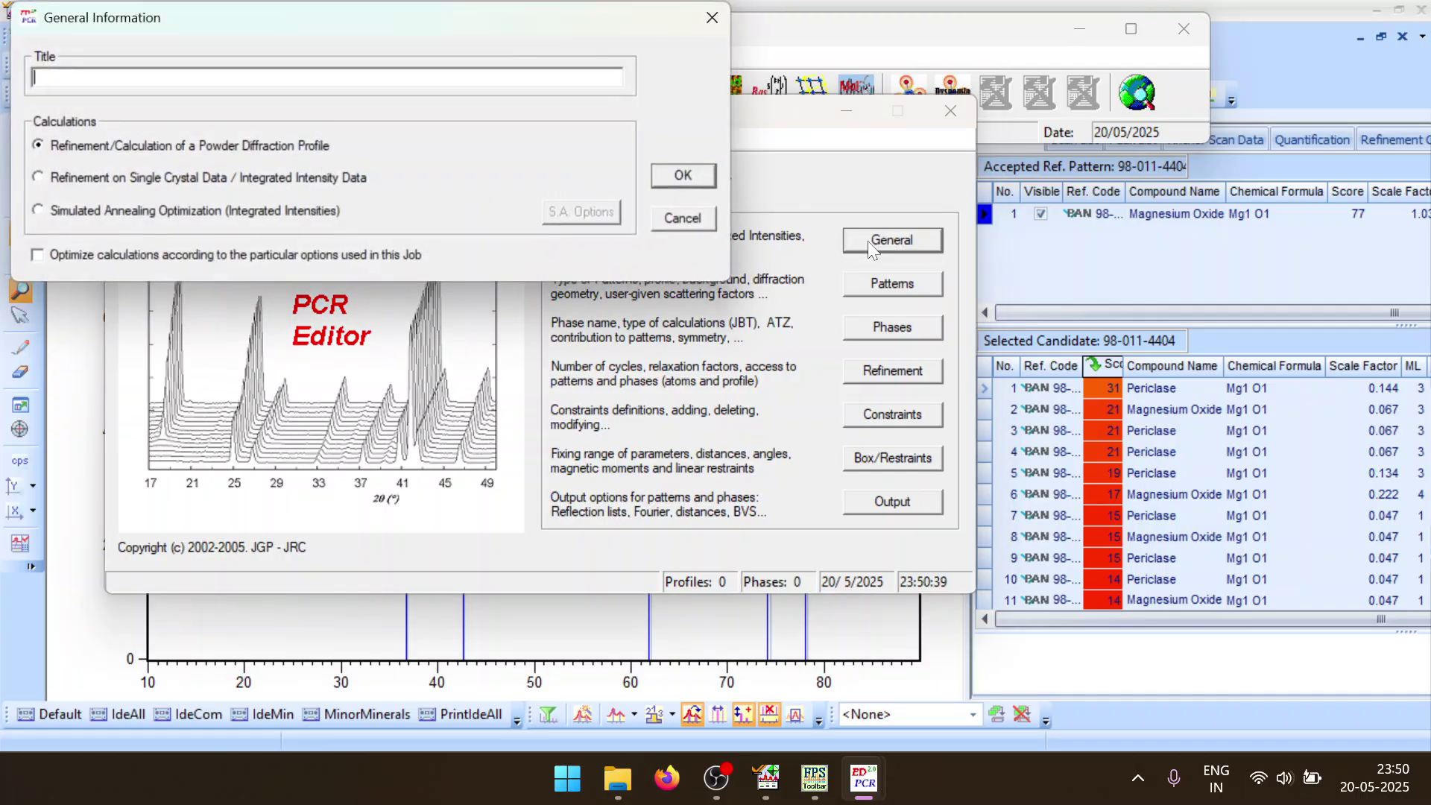
type("M")
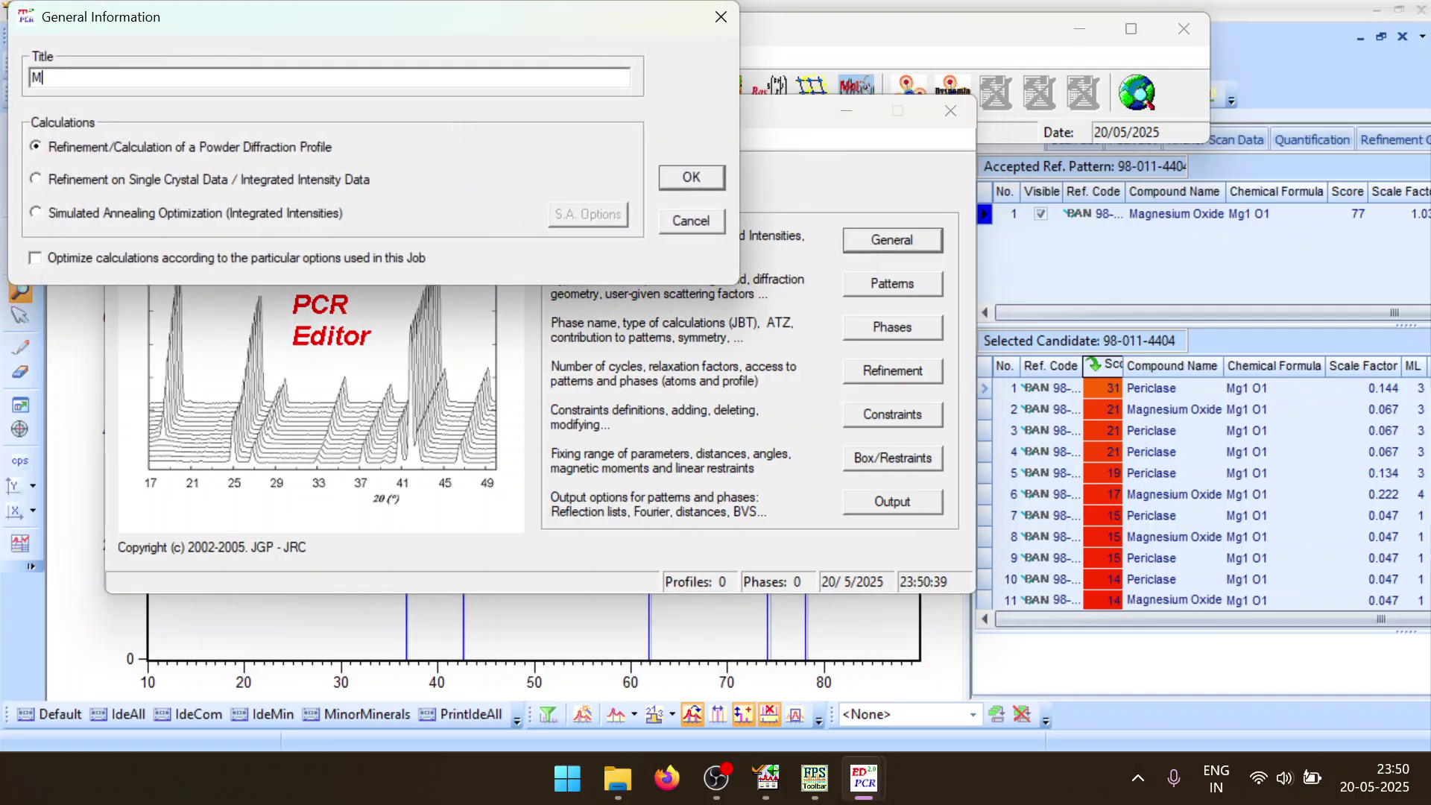
type("gO")
right_click(481, 82)
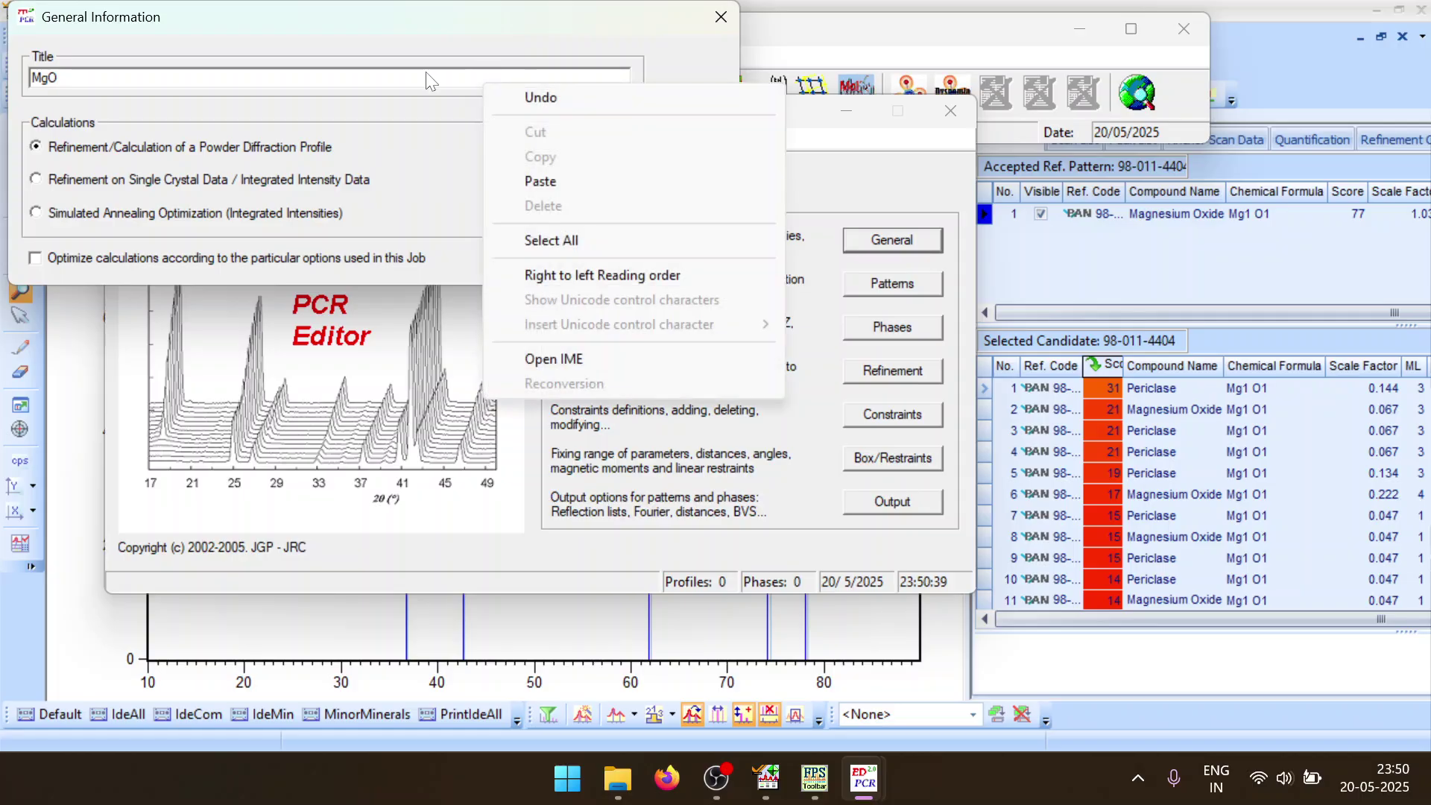
left_click(419, 131)
key("ctrl+a")
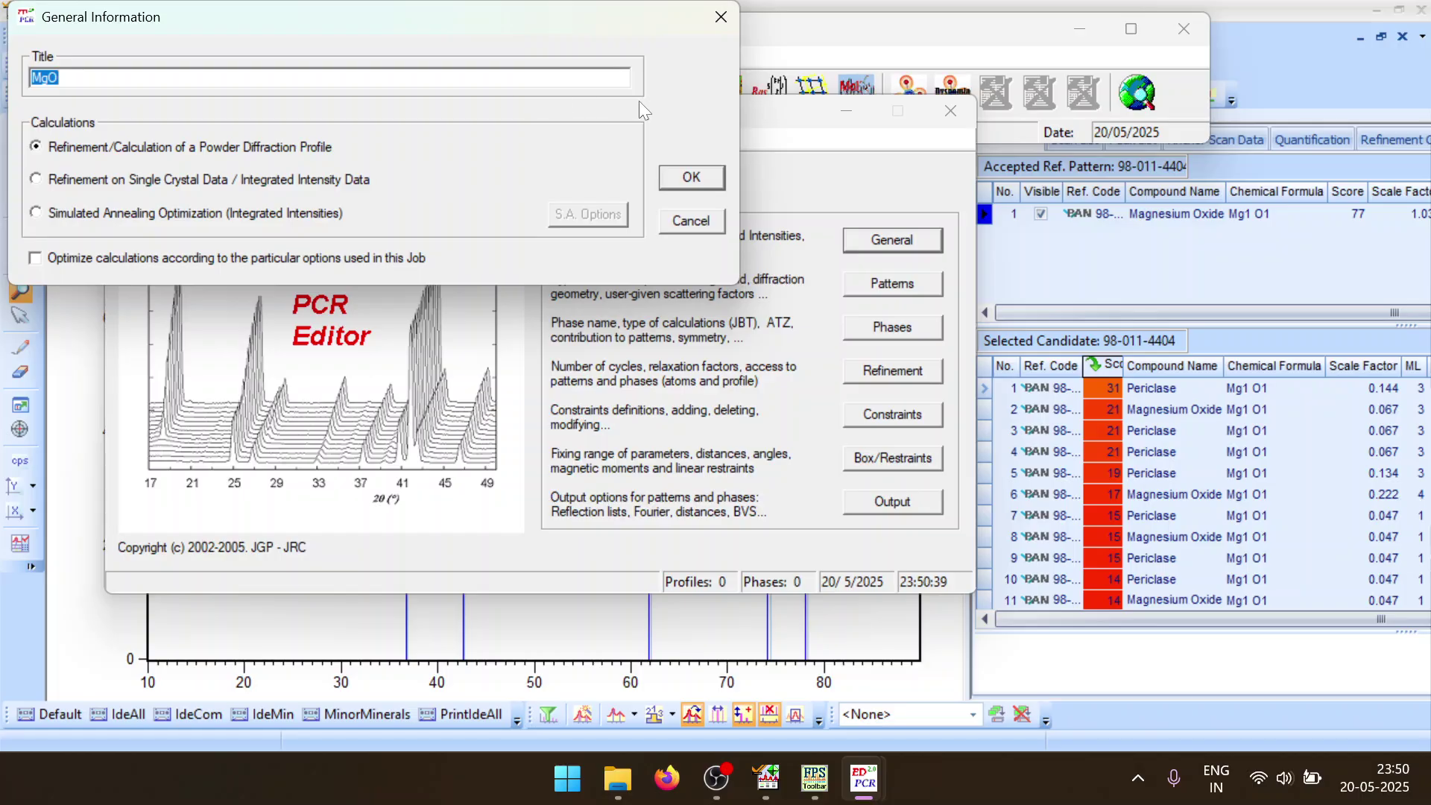
left_click(280, 258)
left_click(712, 179)
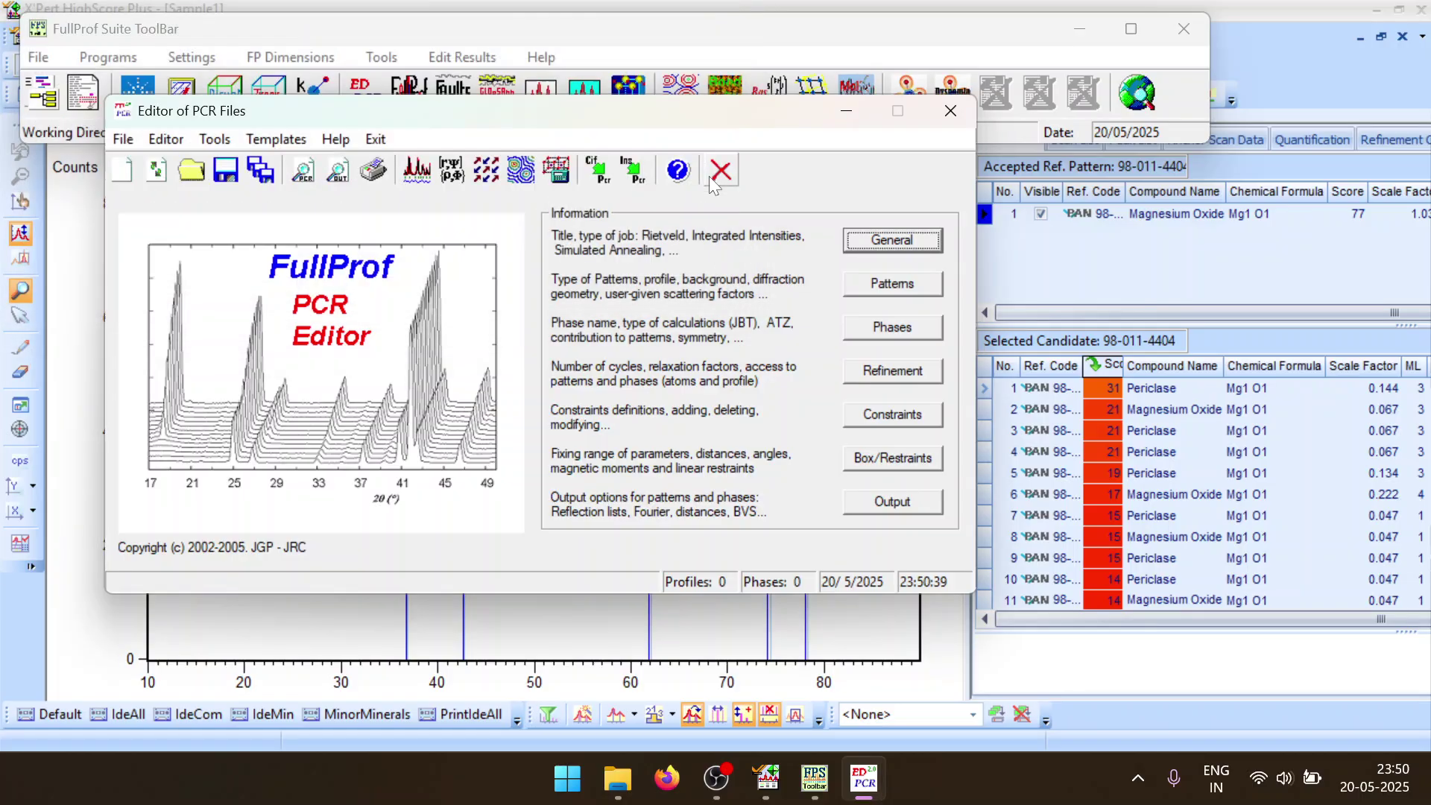
Add a pattern and load MgO.DAT from the Rietveld folder as its data file in Free Format (2thetaI, step, 2ThetaF)
left_click(932, 284)
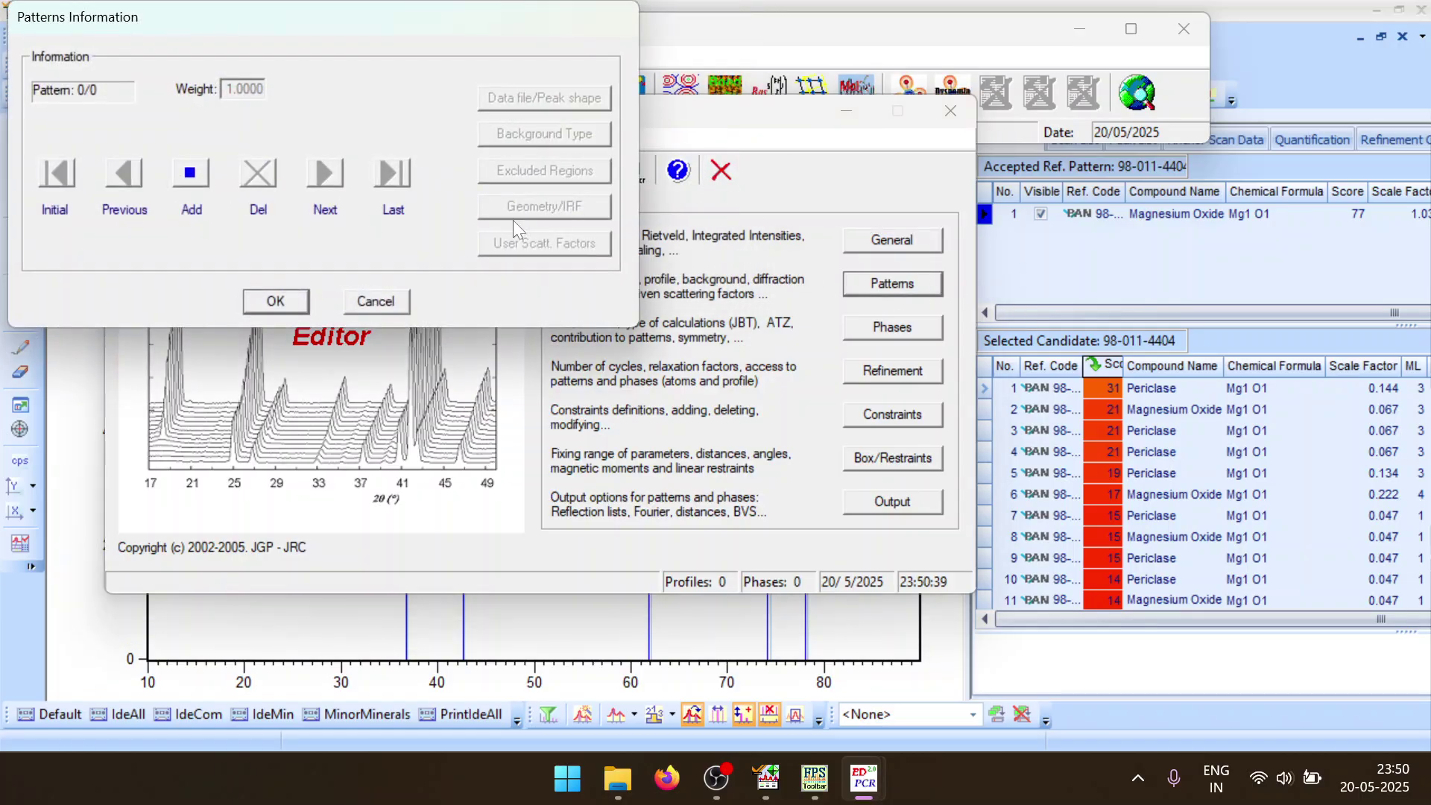
left_click(187, 177)
left_click(493, 96)
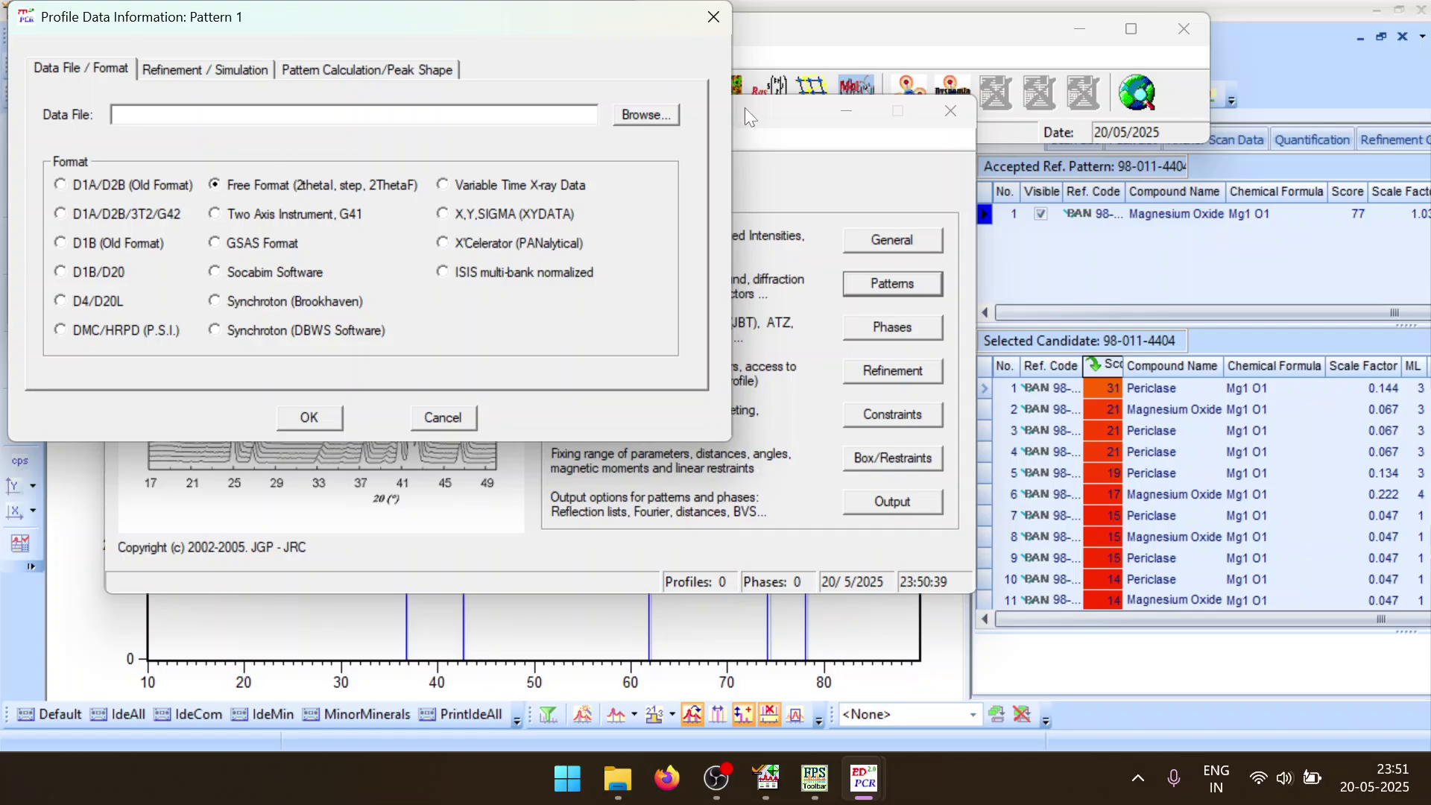
left_click(373, 185)
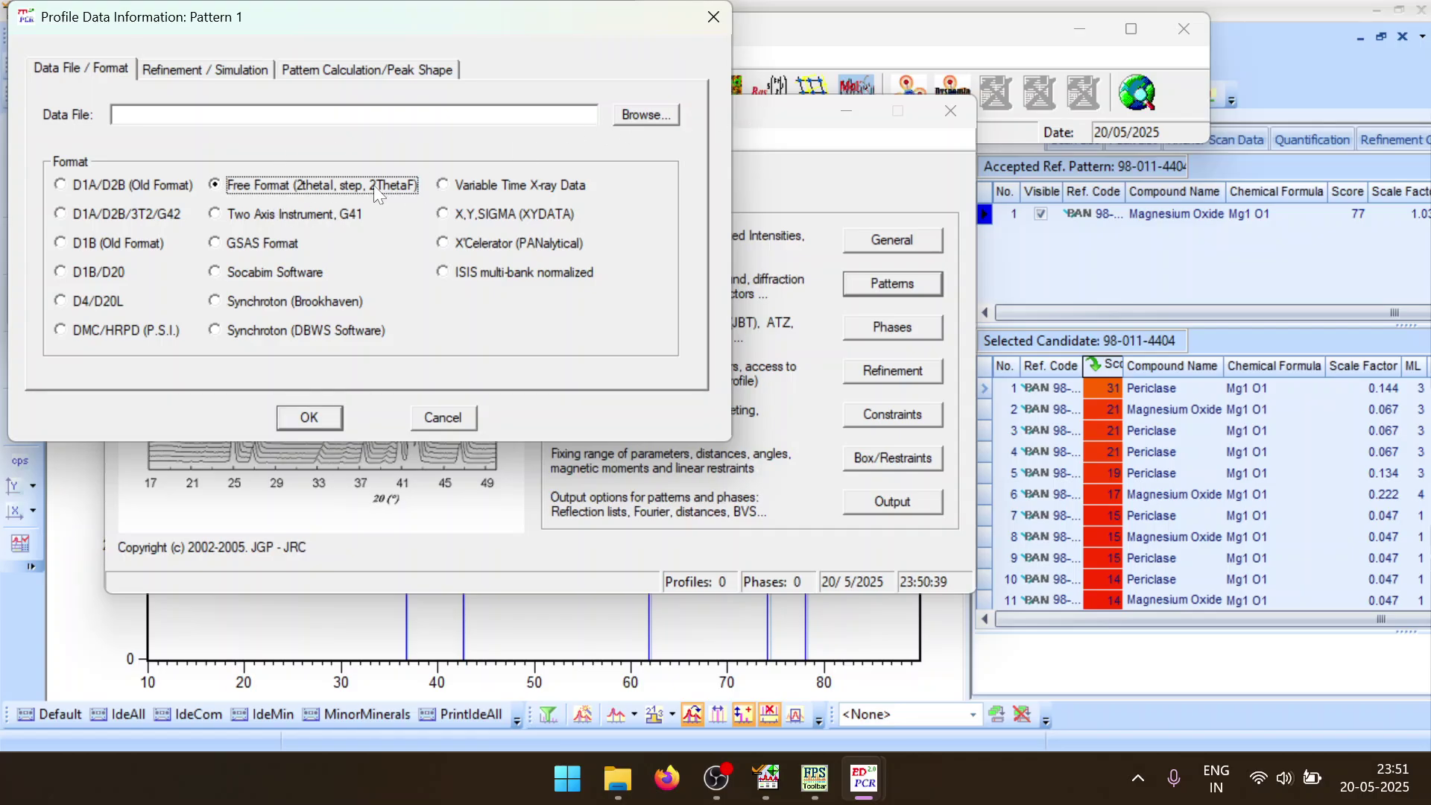
left_click(646, 114)
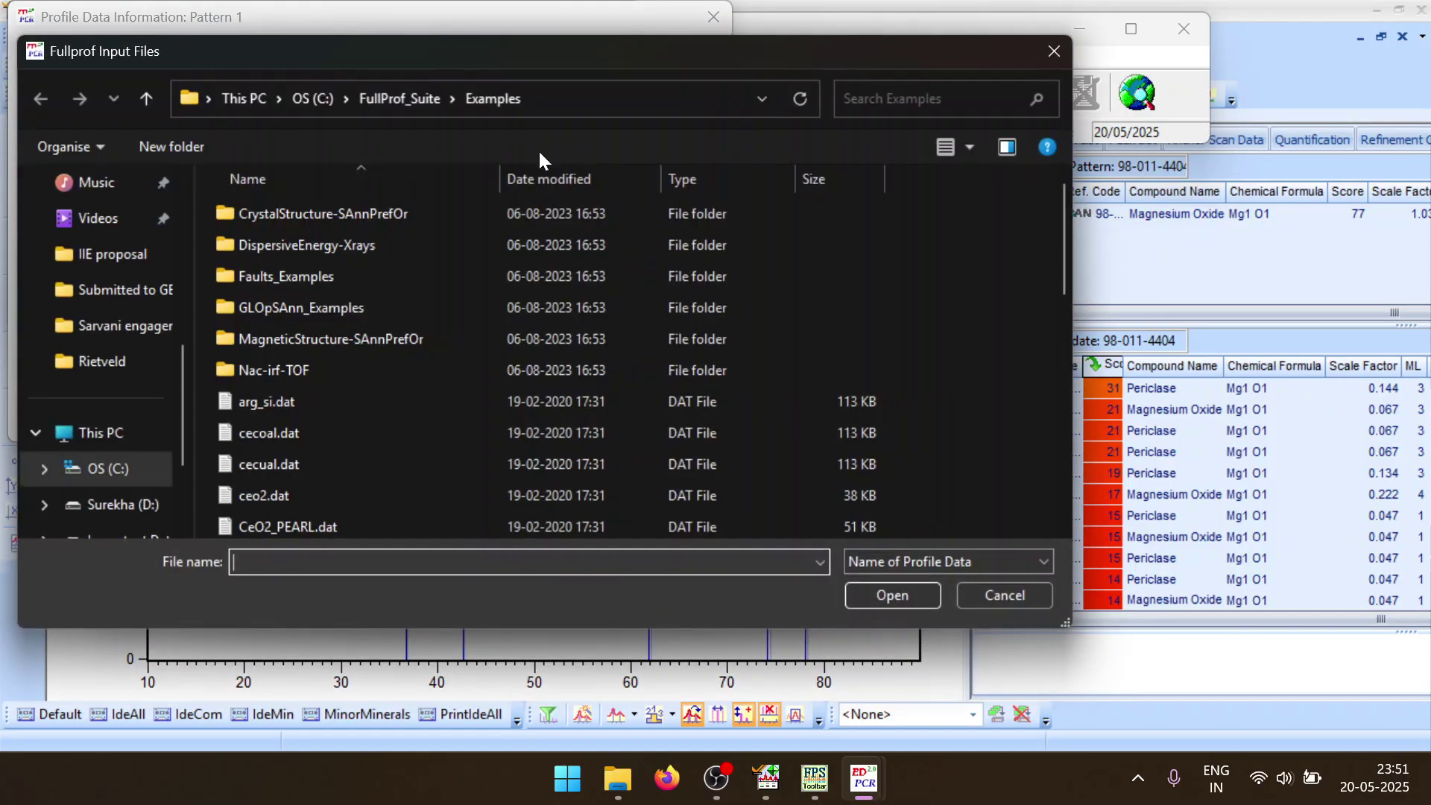
left_click(123, 365)
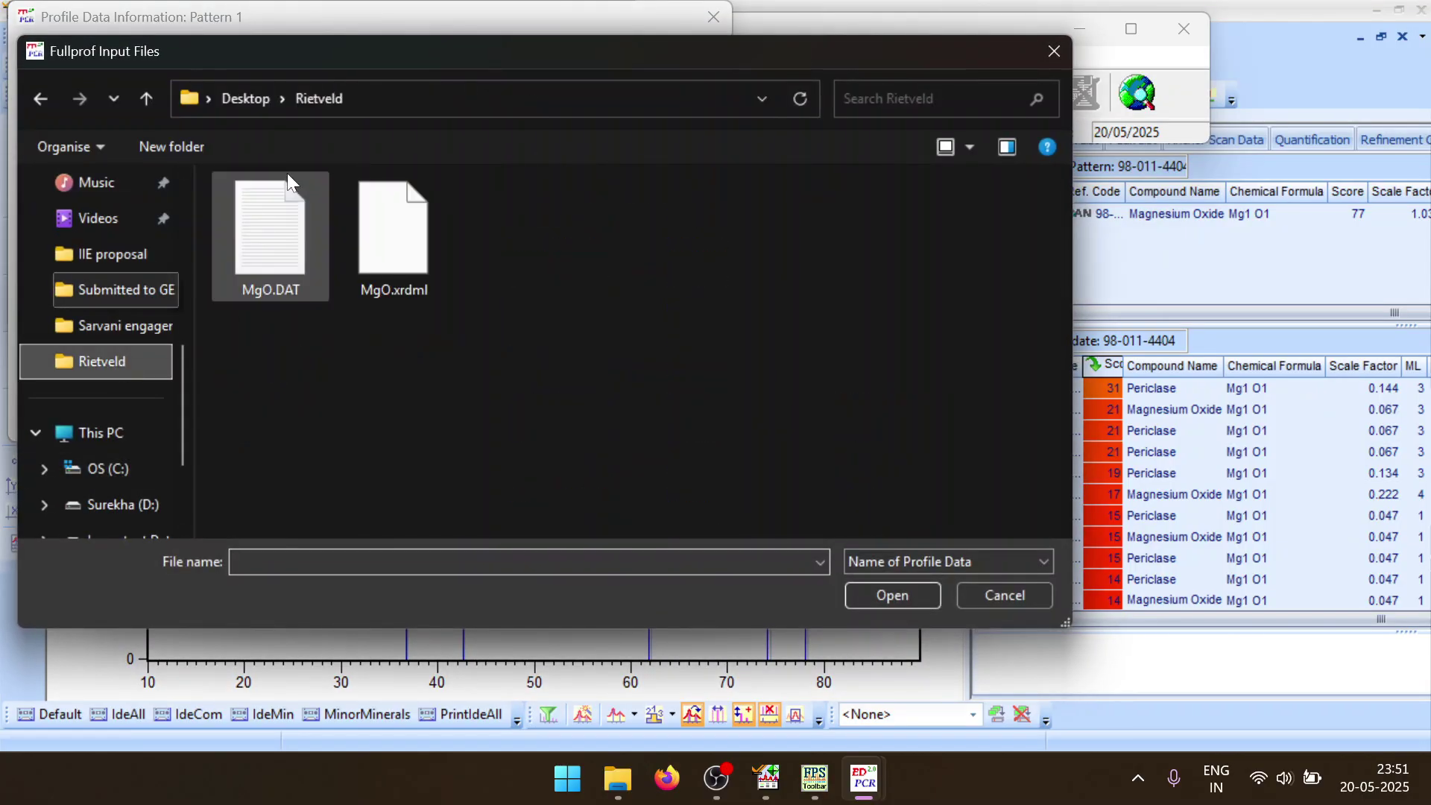
double_click(318, 209)
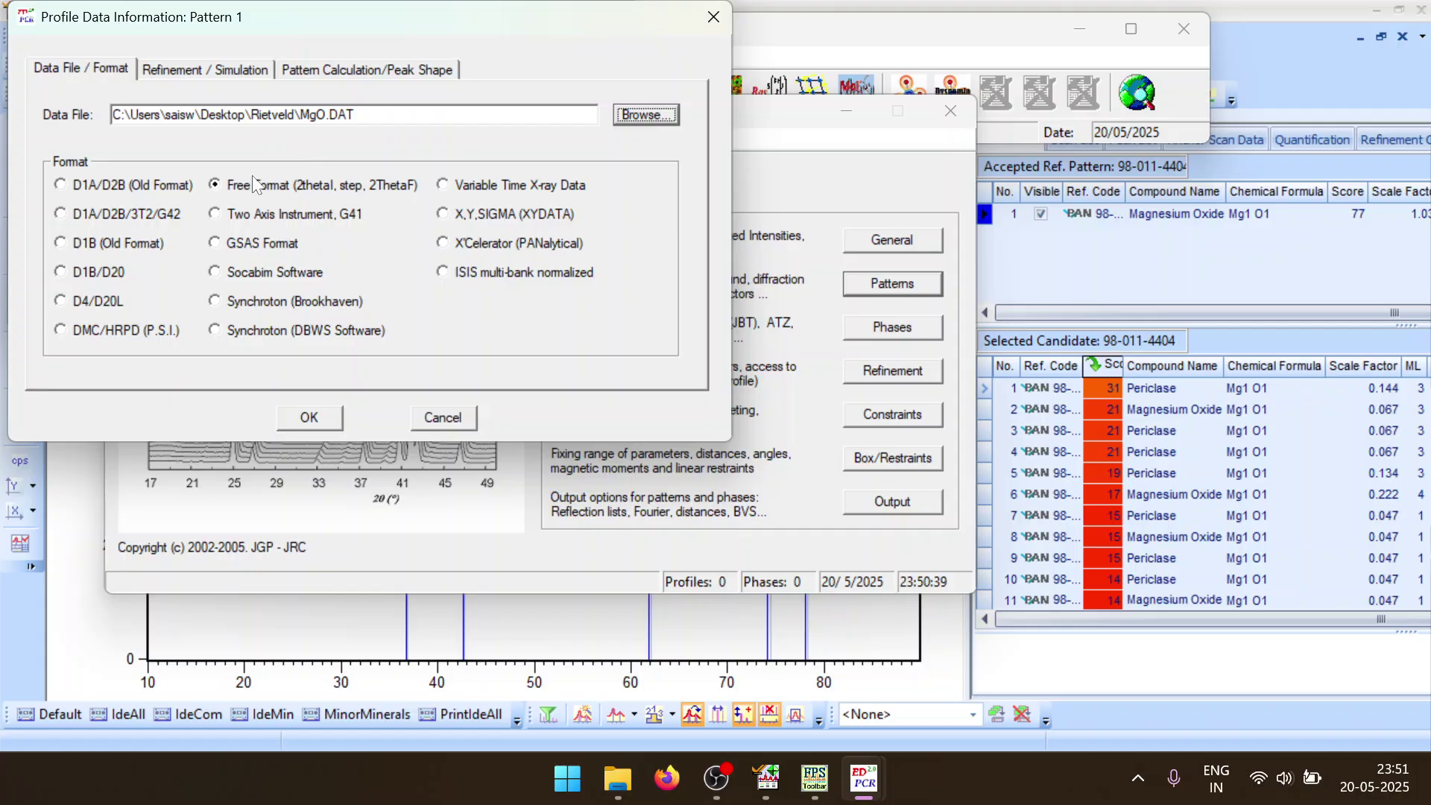
Set the pattern's refinement data to X-Ray with the Cu wavelength
left_click(231, 72)
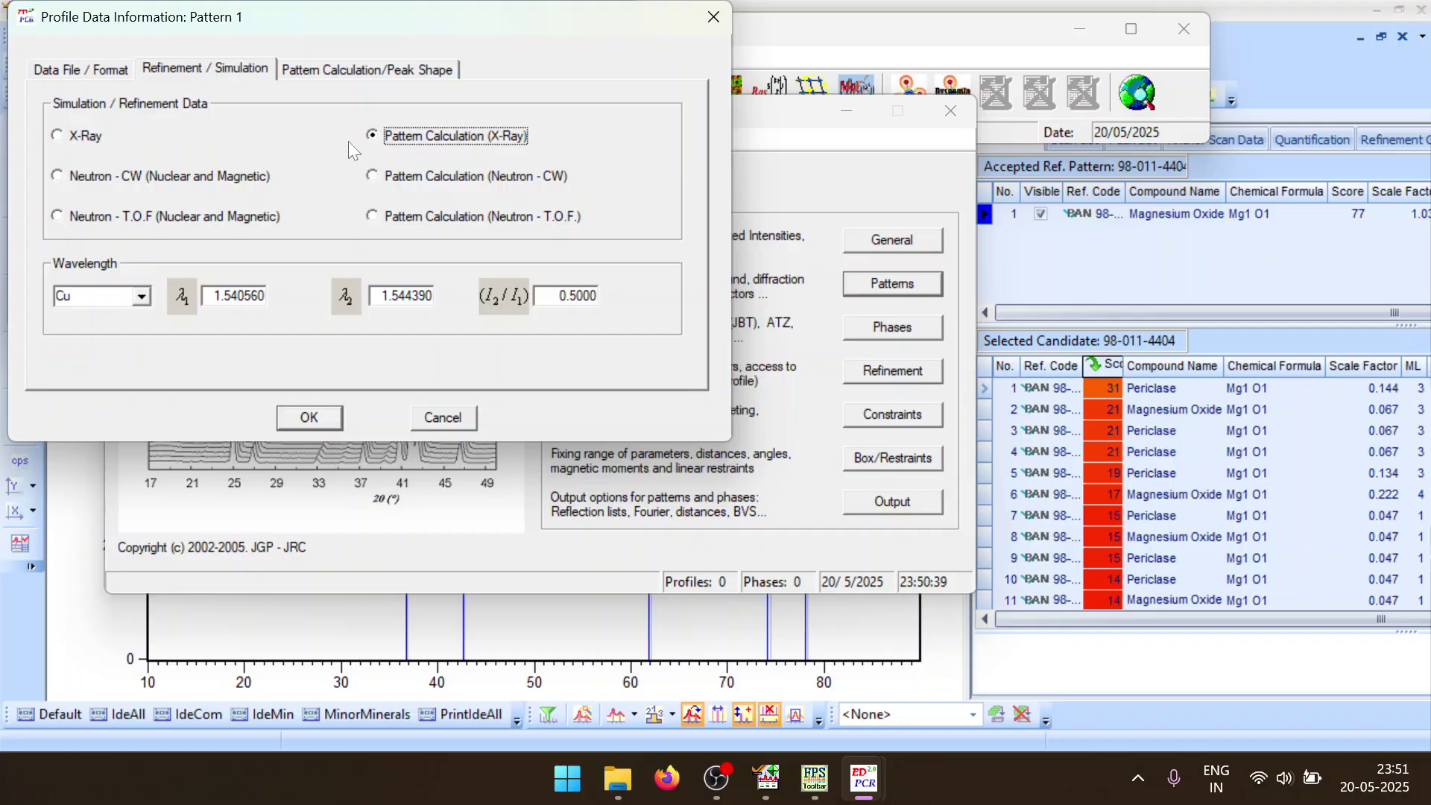
left_click(59, 134)
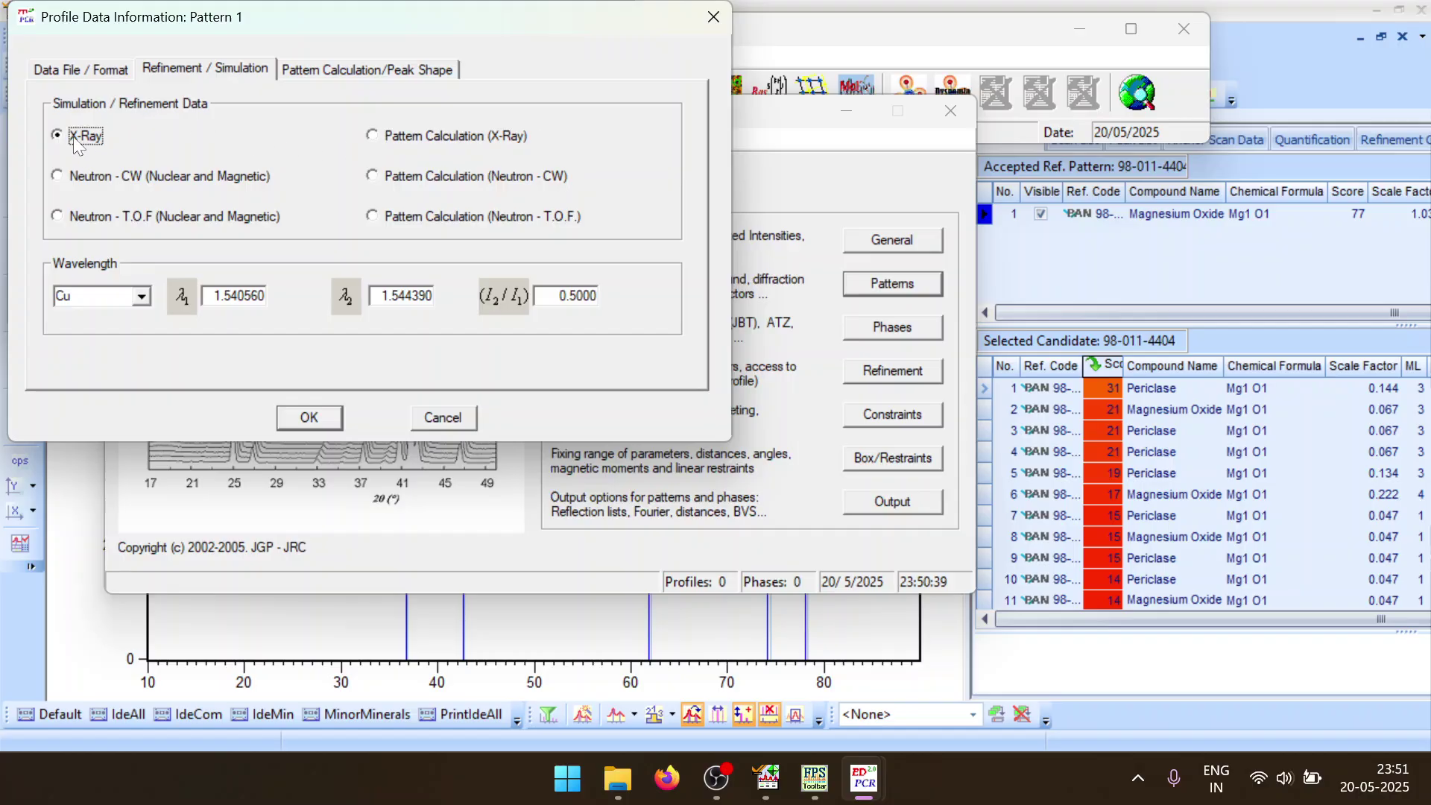
left_click(142, 297)
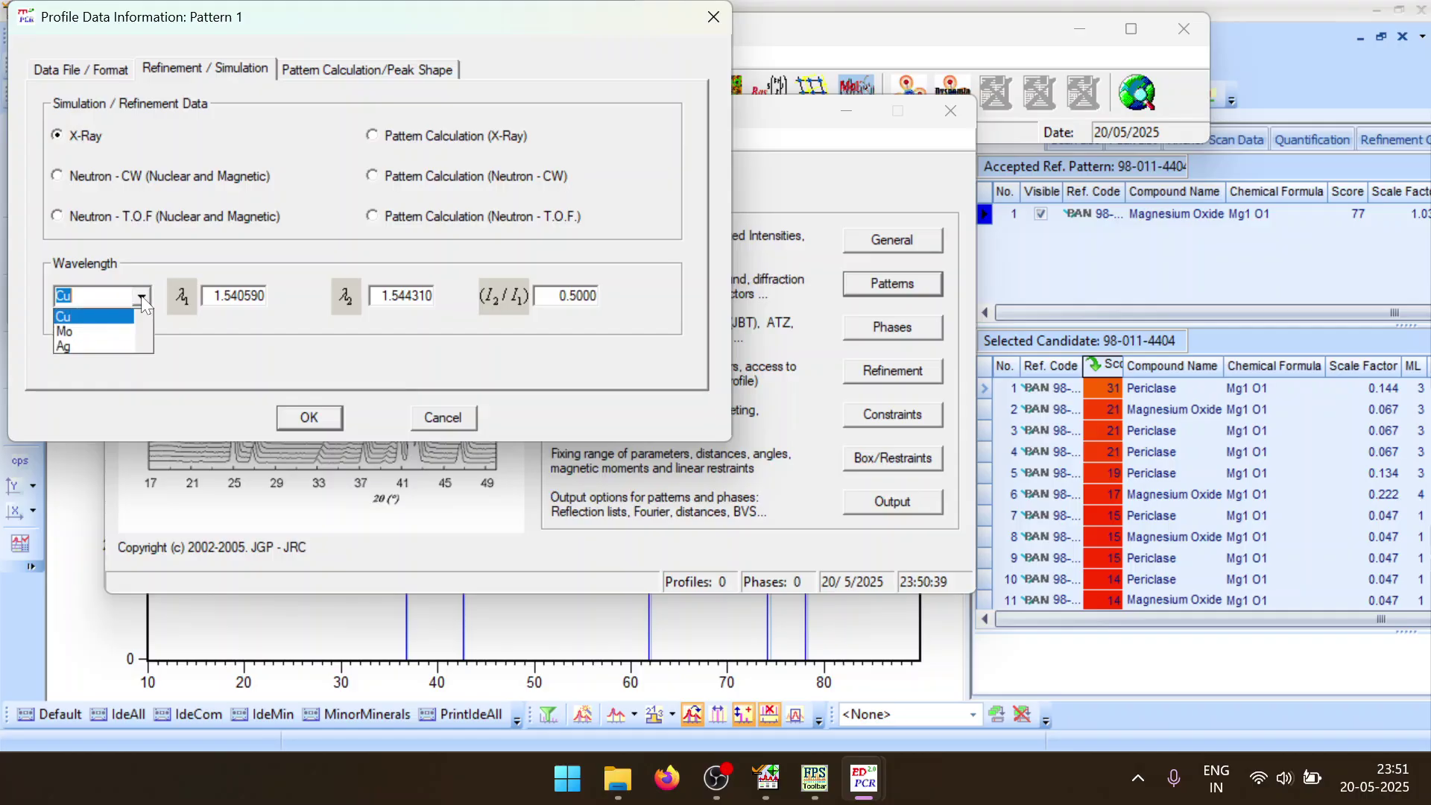
left_click(142, 299)
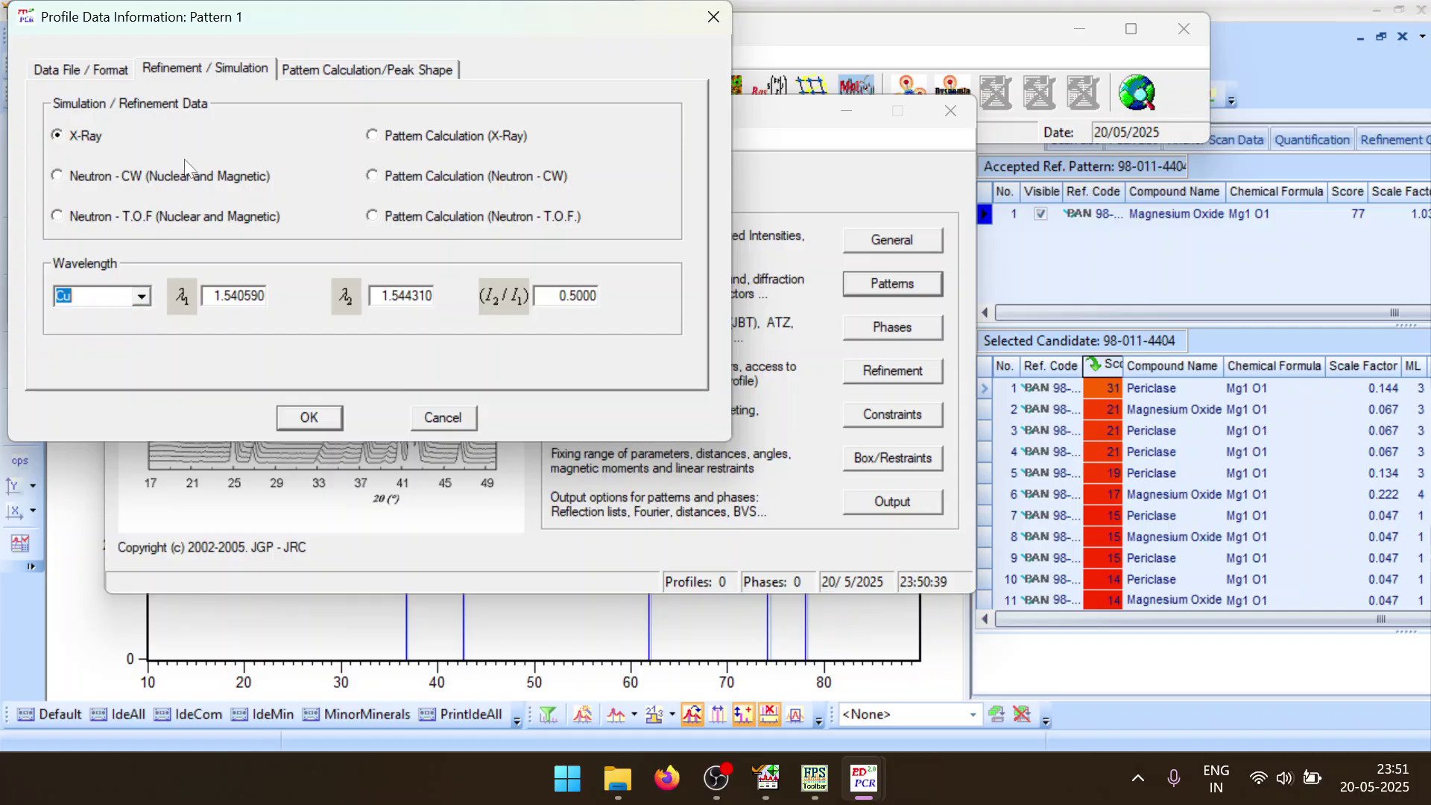
Choose Thompson-Cox-Hastings pseudo-Voigt * Axial divergence asymmetry as the pattern's peak shape
left_click(395, 69)
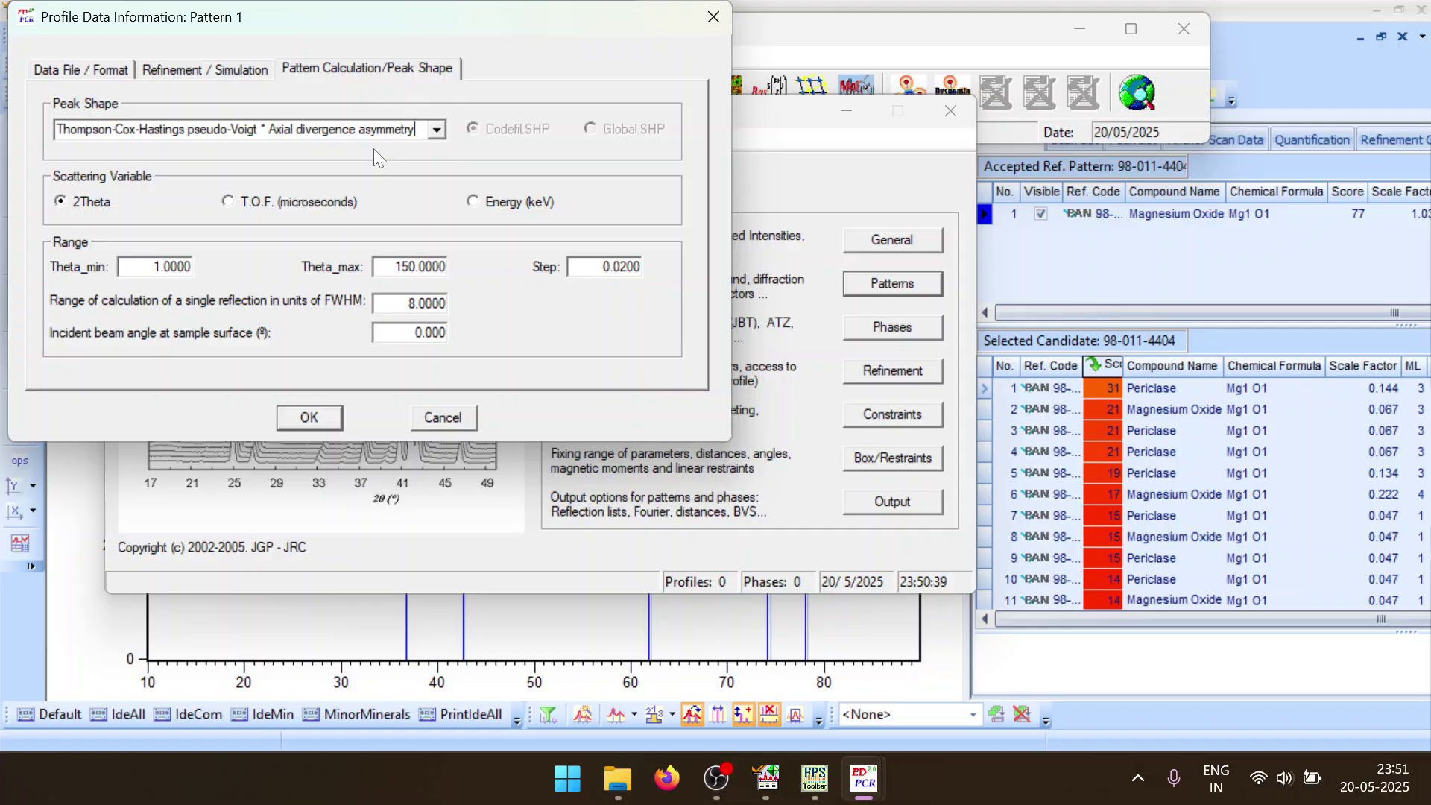
left_click(436, 131)
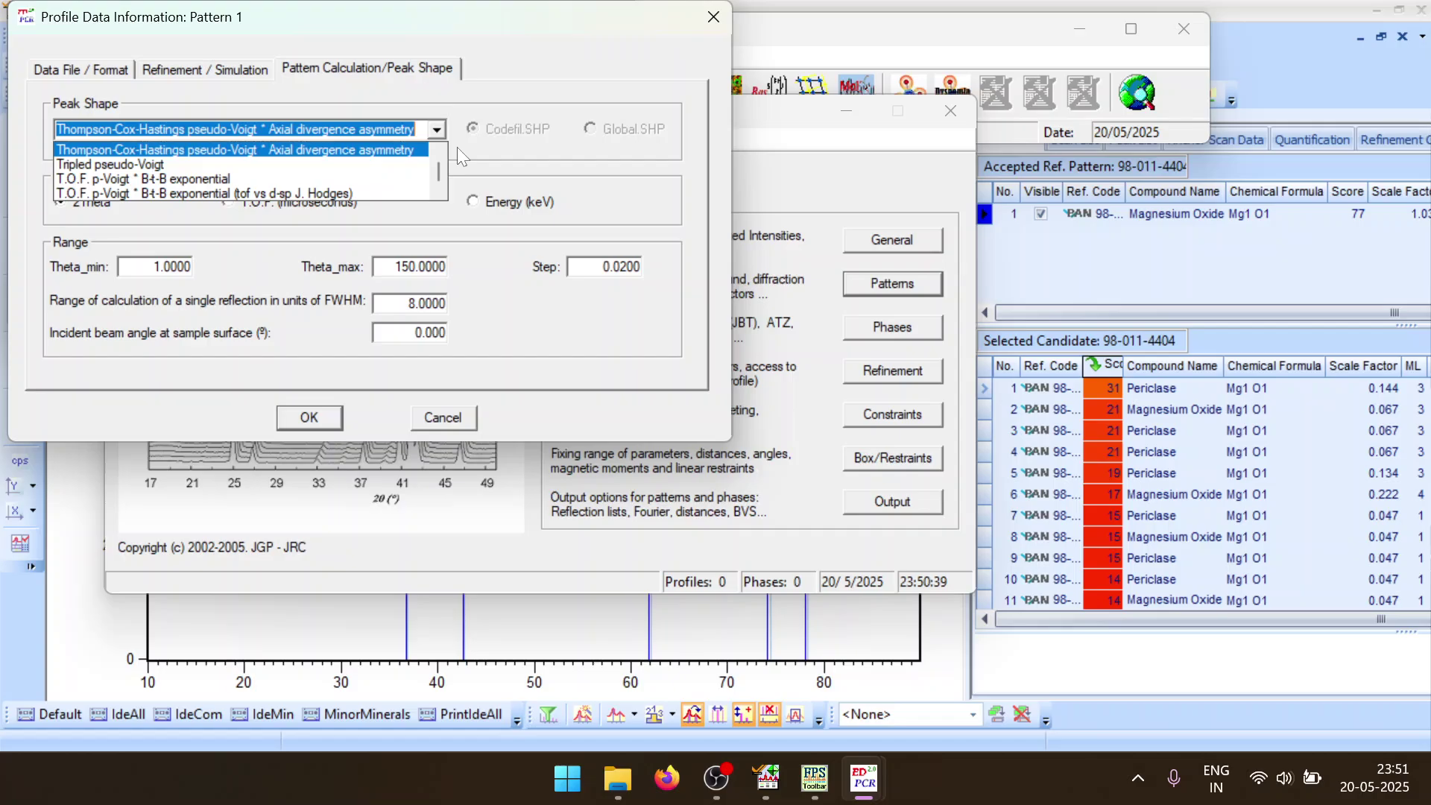
left_click(388, 151)
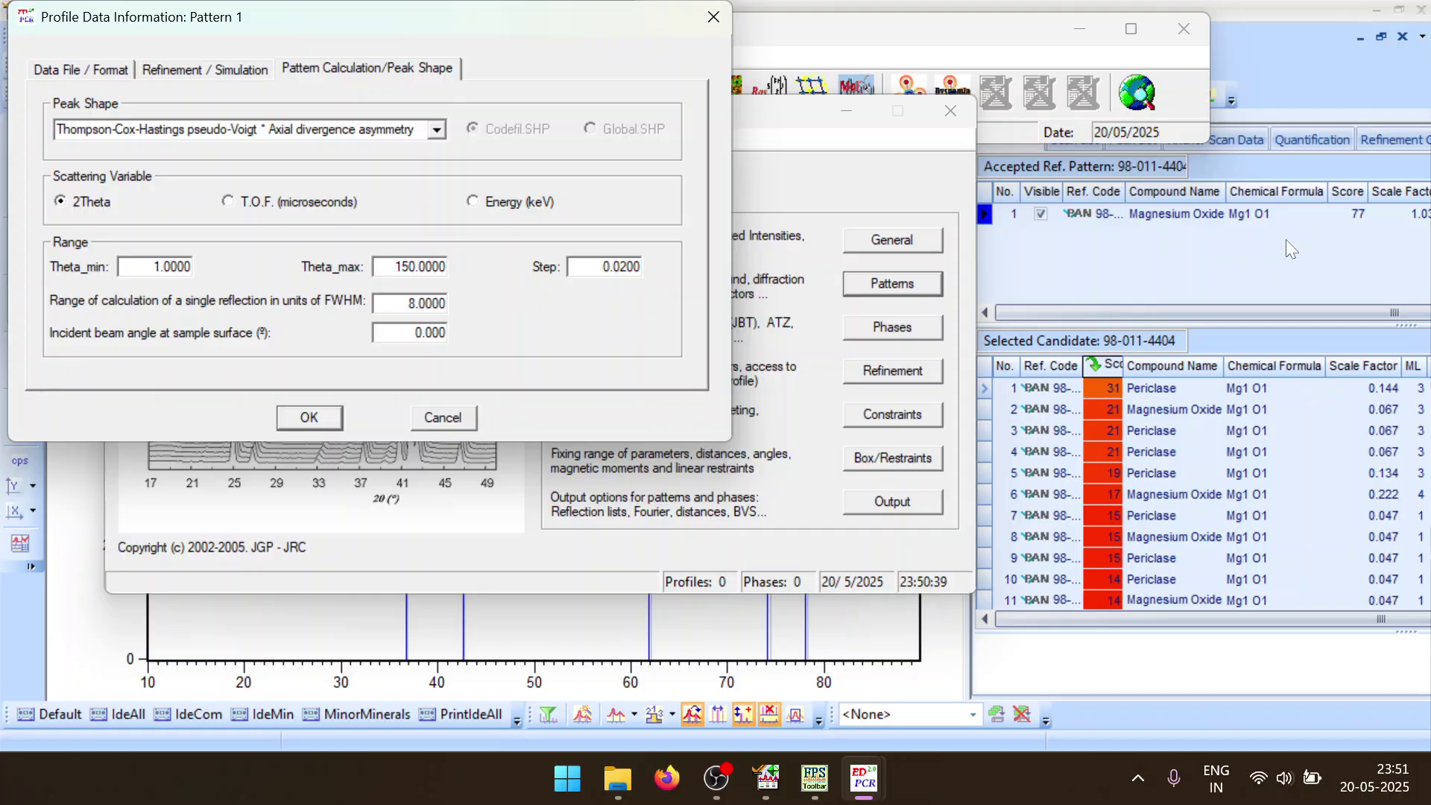
Switch to X'Pert HighScore Plus and check Sample1's scan start position, end position and step size
left_click(1066, 215)
left_click(1066, 214)
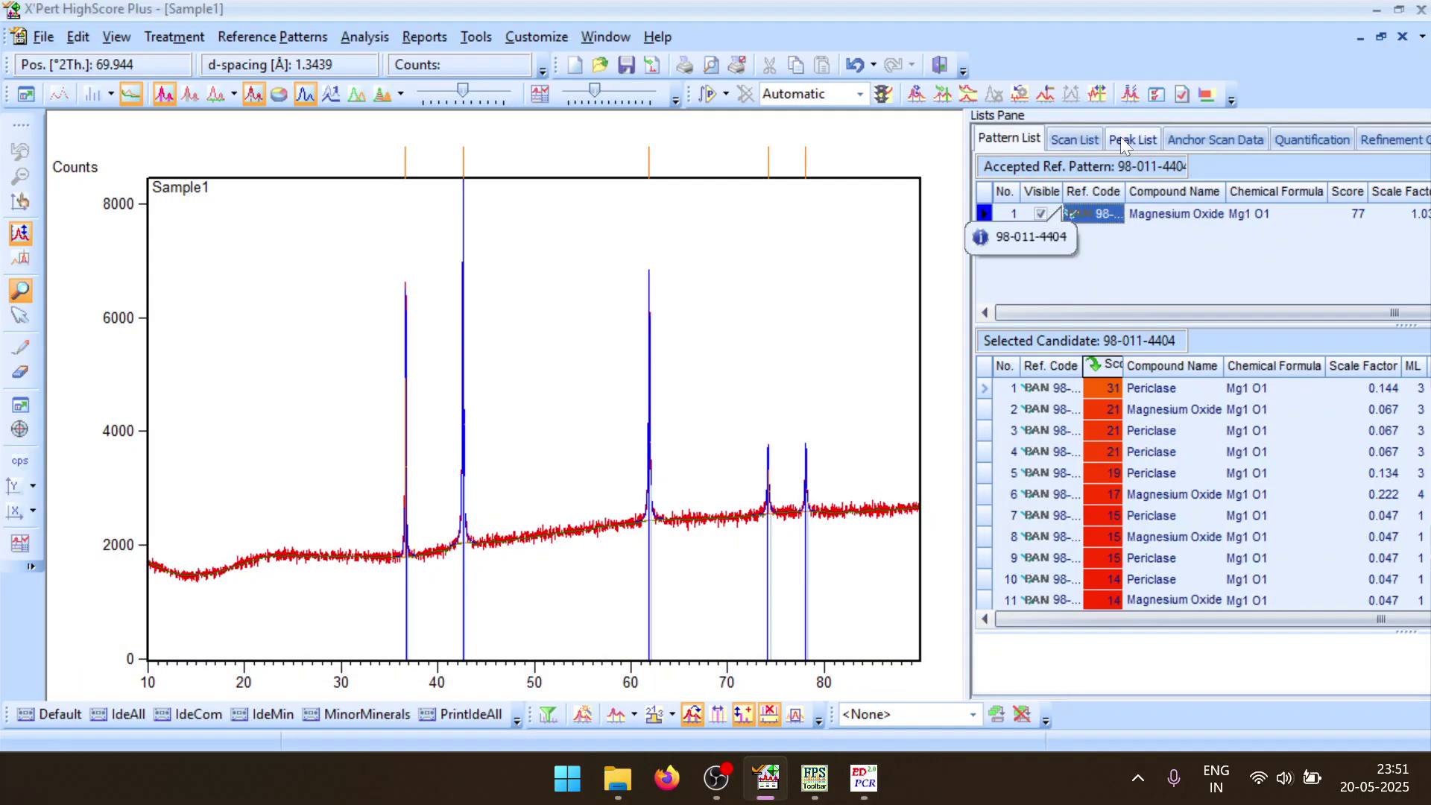
left_click(1053, 137)
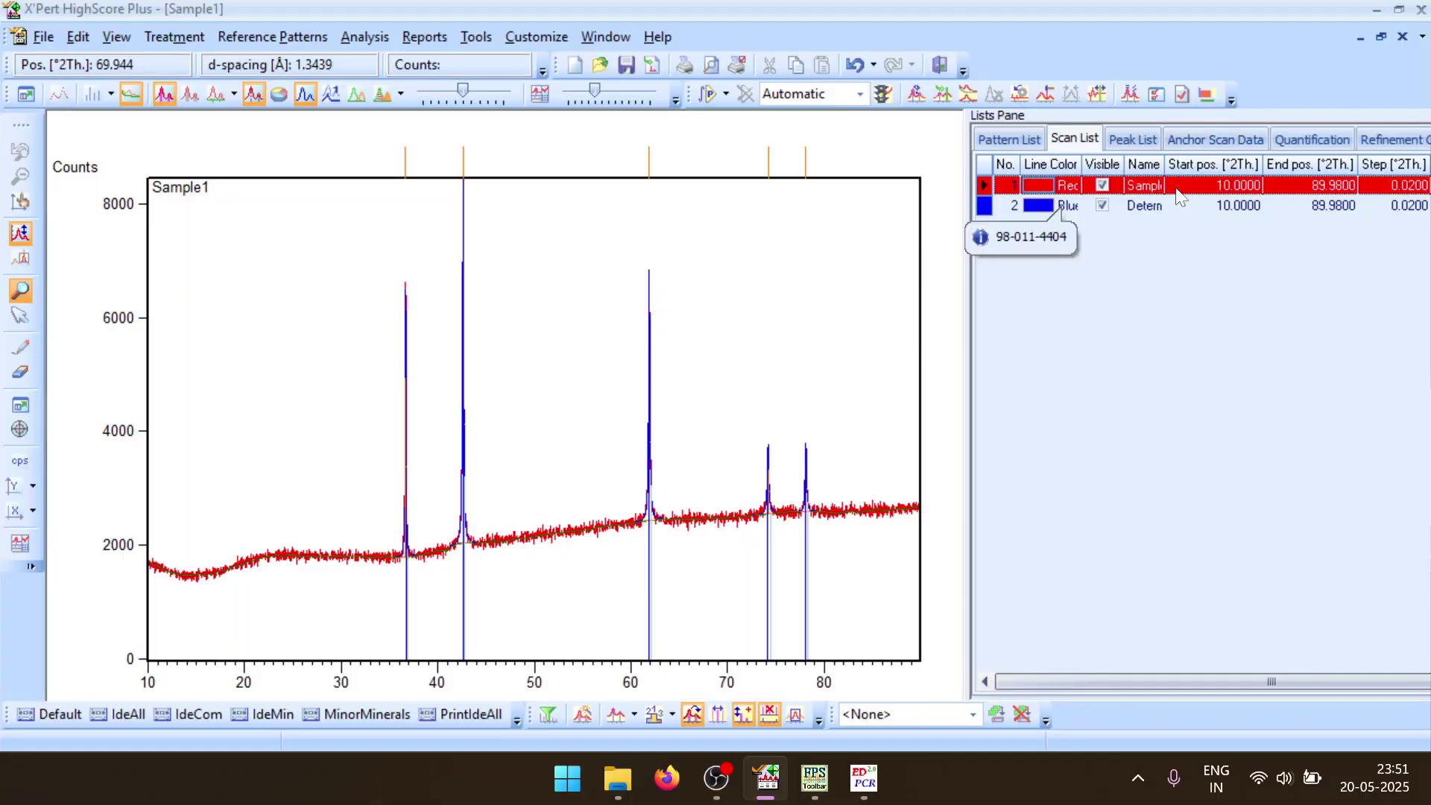
left_click(1389, 138)
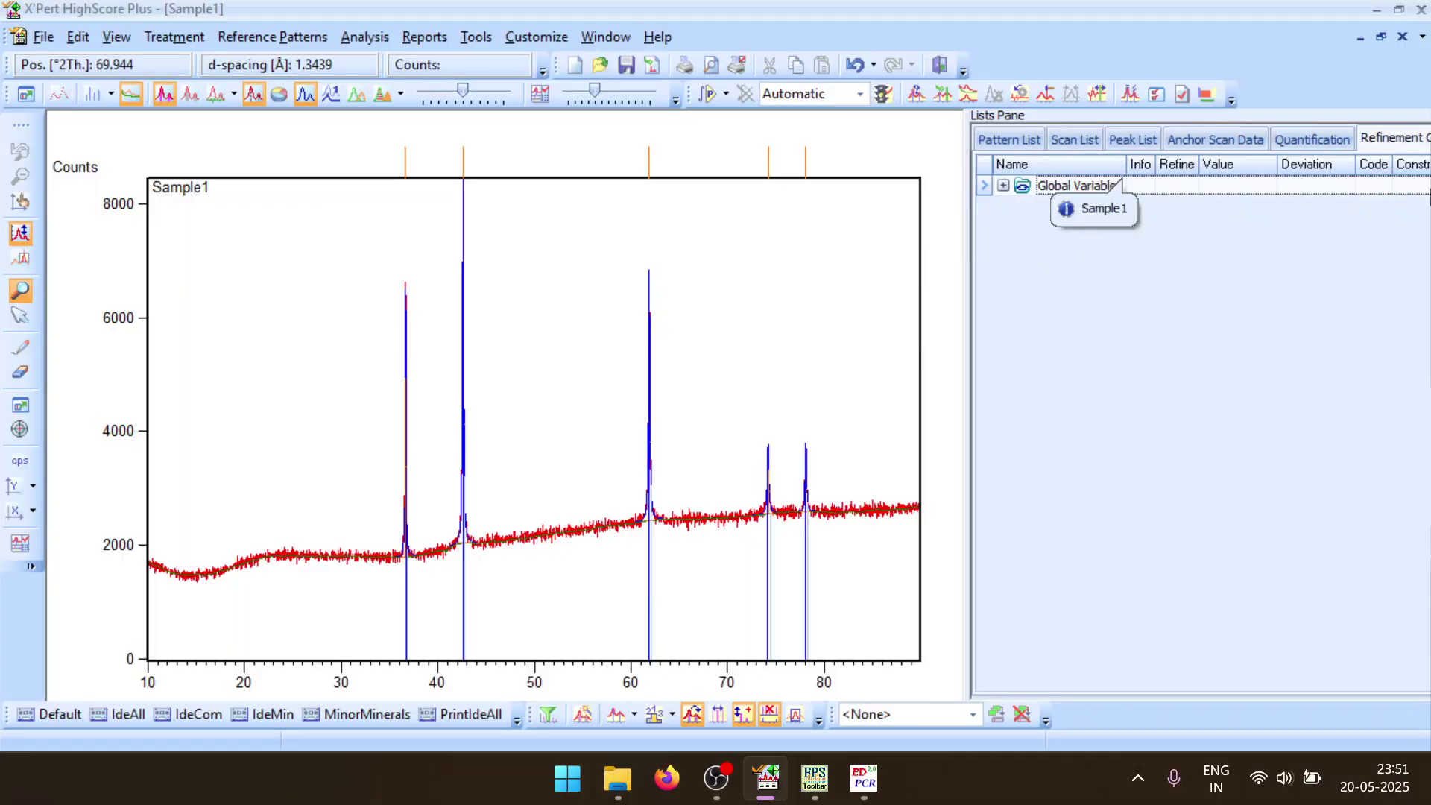
left_click(1035, 145)
Open background.xy from the Rietveld folder to examine its position and background values, and close it
left_click(618, 779)
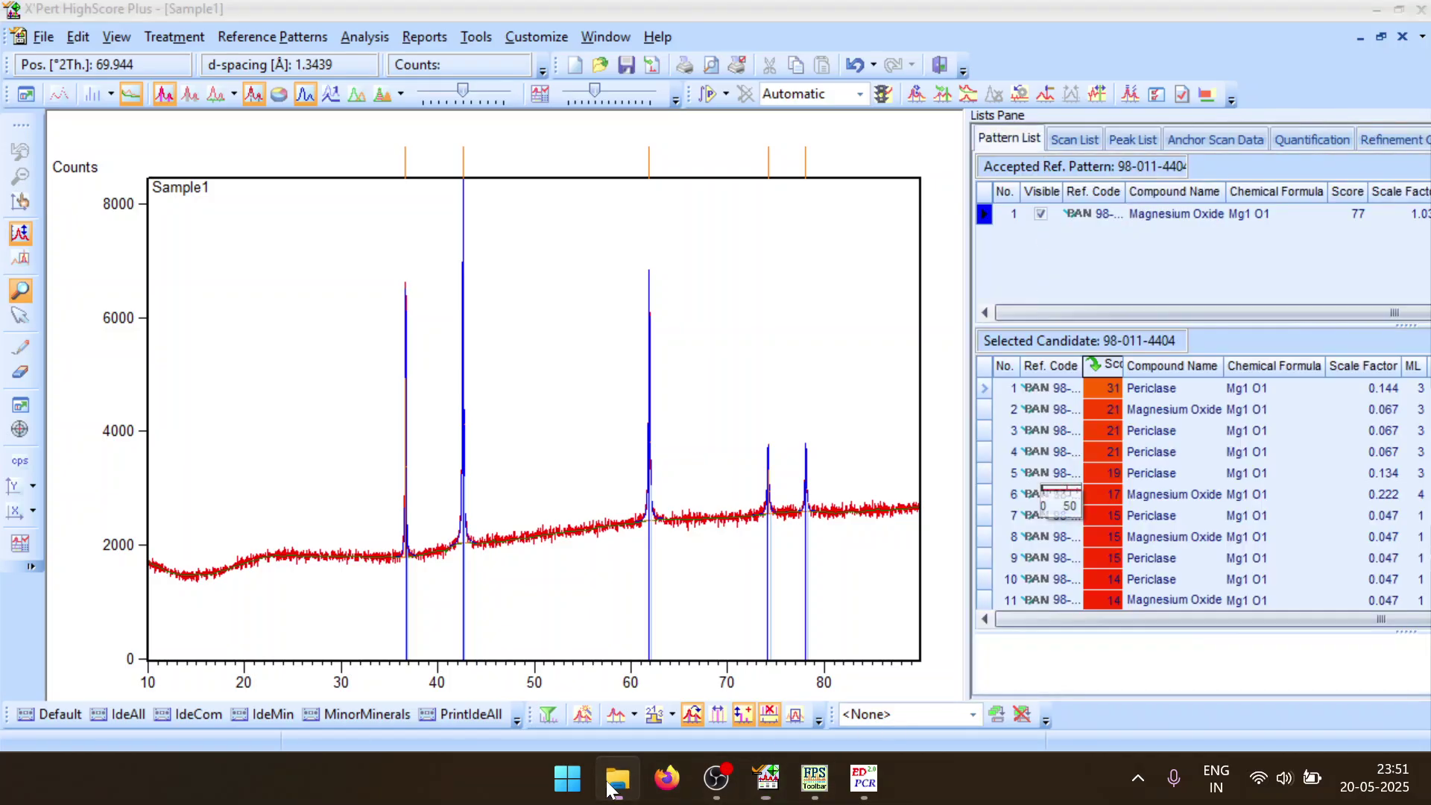
left_click(968, 346)
double_click(967, 346)
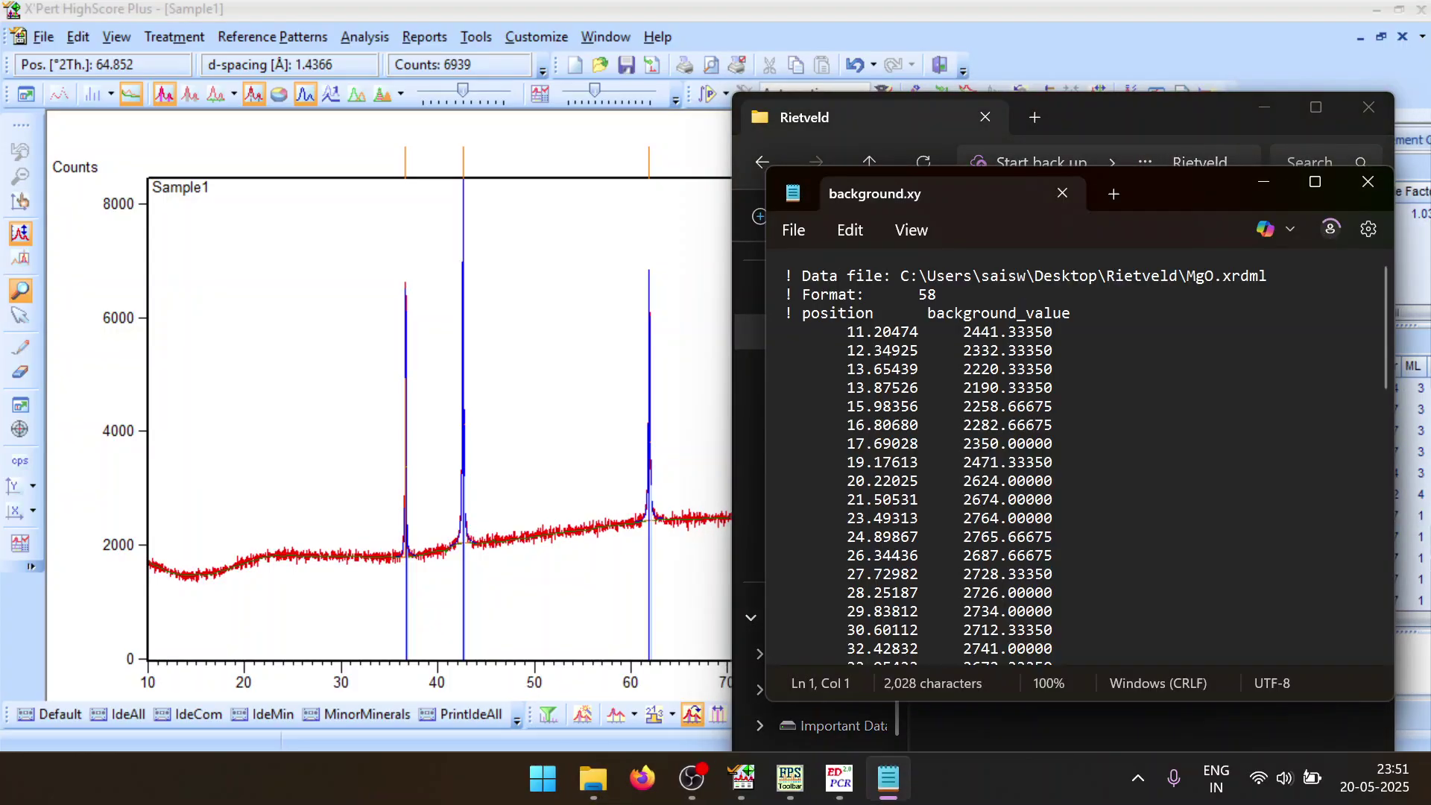
left_click(1368, 182)
left_click(1283, 563)
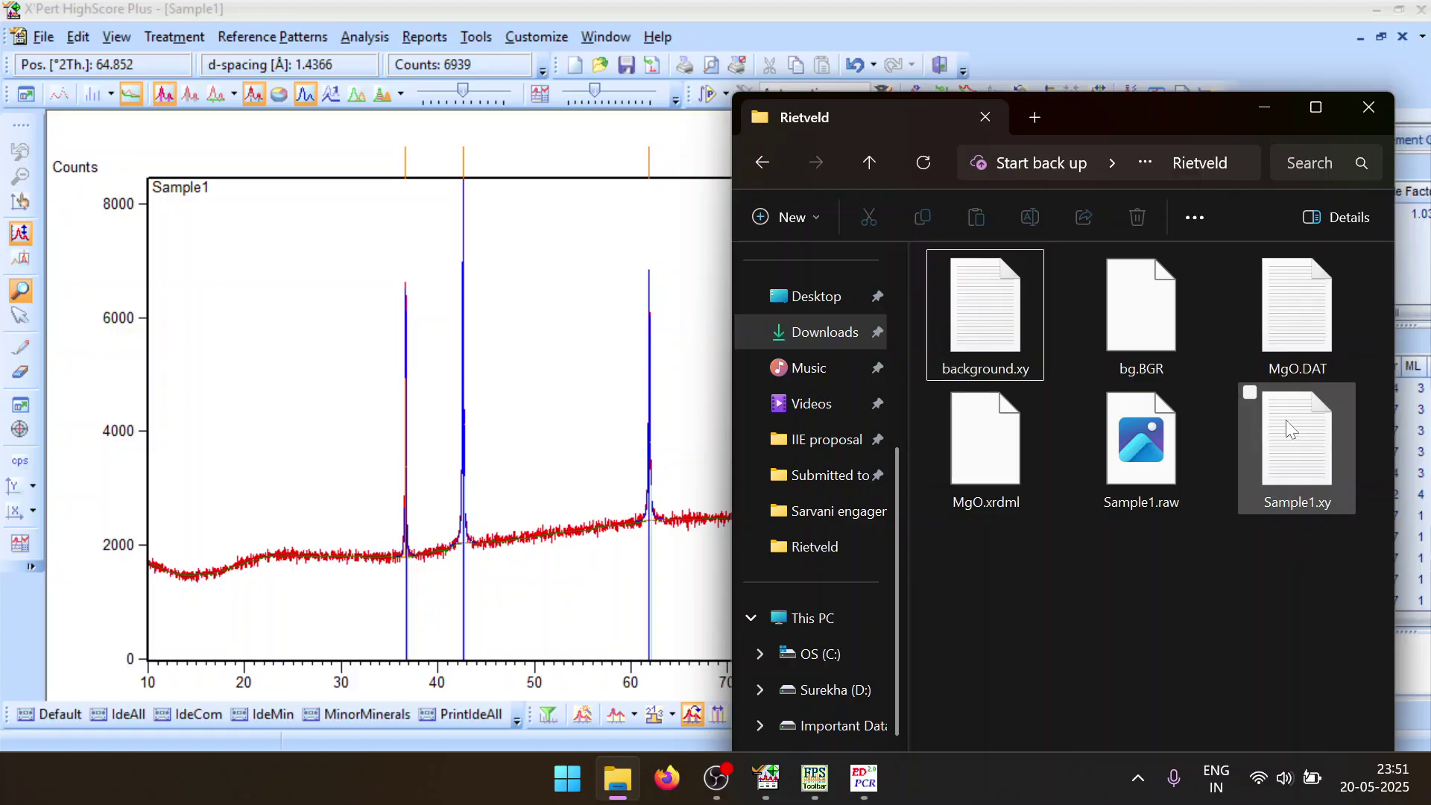
Open Sample1.xy from the Rietveld folder to check the scan's start angle, step size and end angle, and close it
double_click(1286, 419)
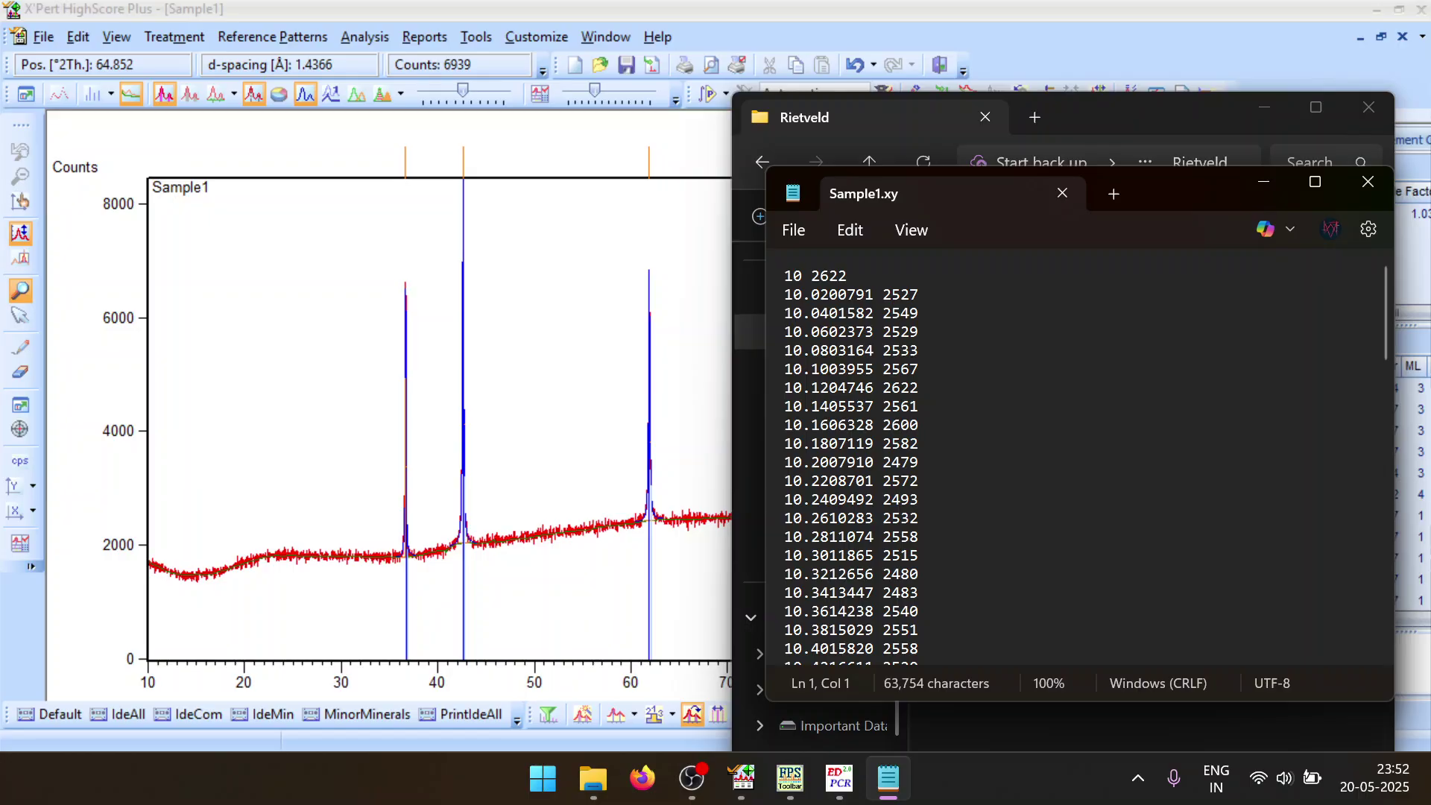
key("shift+Right")
key("shift+Right")
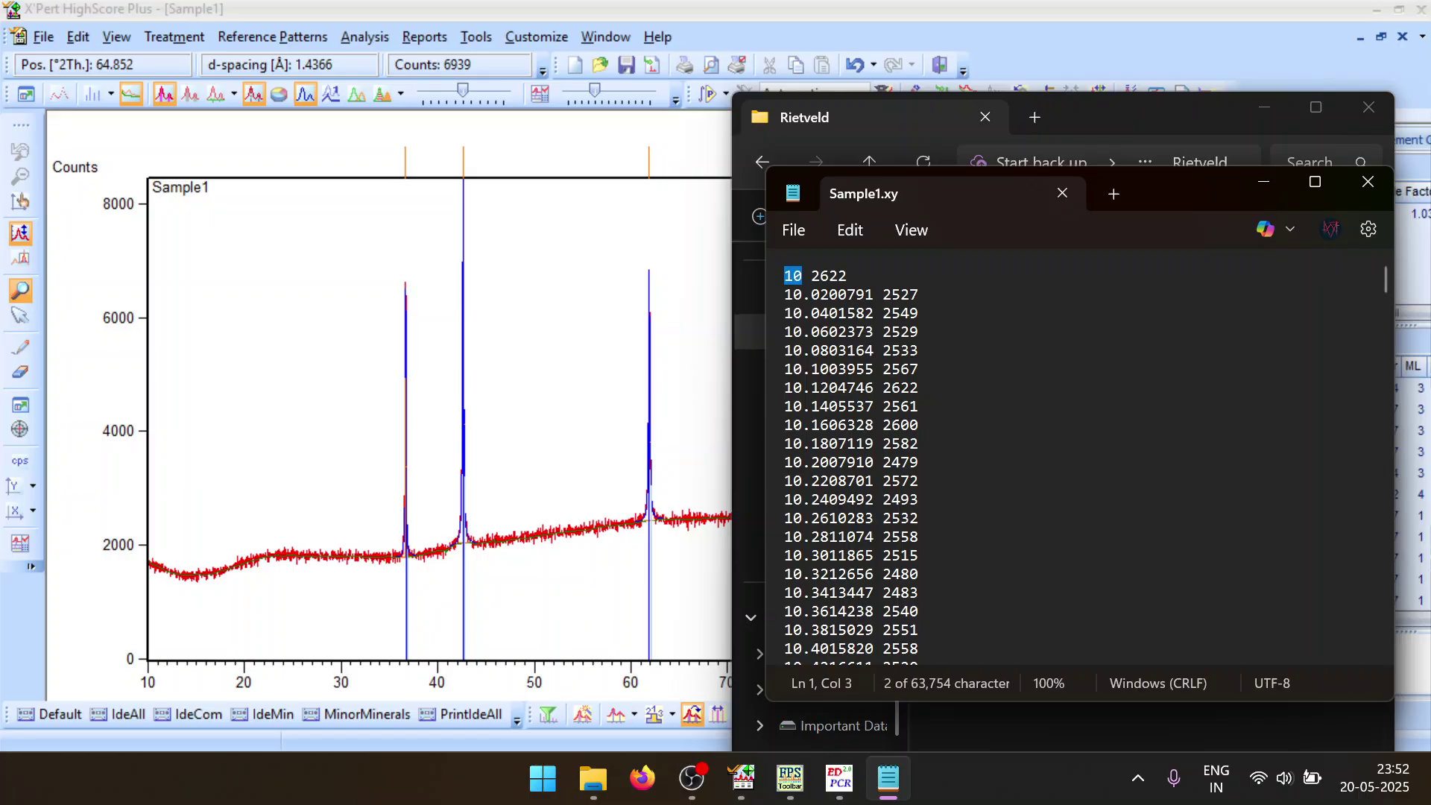
key("Down")
key("Right")
key("Right")
key("shift+Right")
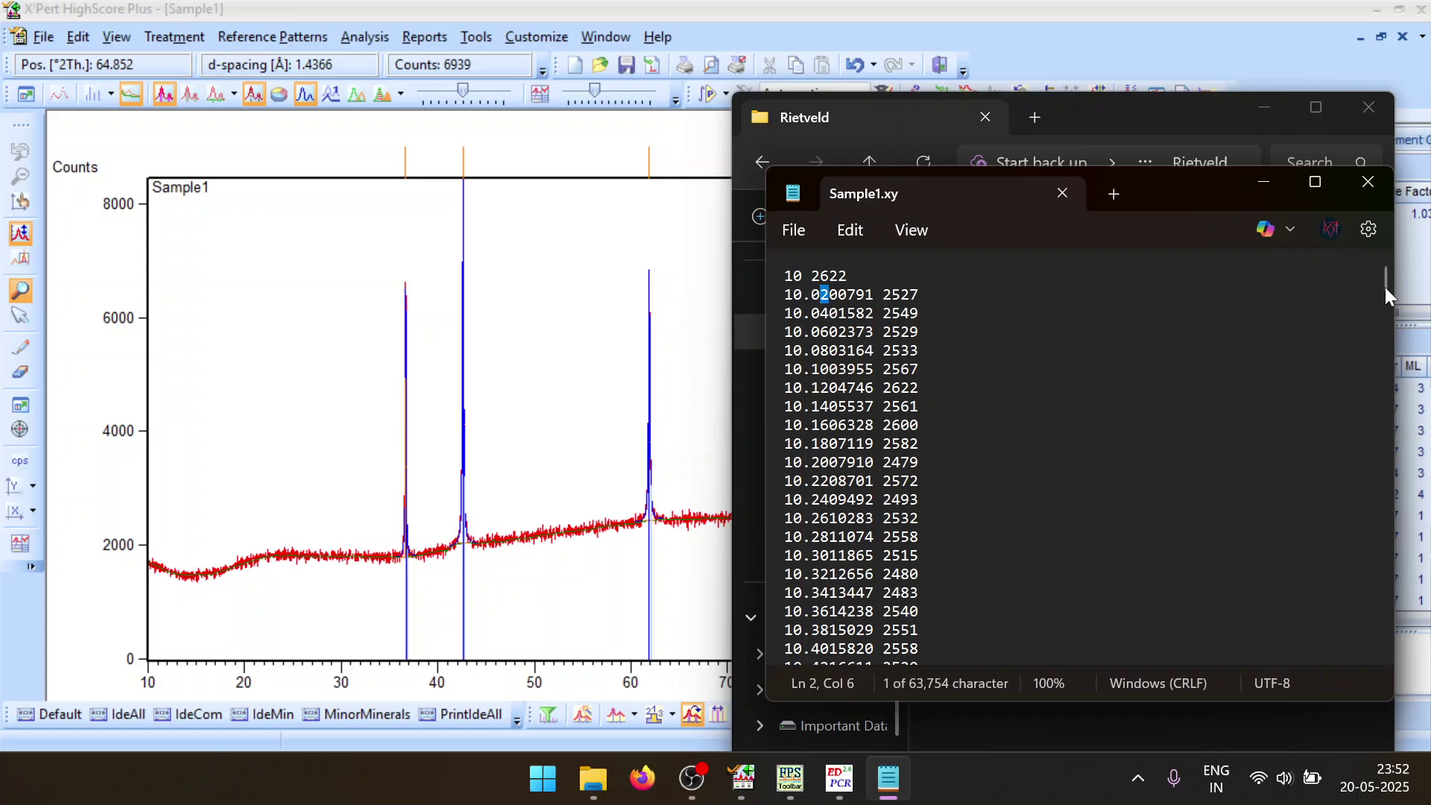
left_click_drag(1385, 288, 1385, 635)
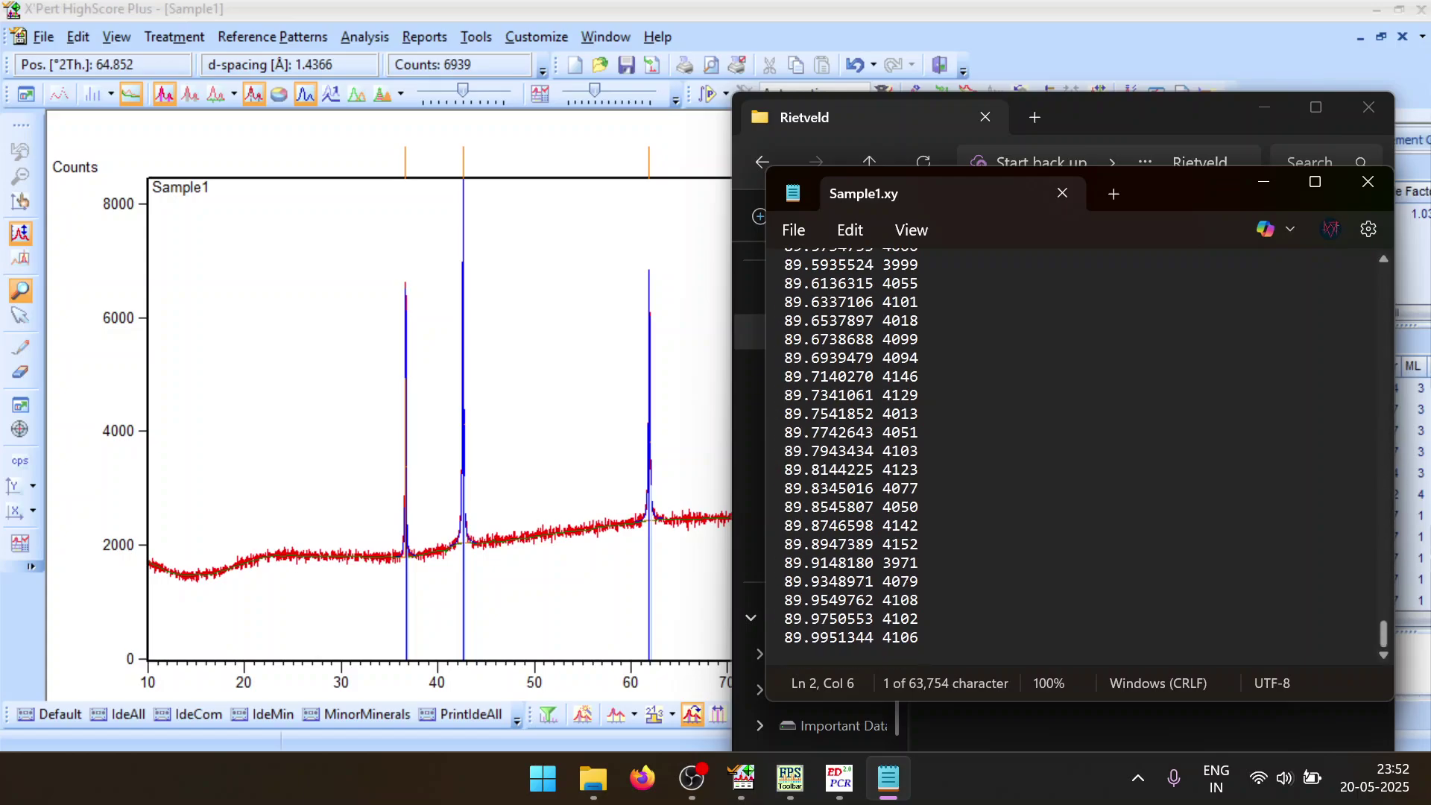
left_click(777, 640)
left_click(848, 641)
left_click_drag(793, 639, 820, 639)
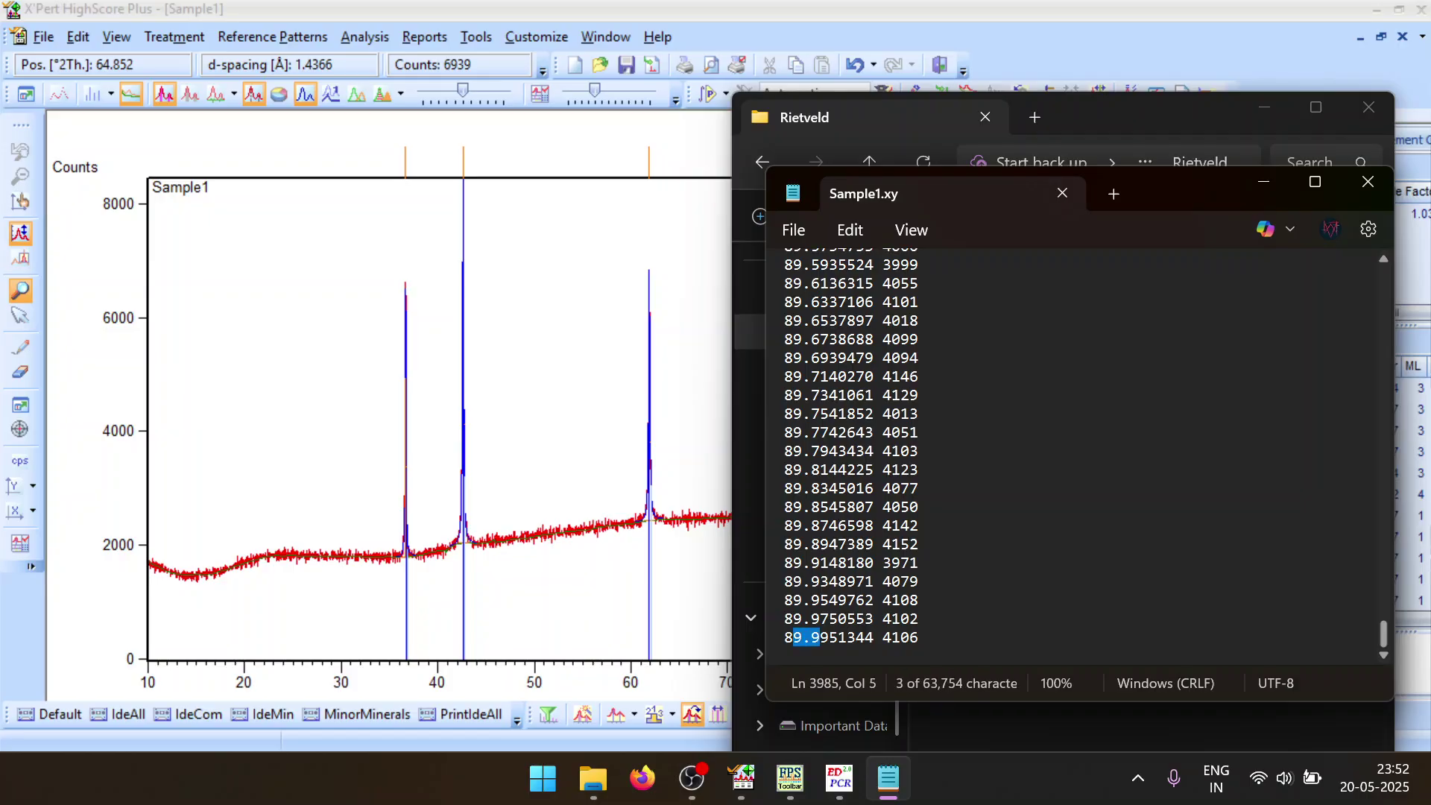
left_click(874, 639)
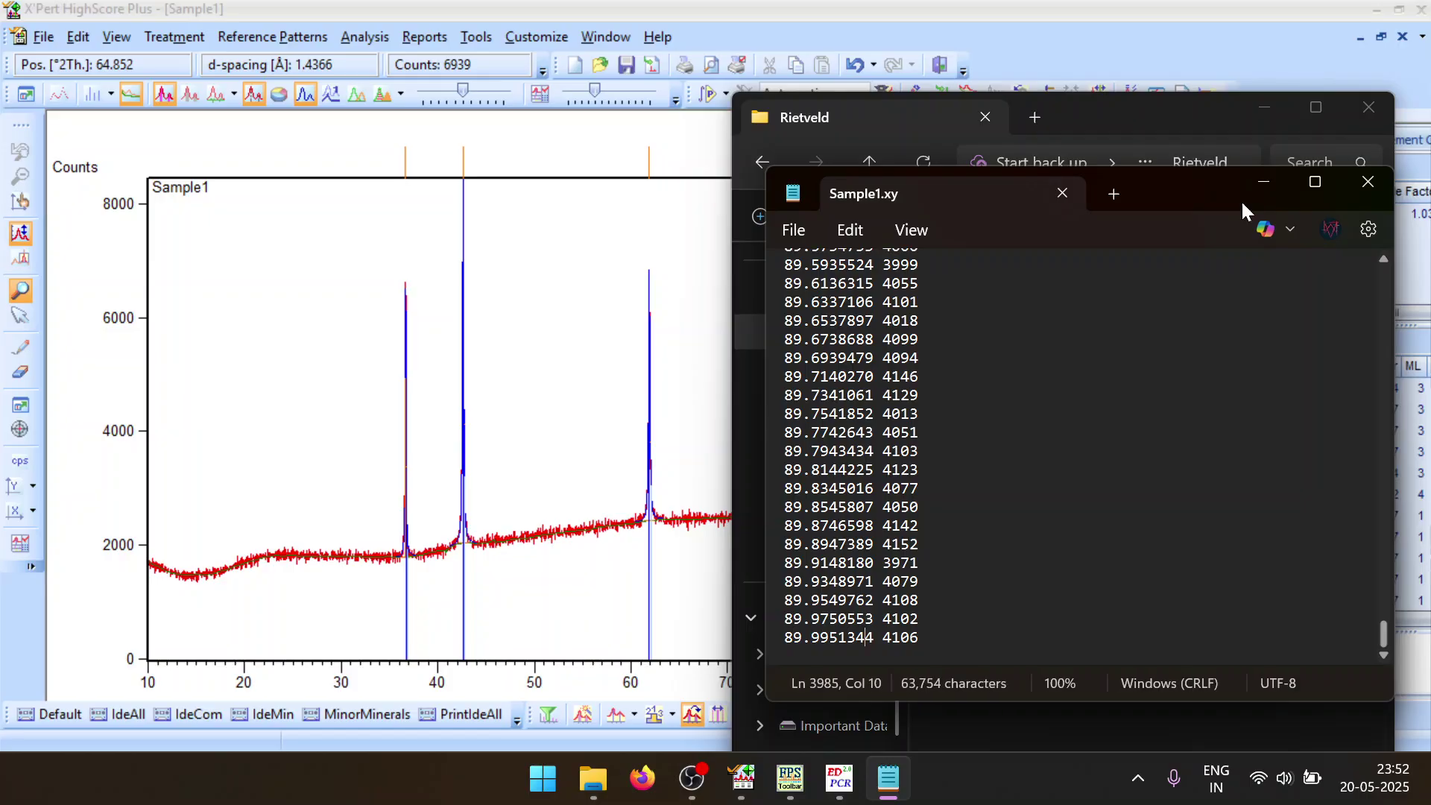
left_click(1368, 182)
Switch back to the PCR editor and set the pattern's Theta_min to 10, Theta_max to 90 and step to 0.02
mouse_move(863, 779)
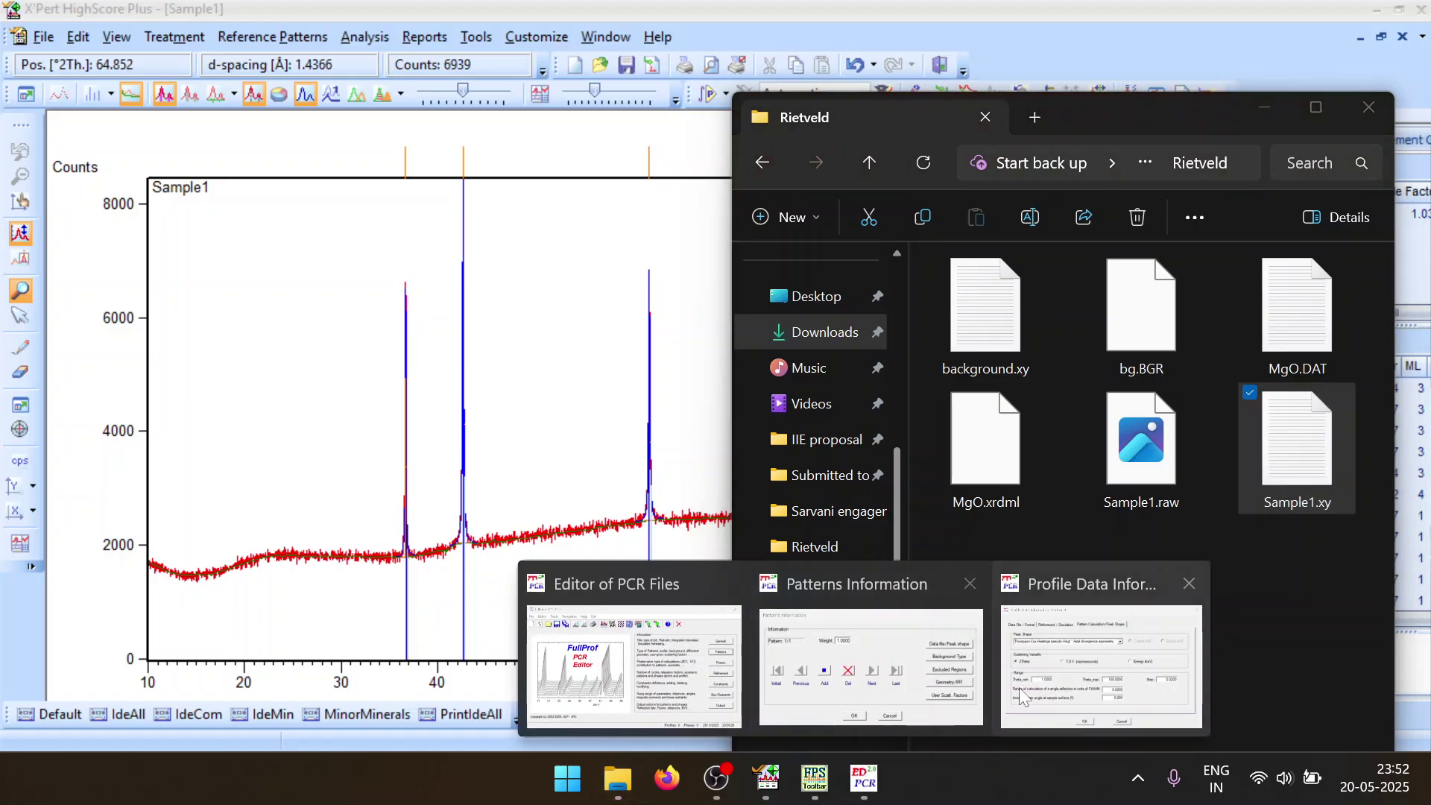
left_click(1081, 664)
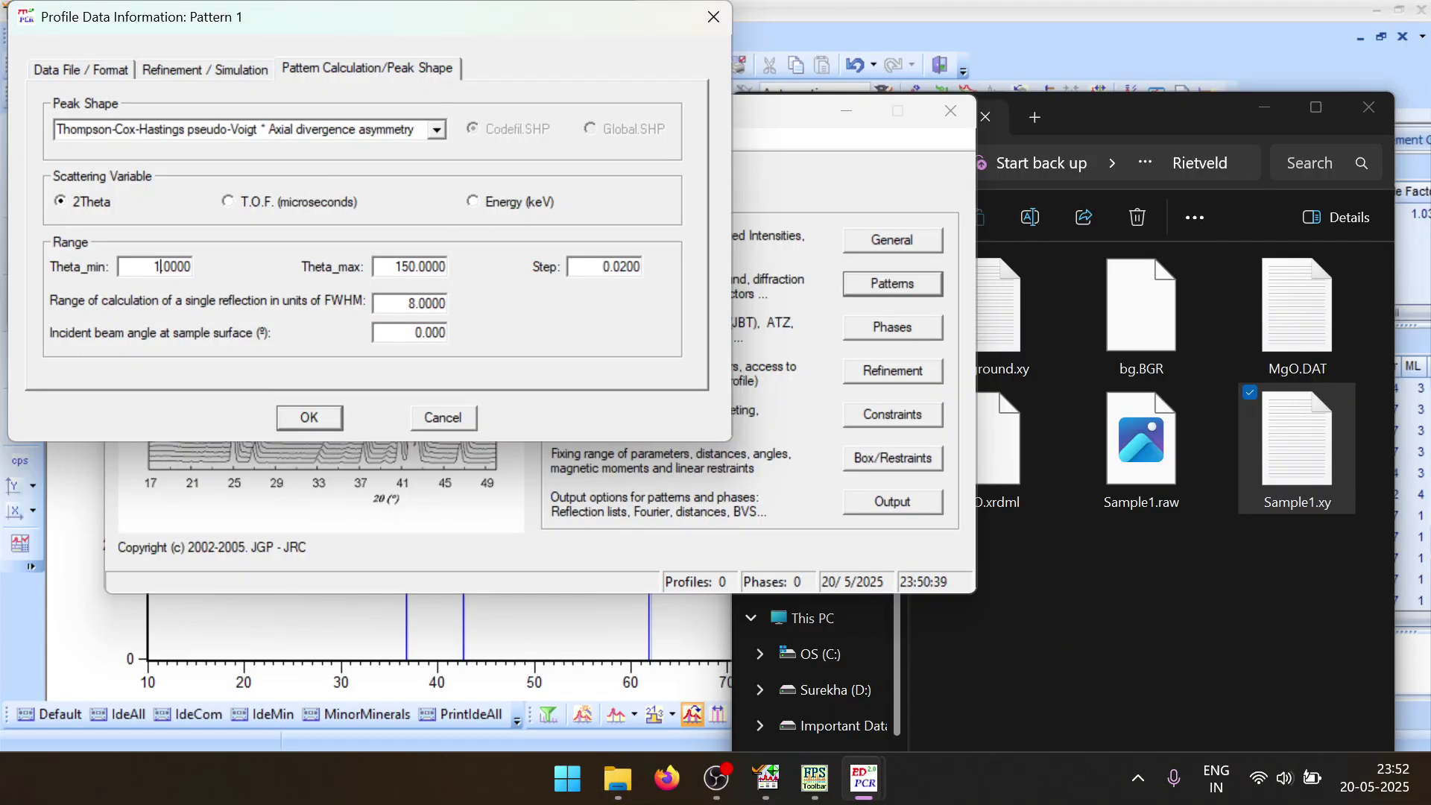
double_click(171, 266)
type("10")
key("Tab")
type("90")
key("Tab")
type("0.02")
left_click(307, 418)
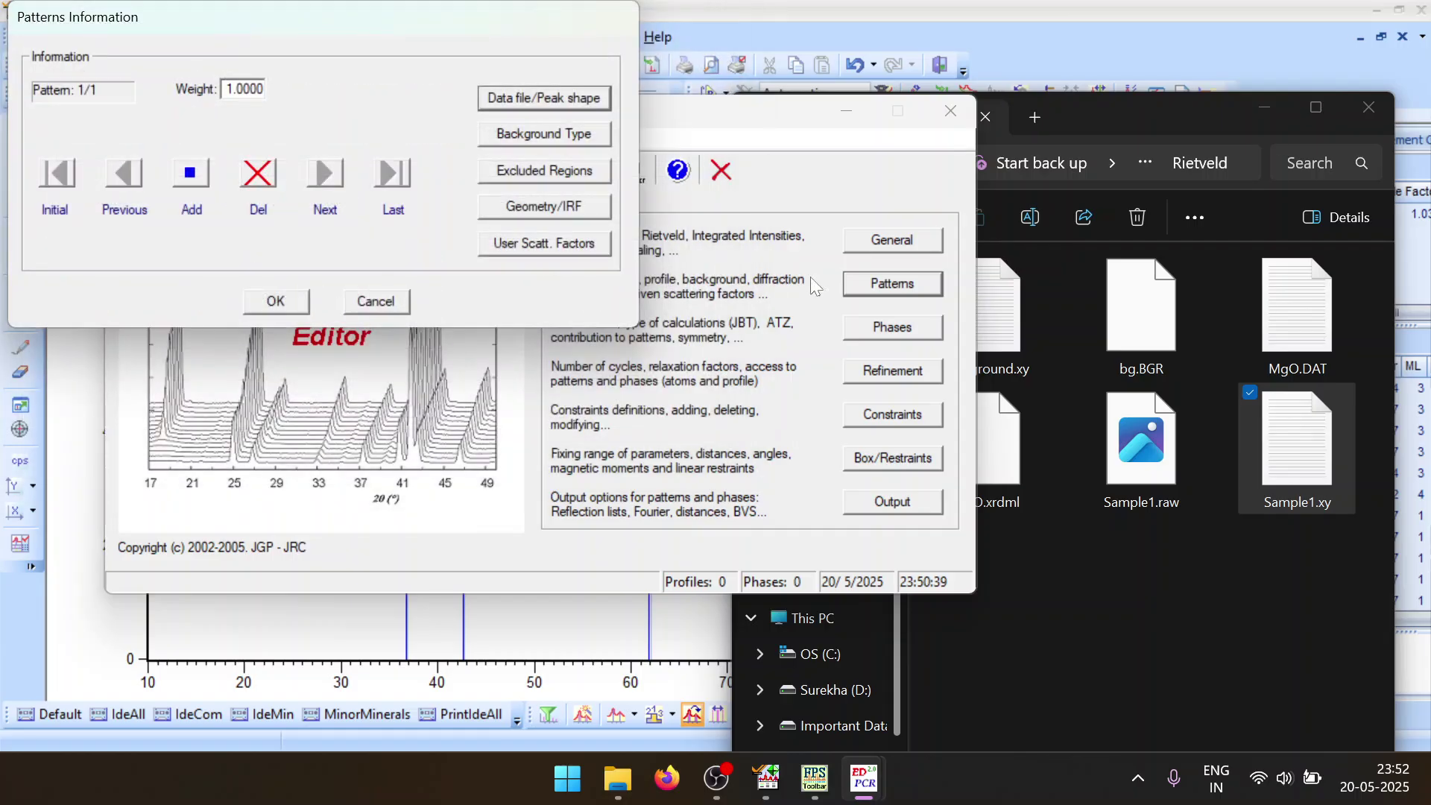
Set the background type to linear interpolation between a set of background points with refinable heights
left_click(571, 139)
left_click(91, 298)
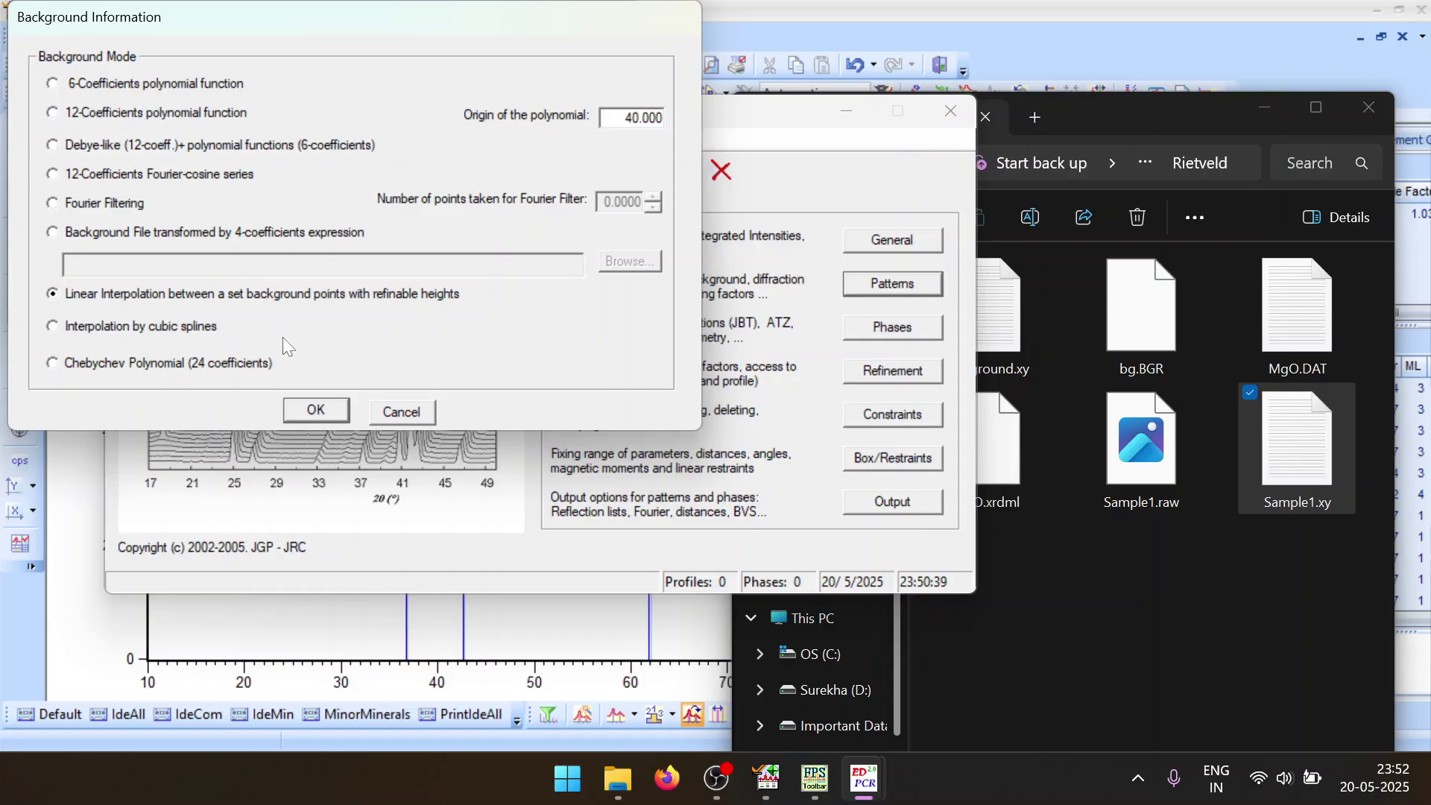
left_click(297, 416)
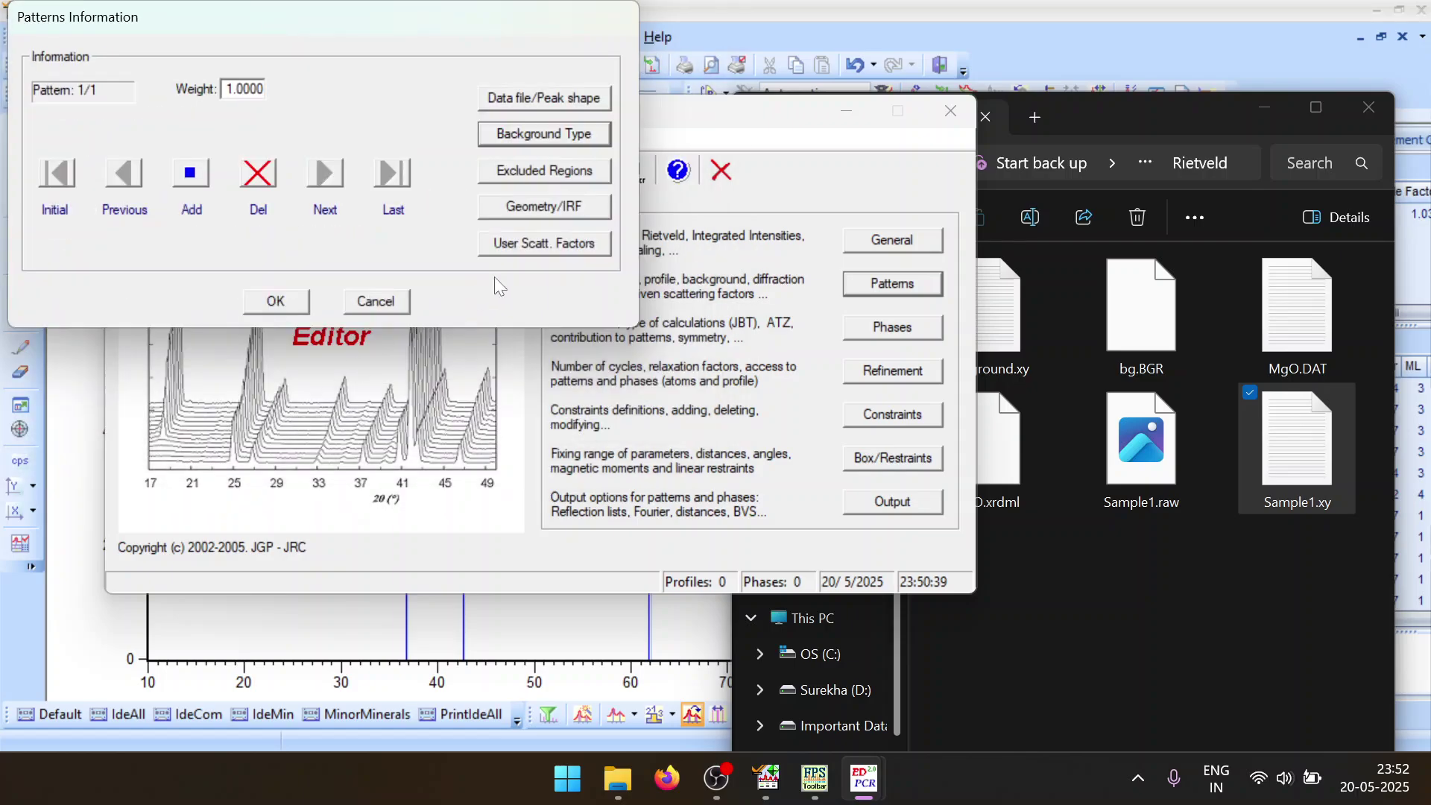
Review the pattern's excluded regions and diffraction geometry corrections without changing them, and accept the patterns information
left_click(508, 172)
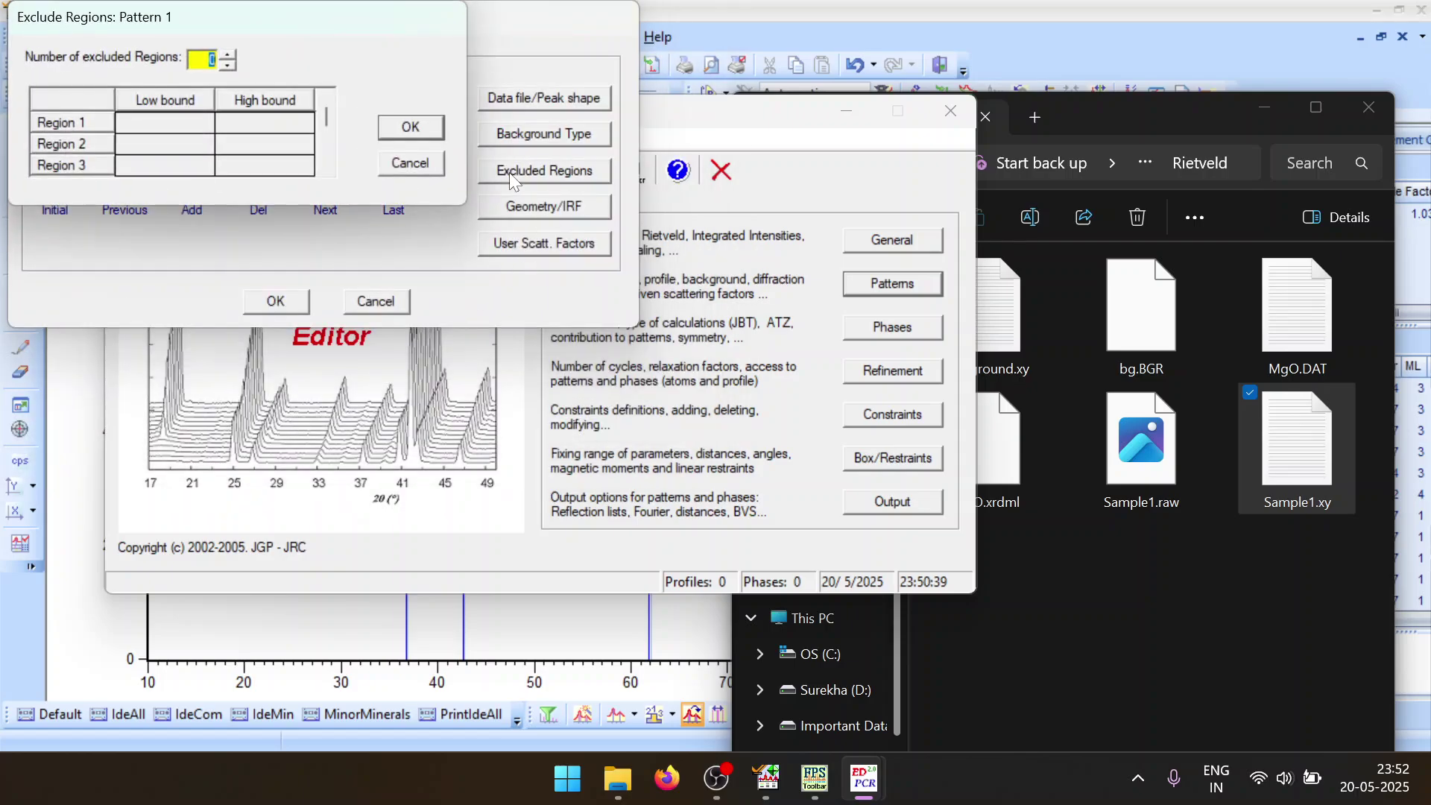
left_click(411, 164)
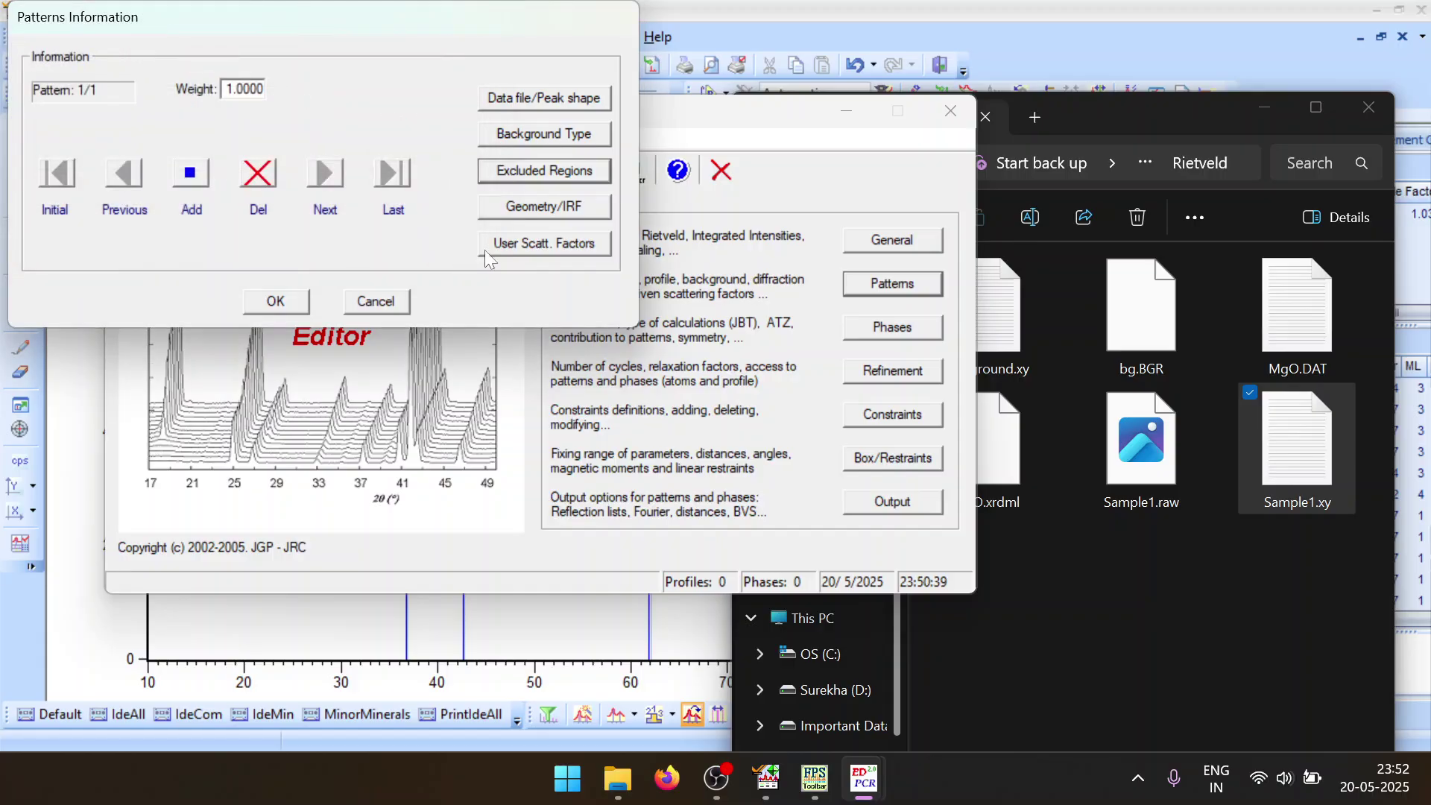
left_click(570, 209)
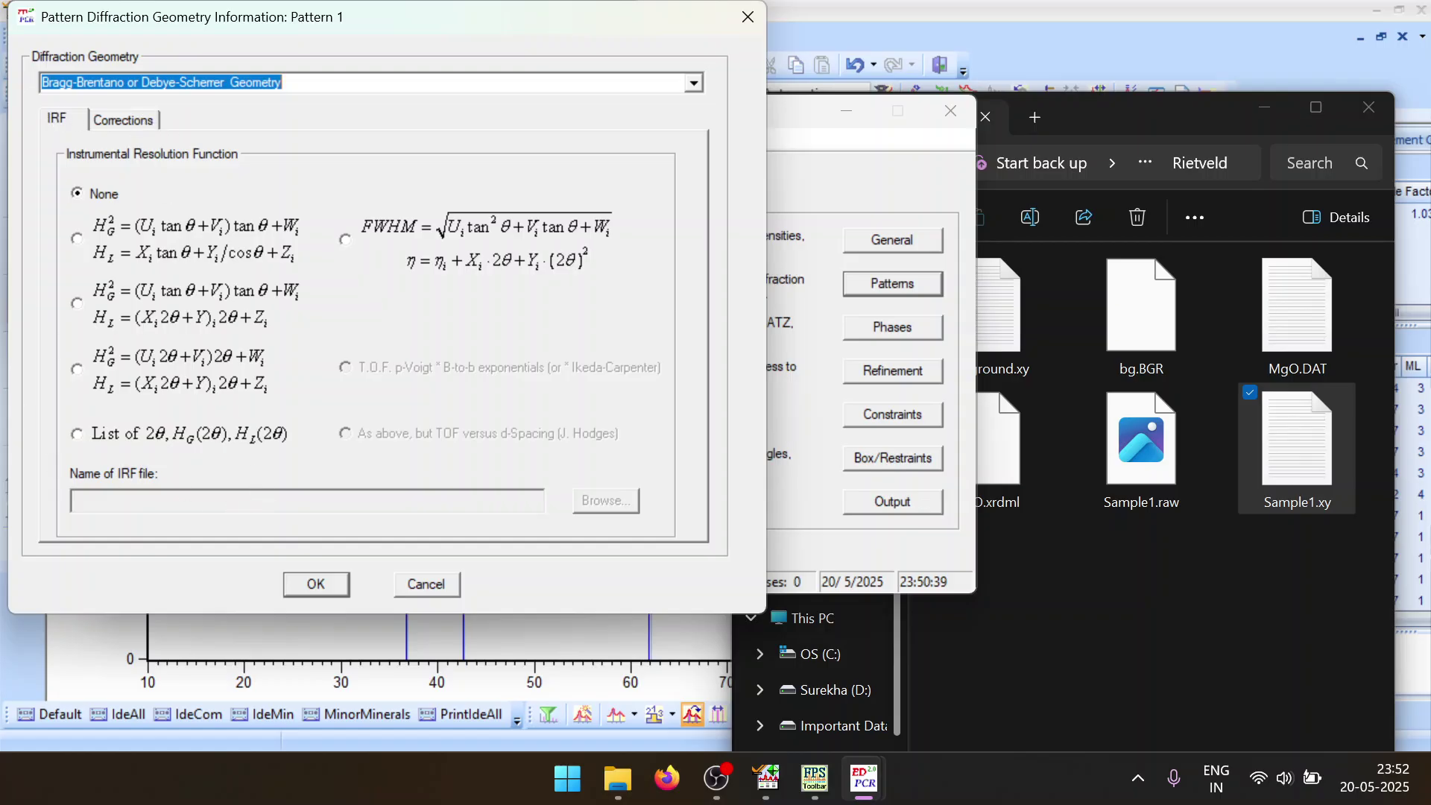
left_click(152, 128)
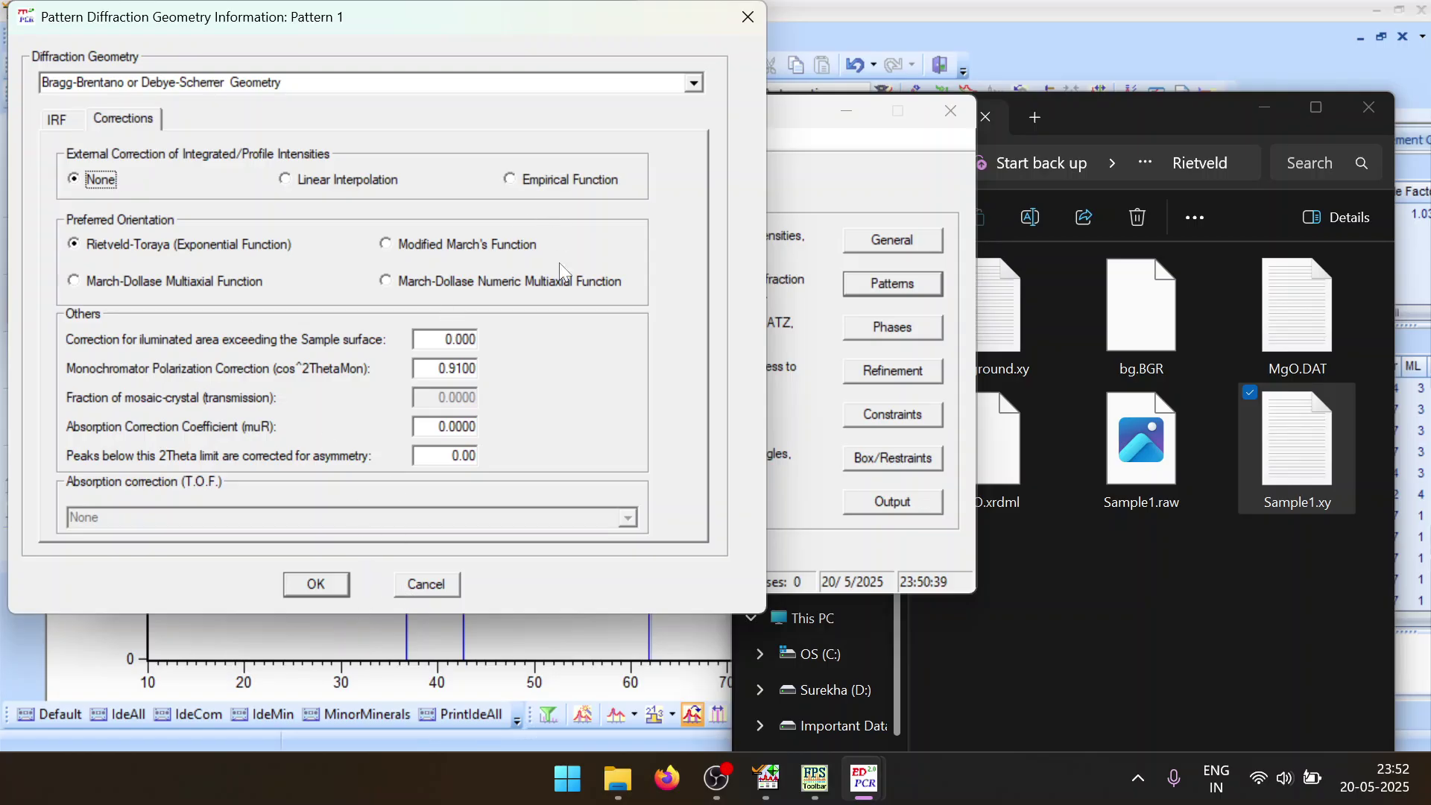
left_click(445, 593)
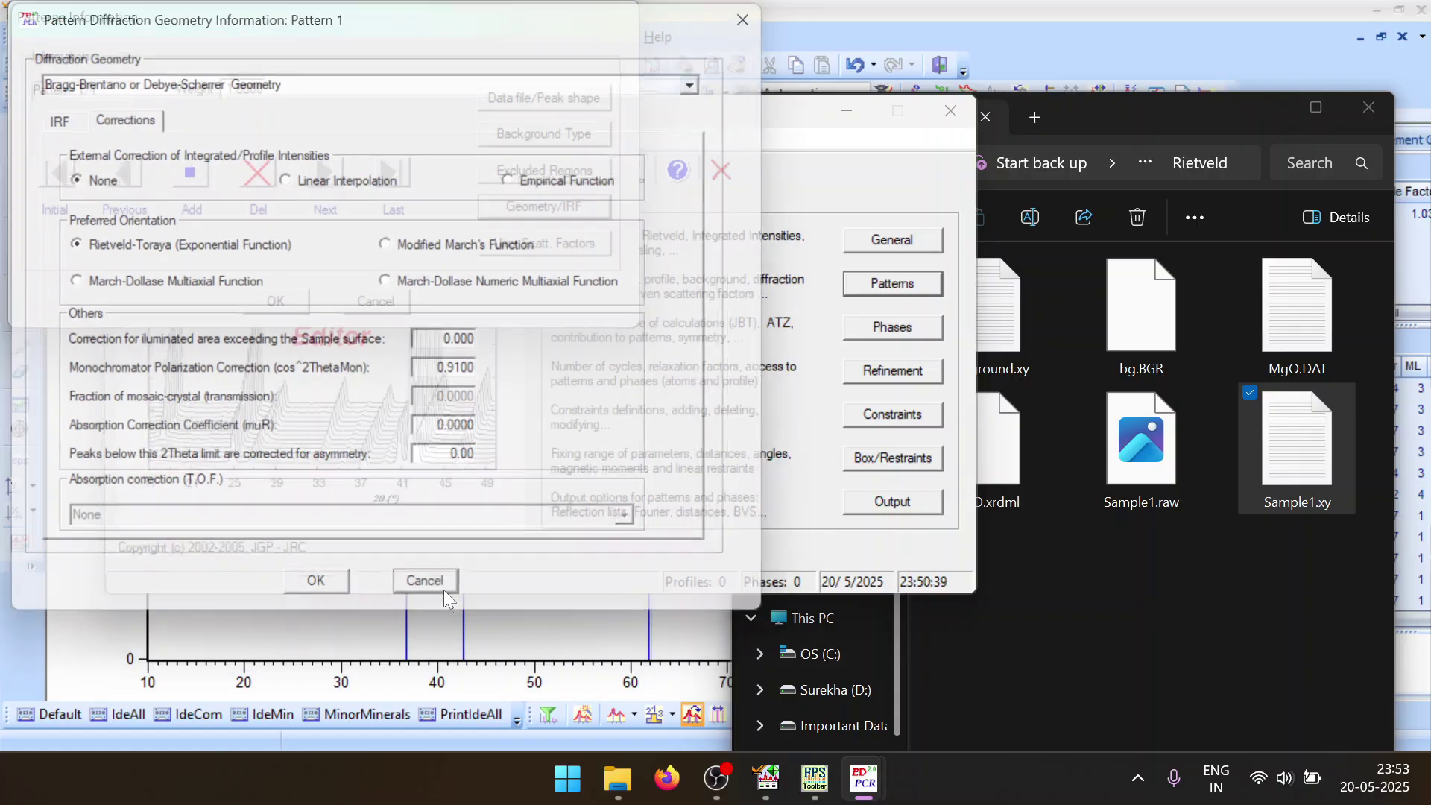
left_click(274, 301)
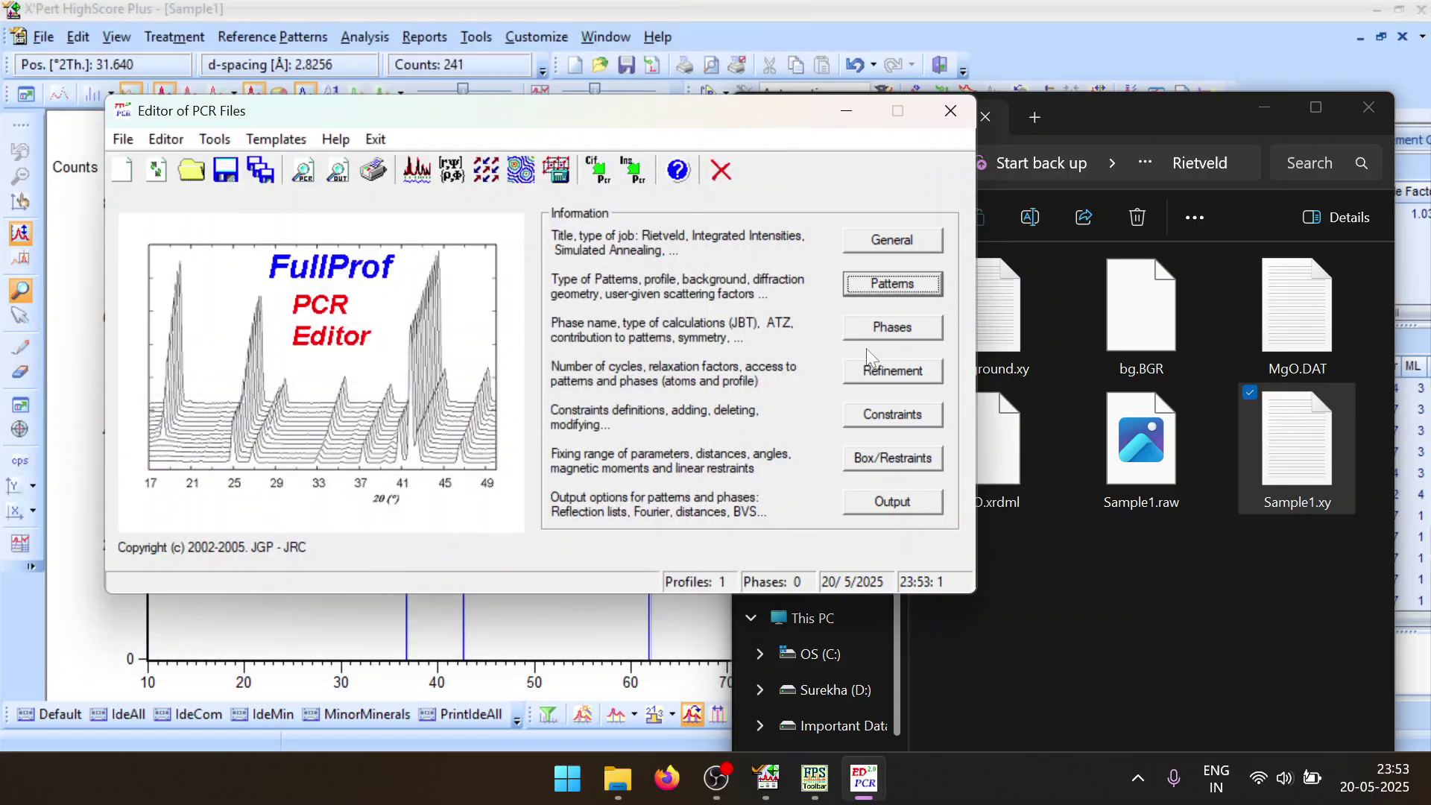
Add a phase to the PCR file's phase information
left_click(878, 330)
left_click(287, 328)
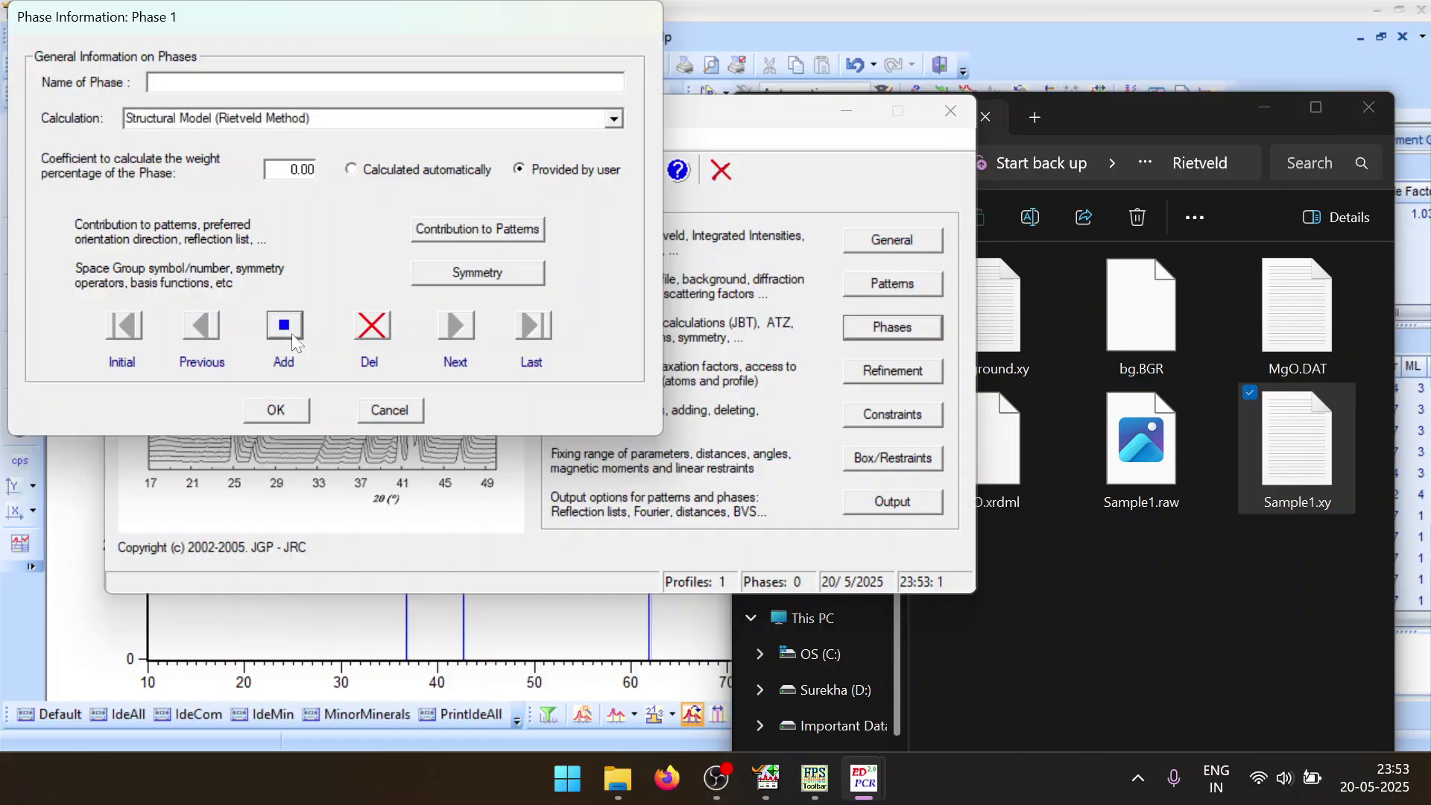
Switch to X'Pert HighScore Plus, open the accepted Magnesium Oxide reference pattern's details and move them clear of the PCR editor
left_click(1276, 111)
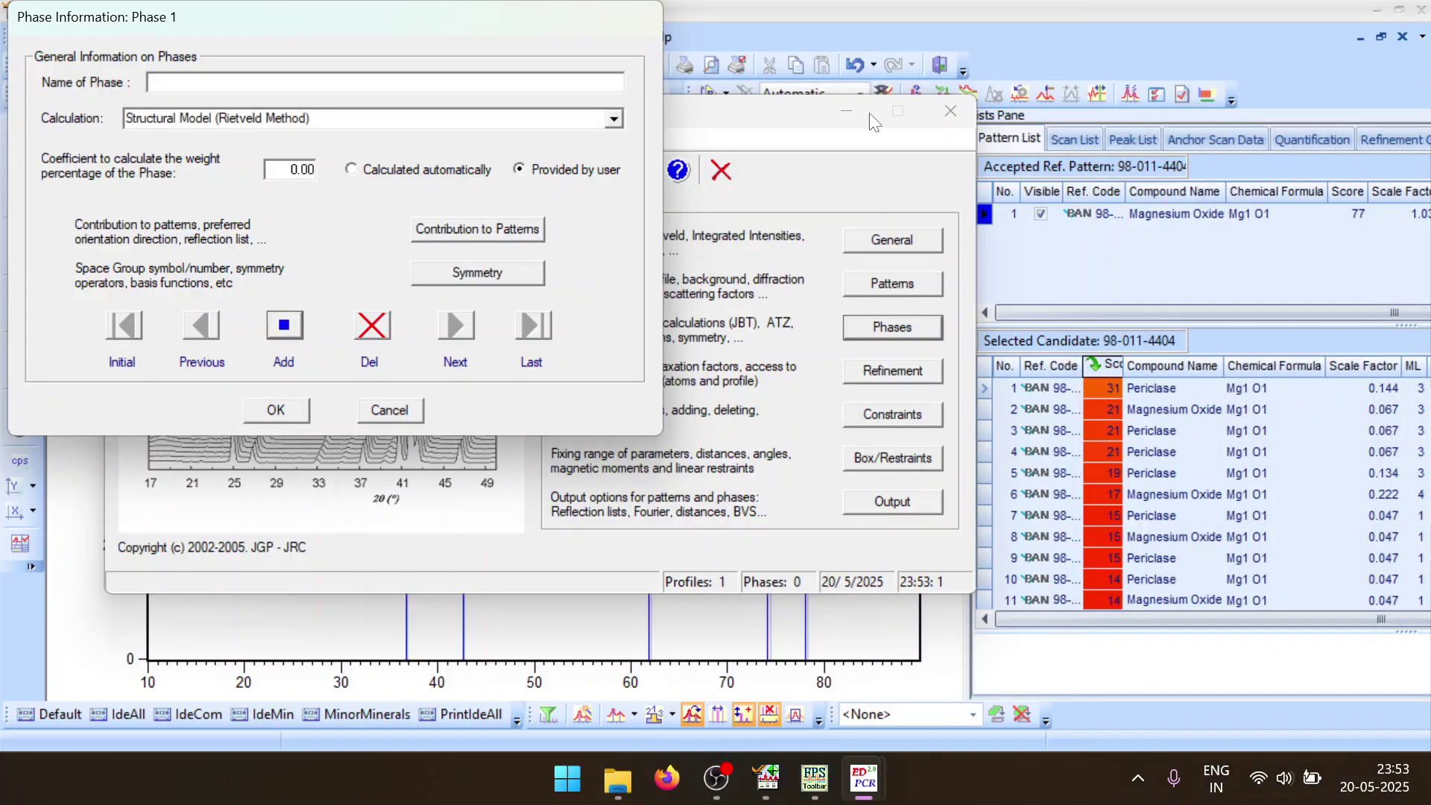
left_click(743, 117)
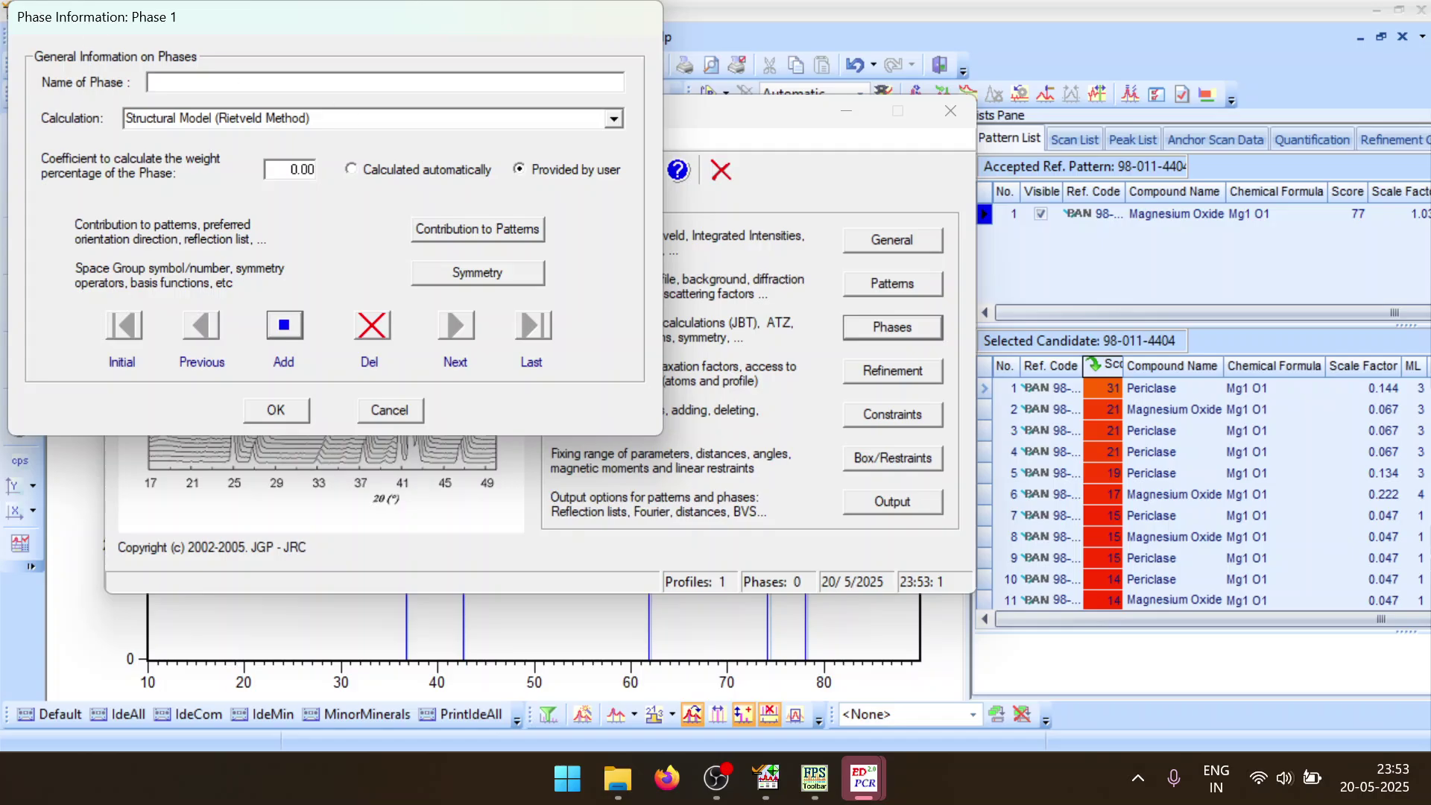
left_click(1163, 215)
double_click(1163, 214)
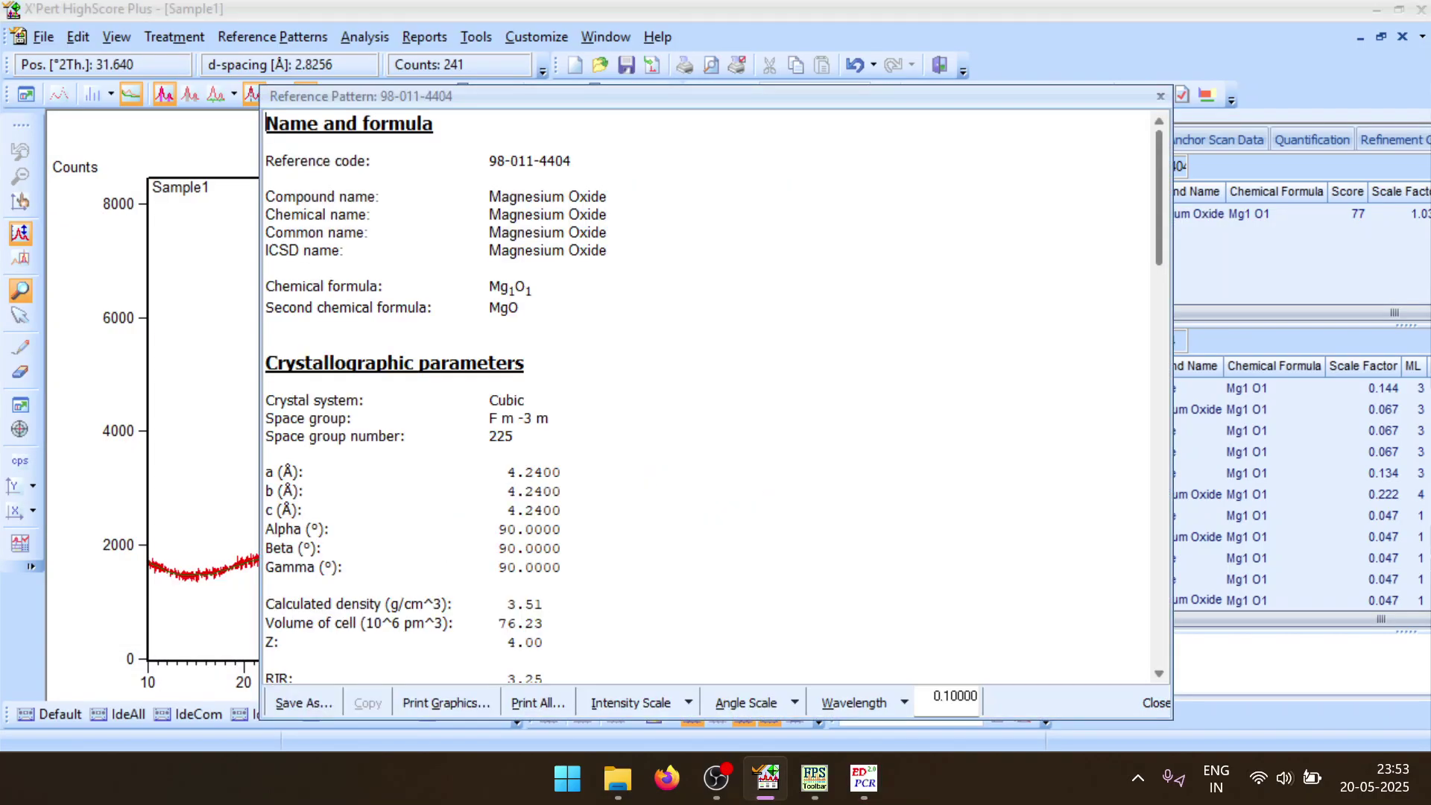
left_click_drag(1286, 149, 1385, 108)
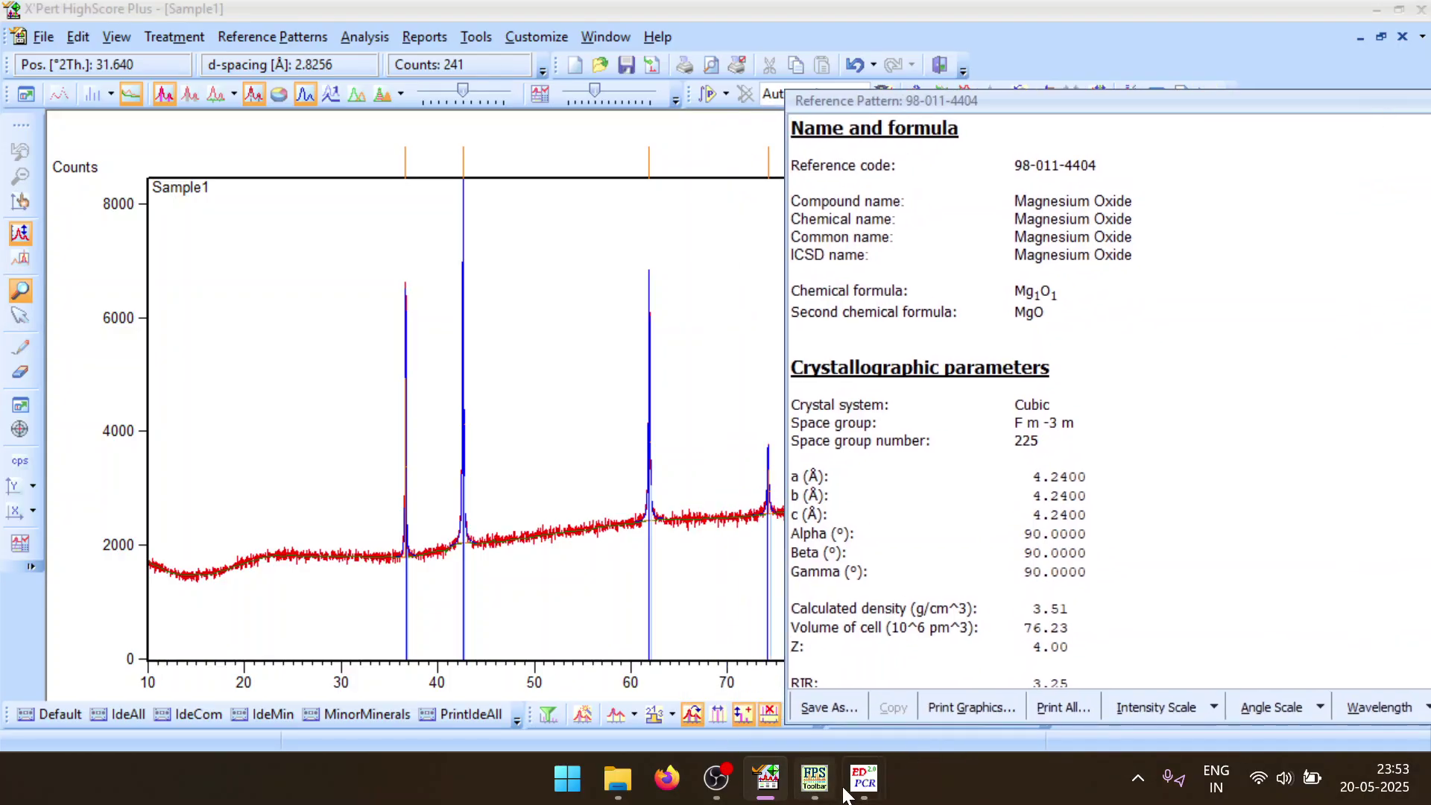
Switch back to the PCR editor, name the phase Cubic and have its weight percentage coefficient calculated automatically
mouse_move(865, 779)
left_click(977, 682)
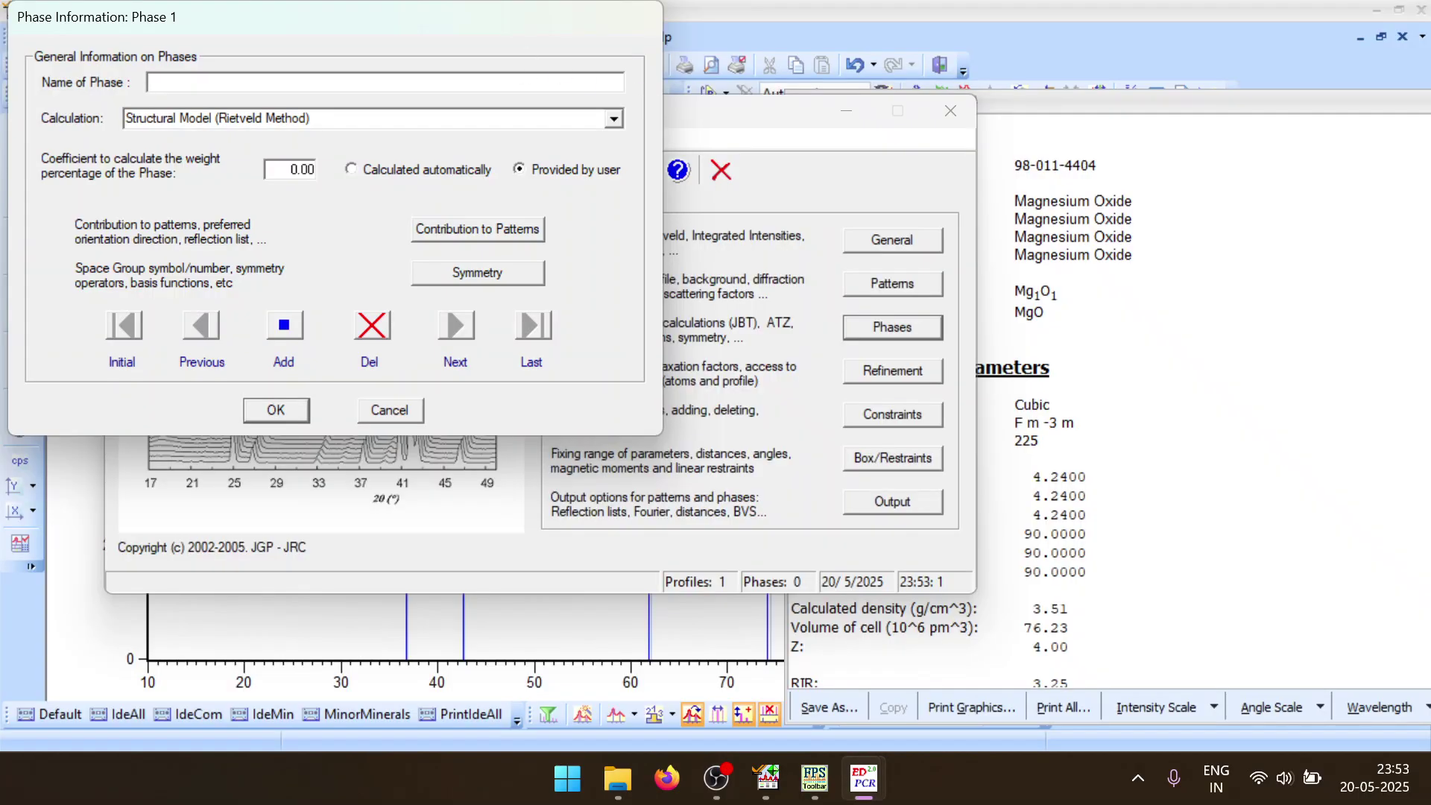
type("Cubic")
left_click(355, 176)
Make the phase contribute to the X-Ray Pattern 1 with the Thompson-Cox-Hastings pseudo-Voigt * Axial divergence asymmetry peak shape
left_click(536, 226)
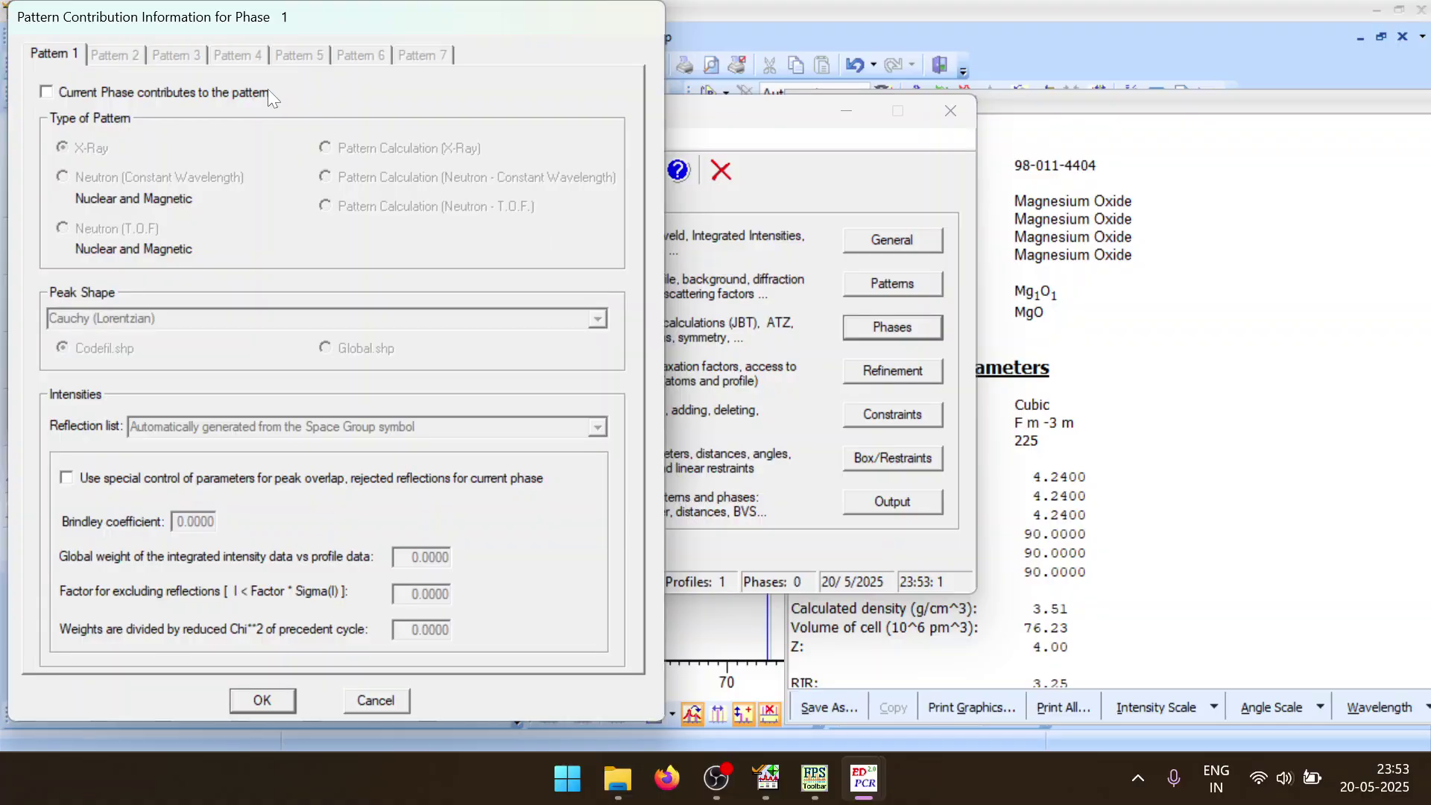
left_click(262, 90)
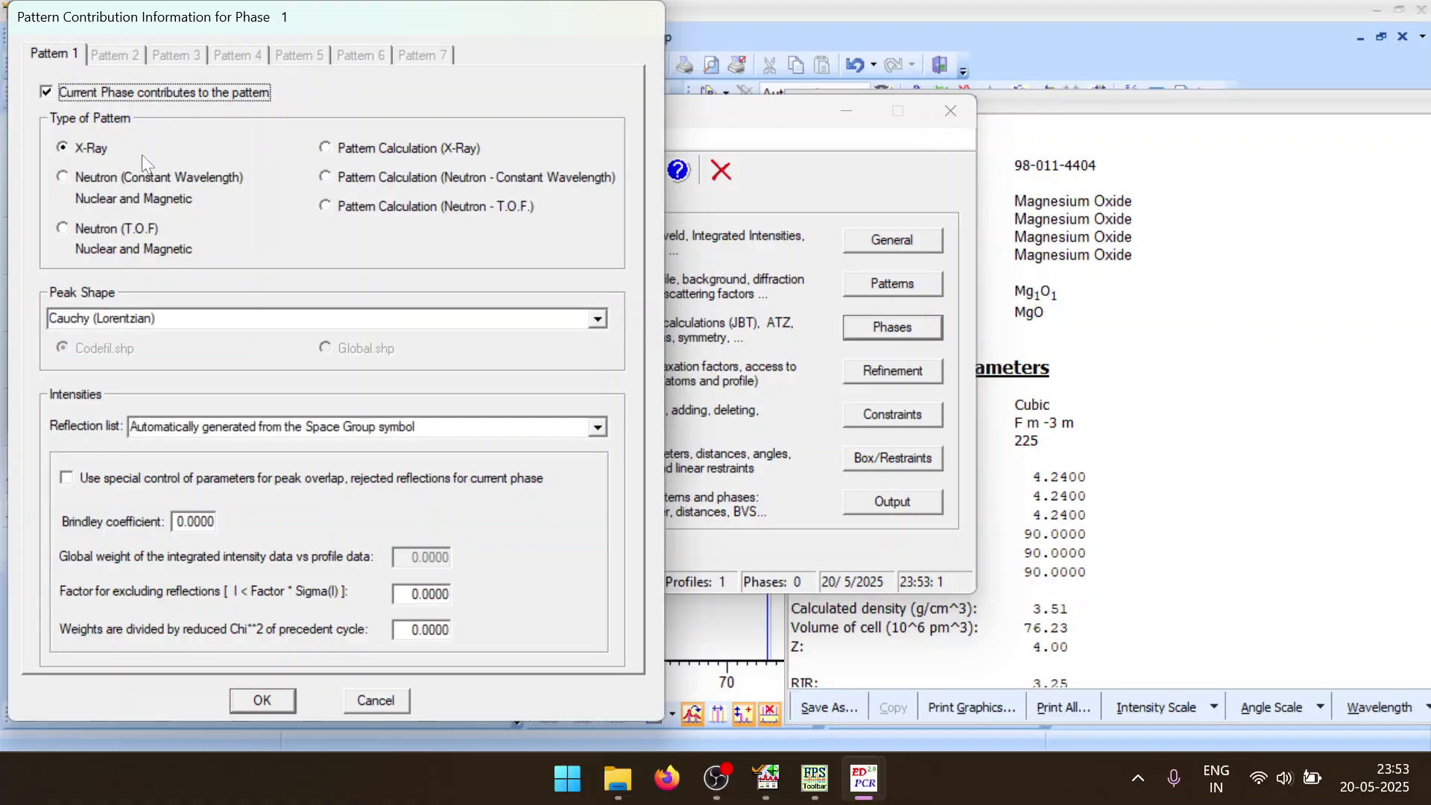
left_click(599, 322)
type("th")
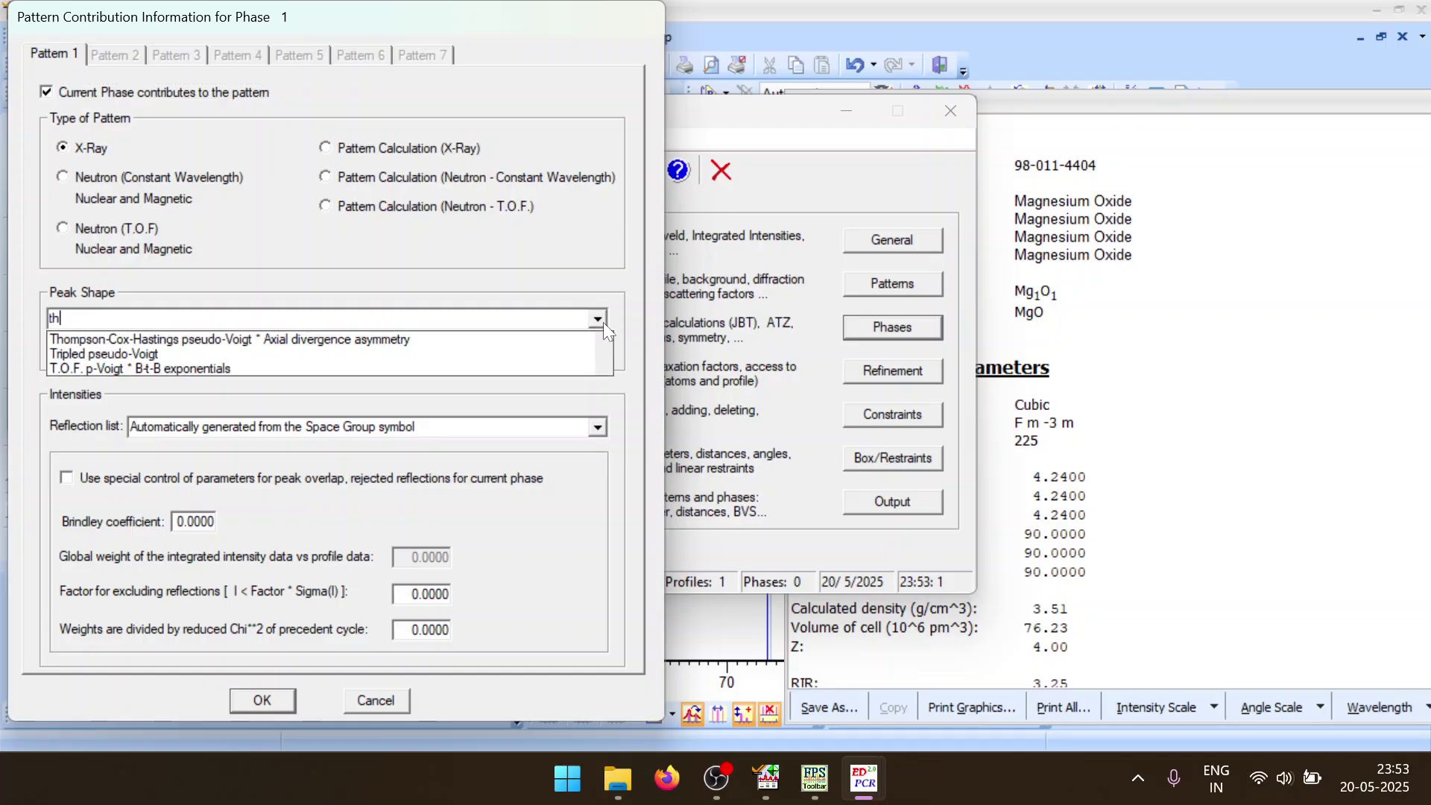
key("Down")
left_click(602, 322)
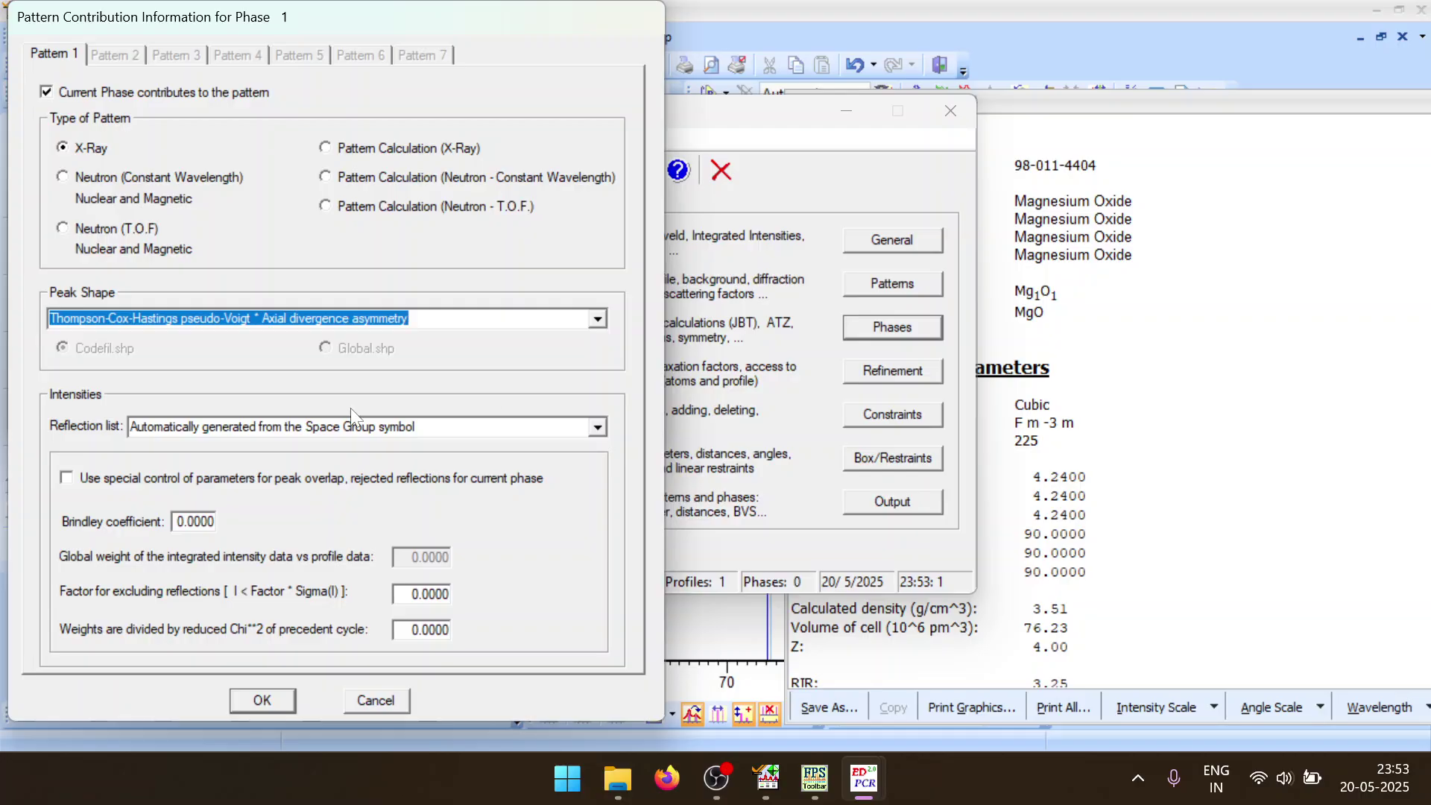
left_click(248, 705)
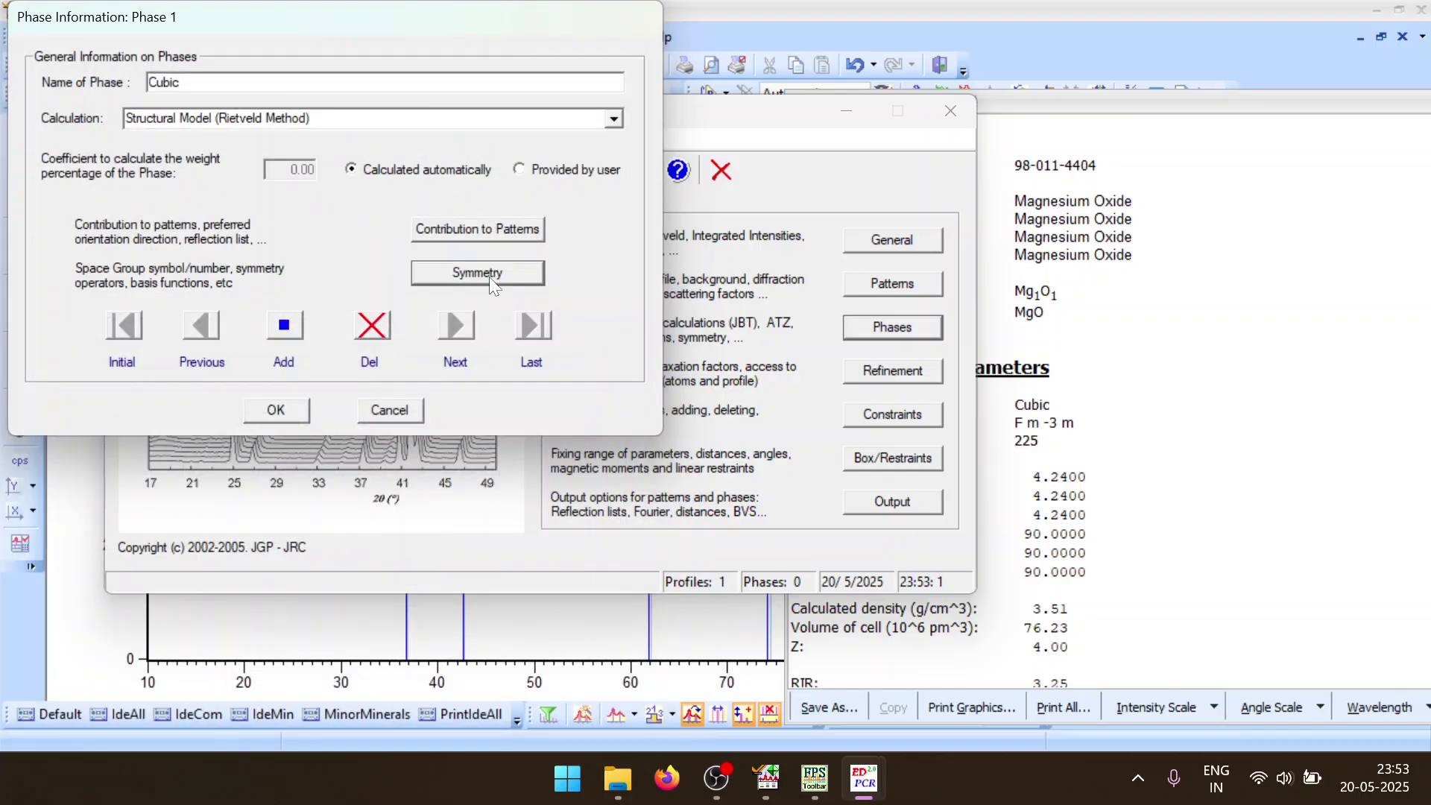
Set the phase's space group to F m -3 m, generate its symmetry operators automatically, and accept the phase information
left_click(489, 276)
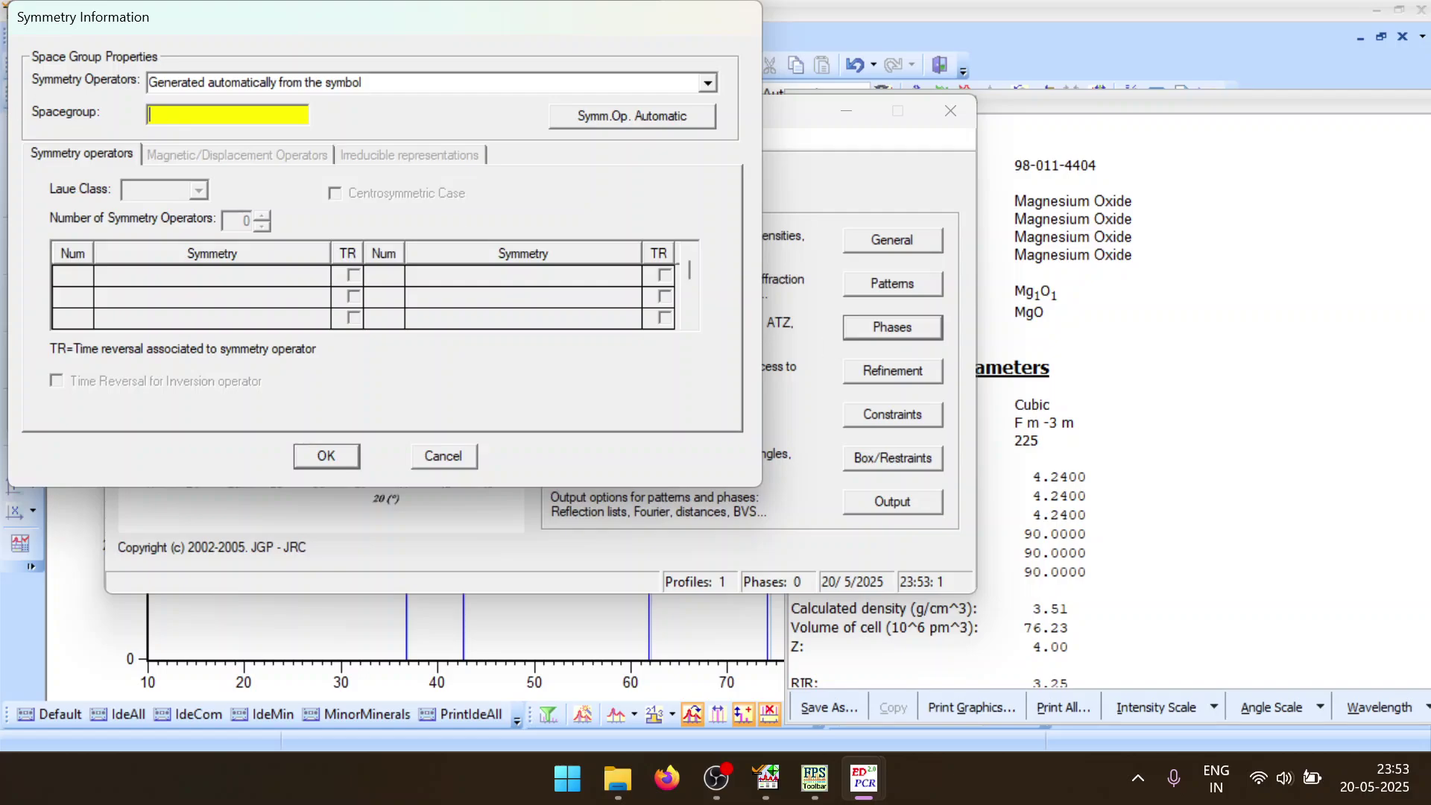
type("F m -3 m")
left_click(601, 115)
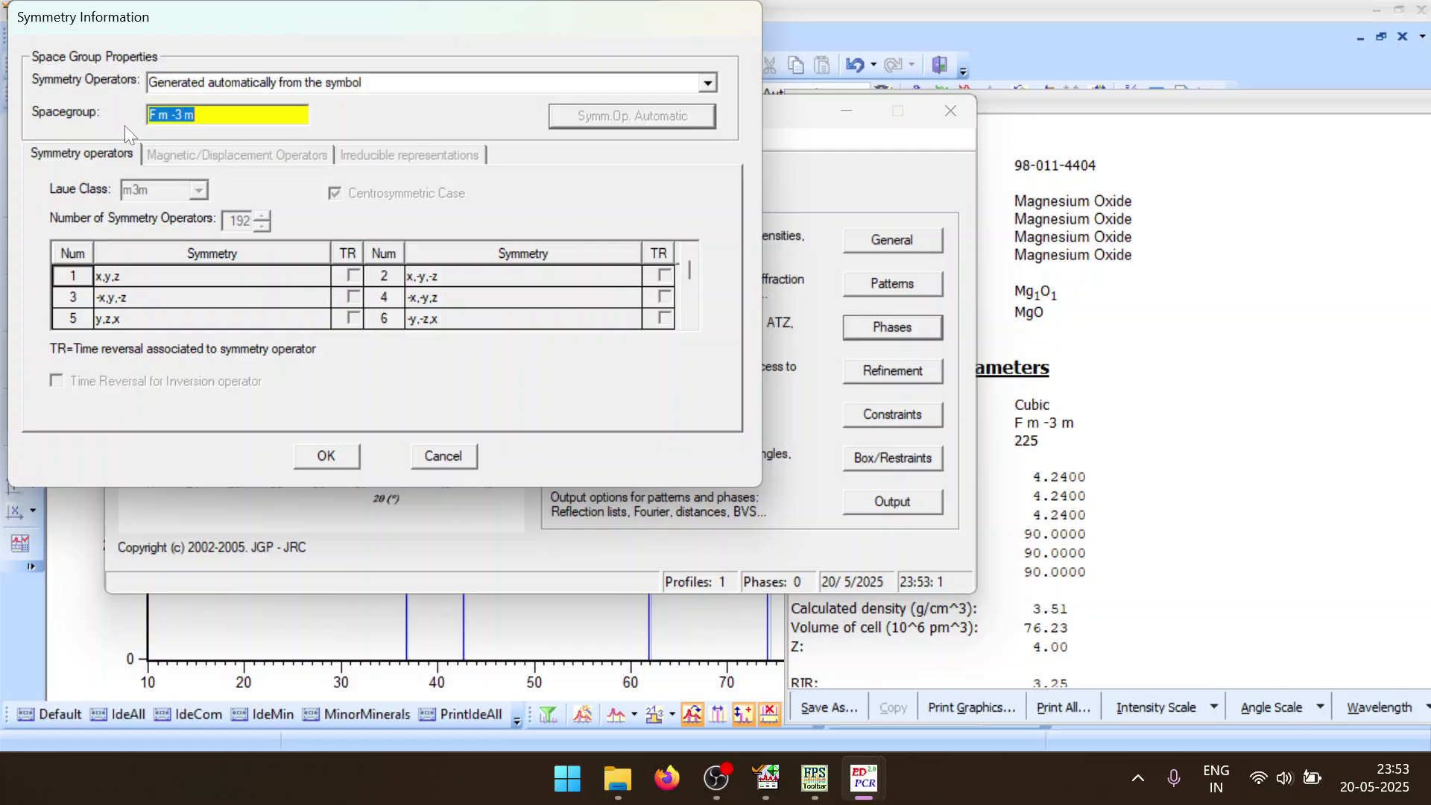
left_click(329, 457)
left_click(274, 410)
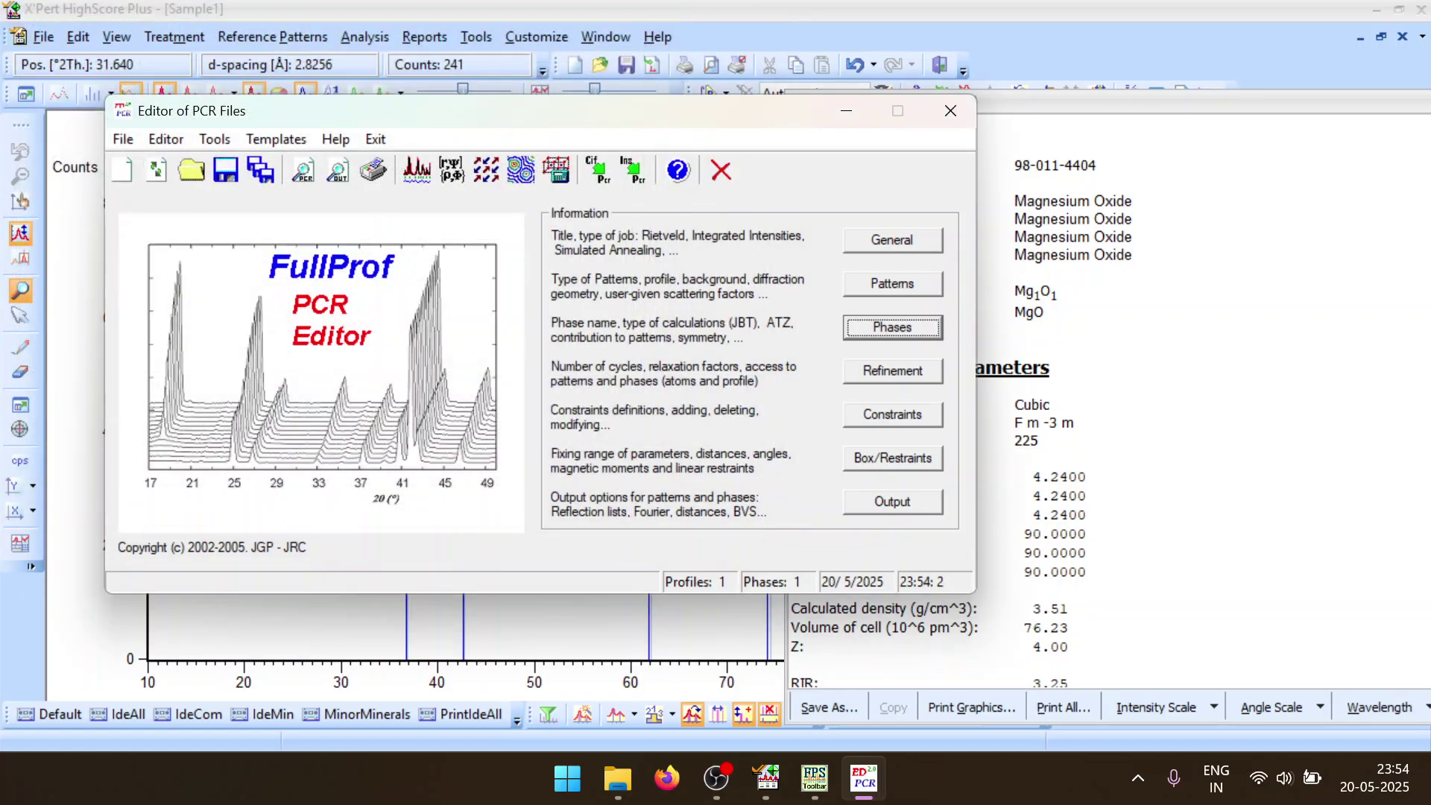
Set the cycles of refinement to 20 and look at the background points settings without changing them
left_click(880, 378)
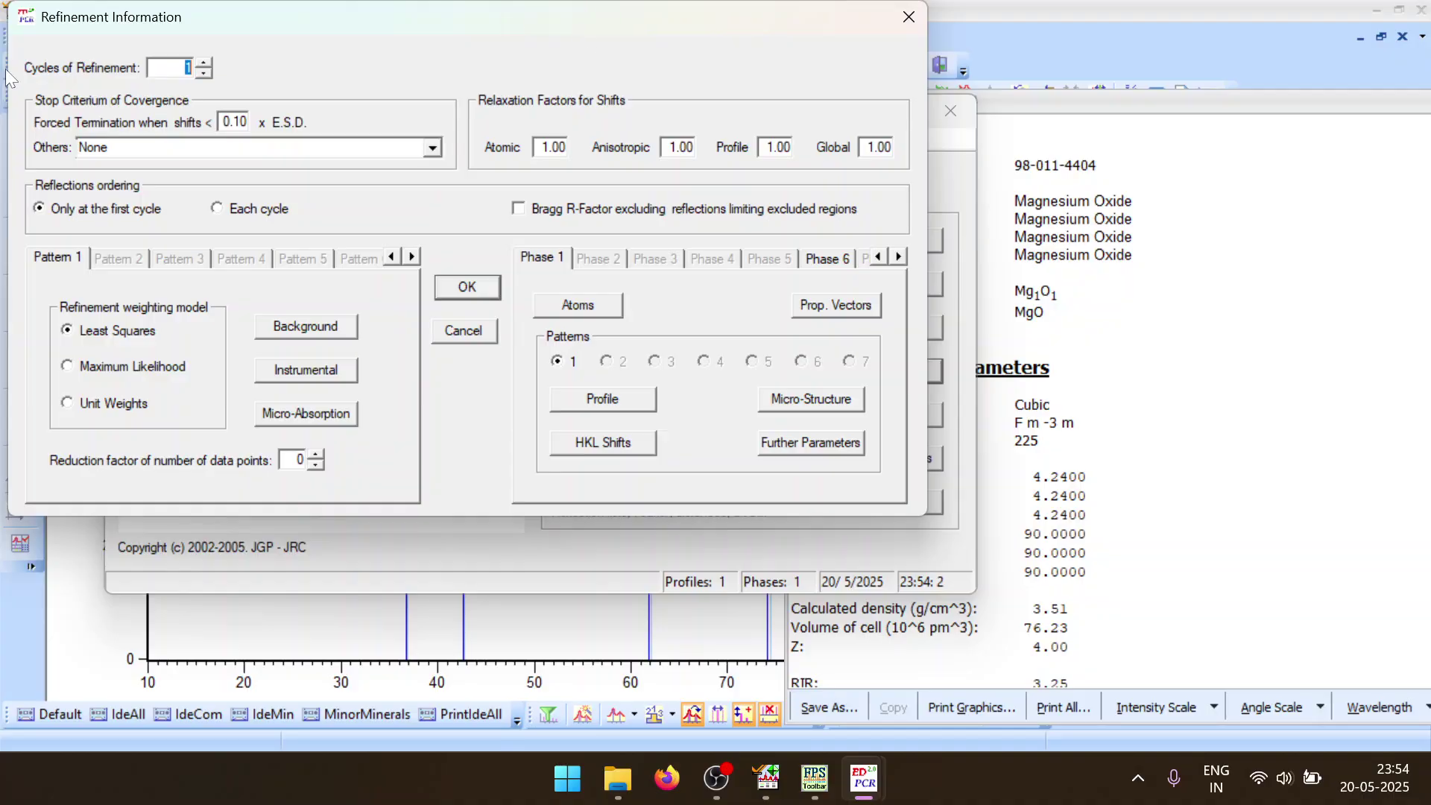
type("20")
left_click(350, 326)
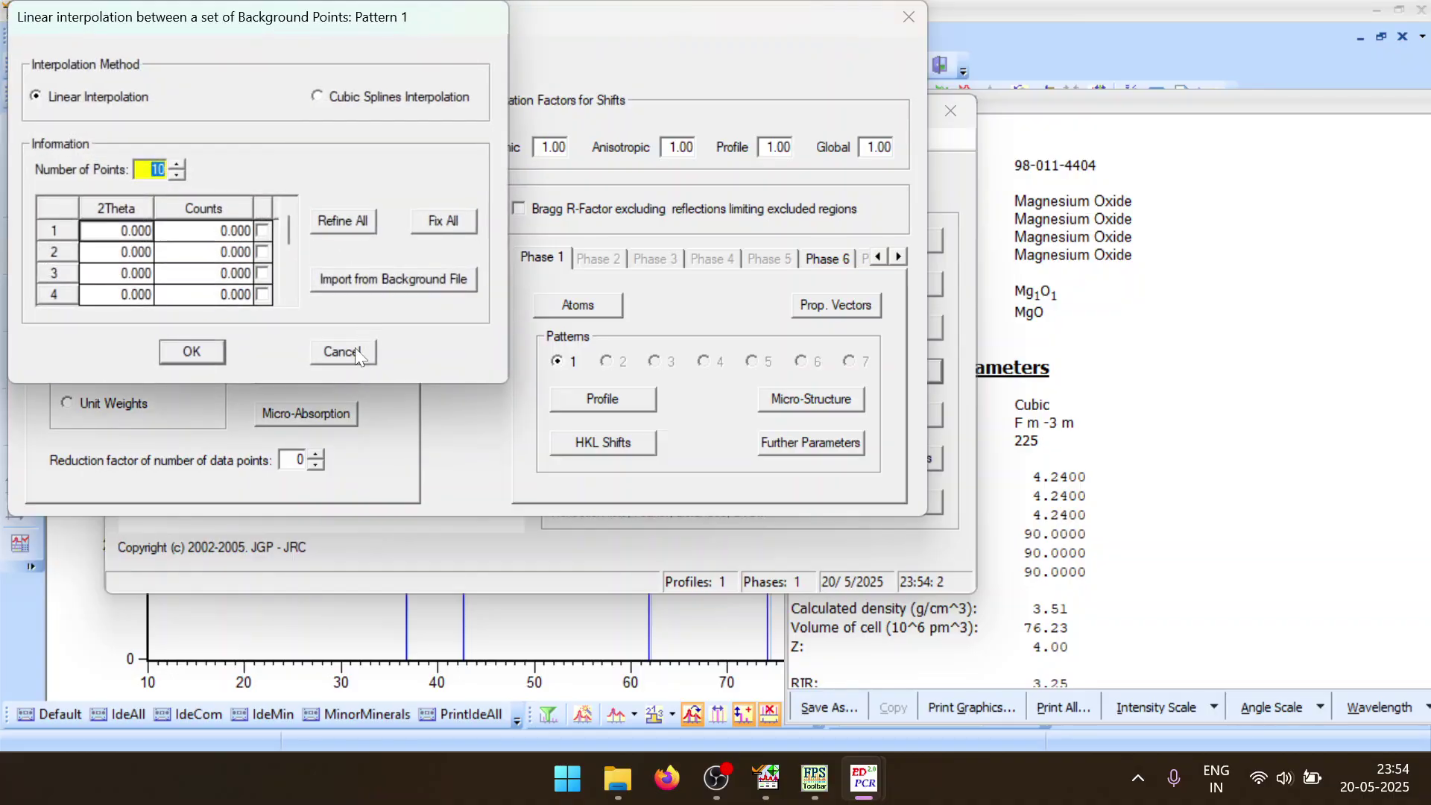
left_click(345, 351)
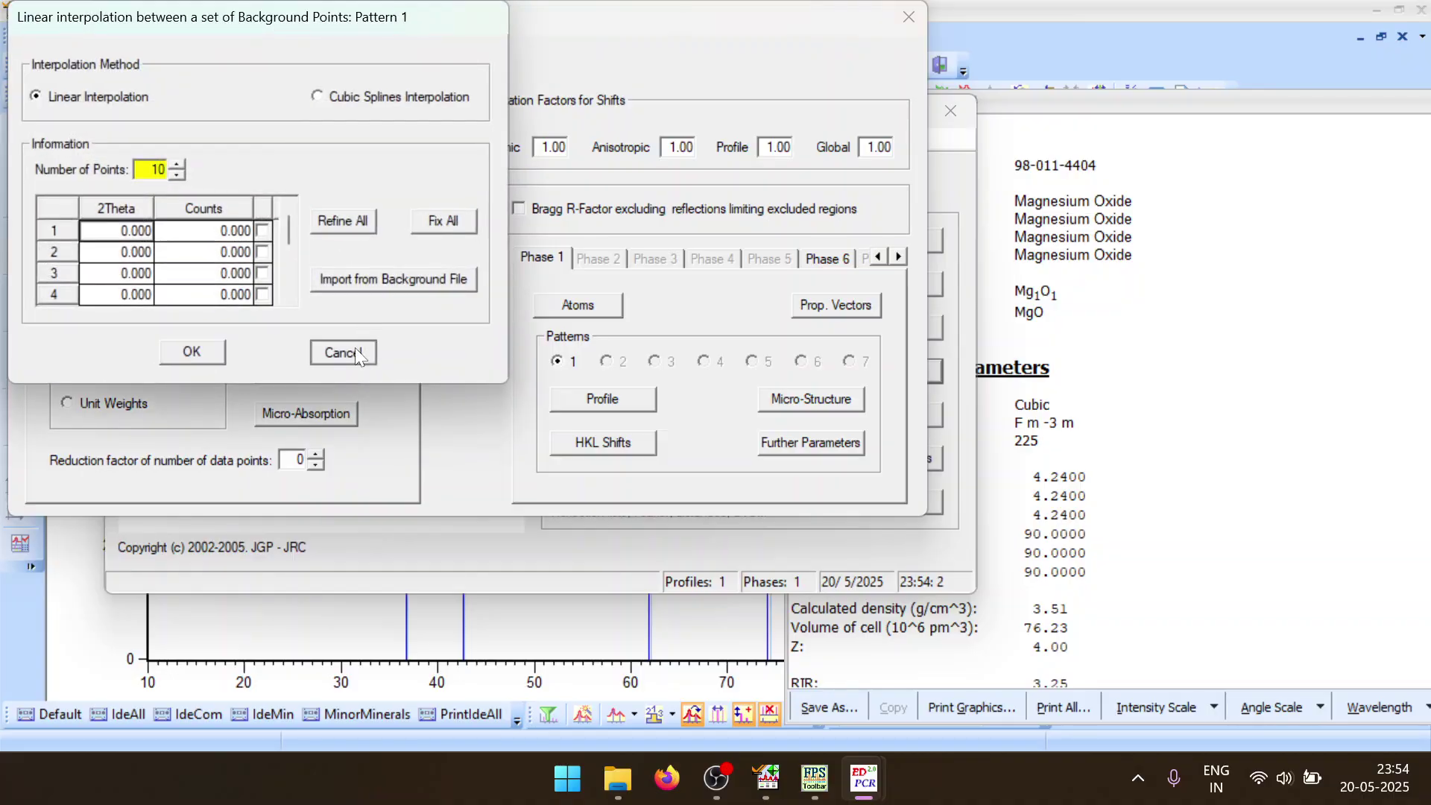
Open the atom list of Phase 1 and examine the atoms' coordinates, Biso and occupancy in the reference pattern's Structure table
left_click(589, 306)
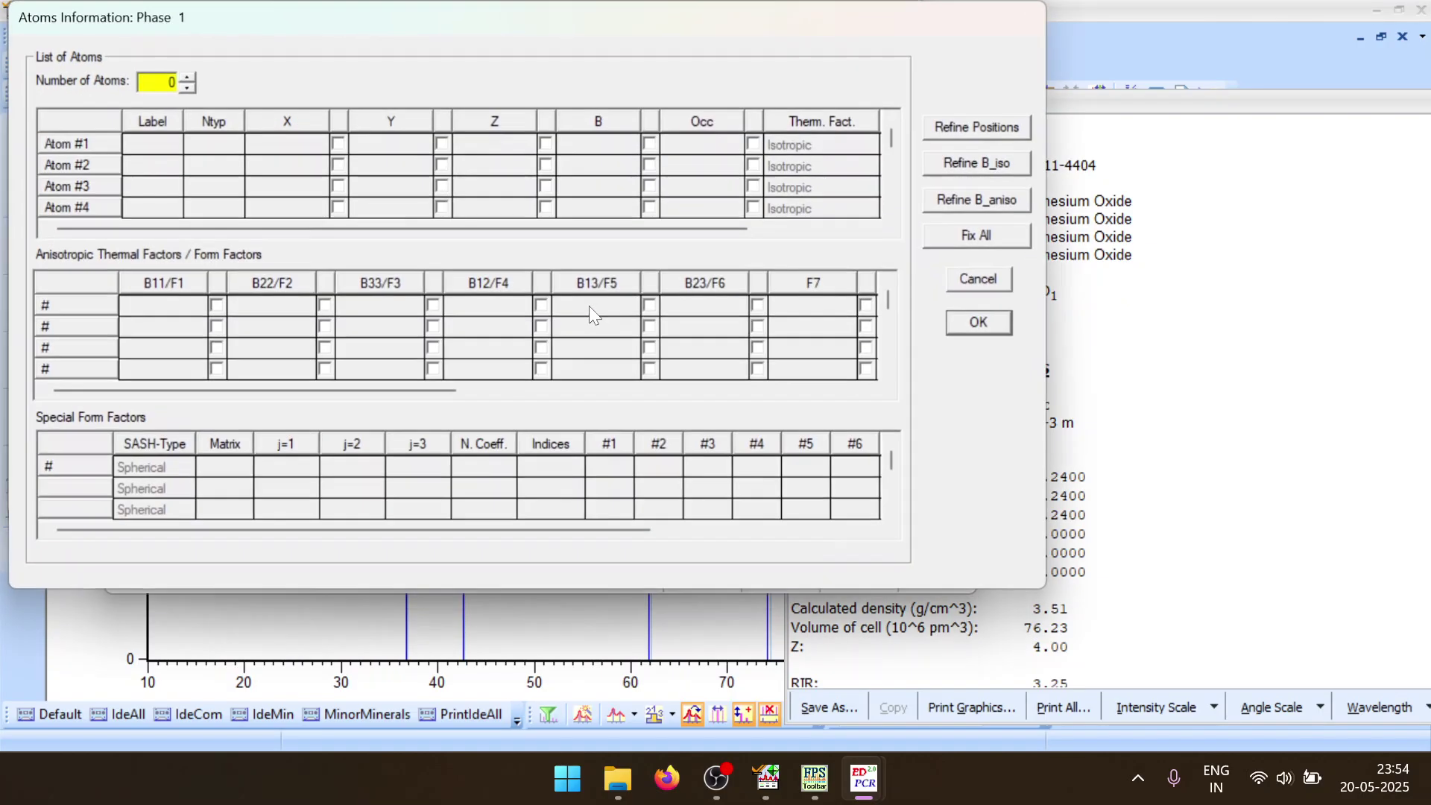
scroll(1237, 403, "down", 10)
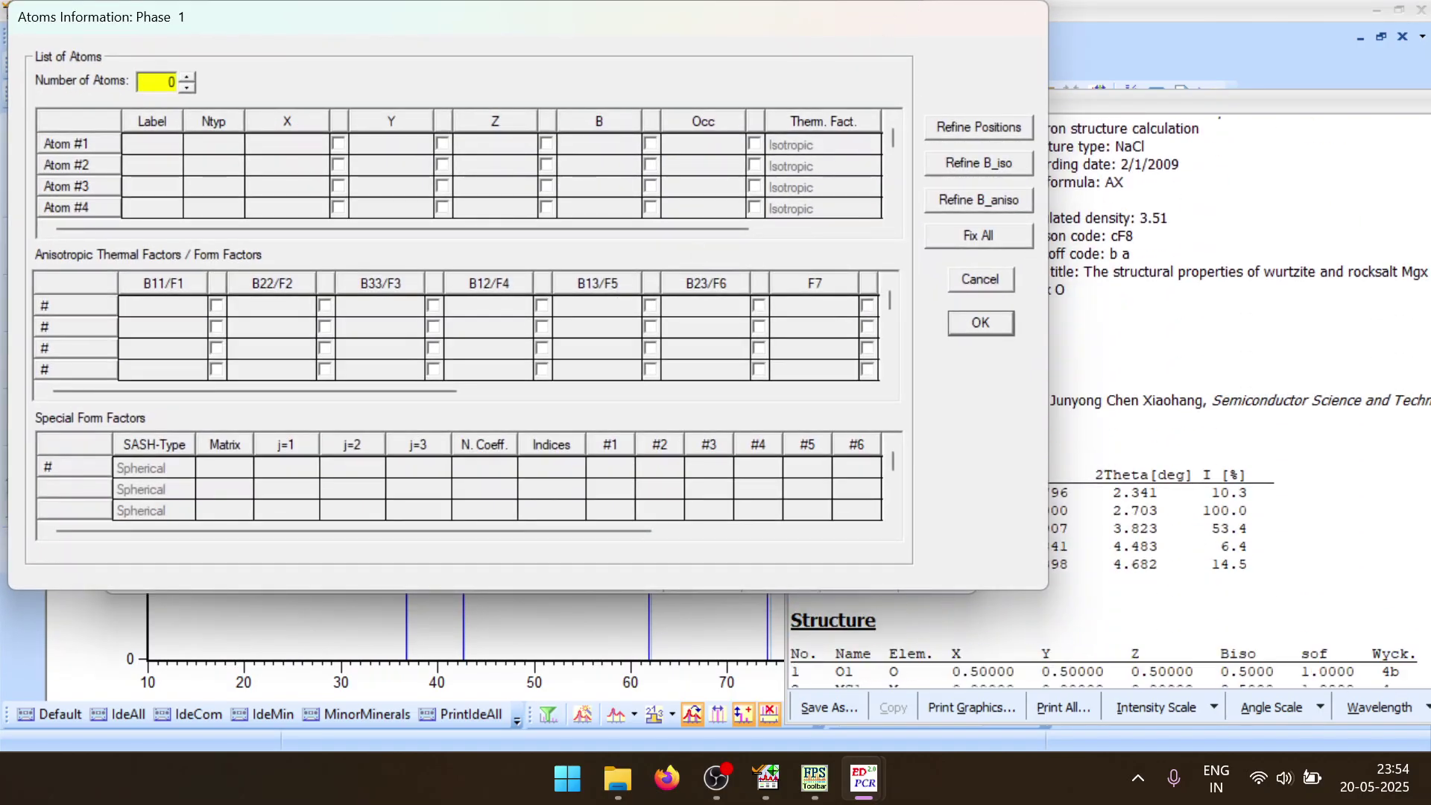
scroll(1237, 403, "down", 3)
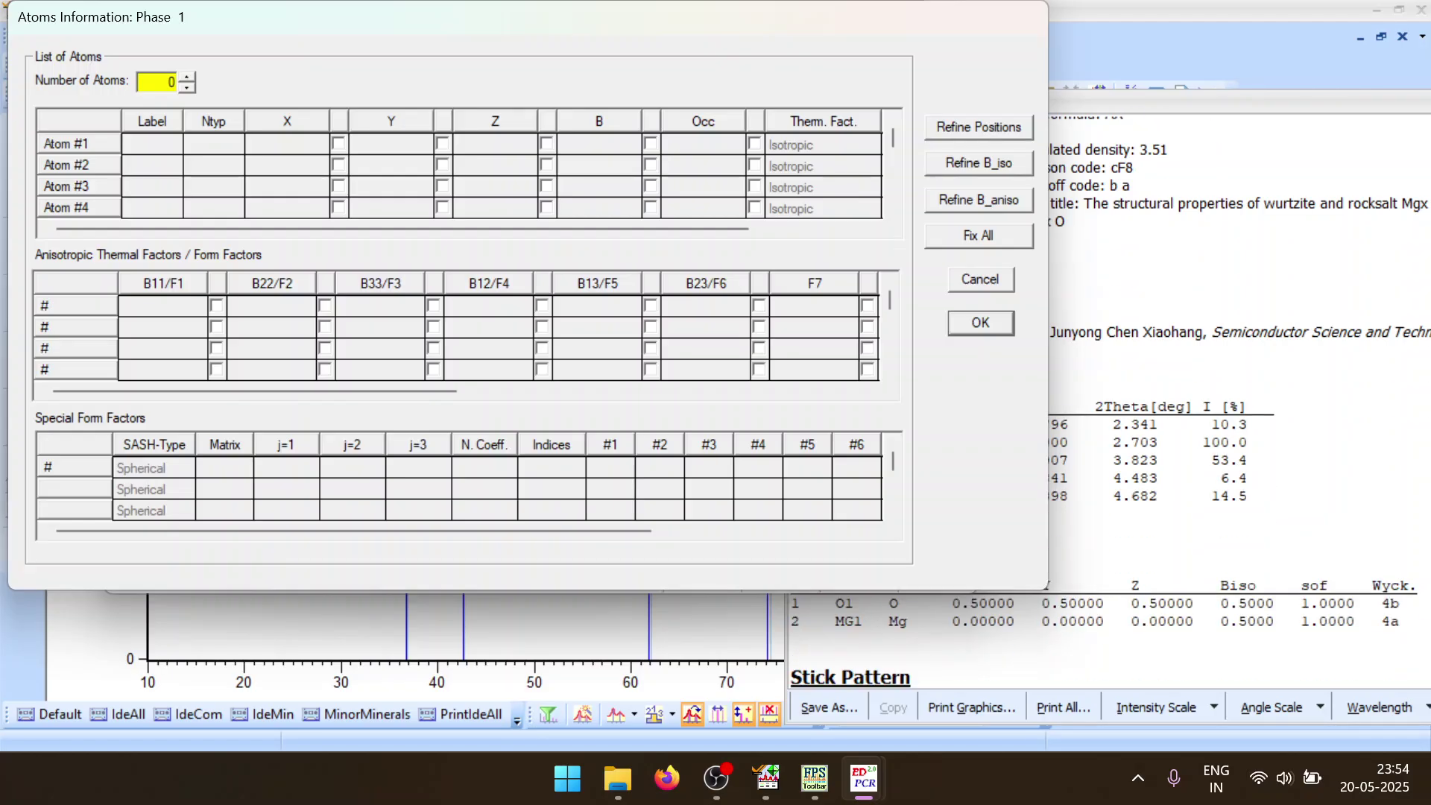
key("alt+Tab")
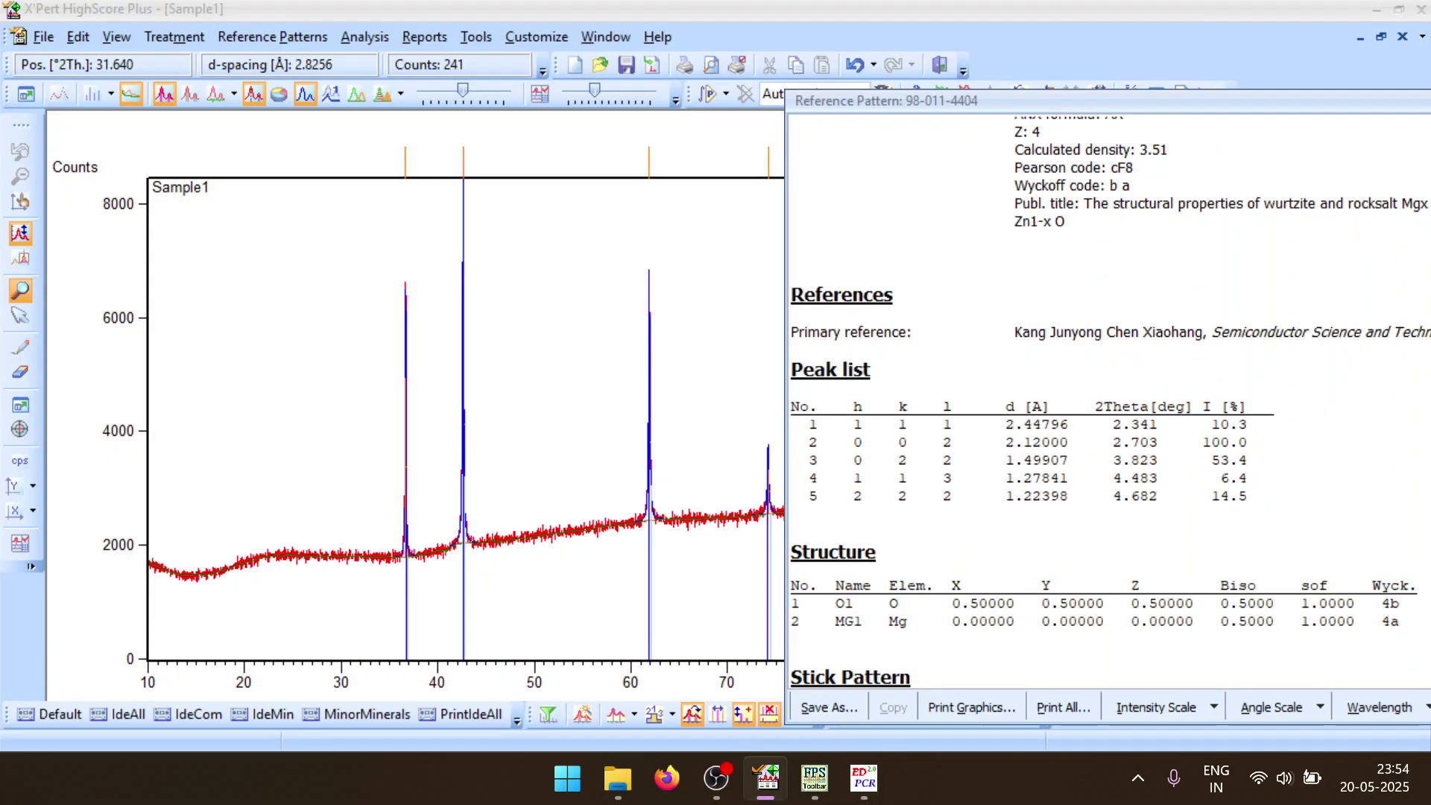
left_click_drag(1062, 621, 792, 621)
left_click(934, 621)
mouse_move(864, 779)
left_click(1020, 637)
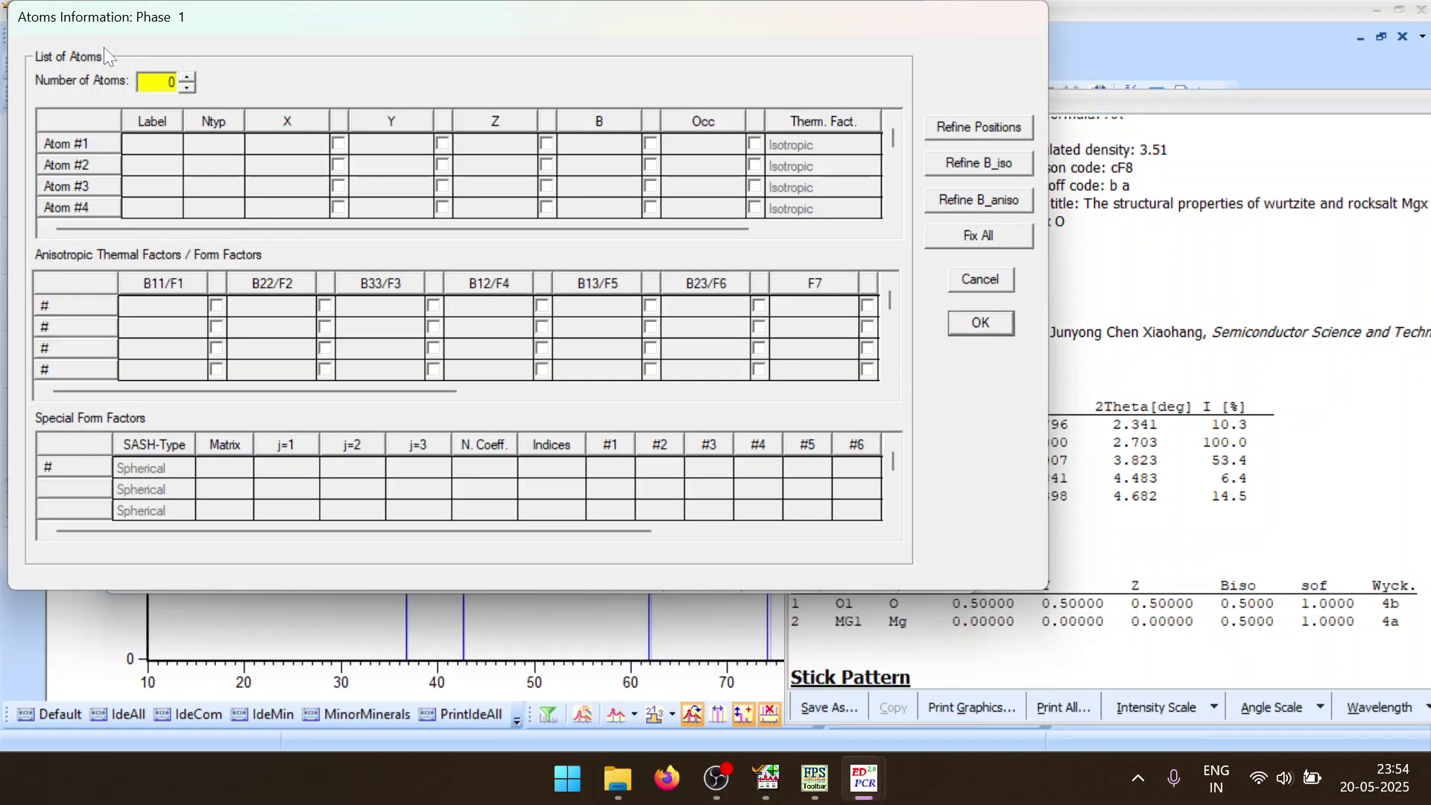
Set the number of atoms to 2, labelled Mg1 and O1, with atom types Mg and O
left_click(188, 76)
left_click(188, 76)
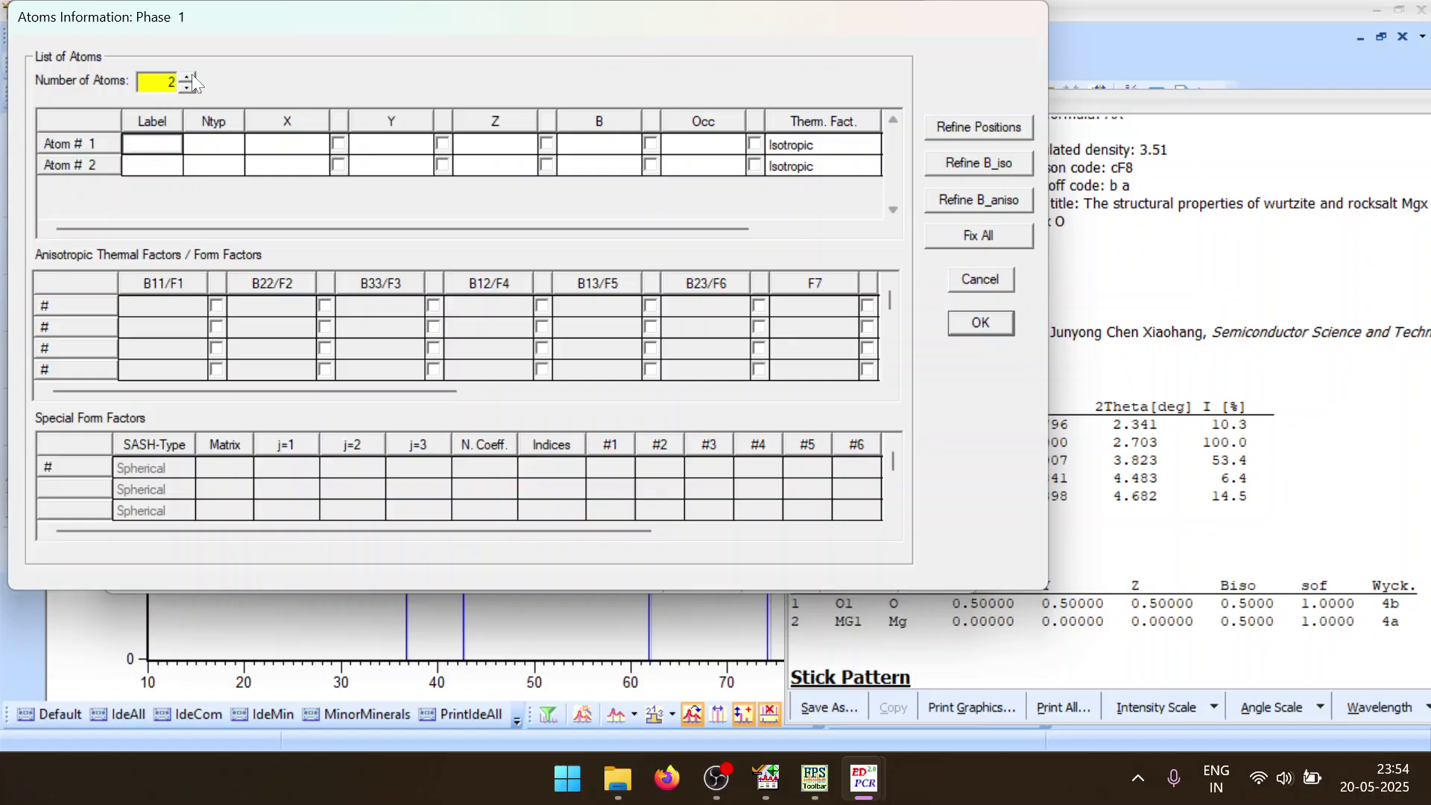
left_click(156, 141)
type("Mg")
key("Return")
type("O")
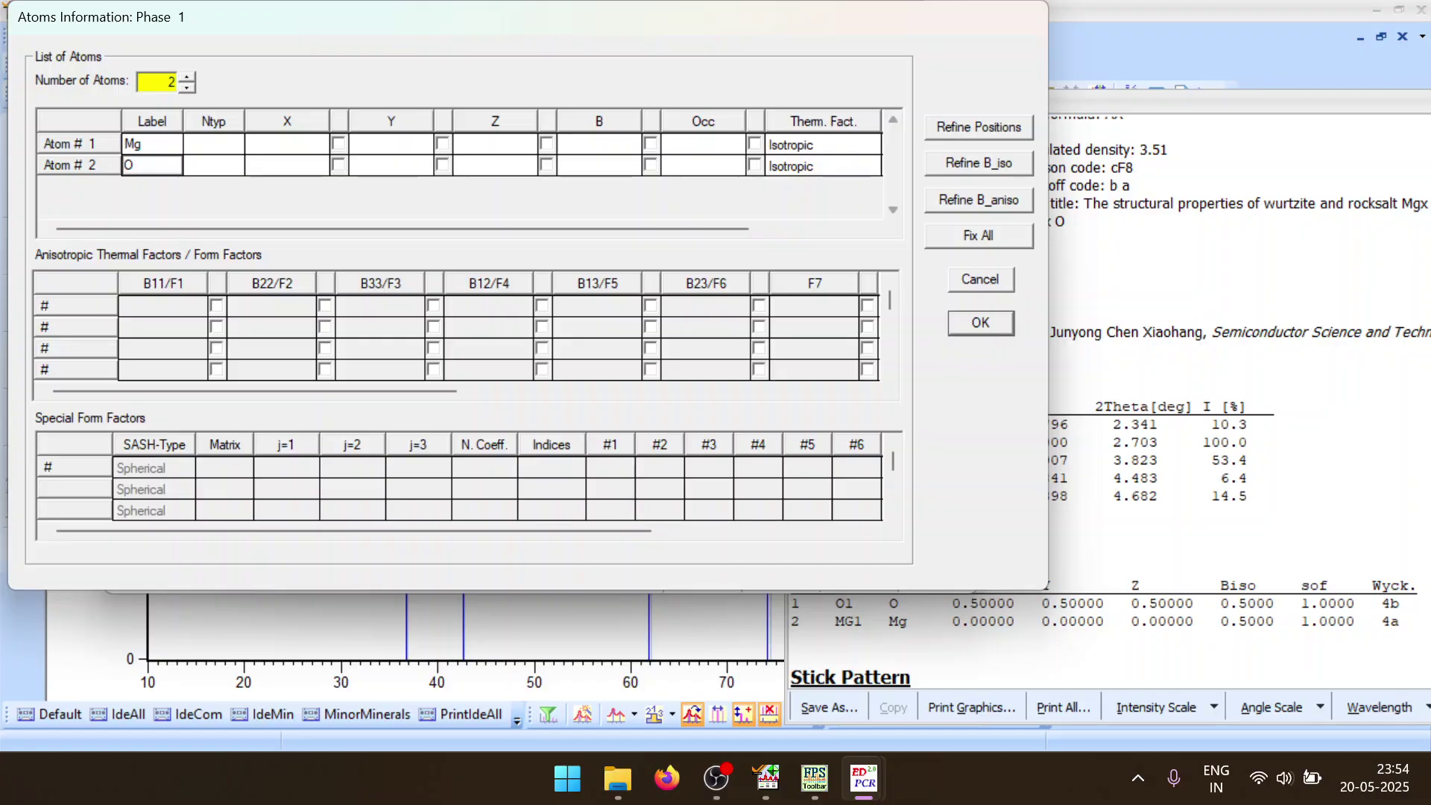
key("Return")
type("Mg")
key("Return")
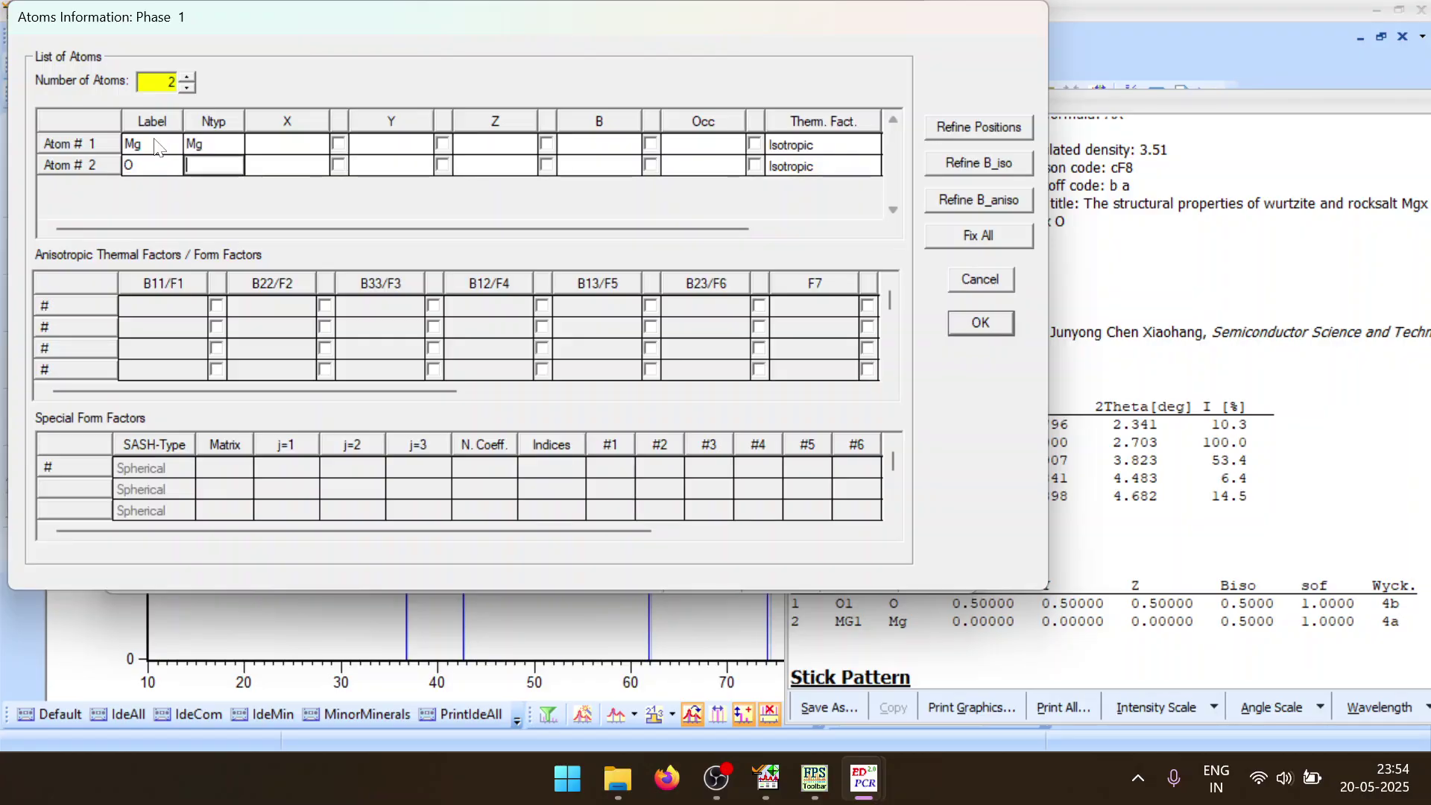
type("O")
left_click(156, 145)
type("1")
left_click(159, 168)
type("1")
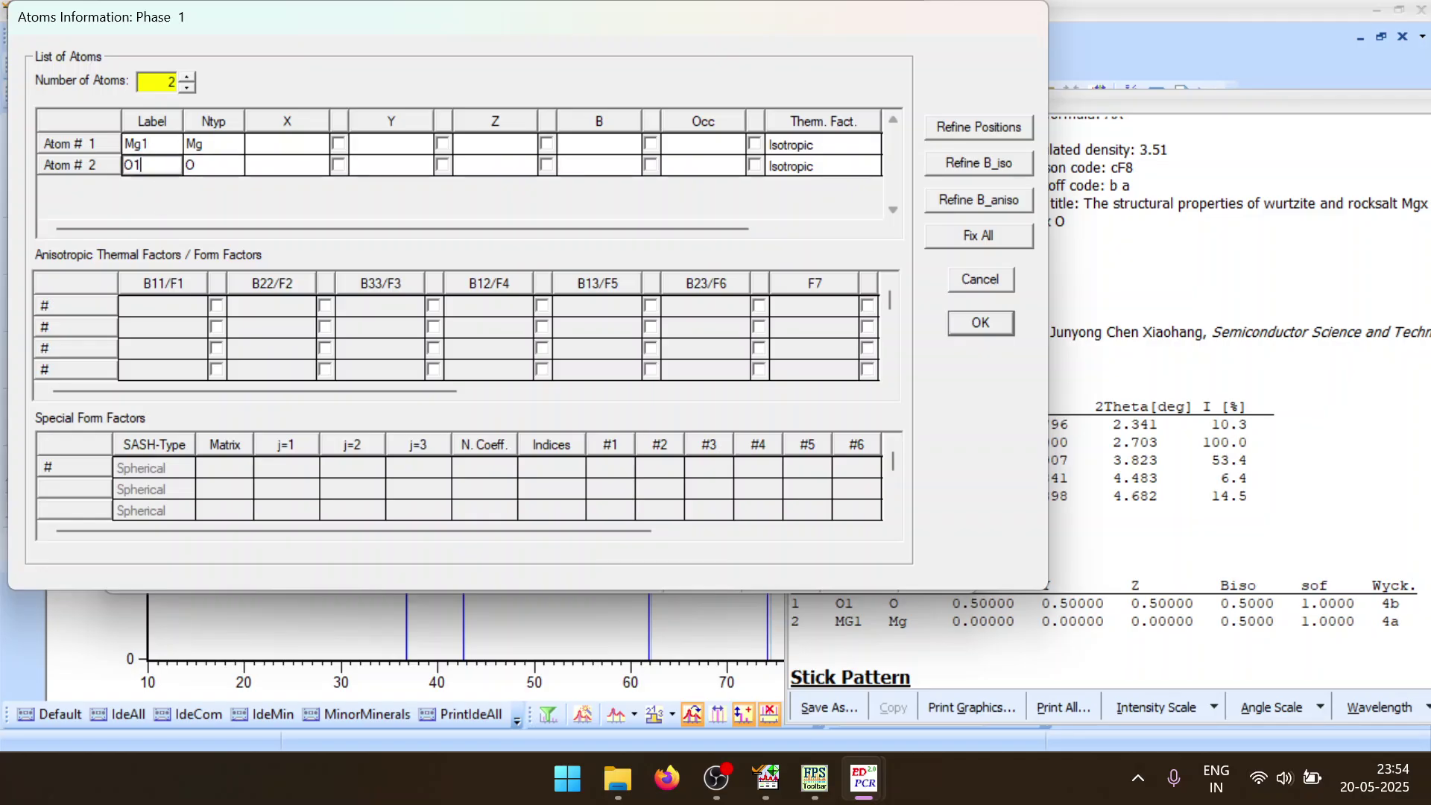
Set the X, Y and Z coordinates of the Mg1 atom to 0
left_click(272, 143)
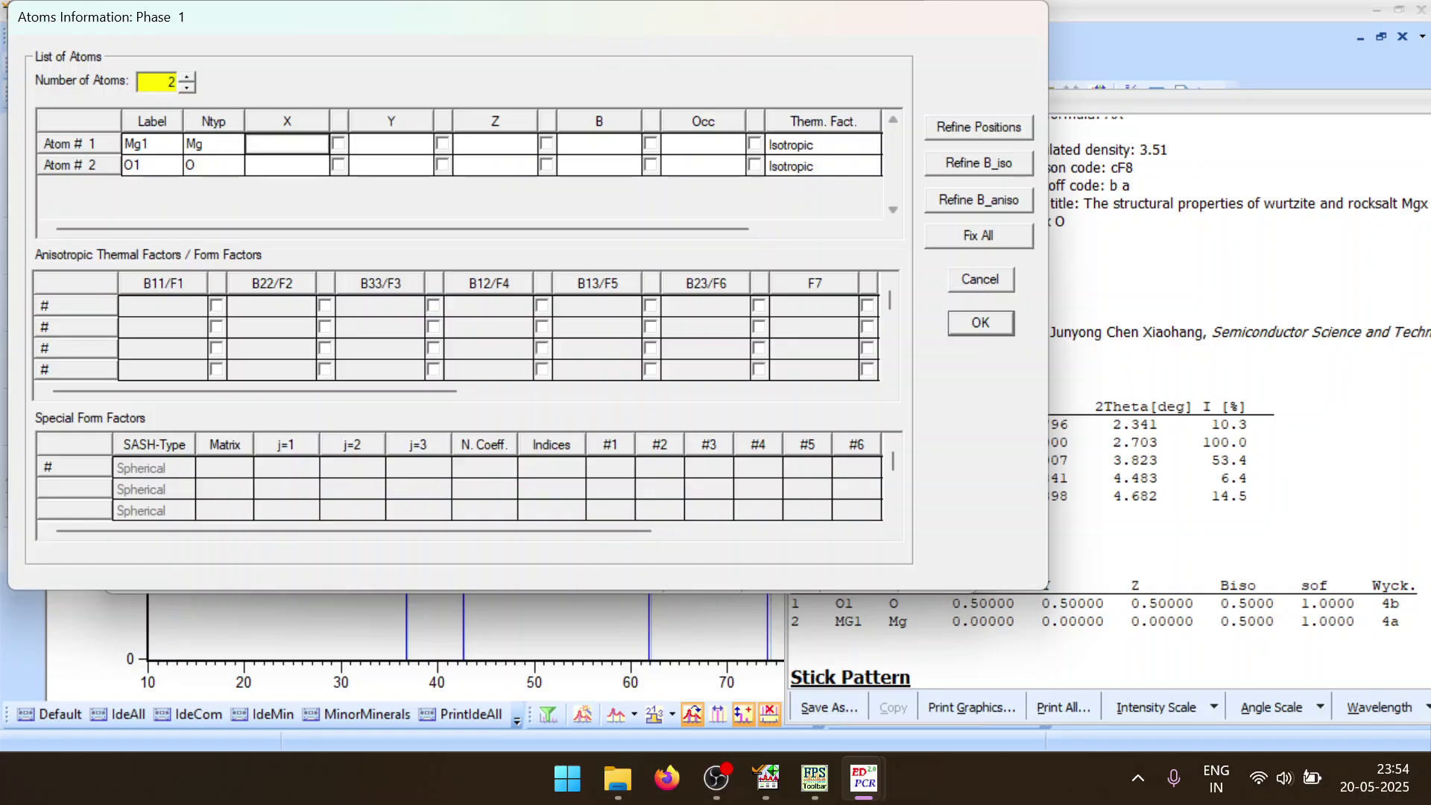
type("0")
key("Tab")
key("Tab")
type("0")
key("Tab")
key("Tab")
type("0")
key("Tab")
key("Tab")
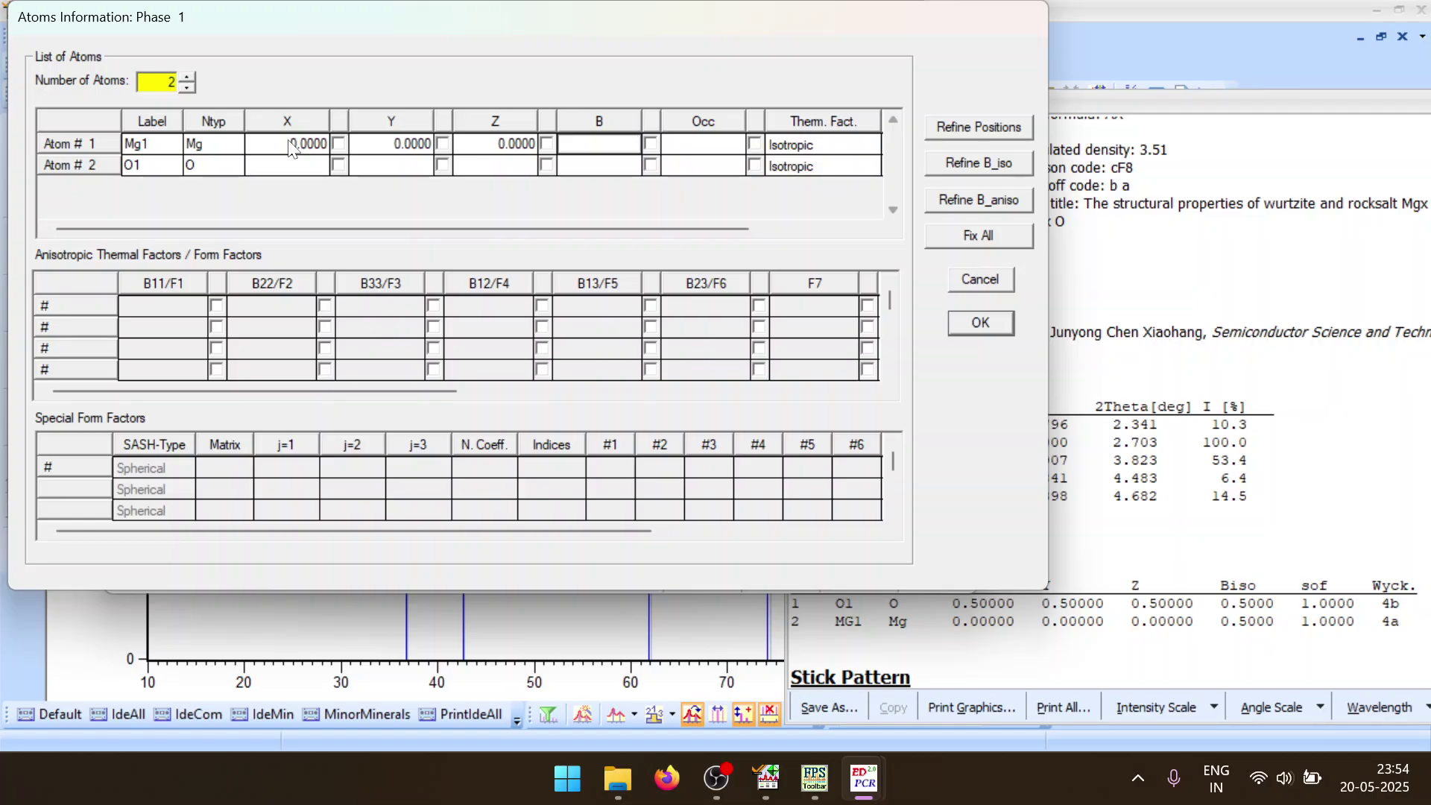
Set the isotropic thermal factor B to 0.5 for both the Mg1 and O1 atoms
type("0.5")
key("Down")
type("0.5")
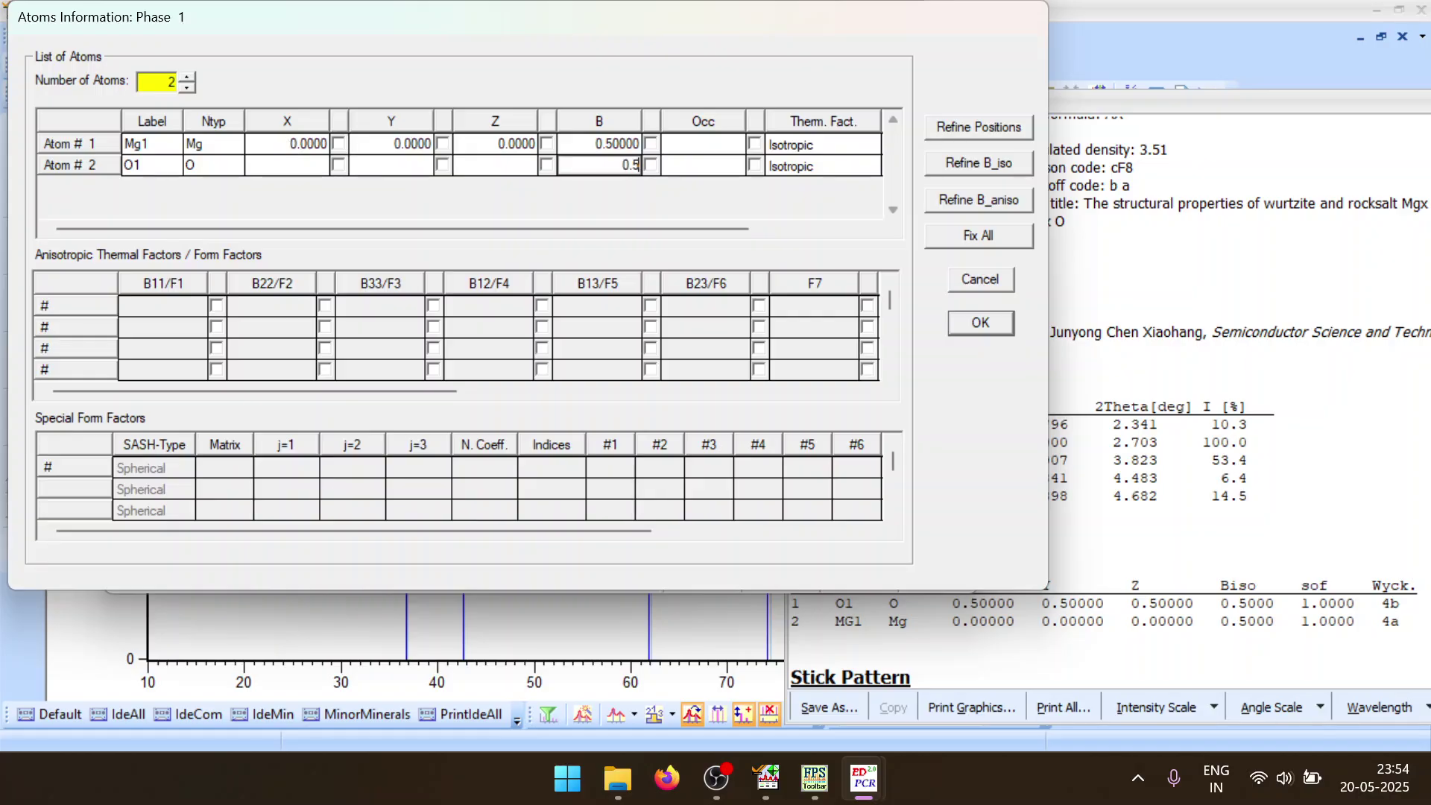
Set the X, Y and Z coordinates of the O1 atom to 0.5
key("Left")
key("Left")
key("Left")
key("Left")
key("Left")
key("Left")
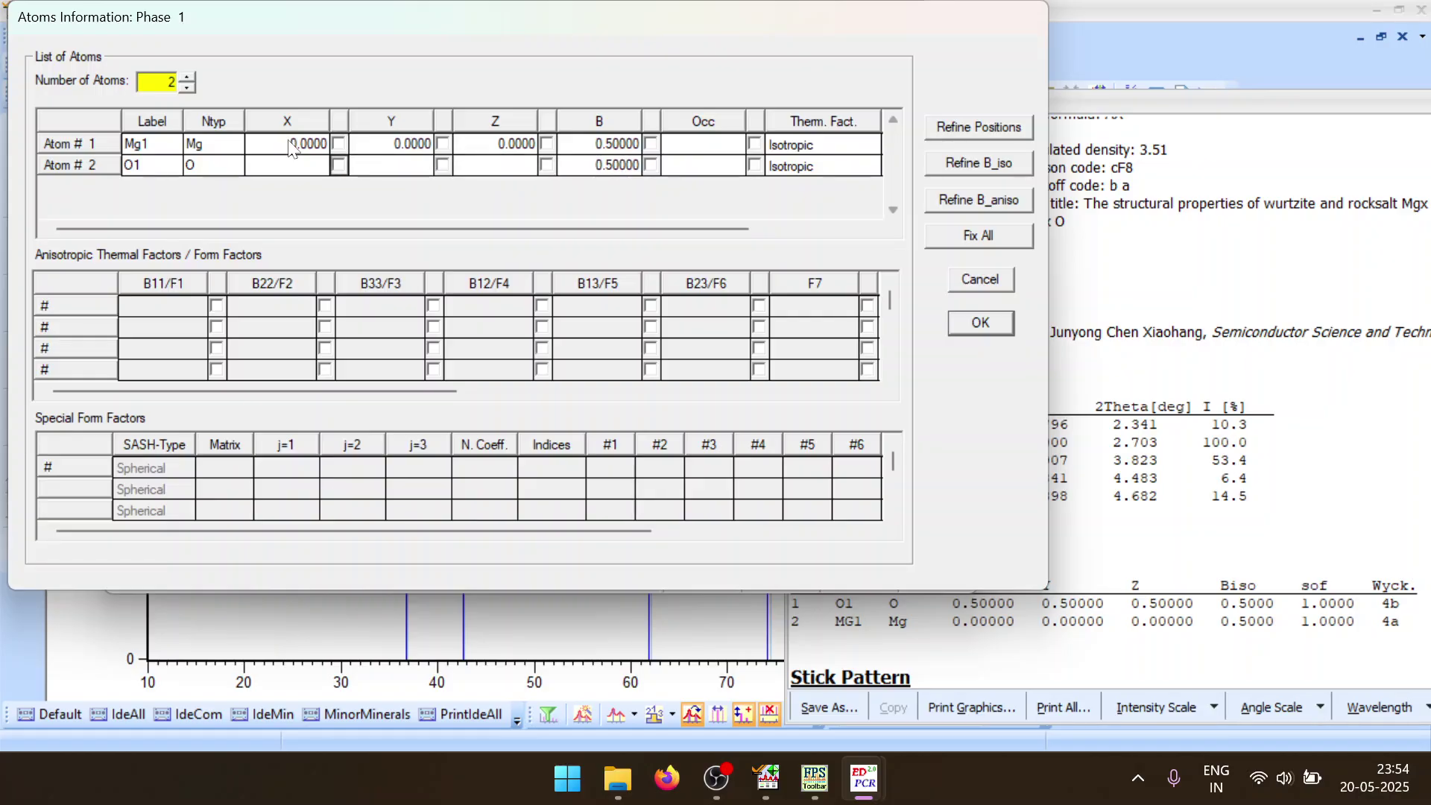
type("0.5")
key("Right")
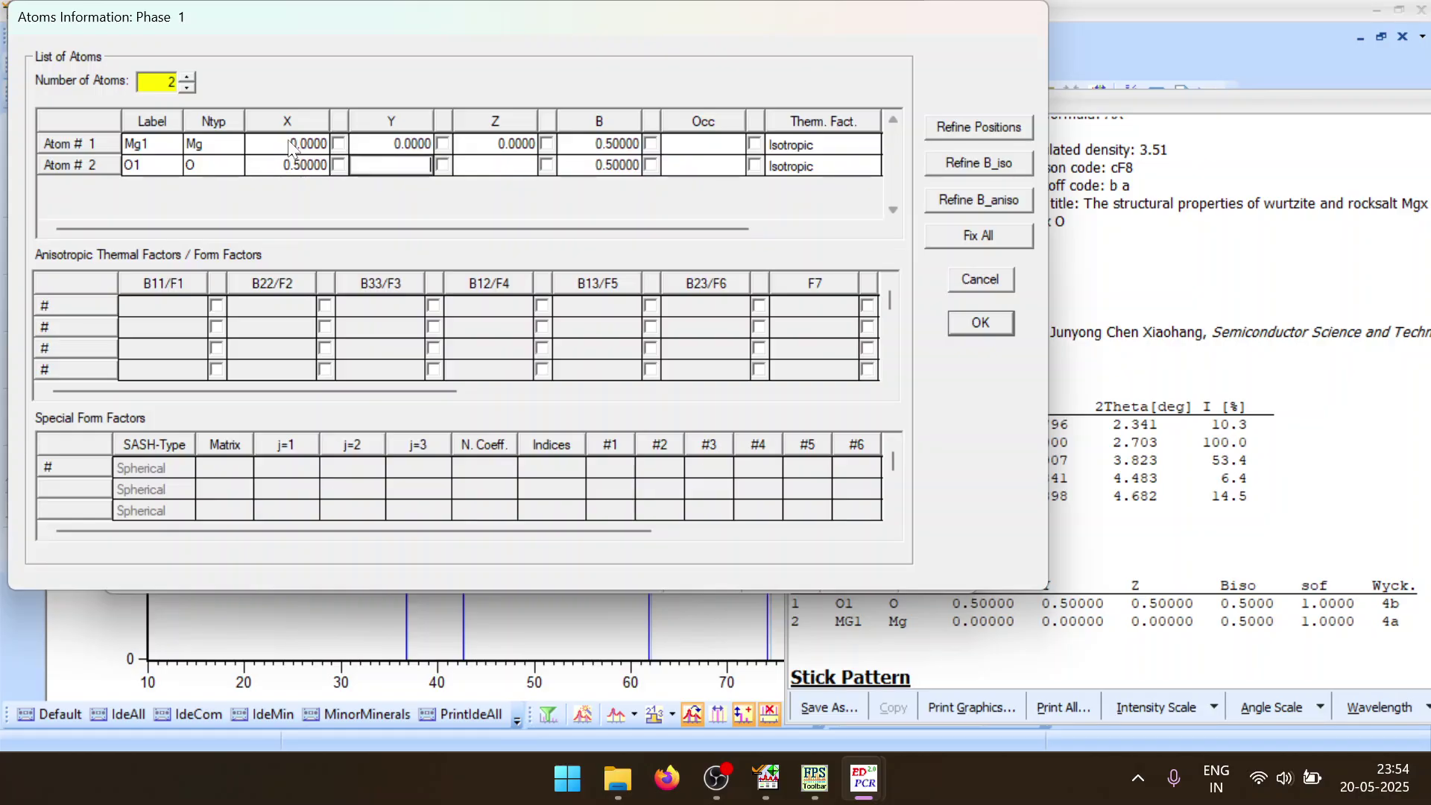
type("0.5")
key("Right")
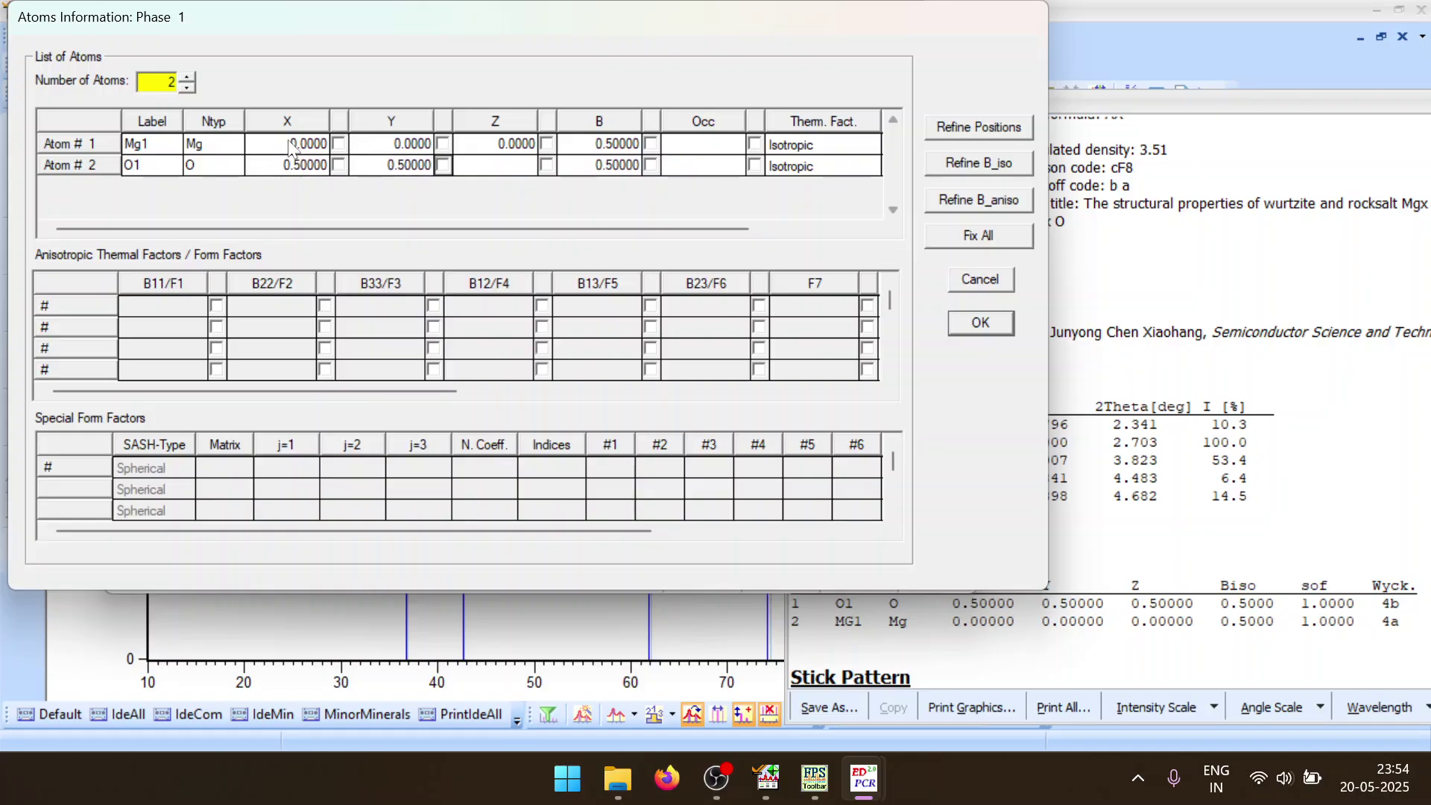
key("Right")
type("0.5")
key("Right")
key("Right")
key("Right")
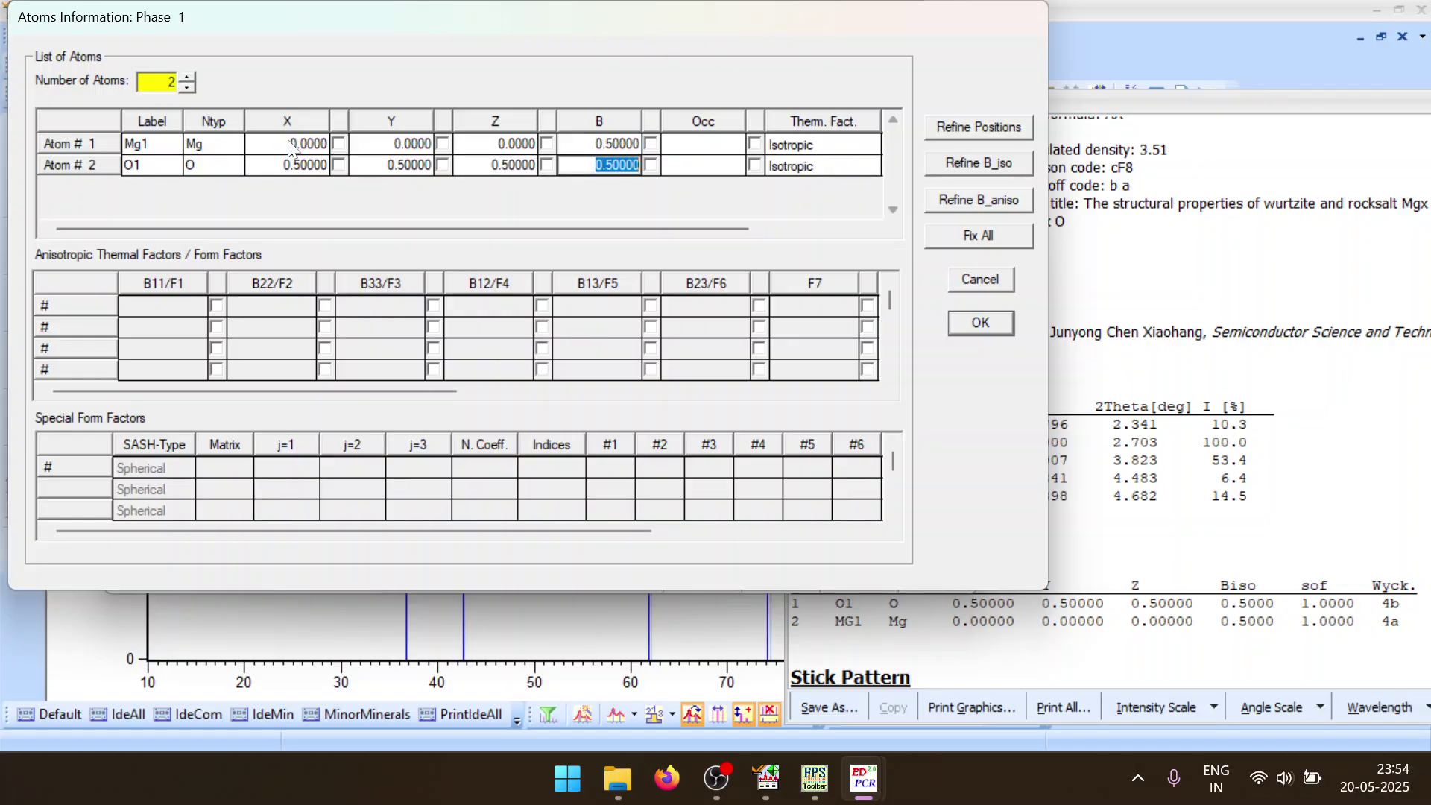
Set the occupancy of both Mg1 and O1 to 1 and accept the atom information without refining B
key("Right")
key("Up")
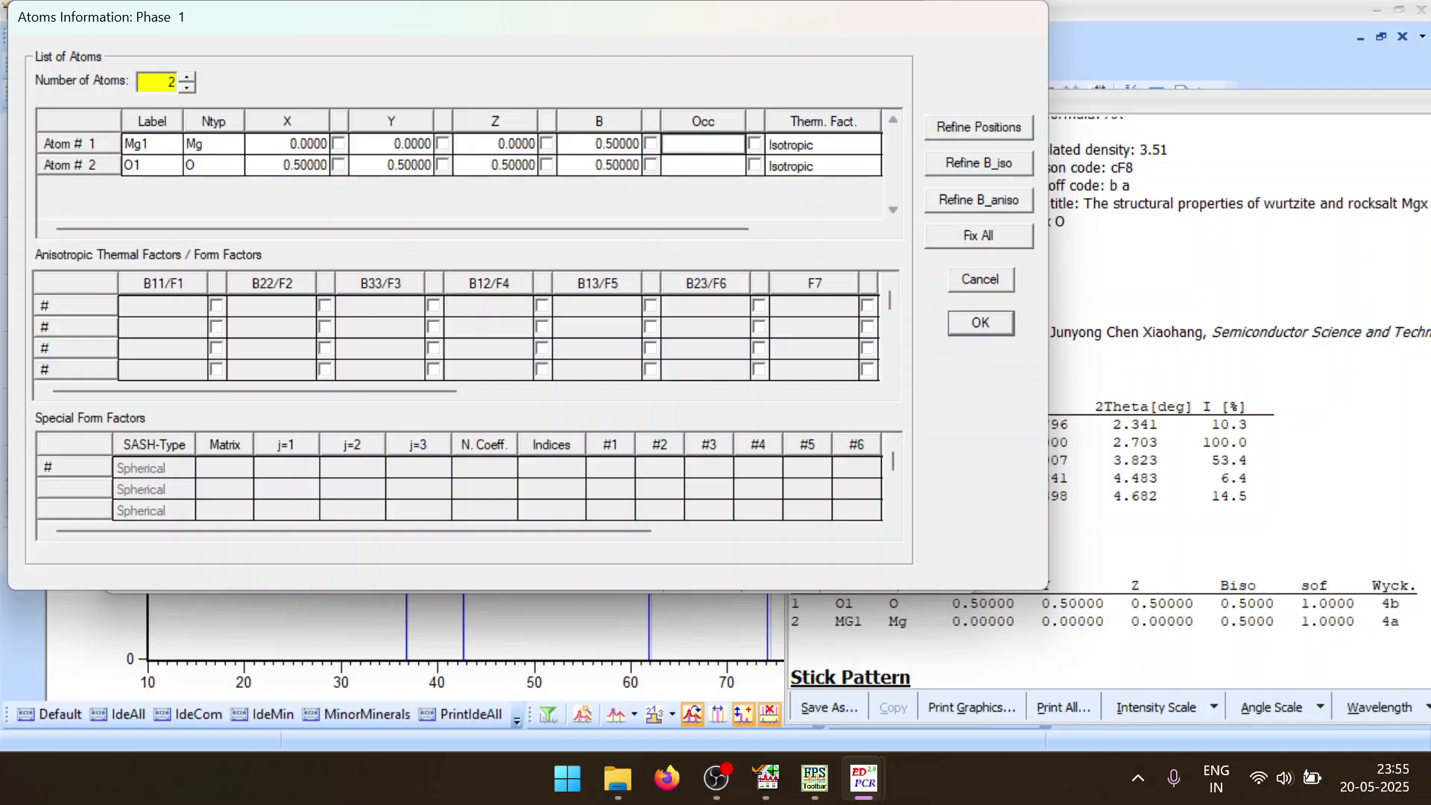
left_click(767, 779)
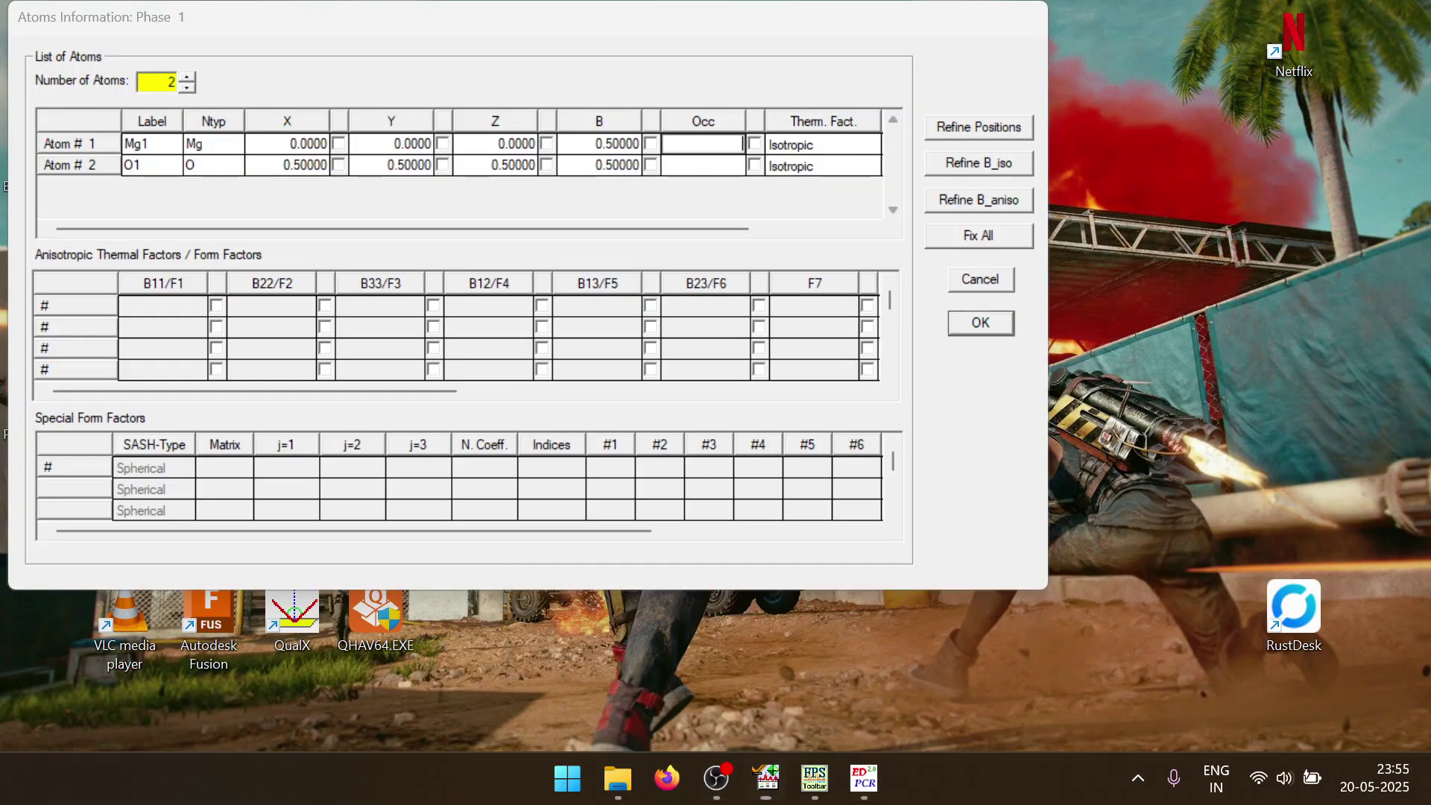
left_click(1081, 671)
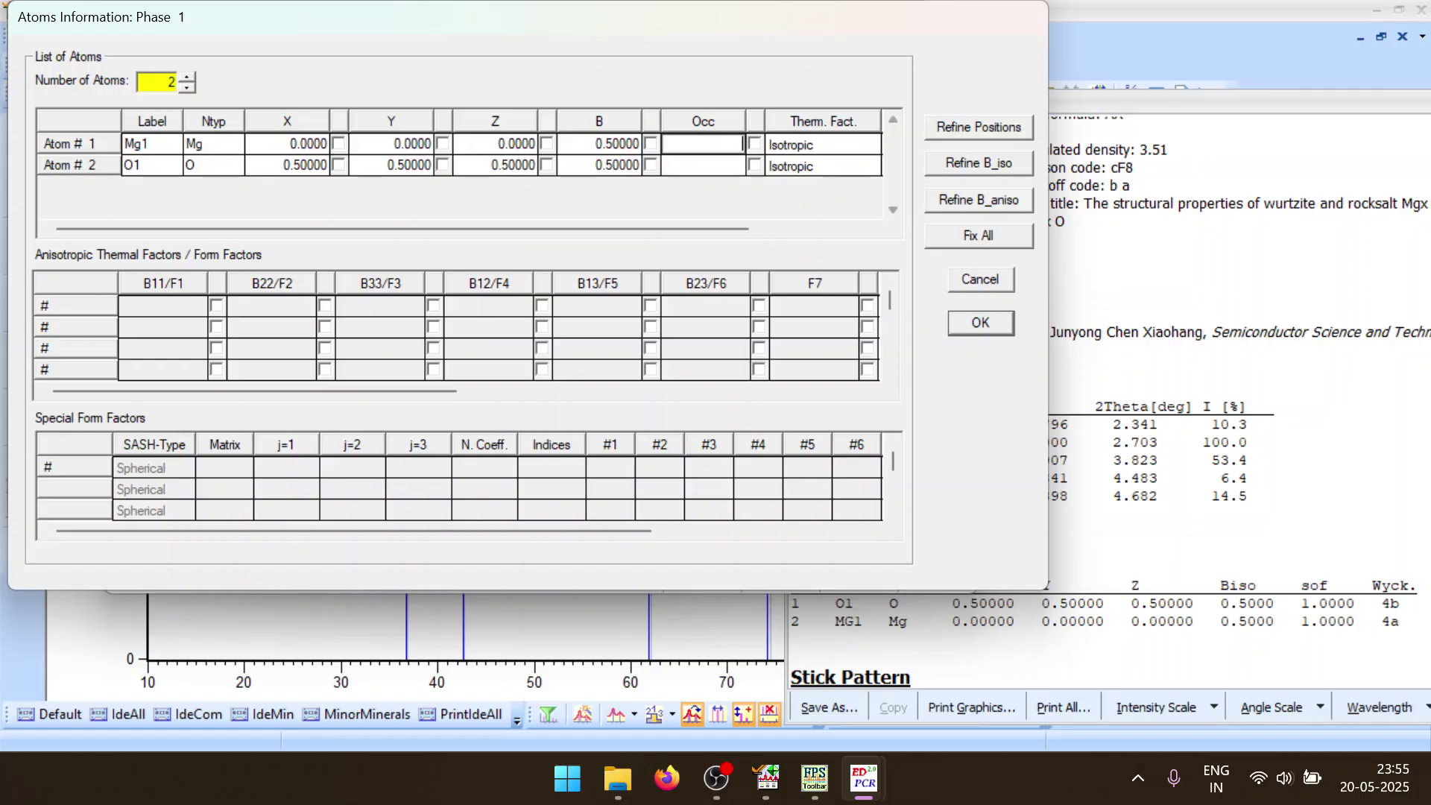
type("1")
key("Return")
left_click(717, 166)
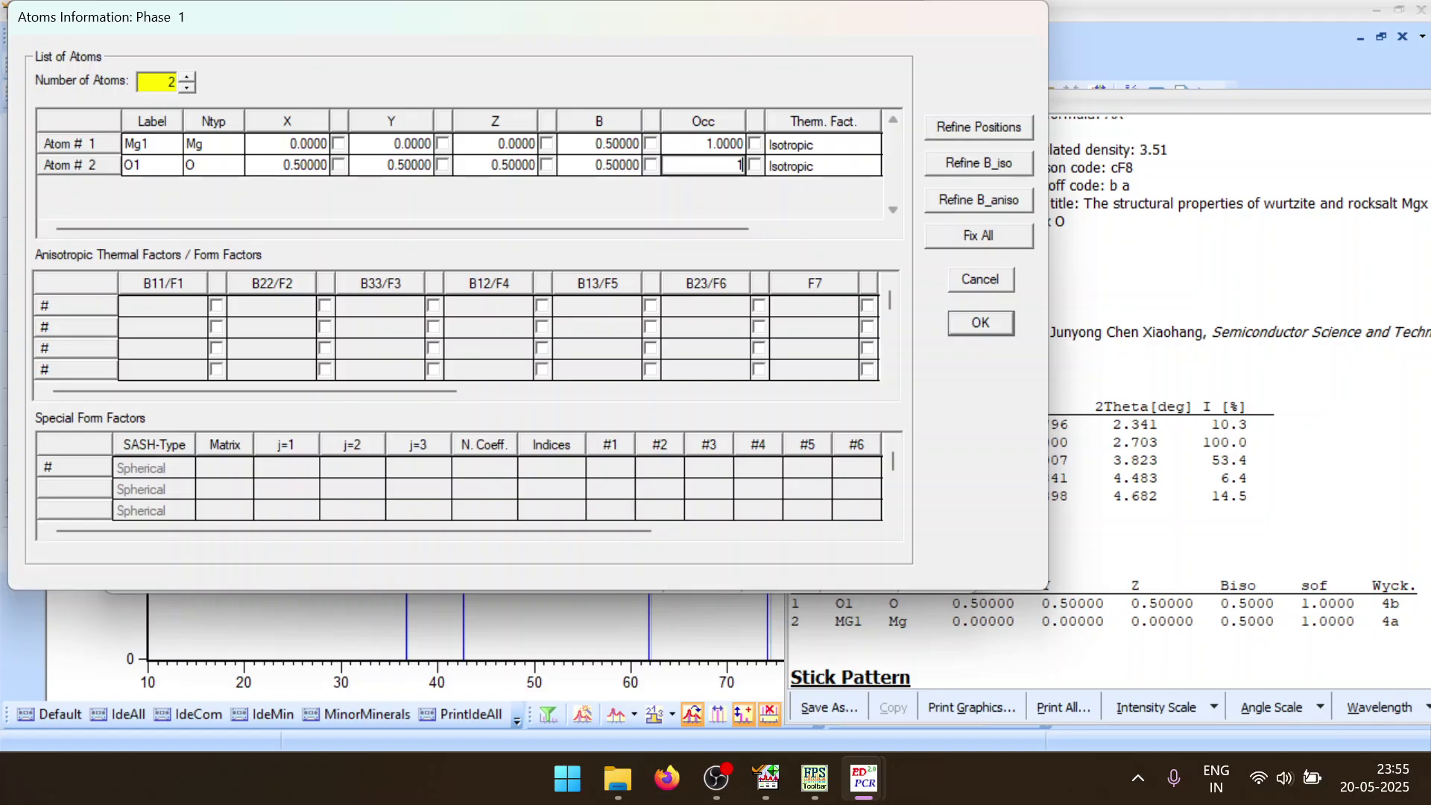
left_click(651, 165)
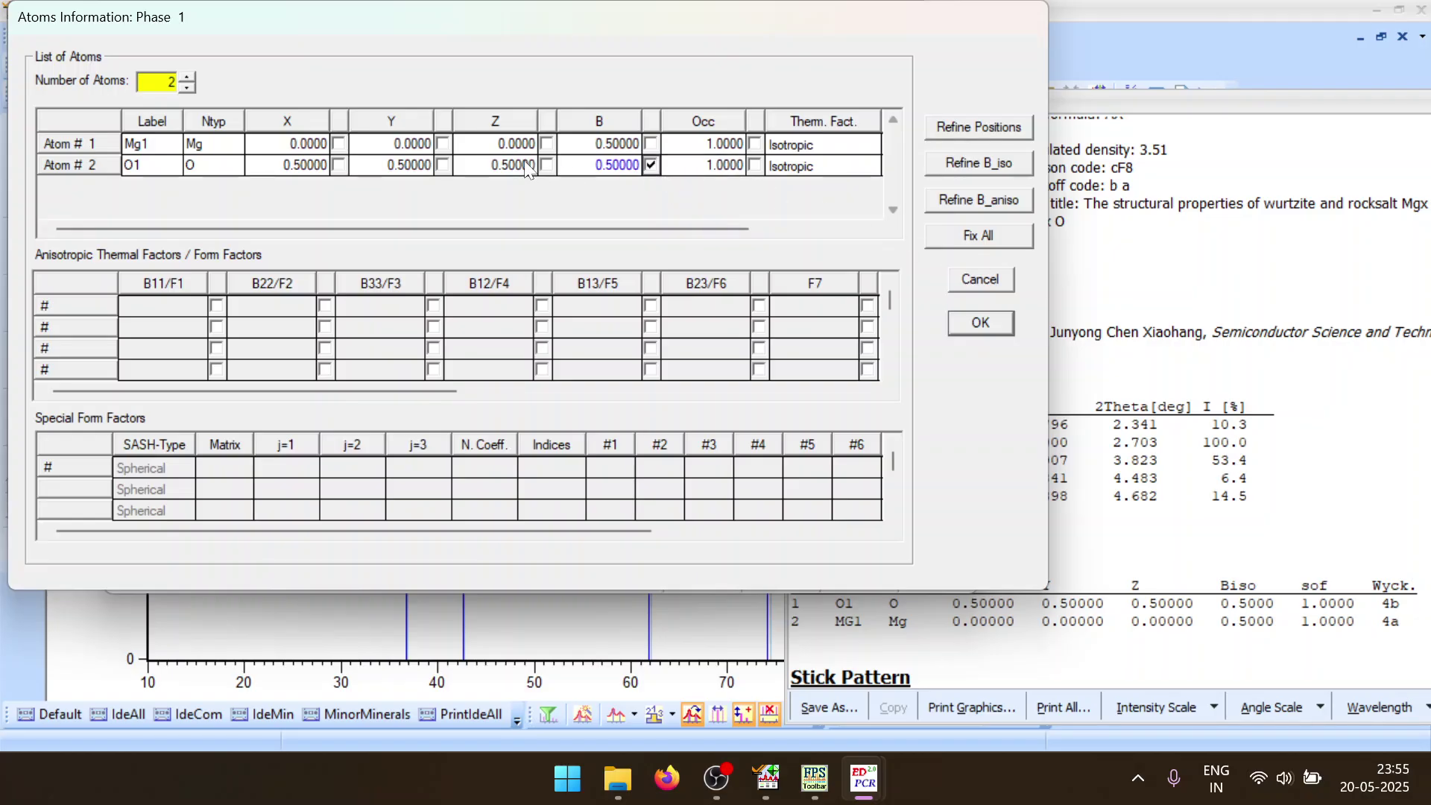
left_click(979, 322)
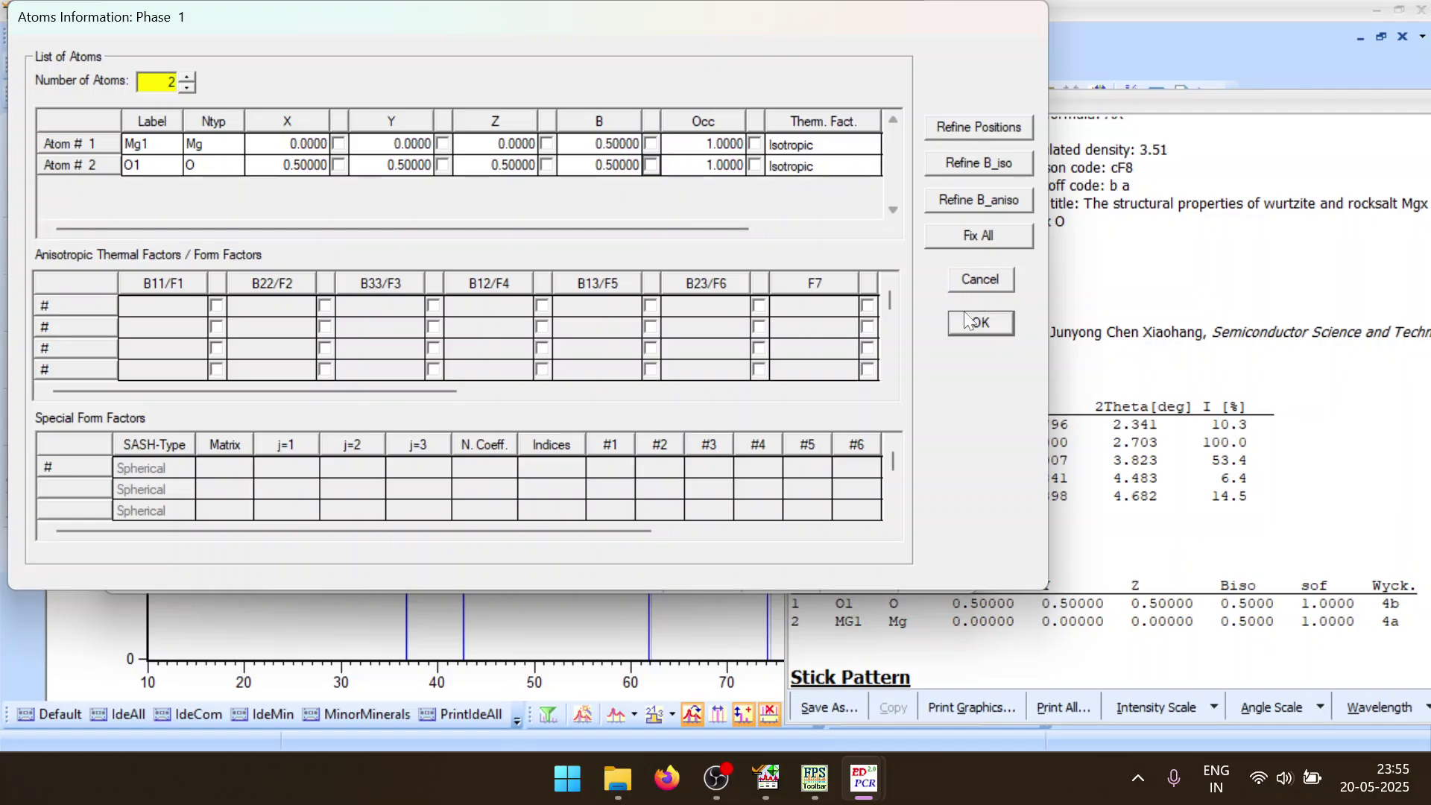
Open the profile parameters of Phase 1 and set the cell lengths a, b and c to 4.24
left_click(646, 389)
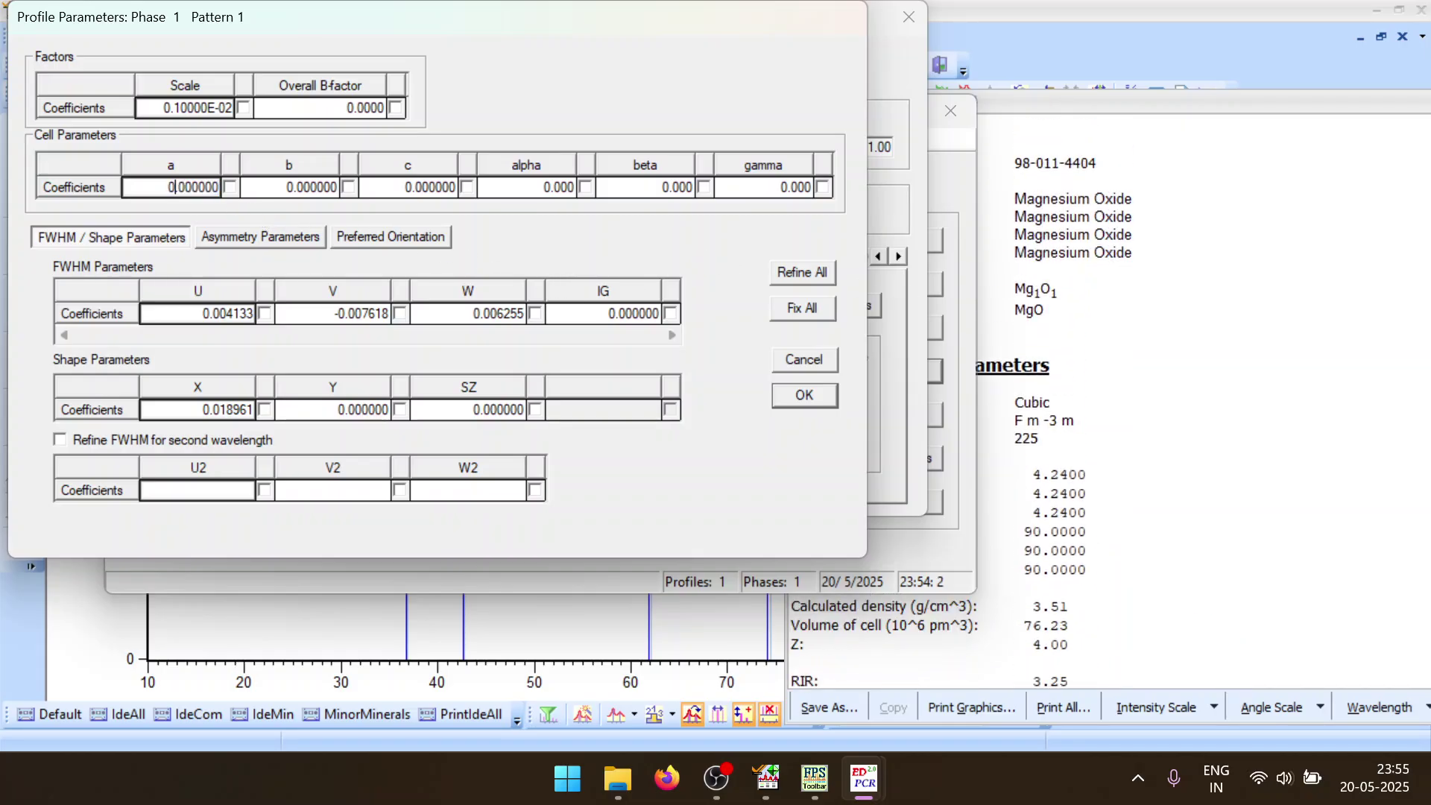
type("4.240000")
key("Tab")
type("4.24")
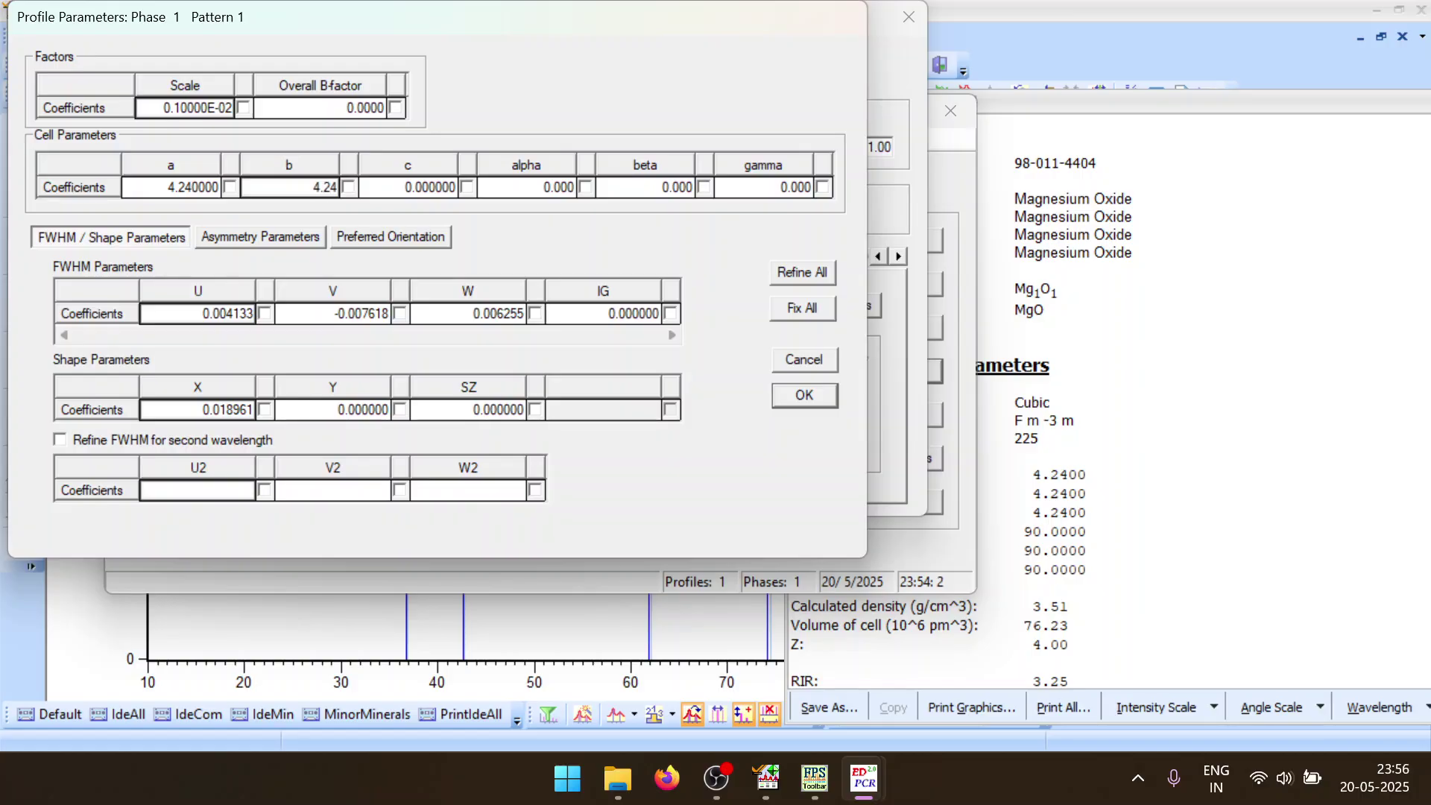
key("Tab")
type("4.24")
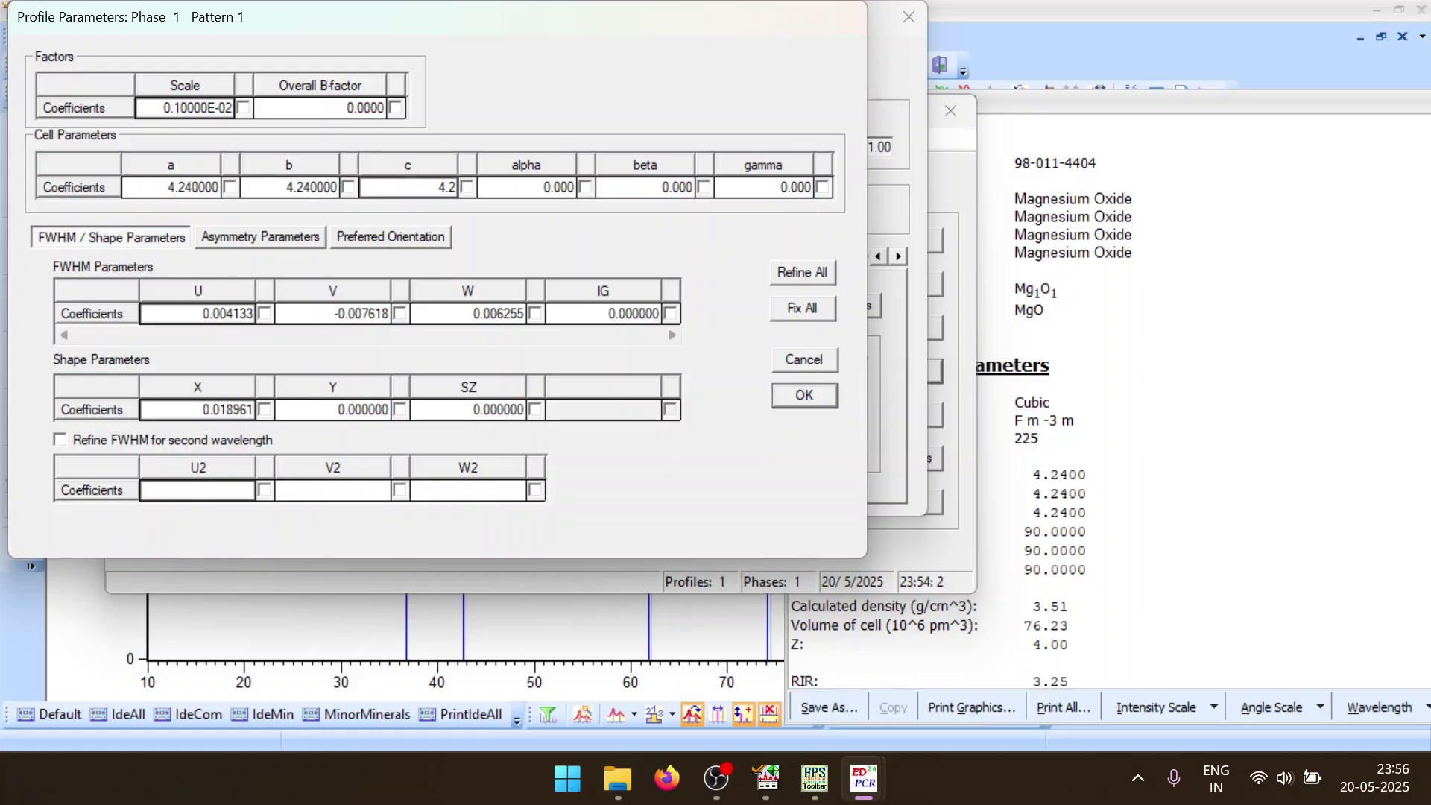
Set the cell angles alpha, beta and gamma to 90, and accept the profile parameters and refinement information
key("Tab")
type("90")
key("Tab")
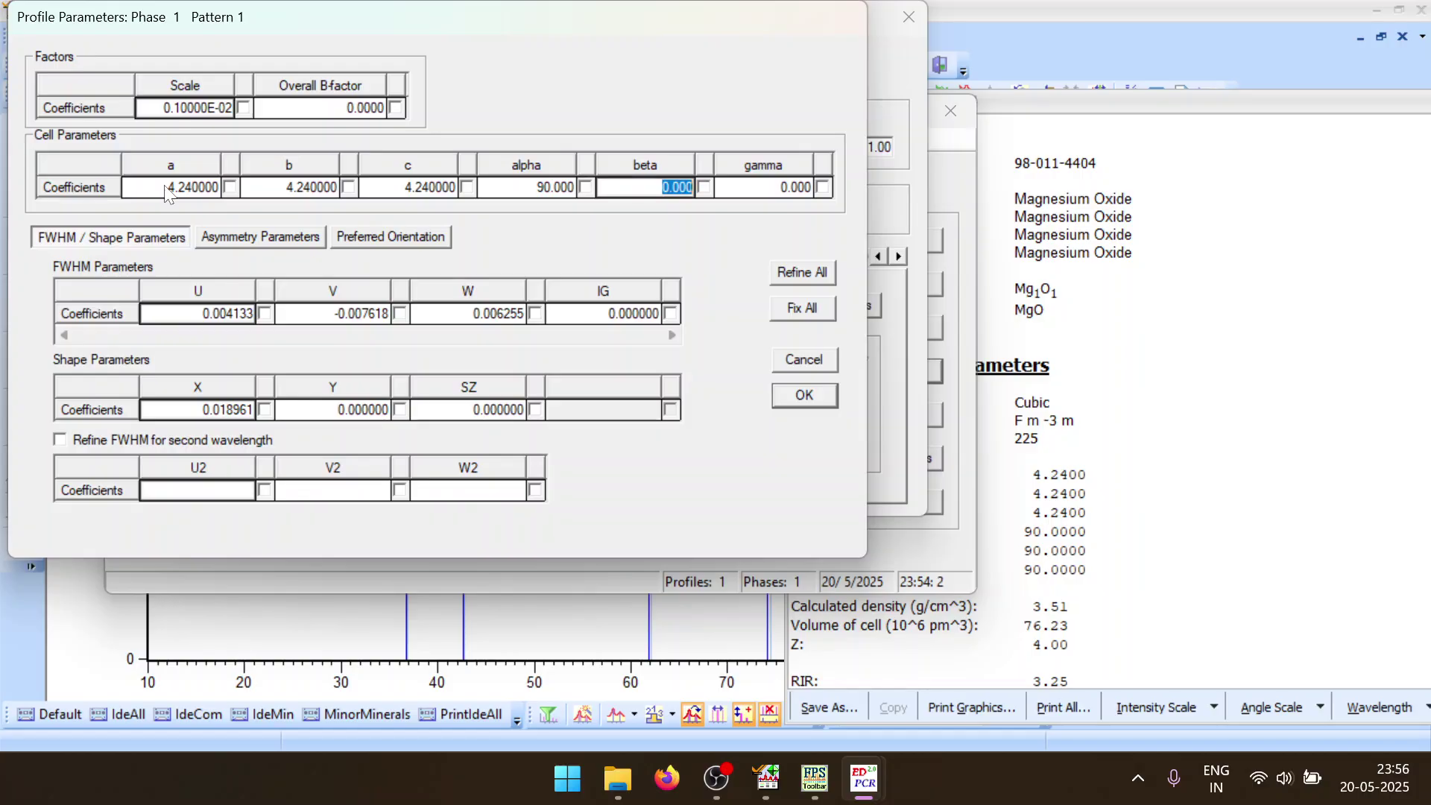
type("90")
key("Tab")
type("90")
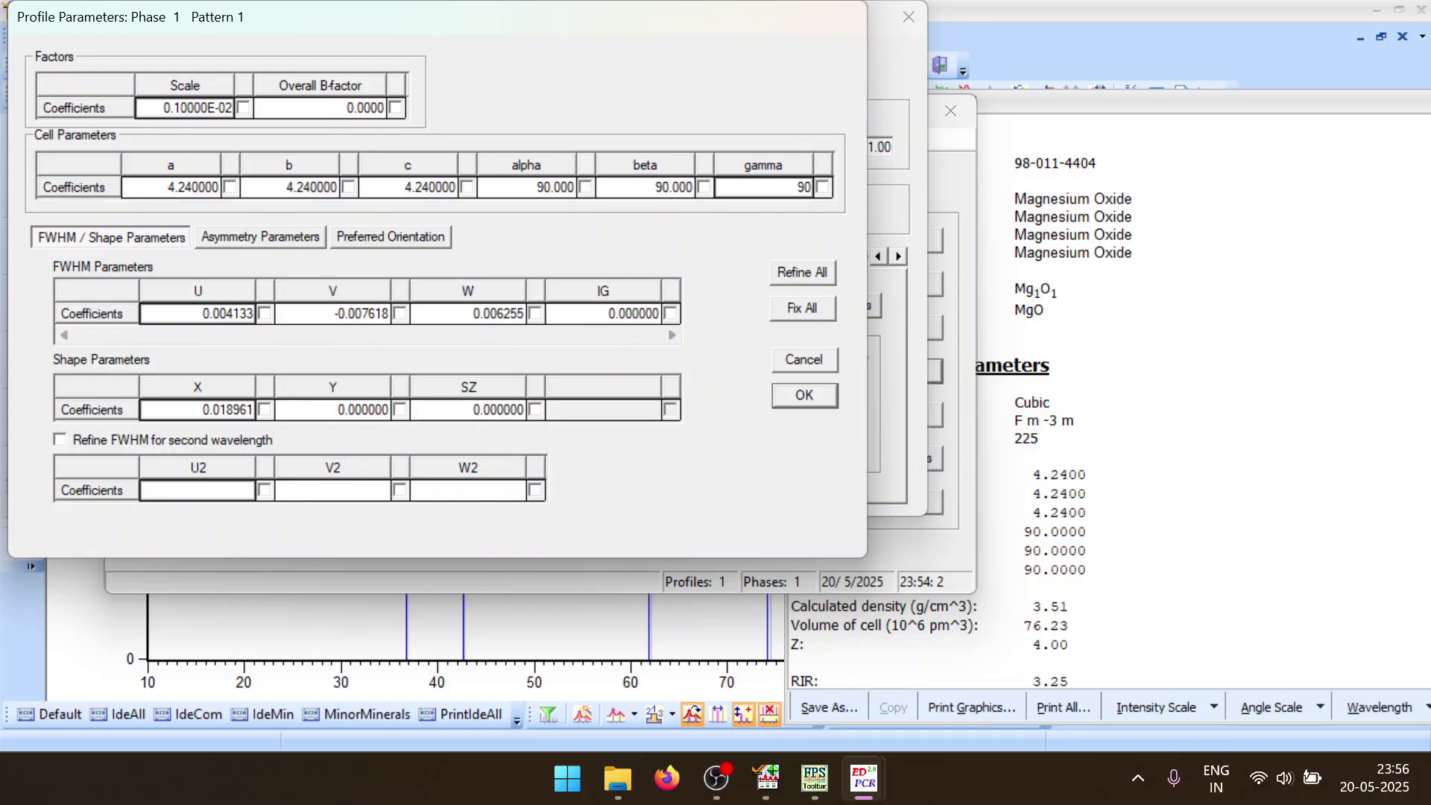
left_click(792, 390)
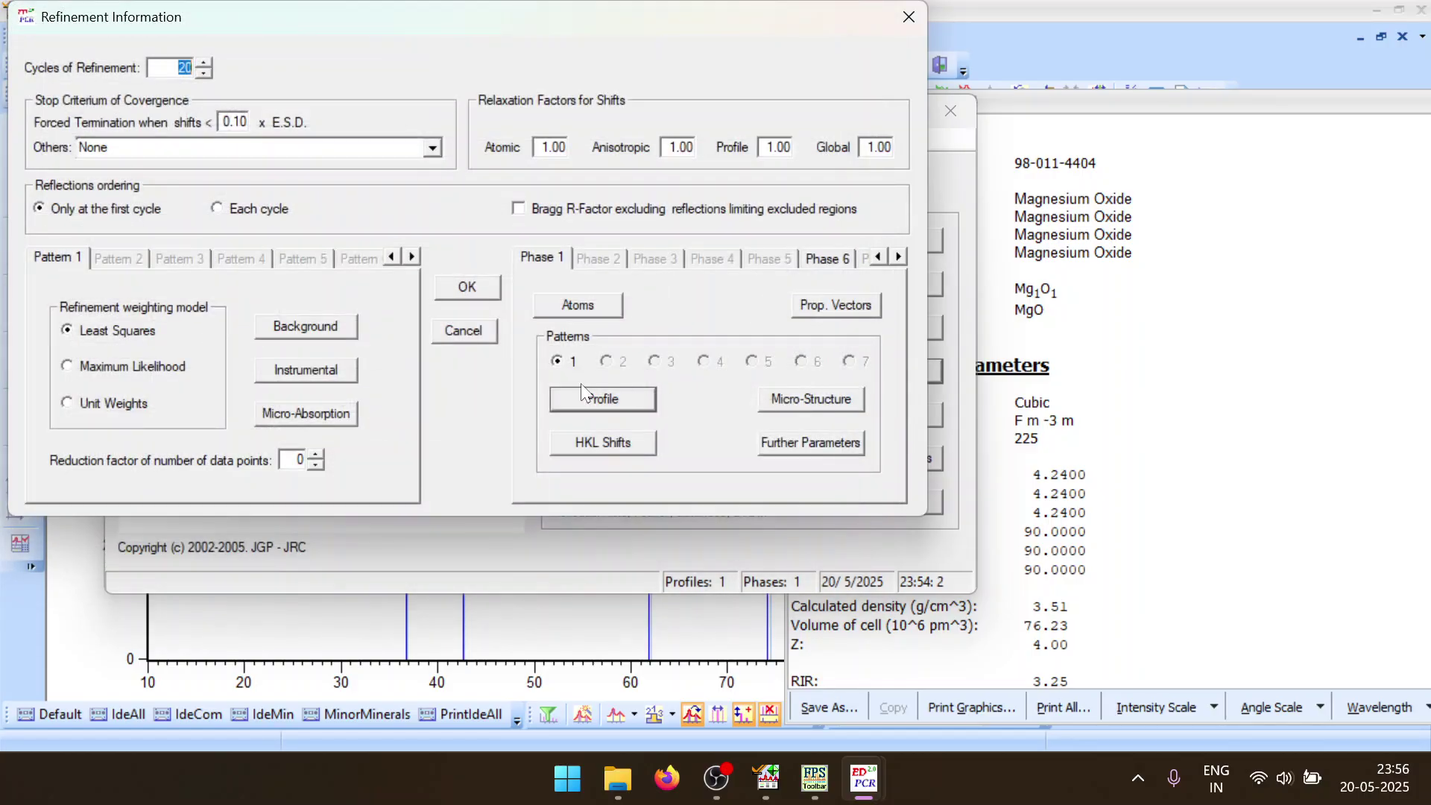
left_click(477, 286)
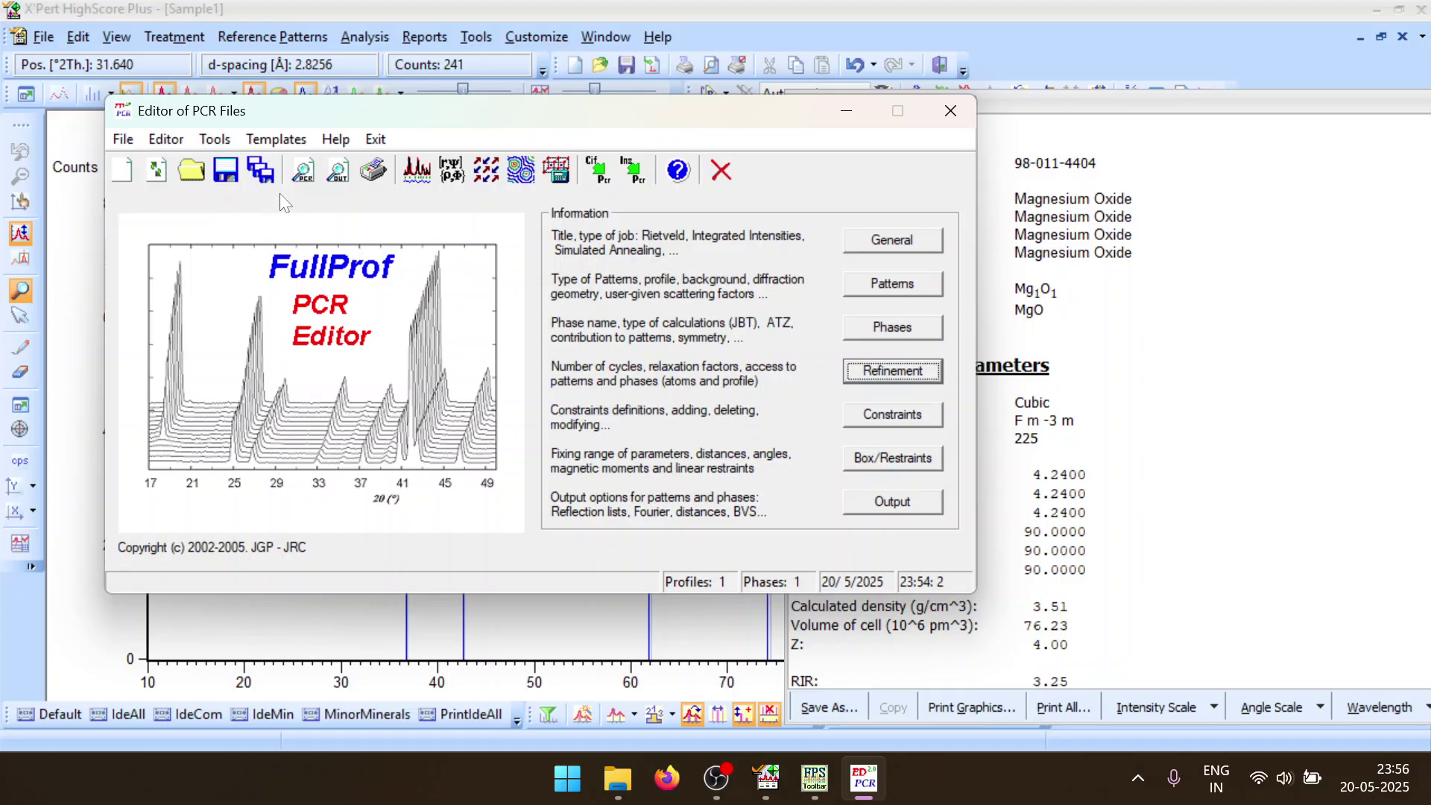
Start saving the PCR file and choose the Rietveld folder on the Desktop as its location
left_click(272, 173)
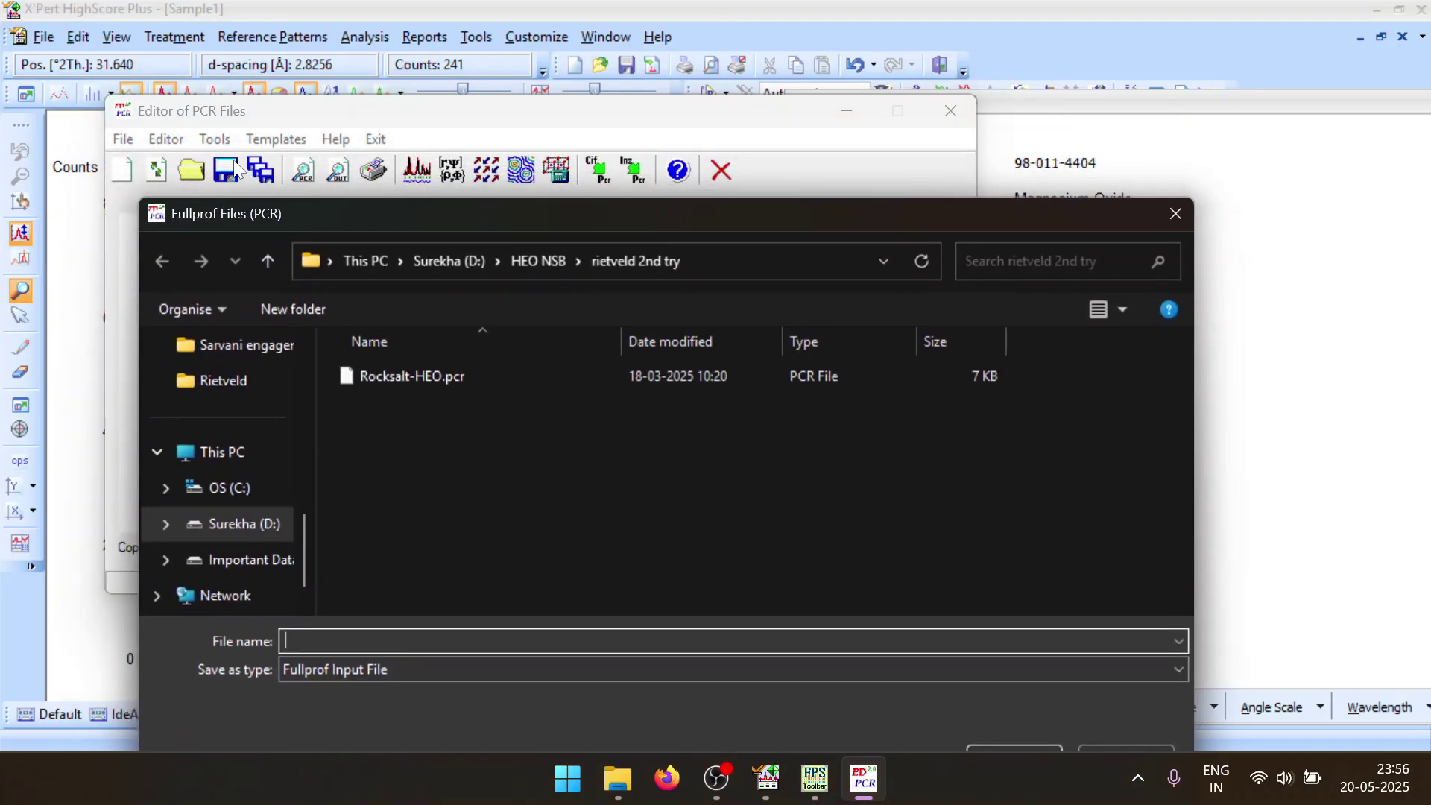
left_click_drag(428, 223, 351, 70)
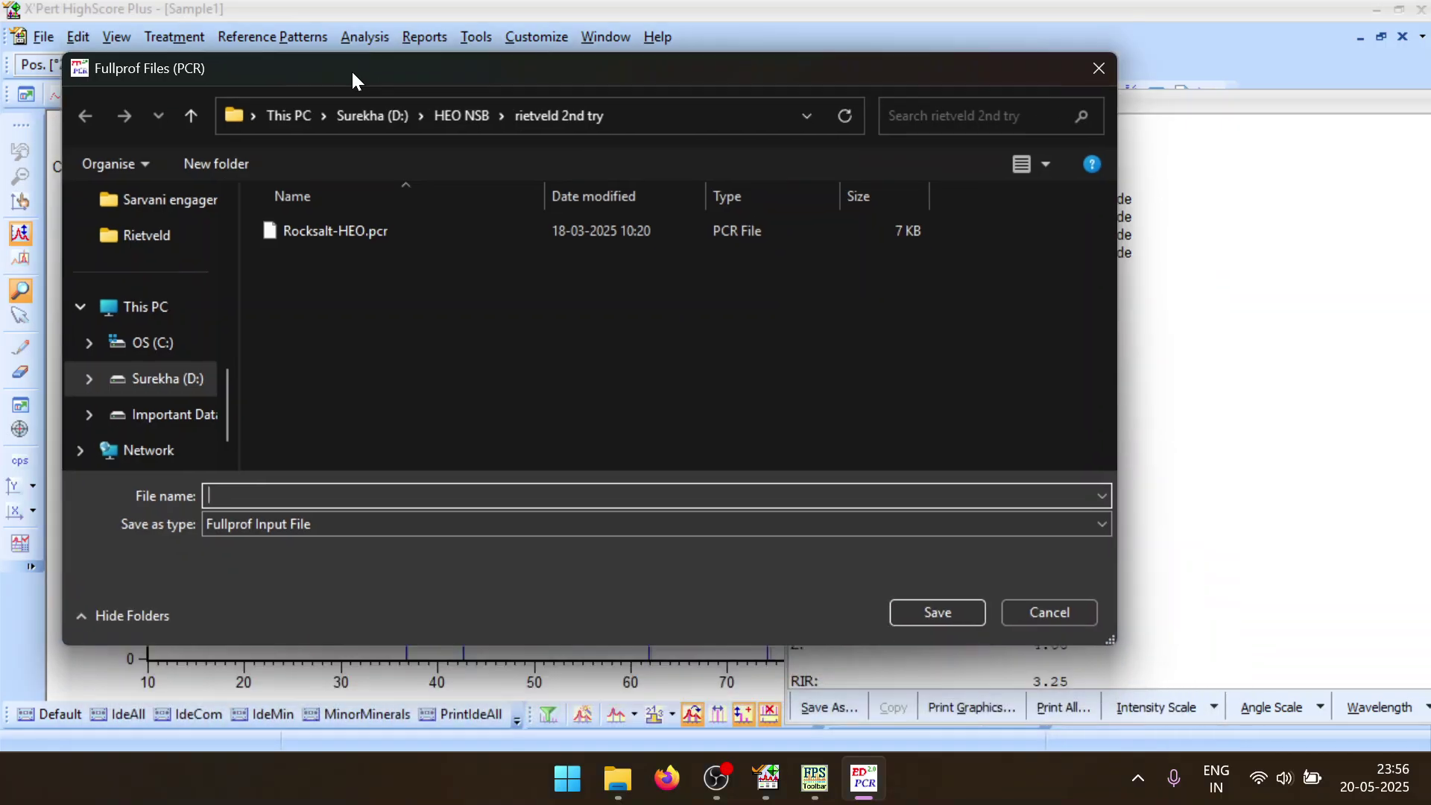
scroll(139, 372, "up", 5)
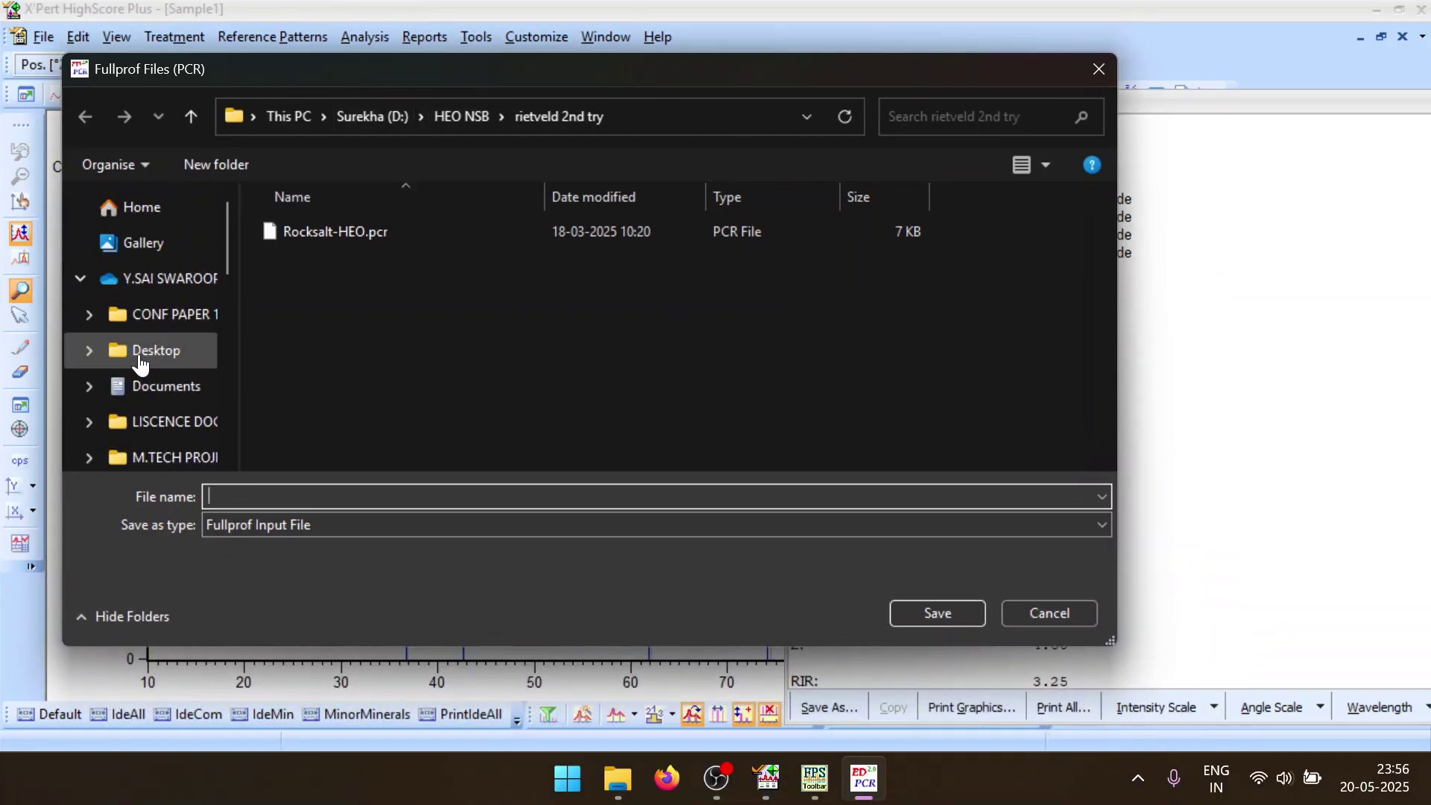
scroll(138, 362, "down", 2)
scroll(159, 297, "down", 2)
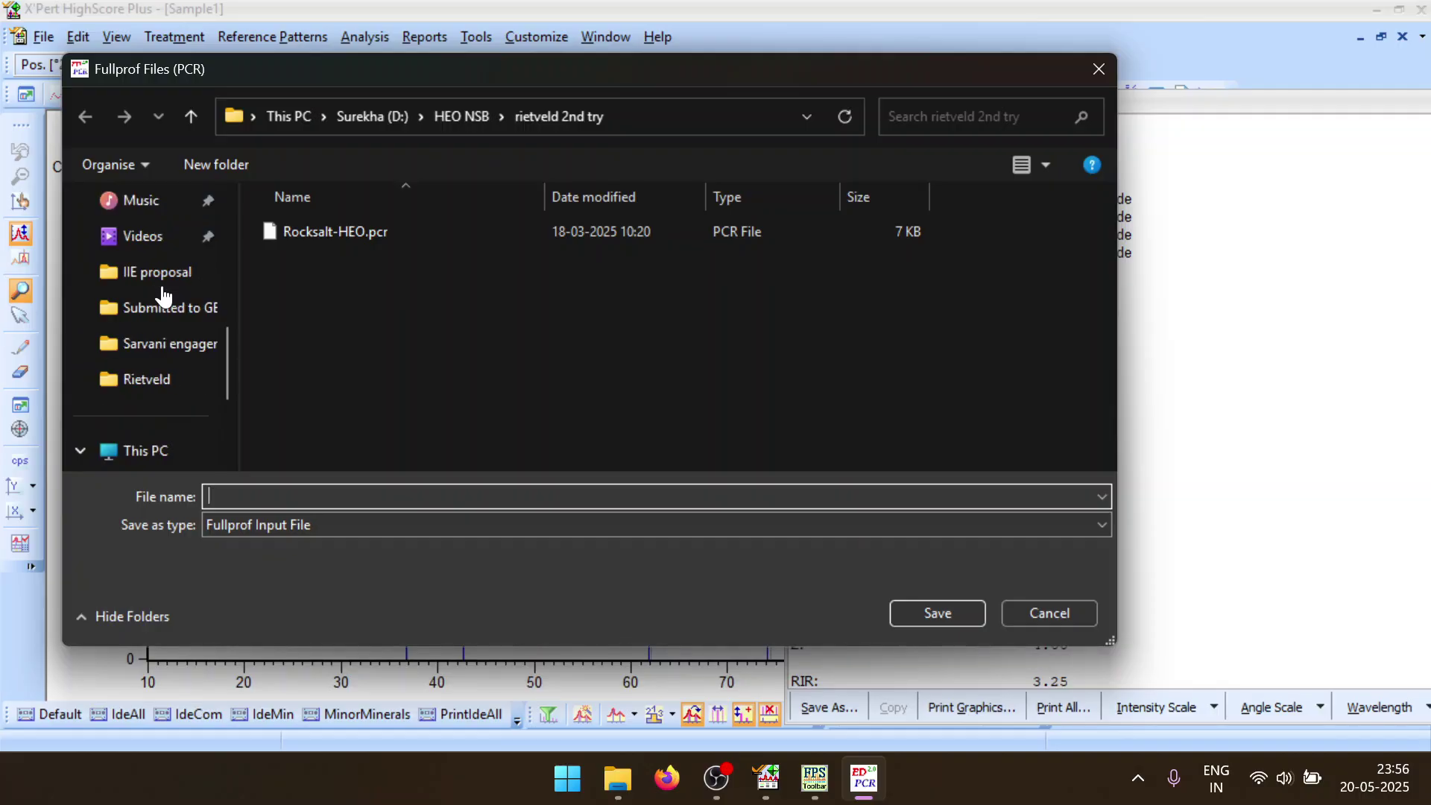
left_click(166, 378)
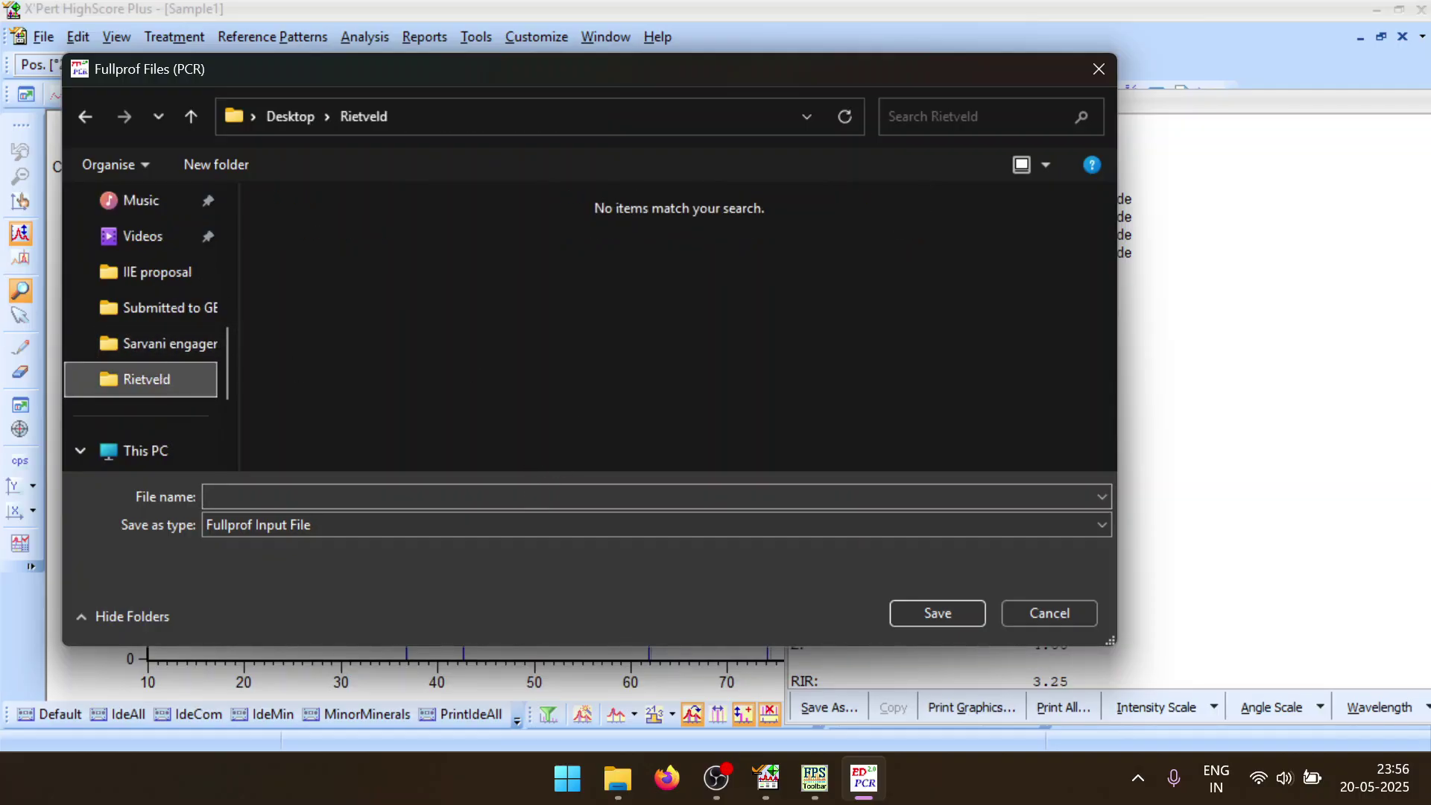
Name the PCR file MgO, without the .DAT extension, and save it as a Fullprof Input File
type("M")
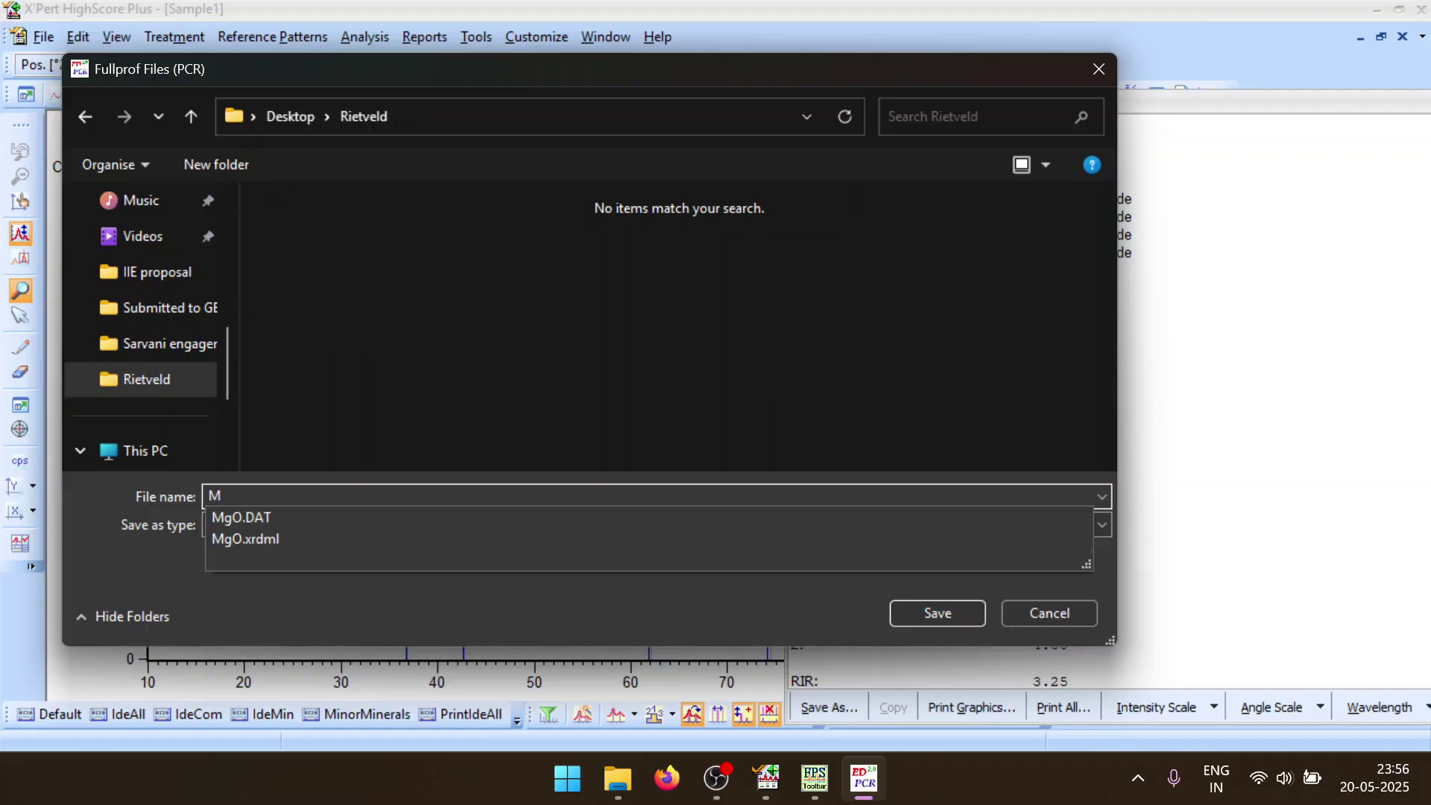
left_click(511, 518)
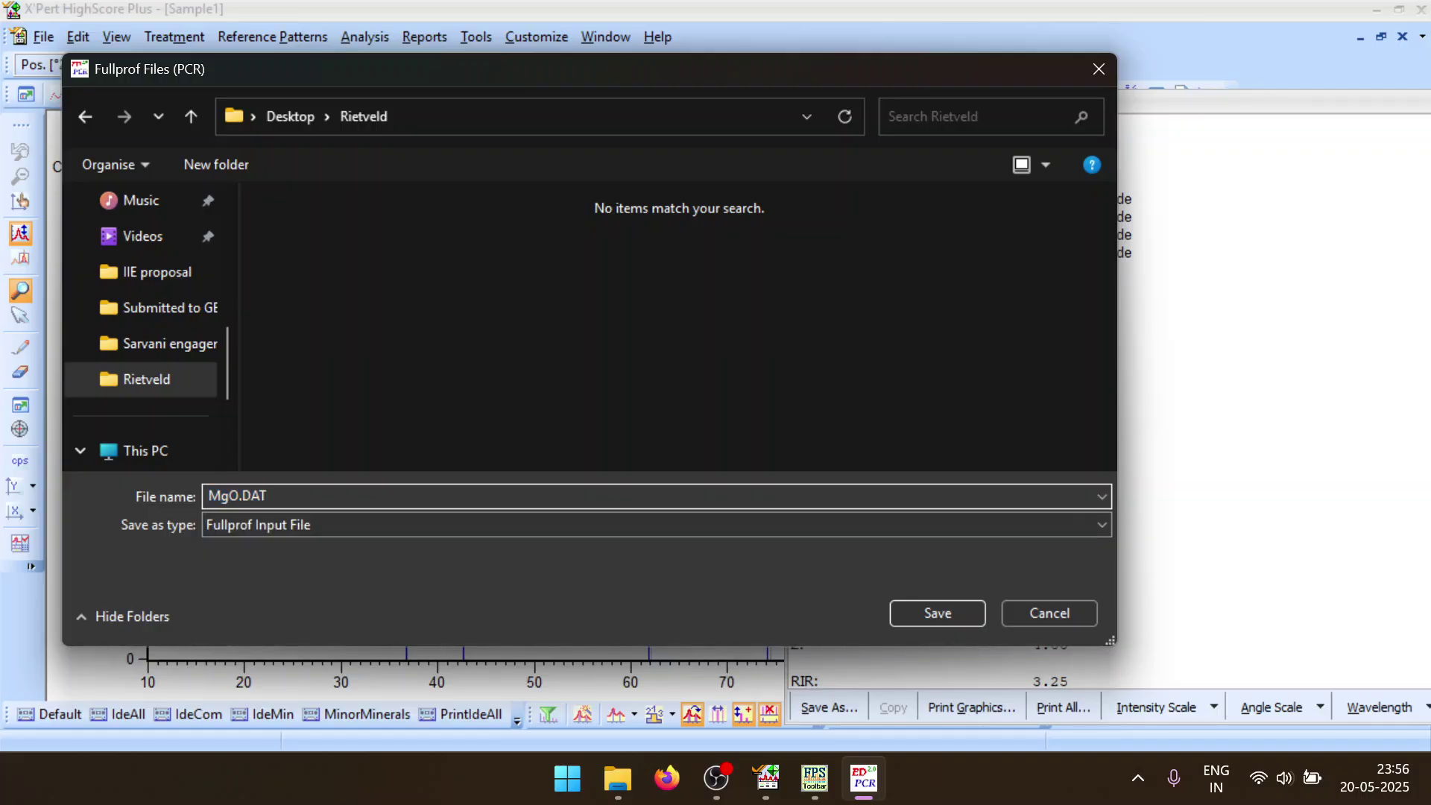
key("BackSpace")
key("BackSpace")
key("BackSpace")
key("BackSpace")
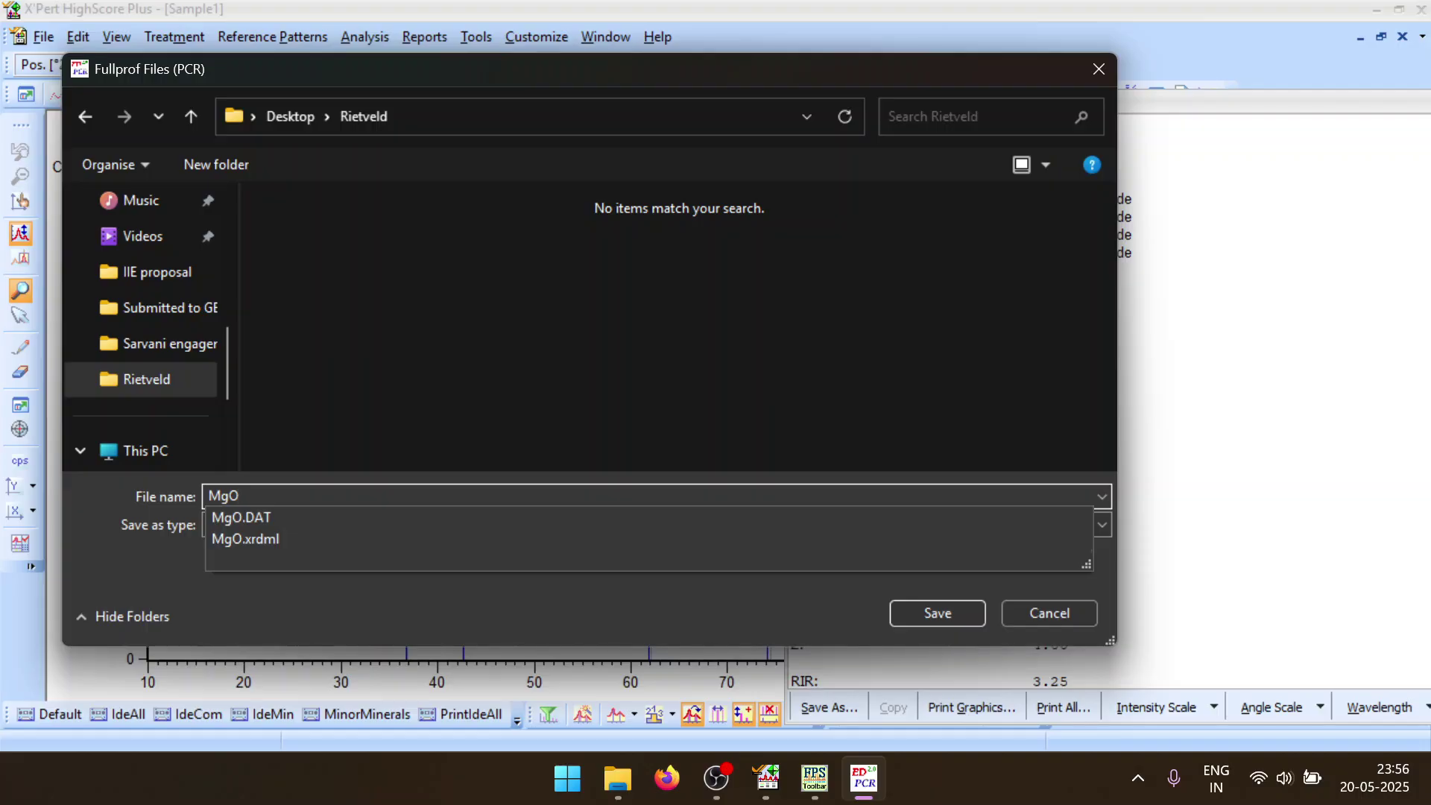
left_click(489, 416)
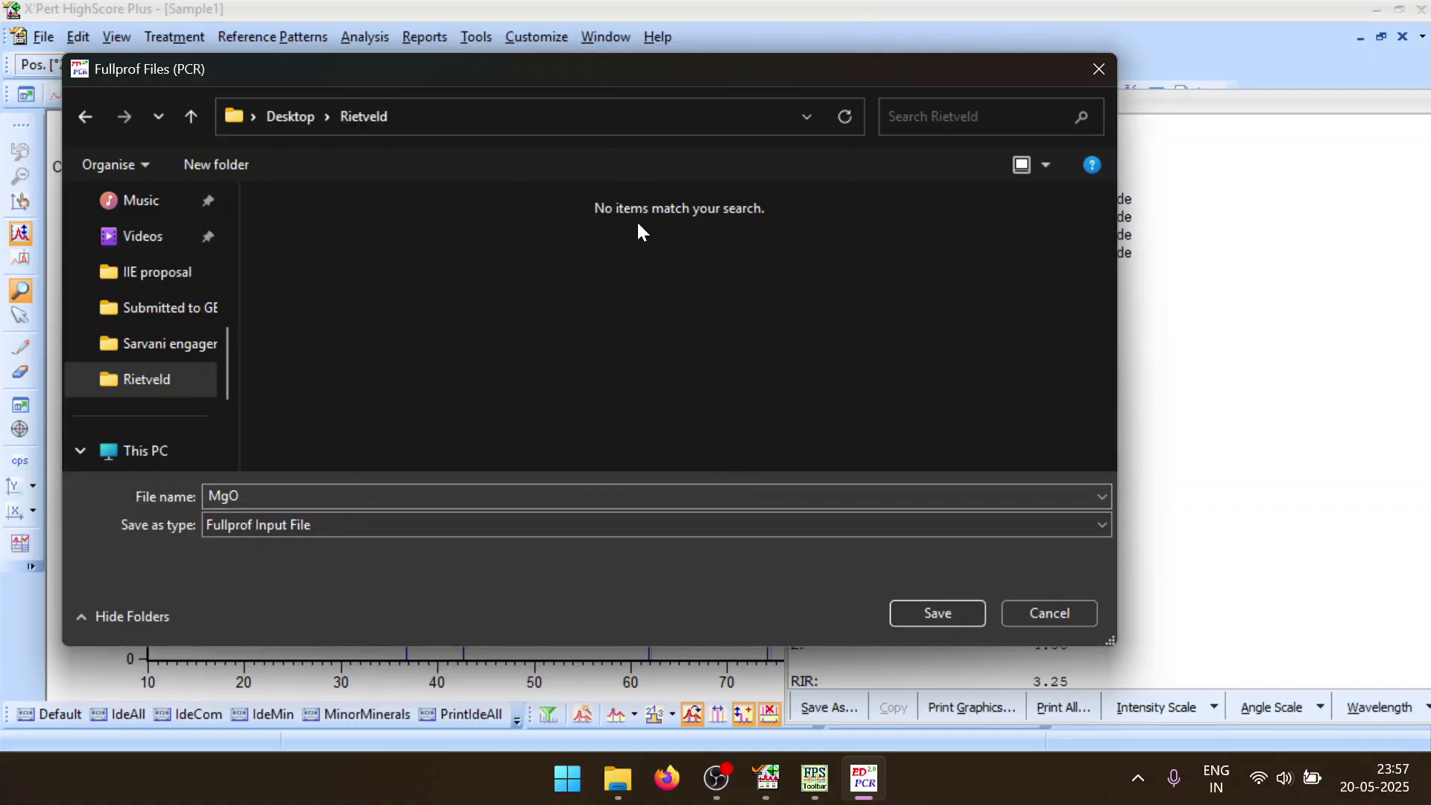
left_click(941, 616)
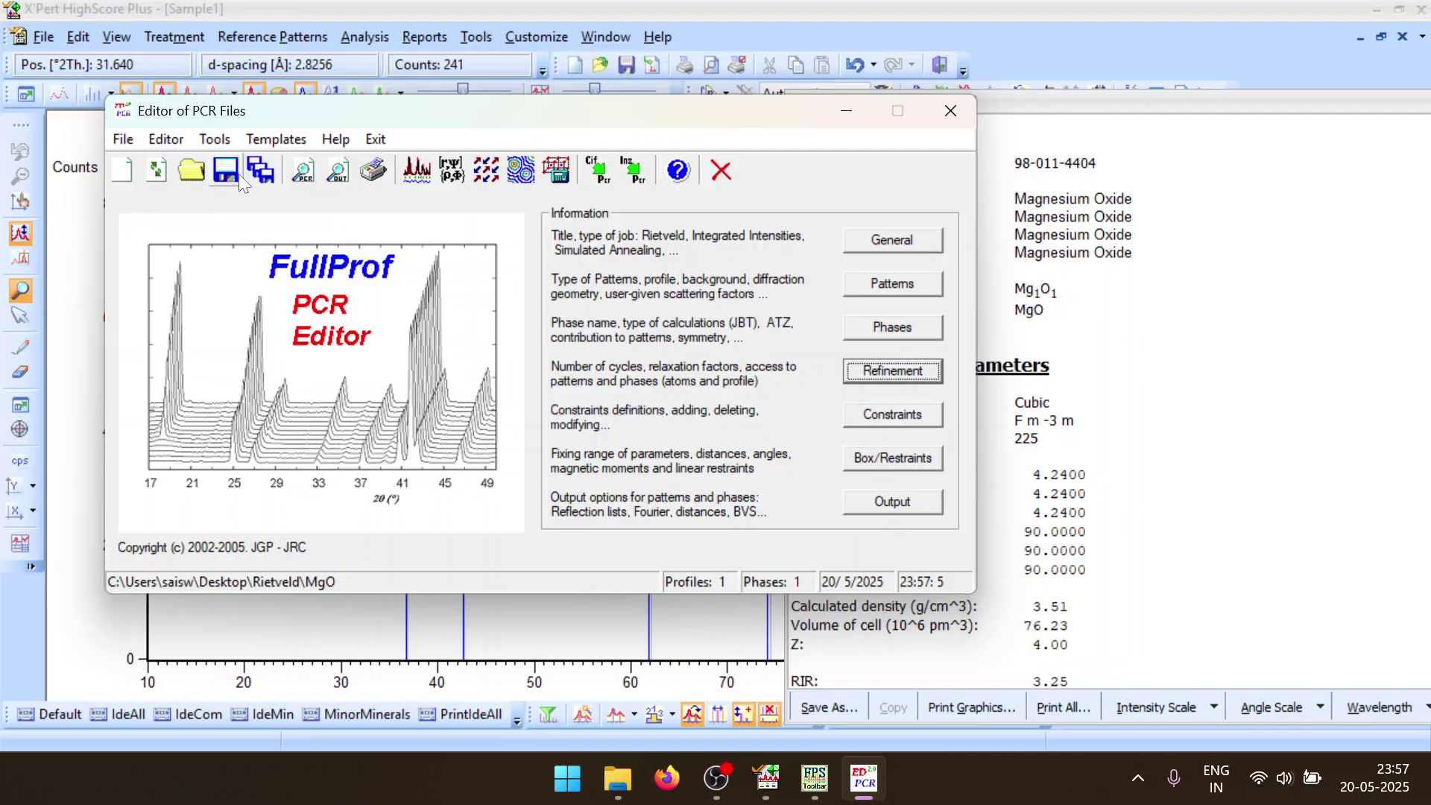
Run FullProf on the MgO data, close the output window and decline reloading the PCR file
left_click(417, 170)
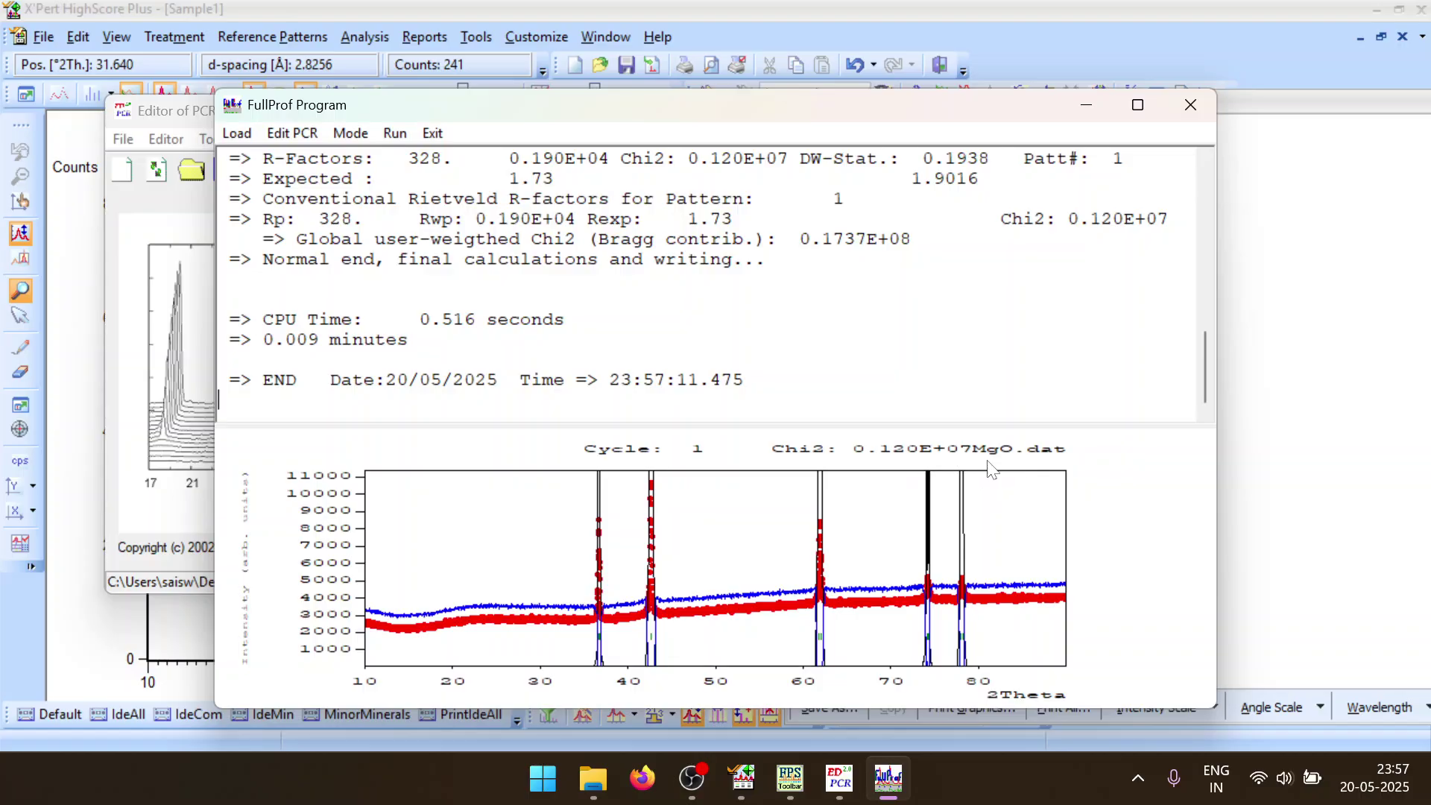
left_click(1192, 108)
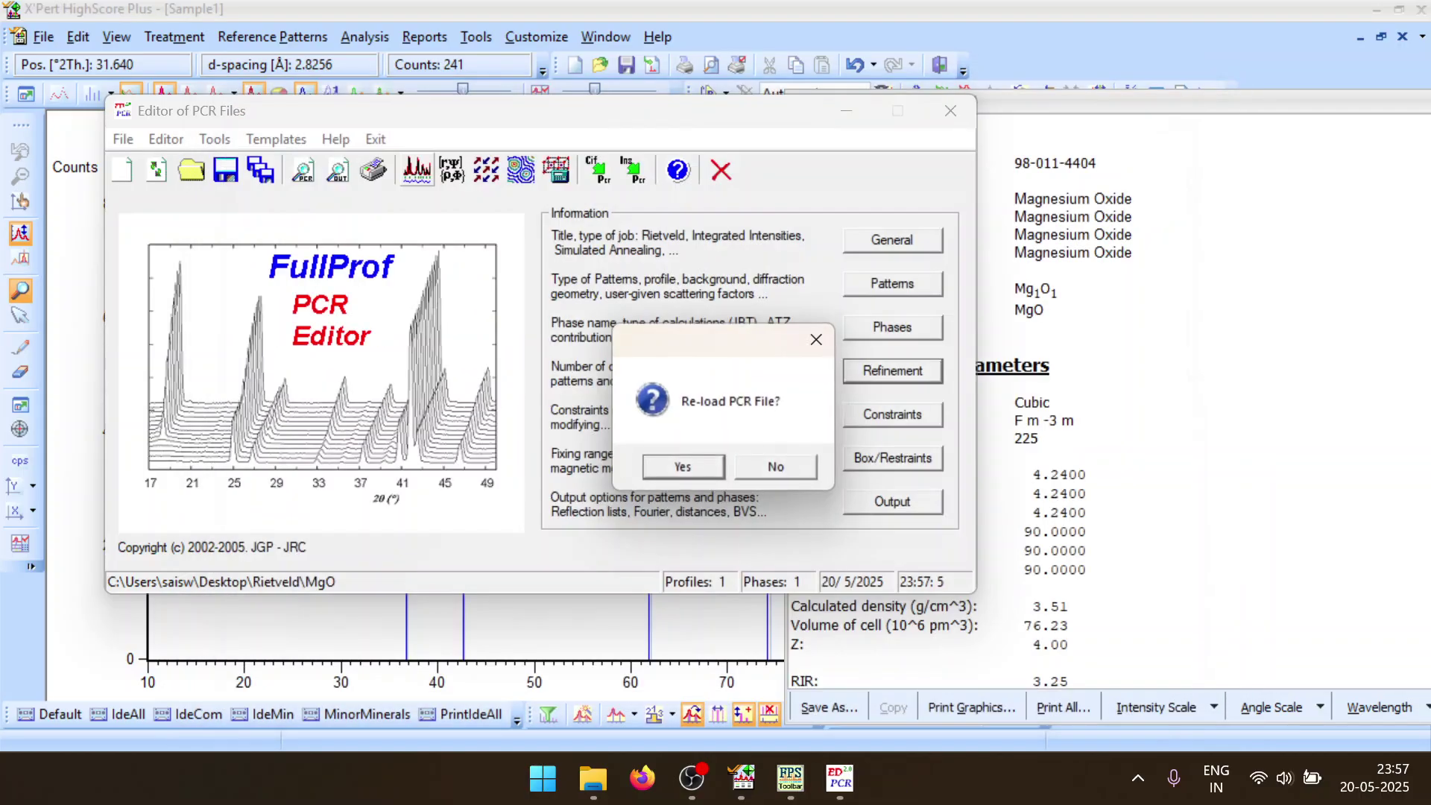
left_click(778, 468)
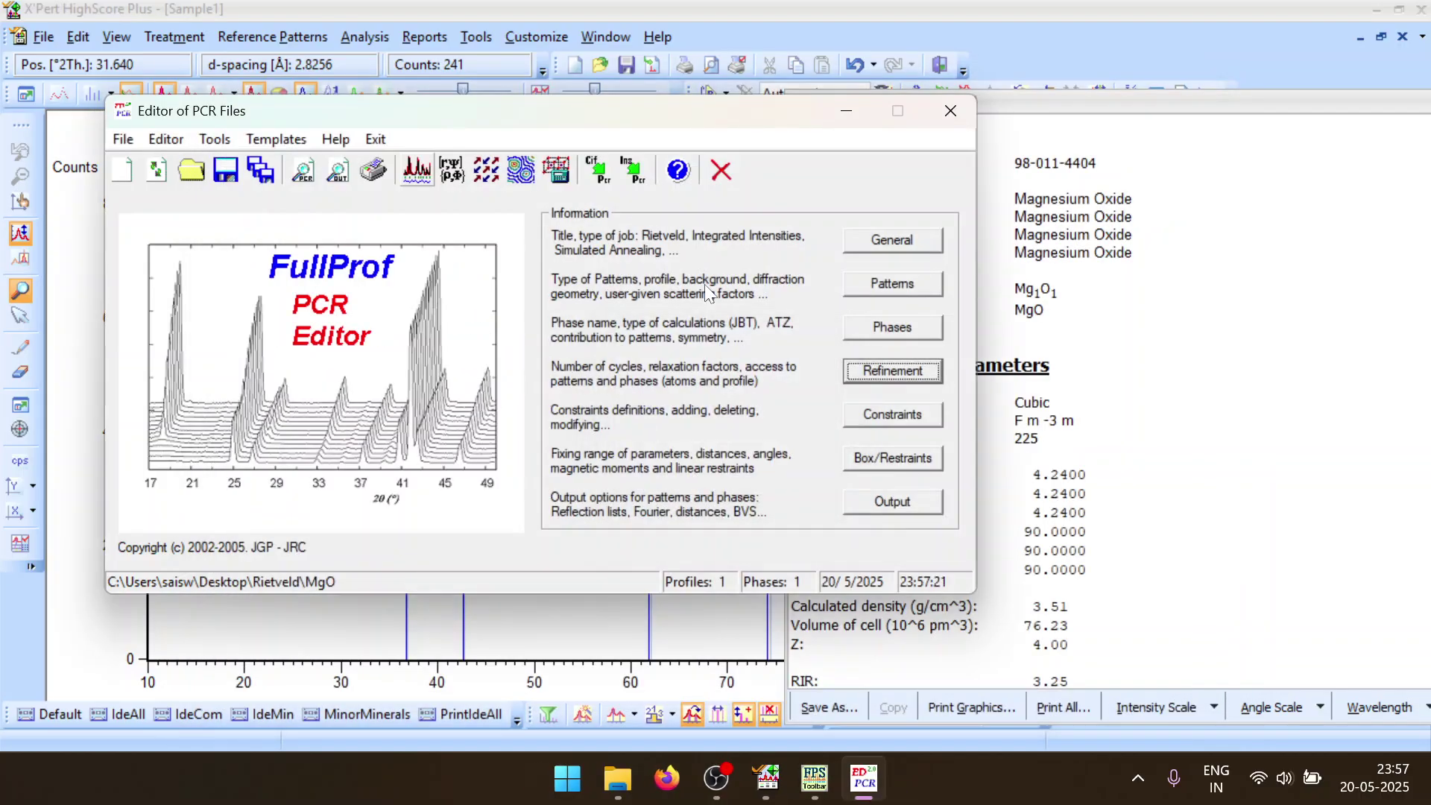
Import the Pattern 1 background points from the background file, and accept the background and refinement information
left_click(923, 376)
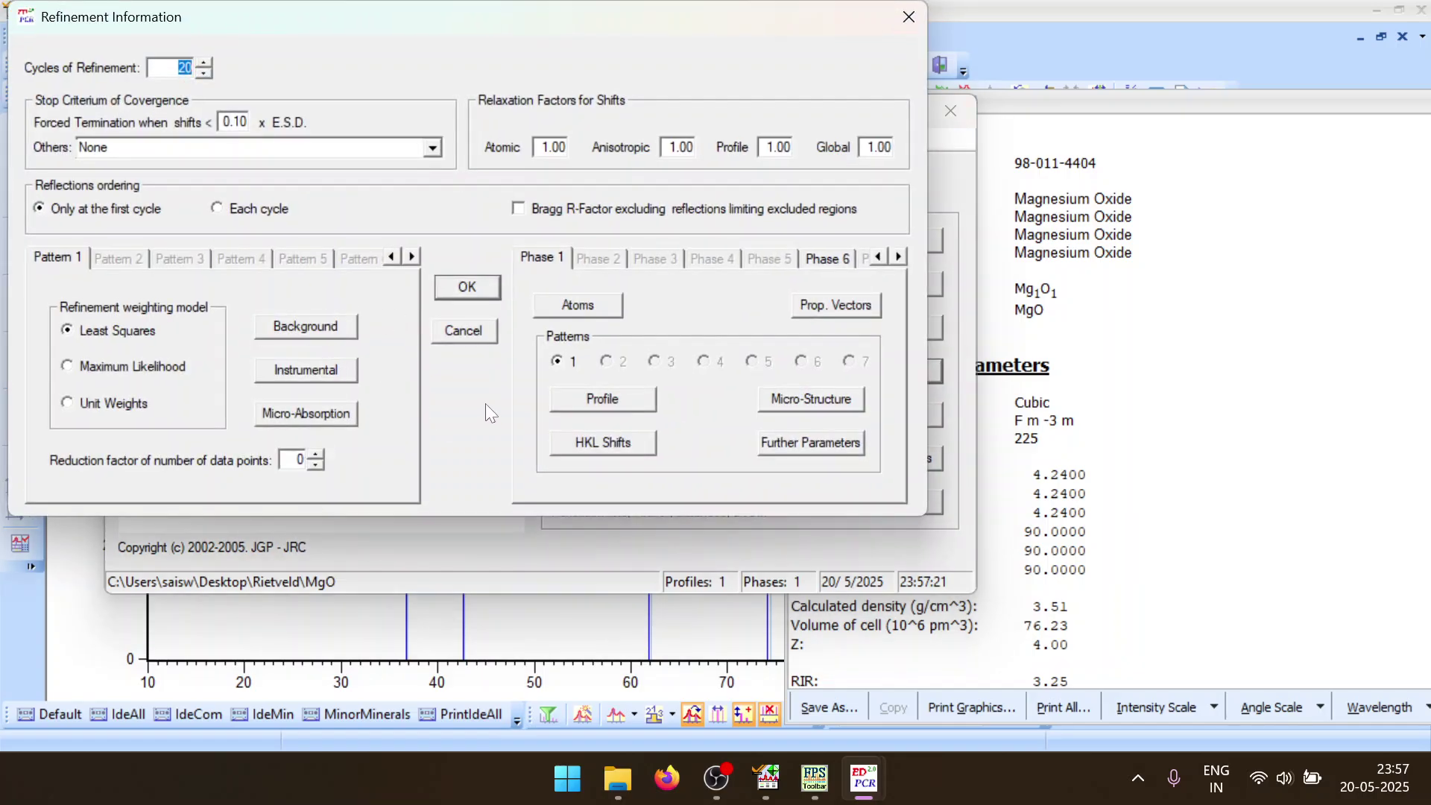
left_click(313, 325)
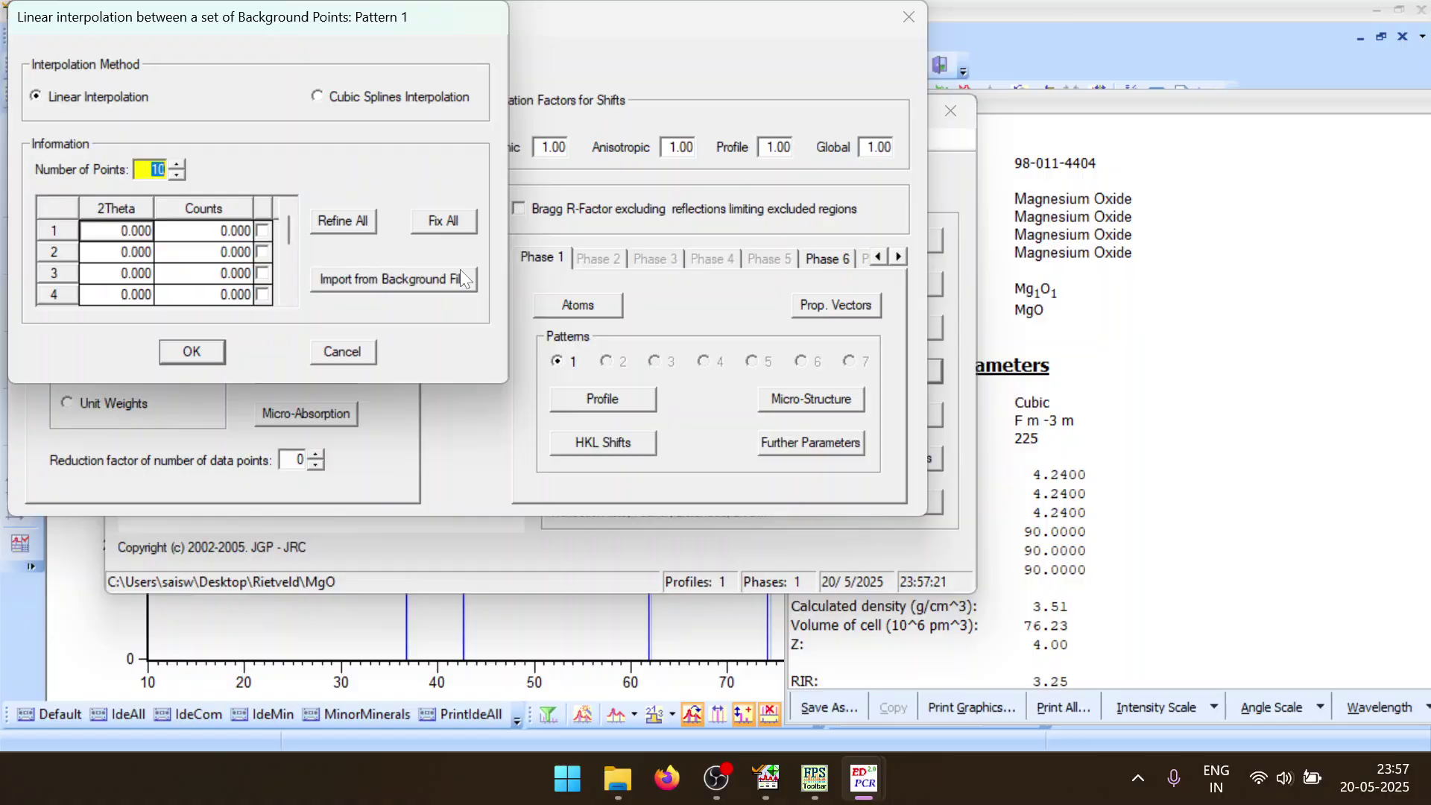
left_click(396, 277)
double_click(271, 231)
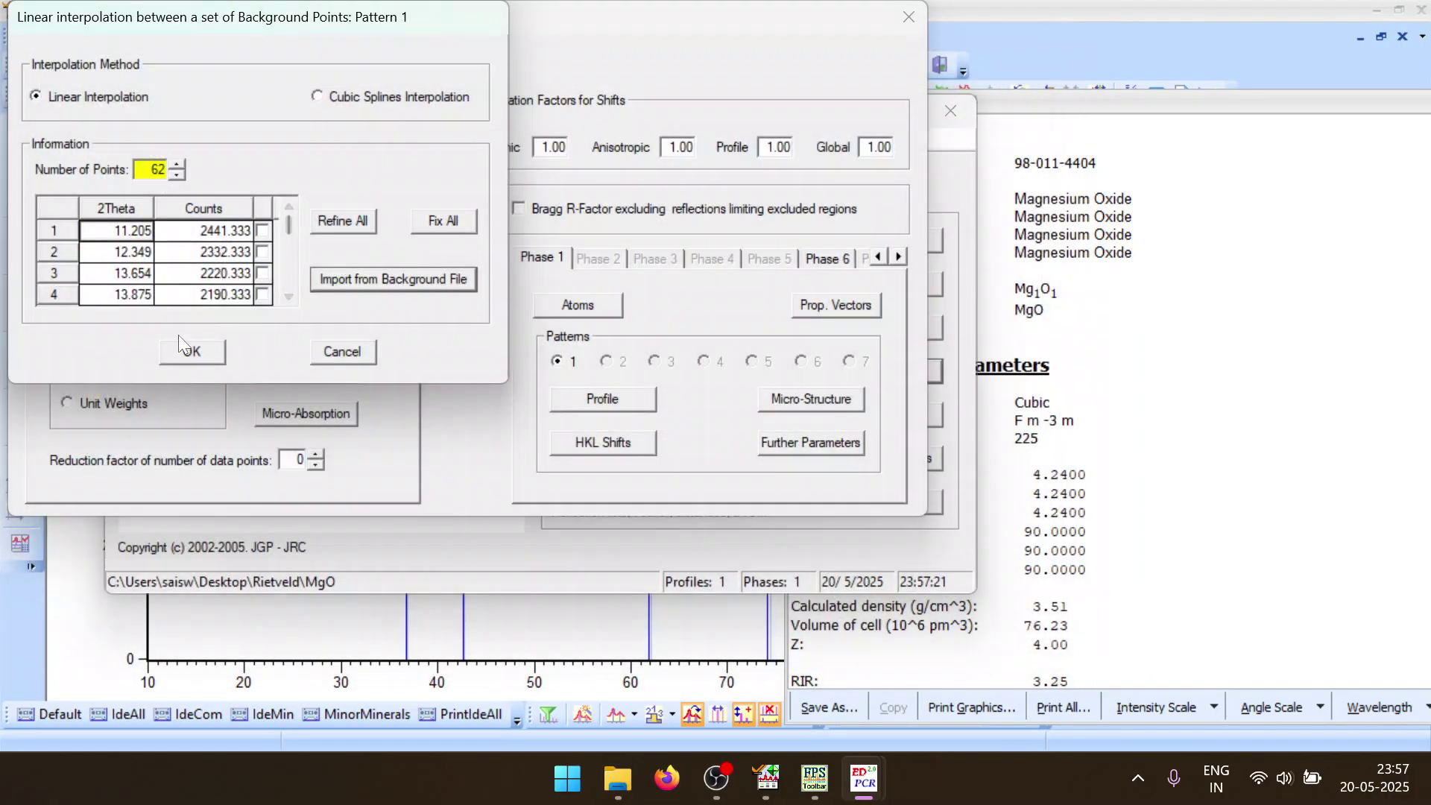
left_click(185, 349)
left_click(477, 293)
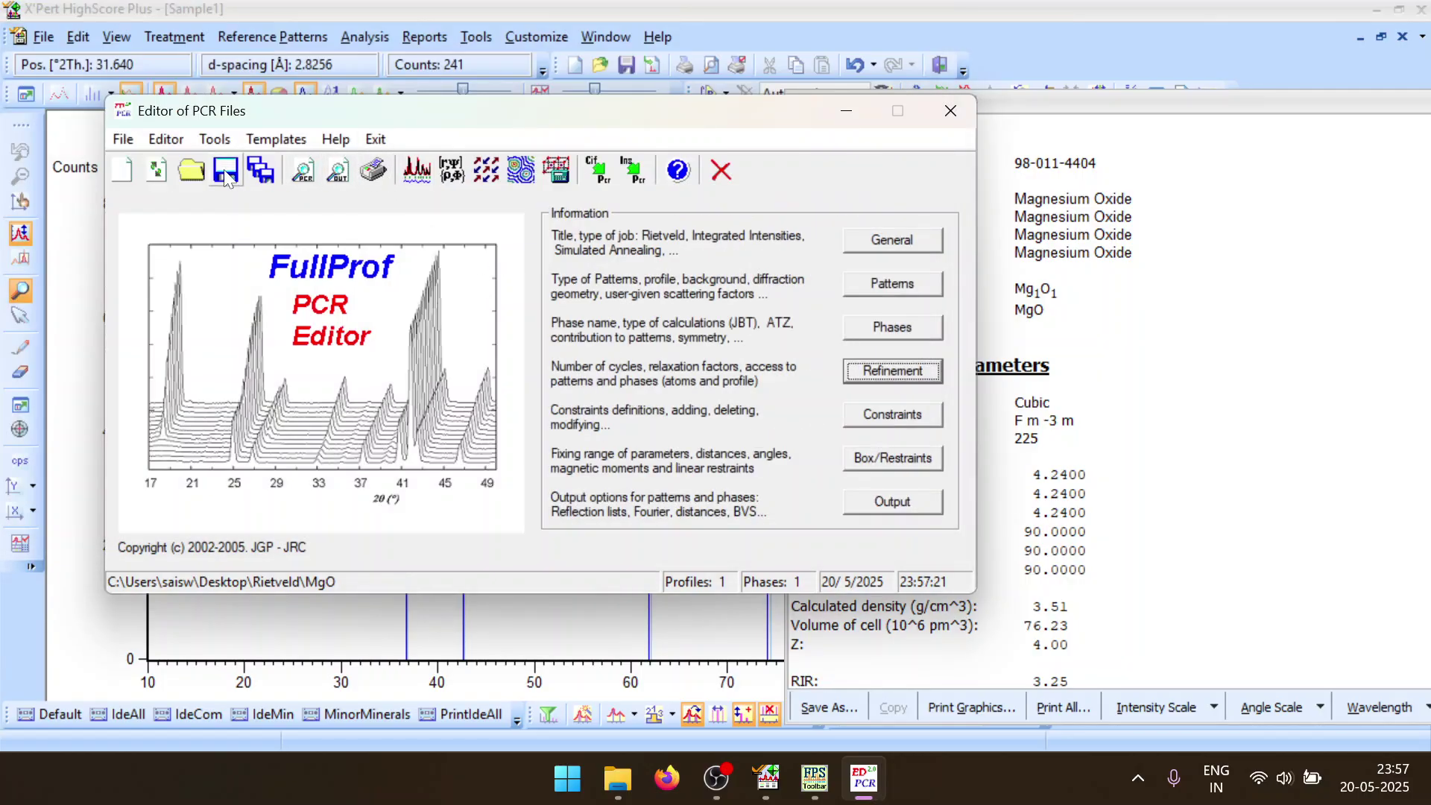
Run FullProf with the imported background, close its output and reload the PCR file
left_click(419, 170)
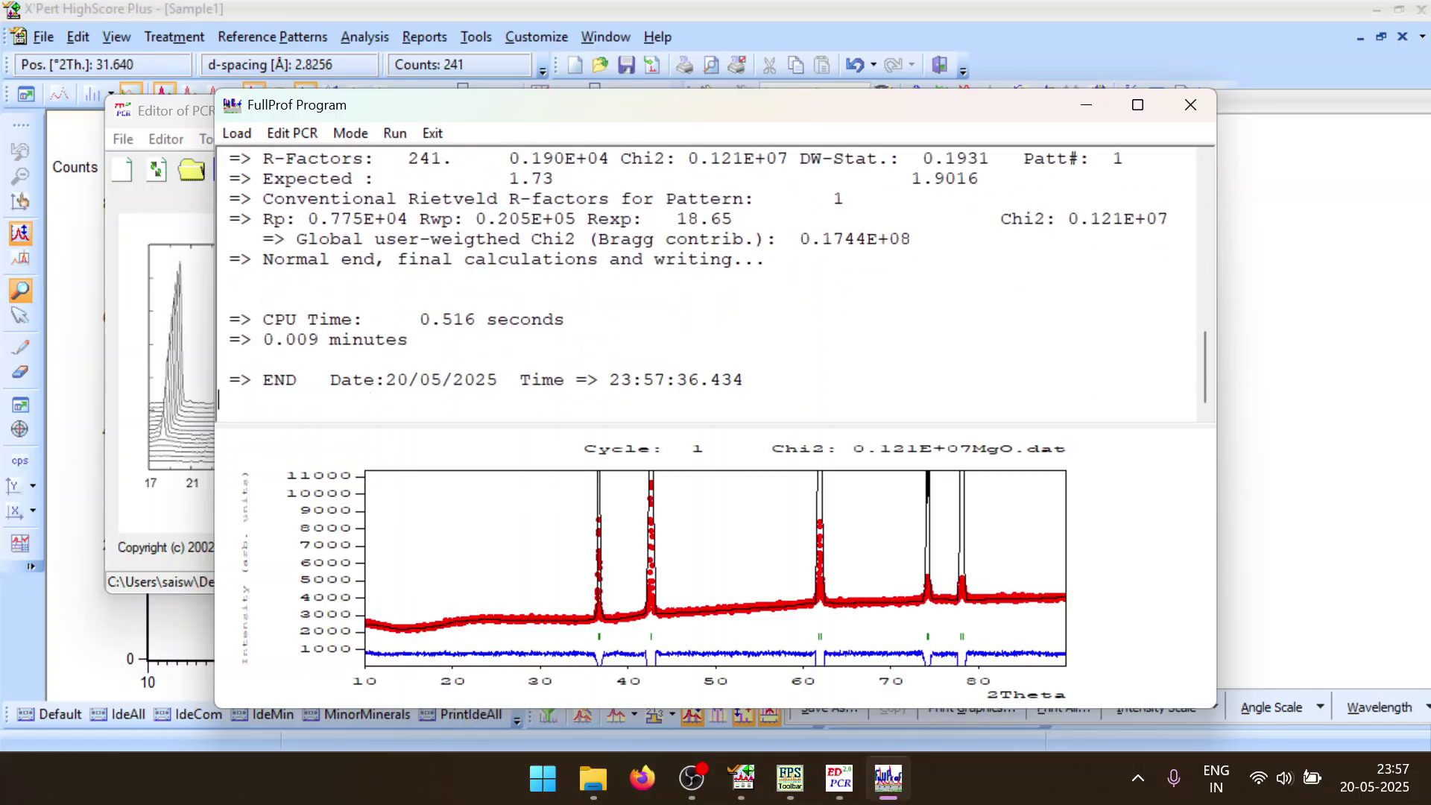
left_click(1190, 105)
left_click(686, 471)
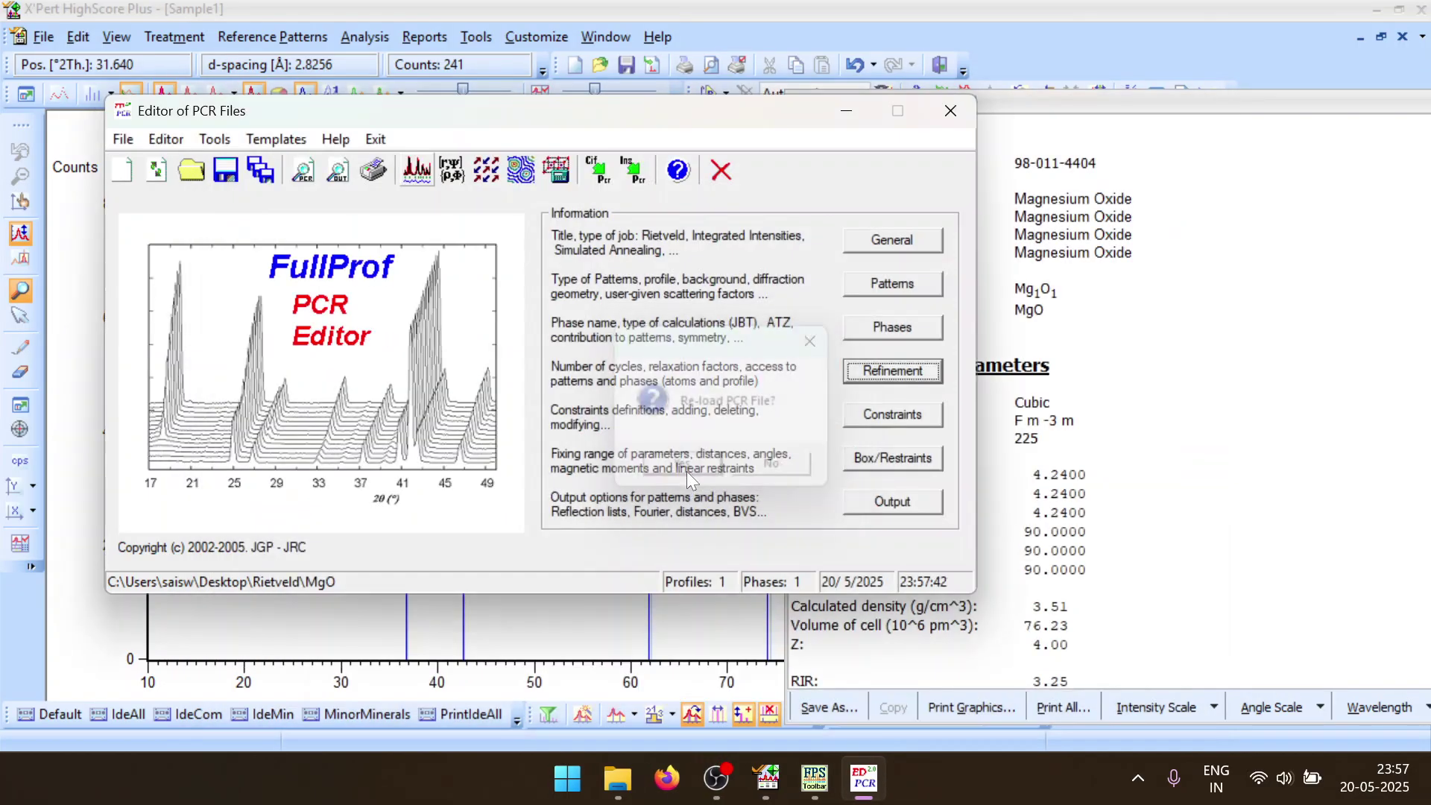
Switch to Firefox, search the web for "youngs rules of refinment" and return to the PCR editor
left_click(681, 779)
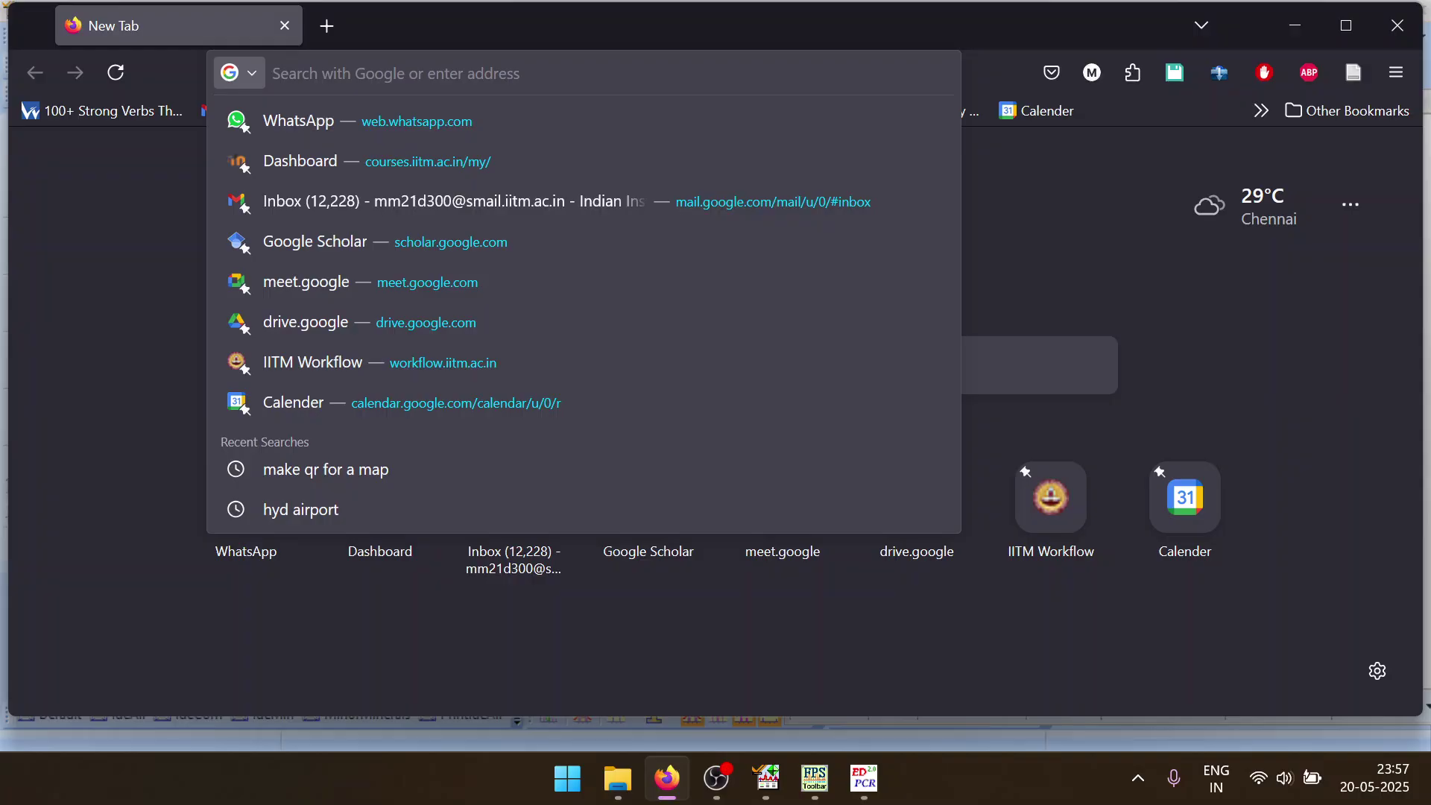
type("youngs ")
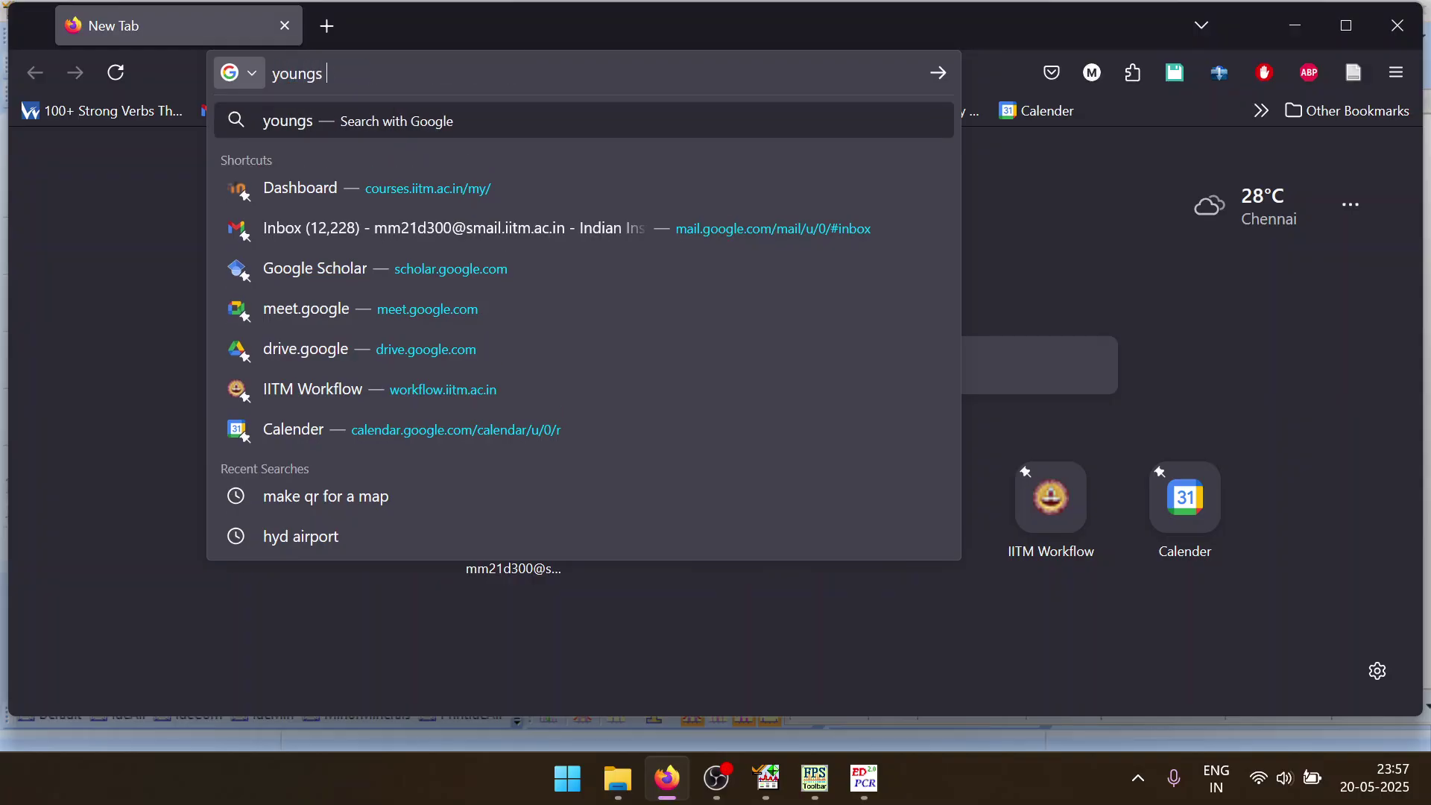
type("rules of ")
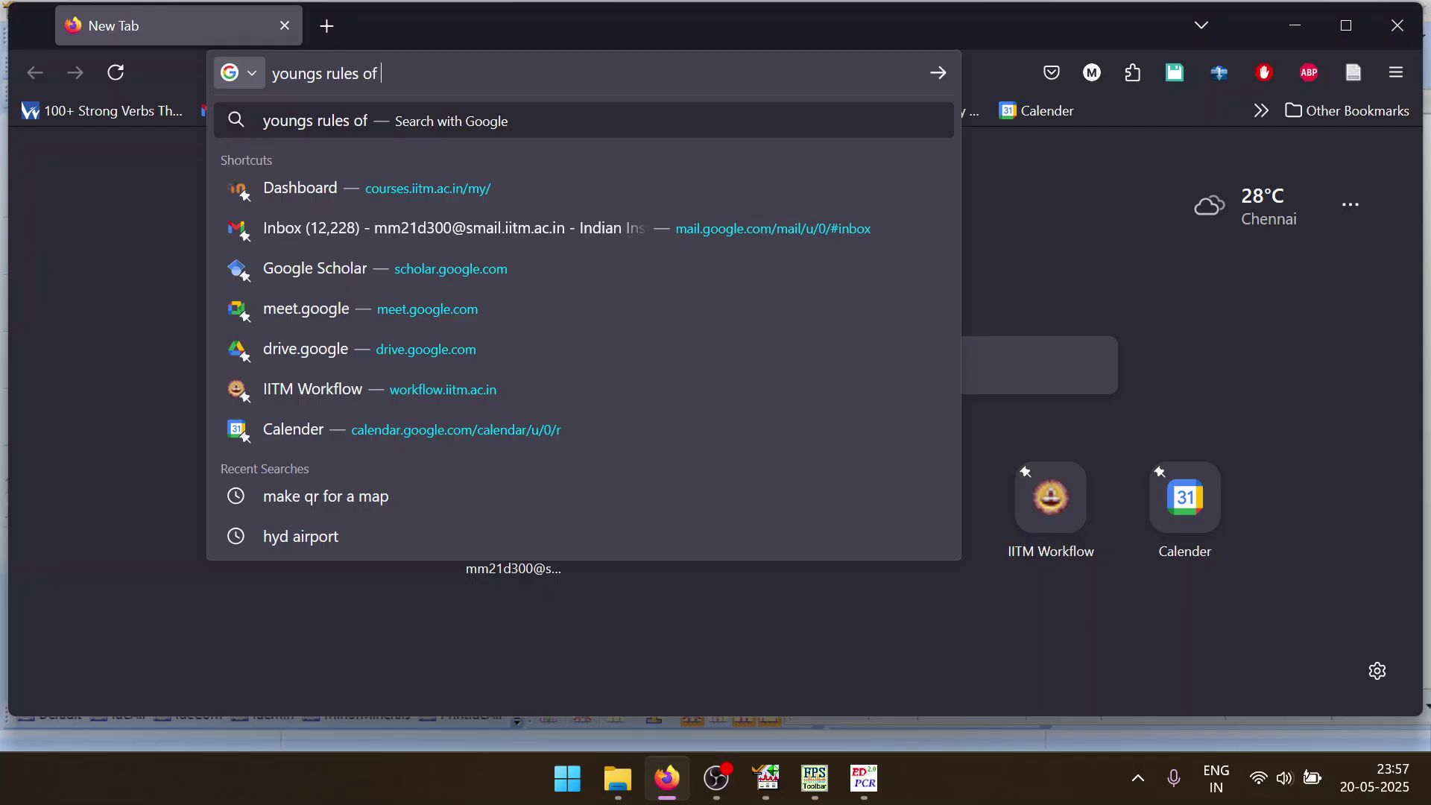
type("refinment")
key("Return")
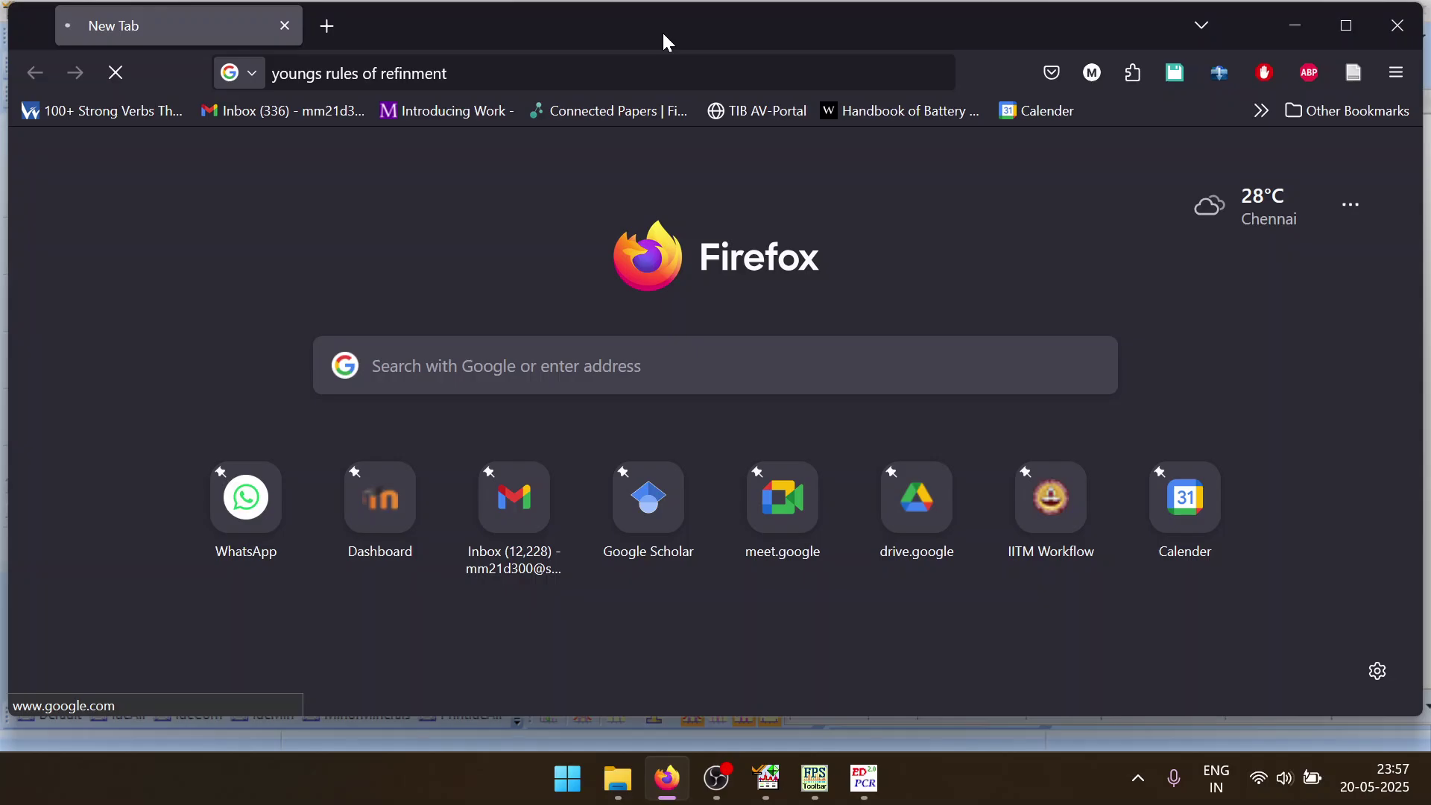
mouse_move(682, 781)
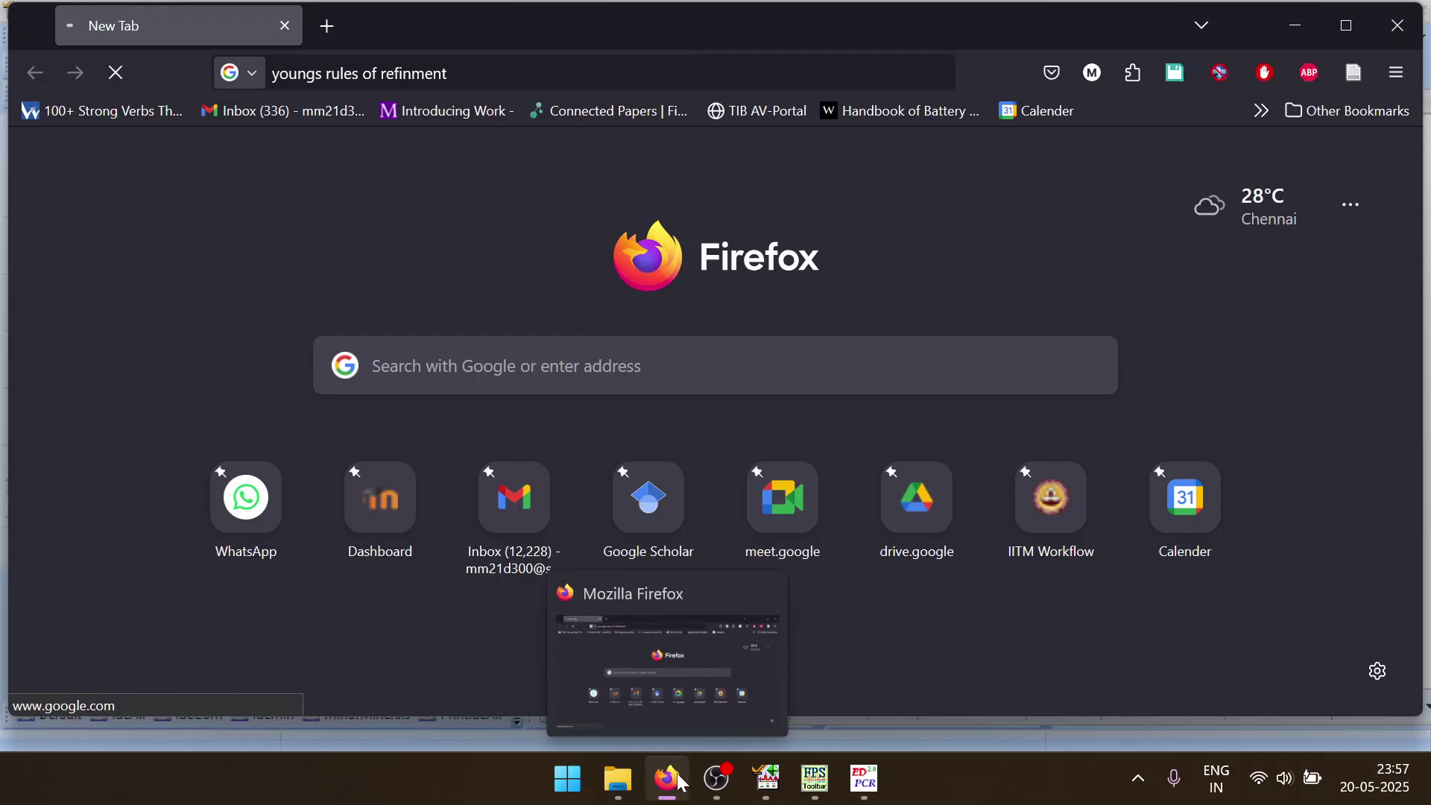
left_click(683, 782)
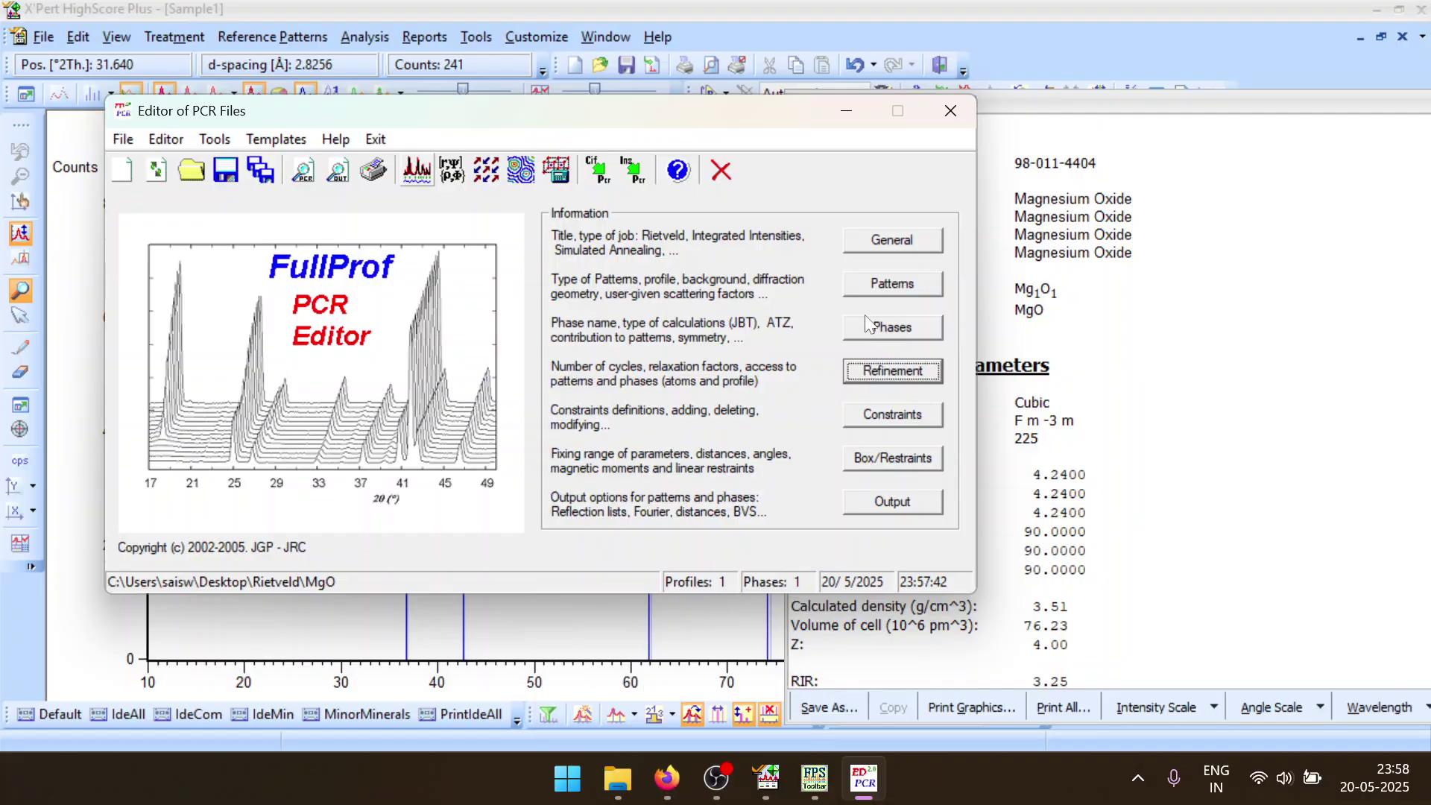
Close the browser search tab, enable refinement of the Phase 1 scale factor, and accept the profile and refinement information
left_click(868, 371)
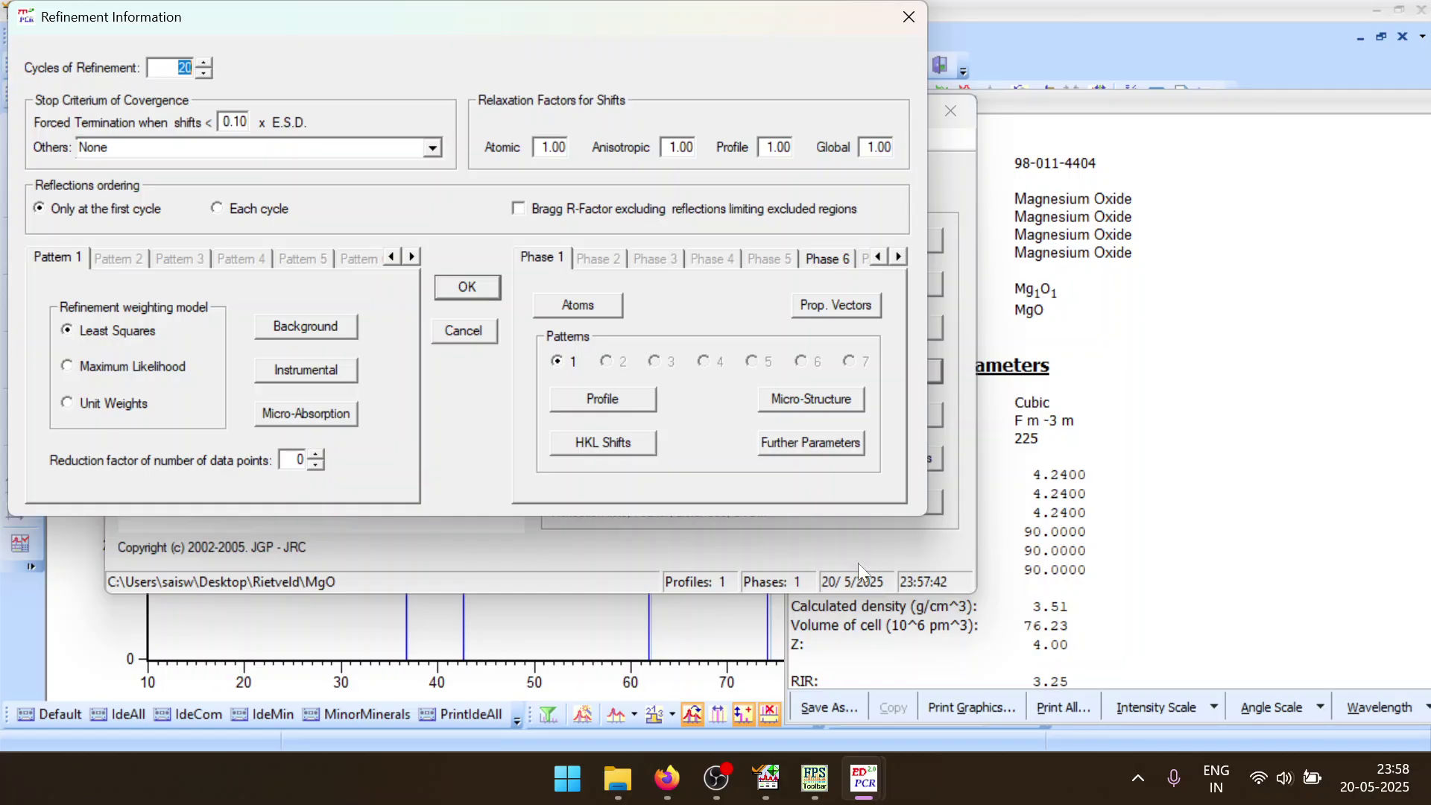
left_click(666, 777)
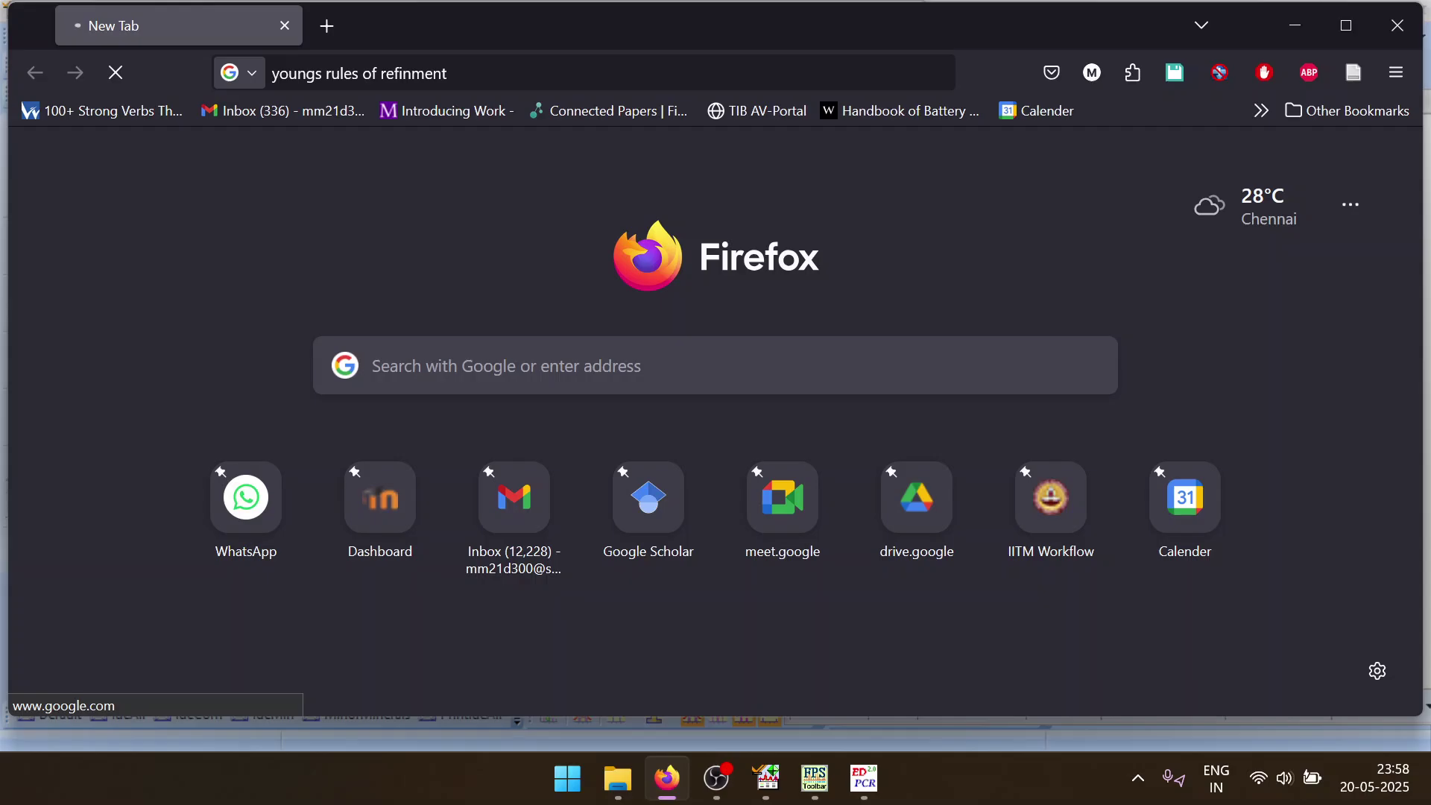
left_click(285, 32)
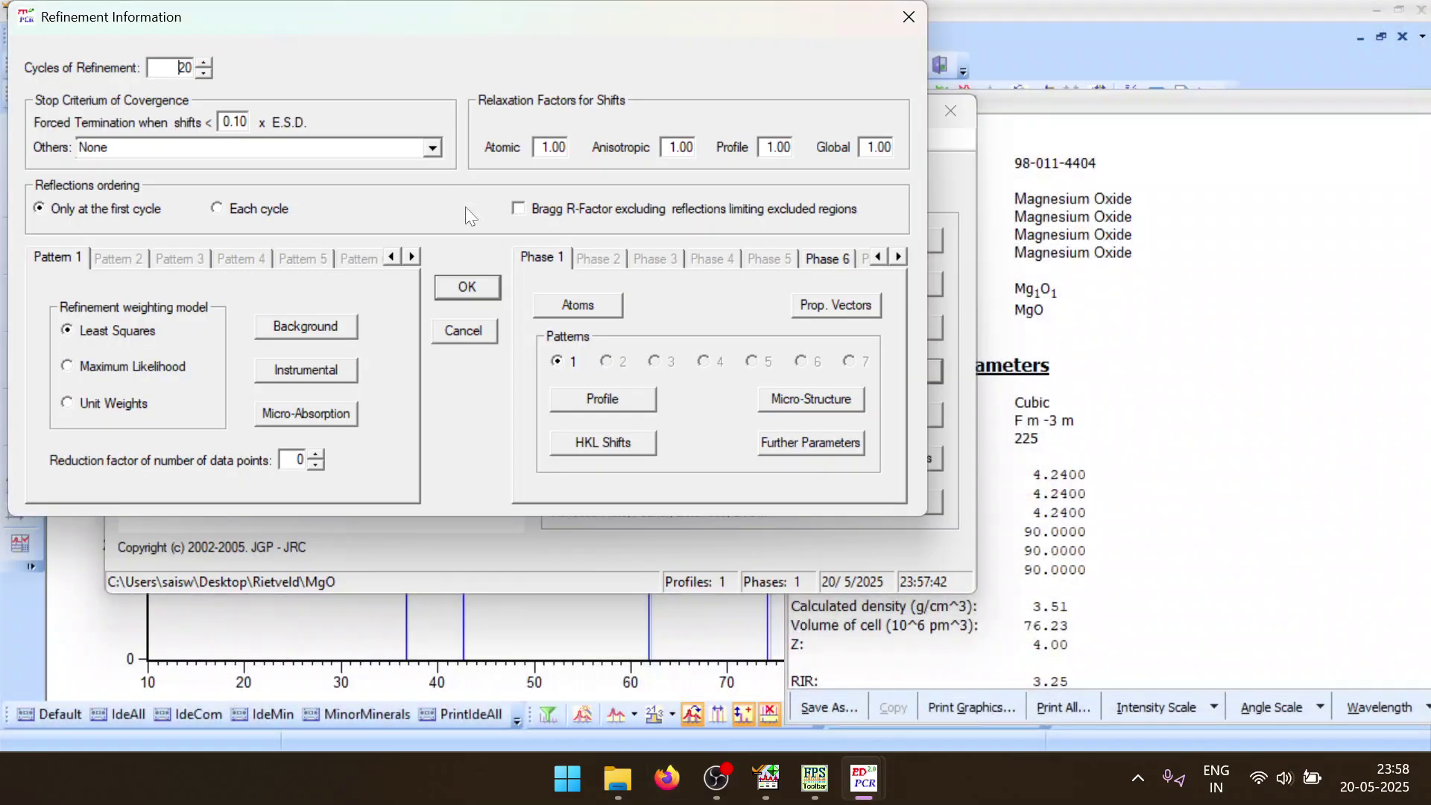
left_click(596, 396)
left_click(245, 110)
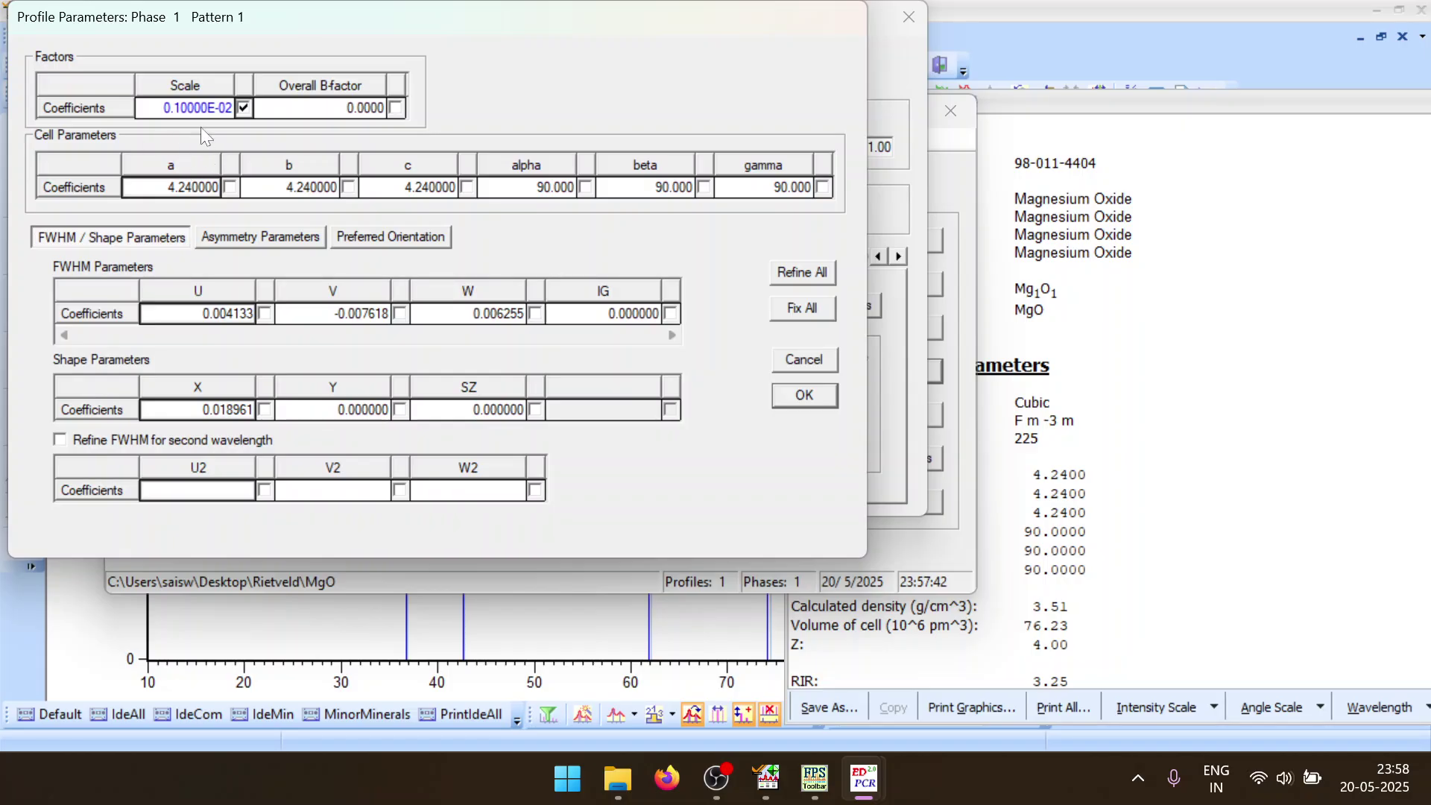
left_click(243, 109)
left_click(798, 394)
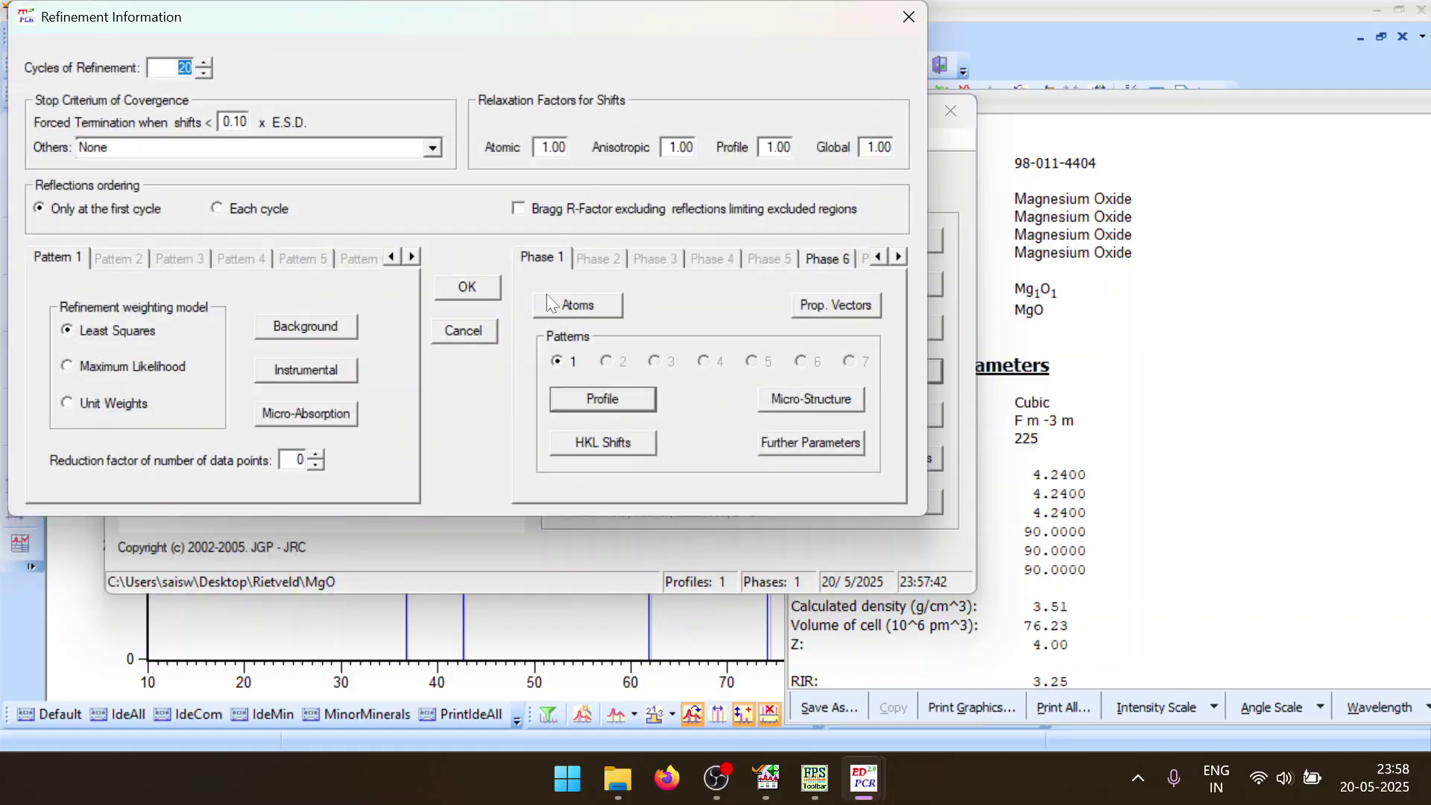
left_click(484, 287)
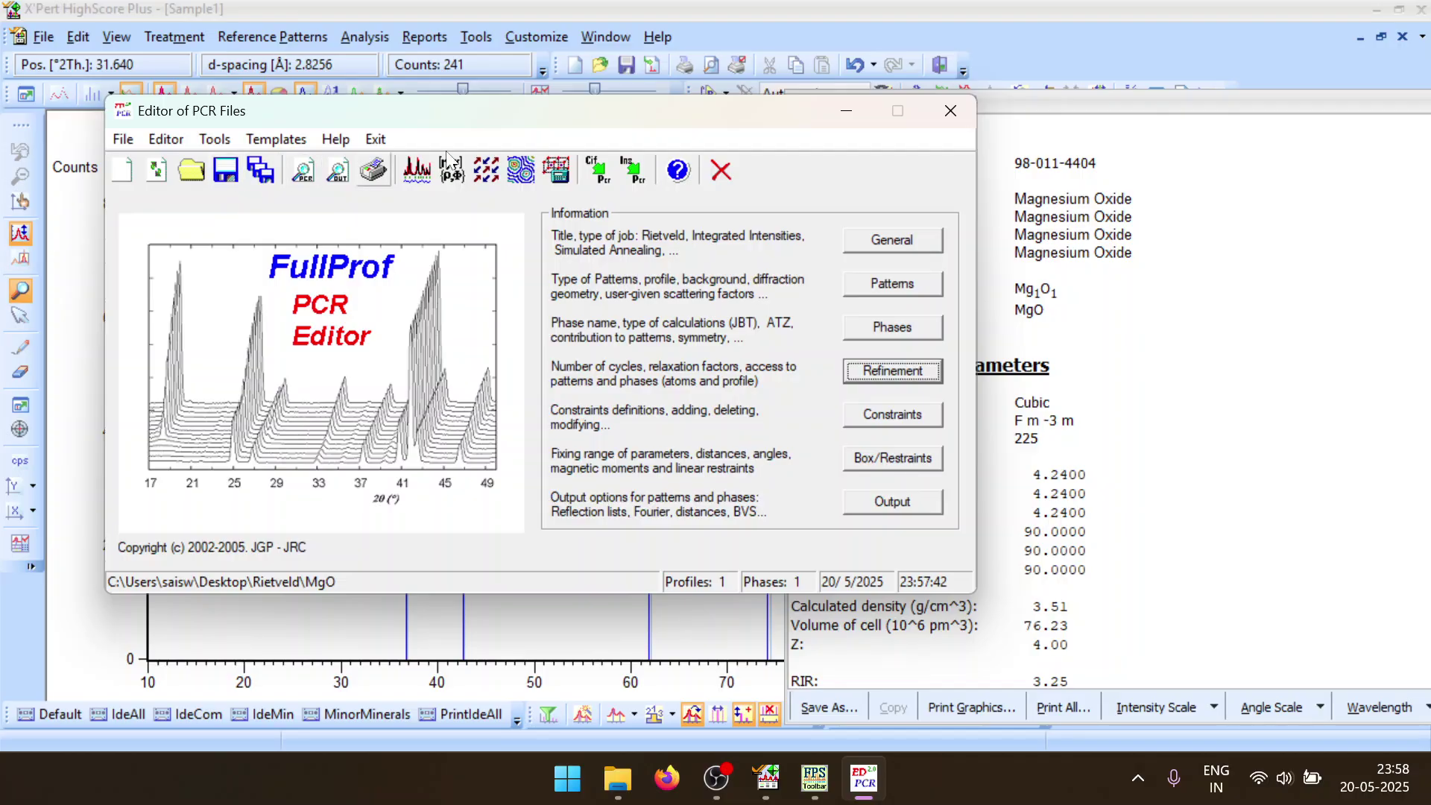
Run FullProf with the scale factor refined, and examine the fit plot, Chi2 and the conventional Rietveld R-factors
left_click(416, 170)
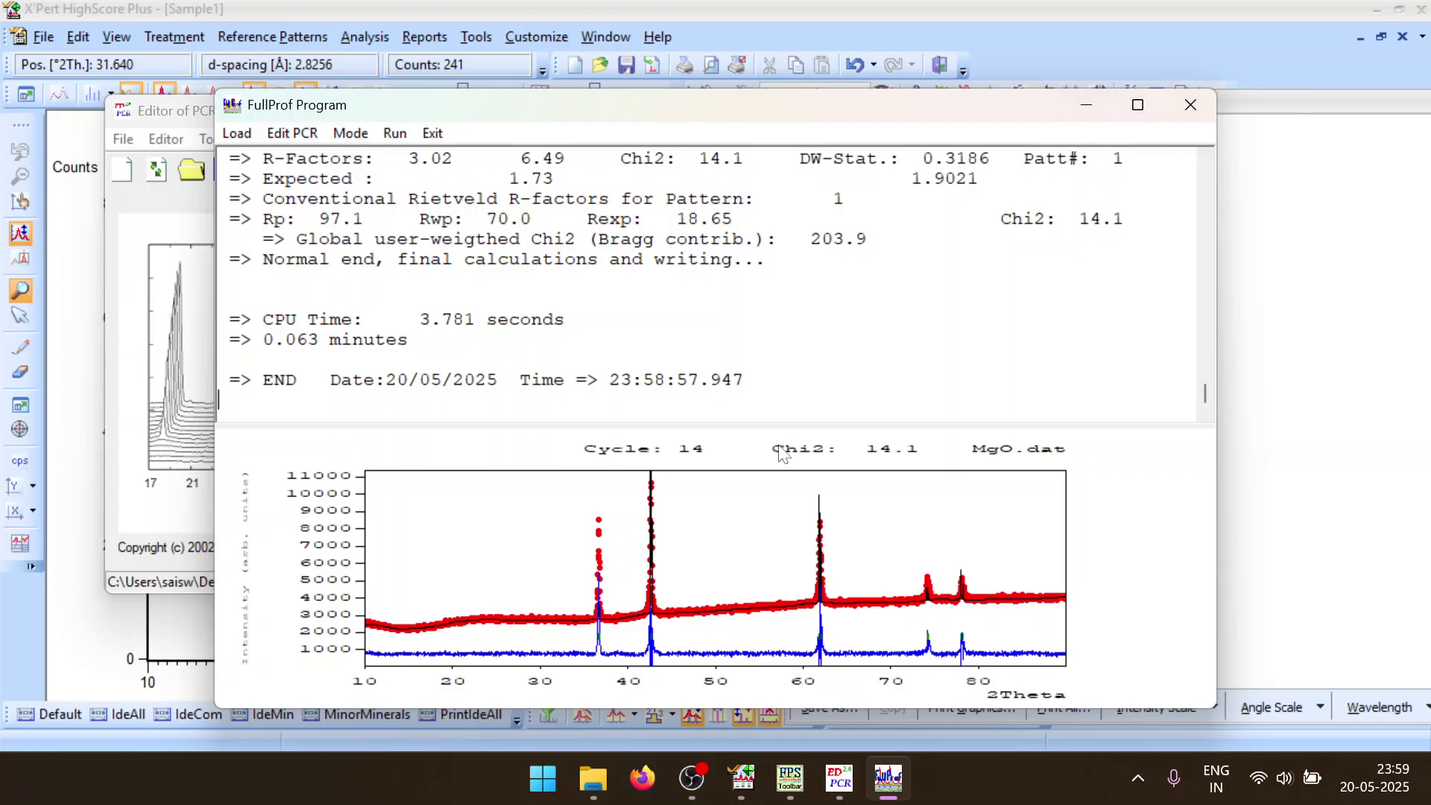
left_click_drag(908, 449, 836, 450)
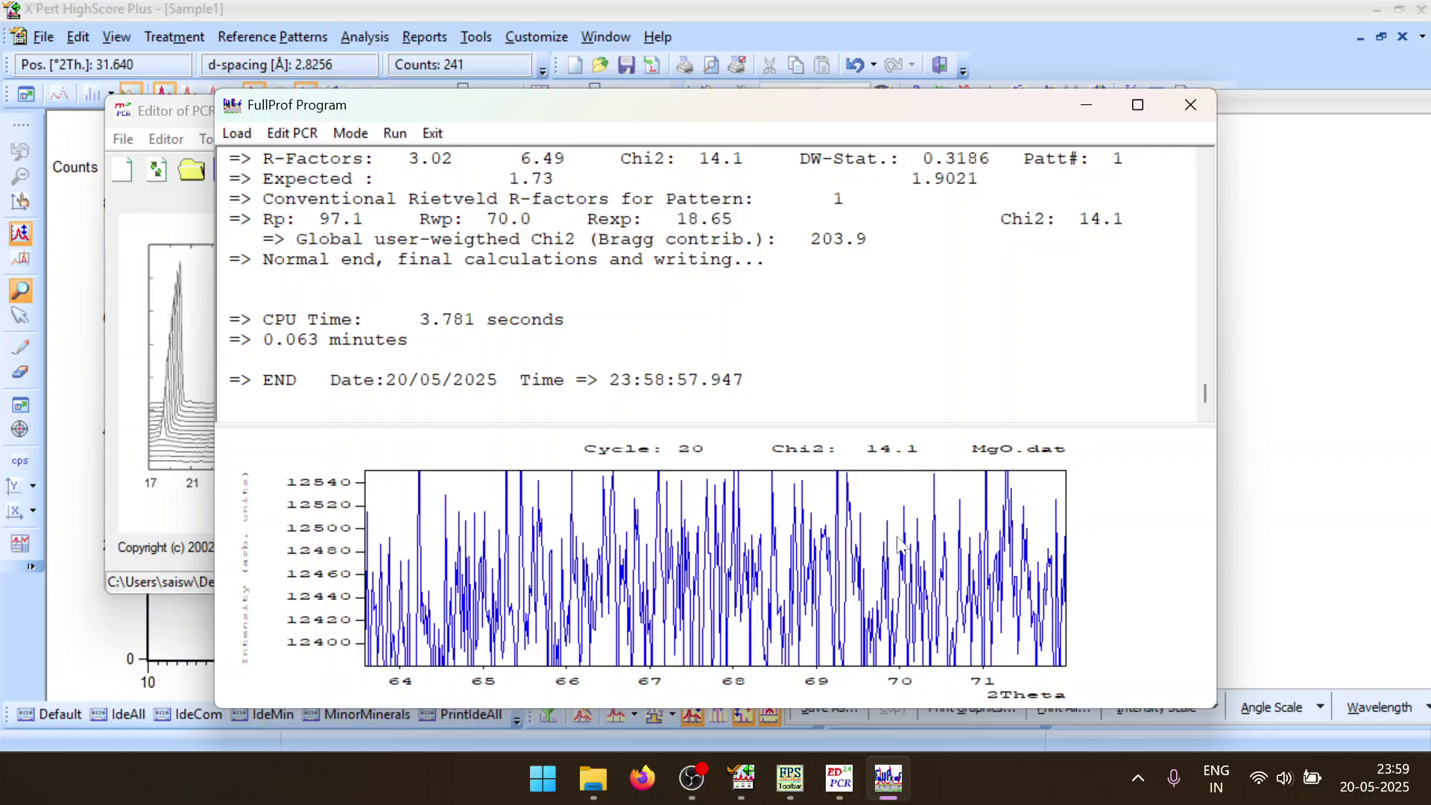
right_click(873, 455)
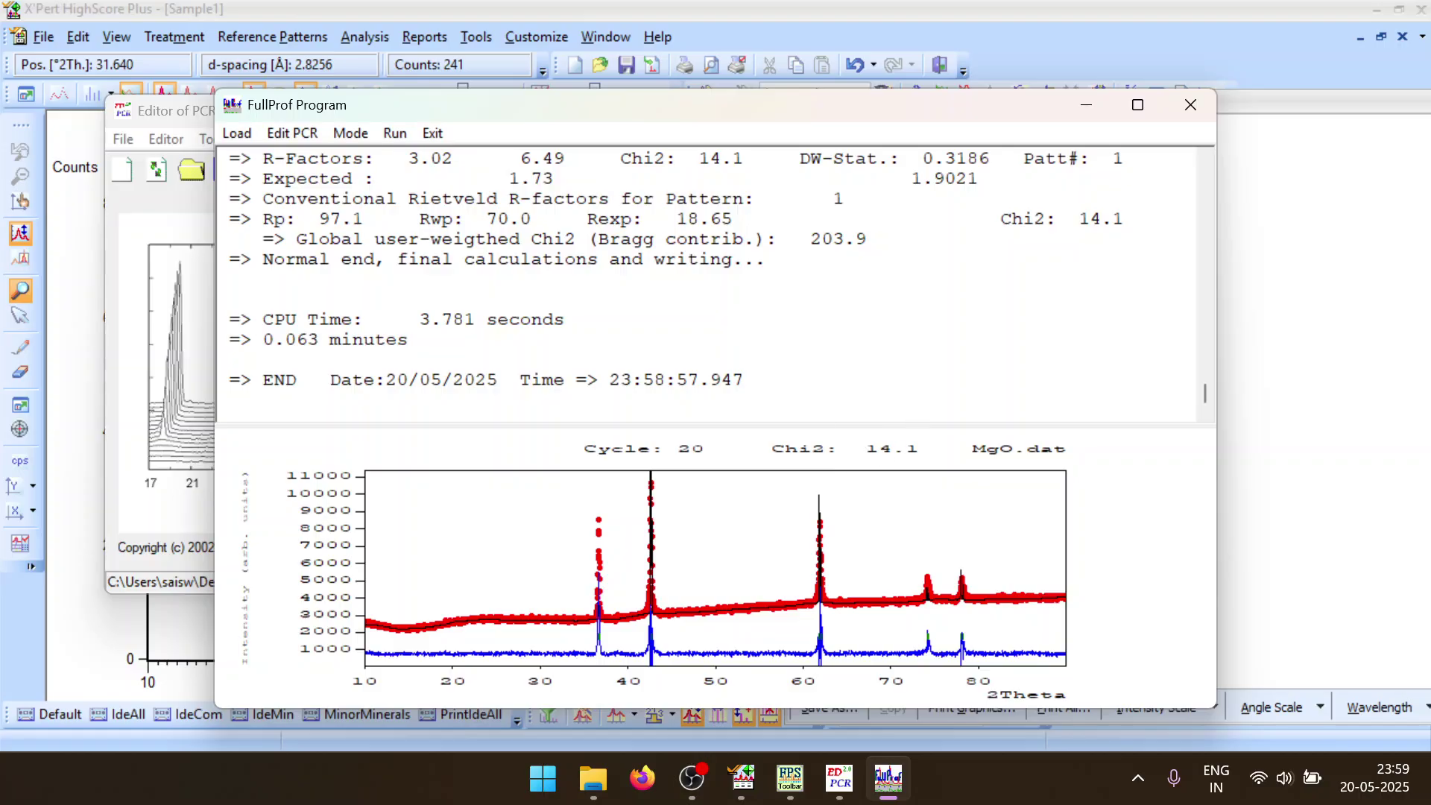
left_click_drag(296, 238, 267, 219)
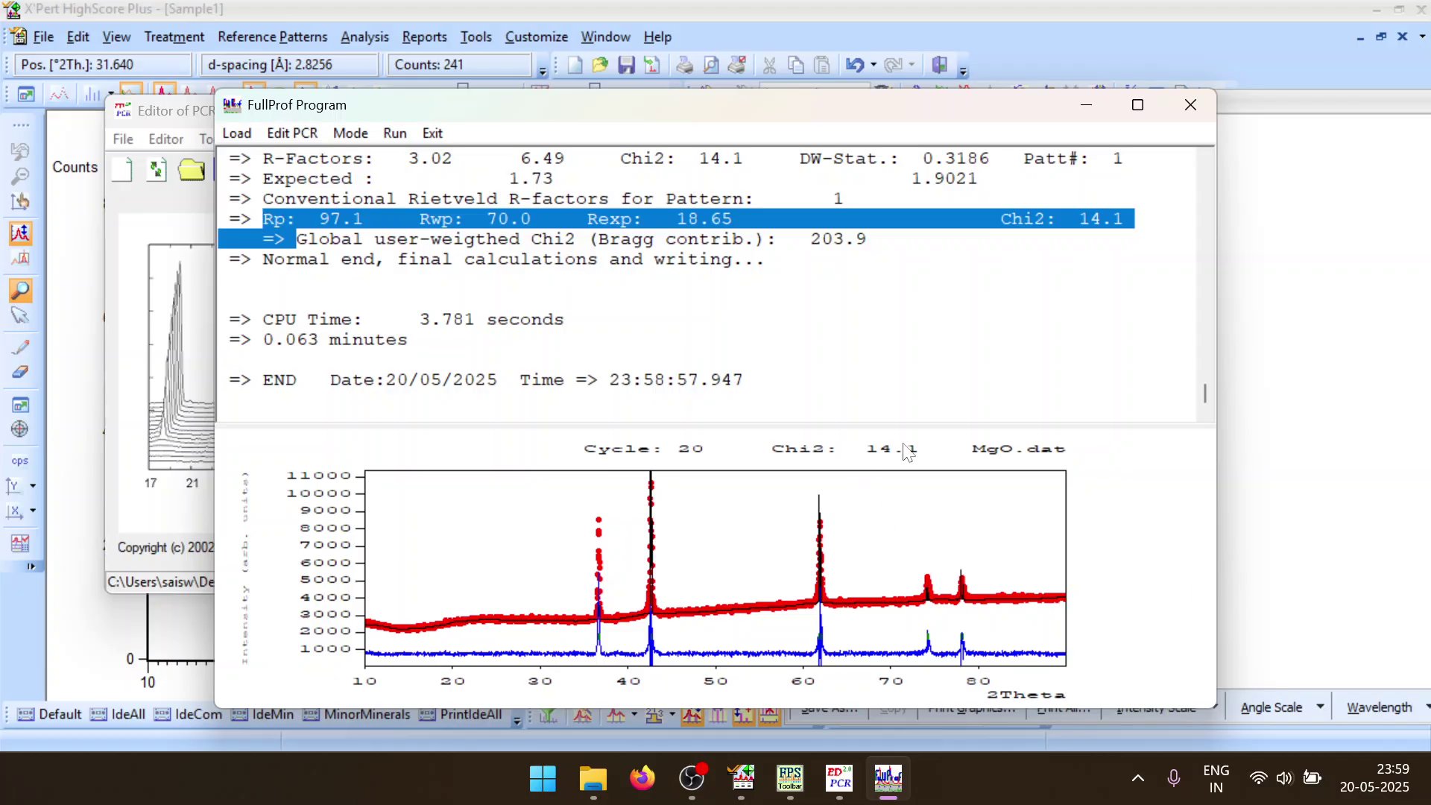
Close the FullProf output, reload the PCR file, and view the Phase 1 profile parameters without changing them
left_click(1205, 103)
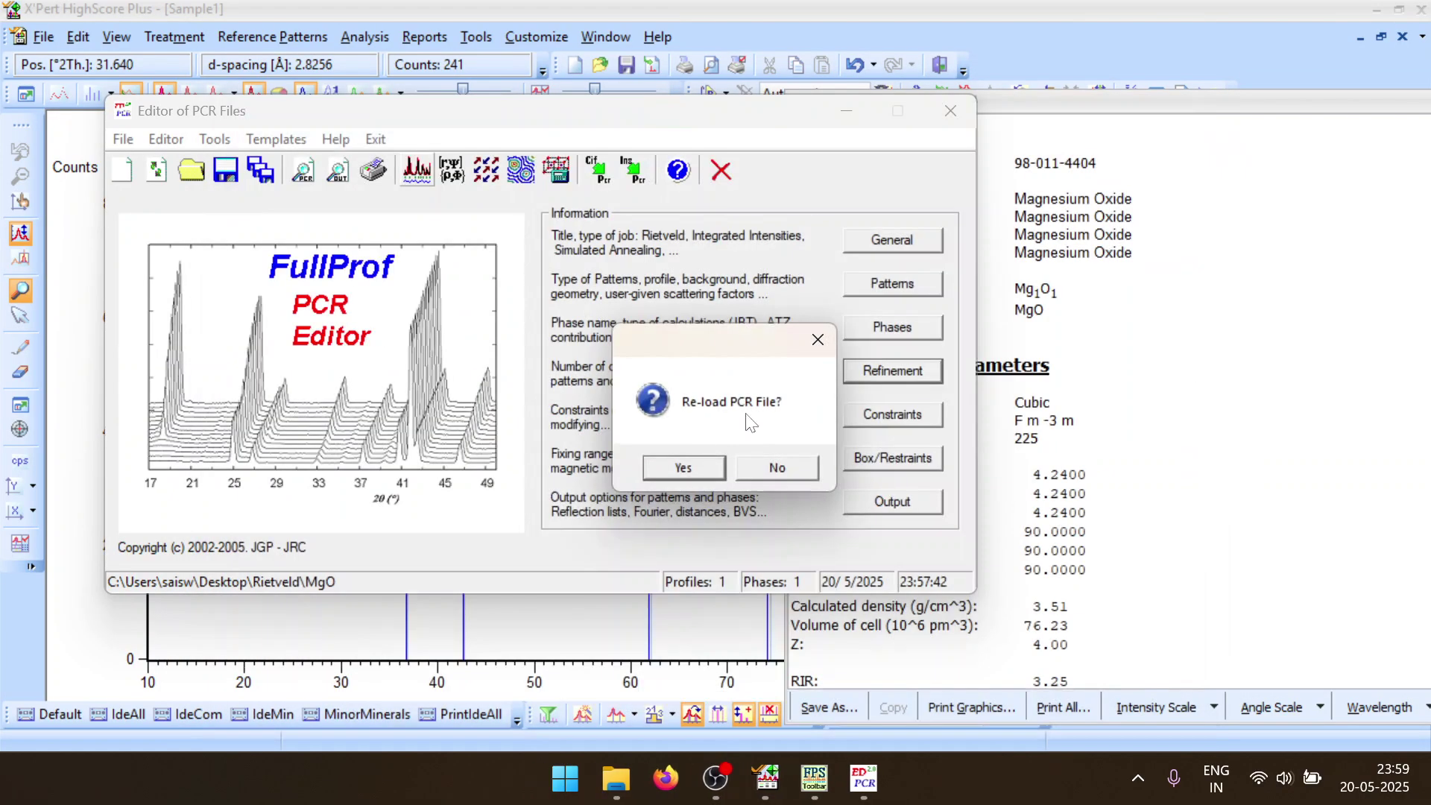
left_click(689, 462)
left_click(918, 376)
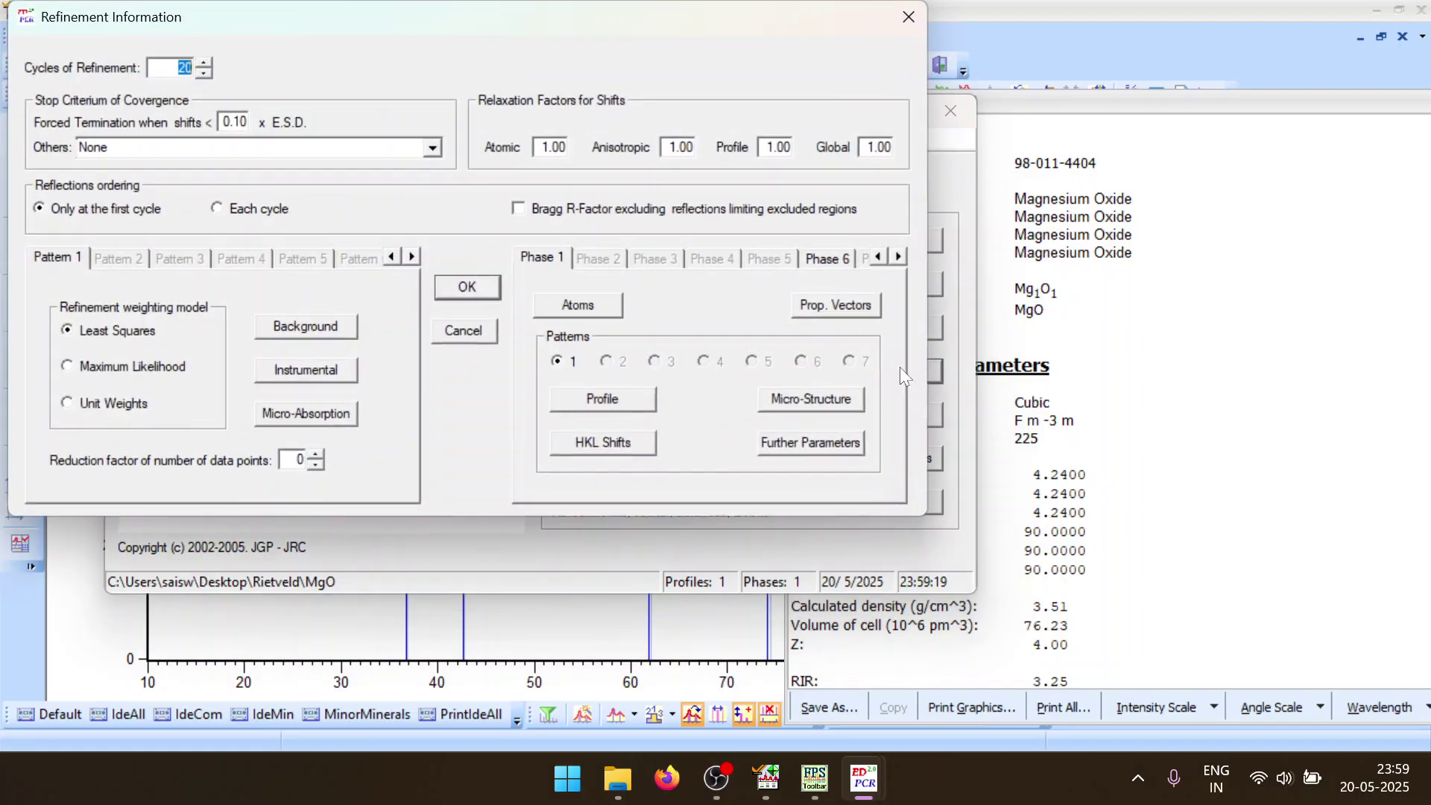
left_click(616, 402)
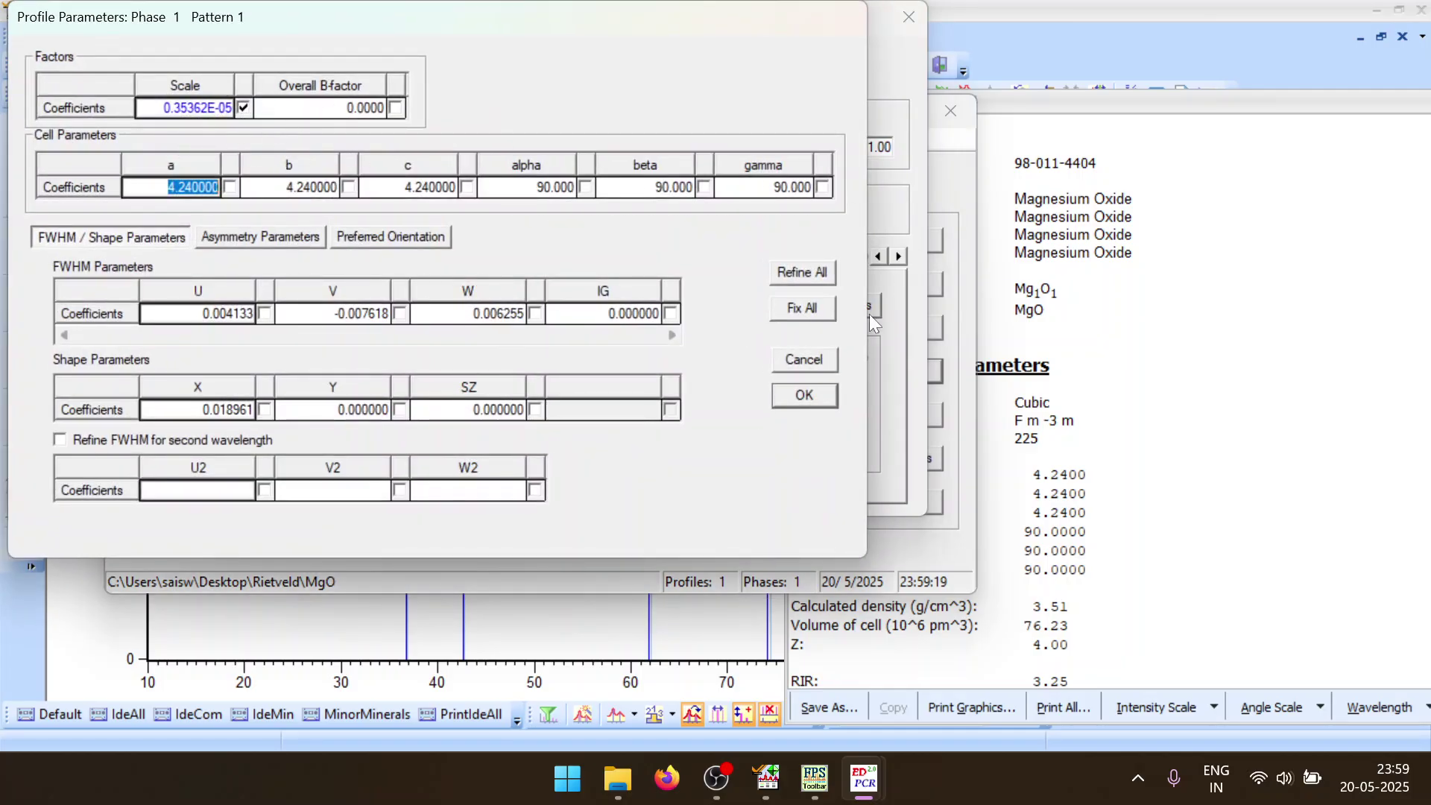
left_click(805, 360)
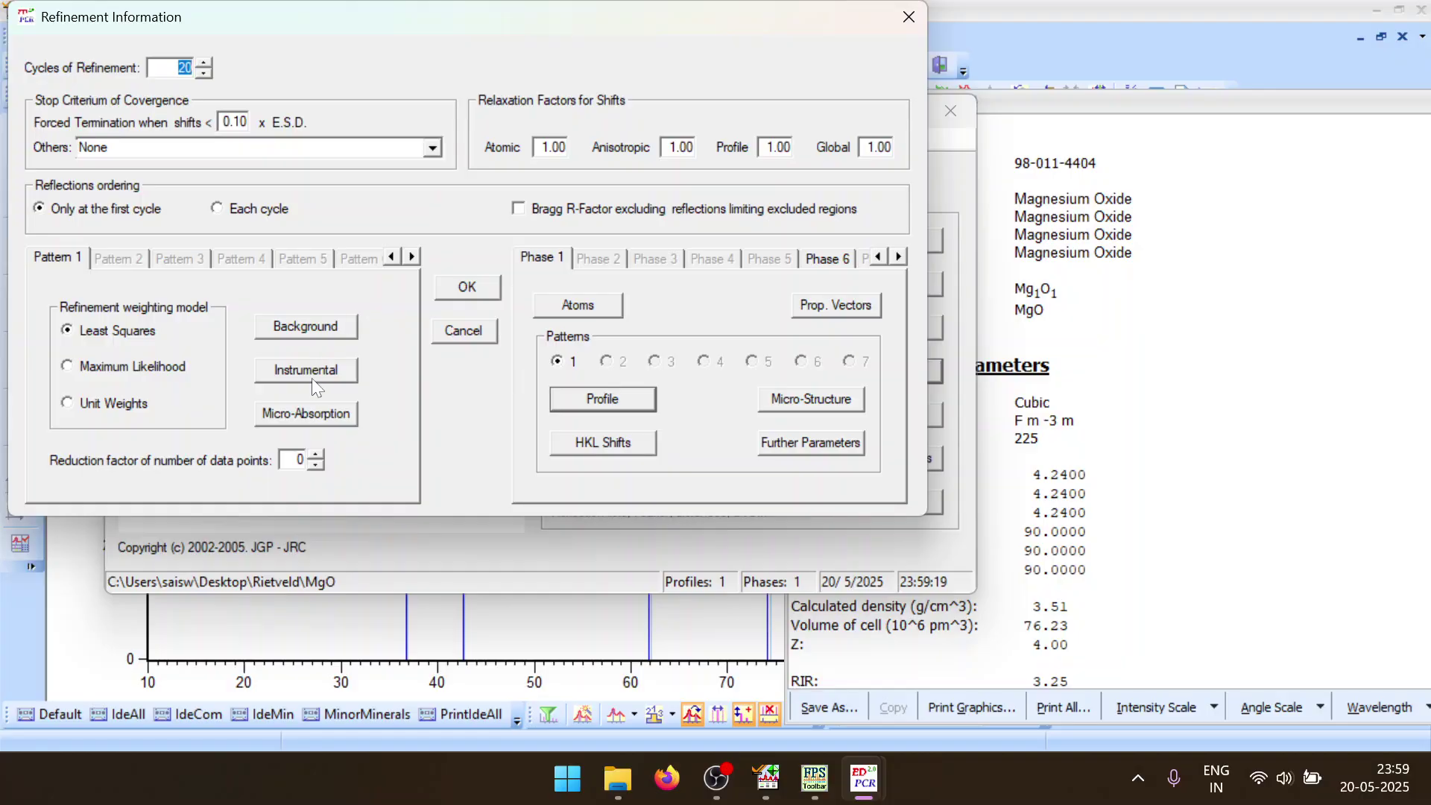
Enable refinement of the instrumental Zero coefficient for Pattern 1 and accept the refinement information
left_click(311, 374)
left_click(234, 122)
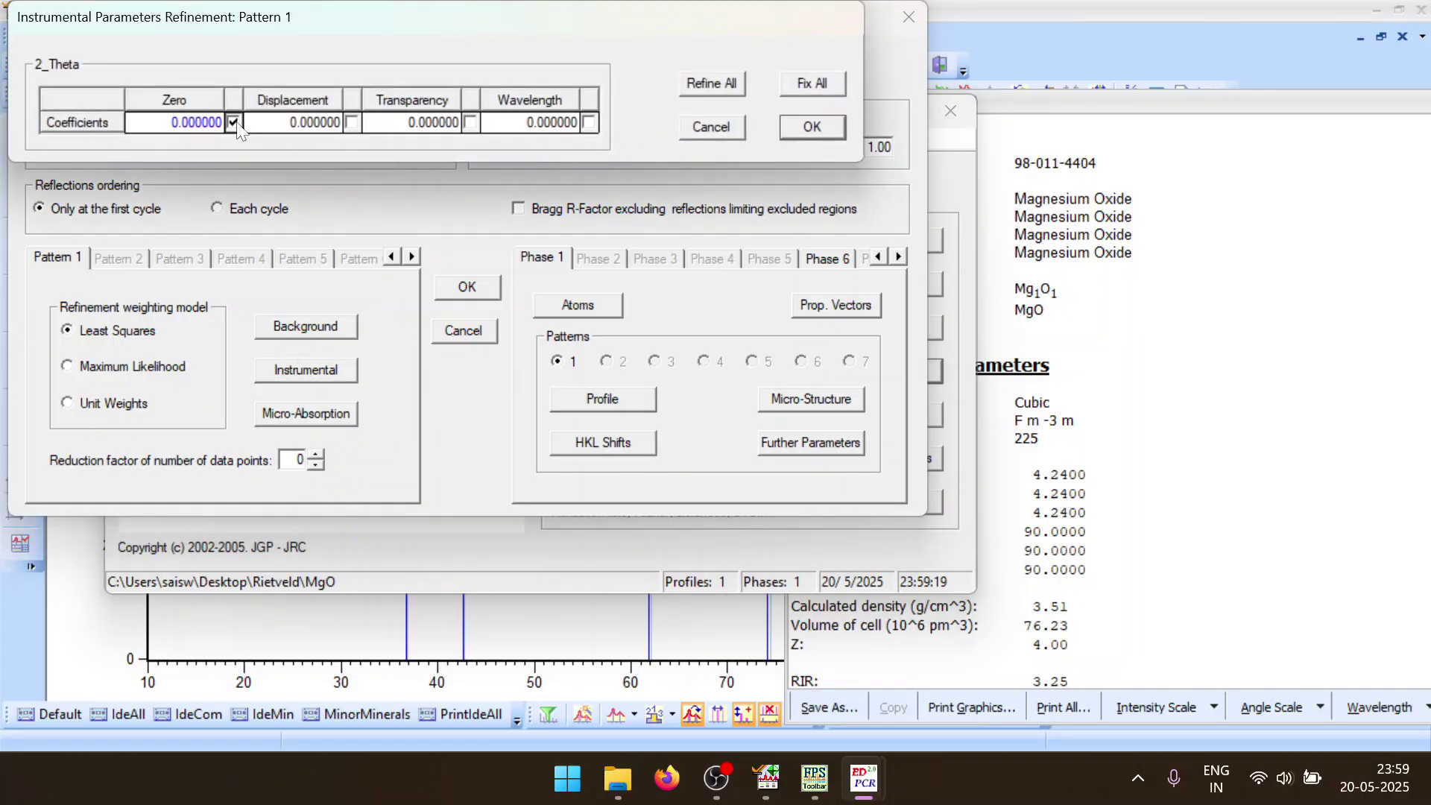
left_click(812, 127)
left_click(353, 370)
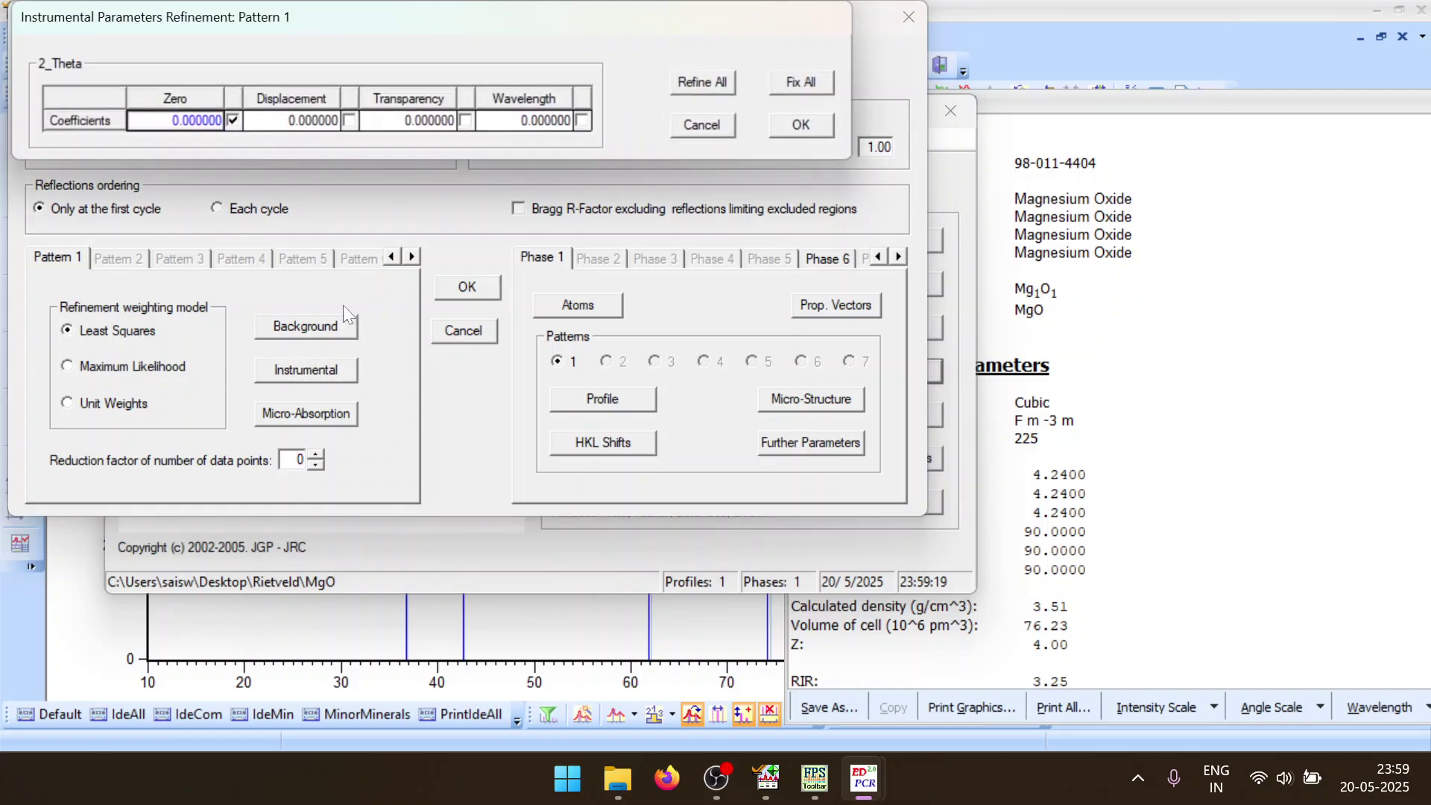
left_click(233, 122)
left_click(233, 123)
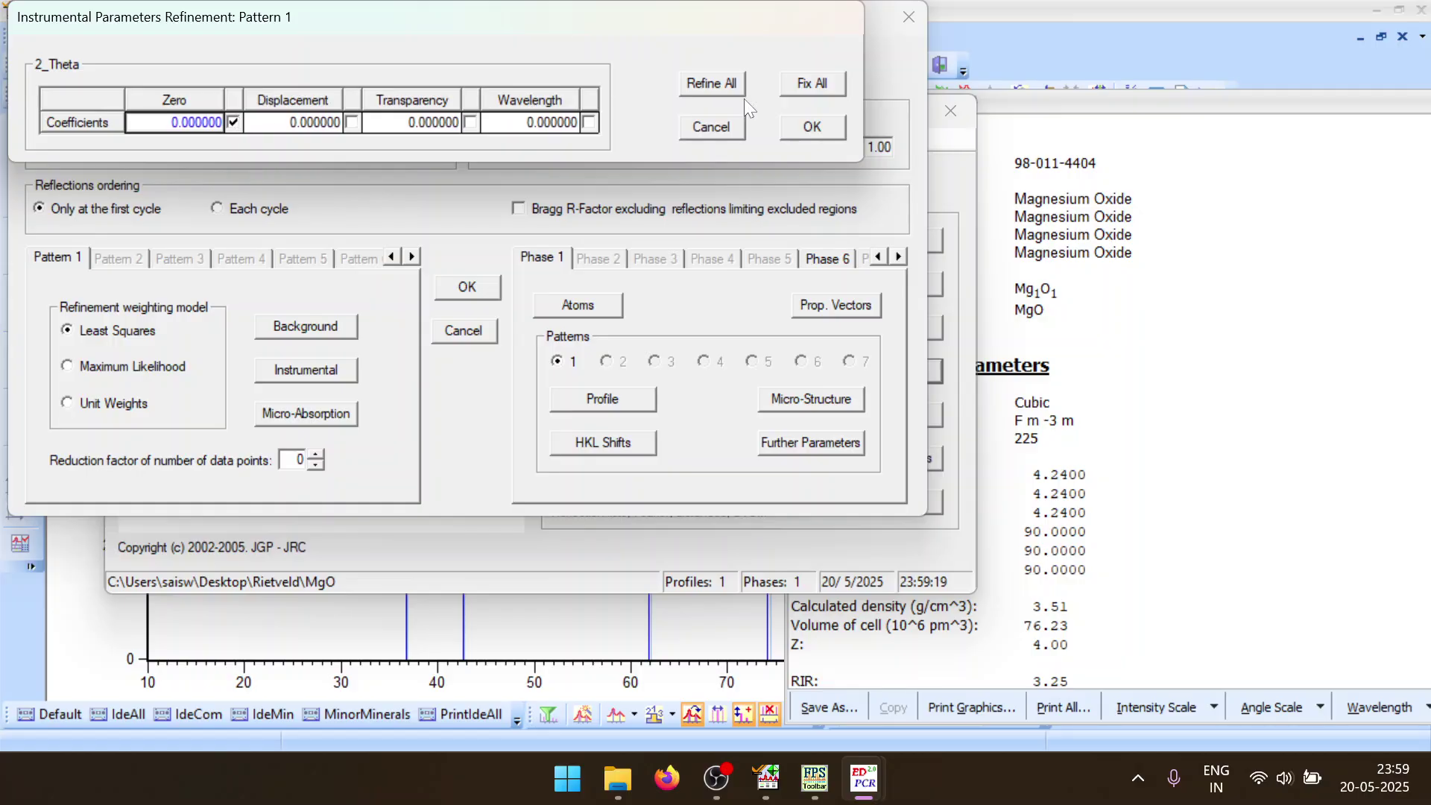
left_click(812, 128)
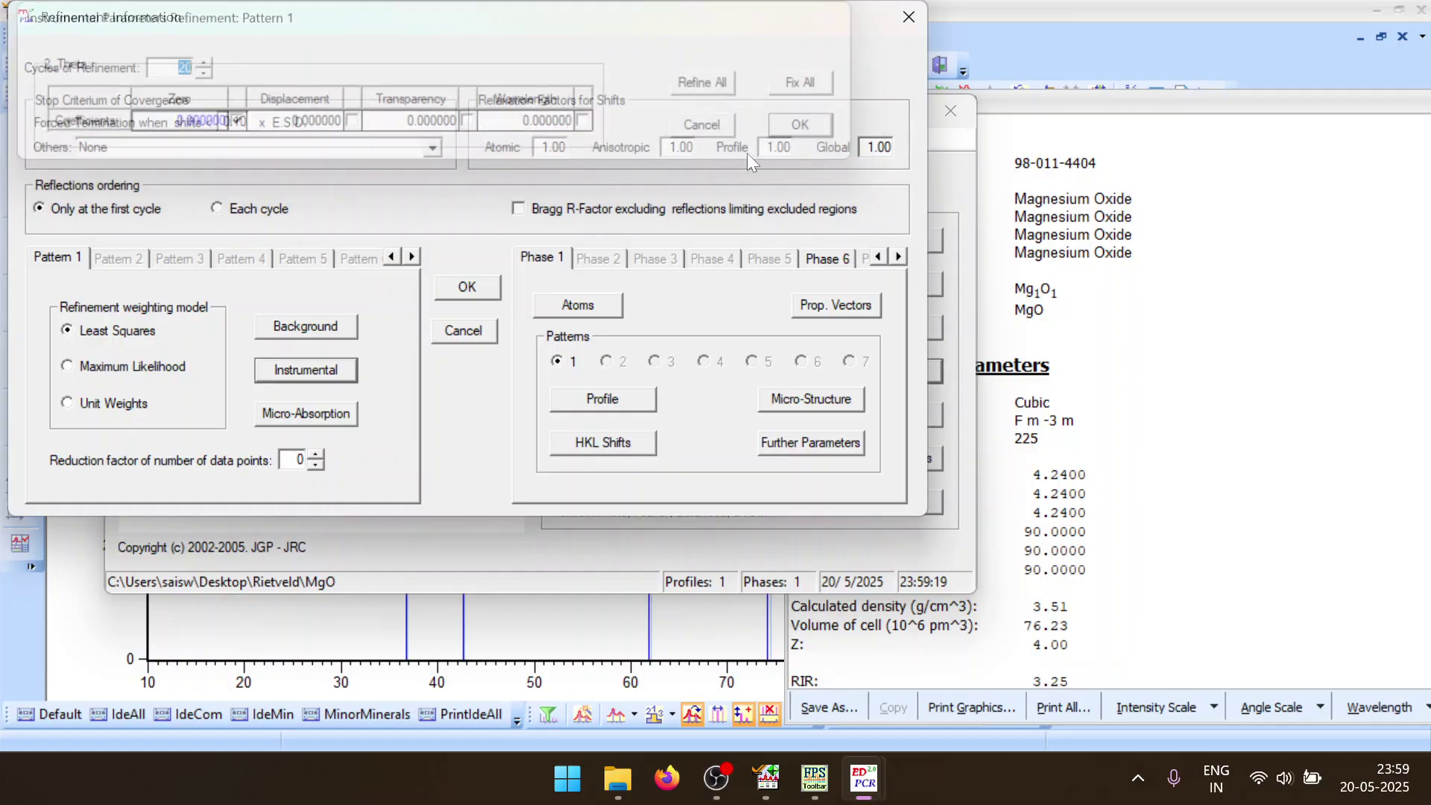
left_click(468, 295)
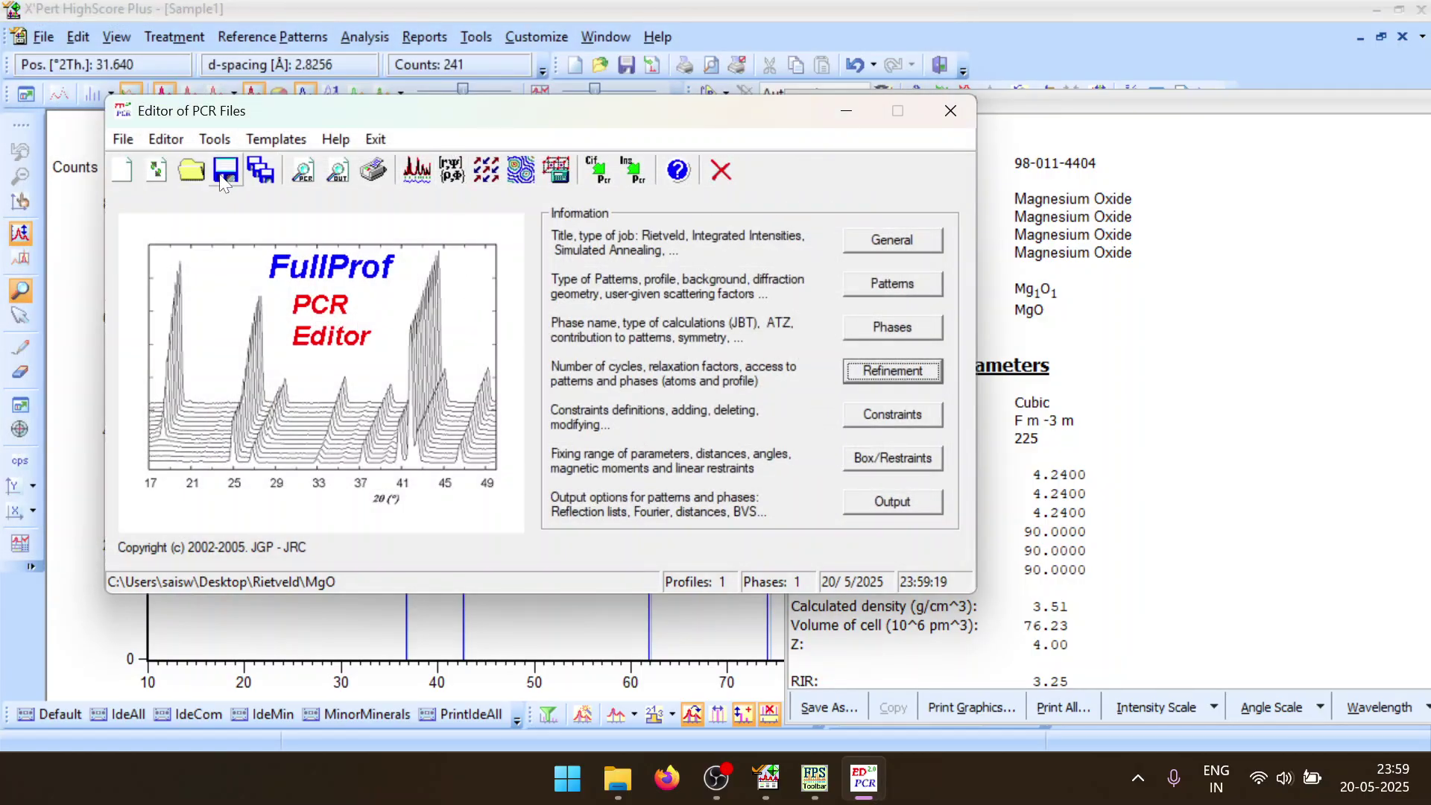
Run FullProf with the Zero coefficient refined, close its output and reload the PCR file
left_click(417, 173)
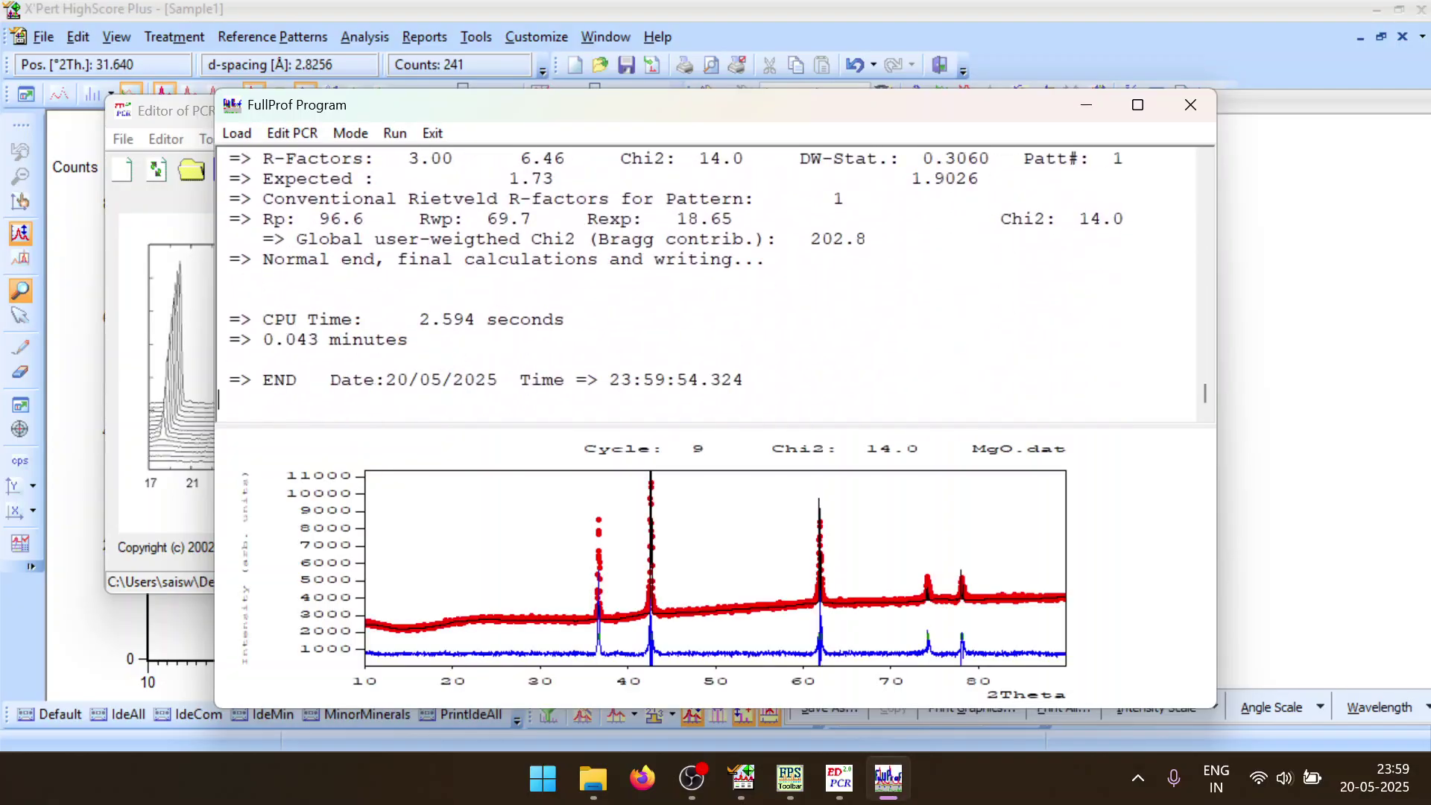
left_click(1189, 105)
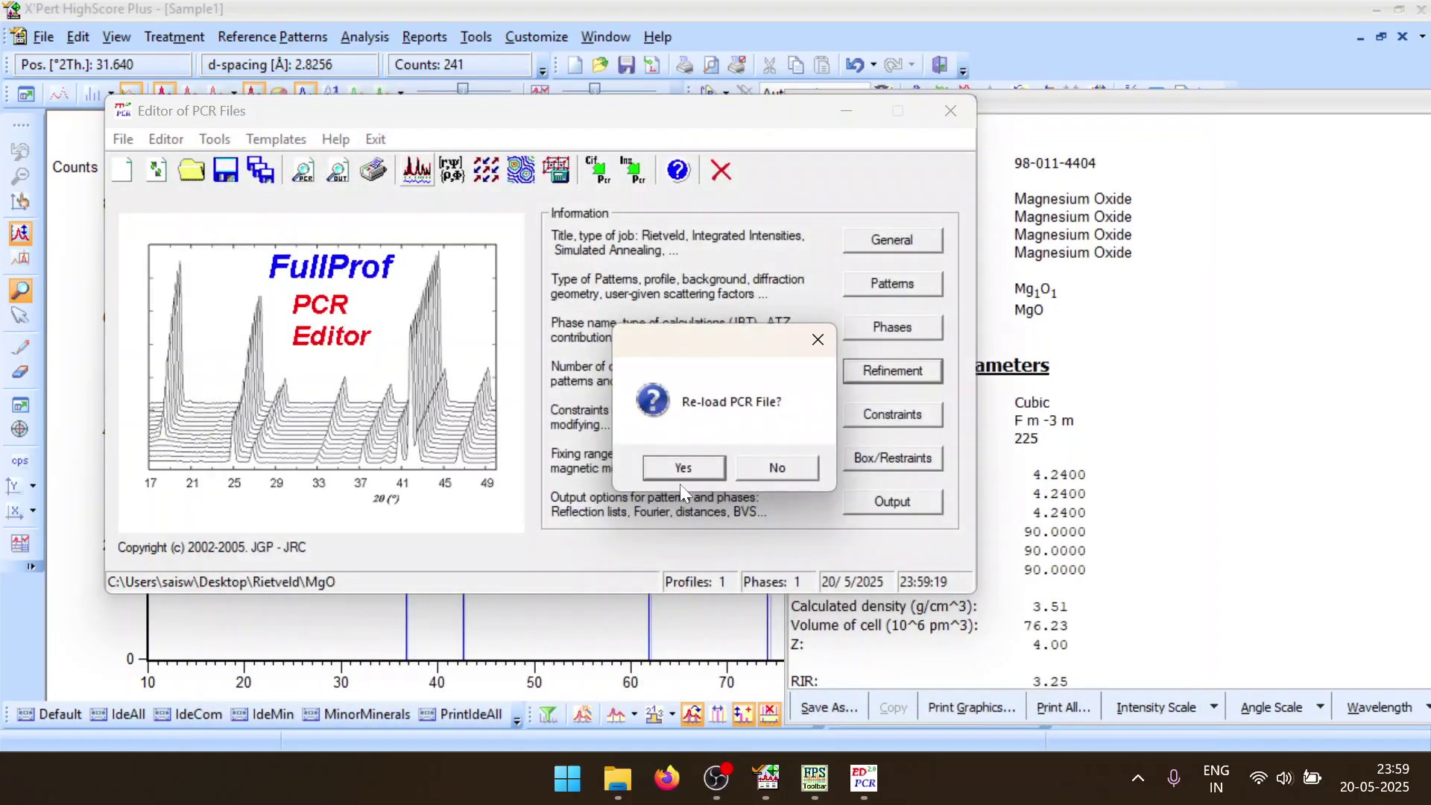
left_click(683, 468)
Check the refined instrumental Zero value, enable refinement of all background points and accept the refinement information
left_click(889, 372)
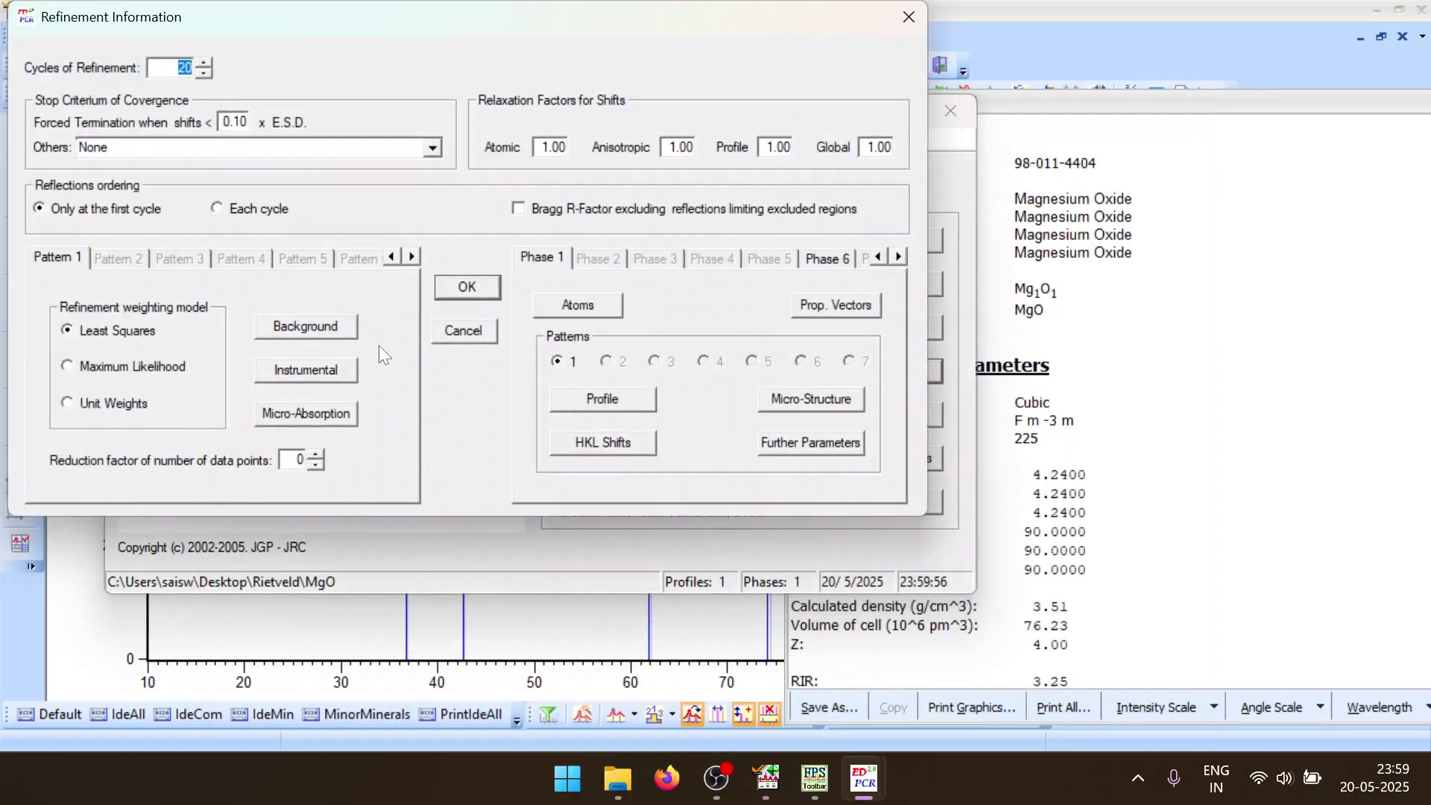
left_click(280, 378)
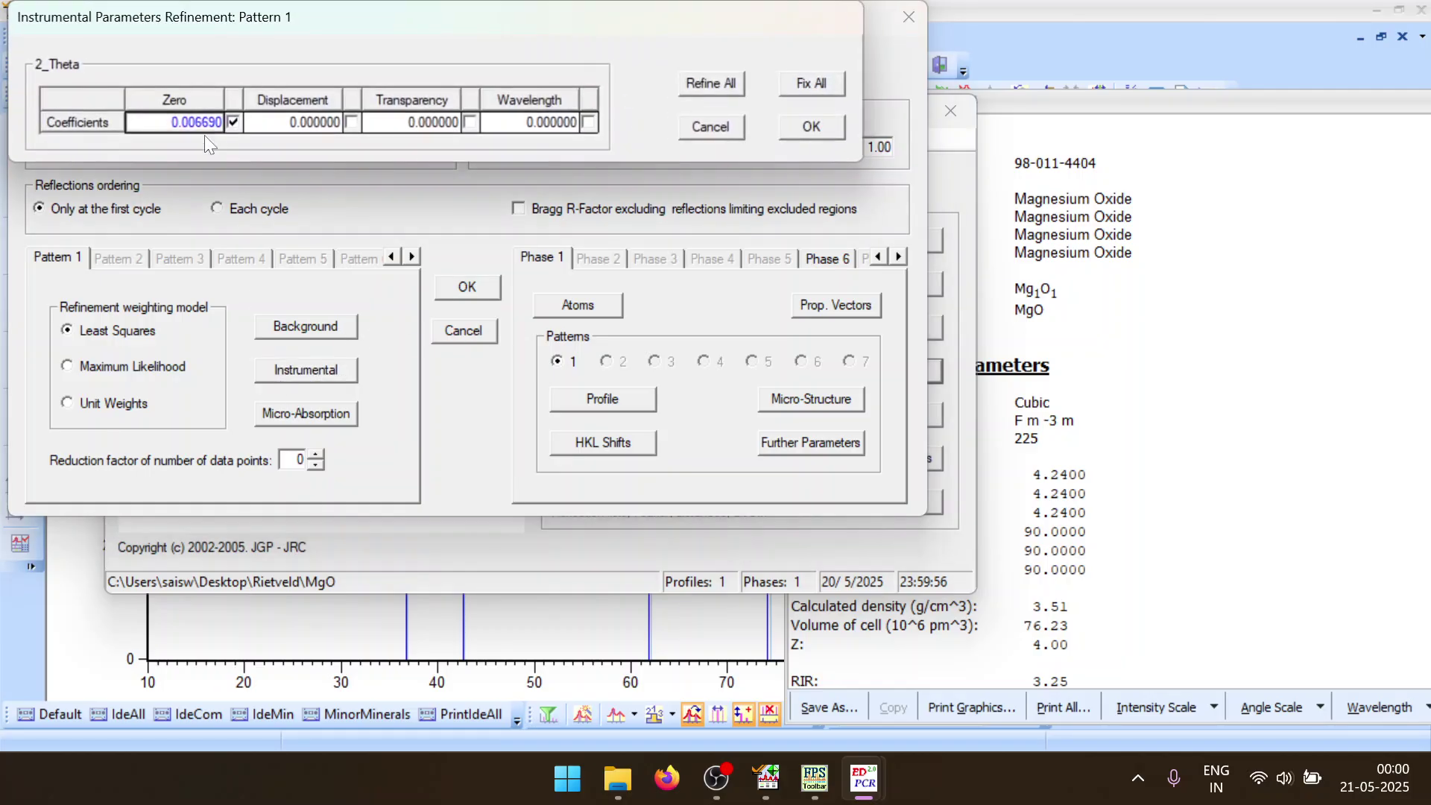
left_click(811, 127)
left_click(302, 328)
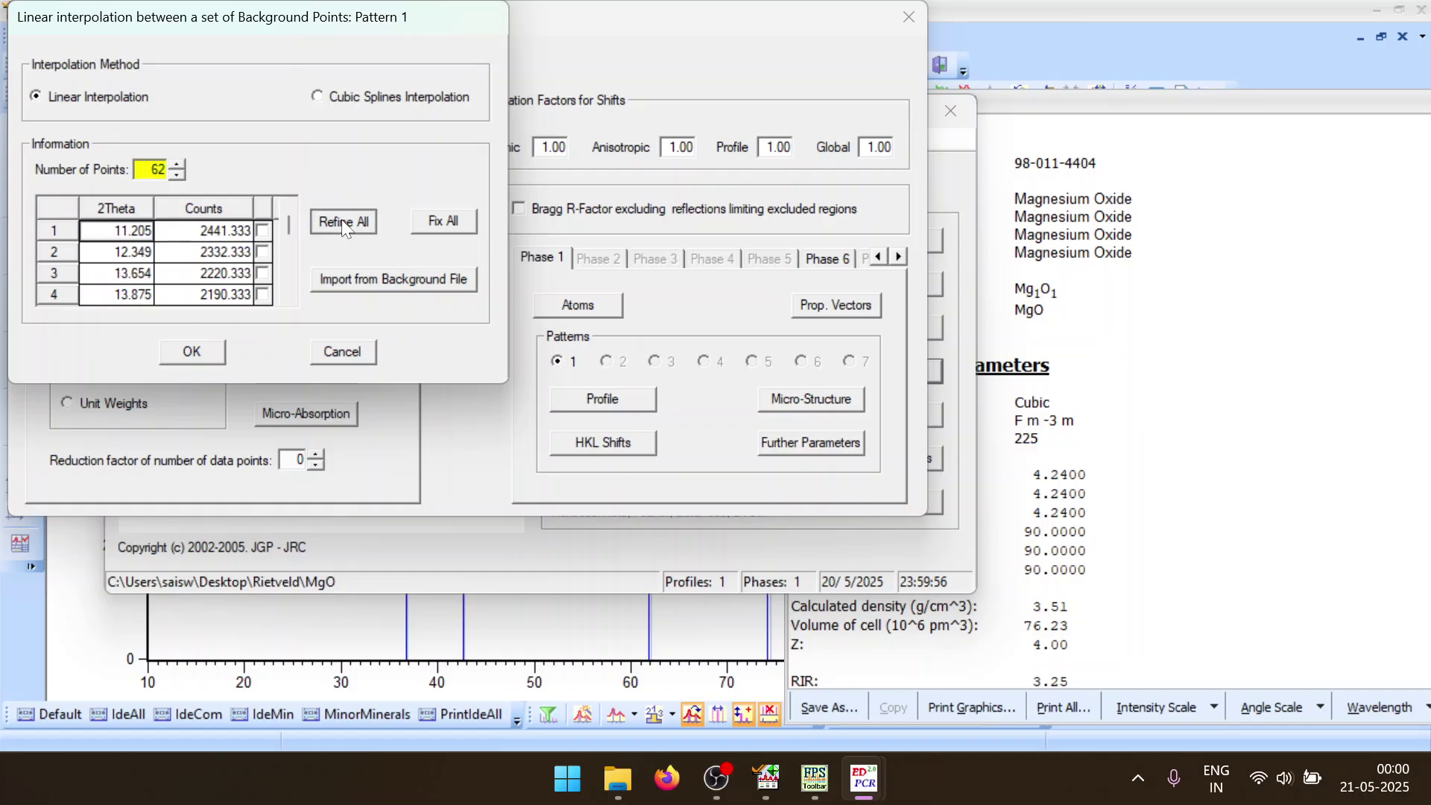
left_click(221, 353)
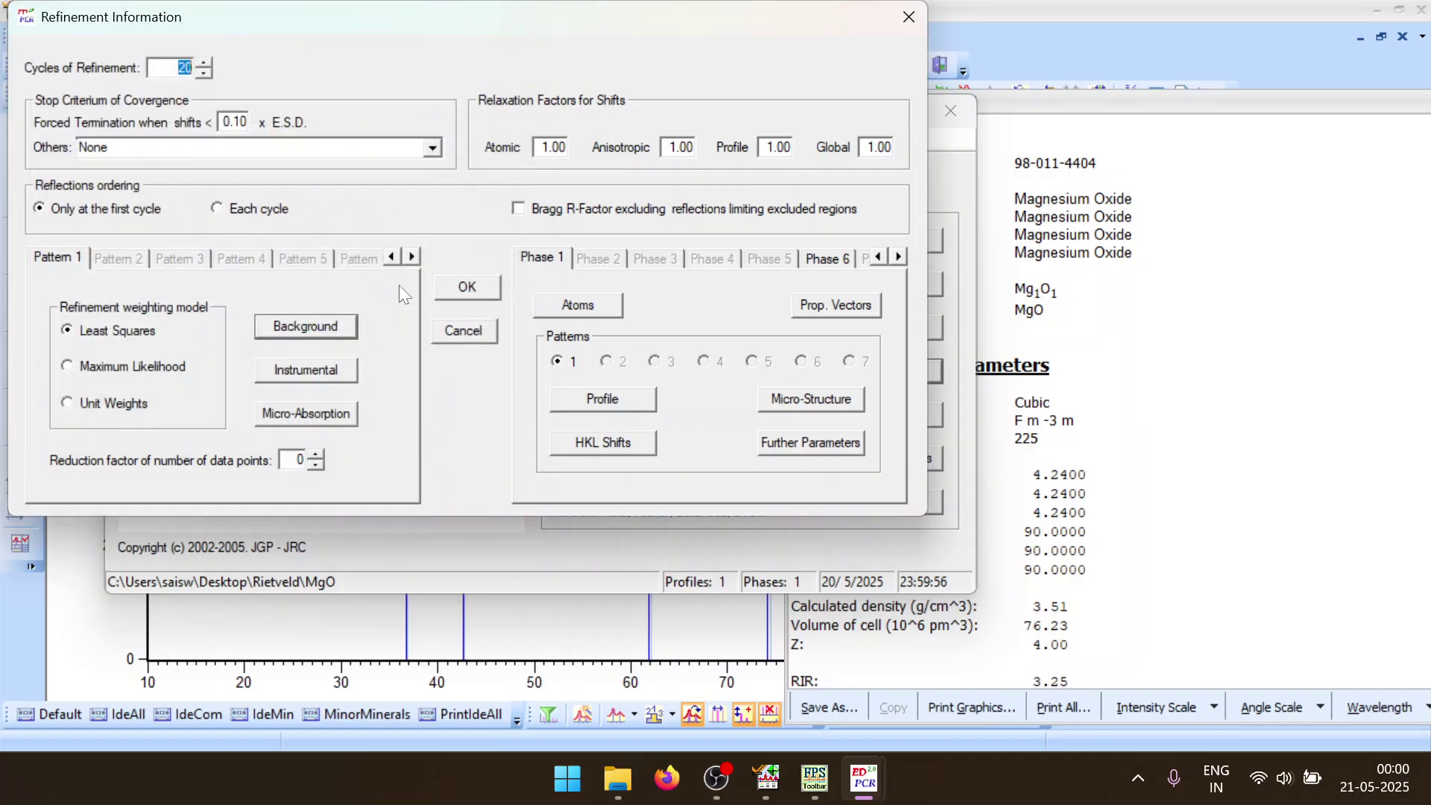
left_click(463, 284)
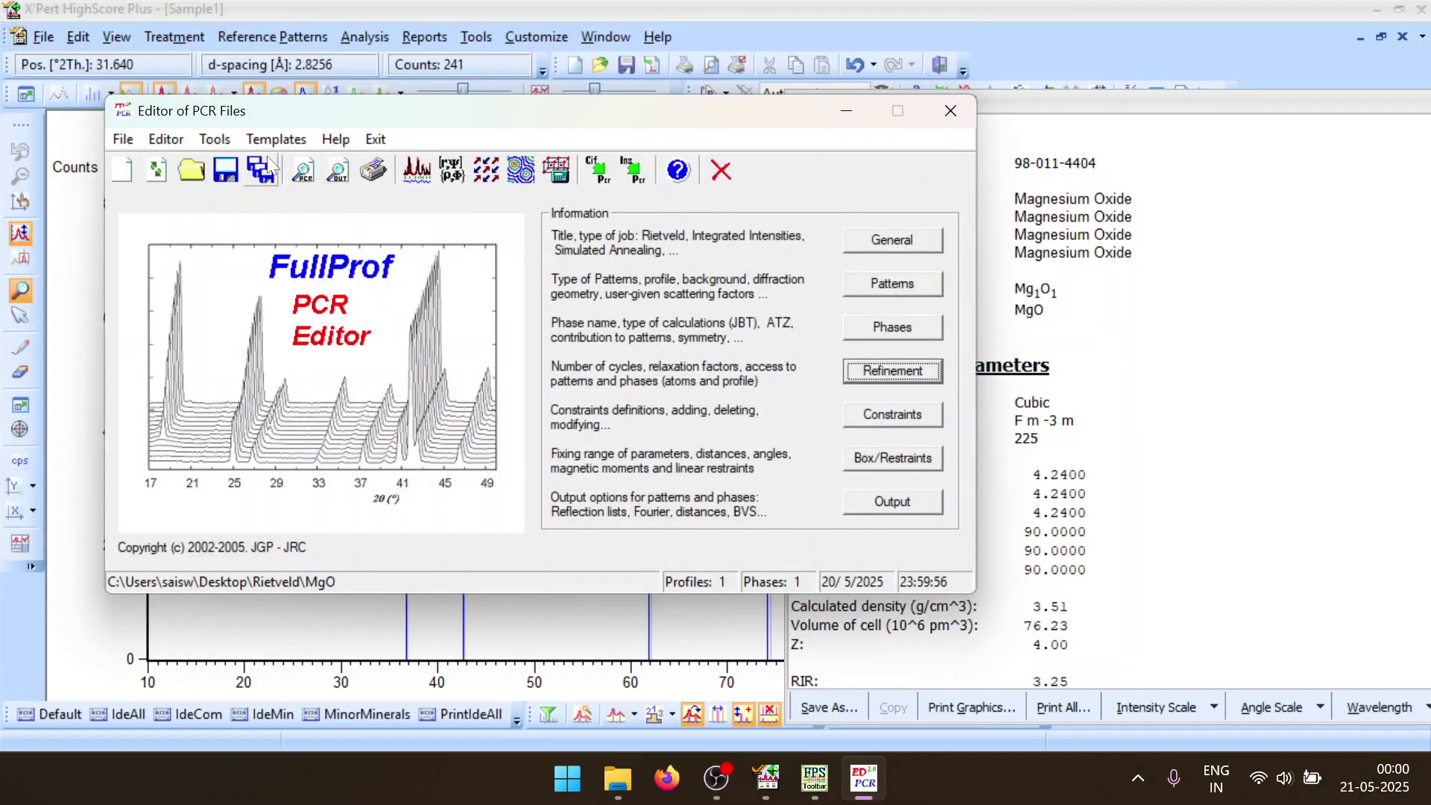
Run FullProf with all background points refined, close its output and reload the PCR file
left_click(412, 170)
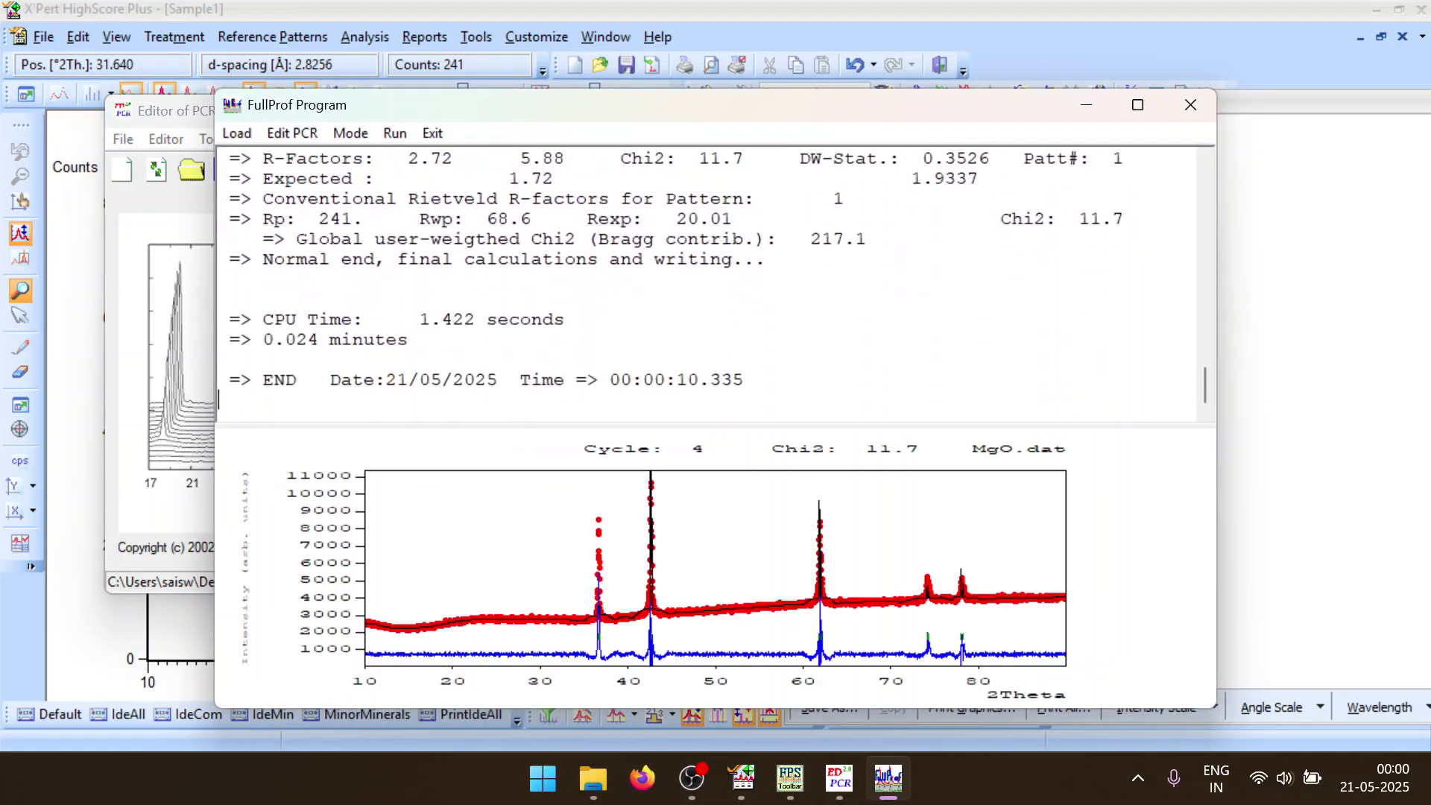
left_click(1190, 104)
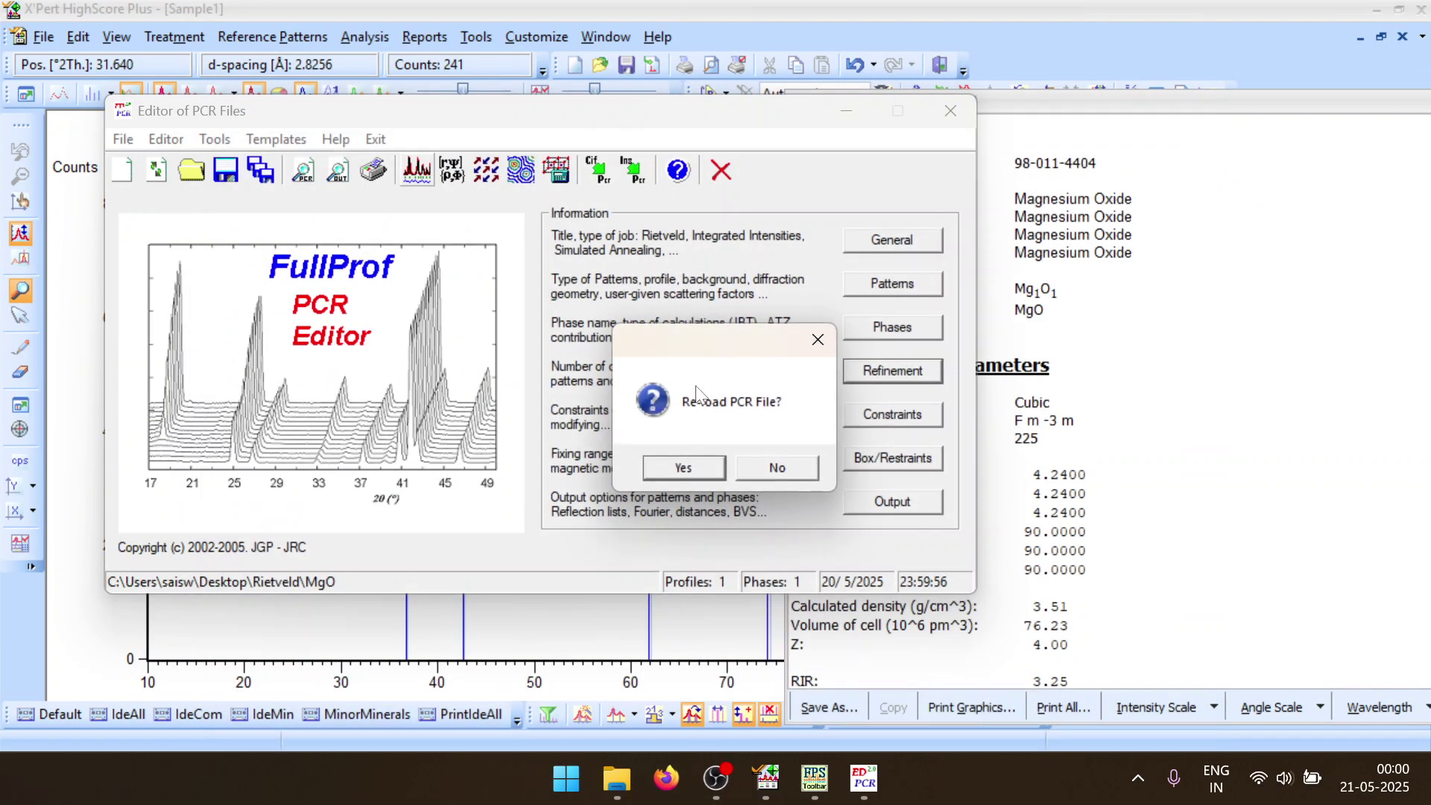
left_click(698, 469)
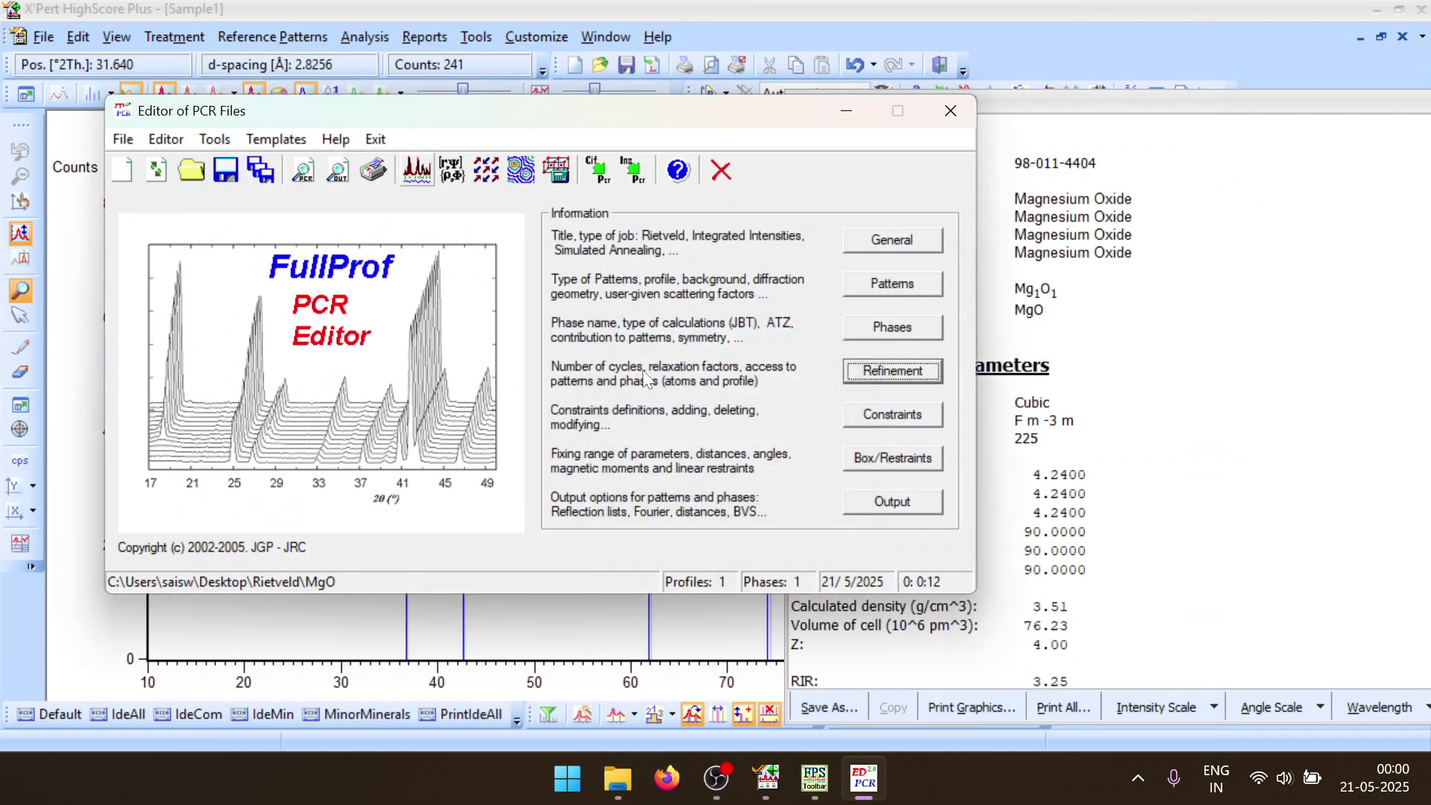
Fix all background points of Pattern 1 so they are no longer refined
left_click(880, 373)
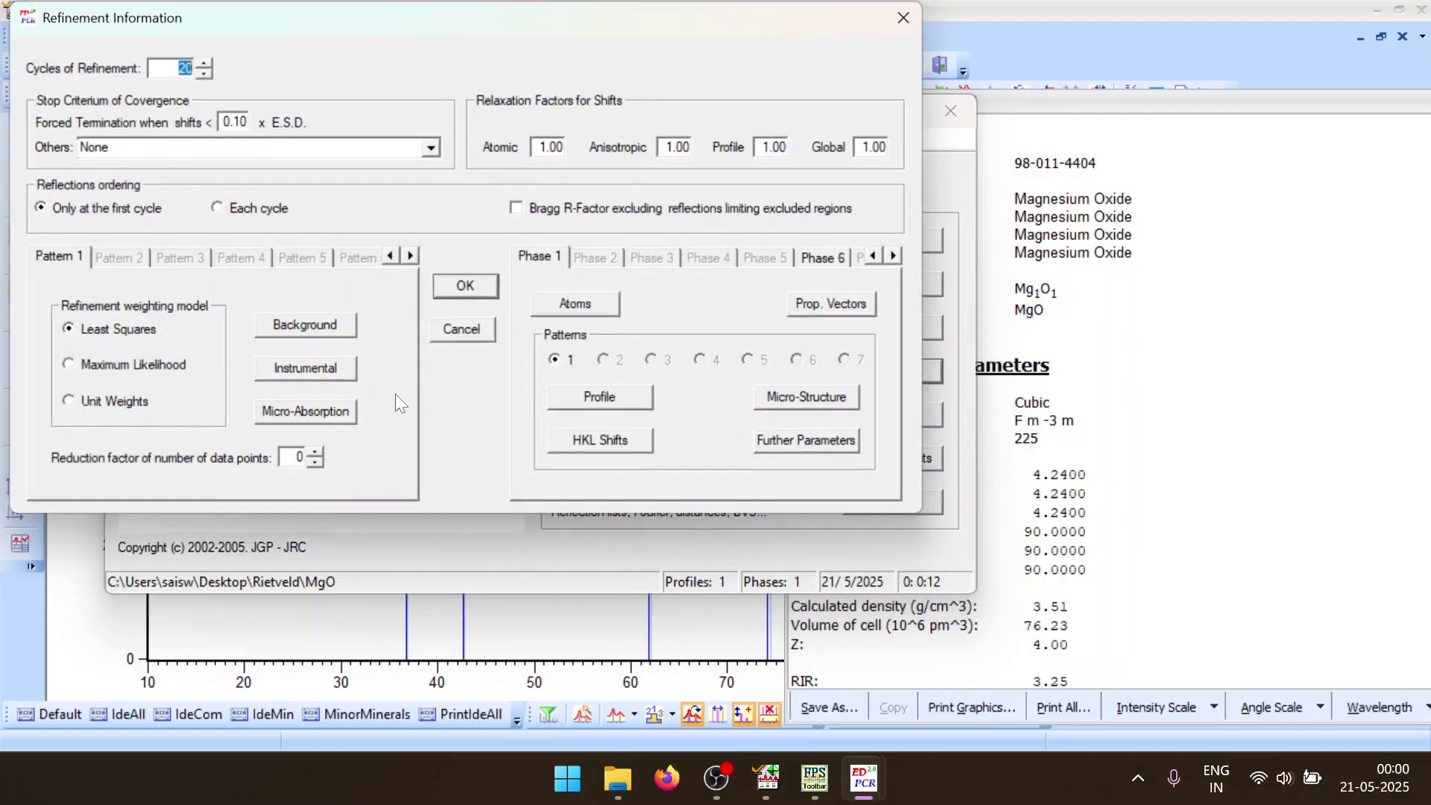
left_click(304, 337)
left_click(468, 226)
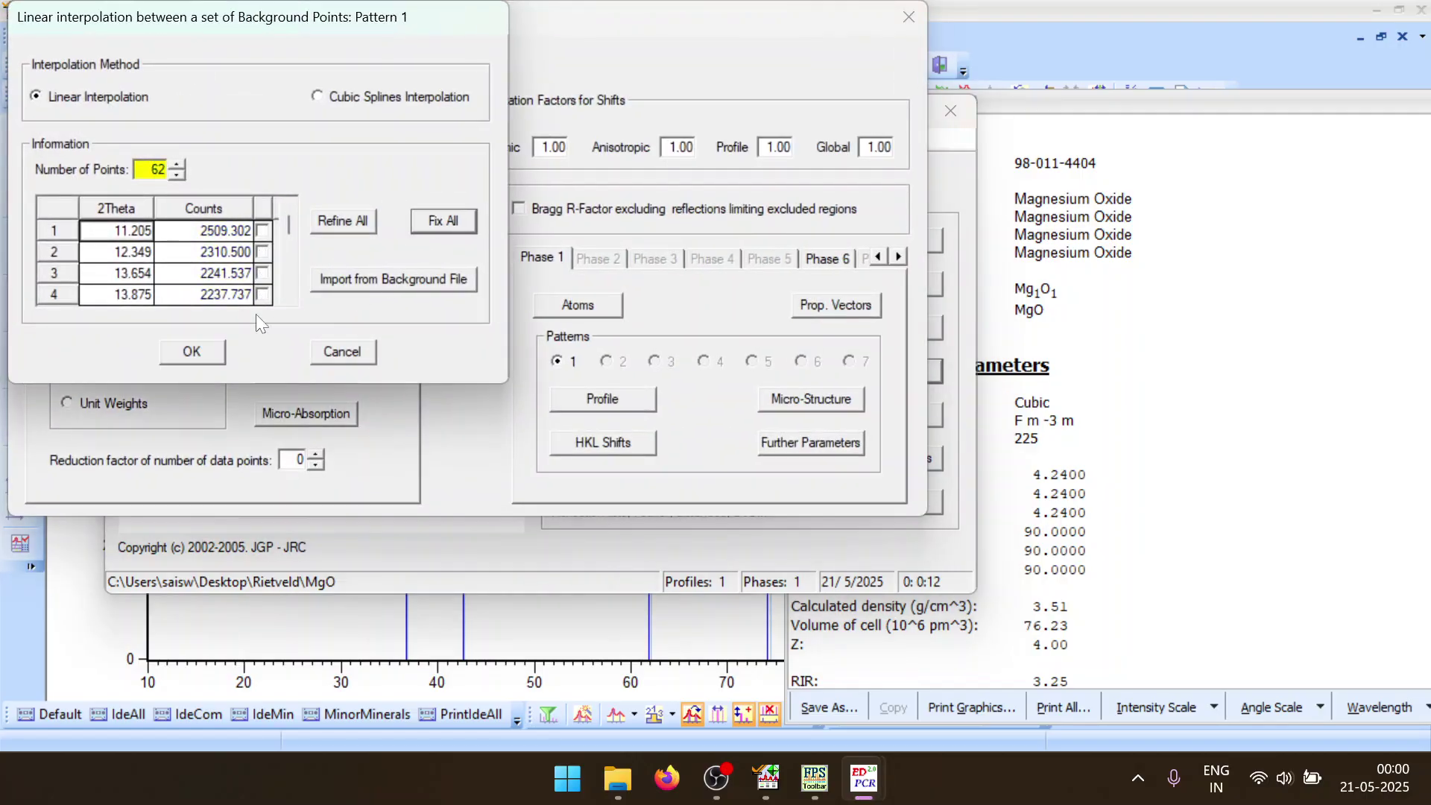
left_click(193, 356)
Enable refinement of the Phase 1 cell parameter a, and accept the profile and refinement information
left_click(600, 399)
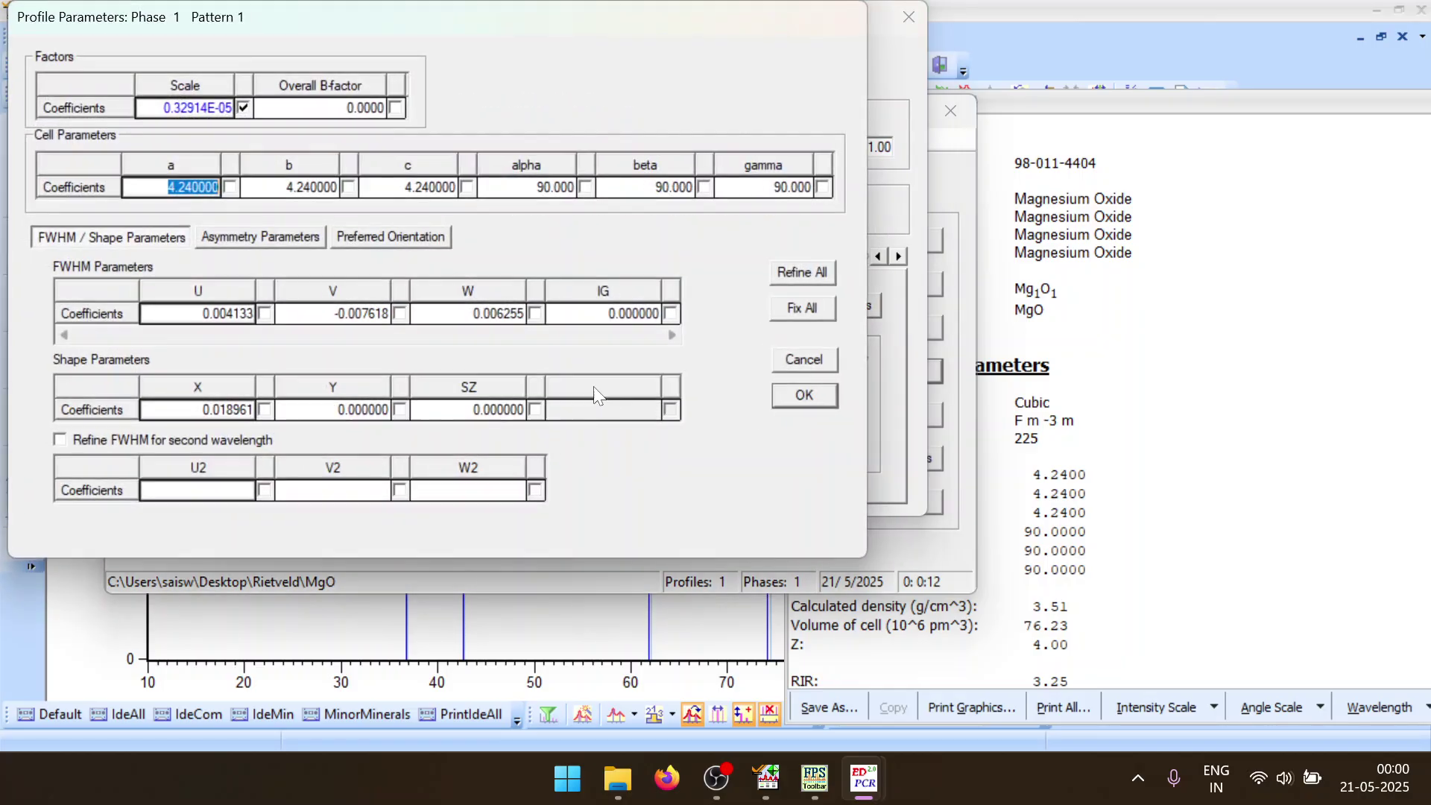
left_click(229, 187)
left_click(801, 397)
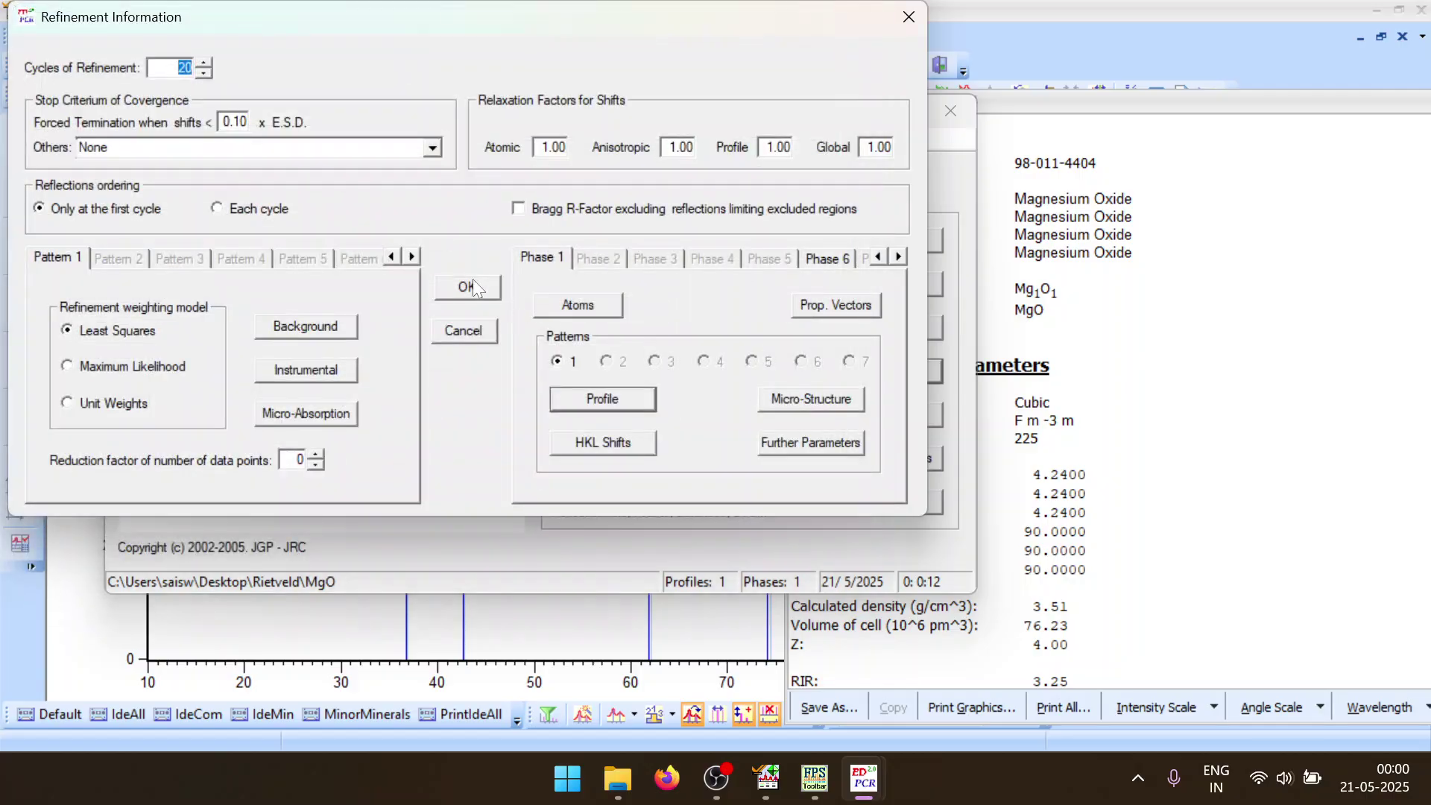
left_click(470, 283)
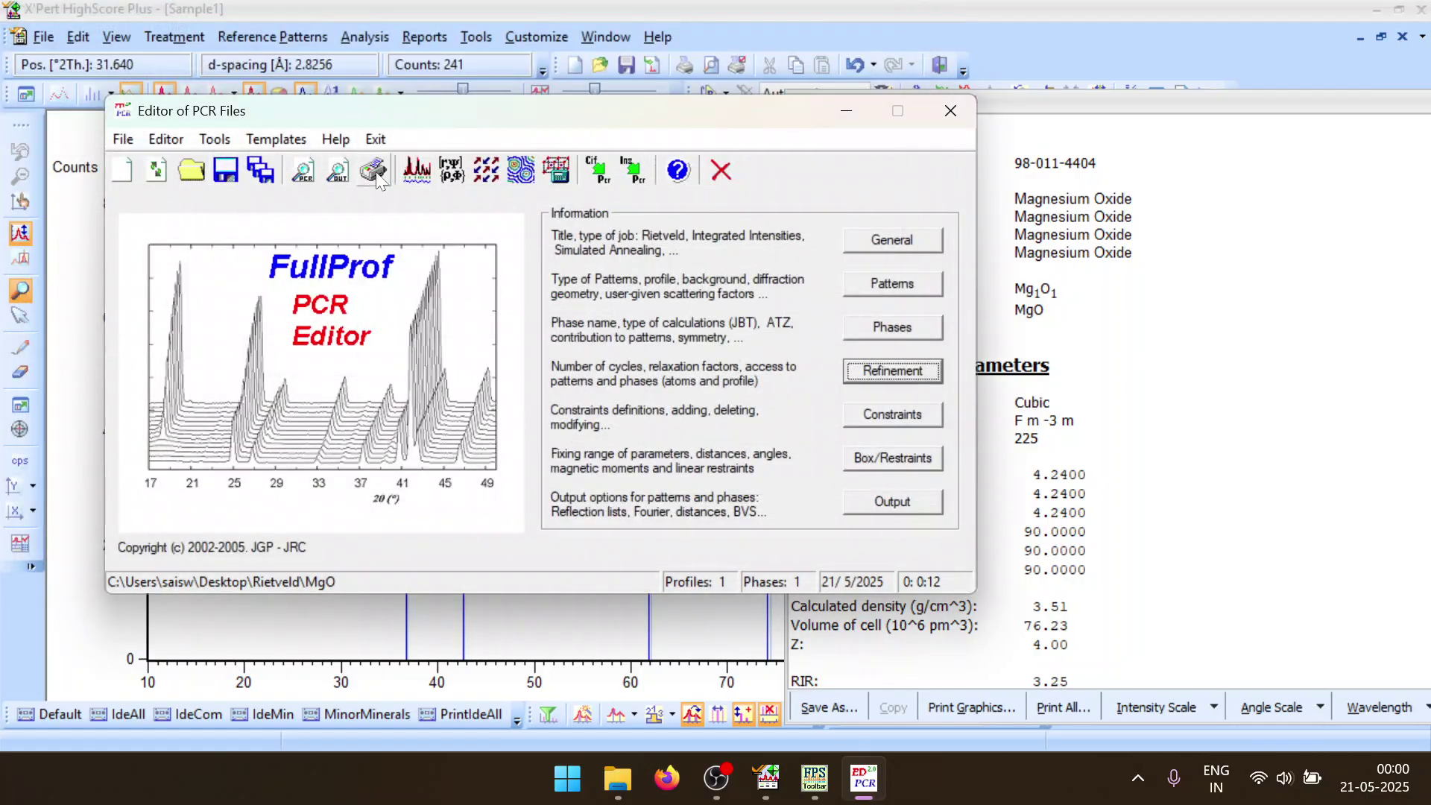
Run FullProf with the cell parameter refined, close its output and reload the PCR file
left_click(412, 176)
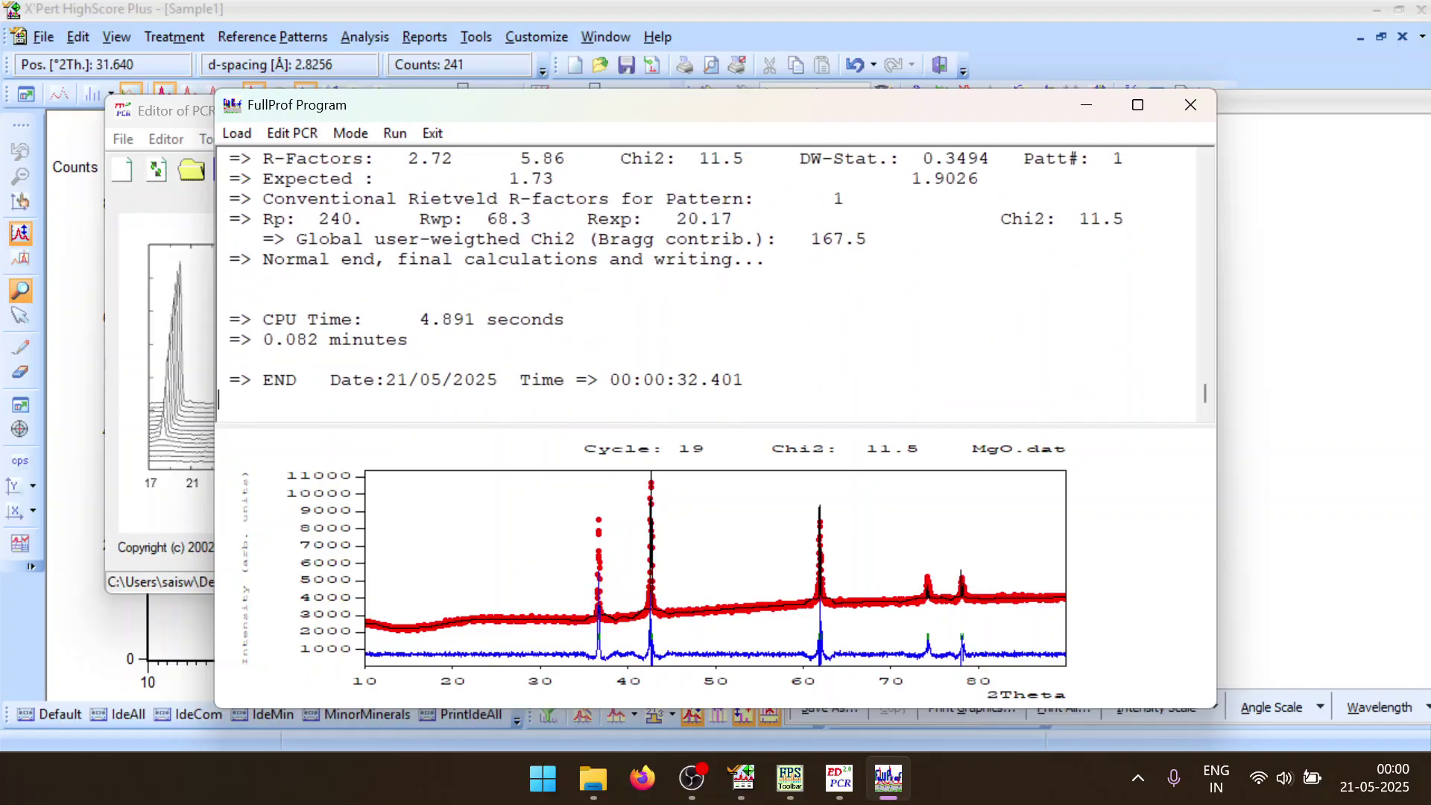
left_click(1191, 104)
left_click(666, 471)
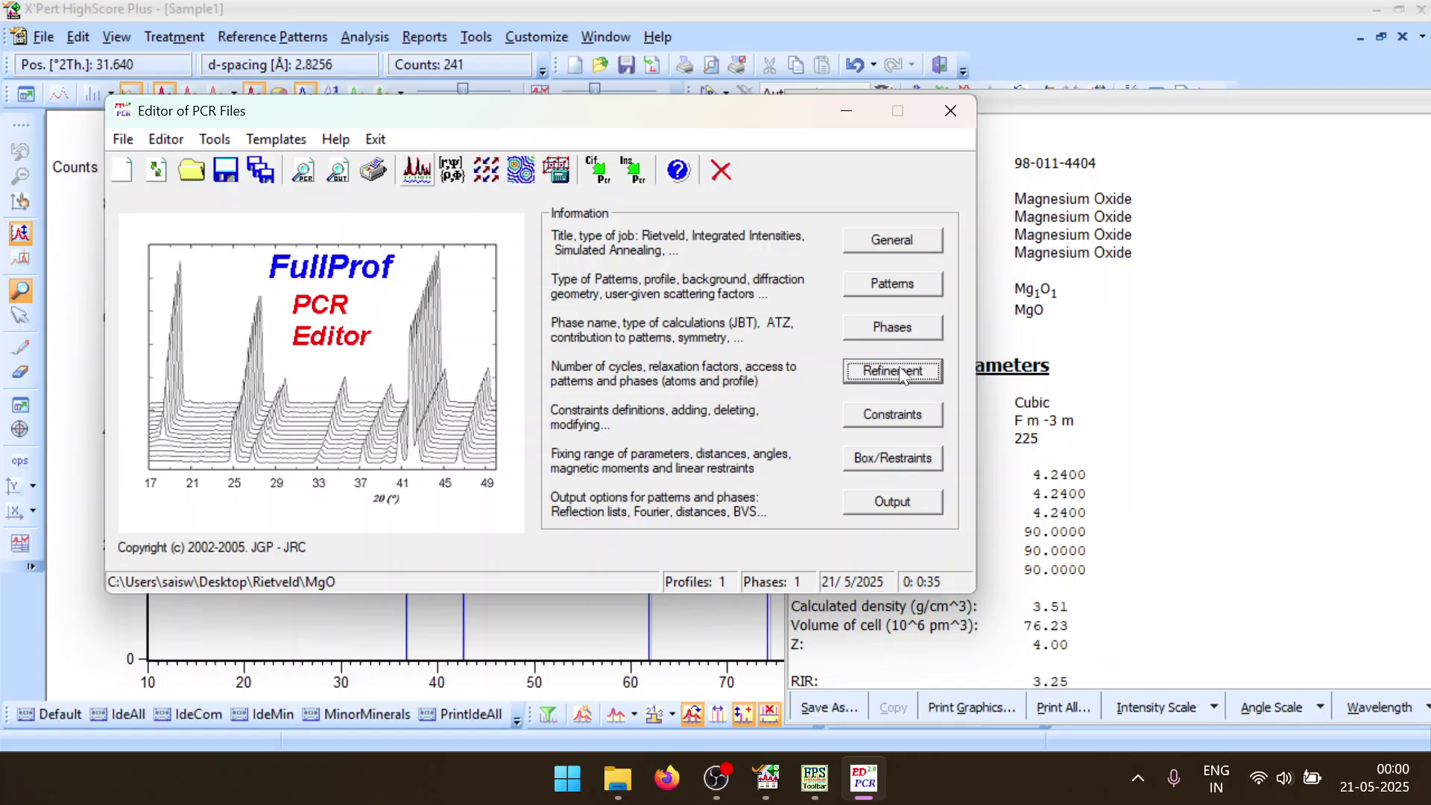
Fix all Phase 1 profile parameters, enable refinement of only the scale factor and the FWHM parameter W, and accept the refinement information
left_click(899, 365)
left_click(597, 311)
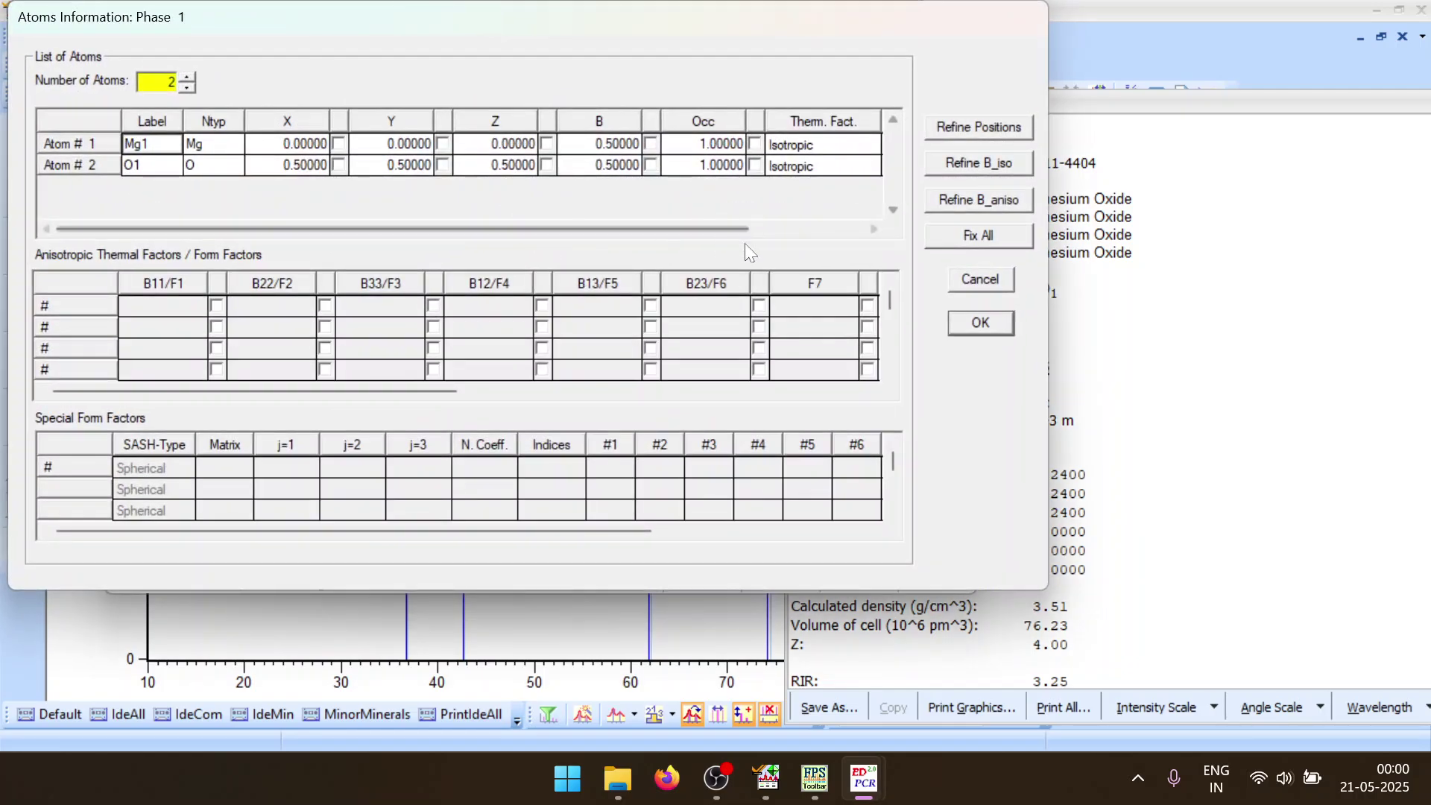
left_click(973, 285)
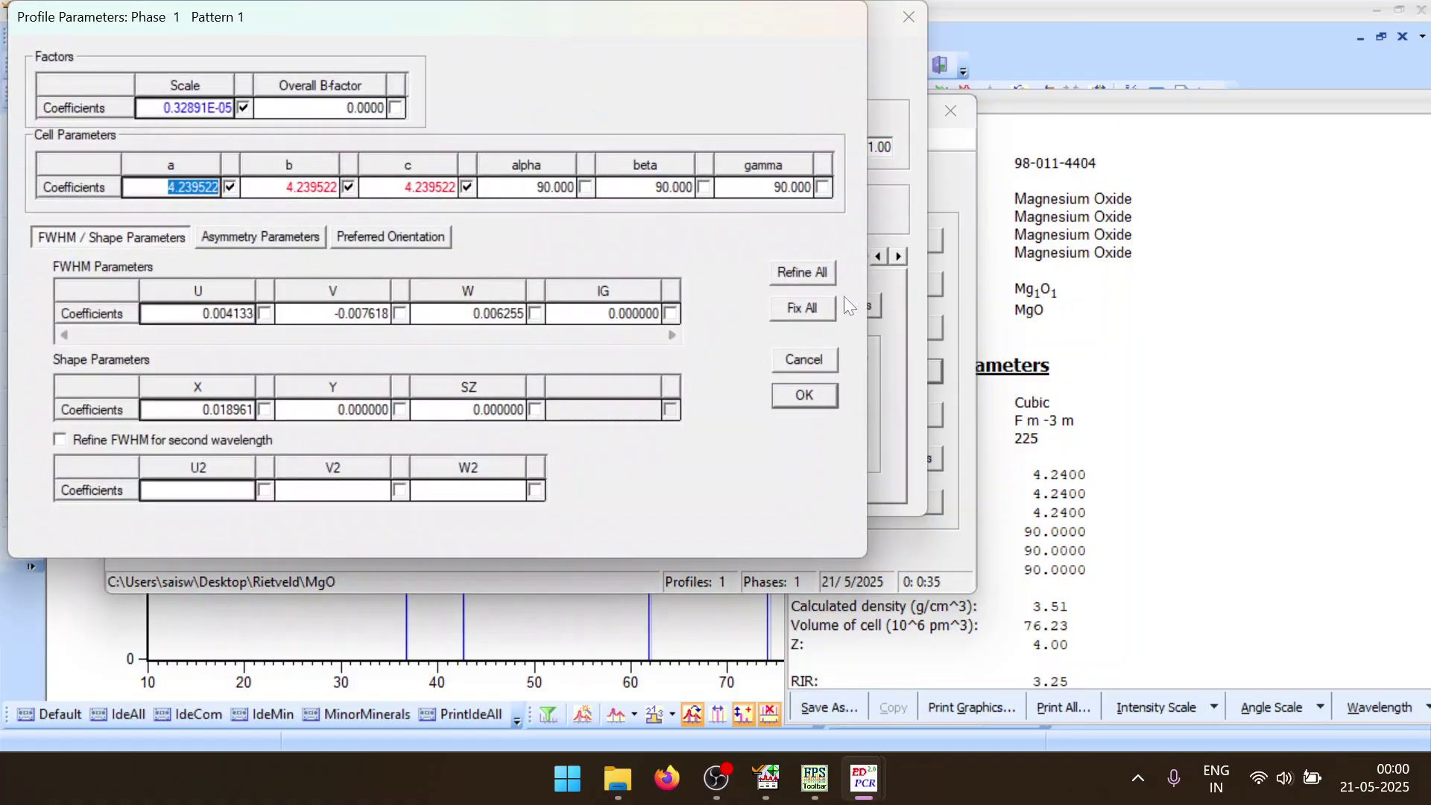
left_click(803, 308)
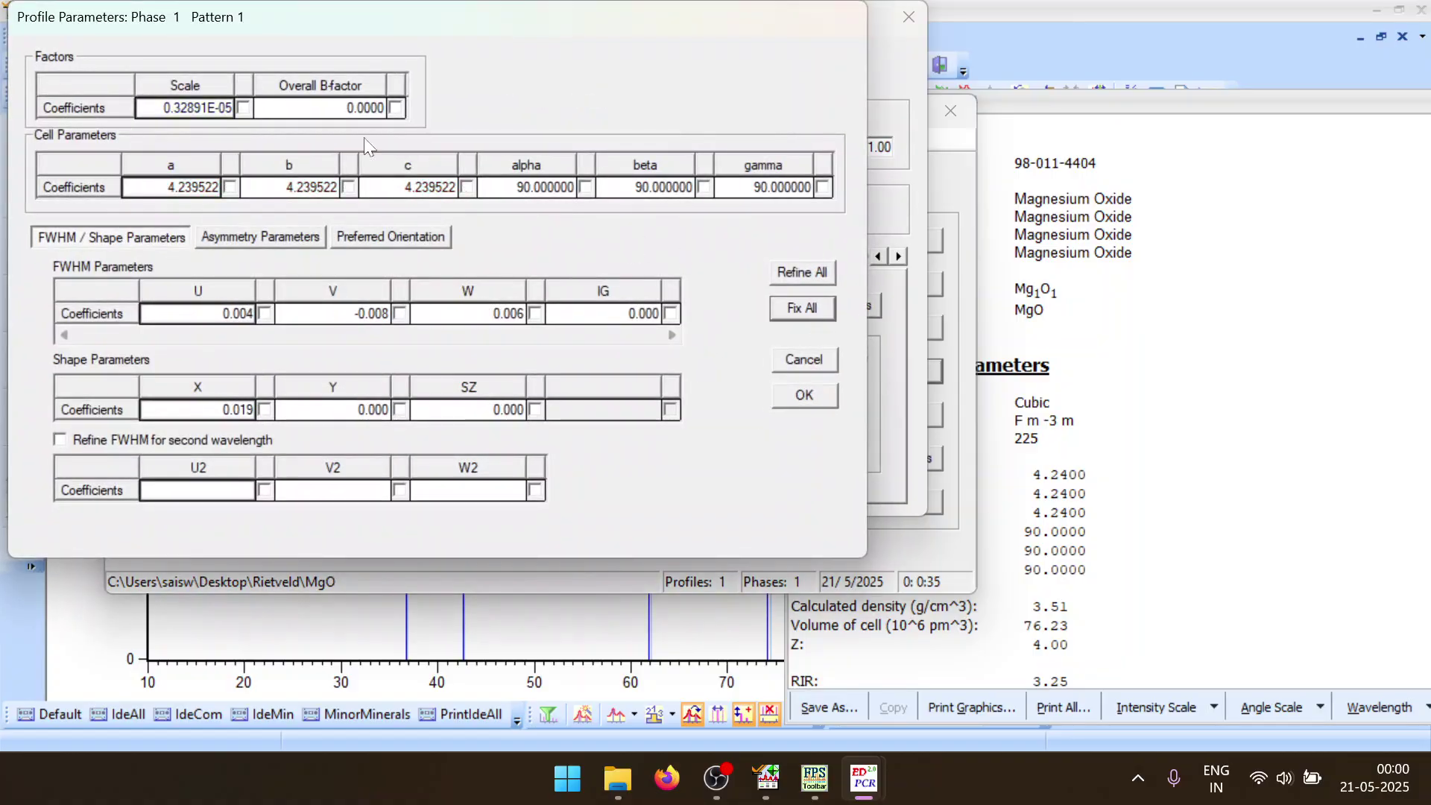
left_click(243, 107)
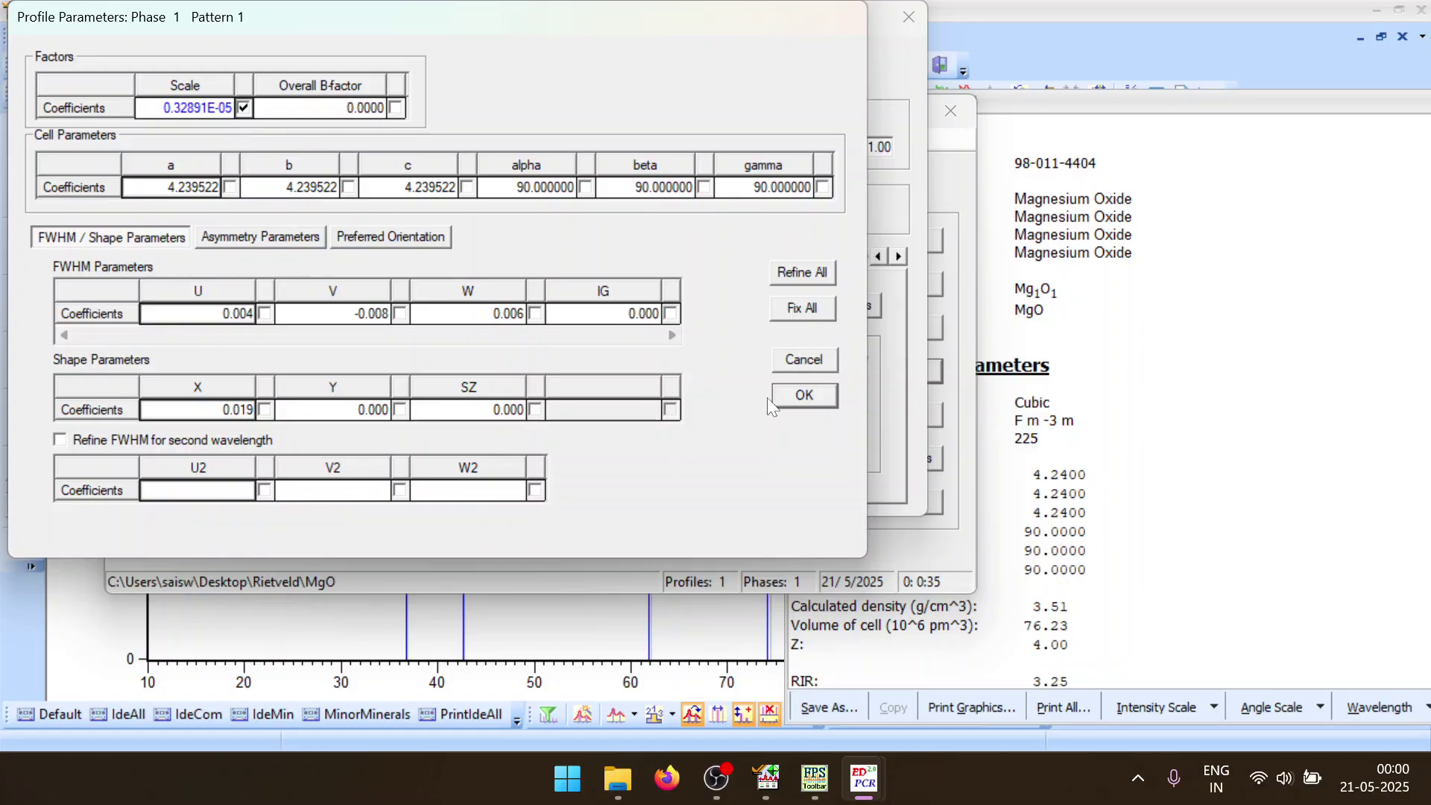
left_click(536, 314)
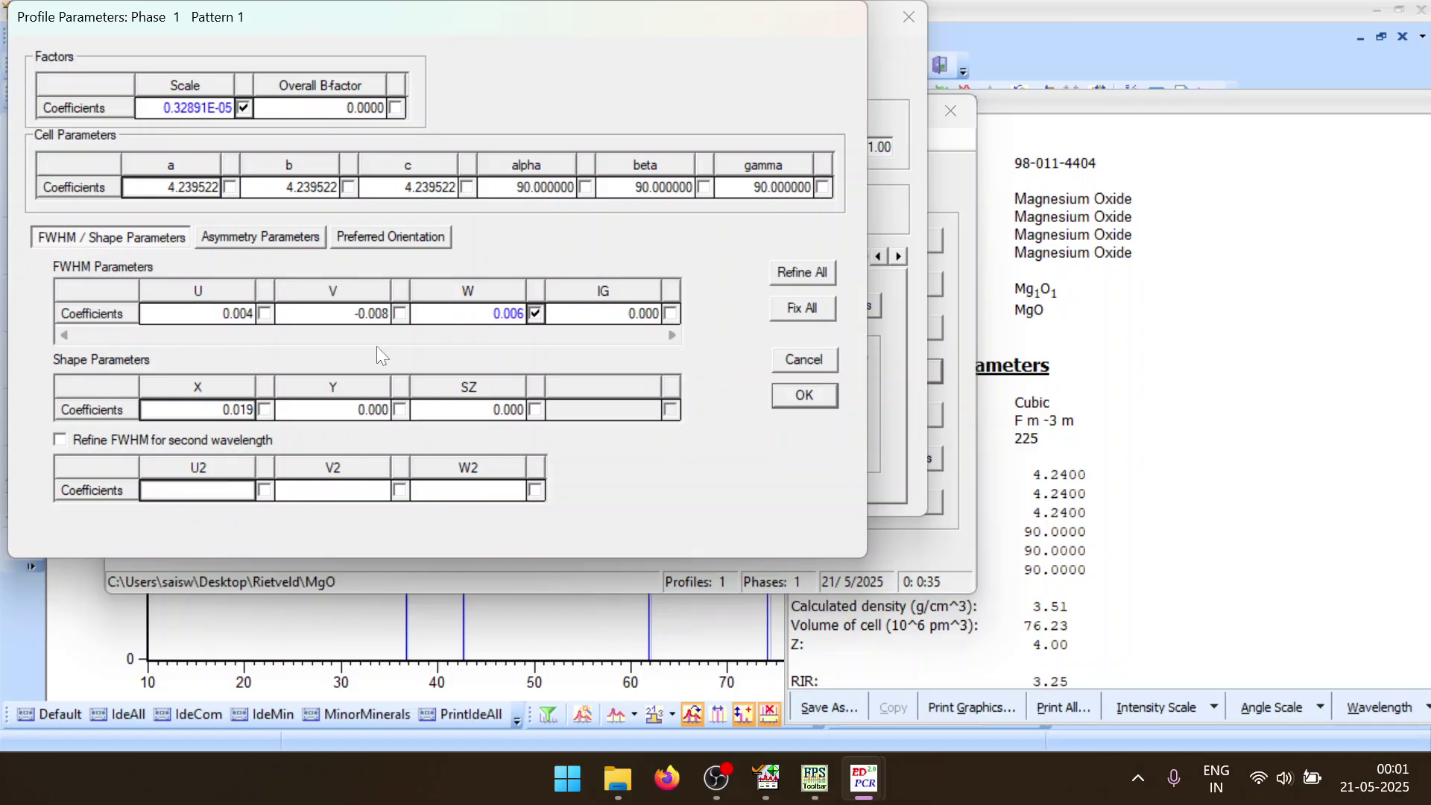
left_click(805, 396)
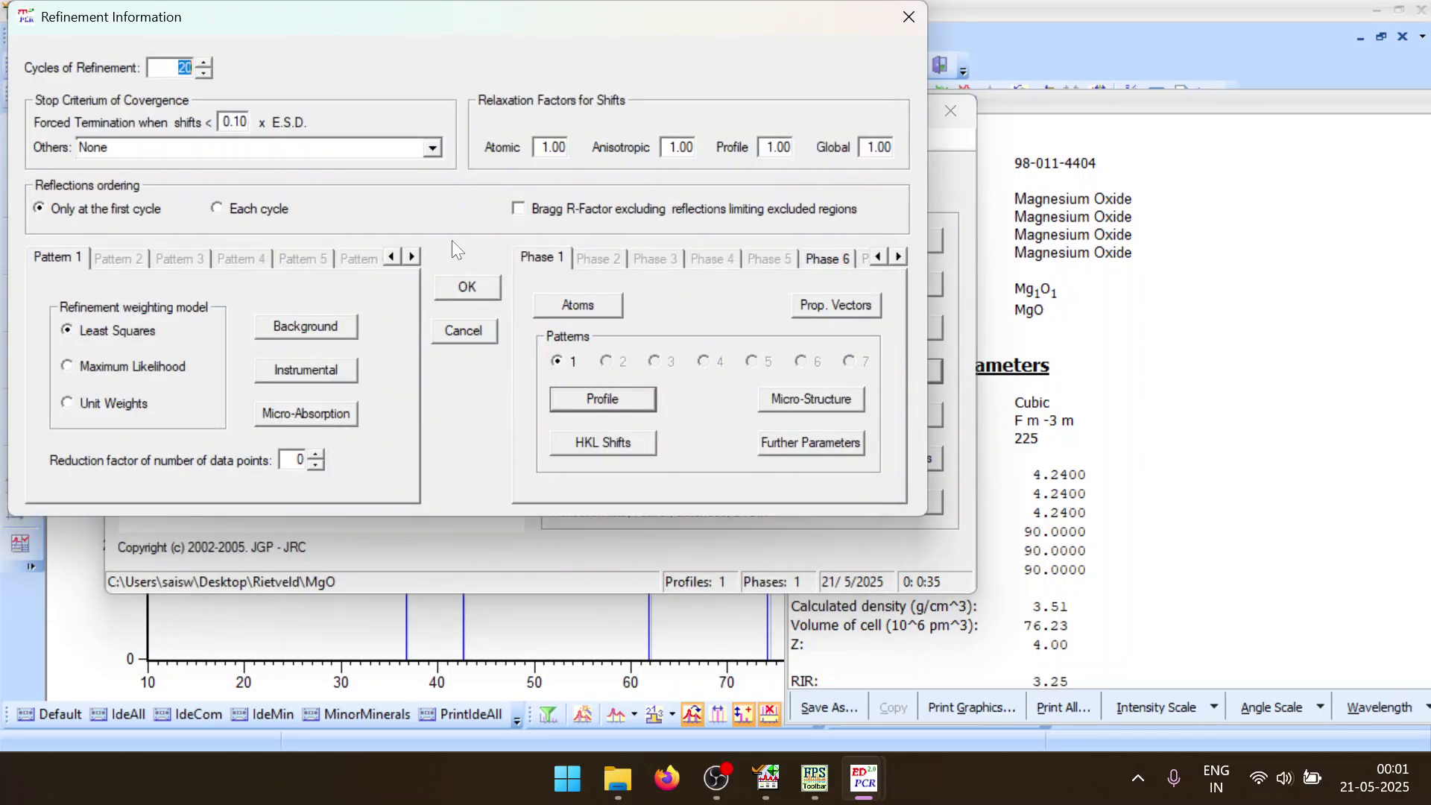
left_click(467, 287)
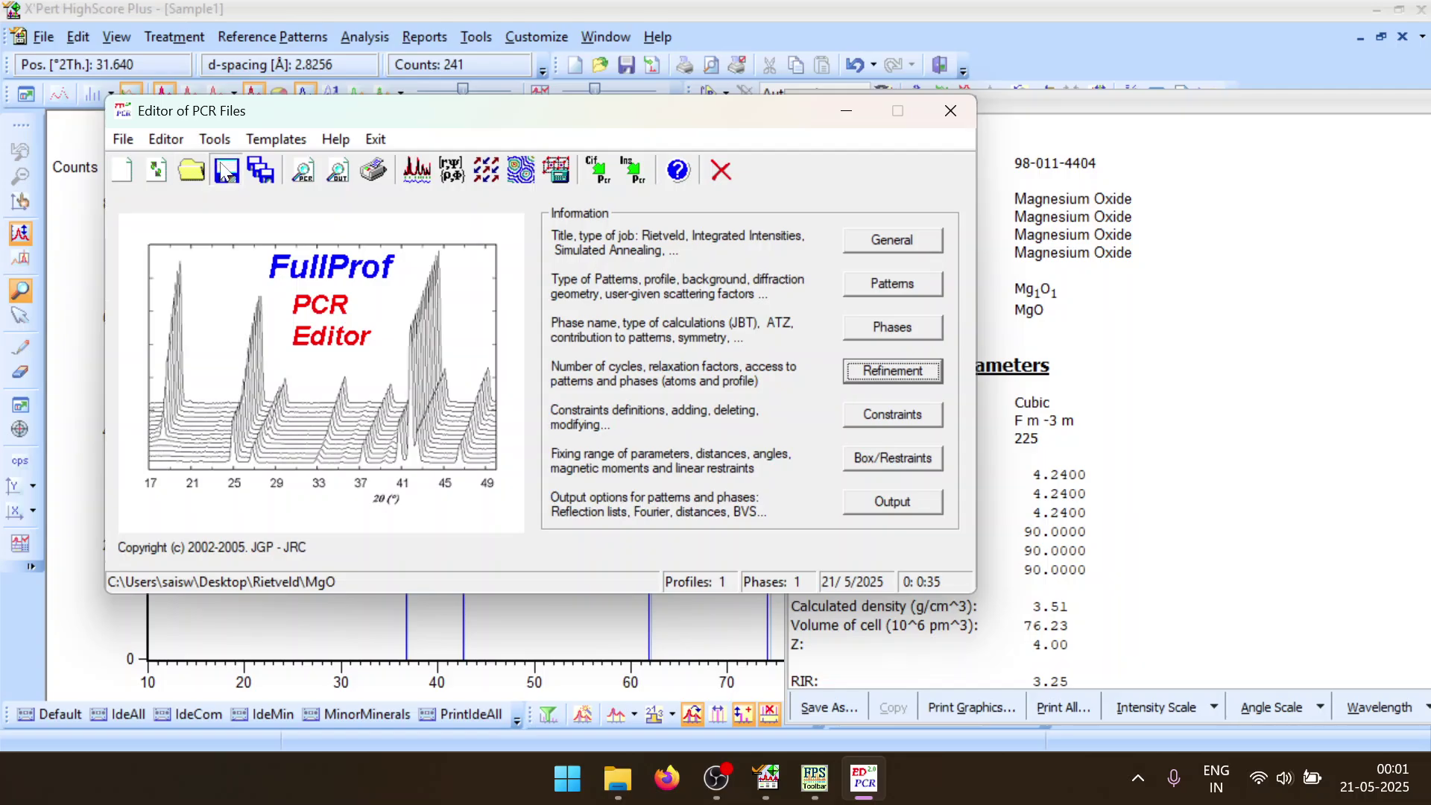
Run FullProf with the scale factor and W refined, close its output and reload the PCR file
left_click(411, 172)
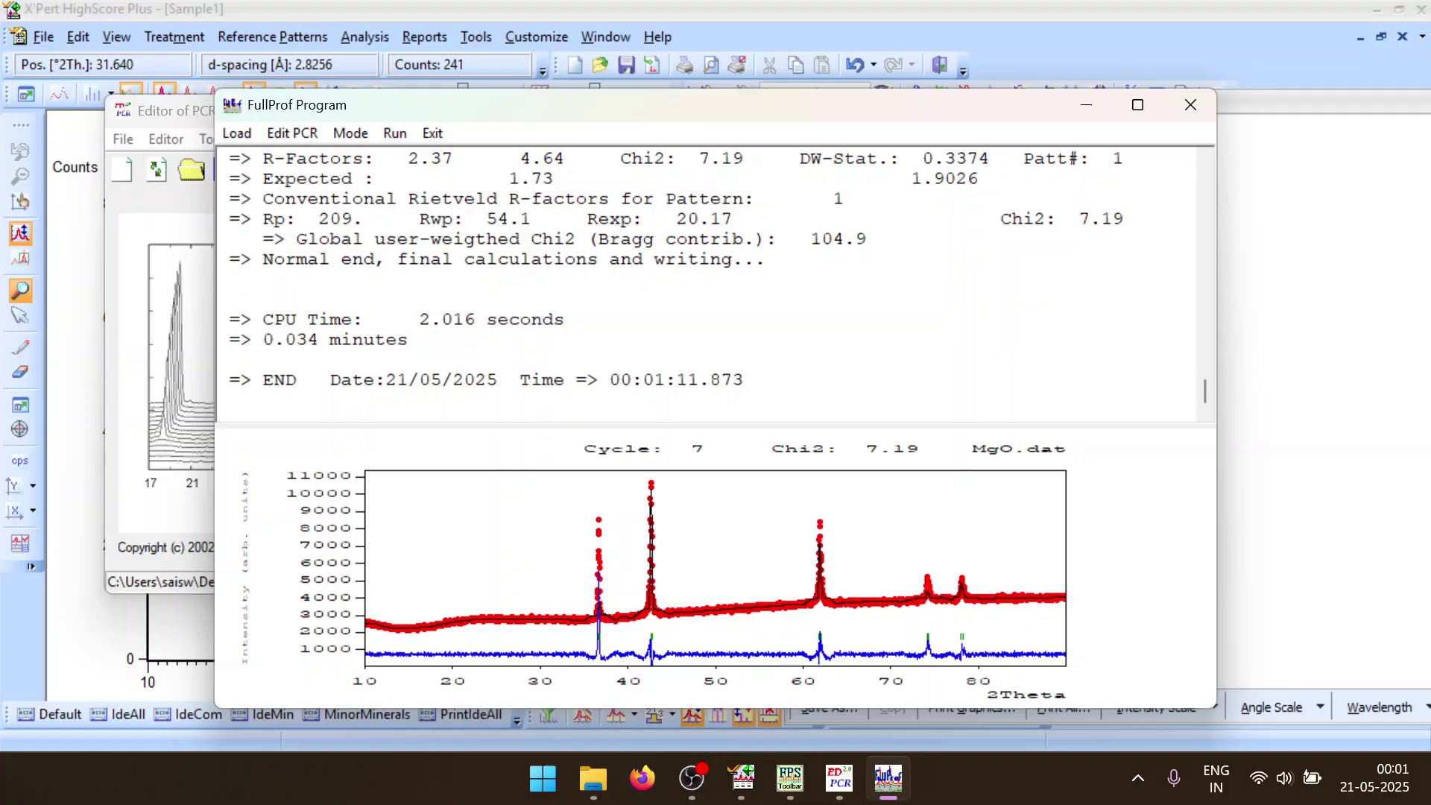
left_click(1191, 104)
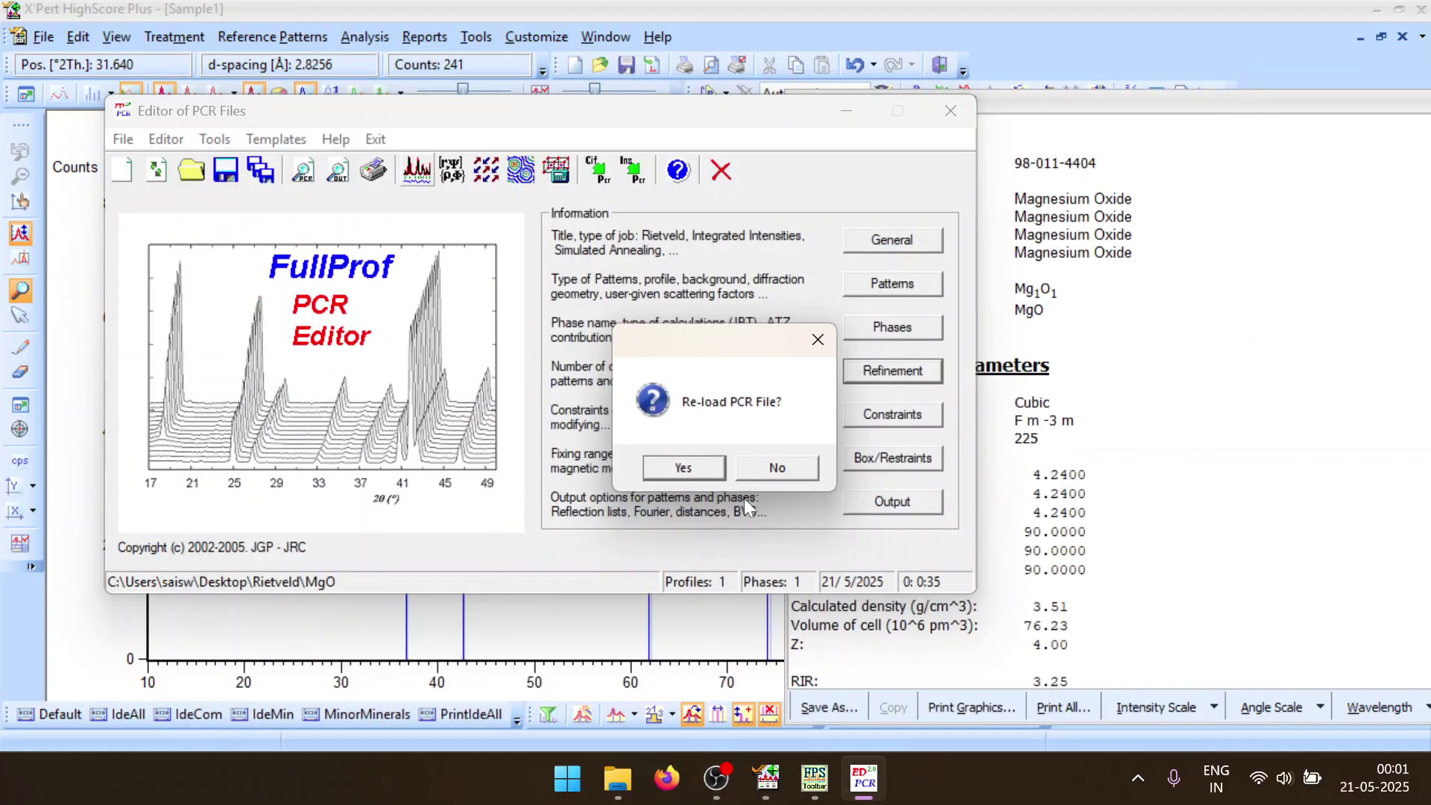
left_click(684, 468)
Fix the Phase 1 FWHM parameter W, enable refinement of all Pattern 1 background points, and accept the refinement information
left_click(884, 377)
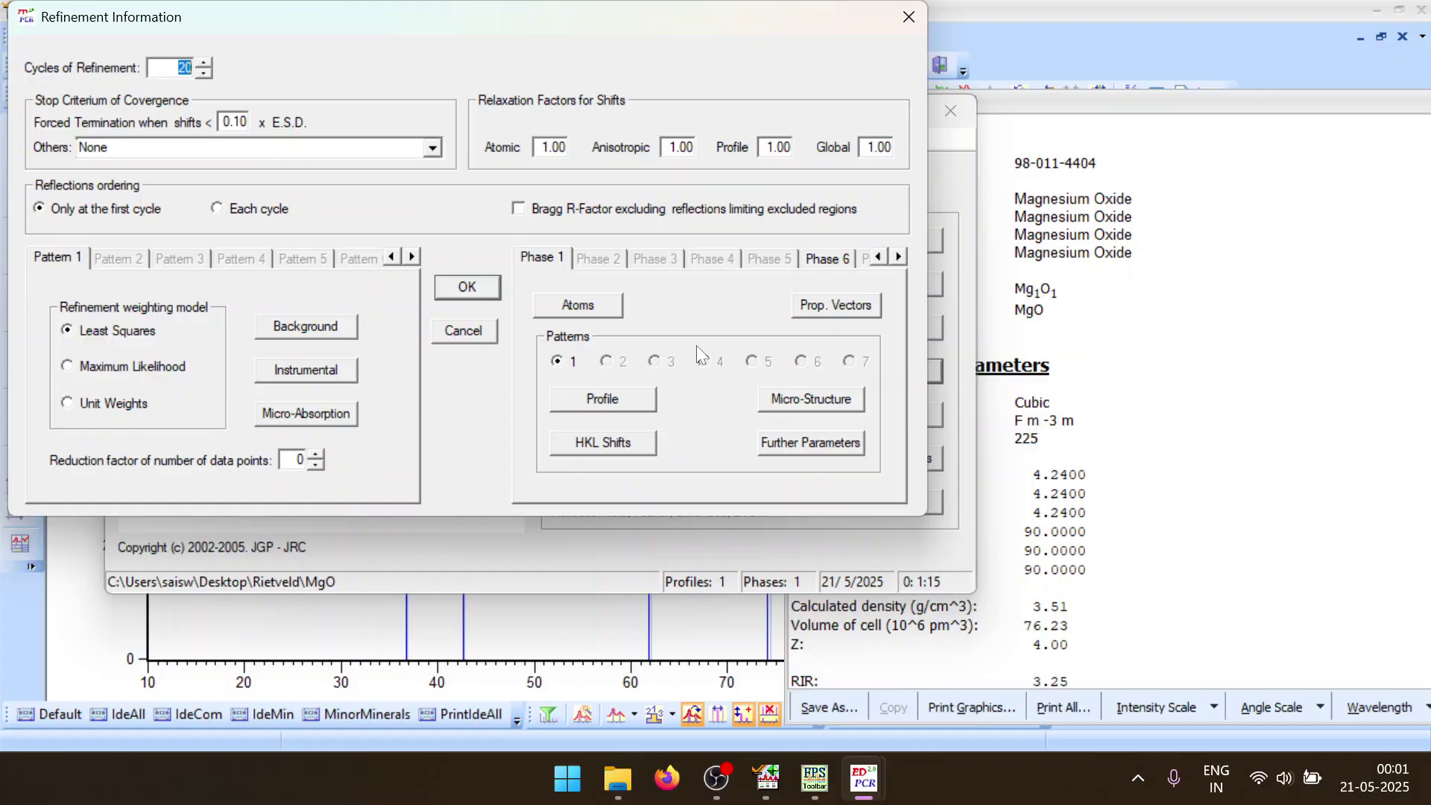
left_click(603, 398)
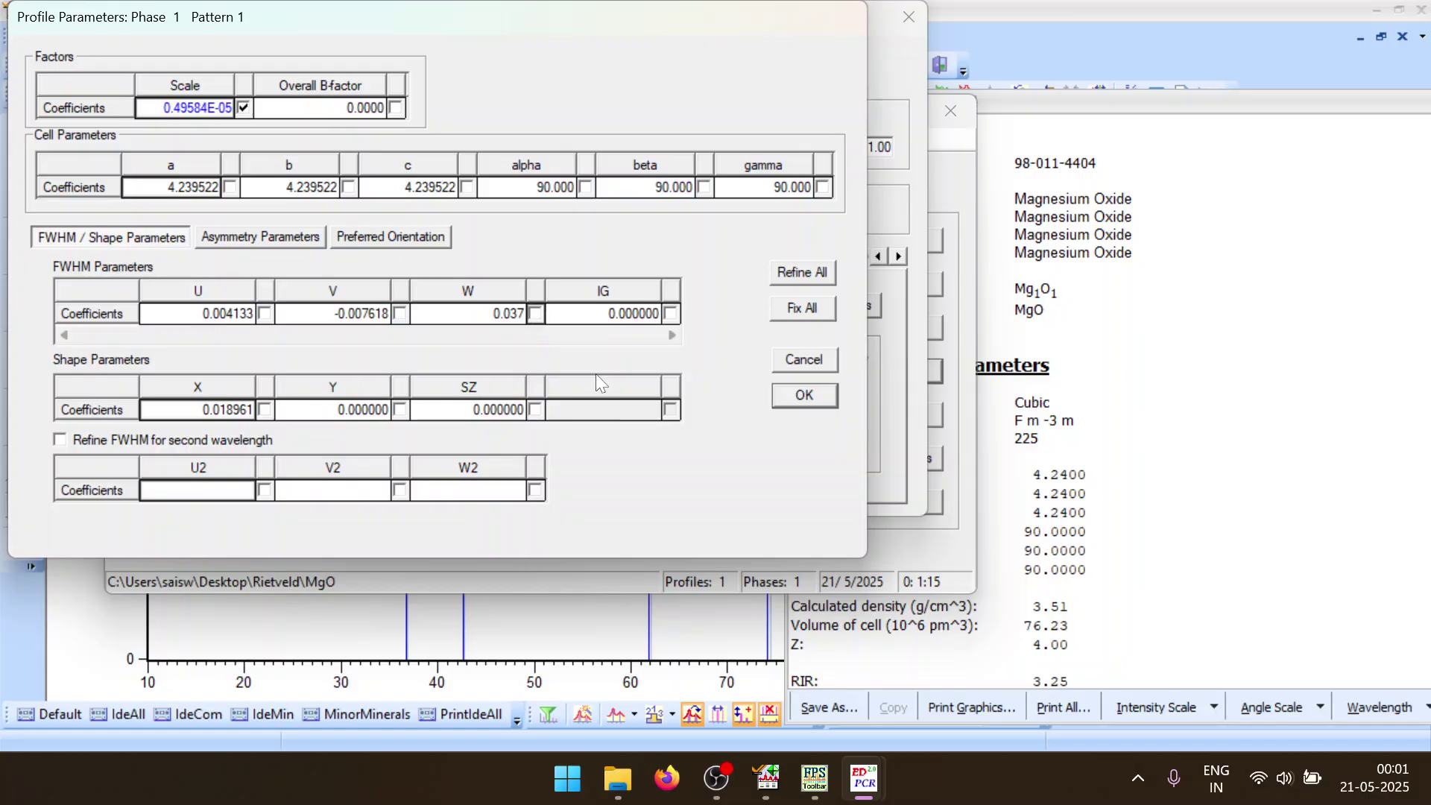
left_click(801, 396)
left_click(352, 330)
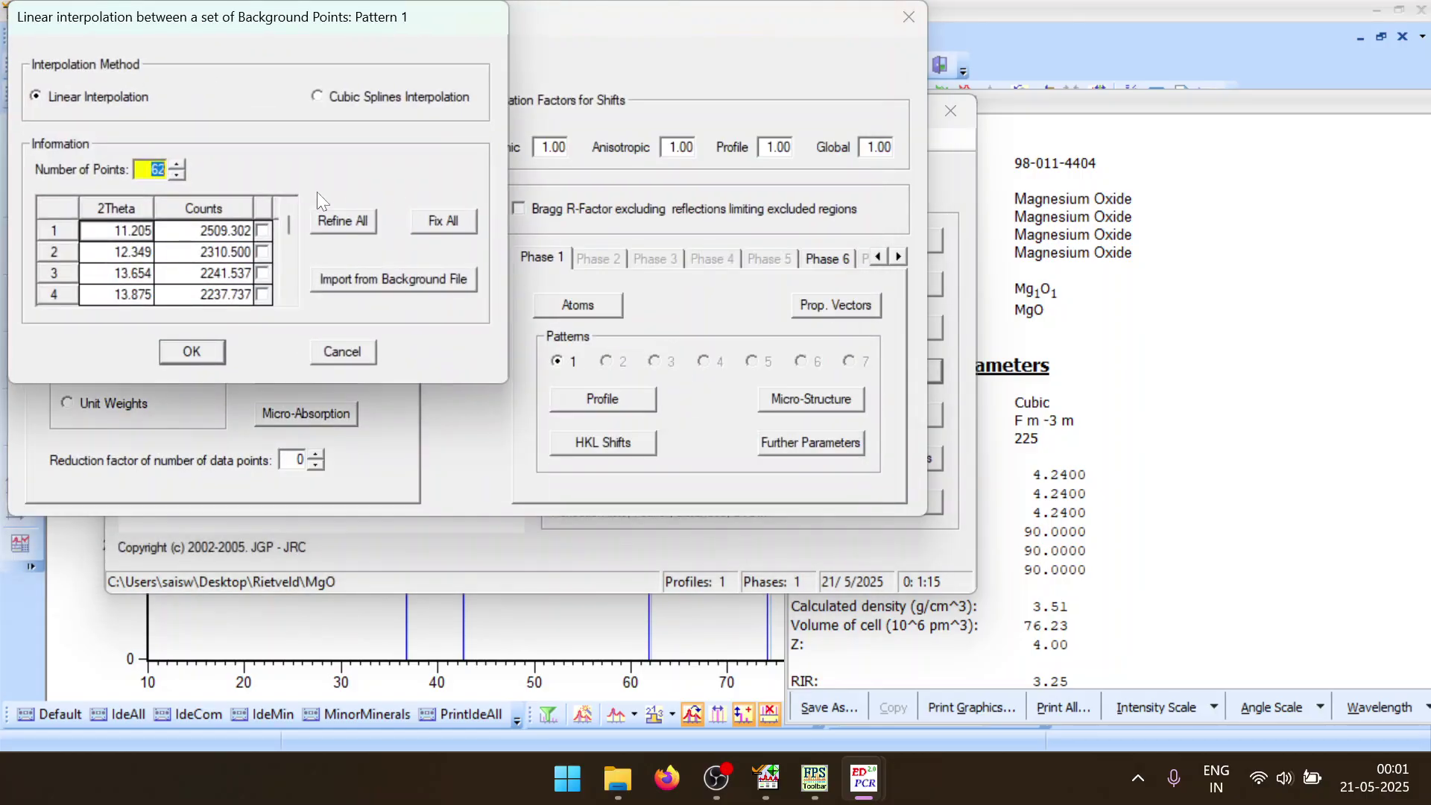
left_click(208, 351)
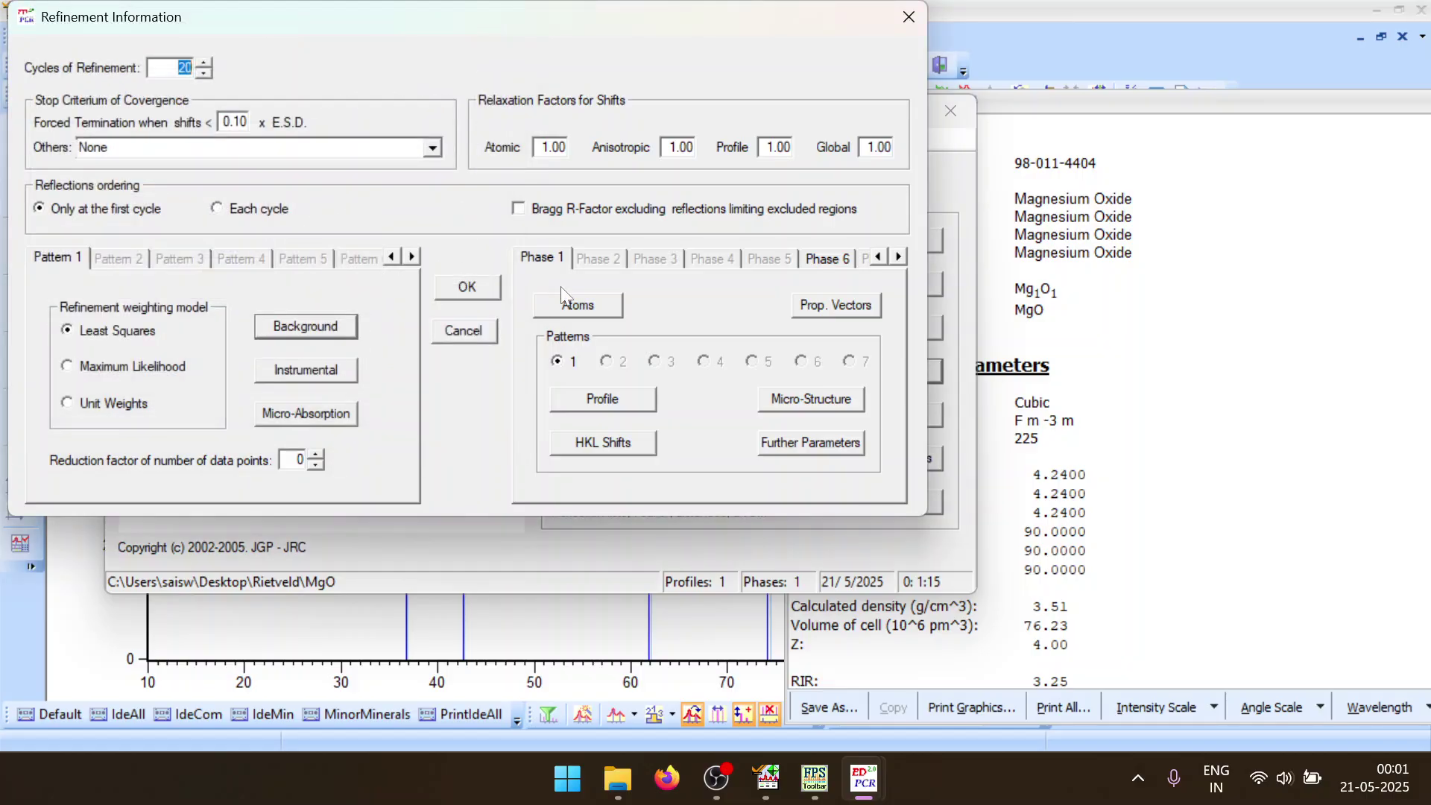
left_click(463, 281)
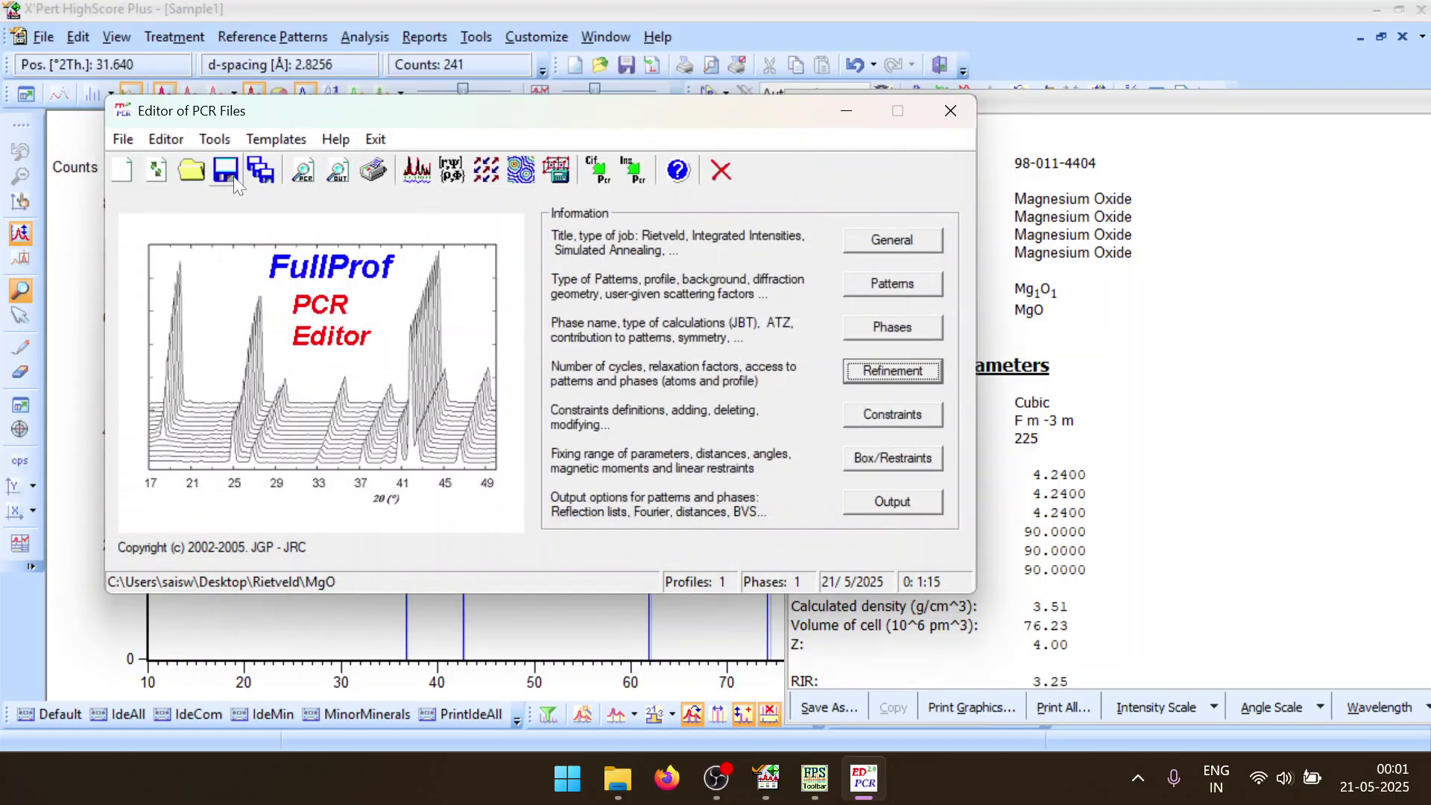
Run FullProf with the background points refined, close its output and reload the PCR file
left_click(404, 177)
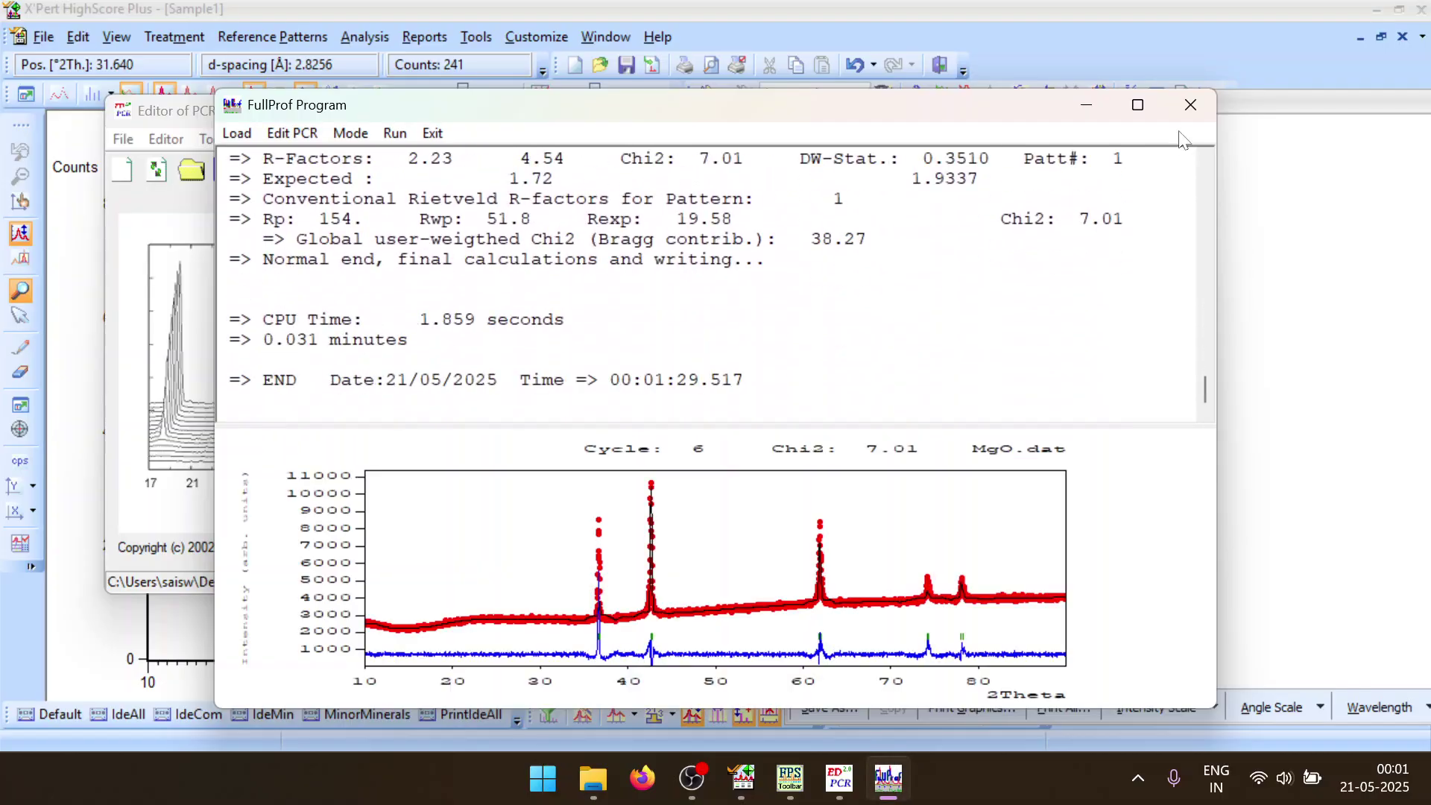
left_click(1186, 105)
left_click(678, 469)
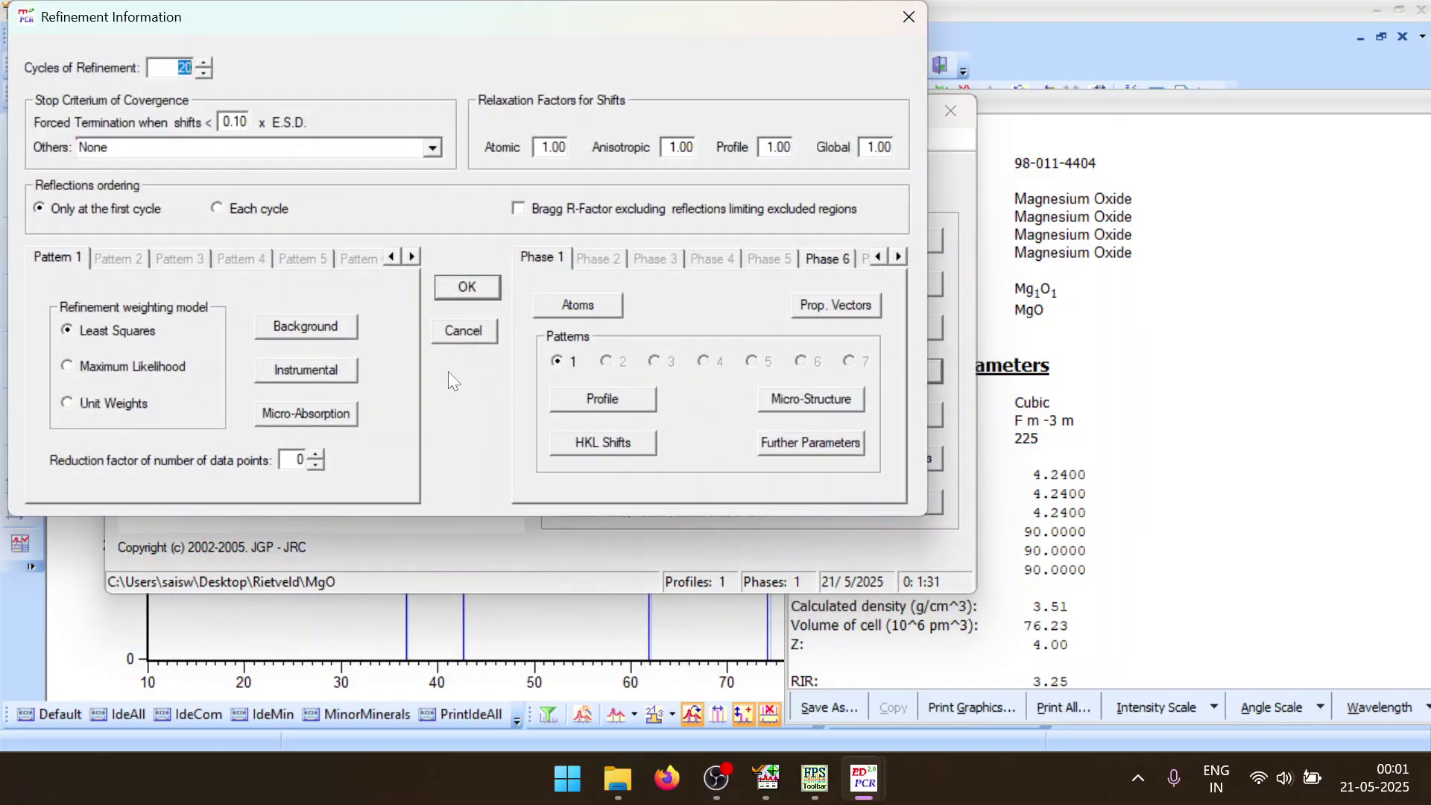
Fix all Pattern 1 background points and check the Phase 1 profile parameters without changing them
left_click(313, 334)
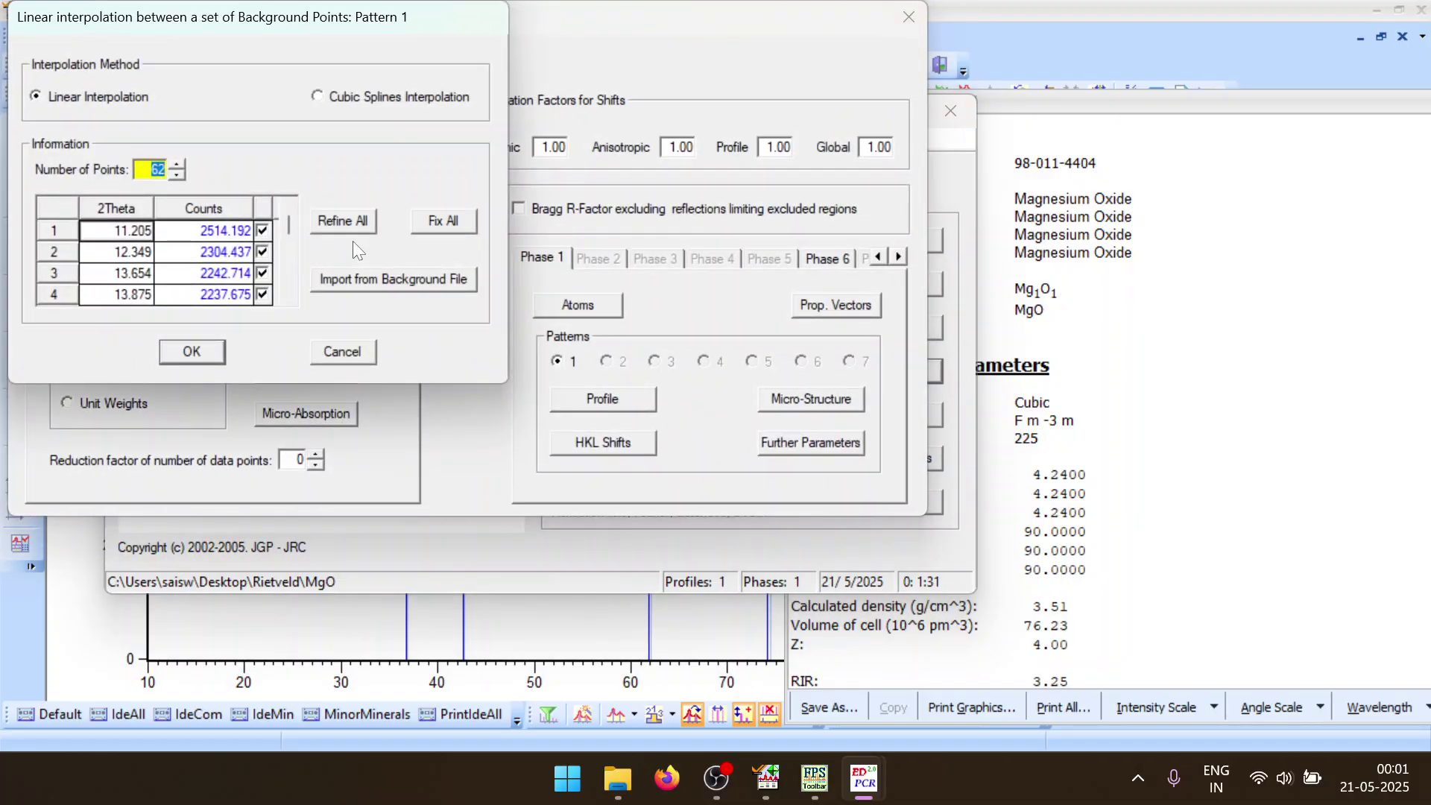
left_click(176, 358)
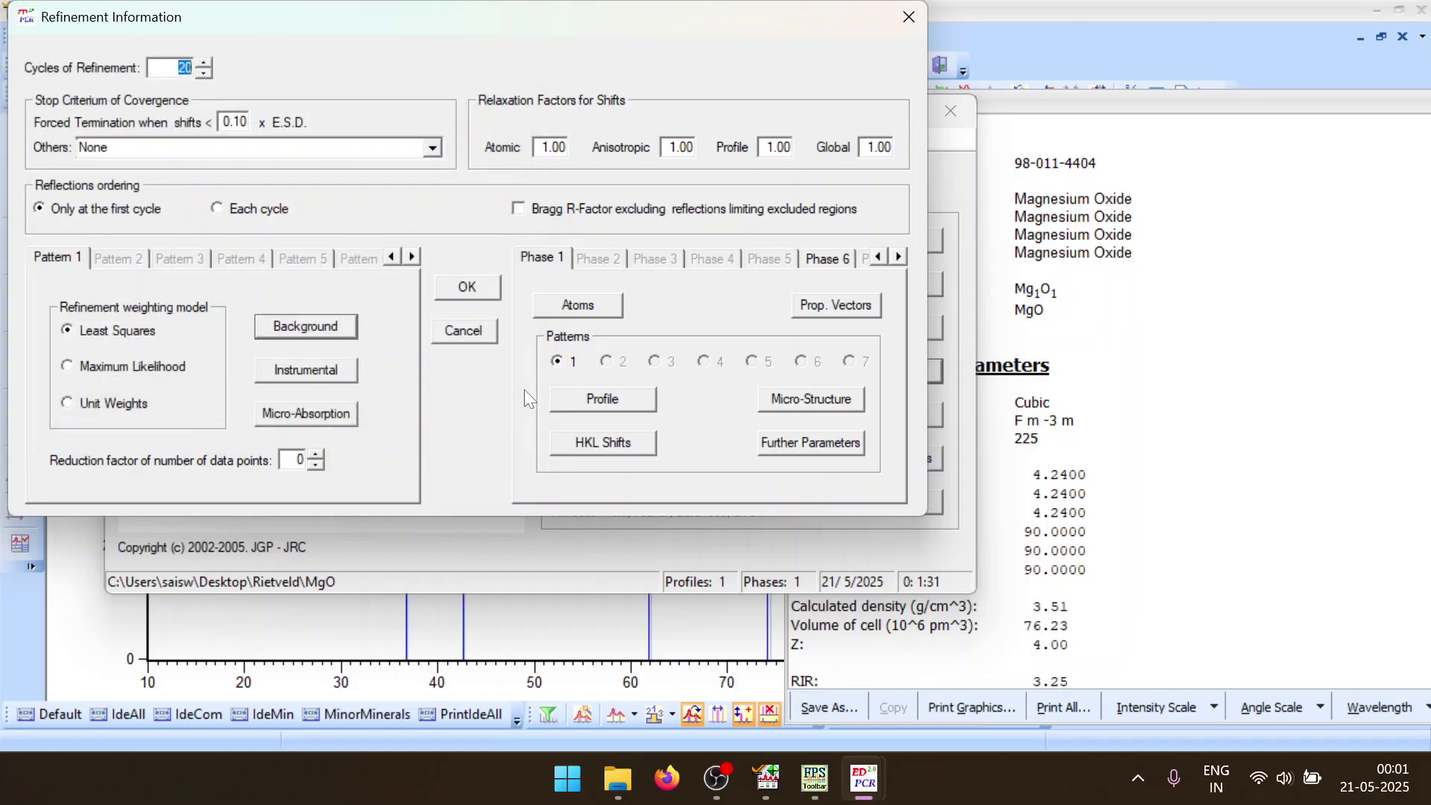
left_click(636, 401)
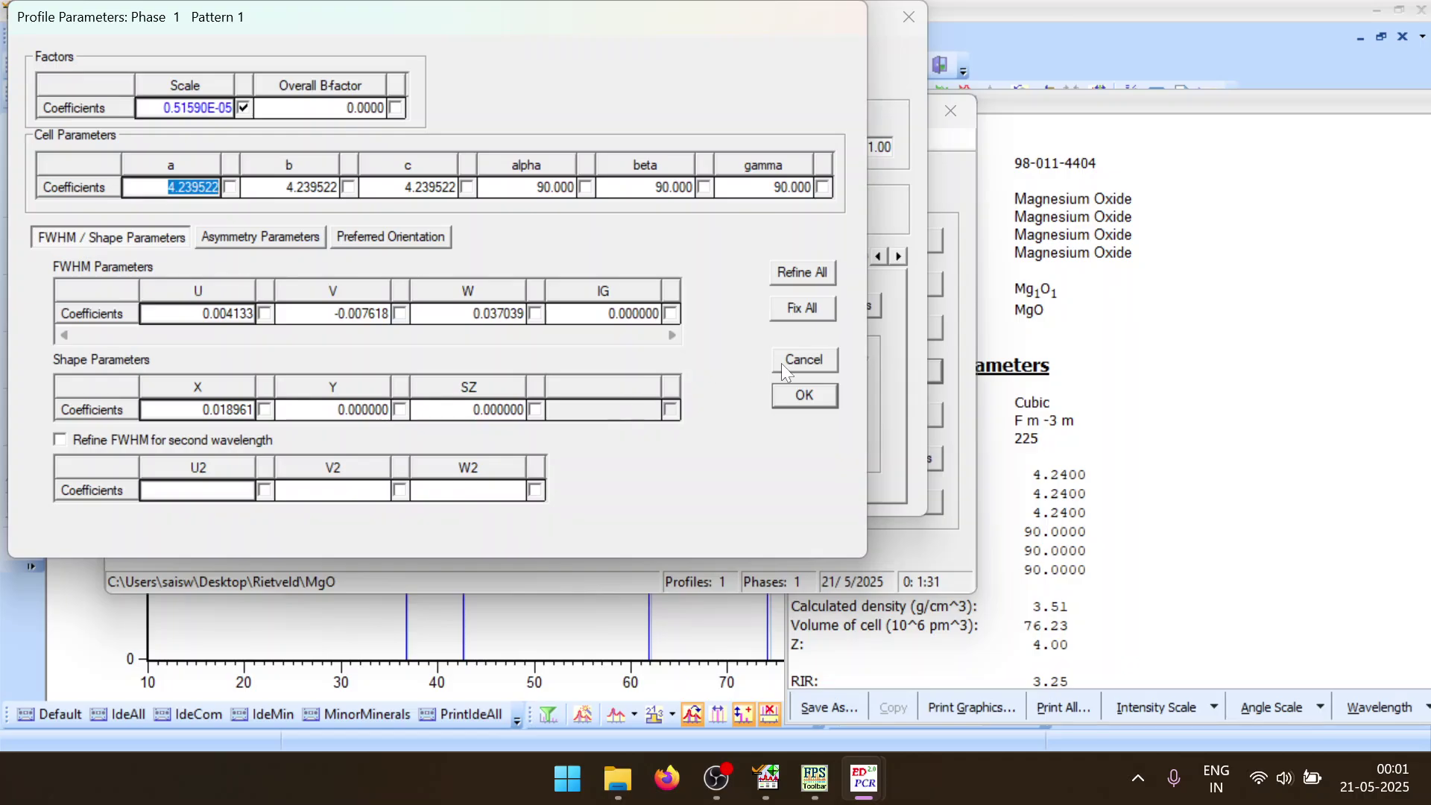
key("Escape")
Enable refinement of all atomic positions in Phase 1, and accept the atoms and refinement information
left_click(618, 300)
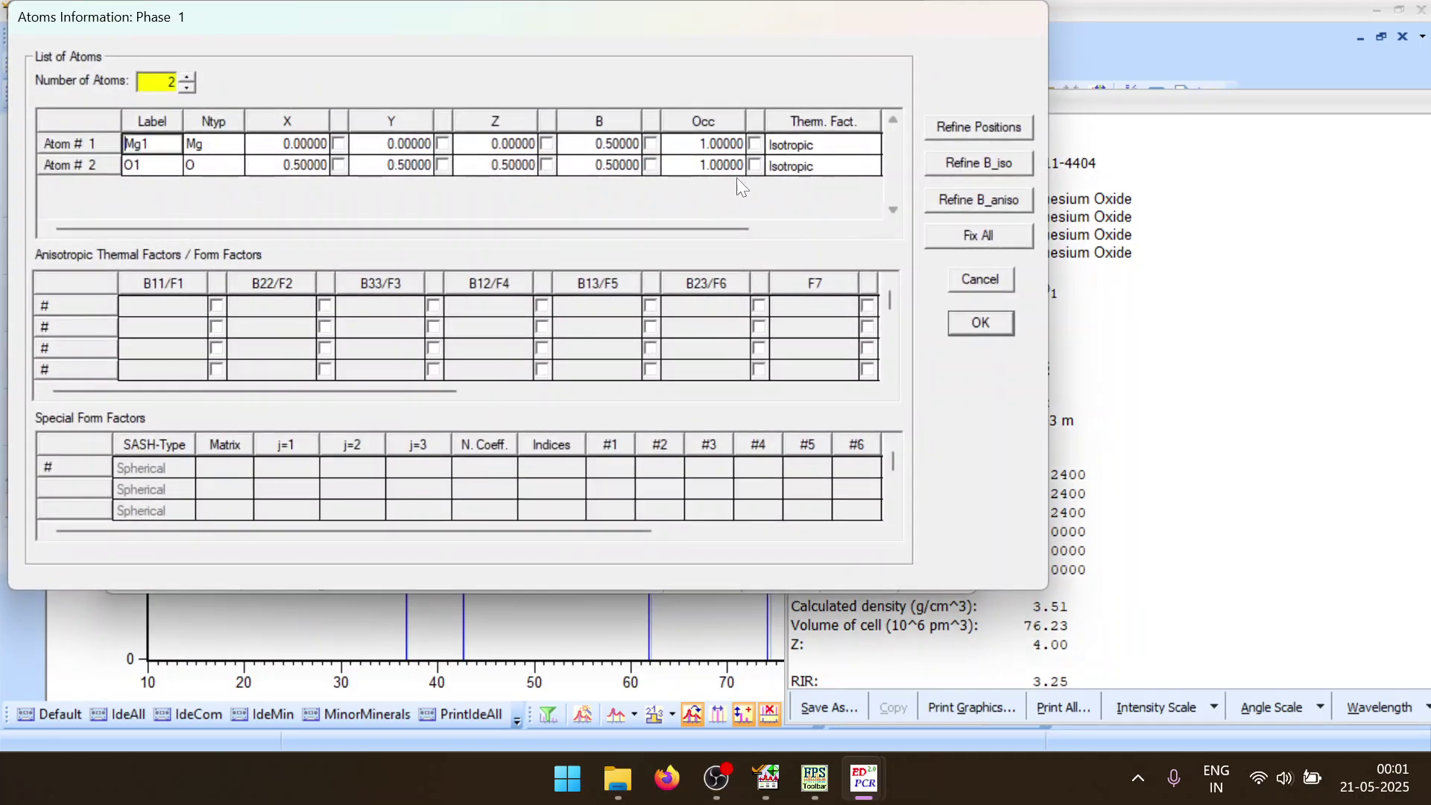
left_click(991, 126)
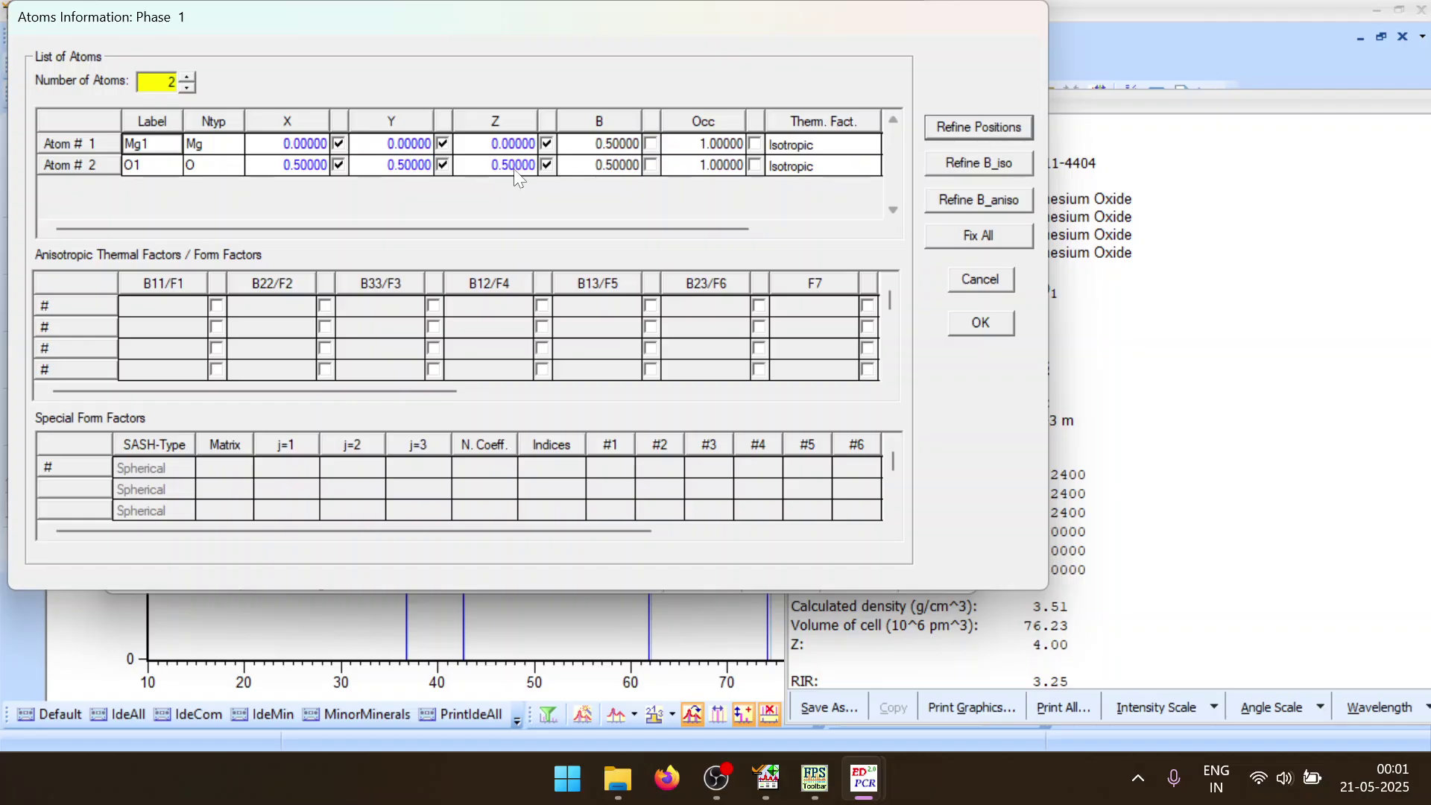
left_click(999, 320)
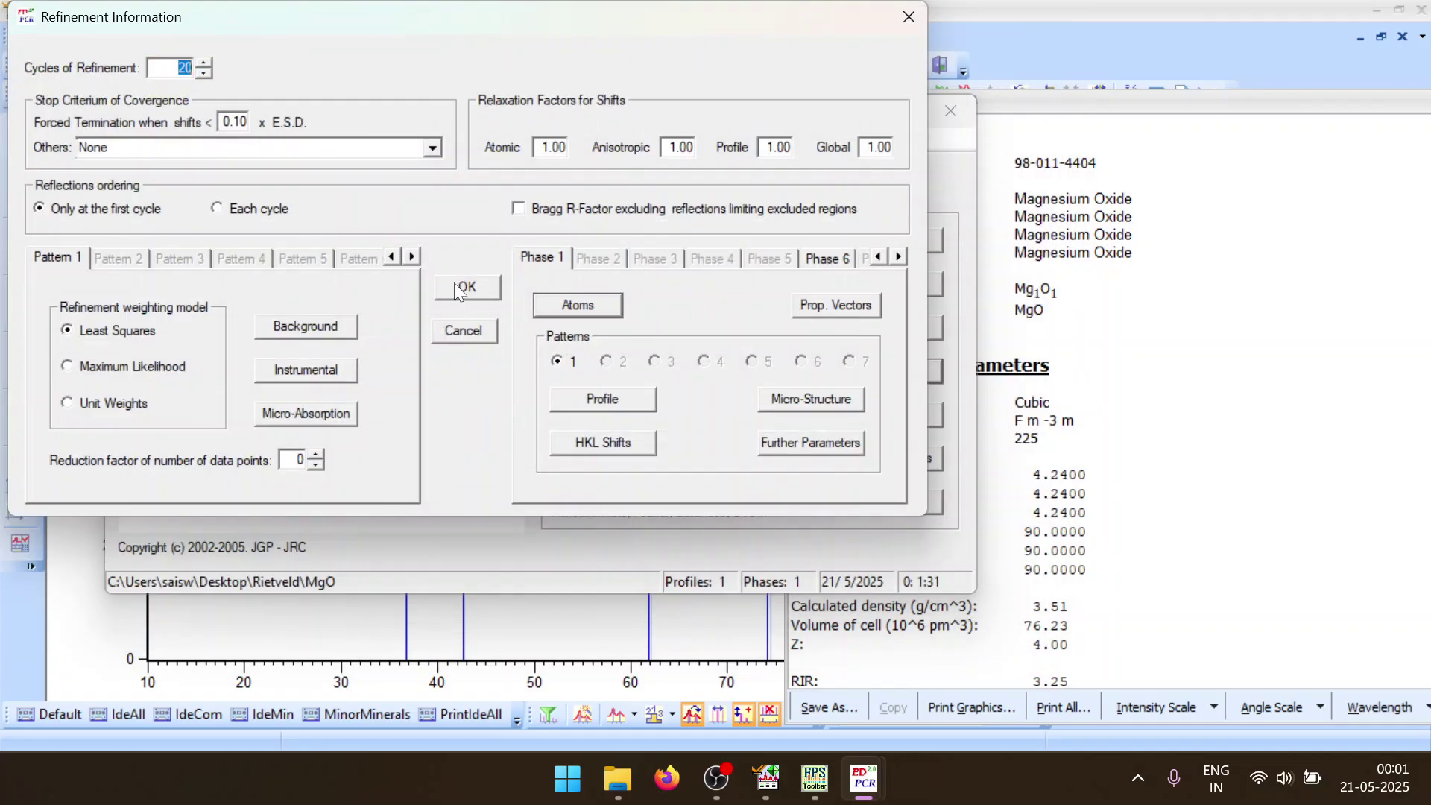
left_click(454, 285)
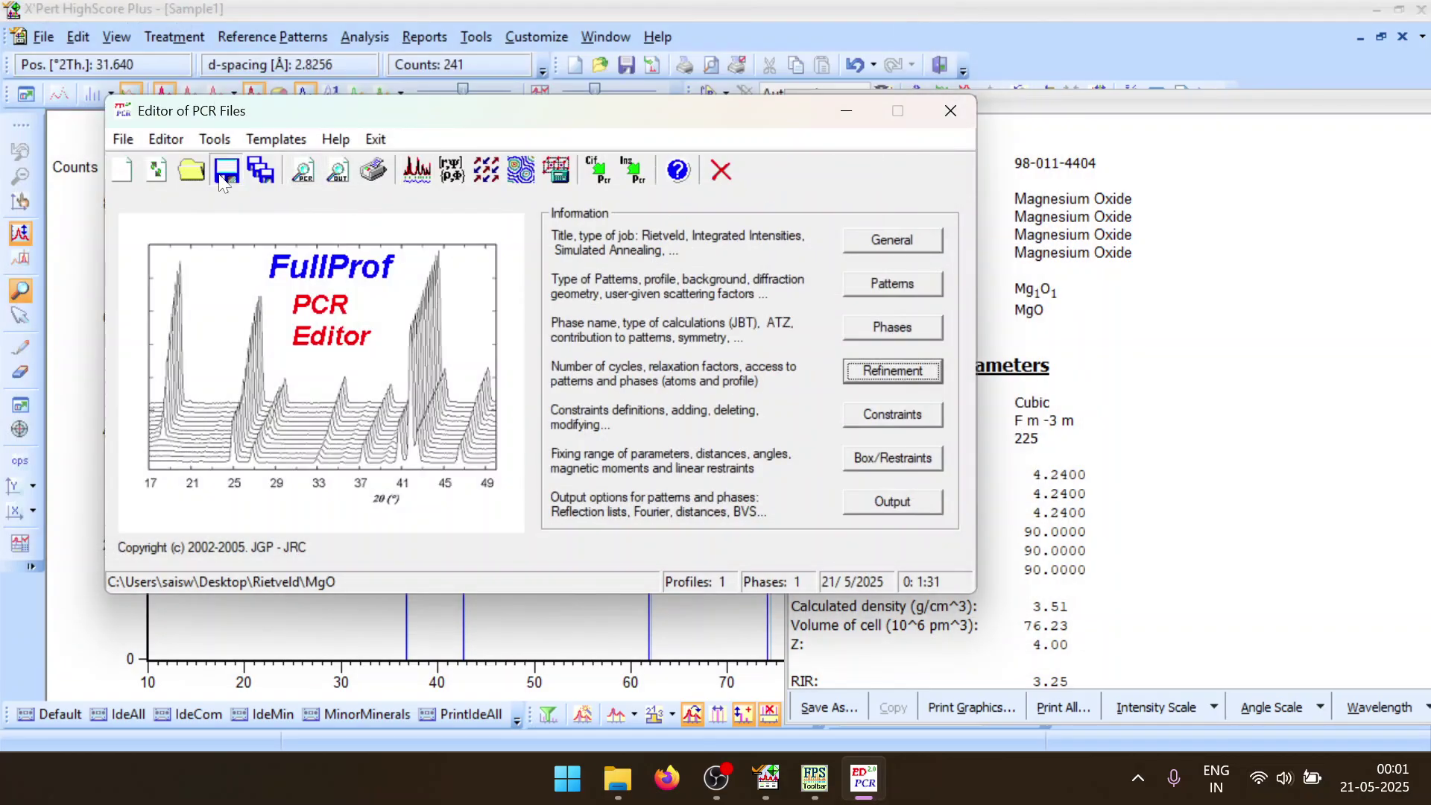
Run FullProf with the atomic positions refined, close its output and reload the PCR file
left_click(421, 171)
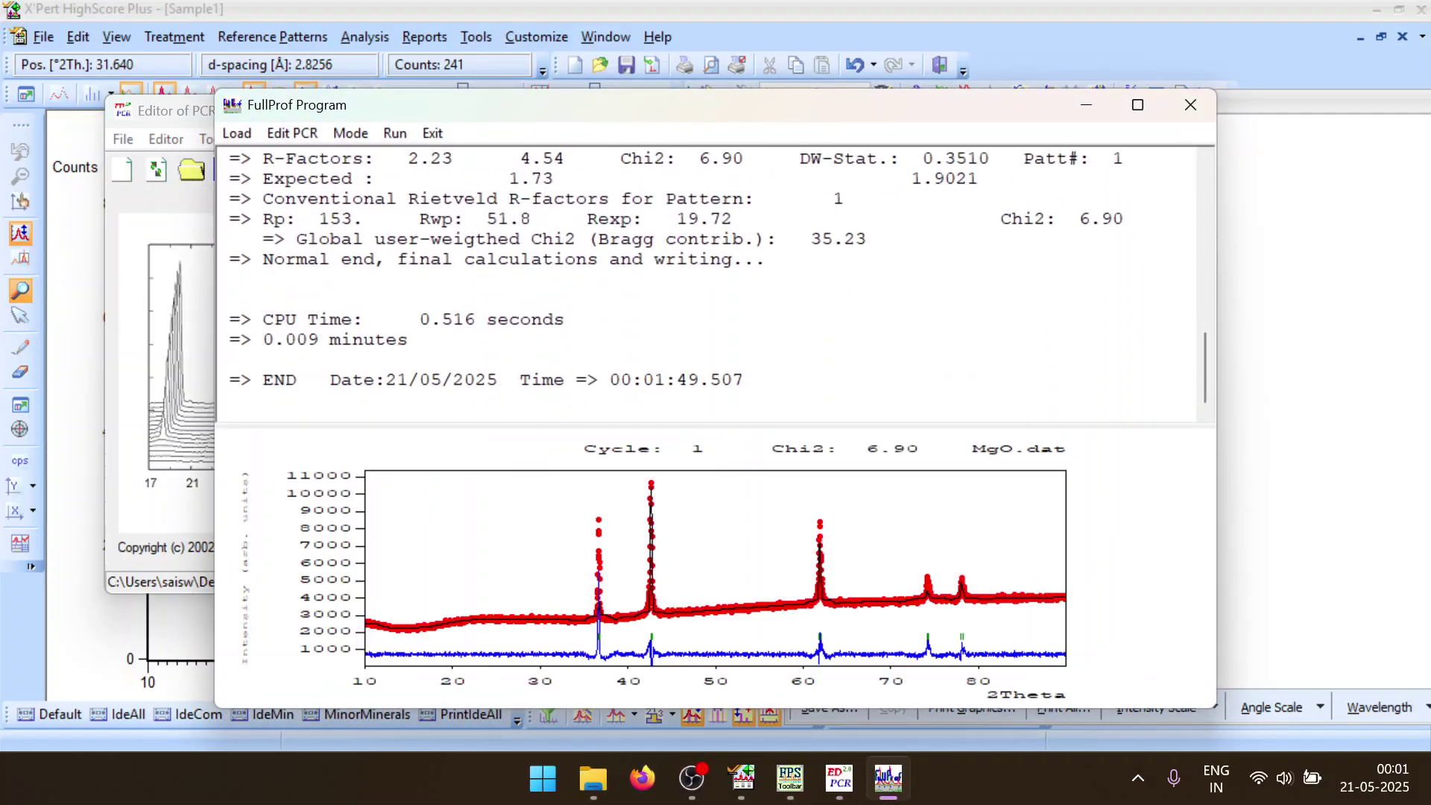
left_click(1190, 104)
left_click(678, 470)
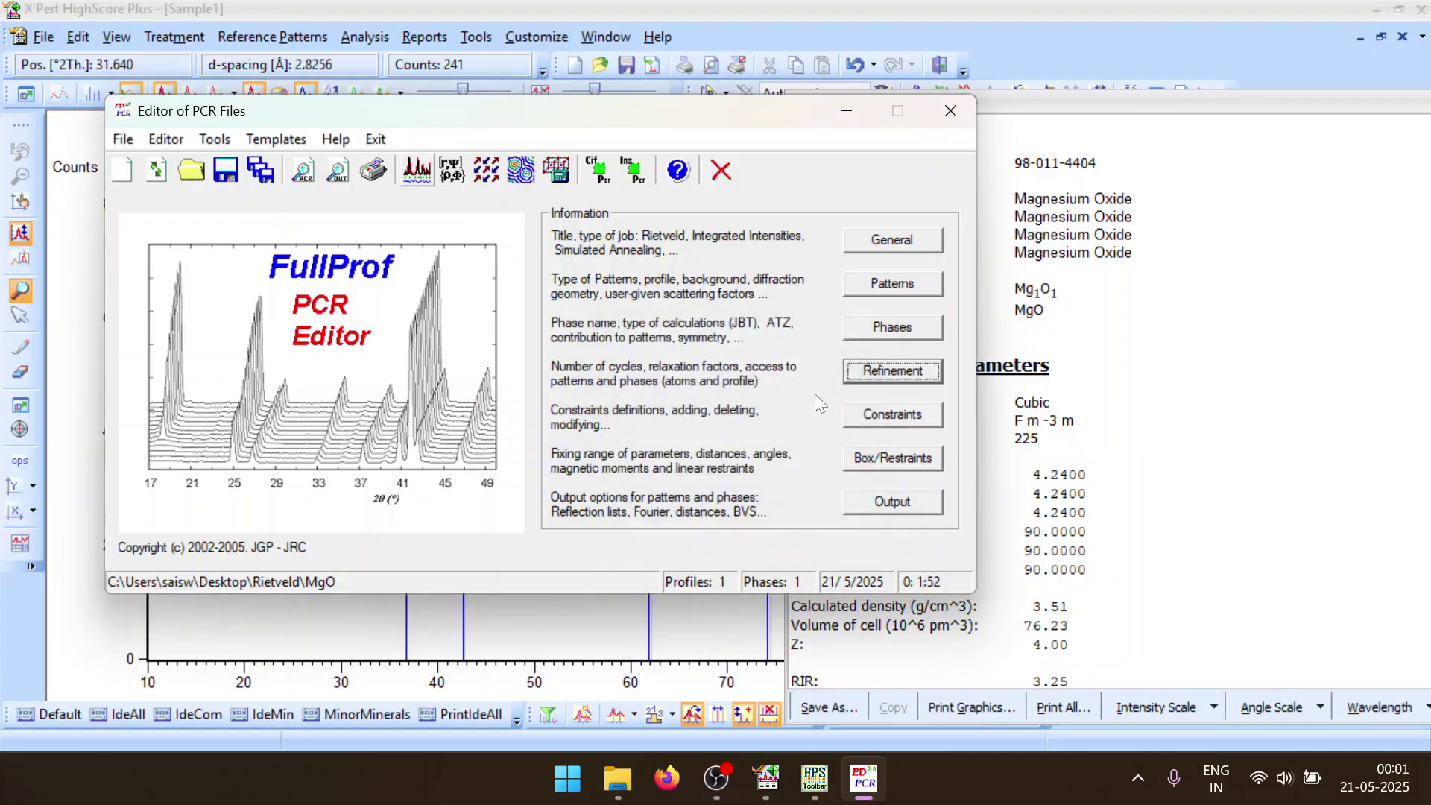
Enable refinement of the preferred orientation parameter G1 for Phase 1, and accept the profile and refinement information
left_click(892, 370)
left_click(601, 399)
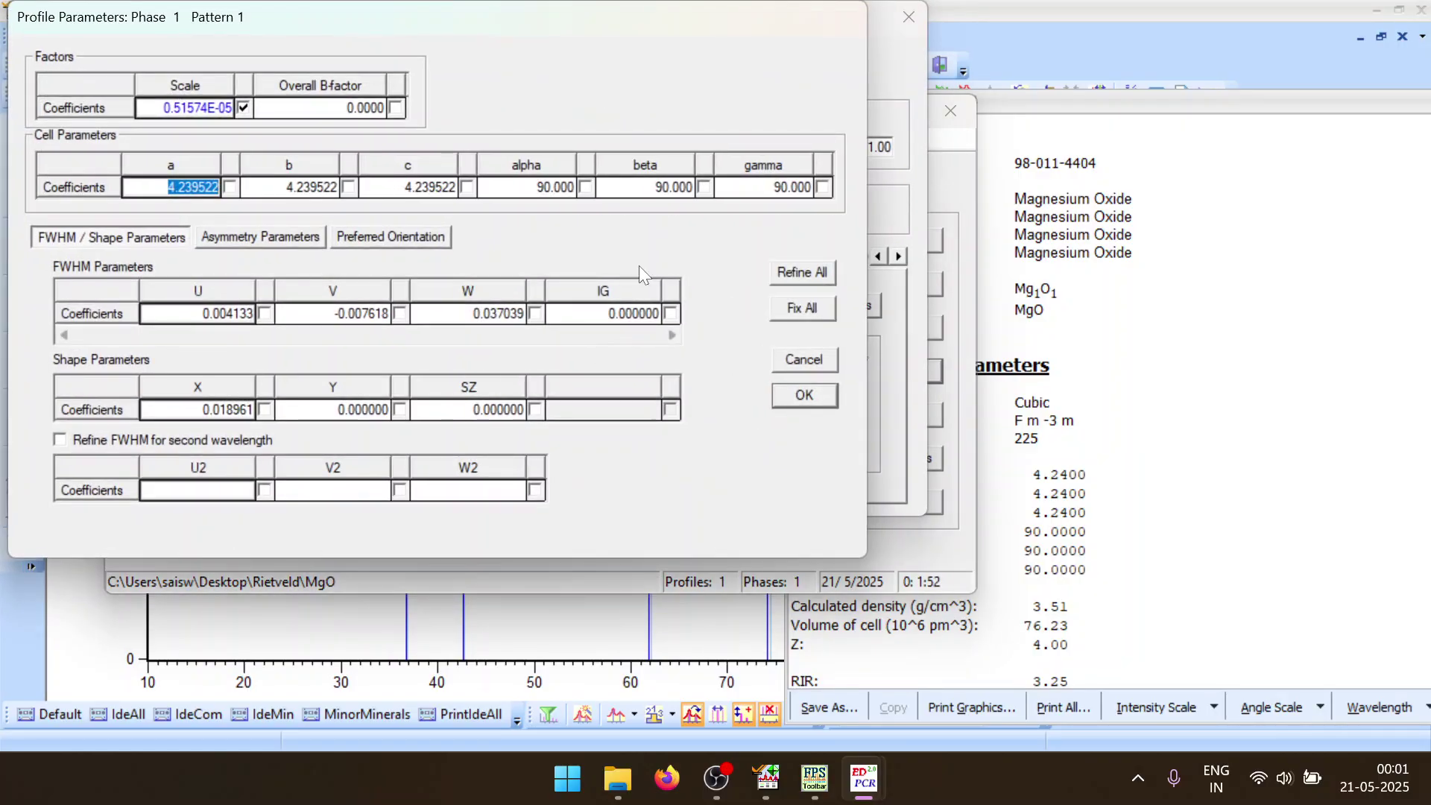
left_click(798, 359)
left_click(603, 304)
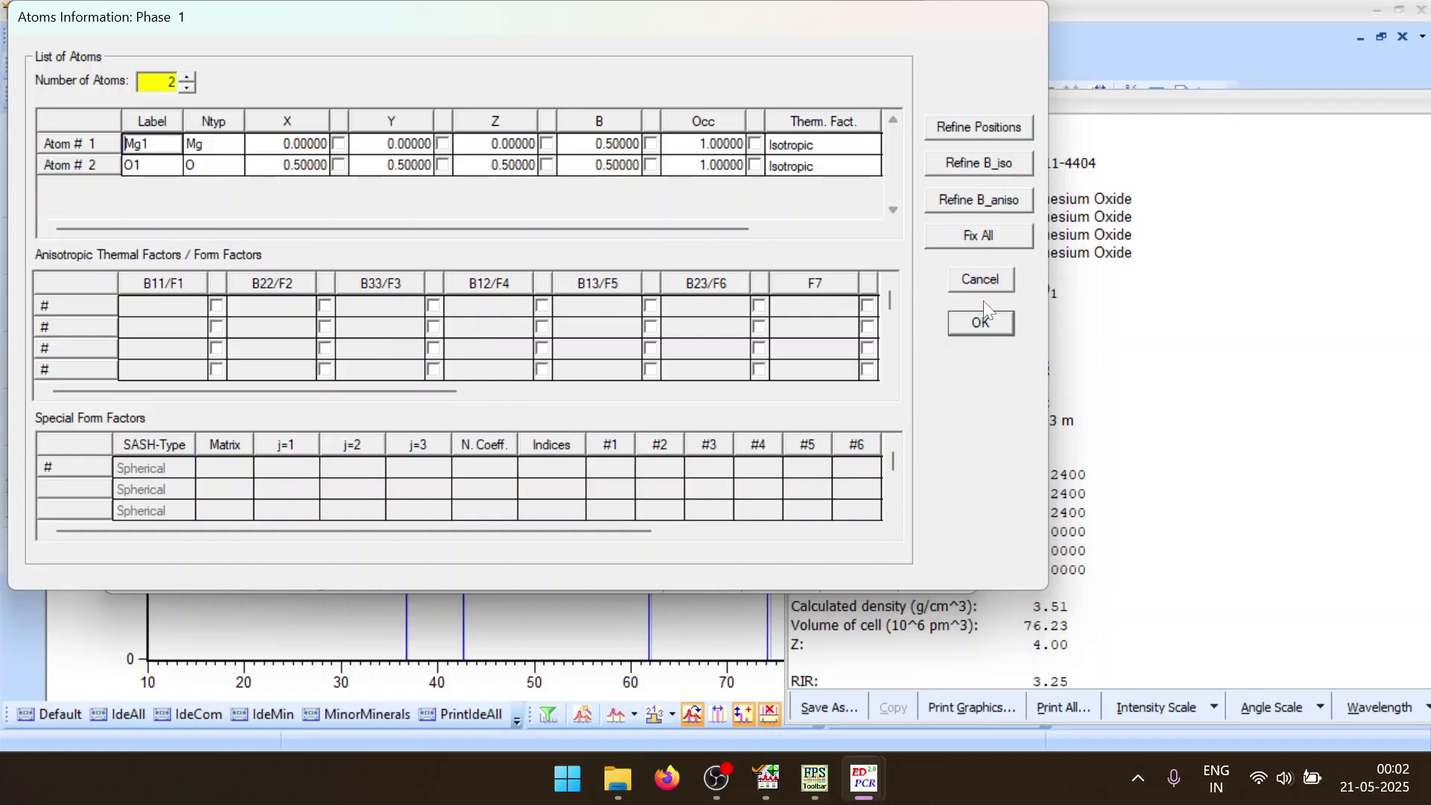
left_click(970, 282)
left_click(566, 400)
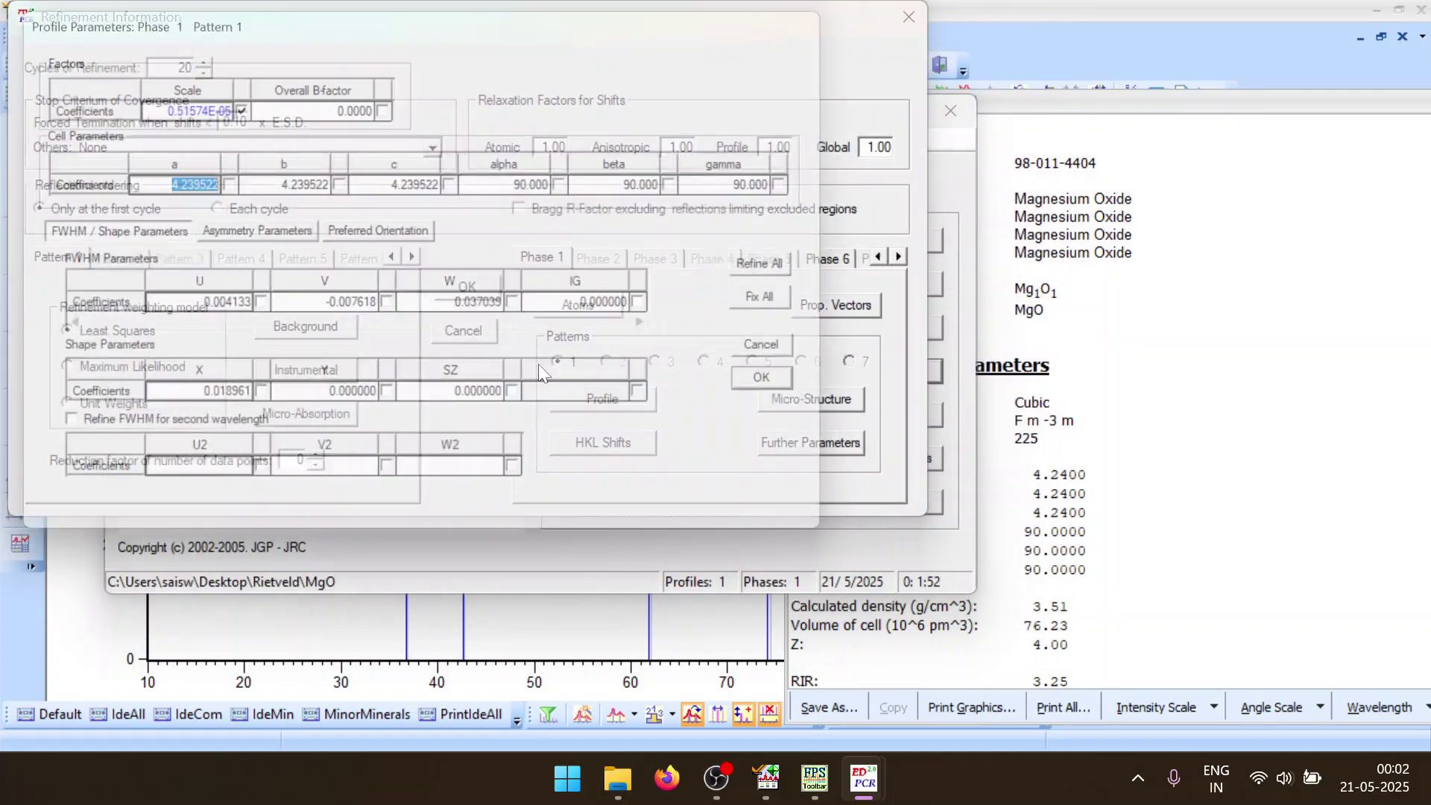
left_click(418, 239)
left_click(270, 320)
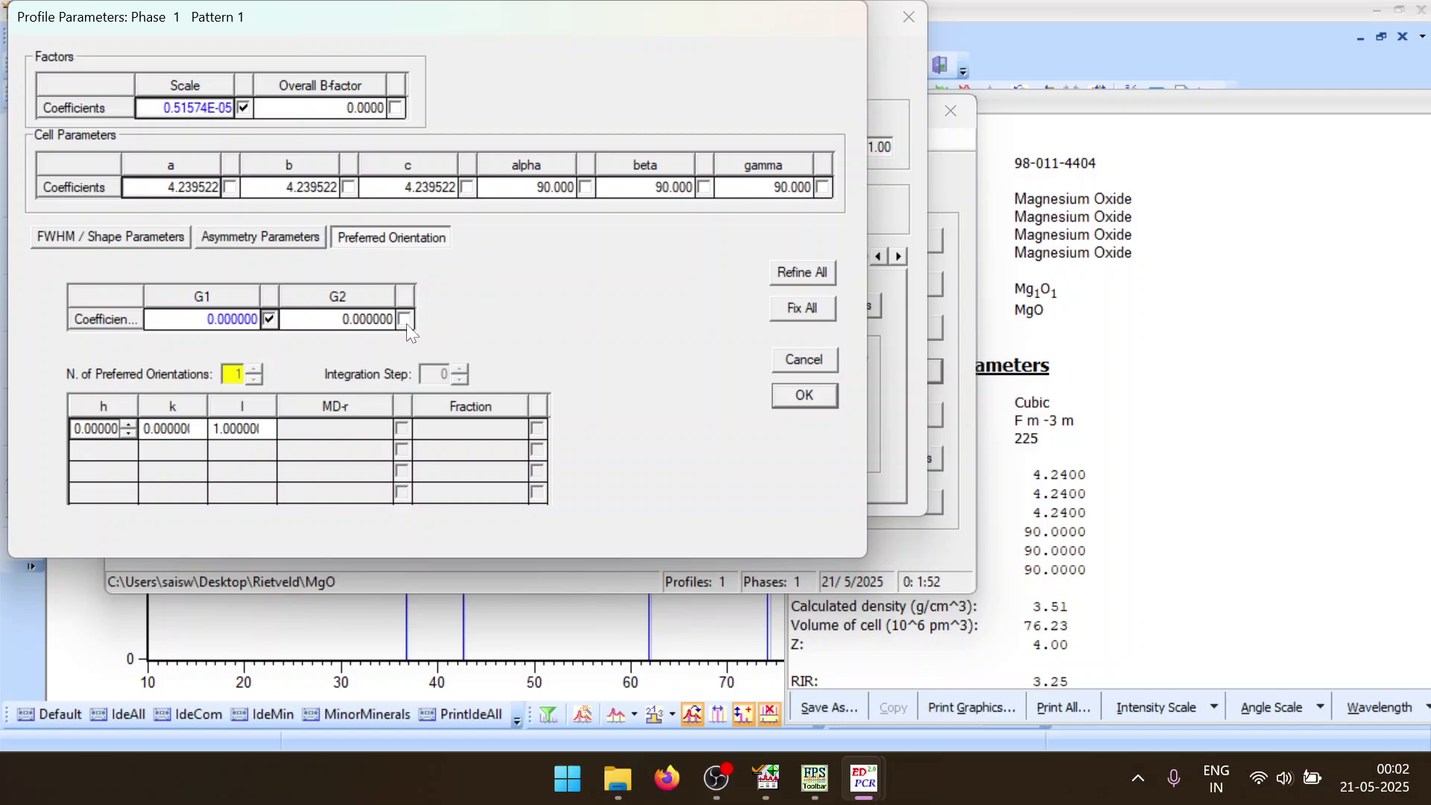
left_click(824, 397)
left_click(442, 290)
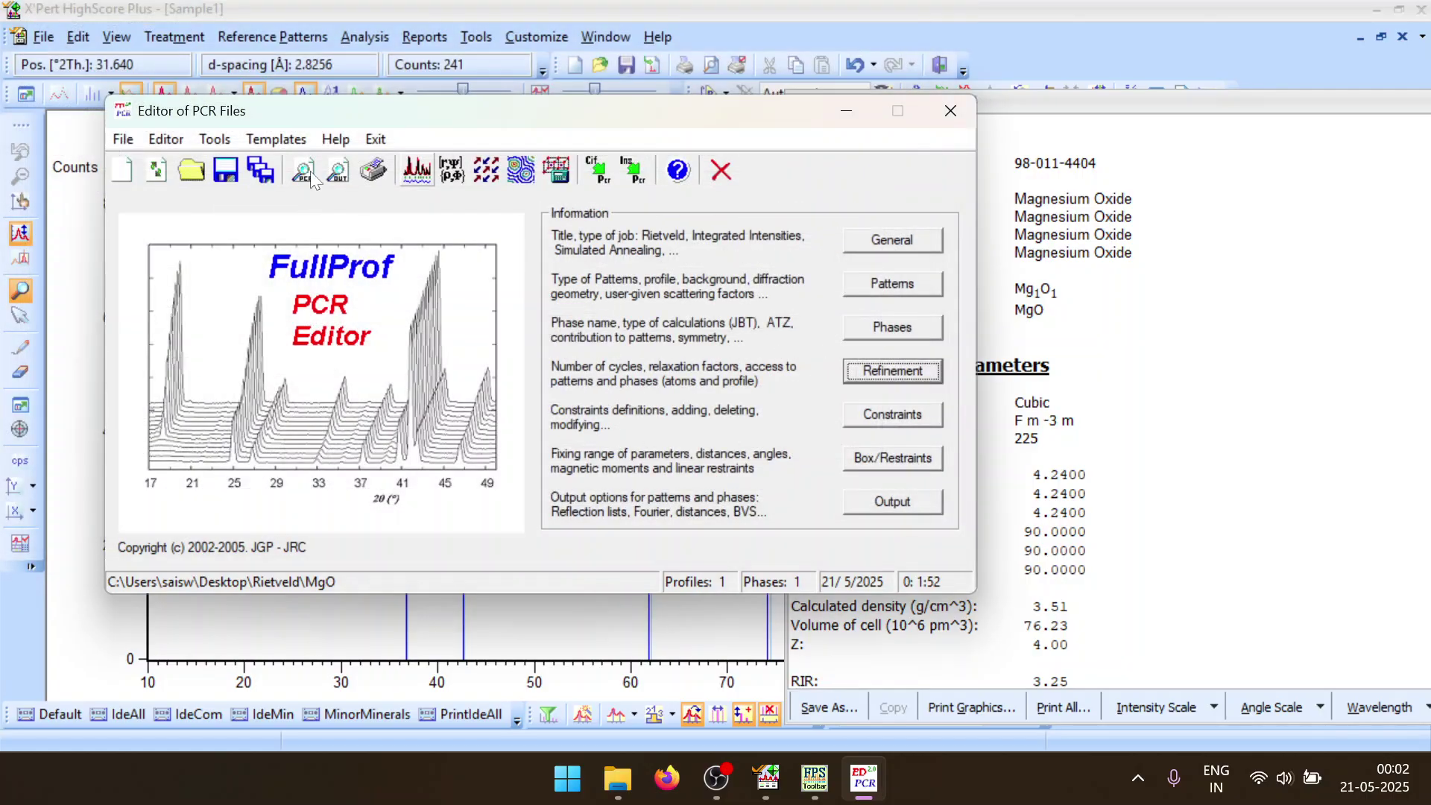
Run FullProf with the preferred orientation G1 refined, close its output and reload the PCR file
left_click(417, 172)
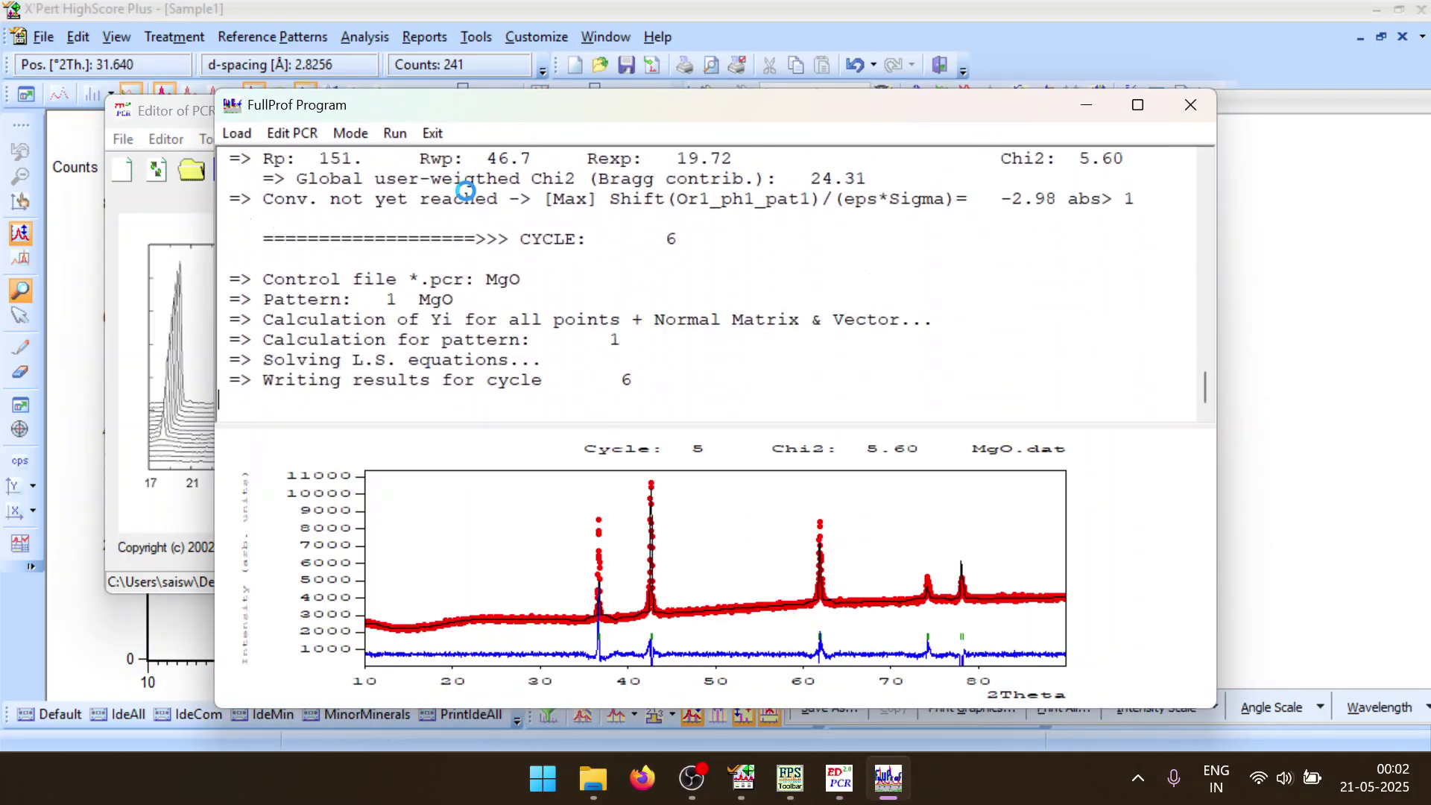
left_click(1191, 106)
left_click(684, 460)
key("Return")
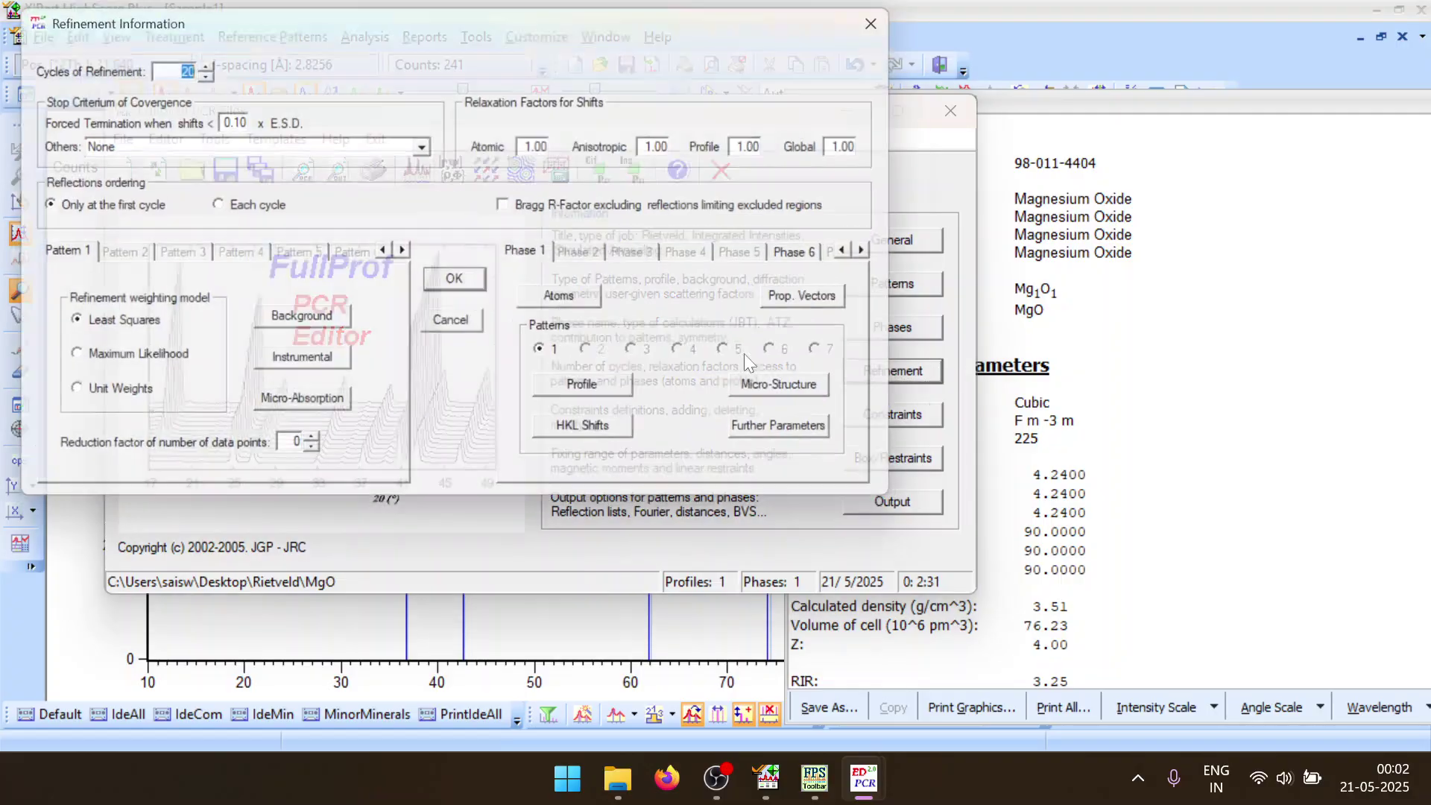
Review the Phase 1 profile parameters, and enable refinement of the B factors of atoms Mg1 and O1
left_click(601, 395)
left_click(444, 241)
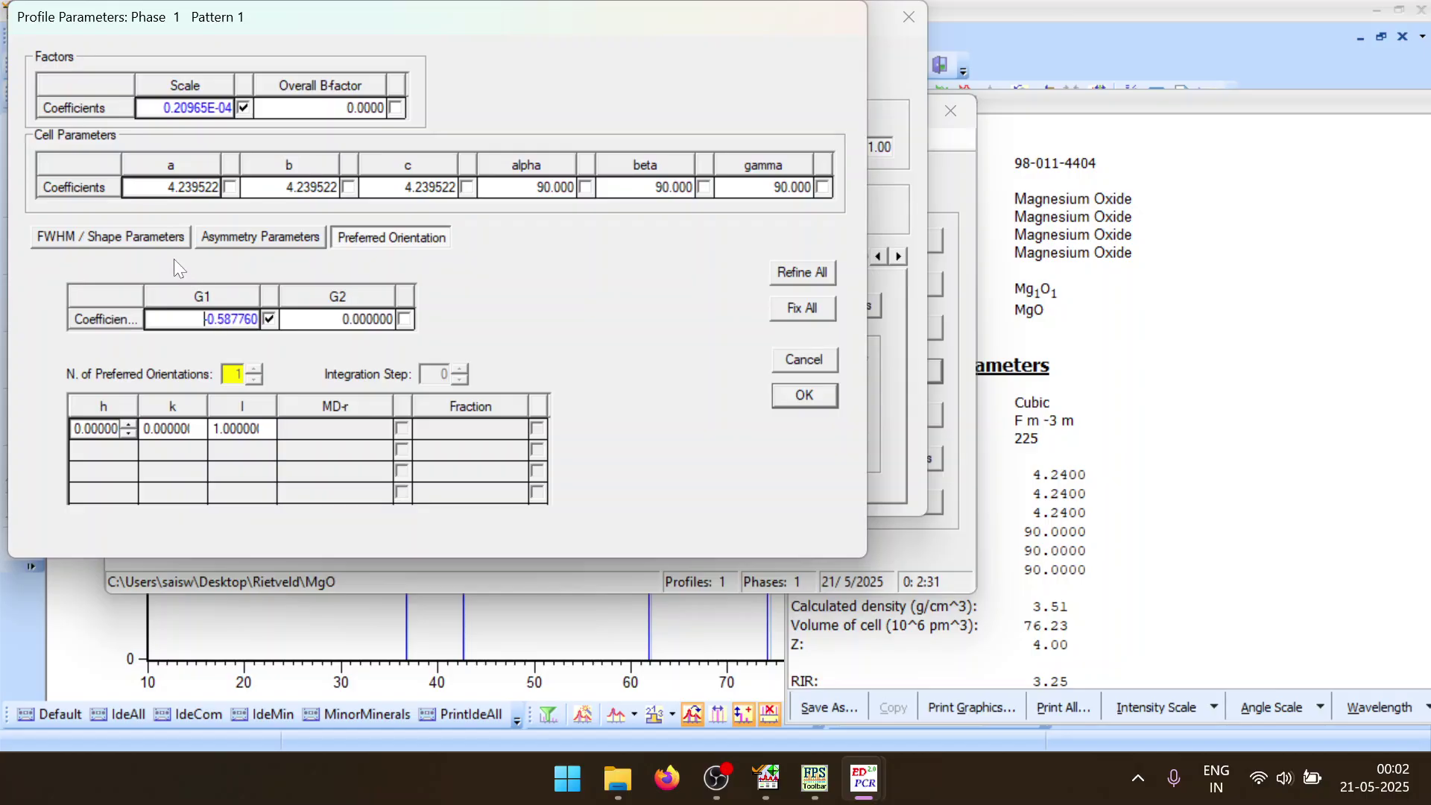
left_click(162, 238)
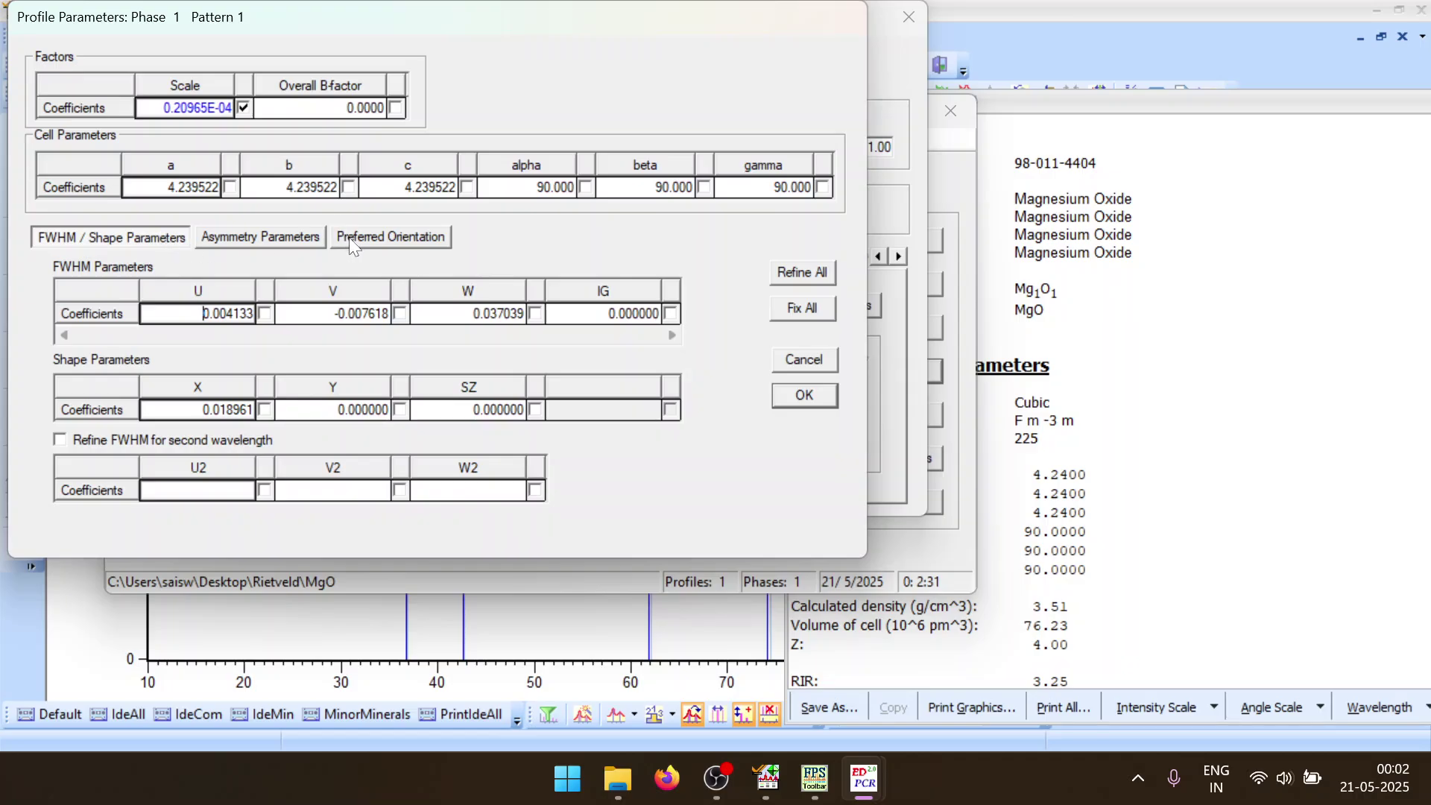
left_click(804, 360)
left_click(580, 306)
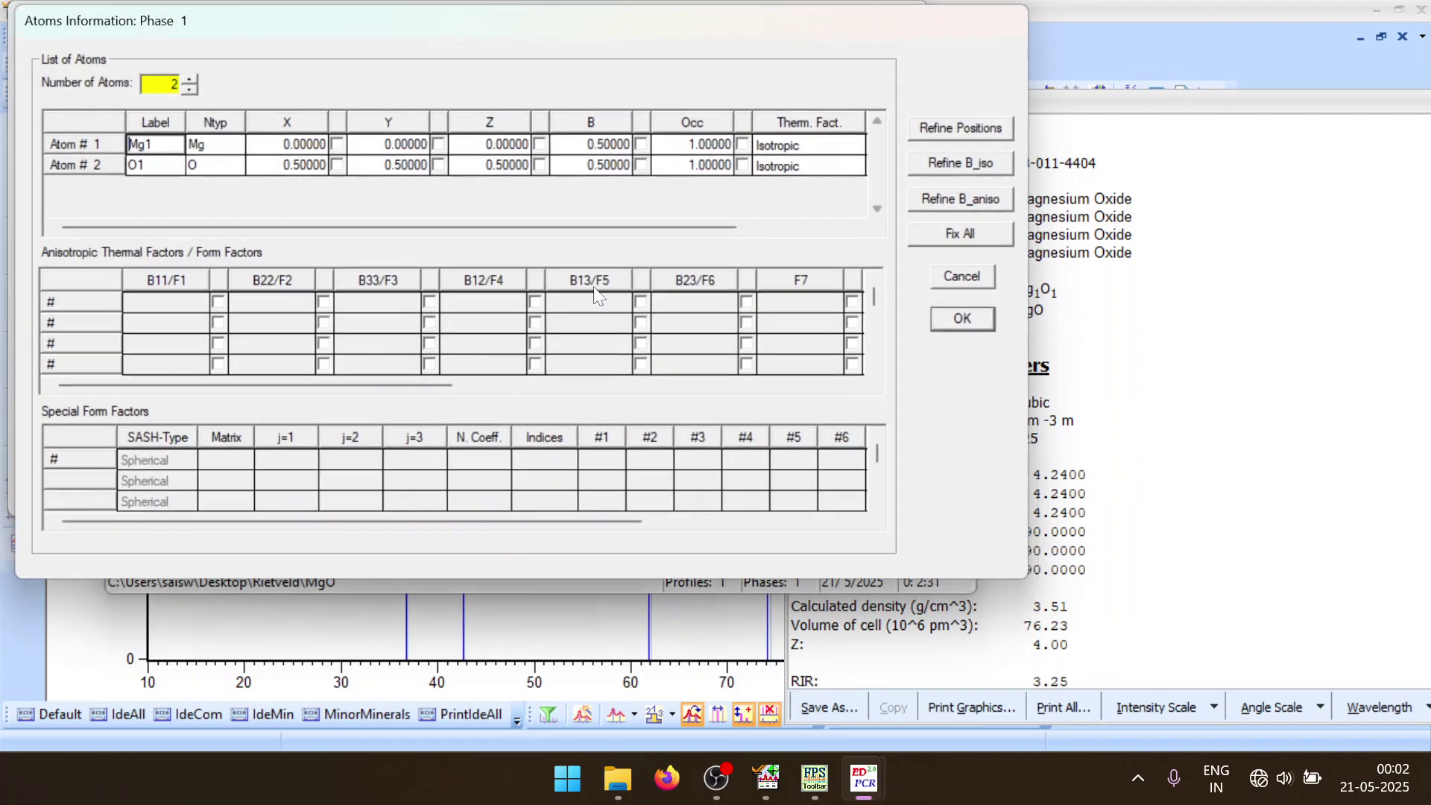
left_click(651, 144)
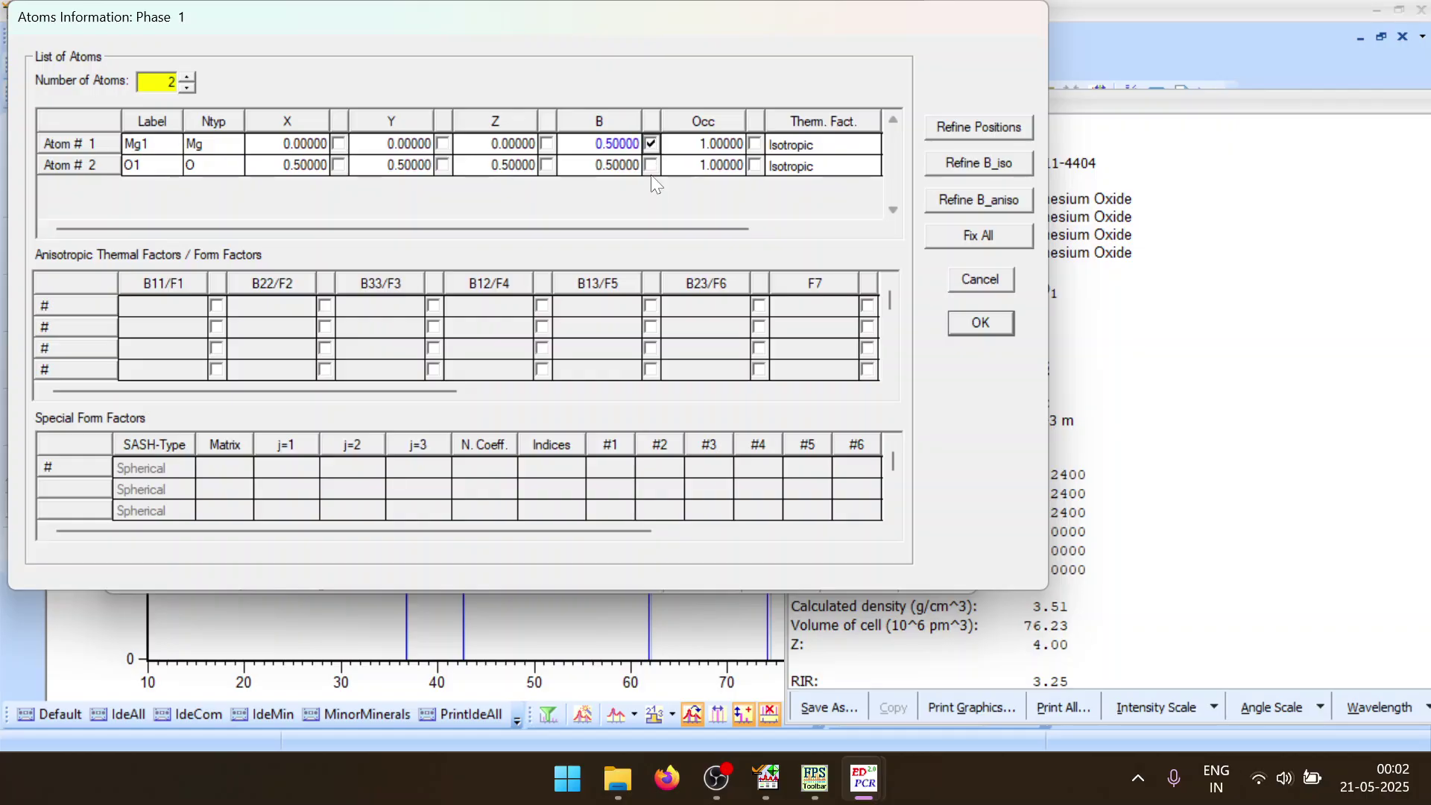
left_click(650, 165)
left_click(982, 323)
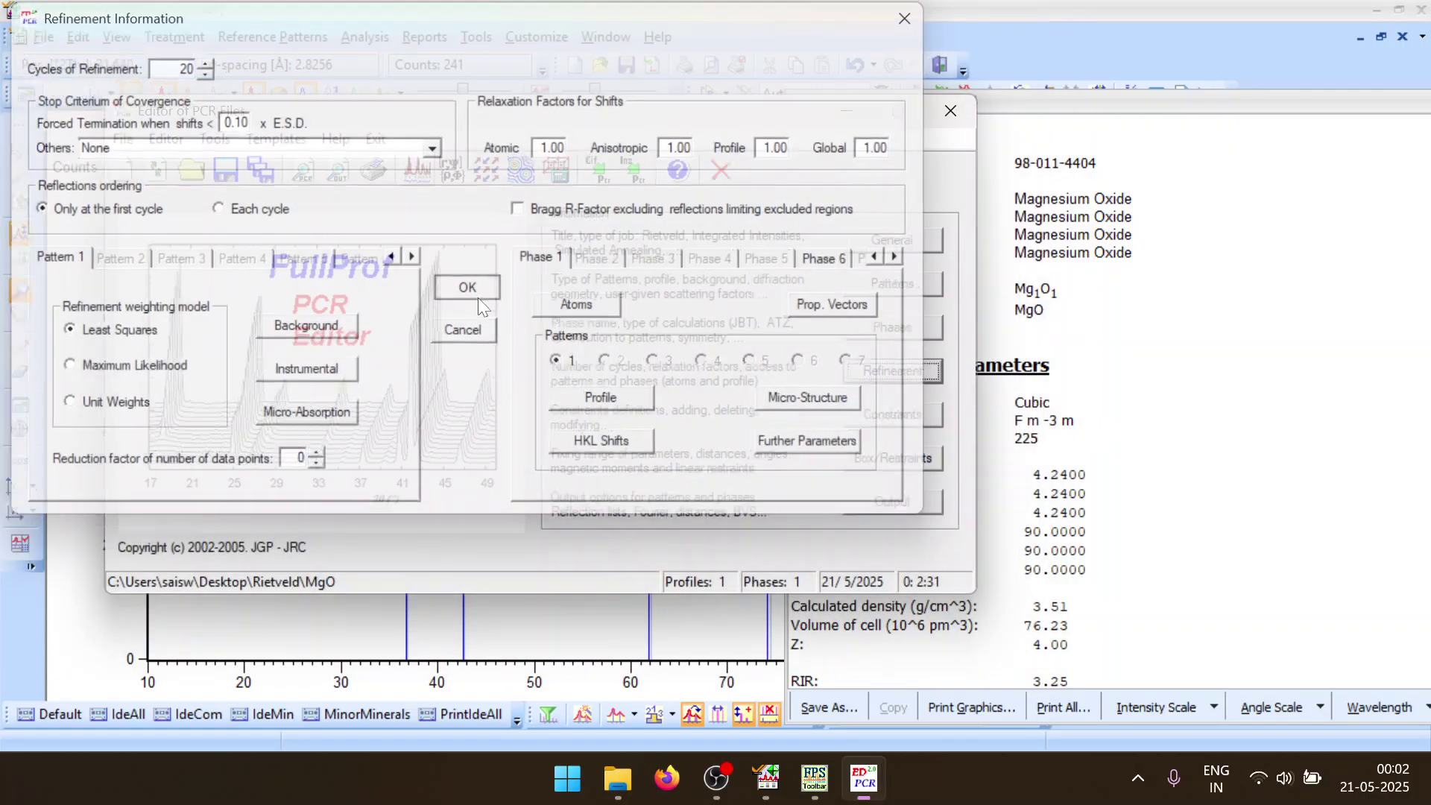
Accept the refinement information, run FullProf with the atomic B factors refined, and reload the PCR file
left_click(474, 293)
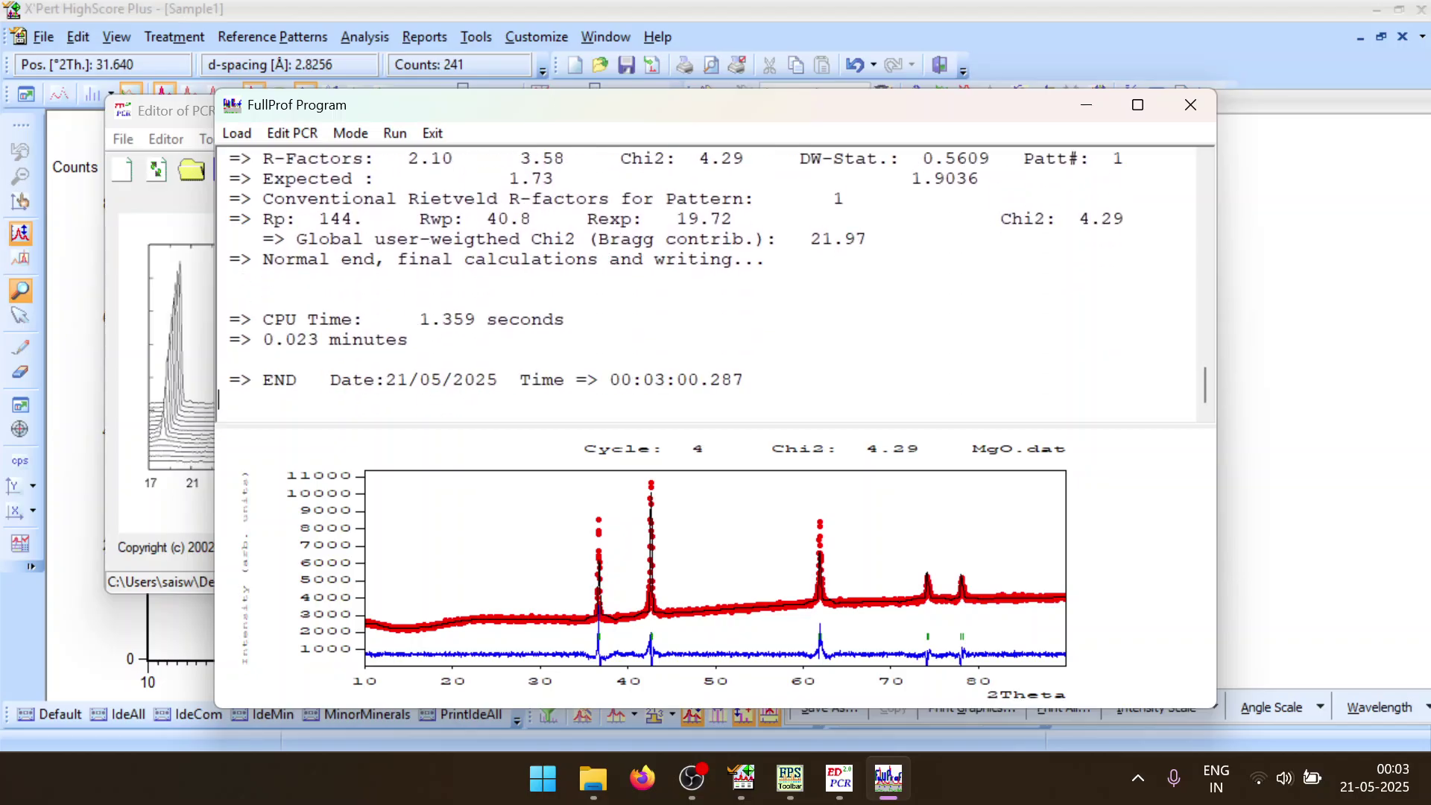
left_click(1190, 104)
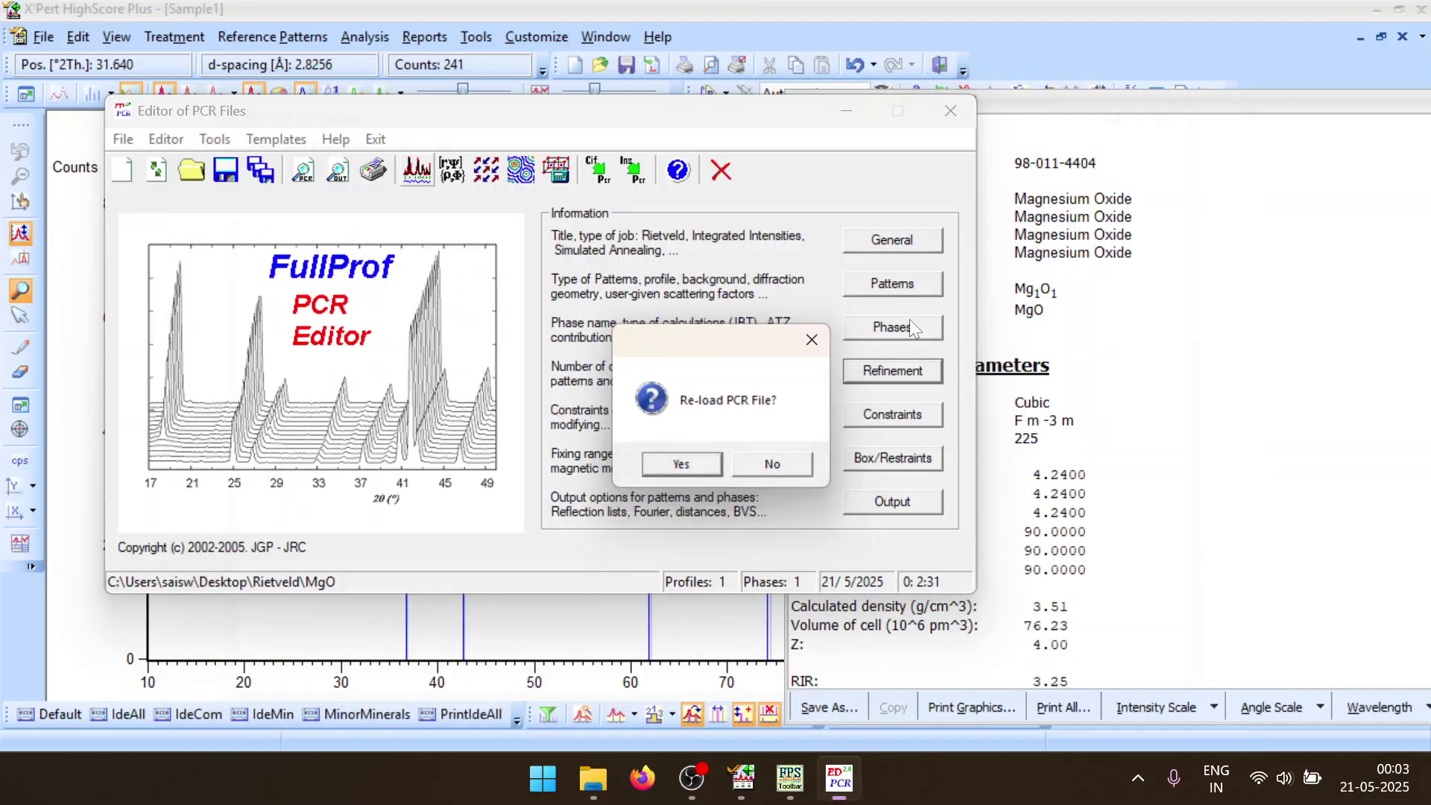
left_click(680, 467)
Fix the B factors of both Phase 1 atoms, set O1's B to 0.5, and enable refinement of Mg1's B only
left_click(910, 374)
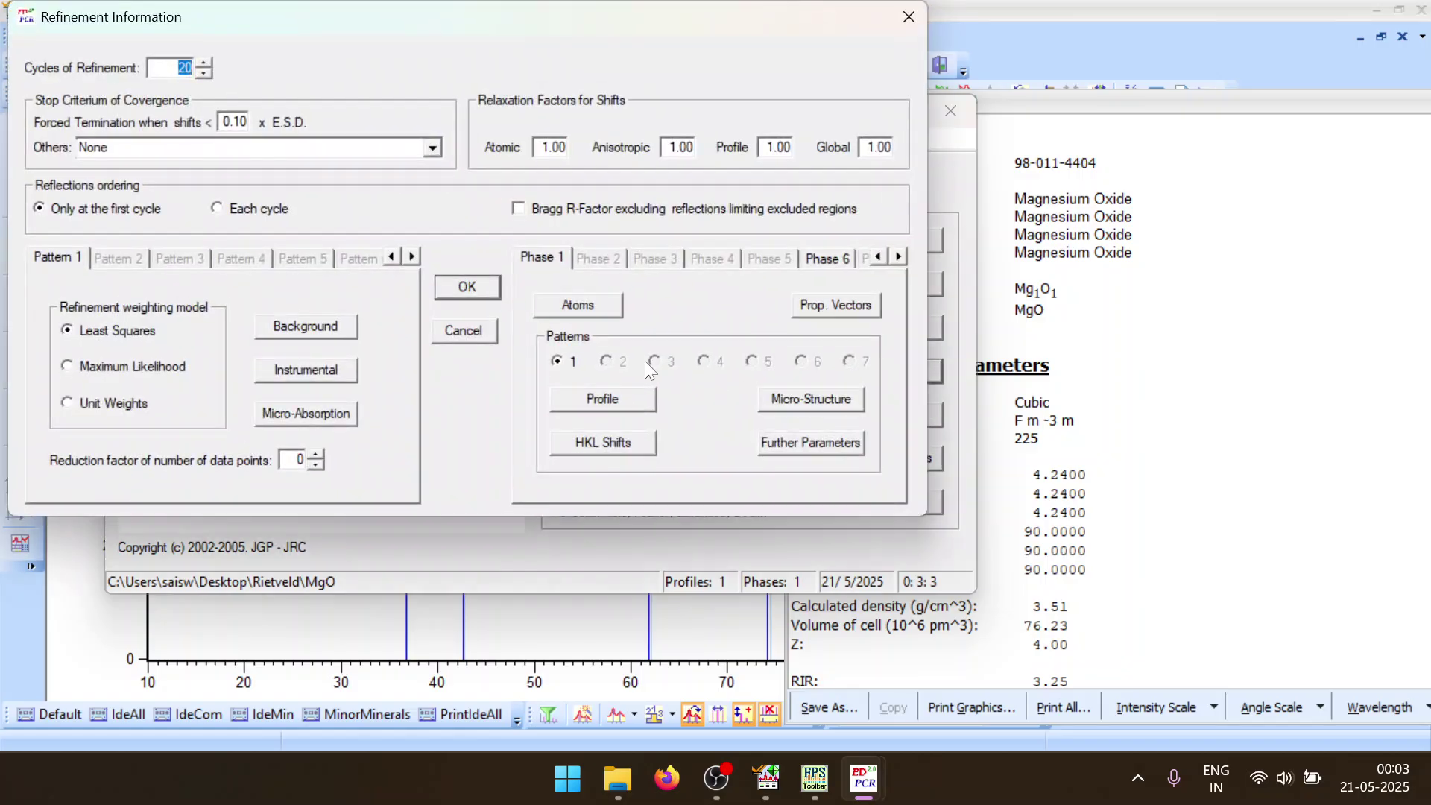
left_click(577, 306)
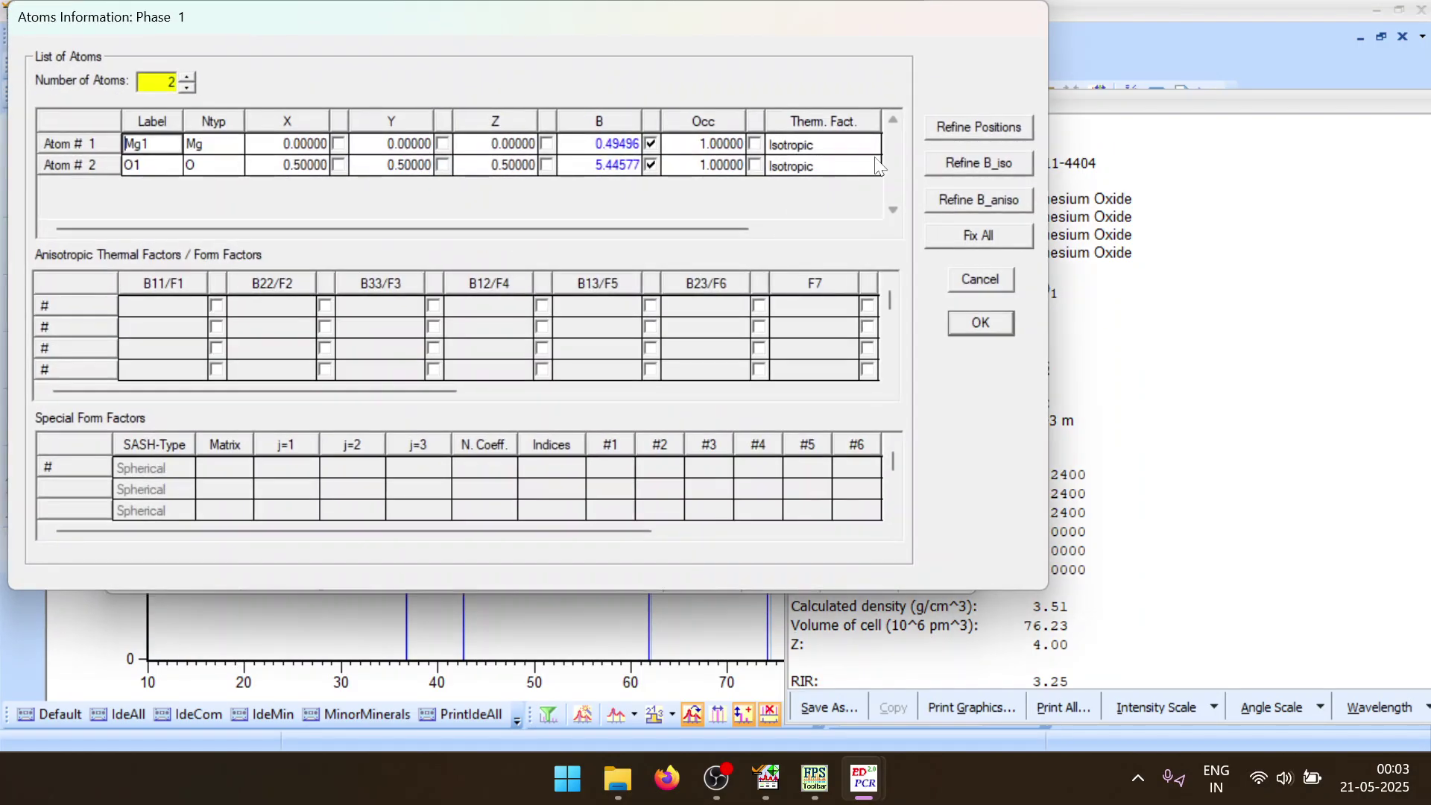
left_click(652, 144)
left_click(608, 165)
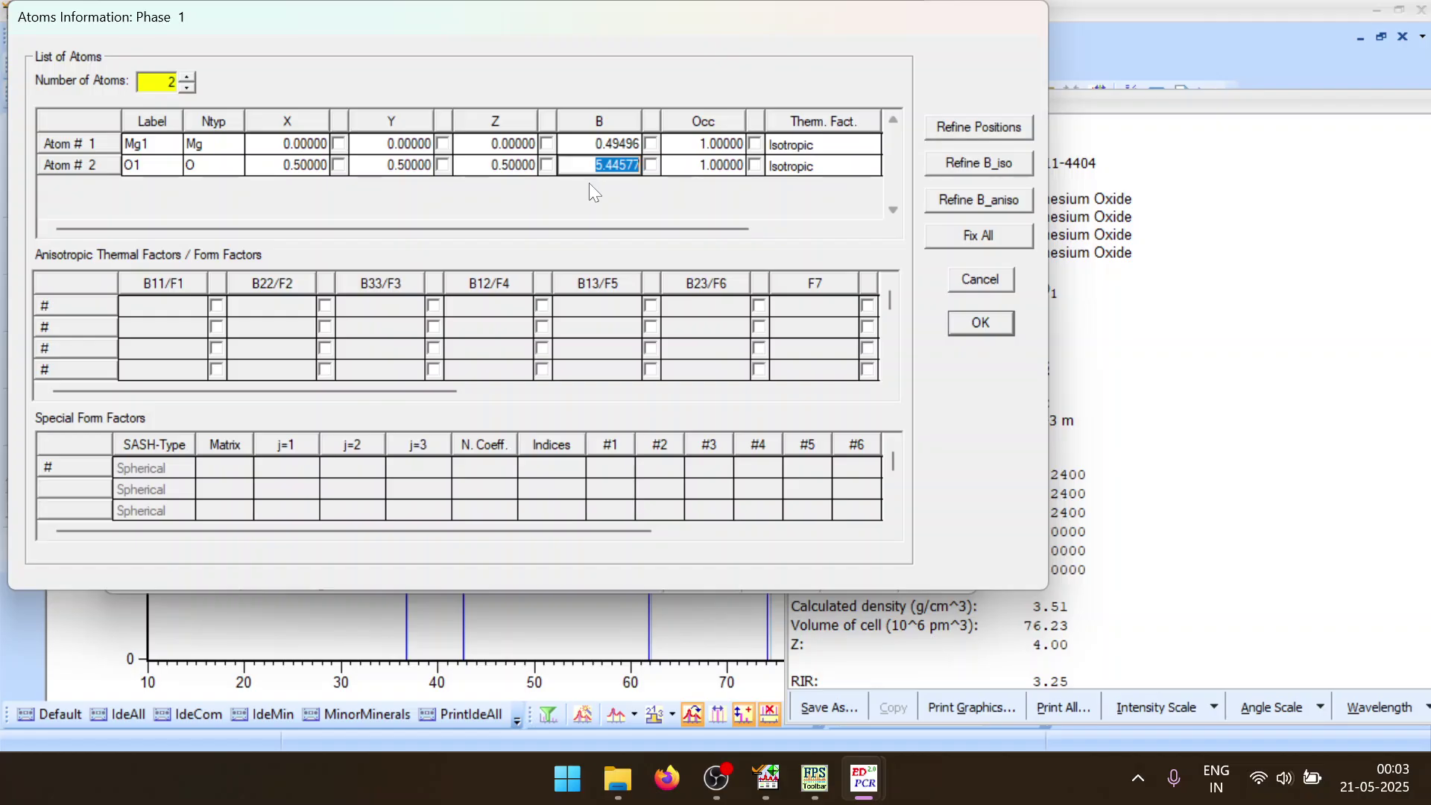
type("0.50000")
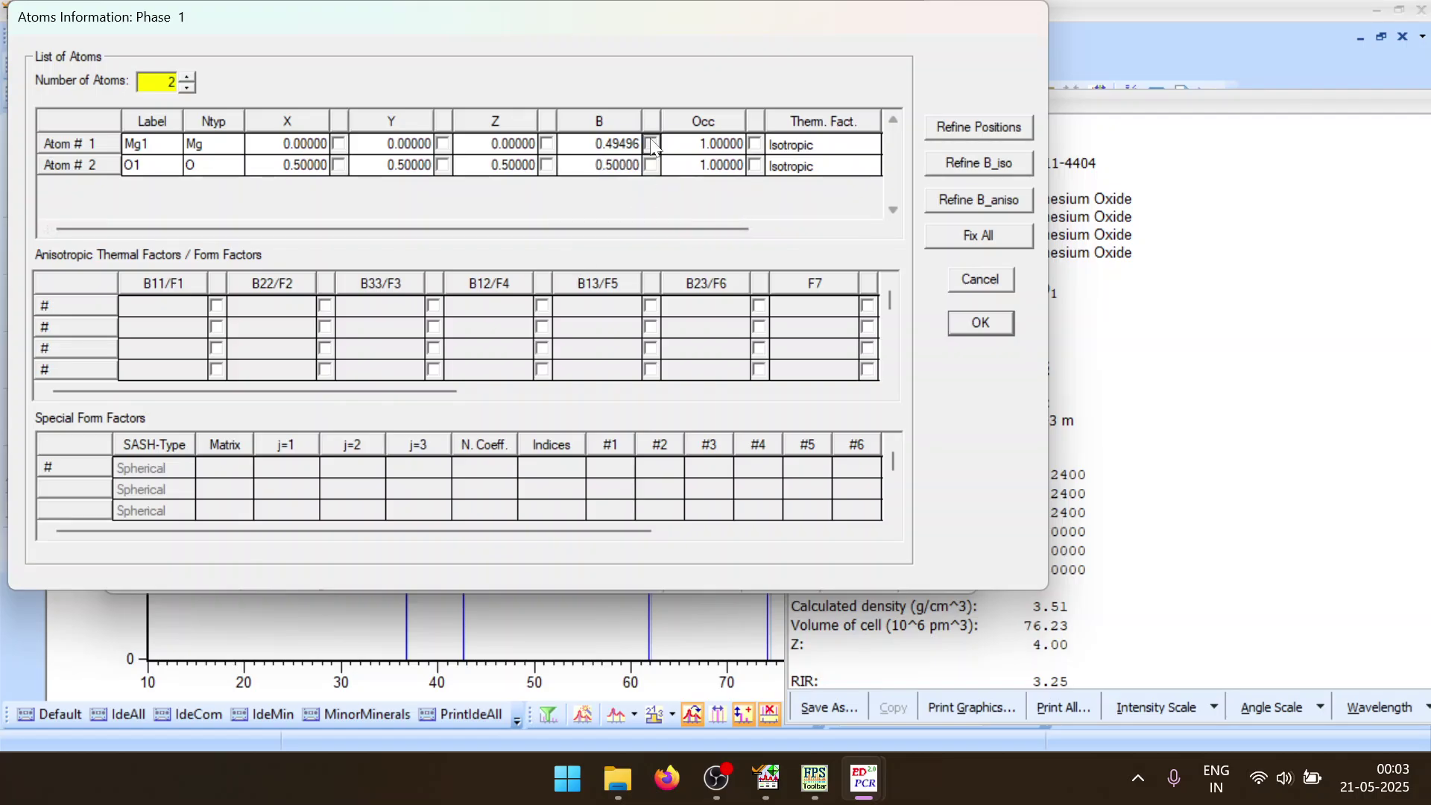
left_click(651, 143)
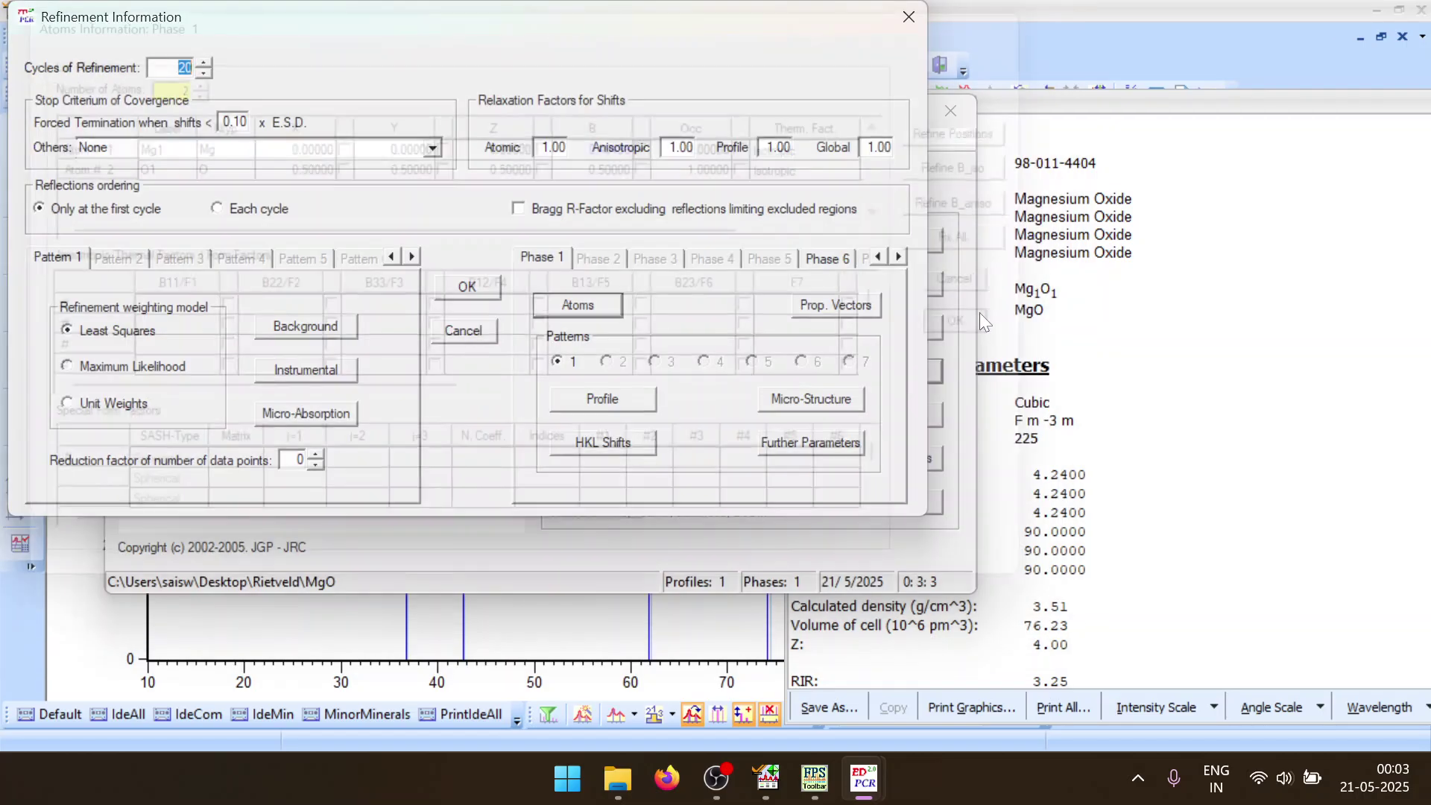
Accept the atom and refinement information, run FullProf with only Mg1's B factor refined, and reload the PCR file
left_click(981, 322)
left_click(454, 285)
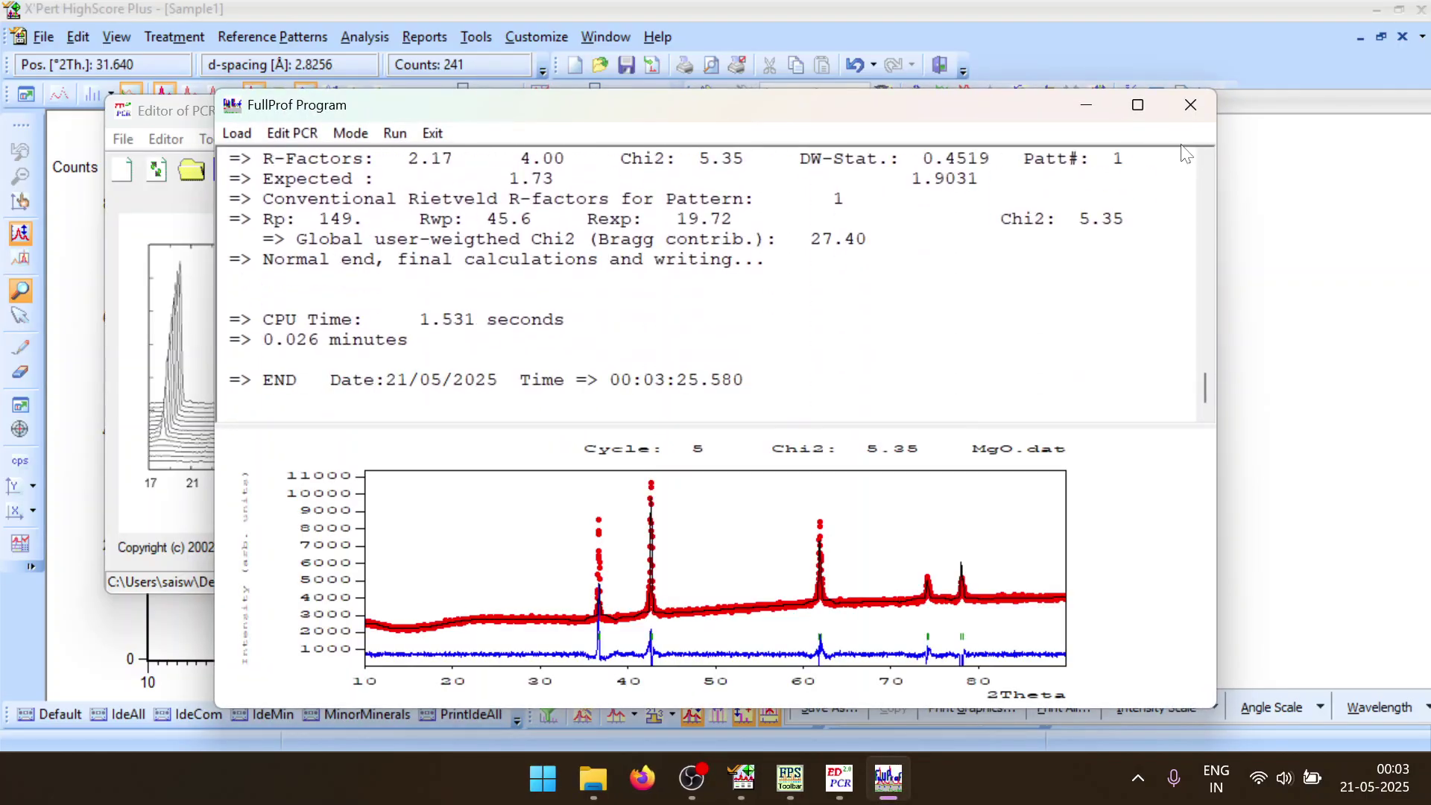
left_click(1191, 105)
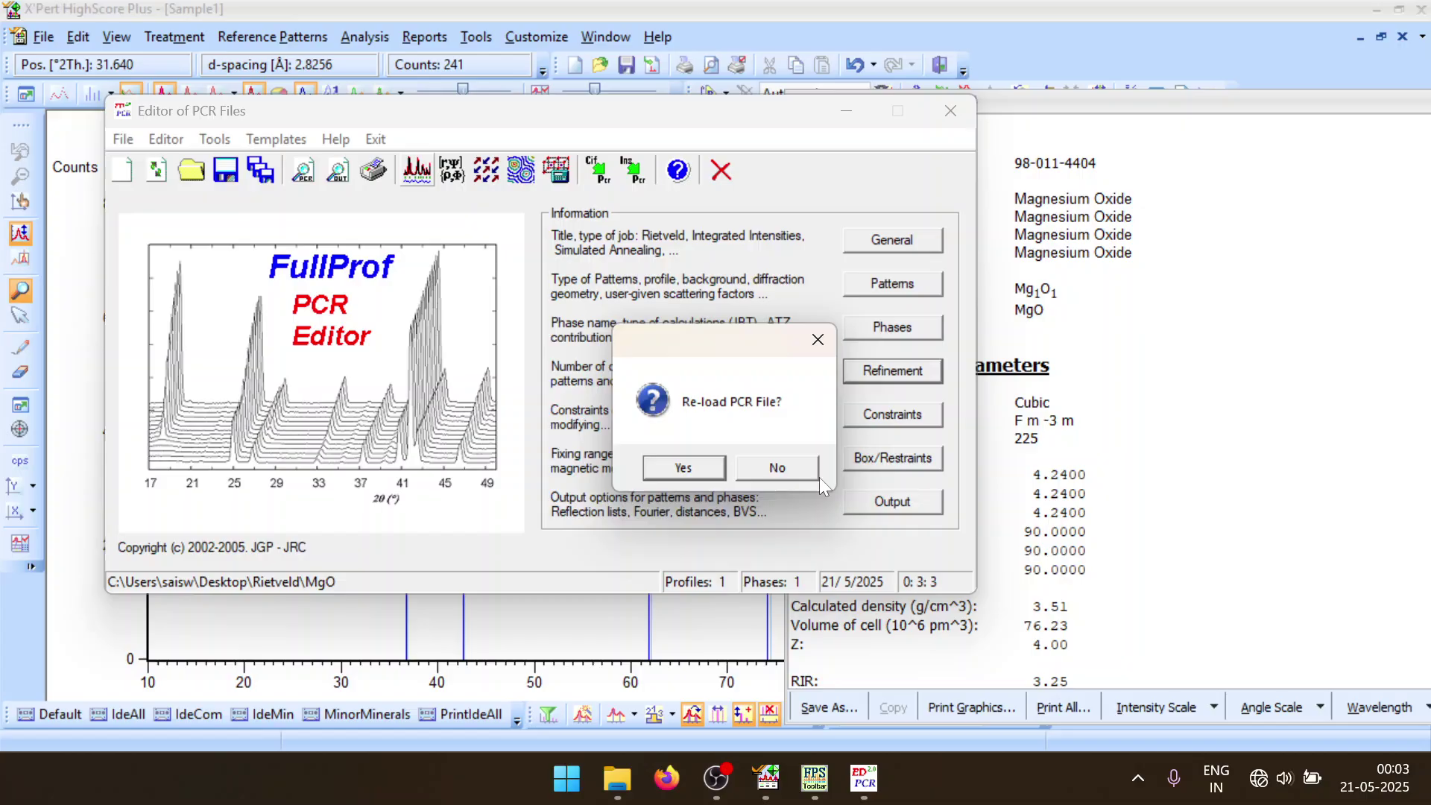
left_click(684, 467)
Set Mg1's B factor to 0.5 and fix it, then enable refinement of O1's B factor and accept the atom information
left_click(909, 371)
left_click(588, 301)
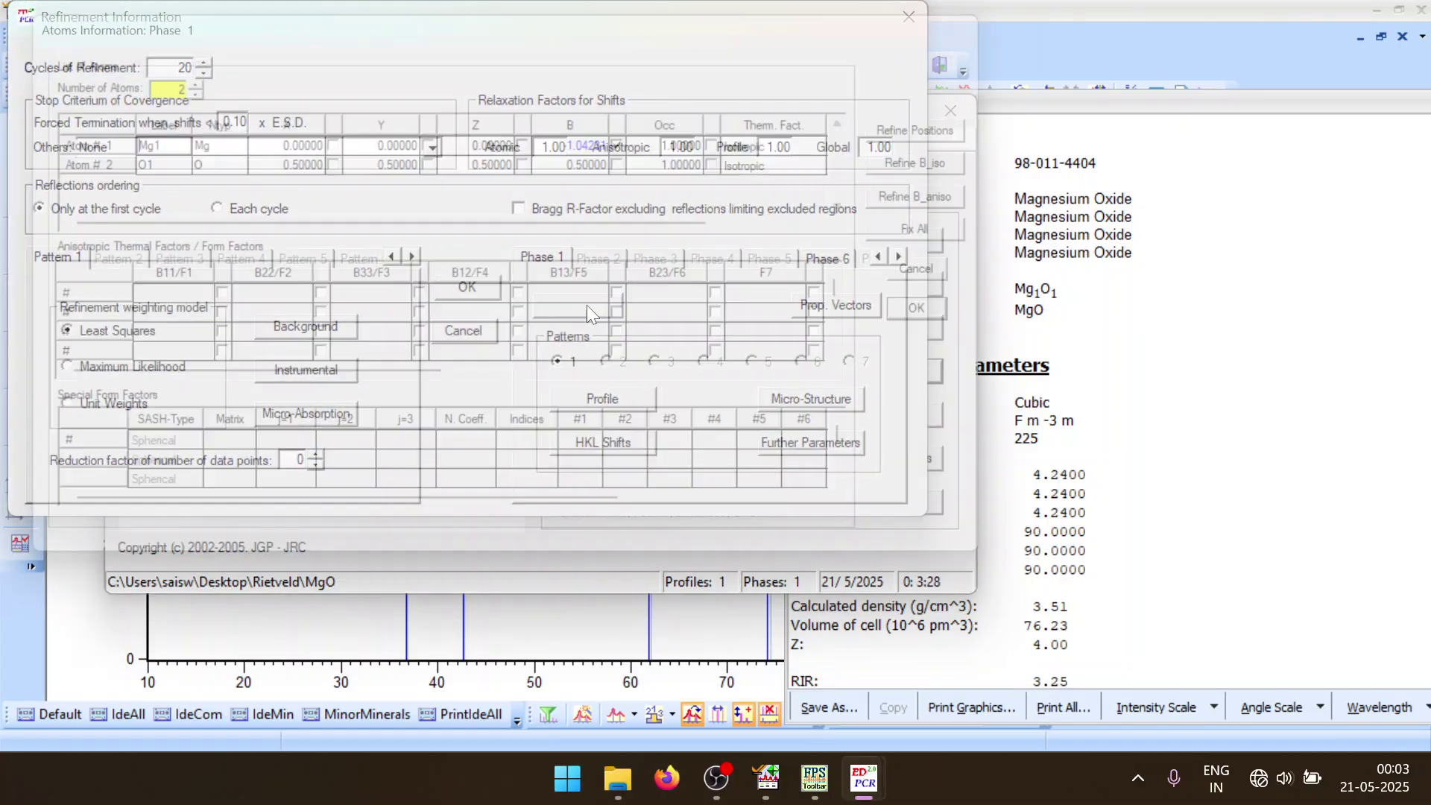
double_click(628, 146)
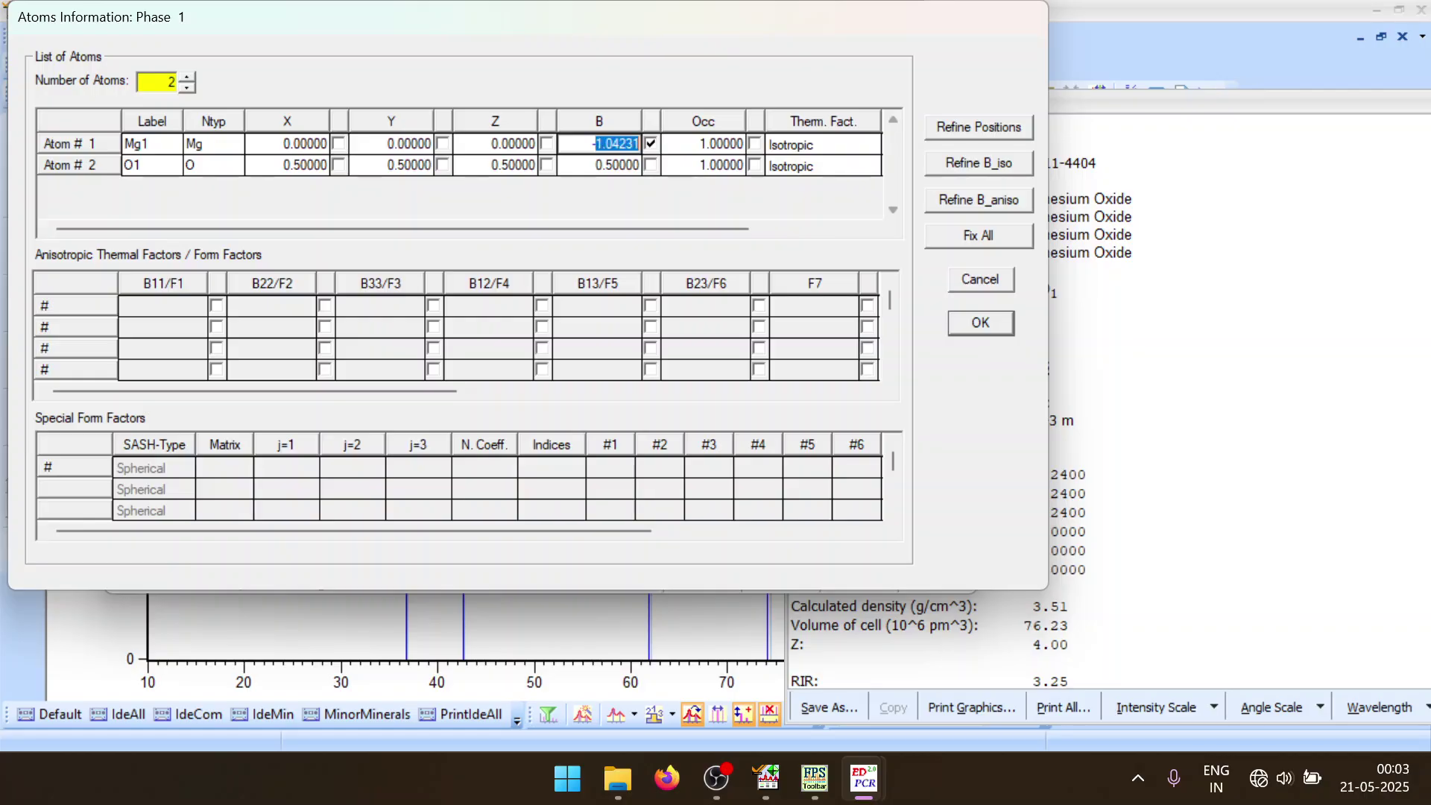
key("BackSpace")
left_click(652, 145)
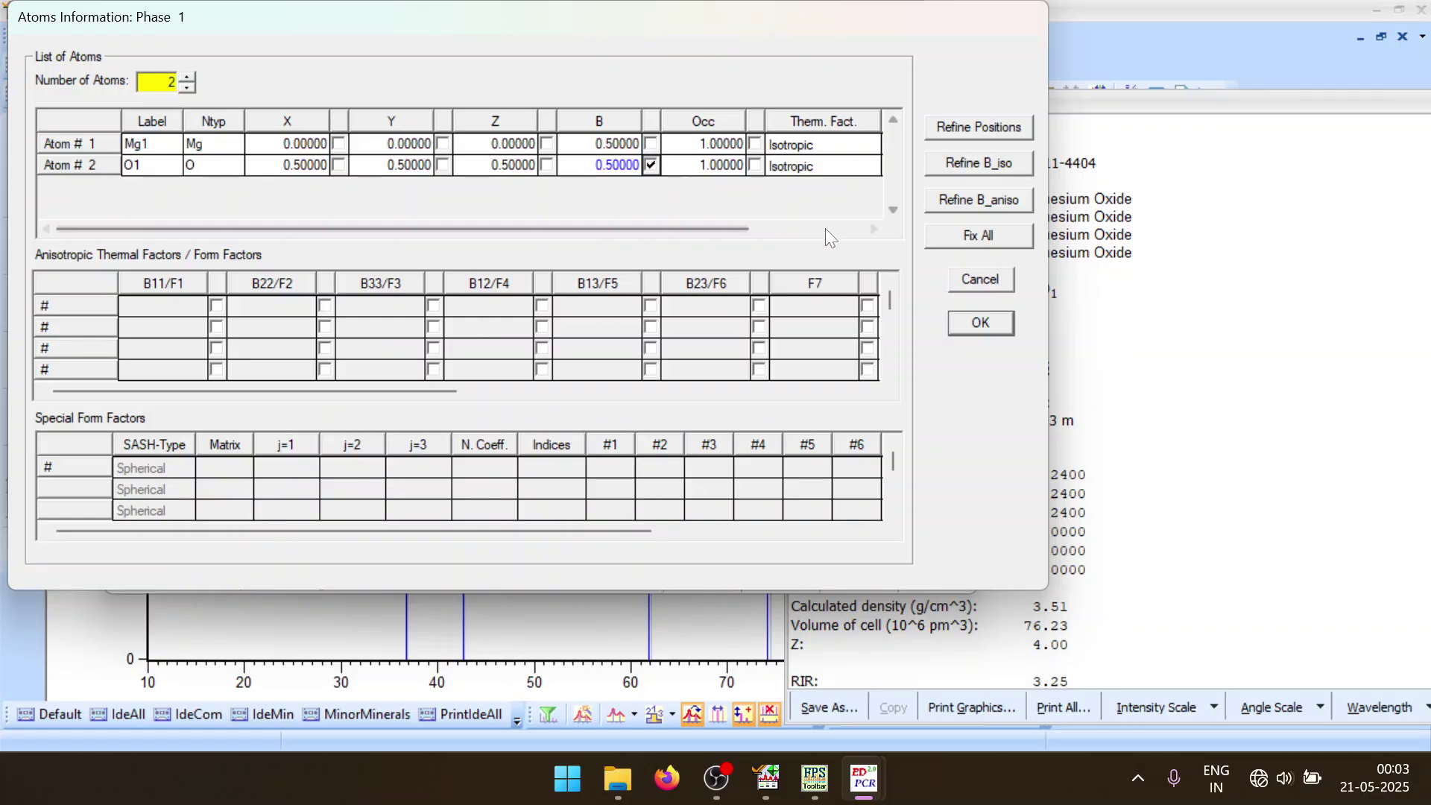
left_click(980, 322)
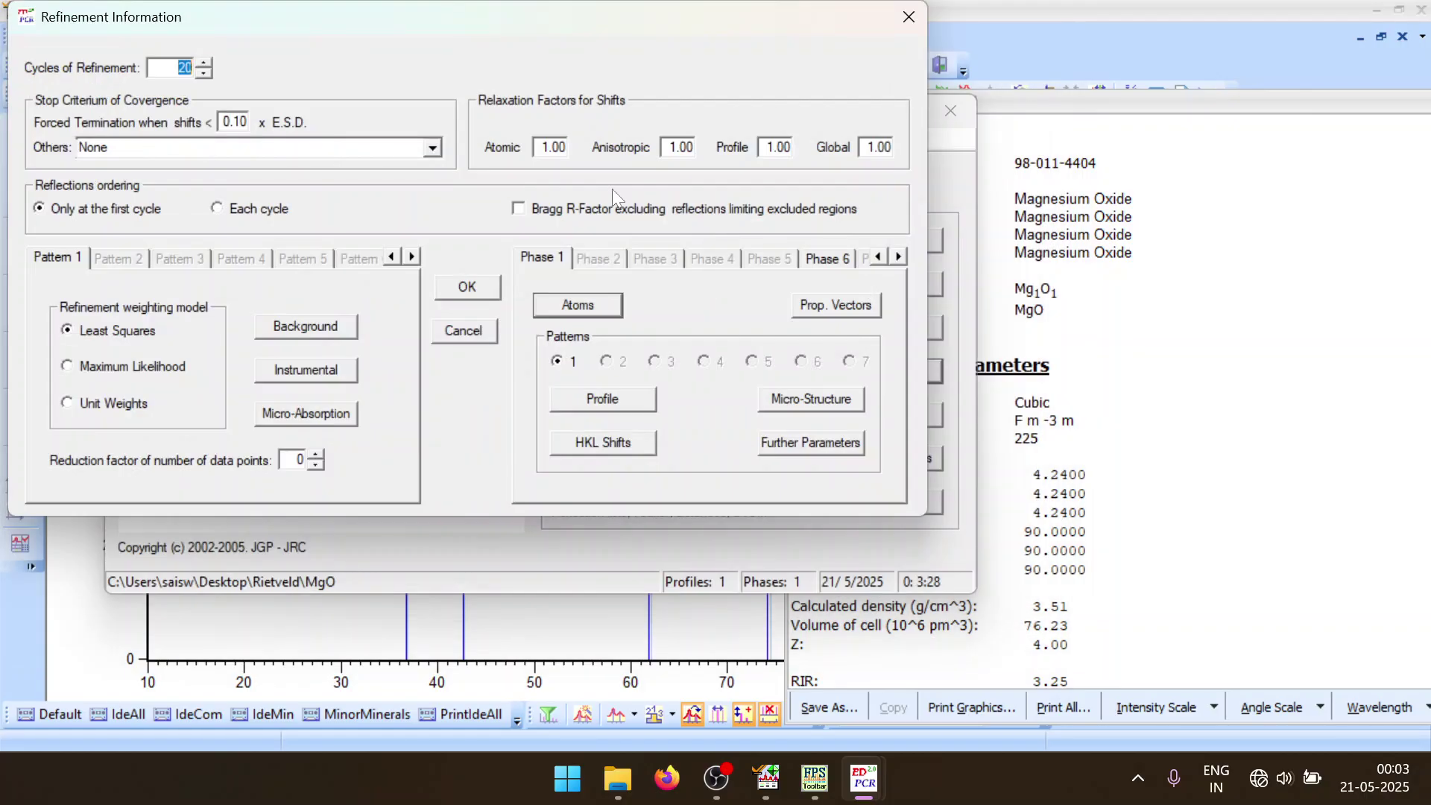
Accept the refinement information, run FullProf with only O1's B factor refined, and reload the PCR file
left_click(466, 288)
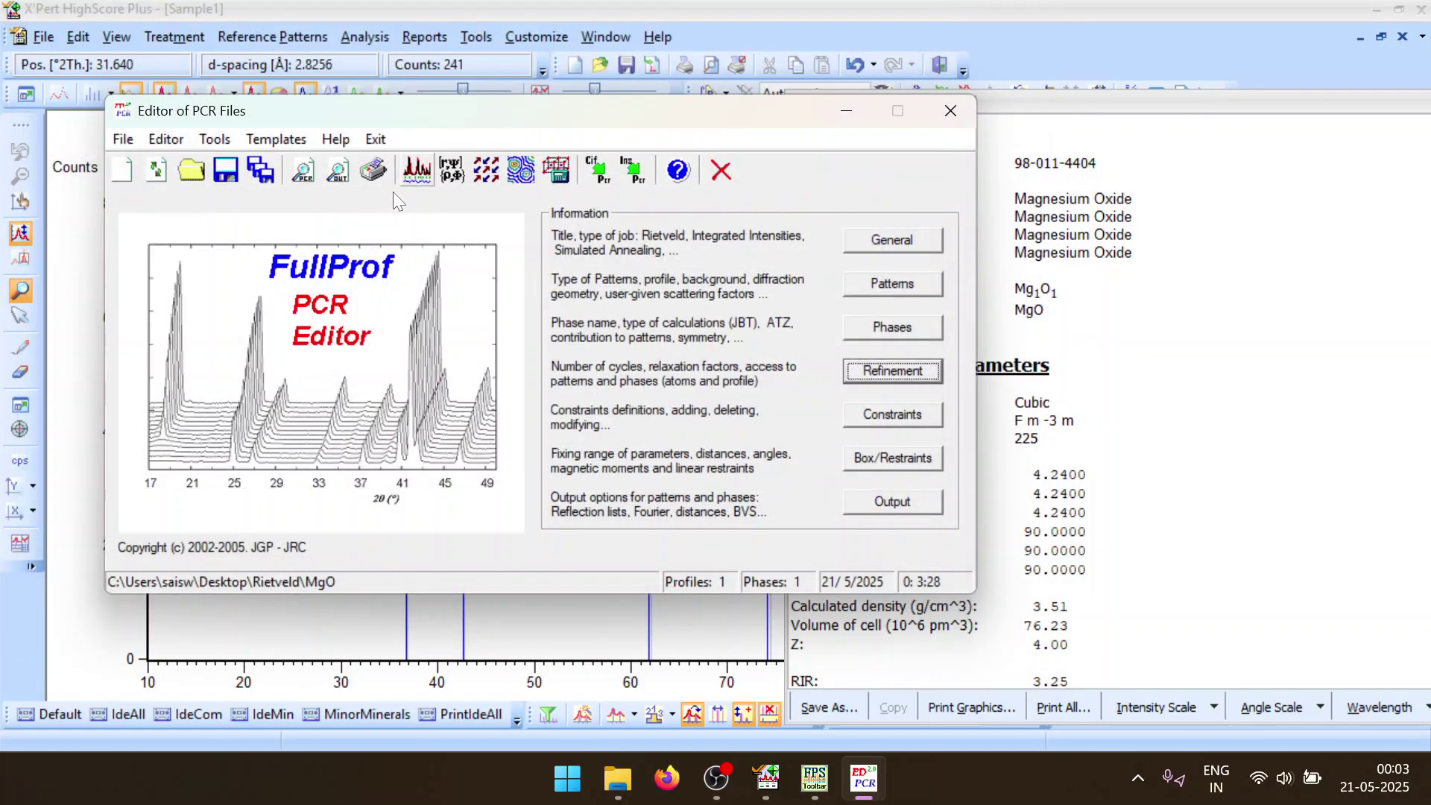
left_click(435, 178)
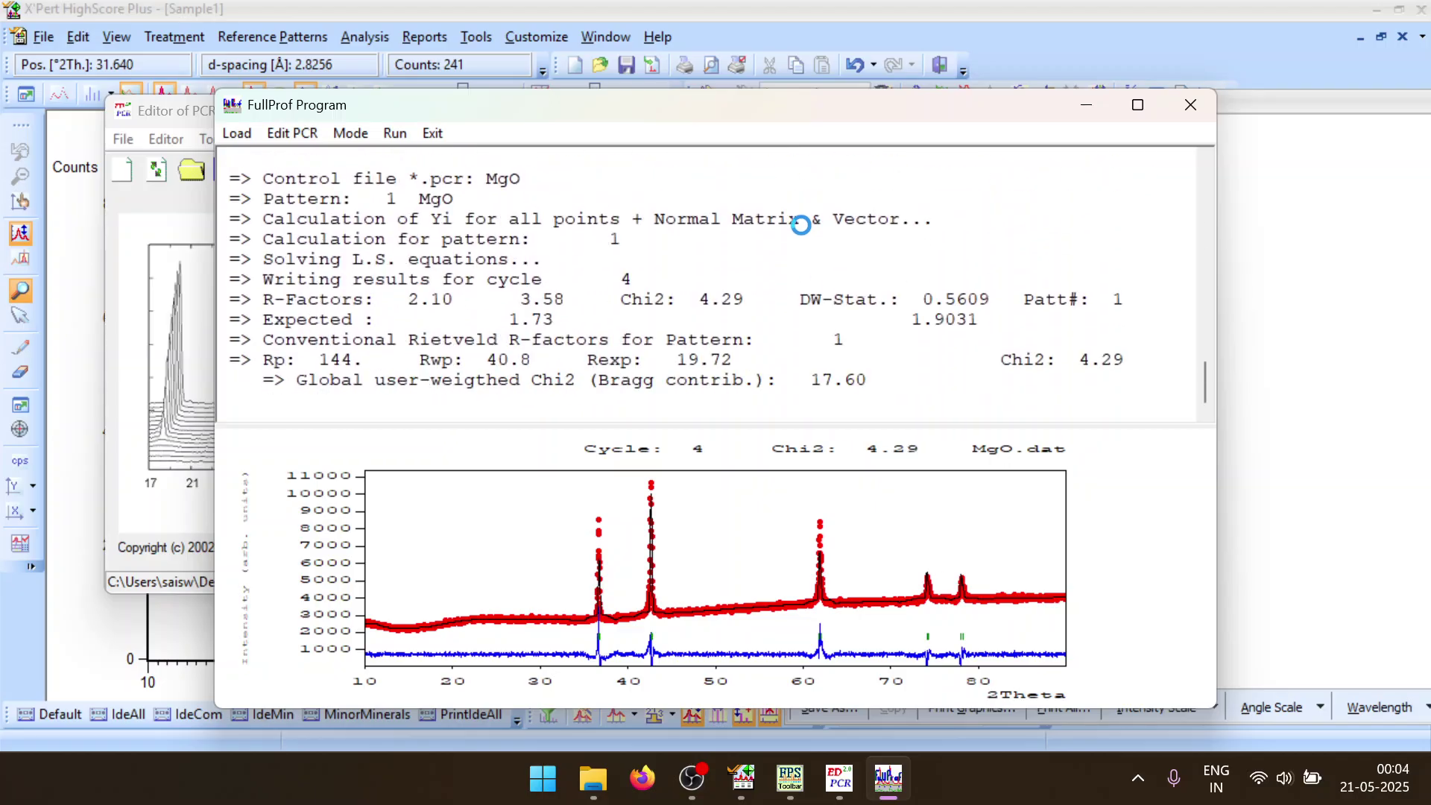
left_click(1192, 106)
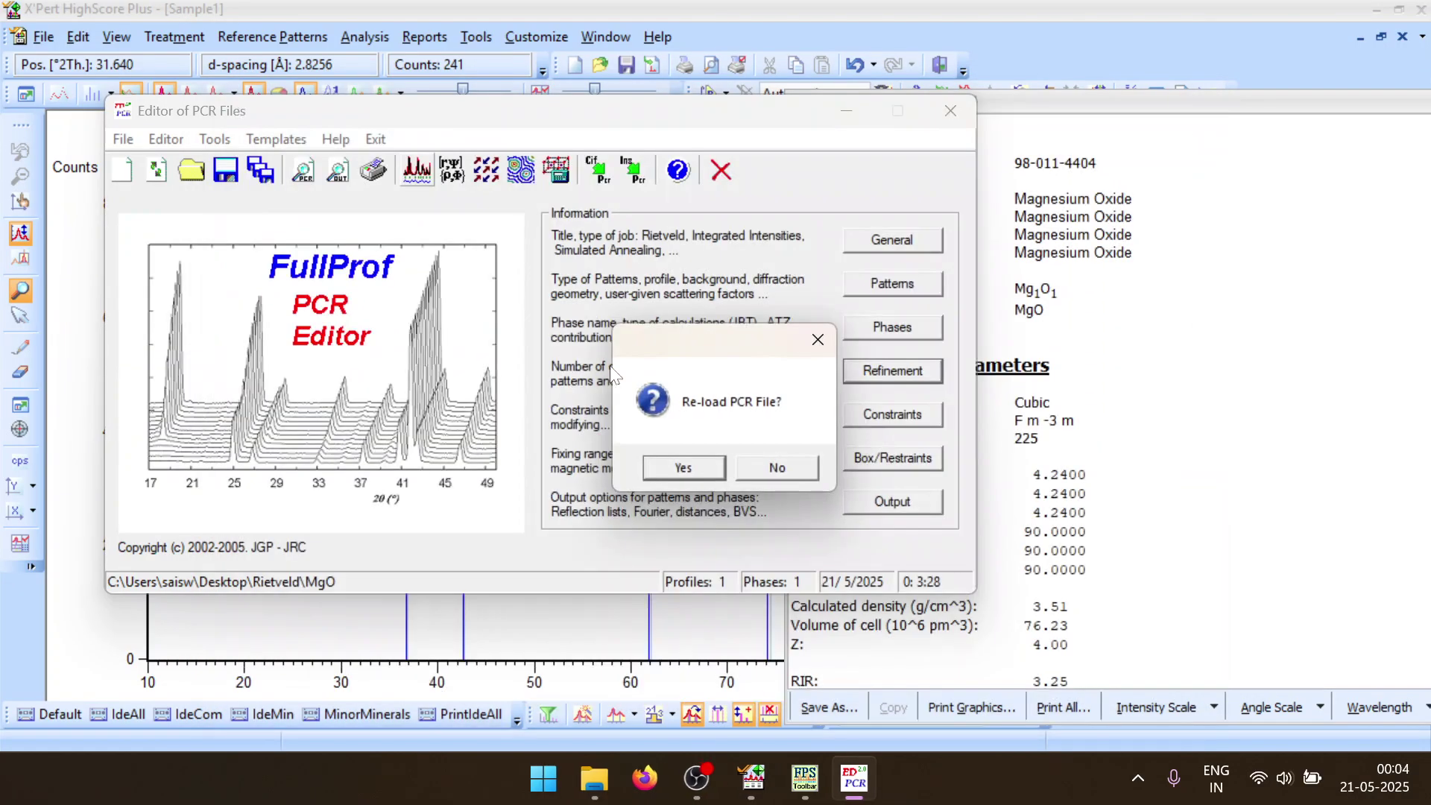
left_click(701, 461)
Fix O1's B factor, set it to 0.5, and accept the Phase 1 atom information
left_click(917, 363)
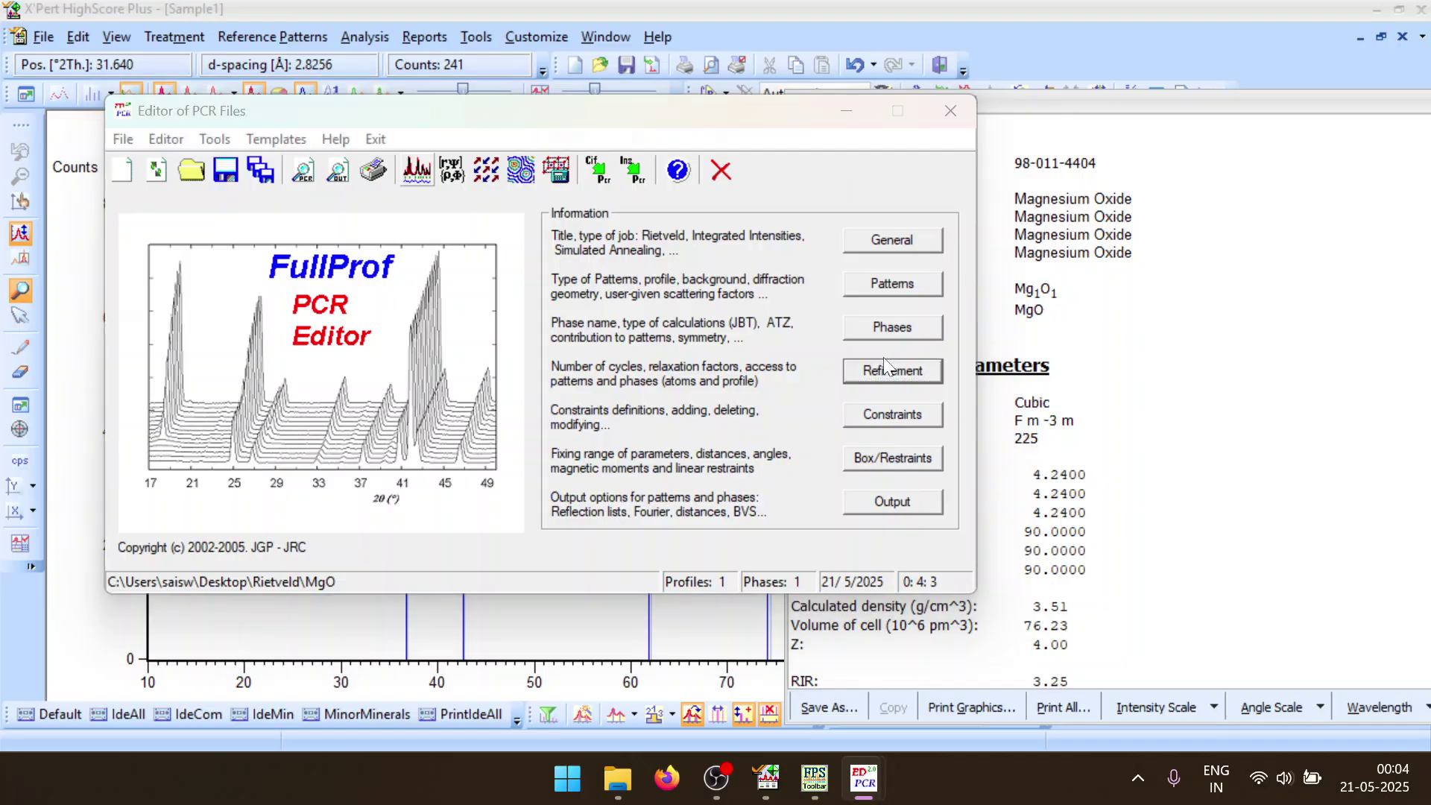
left_click(579, 304)
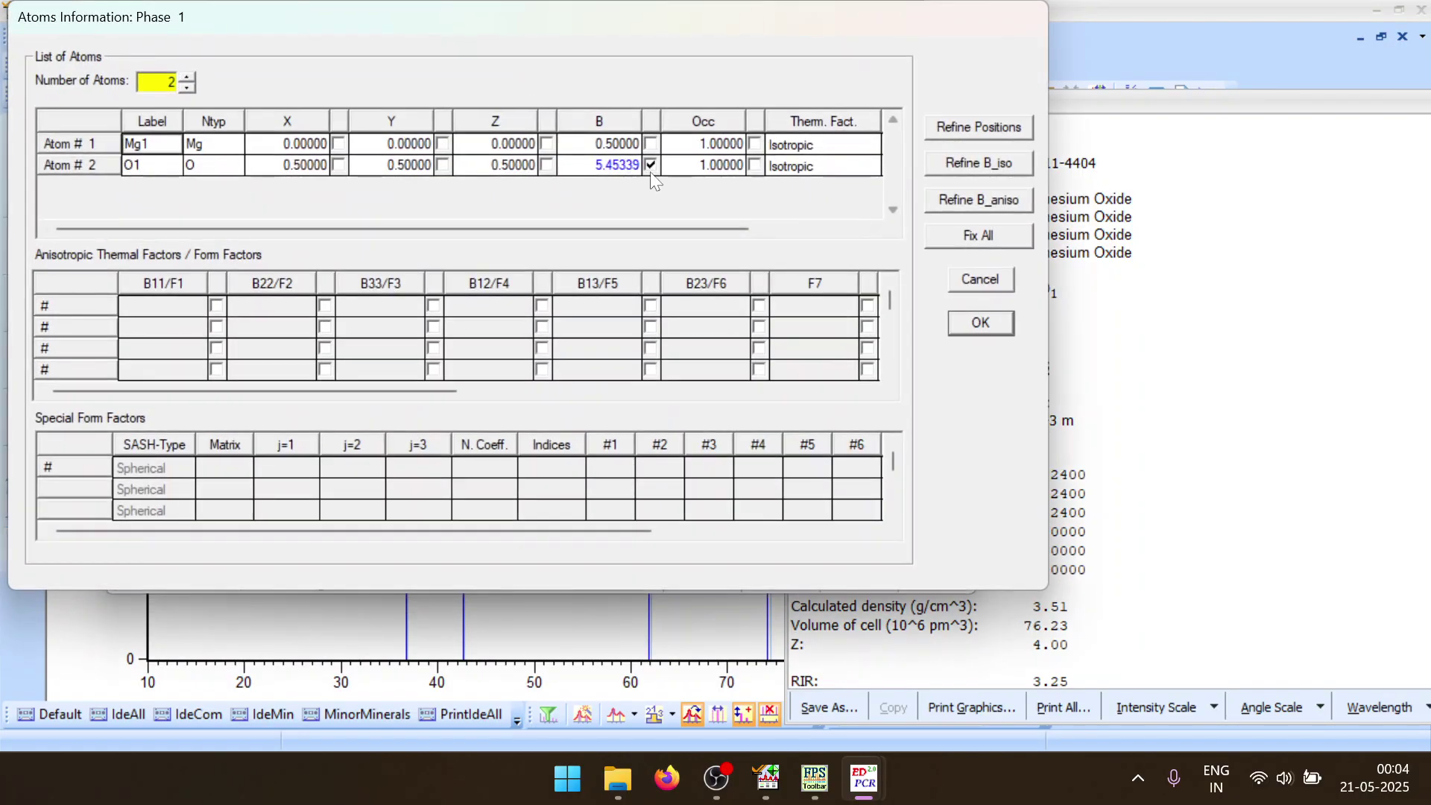
left_click(616, 167)
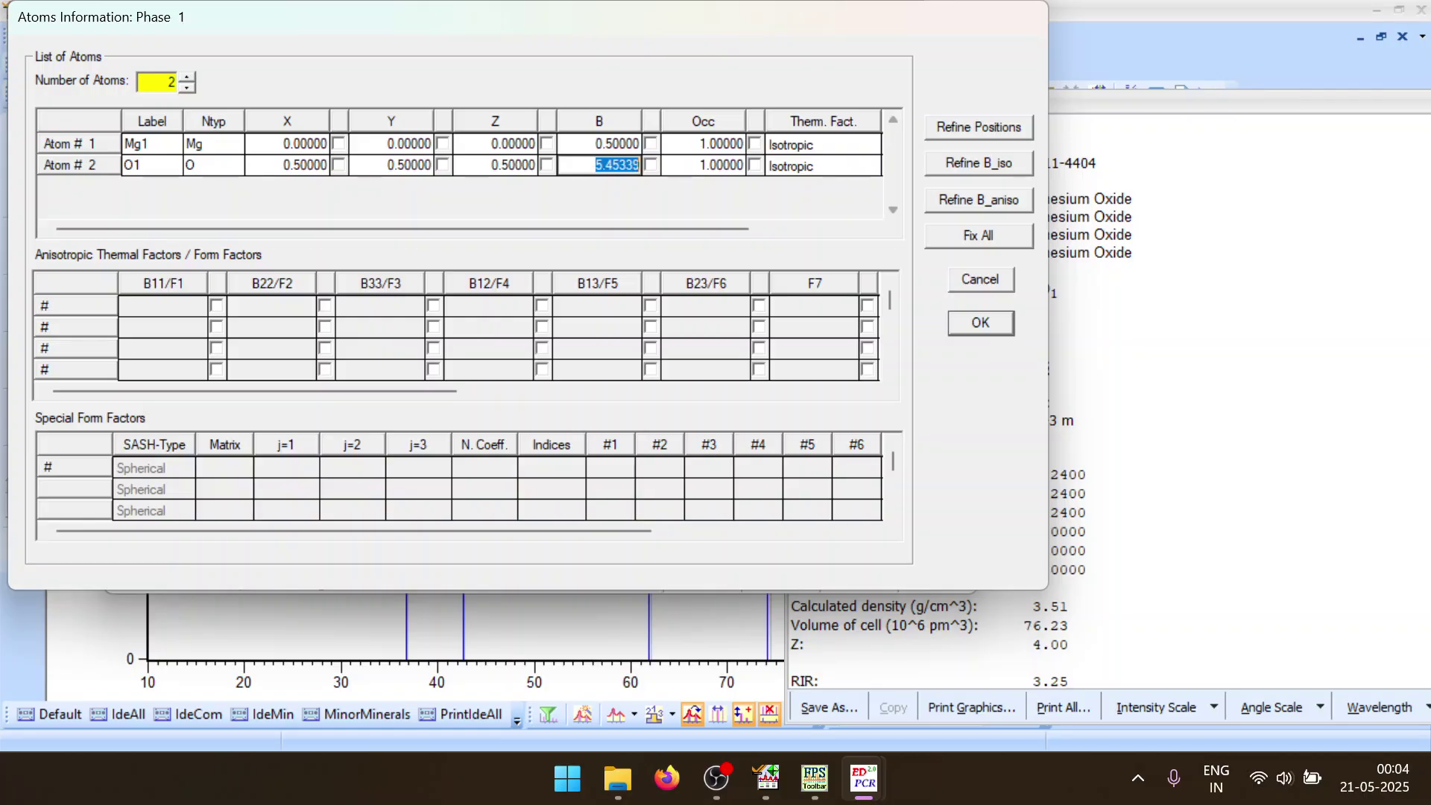
key("BackSpace")
type("0.5")
left_click(999, 324)
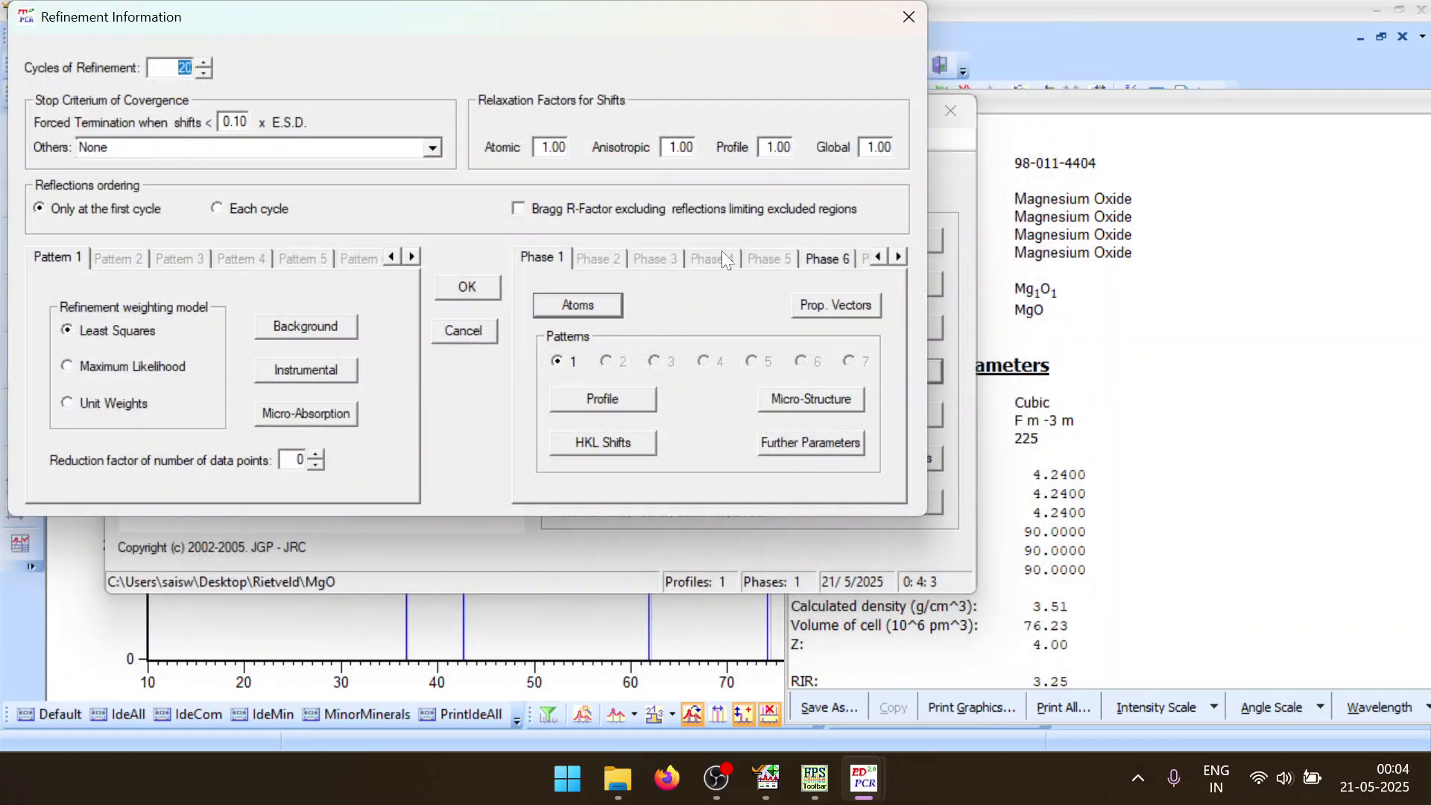
Enable refinement of the FWHM parameter U for Phase 1, check the setting, and accept the refinement information
left_click(566, 394)
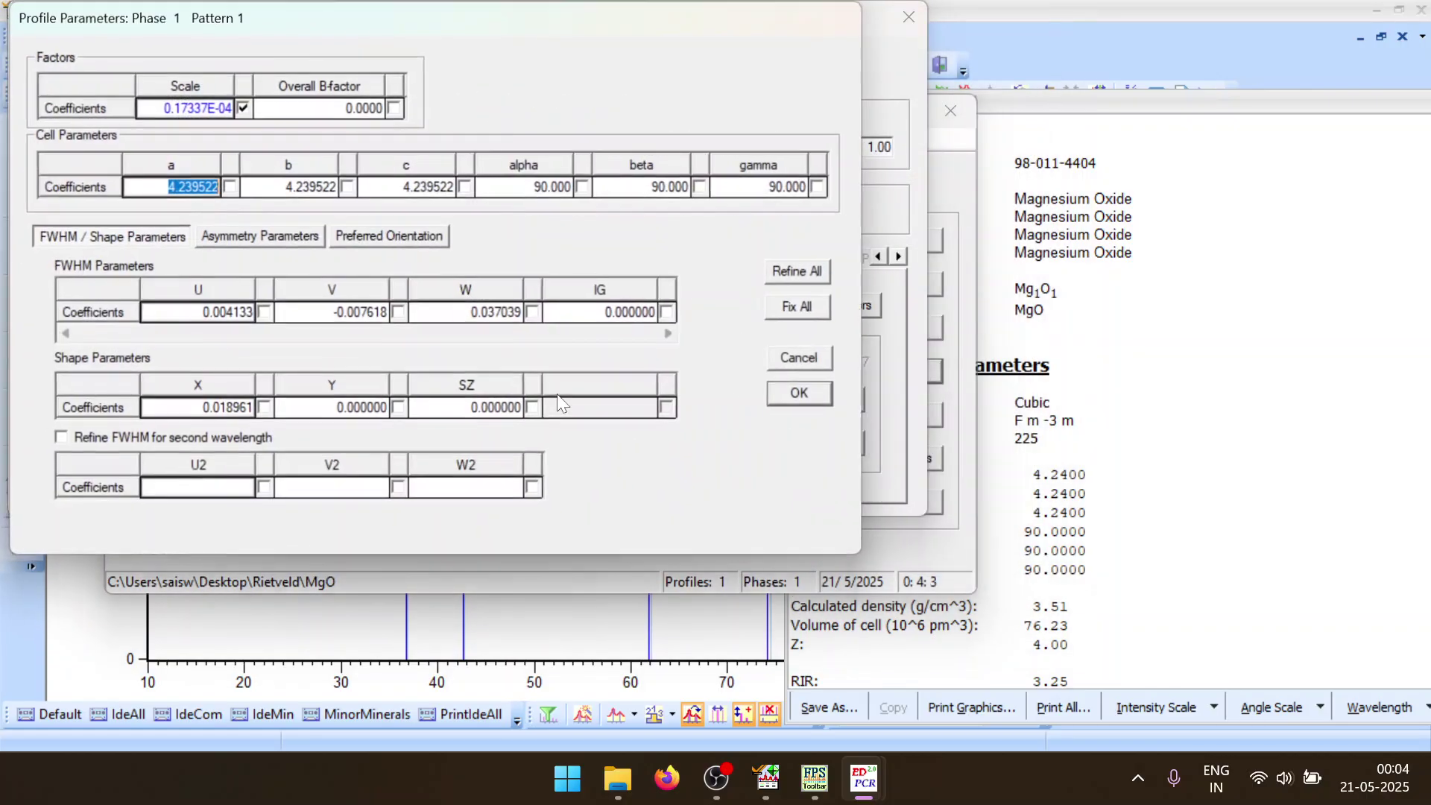
left_click(265, 313)
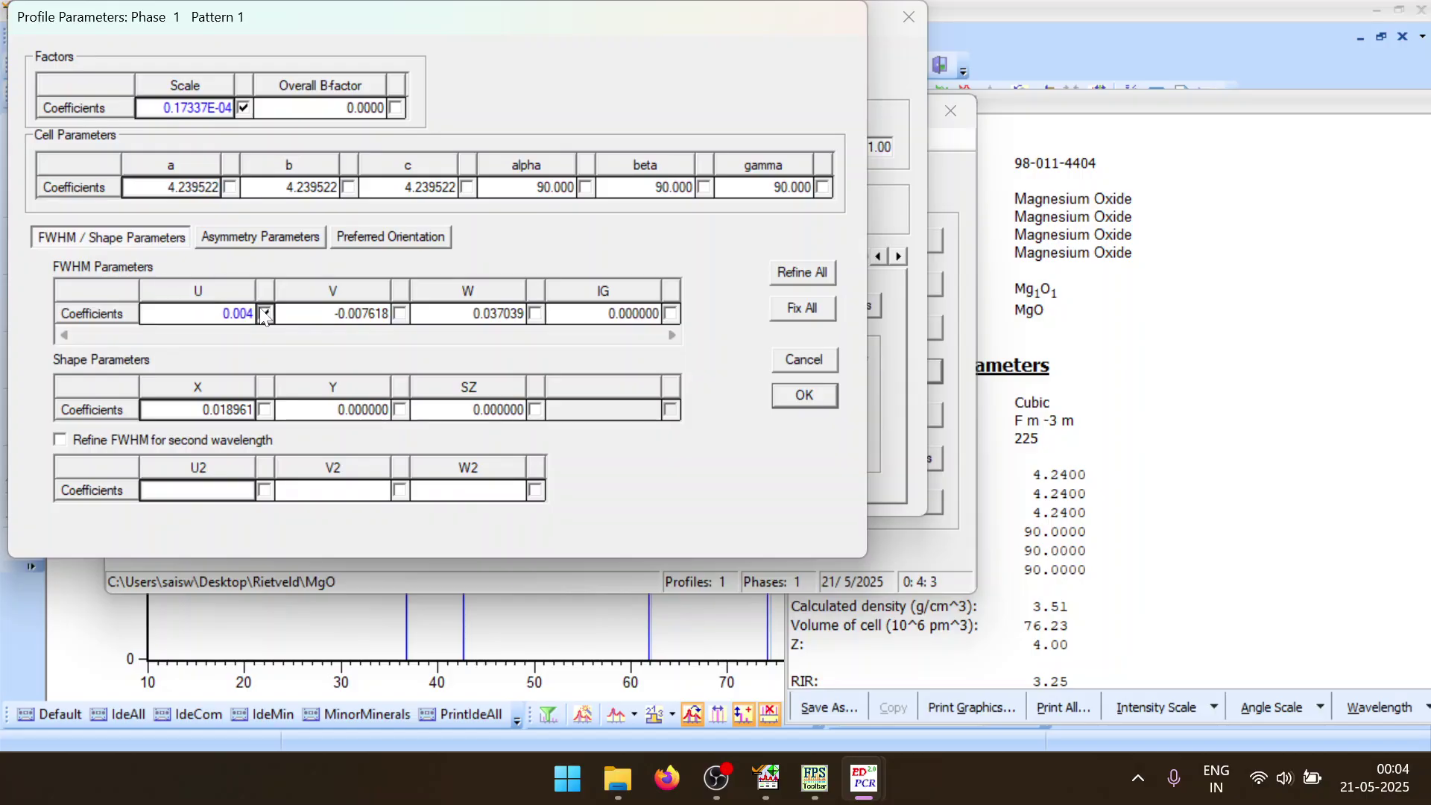
left_click(805, 395)
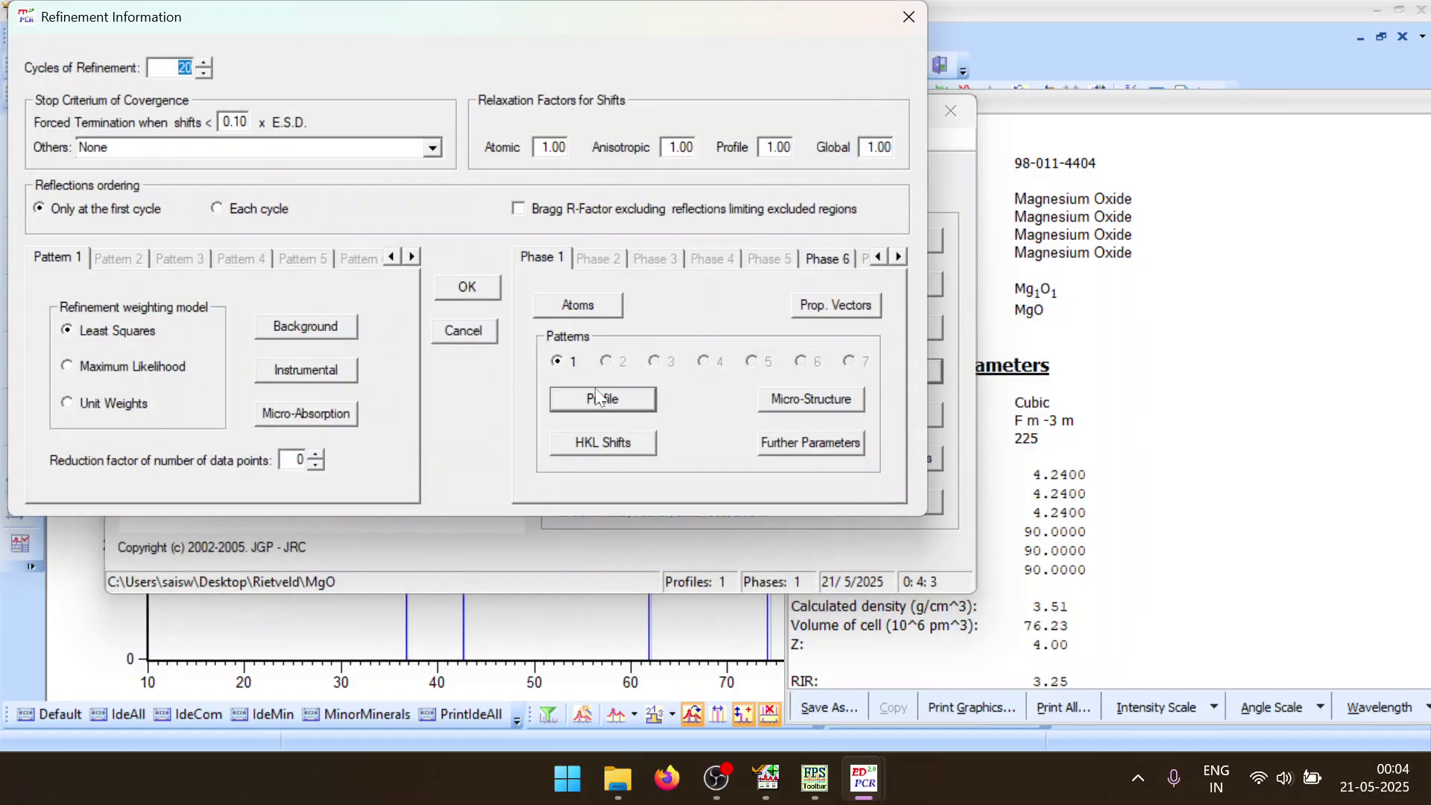
left_click(590, 396)
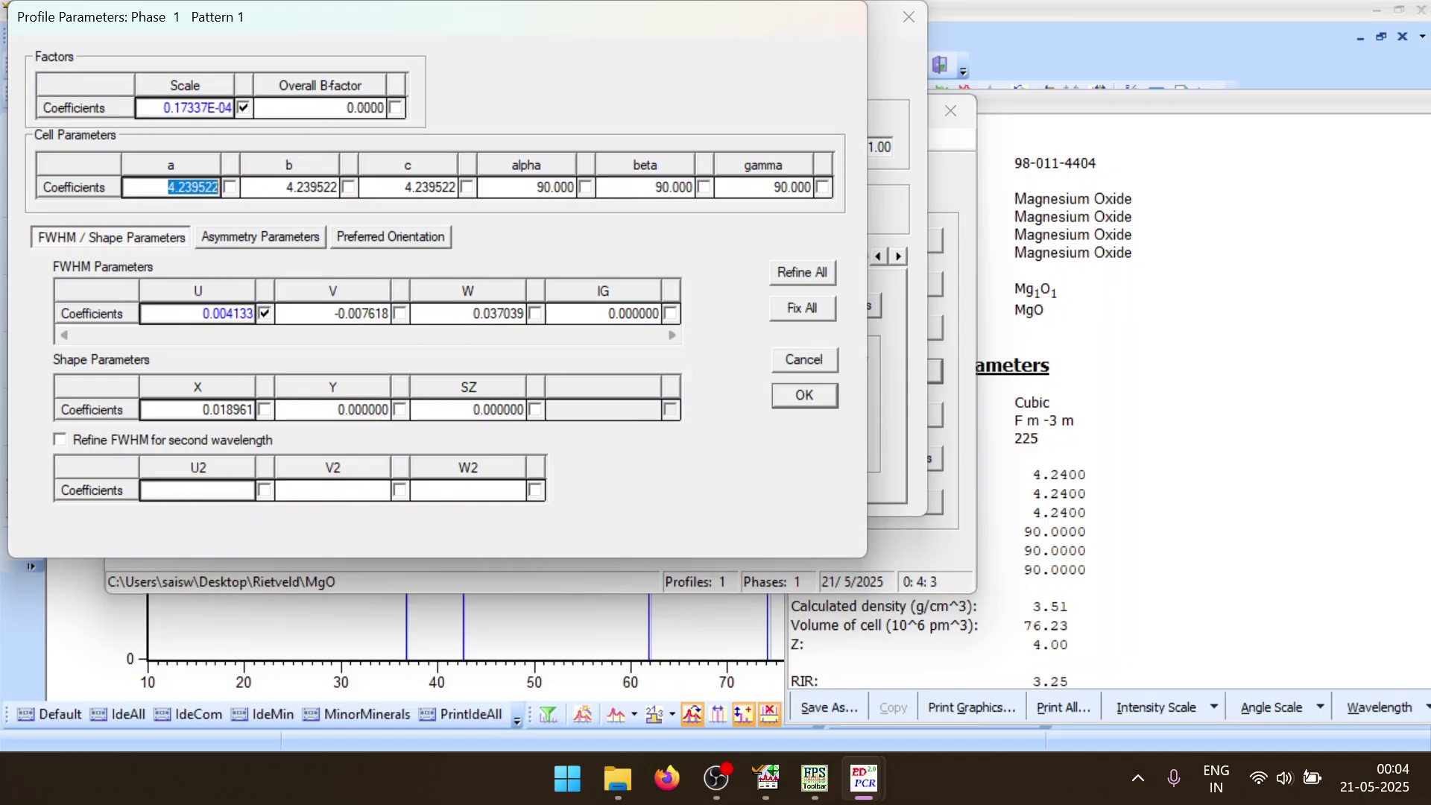
left_click(793, 391)
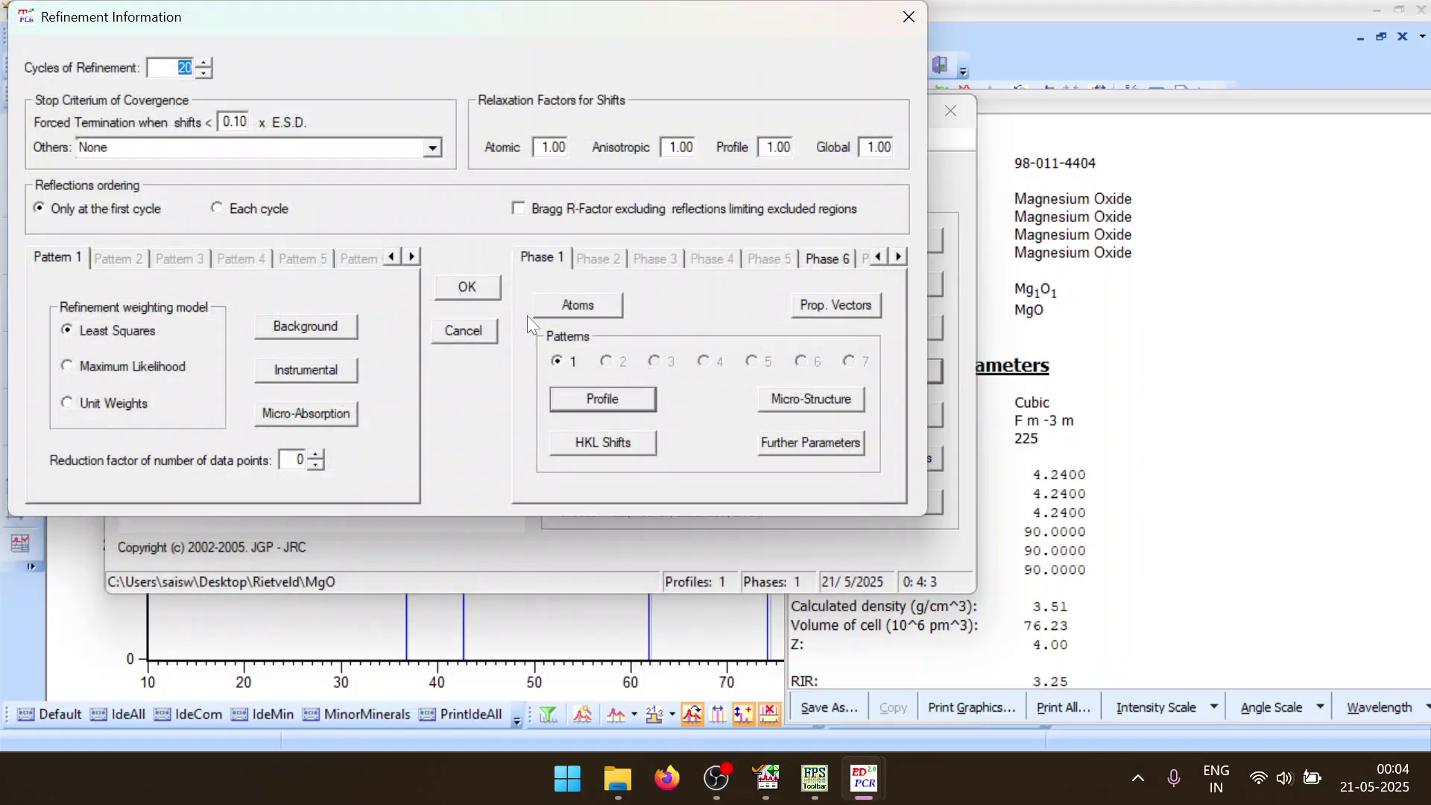
left_click(468, 288)
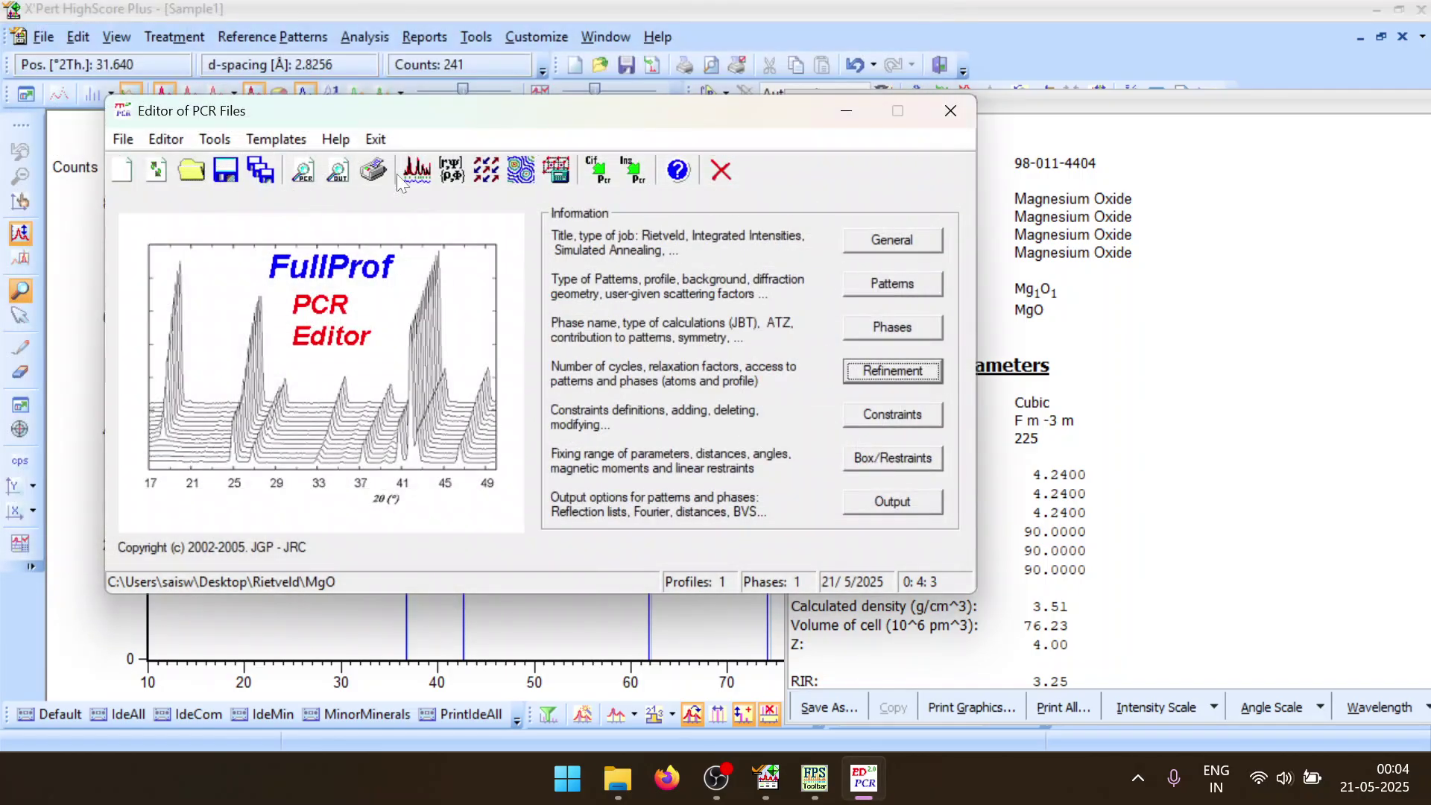
Run FullProf with the FWHM parameter U refined, close its output and reload the PCR file
left_click(424, 177)
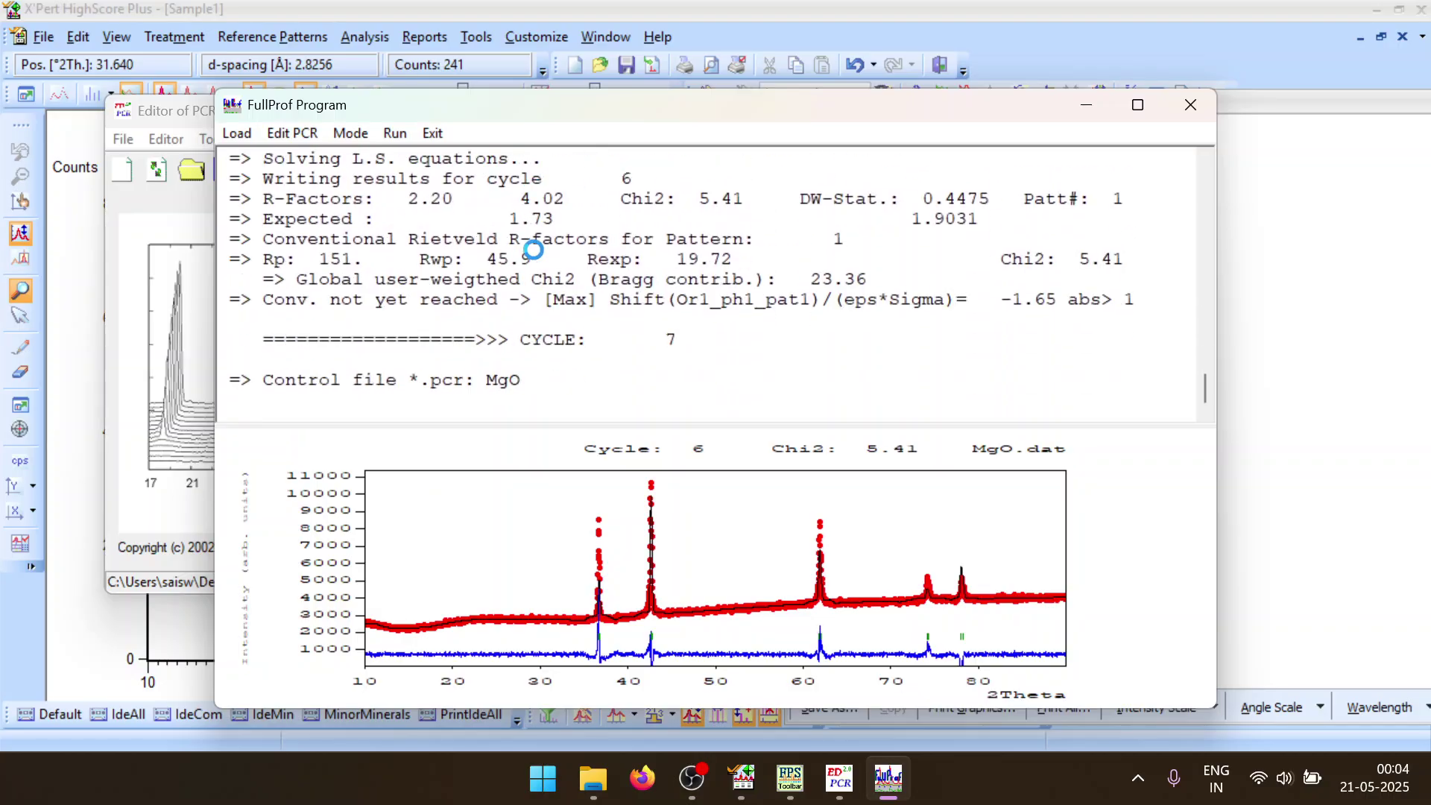
left_click(1190, 105)
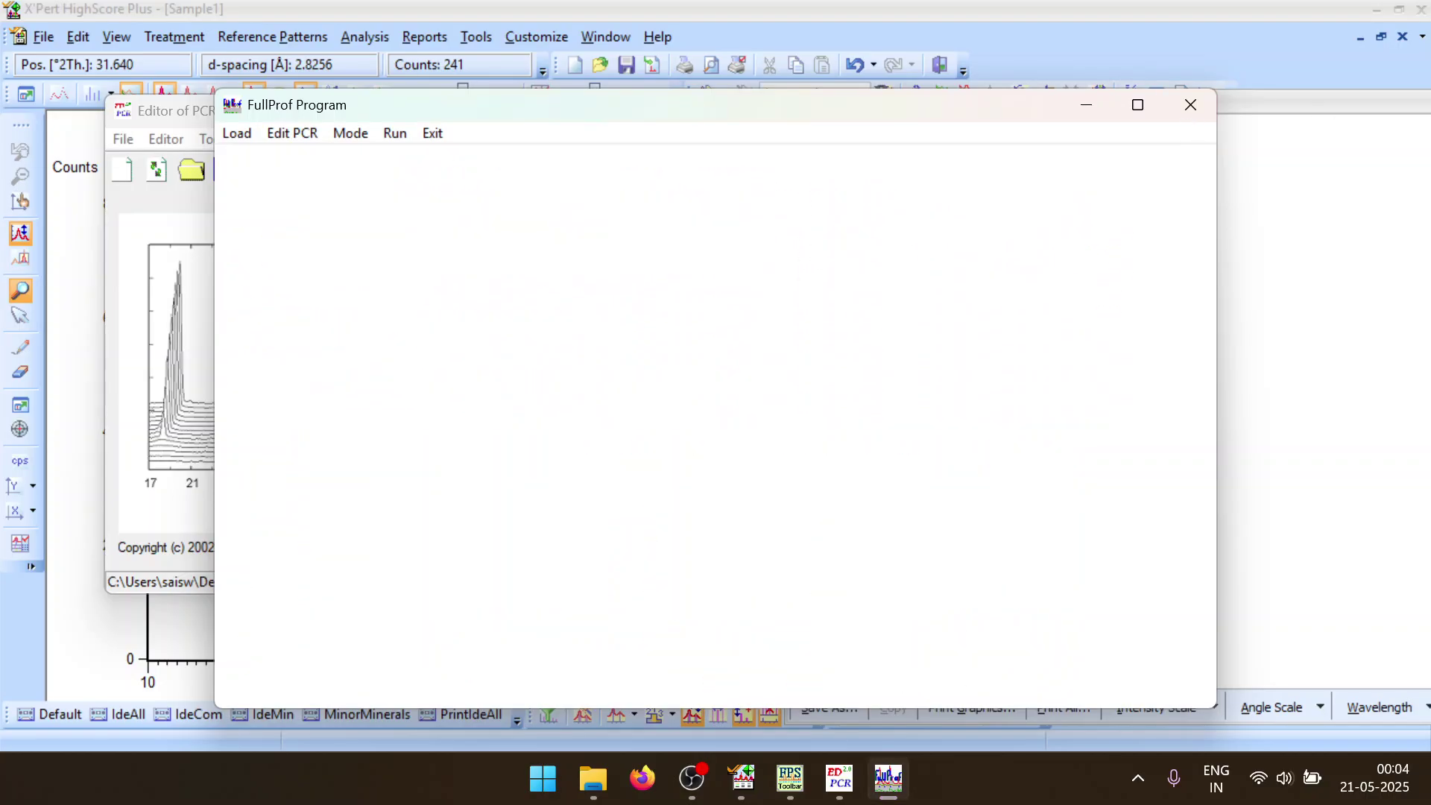
key("Return")
Fix the FWHM parameter U of Phase 1, enable refinement of W instead, and accept the profile parameters
left_click(931, 373)
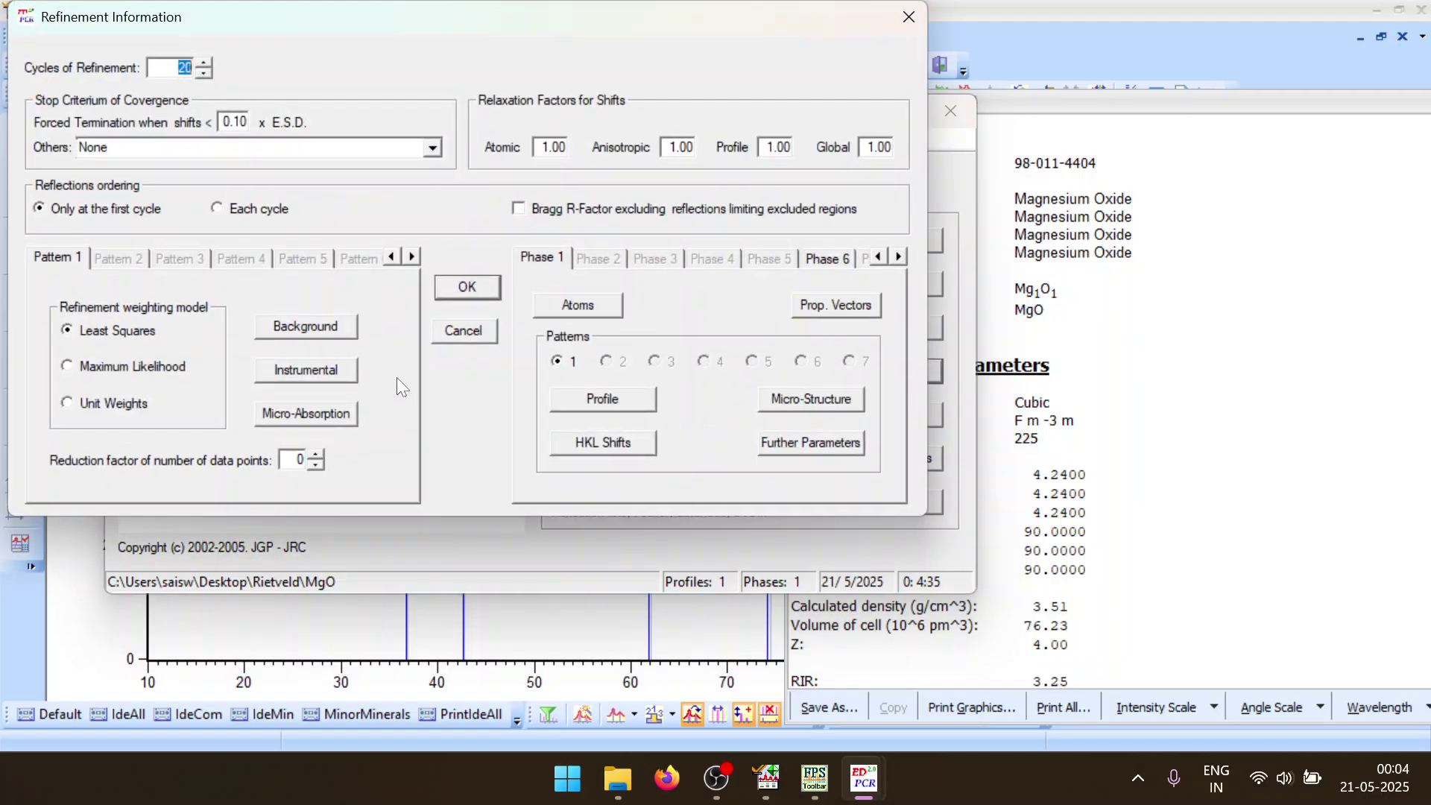
left_click(610, 401)
left_click(253, 313)
type("0.056")
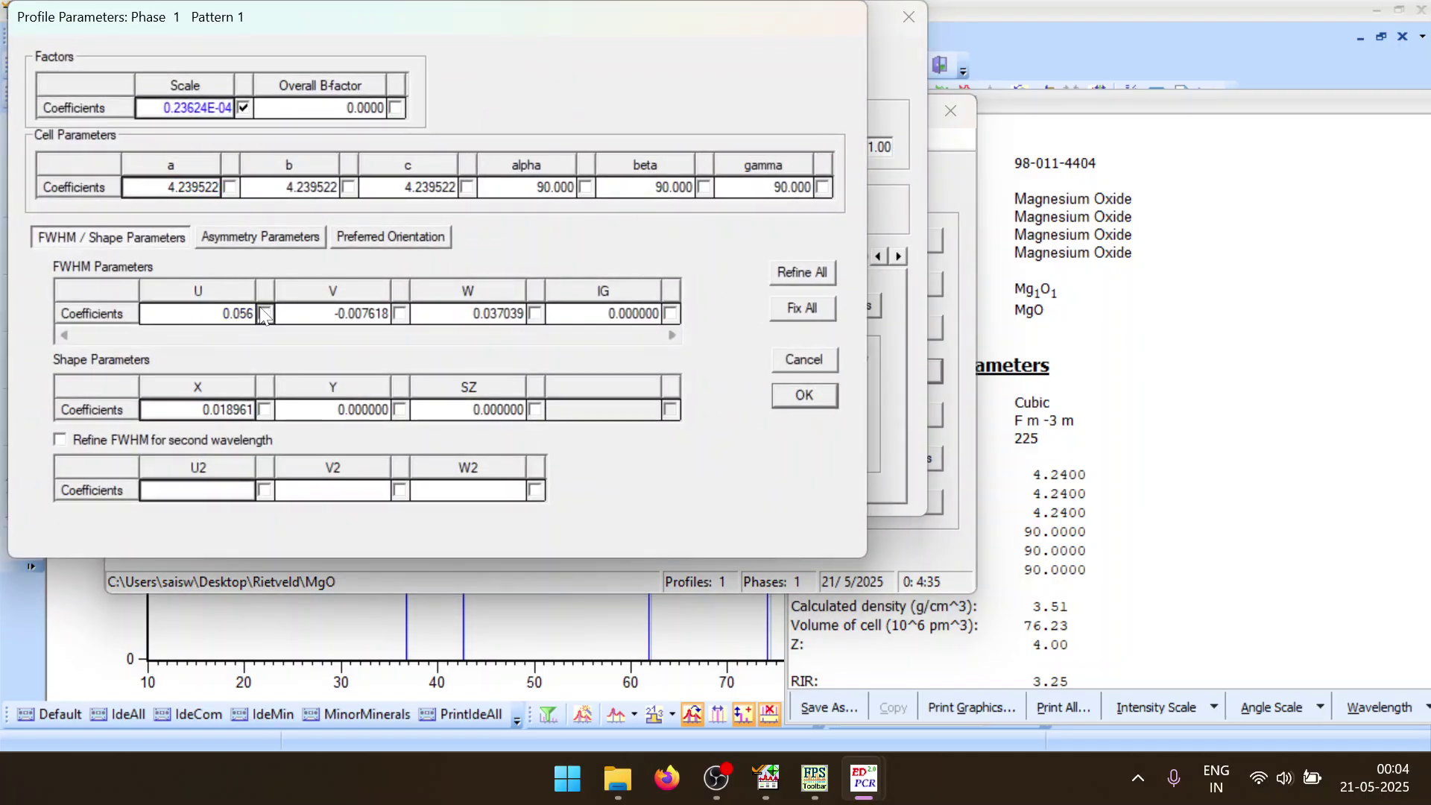
left_click(536, 313)
left_click(801, 397)
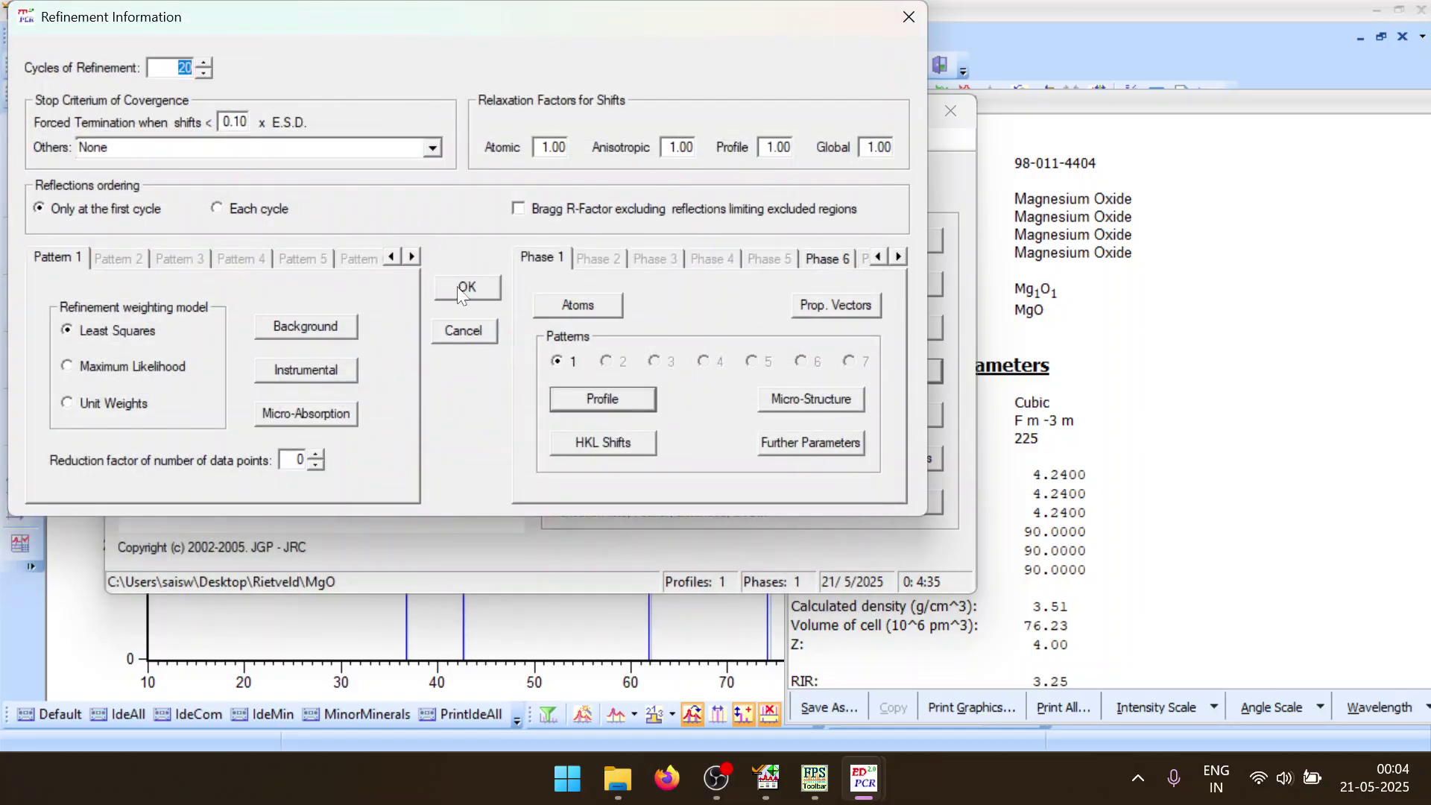
Accept the refinement information, run FullProf with the FWHM parameter W refined, and reload the PCR file
left_click(466, 288)
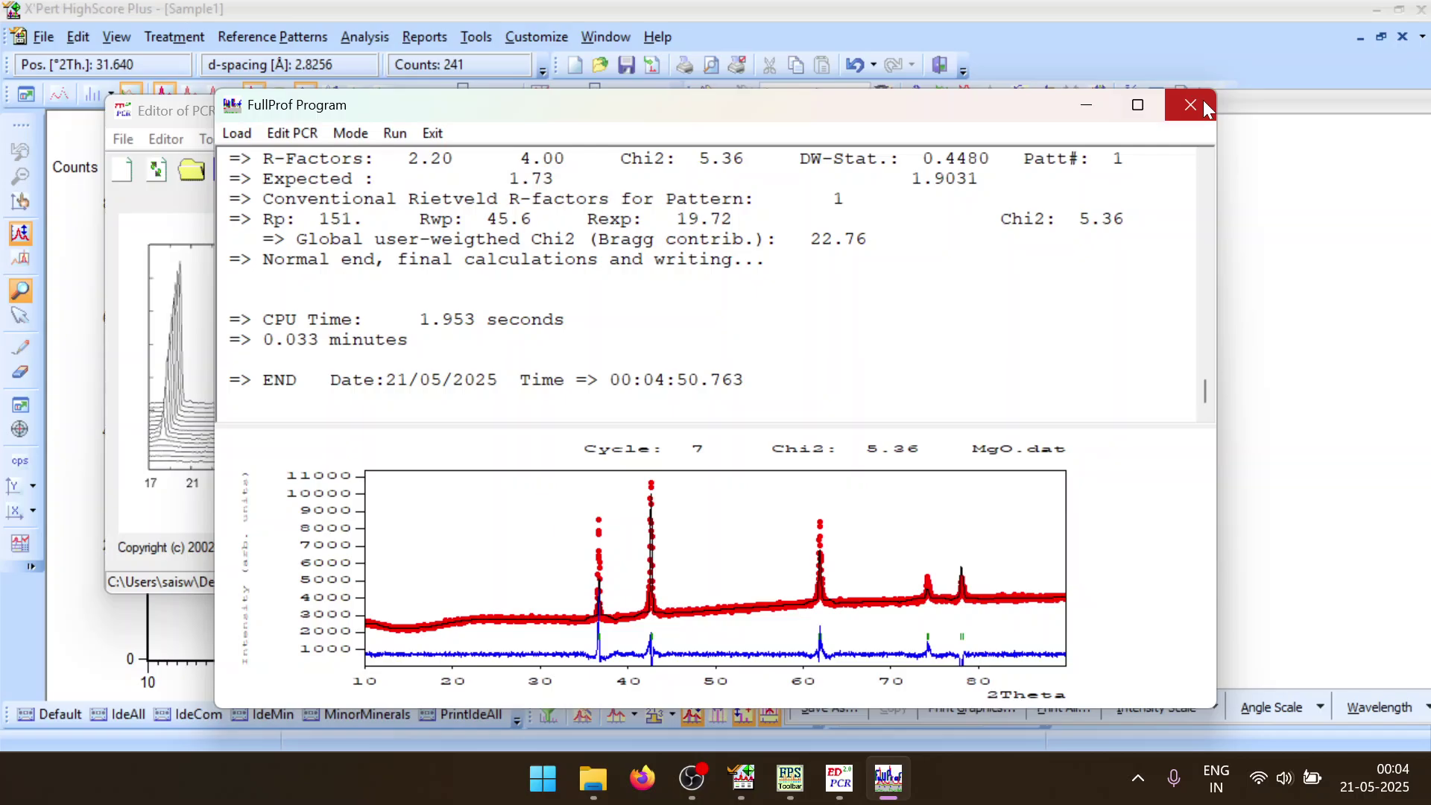
left_click(1208, 109)
left_click(717, 470)
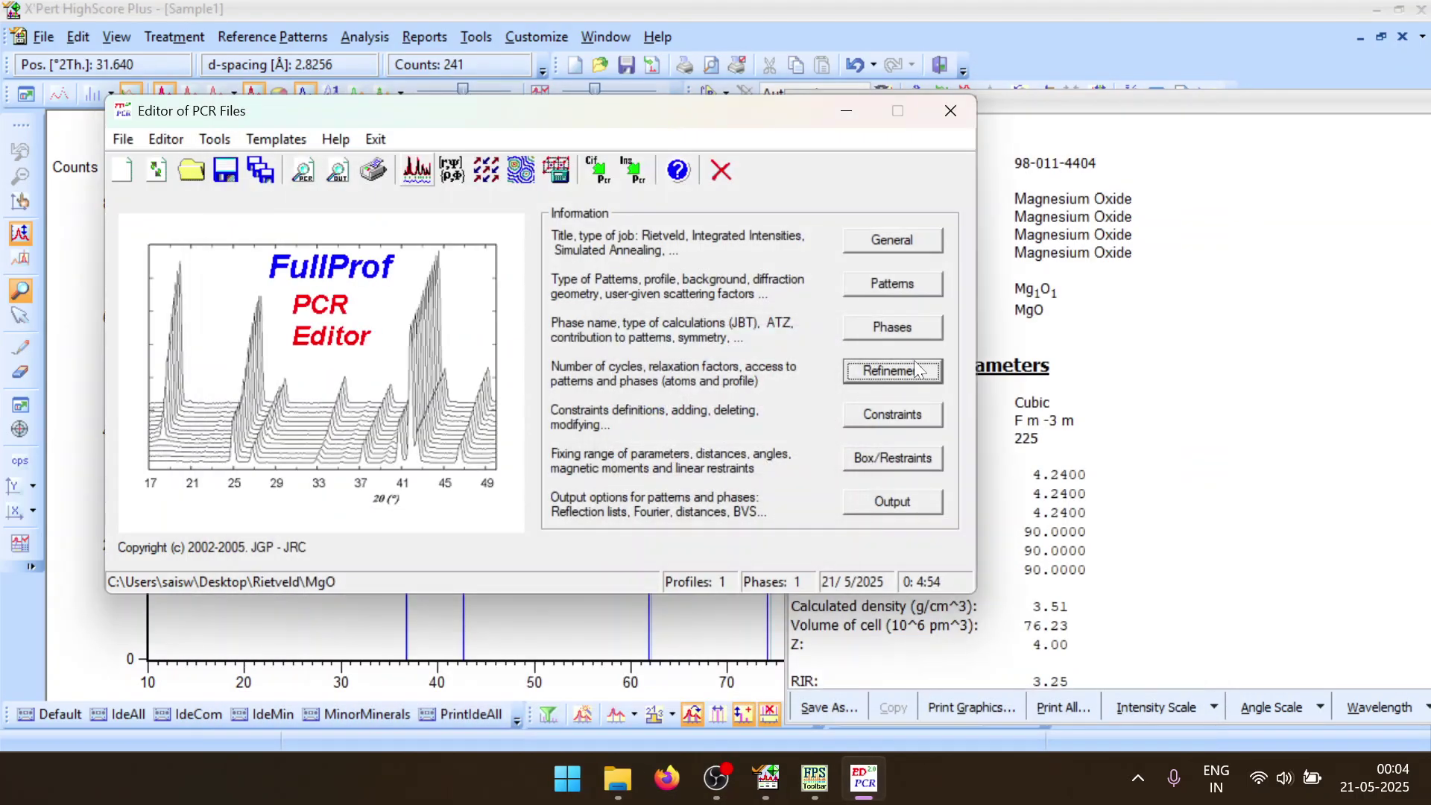
Fix the FWHM parameter W of Phase 1, enable refinement of V instead, and accept the profile and refinement information
left_click(893, 370)
left_click(606, 393)
left_click(458, 314)
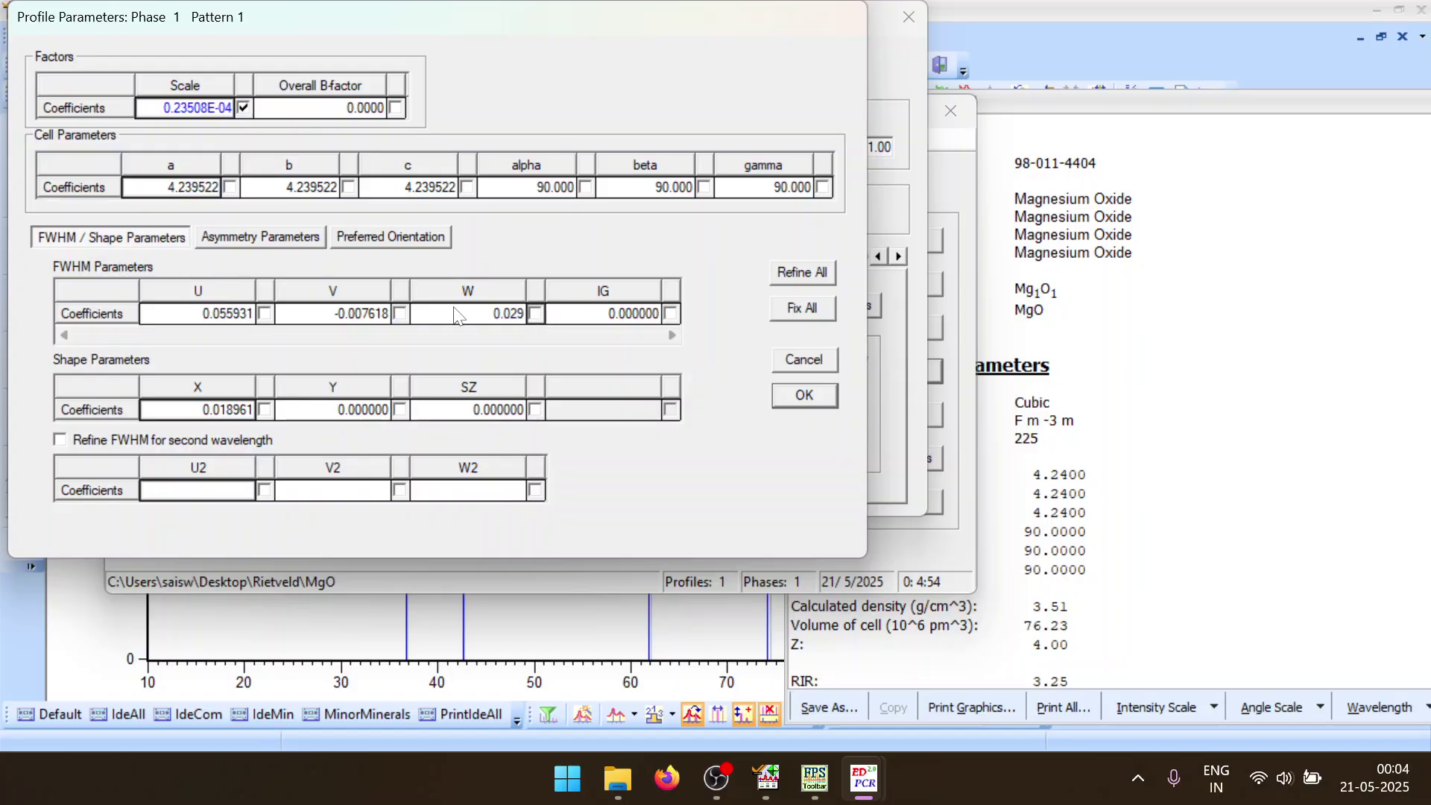
left_click(400, 314)
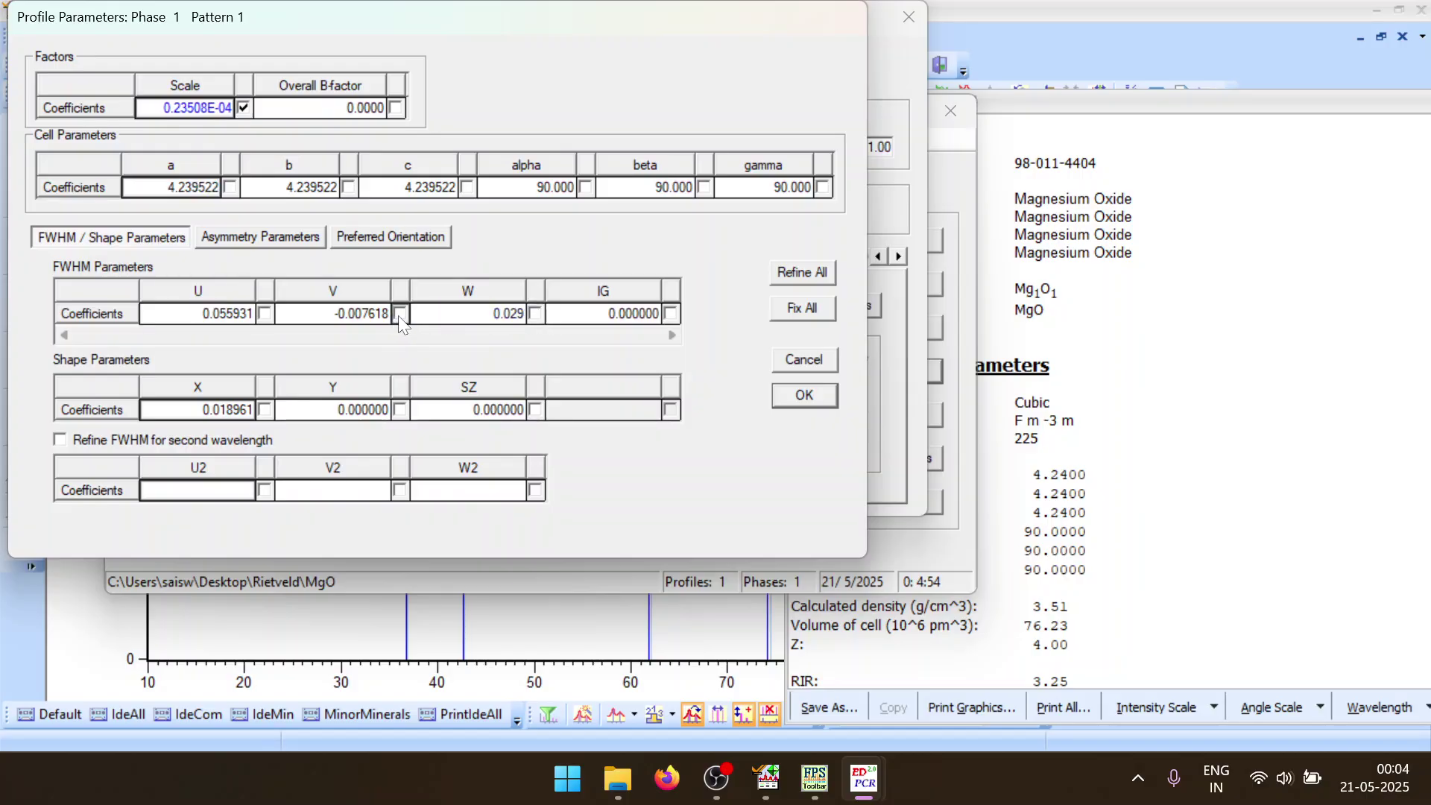
left_click(776, 393)
left_click(480, 277)
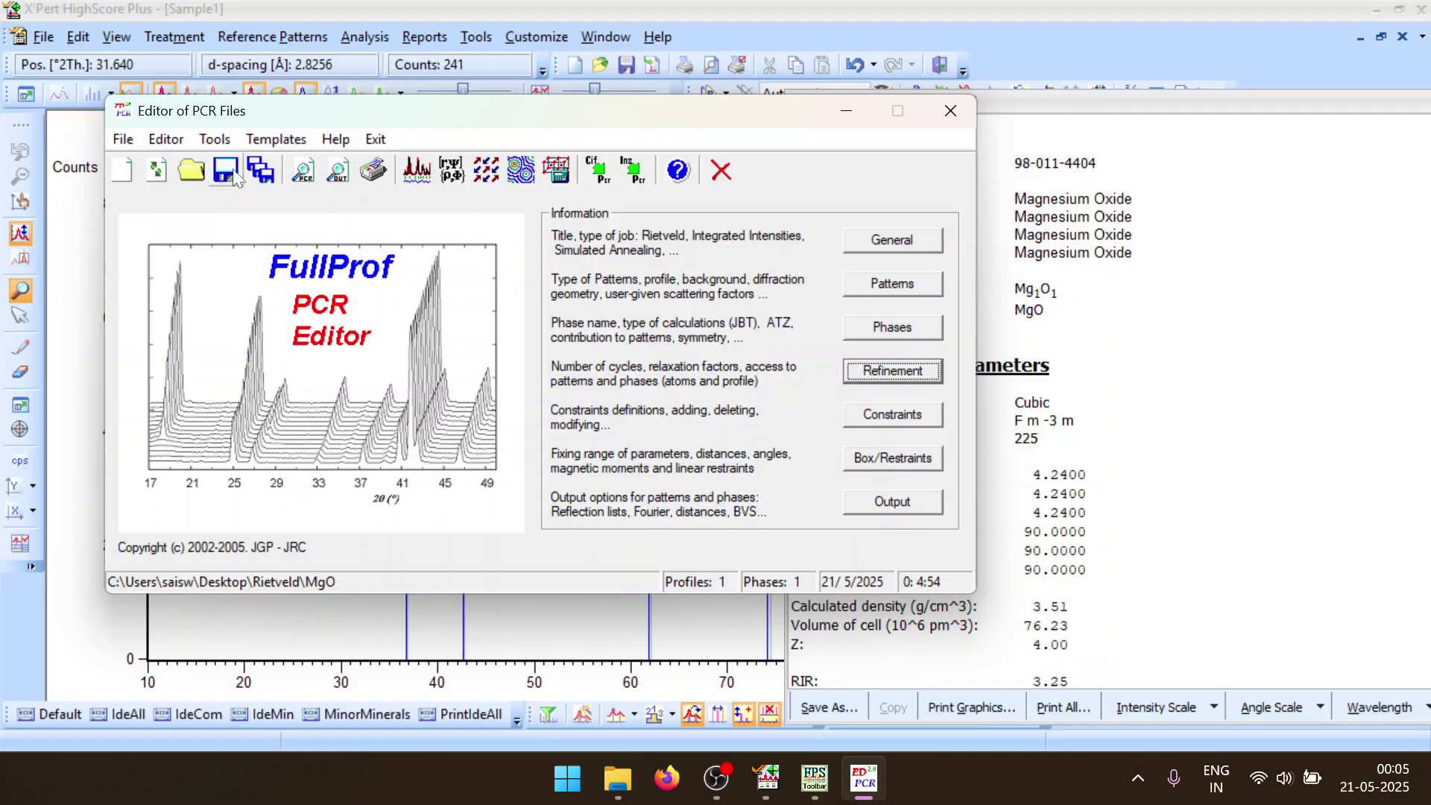
Run FullProf with the FWHM parameter V refined, close its output and reload the PCR file
left_click(426, 162)
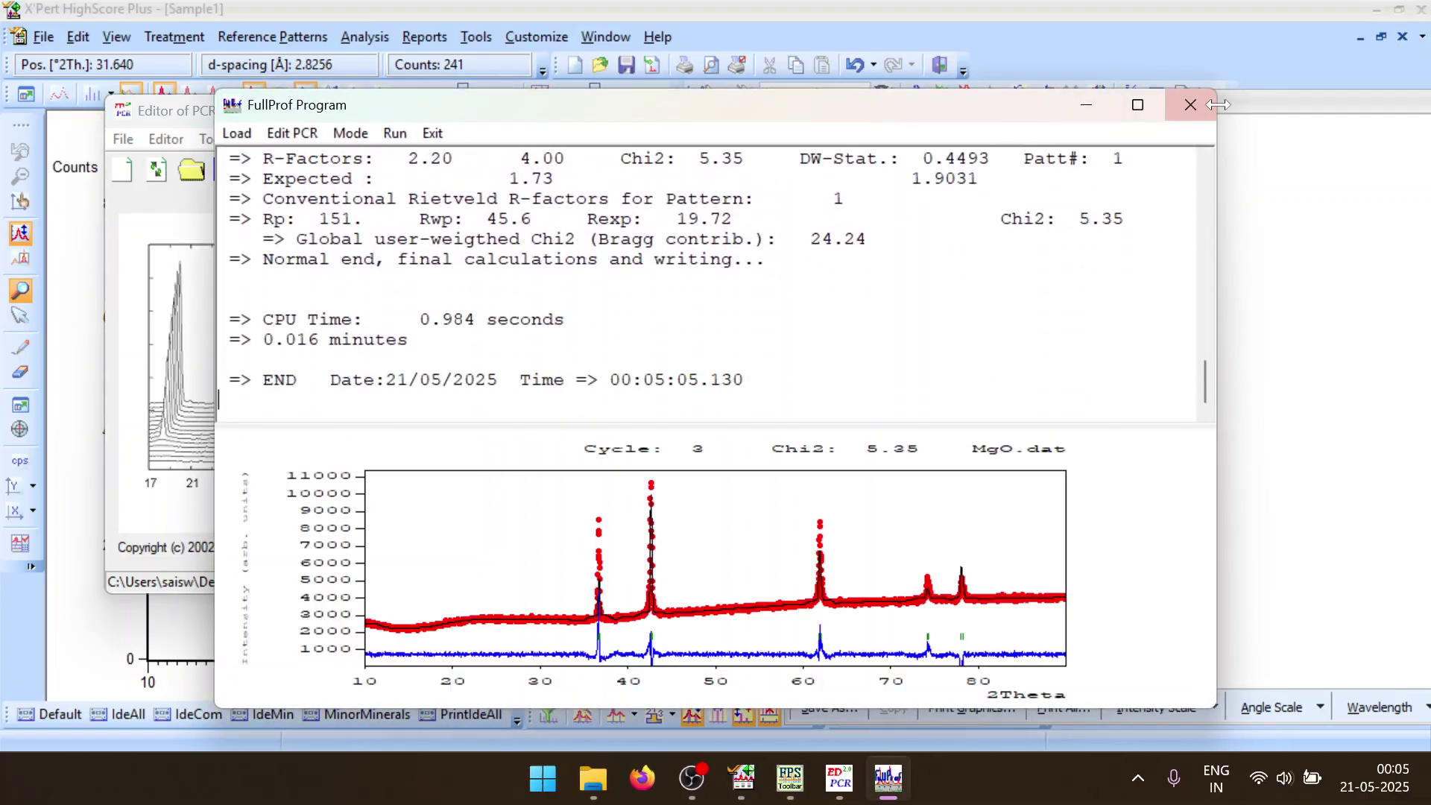
left_click(1191, 104)
left_click(647, 458)
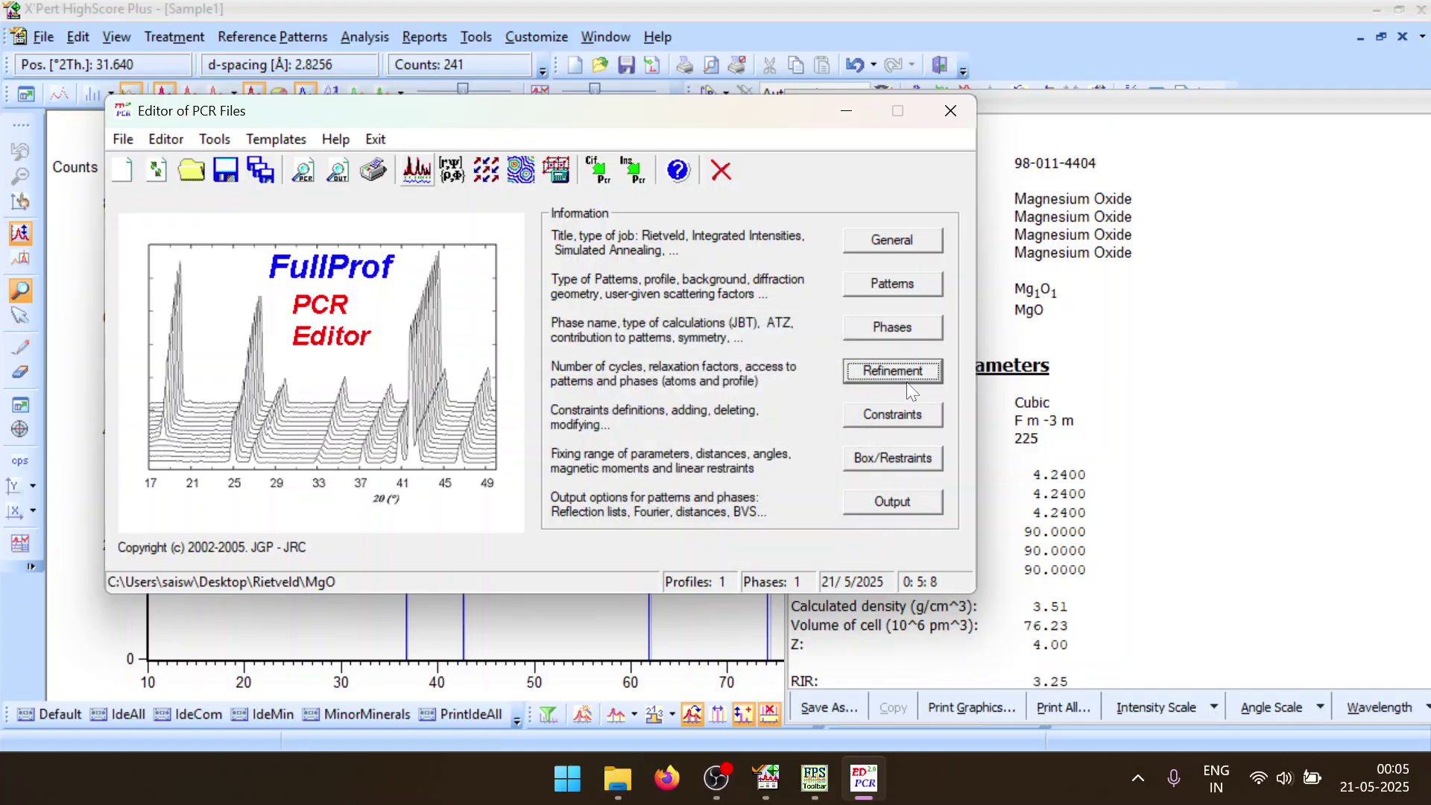
Fix the V width parameter and set the X shape parameter to refine in the phase 1 profile parameters
left_click(894, 373)
left_click(615, 392)
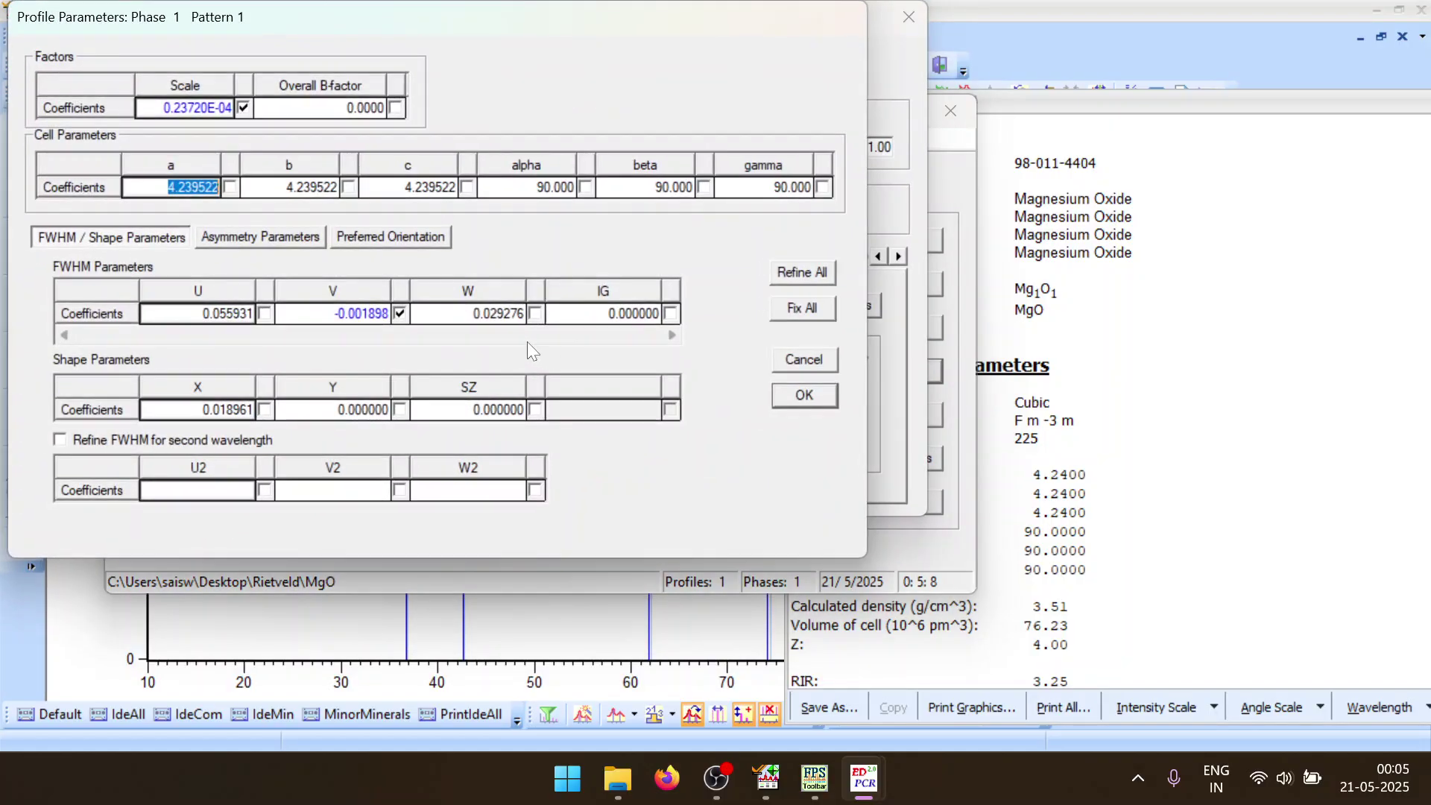
left_click(400, 313)
left_click(264, 409)
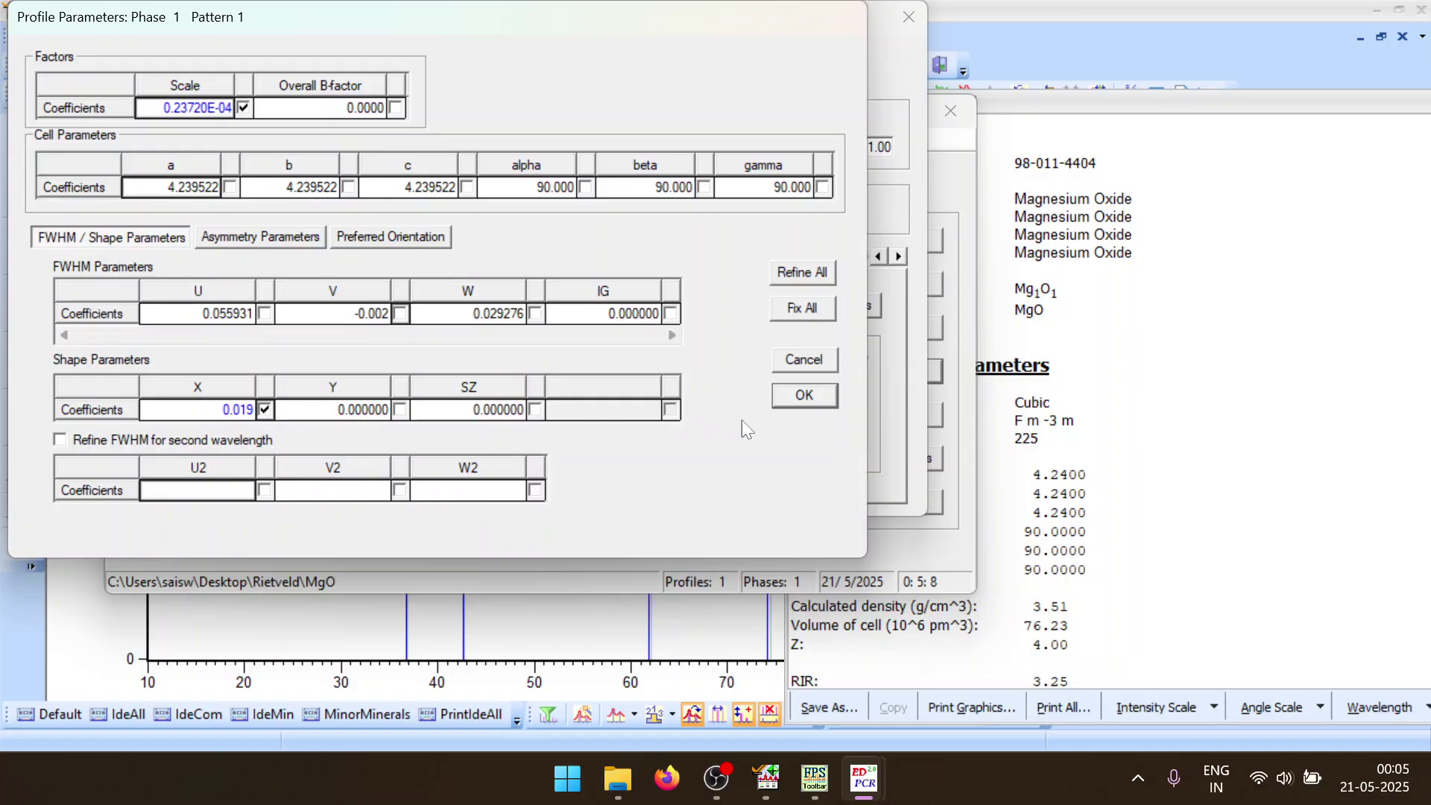
left_click(804, 395)
left_click(458, 292)
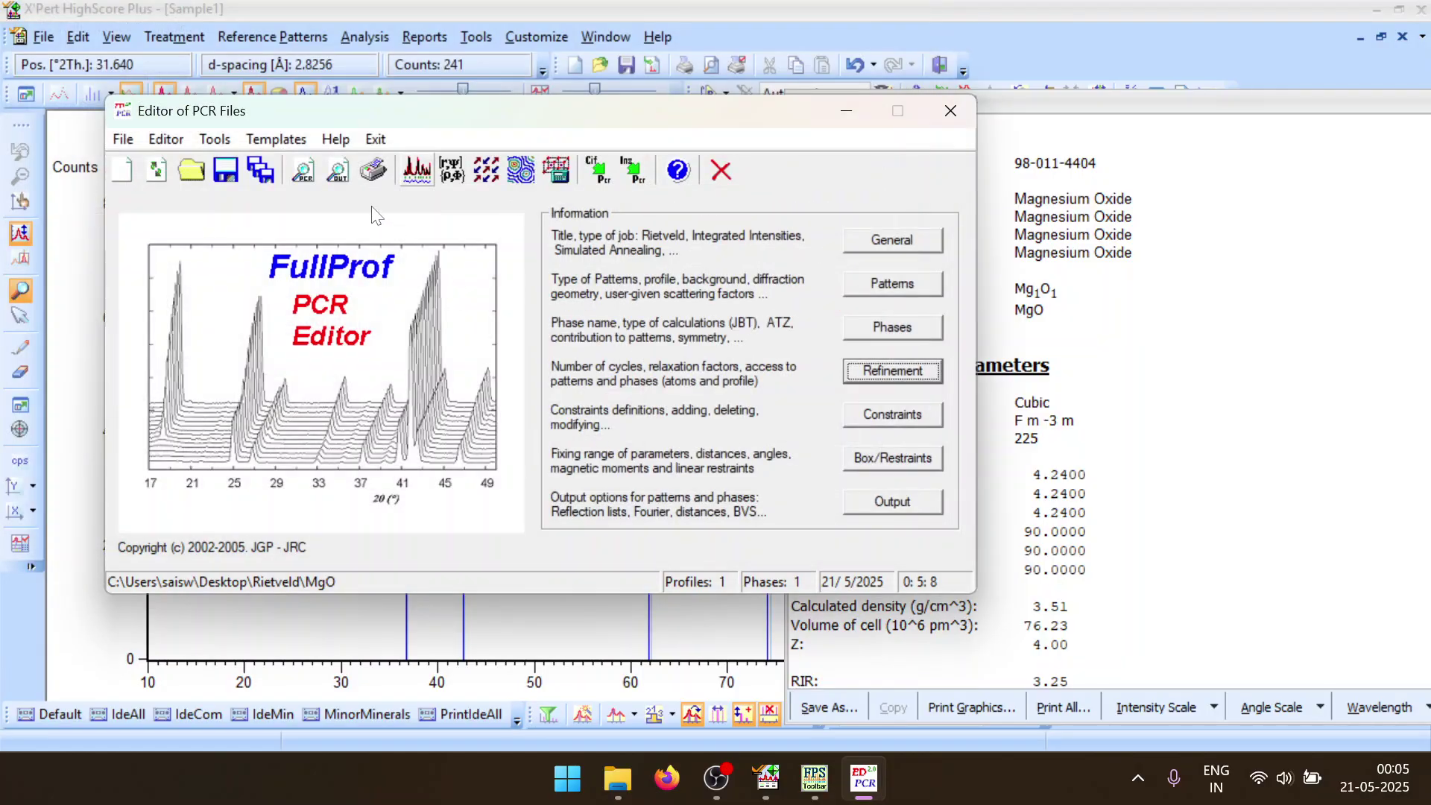
Run the FullProf refinement of MgO with X free, close the run and reload the updated PCR file
left_click(406, 178)
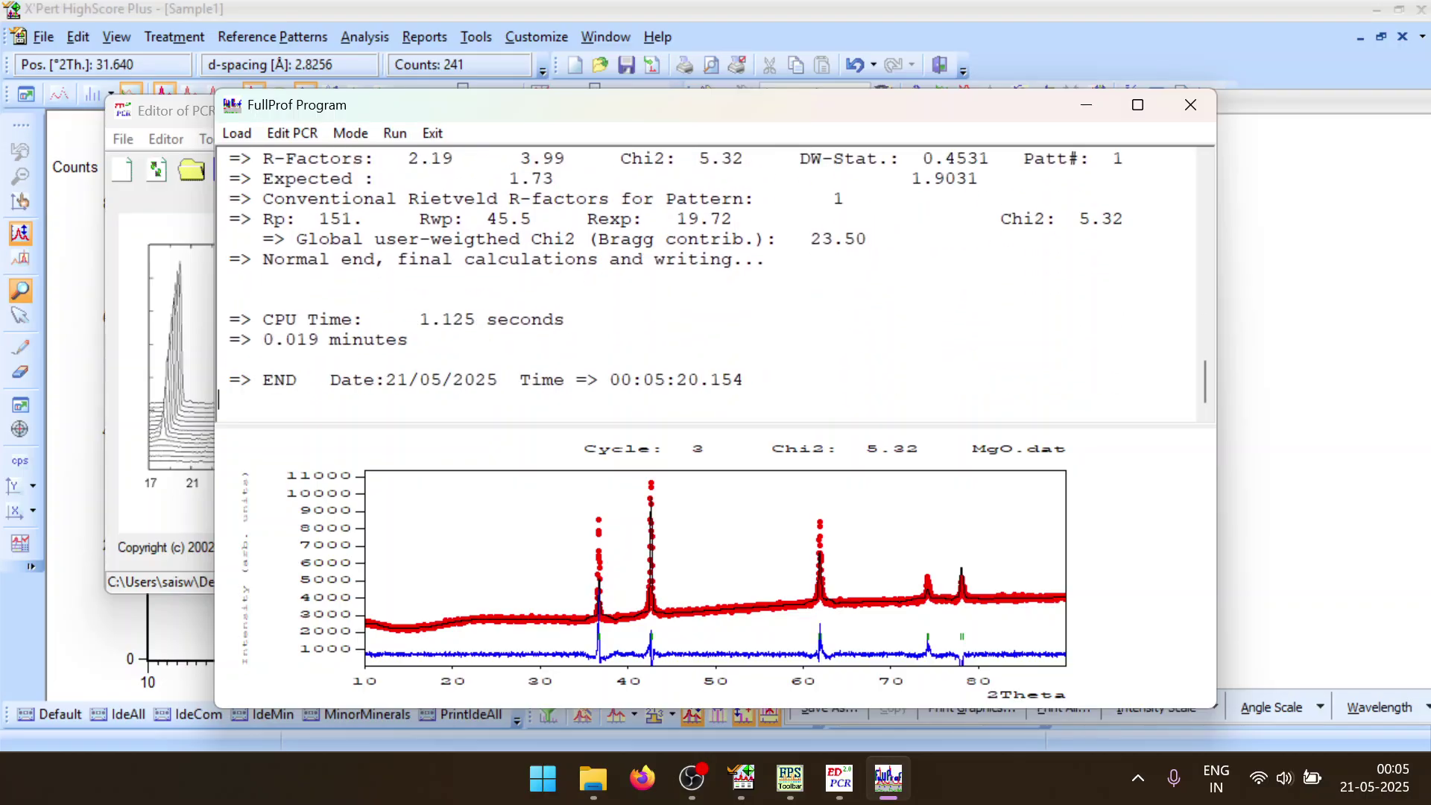
left_click(1191, 104)
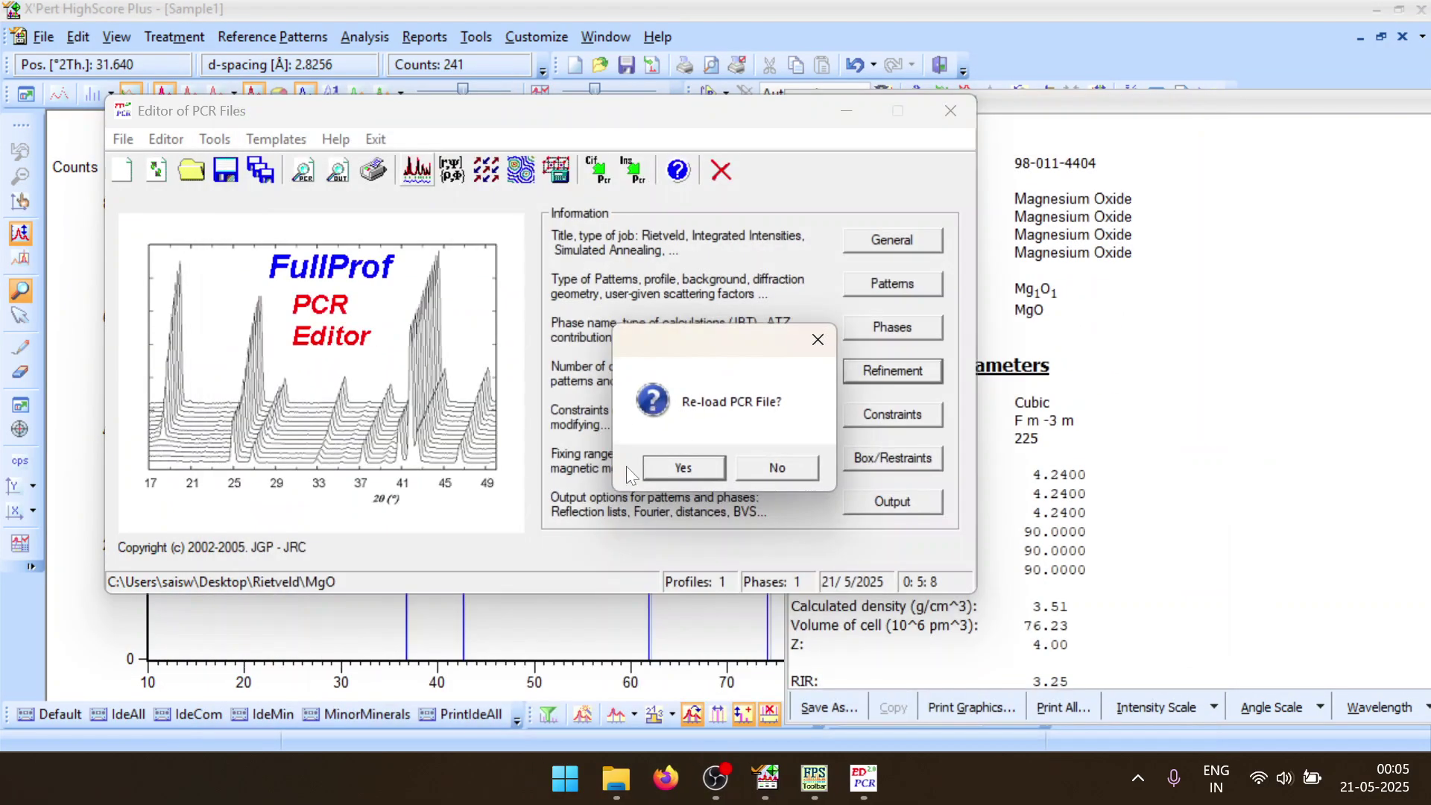
left_click(707, 469)
Fix the X shape parameter and set the Y shape parameter to refine for phase 1
left_click(905, 369)
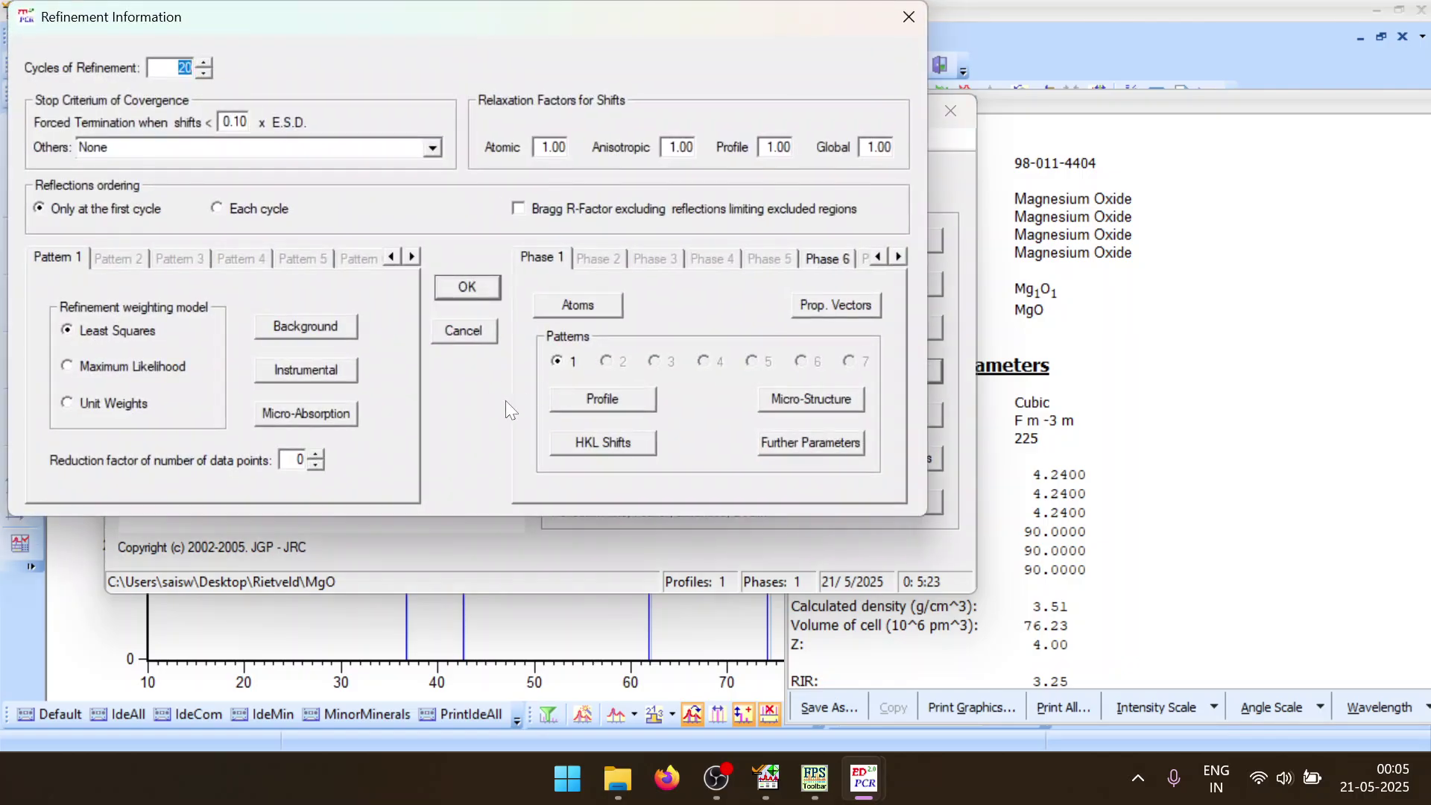
left_click(265, 409)
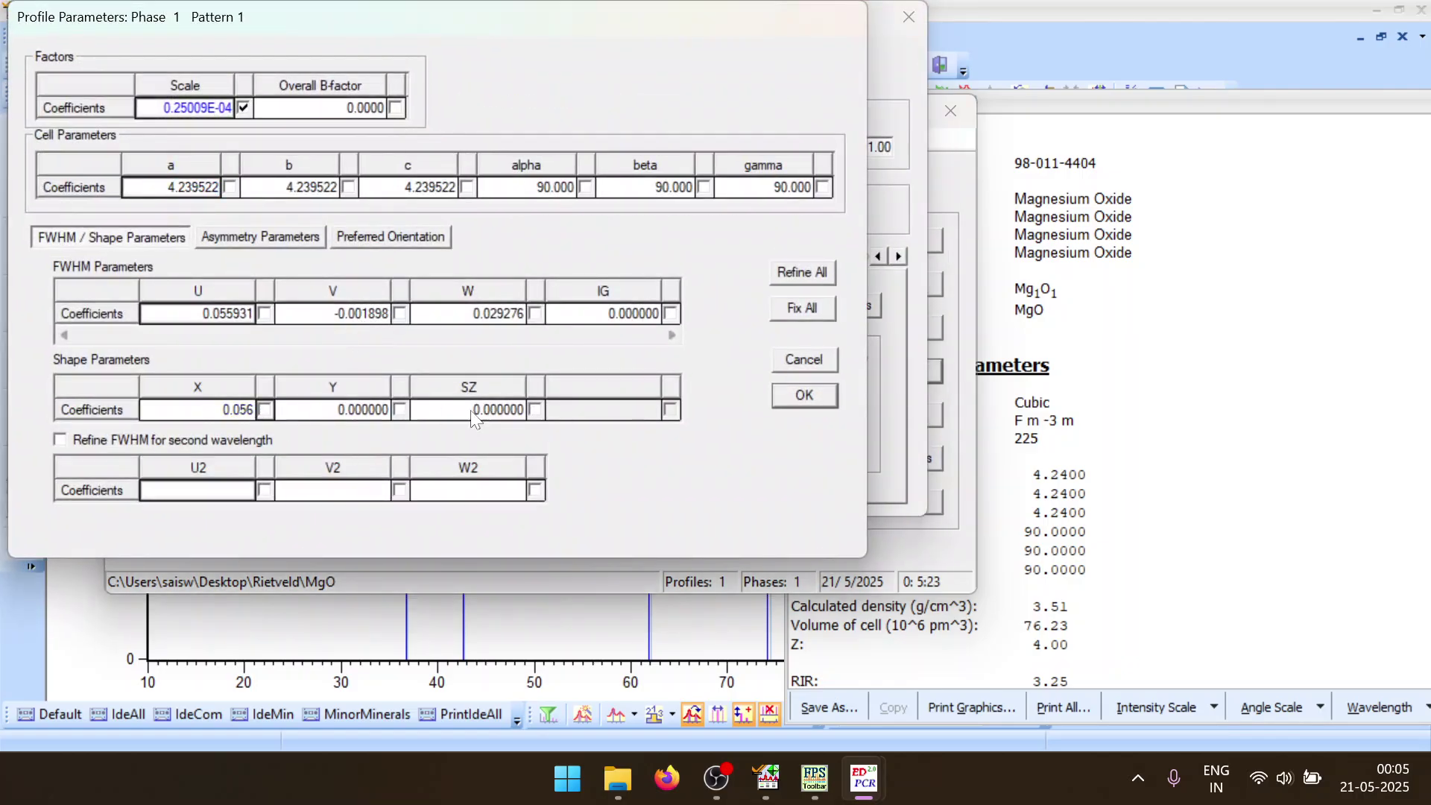
left_click(400, 410)
left_click(804, 396)
left_click(467, 287)
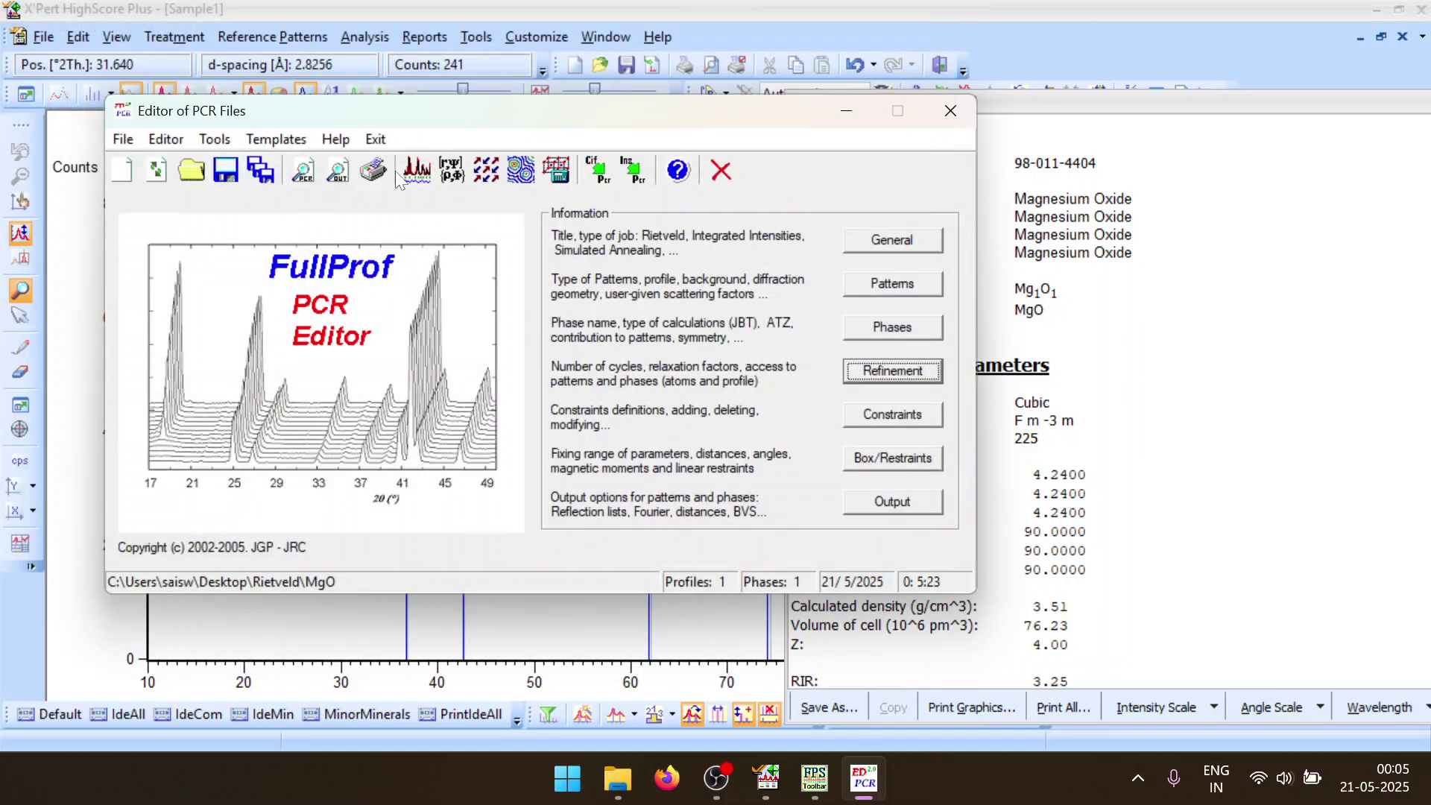
Run the MgO refinement with Y free, rerun it once more, and reload the updated PCR file
left_click(419, 173)
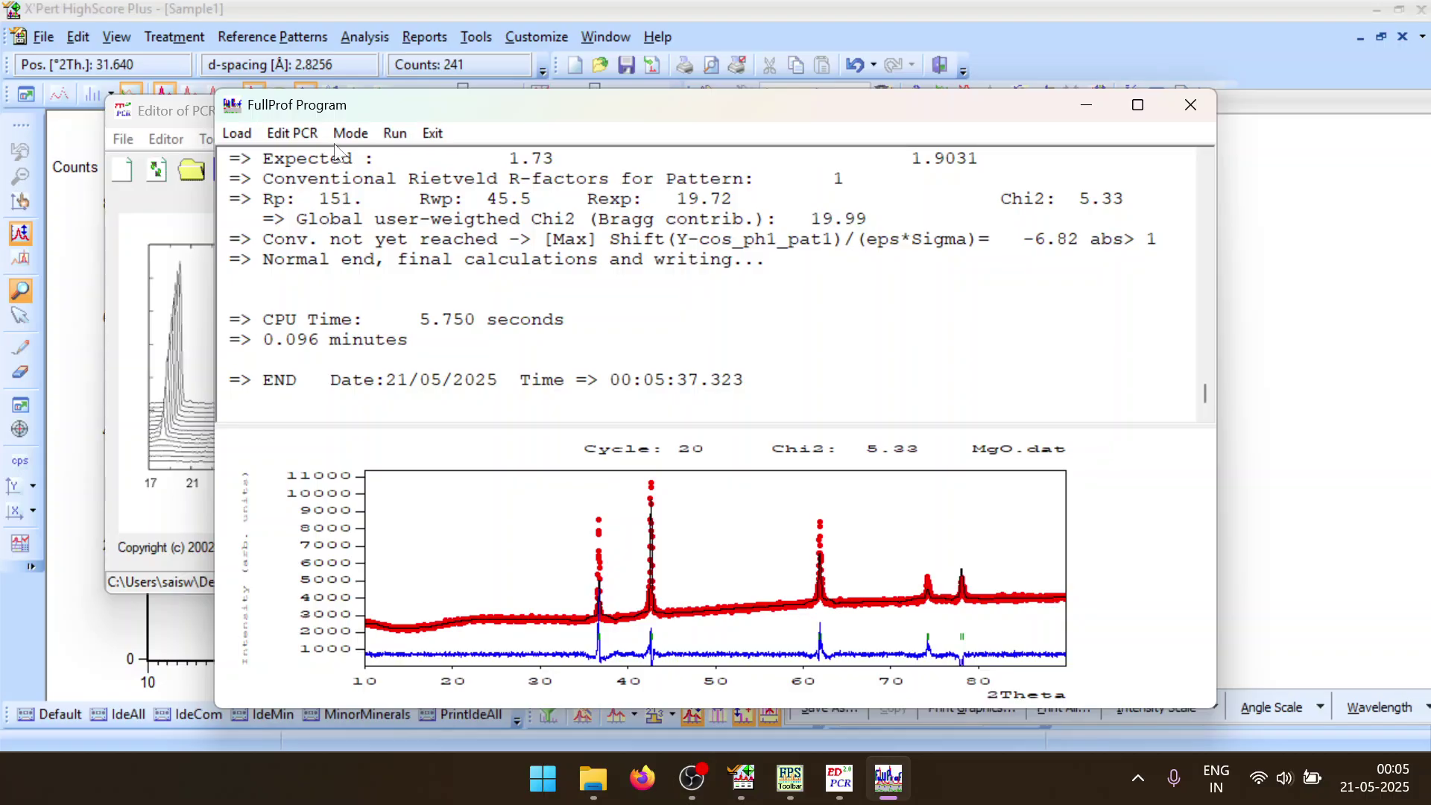
left_click(395, 132)
left_click_drag(252, 239, 621, 239)
left_click(395, 133)
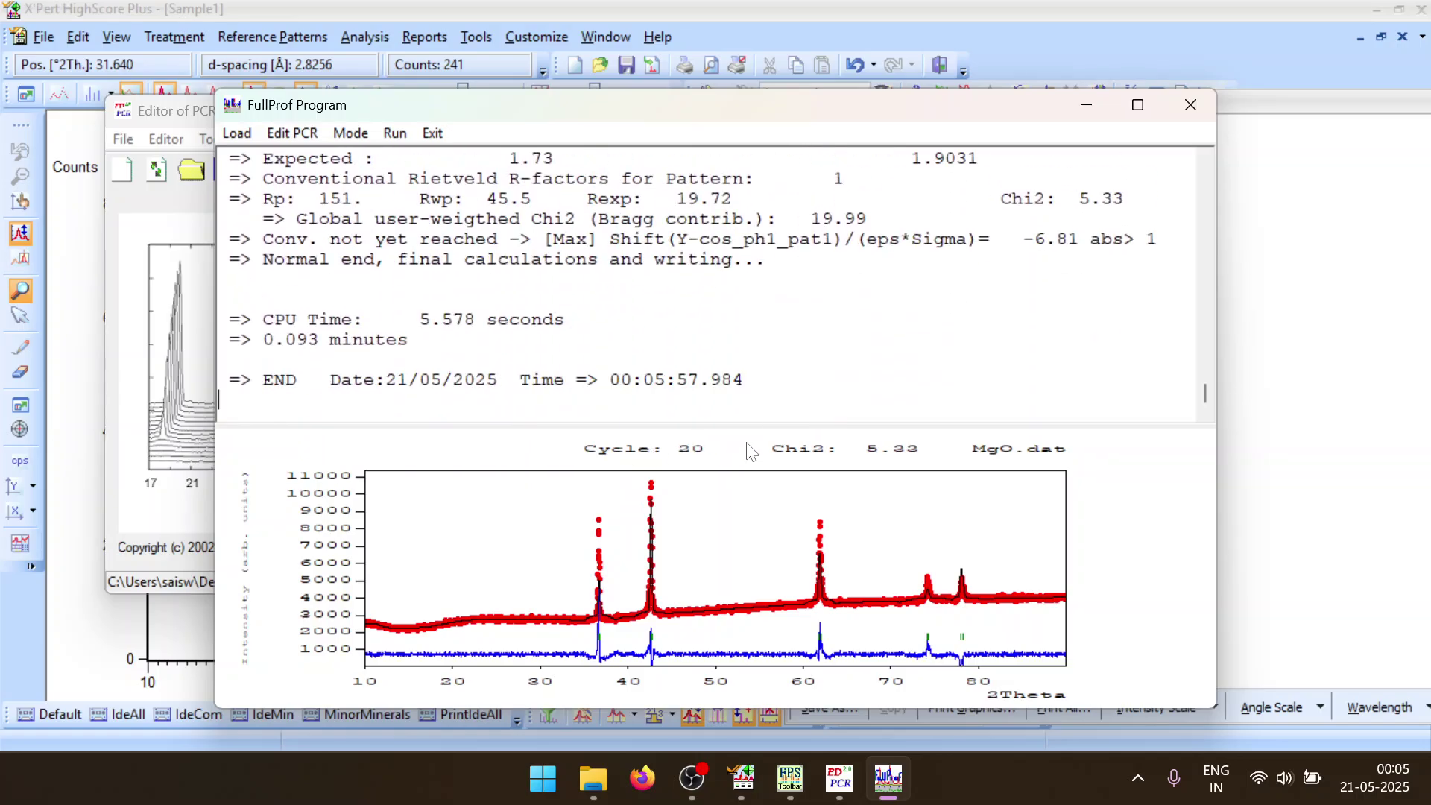
left_click(1187, 117)
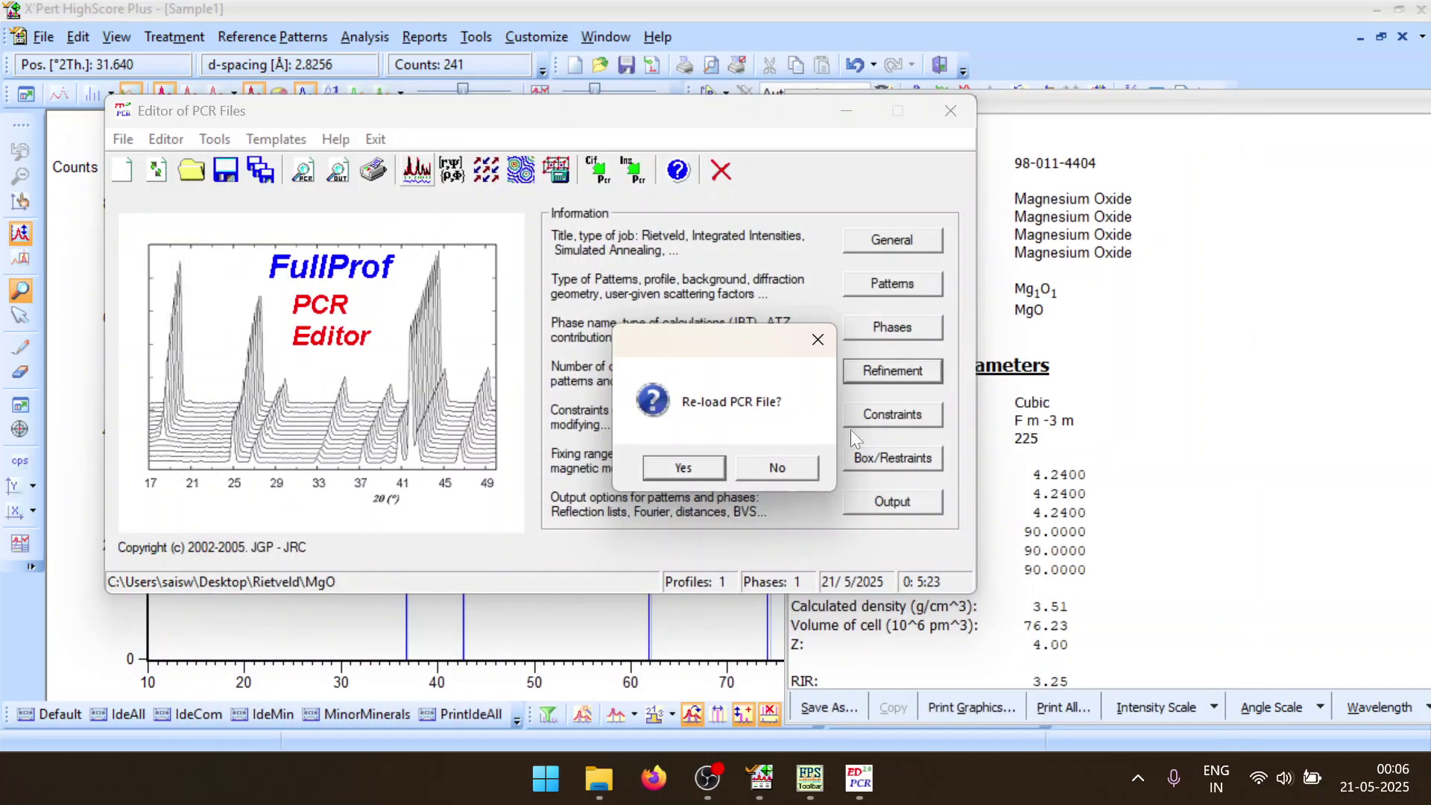
left_click(683, 456)
Fix the Y shape parameter and set the U and V width parameters to refine for phase 1
left_click(908, 371)
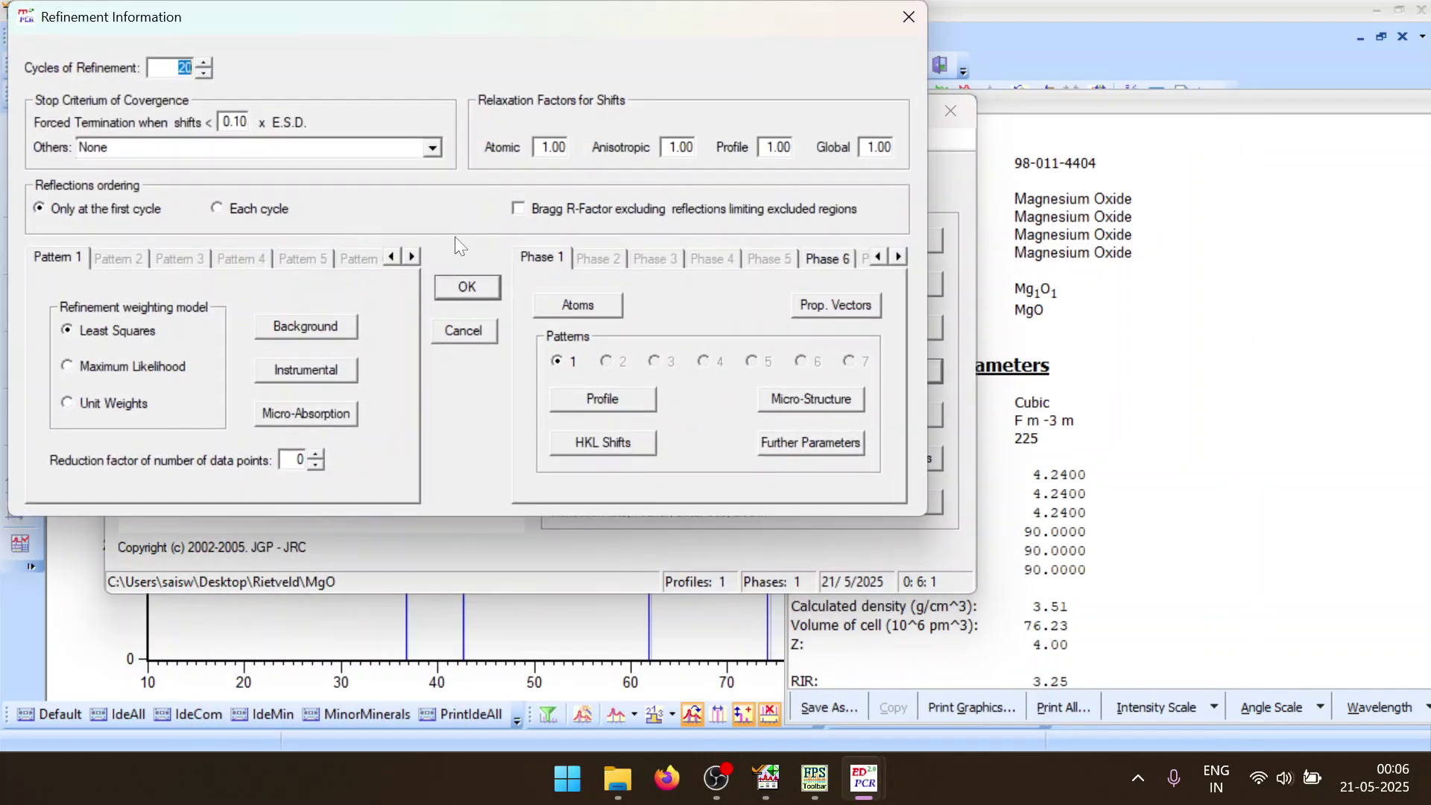
left_click(606, 396)
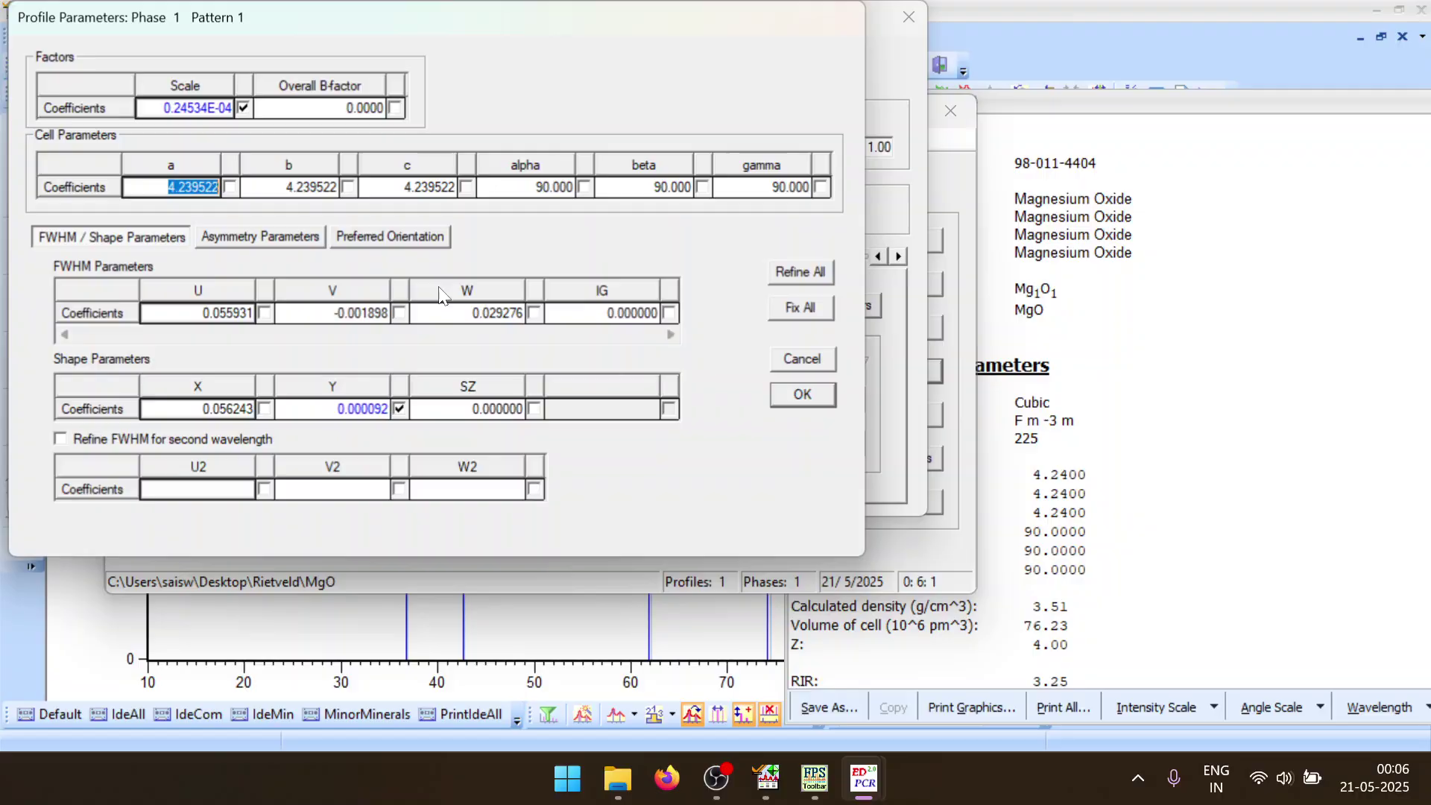
left_click(401, 410)
left_click(363, 409)
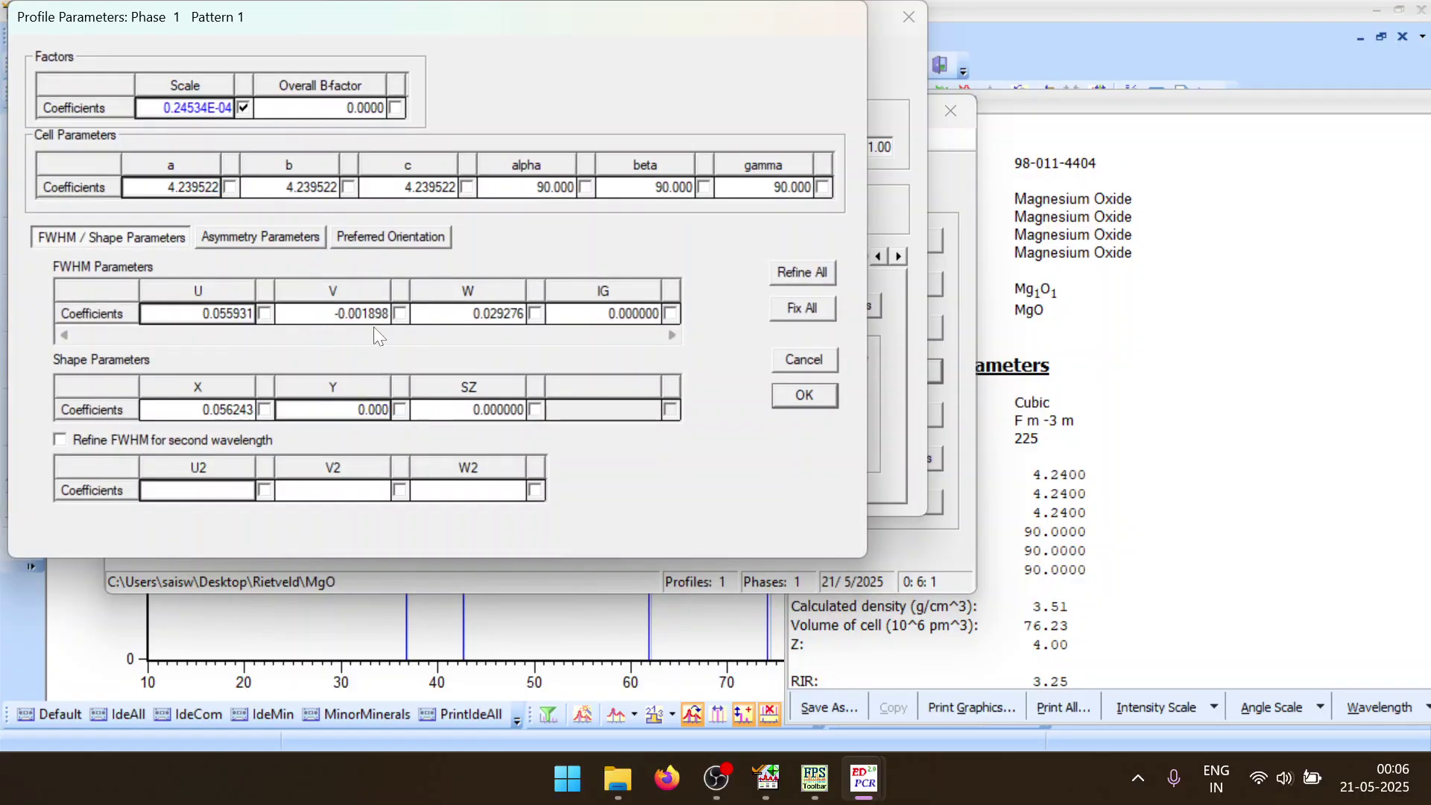
left_click(264, 314)
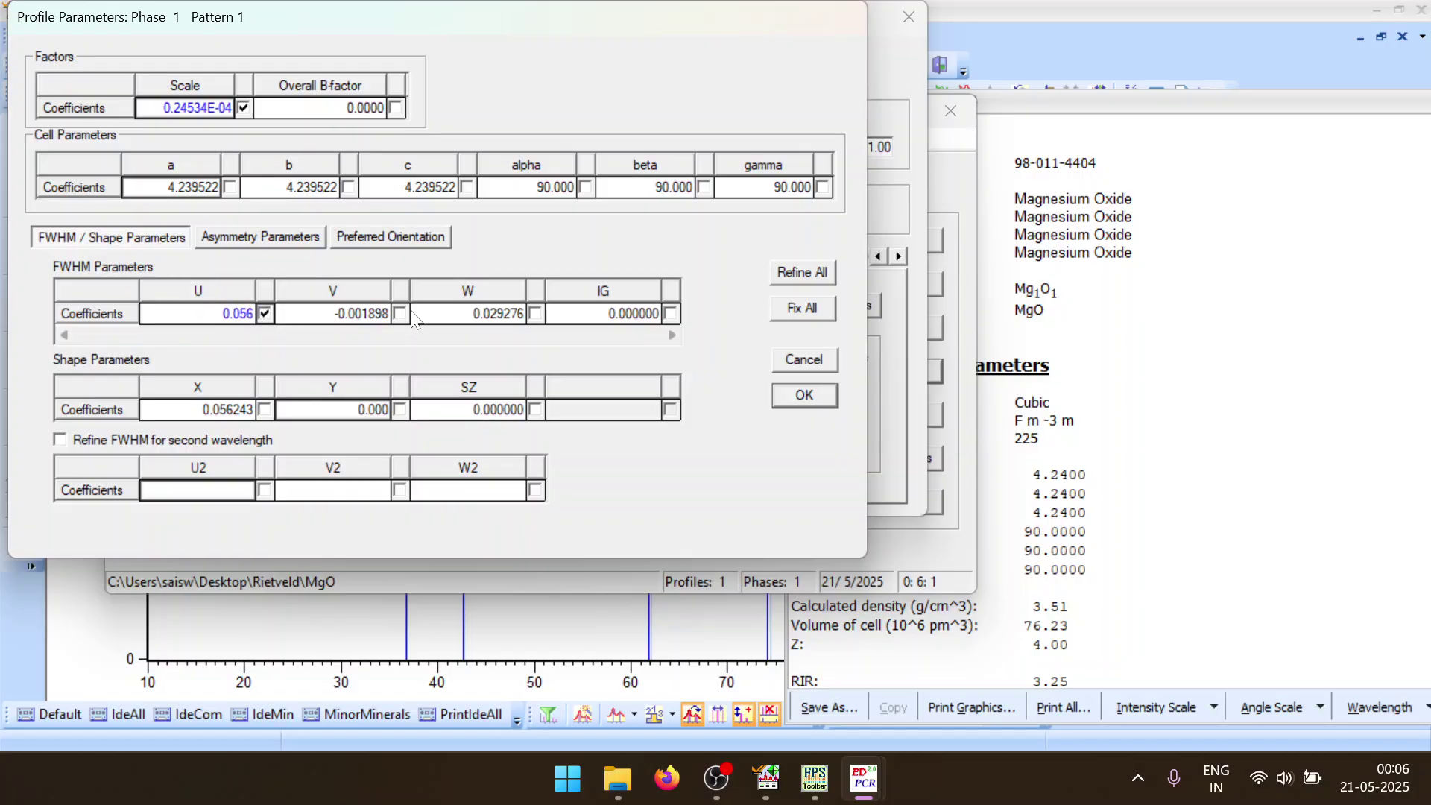
left_click(401, 314)
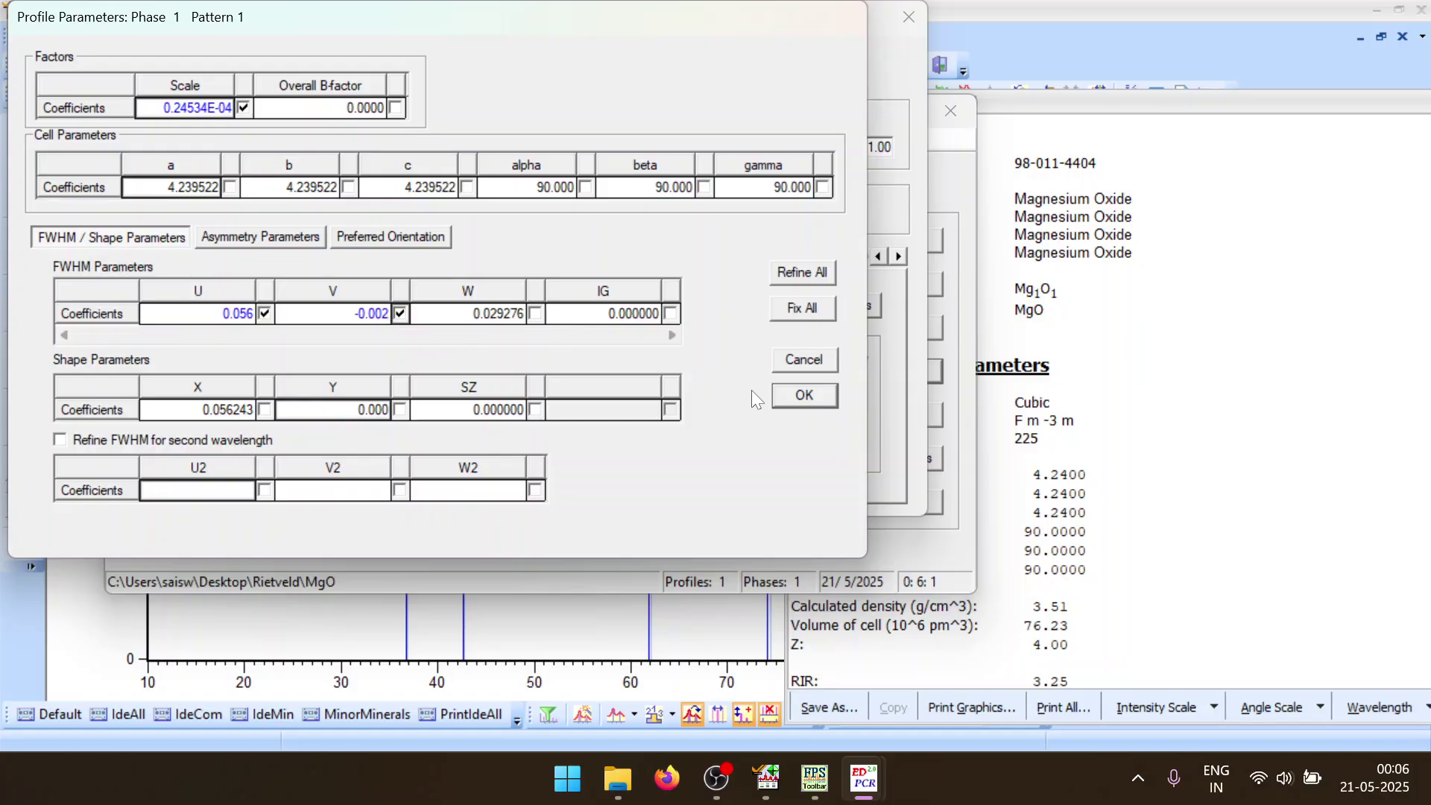
left_click(780, 402)
left_click(465, 291)
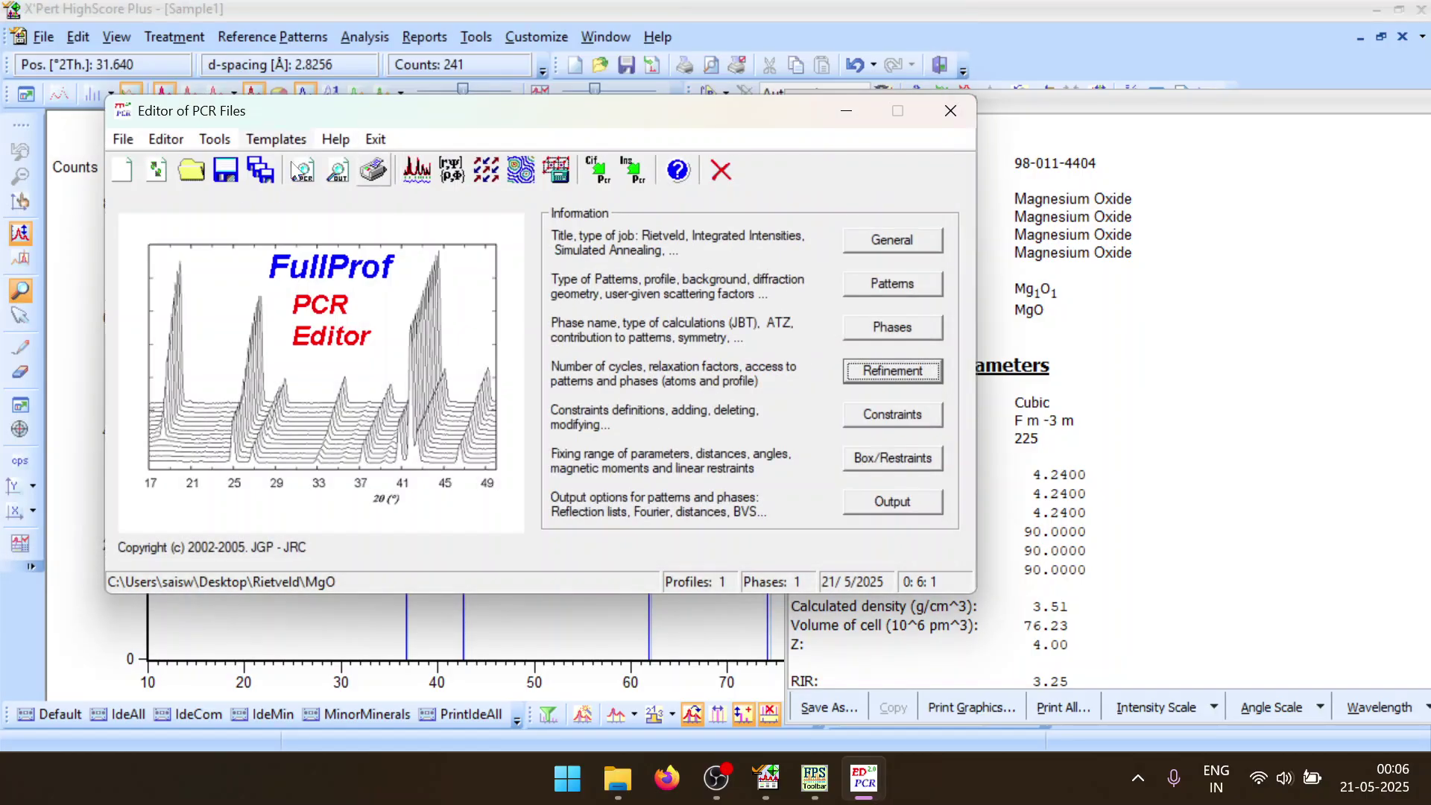
Run the MgO refinement with U and V free, close the run and reload the updated PCR file
left_click(416, 170)
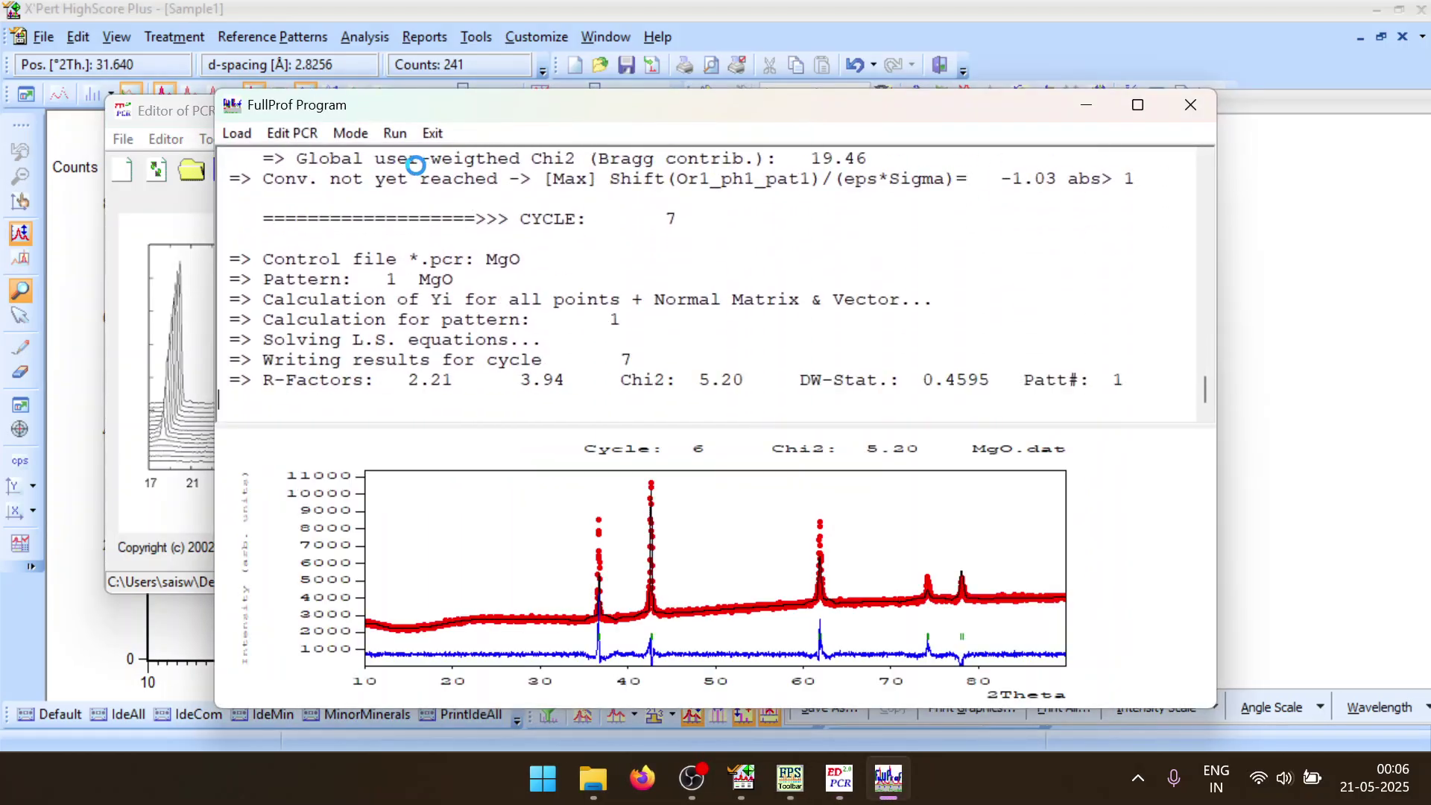
left_click(1190, 105)
left_click(693, 470)
Fix the U width parameter and set W to refine together with V in the phase 1 profile parameters
left_click(874, 371)
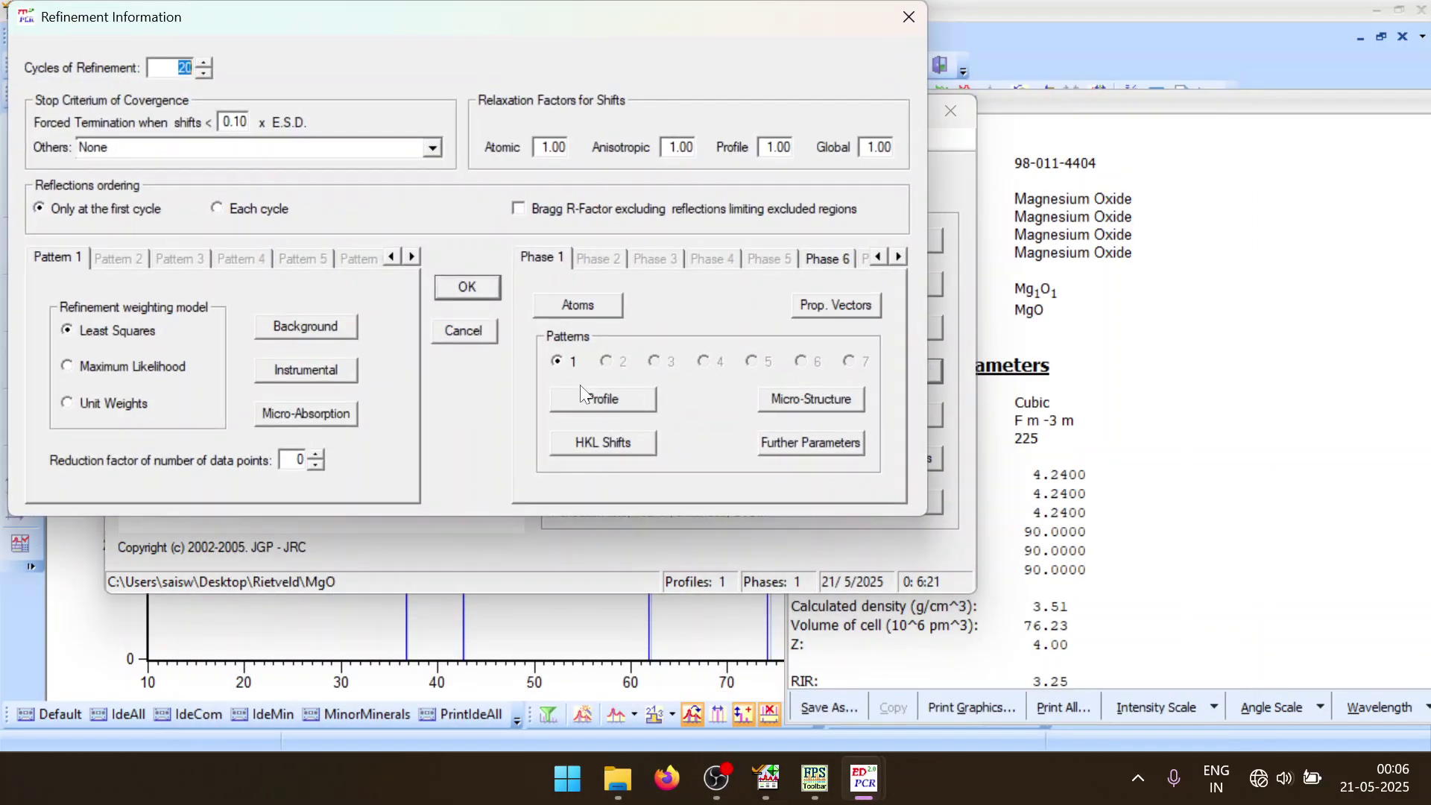
left_click(587, 394)
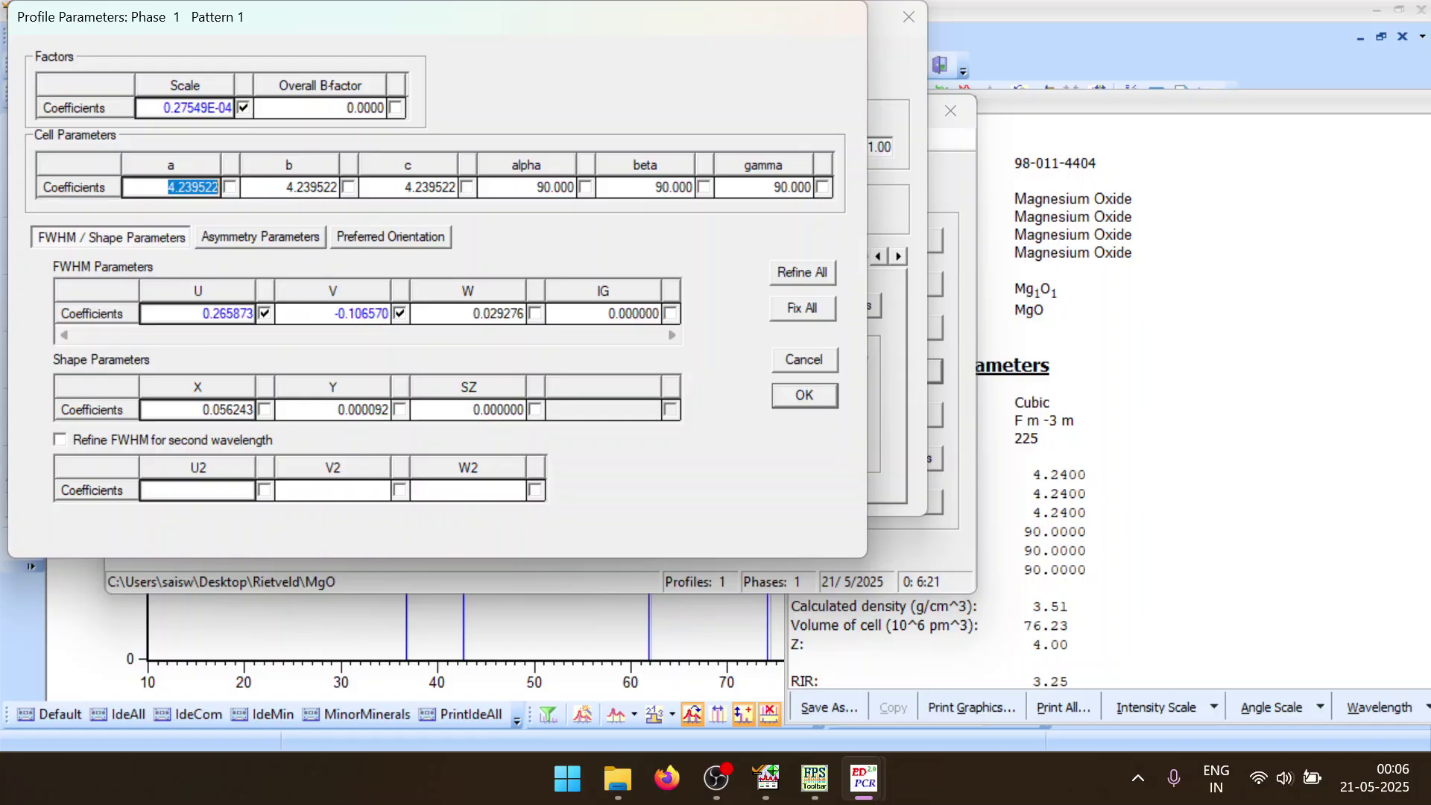
left_click(266, 314)
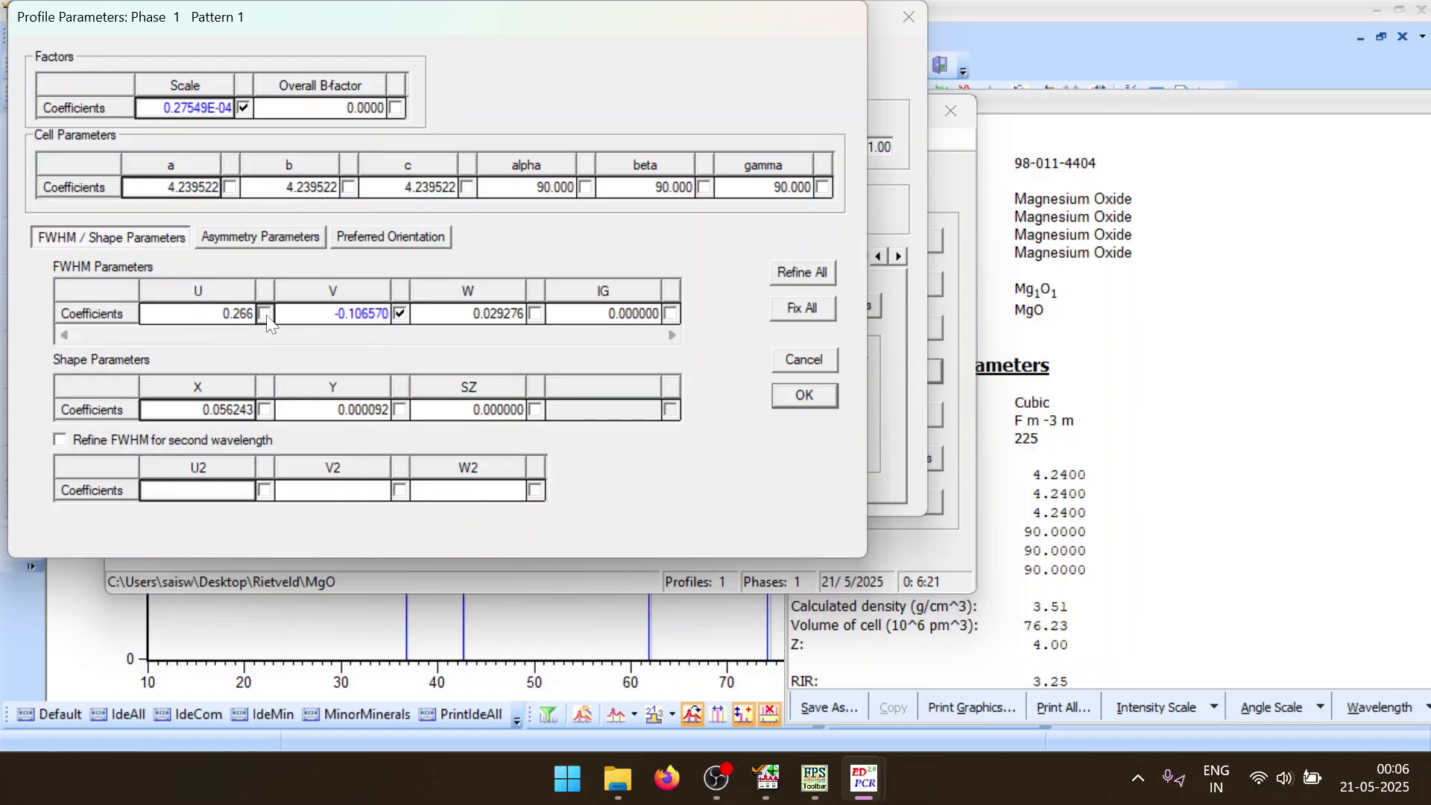
left_click(535, 314)
left_click(803, 398)
left_click(438, 288)
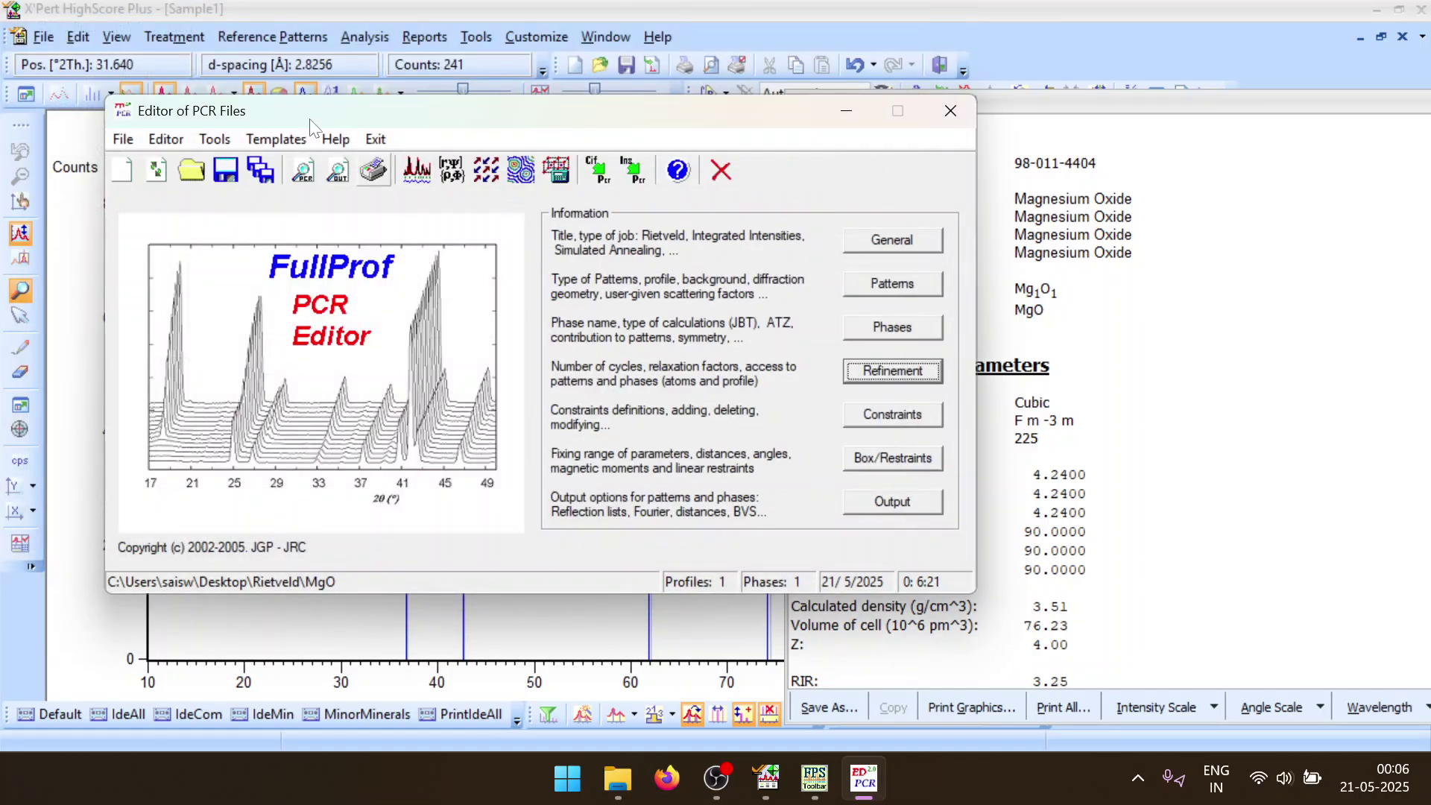
Run the MgO refinement with V and W free, close the run and reload the updated PCR file
left_click(407, 174)
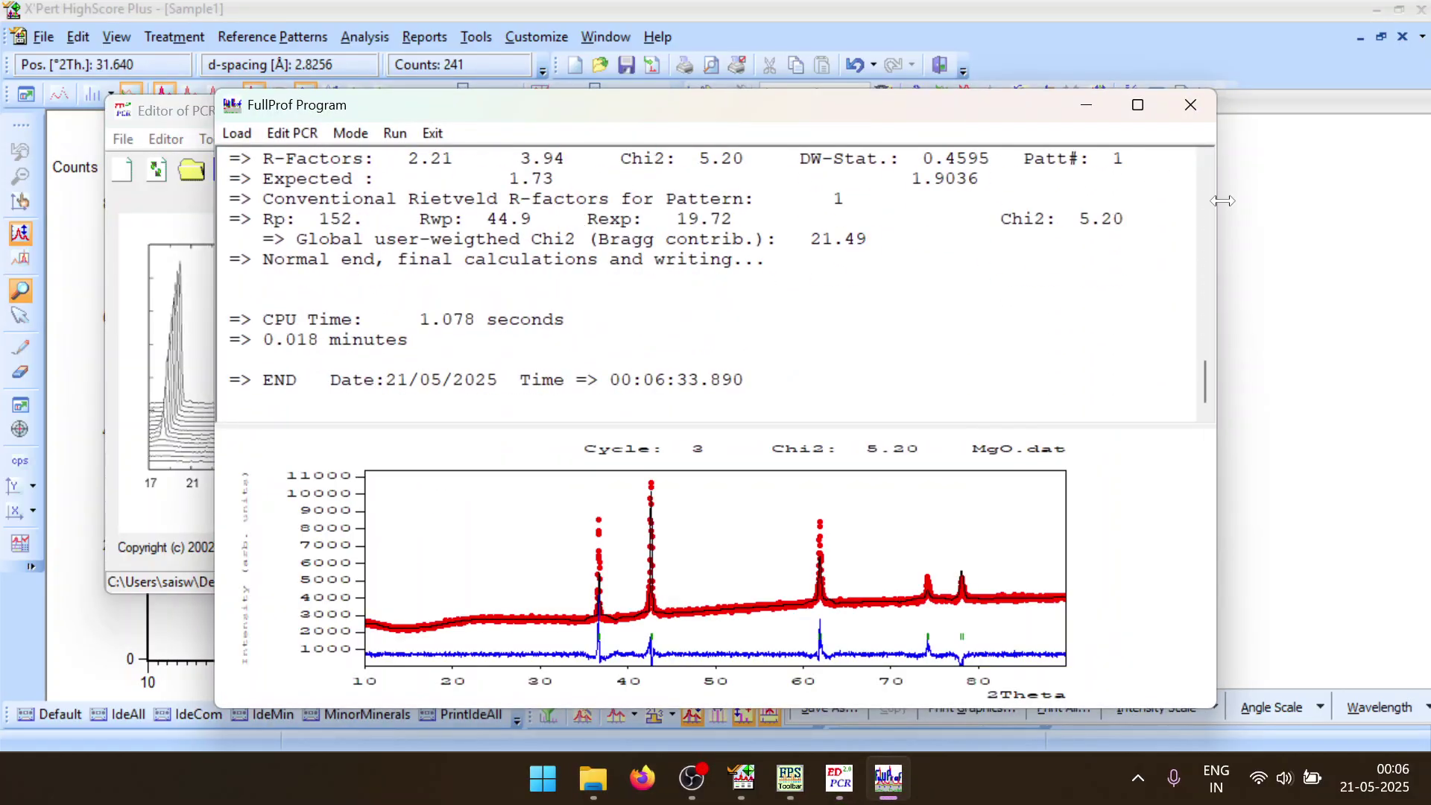
left_click(1208, 116)
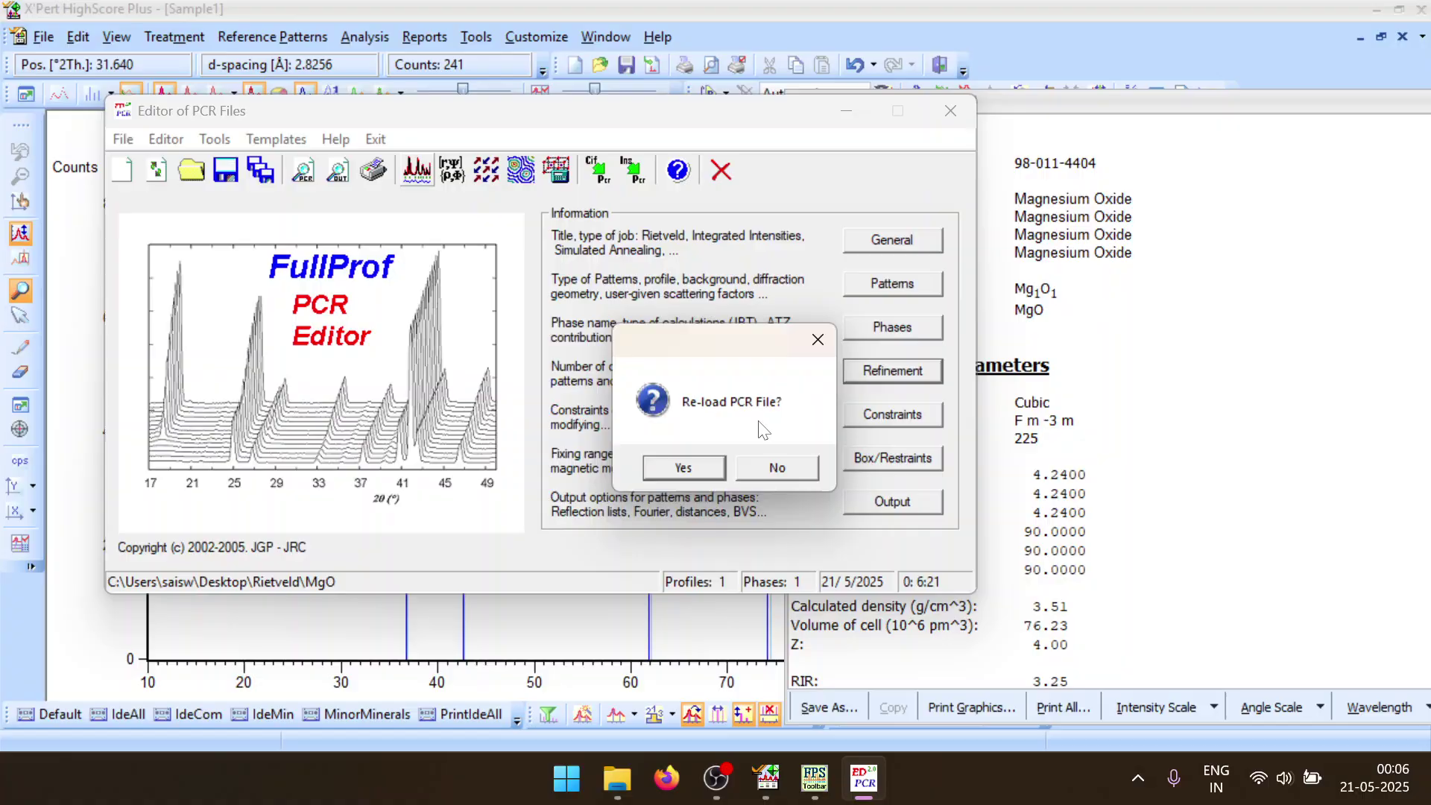
left_click(696, 462)
Fix the V width parameter and set U to refine together with W in the phase 1 profile parameters
left_click(887, 370)
left_click(607, 484)
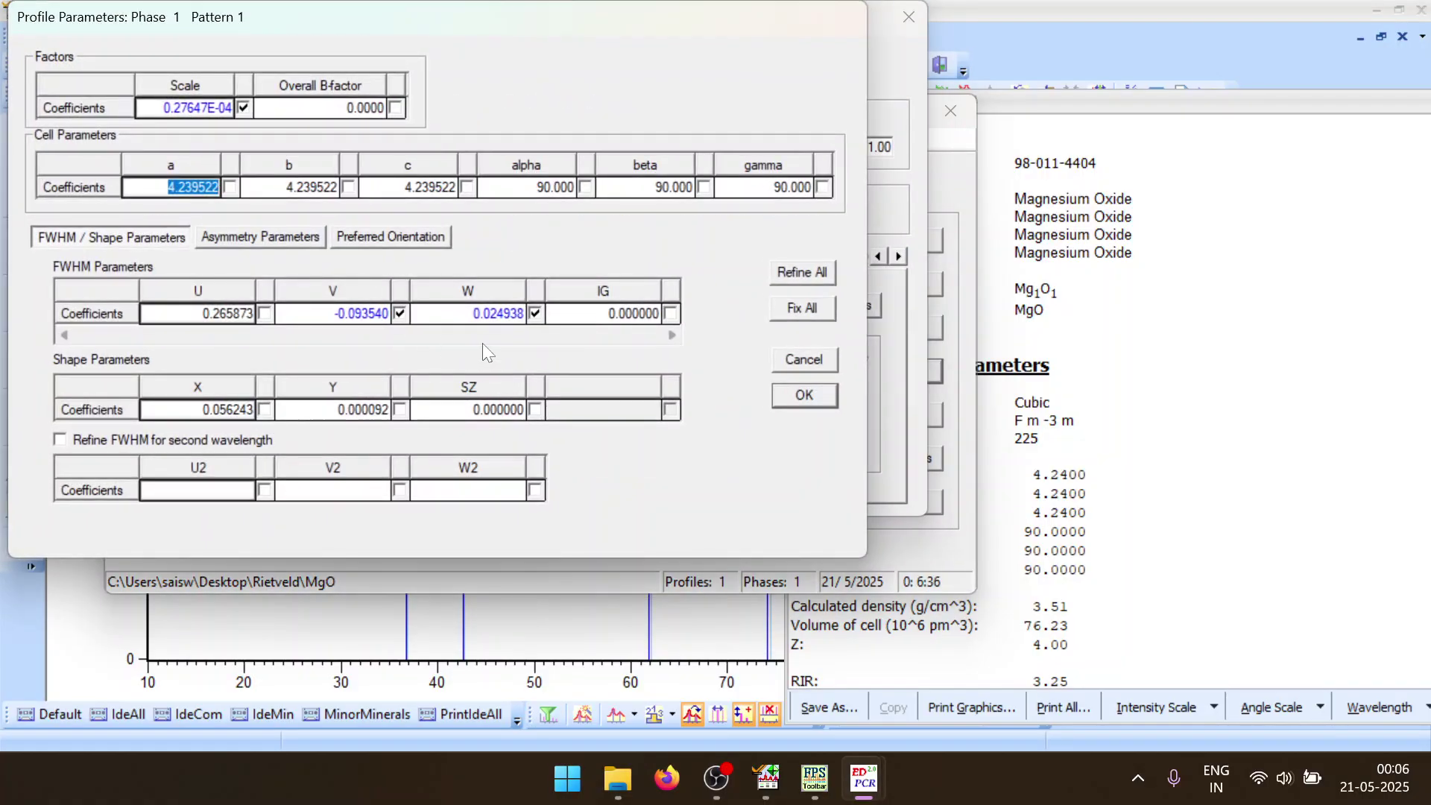
left_click(399, 317)
left_click(265, 317)
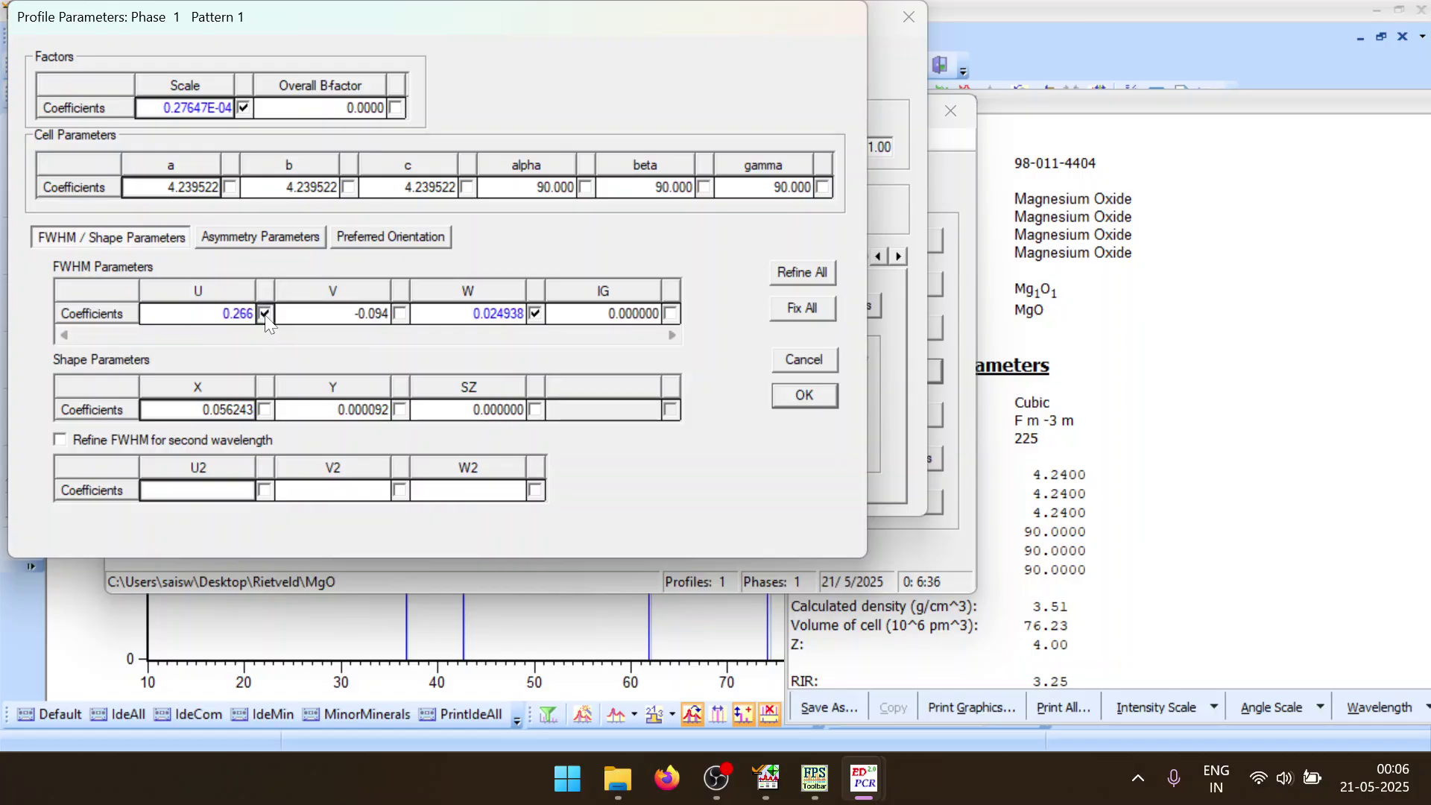
left_click(805, 396)
left_click(462, 282)
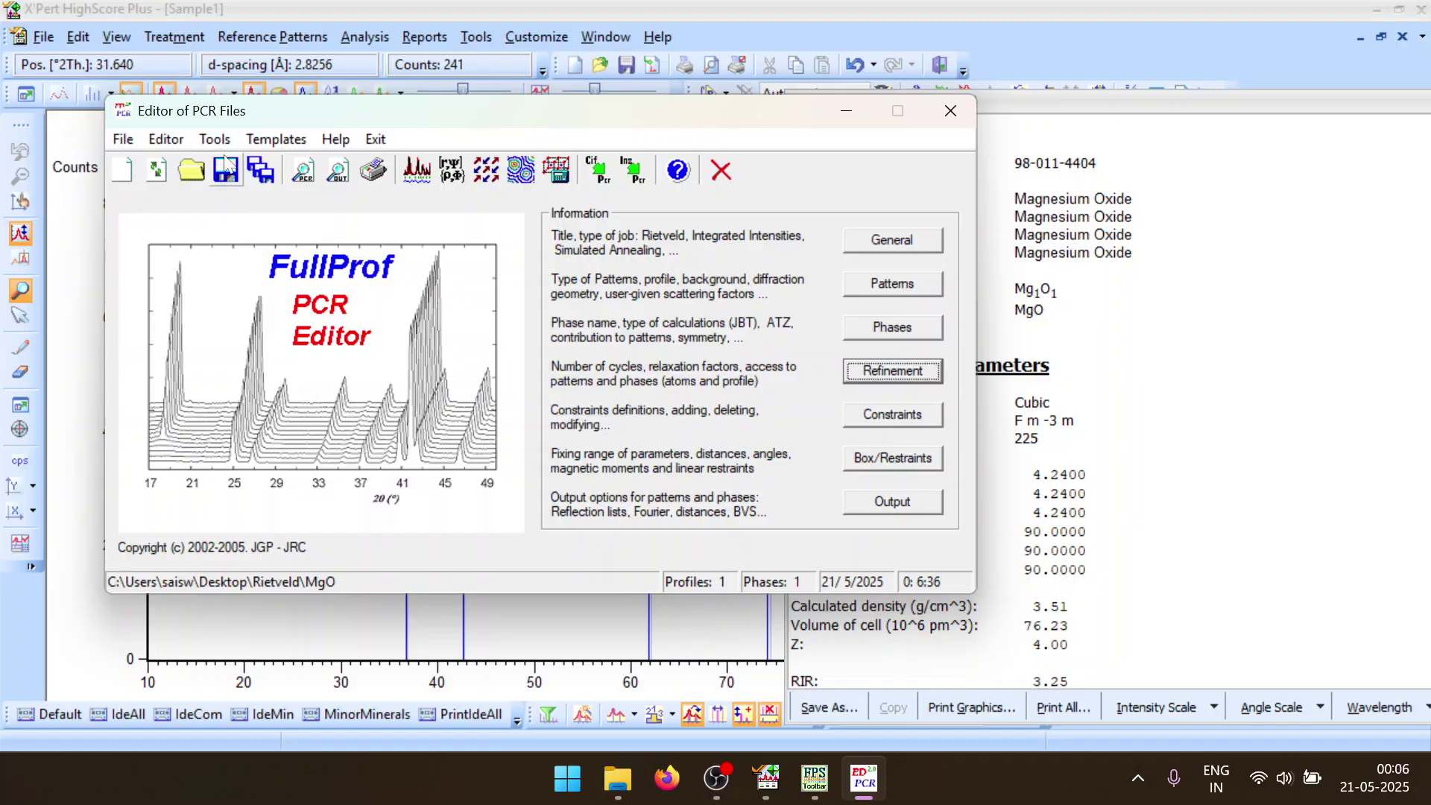
Run the MgO refinement with U and W free, close the run and reload the updated PCR file
left_click(408, 181)
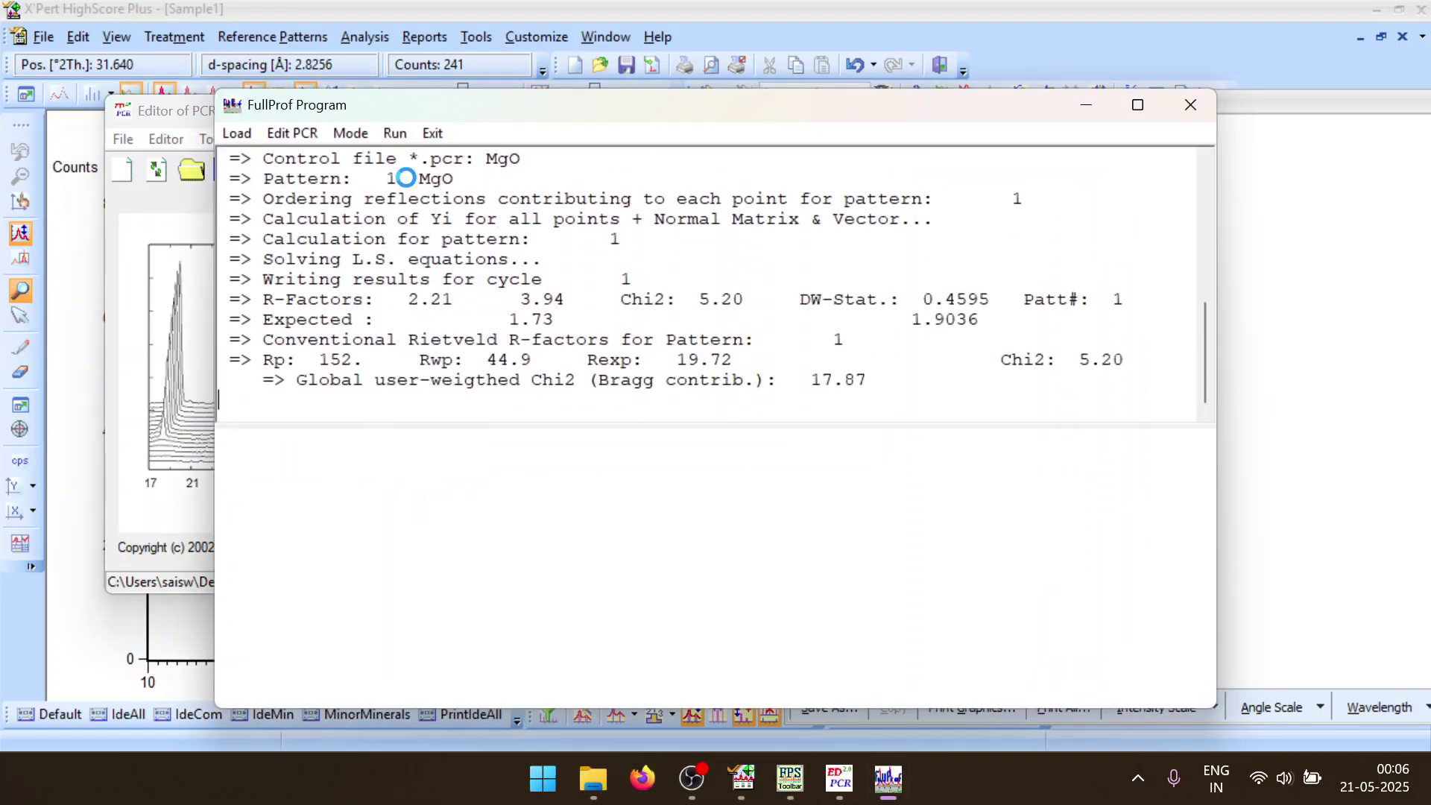
left_click(1191, 105)
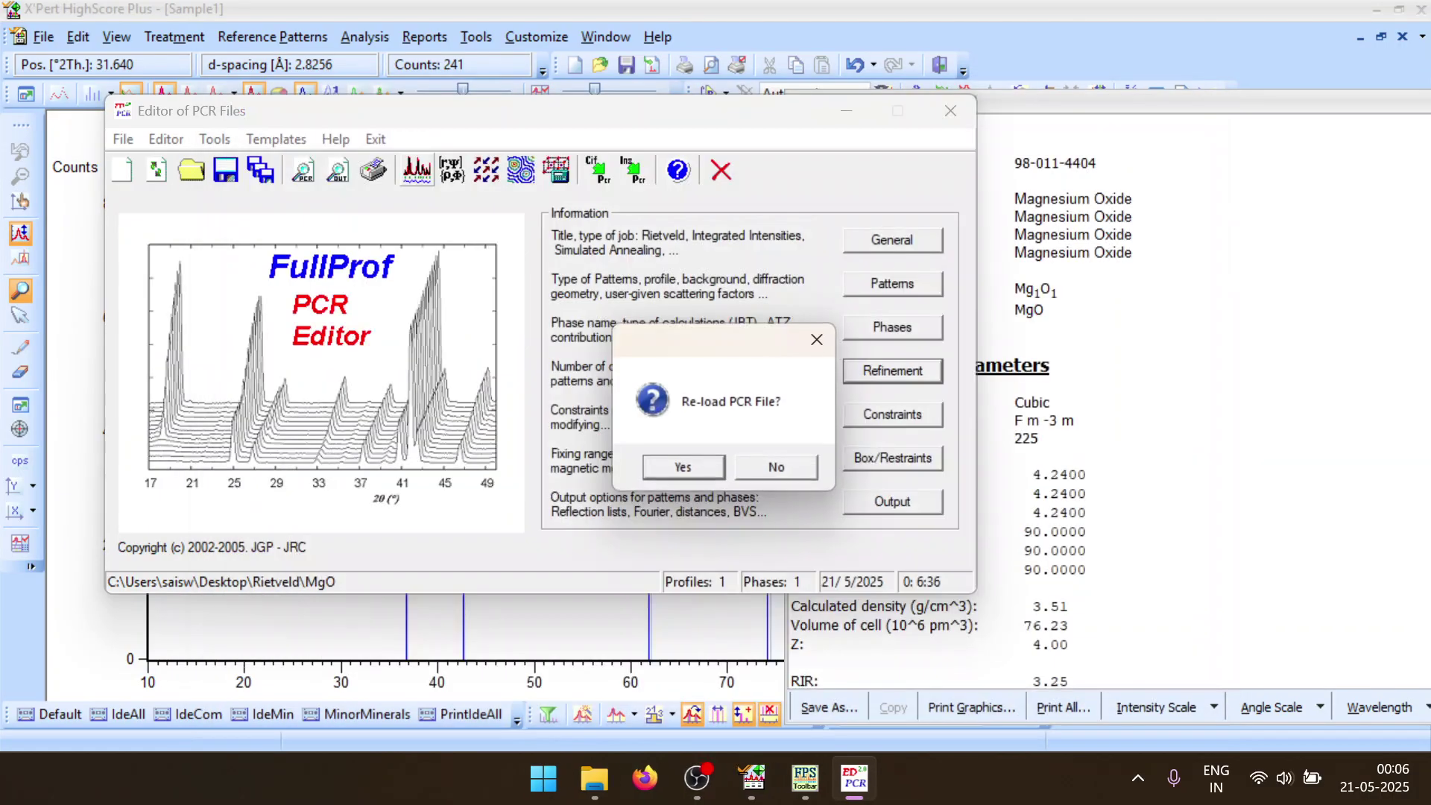
left_click(680, 464)
Fix the U and W width parameters and set the cell parameter a to refine for phase 1
left_click(909, 376)
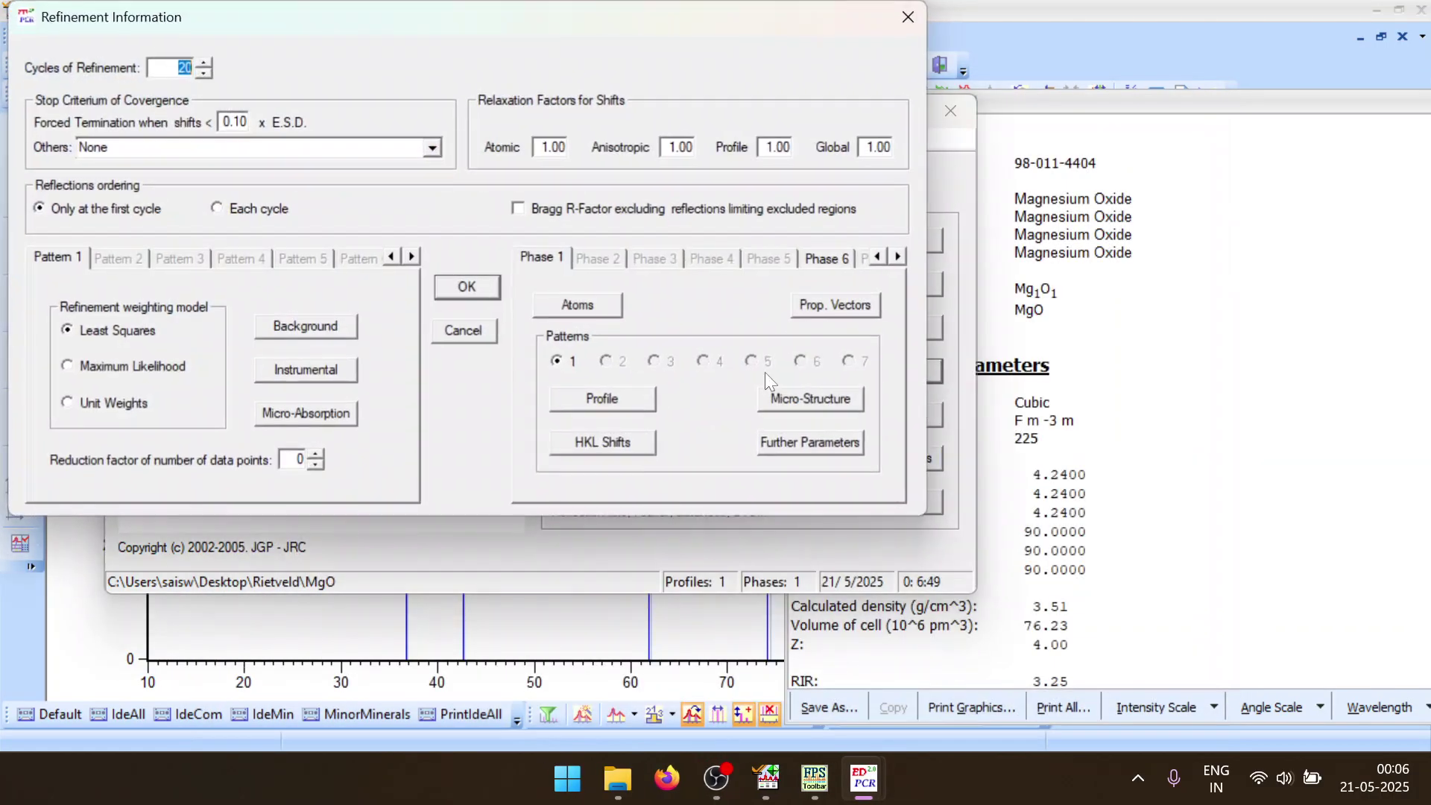
left_click(596, 397)
left_click(266, 314)
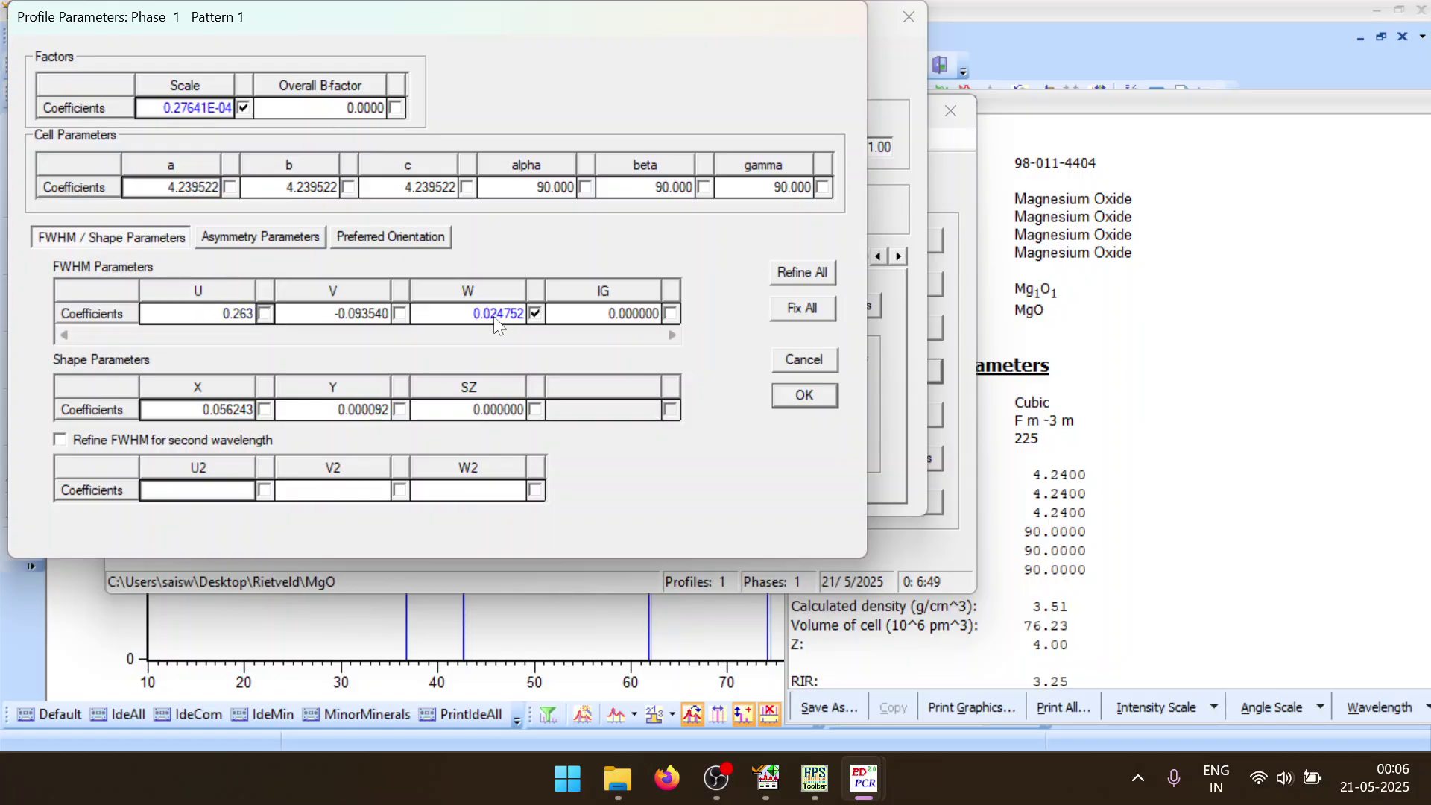
left_click(536, 313)
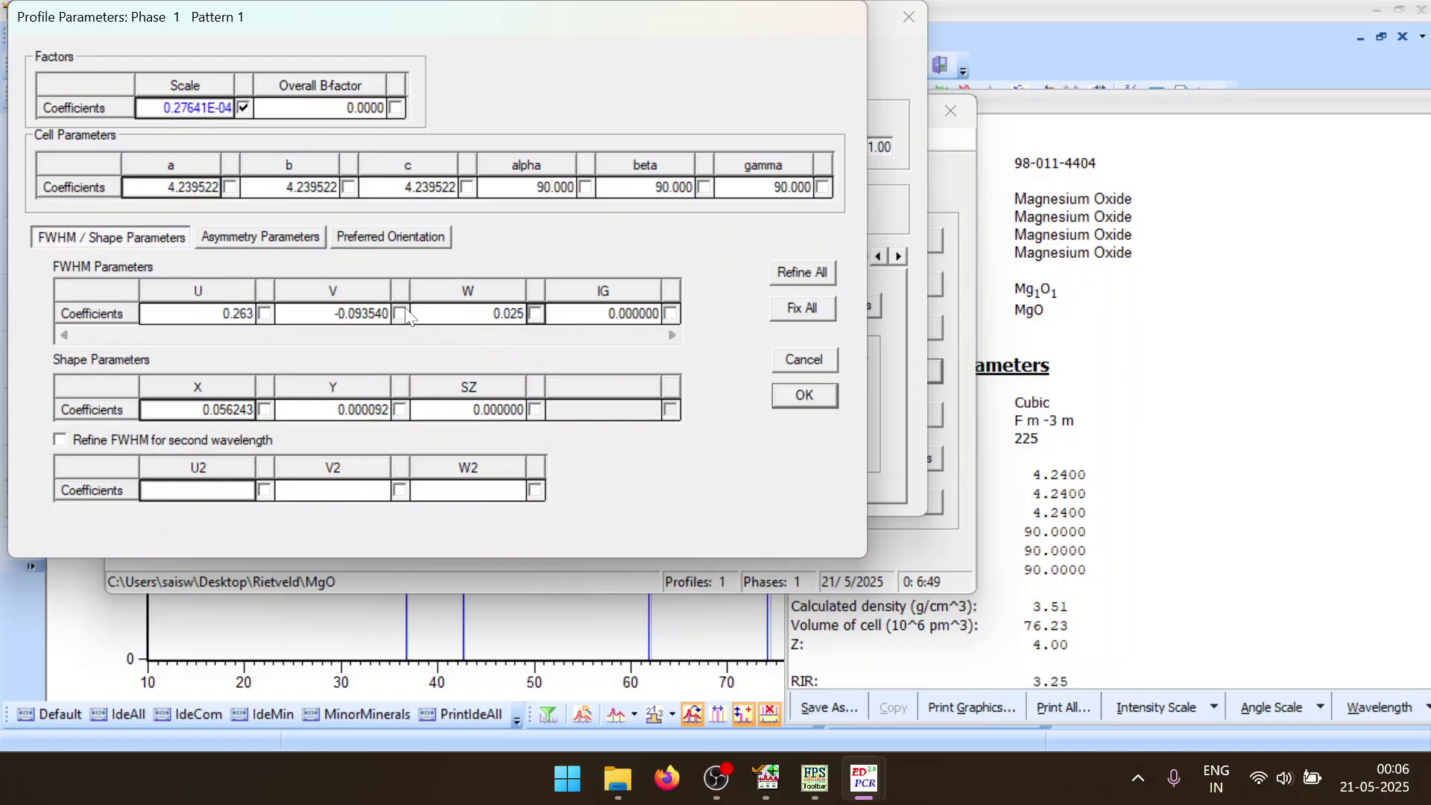
left_click(231, 188)
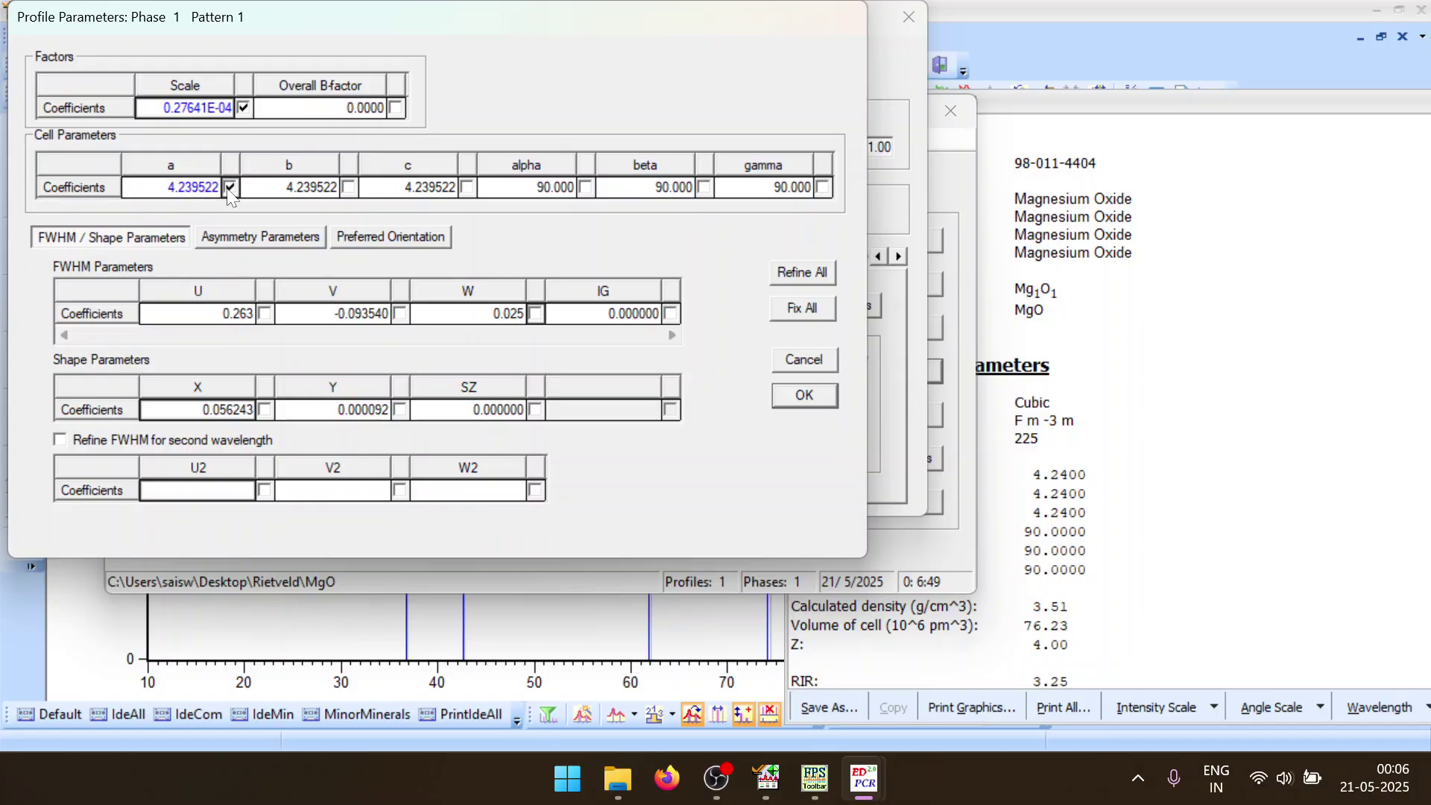
left_click(776, 400)
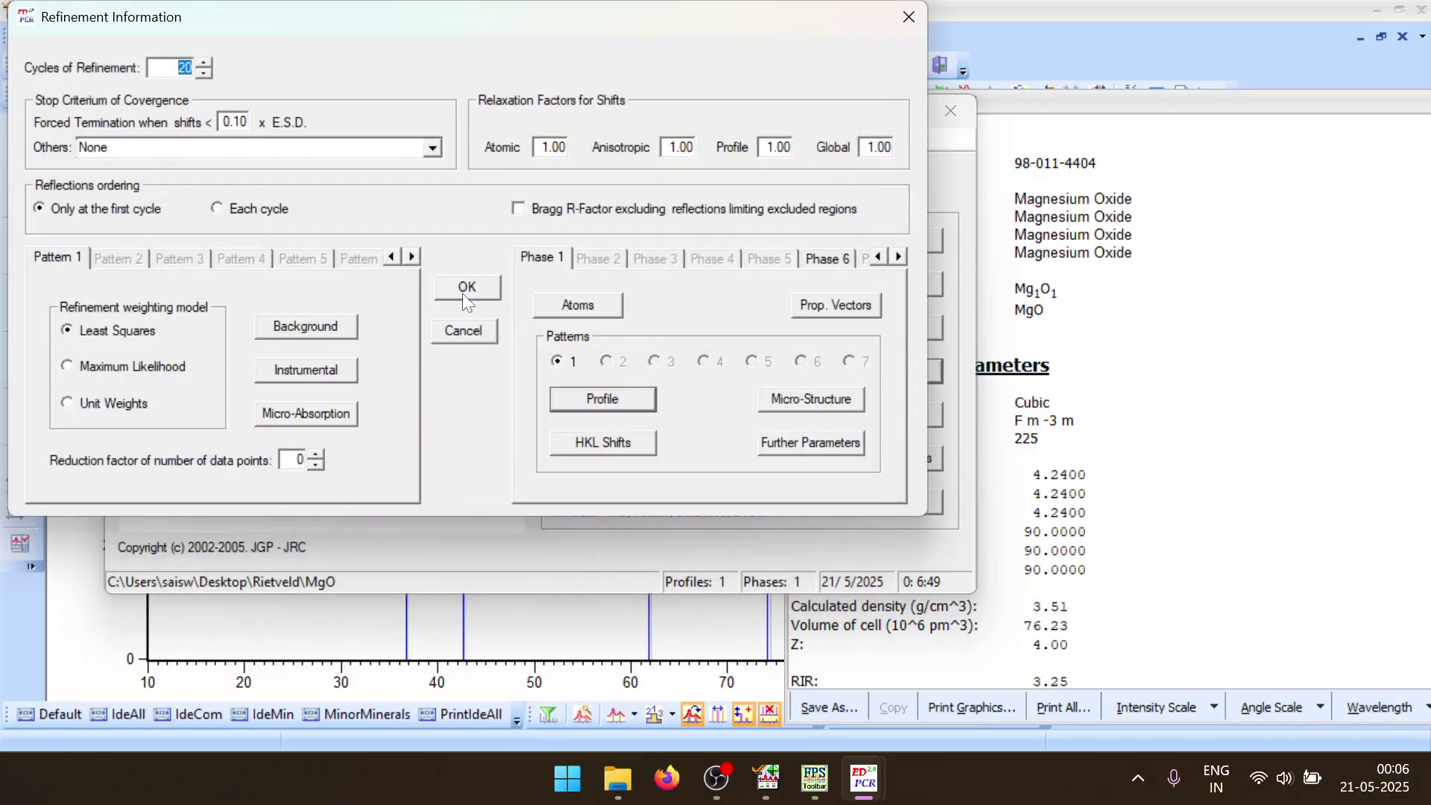
left_click(463, 284)
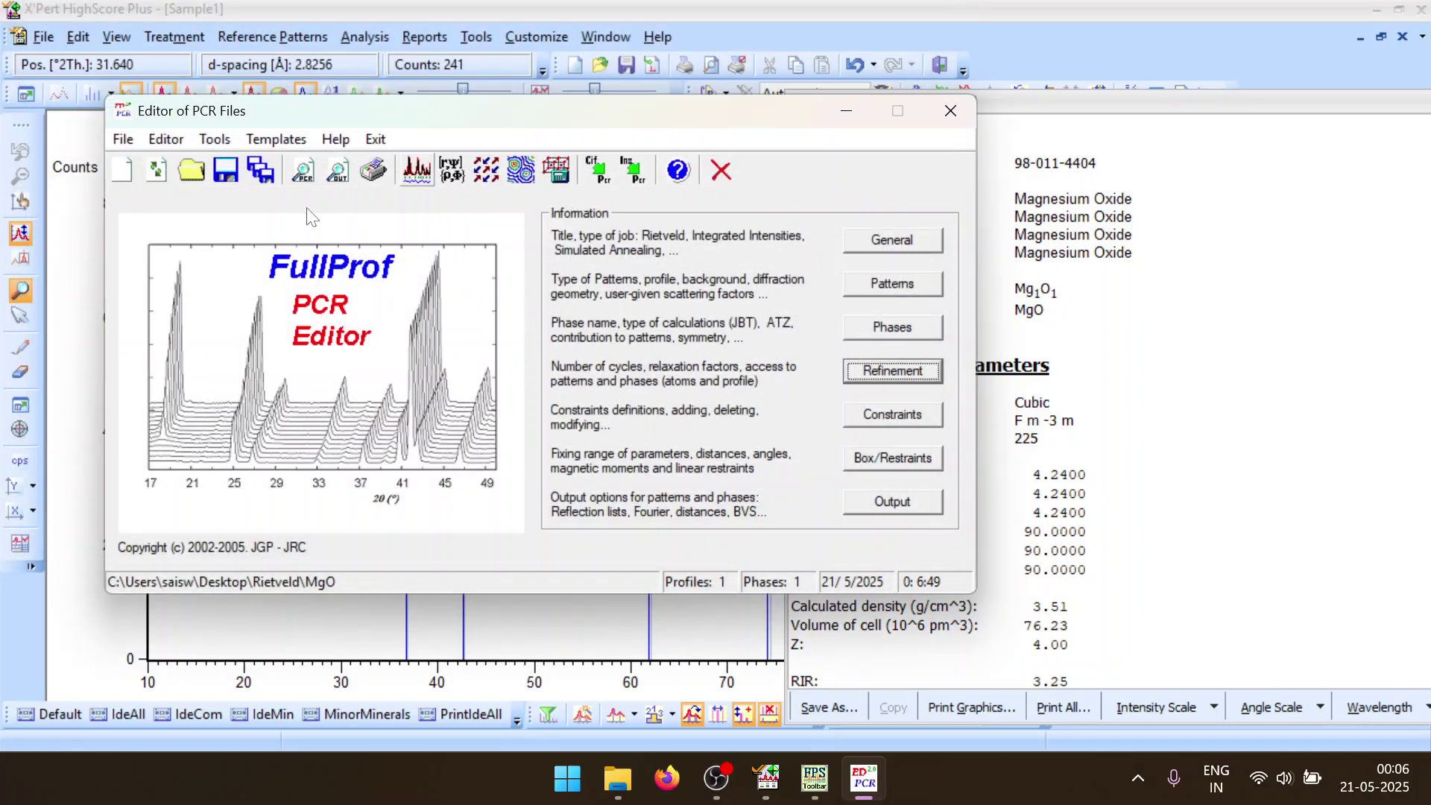
Run the MgO refinement with the cell parameter a free, close the run and reload the updated PCR file
left_click(422, 171)
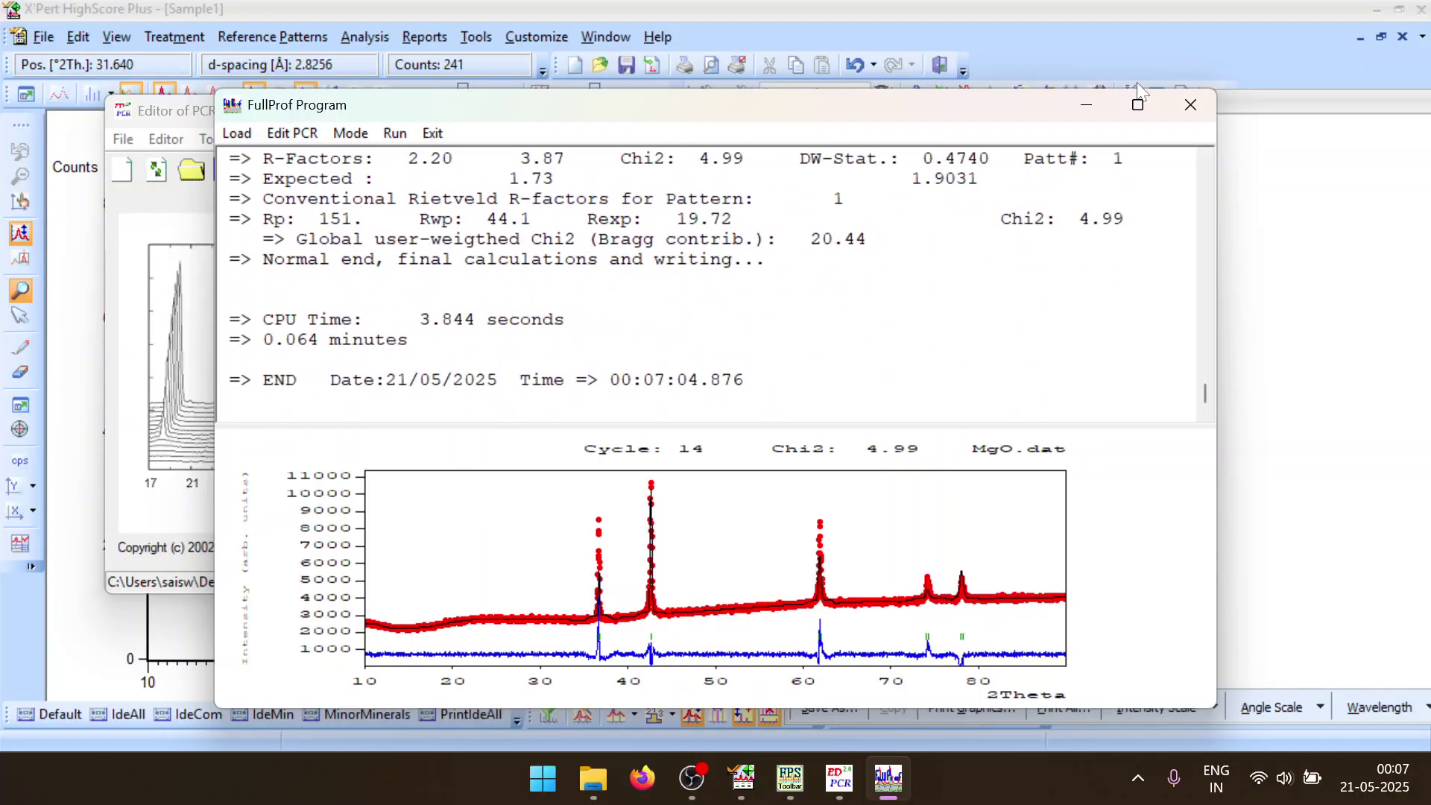
left_click(1190, 105)
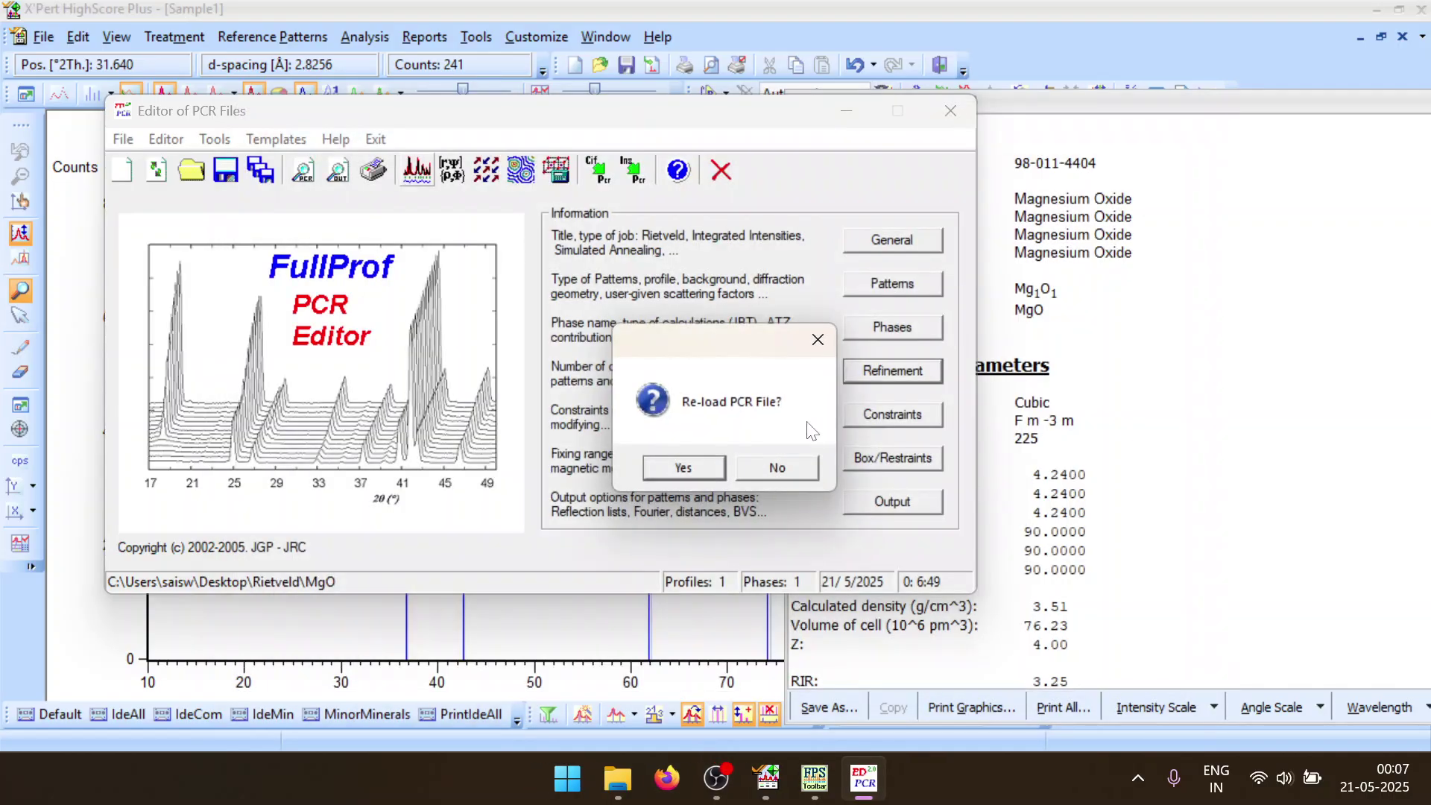
left_click(683, 468)
Fix the cell parameters a, b and c and set the overall B-factor to refine for phase 1
left_click(893, 371)
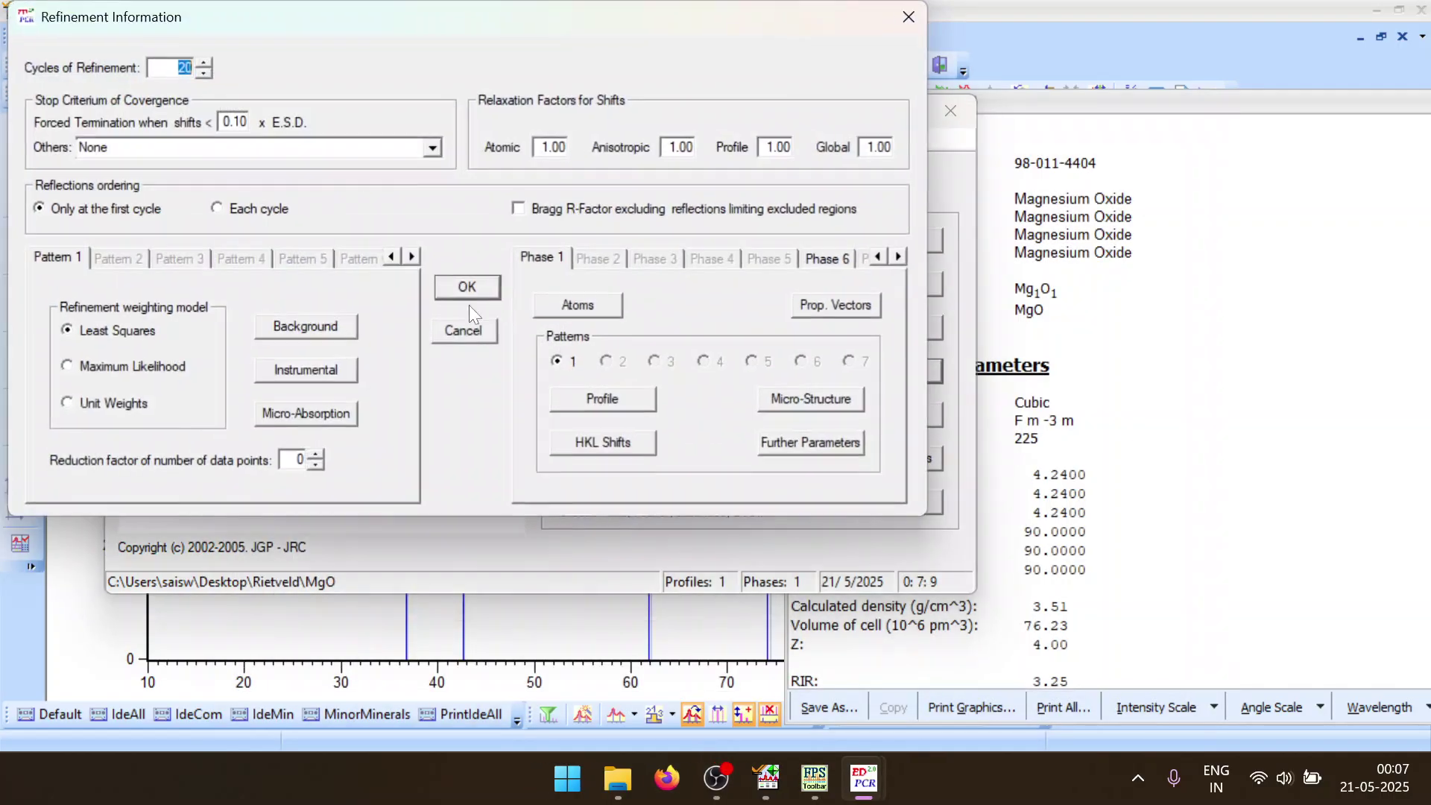
left_click(574, 395)
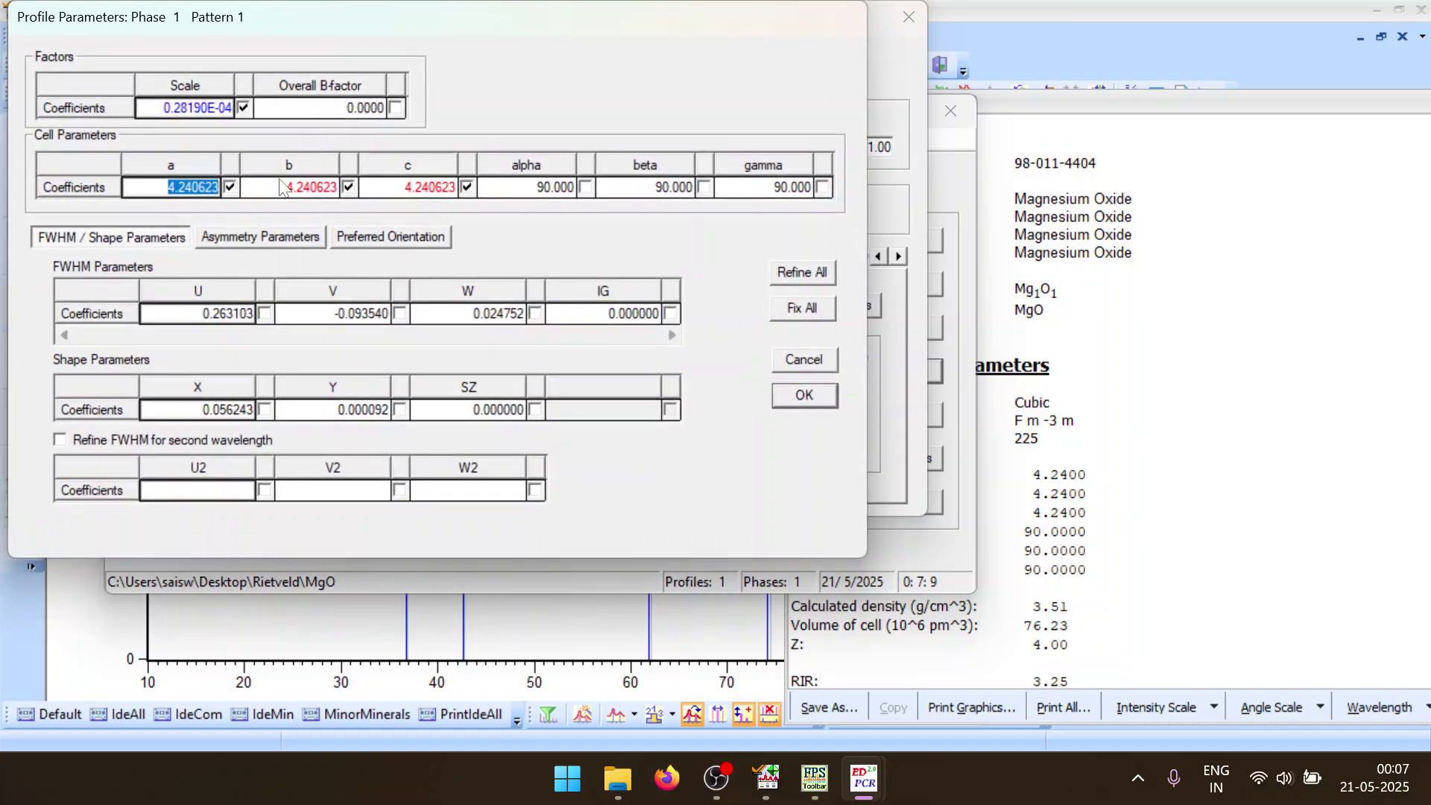
left_click(229, 187)
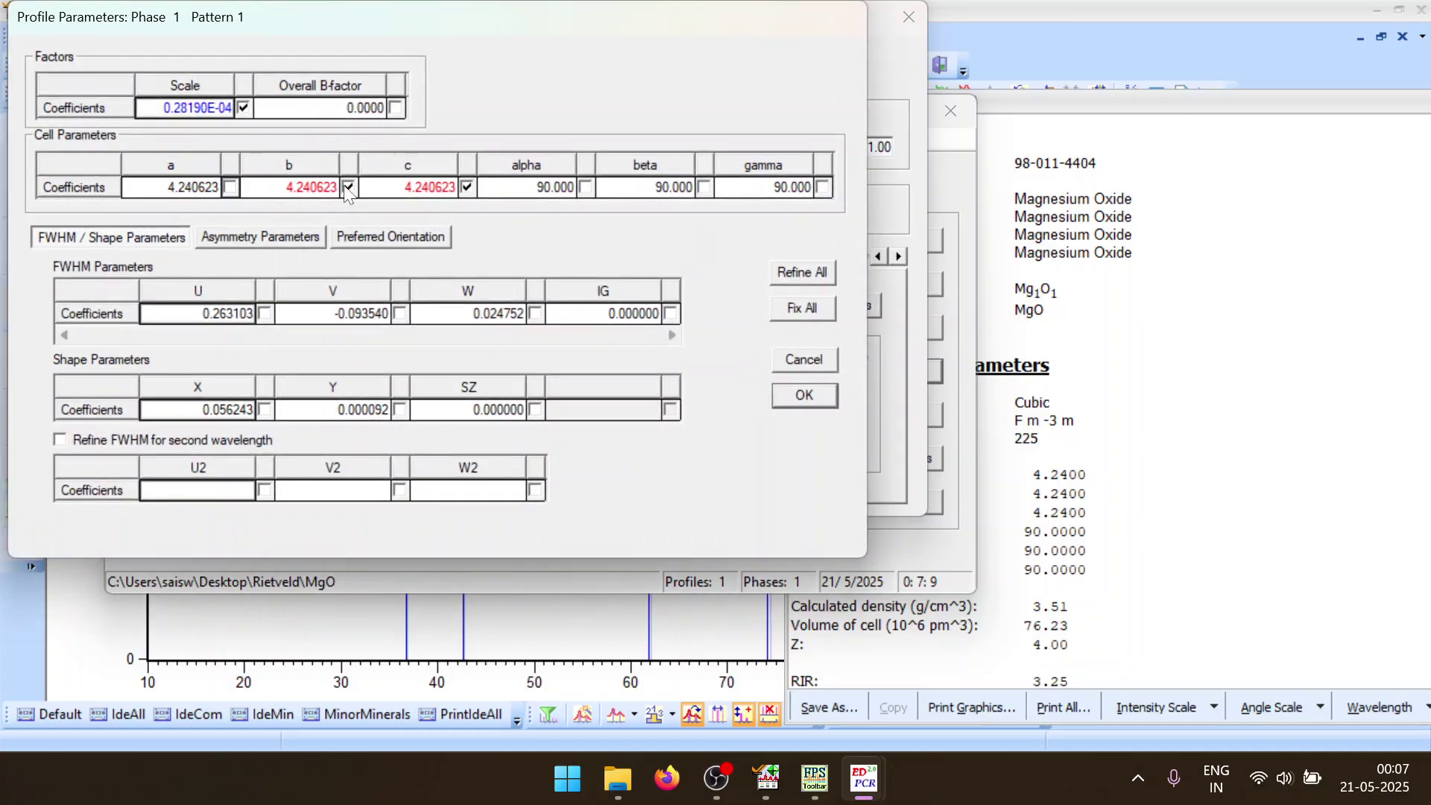
left_click(348, 187)
left_click(466, 188)
left_click(396, 108)
left_click(792, 394)
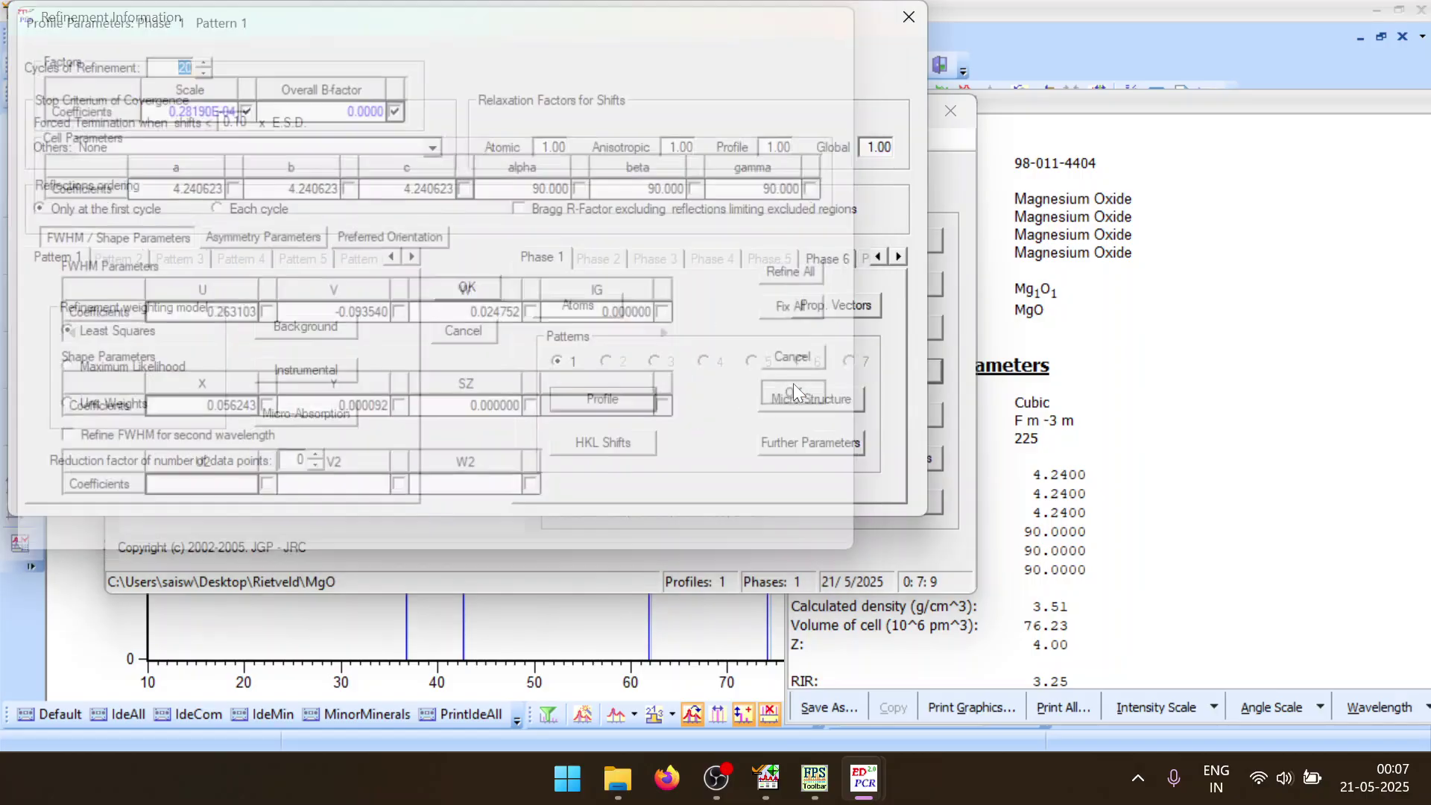
left_click(460, 287)
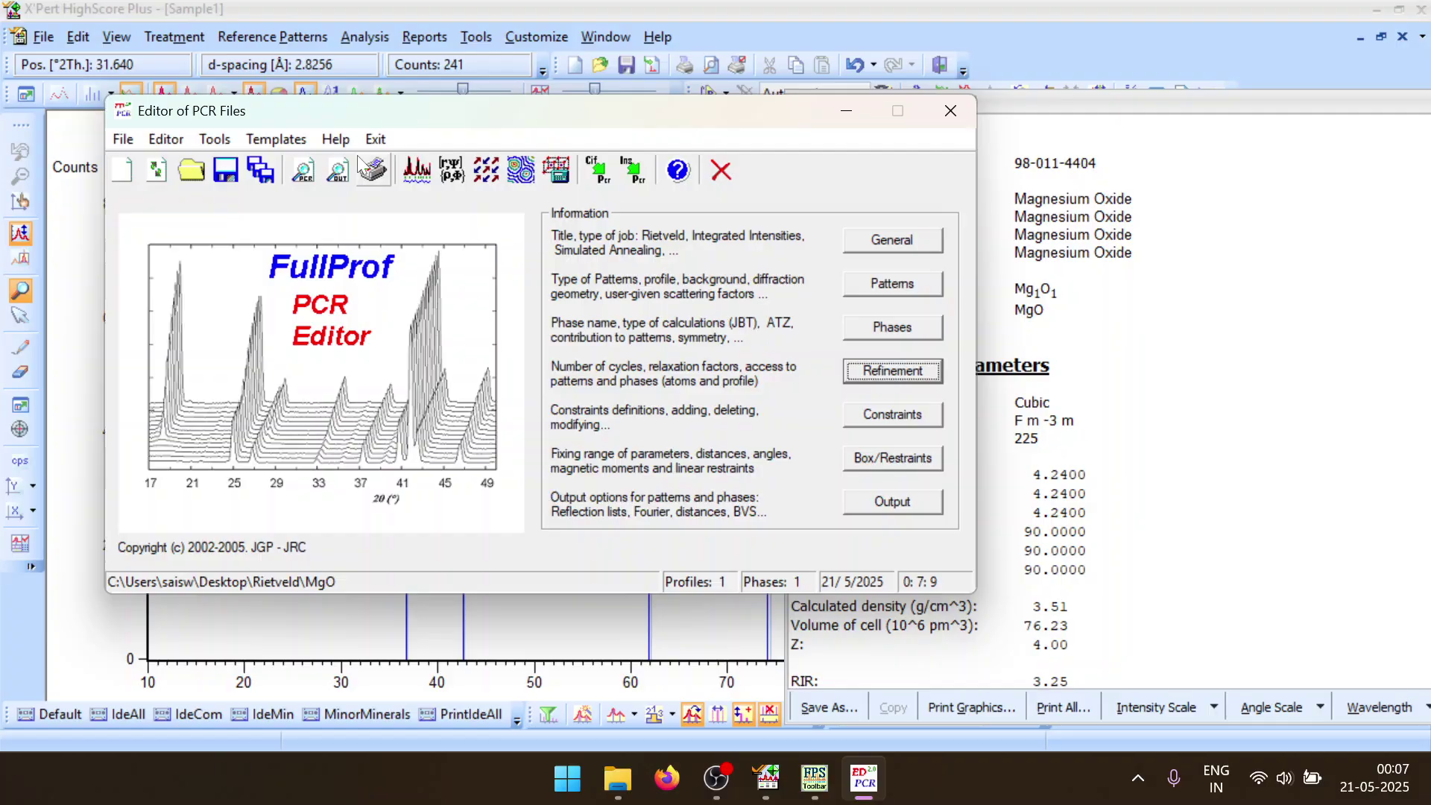
Run the MgO refinement with the overall B-factor free, close the run and reload the updated PCR file
left_click(423, 170)
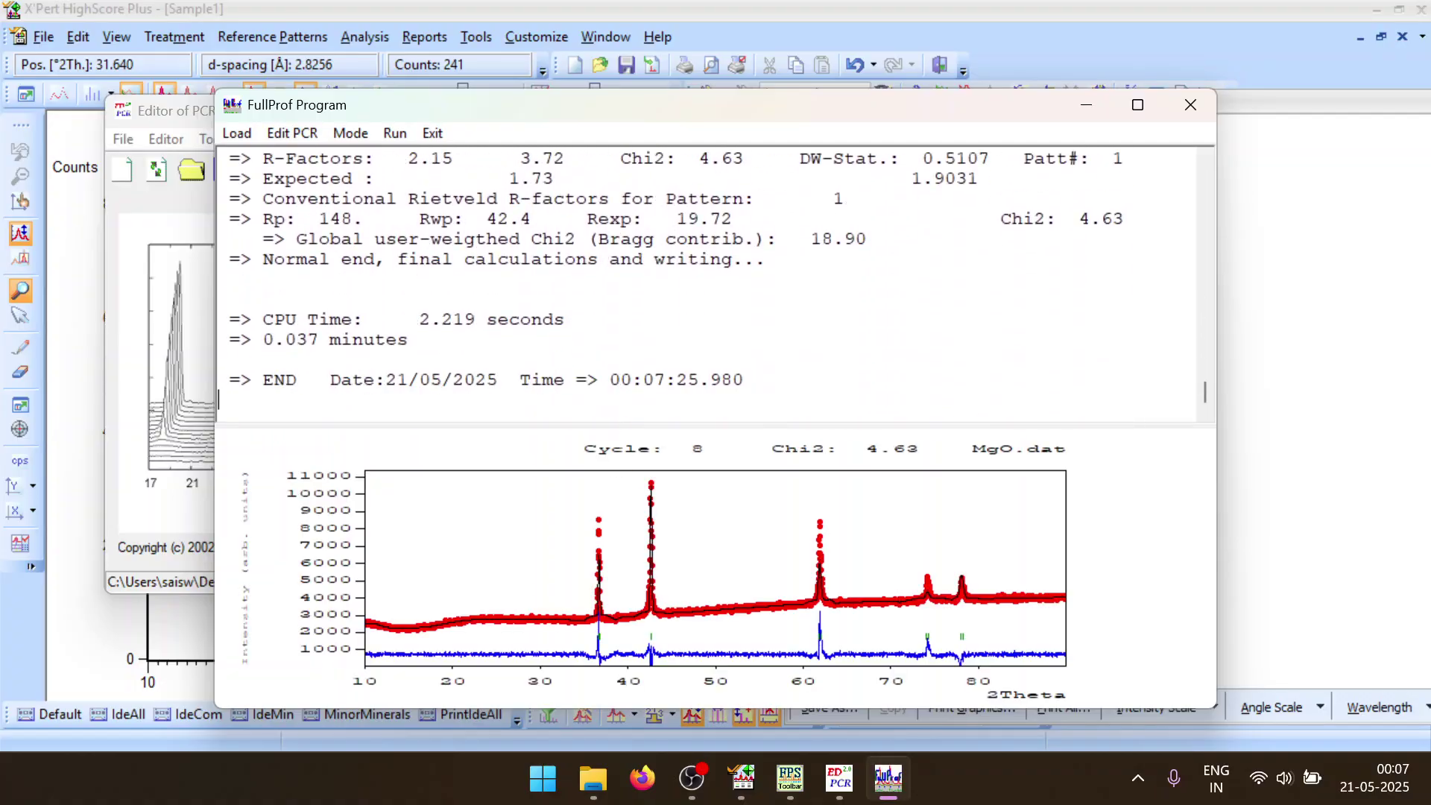
left_click(1191, 104)
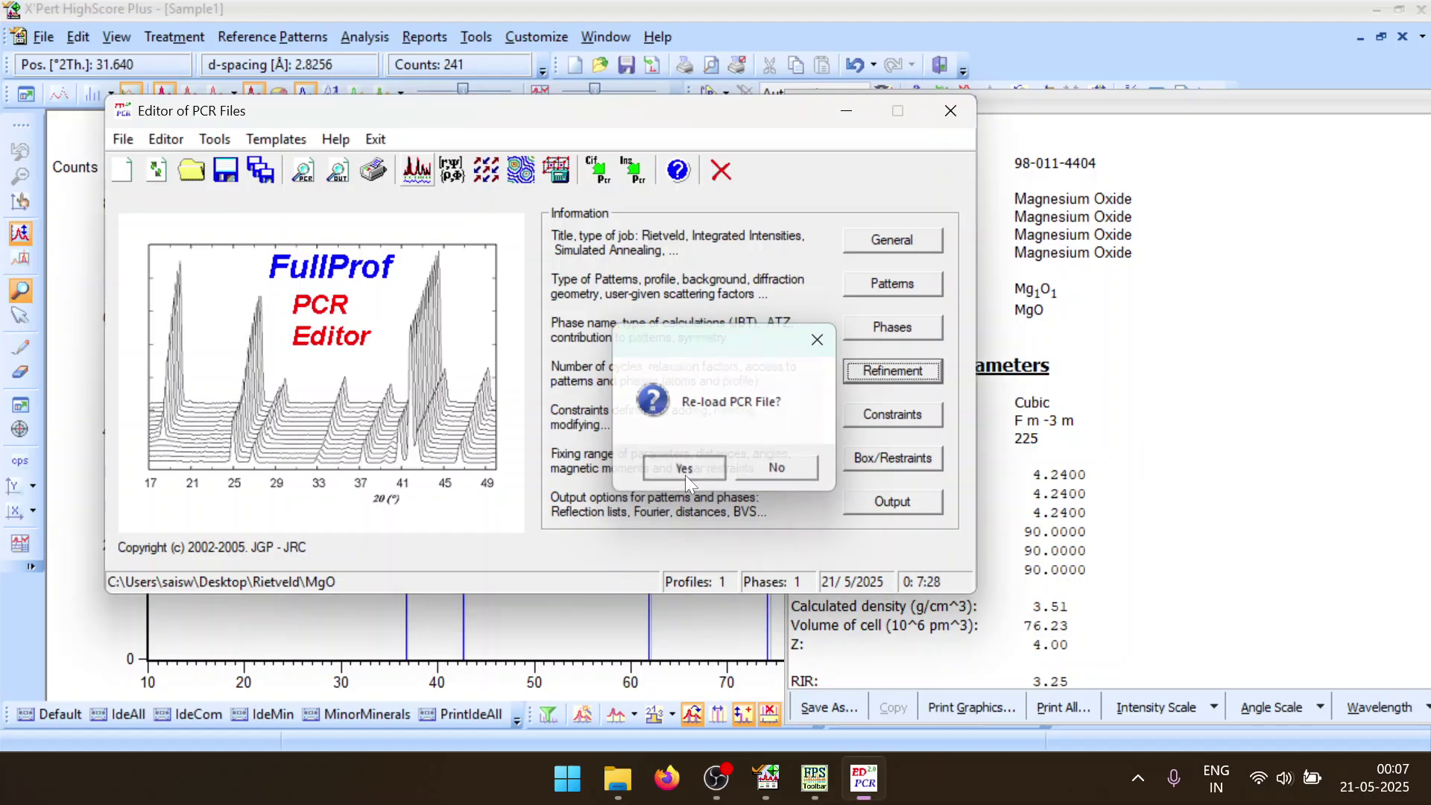
left_click(686, 476)
Examine the asymmetry and preferred orientation parameters in the phase 1 profile settings, leaving them without applying changes
left_click(887, 368)
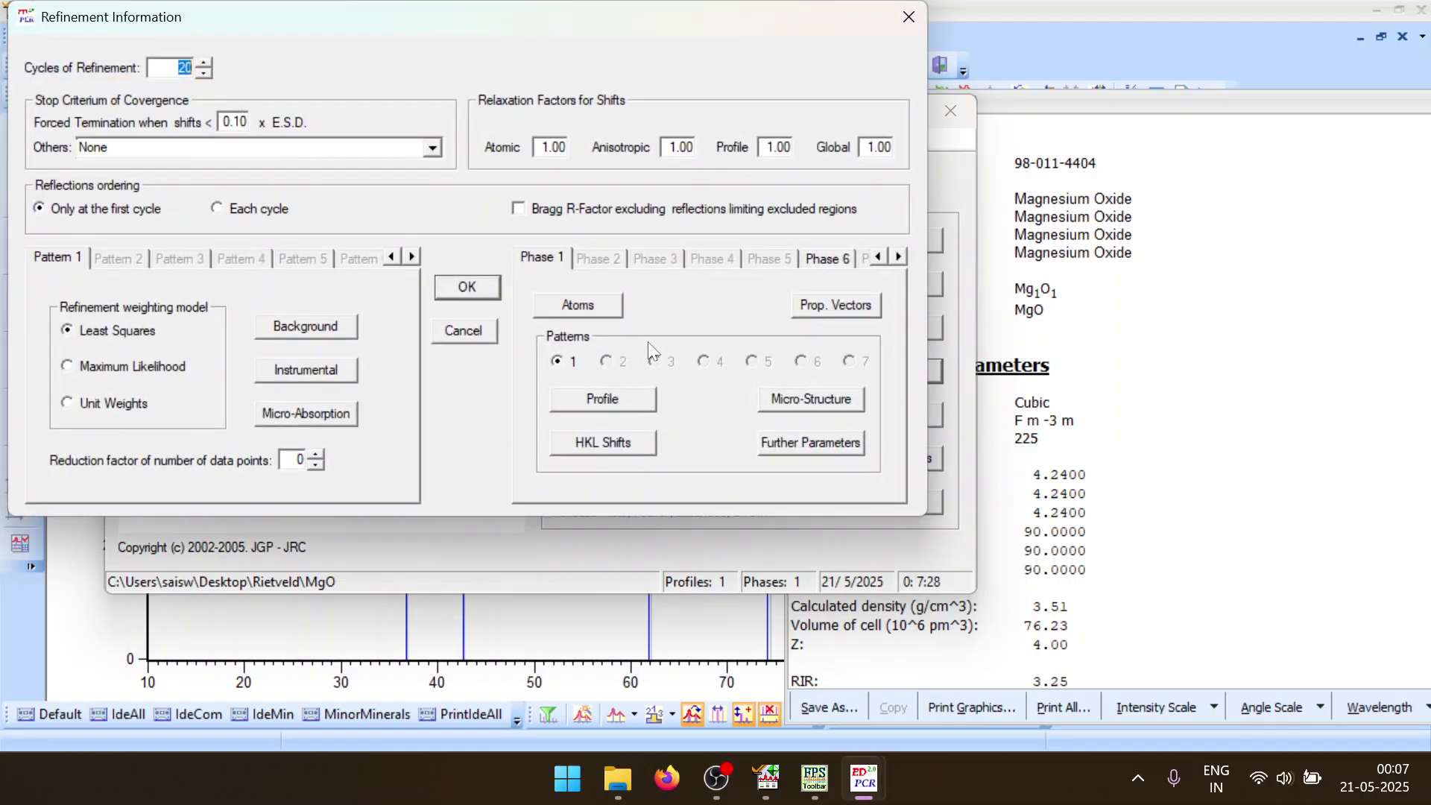
left_click(641, 392)
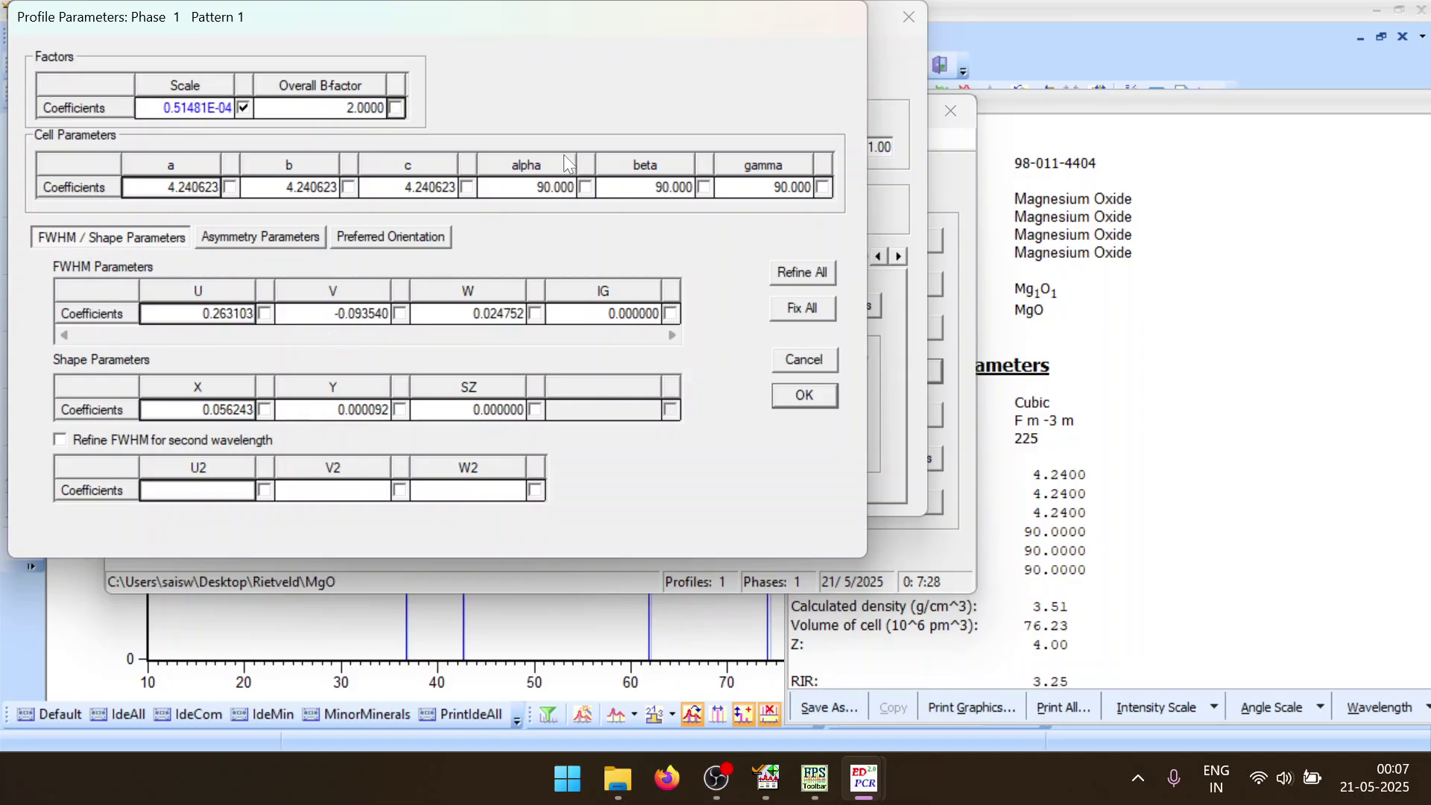
left_click(285, 242)
left_click(369, 237)
left_click(149, 236)
left_click(803, 360)
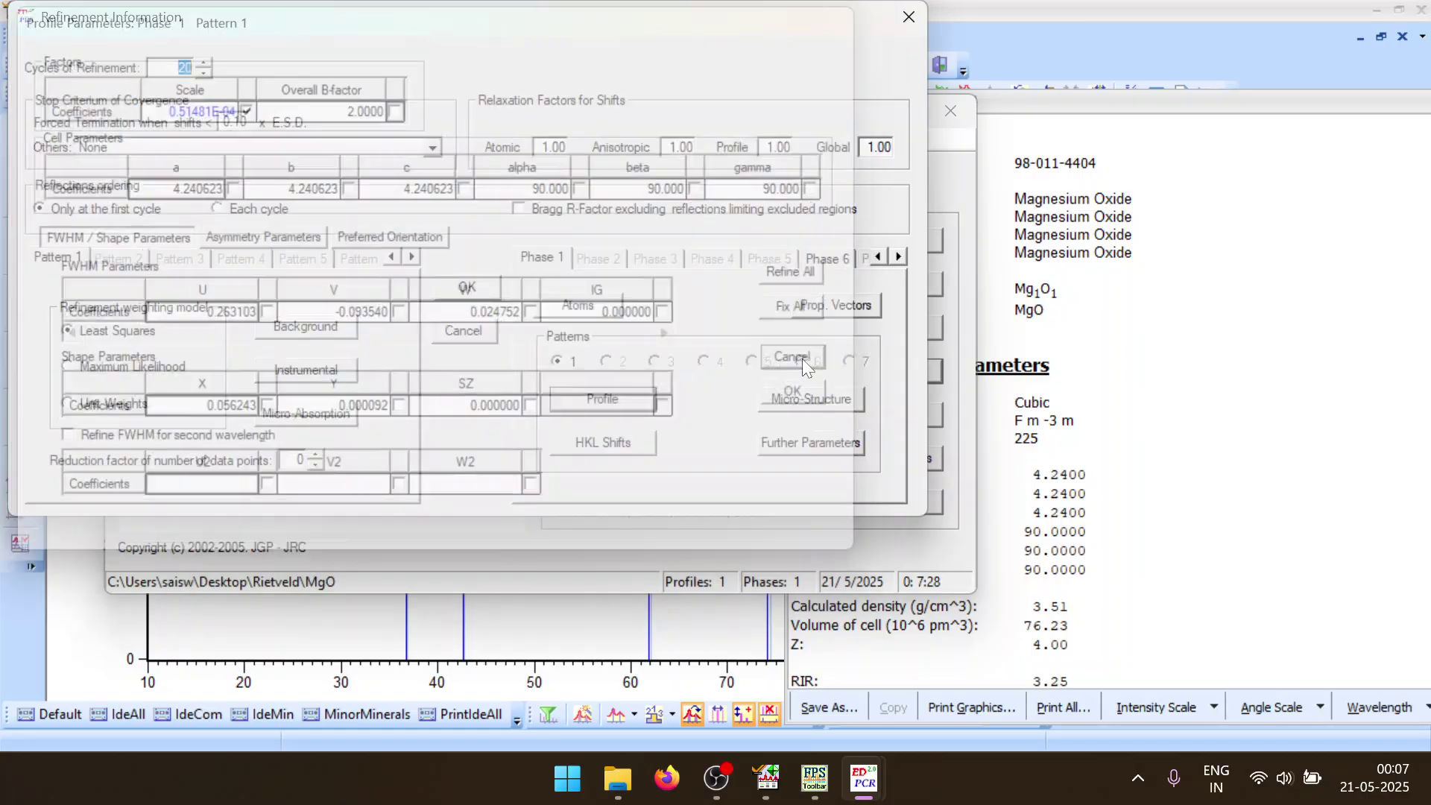
Set the atomic positions of phase 1 to refine
left_click(603, 312)
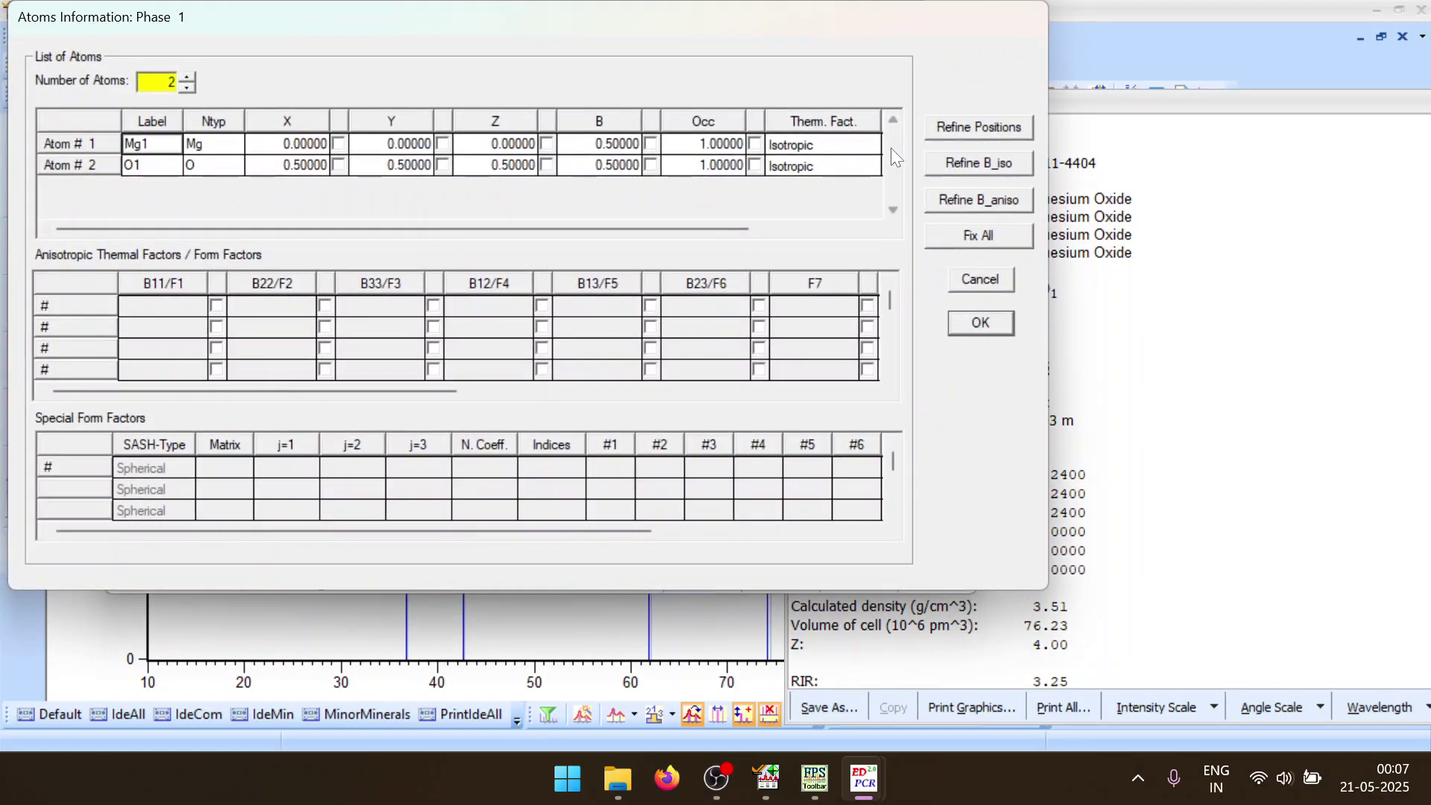
left_click(977, 128)
left_click(969, 325)
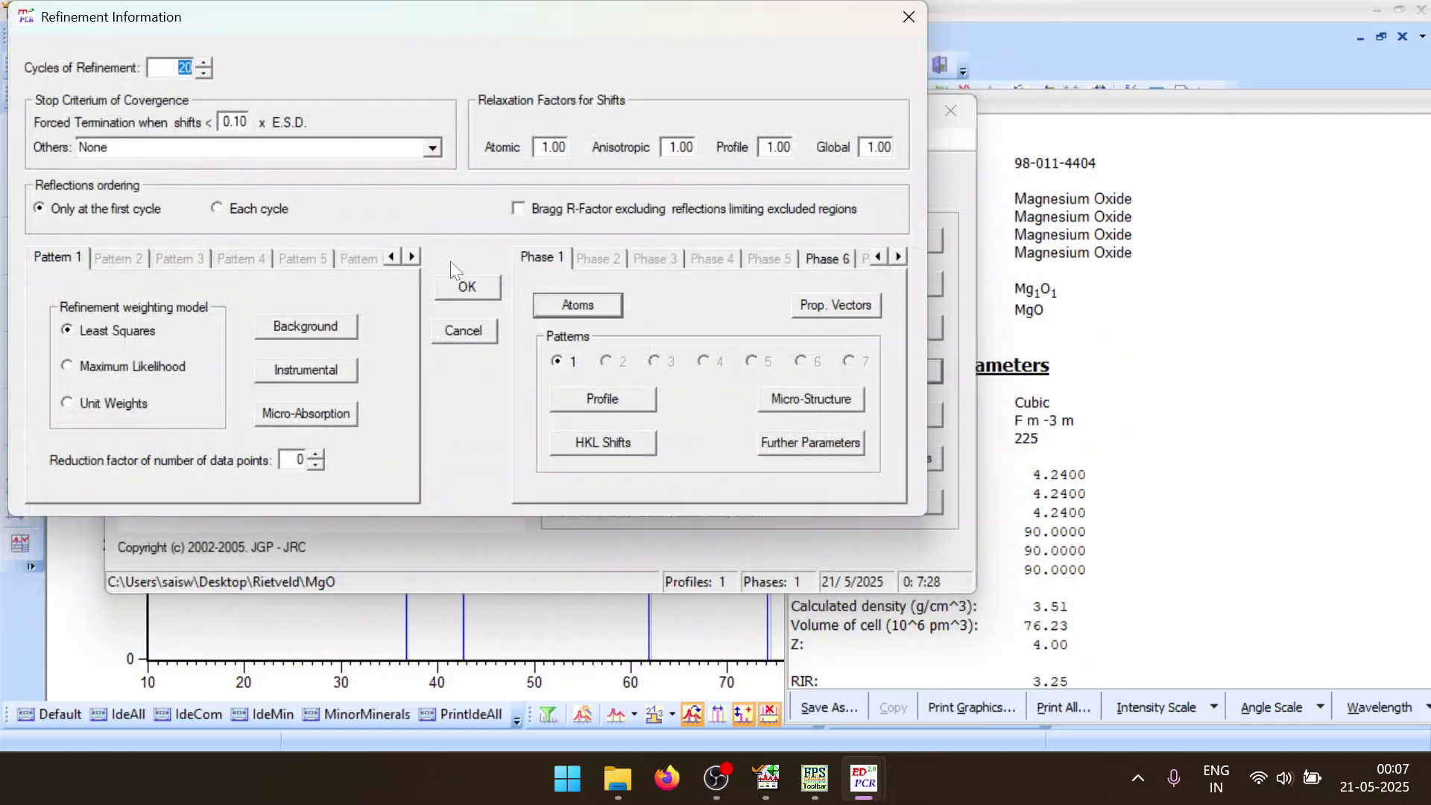
left_click(467, 287)
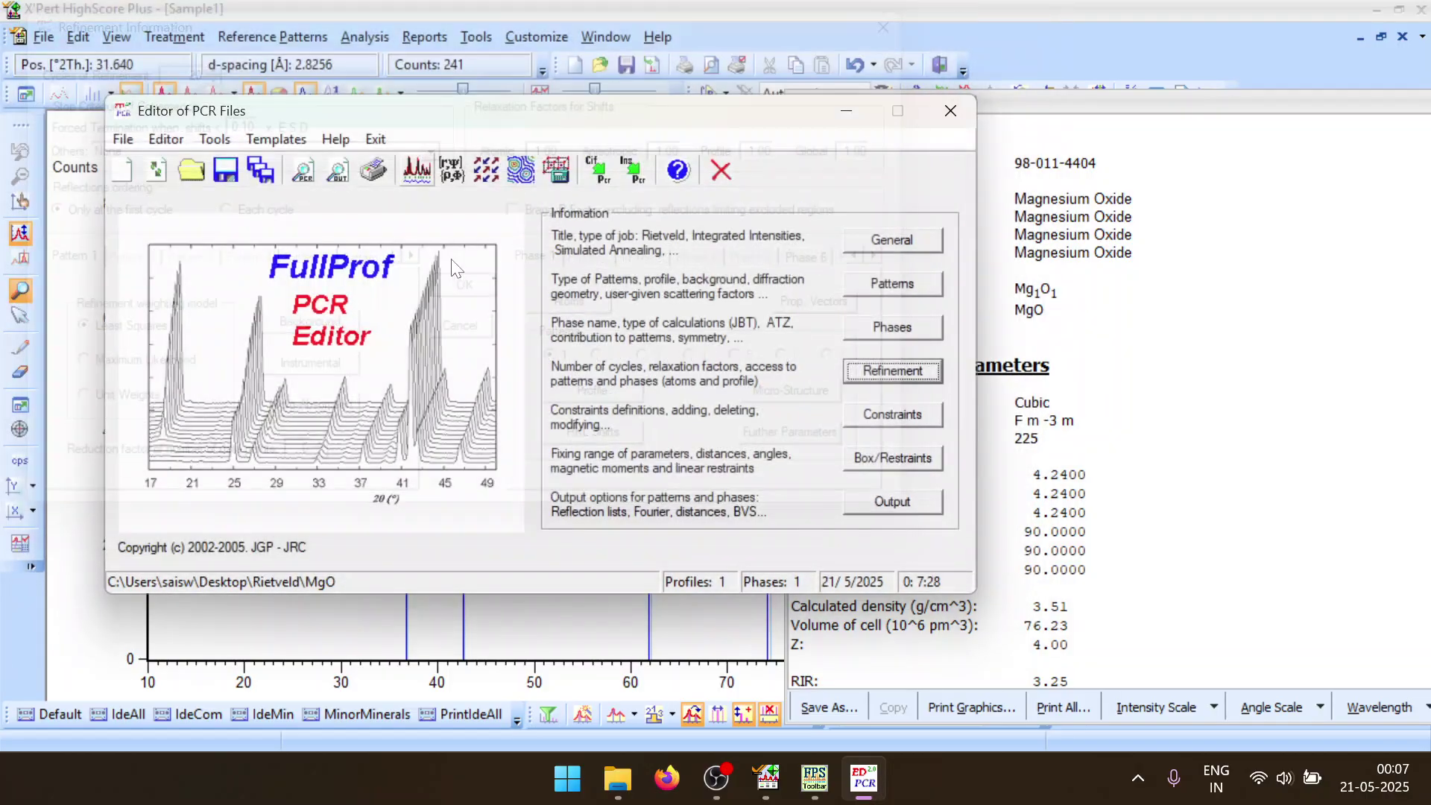
Run the MgO refinement with the atomic positions free, close the run and reload the updated PCR file
left_click(410, 173)
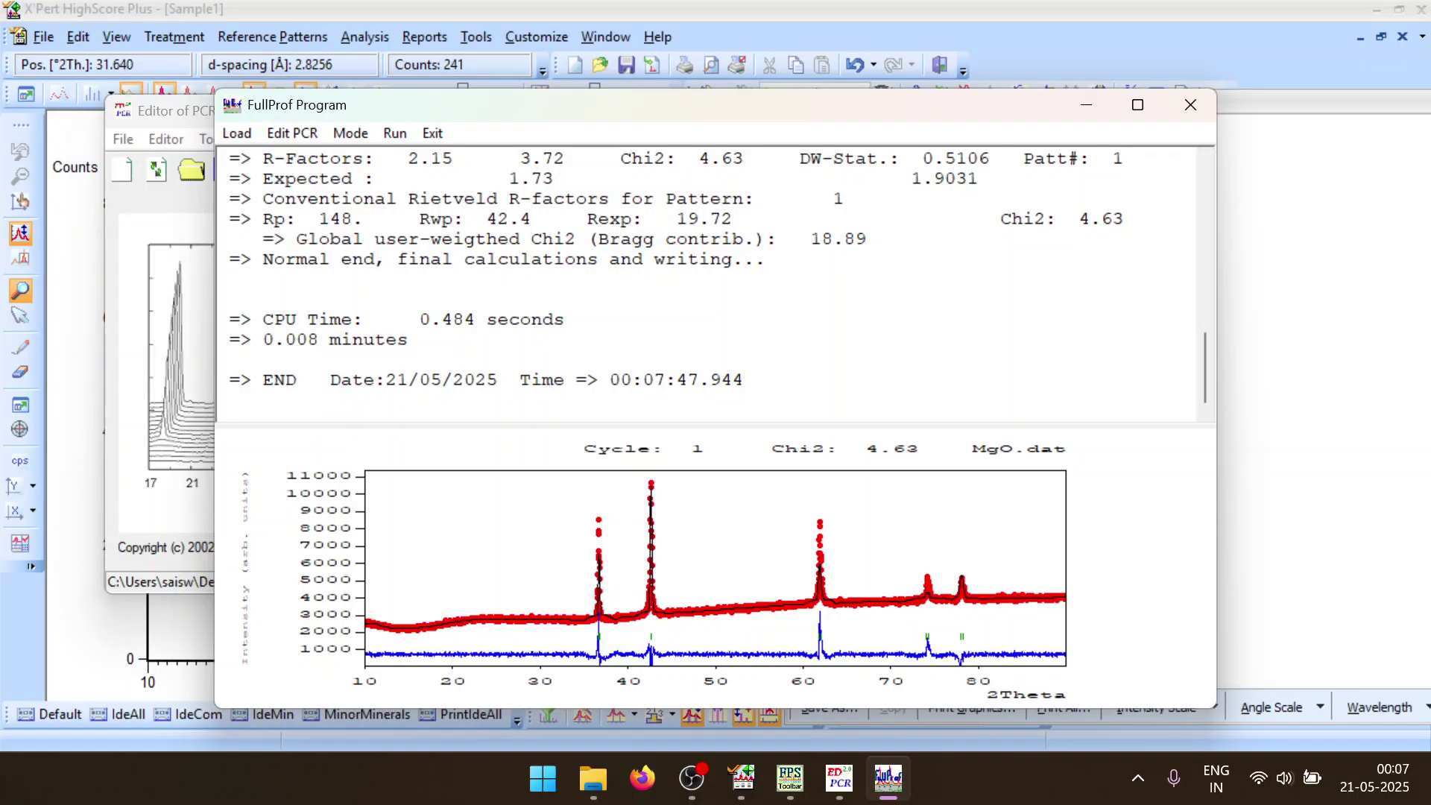
left_click(1190, 106)
left_click(683, 459)
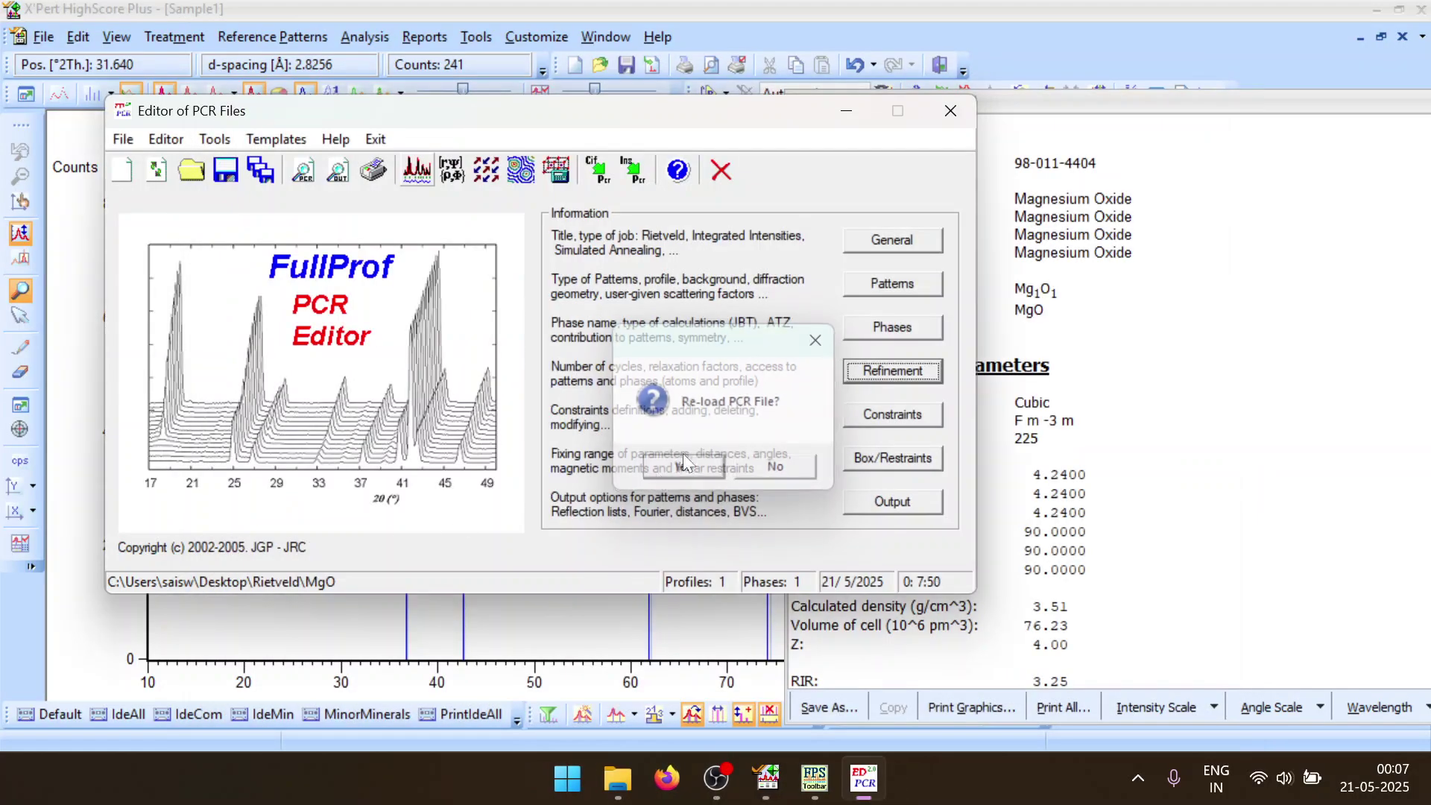
Set the occupancies of Mg1 and O1 to refine in the phase 1 atom list
left_click(881, 380)
left_click(591, 306)
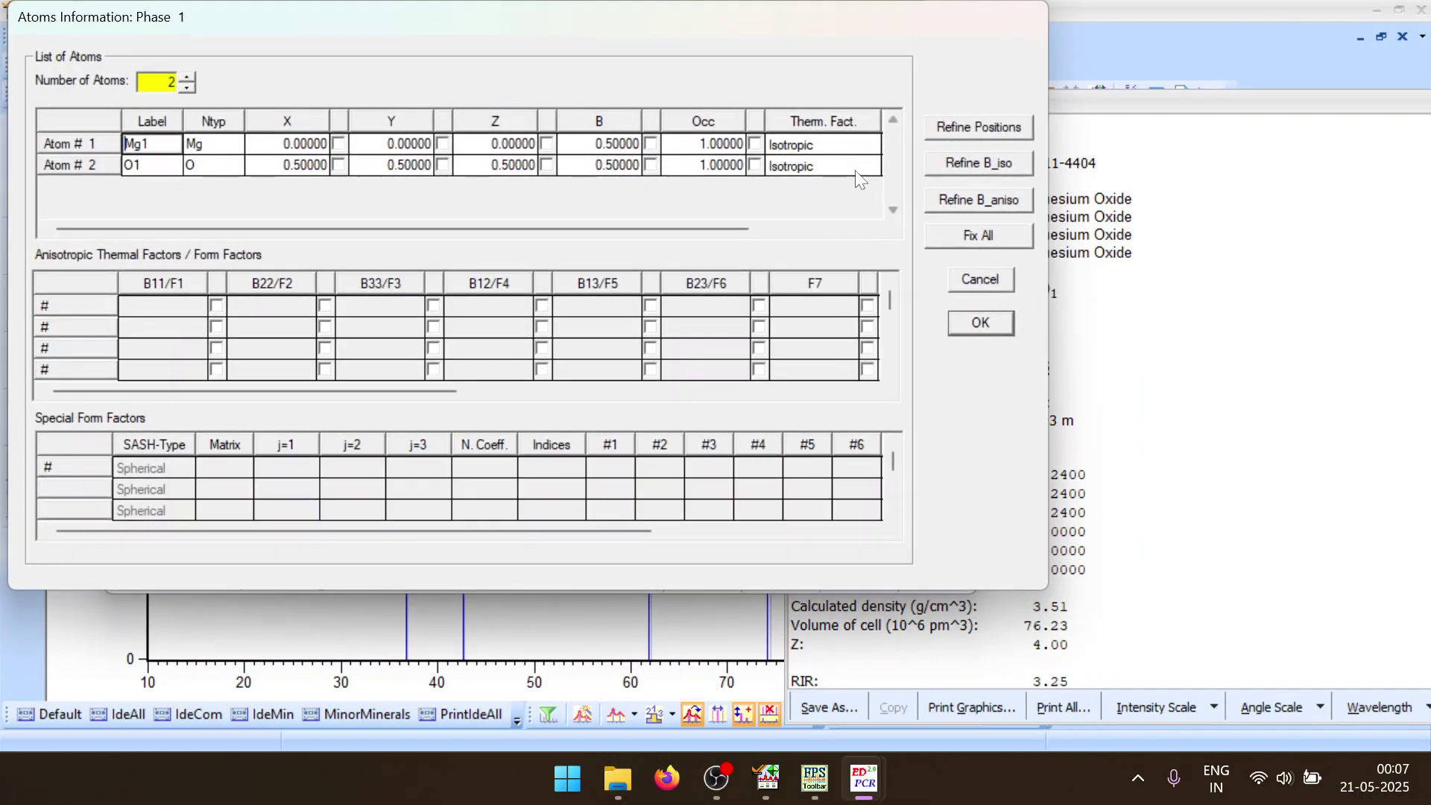
left_click(755, 144)
left_click(755, 166)
left_click(973, 322)
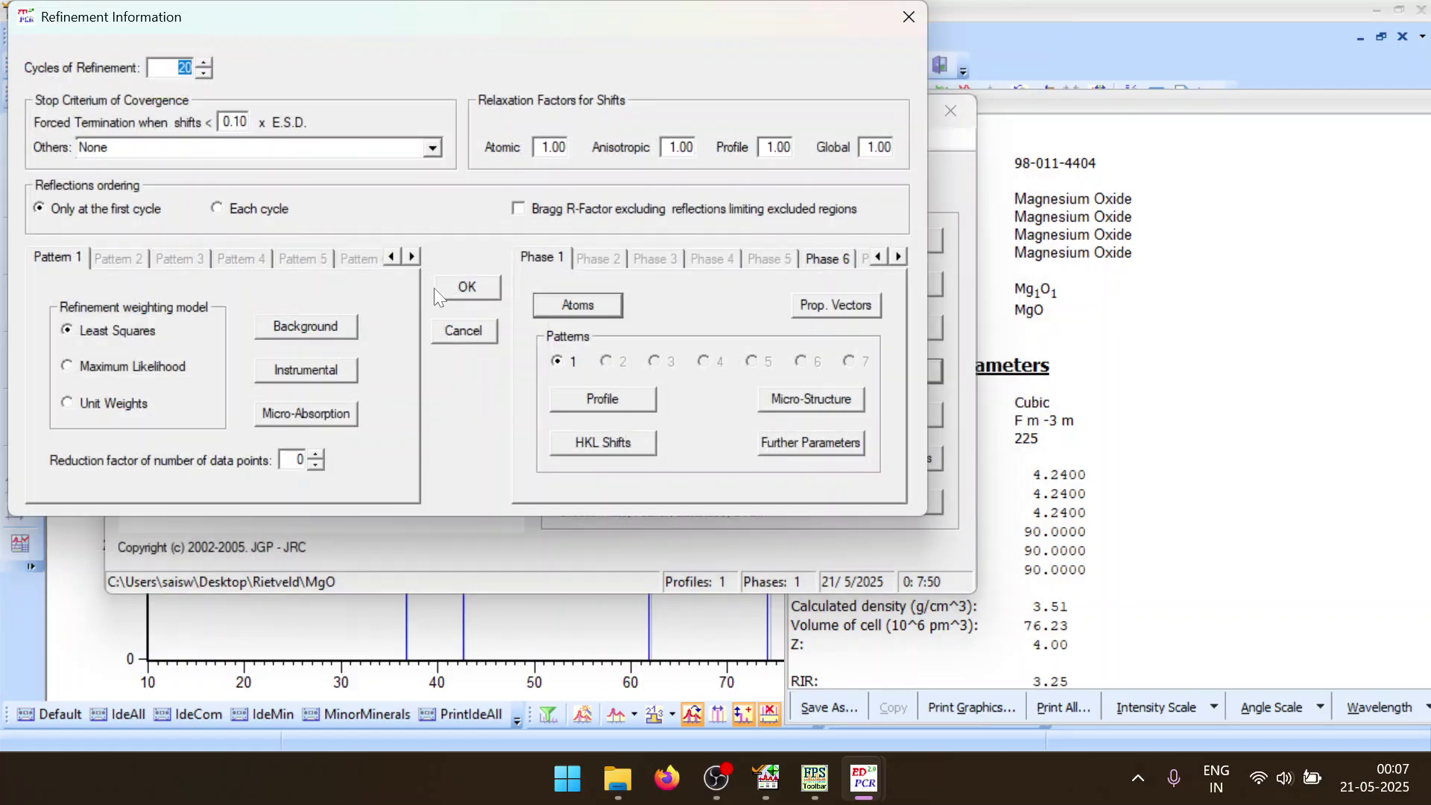
left_click(438, 287)
Try running the MgO refinement with the occupancies free, inspect the program messages and close without reloading the PCR file
left_click(417, 170)
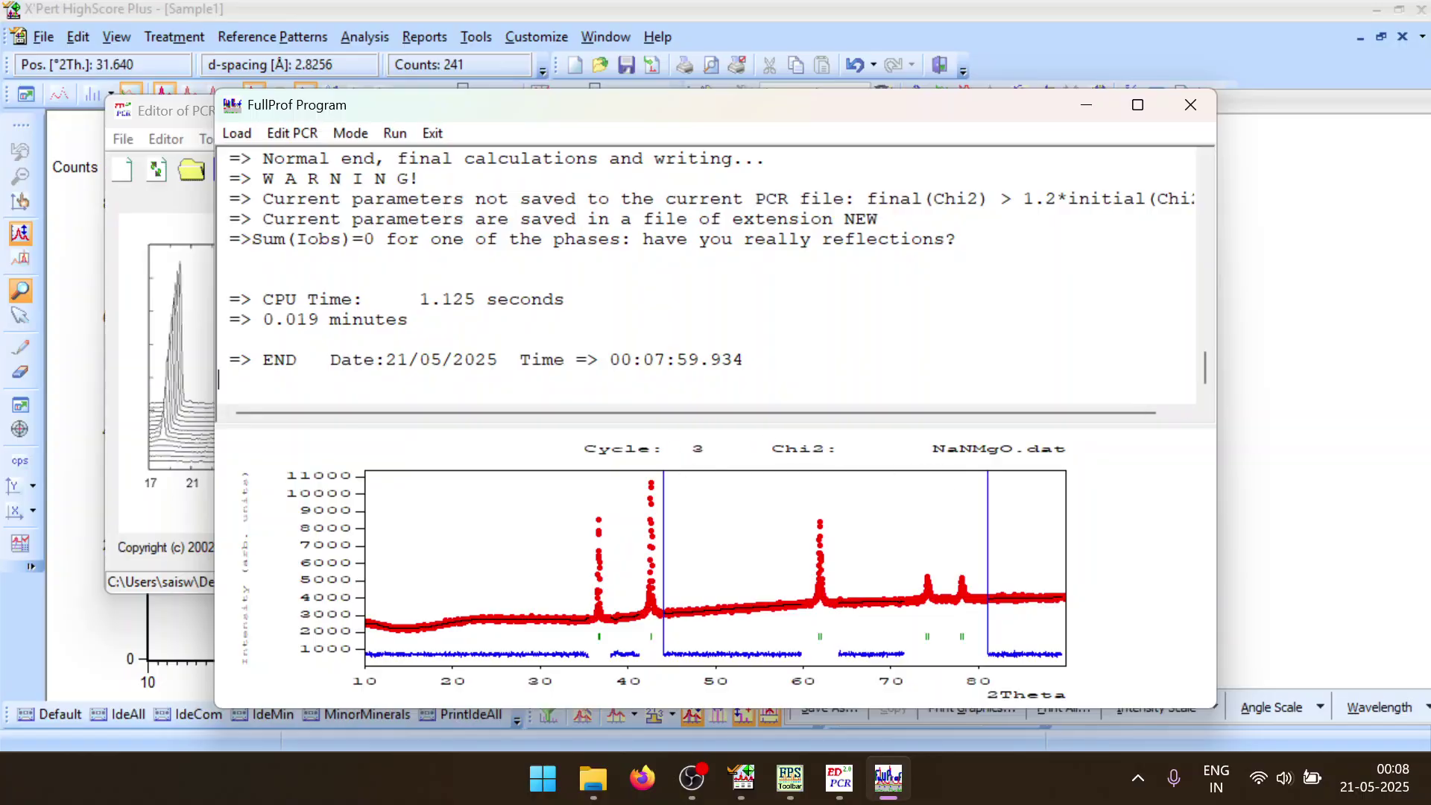
left_click_drag(957, 239, 262, 198)
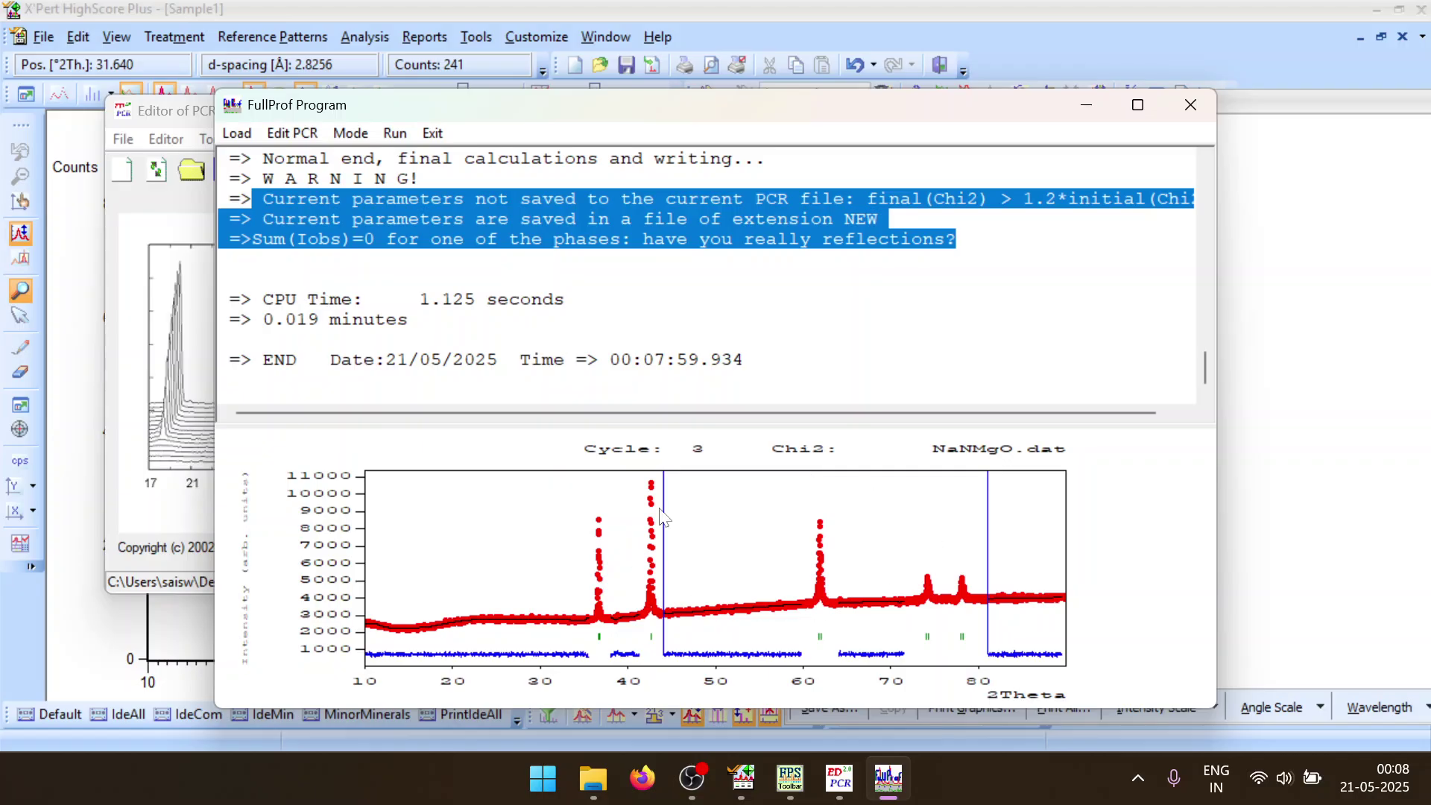
left_click(1215, 110)
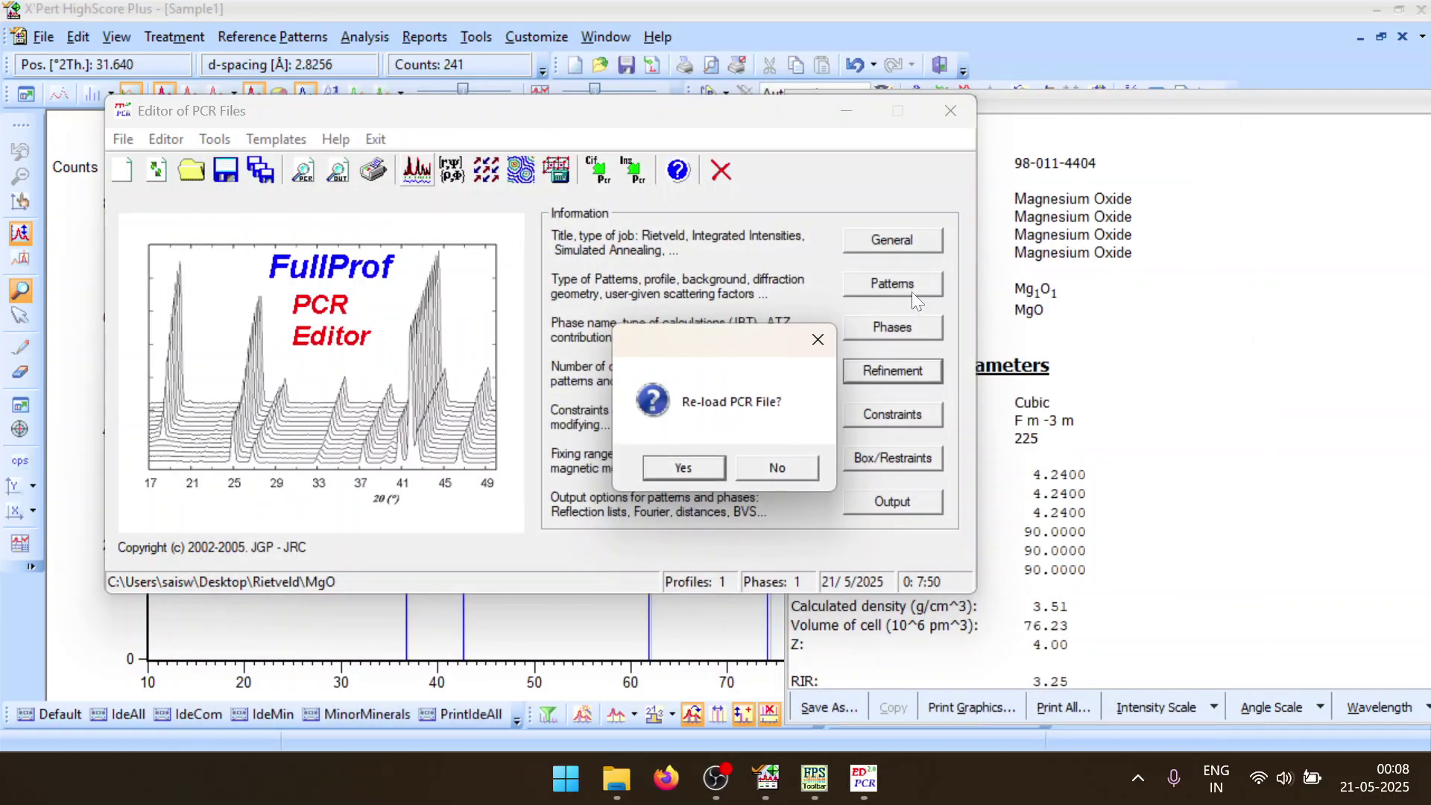
left_click(777, 467)
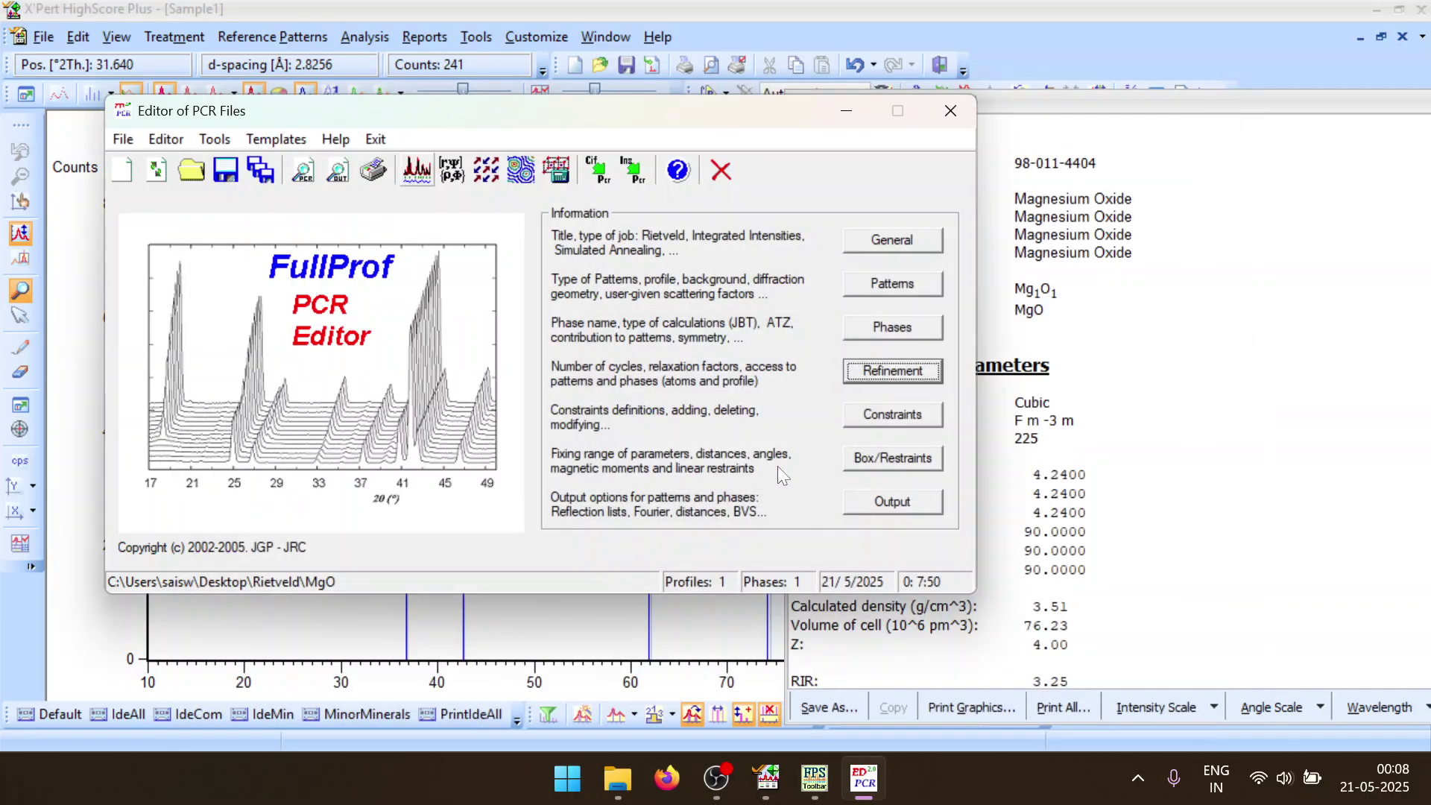
Fix the occupancies of Mg1 and O1 again in the phase 1 atom list
left_click(880, 368)
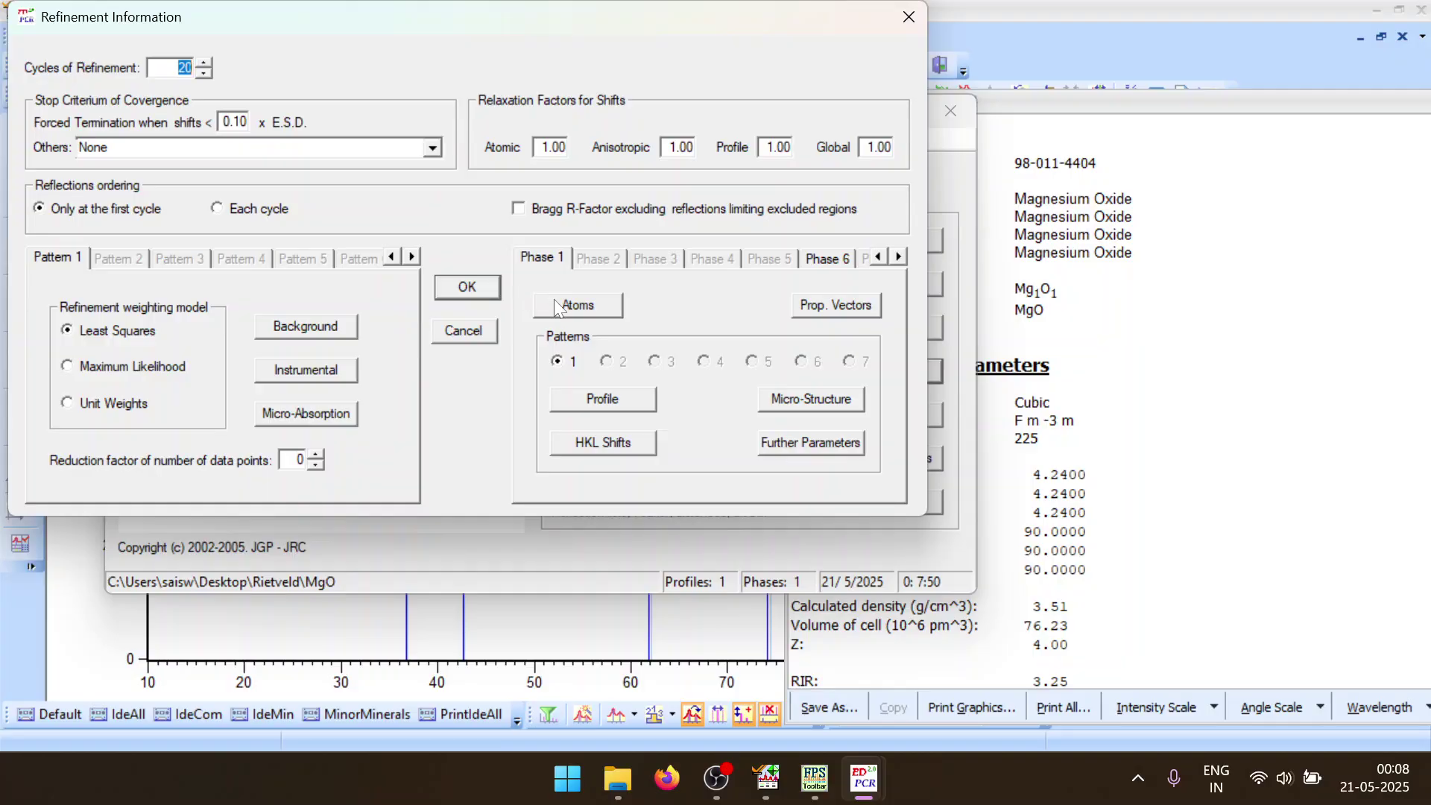
left_click(580, 306)
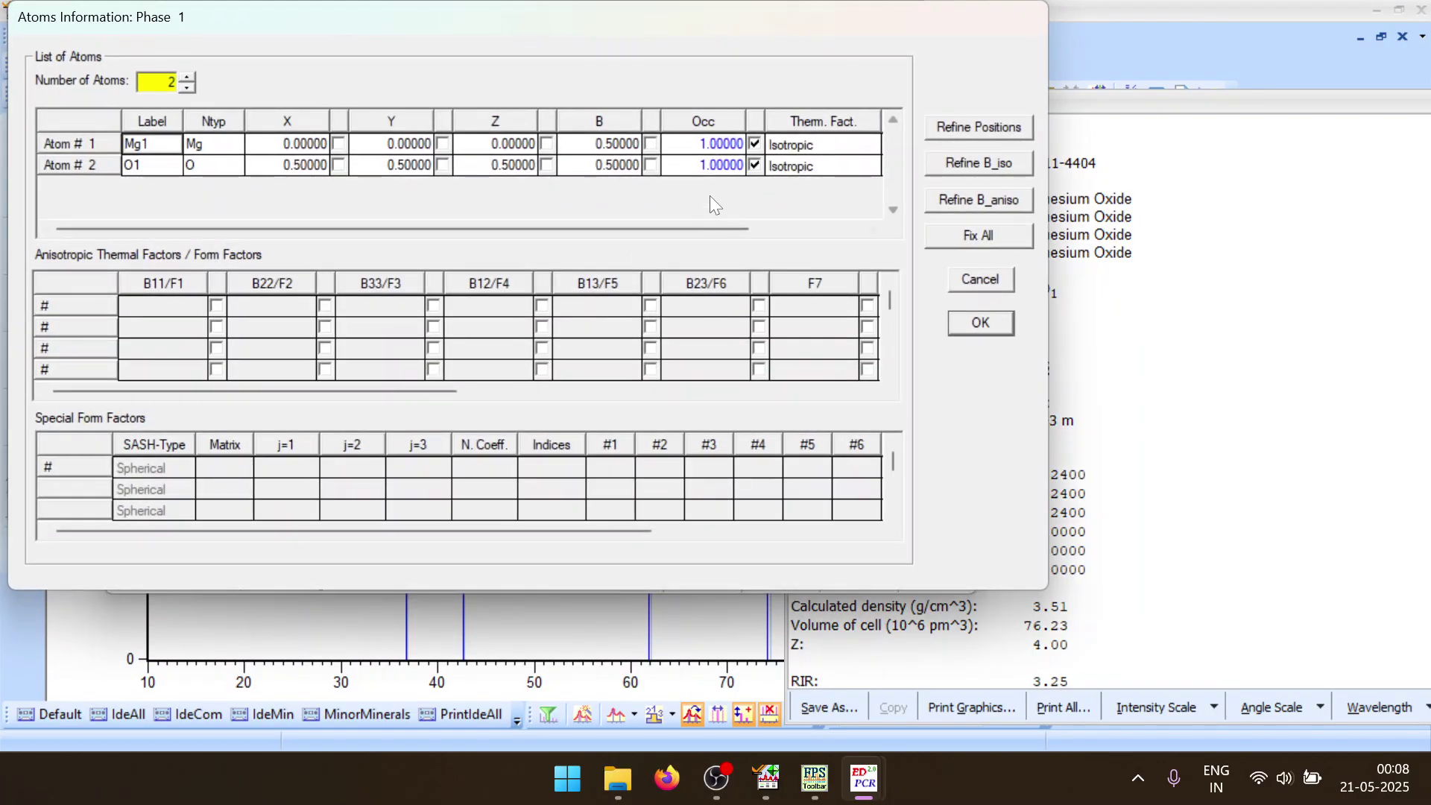
left_click(755, 144)
left_click(755, 164)
left_click(980, 323)
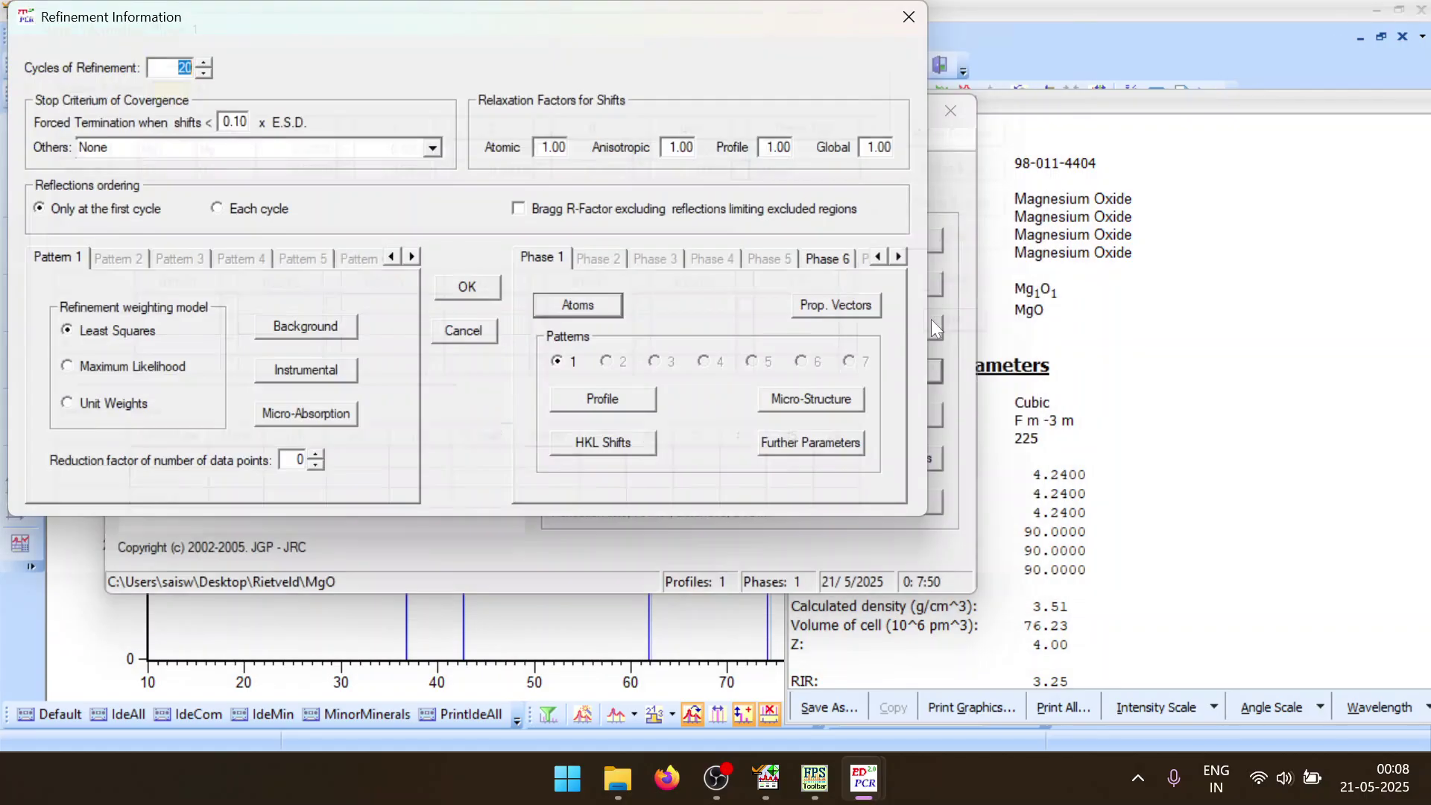
Set all background points of pattern 1 to refine, keeping linear interpolation
left_click(630, 400)
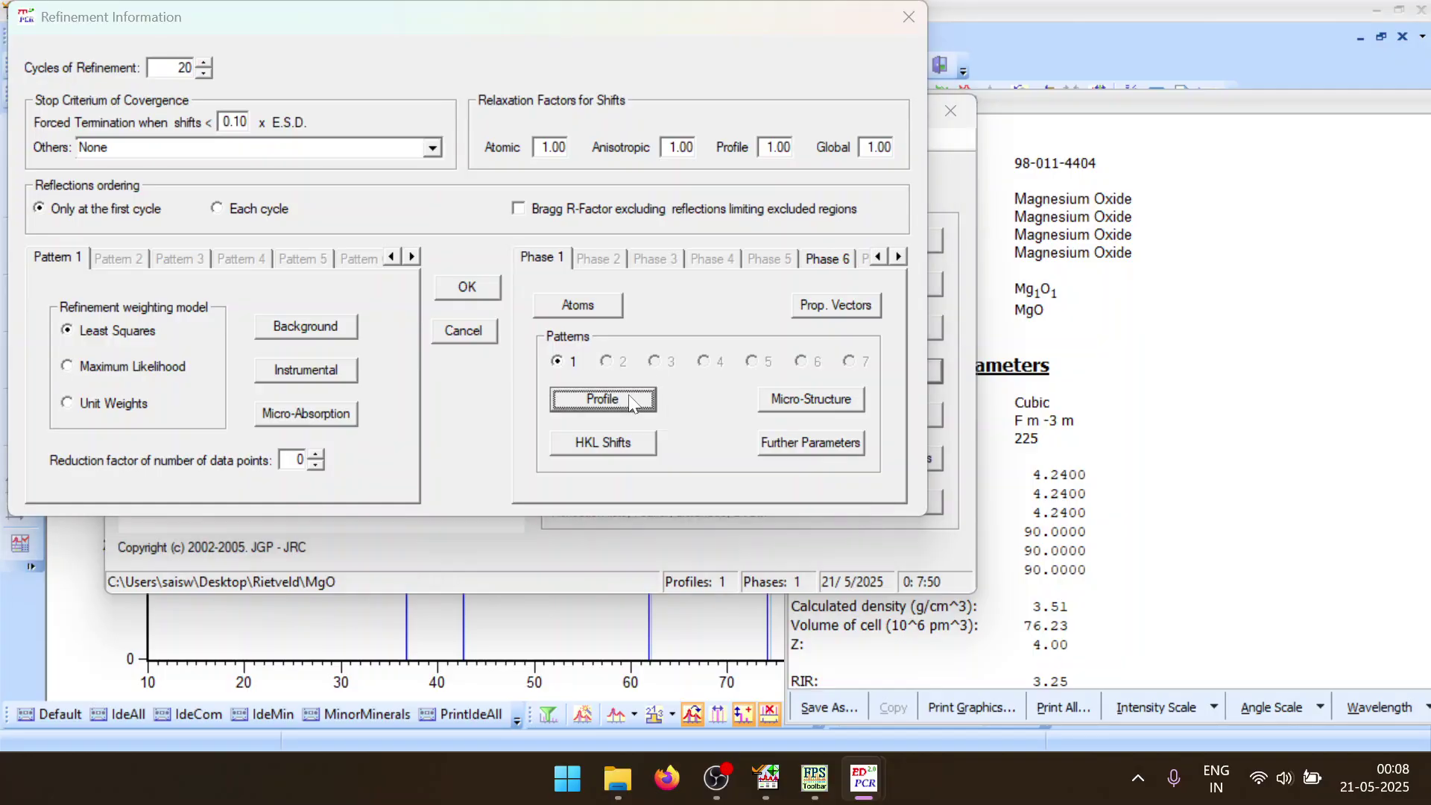
left_click(828, 358)
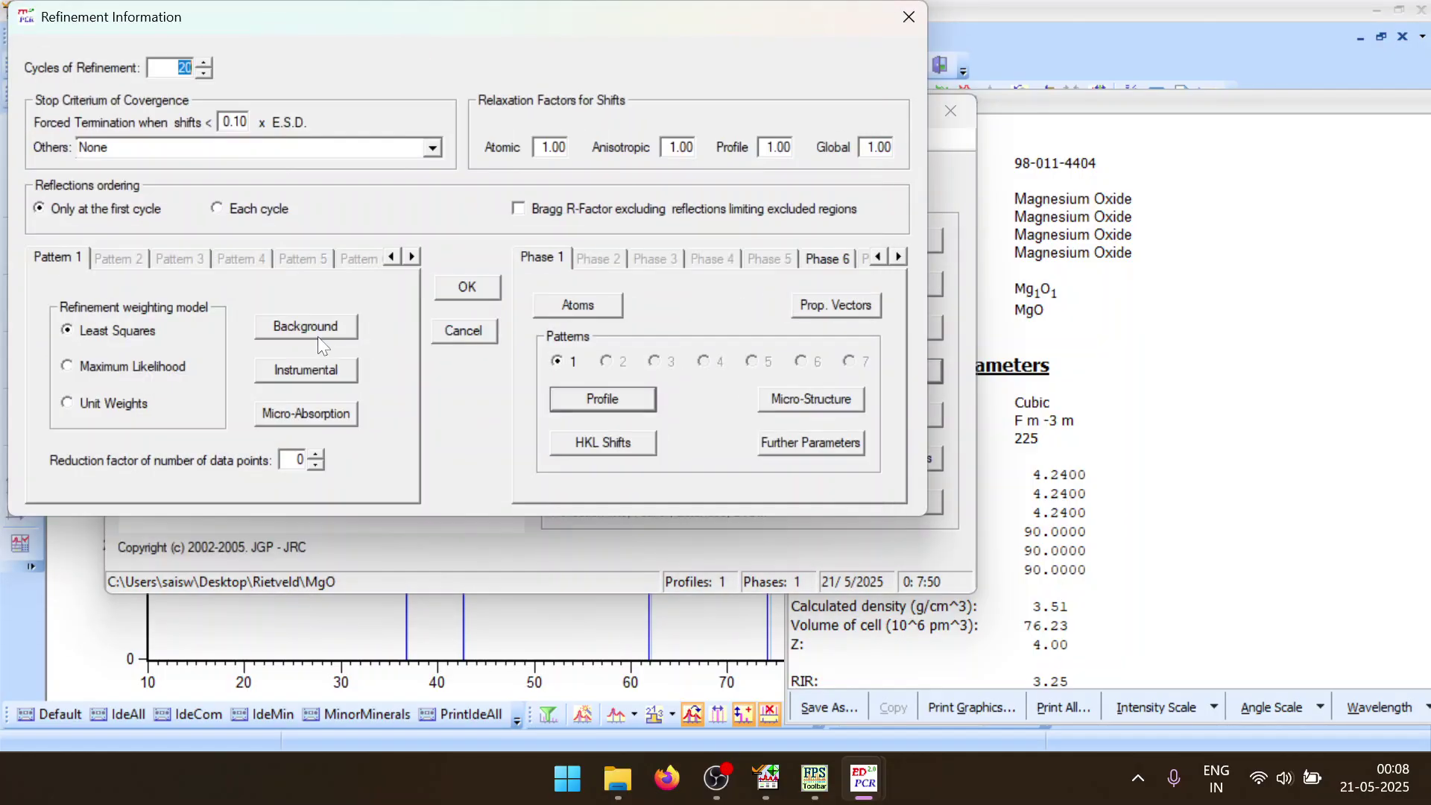
left_click(321, 329)
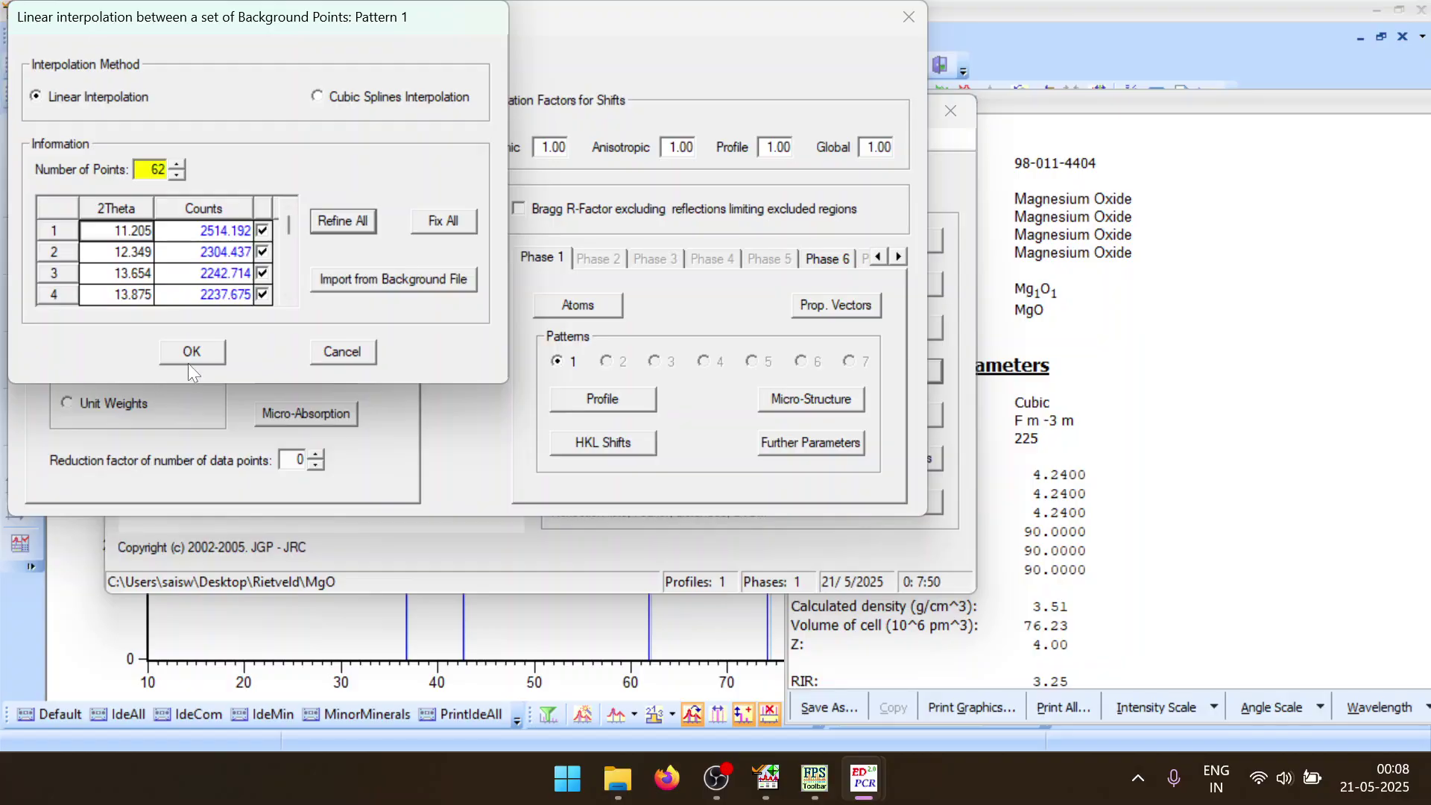
left_click(187, 357)
left_click(475, 290)
Run the MgO refinement with the background points free, close the run and reload the updated PCR file
left_click(257, 170)
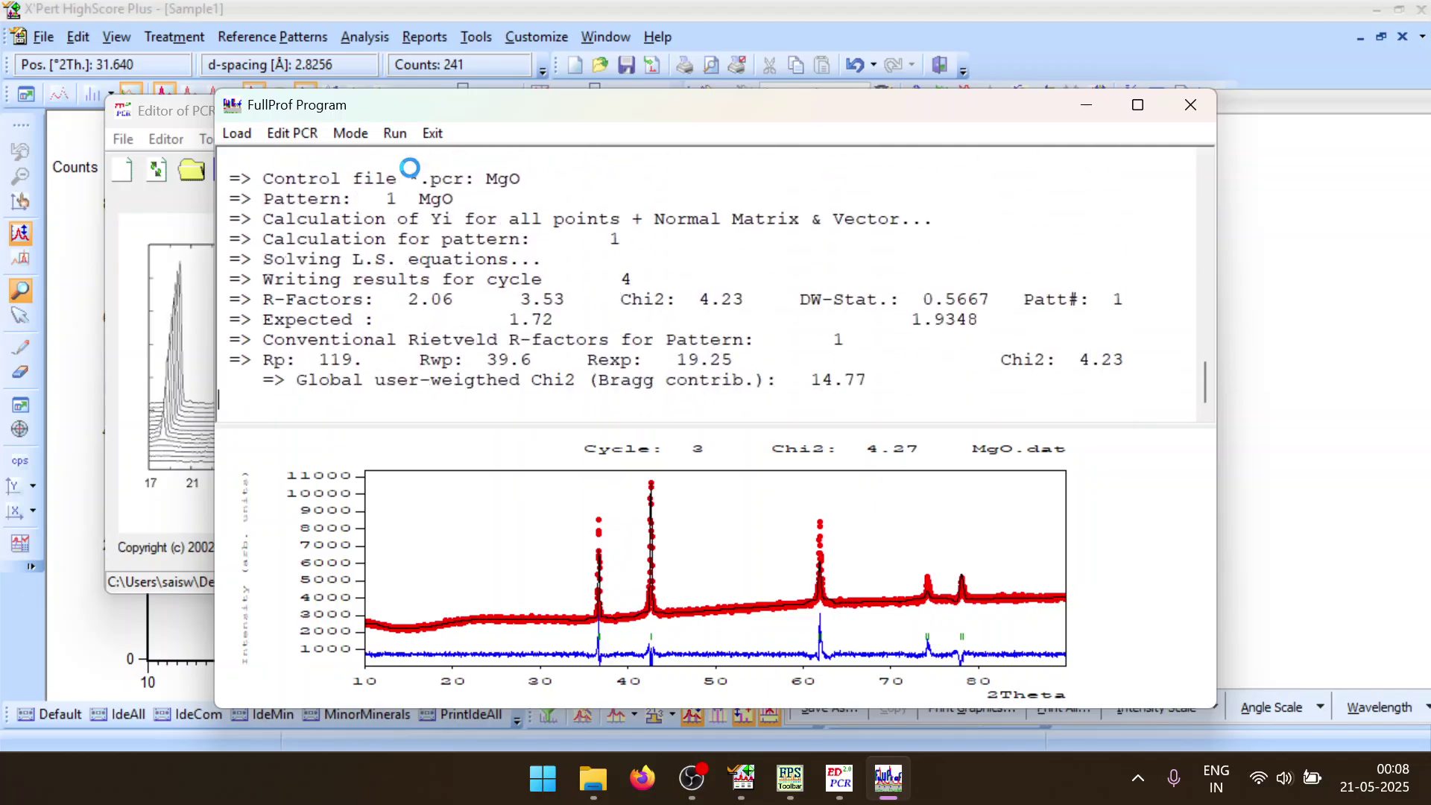
left_click(1192, 108)
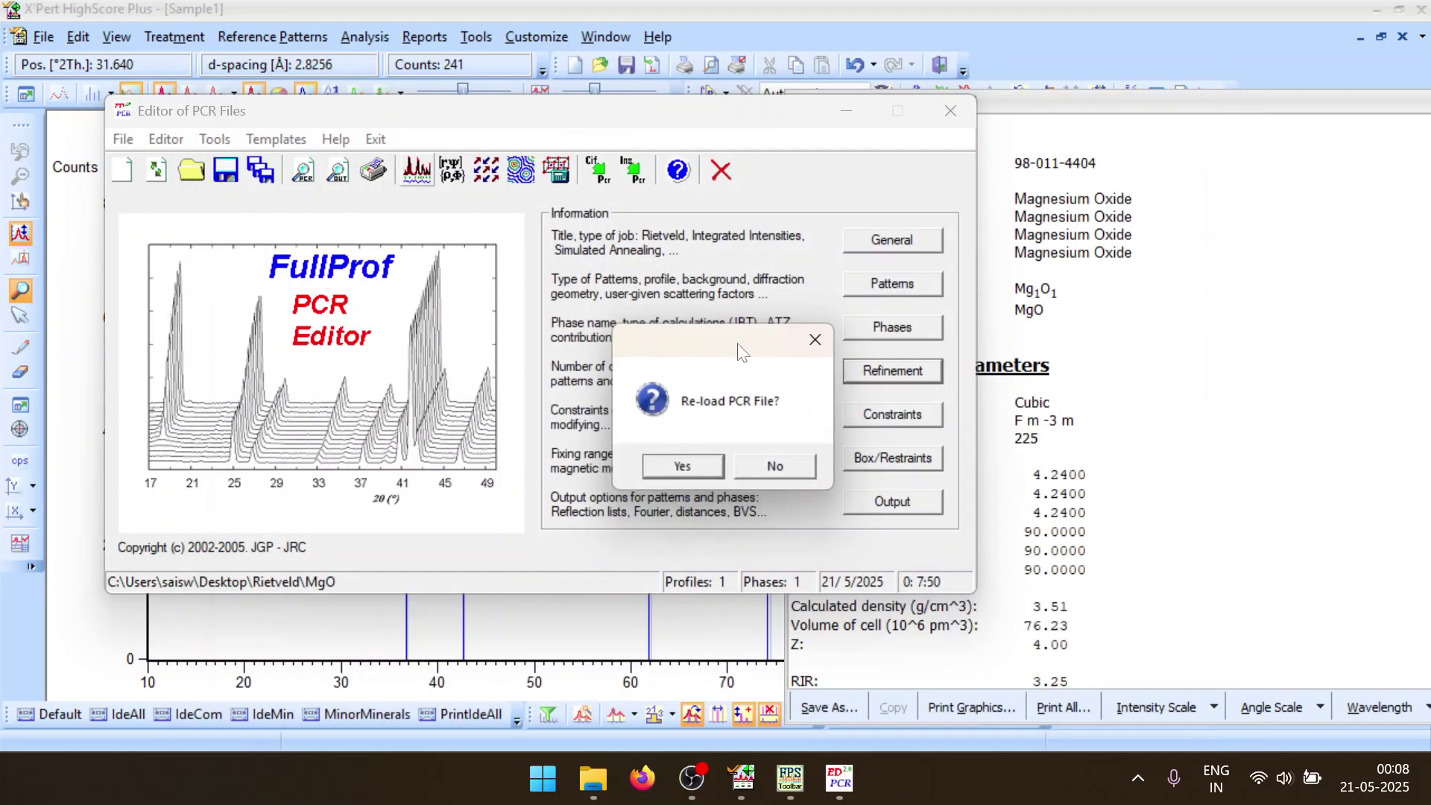
left_click(667, 470)
Fix all background points of pattern 1 and set its instrumental zero shift to refine
left_click(896, 369)
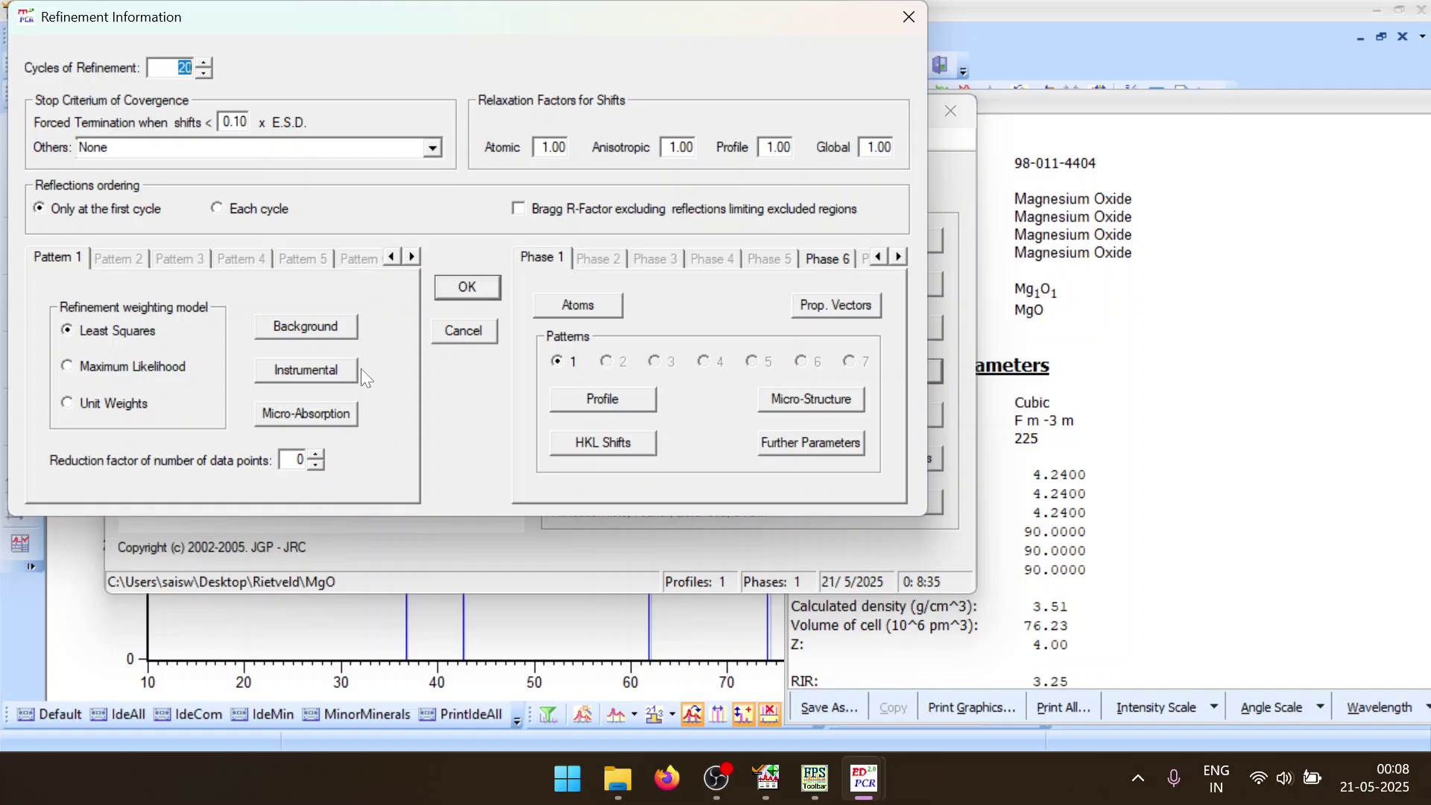
left_click(328, 329)
left_click(196, 351)
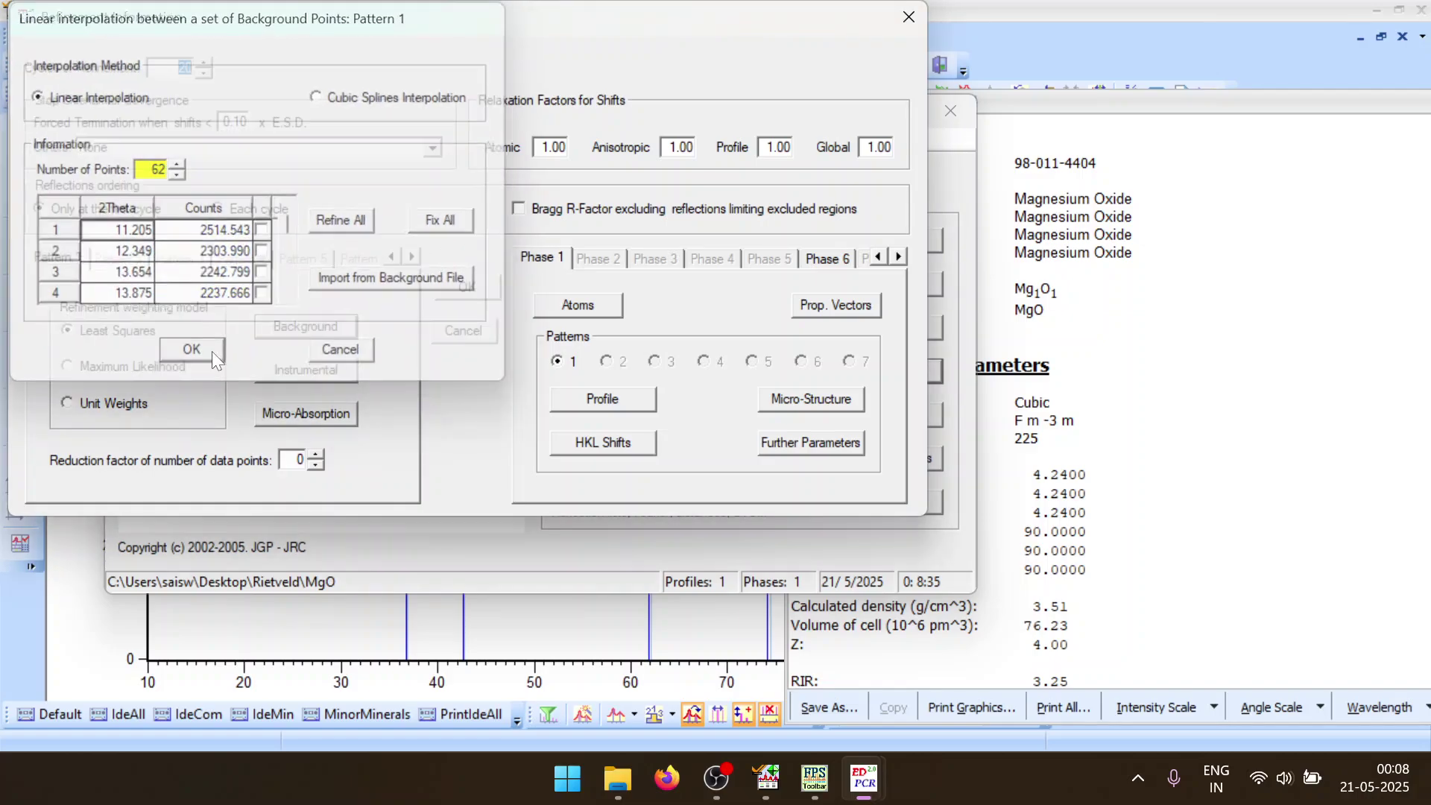
left_click(306, 370)
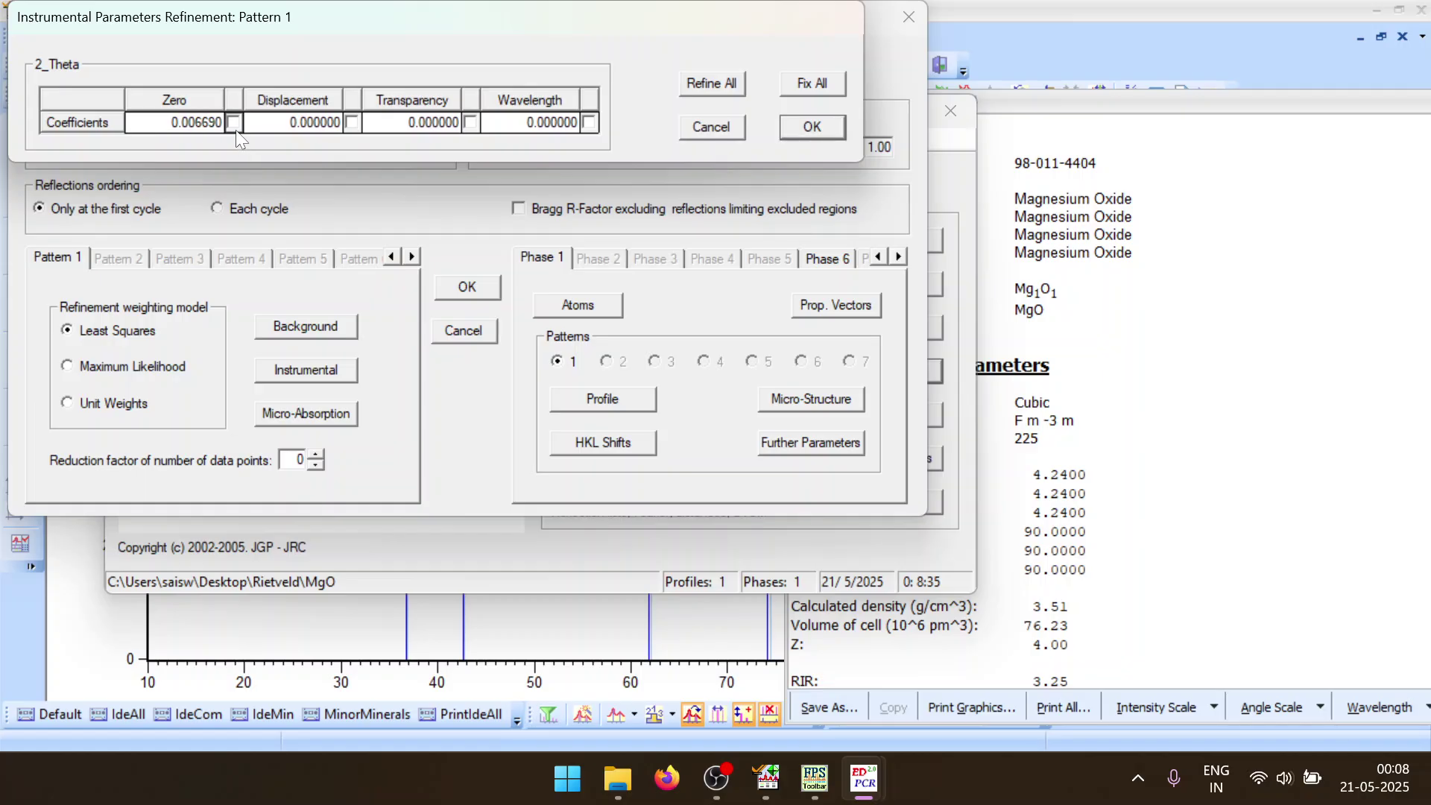
left_click(820, 127)
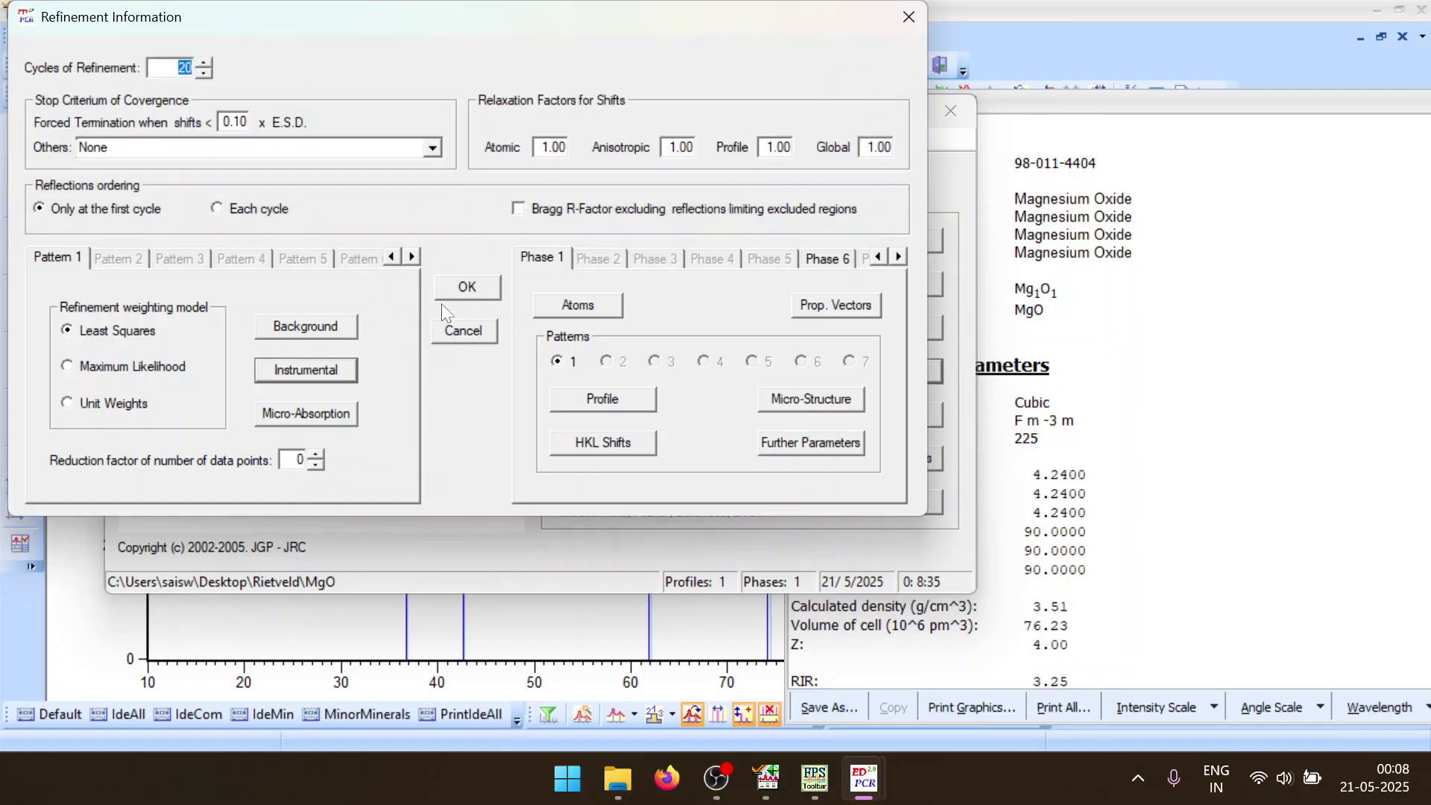
left_click(491, 288)
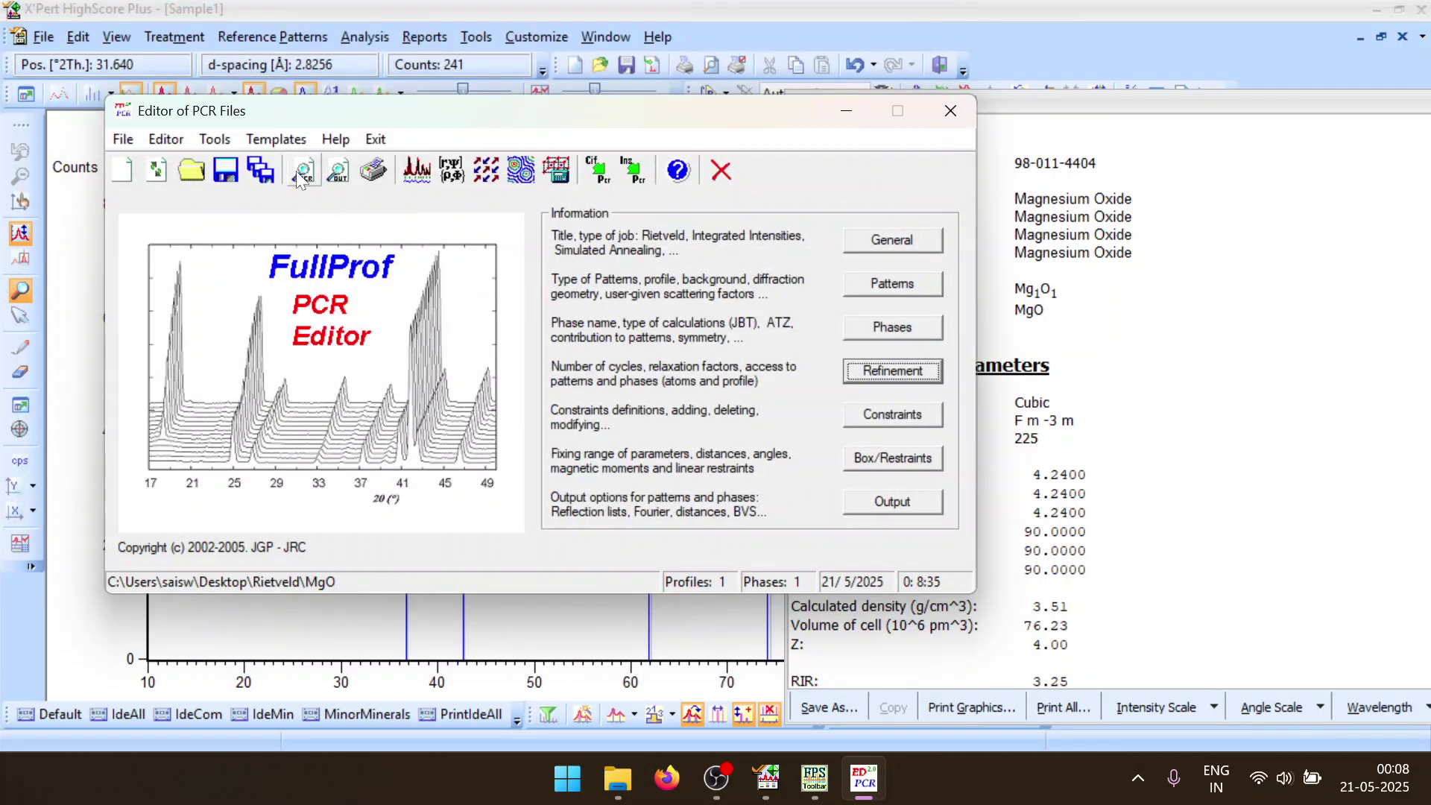
Run the MgO refinement with the zero shift free, close the run and reload the updated PCR file
left_click(423, 161)
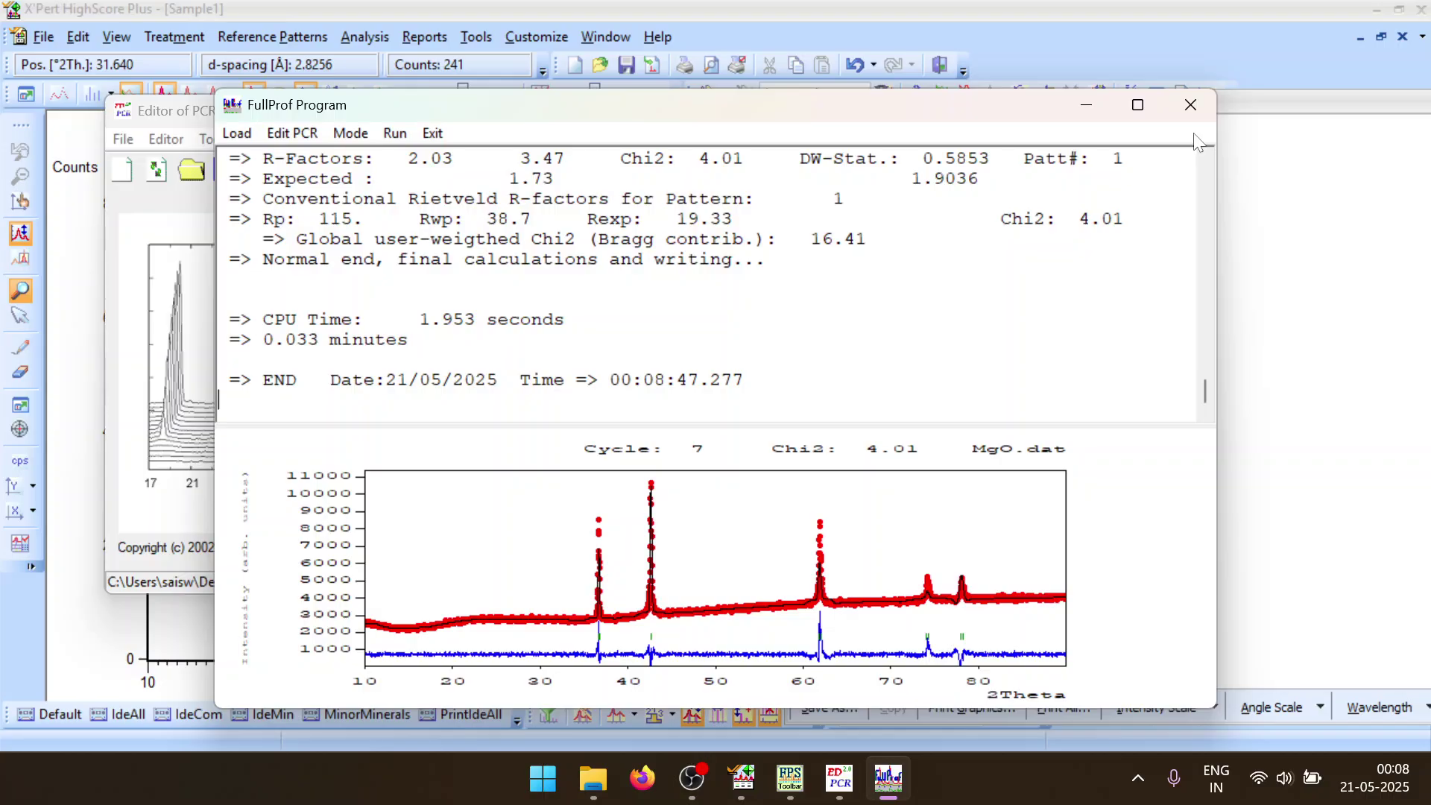
left_click(1191, 105)
left_click(769, 467)
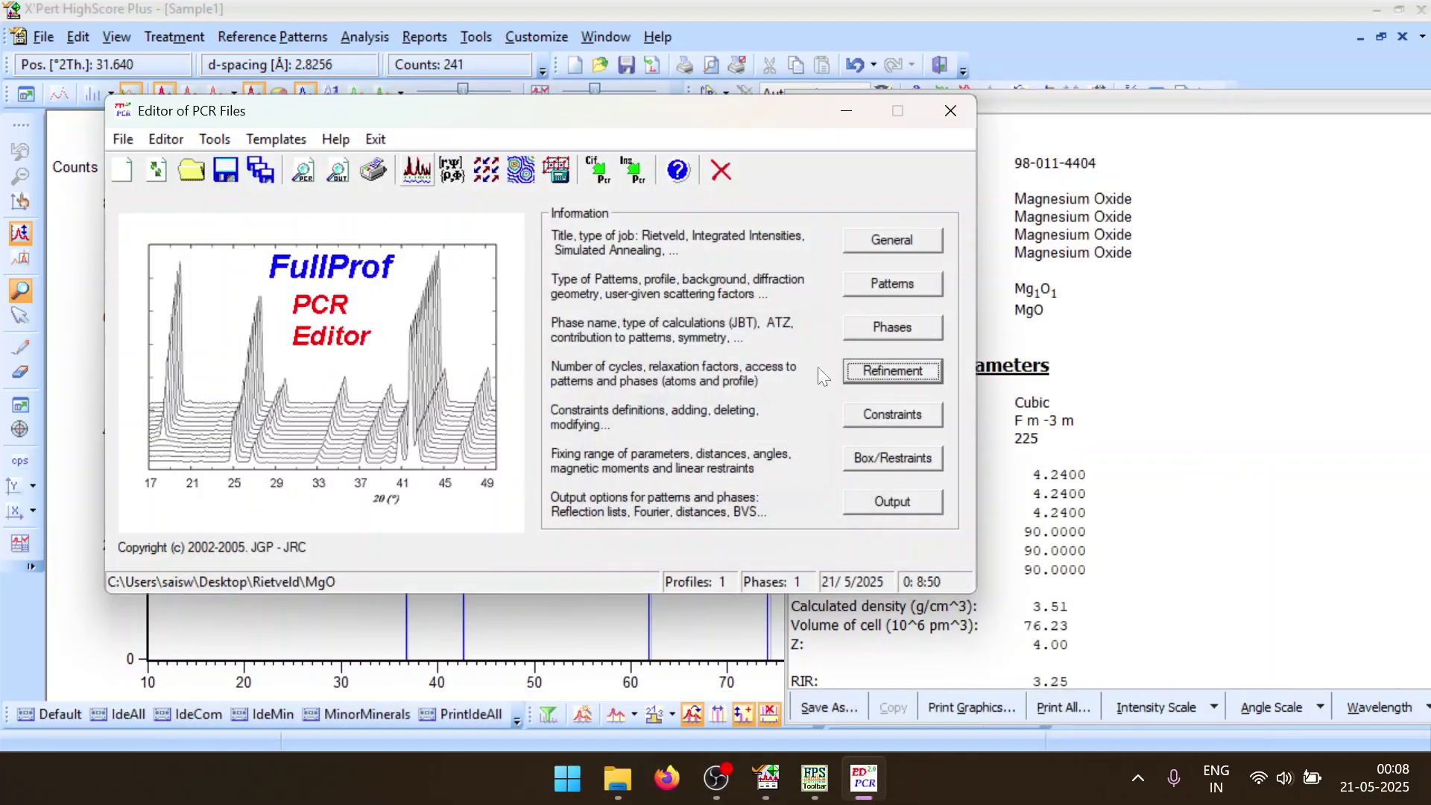
Fix the instrumental zero shift of pattern 1 again
left_click(872, 370)
left_click(269, 373)
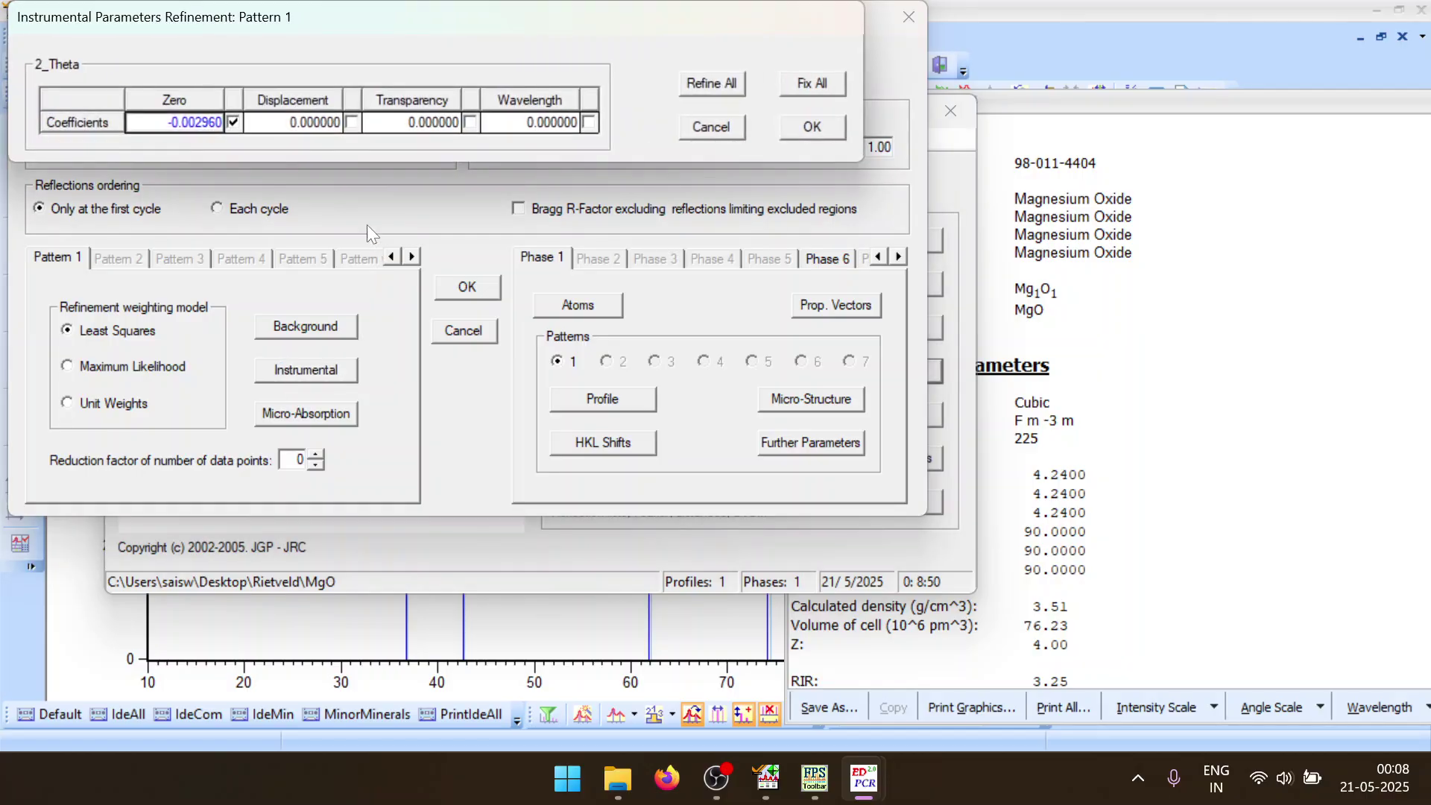
left_click(234, 123)
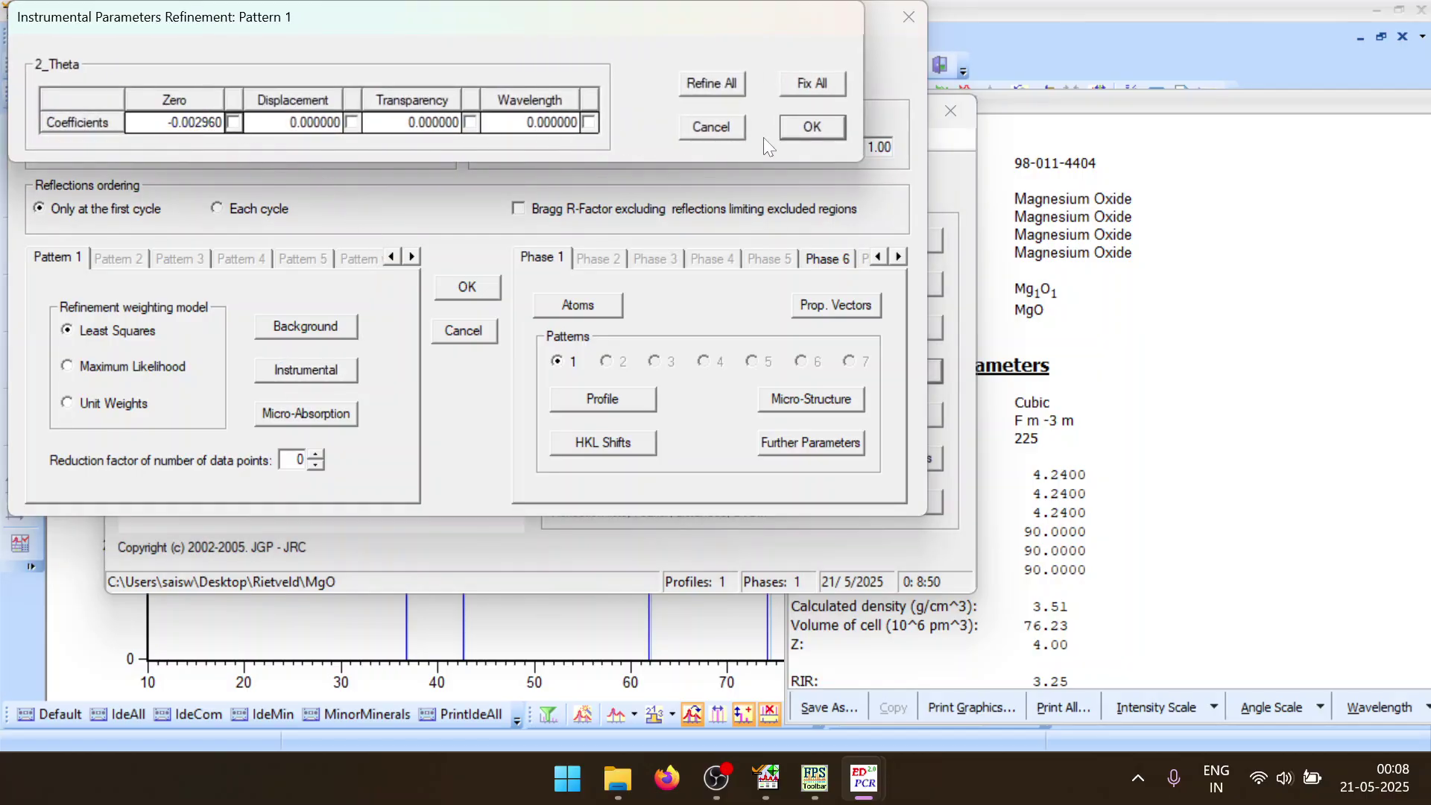
left_click(784, 131)
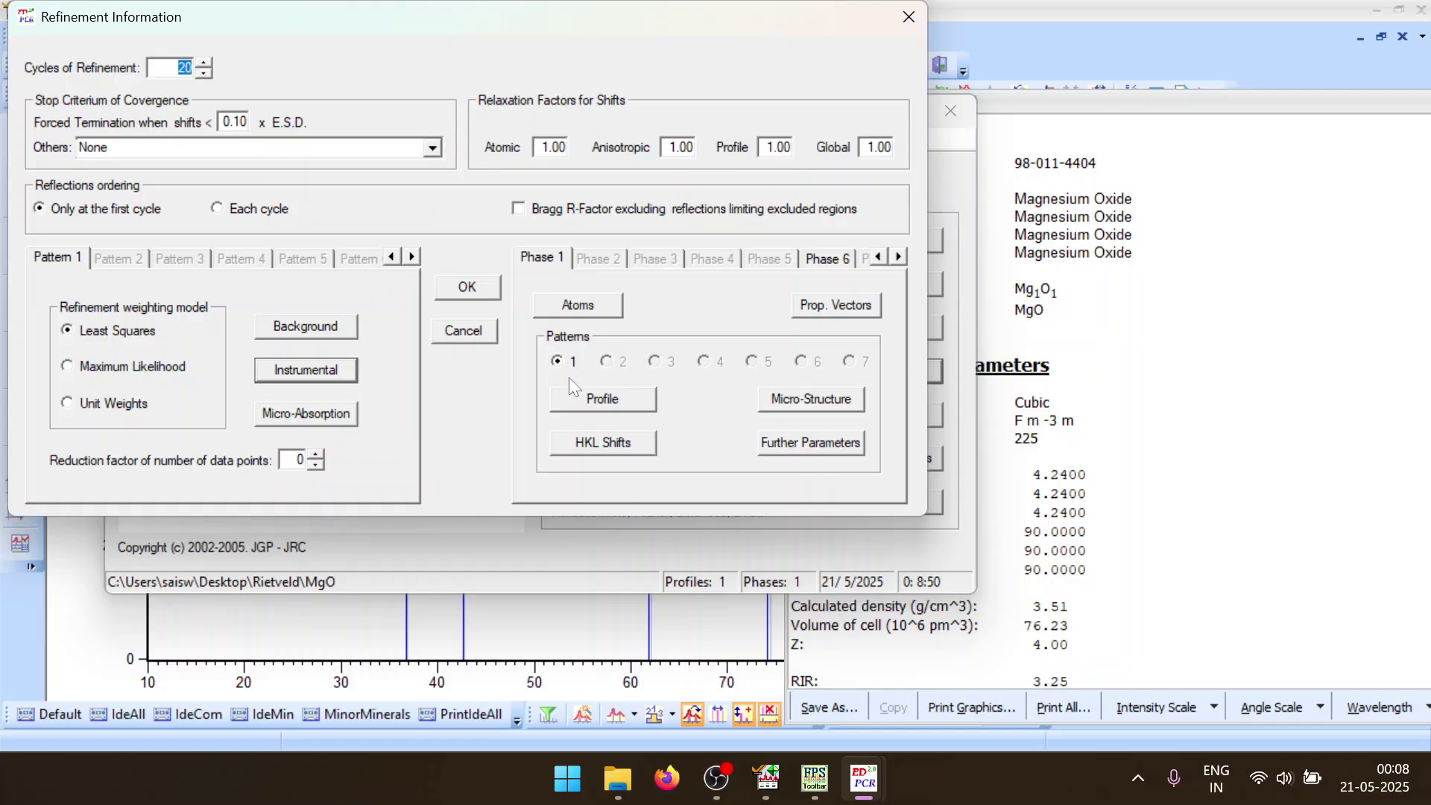
Set cell parameter a of phase 1 to refine, keeping the scale and overall B-factor free
left_click(569, 401)
left_click(230, 187)
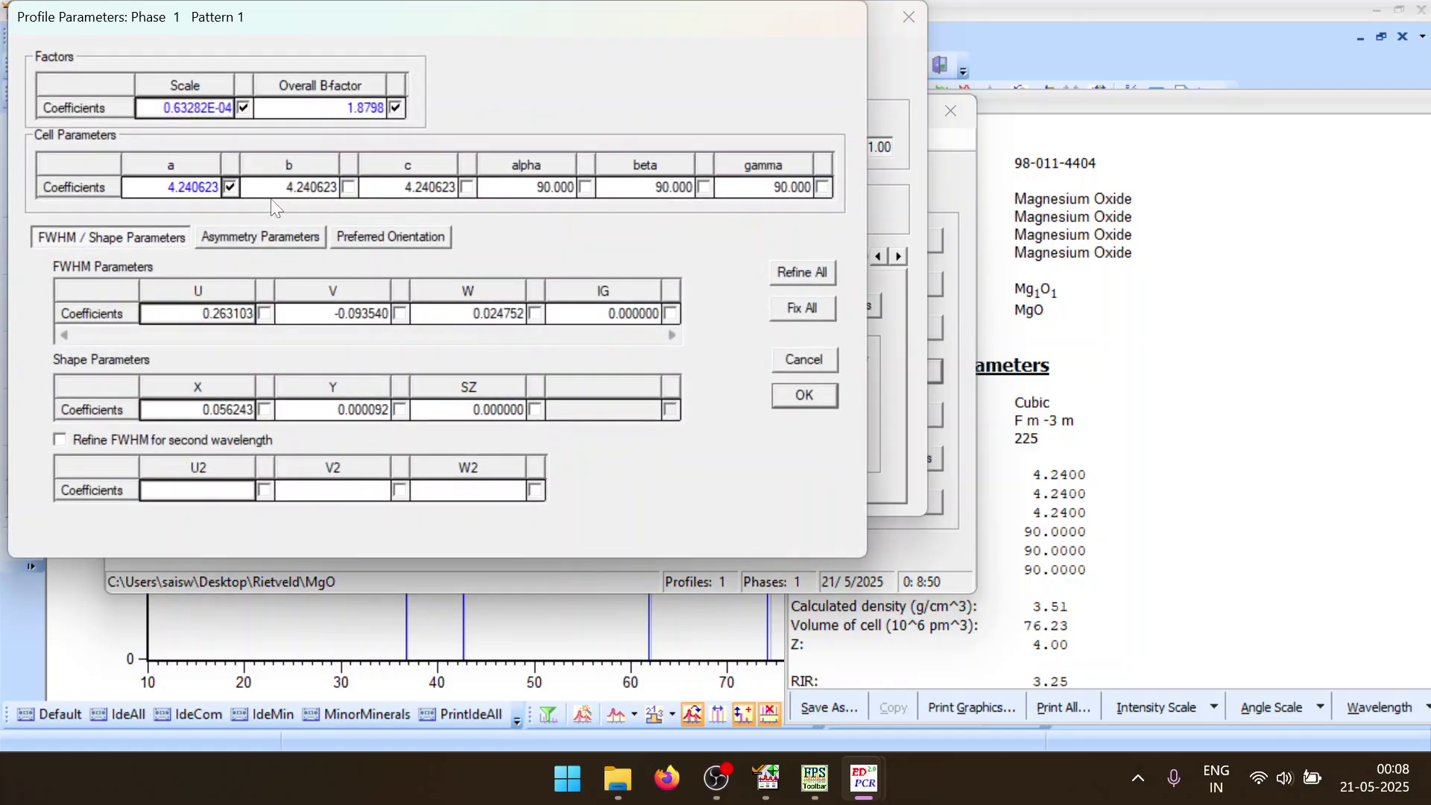
left_click(806, 396)
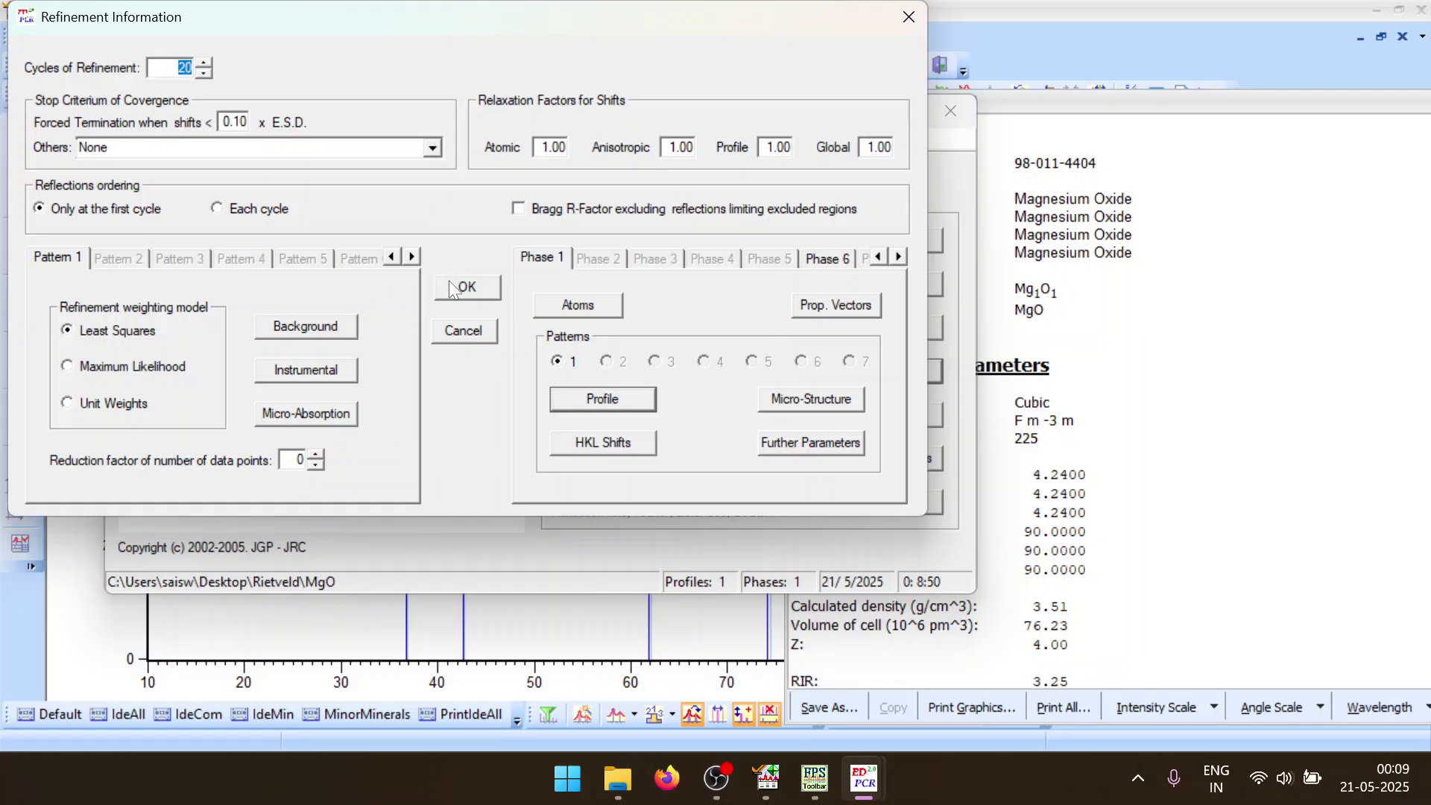
left_click(450, 283)
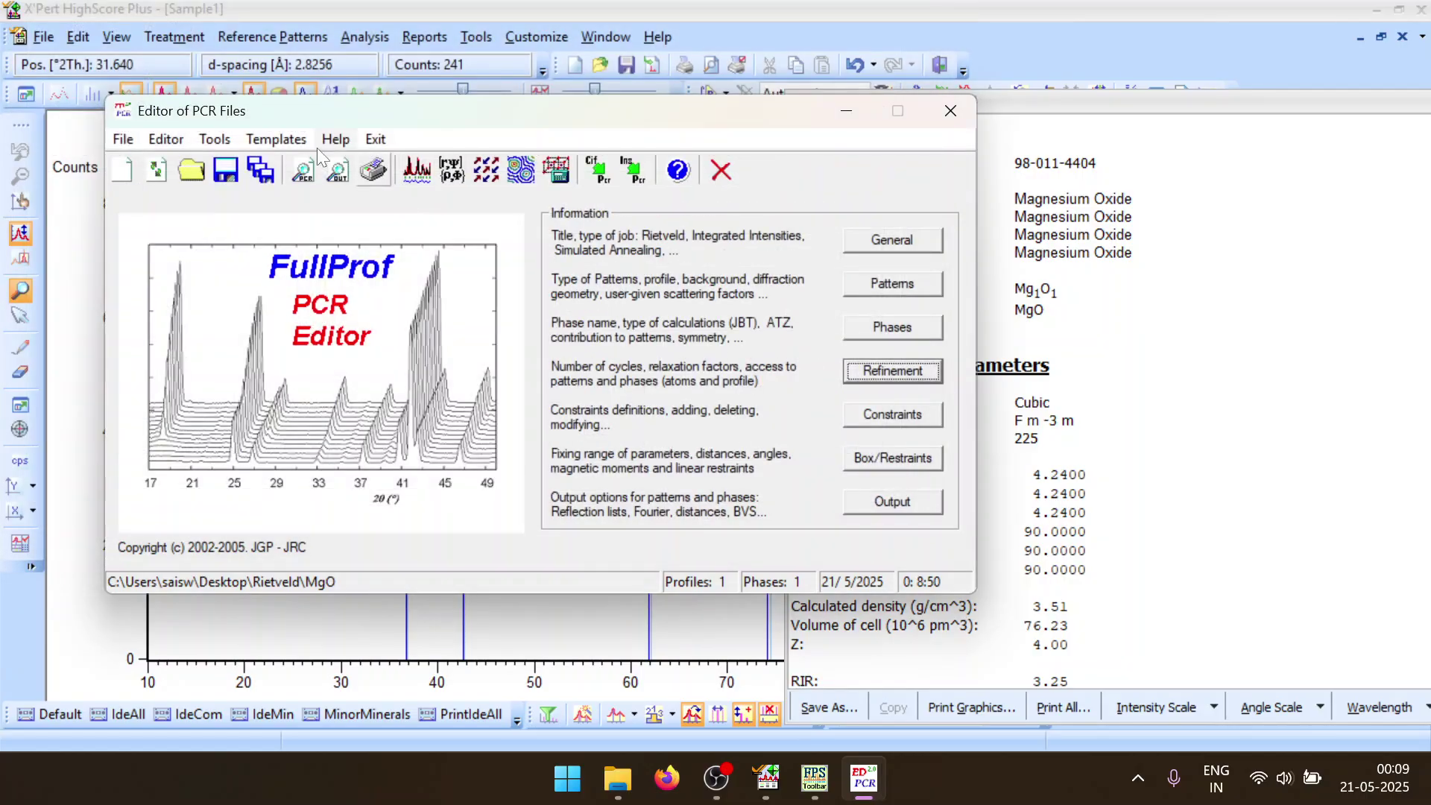
Run the MgO refinement with the cell parameter free, close the run and reload the updated PCR file
left_click(430, 157)
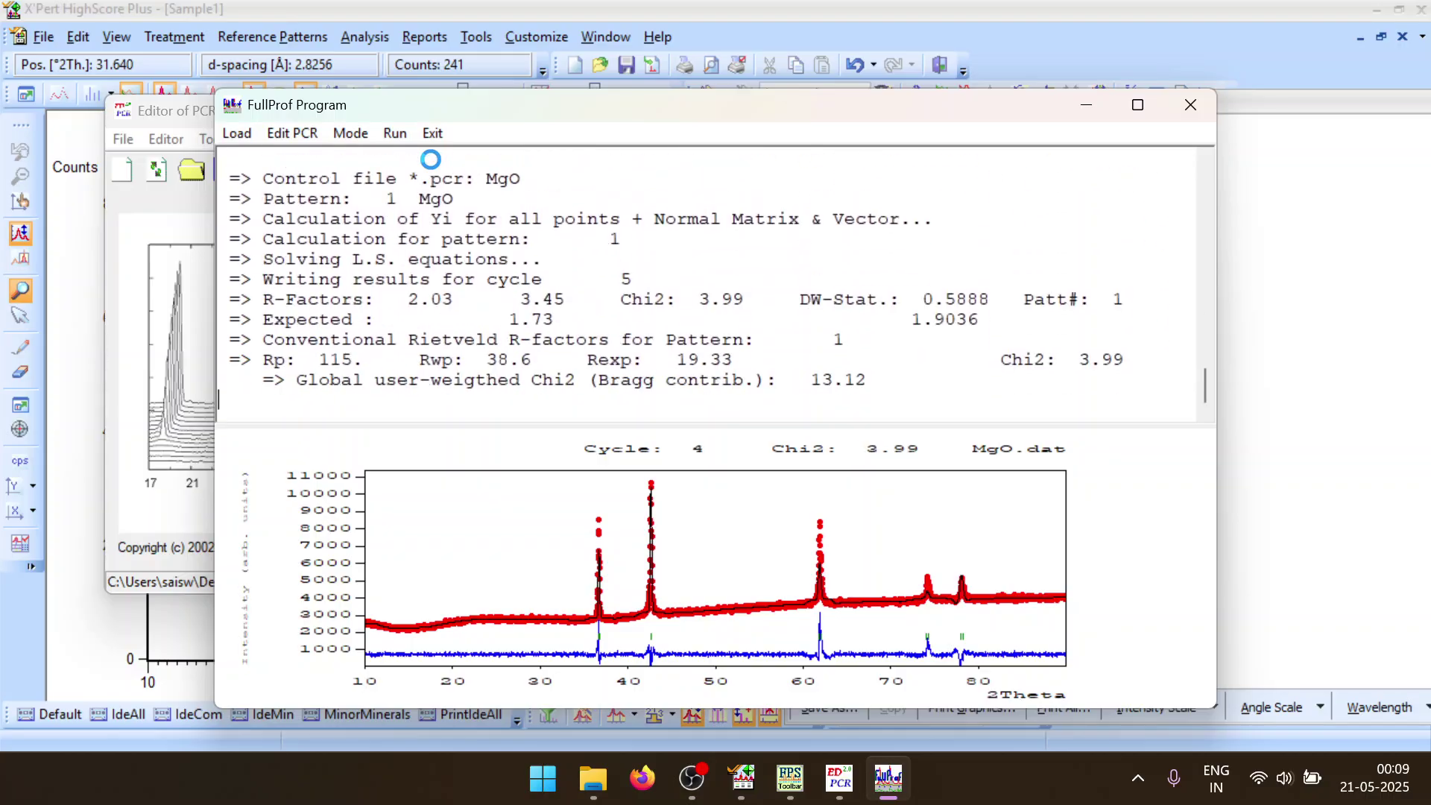
left_click(1192, 111)
left_click(687, 462)
Fix cell parameters a, b and c of phase 1 and set the FWHM parameter U to refine
left_click(914, 378)
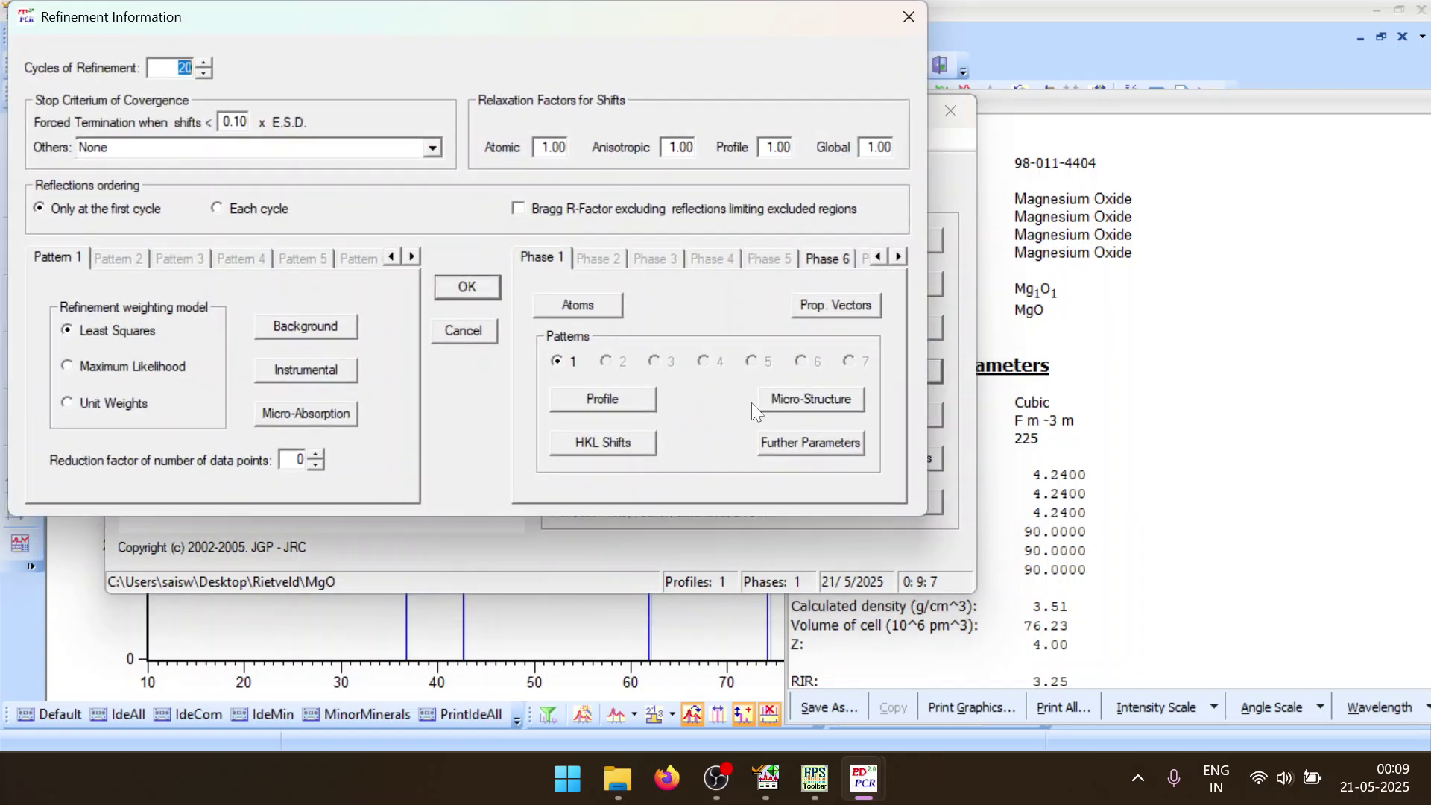
left_click(599, 405)
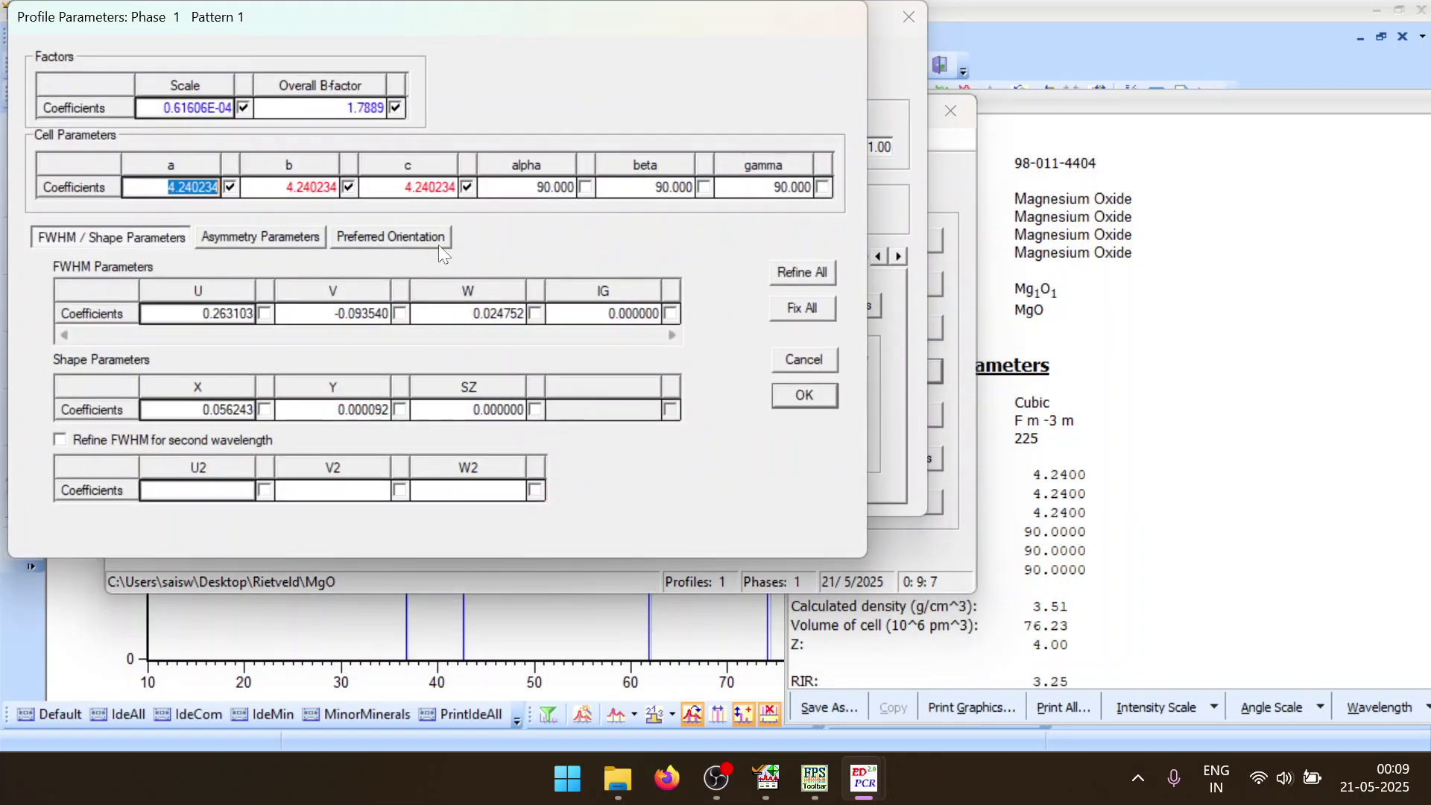
left_click(228, 187)
left_click(348, 187)
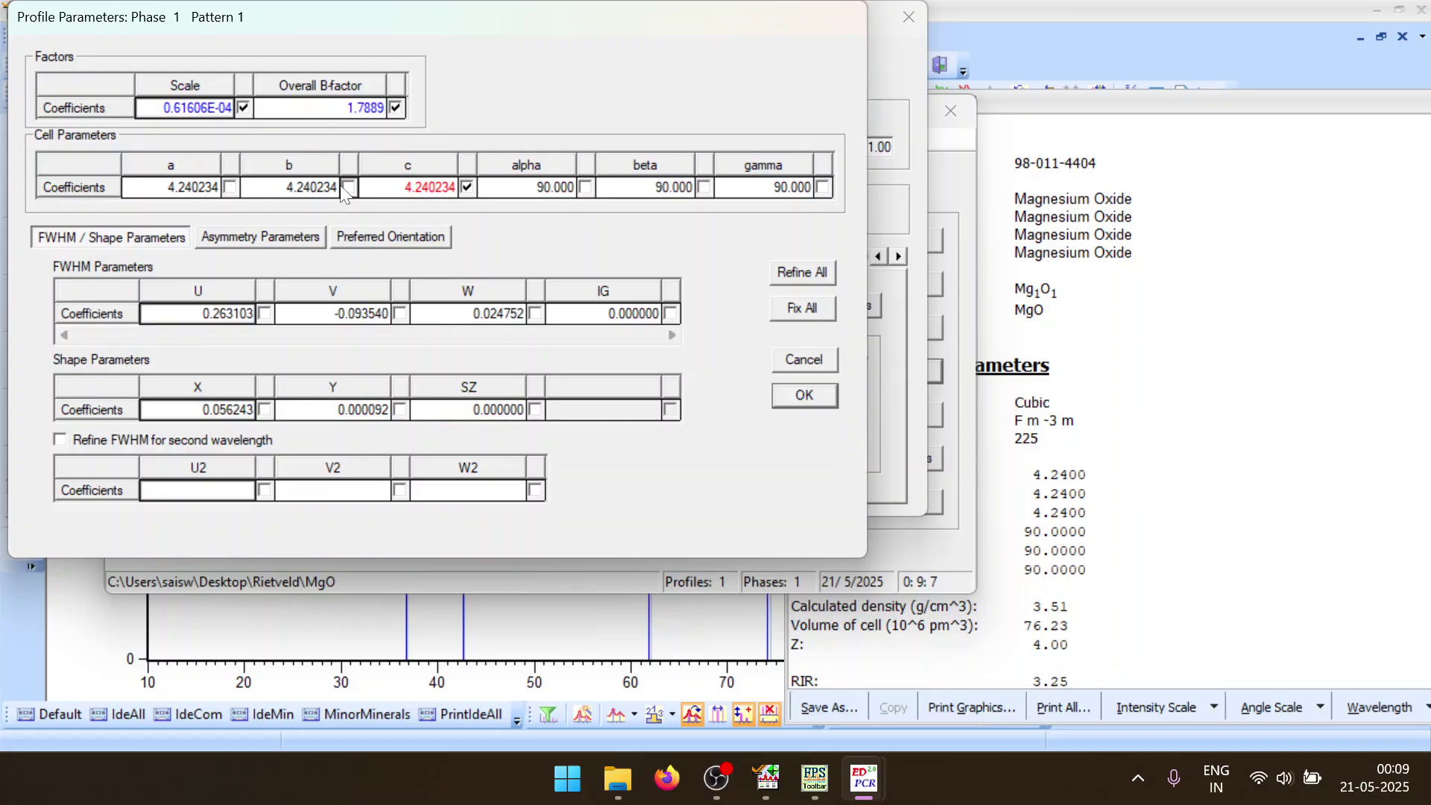
left_click(466, 187)
left_click(265, 314)
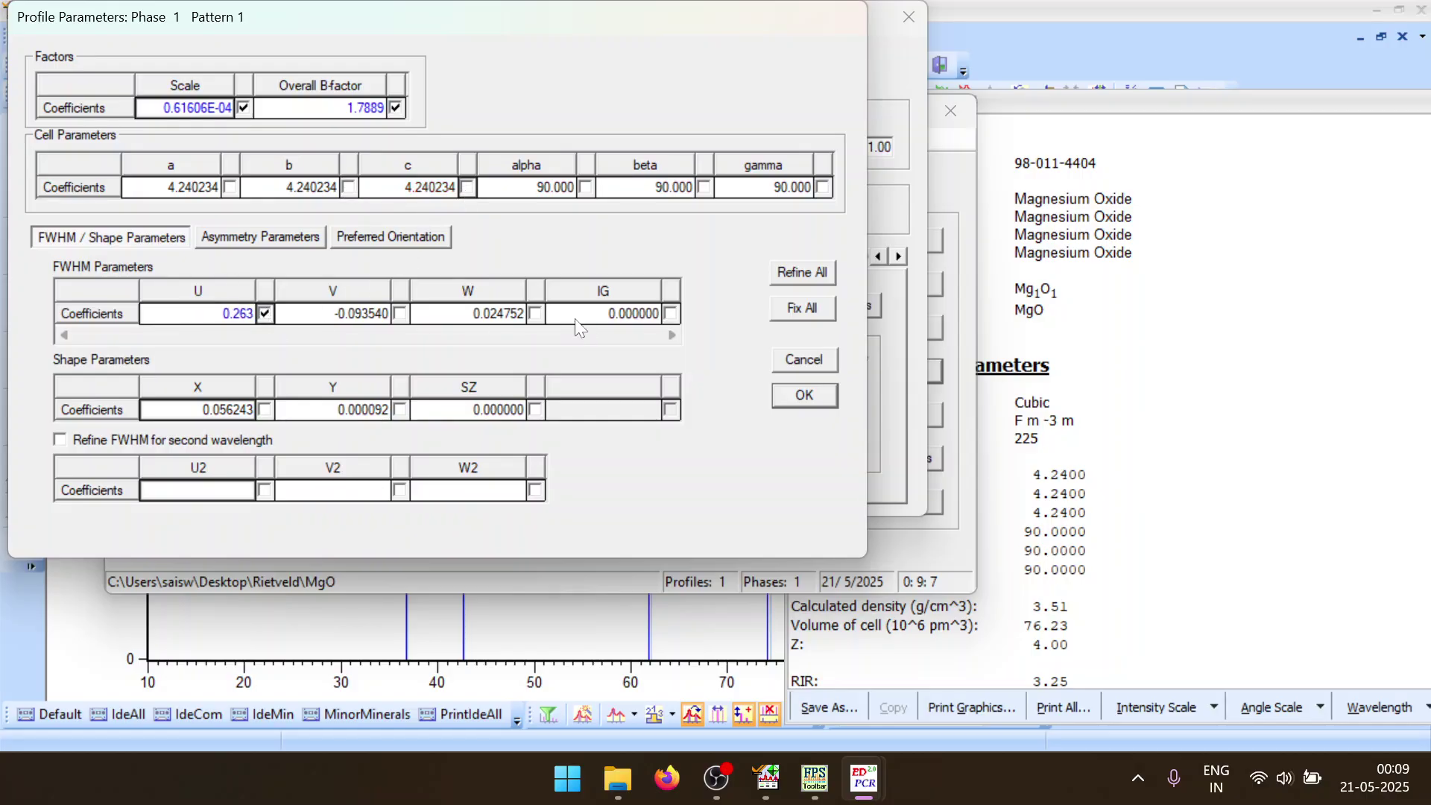
left_click(805, 397)
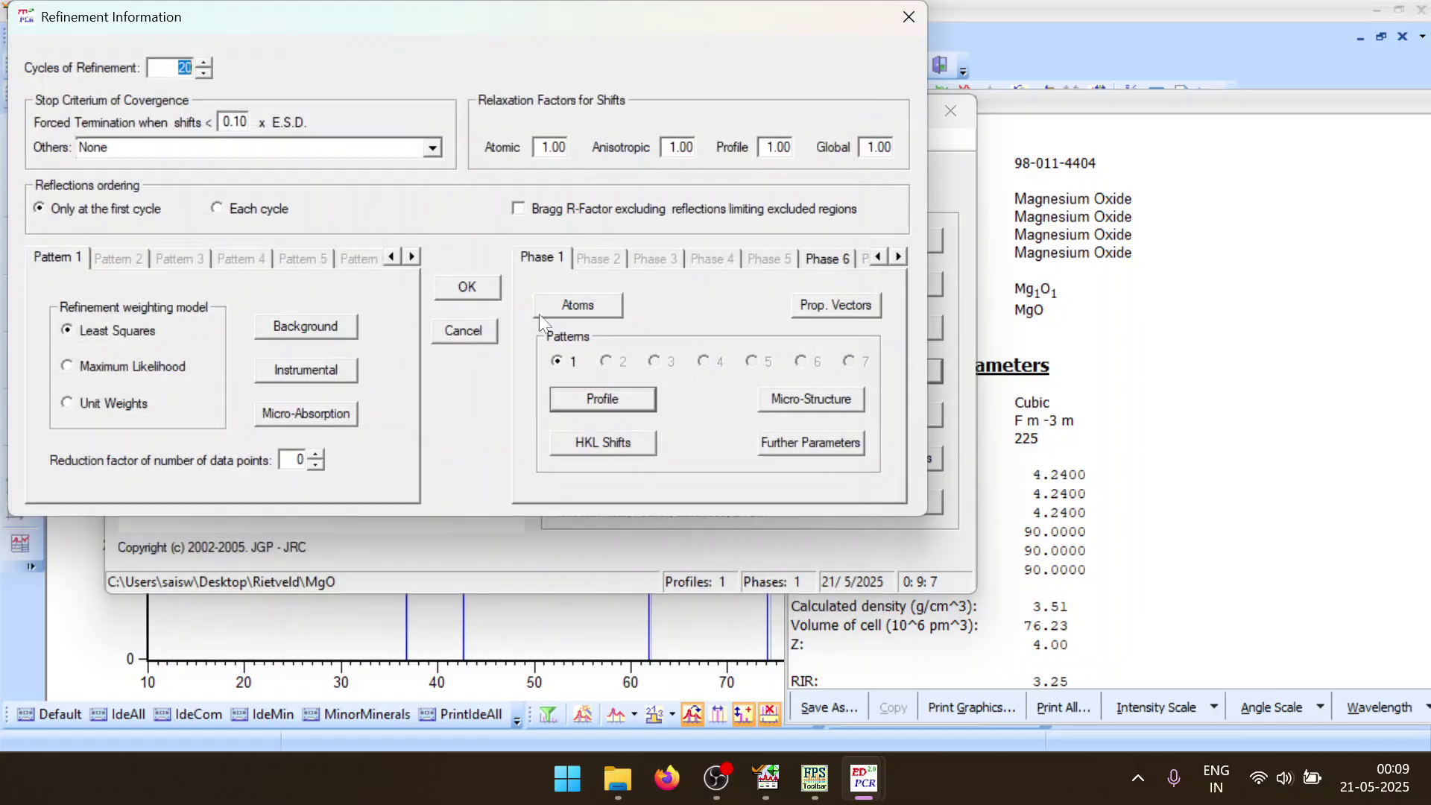
left_click(437, 282)
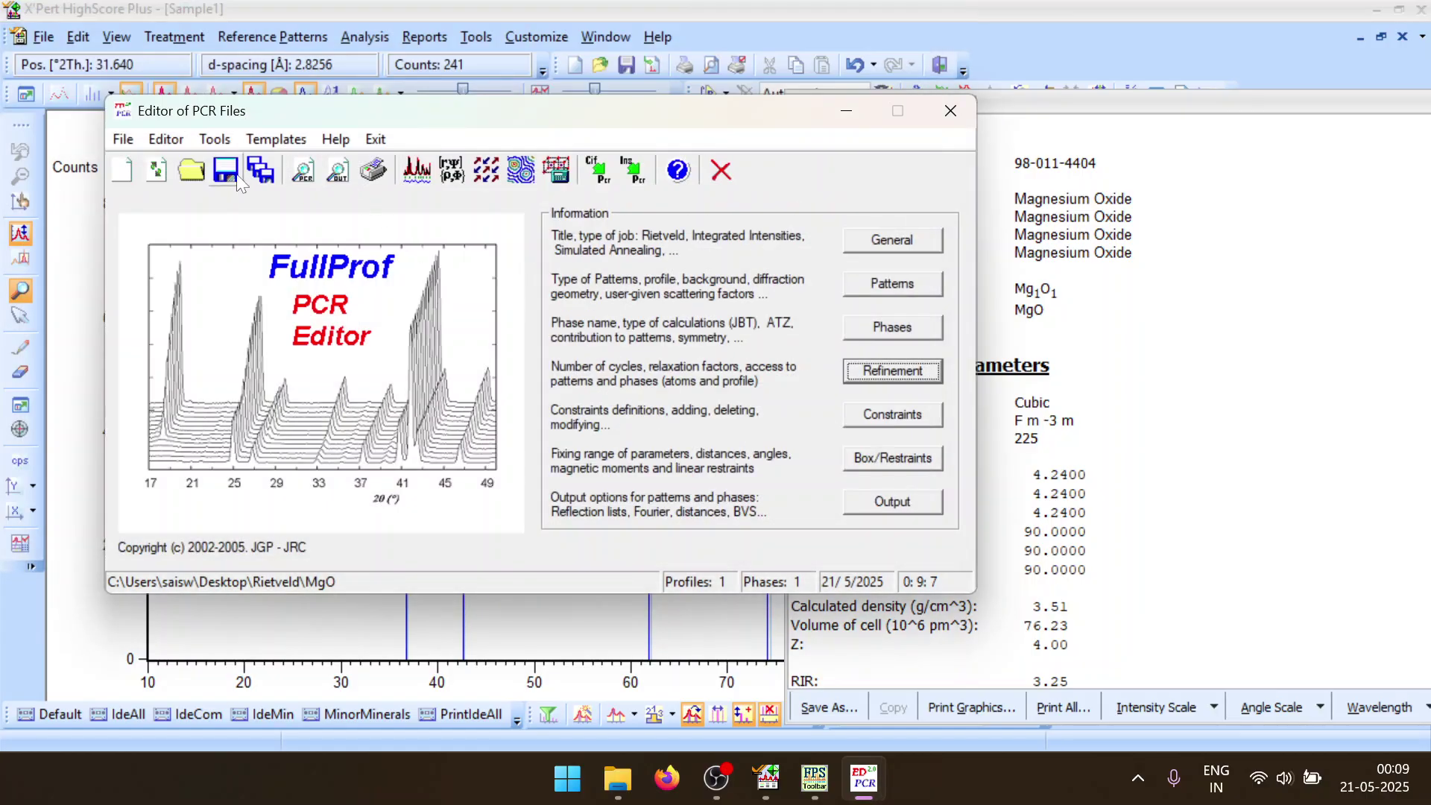
Run the MgO refinement with U free and the cell fixed, close the run and reload the PCR file
left_click(420, 173)
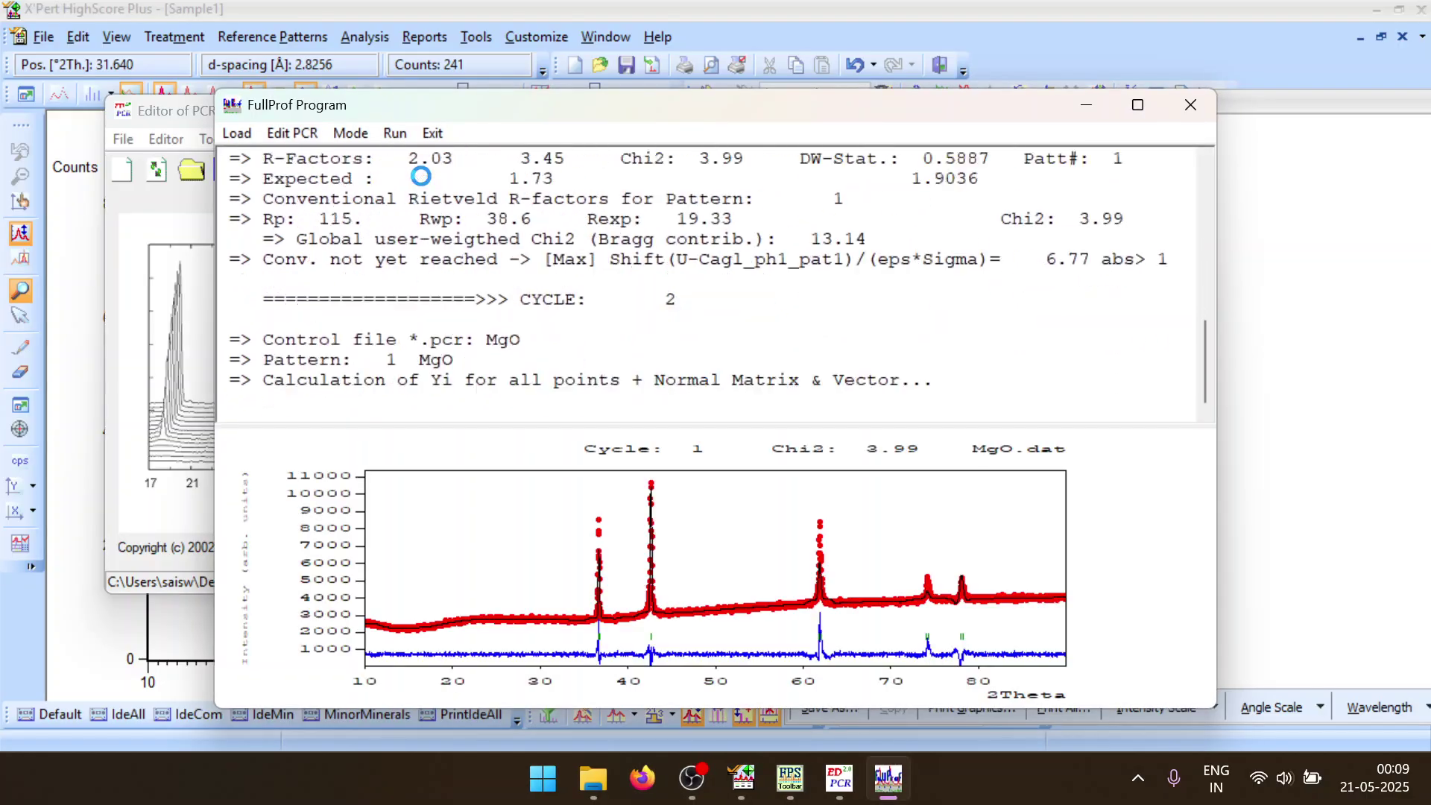
left_click(1197, 111)
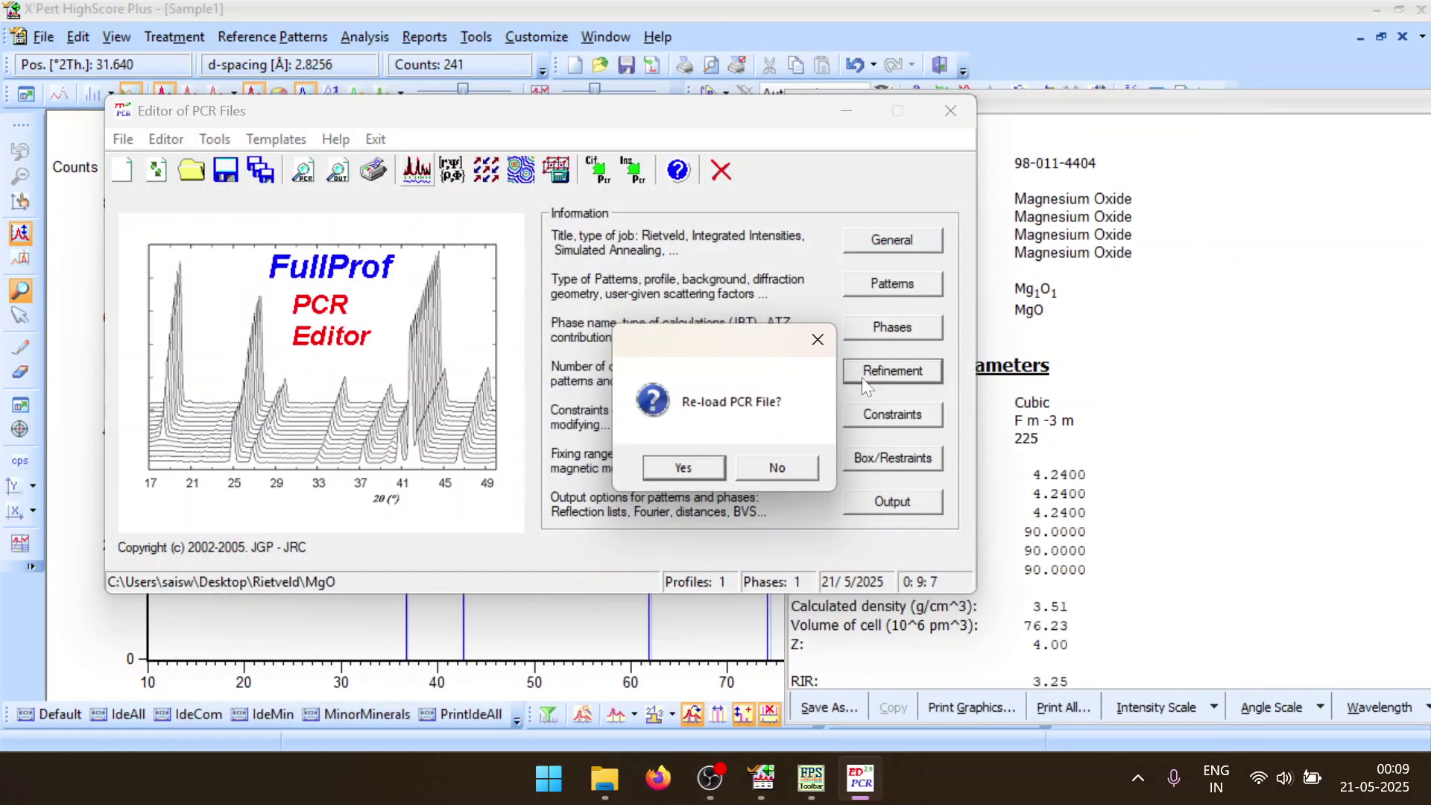
left_click(685, 467)
Set cell parameter a of phase 1 to refine together with the FWHM parameter U
left_click(928, 371)
left_click(601, 396)
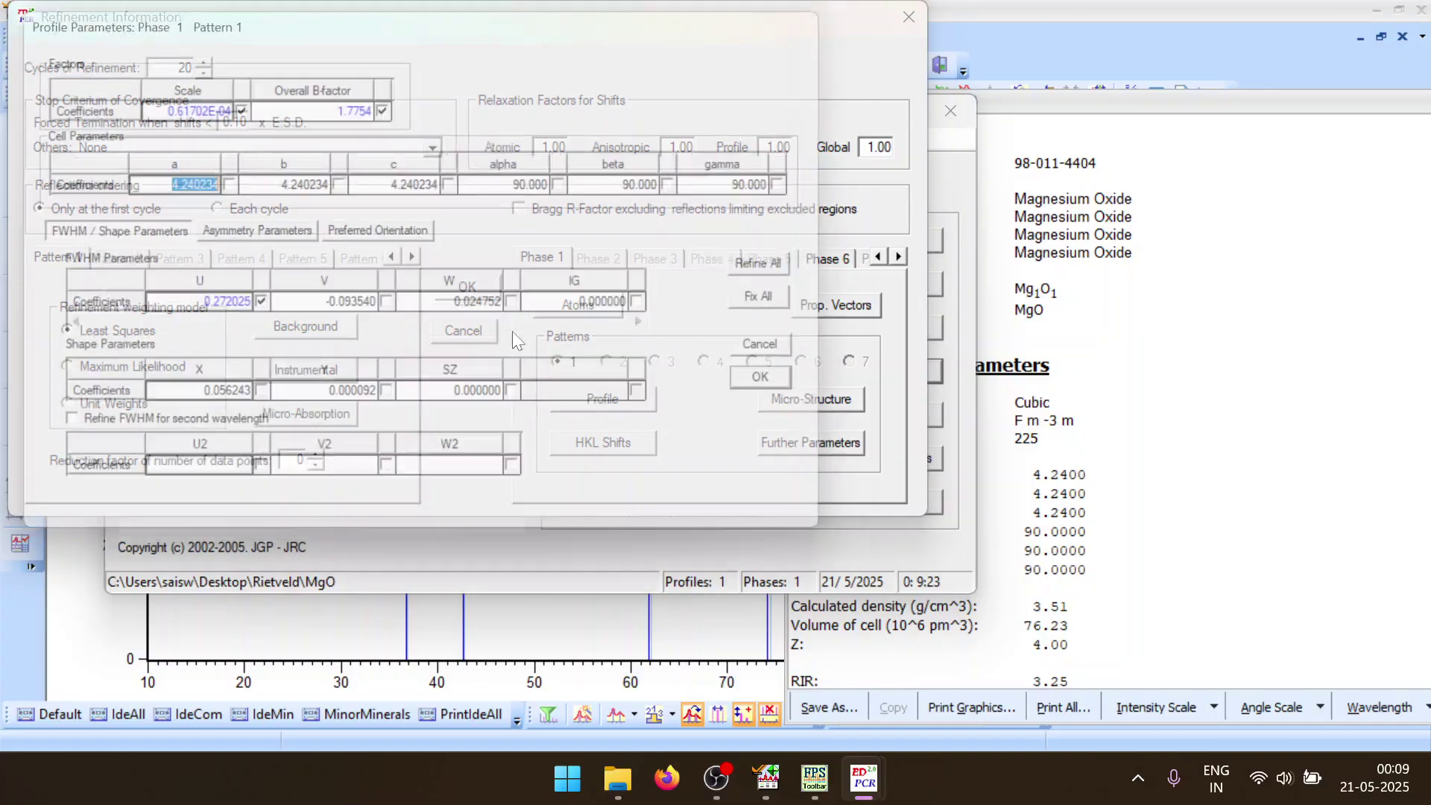
left_click(230, 187)
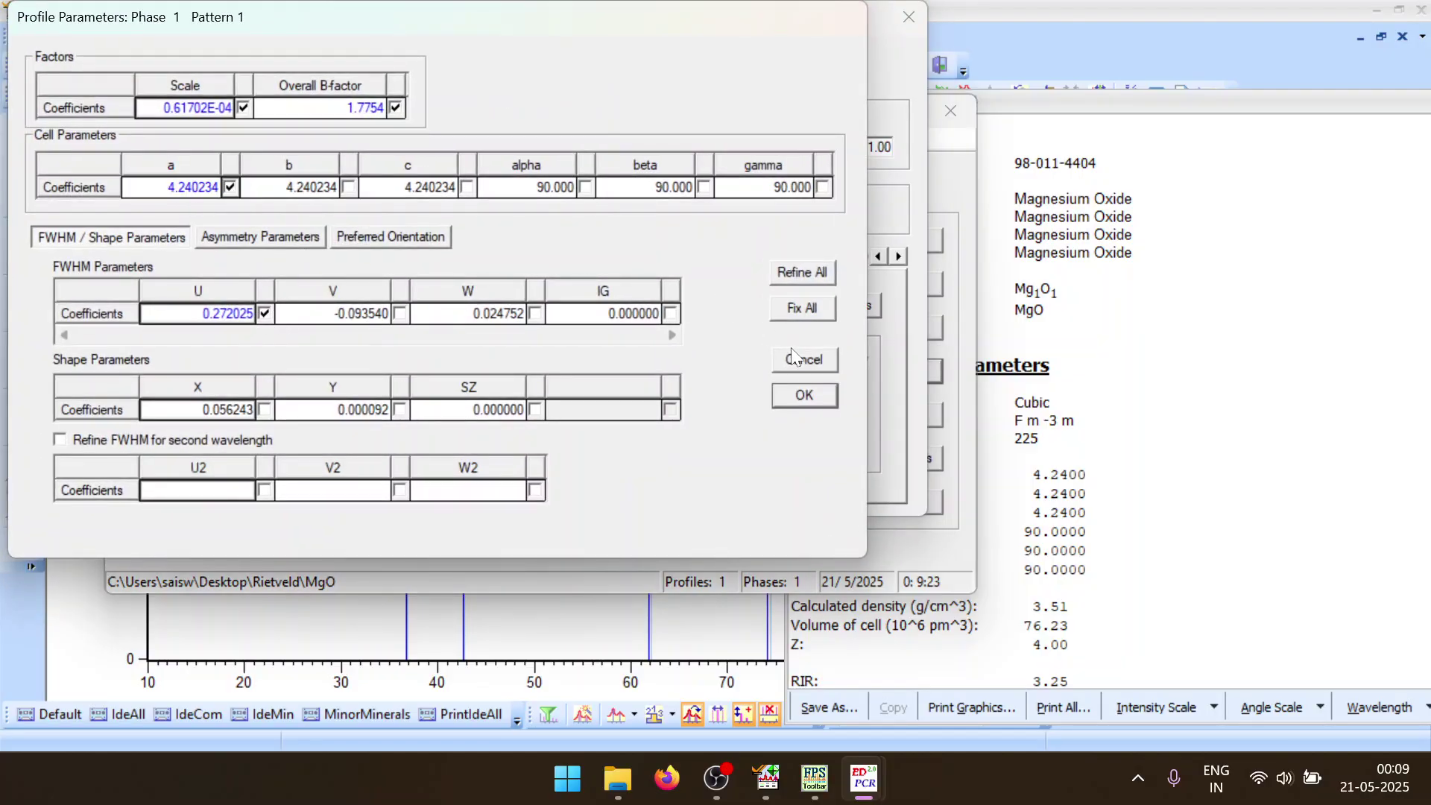
left_click(808, 399)
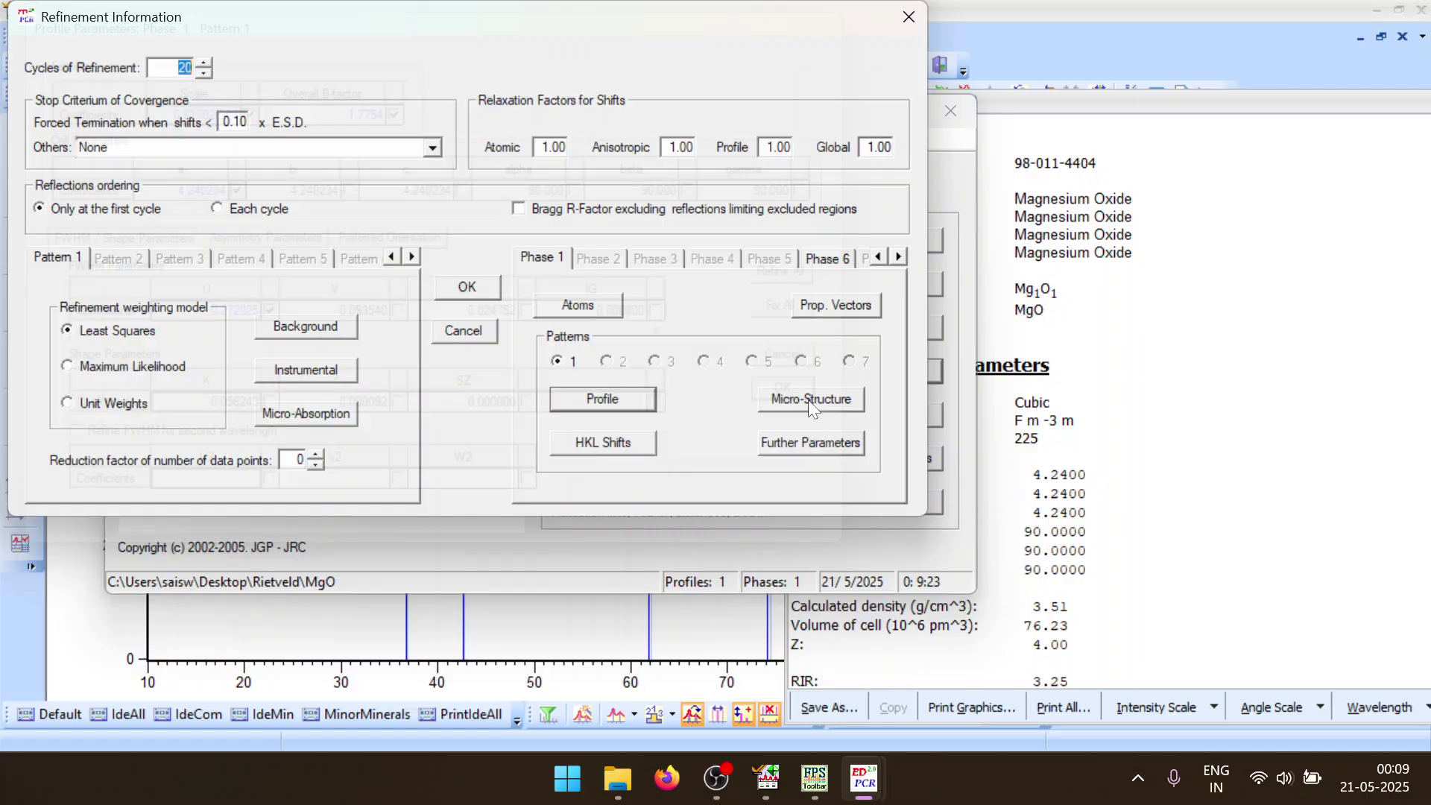
left_click(489, 293)
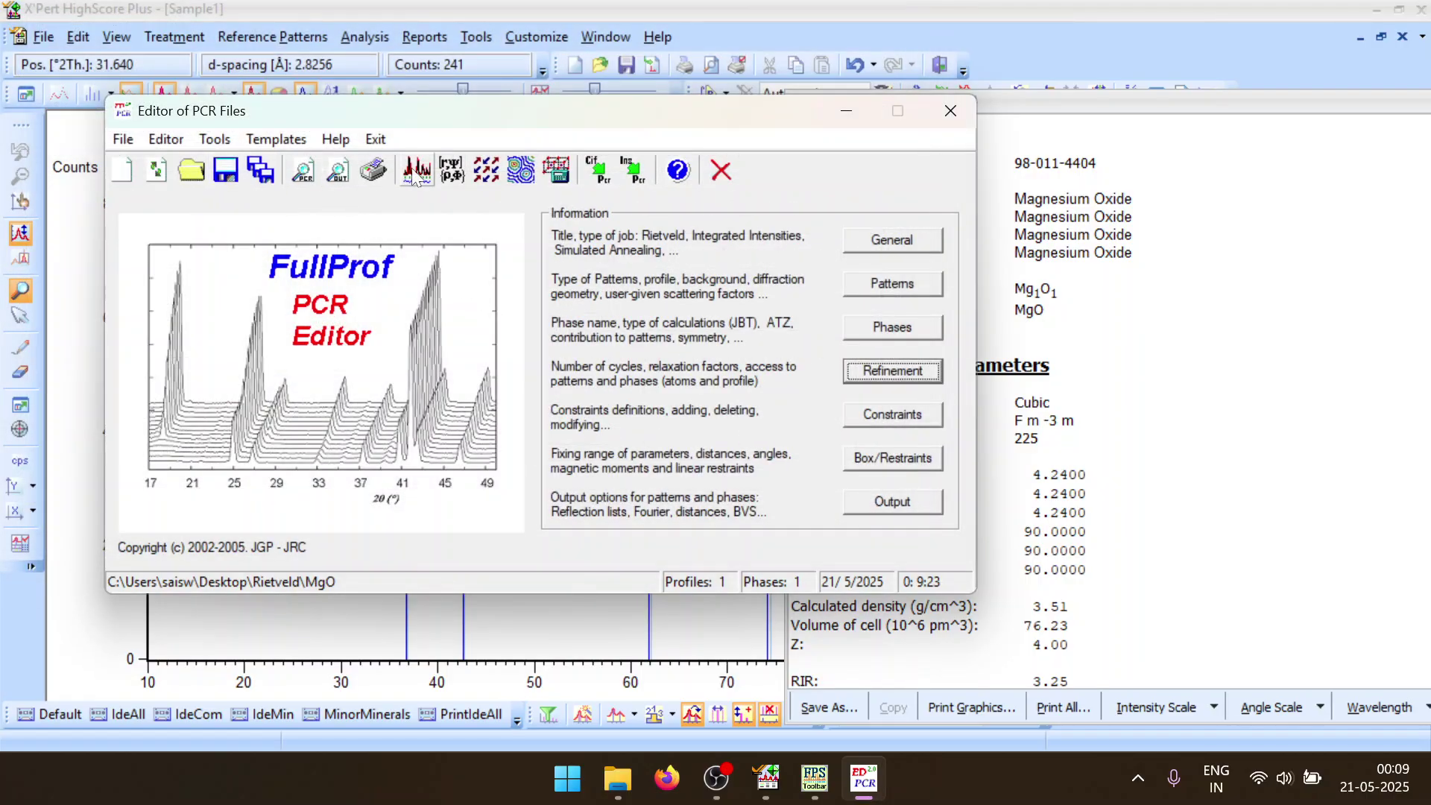
Run the MgO refinement with both a and U free, close the run and reload the PCR file
left_click(420, 175)
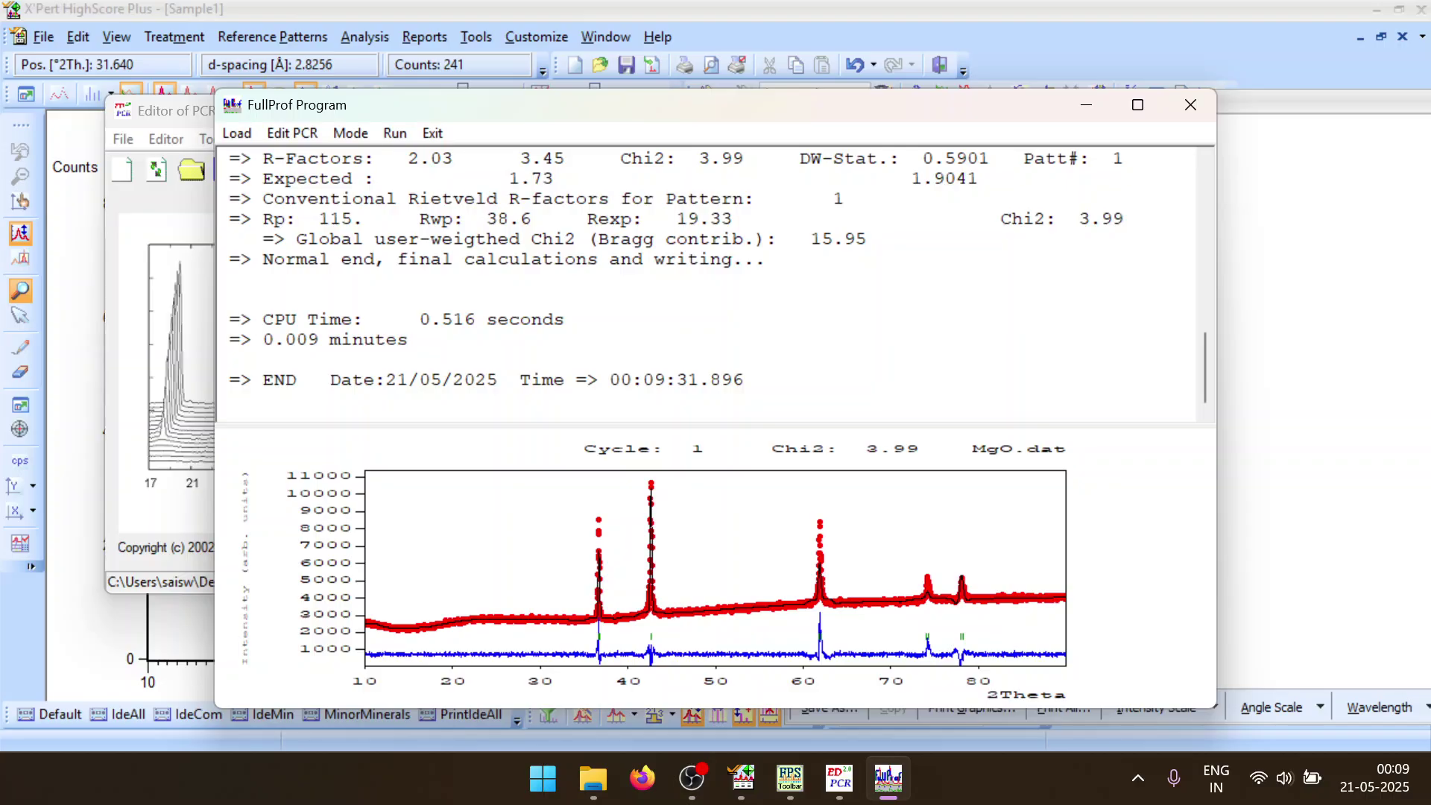
left_click(1191, 104)
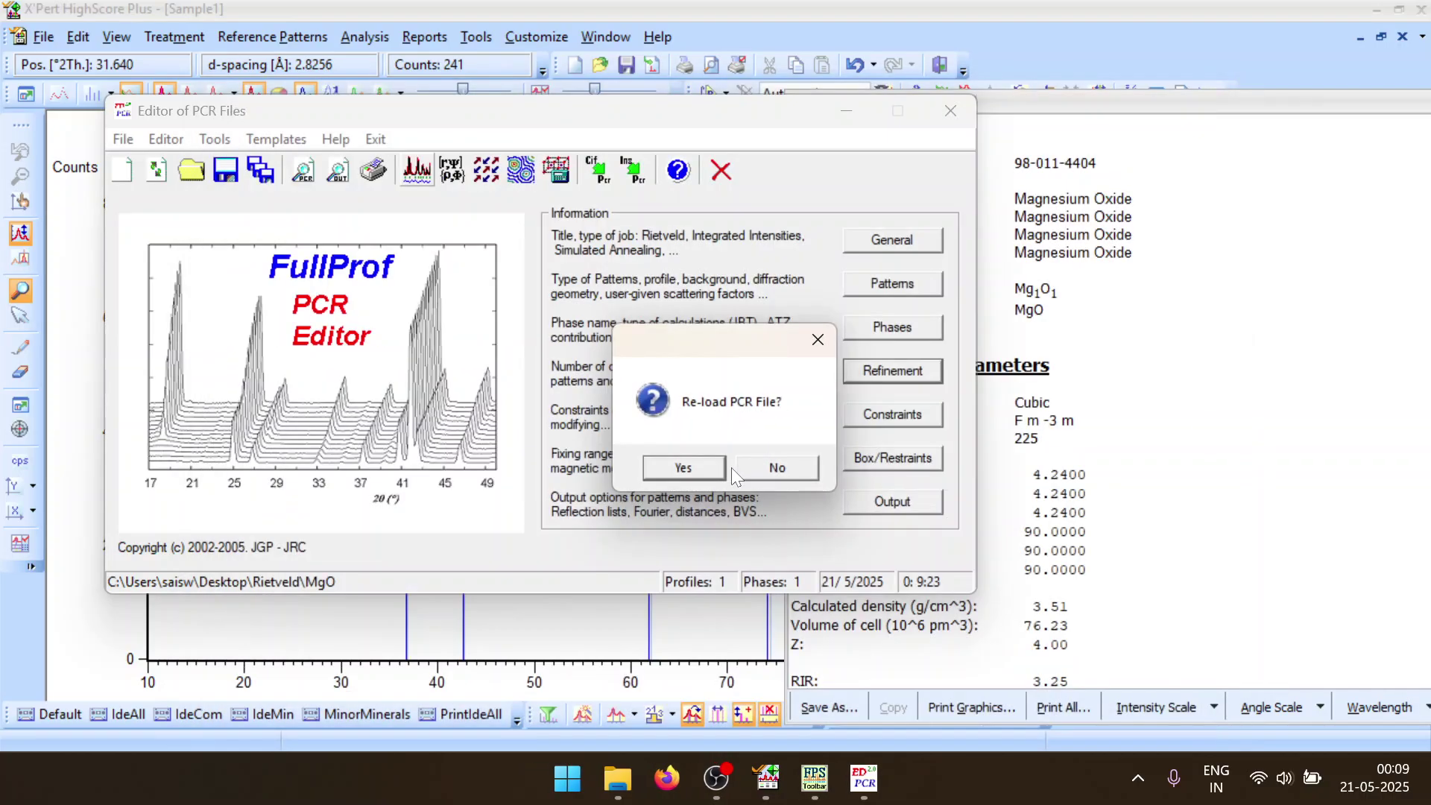
left_click(718, 467)
Fix cell parameter a of phase 1 and set the FWHM parameter W to refine alongside U
left_click(888, 378)
left_click(639, 405)
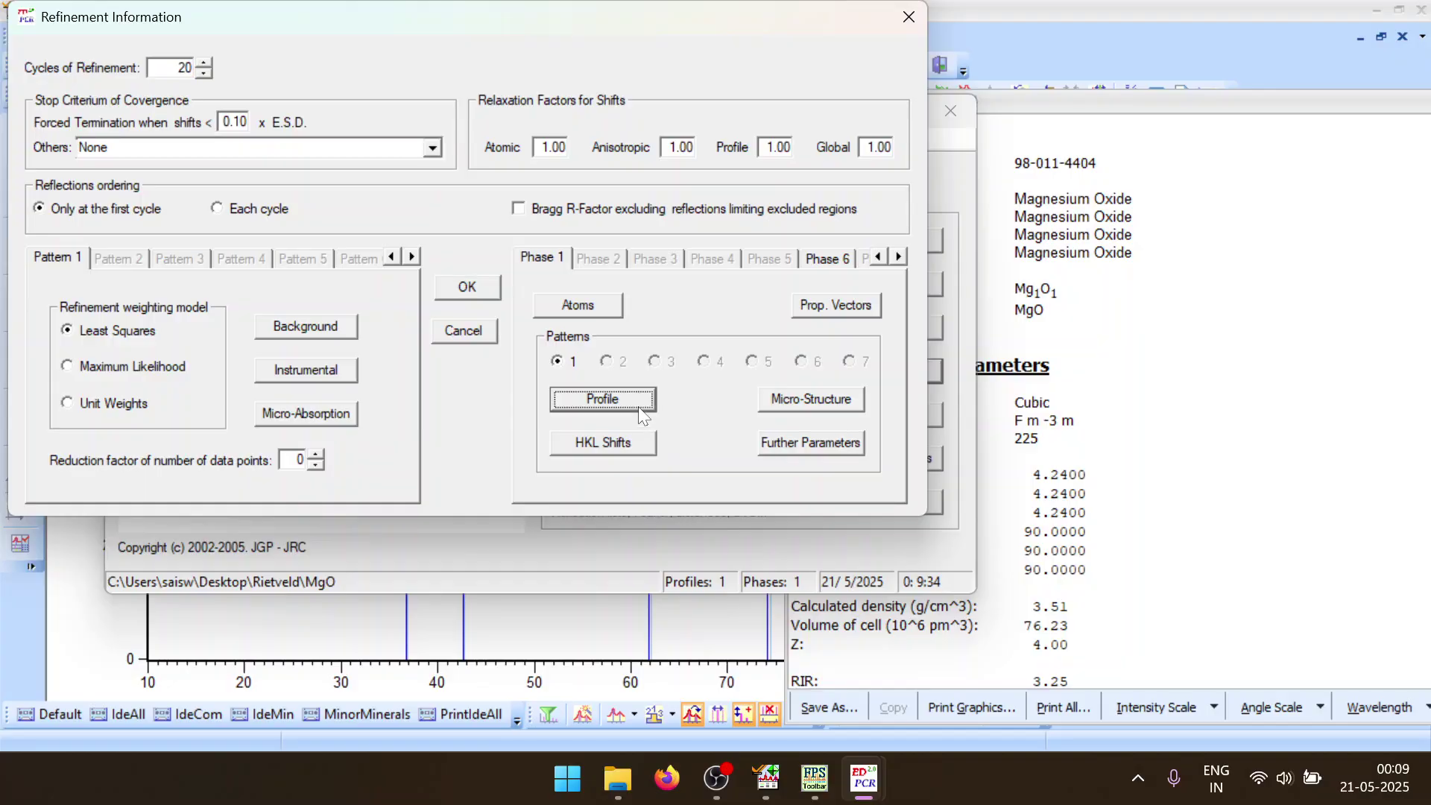
left_click(231, 188)
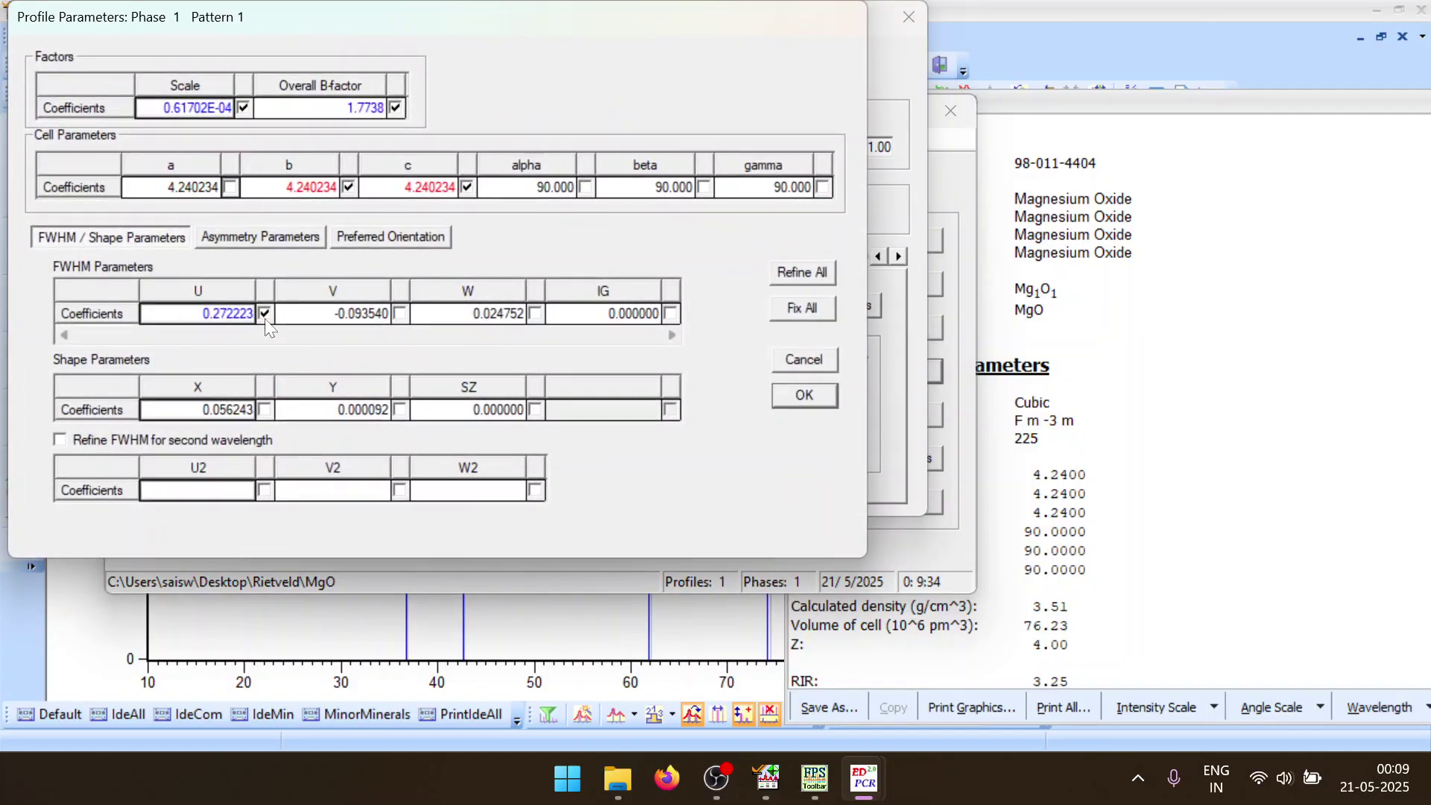
left_click(535, 314)
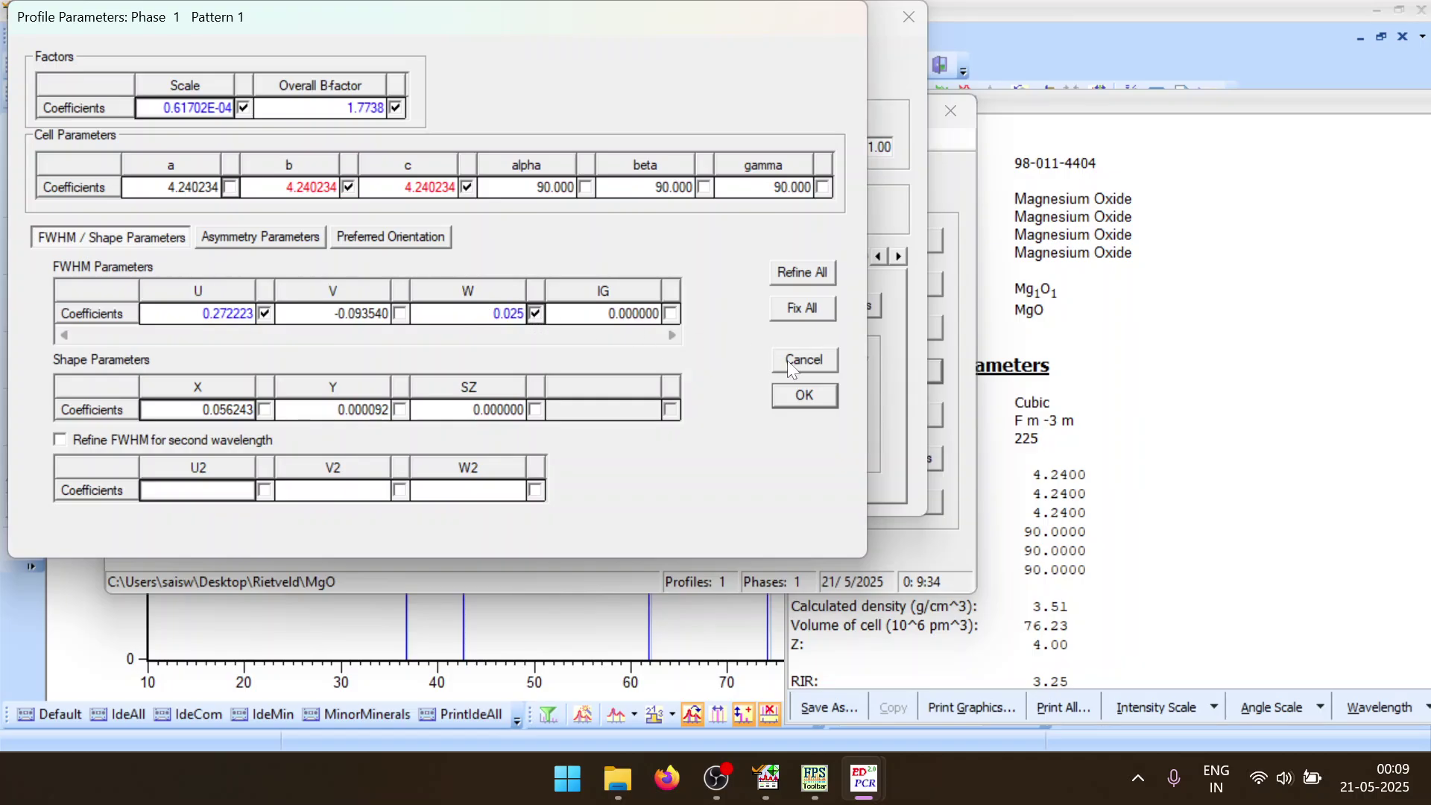
left_click(829, 395)
left_click(488, 293)
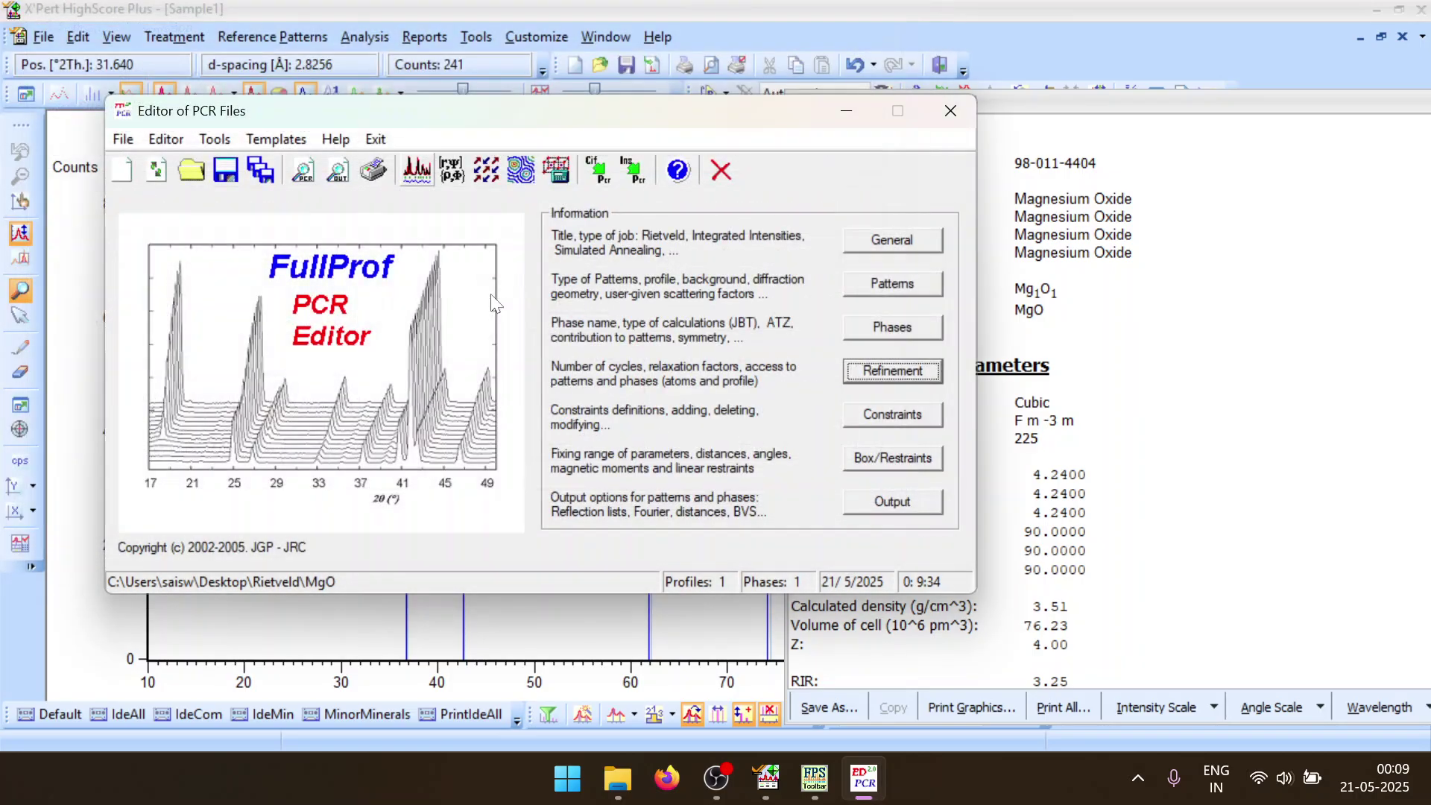
Run the MgO refinement with U and W free, close the run and reload the updated PCR file
left_click(427, 171)
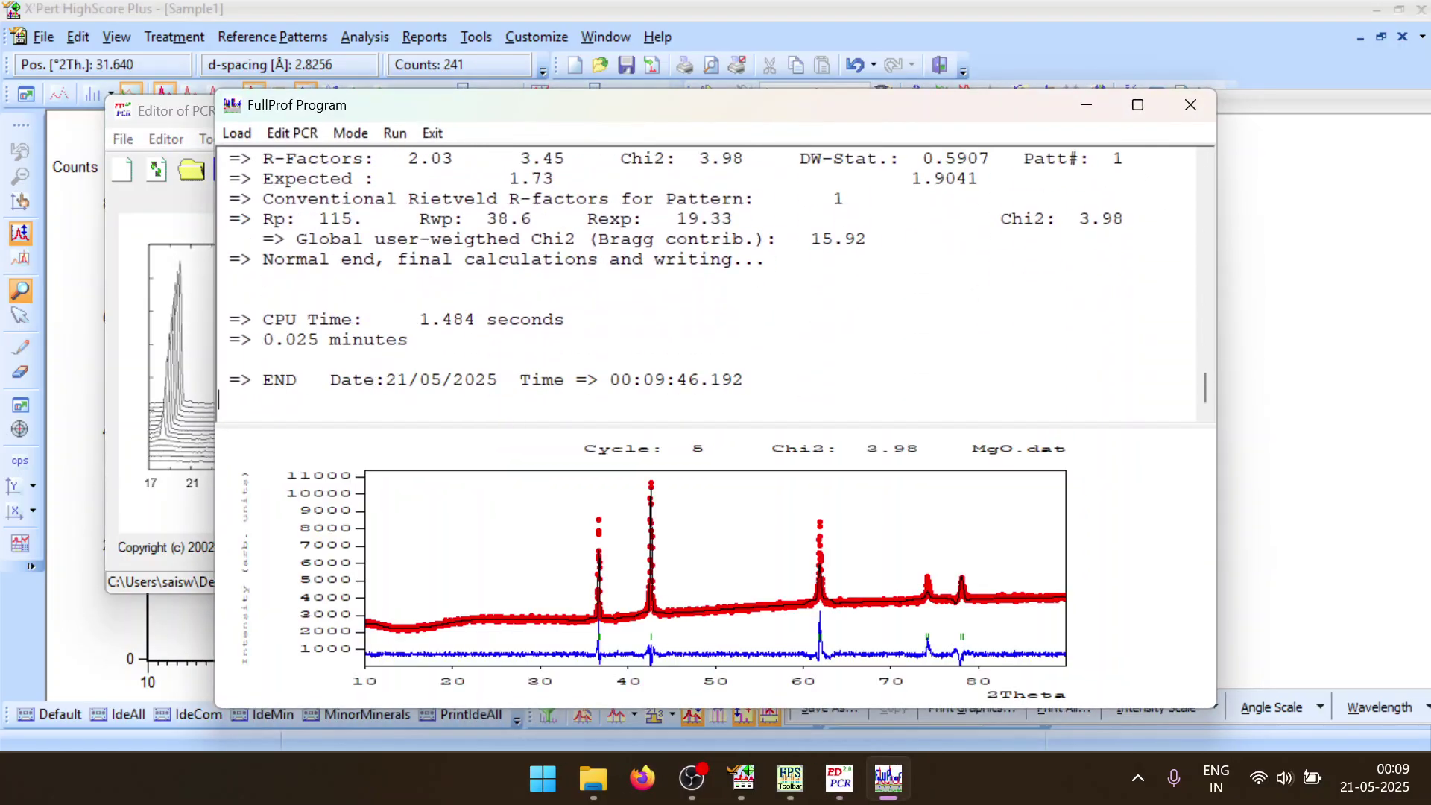
left_click(1189, 115)
left_click(724, 468)
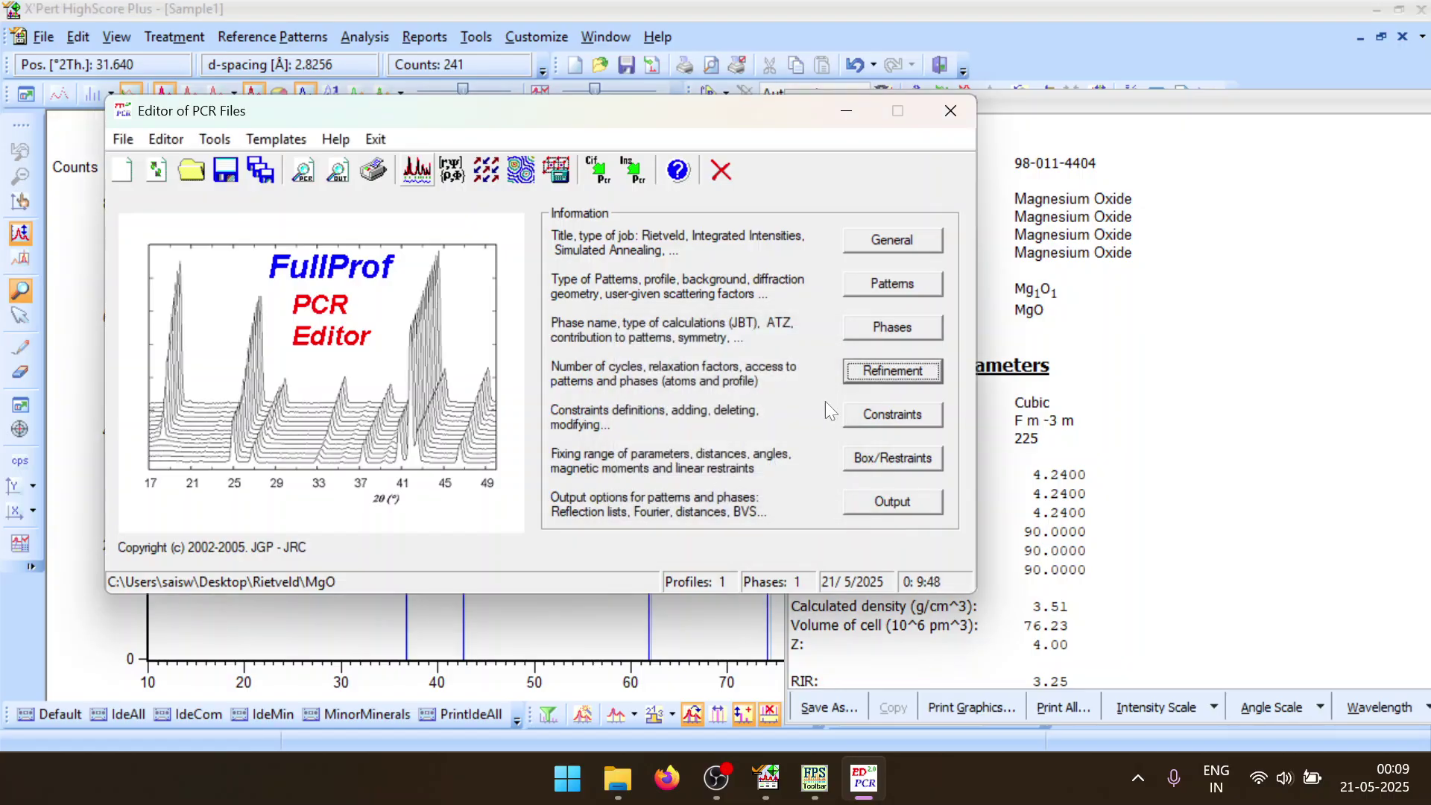
Fix the FWHM parameter U of phase 1 and set V to refine alongside W
left_click(892, 371)
left_click(637, 400)
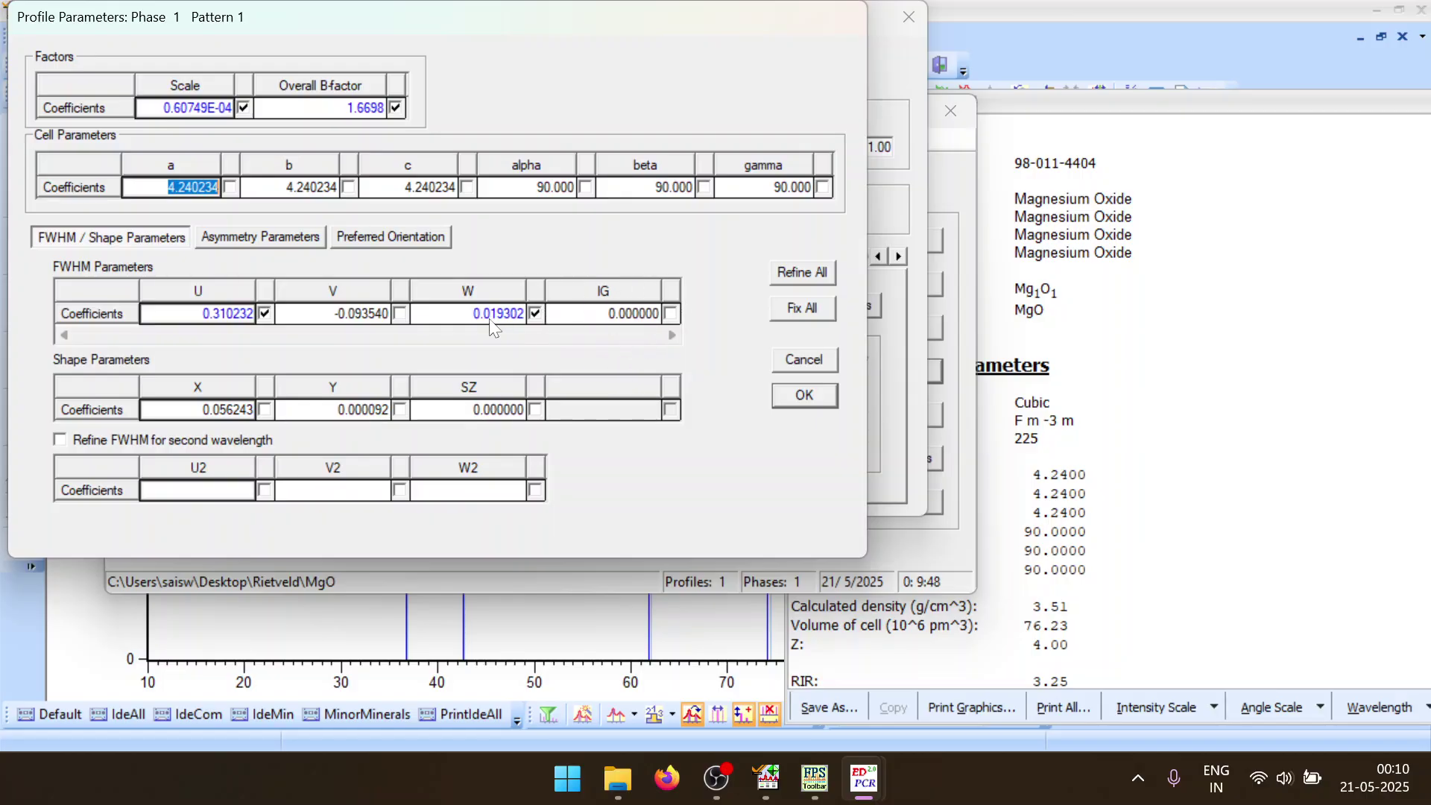
left_click(264, 314)
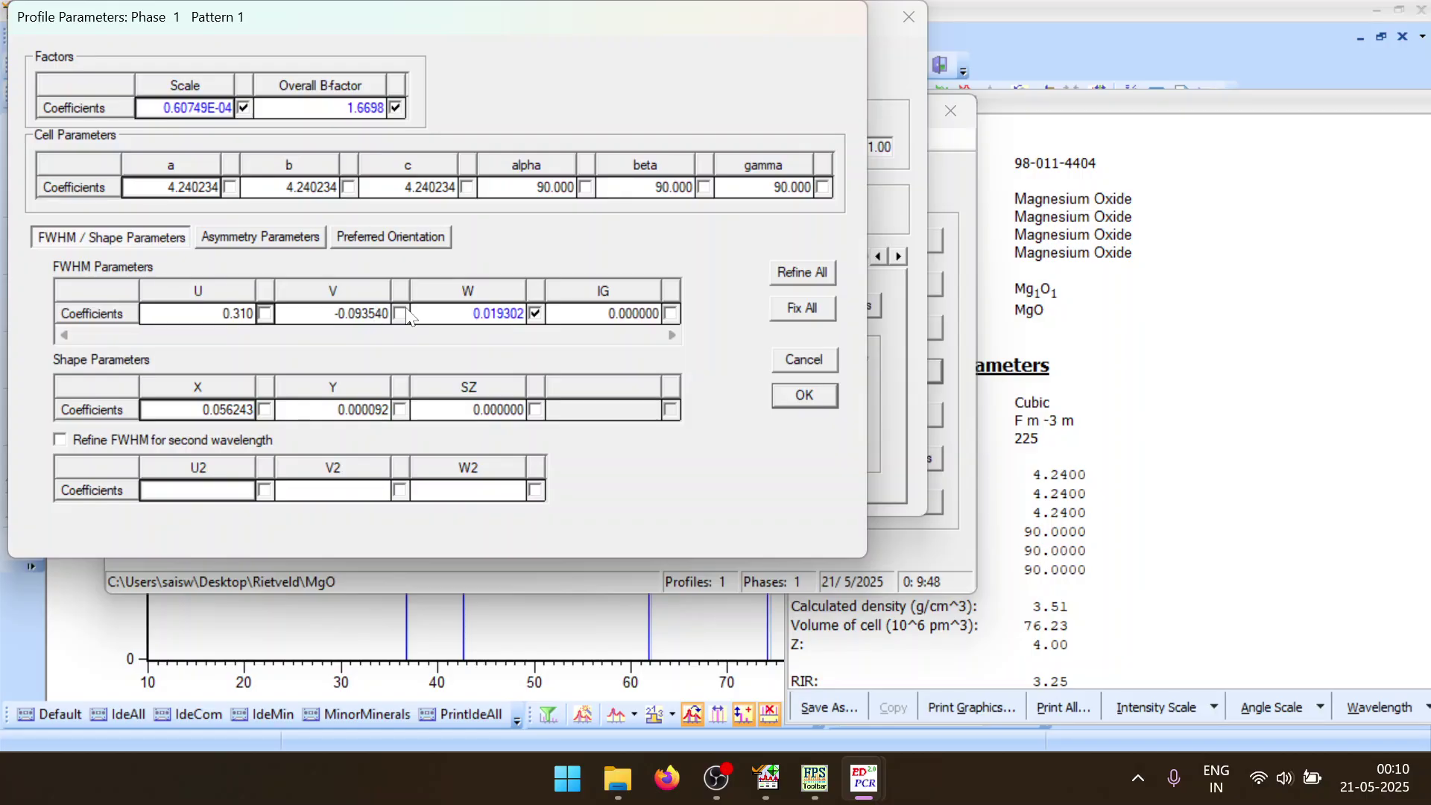
left_click(400, 314)
left_click(777, 400)
left_click(464, 291)
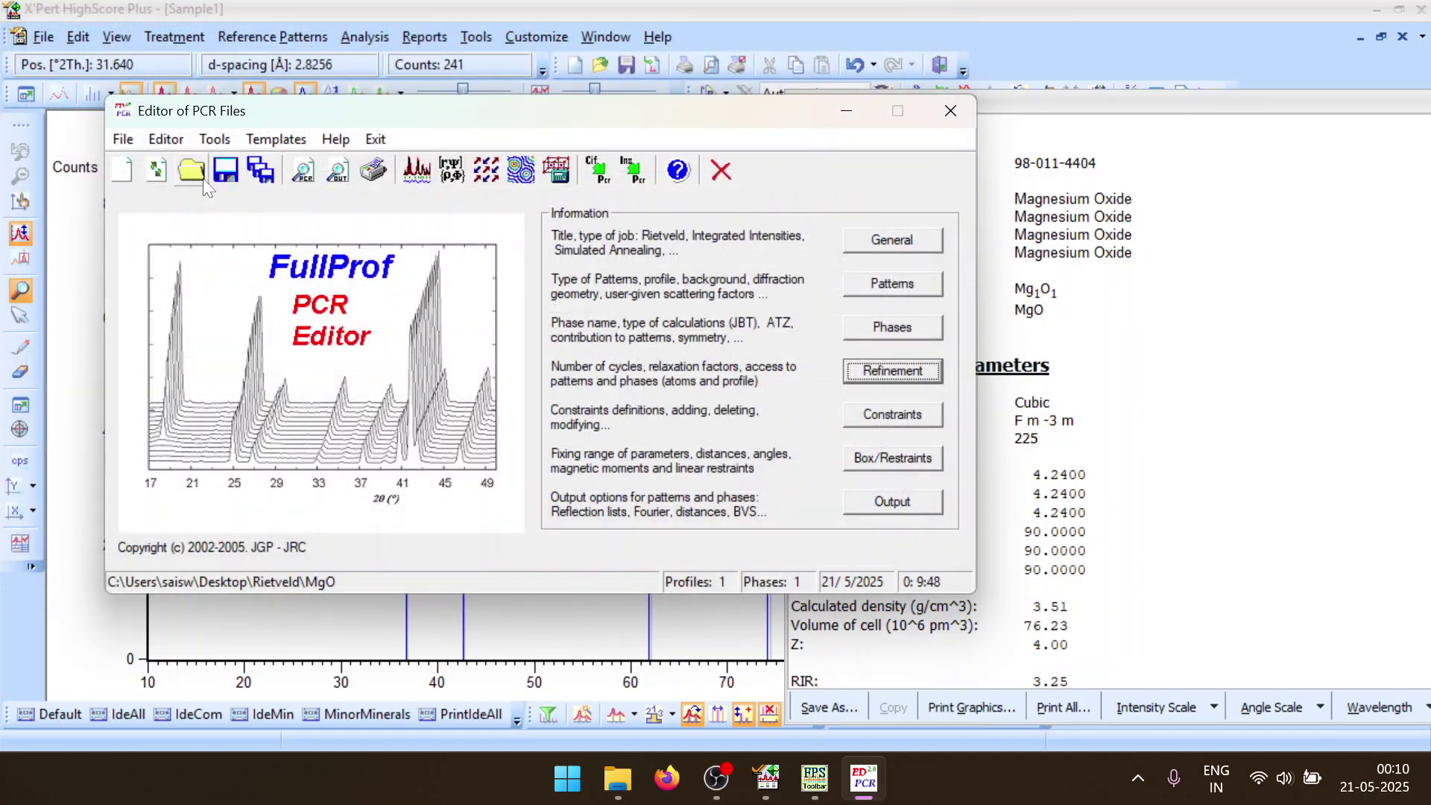
Run the MgO refinement with V and W free, close the run and reload the PCR file
left_click(418, 170)
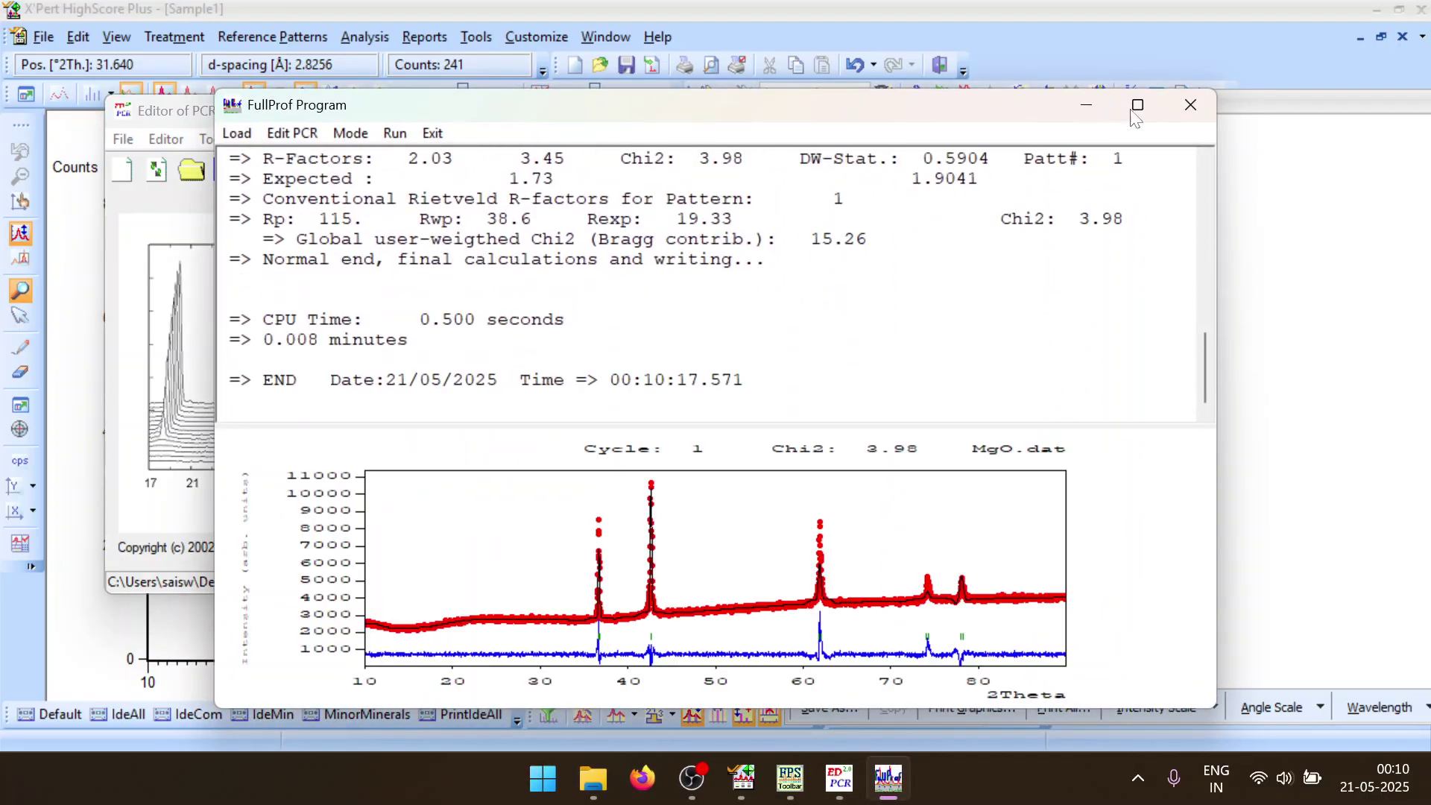
left_click(1190, 105)
left_click(683, 468)
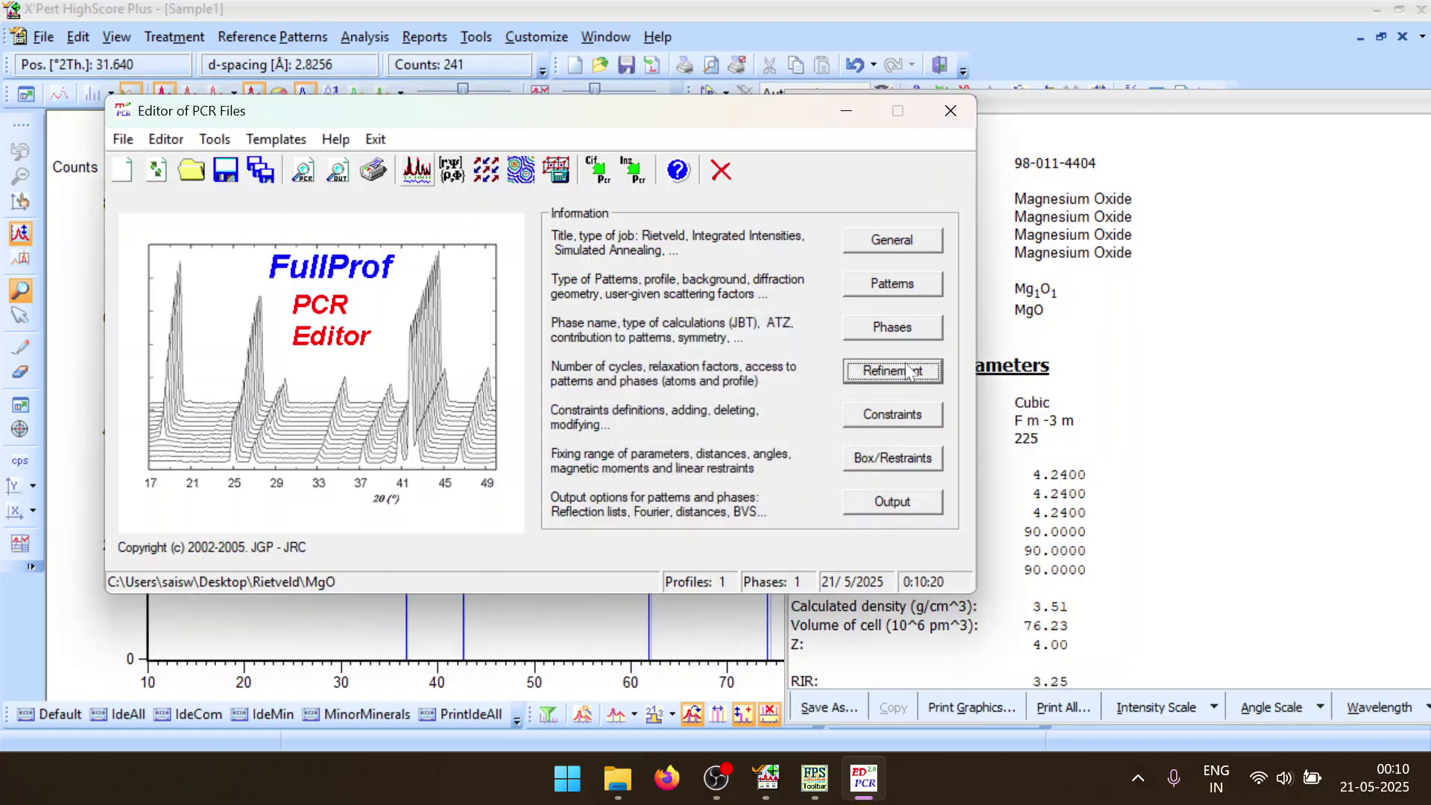
Fix the FWHM parameters V and W of phase 1 and set shape parameter X and cell parameter a to refine
left_click(892, 370)
left_click(619, 402)
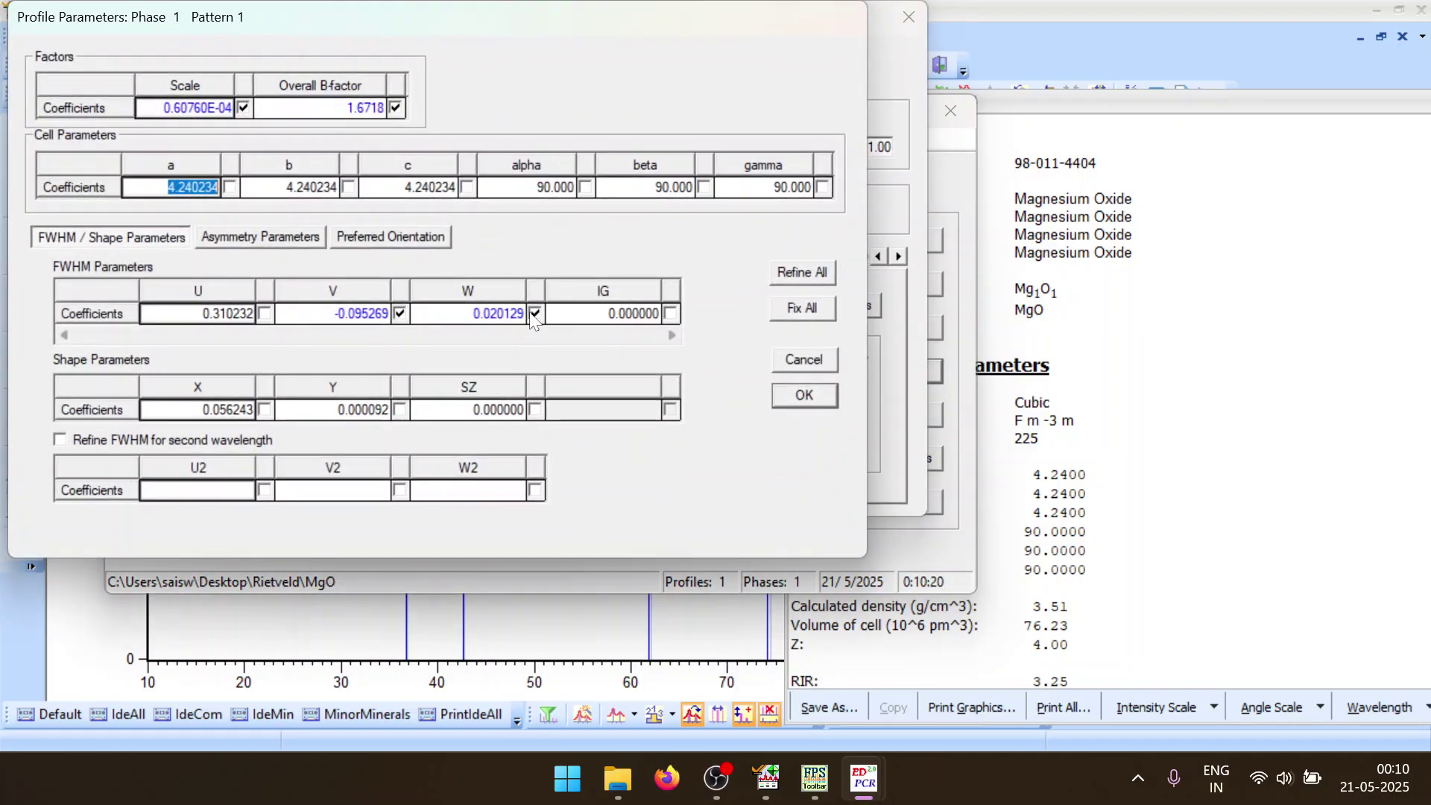
left_click(536, 314)
left_click(400, 314)
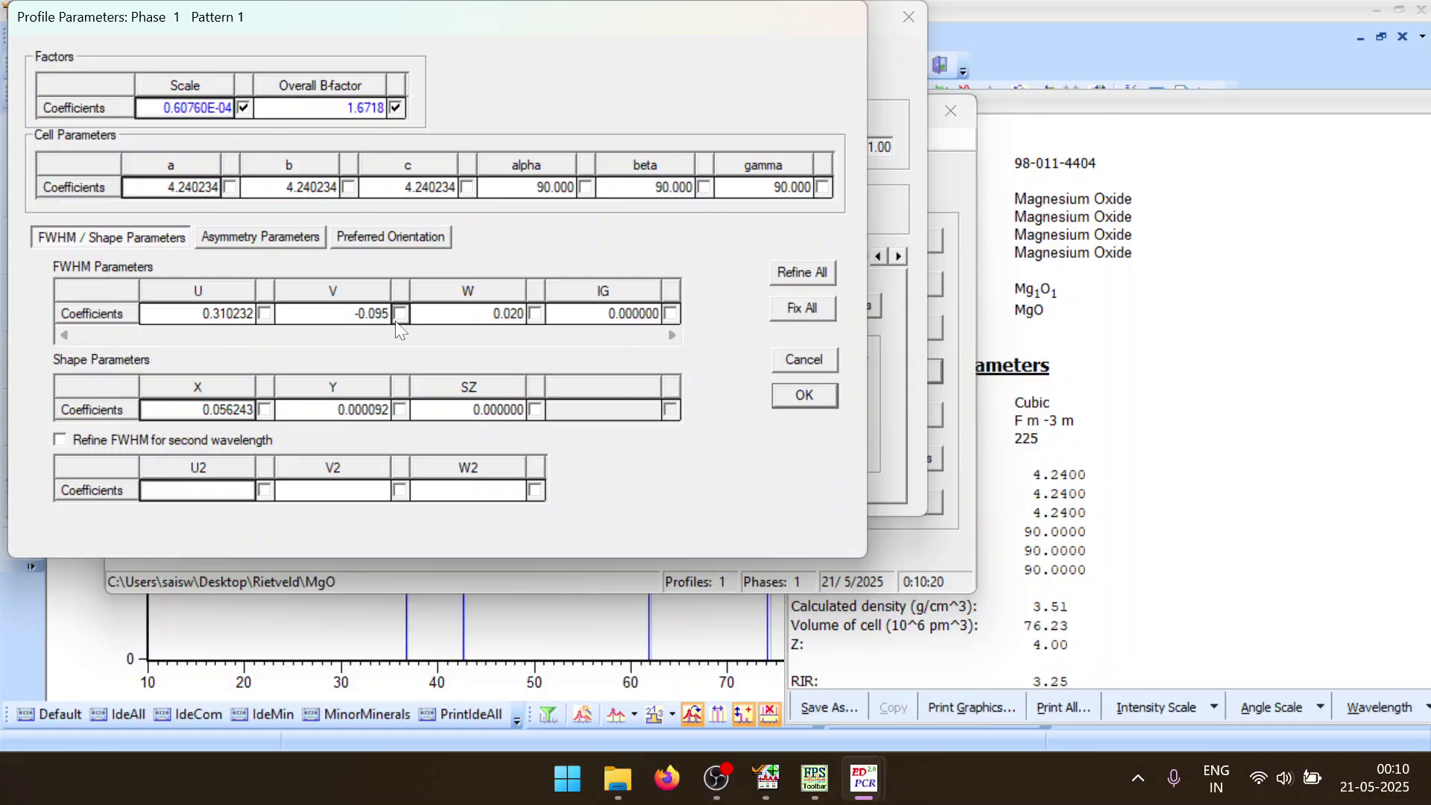
left_click(265, 410)
left_click(231, 187)
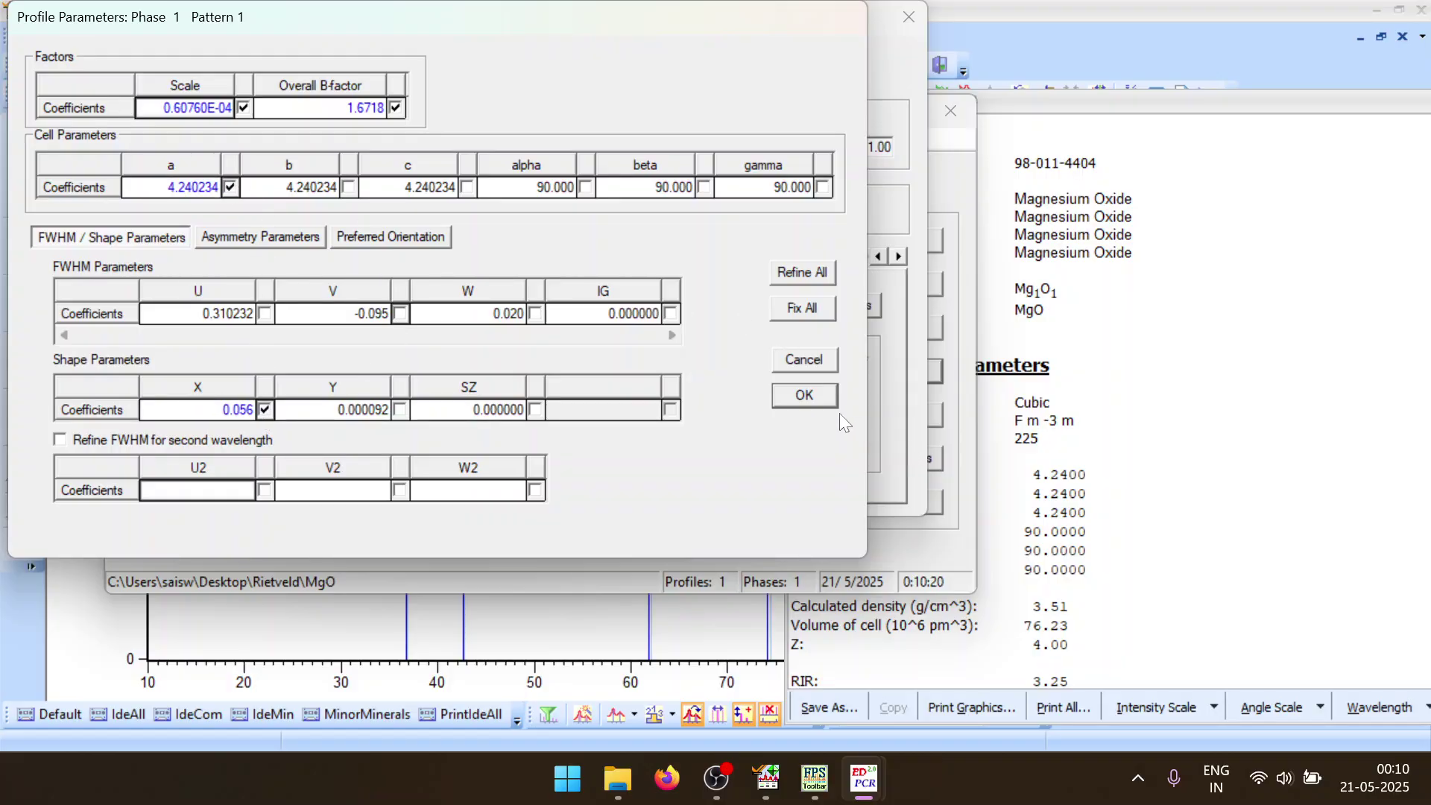
left_click(826, 406)
left_click(463, 287)
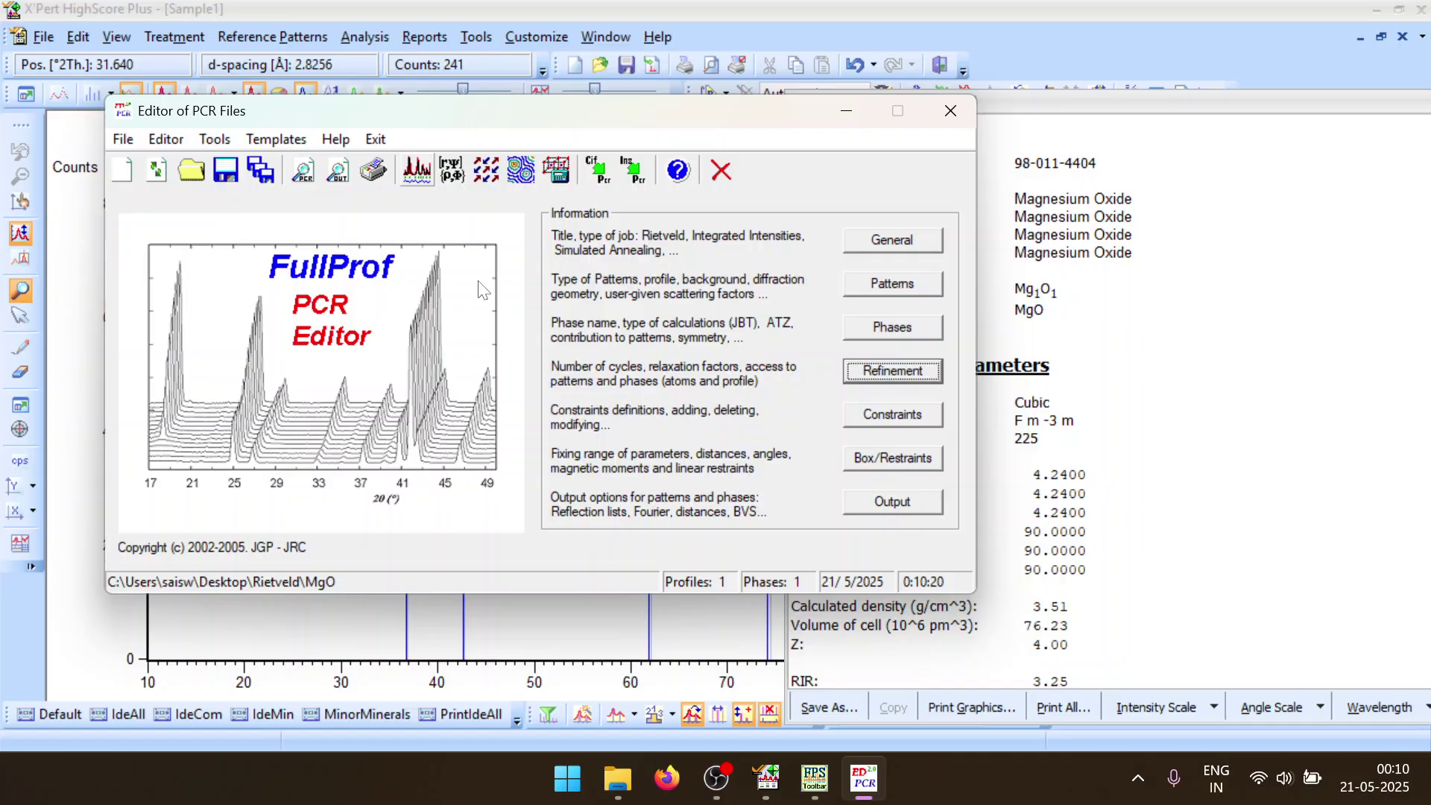
Run the MgO refinement with X and a free, close the run and reload the updated PCR file
left_click(418, 179)
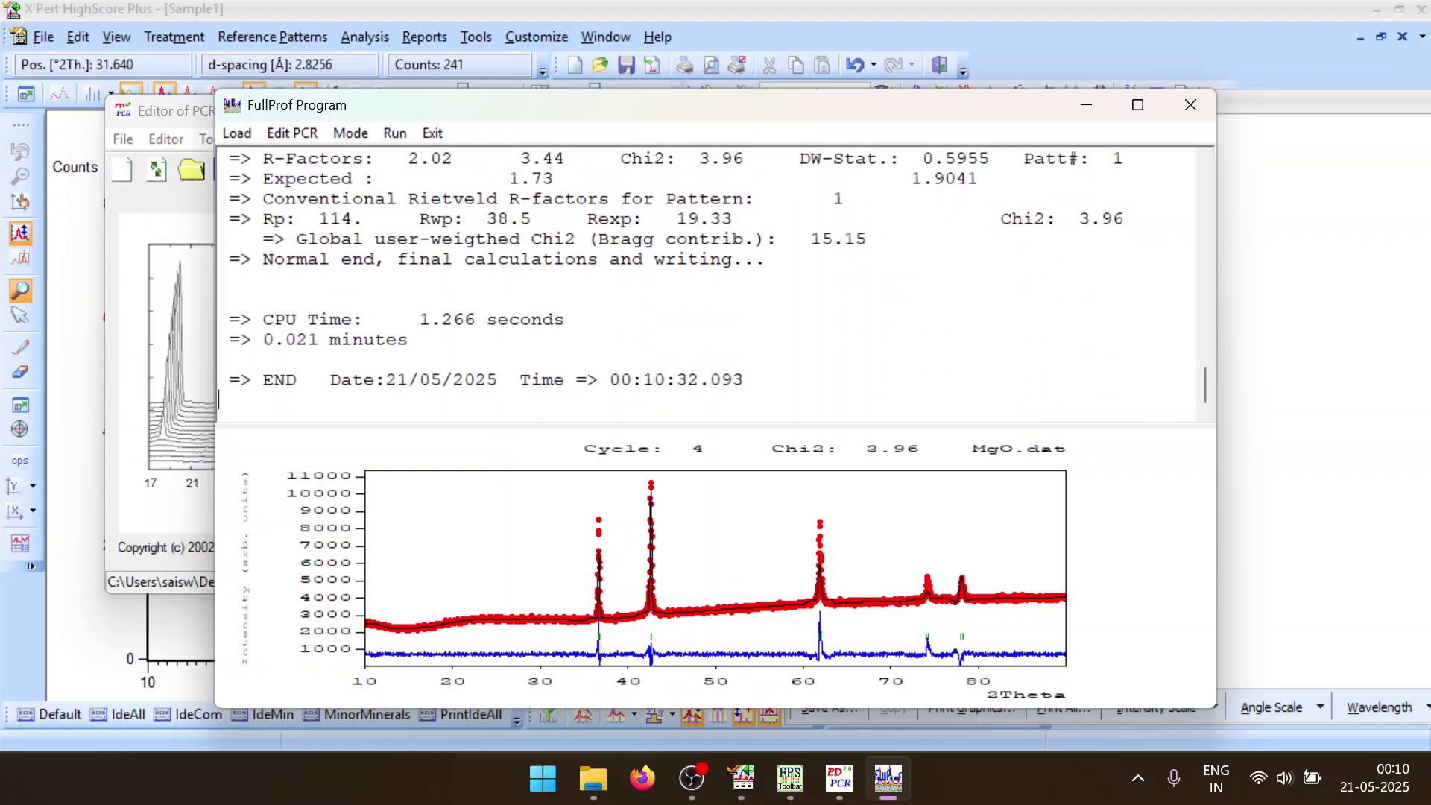
left_click(1167, 111)
left_click(686, 466)
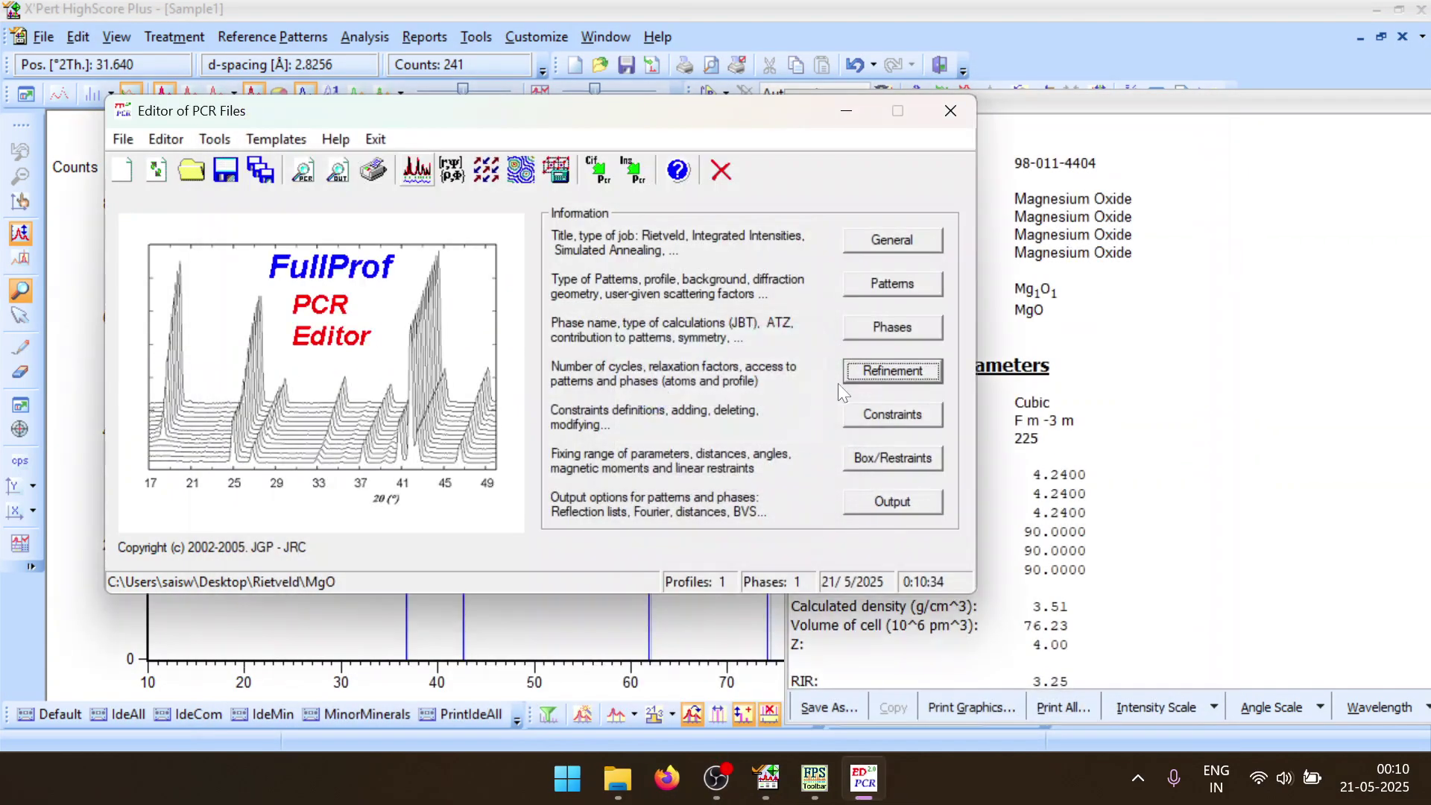
Fix shape parameter X and the cell parameters a, b and c of phase 1
left_click(857, 376)
left_click(603, 399)
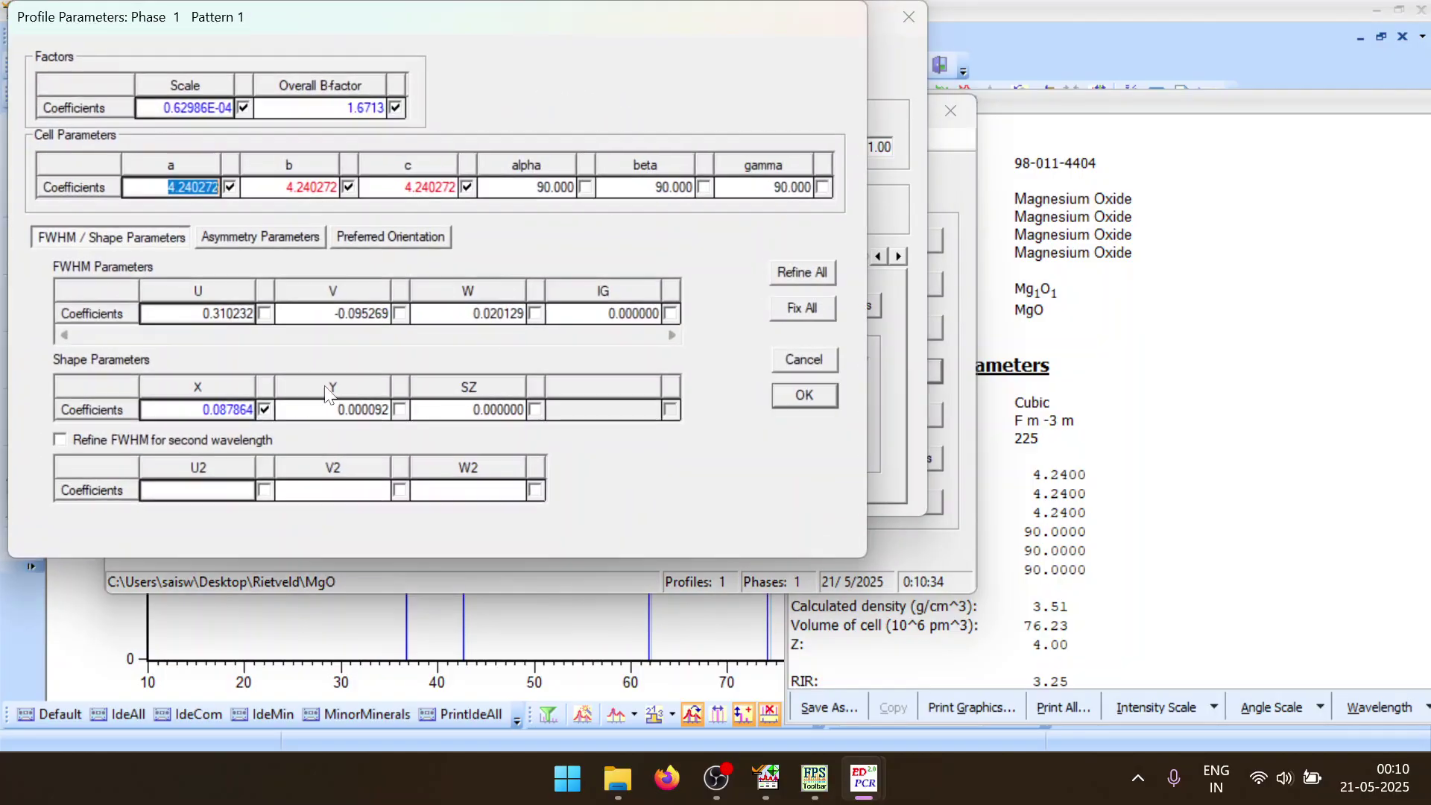
left_click(229, 188)
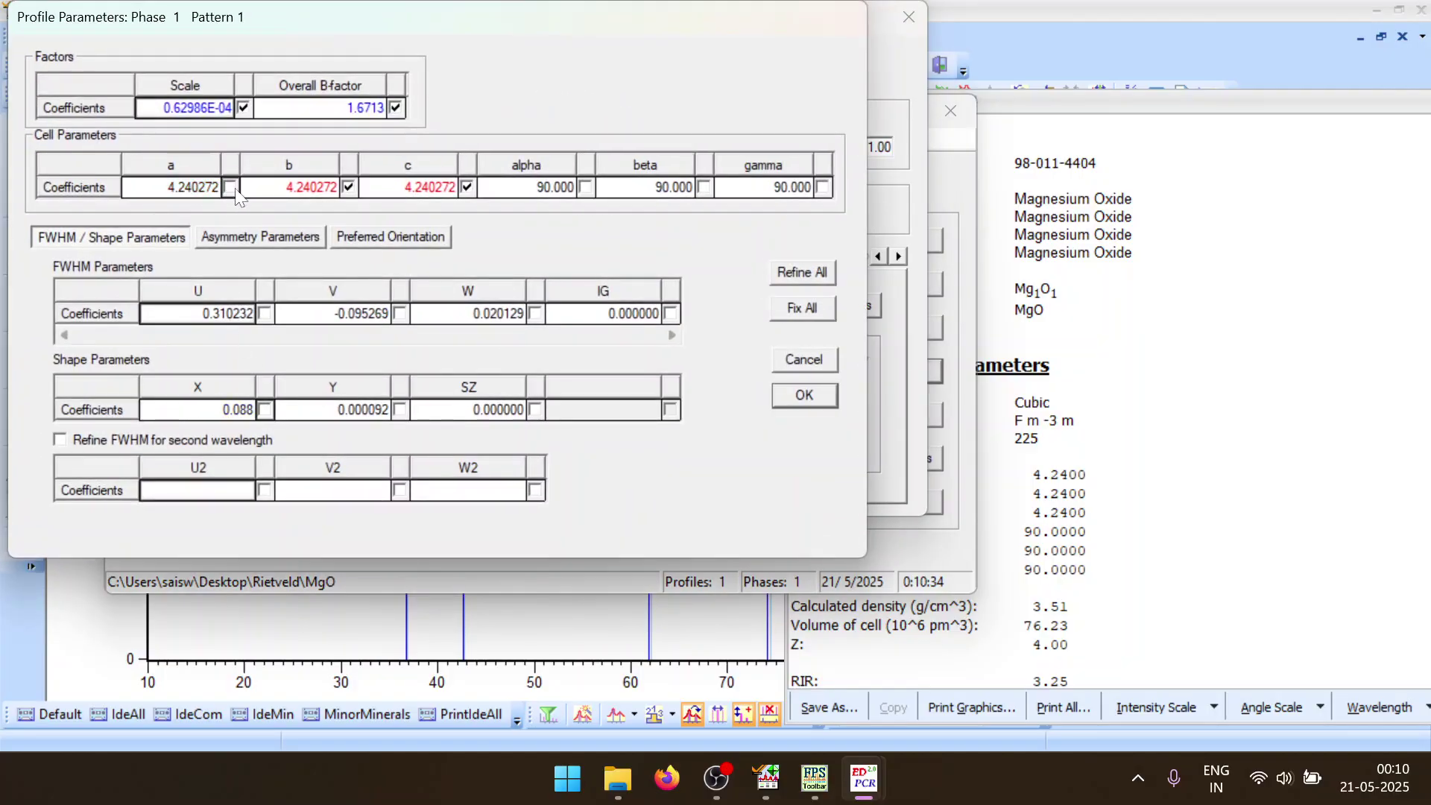
left_click(348, 188)
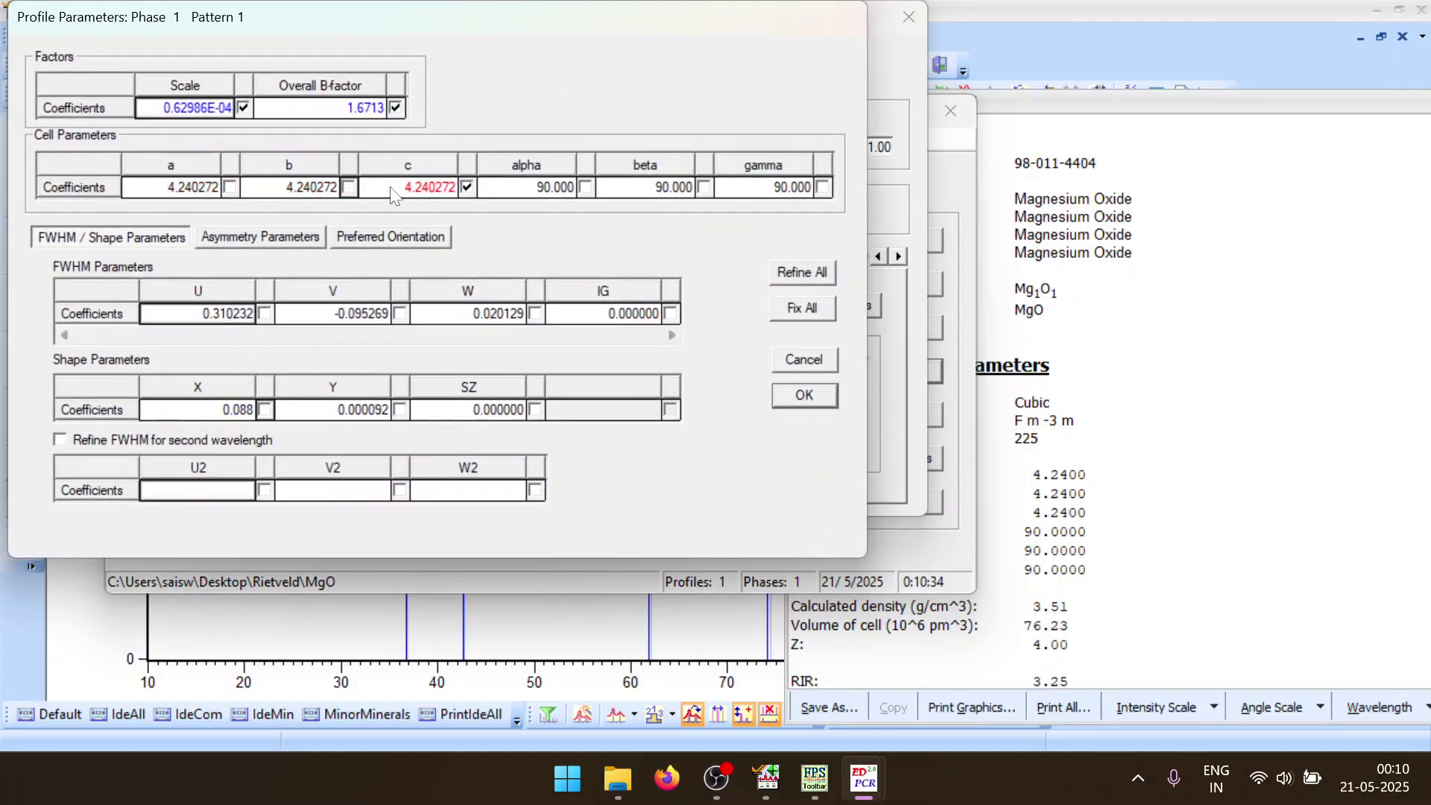
left_click(468, 187)
left_click(804, 396)
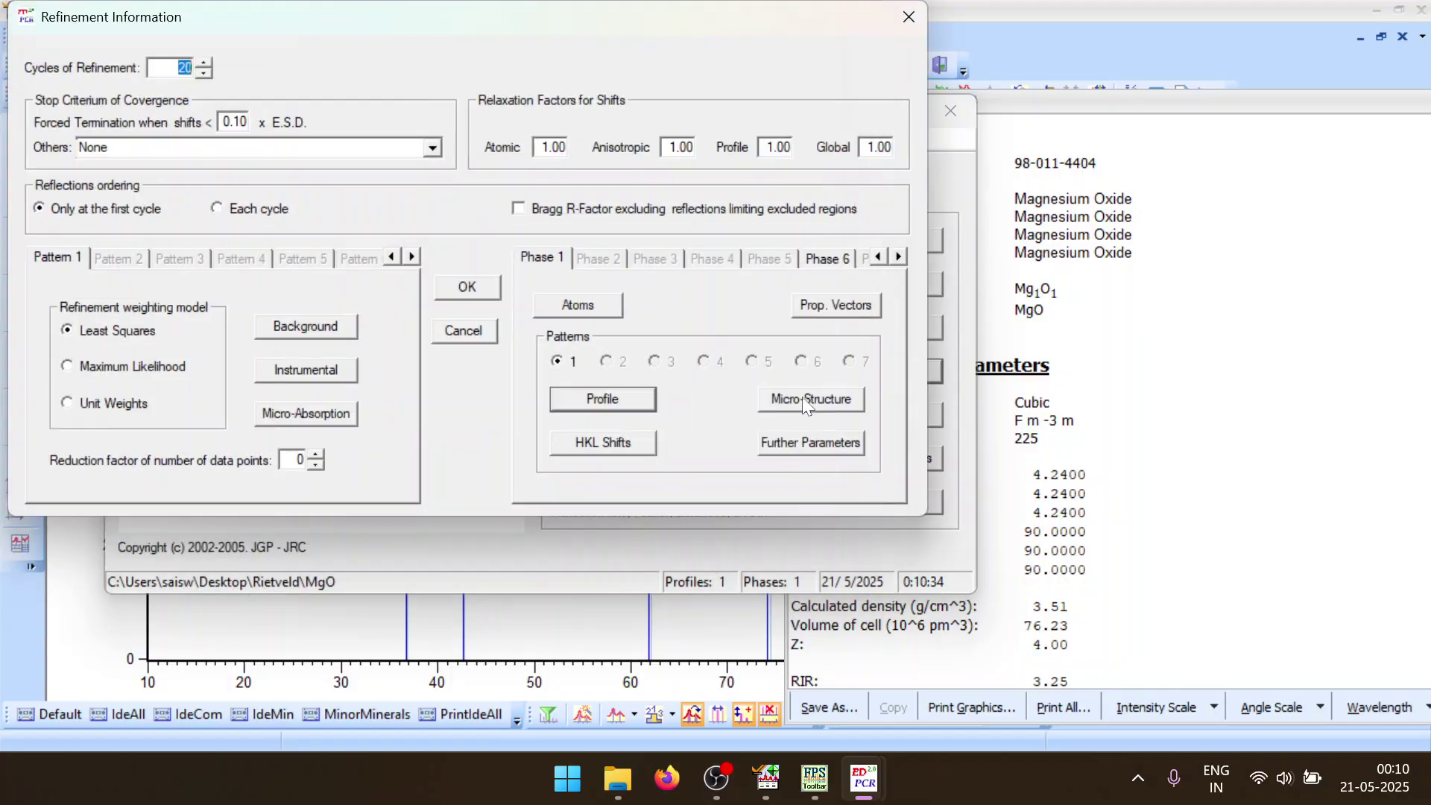
Fix the overall B-factor of phase 1, keeping only its scale factor free among the profile parameters
left_click(632, 403)
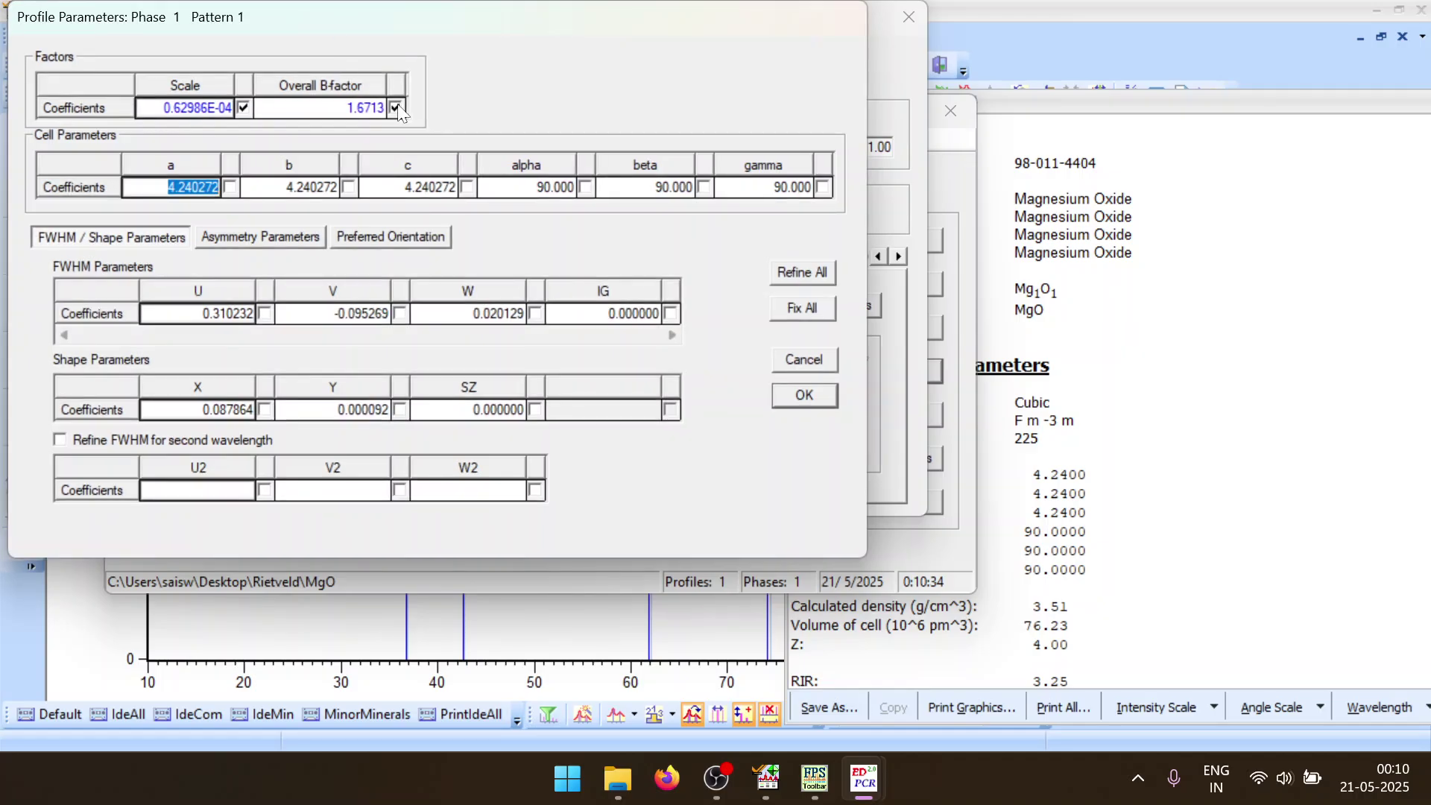
left_click(812, 405)
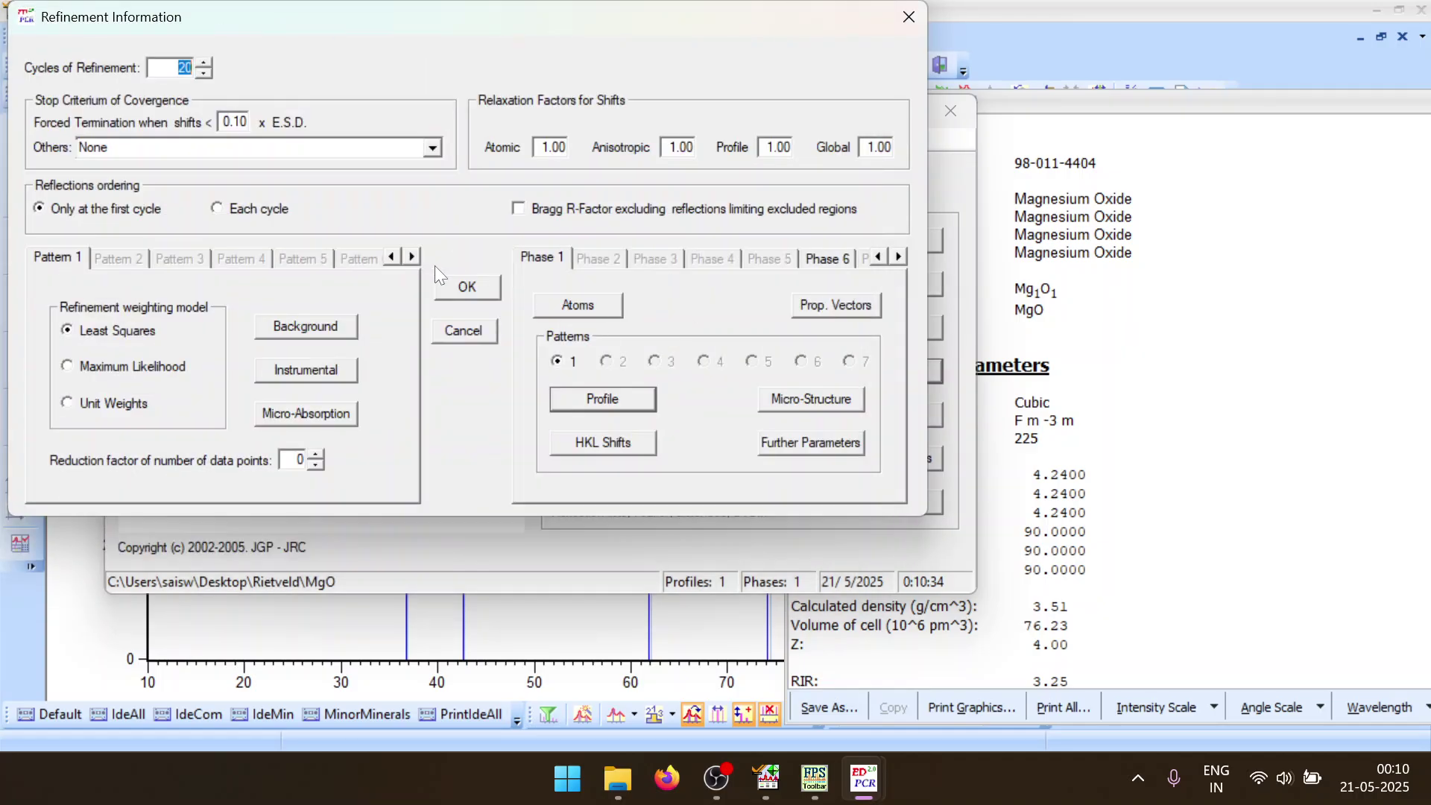
left_click(467, 288)
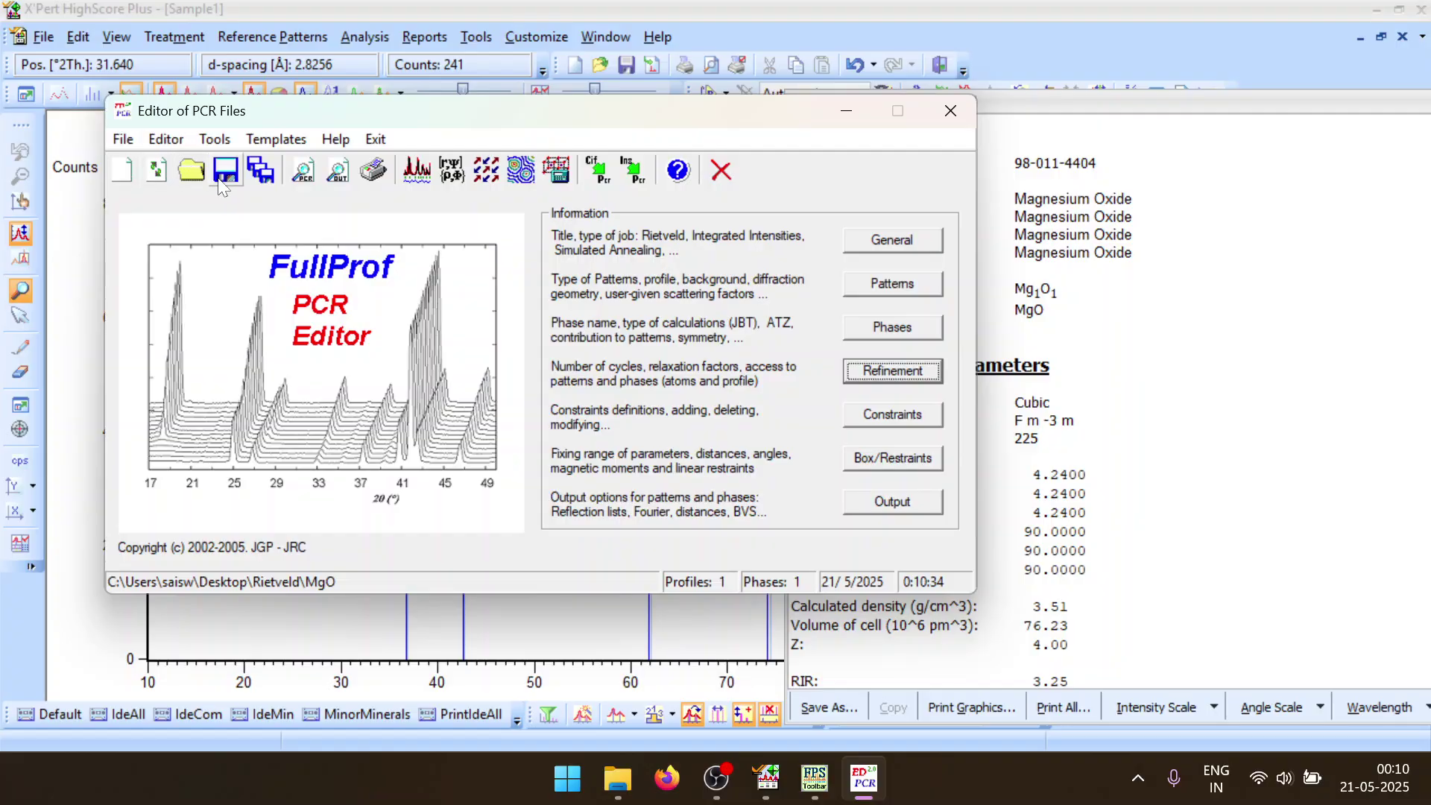
Run the MgO refinement with the phase's B-factor, cell and profile shape fixed, close the run and reload the PCR file
left_click(430, 167)
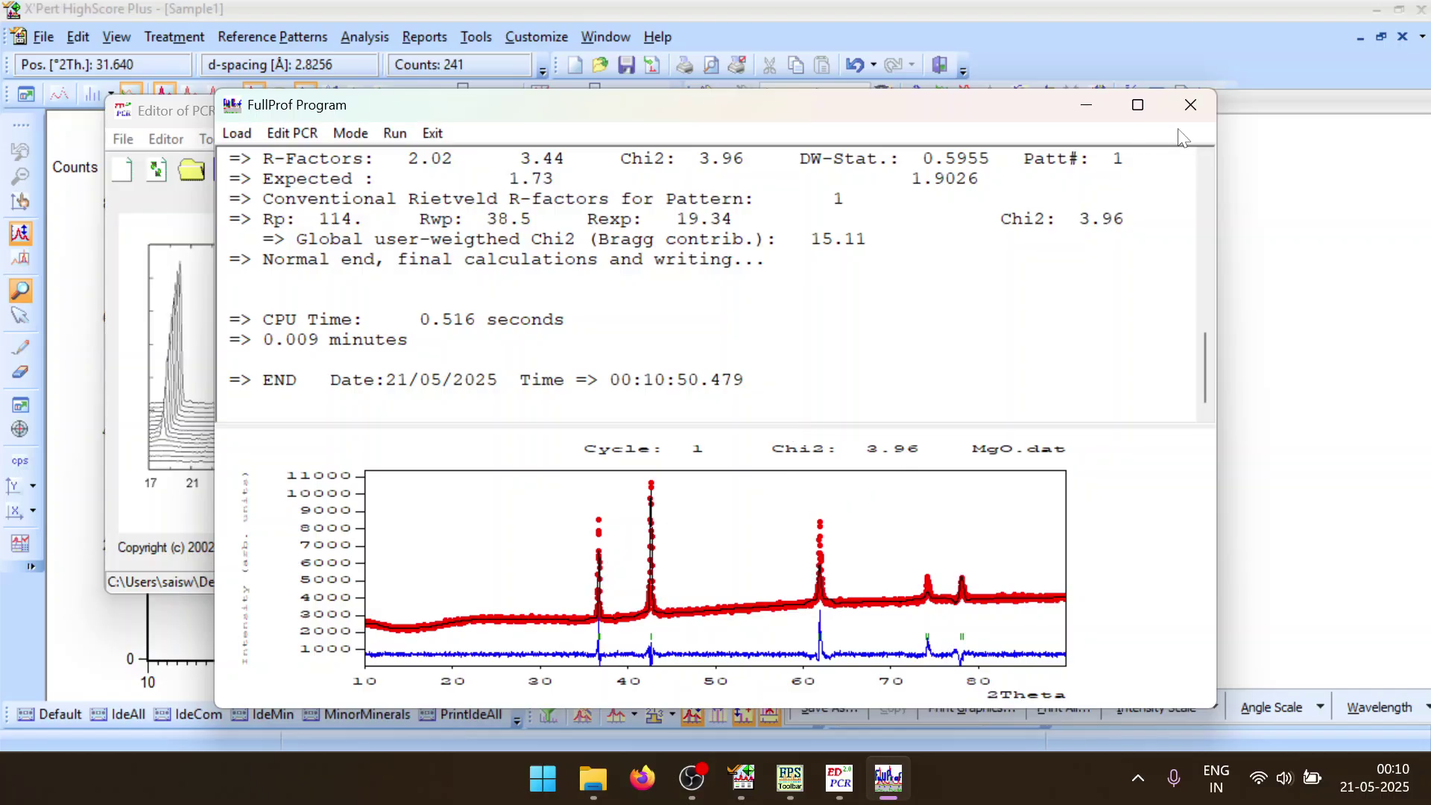
left_click(1191, 104)
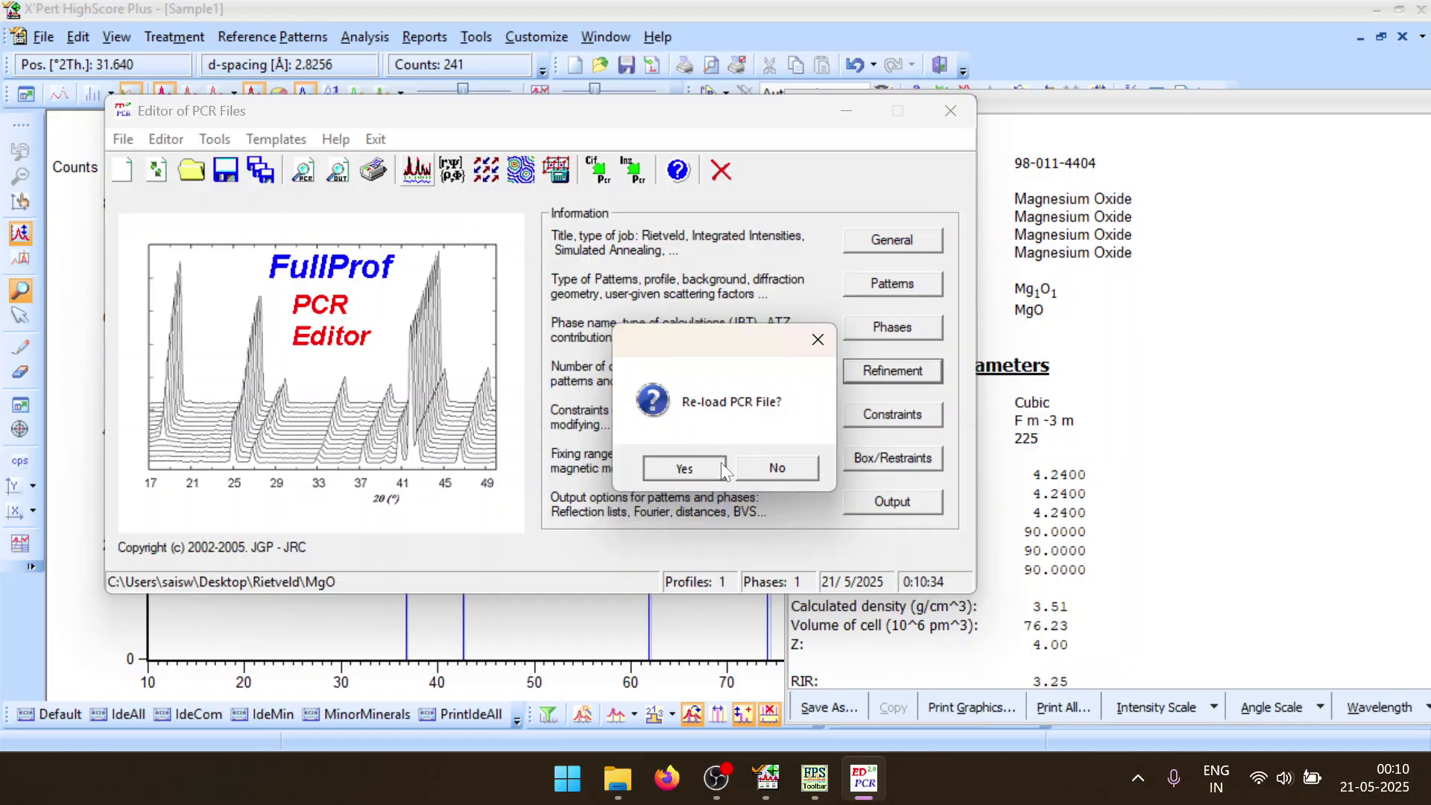
left_click(720, 467)
Check the asymmetry parameters of phase 1 and leave the refinement settings without changing them
left_click(906, 369)
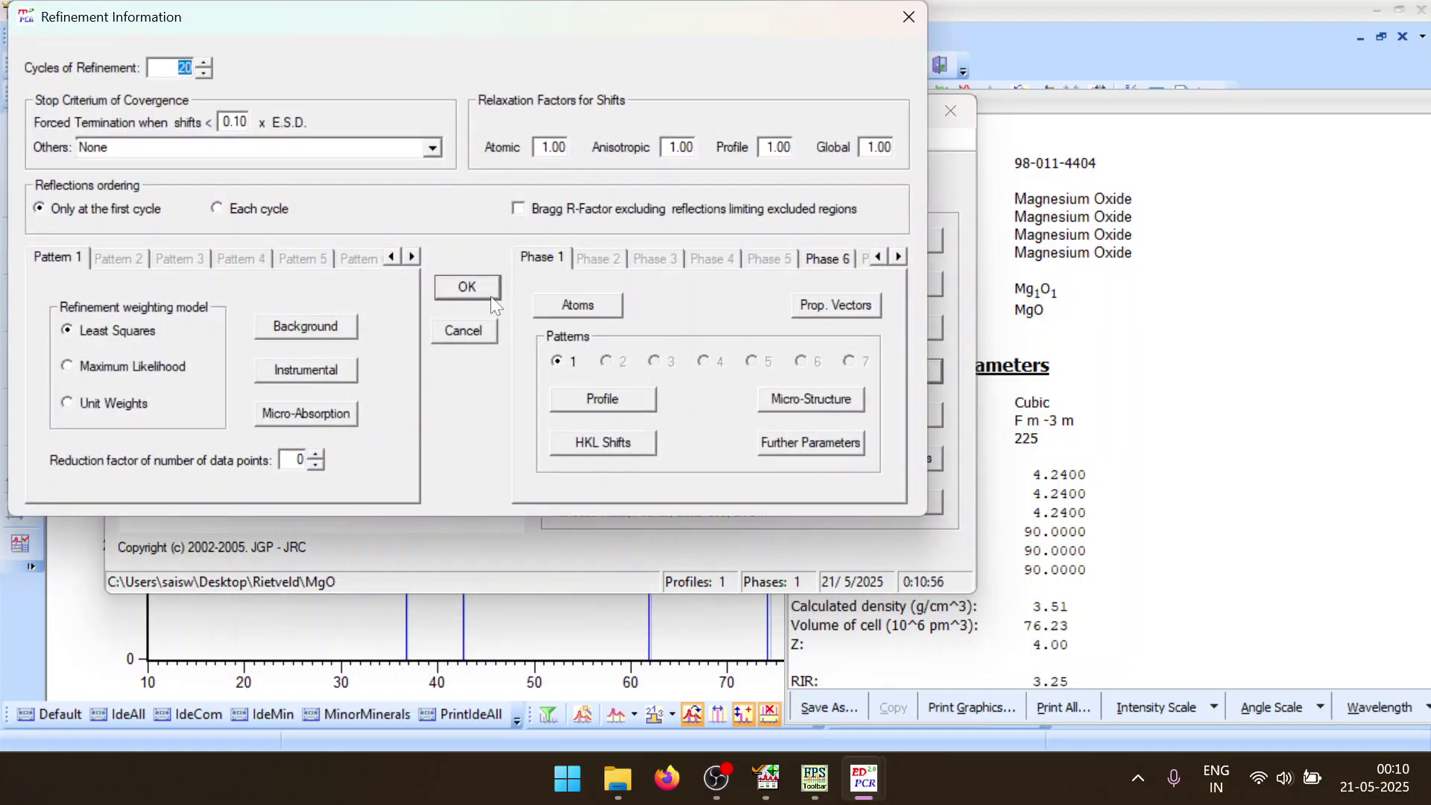
left_click(604, 399)
left_click(261, 237)
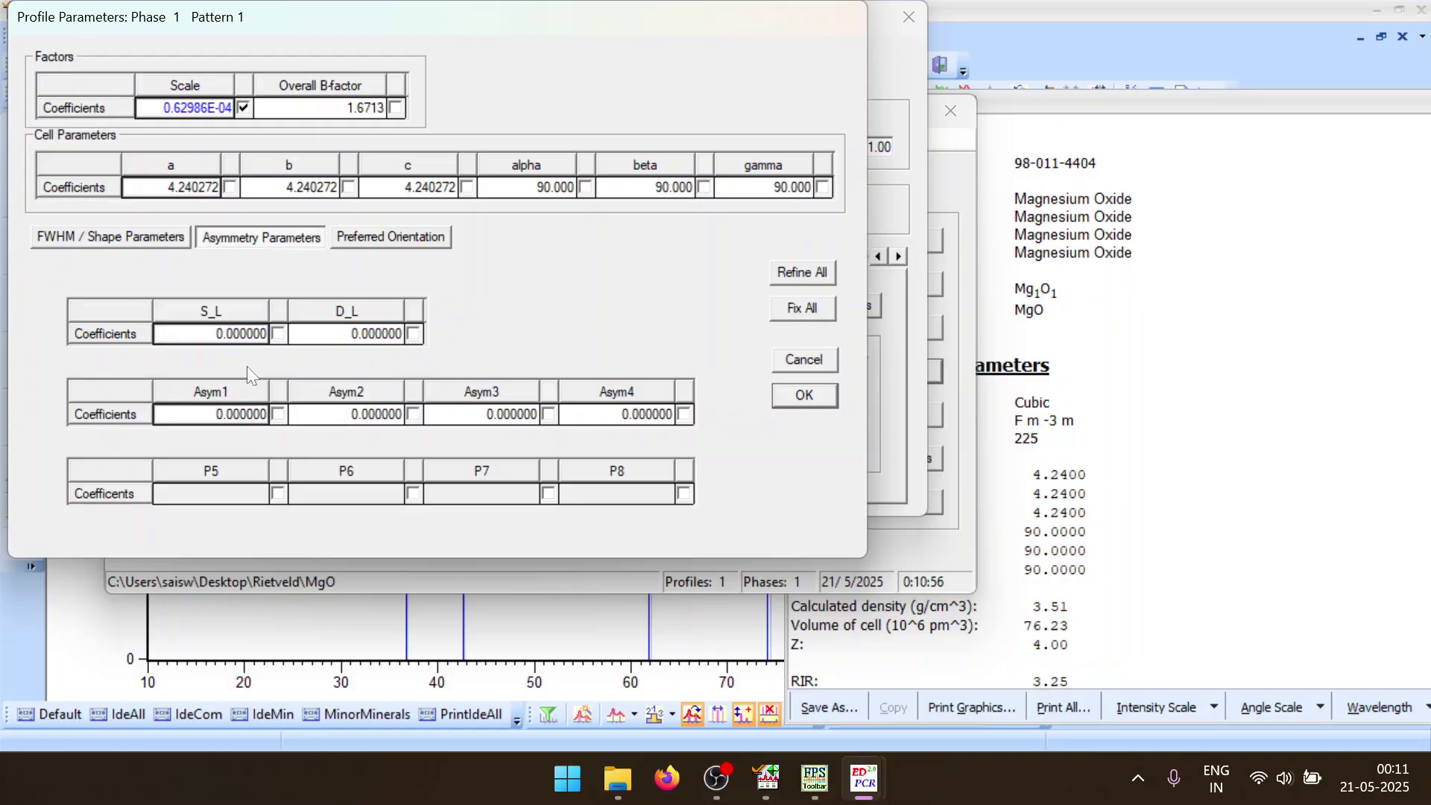
left_click(802, 361)
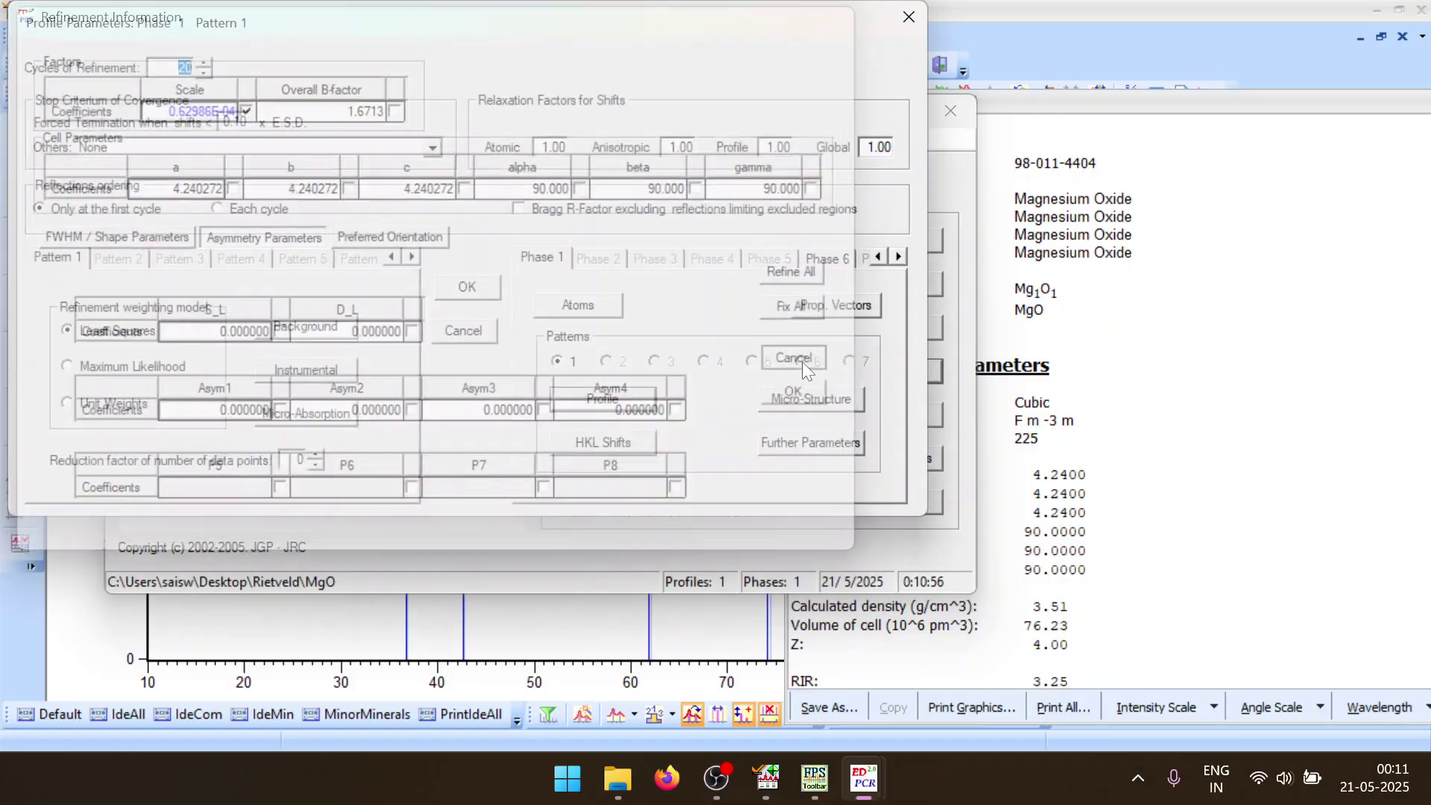
left_click(477, 330)
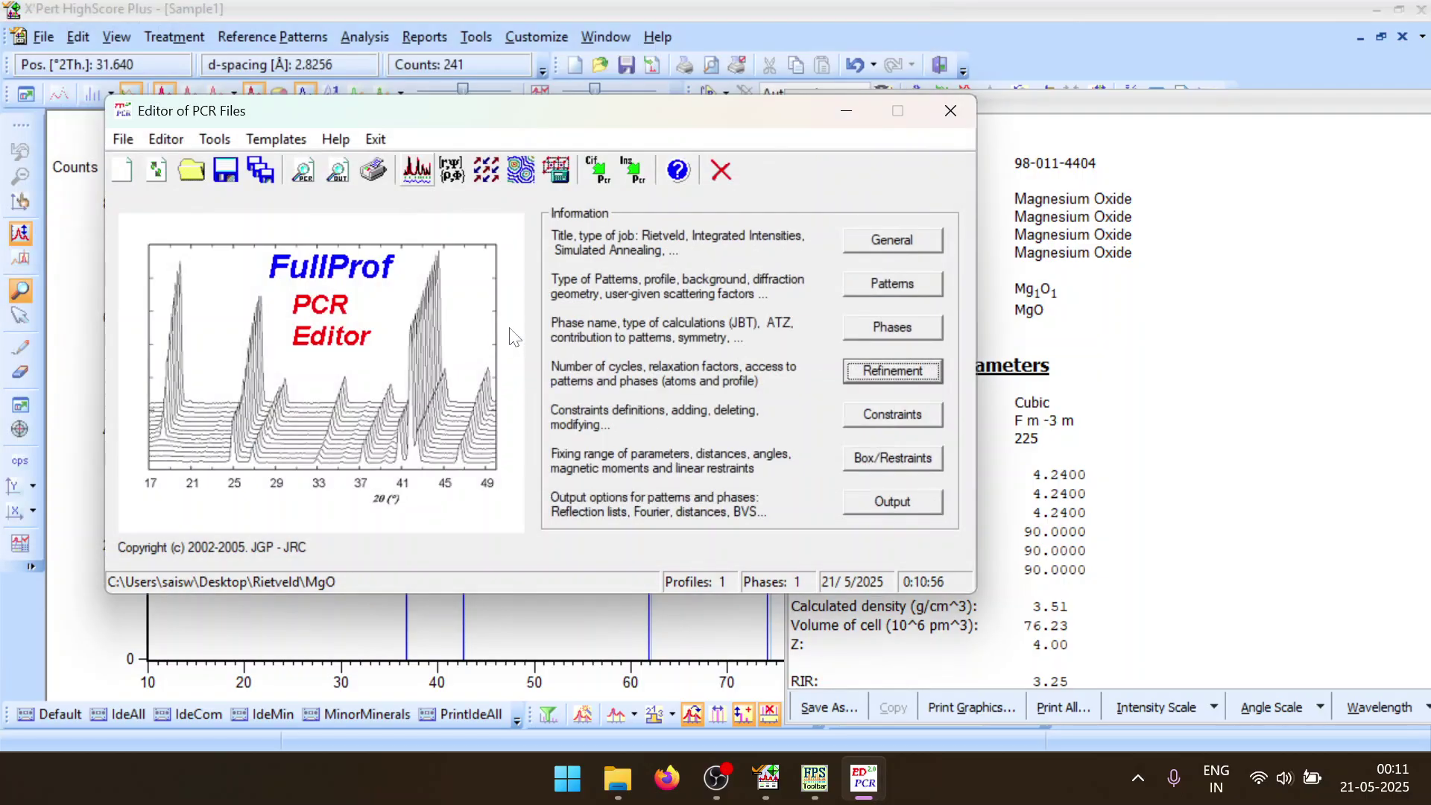
Review the pattern contribution and symmetry settings of phase 1 without changing them
left_click(919, 328)
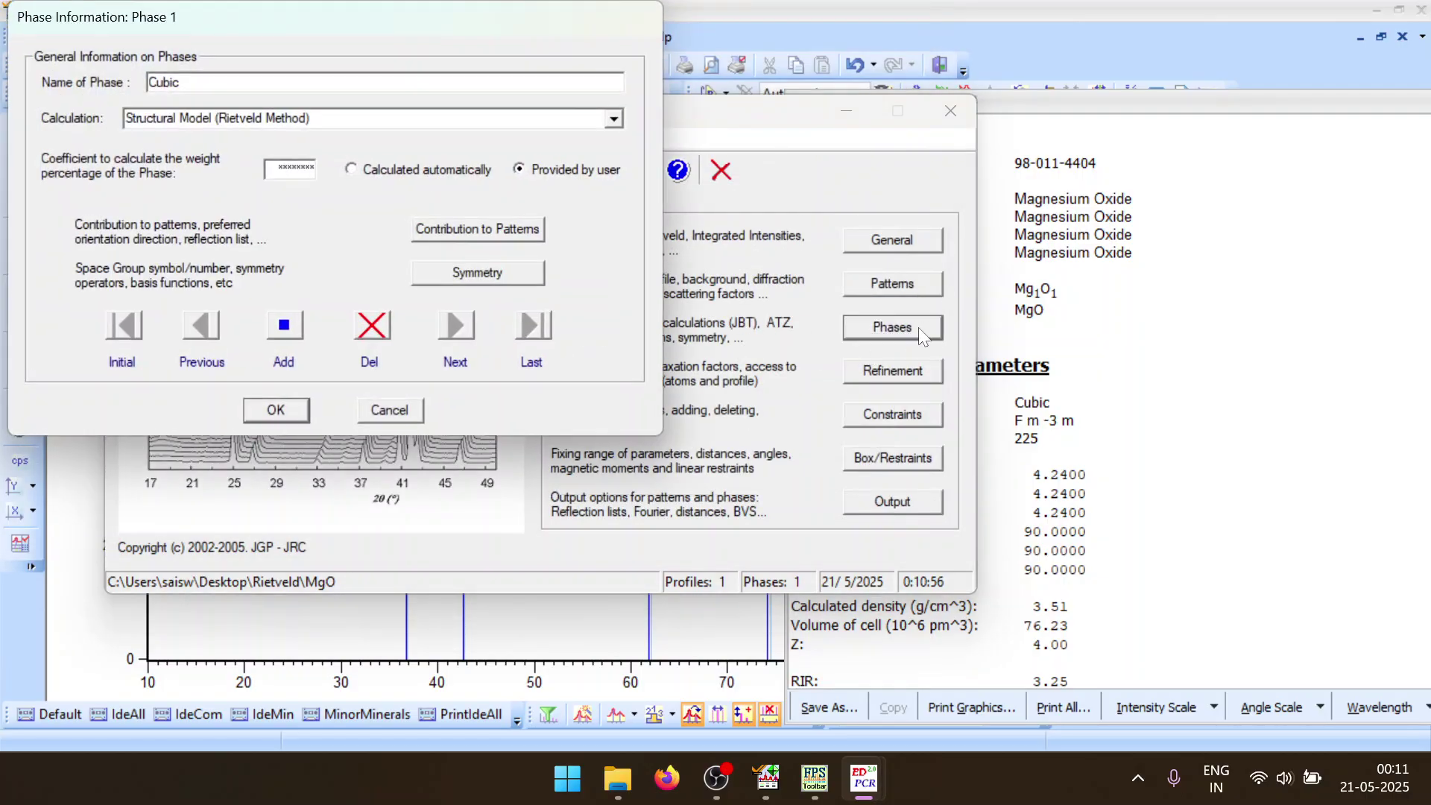
left_click(486, 230)
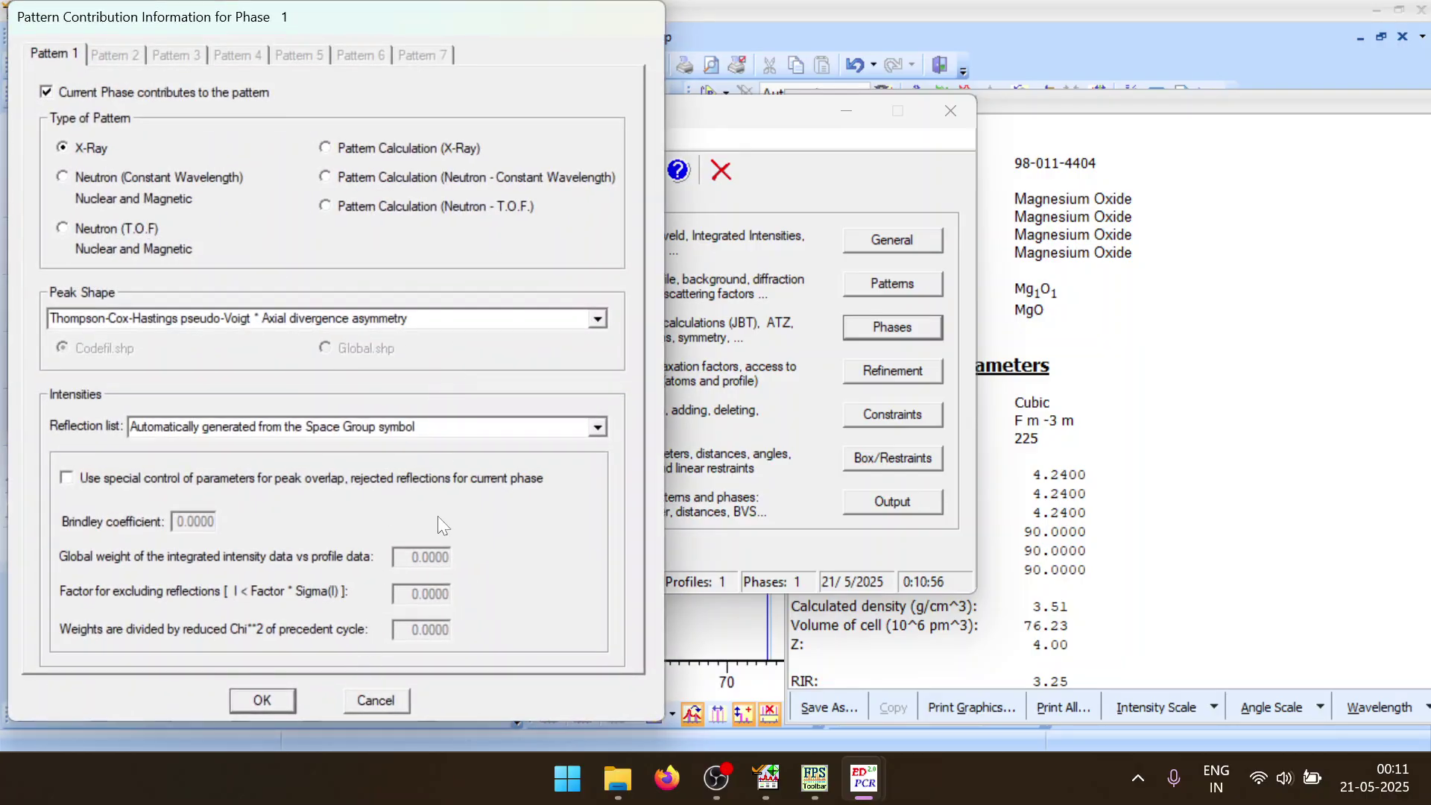
left_click(383, 701)
left_click(522, 276)
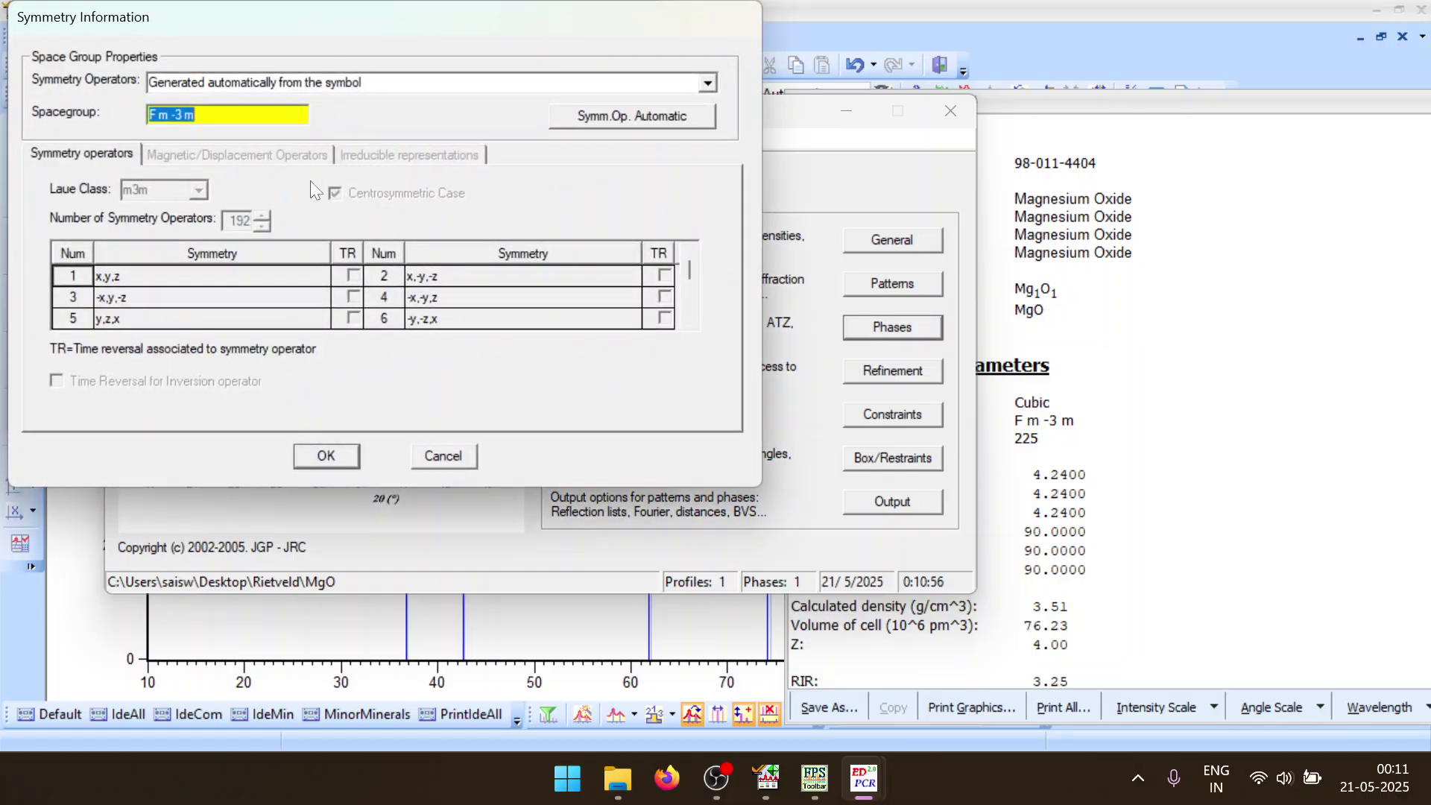
left_click(427, 456)
left_click(384, 403)
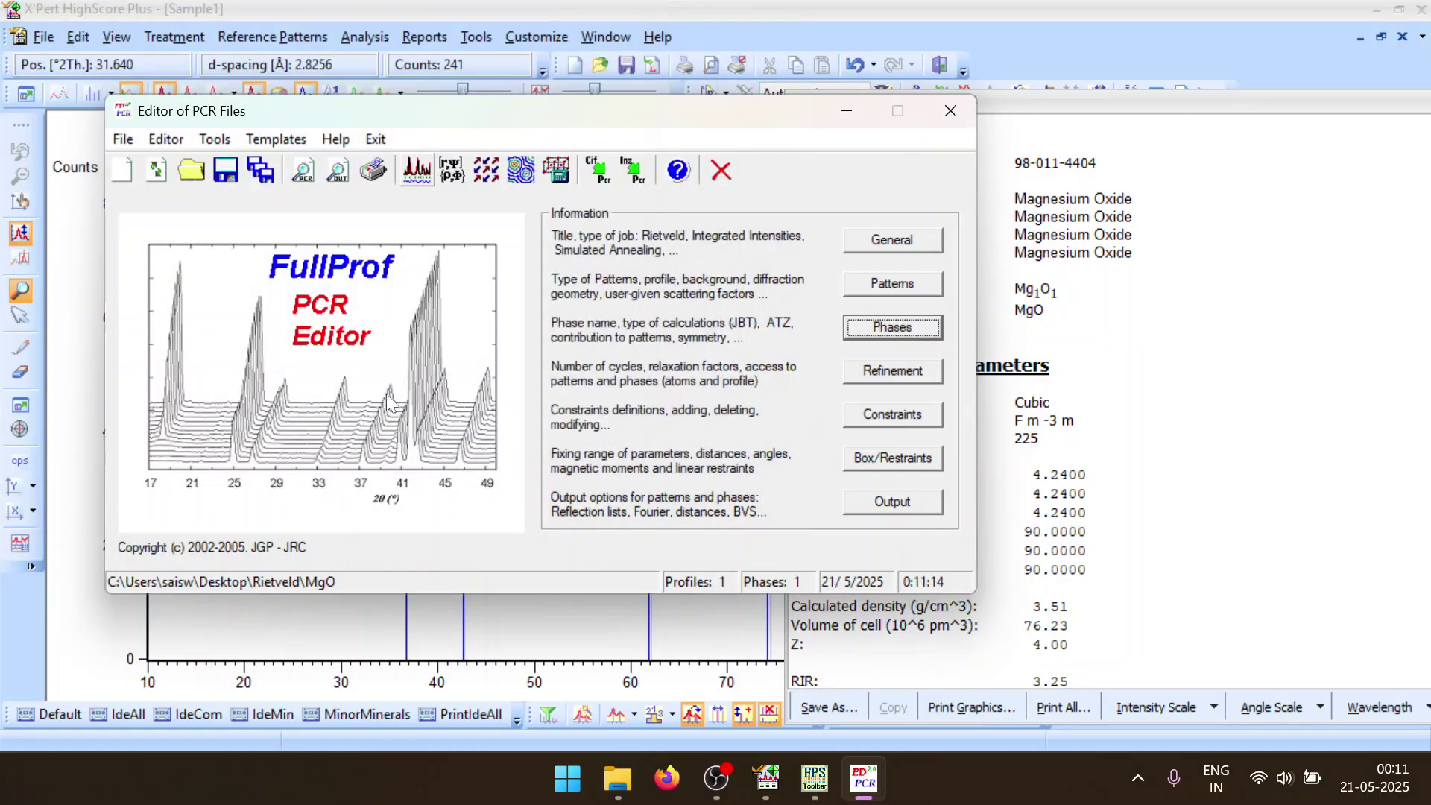
Set the 2Theta limit below which peaks are corrected for asymmetry to 90.00 in pattern 1's geometry corrections
left_click(938, 282)
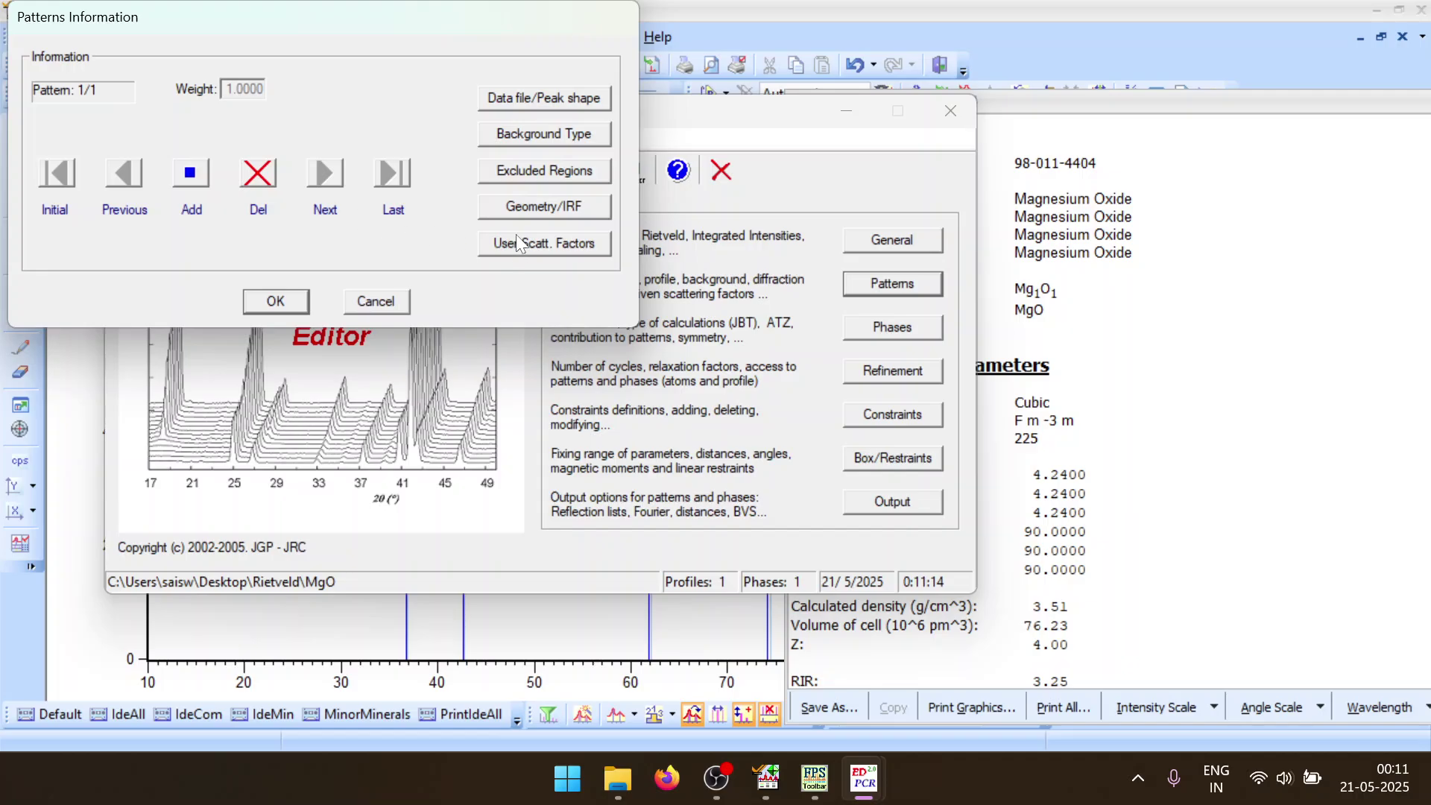
left_click(550, 204)
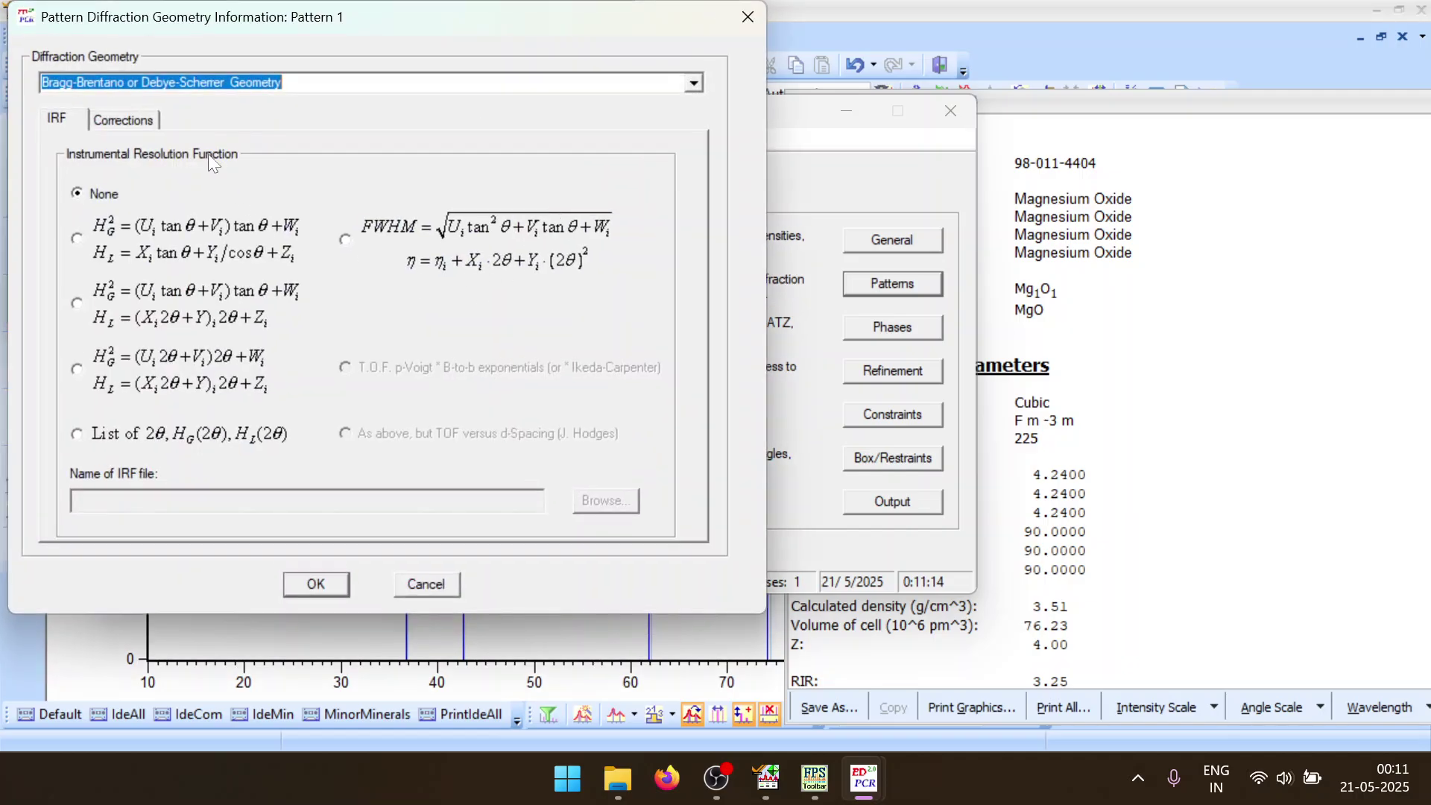
left_click(153, 118)
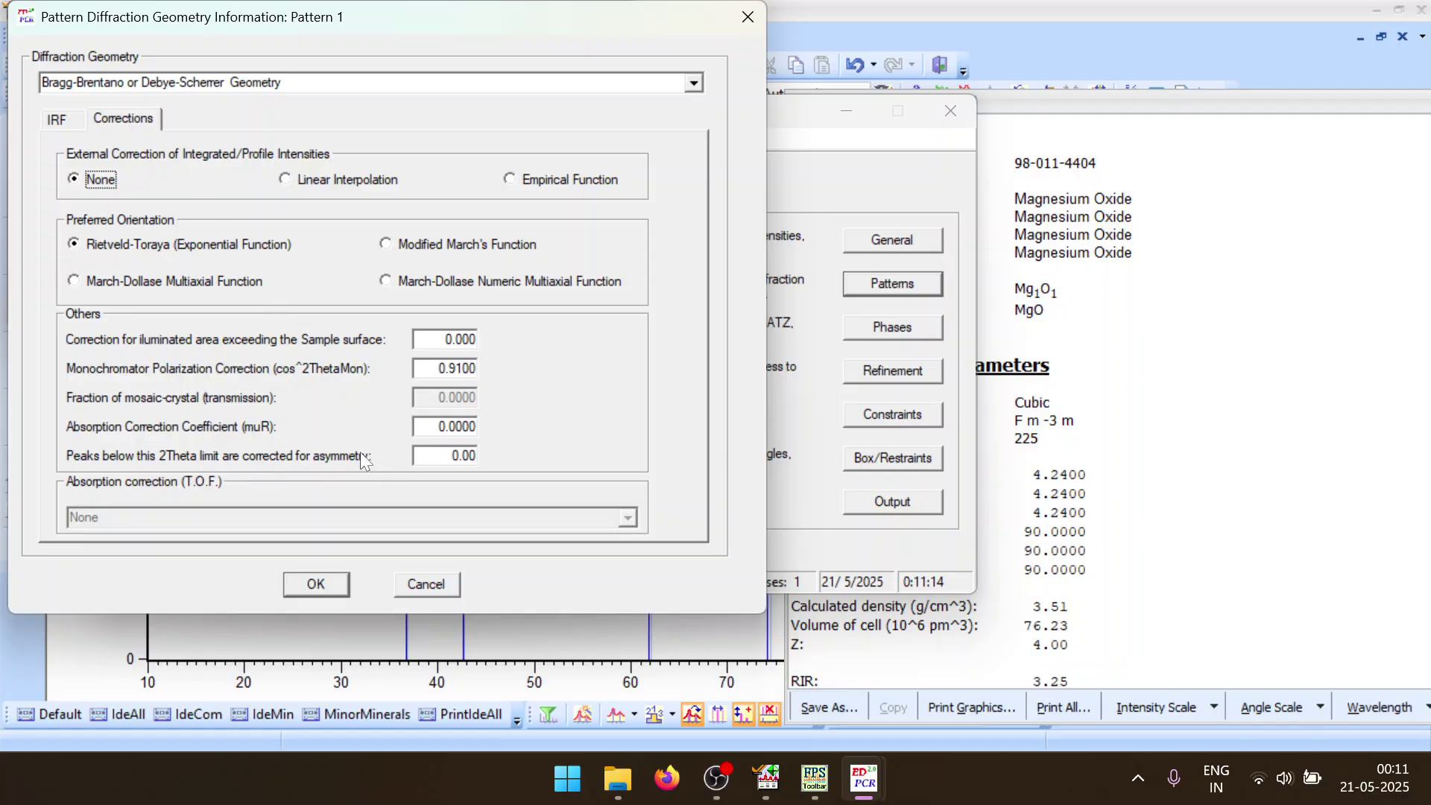
left_click(452, 455)
left_click(297, 586)
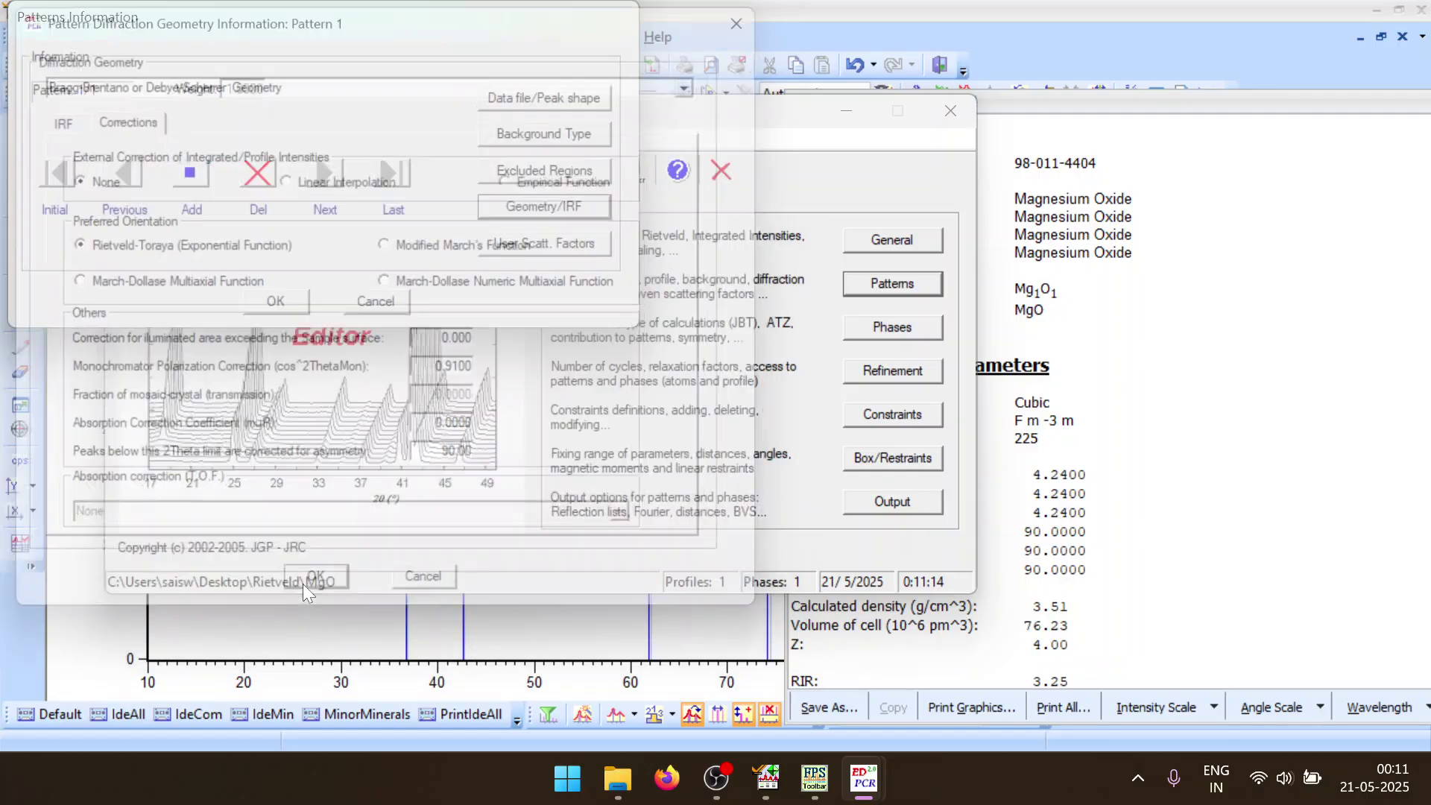
left_click(287, 296)
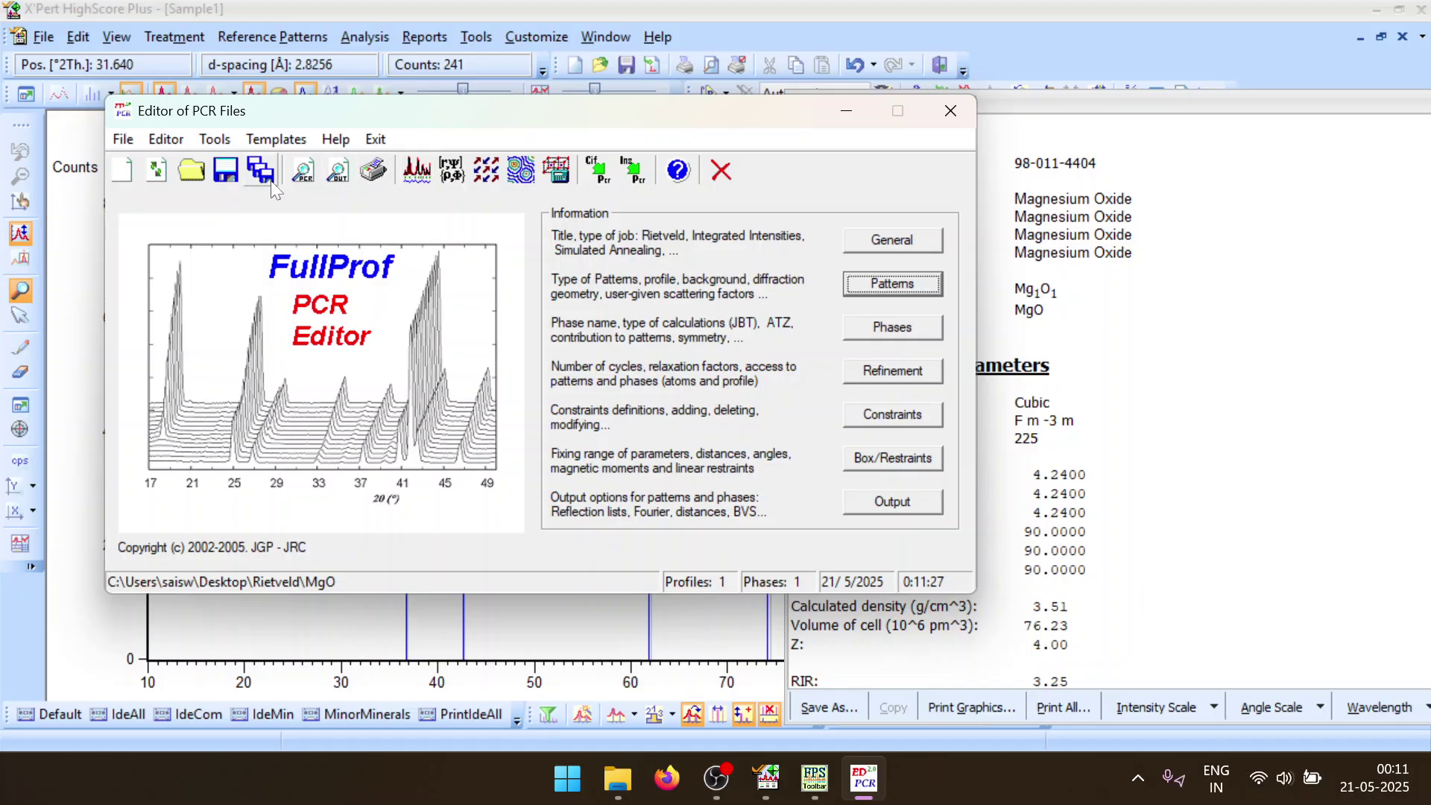
Free the Asym1 asymmetry parameter of phase 1 for refinement and accept the refinement settings
left_click(914, 370)
left_click(604, 486)
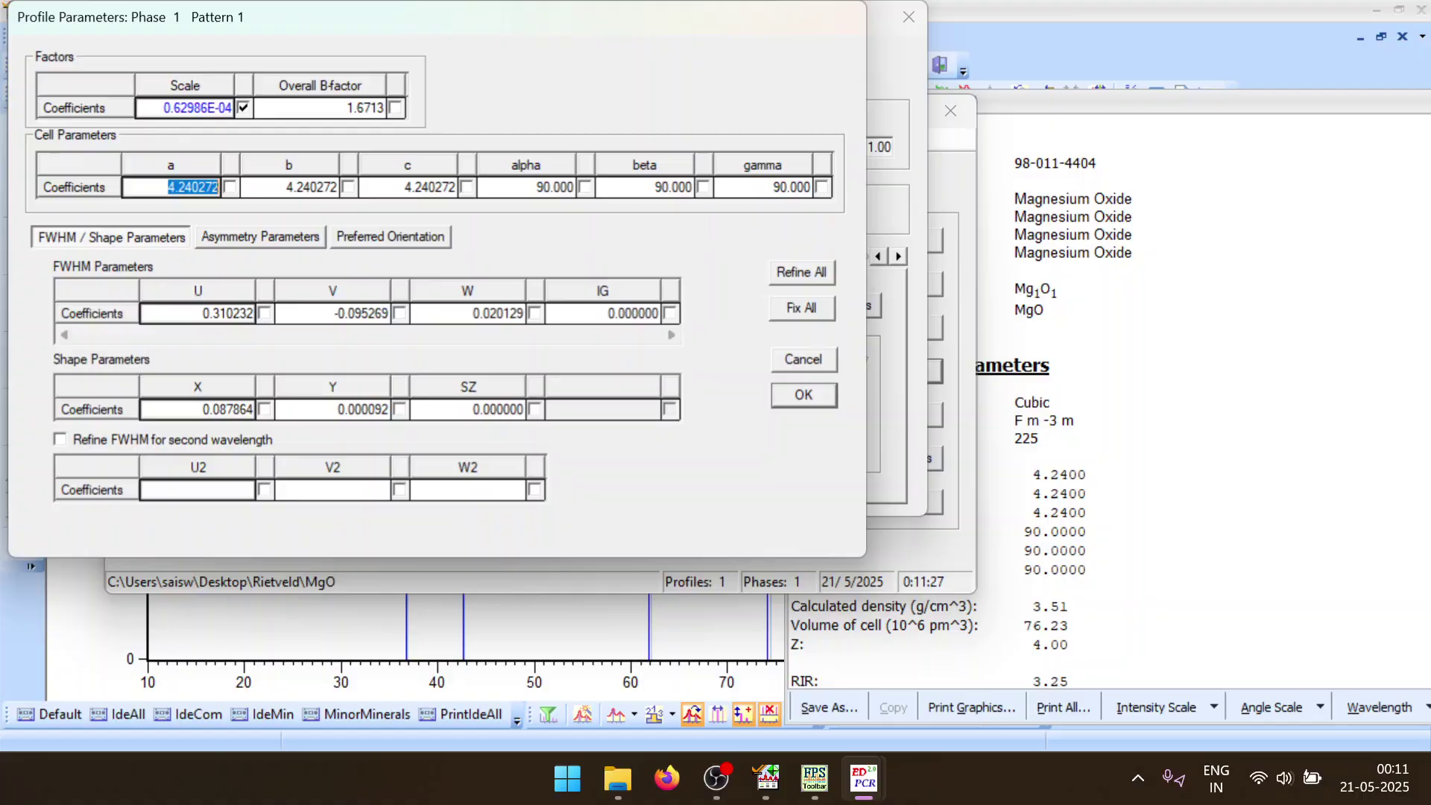
left_click(265, 237)
left_click(279, 414)
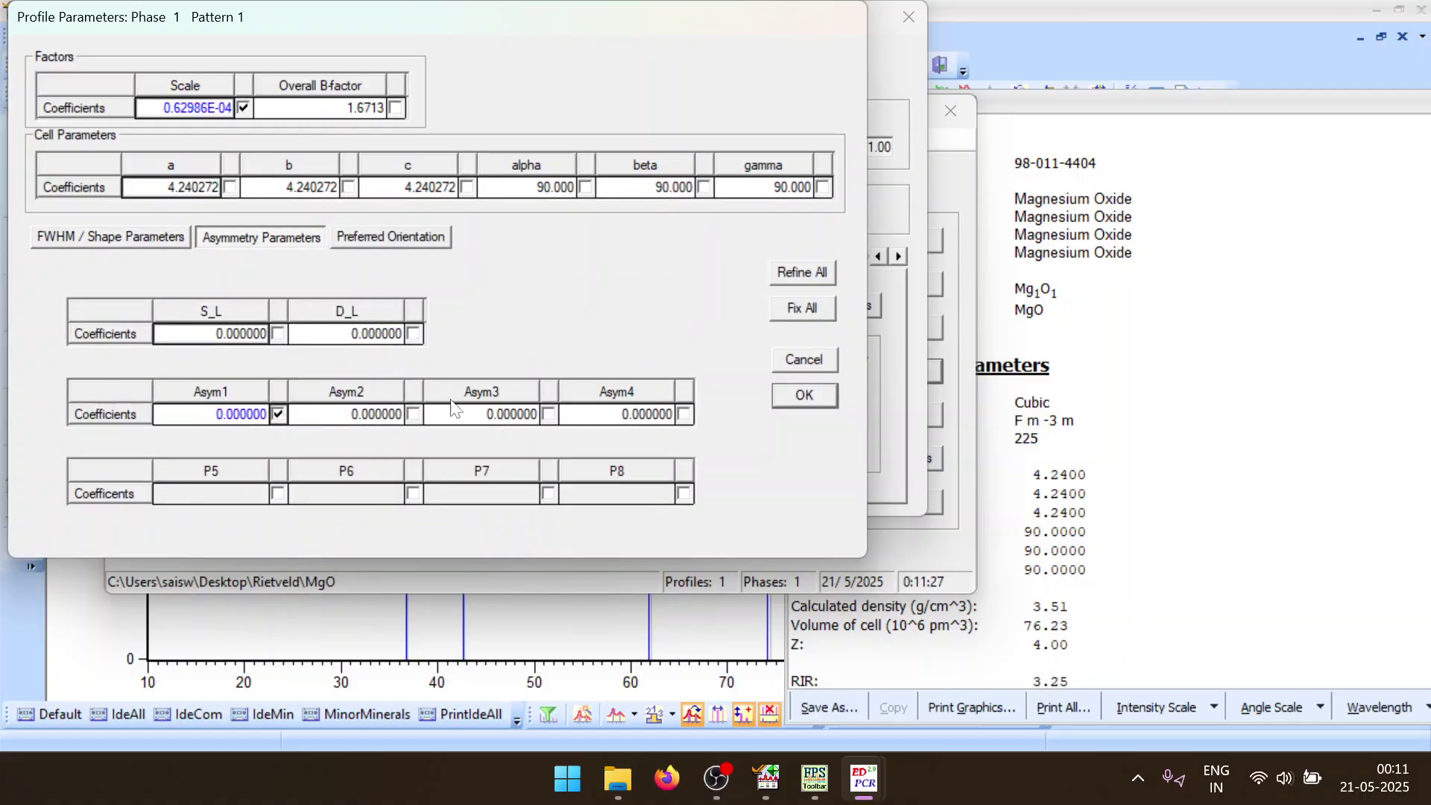
left_click(804, 395)
left_click(467, 288)
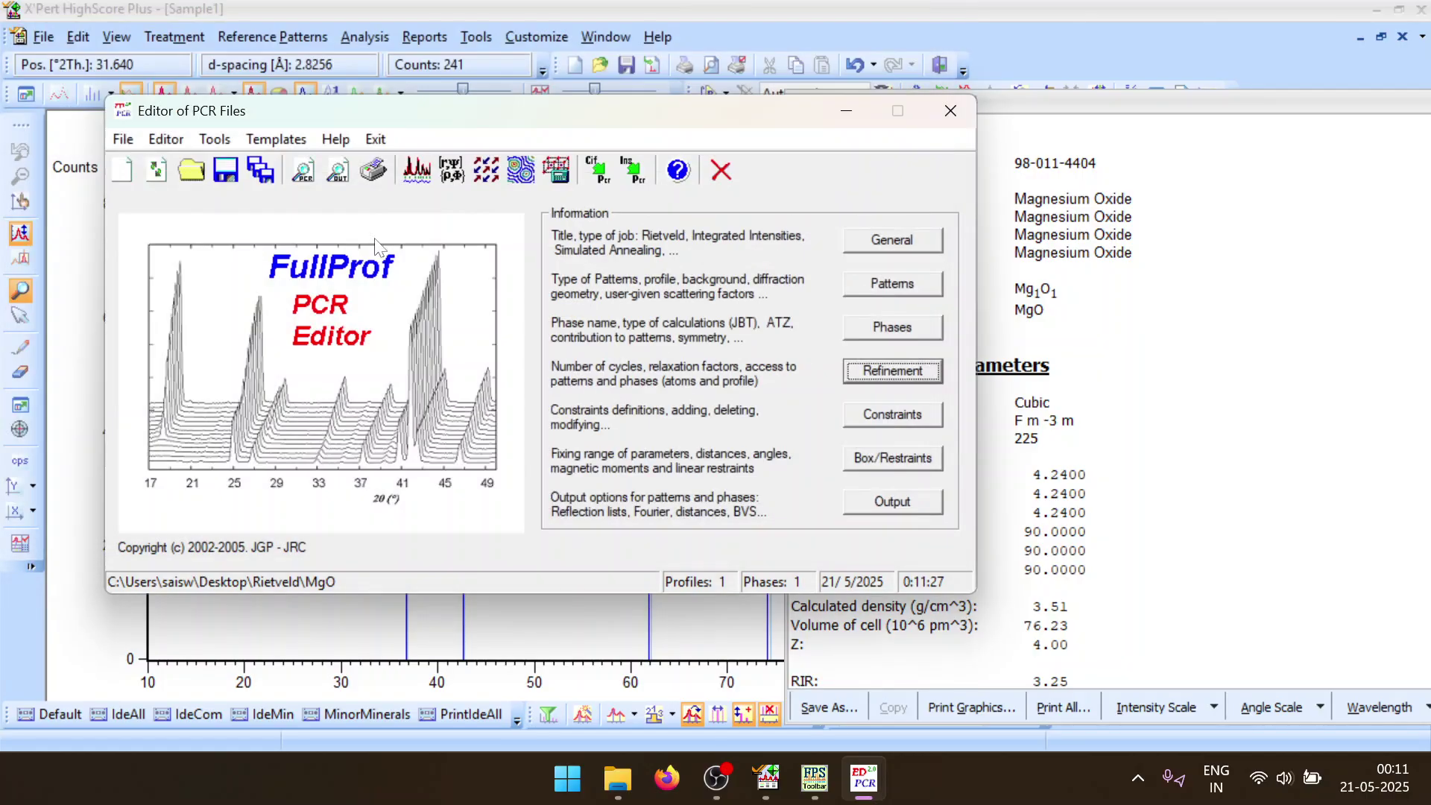
Run the MgO refinement with Asym1 free, close the run and reload the PCR file
left_click(415, 172)
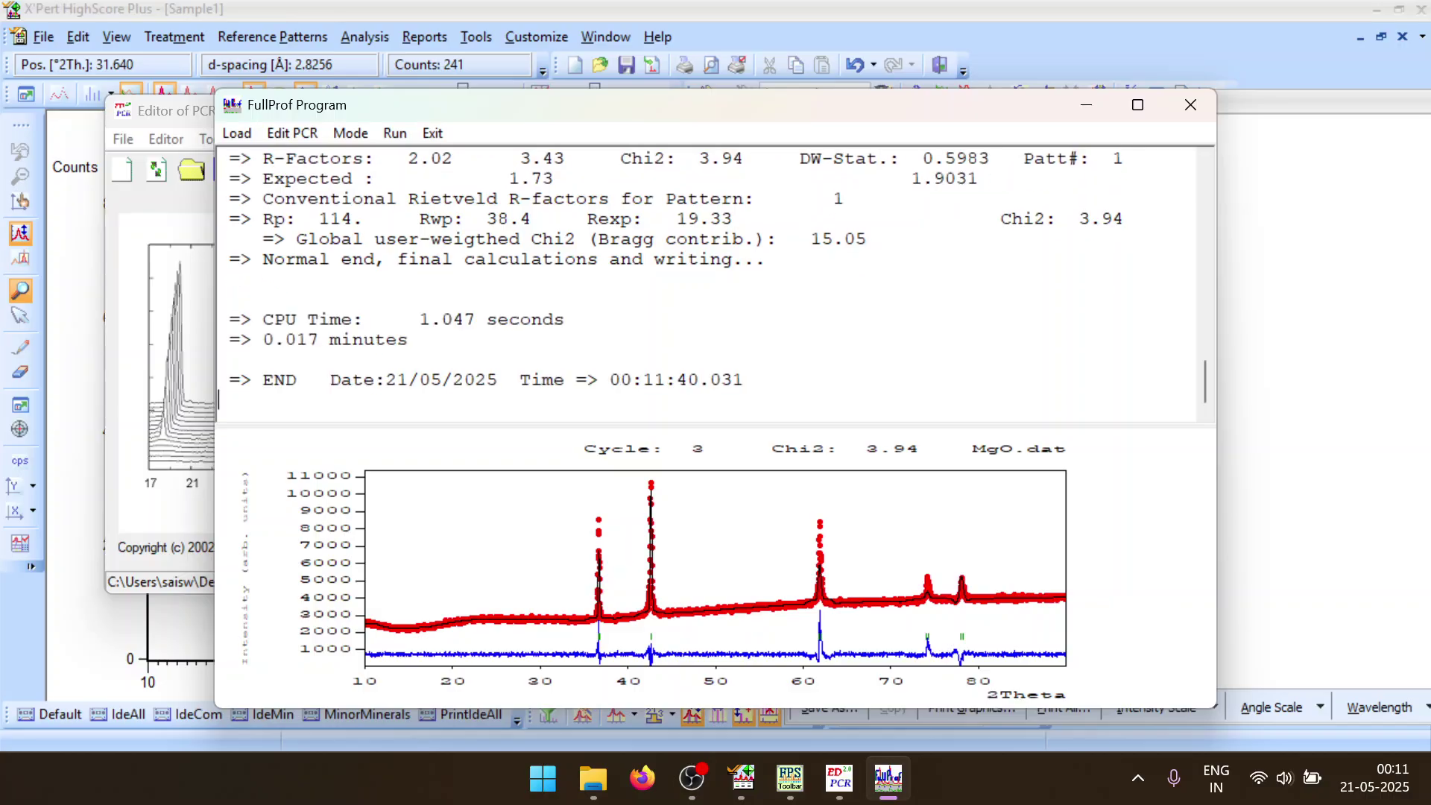
left_click(1190, 104)
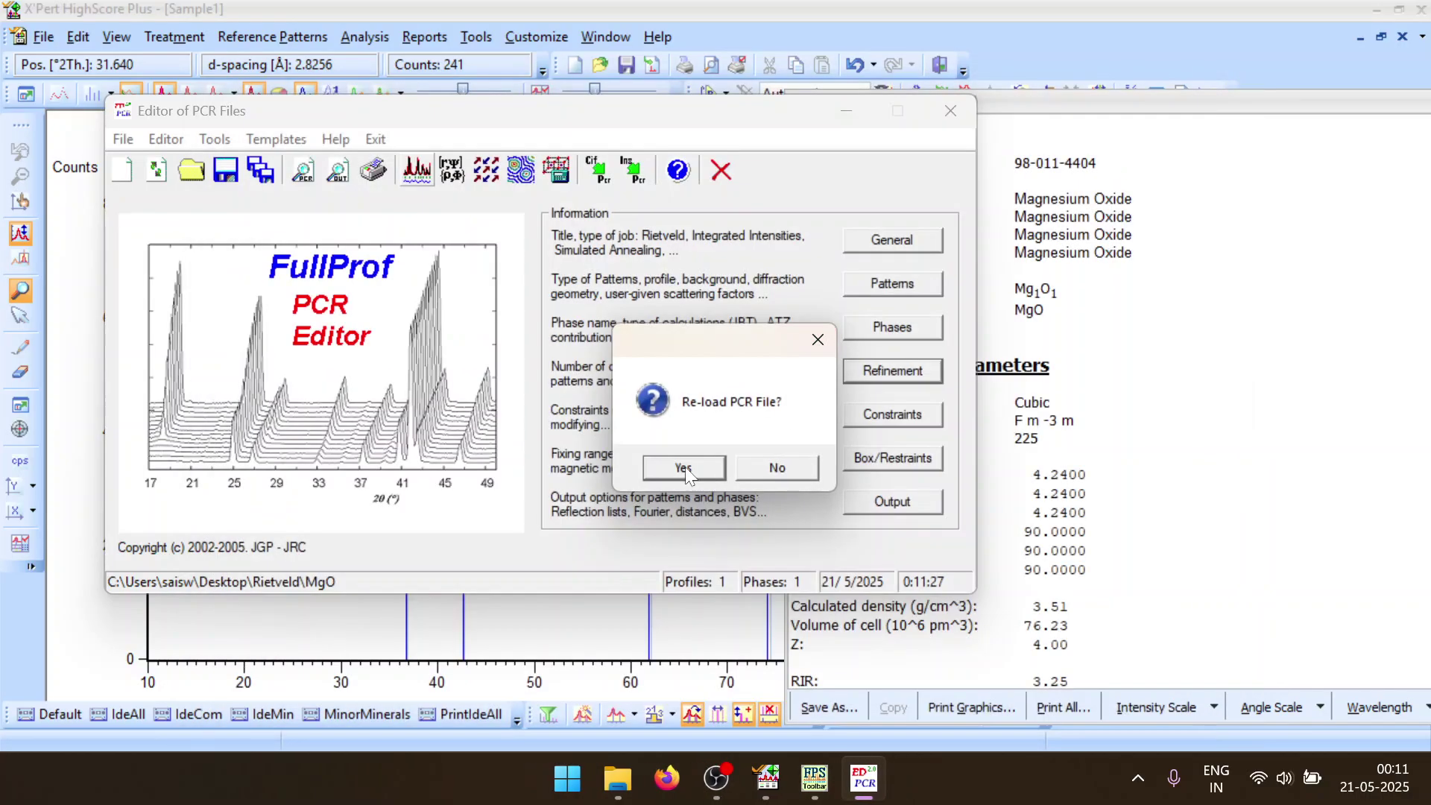
key("Return")
Fix Asym1 and free Asym2 in phase 1's asymmetry parameters, and accept the refinement settings
left_click(910, 365)
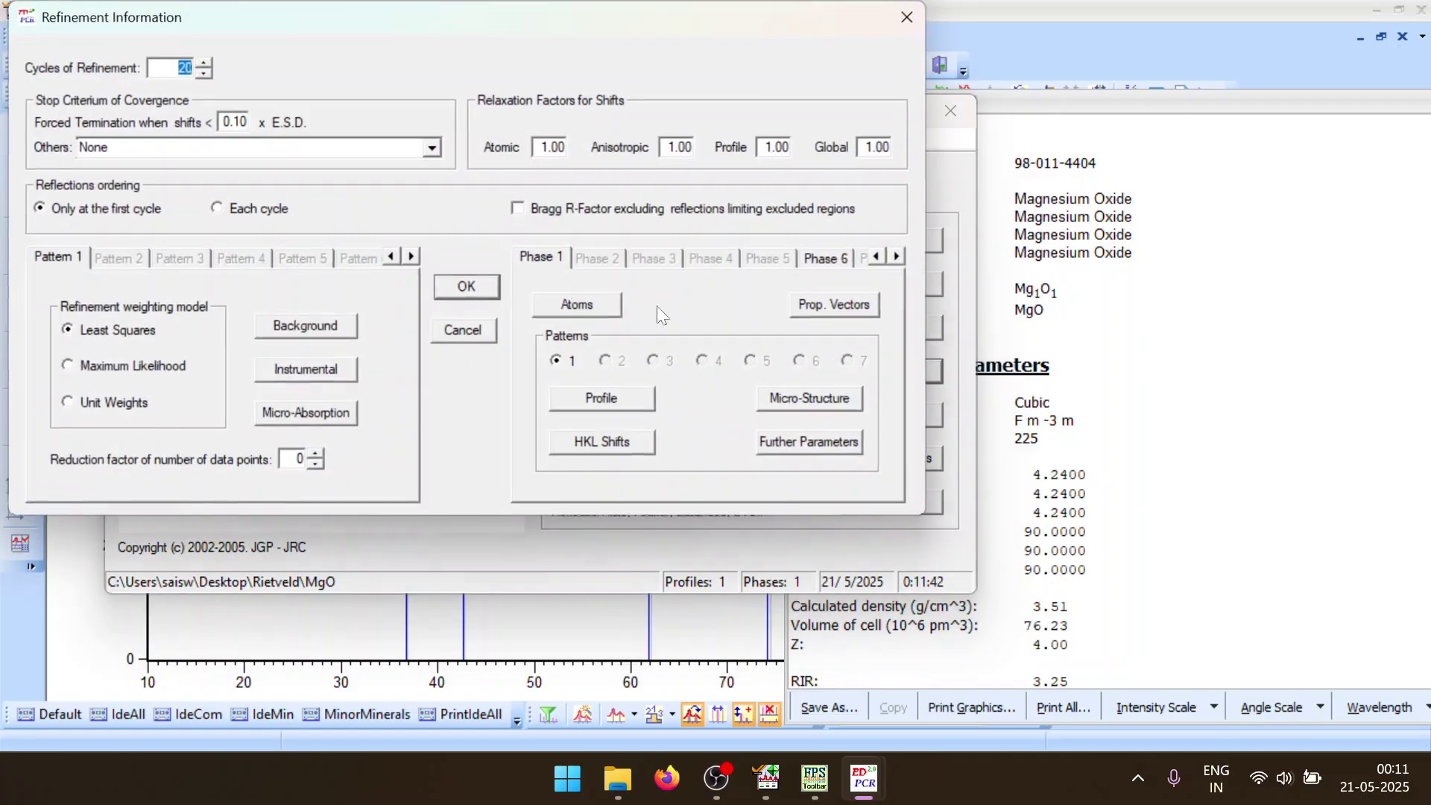
left_click(591, 398)
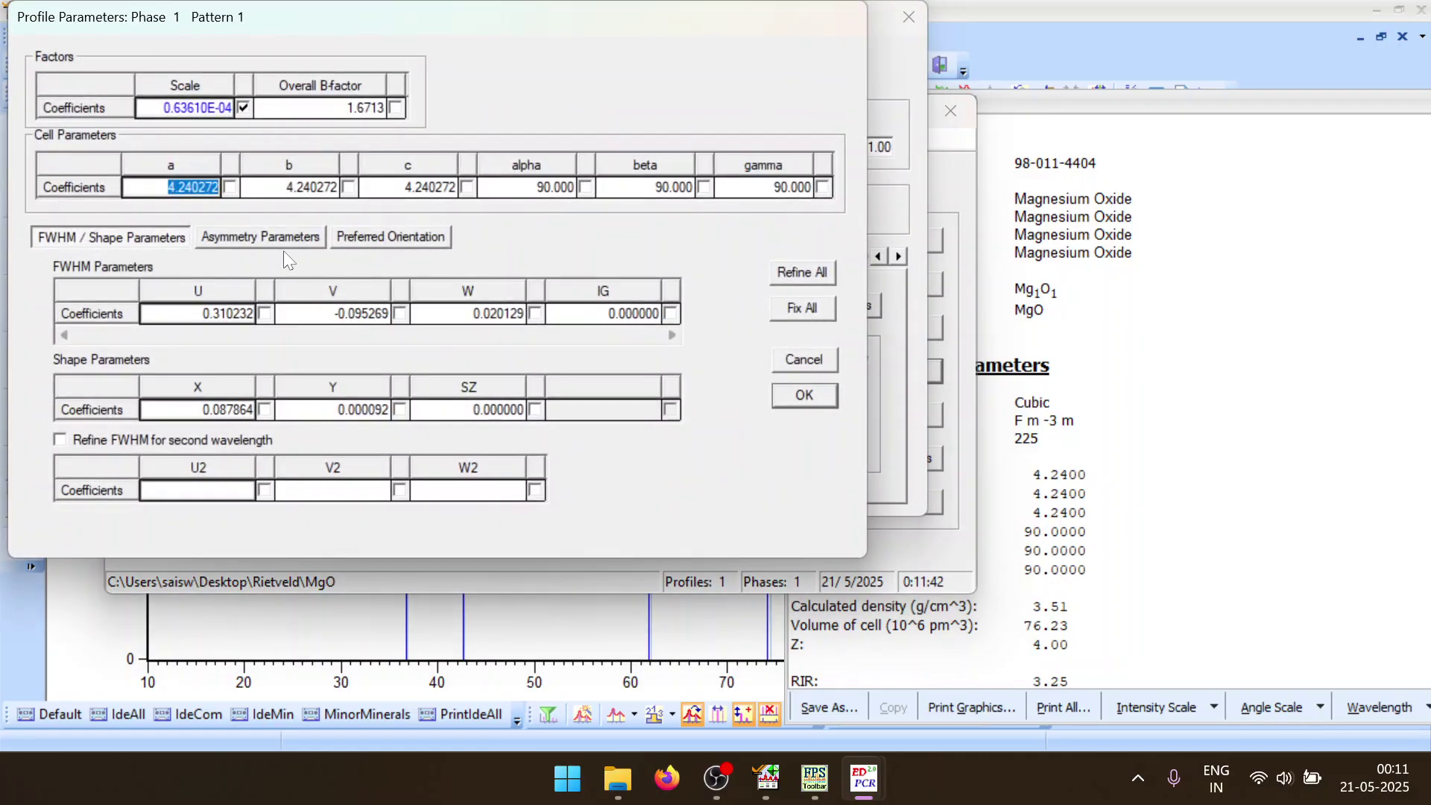
left_click(290, 246)
left_click(279, 414)
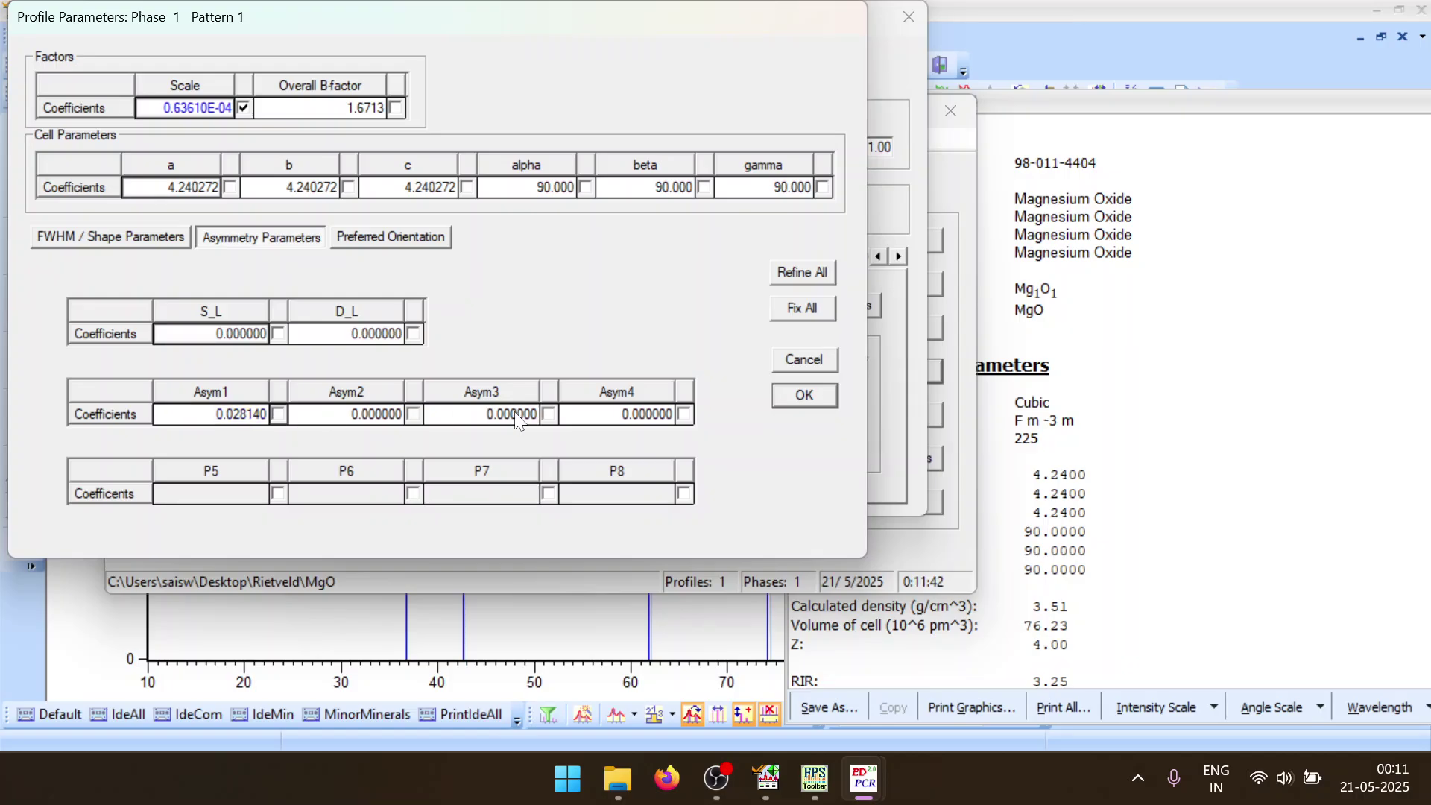
left_click(414, 415)
left_click(780, 397)
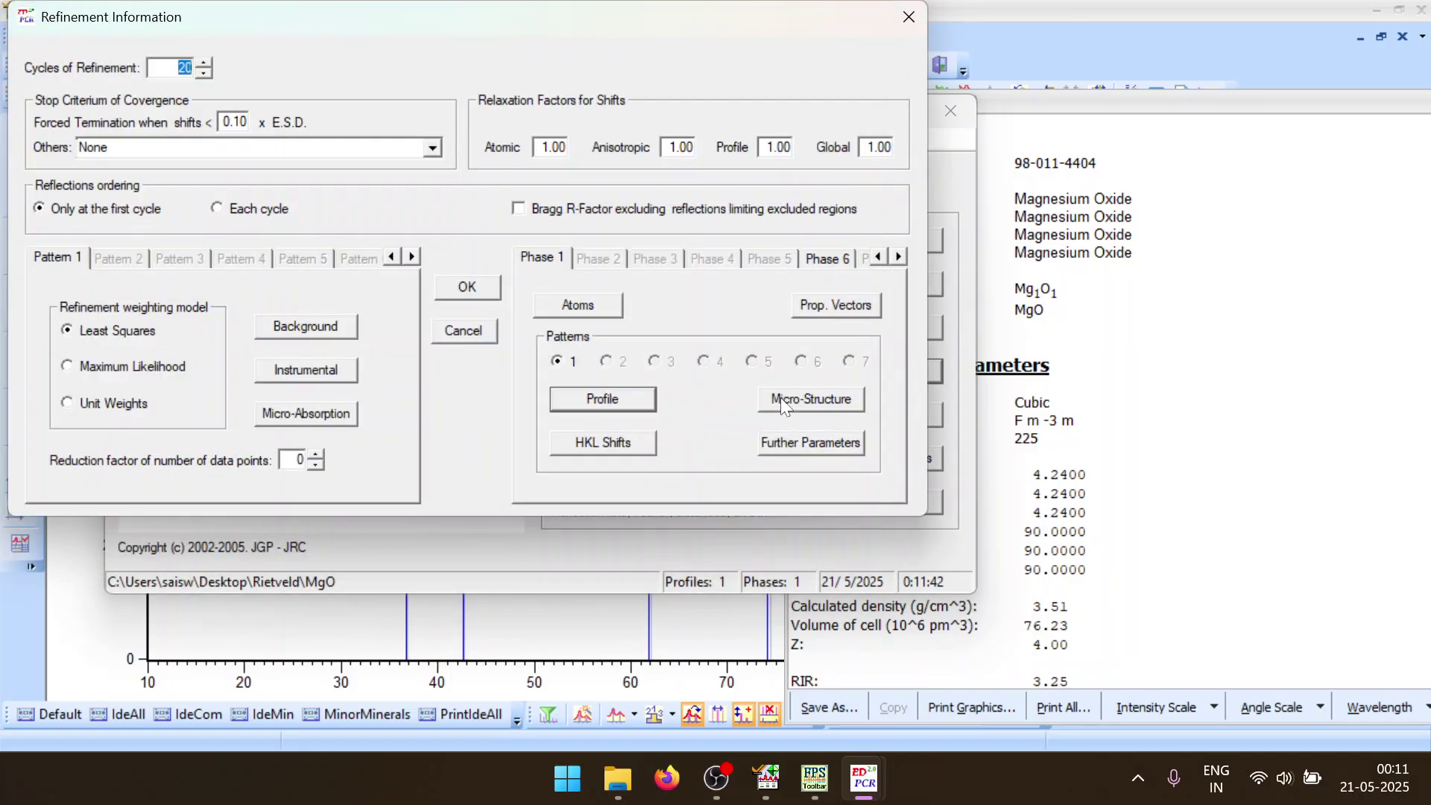
left_click(454, 293)
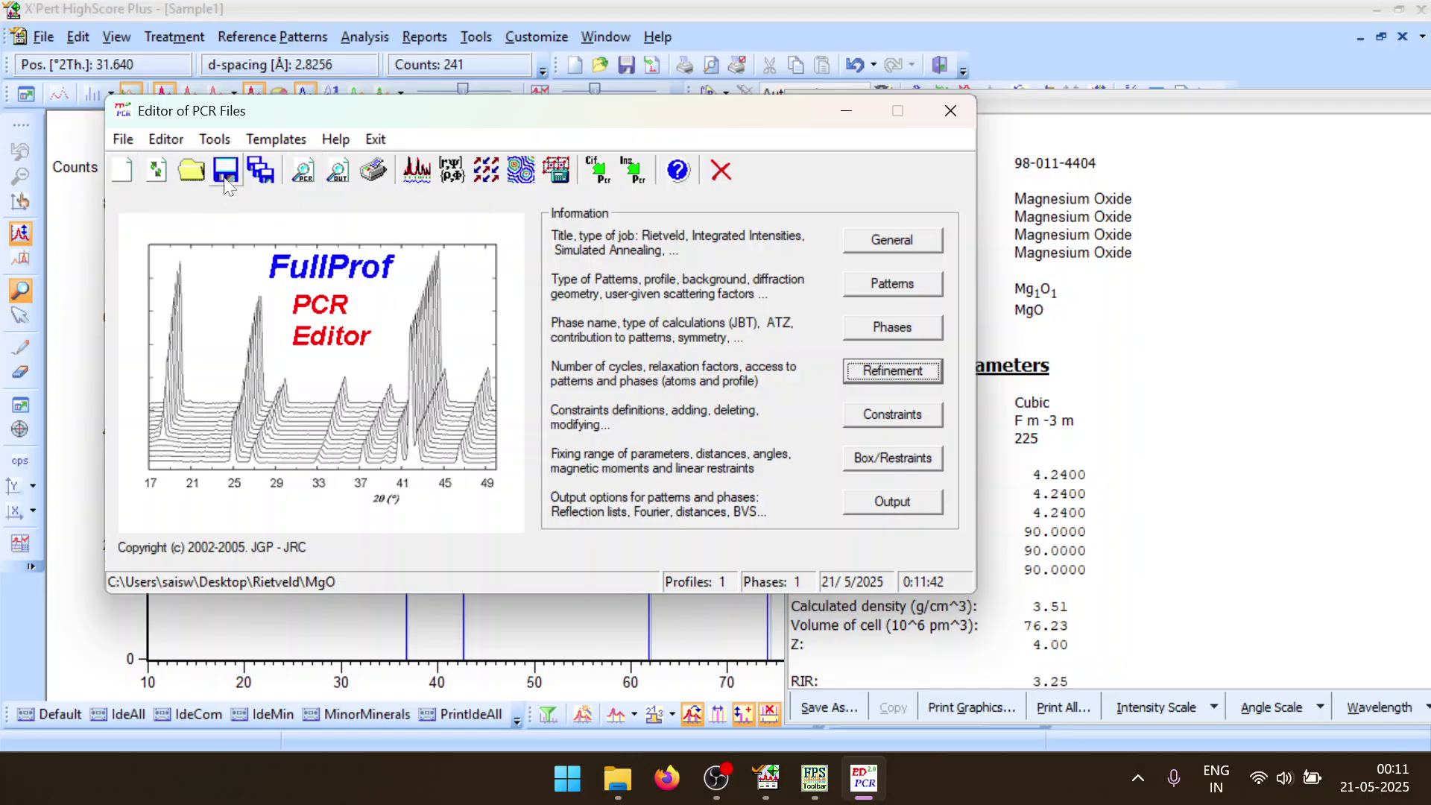
Save the PCR file, run the MgO refinement with Asym2 free, close the run and reload the file
left_click(240, 186)
left_click(409, 176)
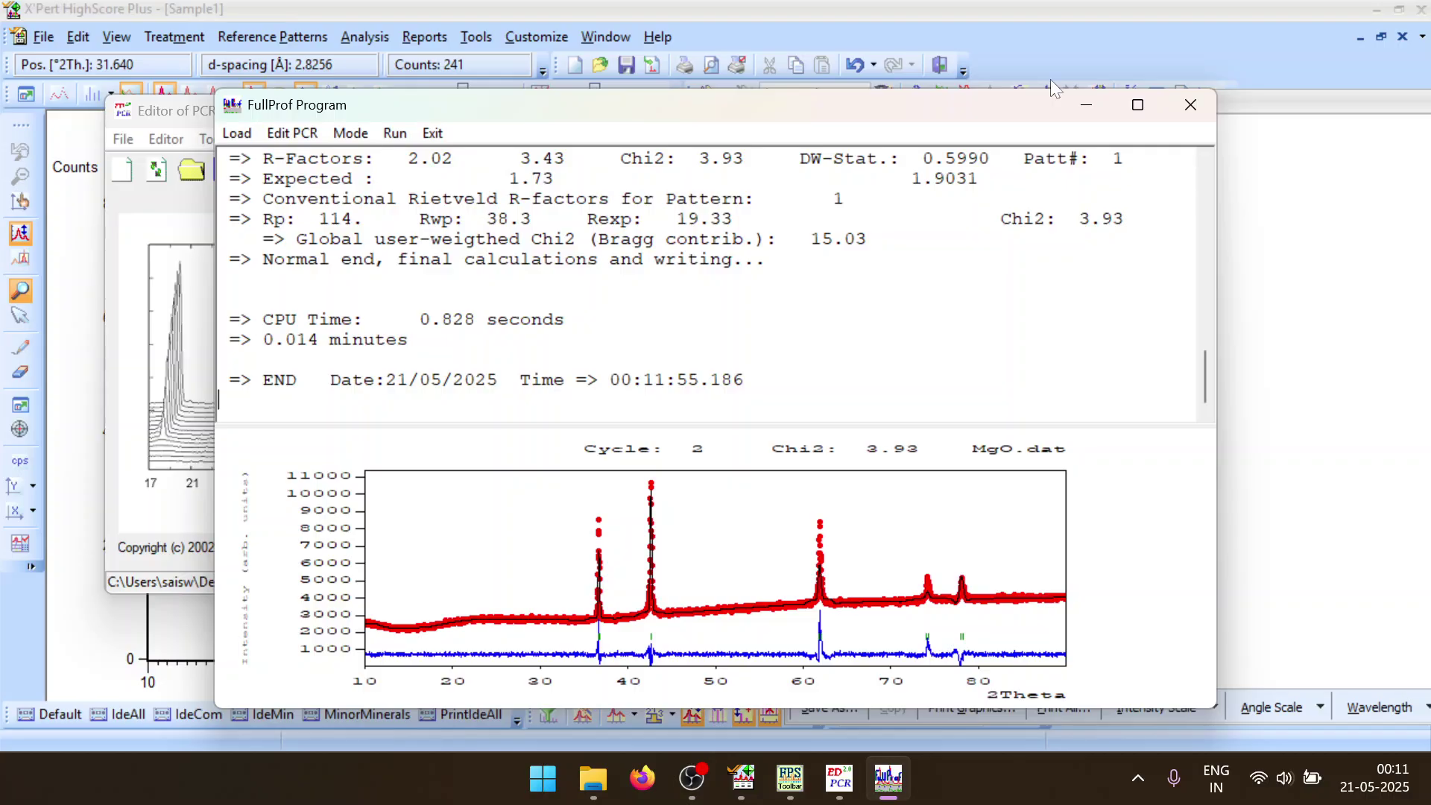
left_click(1195, 108)
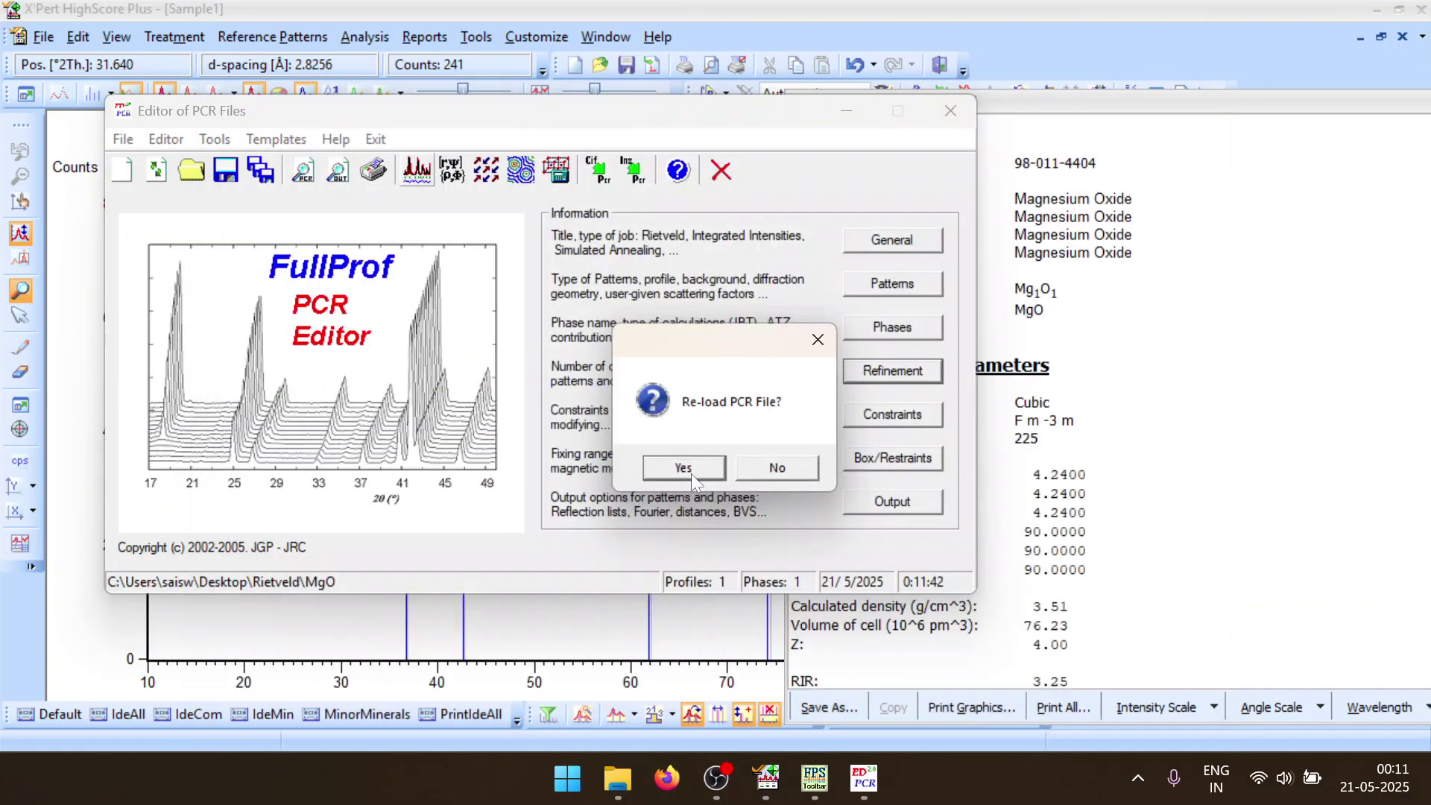
left_click(691, 469)
Fix Asym2 and free Asym3 in phase 1's asymmetry parameters, and accept the refinement settings
left_click(918, 375)
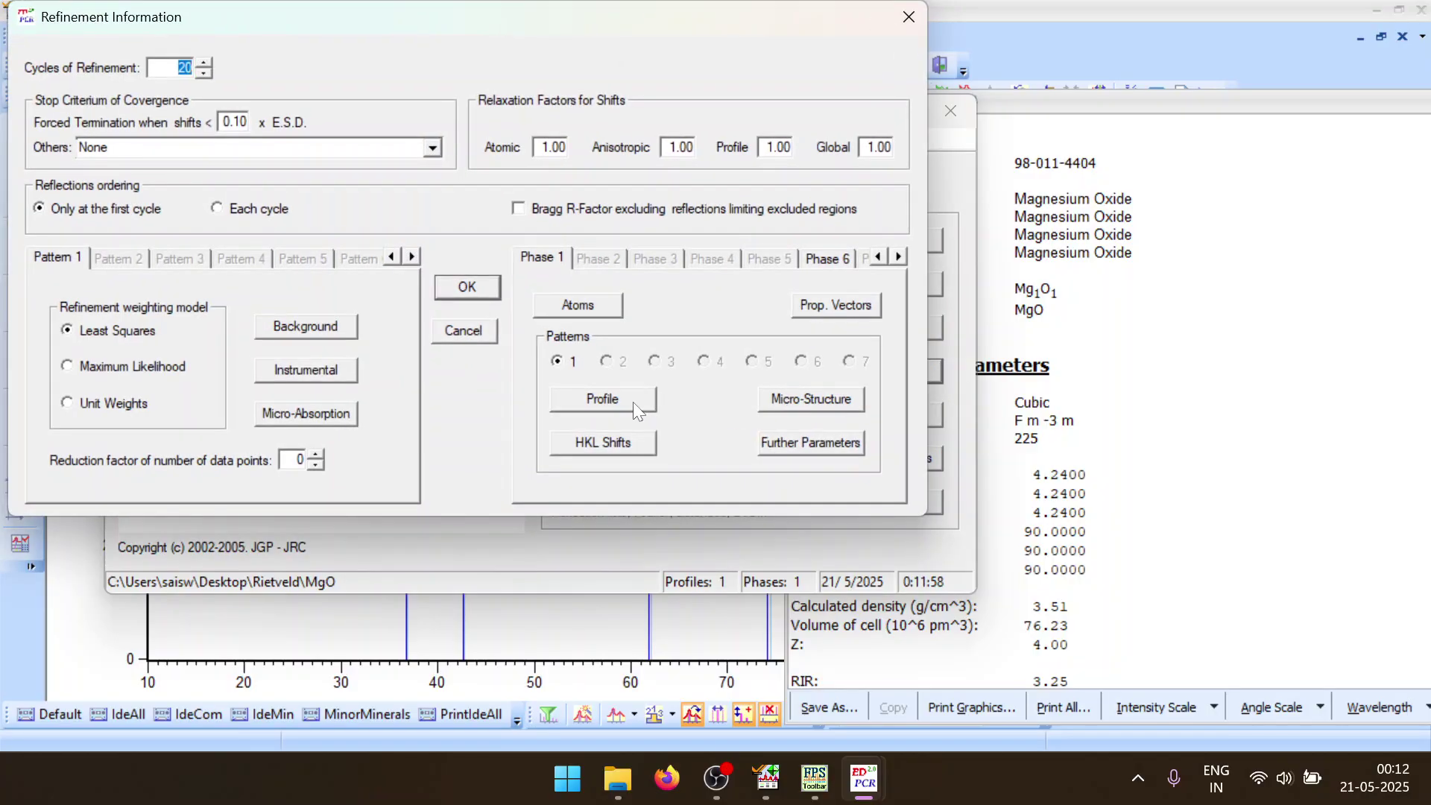
left_click(633, 402)
left_click(311, 244)
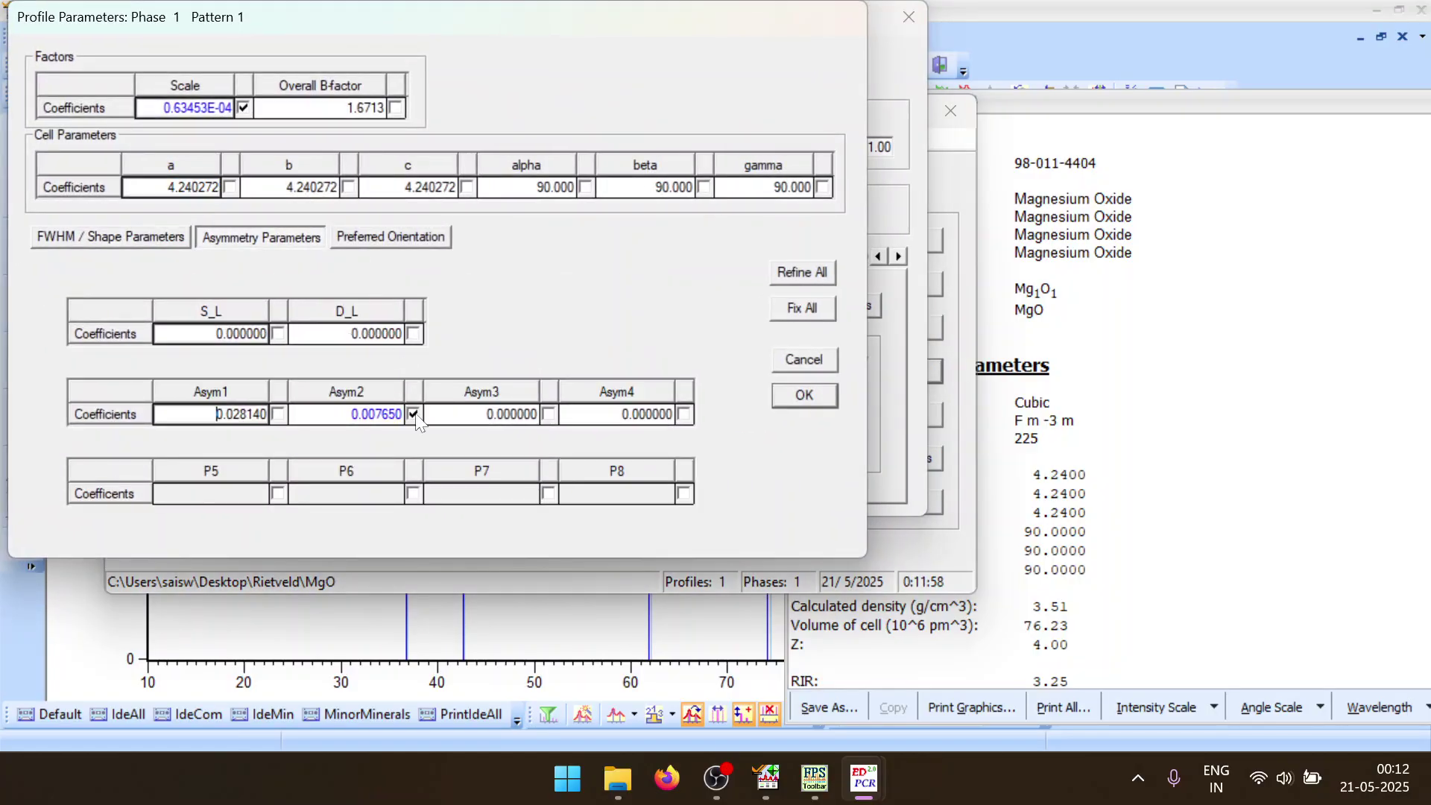
left_click(549, 415)
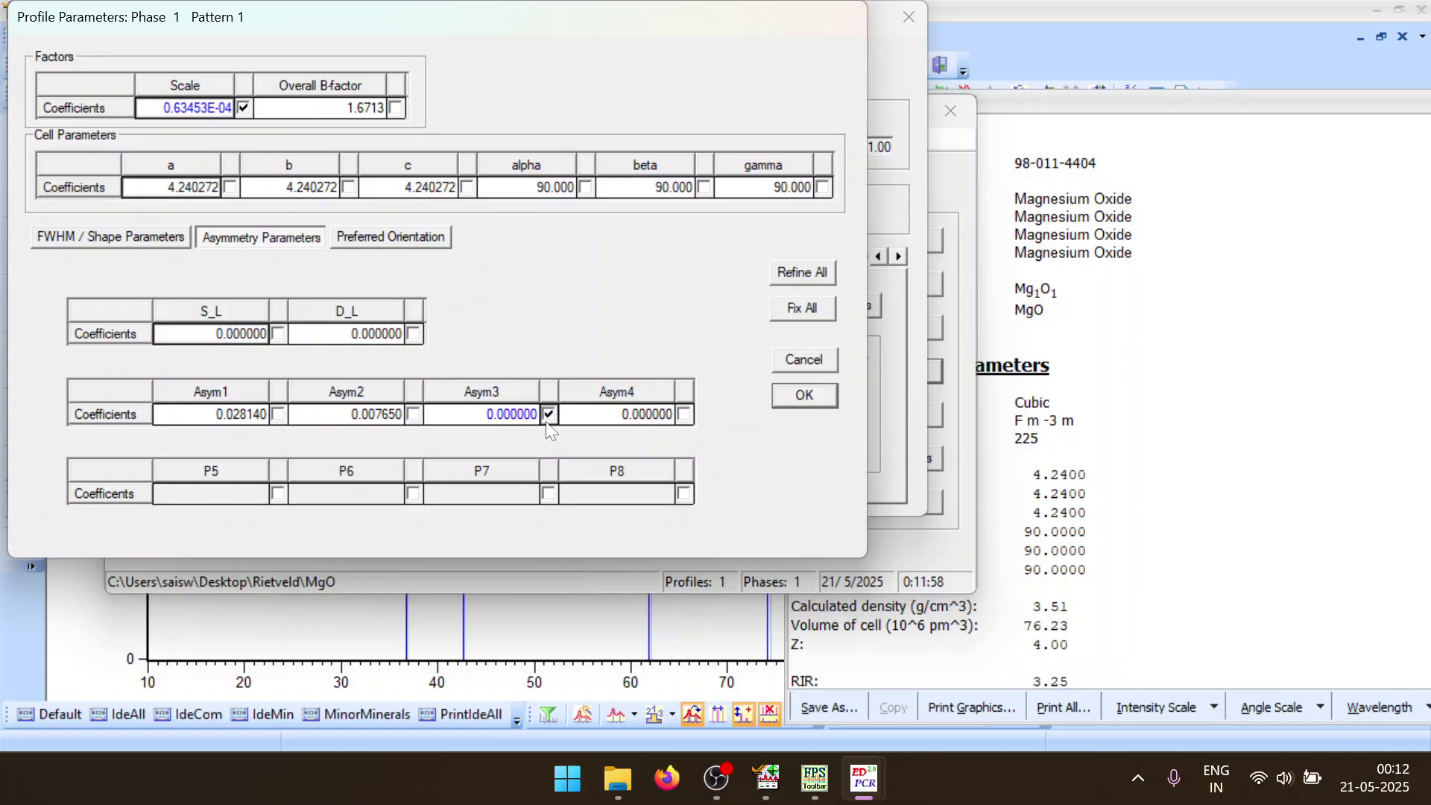
left_click(826, 397)
left_click(461, 287)
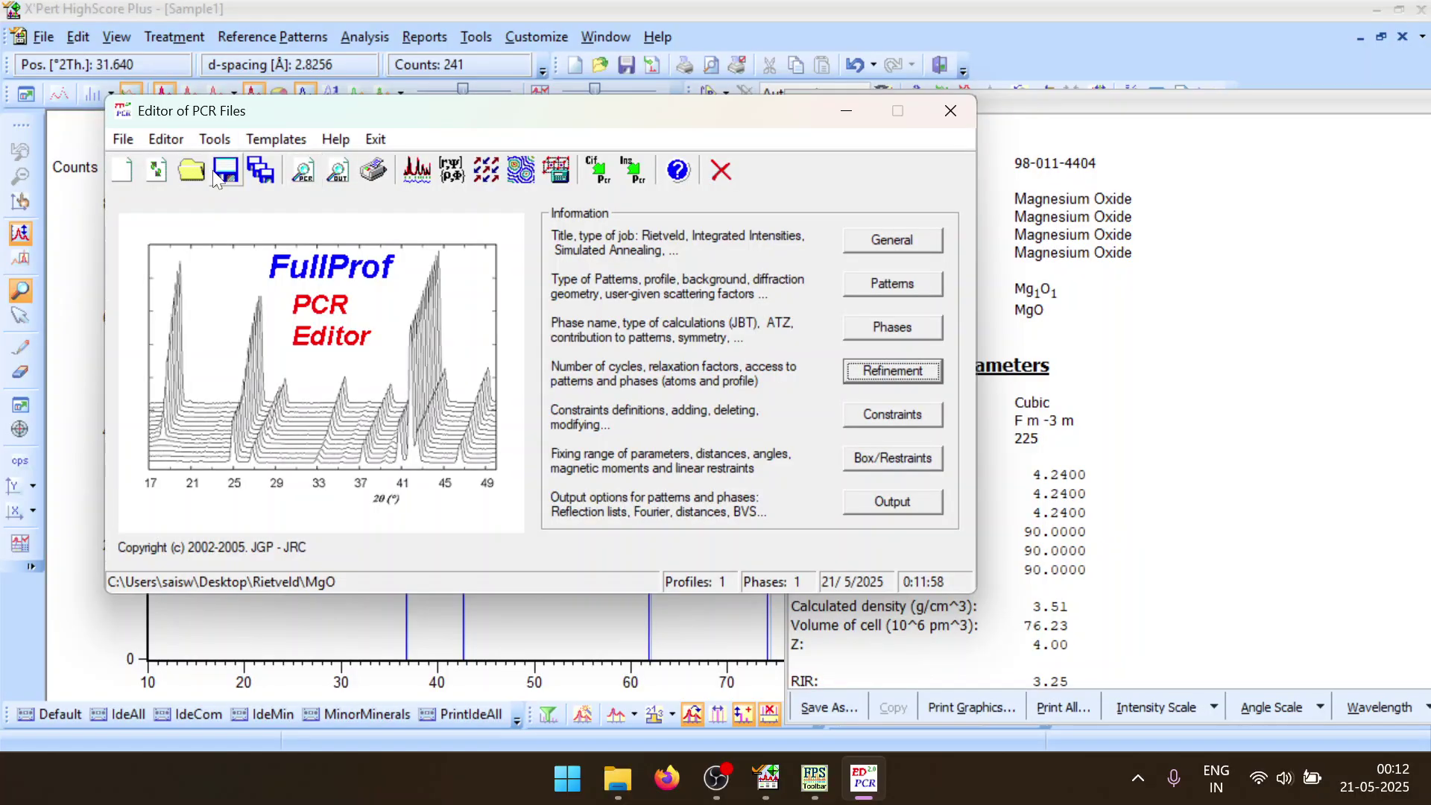
Run the MgO refinement with Asym3 free, close the run and reload the PCR file
left_click(424, 179)
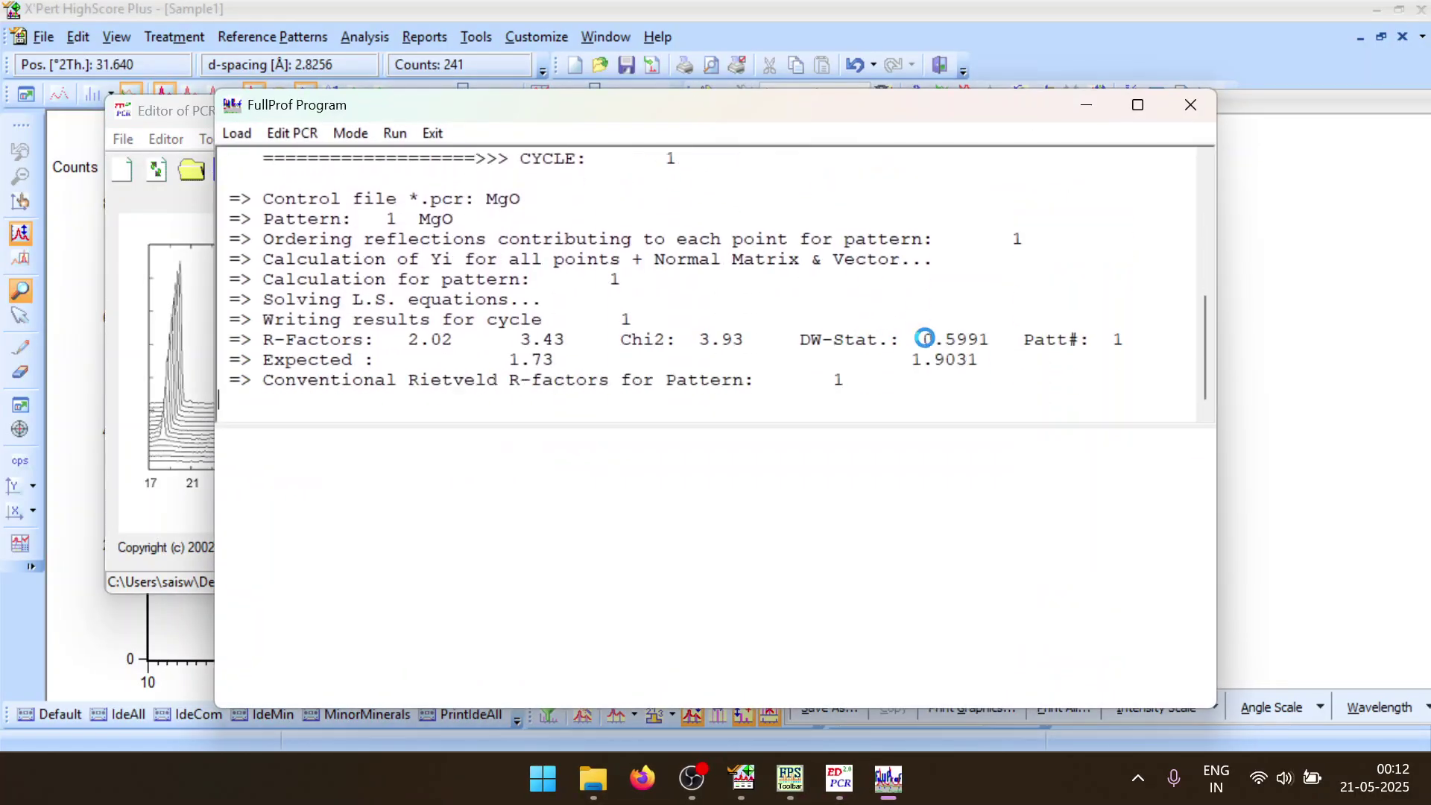
left_click(1191, 104)
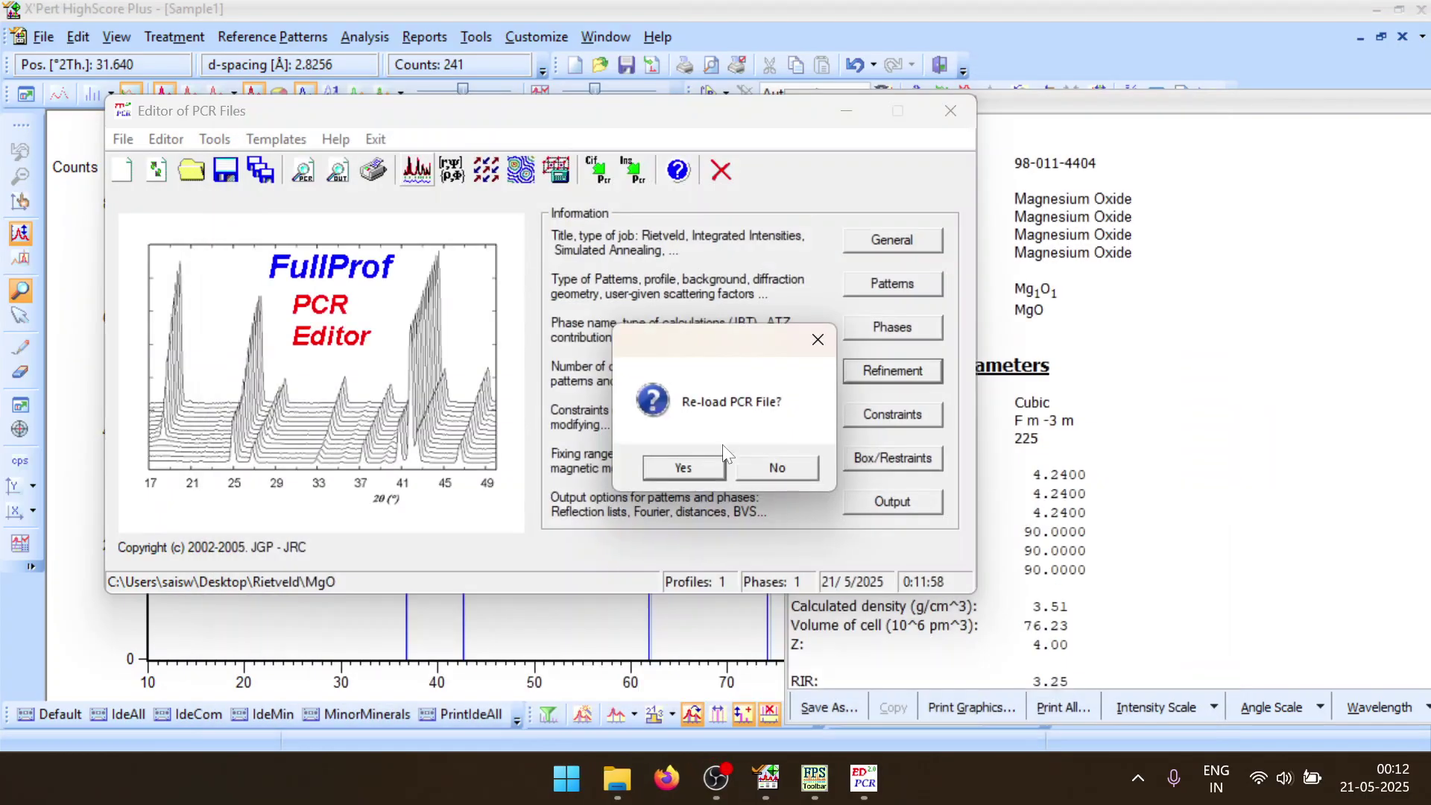
left_click(696, 461)
Fix Asym3 and free Asym4 in phase 1's asymmetry parameters, and accept the refinement settings
left_click(875, 378)
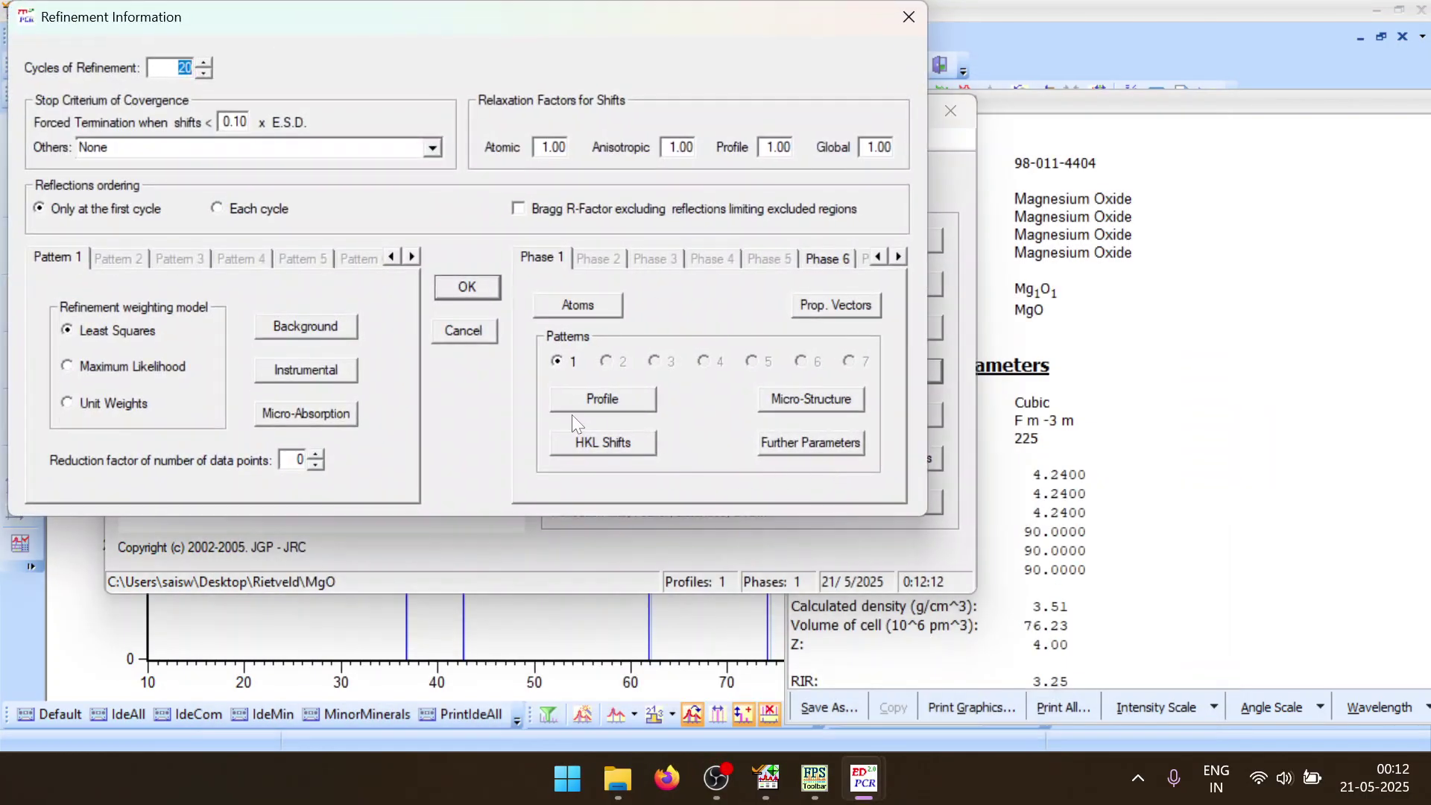
left_click(570, 402)
left_click(317, 237)
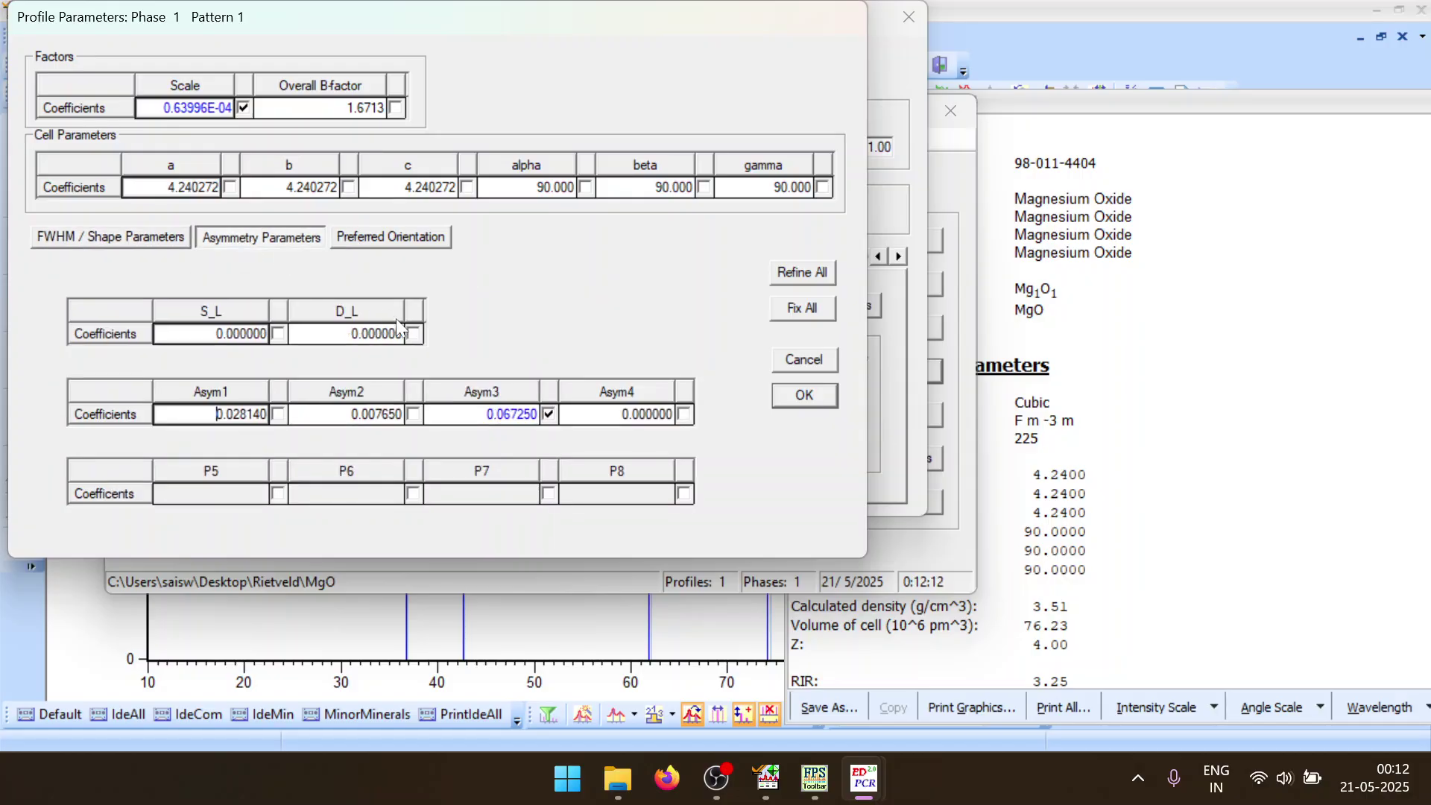
left_click(549, 414)
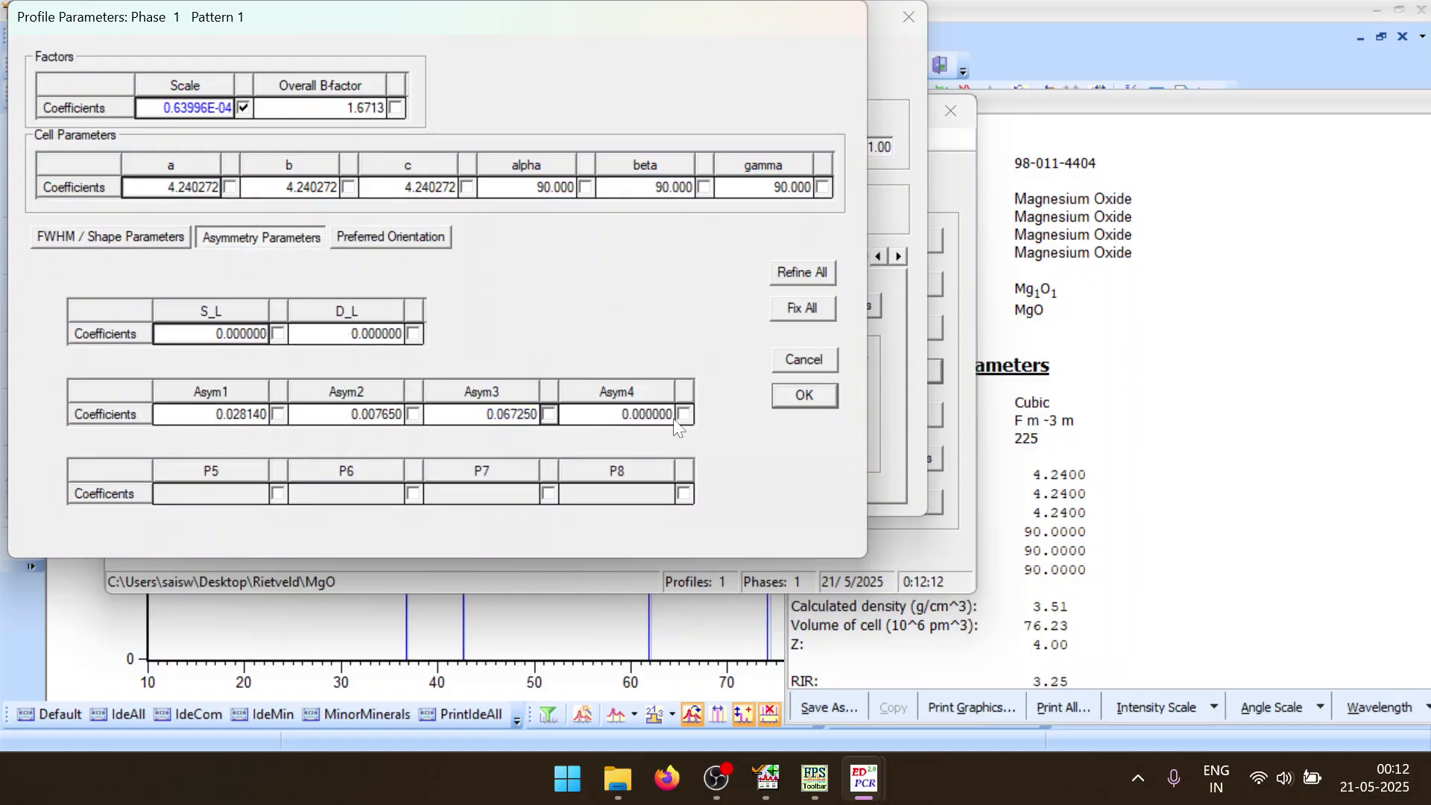
left_click(804, 395)
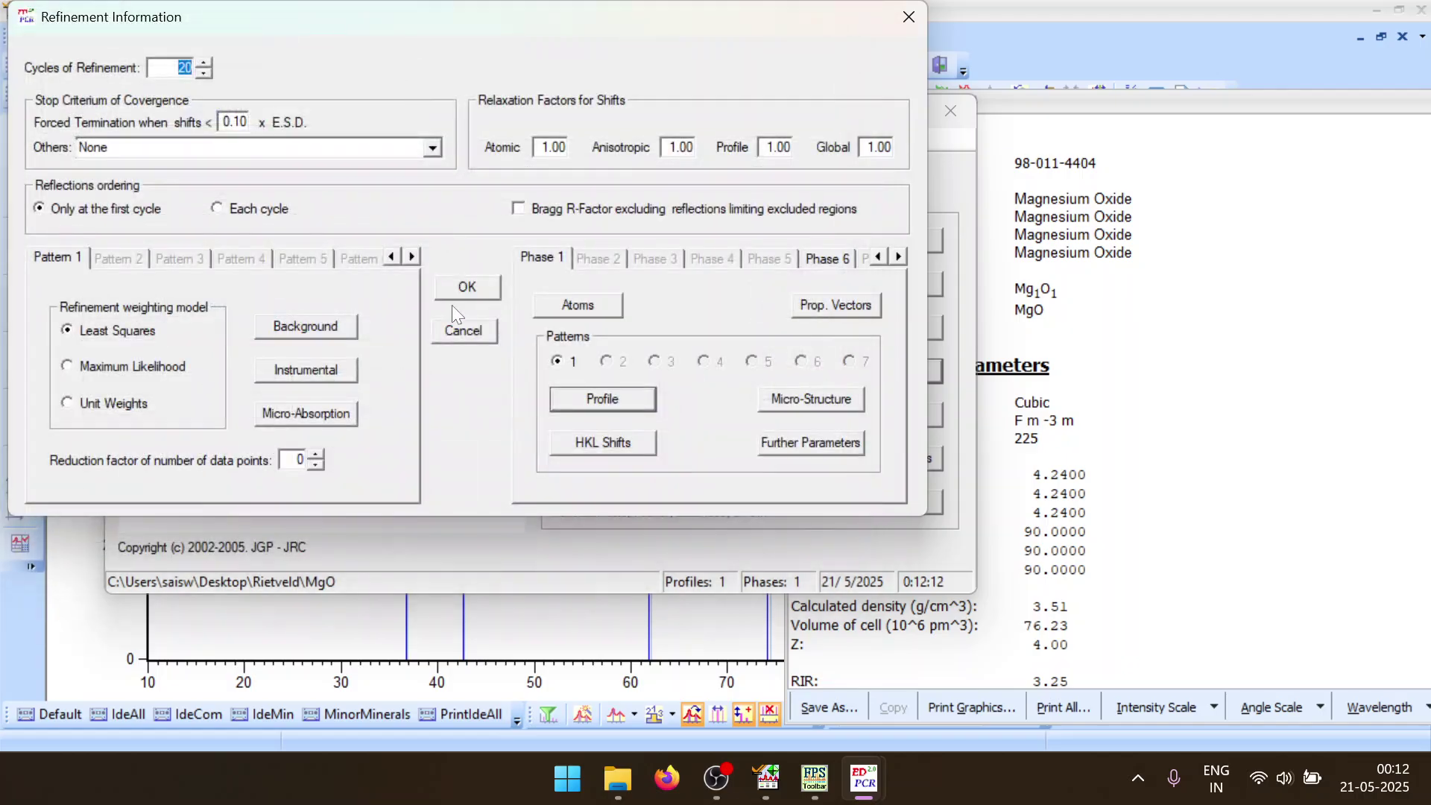
left_click(455, 287)
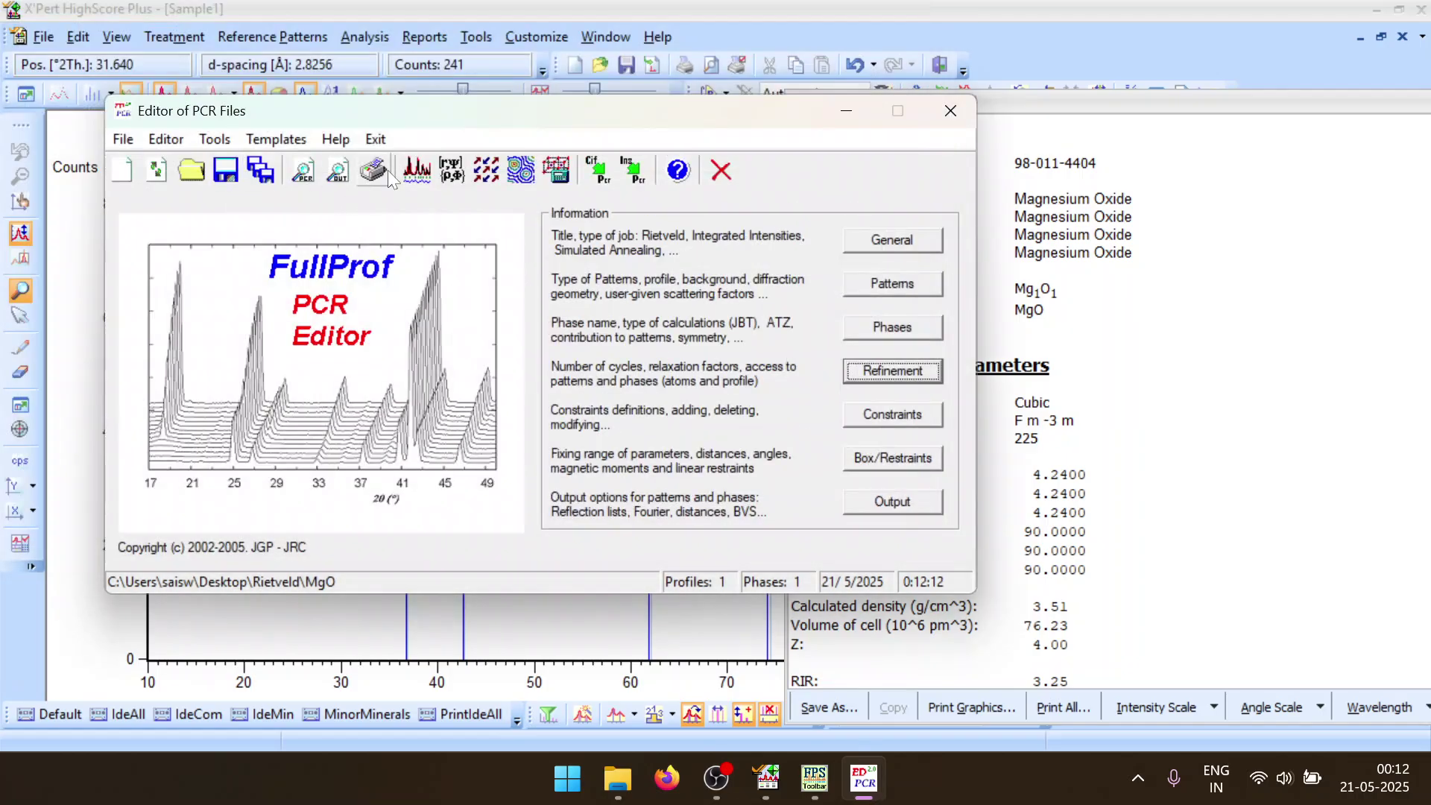
Run the MgO refinement with Asym4 free, close the run and reload the PCR file
left_click(417, 171)
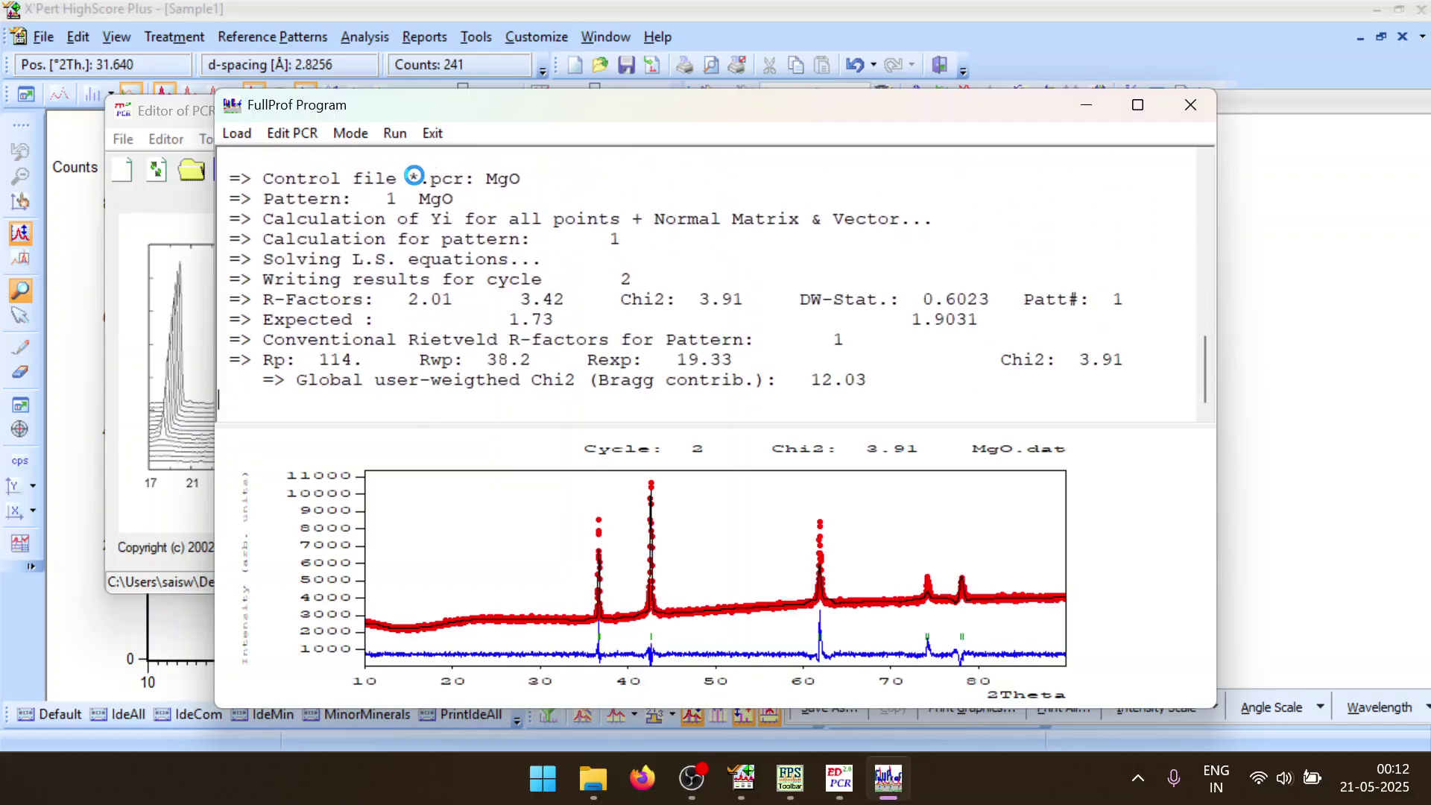
left_click(1191, 104)
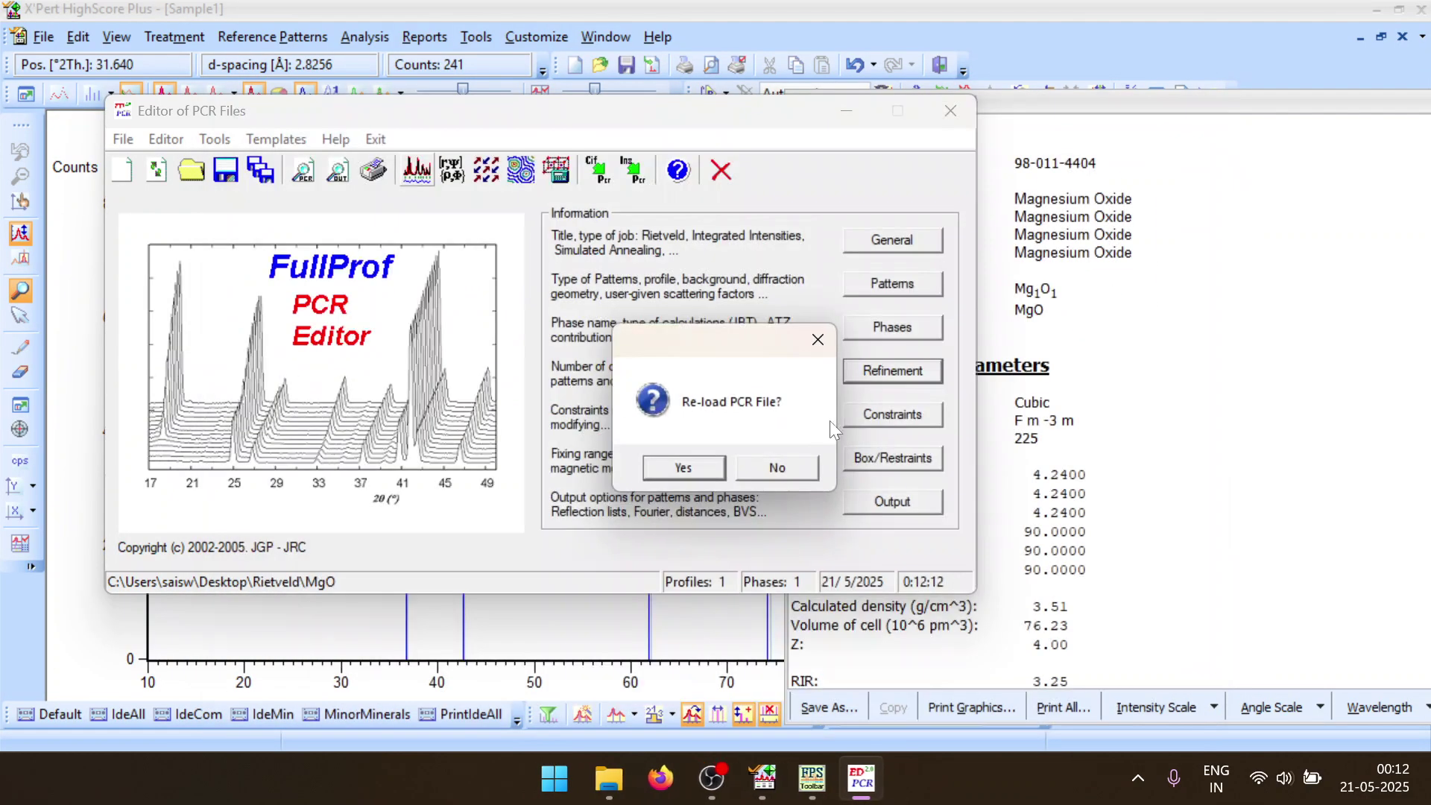
left_click(684, 468)
Fix Asym4 and free the FWHM parameter U in phase 1's profile parameters, and accept the refinement settings
left_click(850, 371)
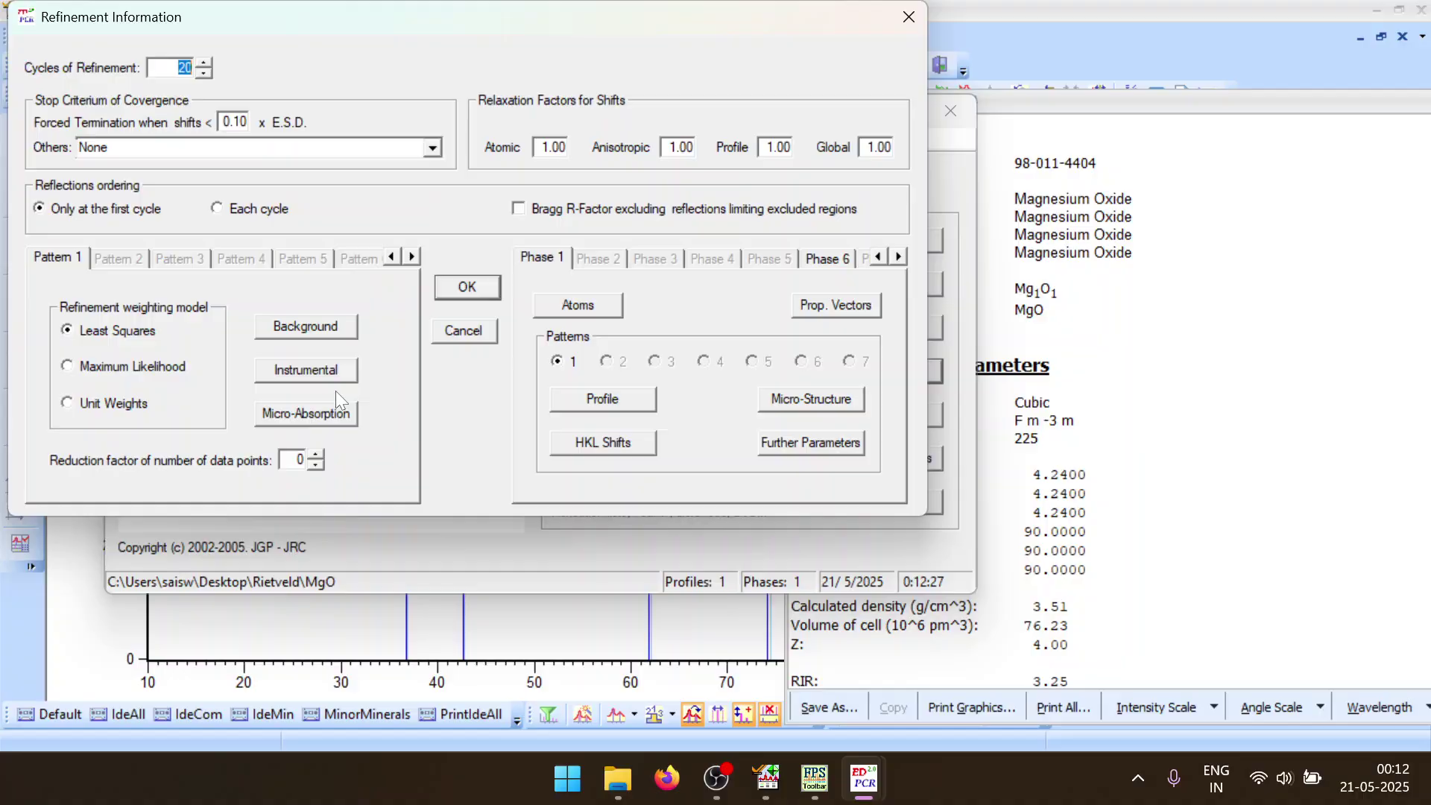
left_click(607, 394)
left_click(280, 245)
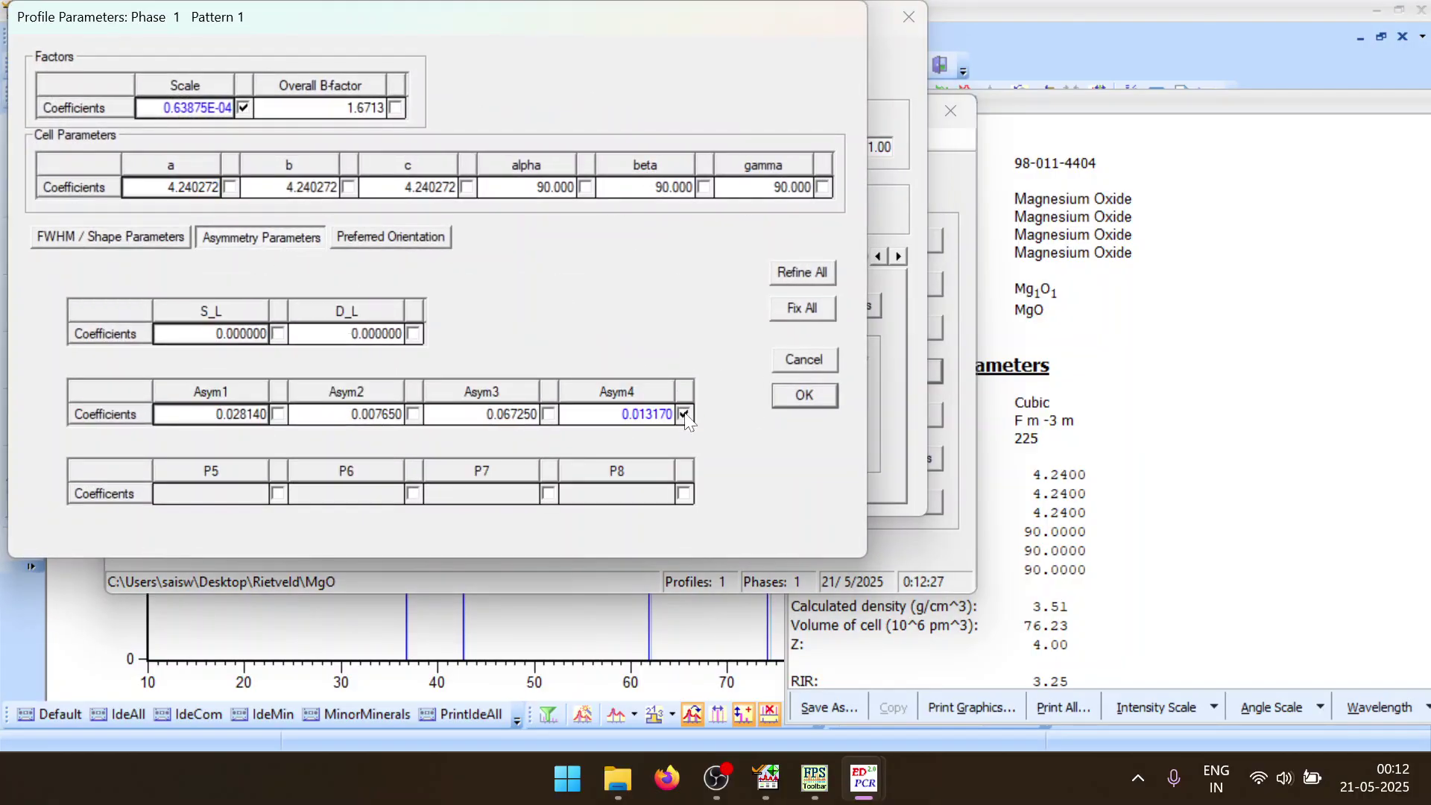
left_click(141, 240)
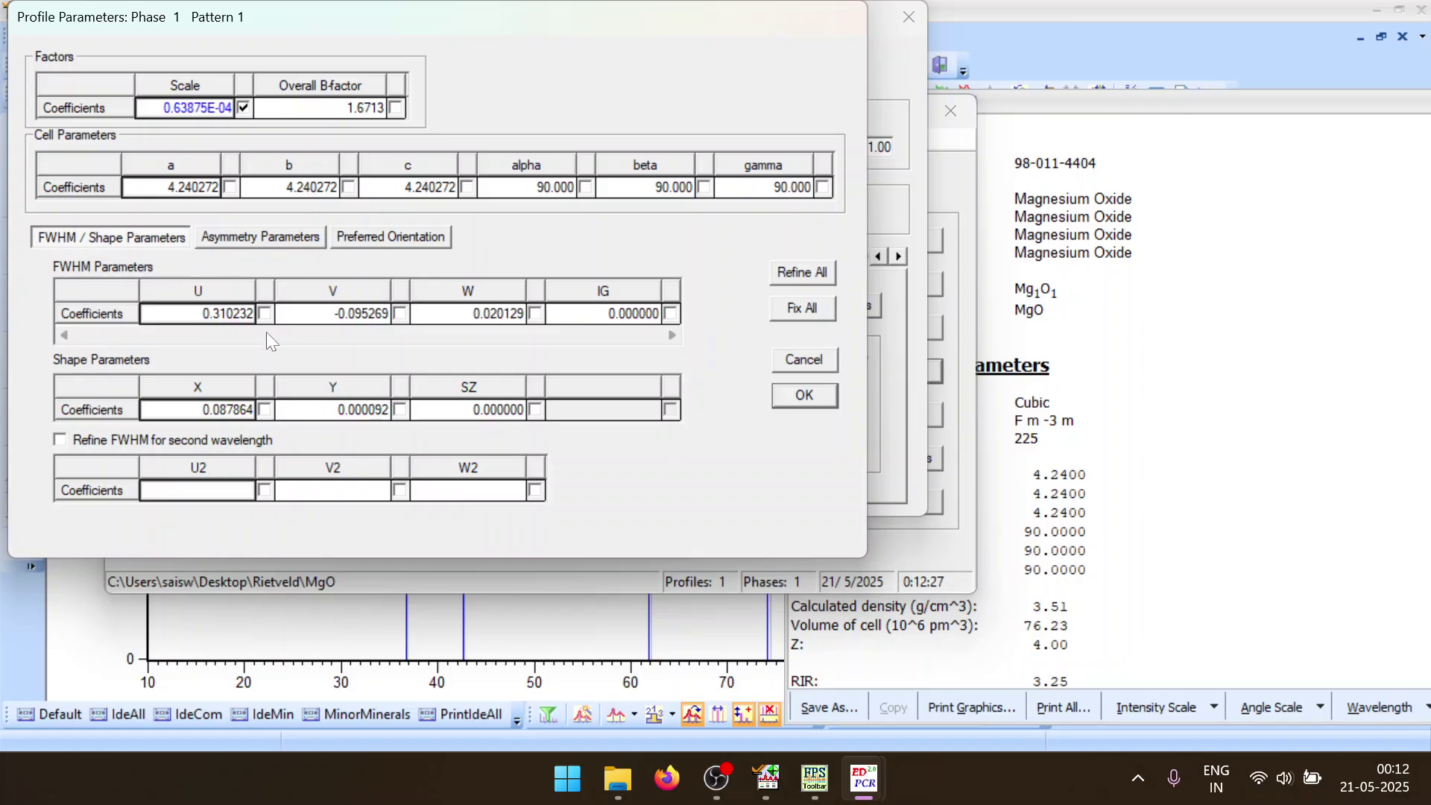
left_click(265, 313)
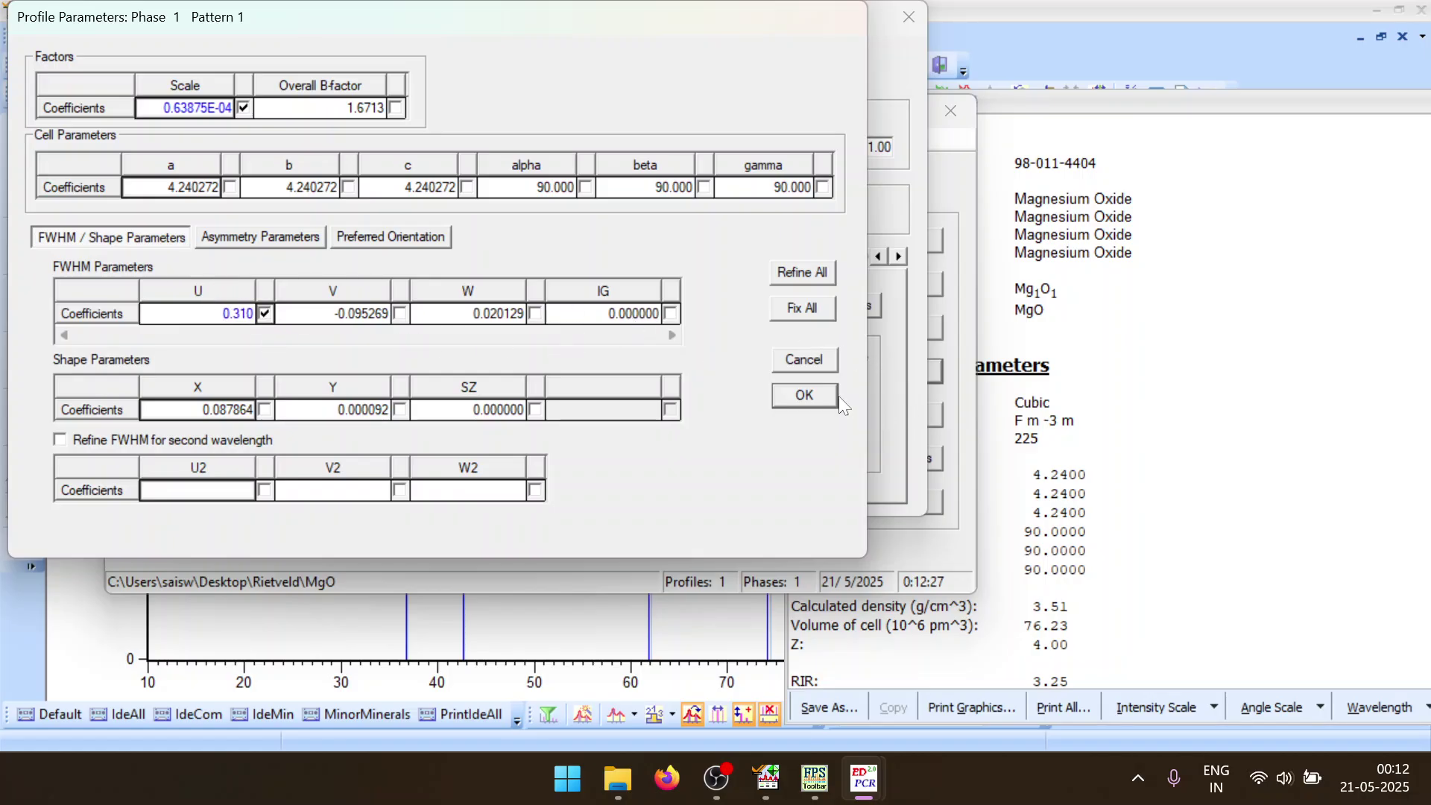
left_click(806, 394)
left_click(438, 289)
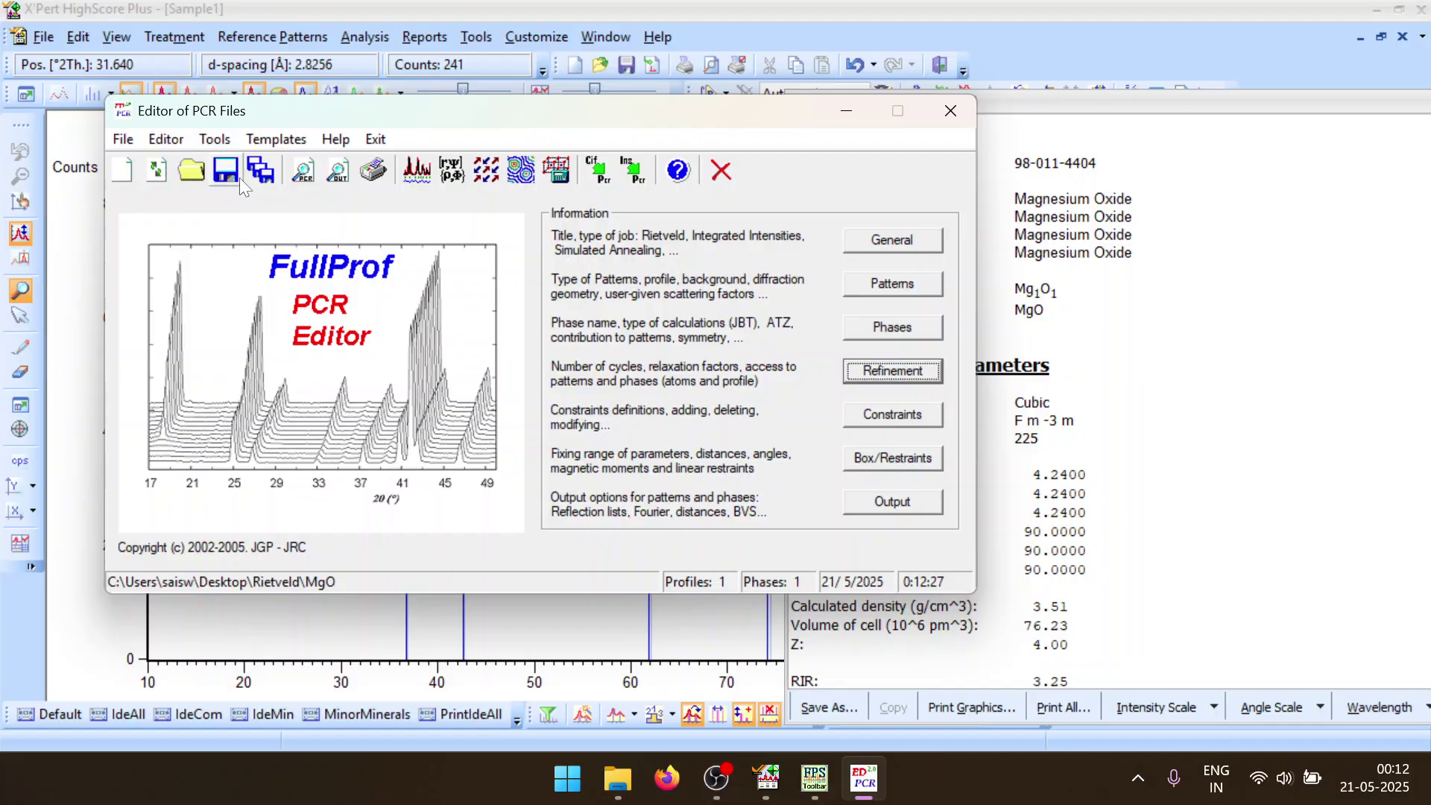
Run the MgO refinement with the FWHM parameter U free, close the run and reload the PCR file
left_click(427, 178)
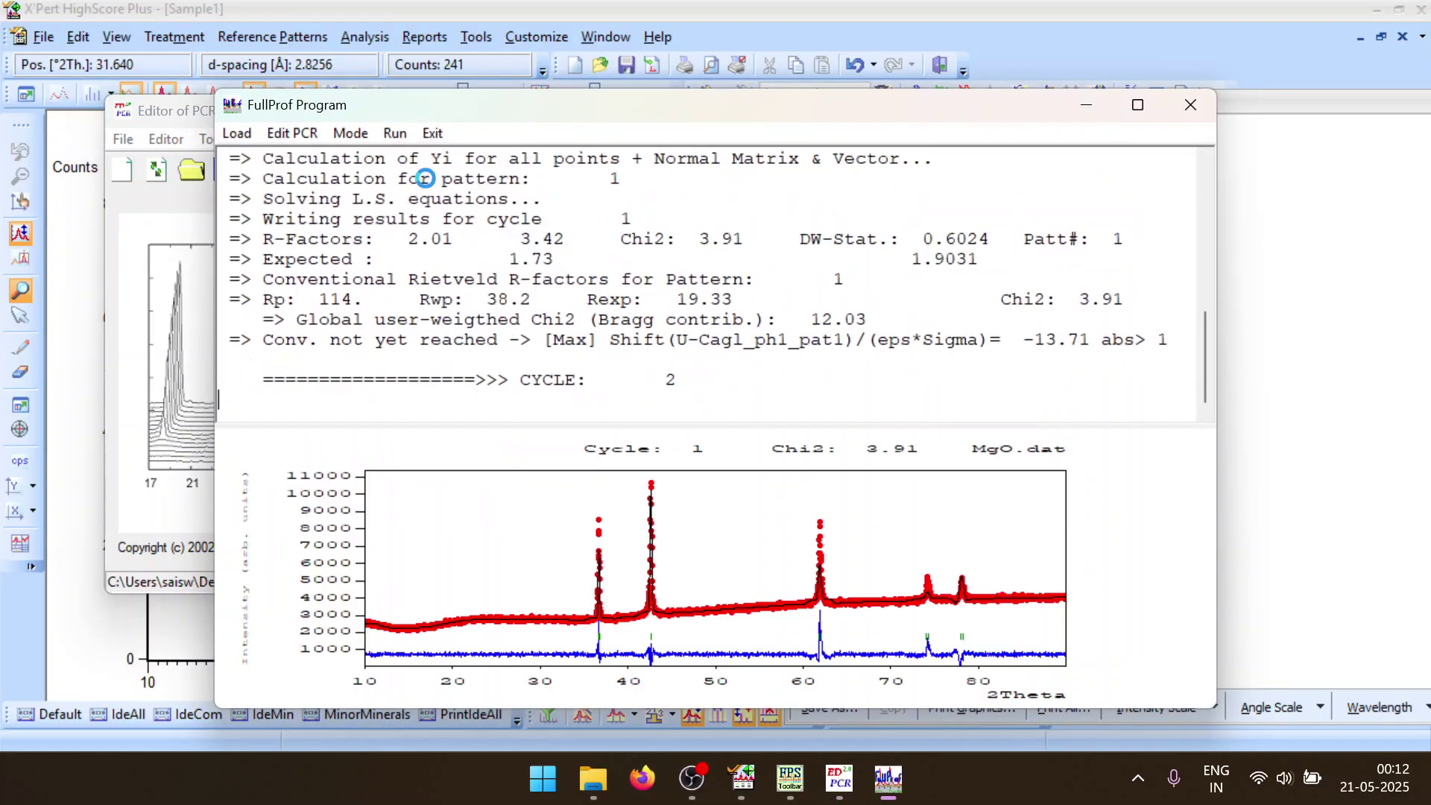
left_click(1202, 117)
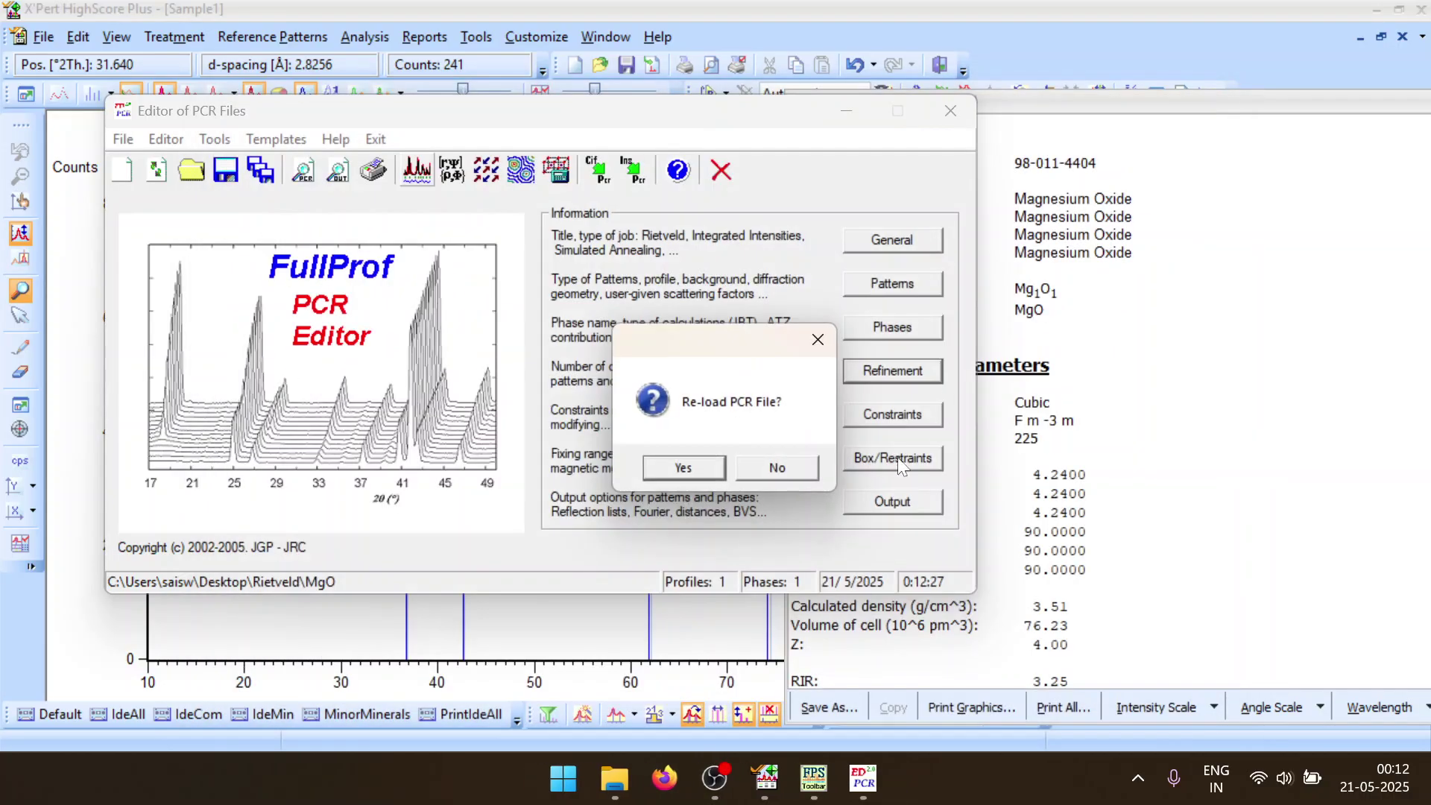
left_click(671, 471)
Fix the FWHM parameter U and free V and W in phase 1's profile parameters, and accept the refinement settings
left_click(855, 369)
left_click(601, 401)
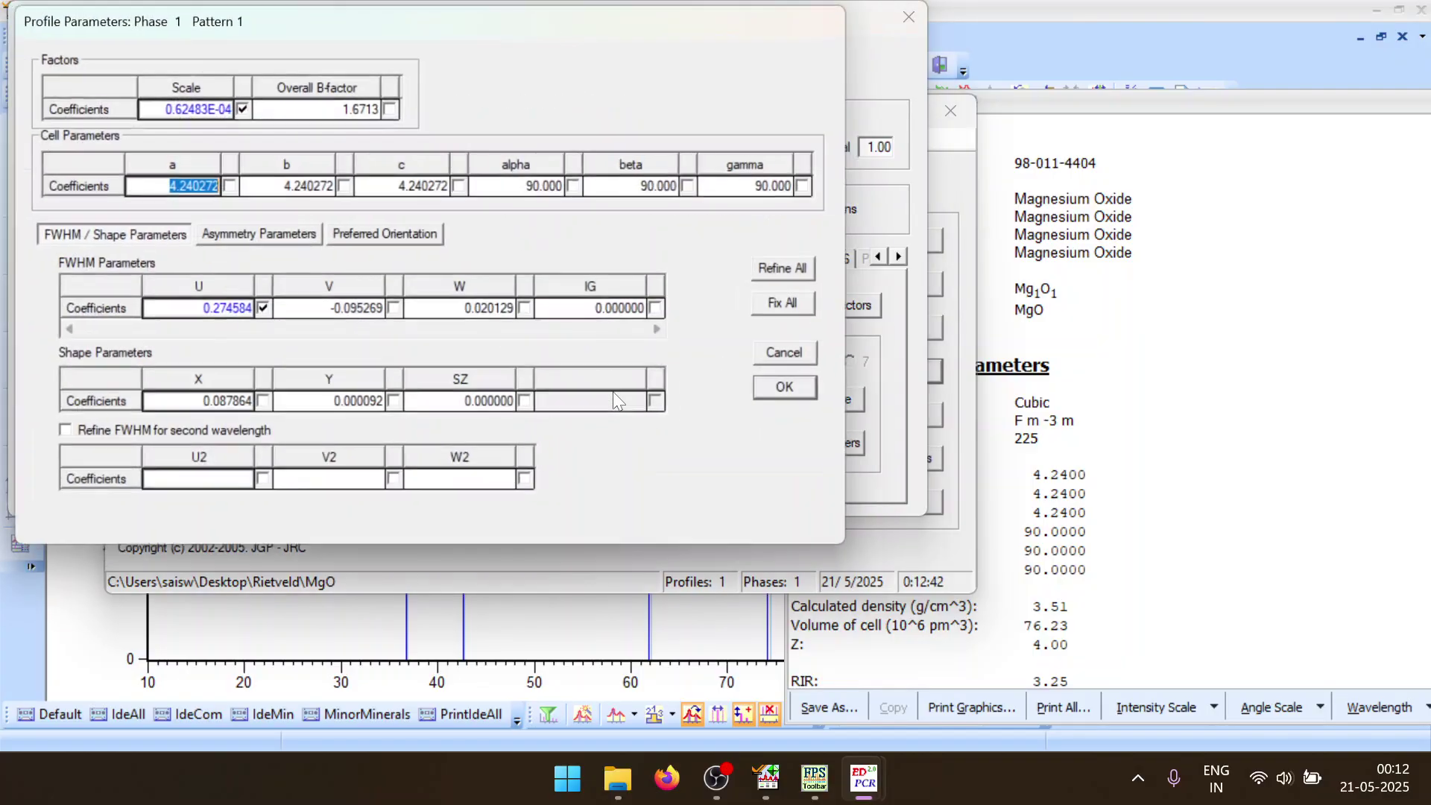
left_click(267, 314)
left_click(535, 314)
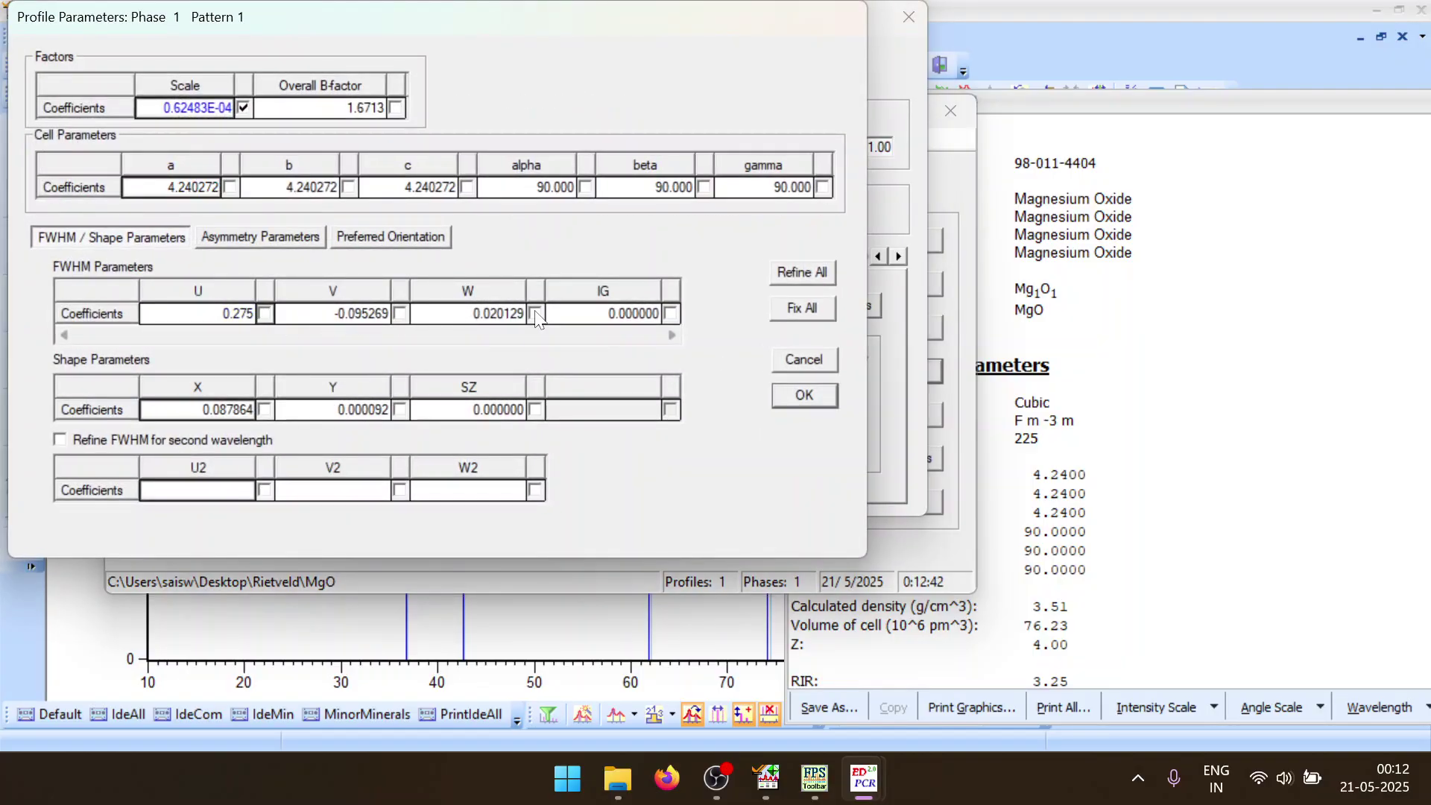
left_click(400, 313)
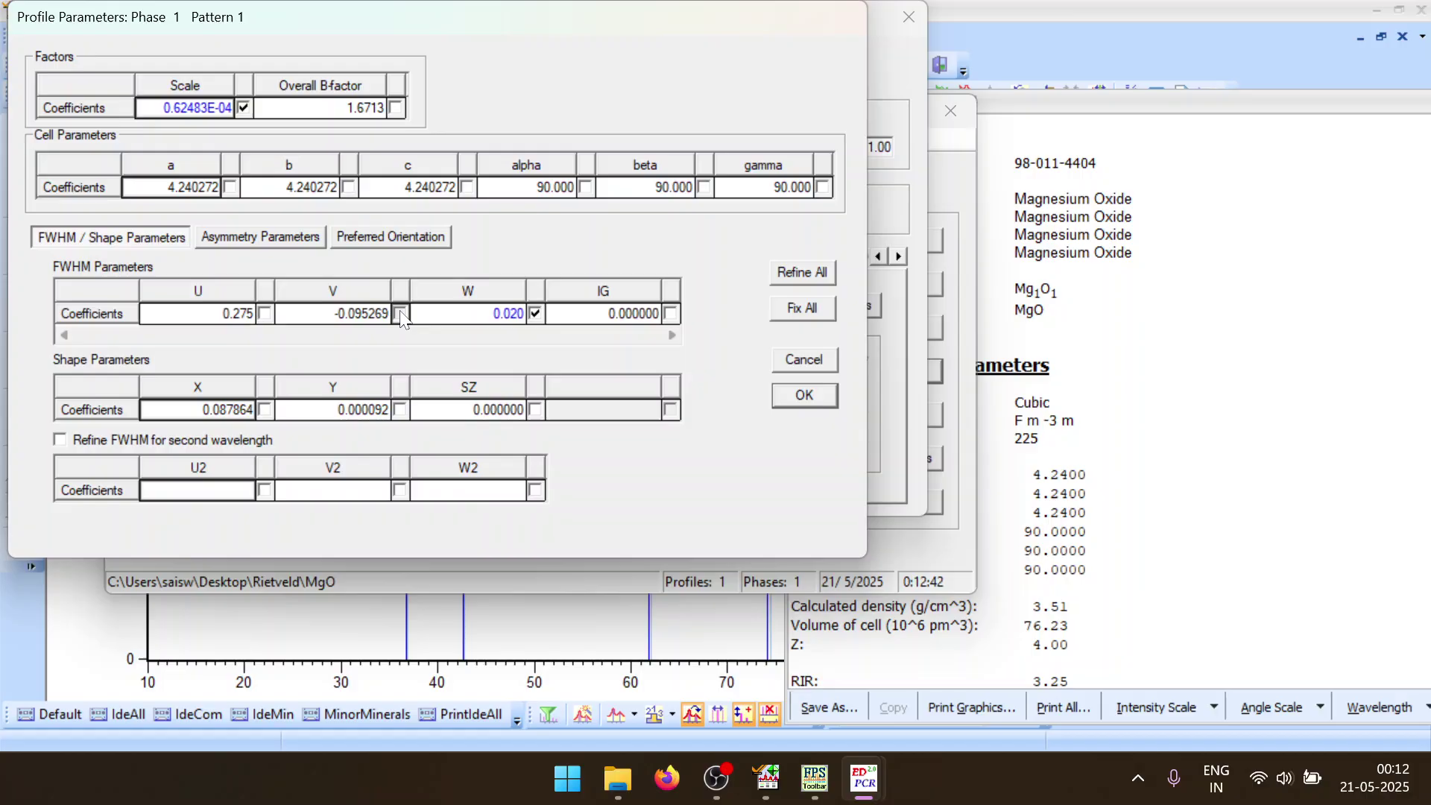
left_click(805, 396)
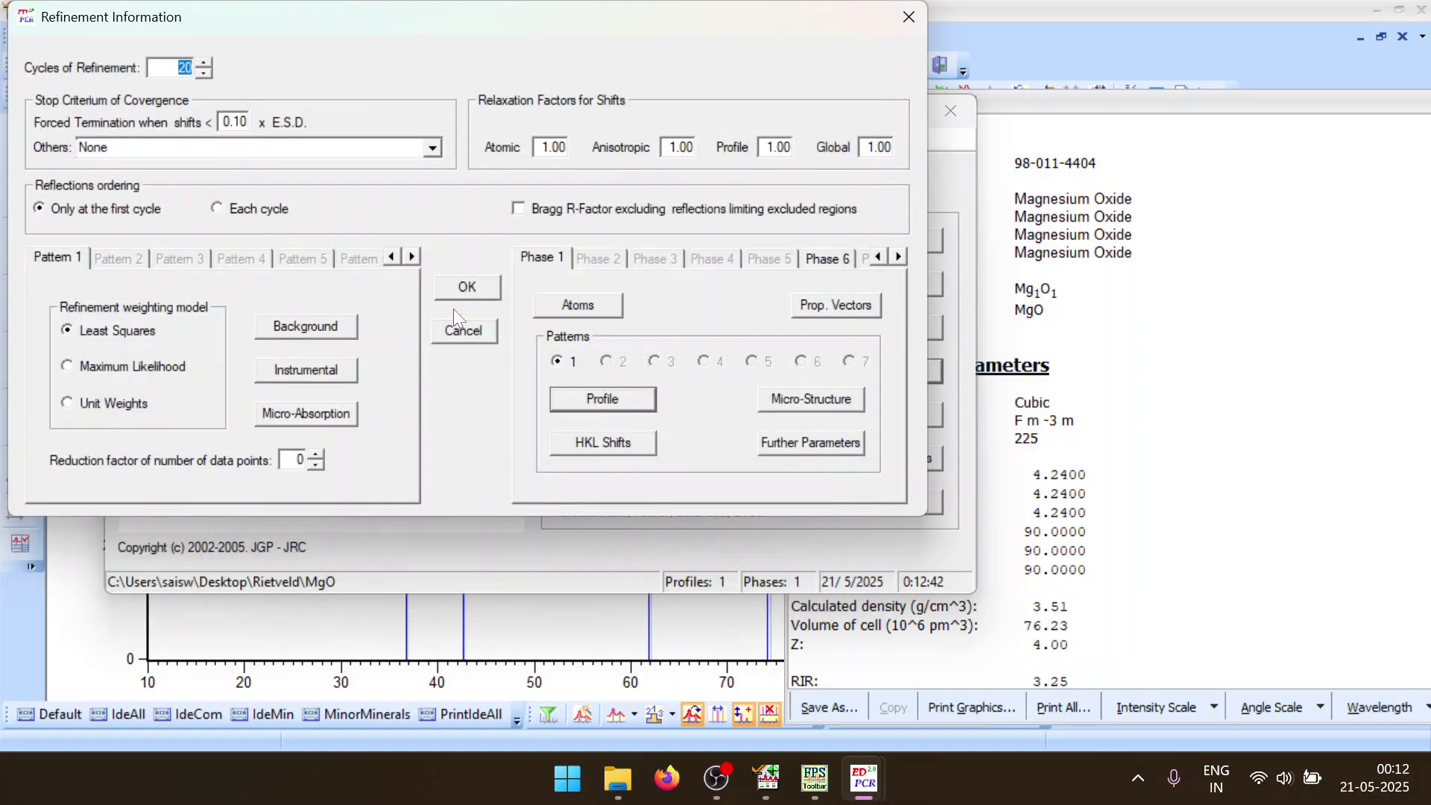
left_click(462, 291)
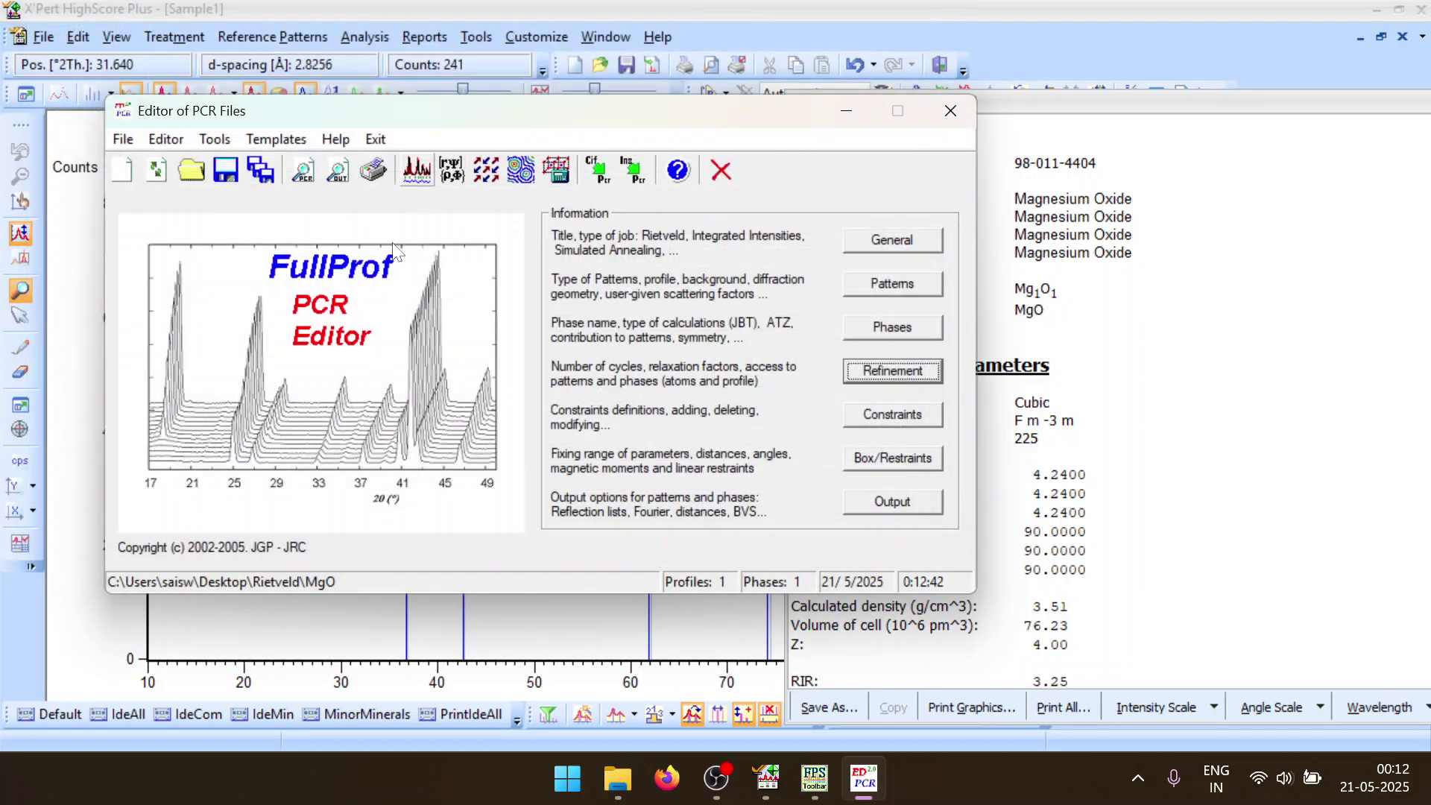
Run the MgO refinement with V and W free, close the run and reload the PCR file
left_click(418, 179)
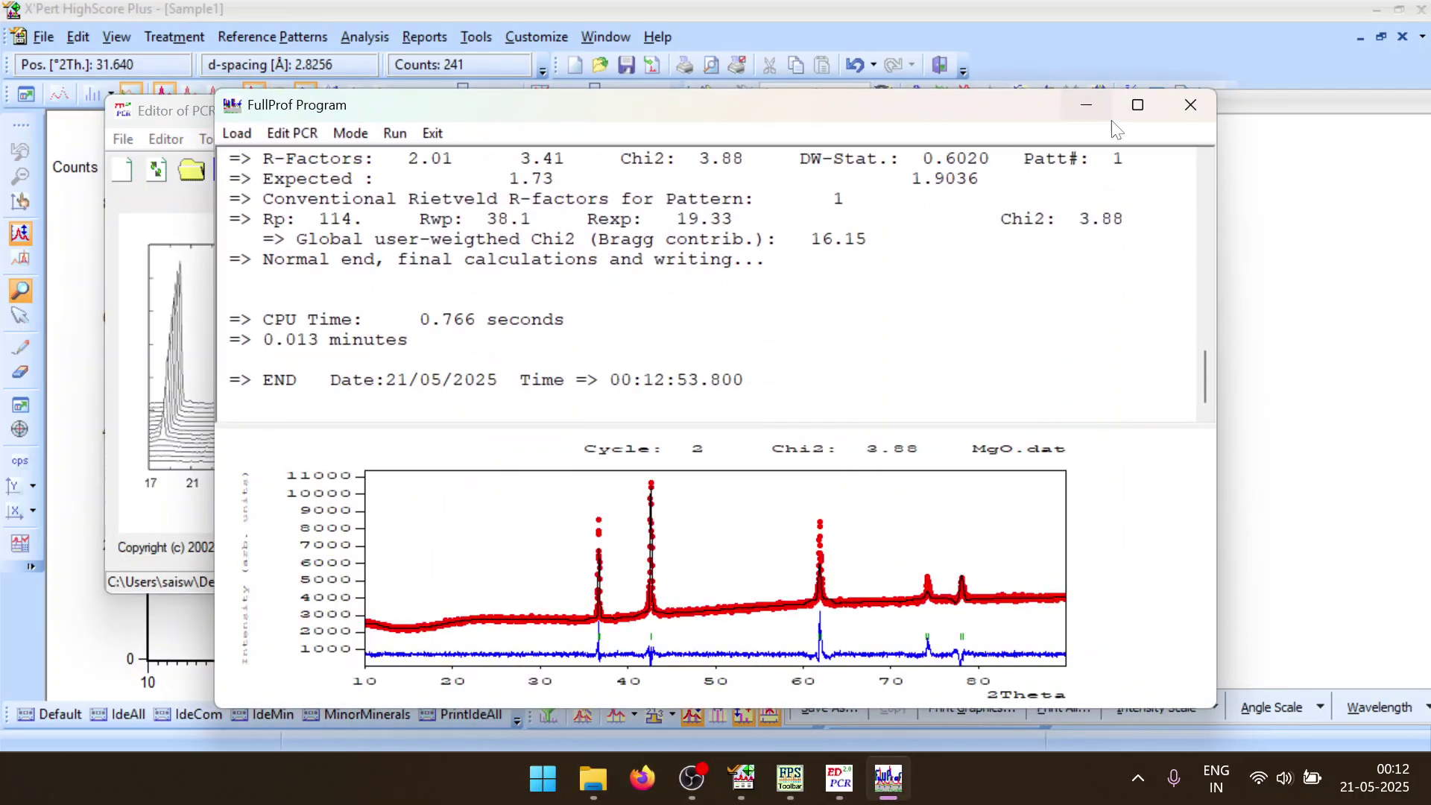
left_click(1190, 105)
left_click(672, 471)
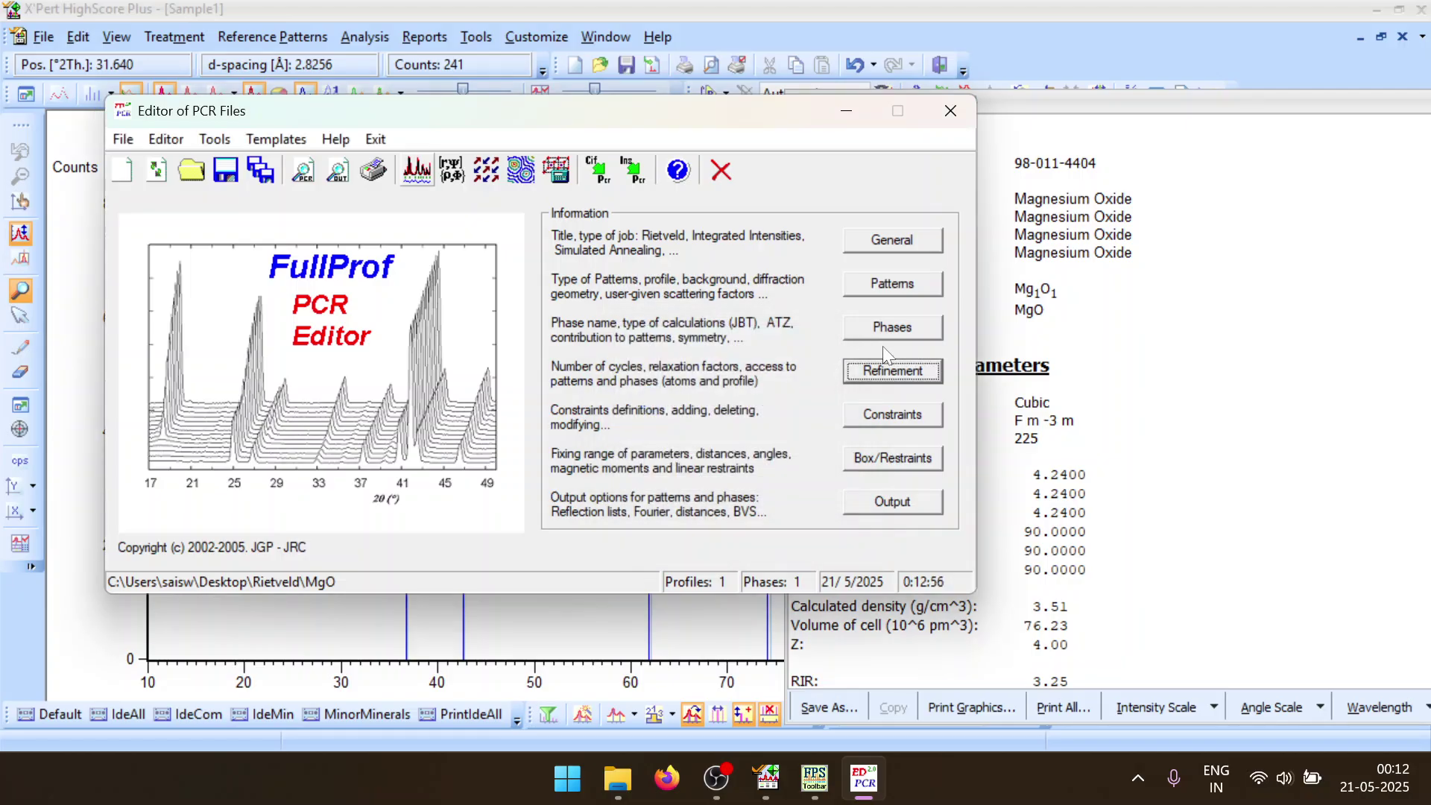
Fix the FWHM parameters V and W in phase 1's profile parameters
left_click(901, 365)
left_click(602, 400)
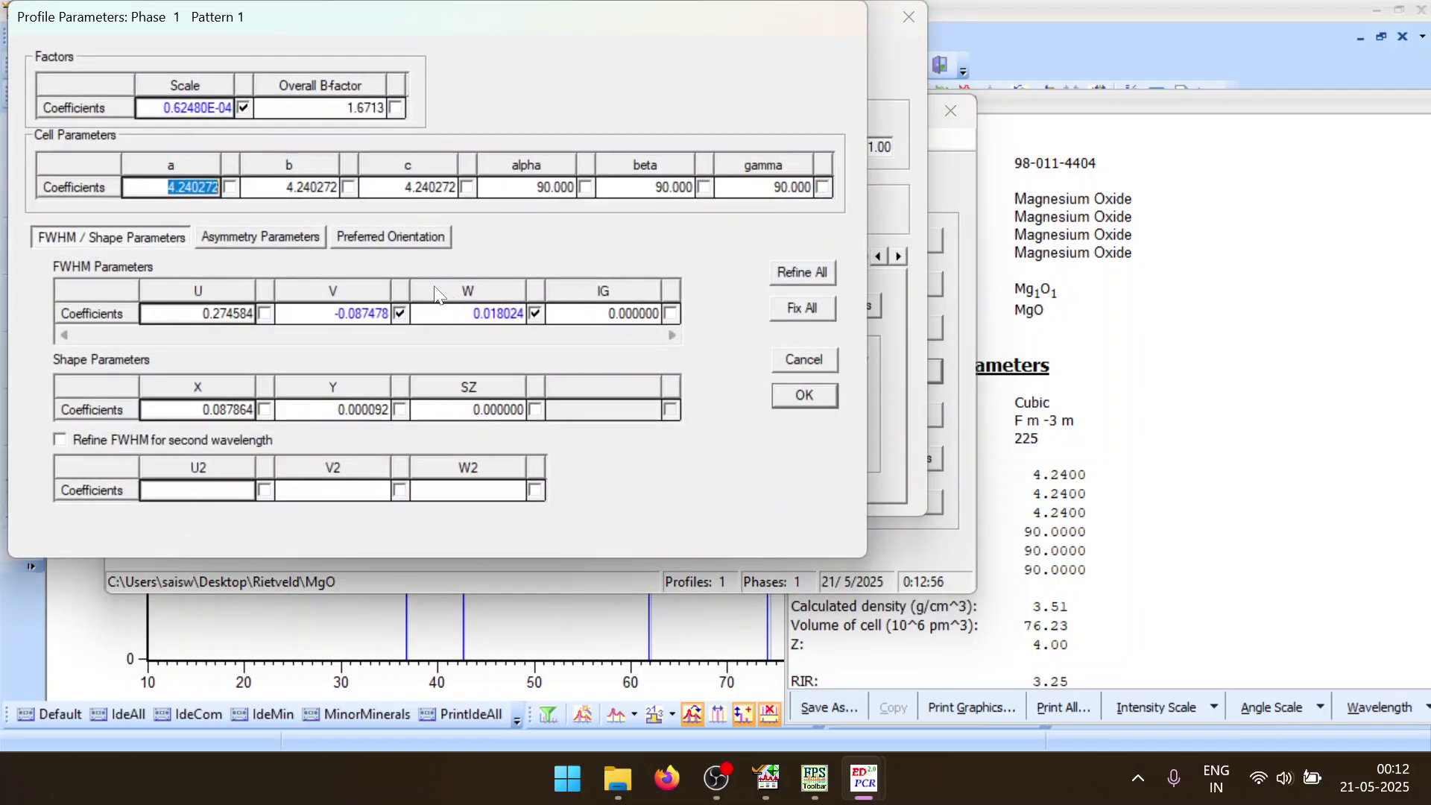
left_click(537, 313)
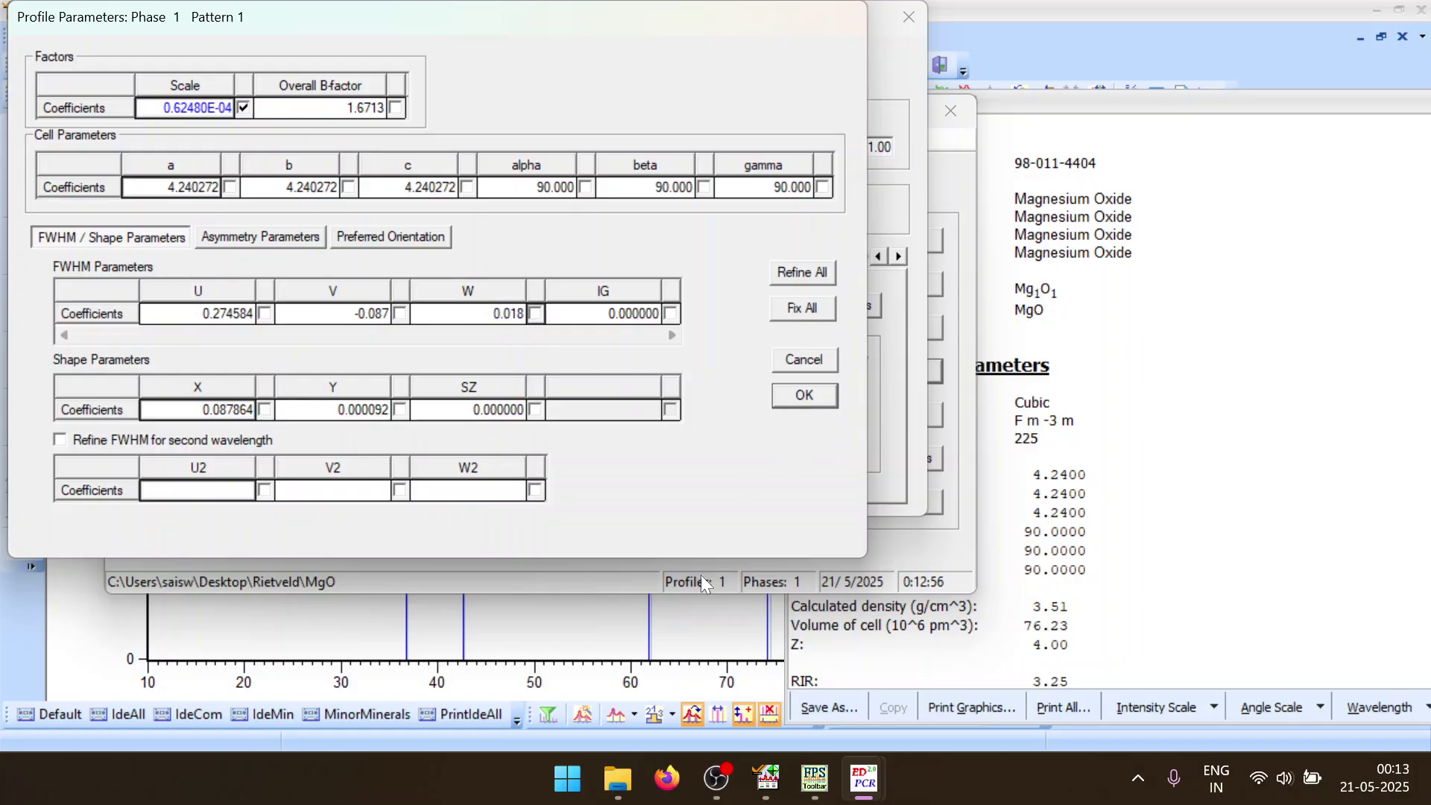
Switch to Firefox and search the web for "rietveld refinment wiki"
left_click(686, 792)
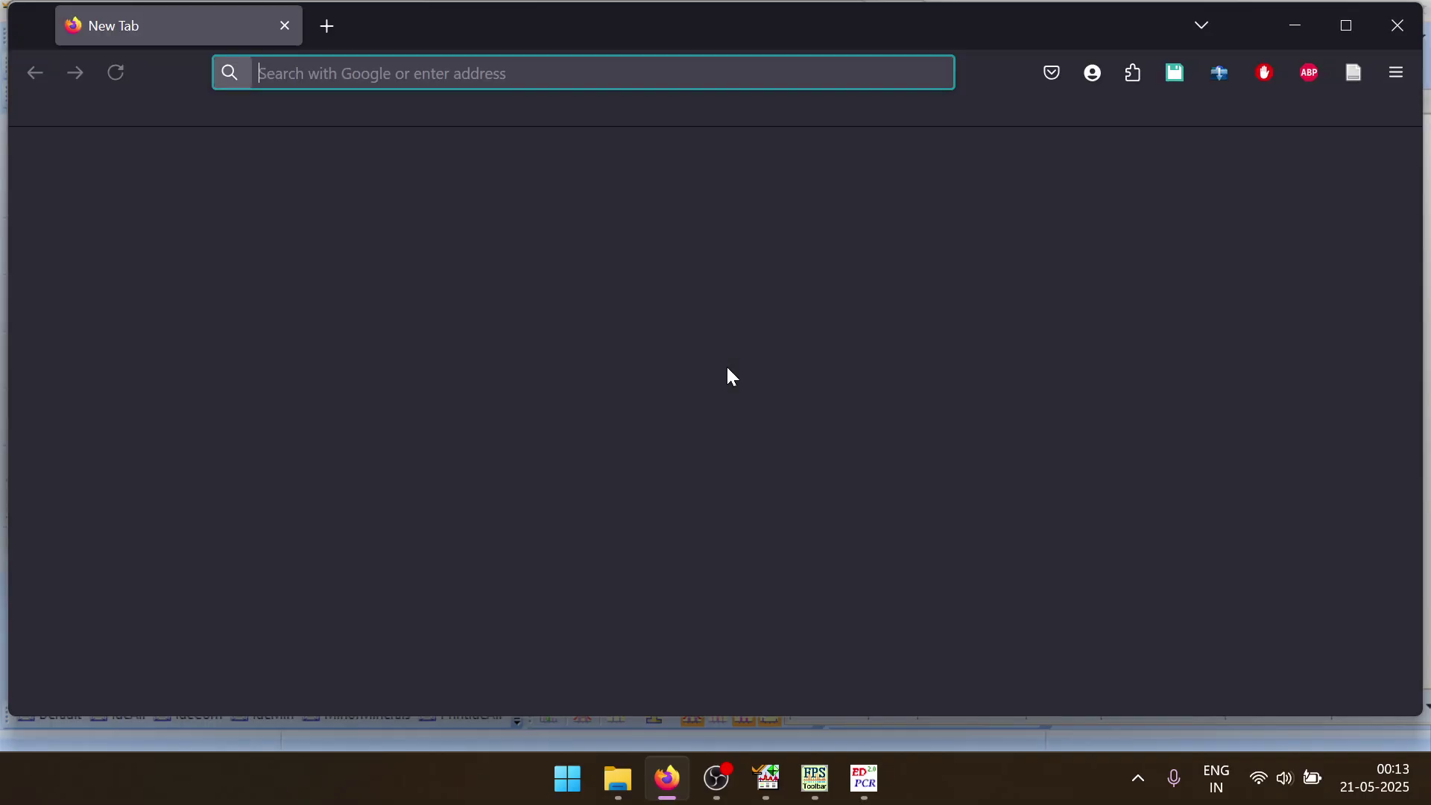
type("w")
key("BackSpace")
key("BackSpace")
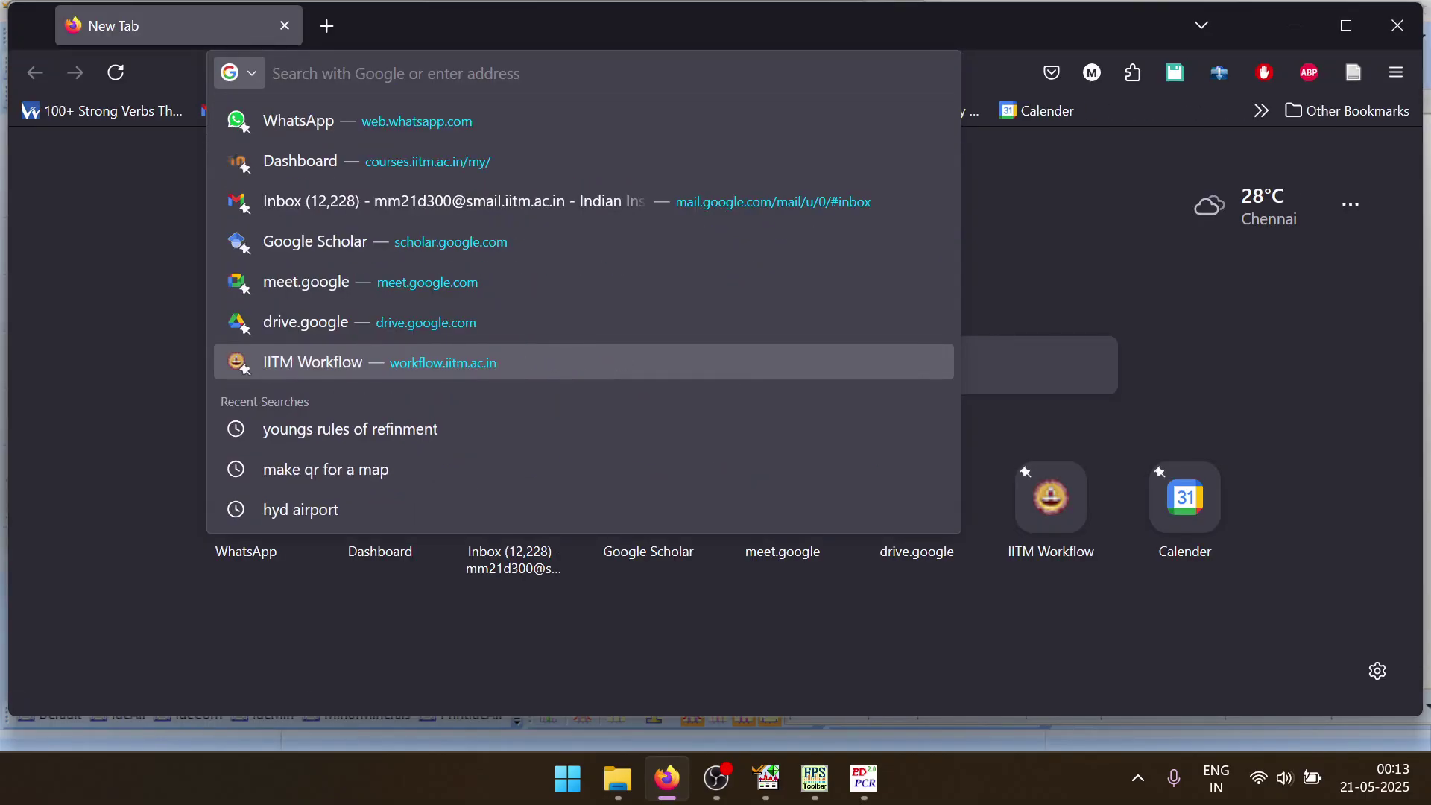
type("rietveld r")
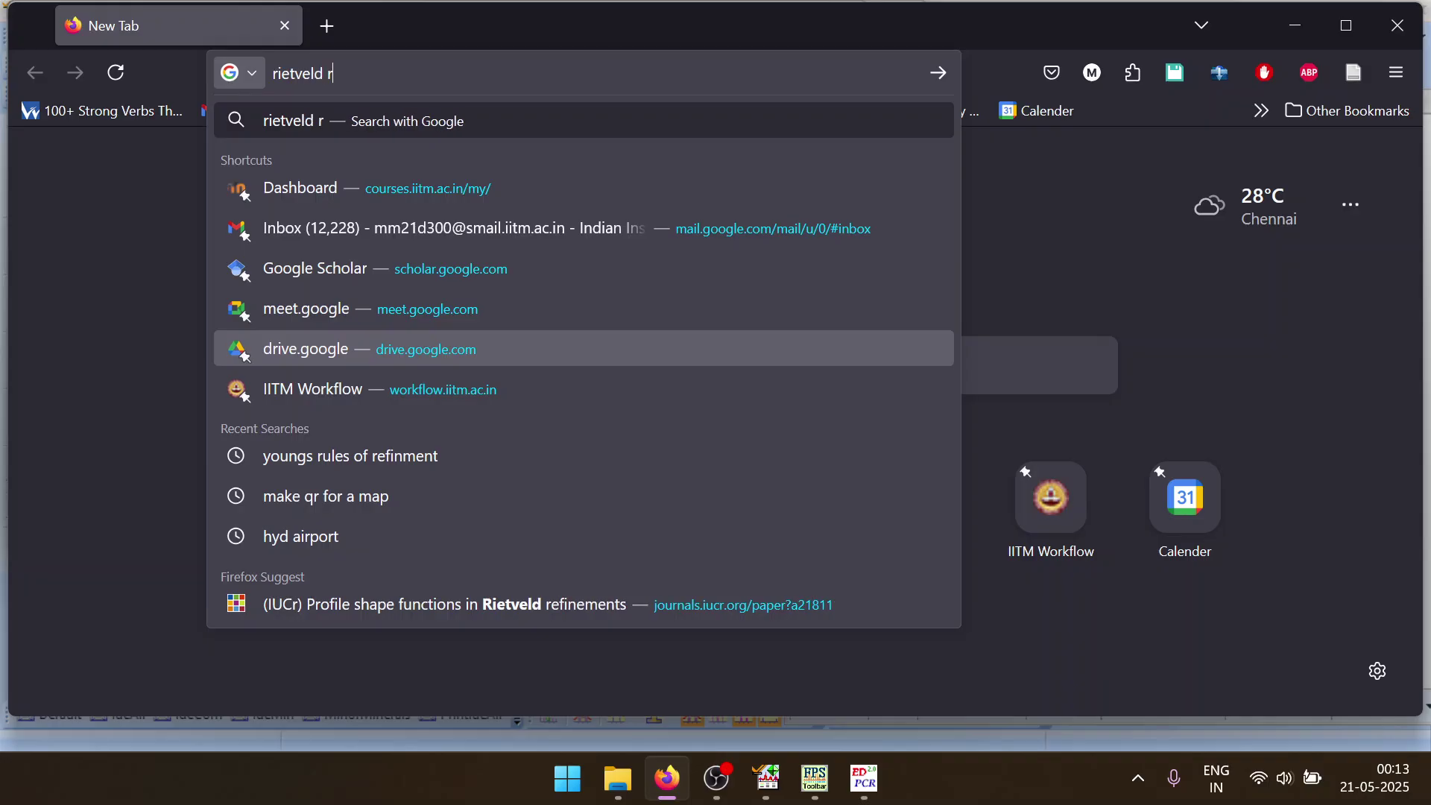
type("efinment")
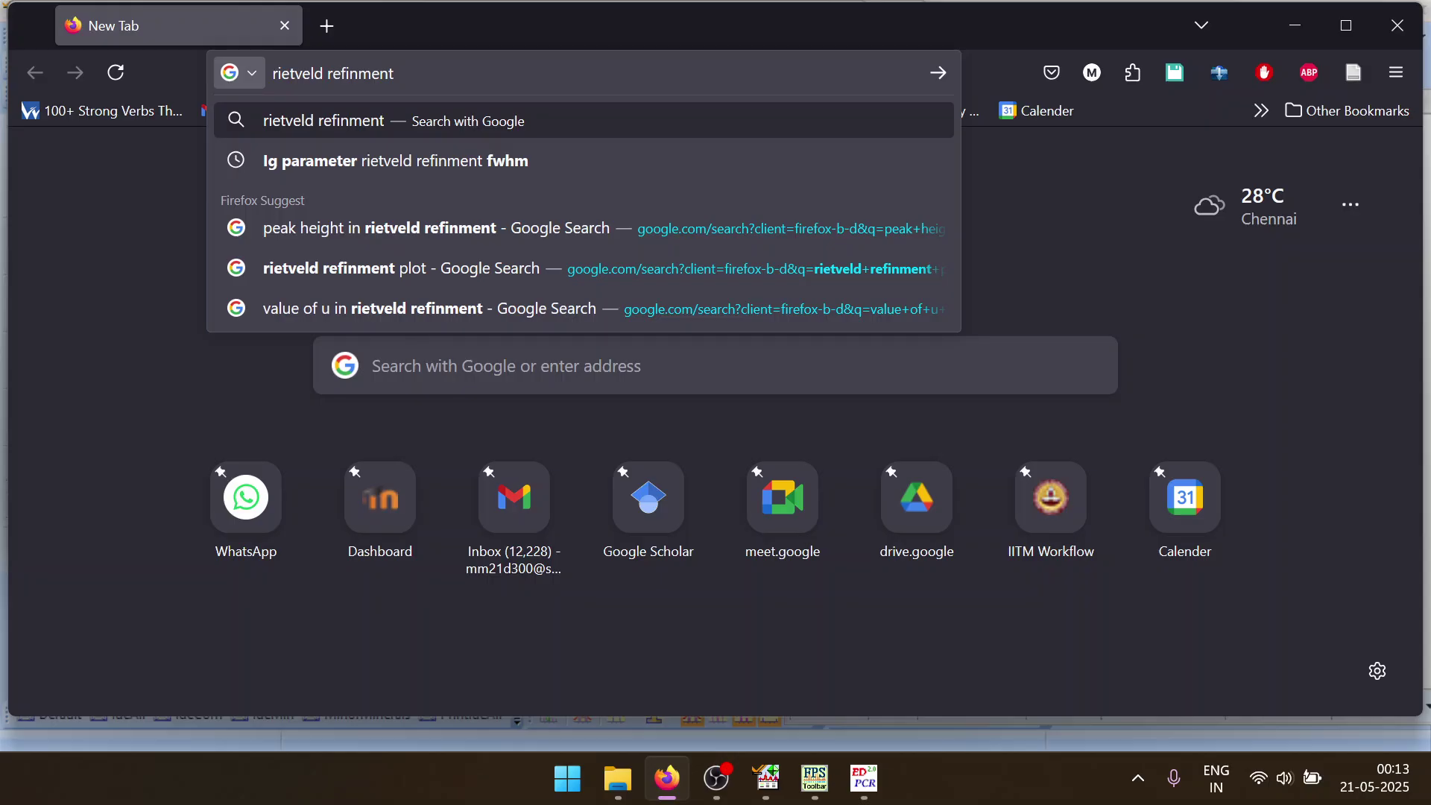
type("wiki")
key("Return")
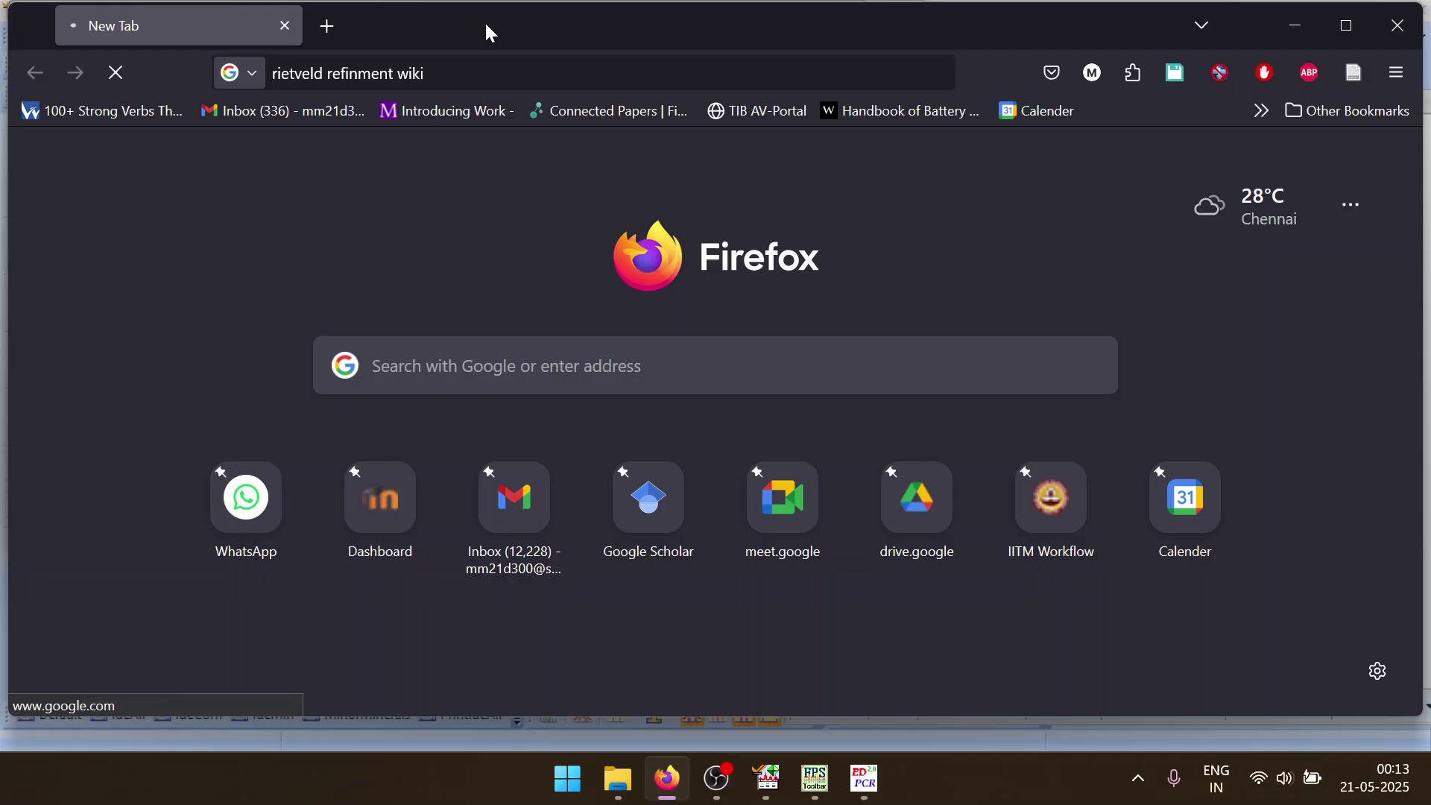
Try to open netaccess.iitm.ac.in in a second tab, check the WiFi connection and close the browser
left_click(322, 35)
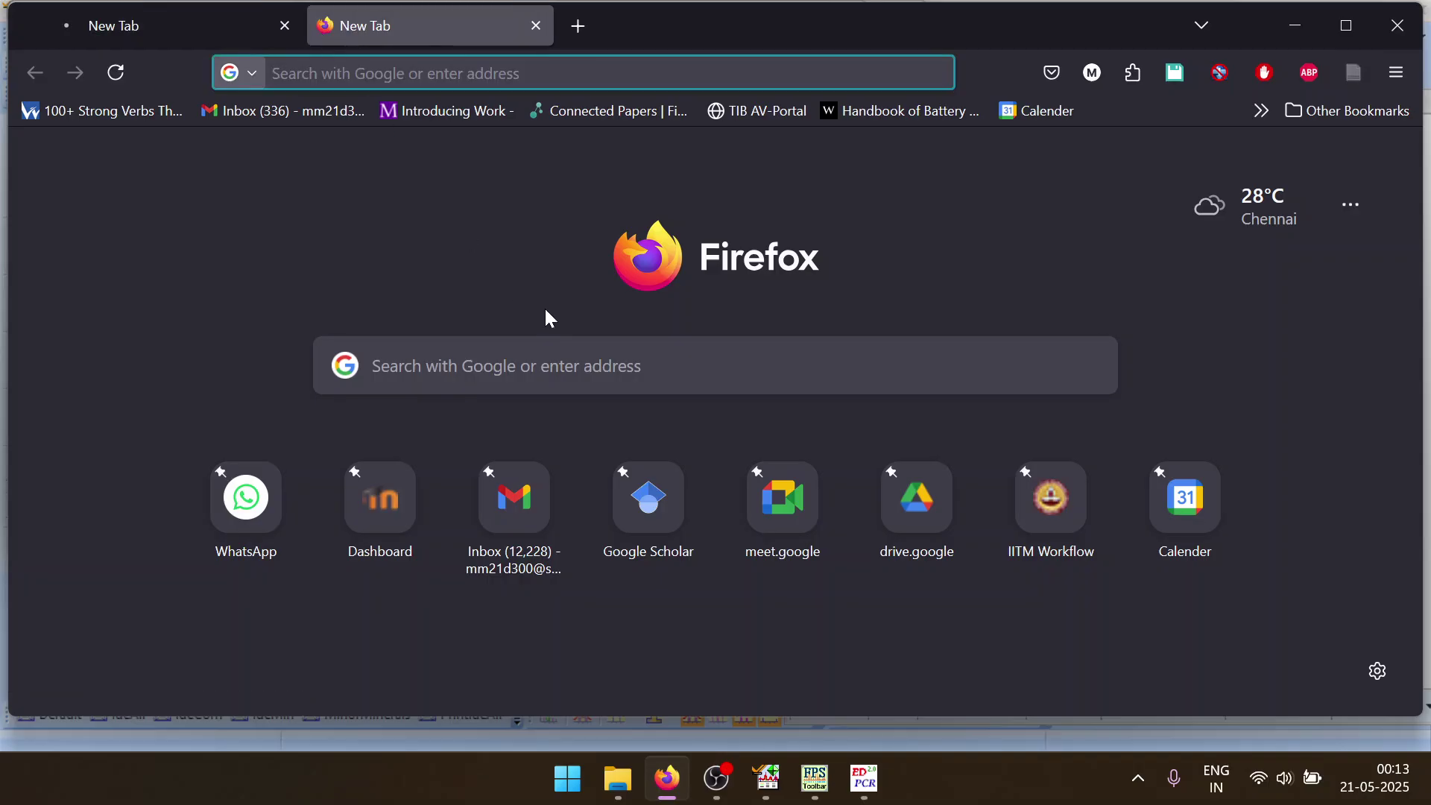
type("netaccess.iitm.ac.in")
key("Return")
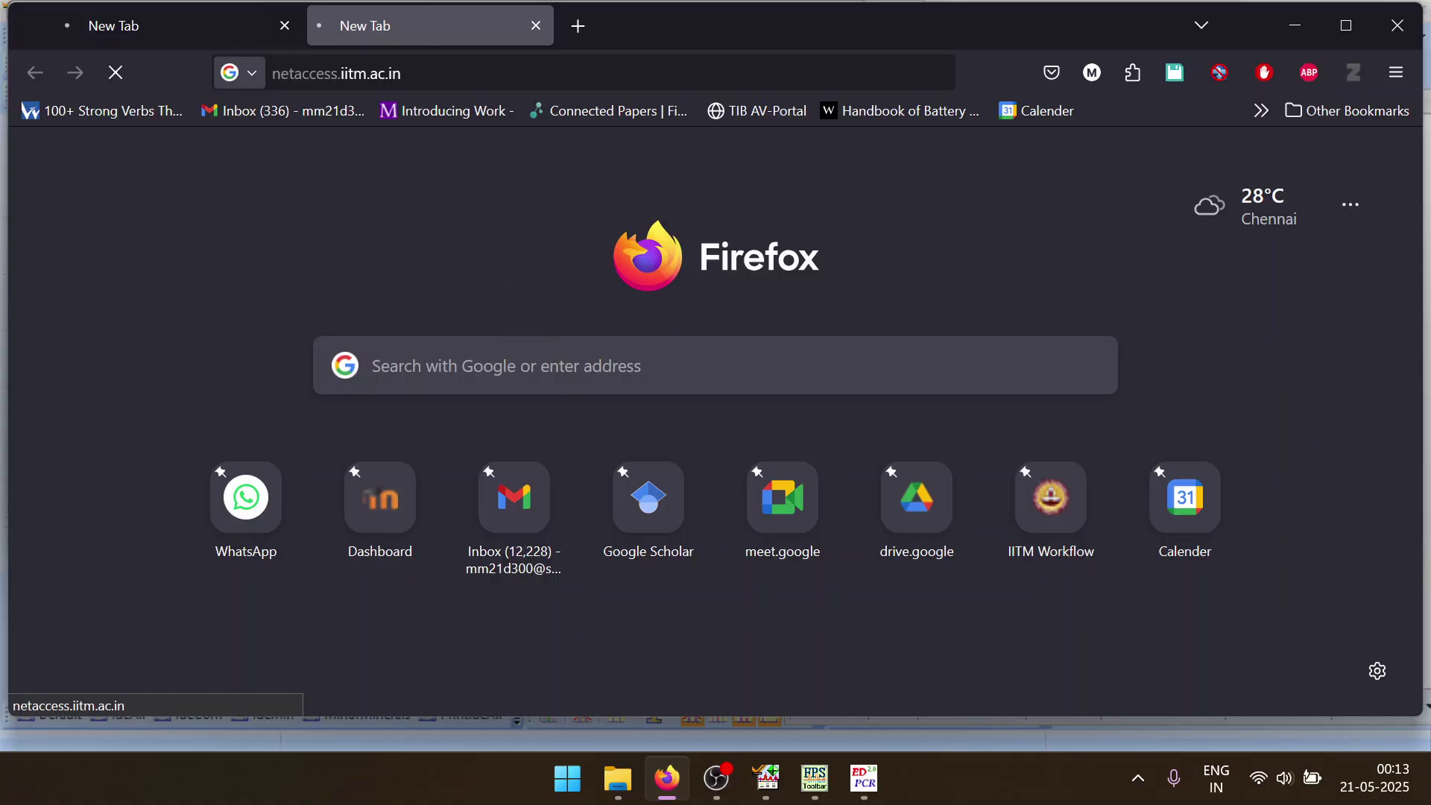
left_click(216, 29)
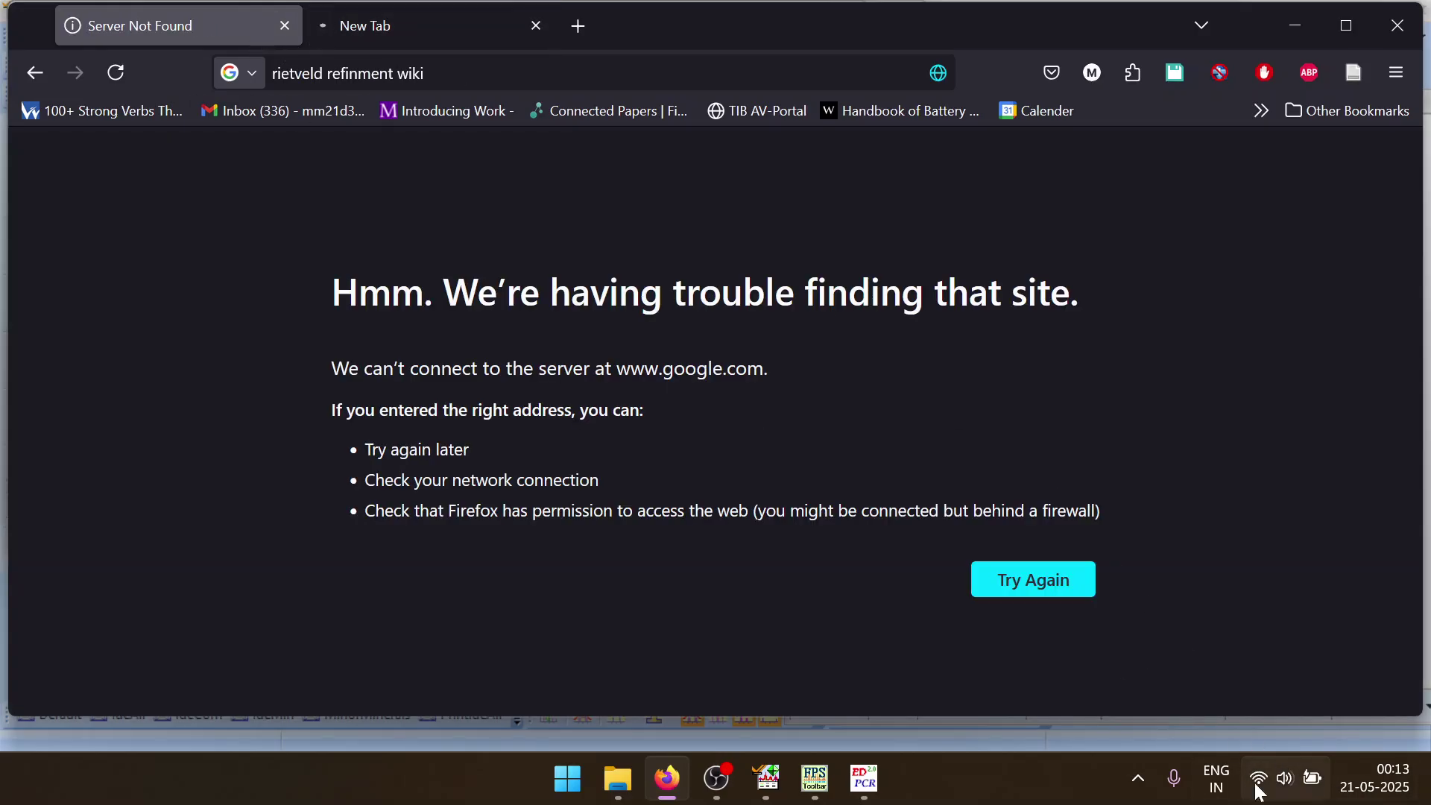
left_click(1282, 778)
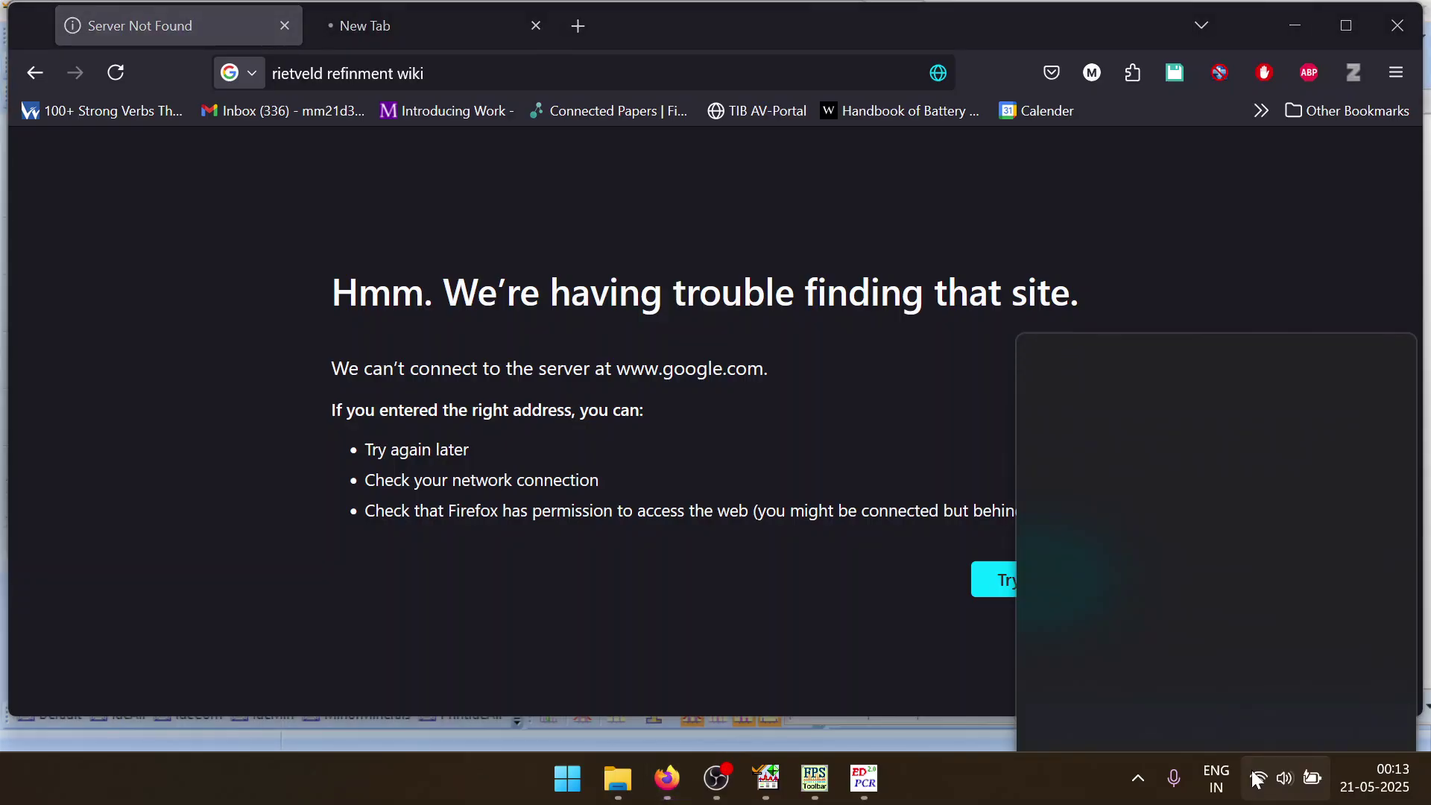
left_click(1122, 357)
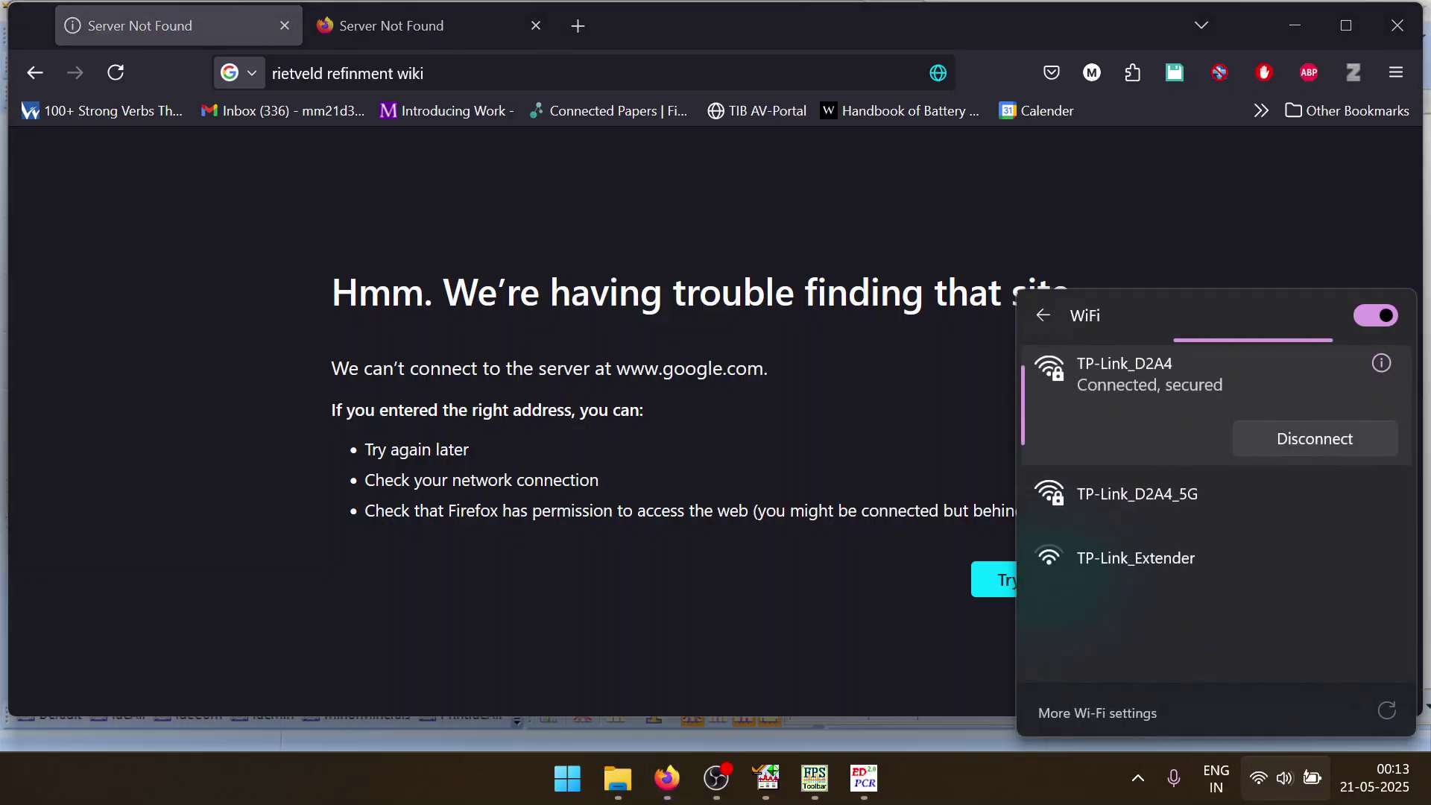
left_click(457, 138)
left_click(423, 30)
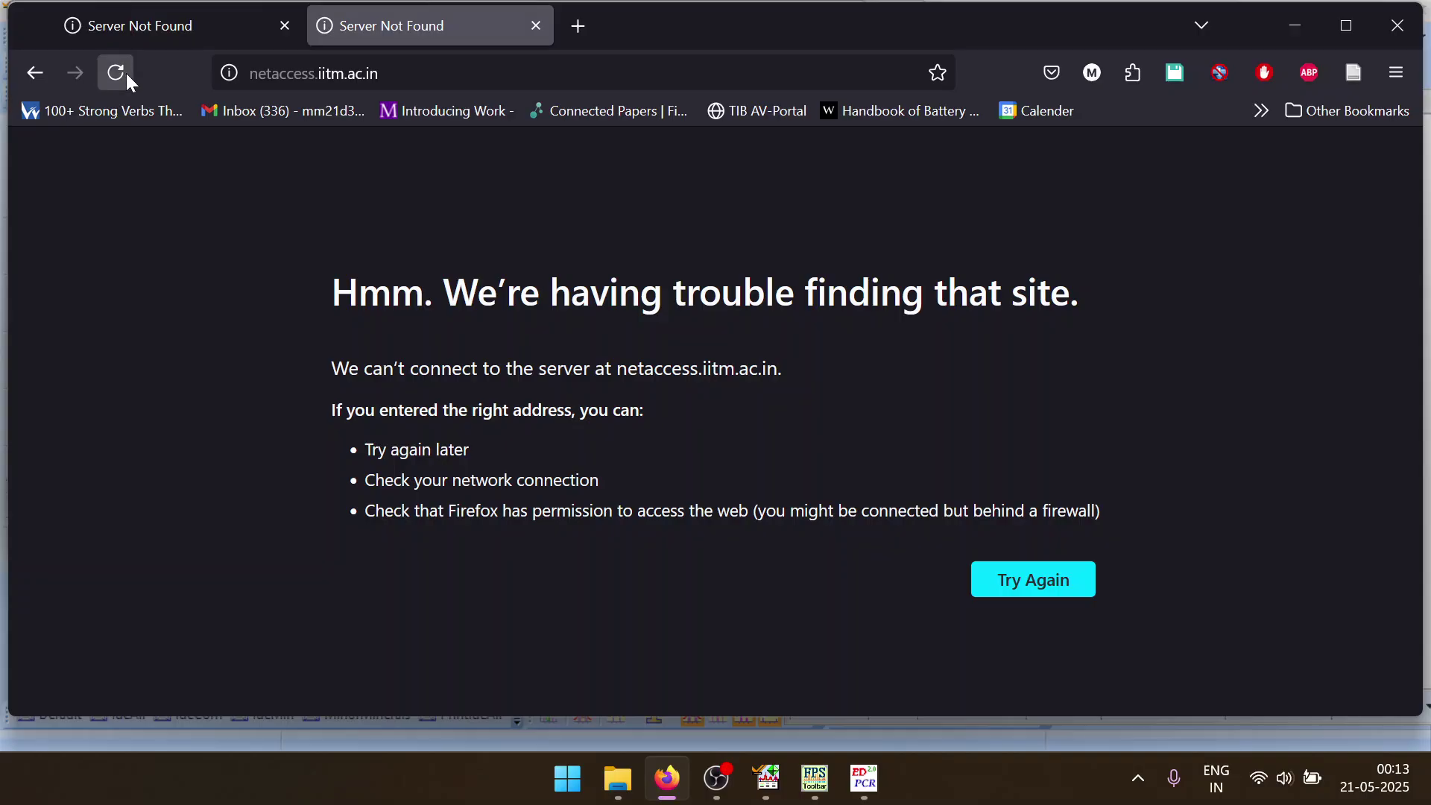
left_click(1398, 25)
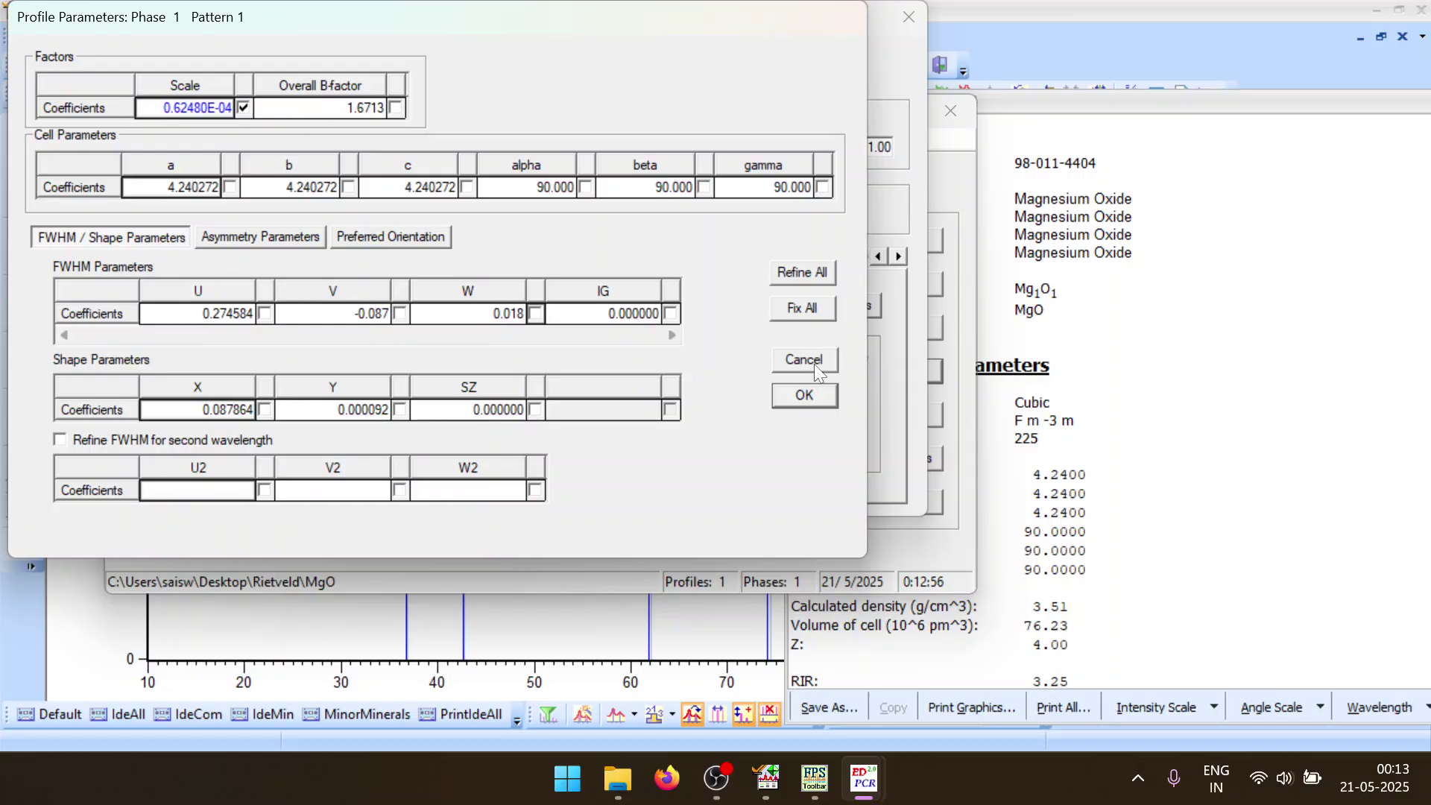
Accept the refinement settings, run the MgO refinement with V and W fixed, and reload the PCR file
left_click(805, 395)
left_click(467, 287)
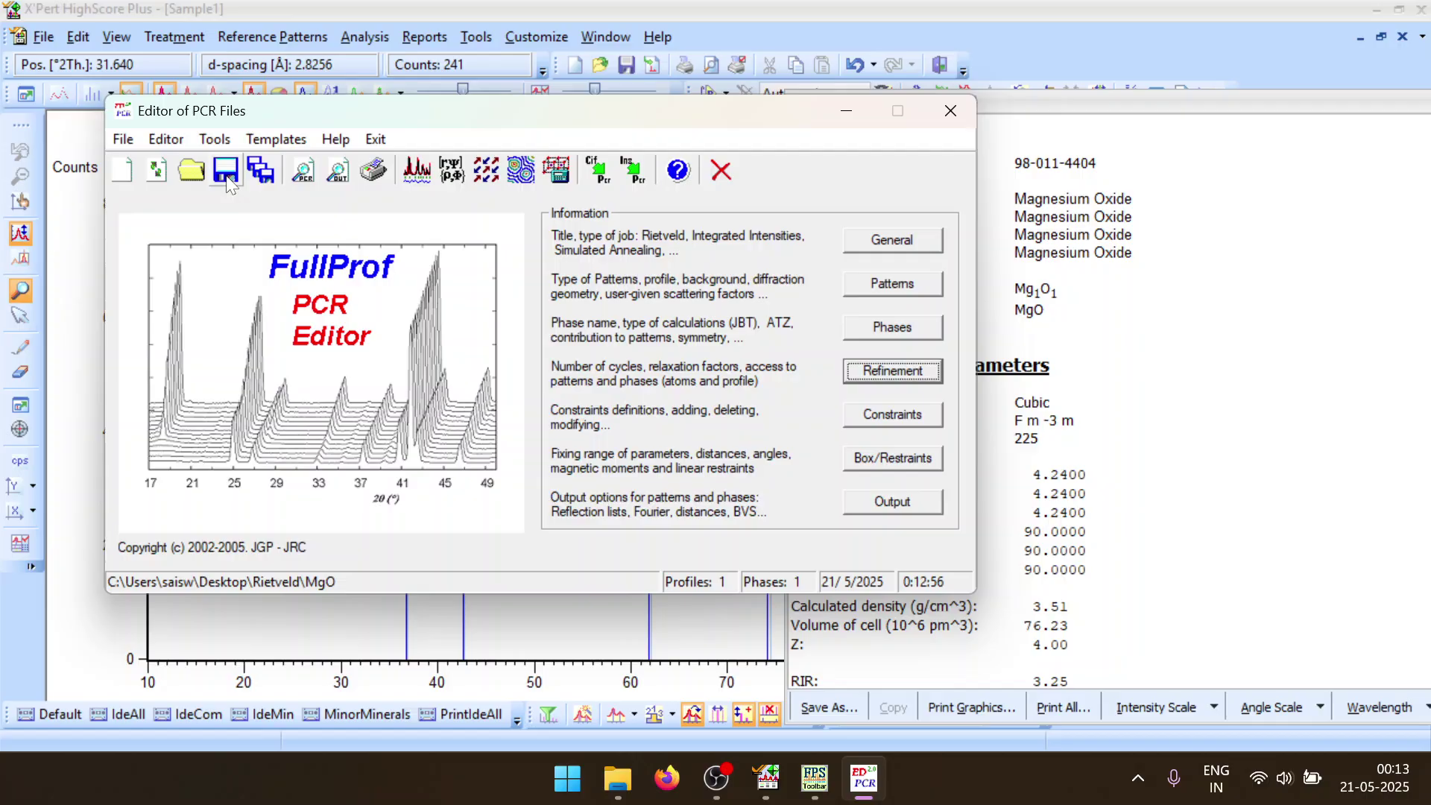
left_click(412, 175)
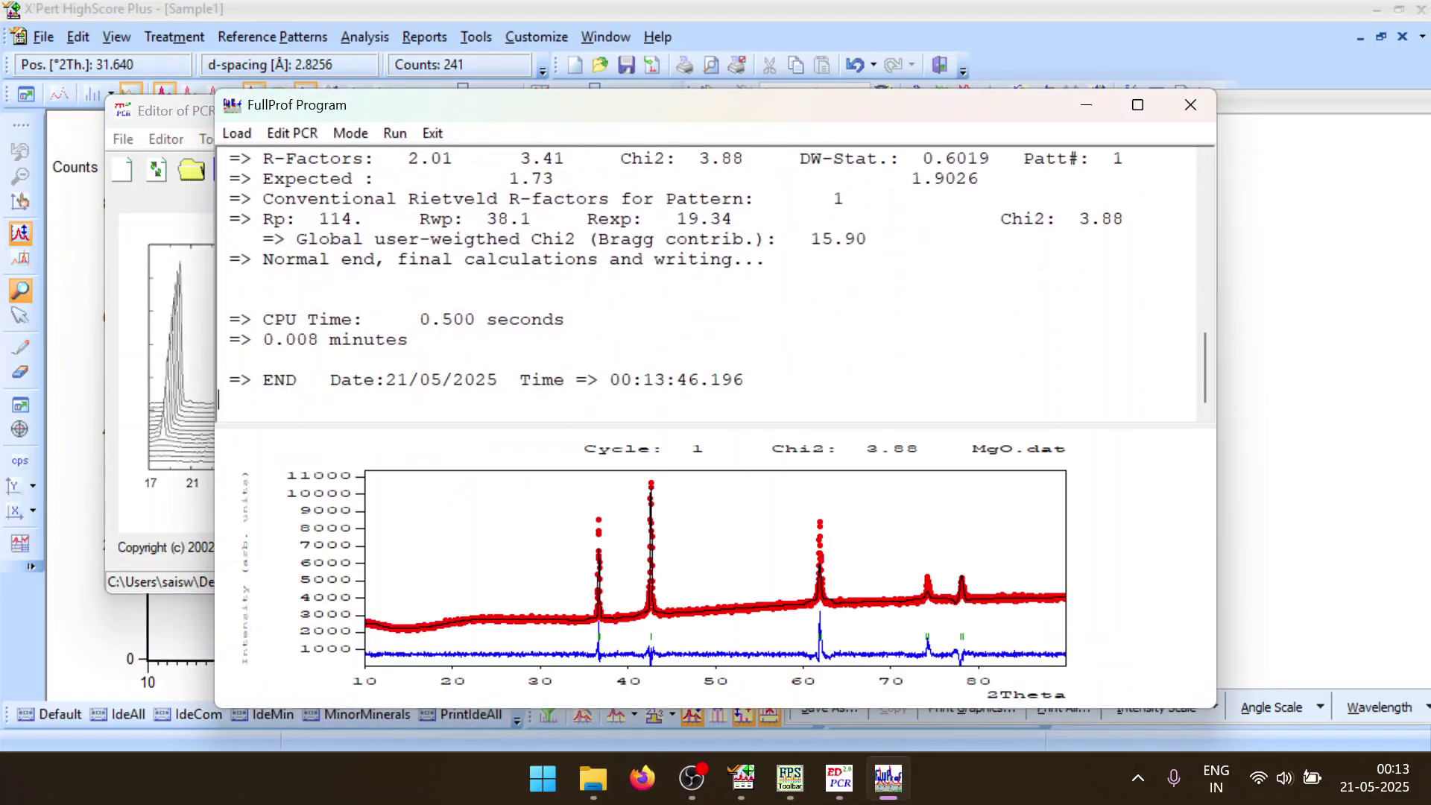
left_click(1191, 125)
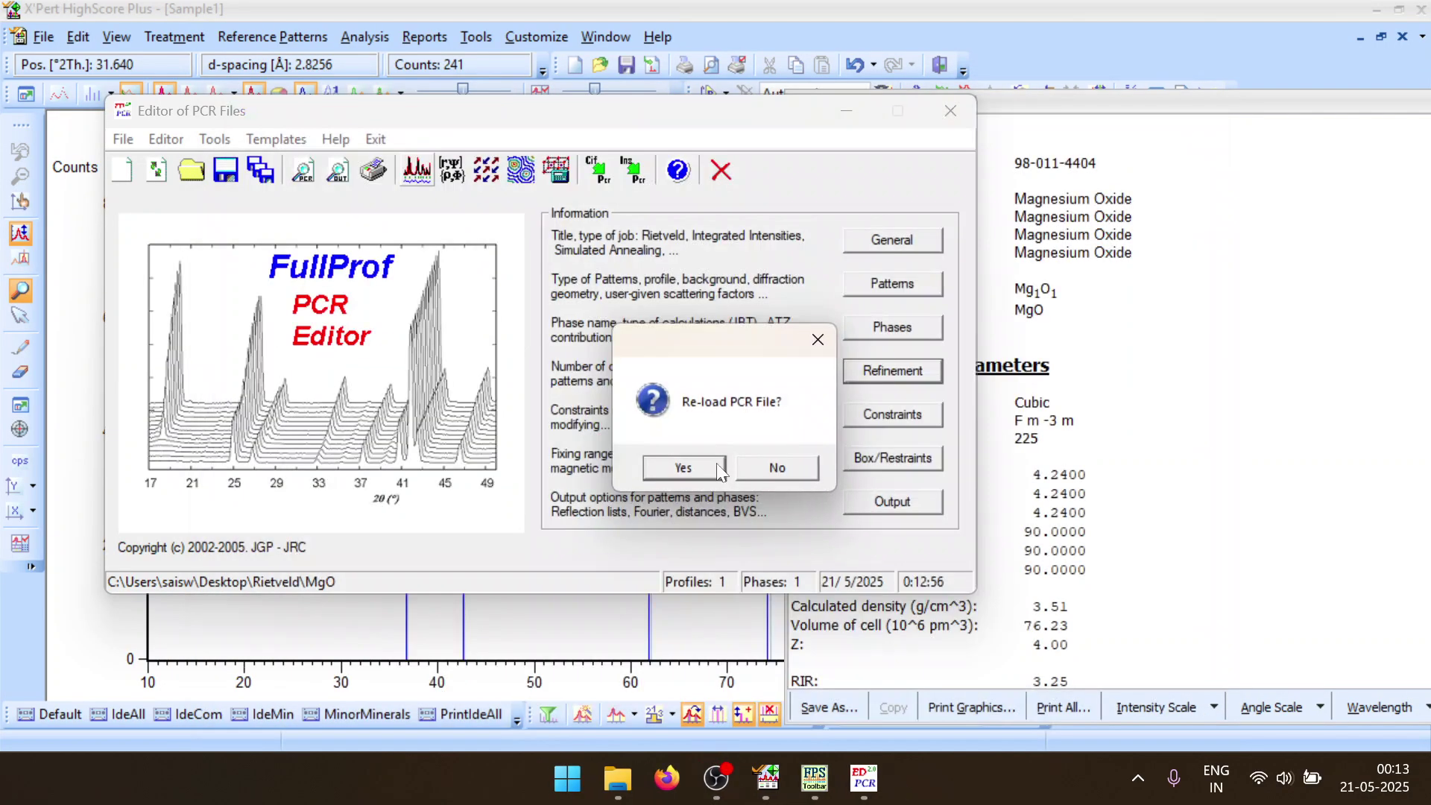
left_click(659, 467)
Leave the refinement settings without changes and rerun the MgO refinement
left_click(909, 375)
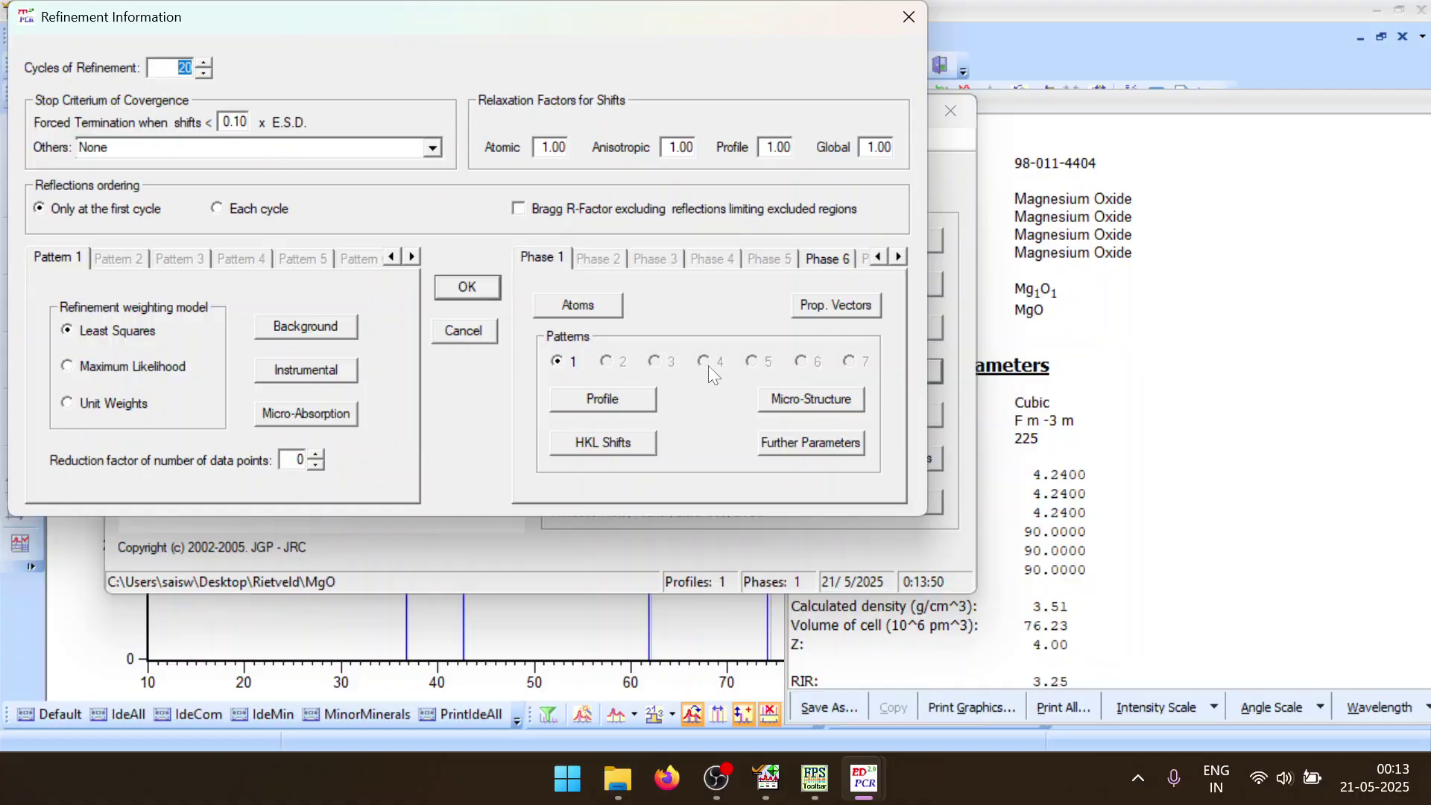
left_click(477, 323)
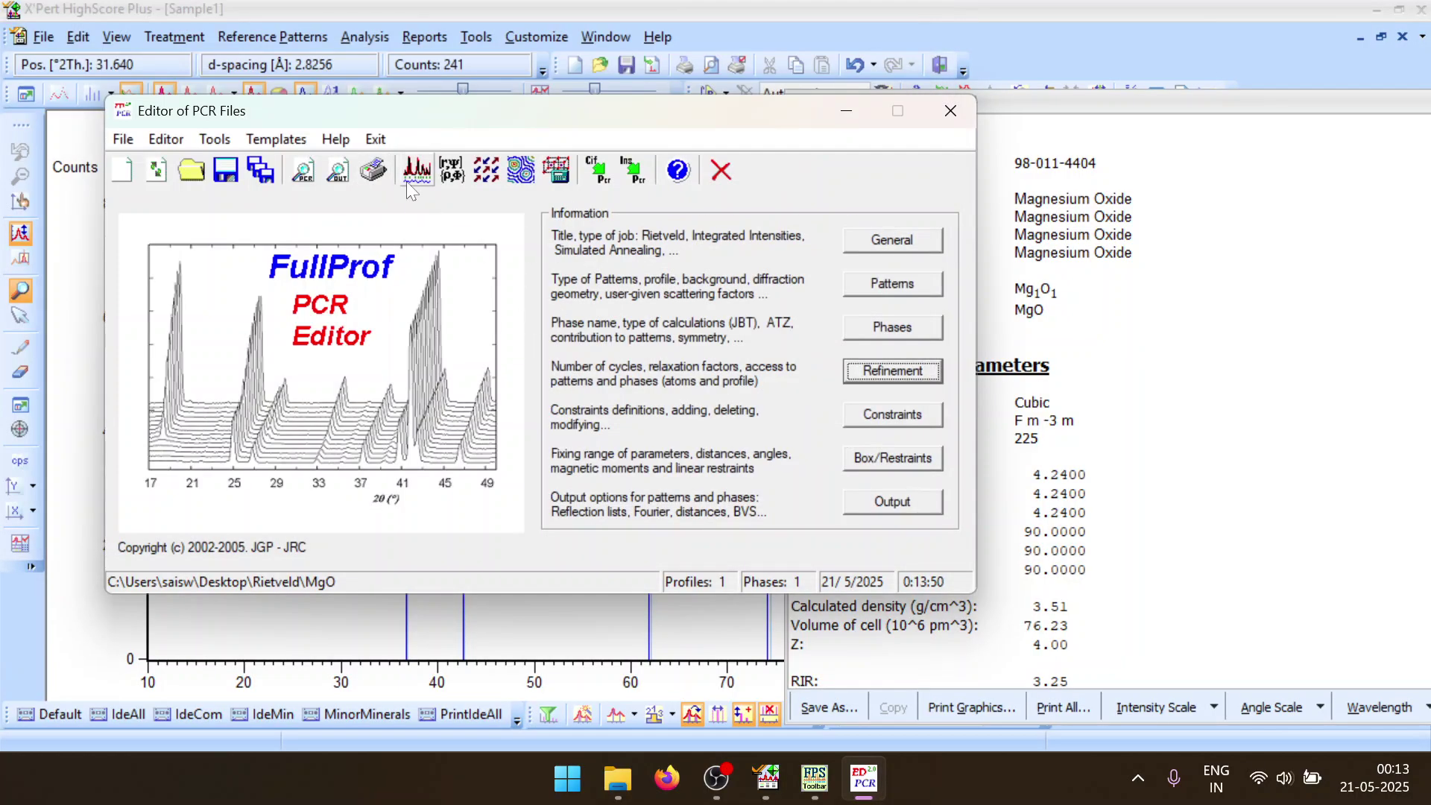
left_click(415, 173)
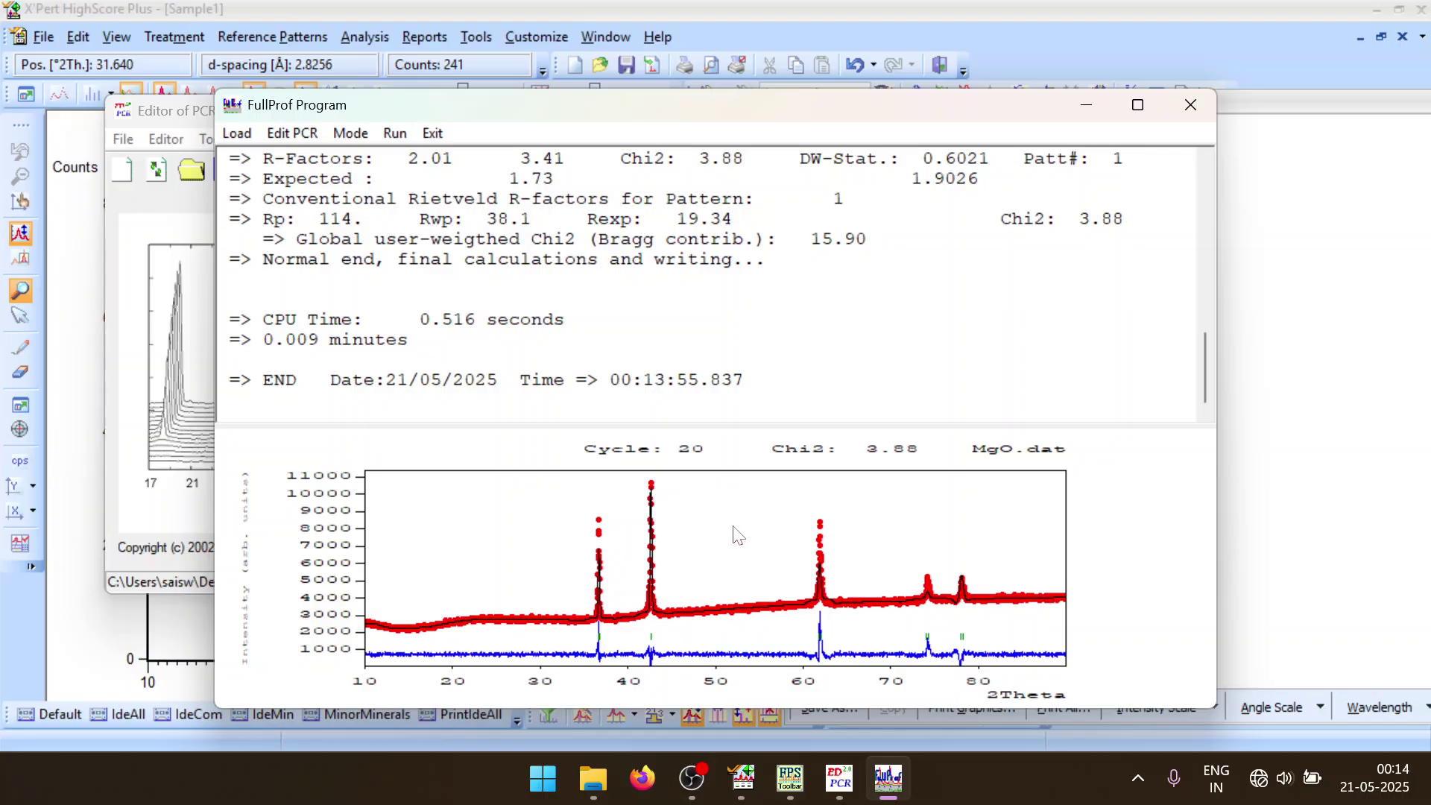
Examine the fit of the individual peaks near 62° and 36.7° in the refinement plot, and restore the full pattern
left_click_drag(767, 496, 887, 632)
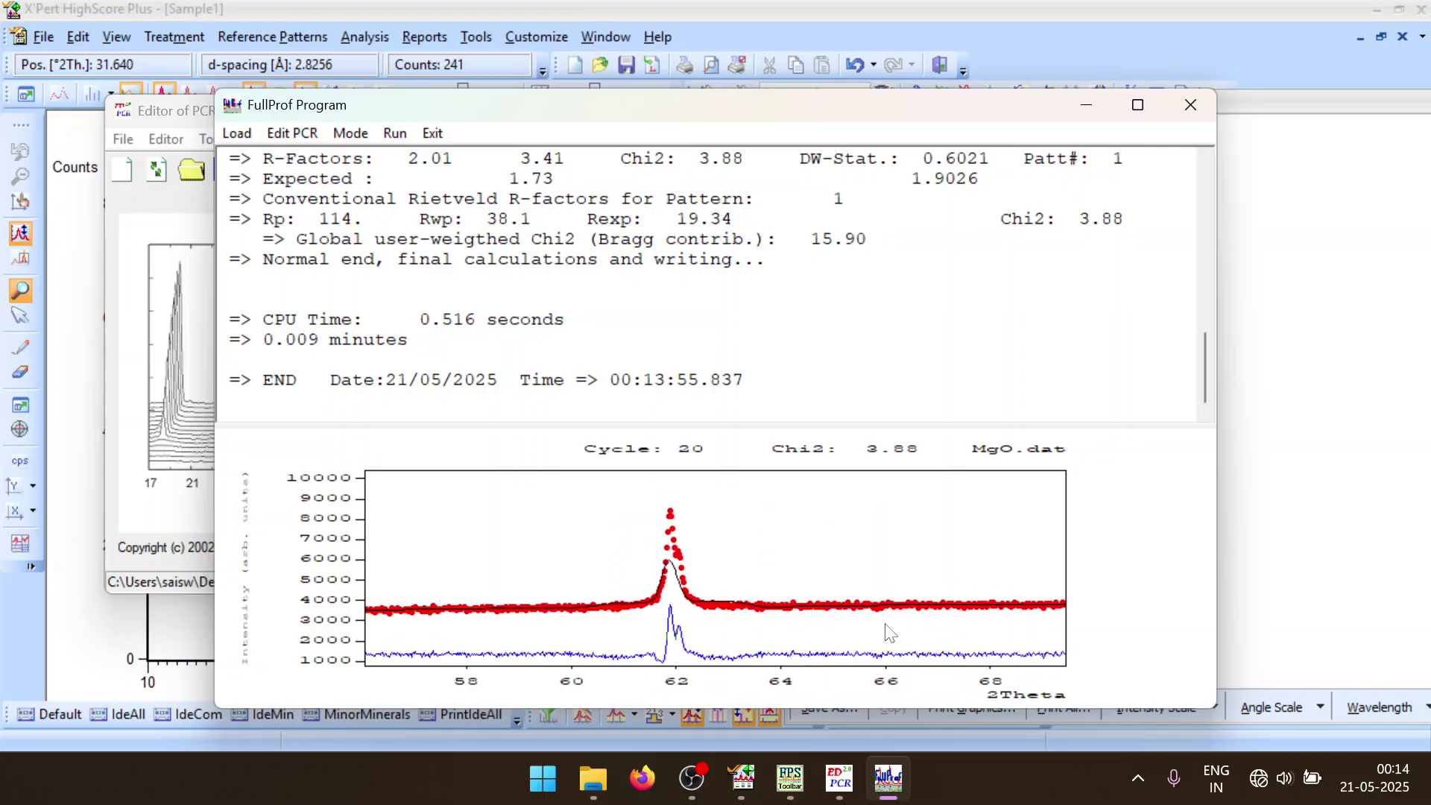
right_click(712, 559)
left_click_drag(779, 495, 887, 607)
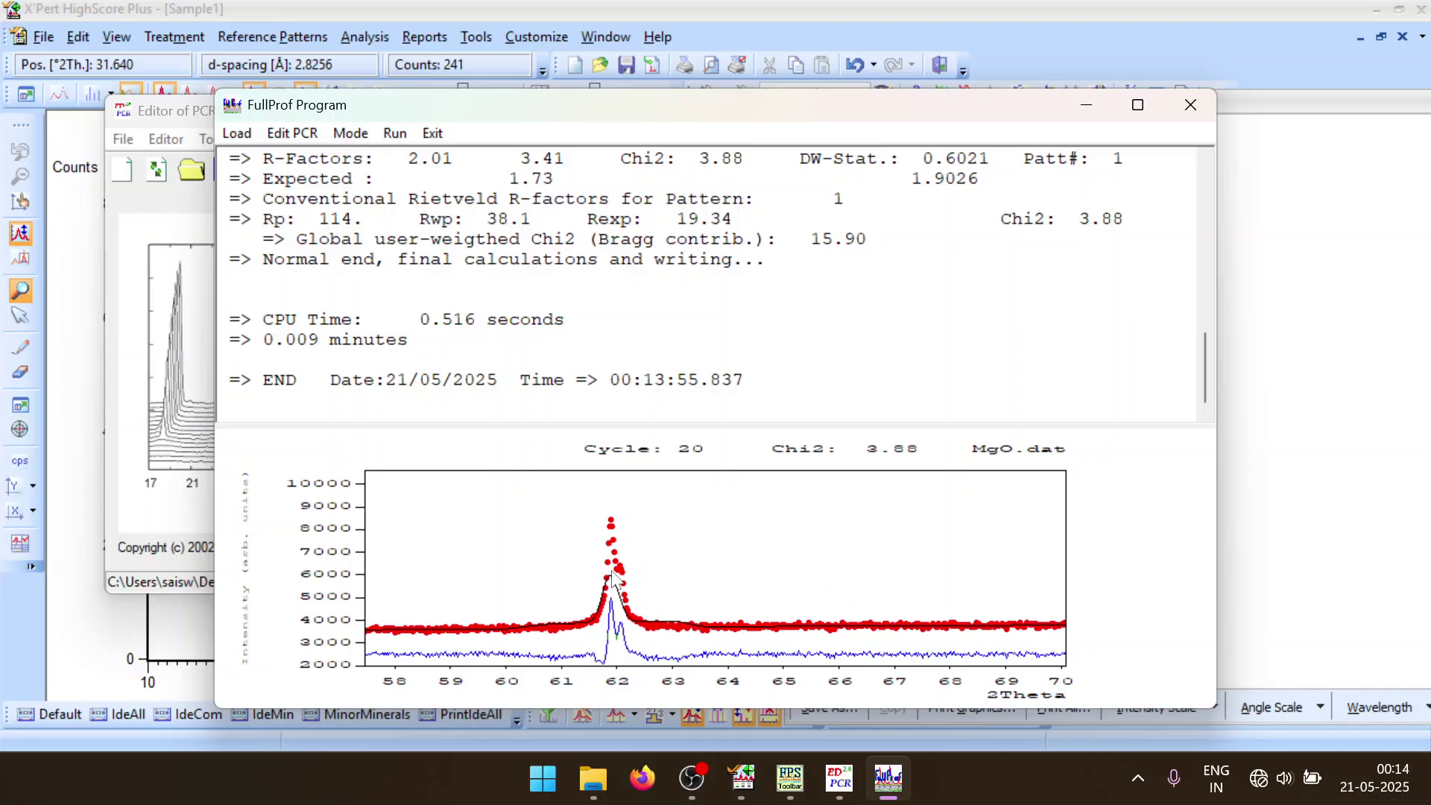
right_click(664, 548)
left_click_drag(635, 484, 702, 625)
right_click(647, 548)
left_click_drag(585, 502, 619, 597)
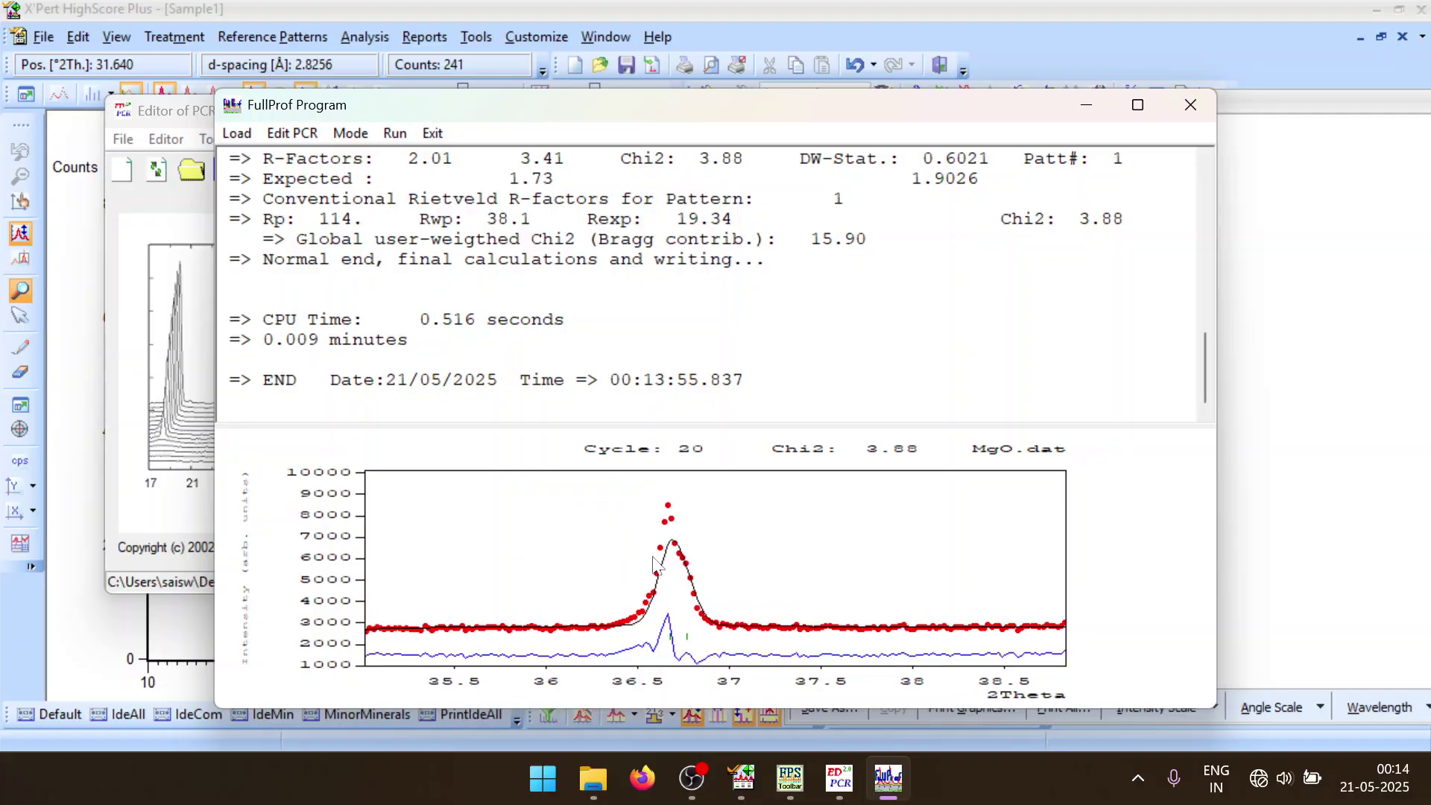
right_click(726, 534)
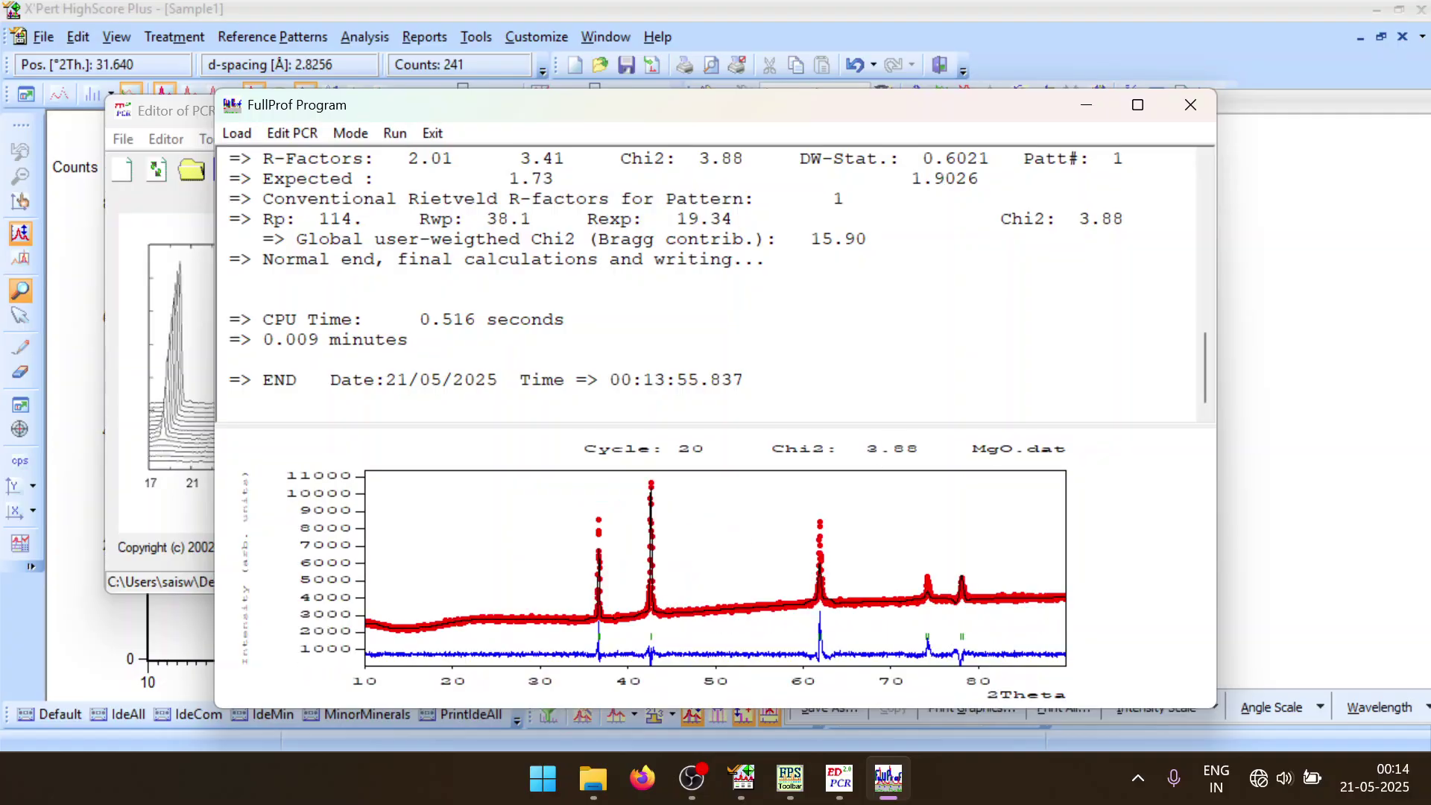
Close the rerun refinement and reload the PCR file
left_click(1190, 105)
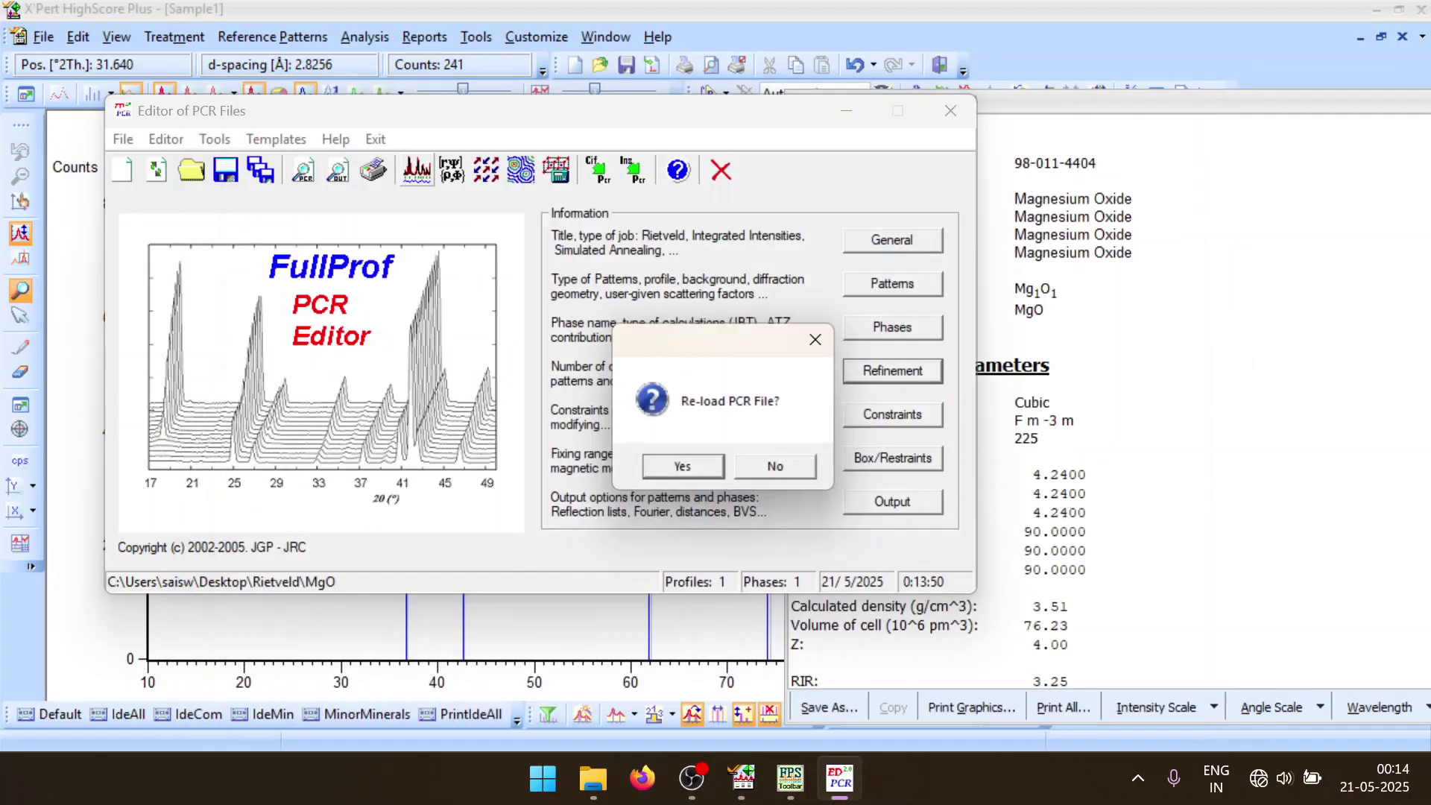
left_click(700, 467)
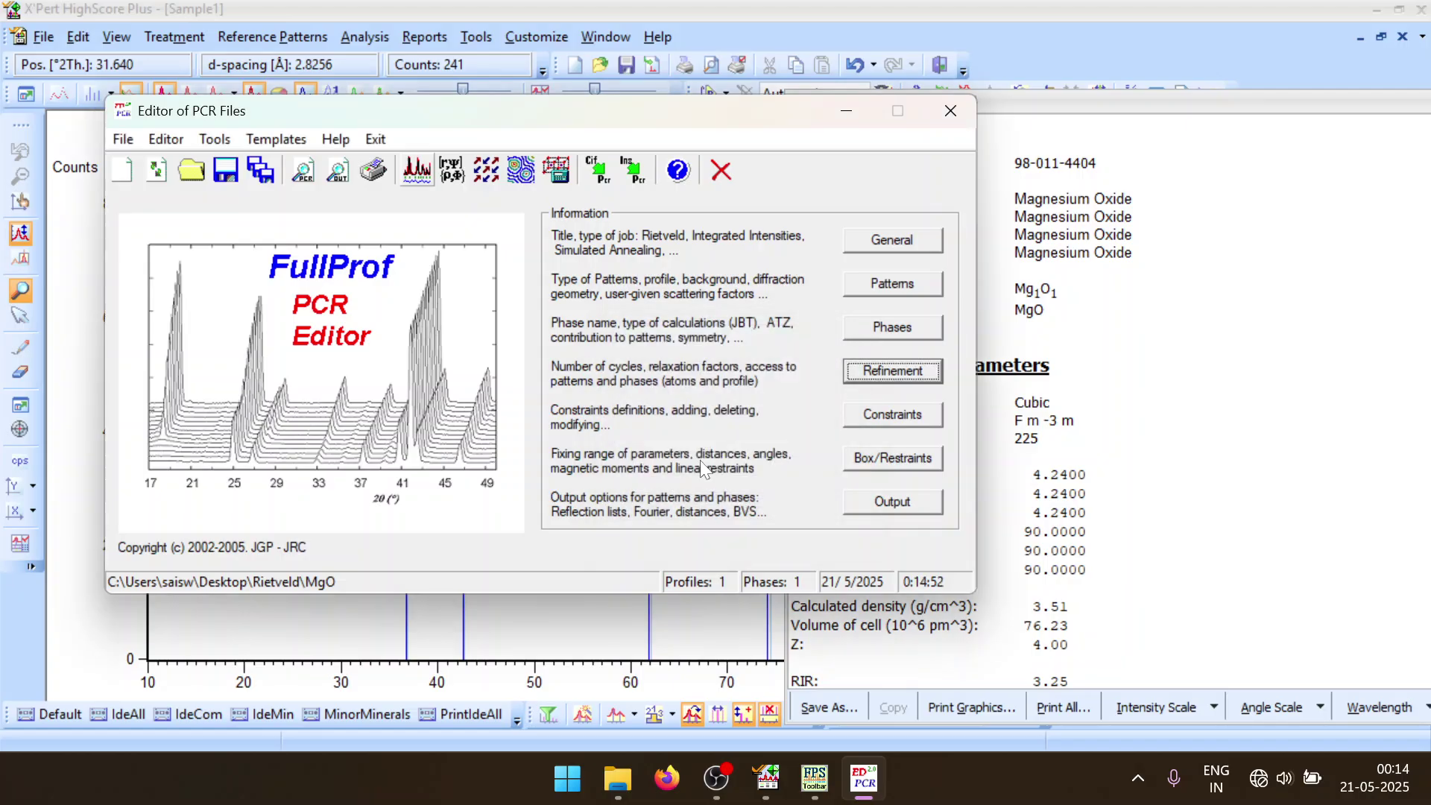
Enable the Crystallographic Information File (CIF) in the output options and accept them
left_click(868, 496)
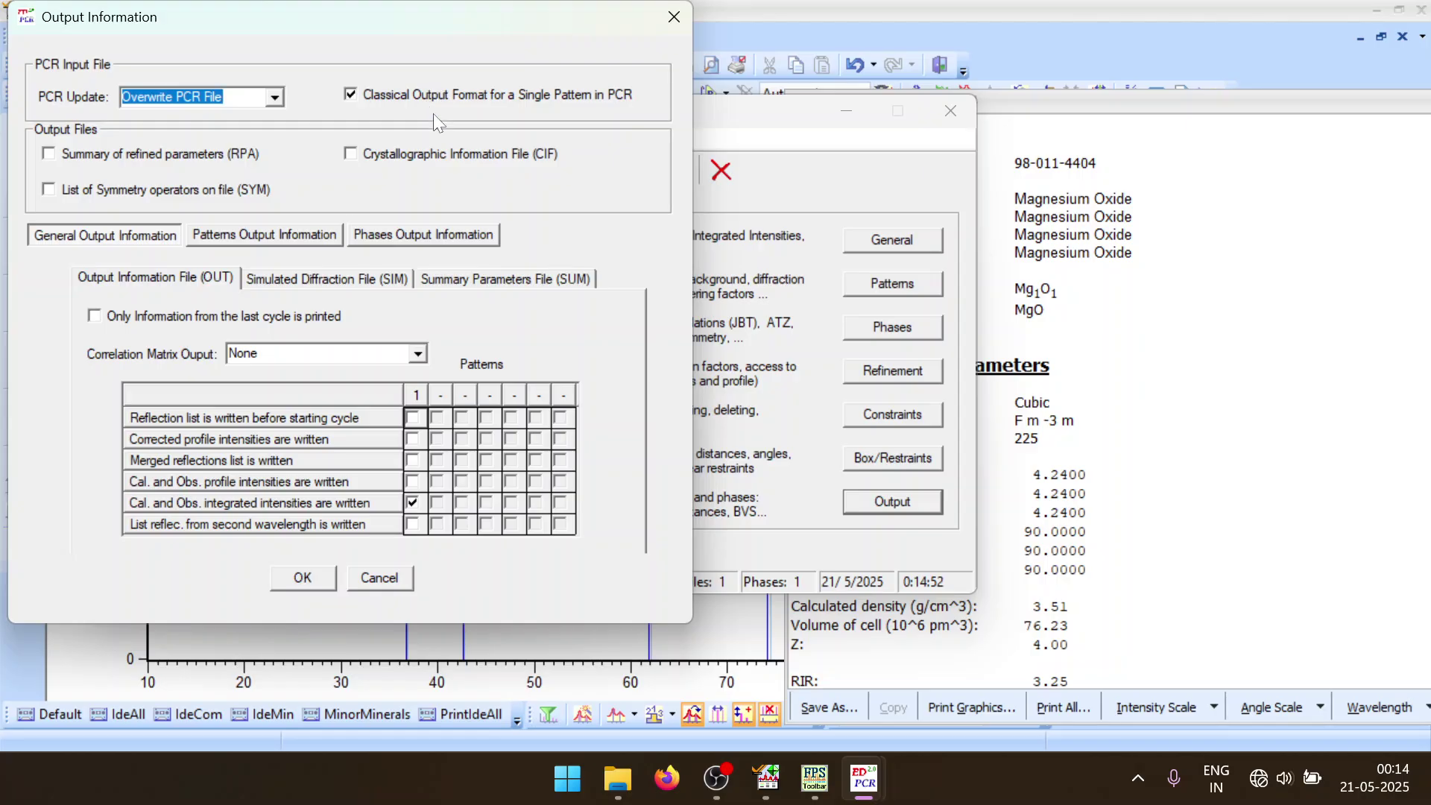
left_click(350, 152)
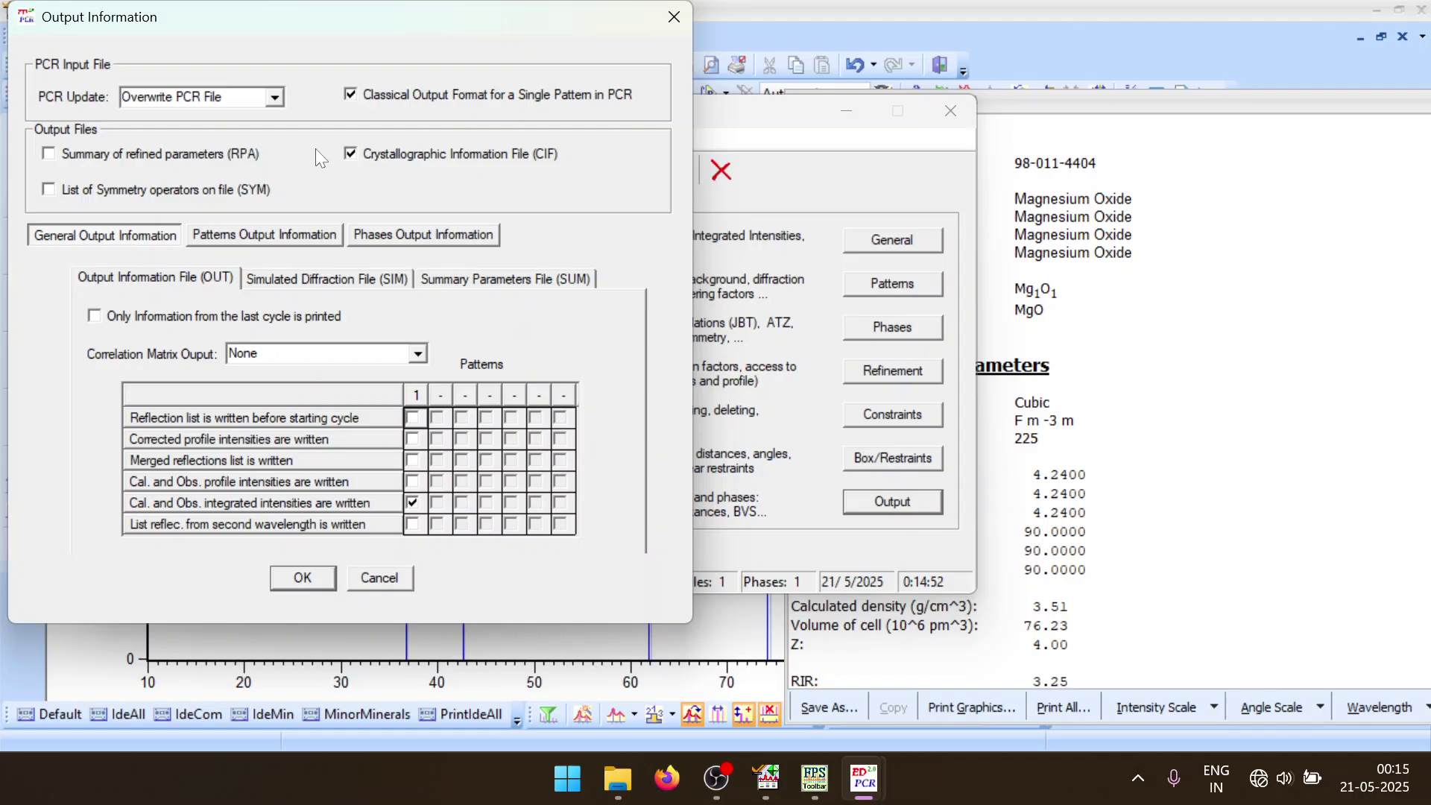
left_click(294, 575)
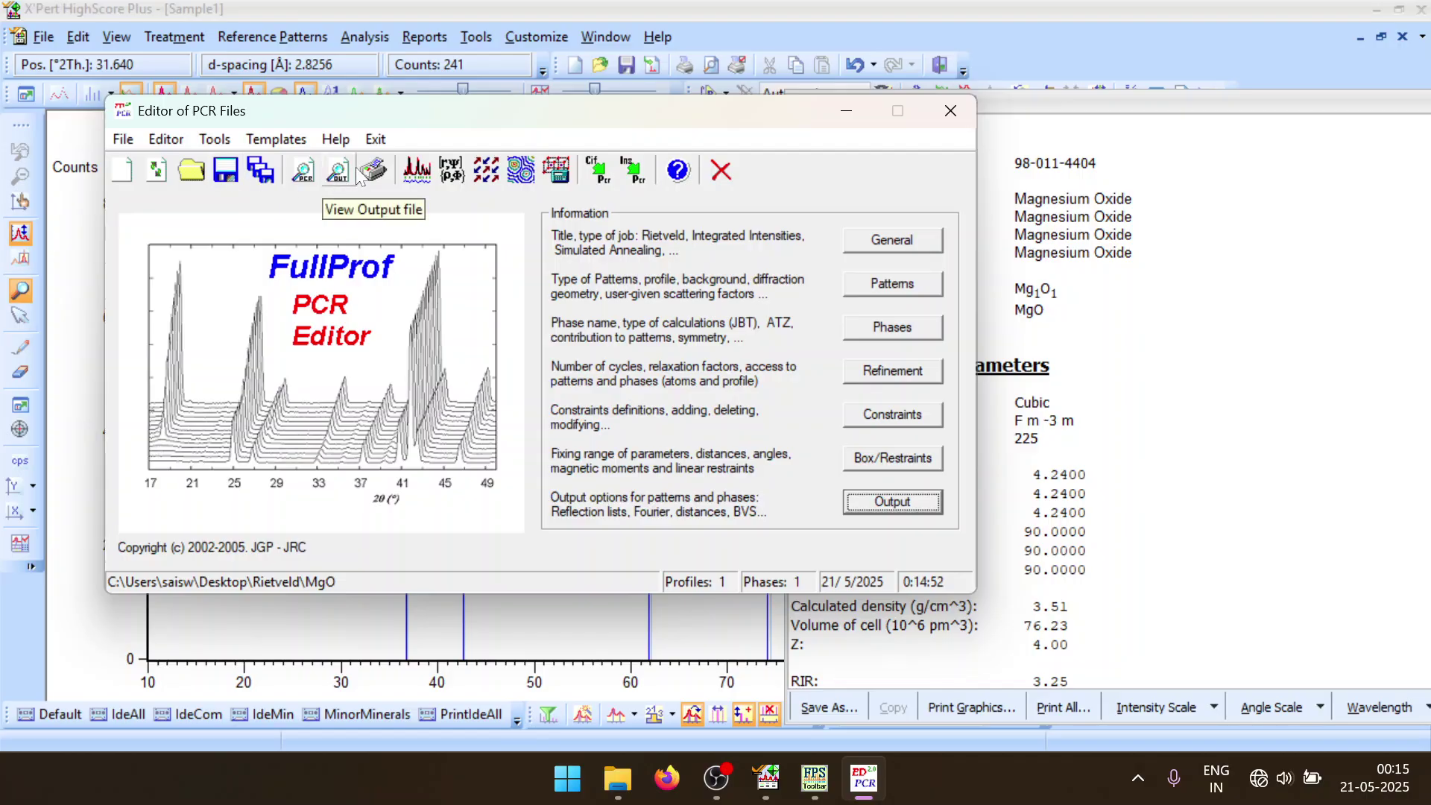
Rerun the MgO refinement to write the CIF, close the run and reload the PCR file
left_click(410, 173)
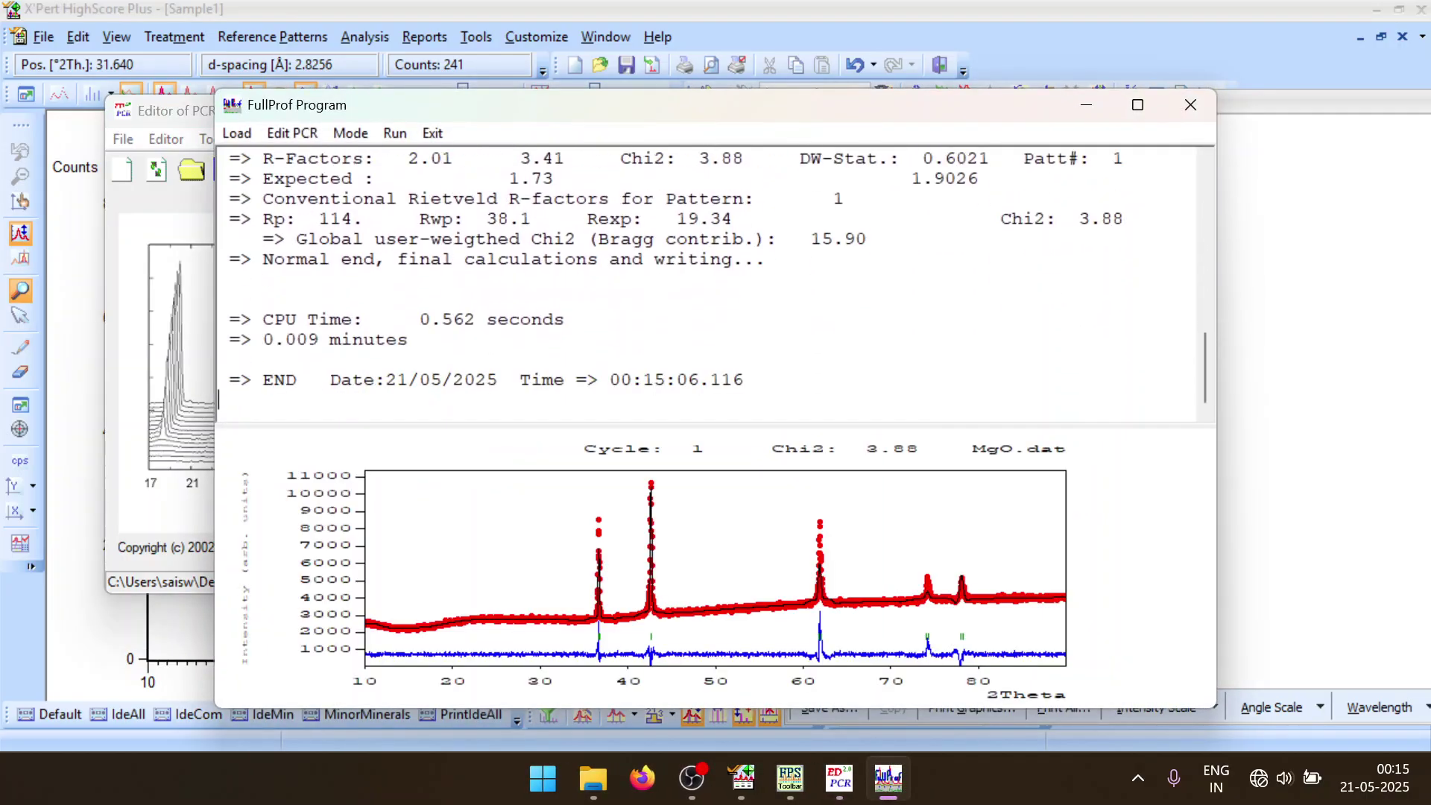
left_click(1189, 105)
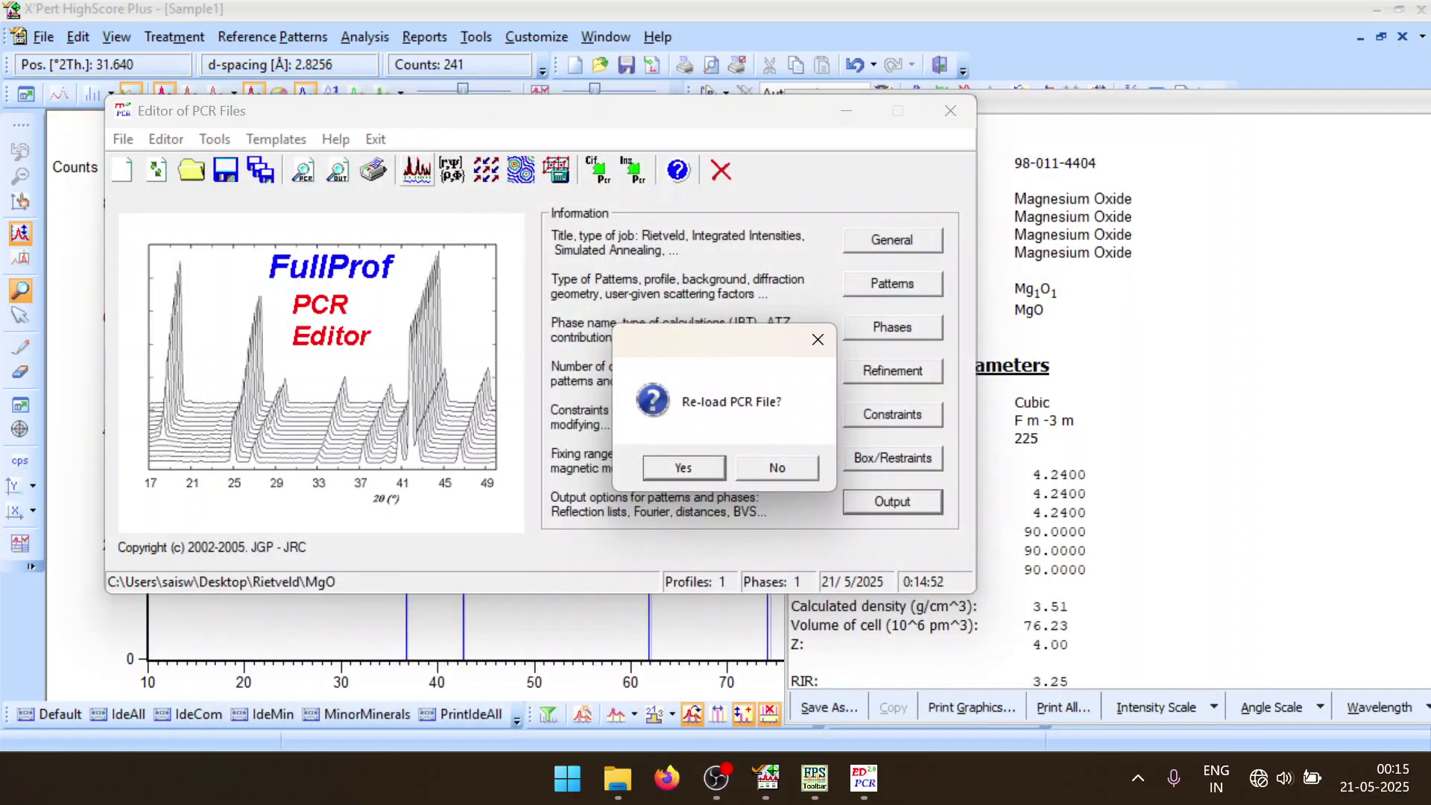
left_click(684, 467)
Switch to File Explorer and look for the generated MgO CIF files in the Rietveld folder
left_click(618, 779)
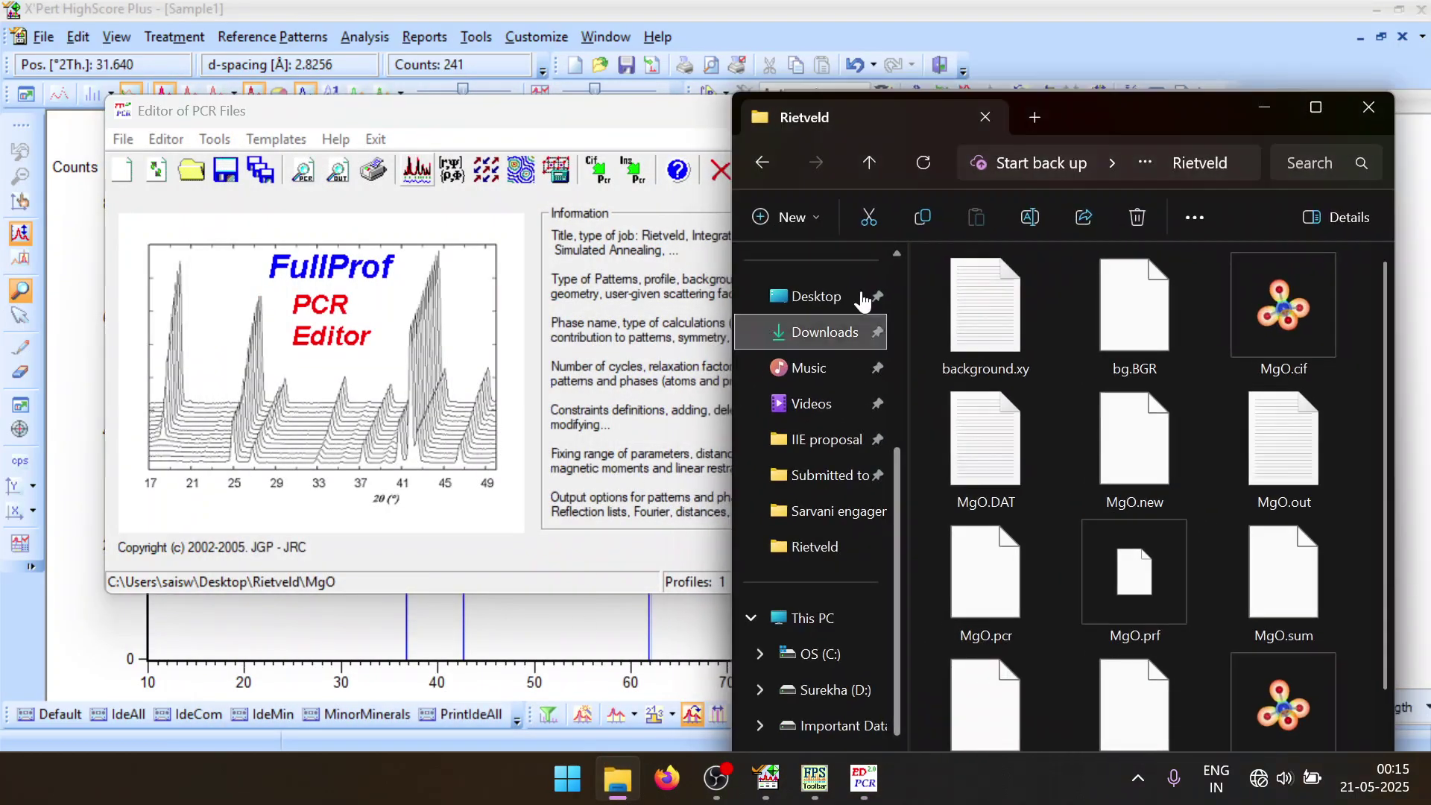
left_click_drag(1064, 111, 542, 88)
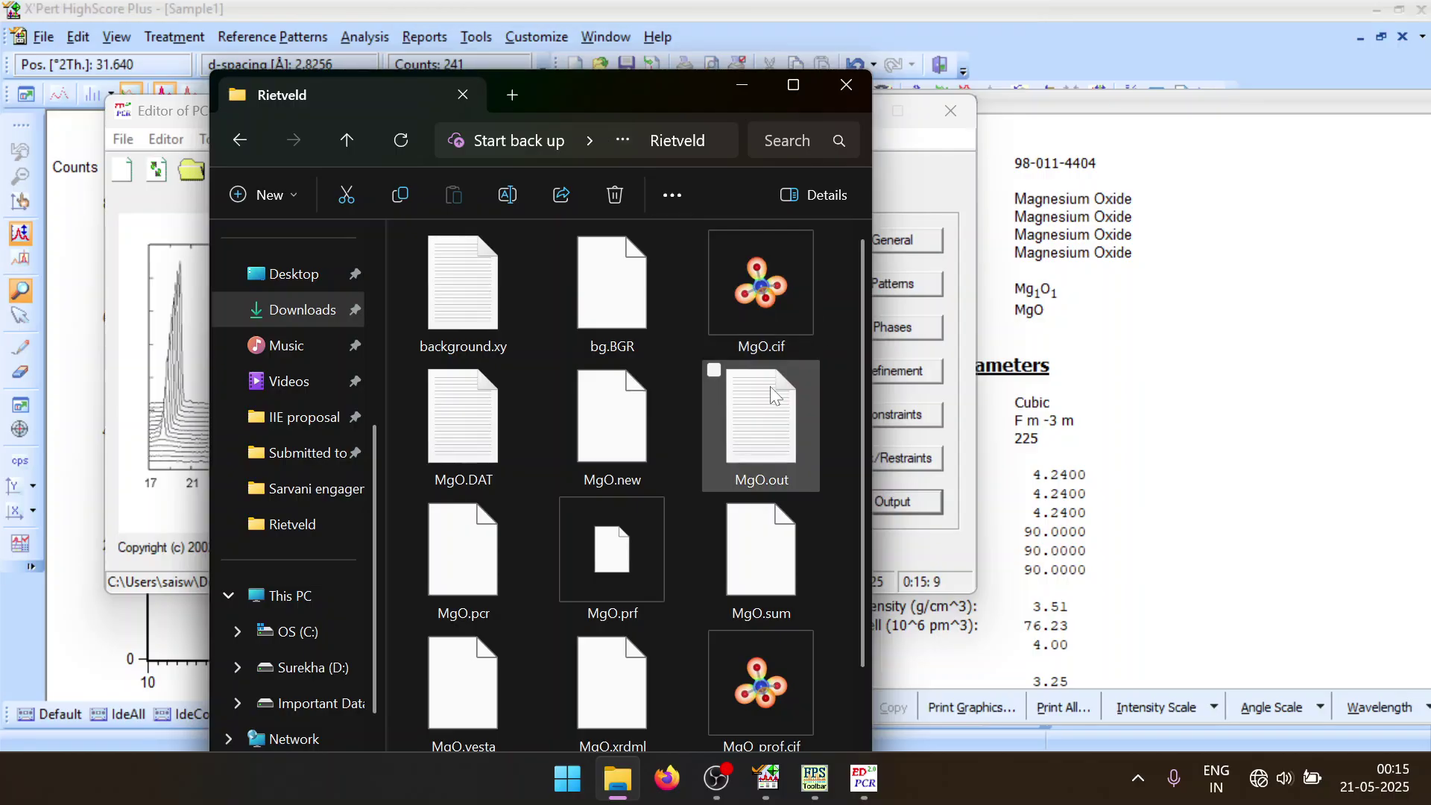
scroll(794, 447, "down", 2)
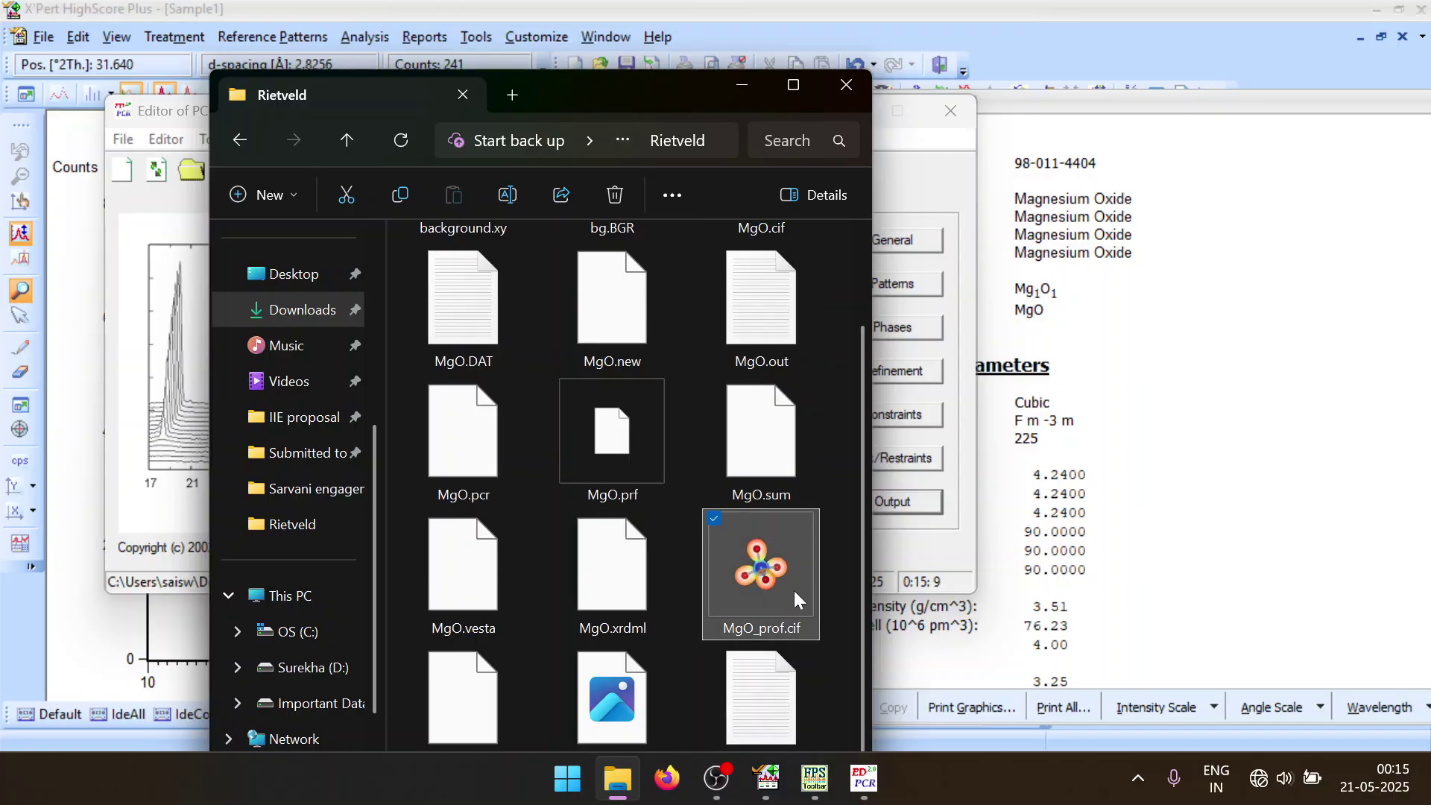
scroll(794, 590, "up", 2)
Return to the PCR editor and set the output files to the summary of refined parameters (RPA) instead of the CIF
left_click(951, 499)
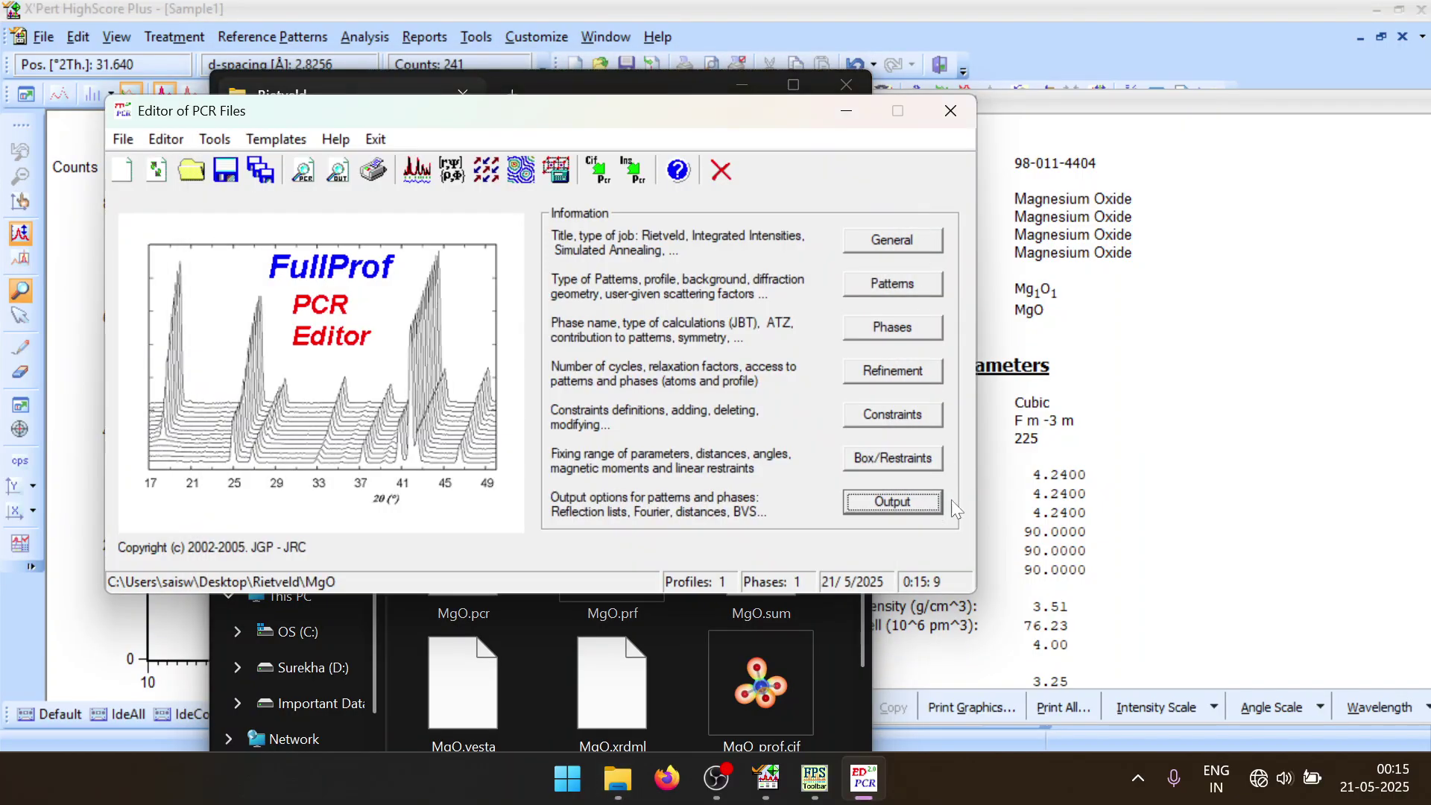
left_click(893, 502)
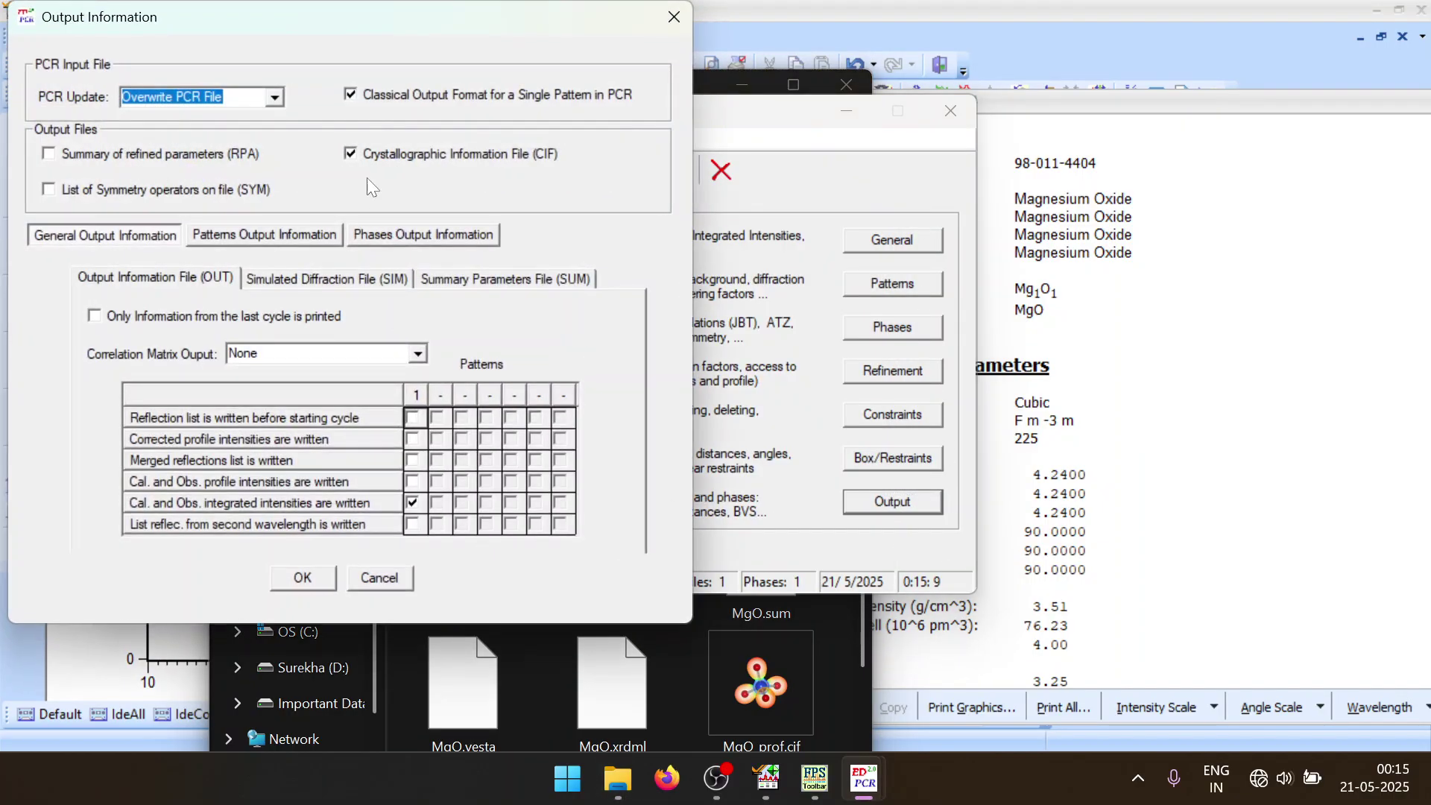
left_click(213, 147)
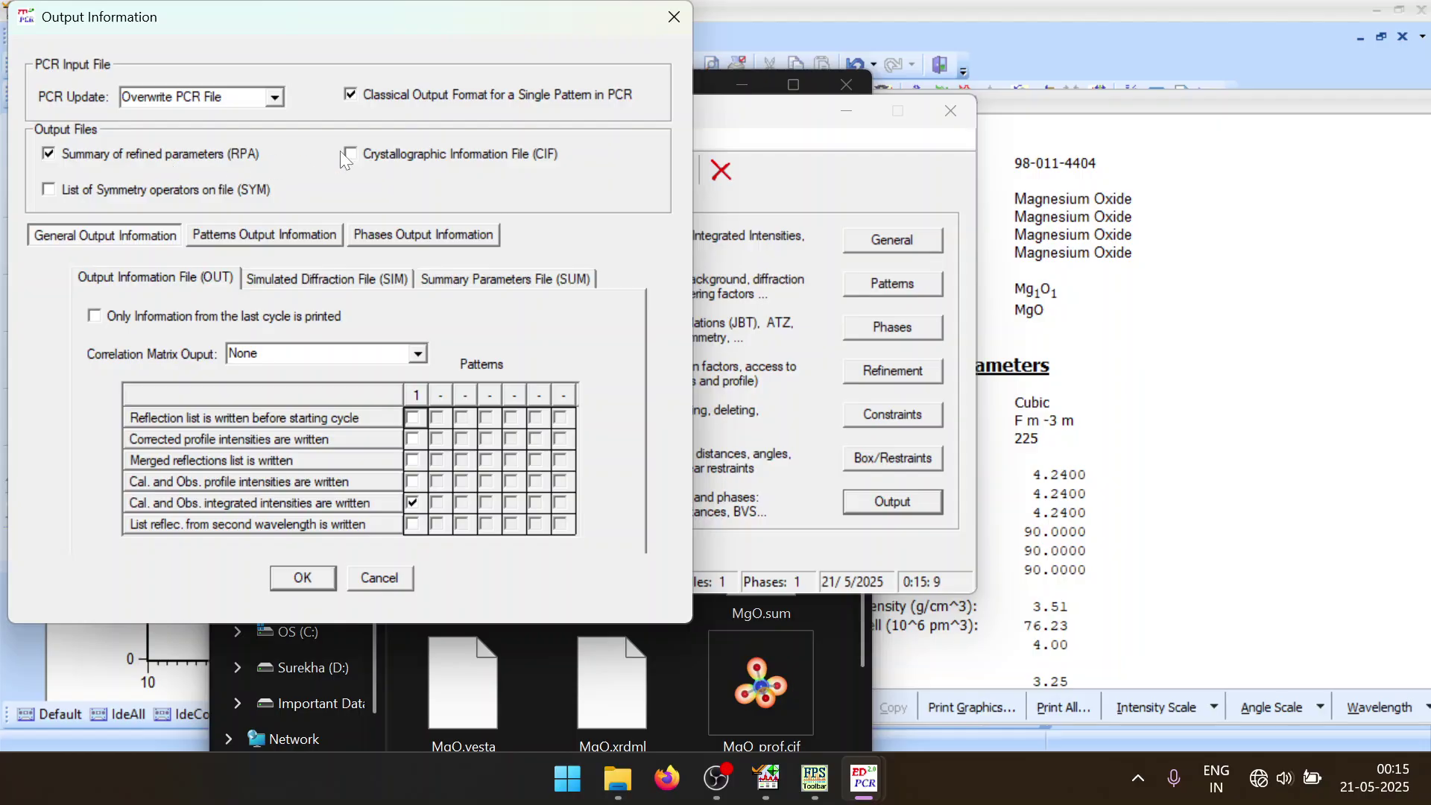
left_click(321, 585)
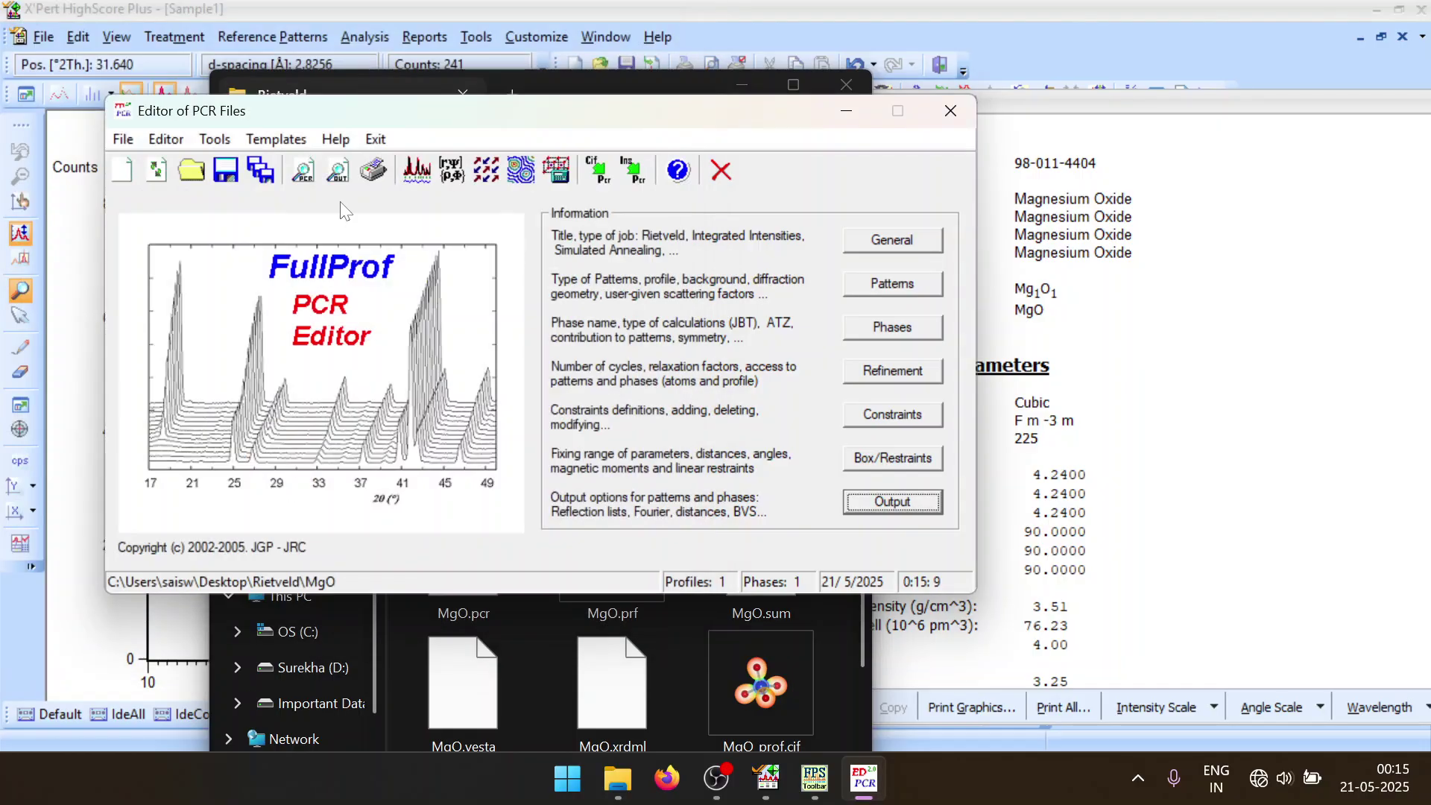
Rerun the MgO refinement to write the RPA summary, close the run and reload the PCR file
left_click(414, 173)
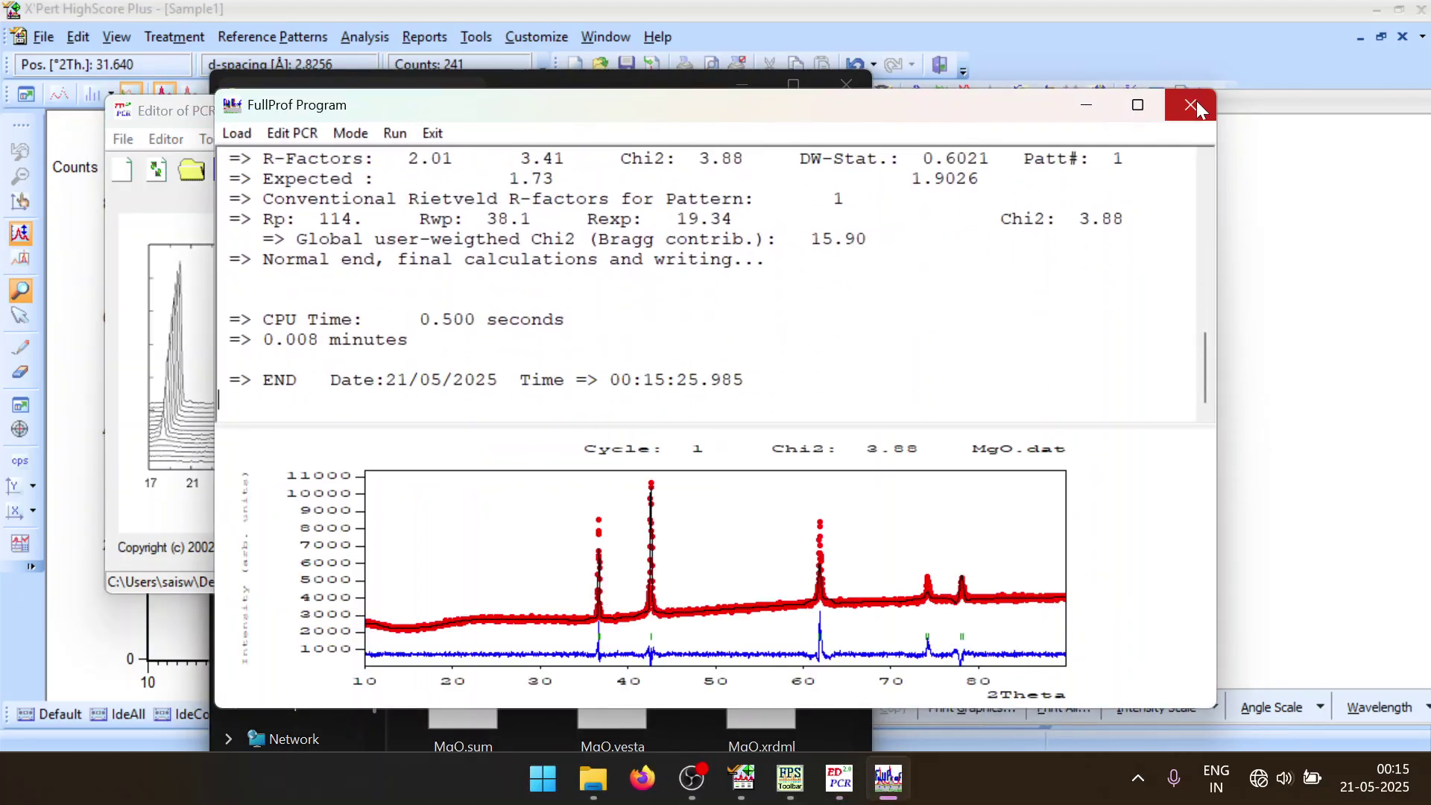
left_click(1190, 104)
left_click(689, 470)
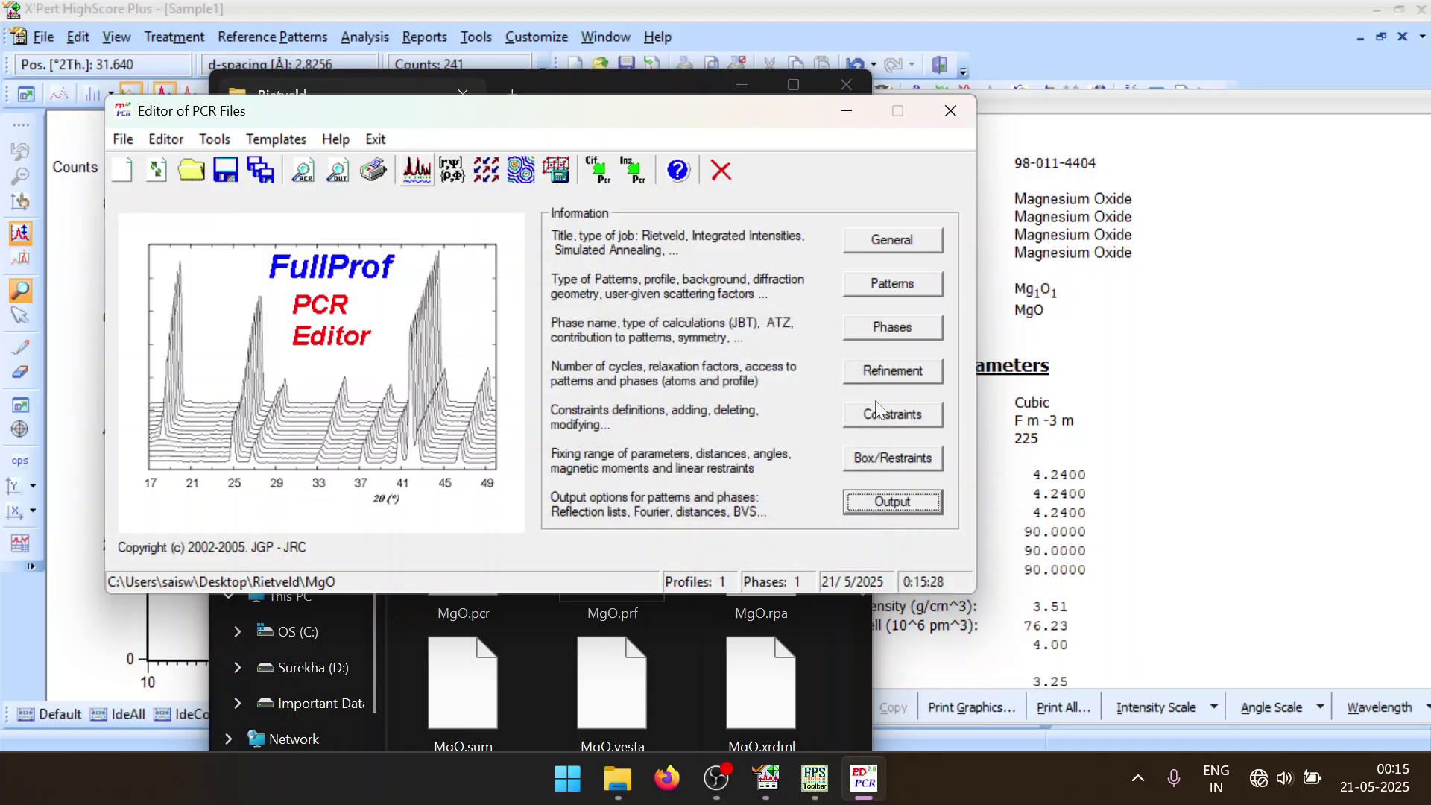
Minimize the PCR editor and open MgO.rpa from the Rietveld folder in a maximized window
left_click(847, 110)
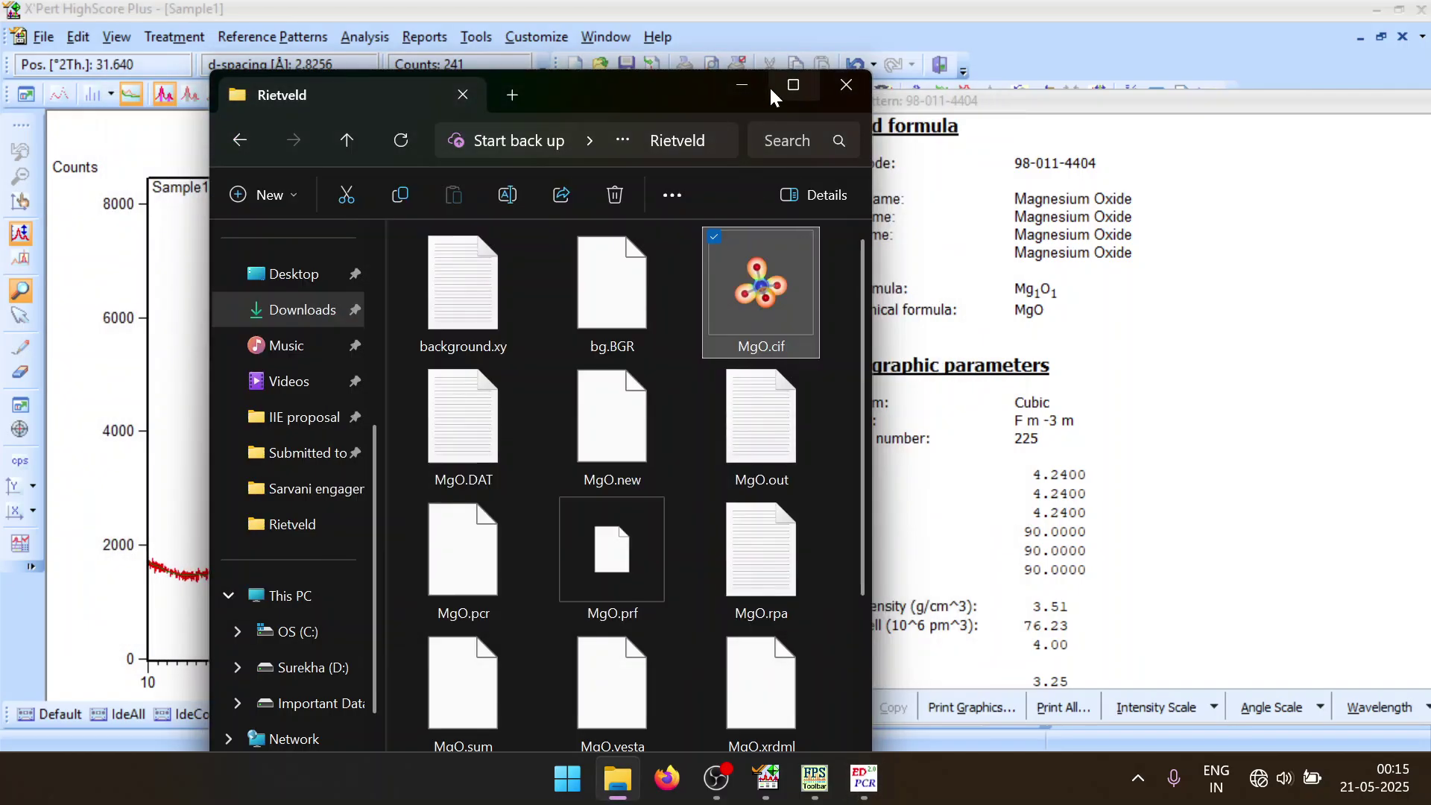
left_click(790, 90)
left_click(851, 539)
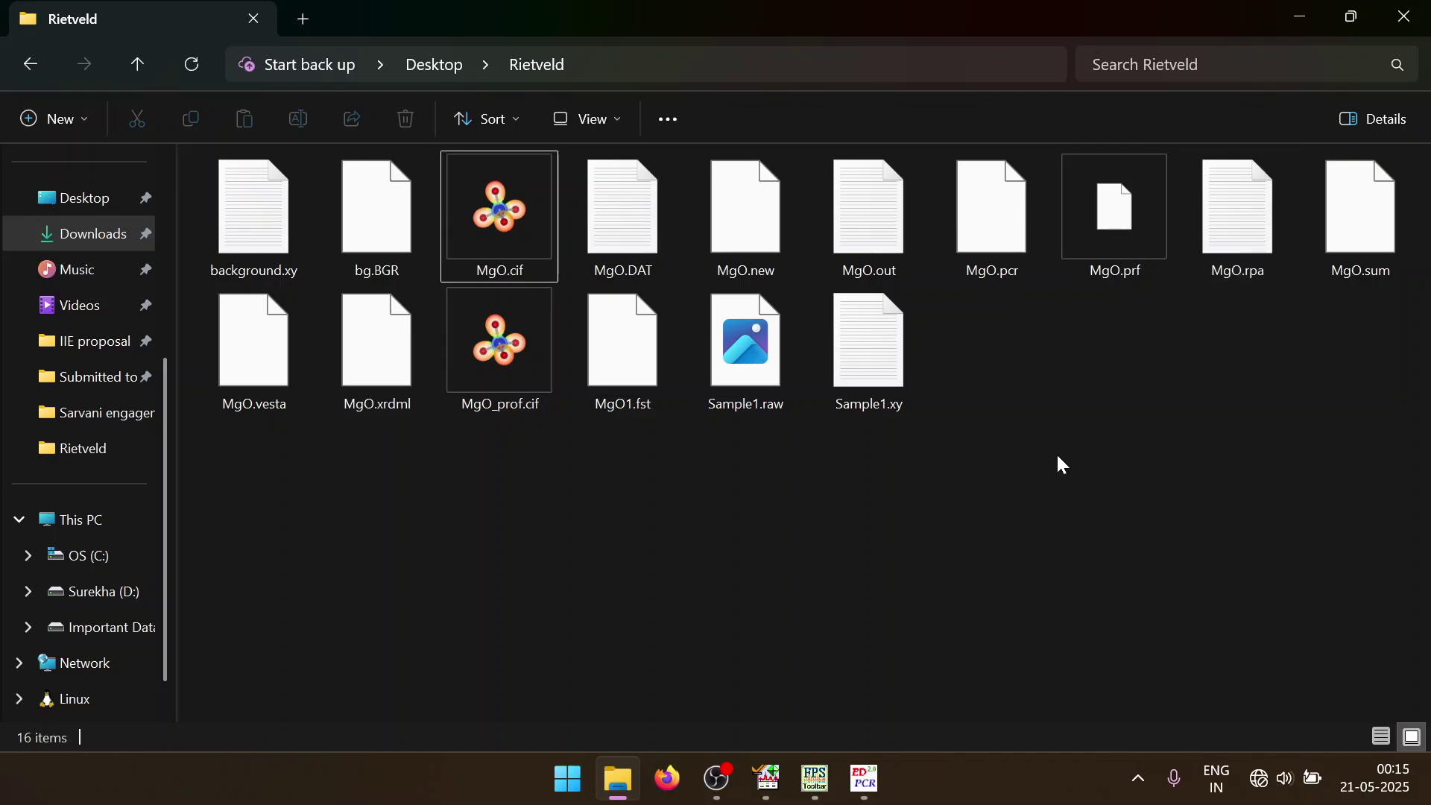
double_click(1272, 200)
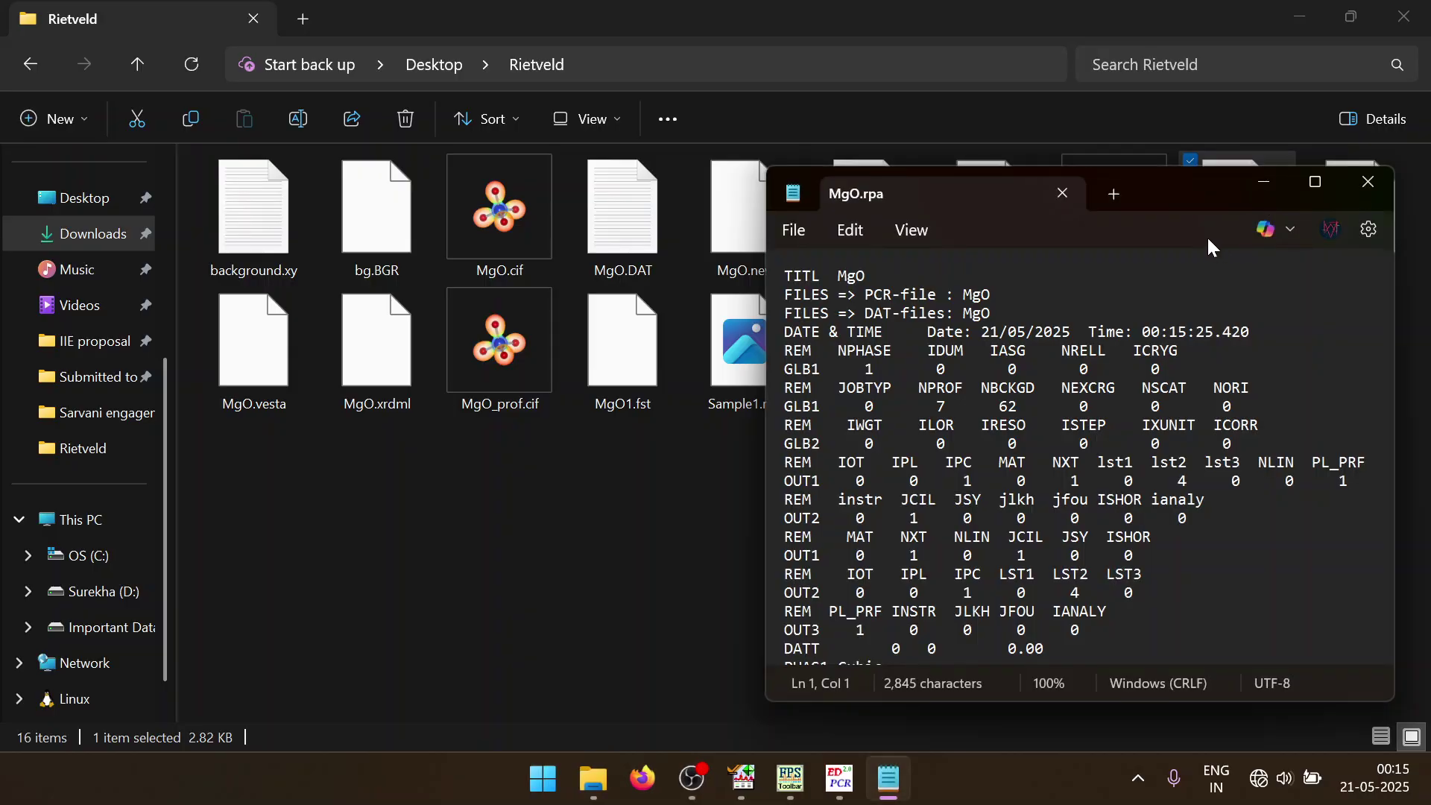
double_click(1167, 196)
Examine the Mg1 atom, cell, asymmetry and preferred orientation values in MgO.rpa, and close the file
scroll(1167, 195, "down", 5)
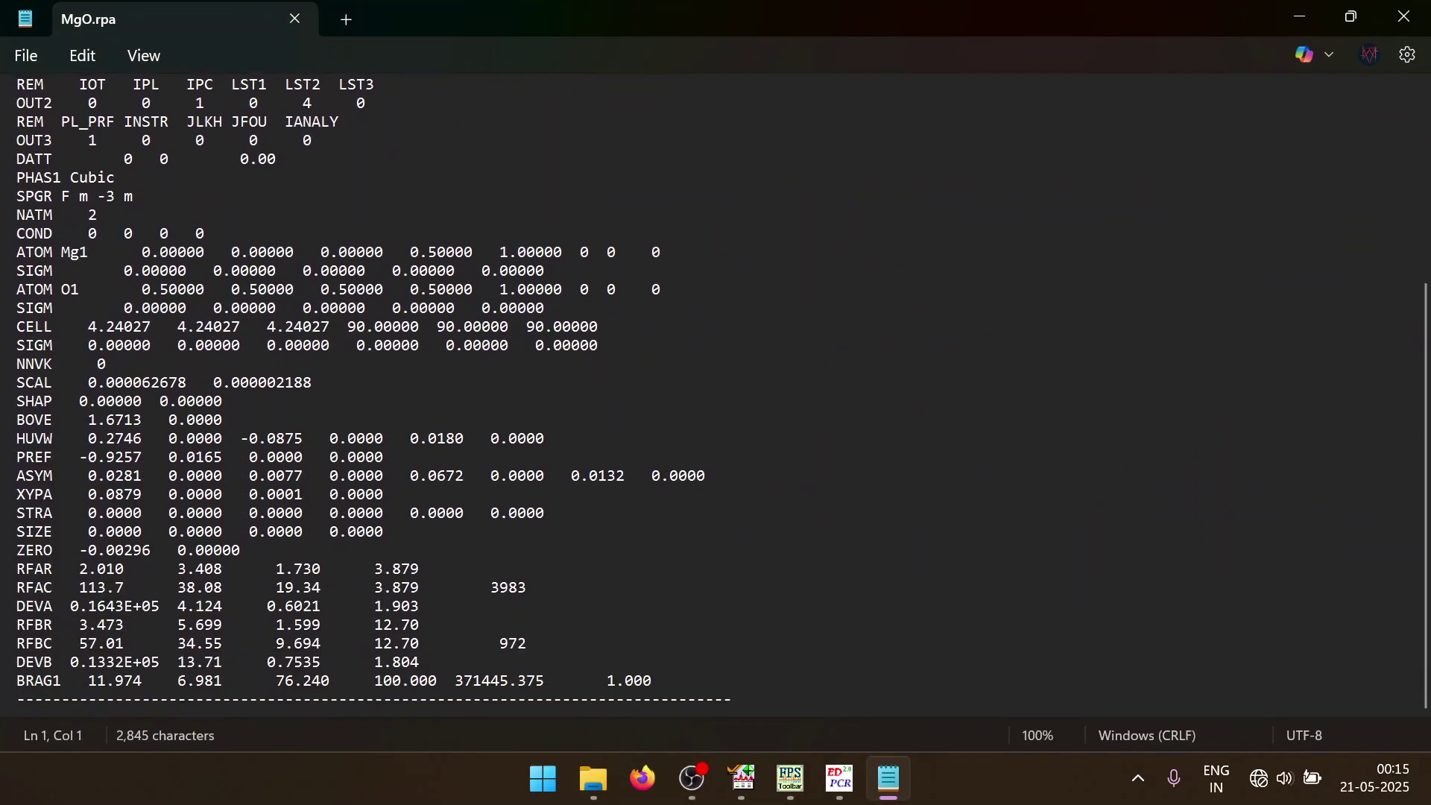
scroll(715, 395, "up", 6)
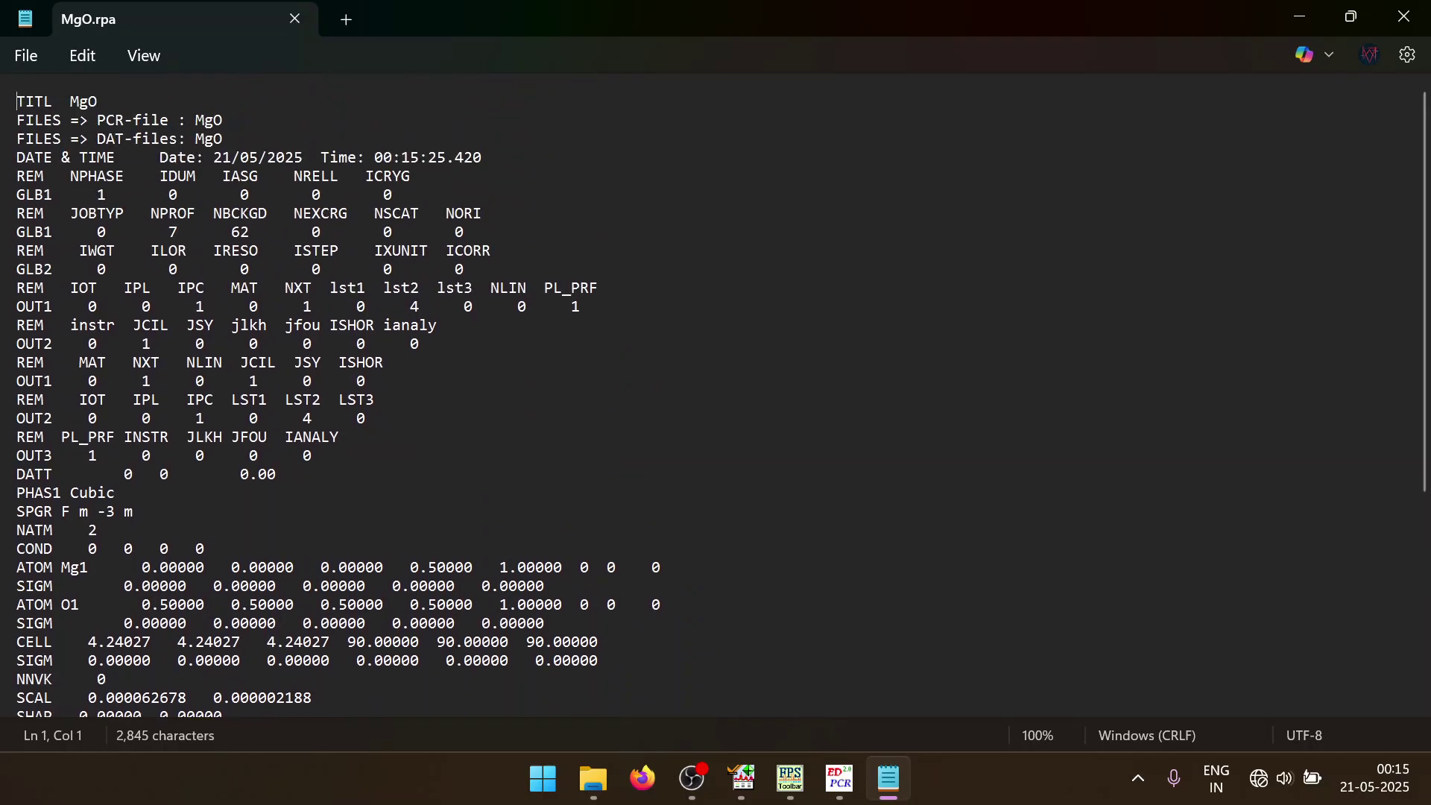
left_click_drag(116, 568, 571, 567)
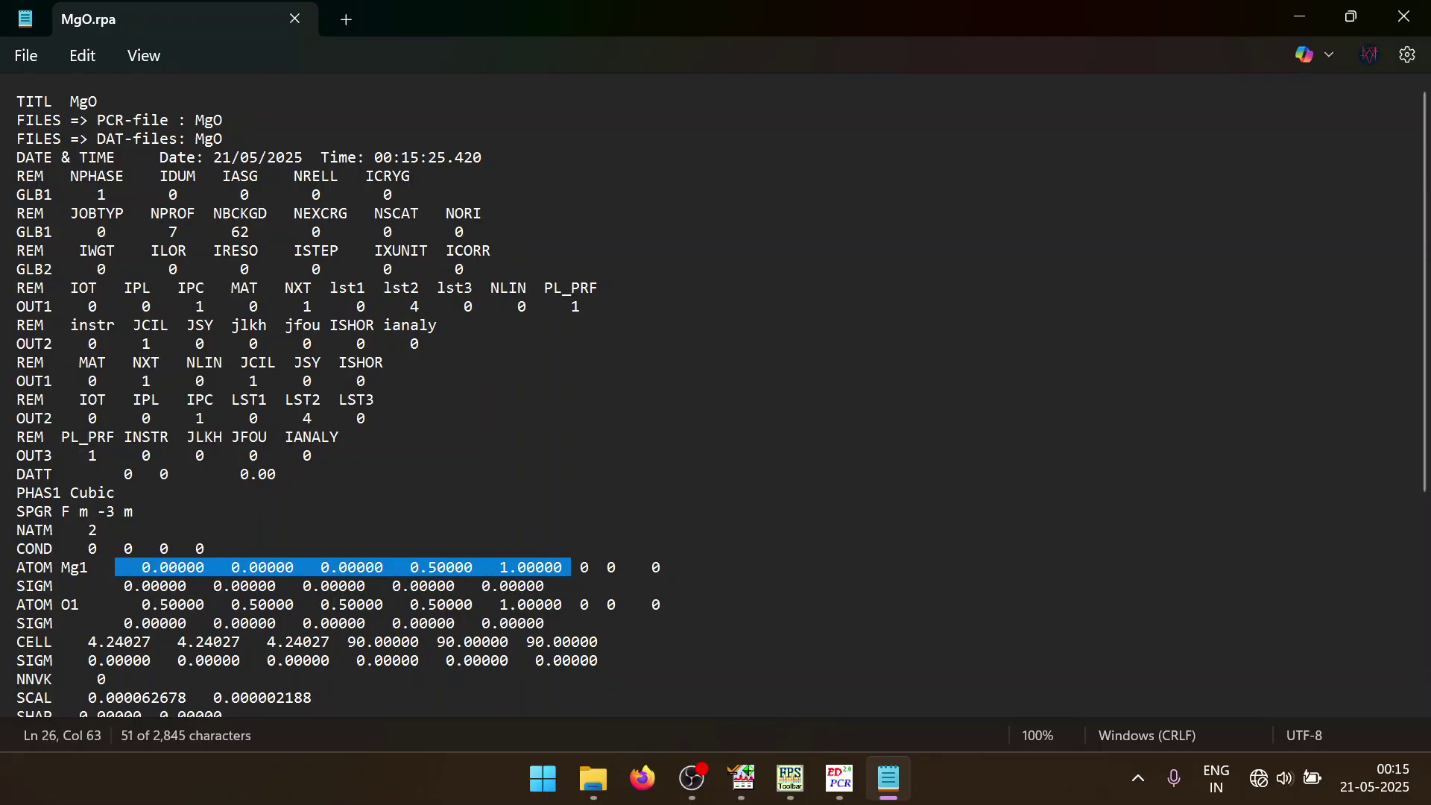
scroll(715, 395, "down", 1)
left_click_drag(97, 568, 608, 568)
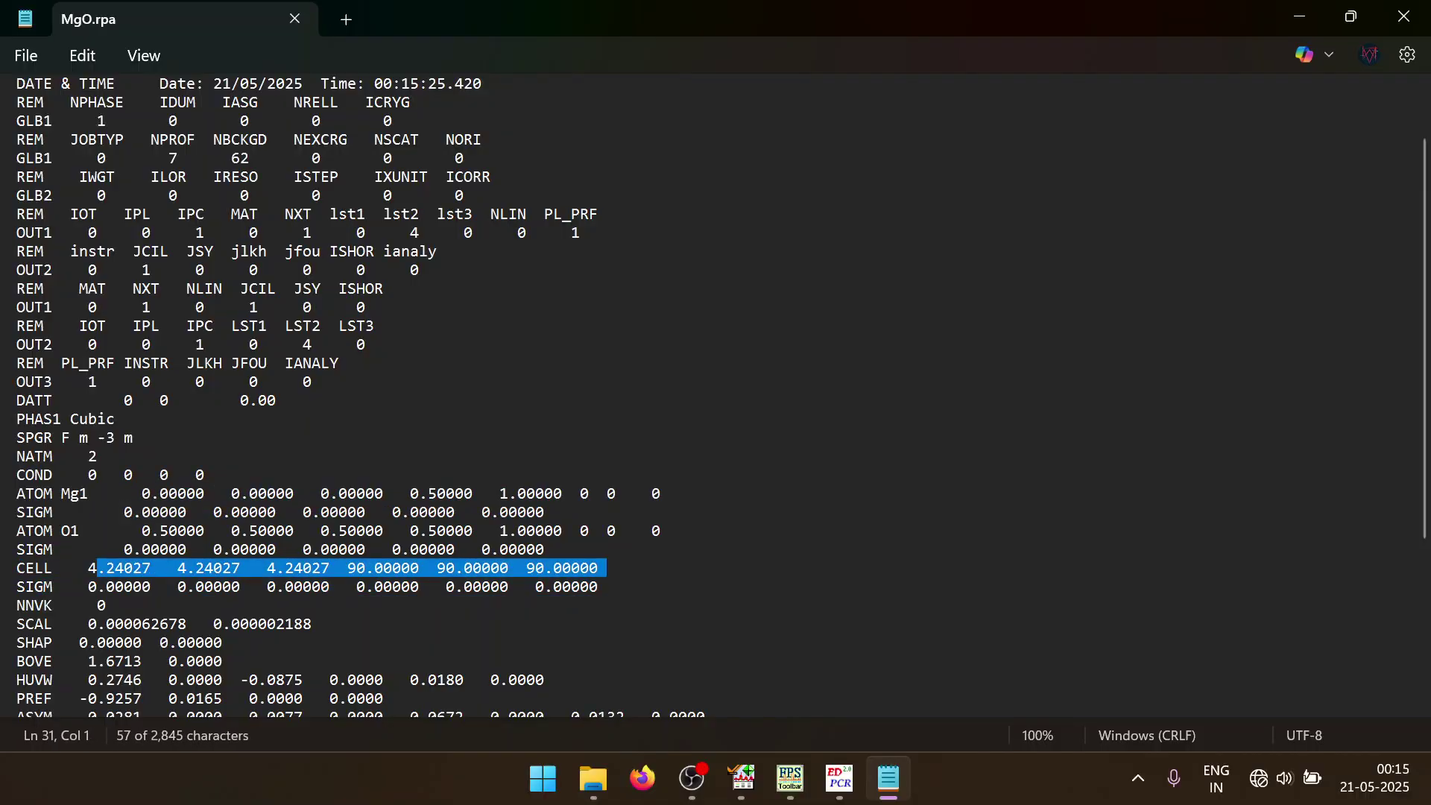
scroll(716, 395, "down", 4)
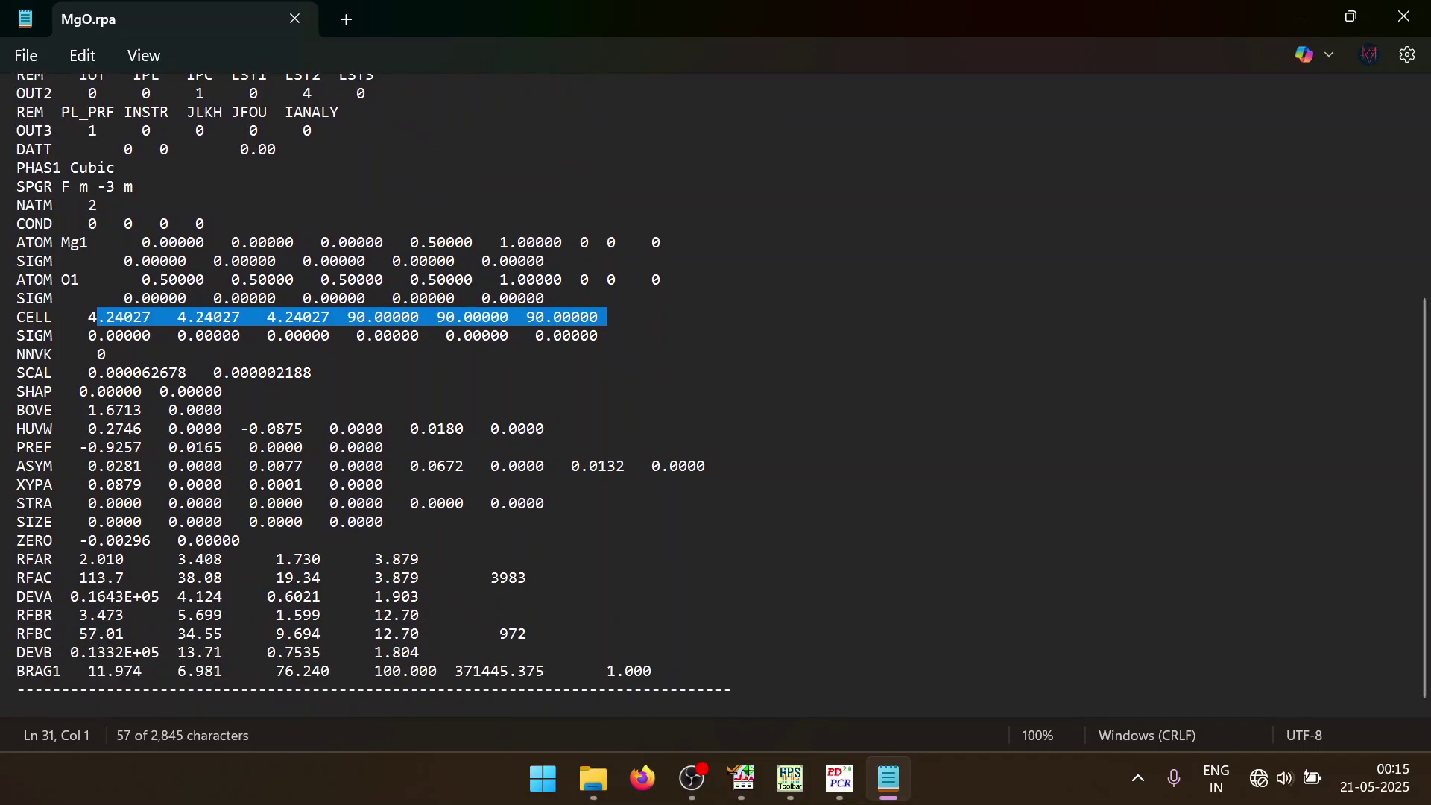
left_click_drag(79, 466, 697, 466)
left_click_drag(383, 447, 24, 447)
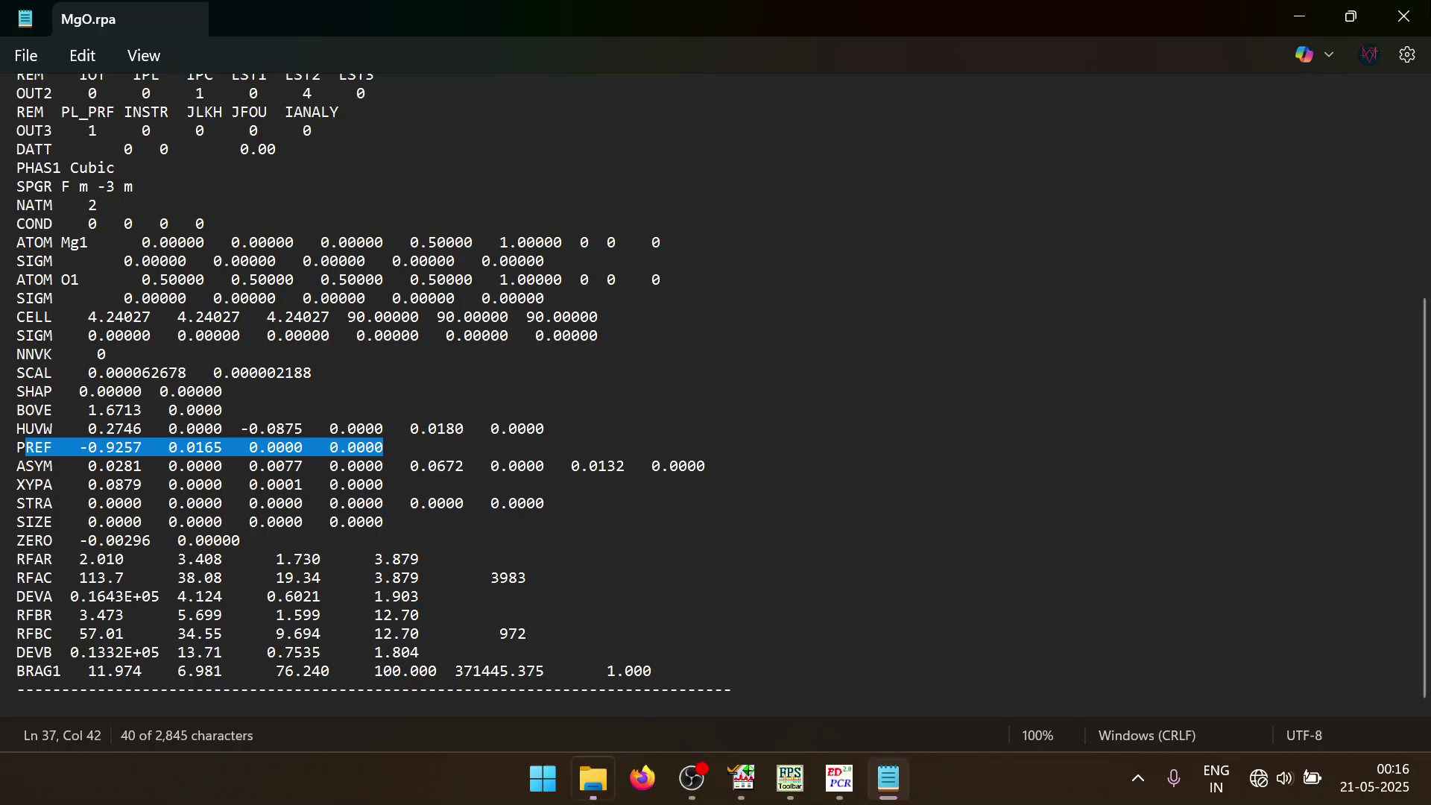
left_click(1405, 16)
left_click(720, 568)
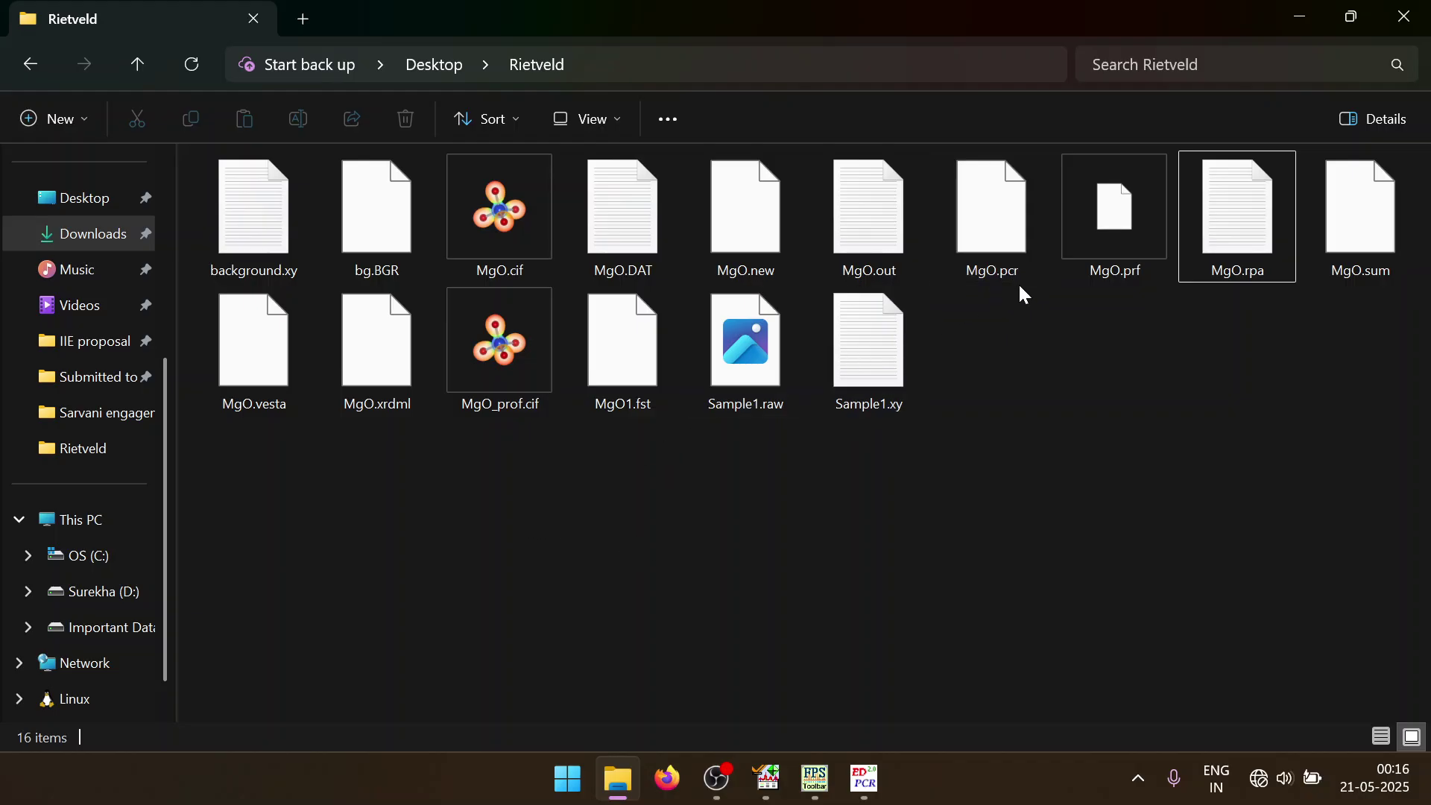
Open MgO.out in a maximized window and examine the run conditions and input/output options
double_click(909, 241)
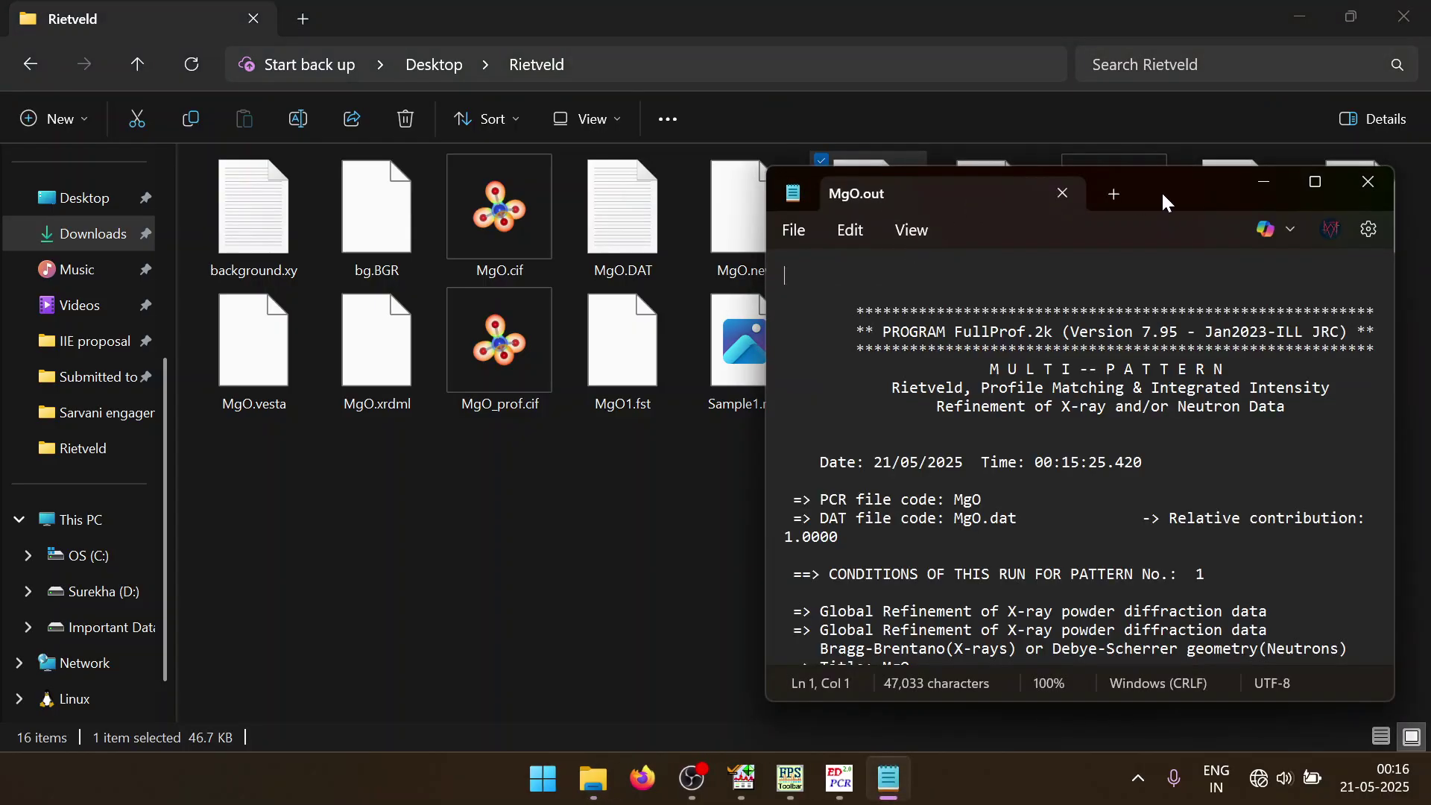
double_click(1167, 200)
scroll(716, 403, "down", 4)
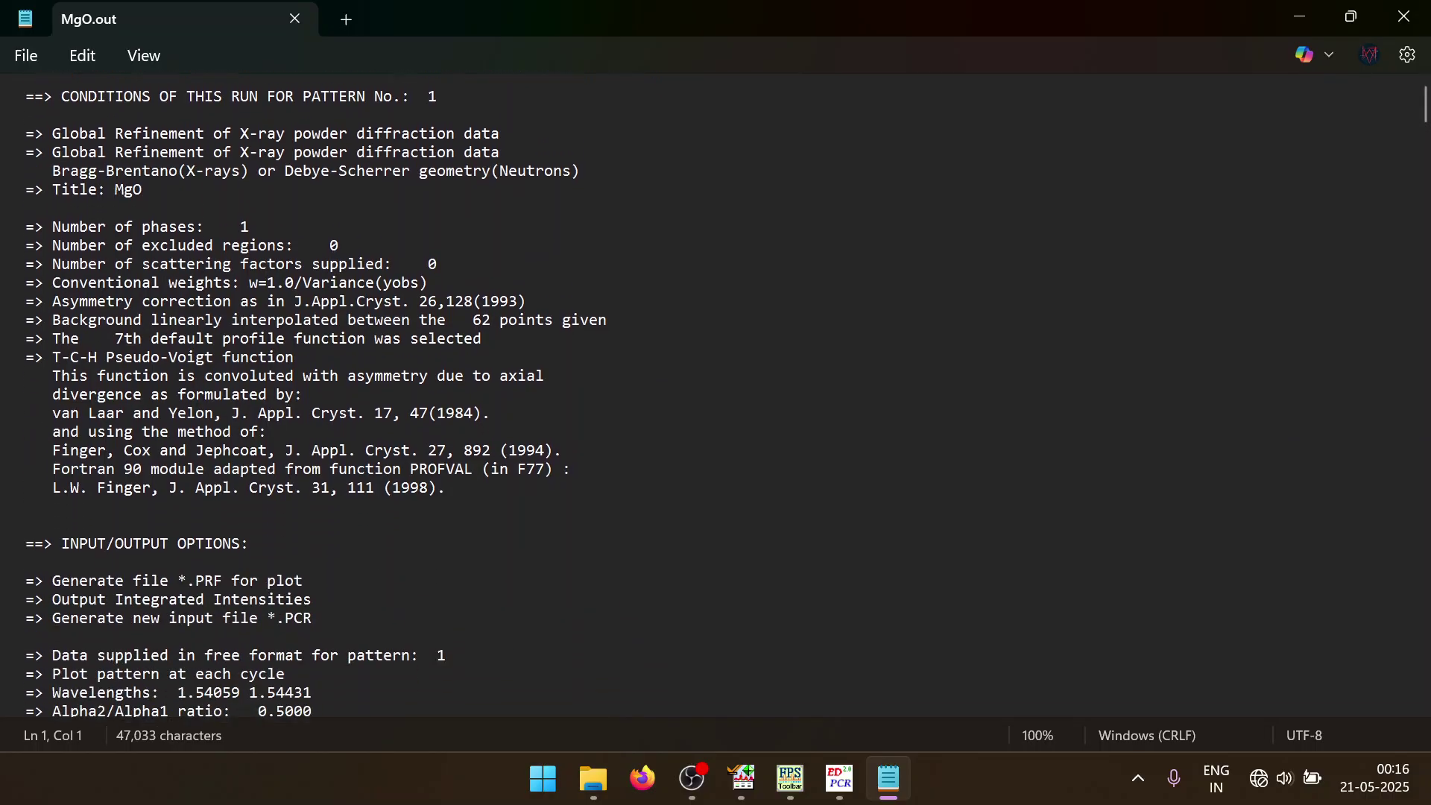
scroll(716, 395, "up", 5)
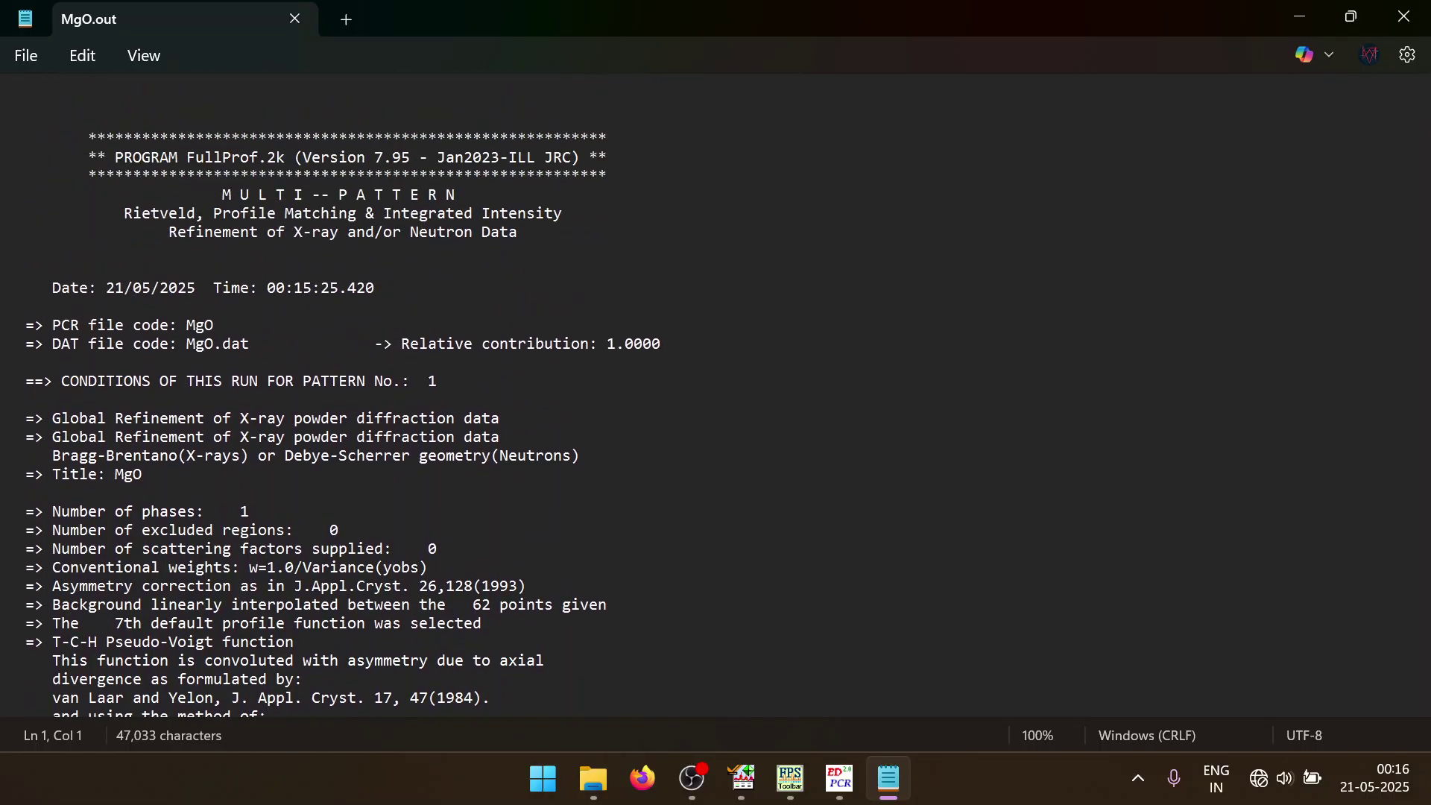
scroll(715, 395, "down", 5)
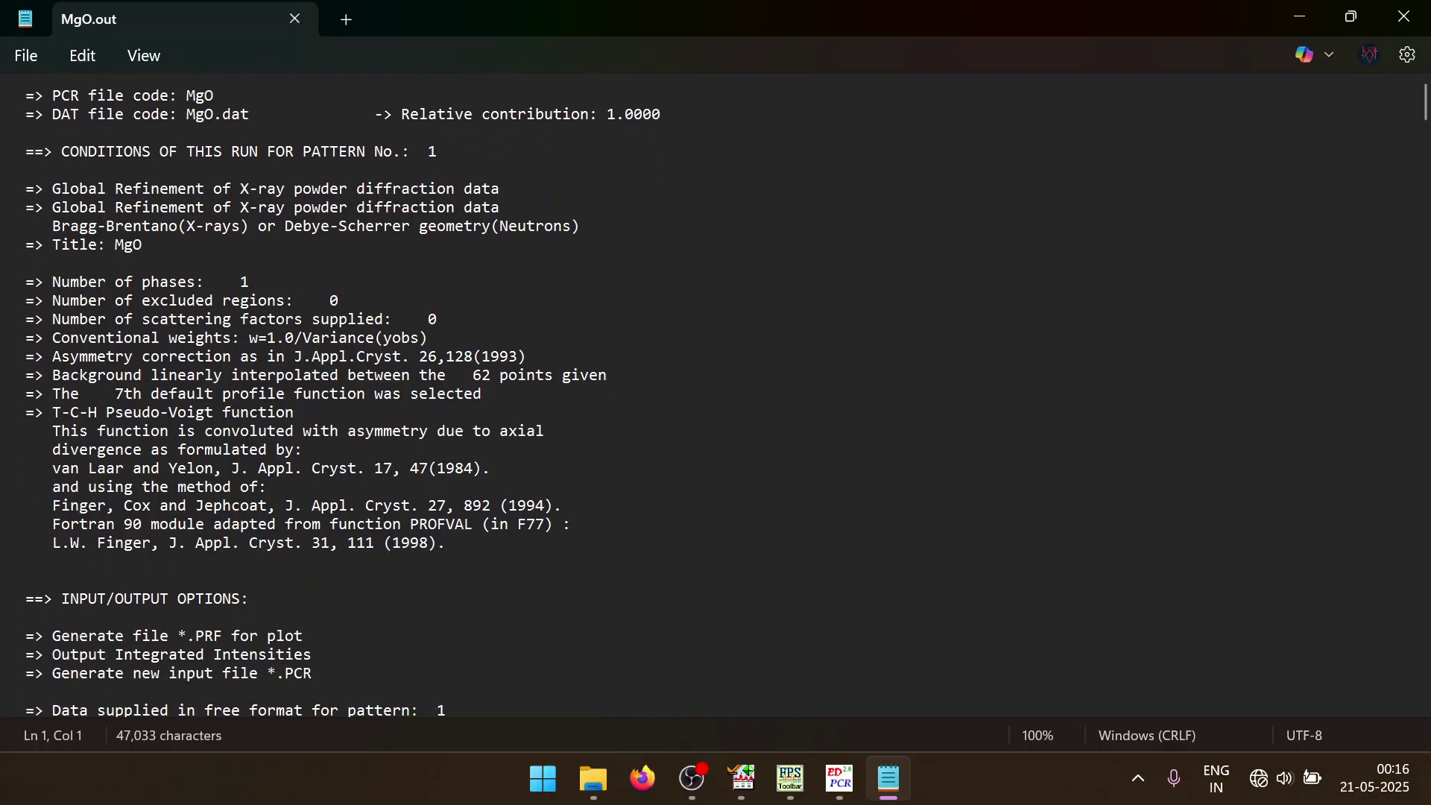
scroll(716, 395, "down", 2)
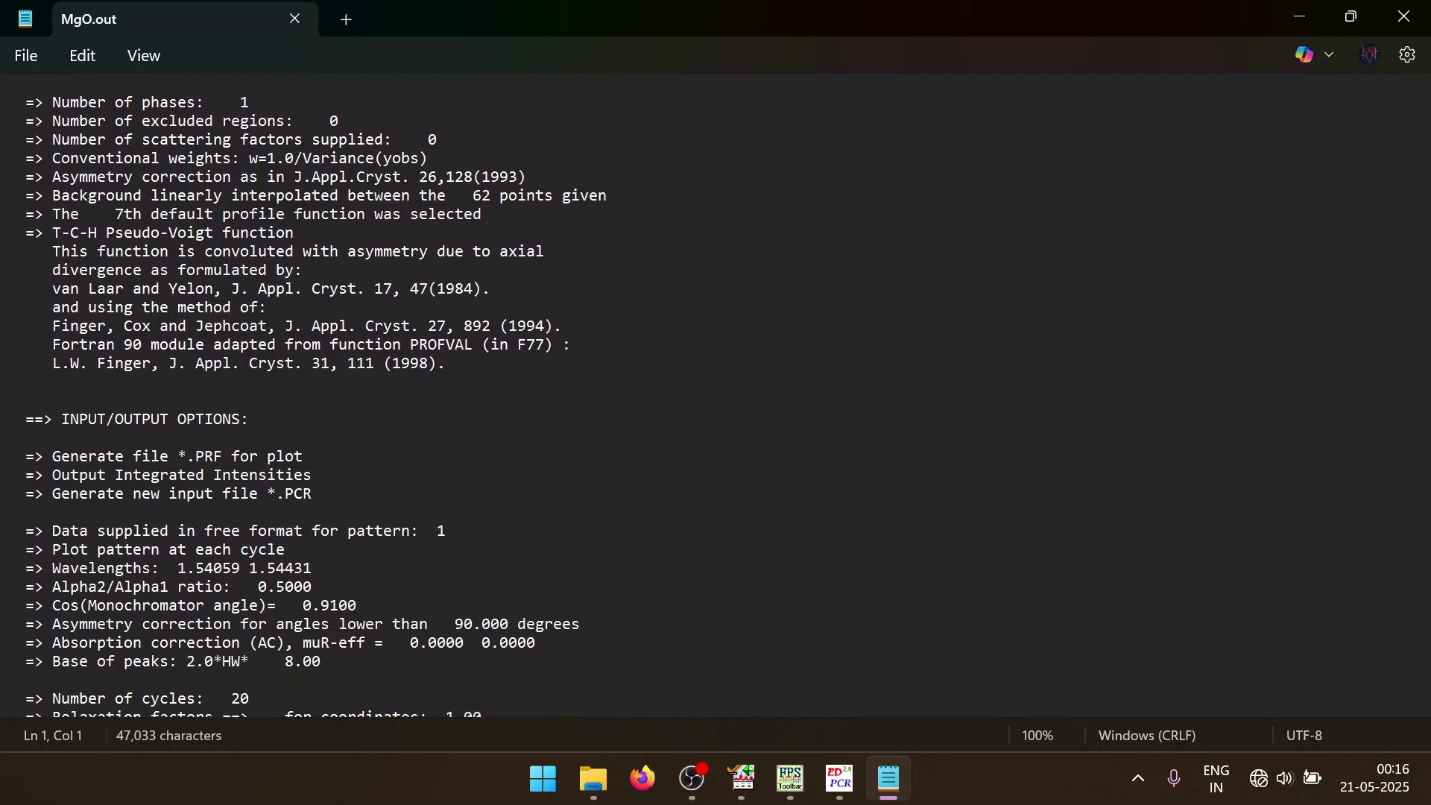
Examine the background points, symmetry operators, cell metrics and refined phase parameters listed in MgO.out
scroll(716, 395, "down", 13)
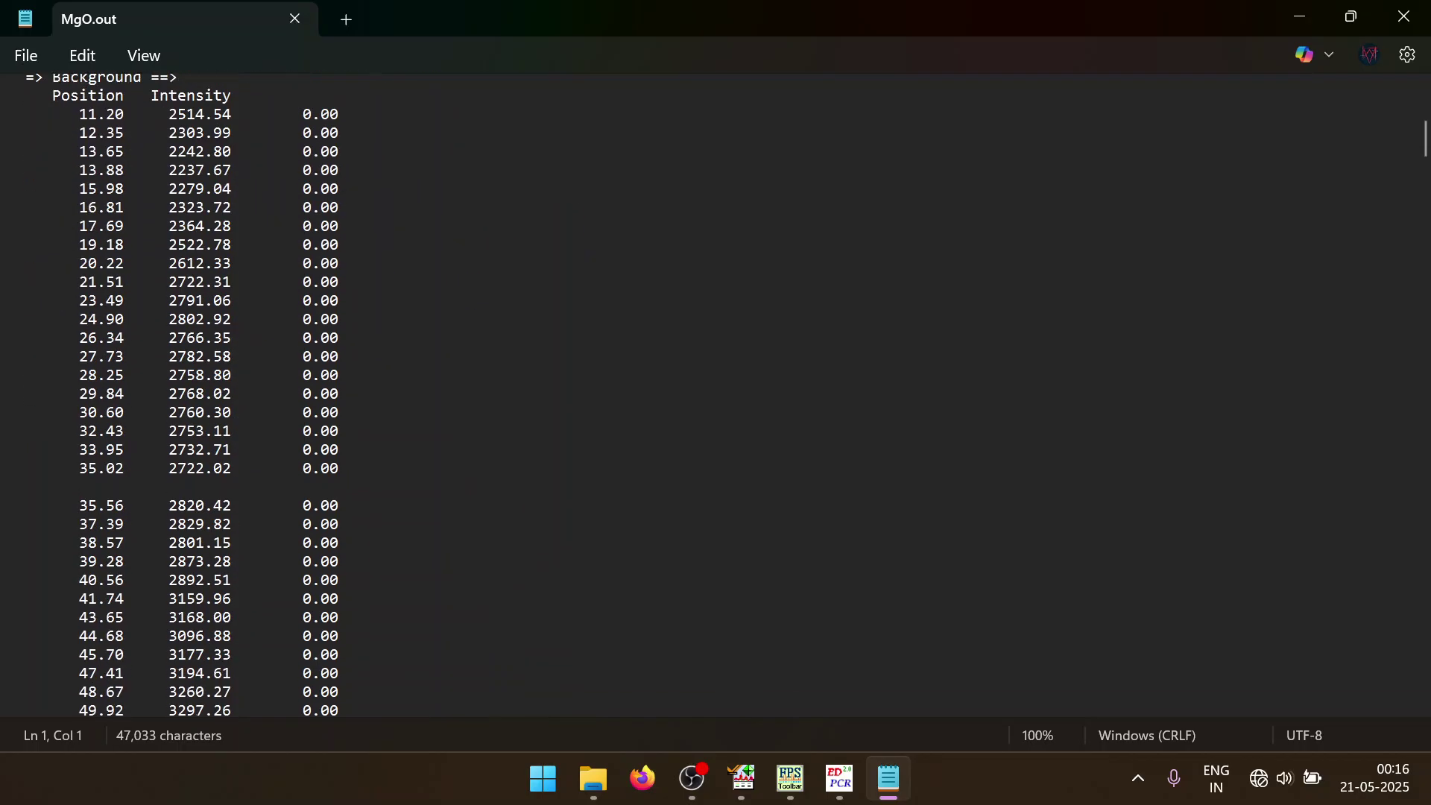
scroll(715, 395, "down", 20)
scroll(716, 395, "up", 1)
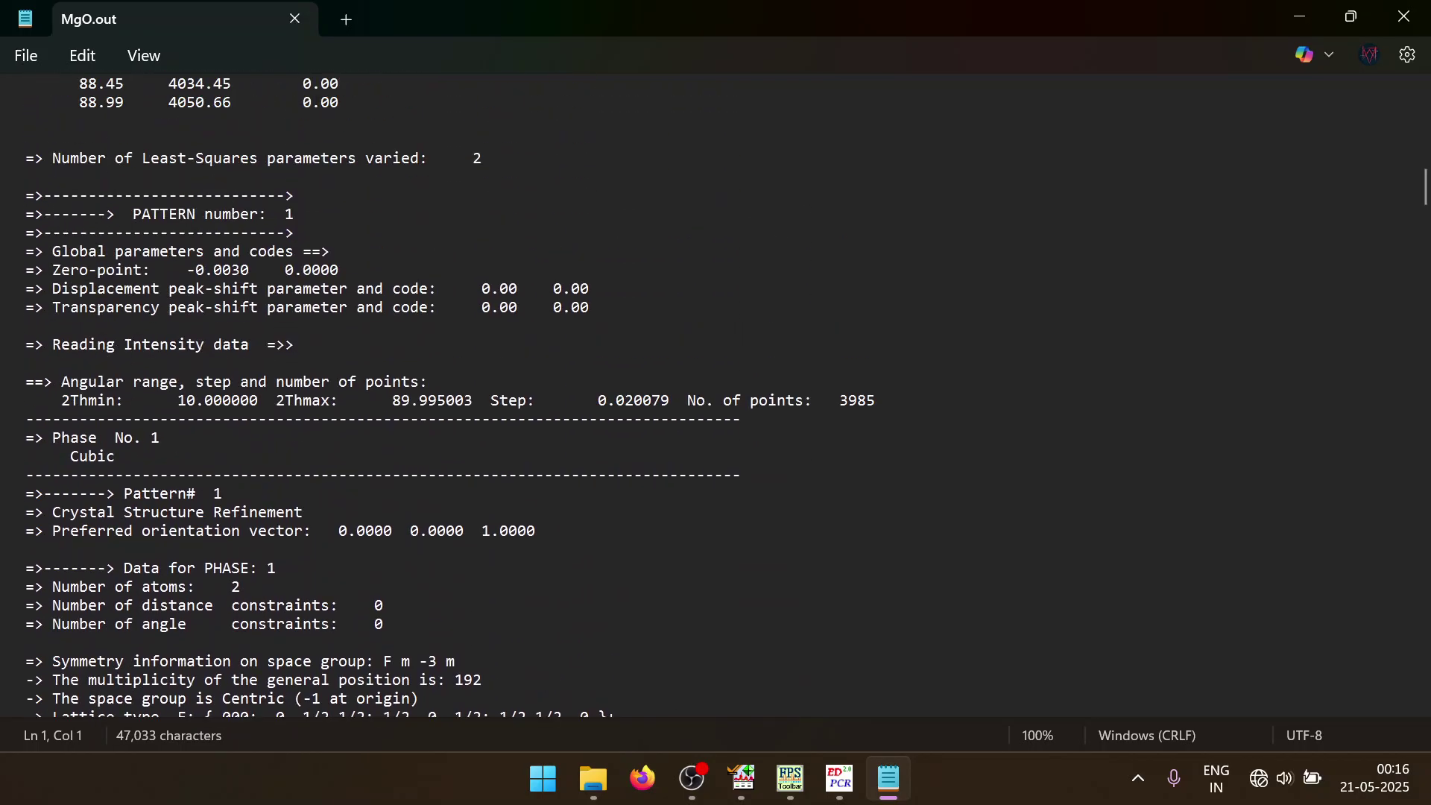
scroll(715, 395, "down", 20)
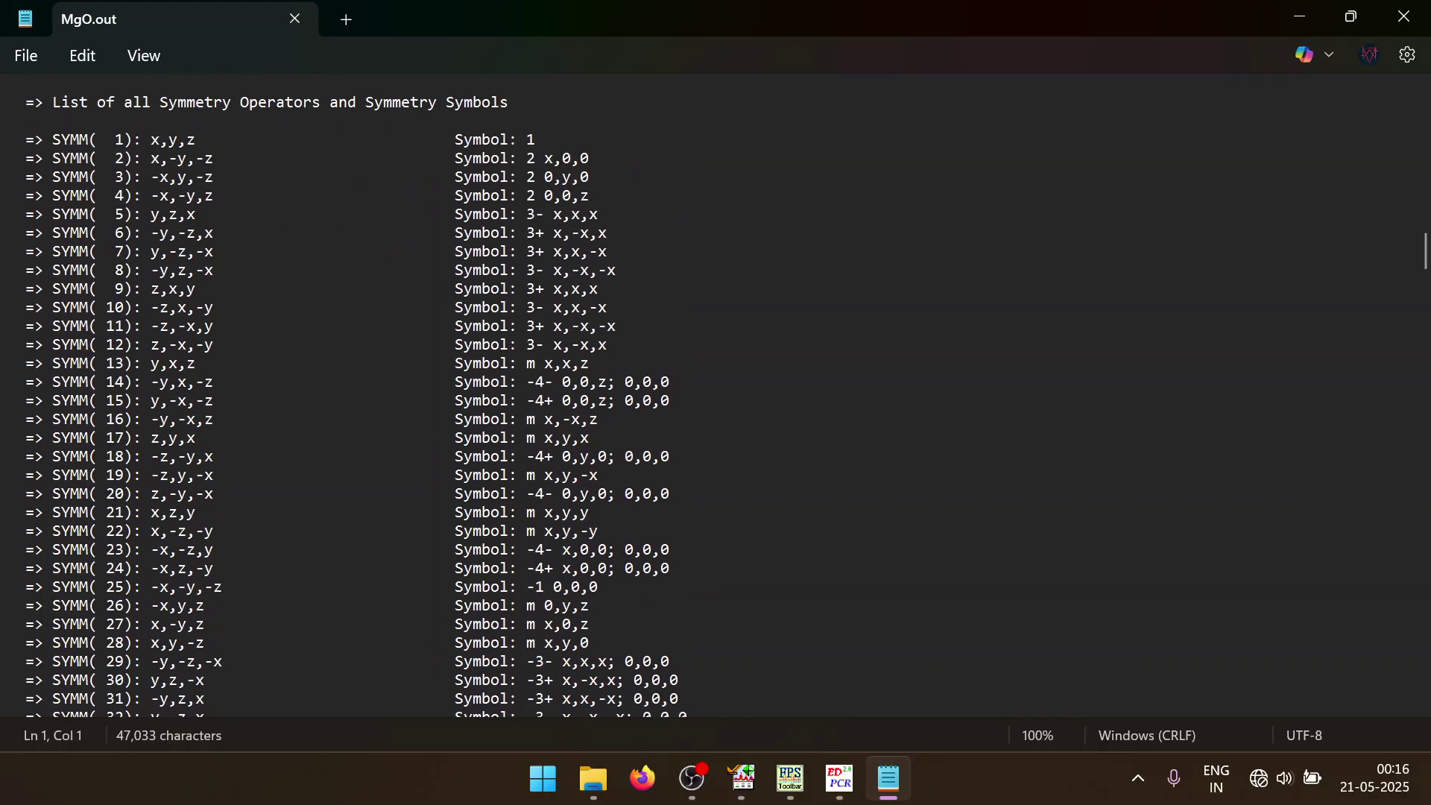
scroll(715, 395, "down", 20)
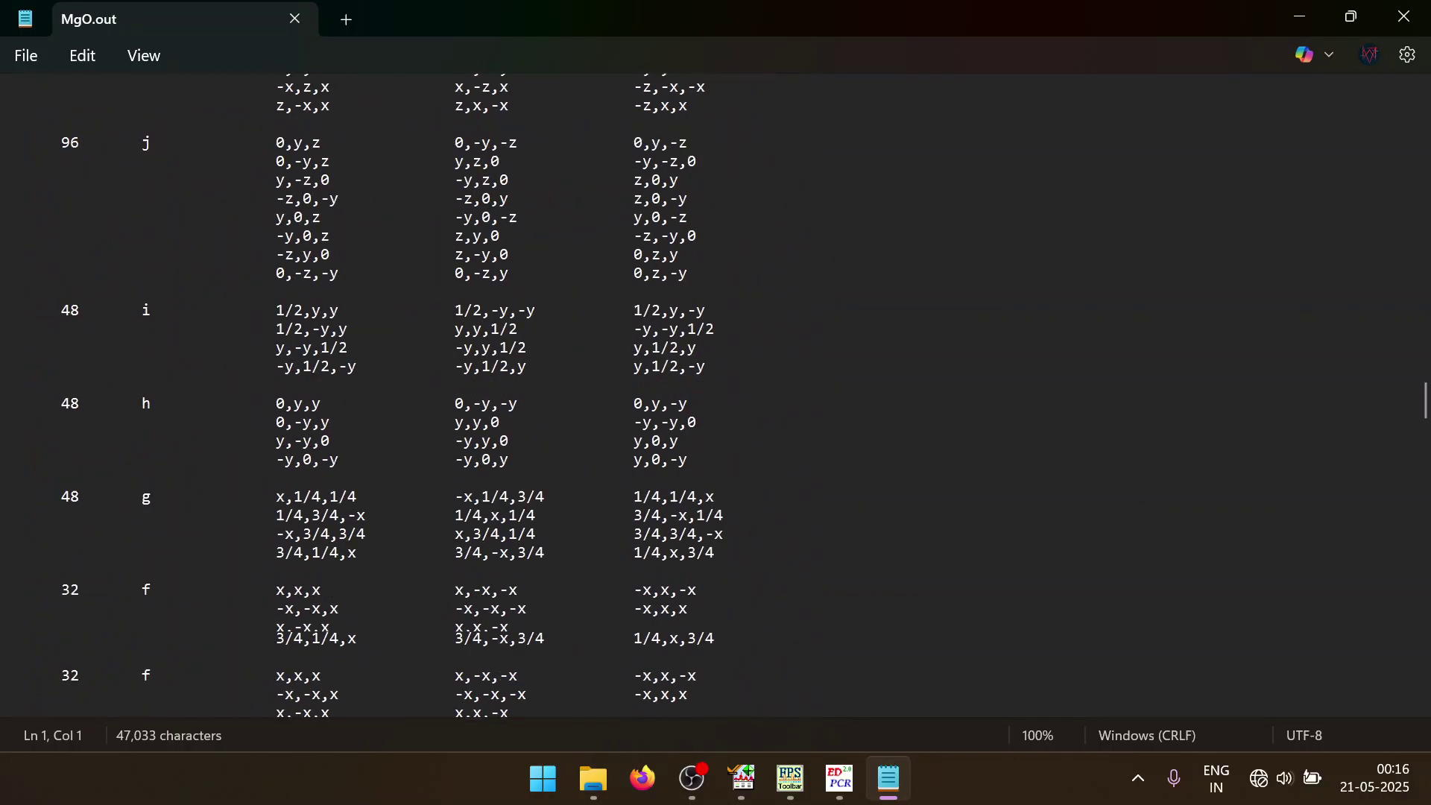
scroll(716, 395, "down", 20)
scroll(726, 397, "down", 7)
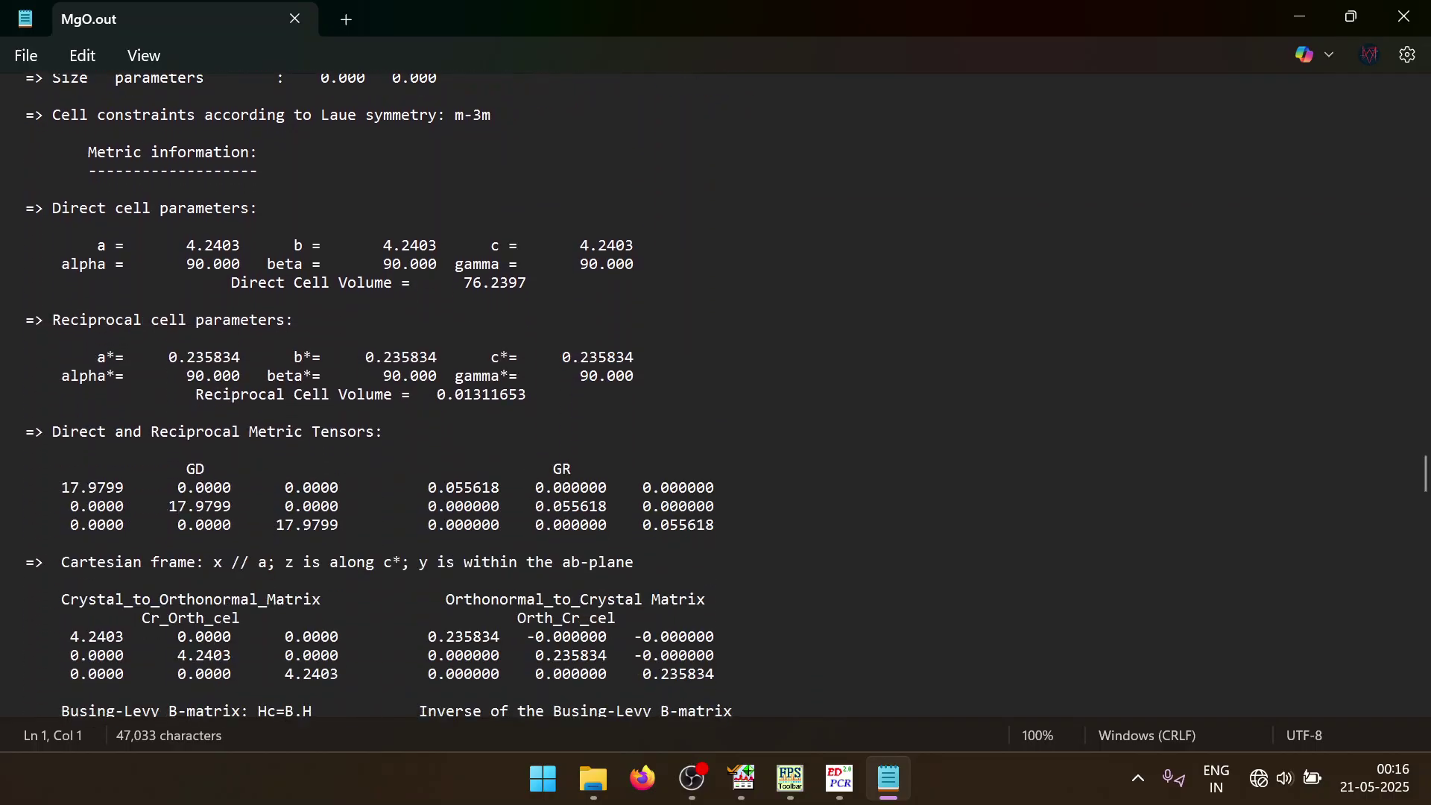
scroll(716, 395, "down", 10)
scroll(716, 395, "down", 8)
scroll(716, 395, "down", 20)
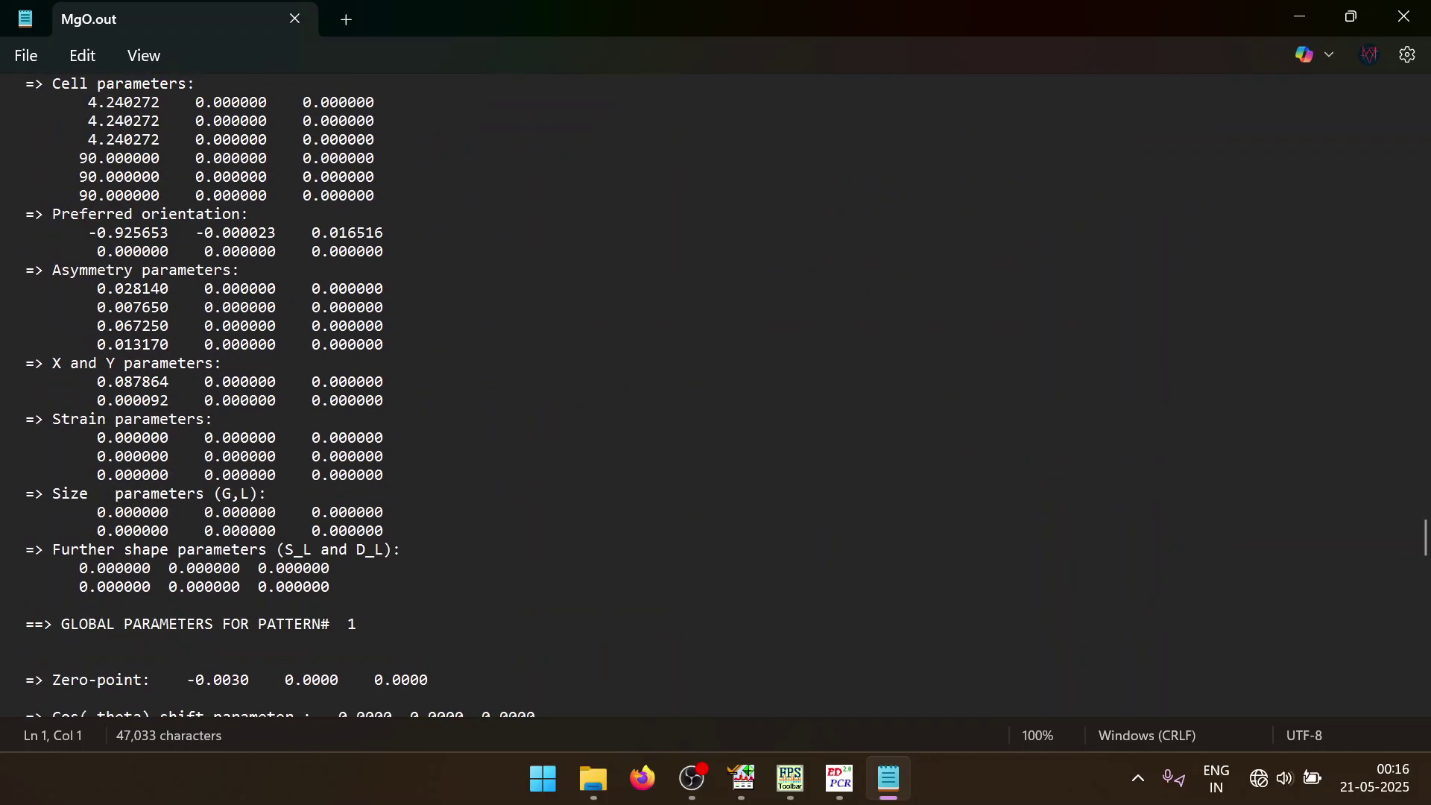
Examine the reflection list, Bragg R-factors and final refined parameters in MgO.out, and close the file
scroll(716, 395, "down", 20)
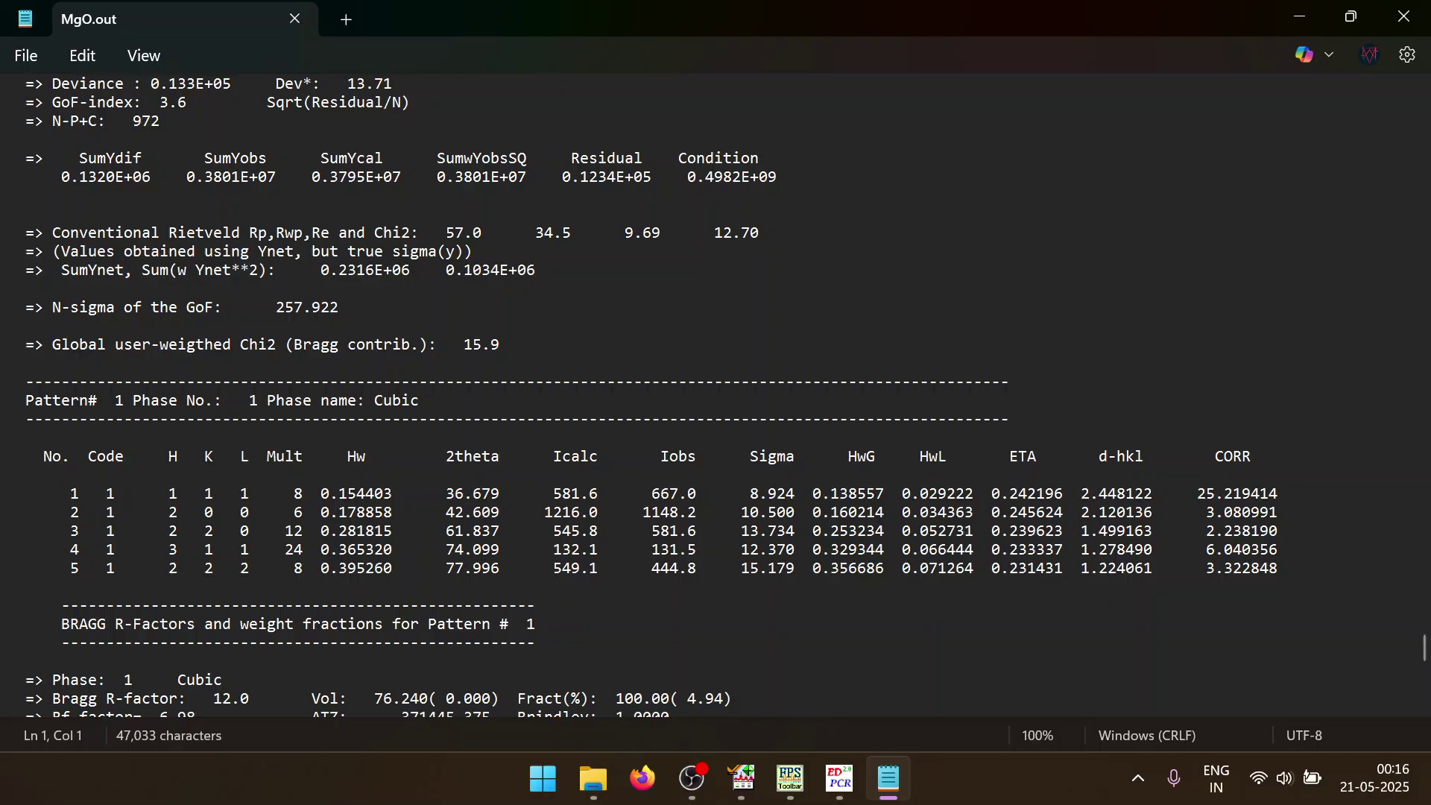
scroll(716, 396, "down", 3)
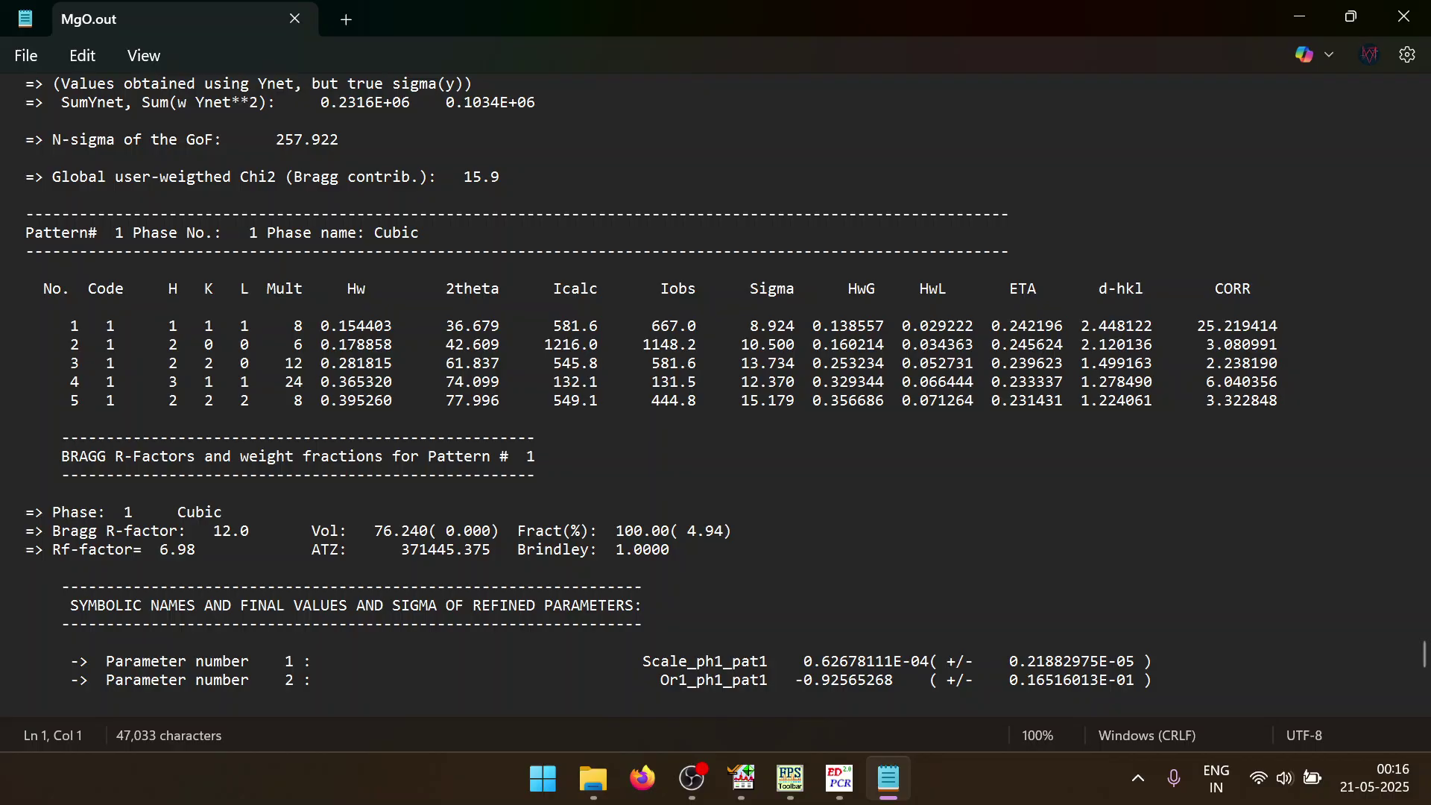
scroll(715, 395, "down", 10)
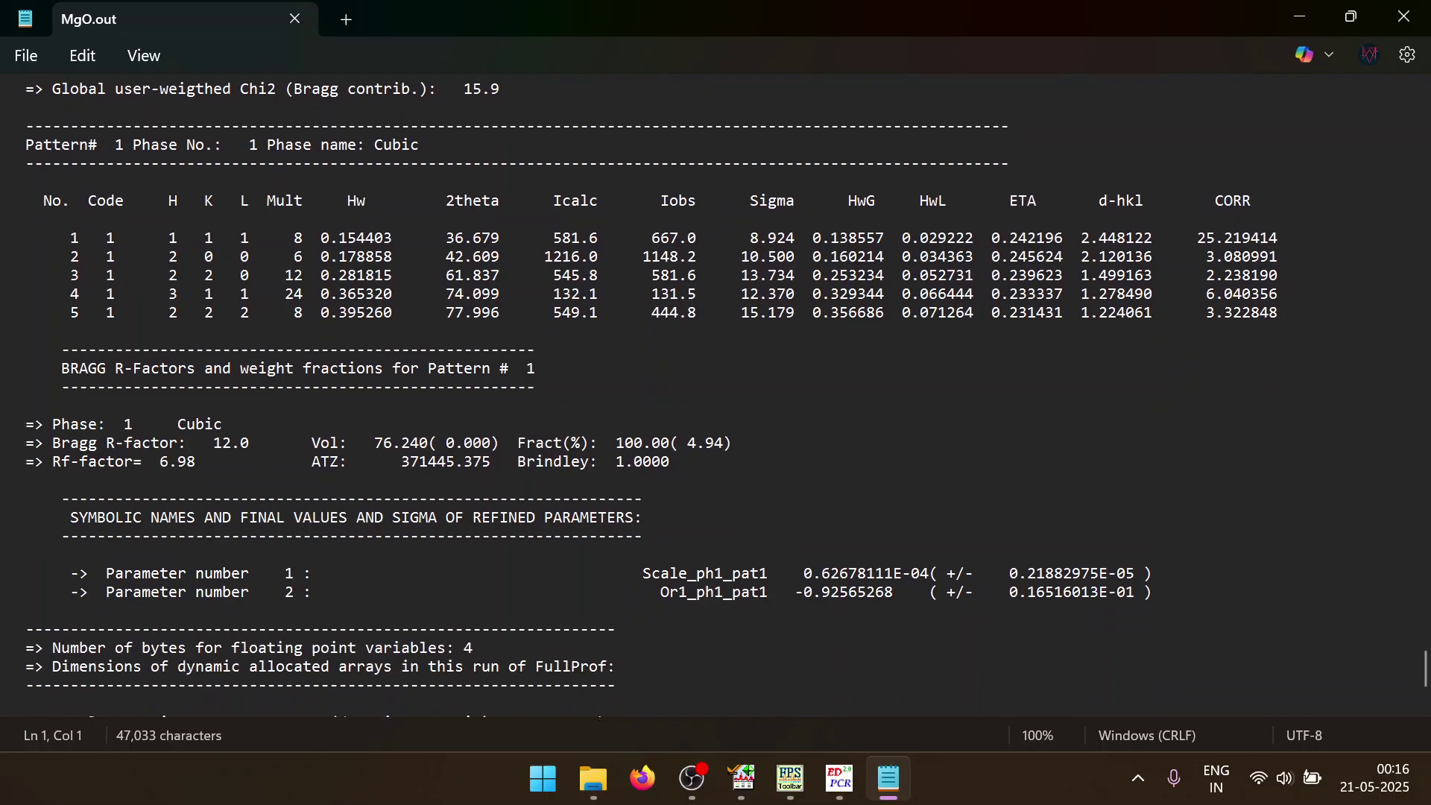
scroll(716, 395, "down", 5)
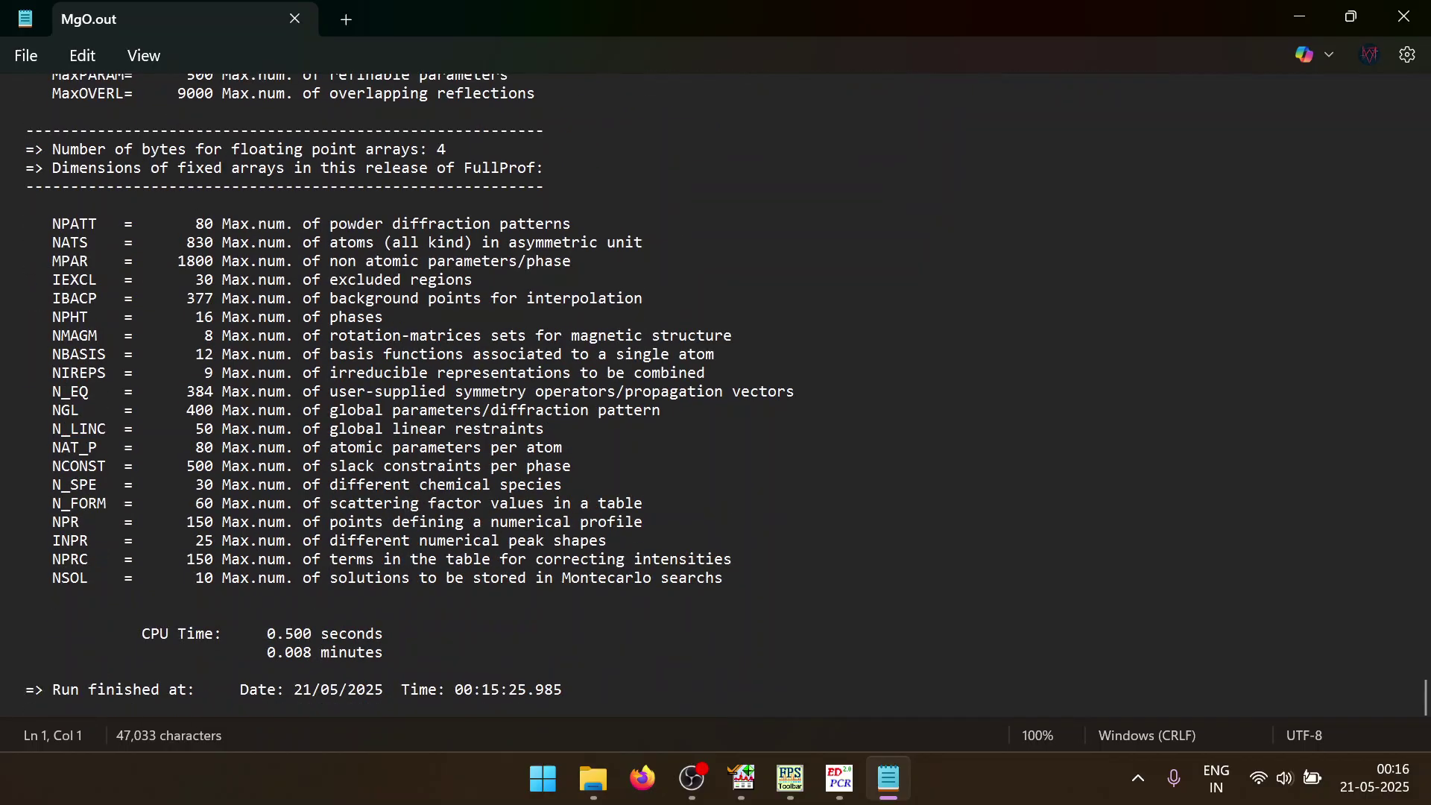
left_click(1393, 24)
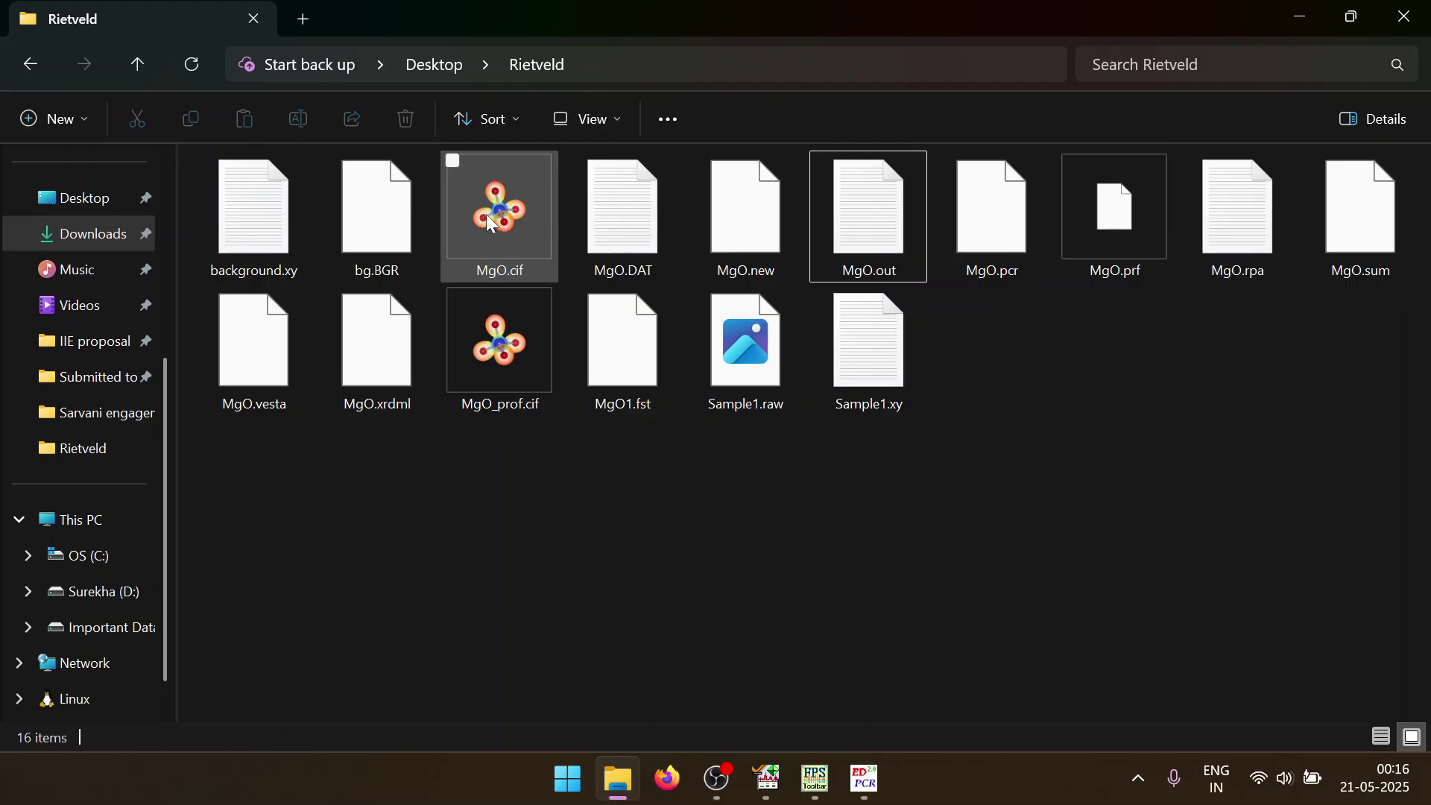
Open MgO.cif in VESTA, rotate the crystal model and examine the lattice parameters in the enlarged text output
double_click(490, 223)
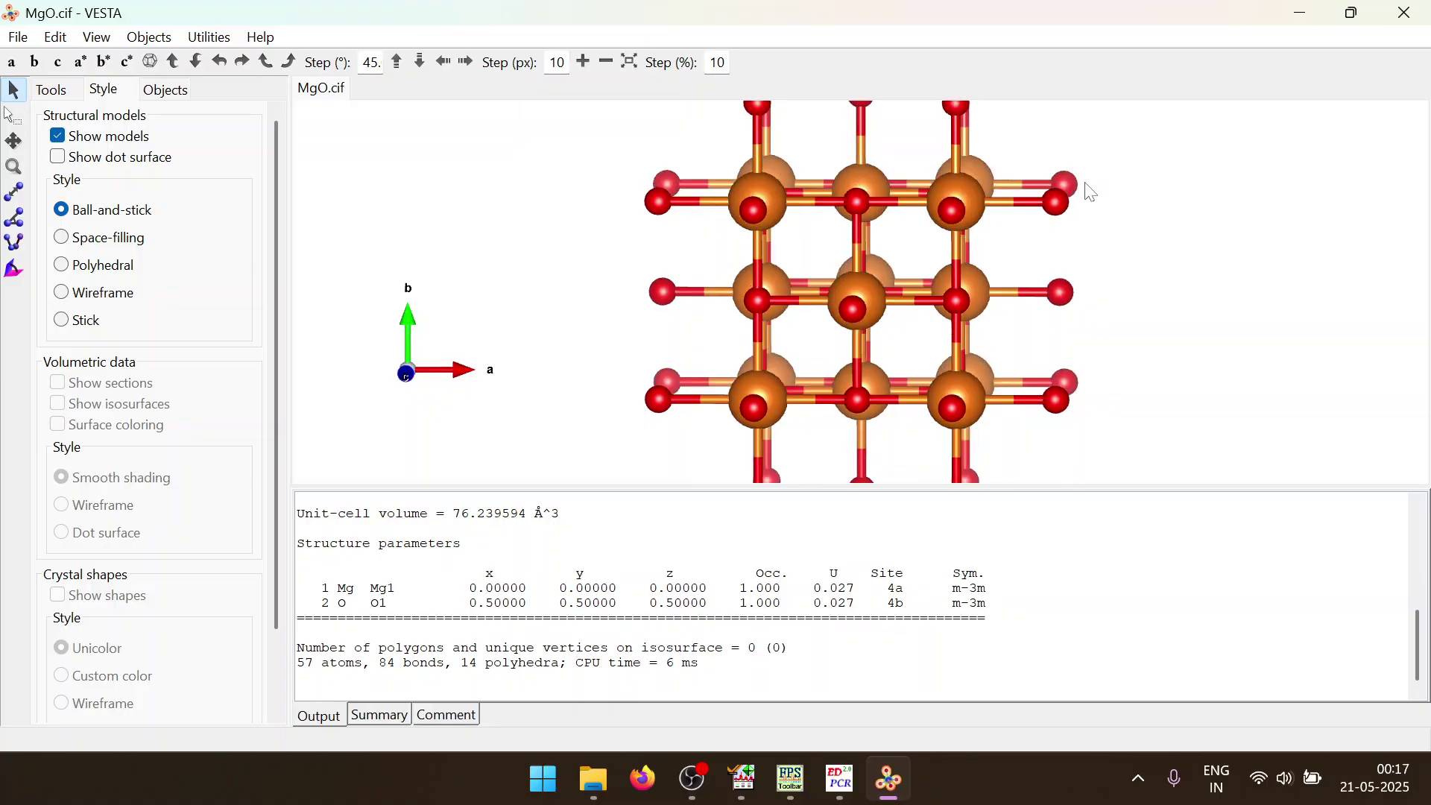
left_click_drag(1086, 183, 996, 356)
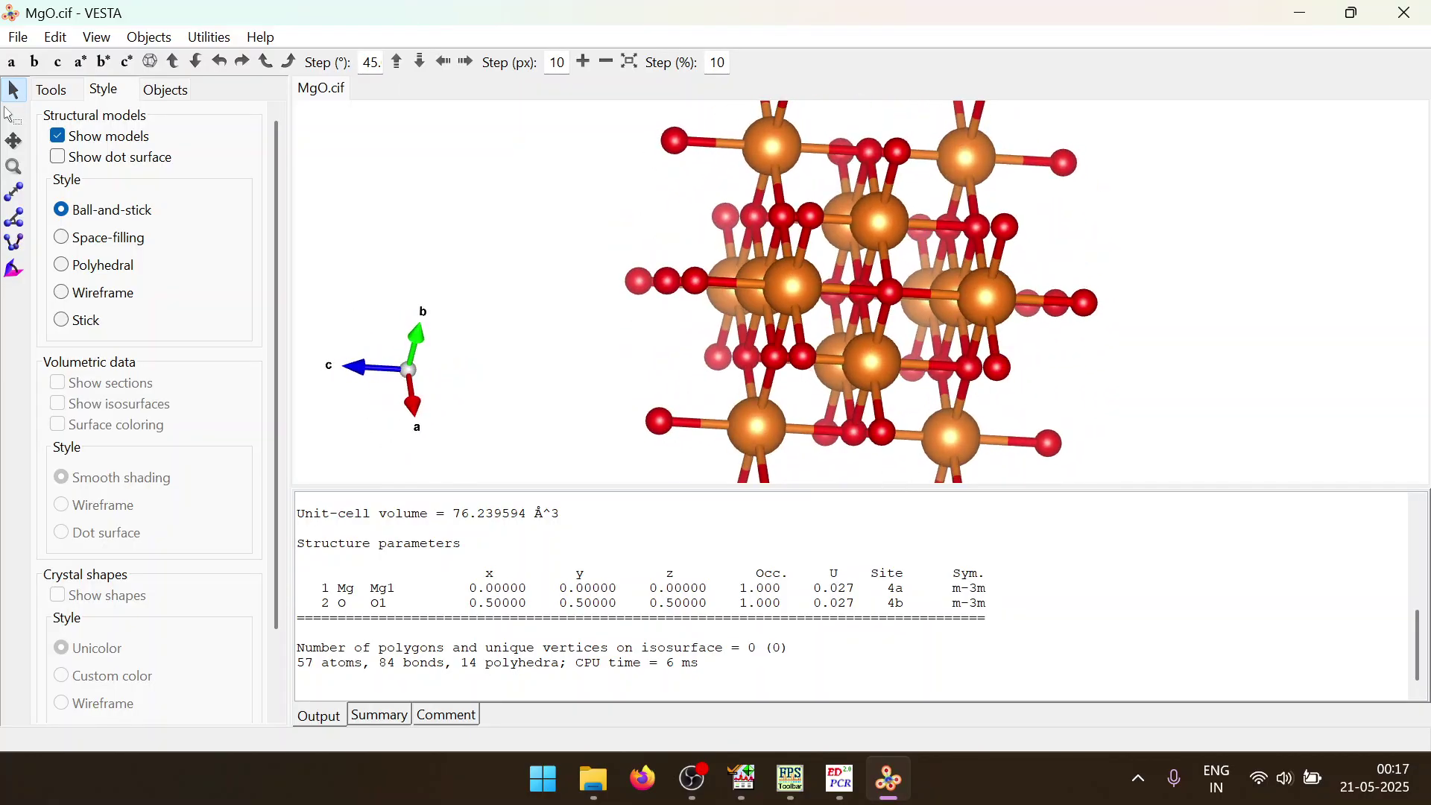
left_click_drag(593, 490, 589, 289)
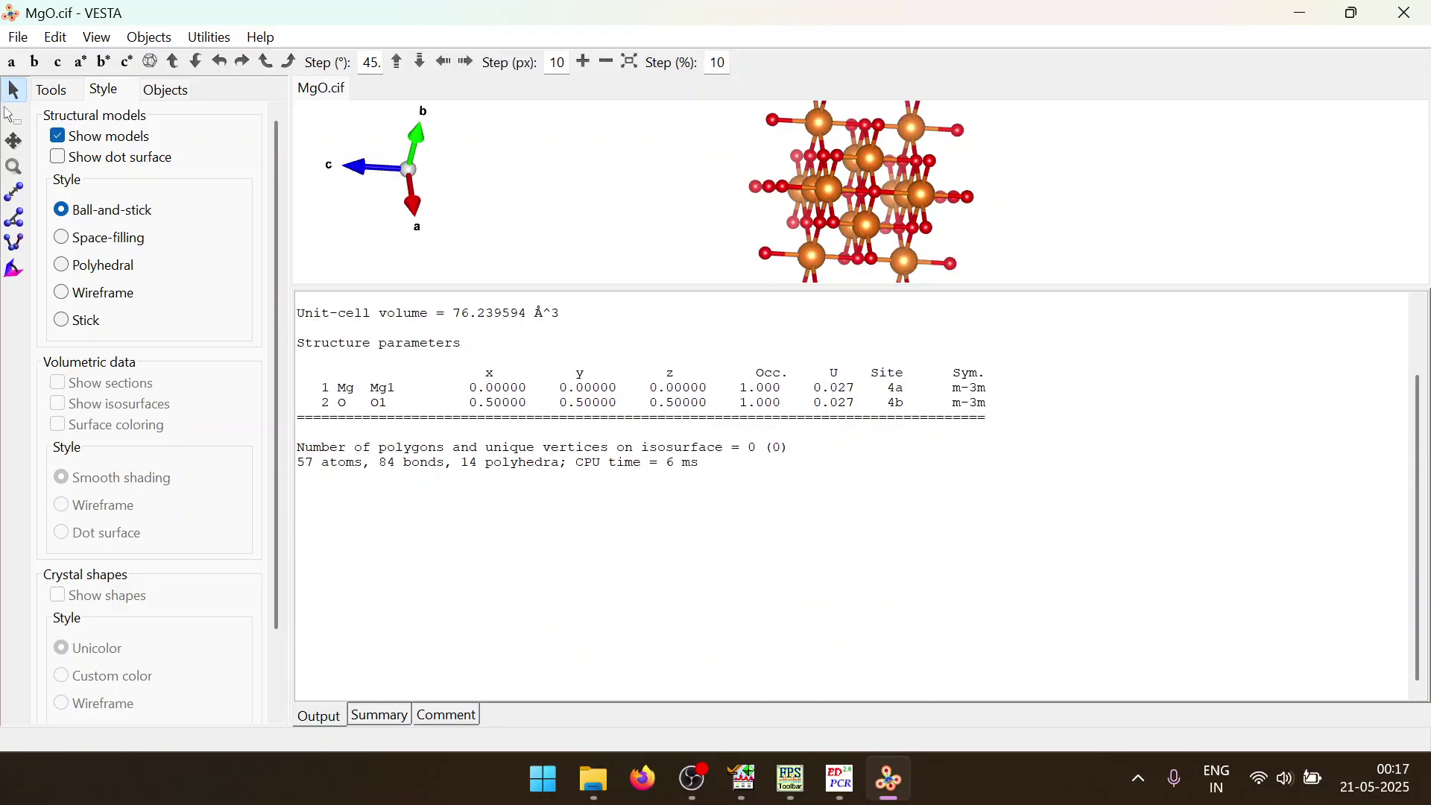
scroll(858, 496, "up", 6)
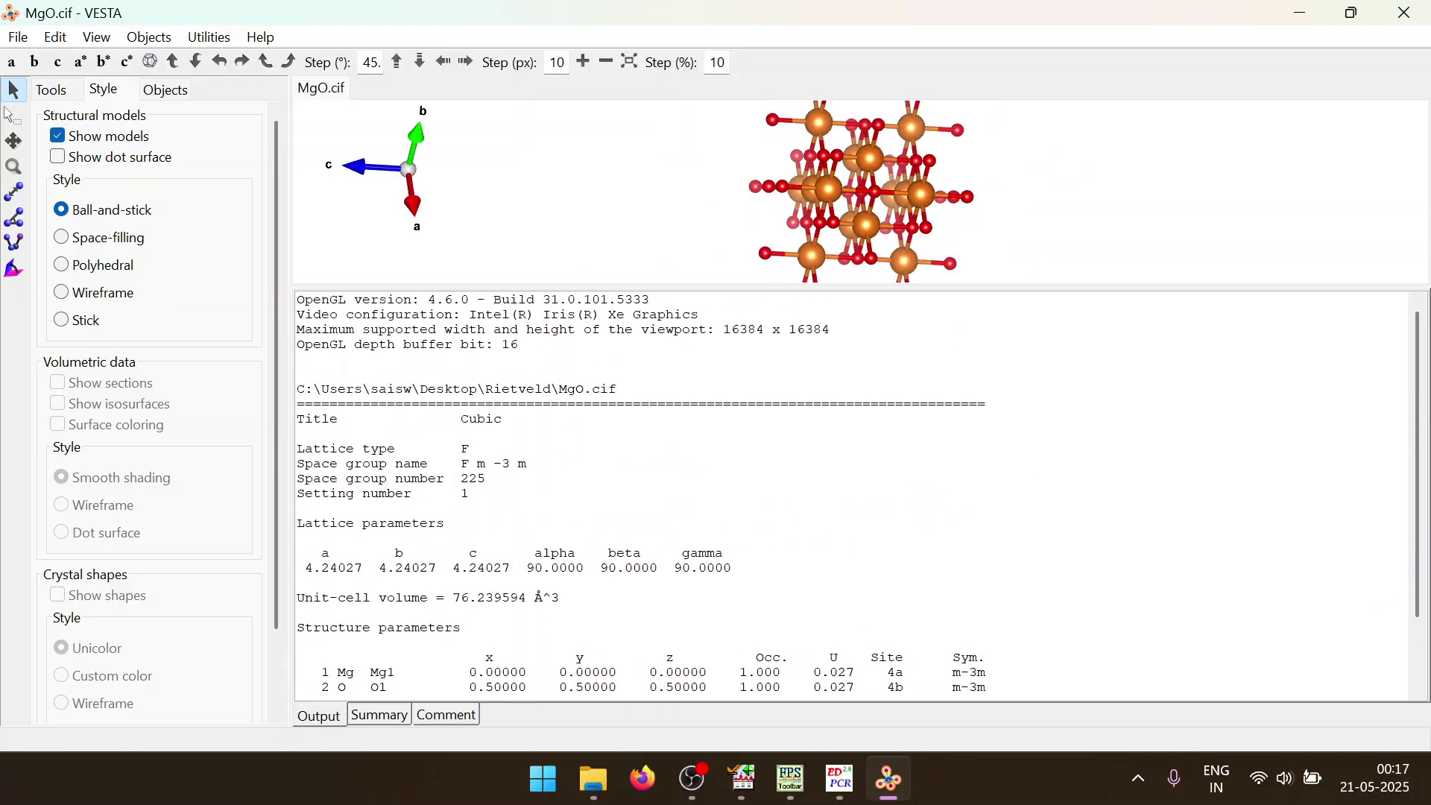
left_click_drag(438, 568, 510, 568)
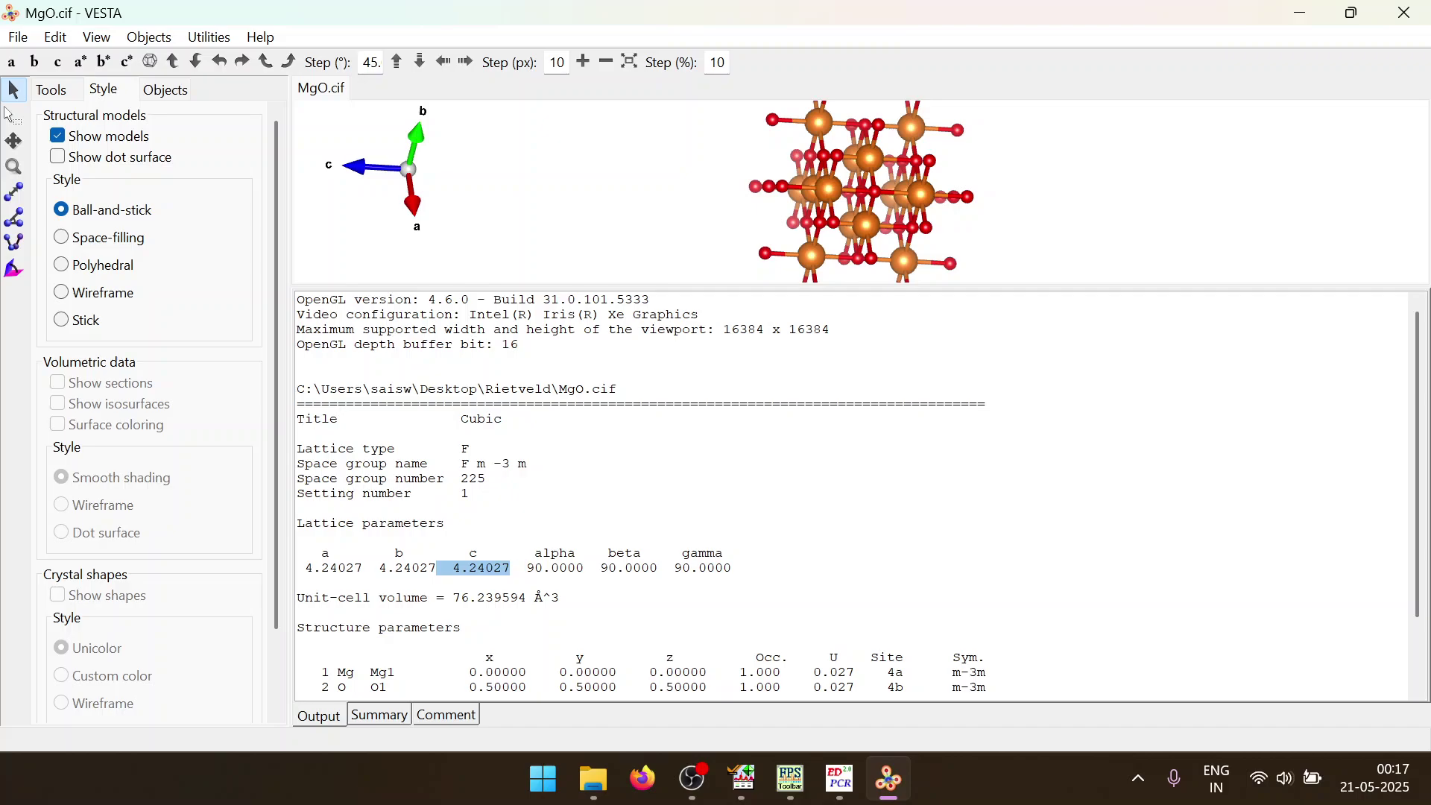
Compare the magnesium oxide reference's lattice parameters in X'Pert HighScore Plus with the refined lattice parameters in VESTA
left_click(746, 787)
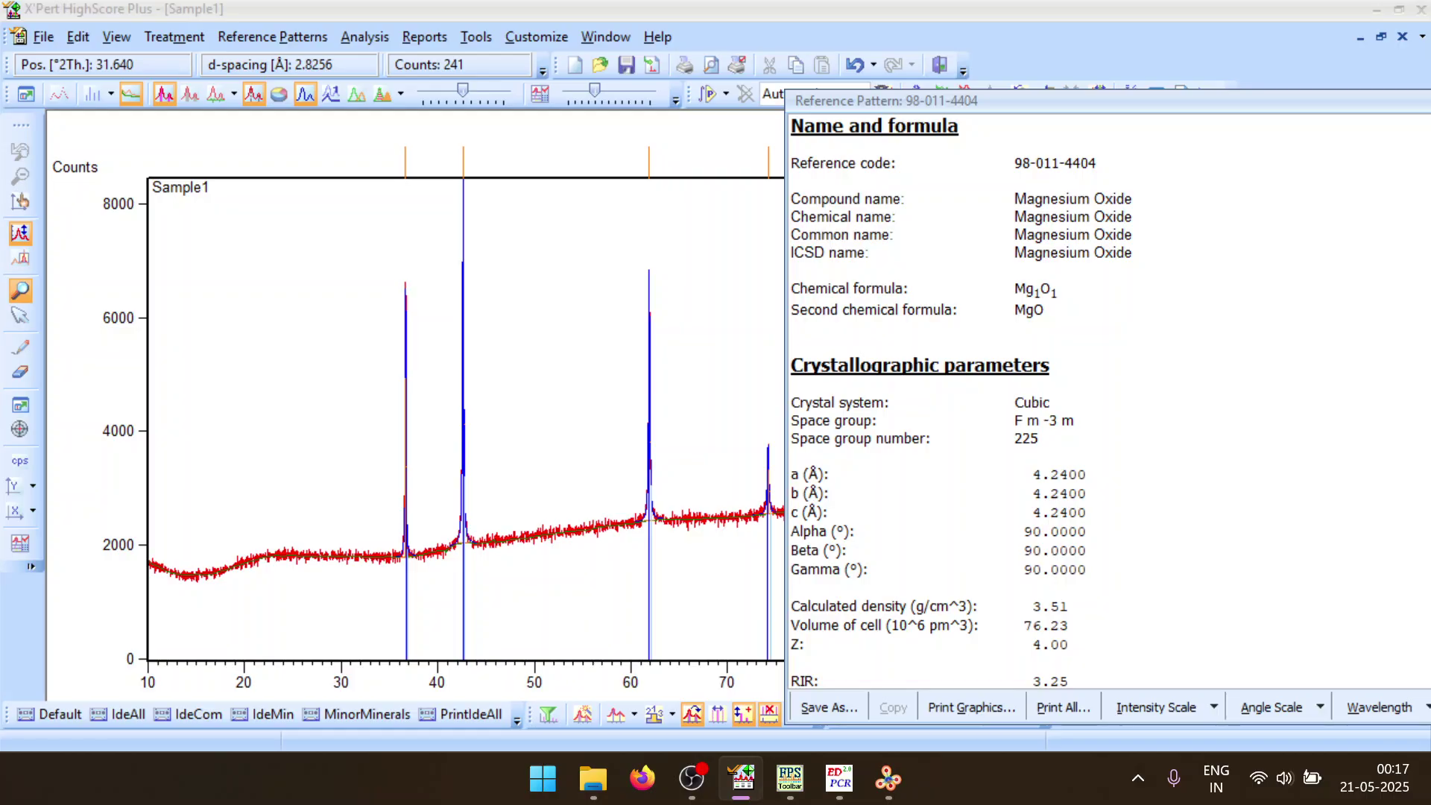
double_click(1034, 474)
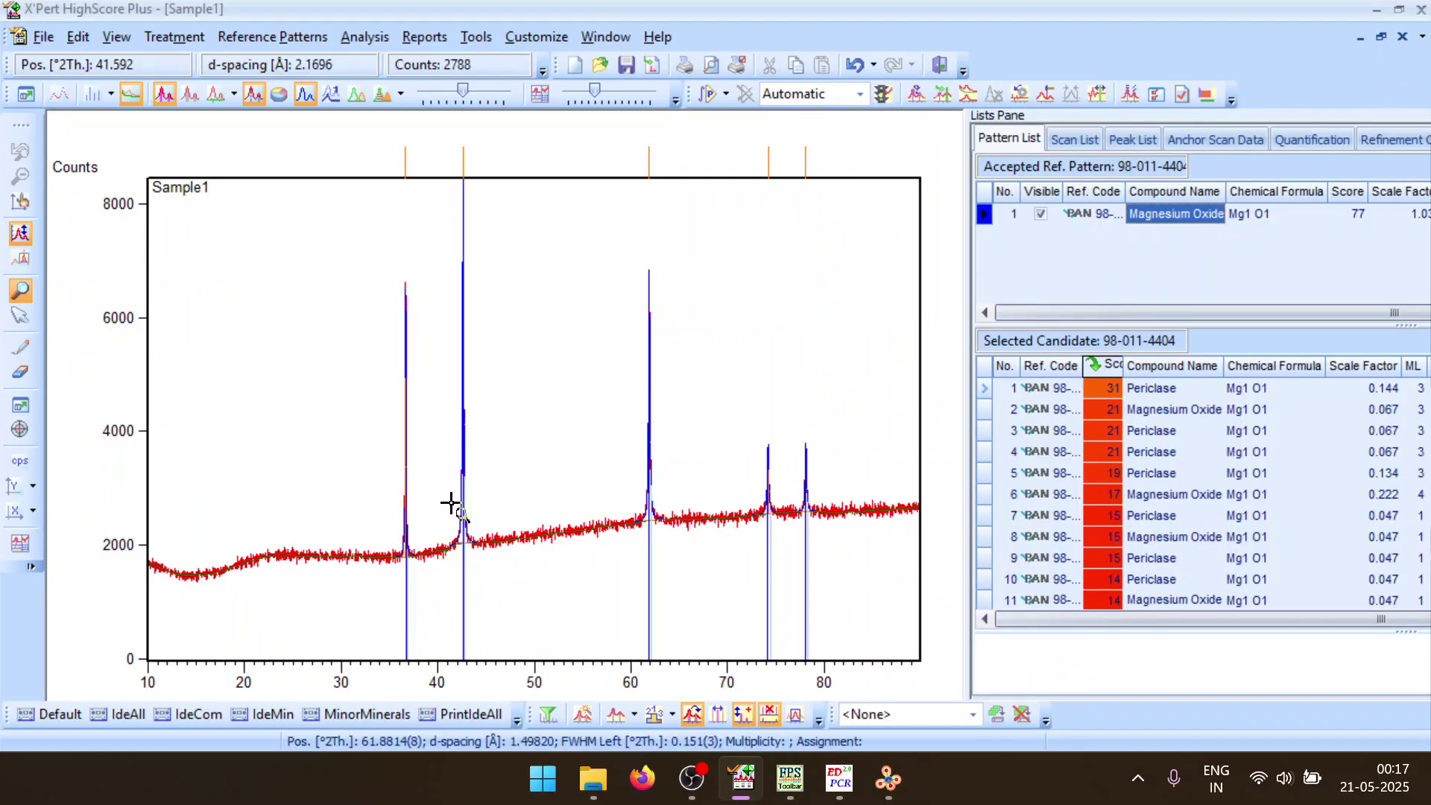
left_click_drag(446, 504, 497, 574)
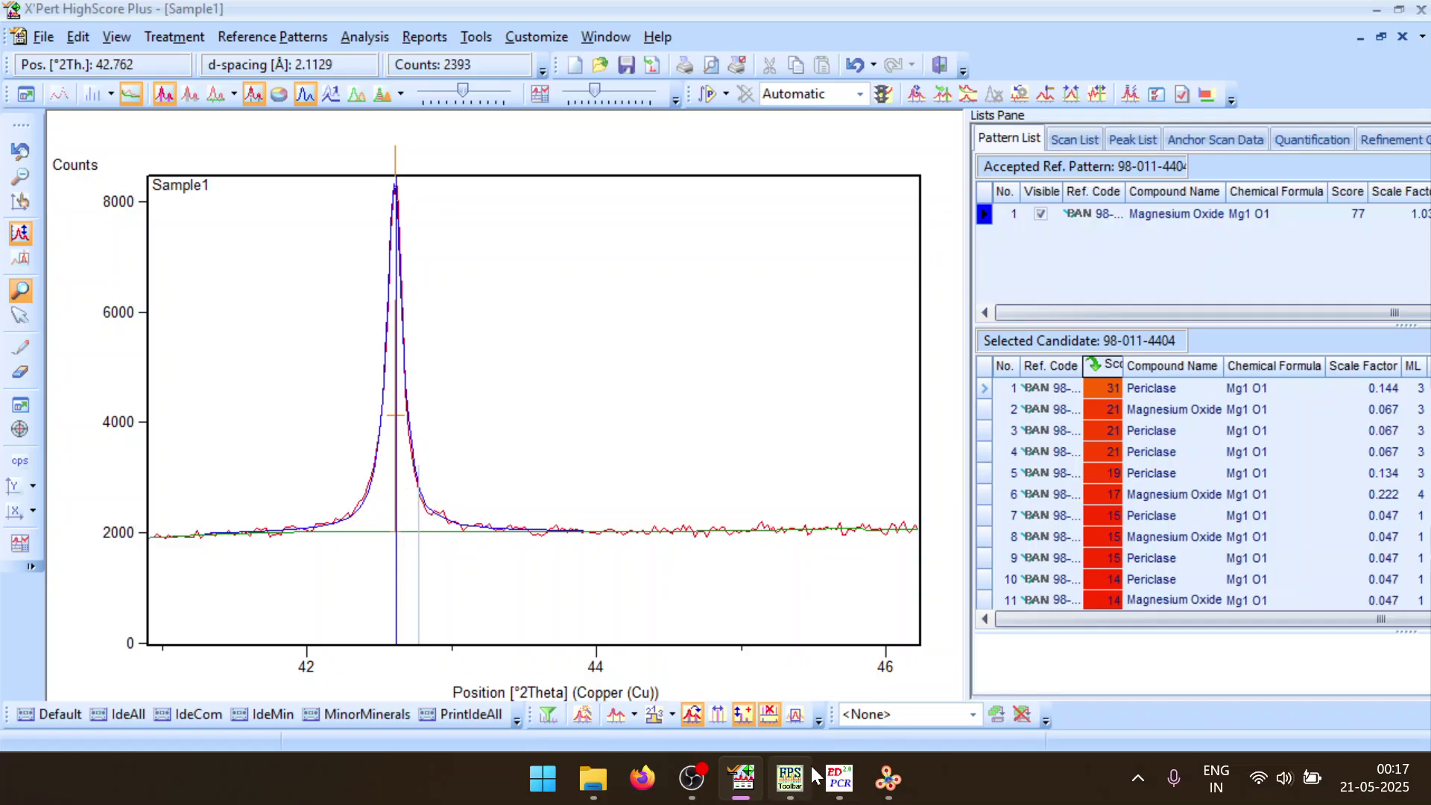
left_click(887, 779)
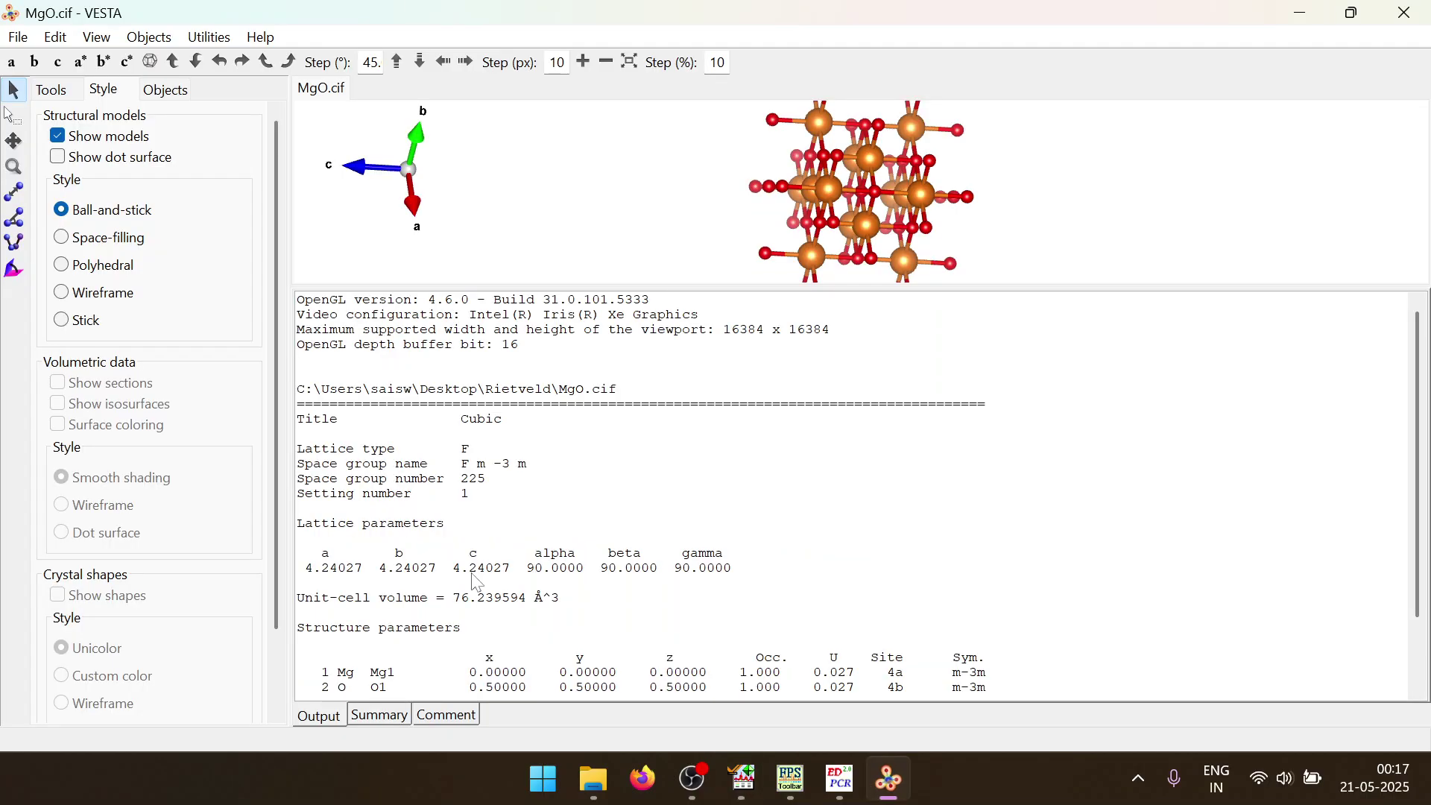
left_click_drag(421, 568, 436, 568)
Return to the full Sample1 pattern in X'Pert HighScore Plus, examine reference 98-011-4404's a and b cell parameters, and close its details
key("alt+Tab")
right_click(475, 481)
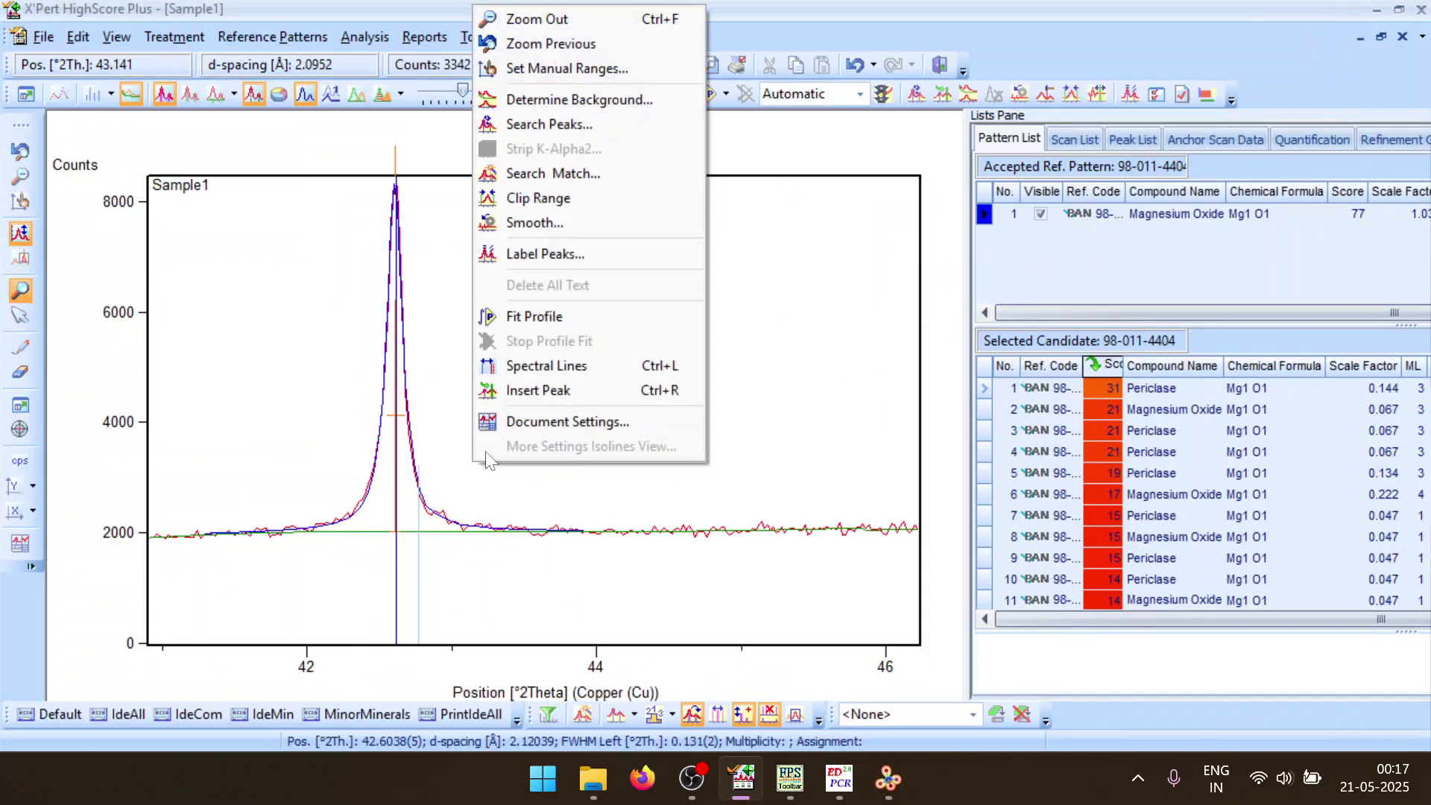
left_click(587, 25)
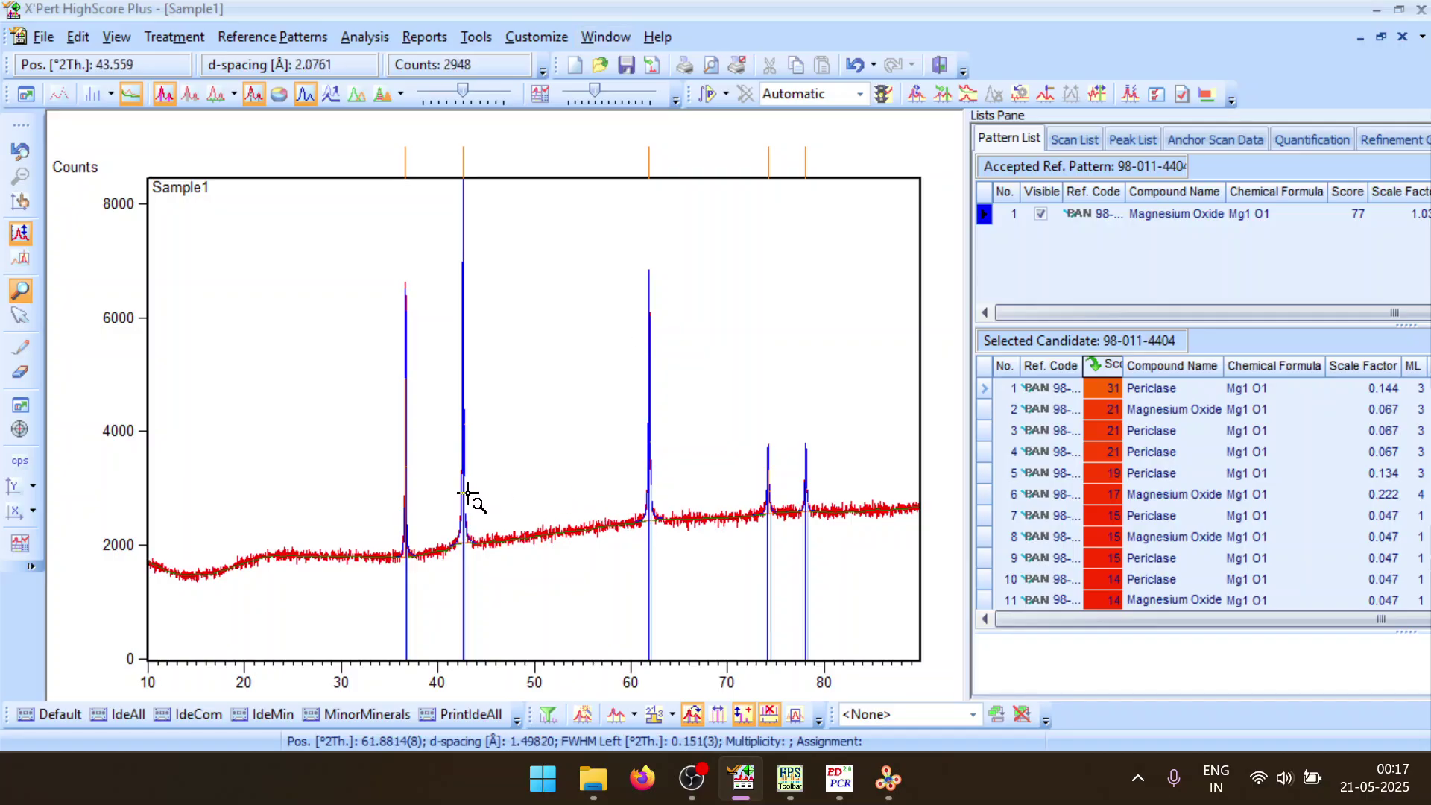
double_click(1146, 218)
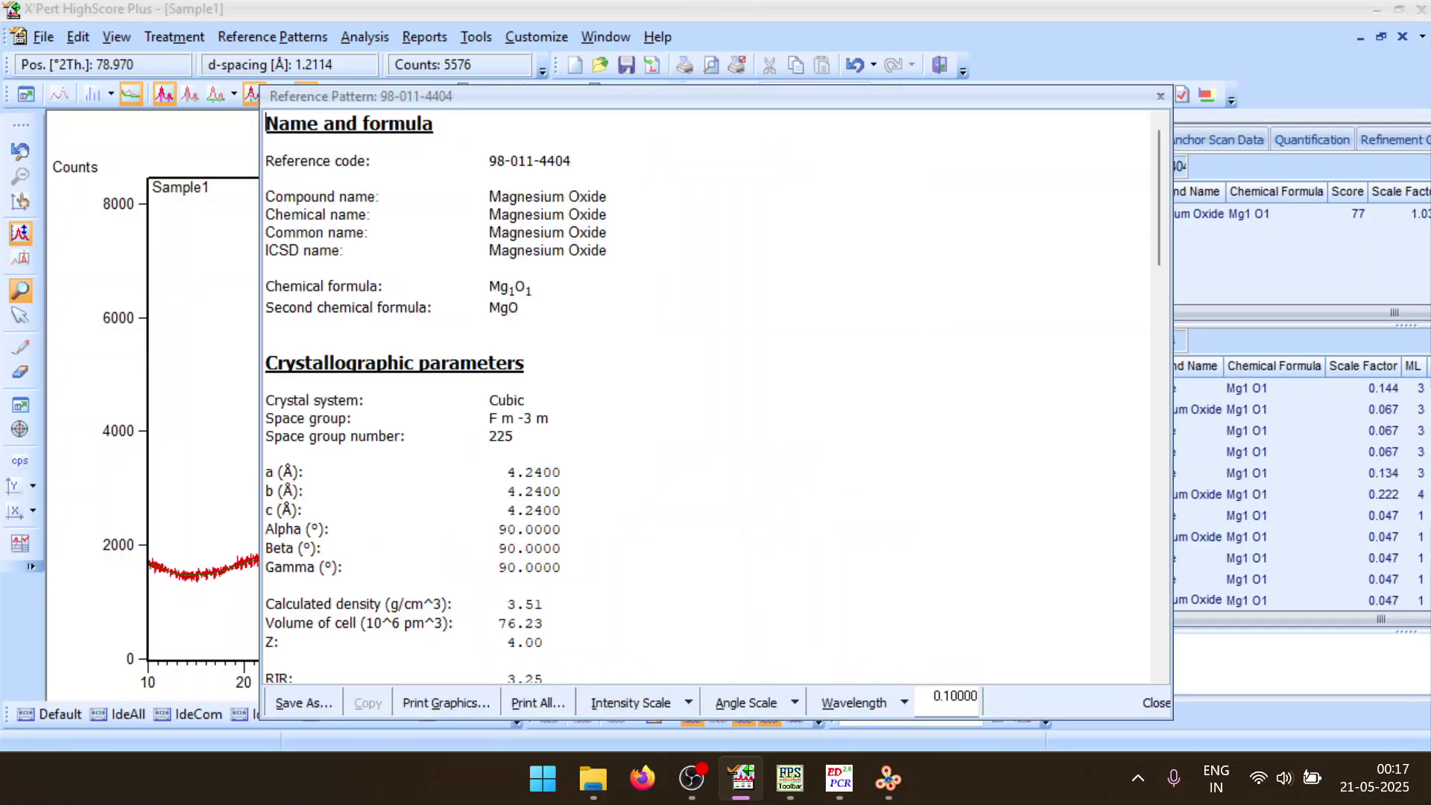
left_click_drag(566, 492, 267, 472)
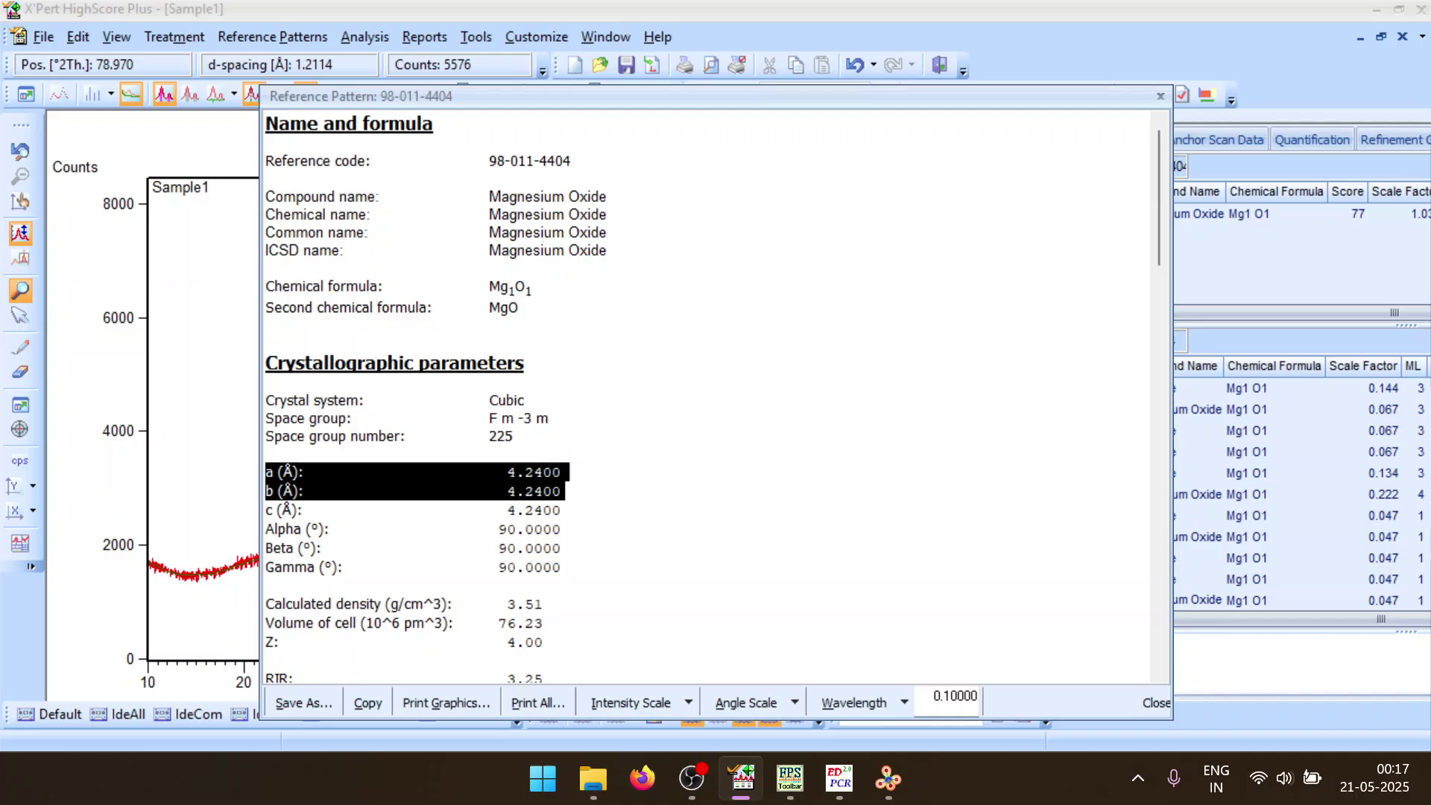
left_click(1163, 97)
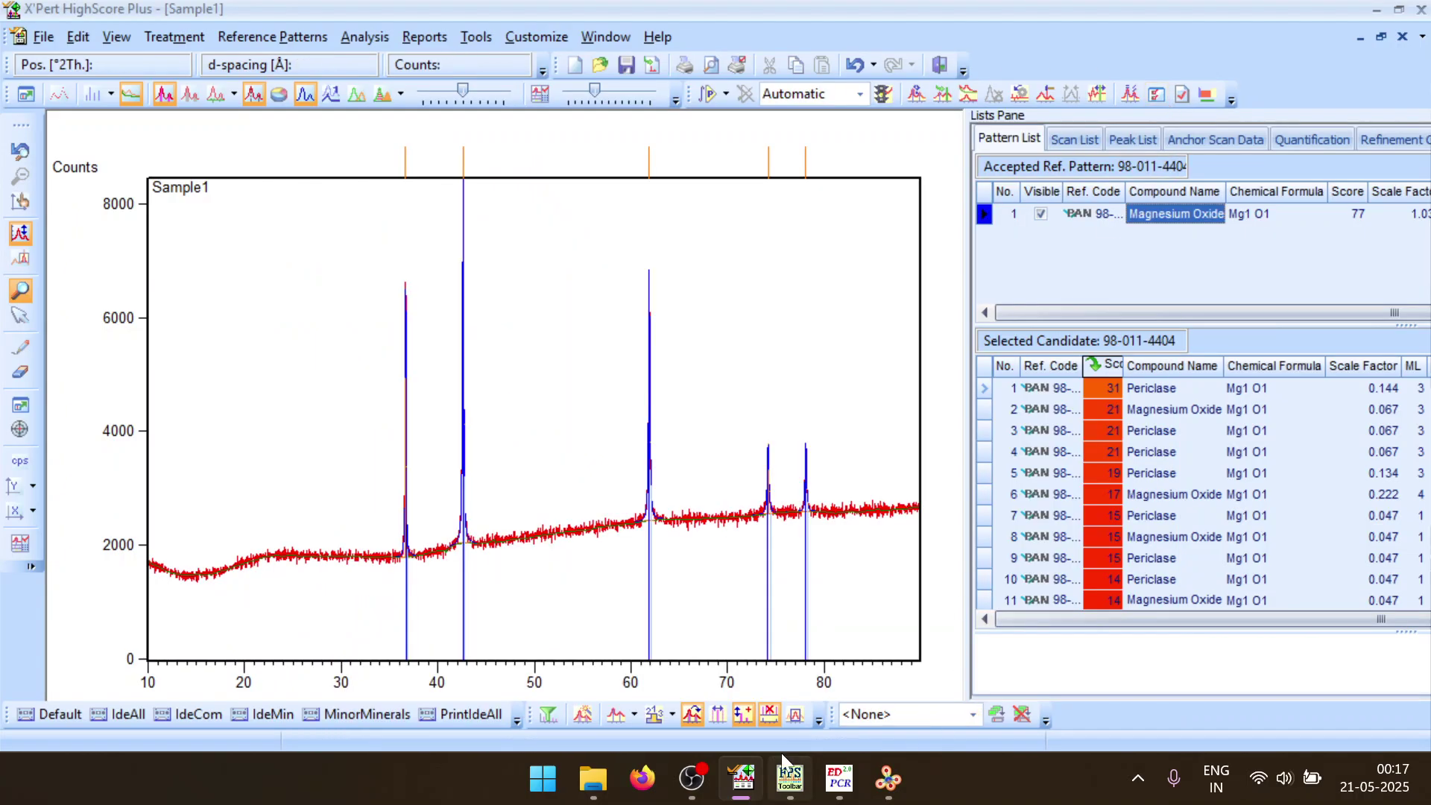
Switch to the FullProf PCR editor and review the Cubic phase's pattern contribution and symmetry settings without changing them
left_click(751, 783)
left_click(792, 780)
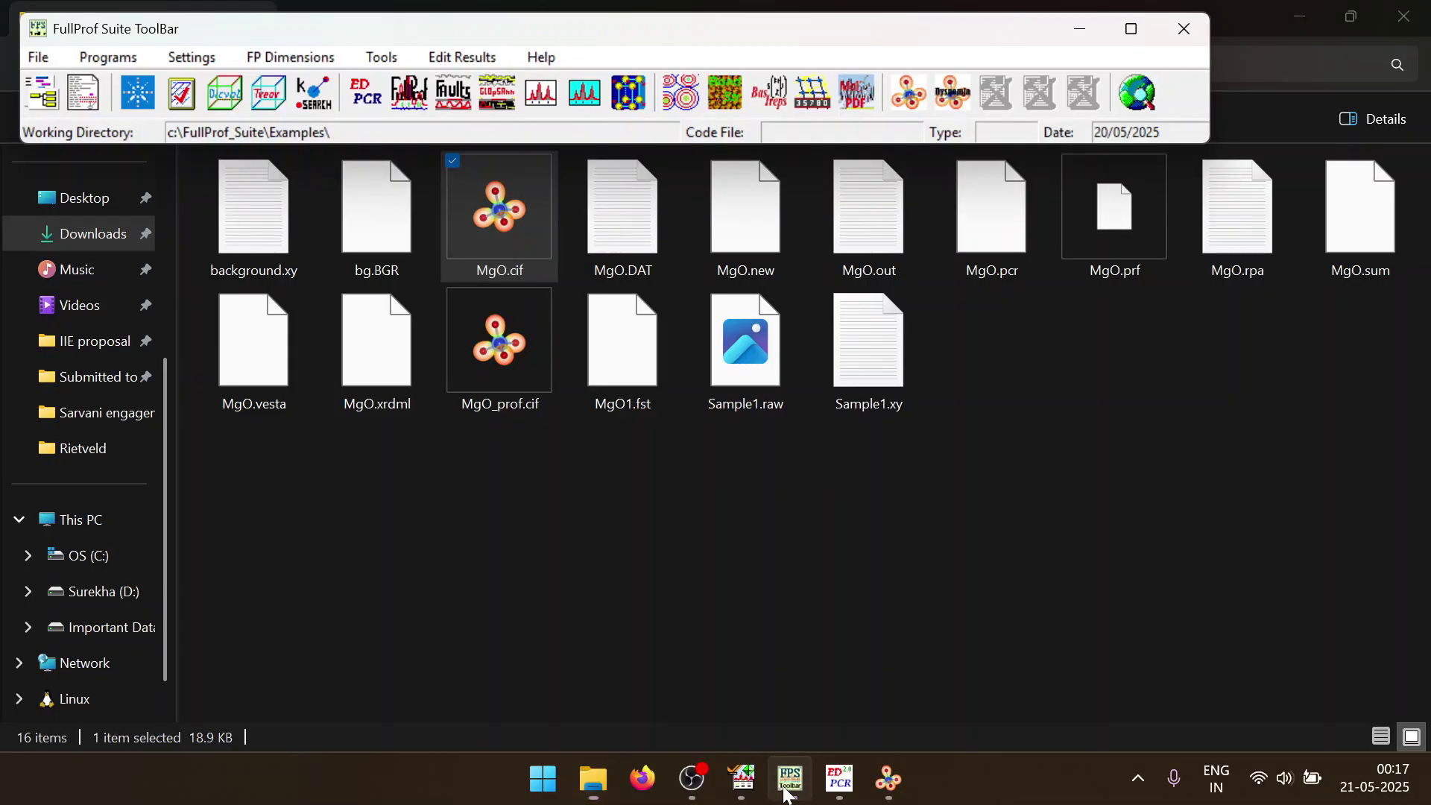
left_click(841, 779)
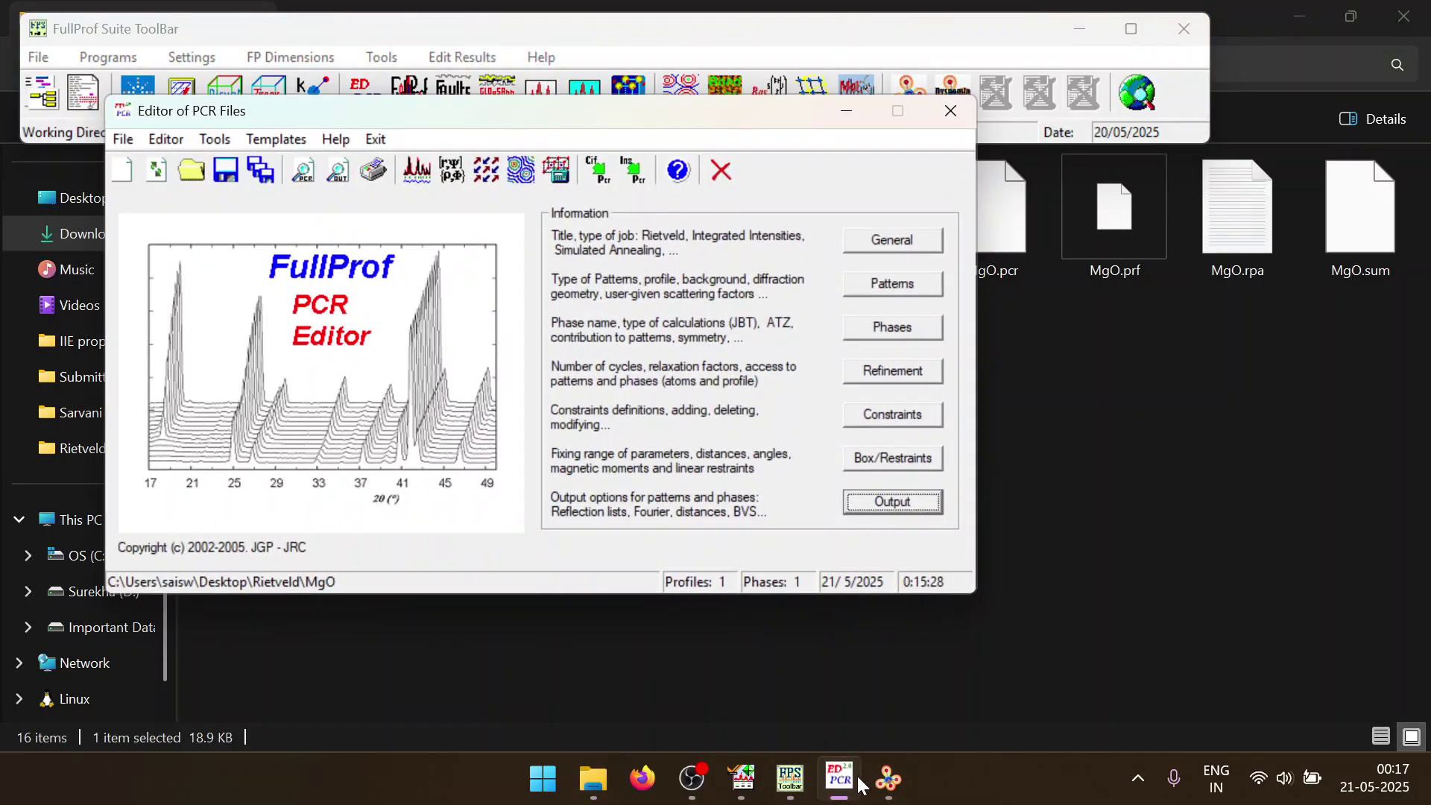
left_click(932, 322)
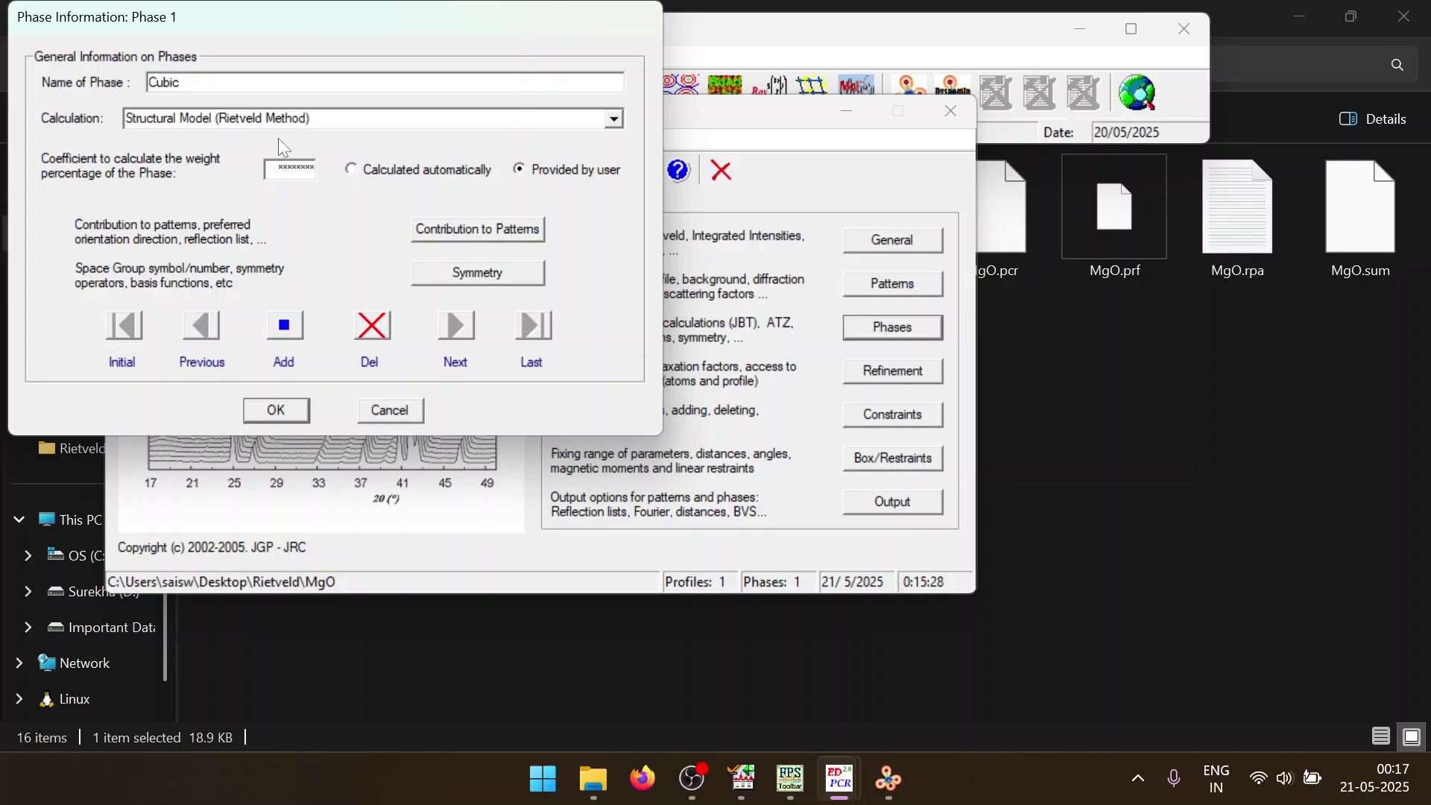
left_click(499, 231)
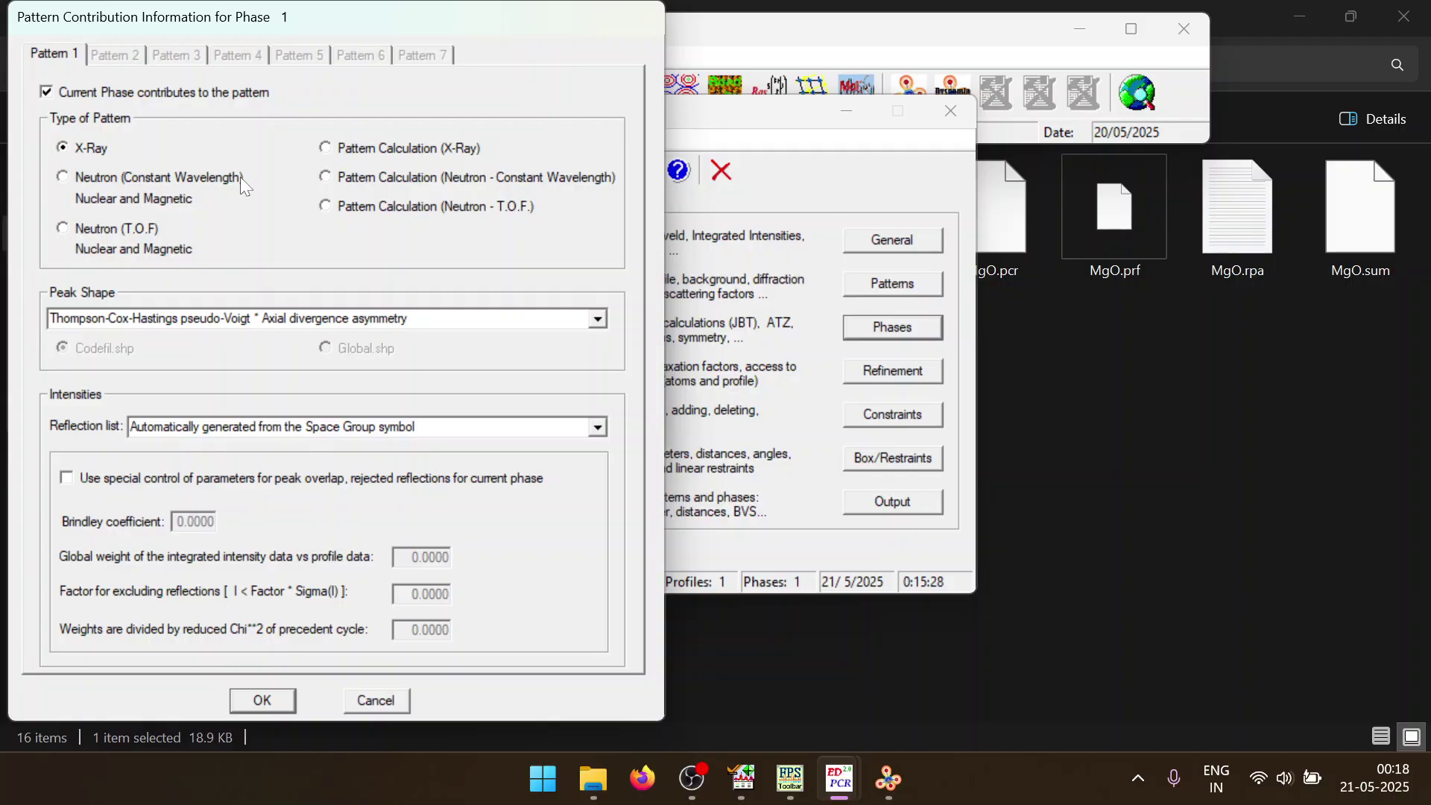
left_click(394, 702)
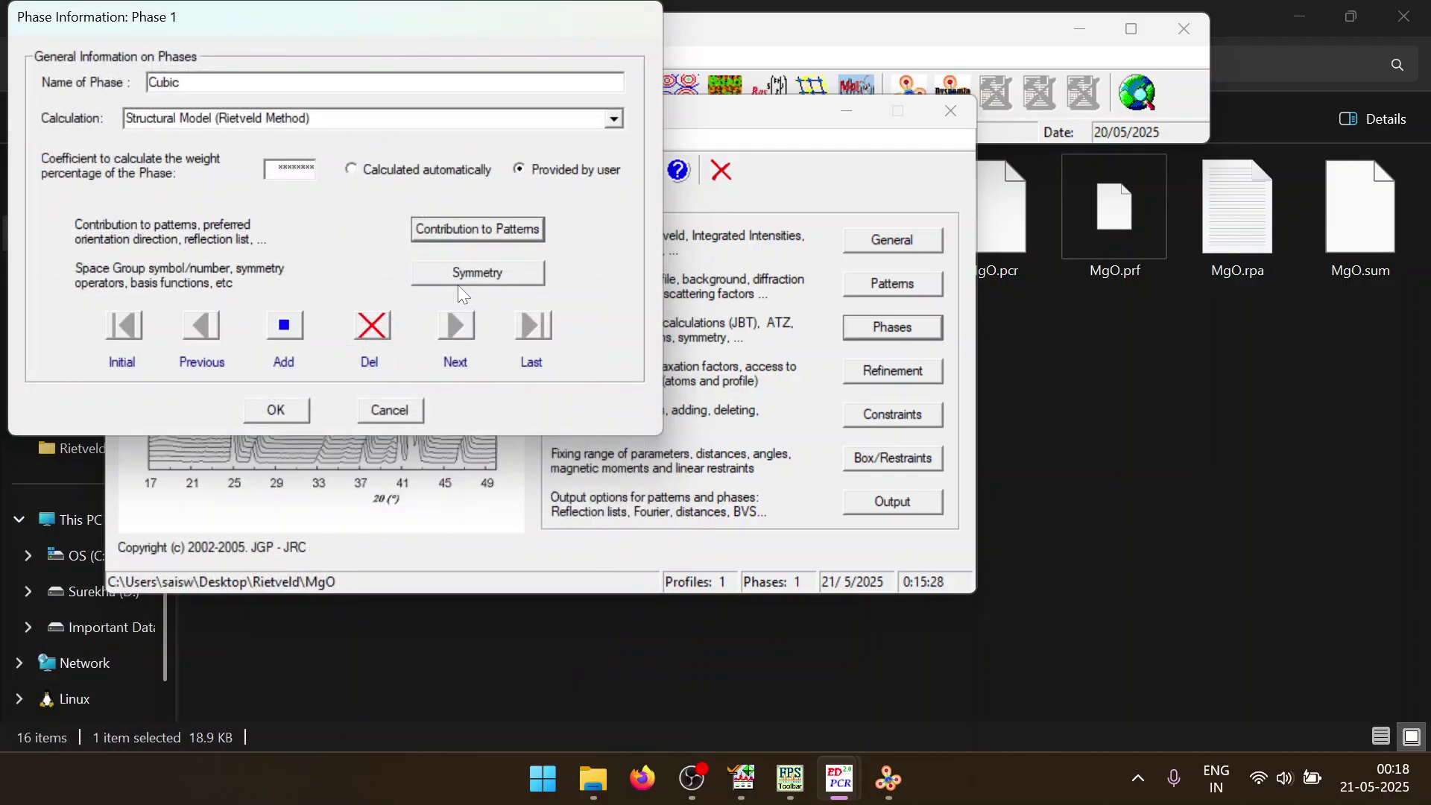
left_click(458, 282)
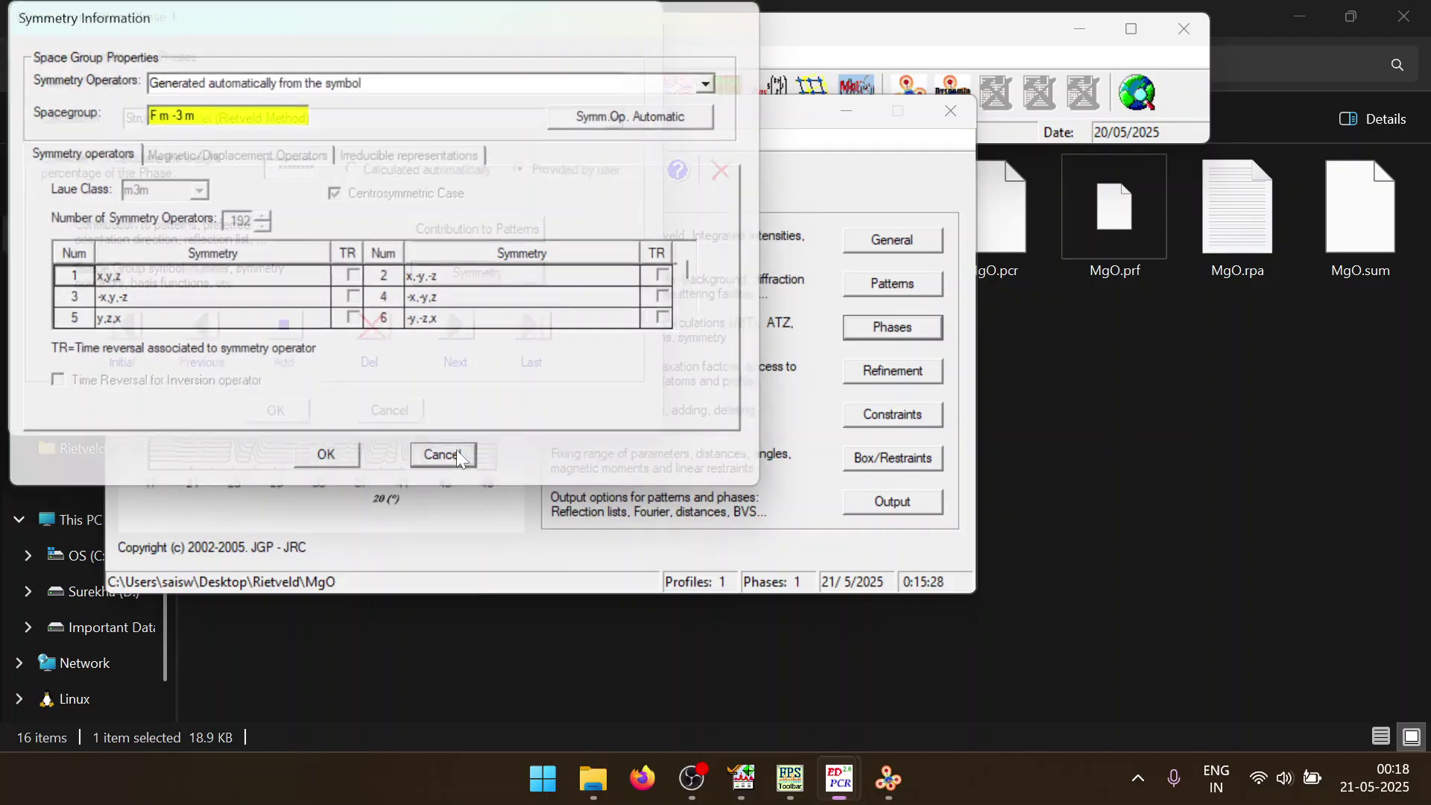
left_click(457, 451)
Add a second phase to the MgO PCR file and name it Spinel
left_click(282, 328)
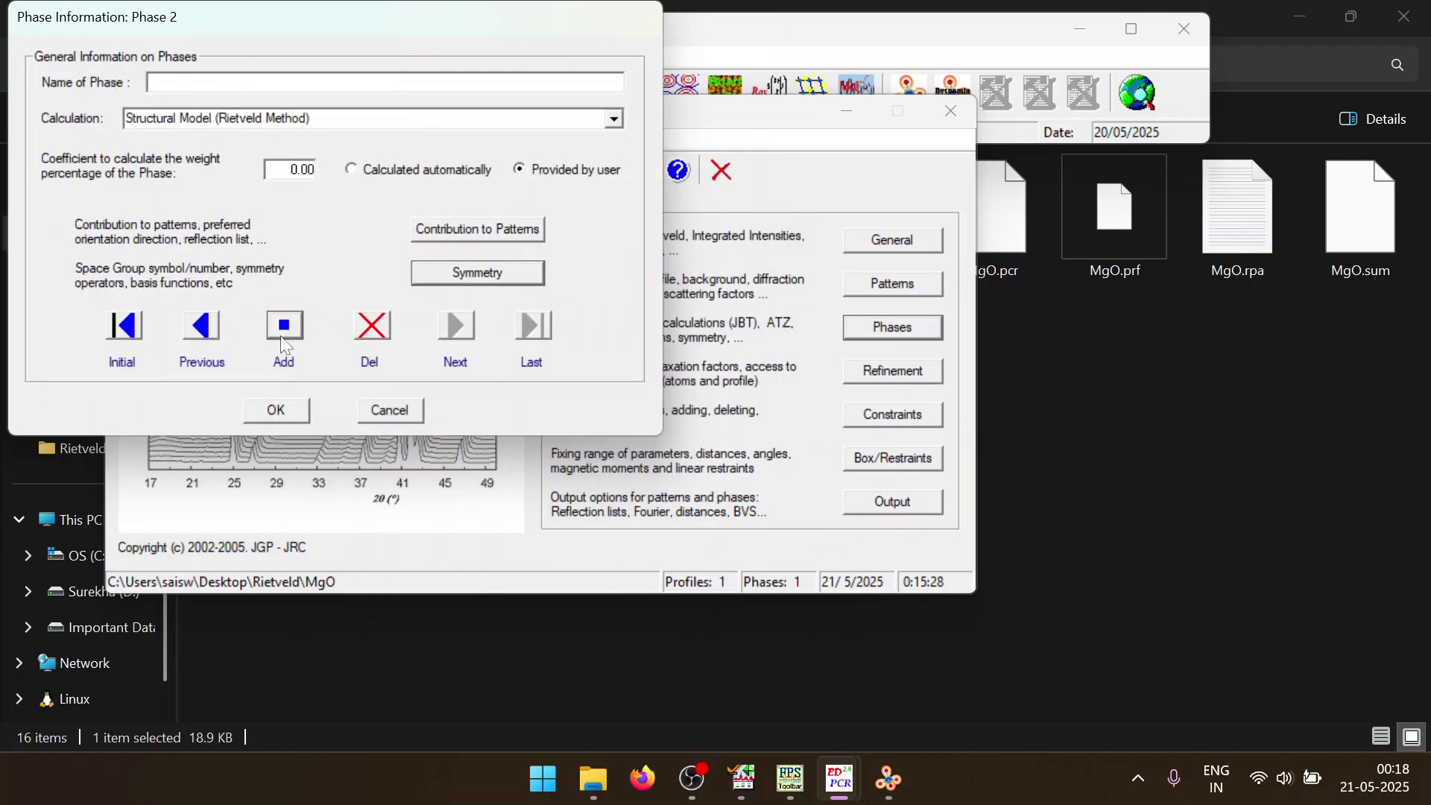
left_click(188, 336)
left_click(456, 325)
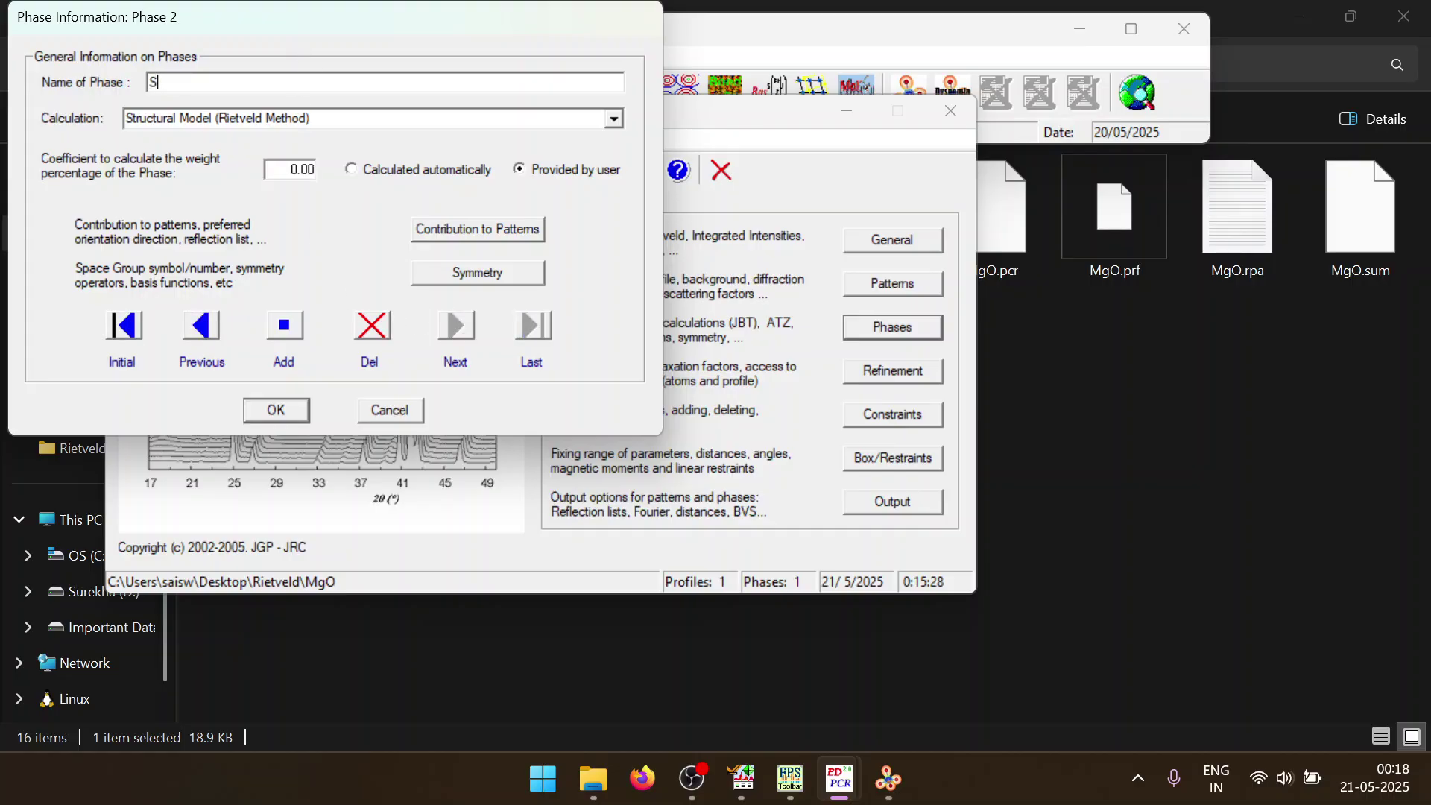
type("Spinel")
Make the Spinel phase contribute to the X-ray pattern with the Thompson-Cox-Hastings pseudo-Voigt * Axial divergence asymmetry peak shape
left_click(475, 223)
left_click(168, 92)
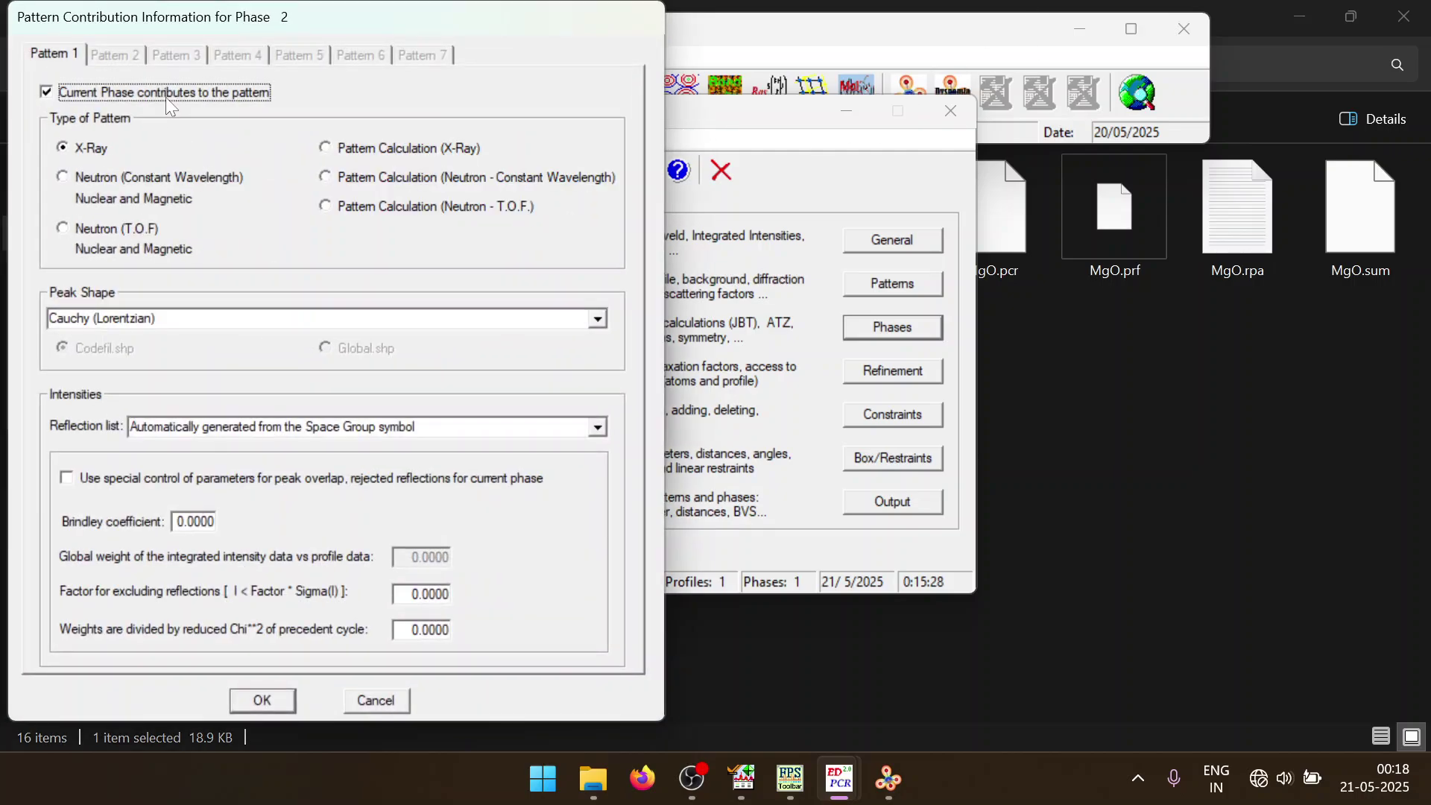
left_click(598, 319)
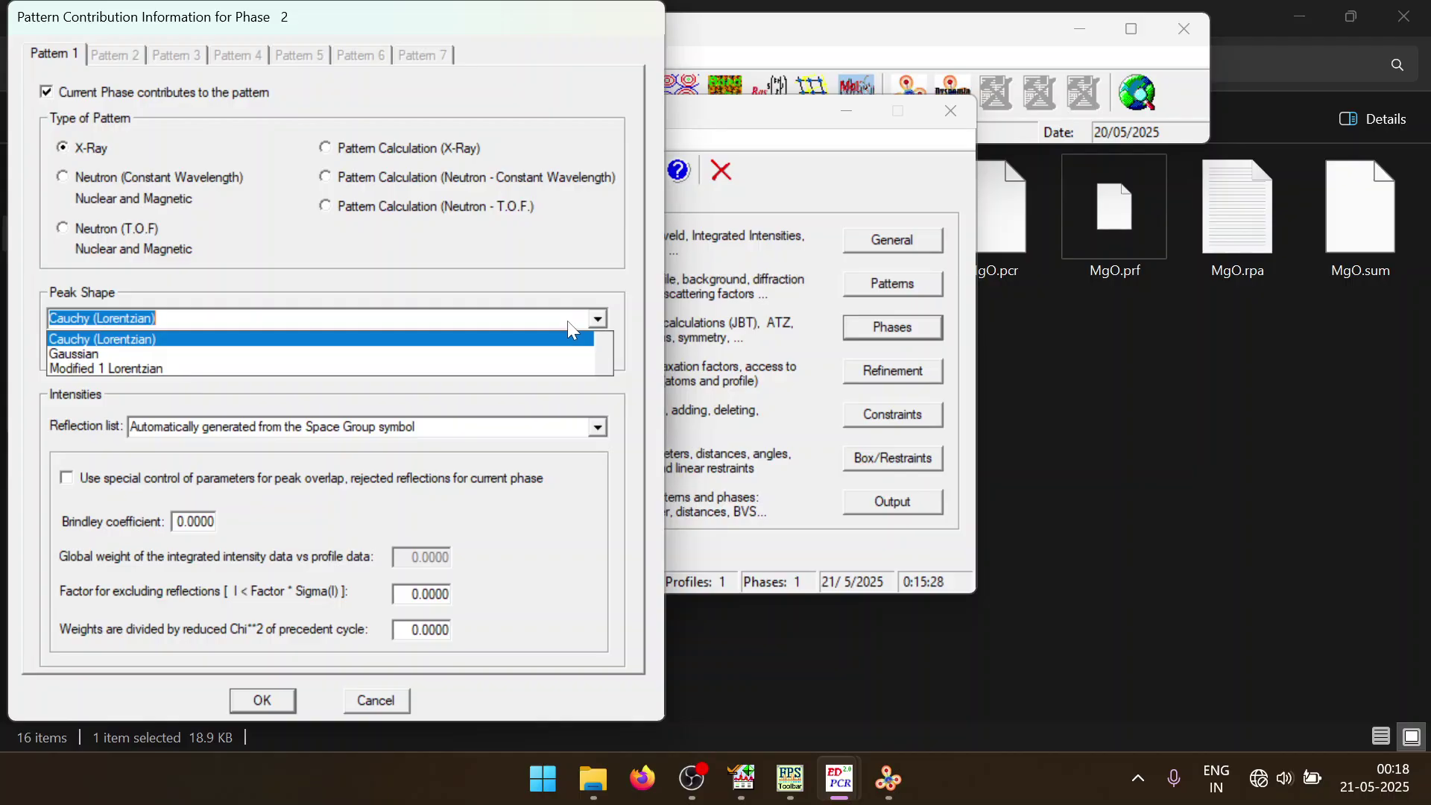
type("th")
key("Return")
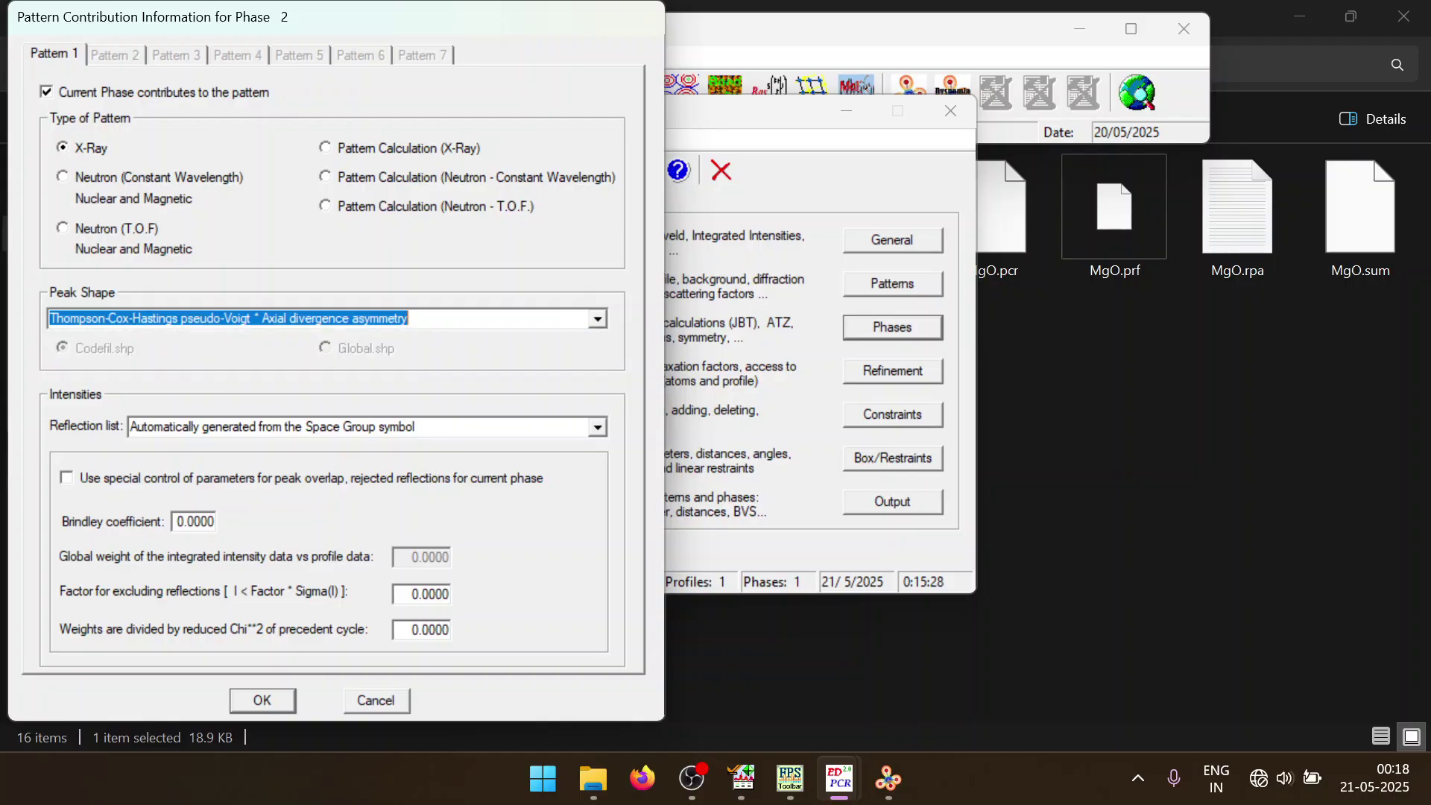
left_click(285, 701)
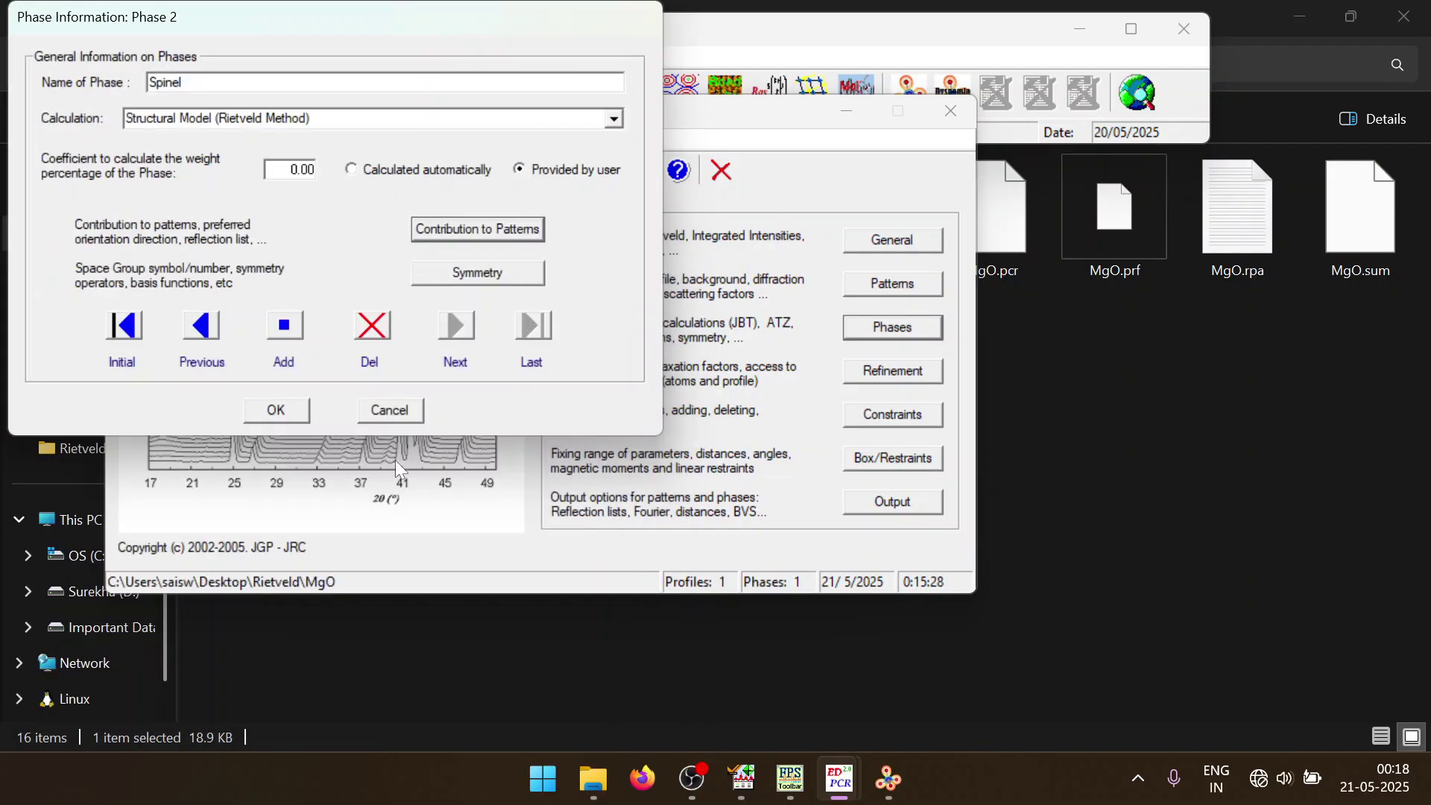
Set the Spinel phase's space group to F d -3 m, generate its symmetry operators automatically, and review the symmetry information
left_click(463, 278)
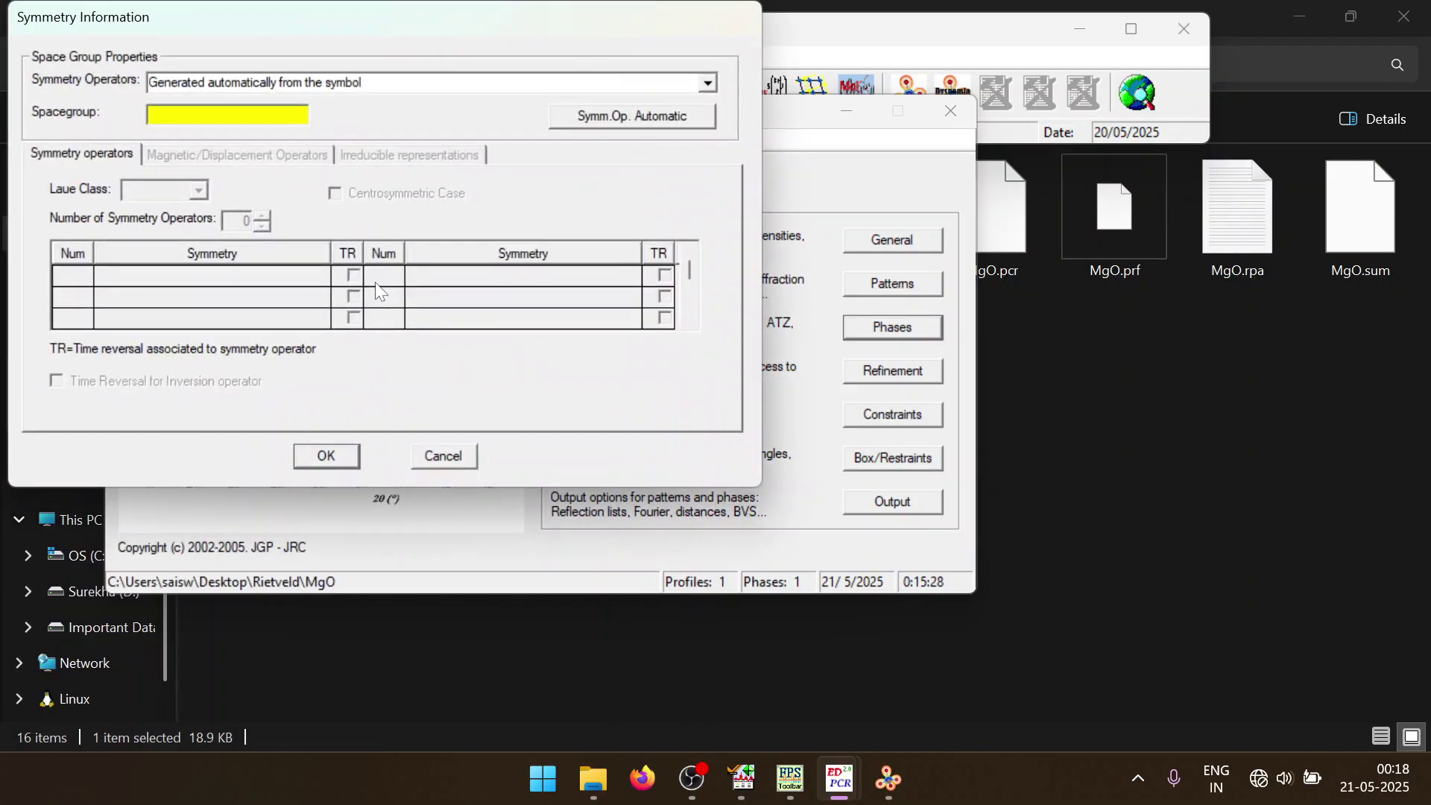
type("F d -3 m")
left_click(646, 114)
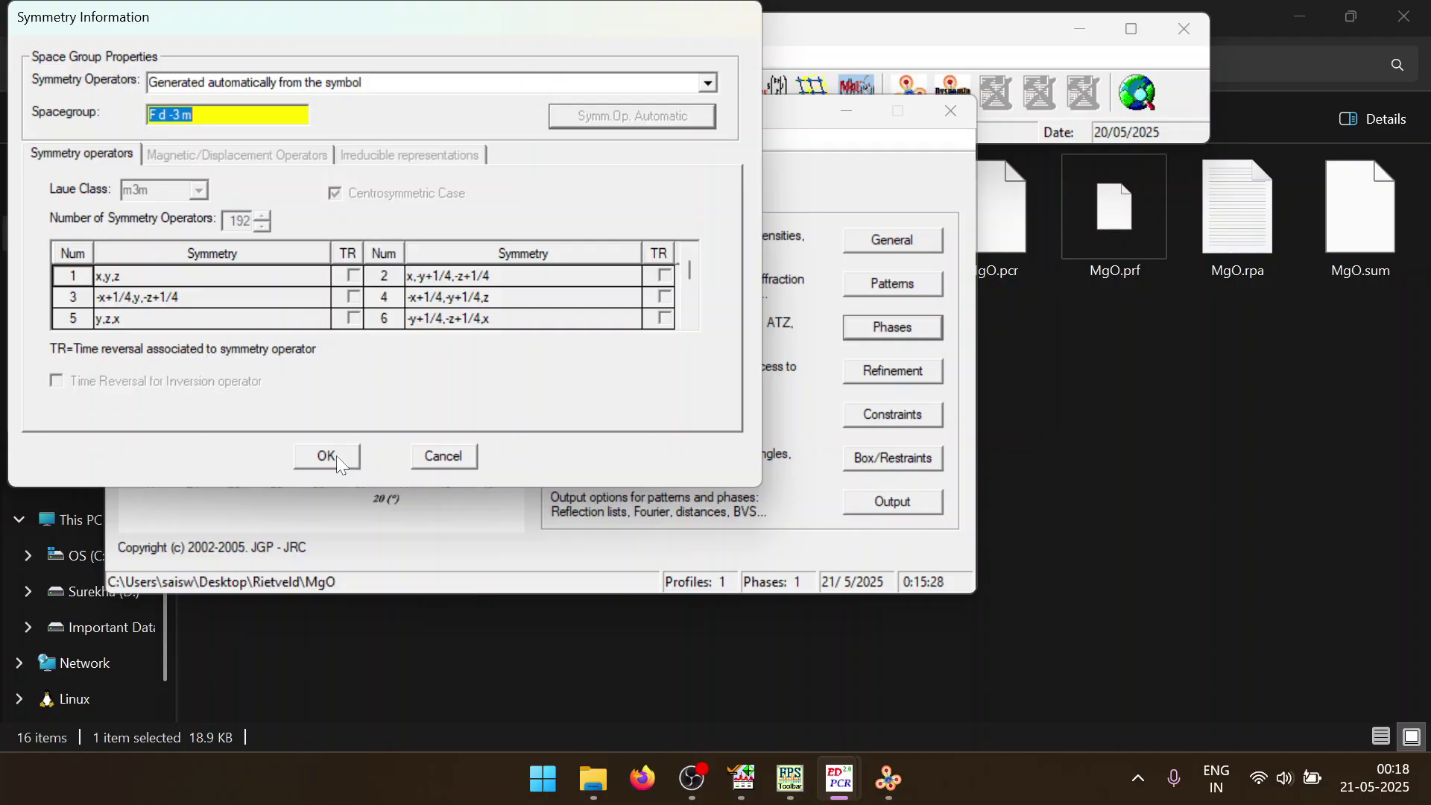
left_click(302, 450)
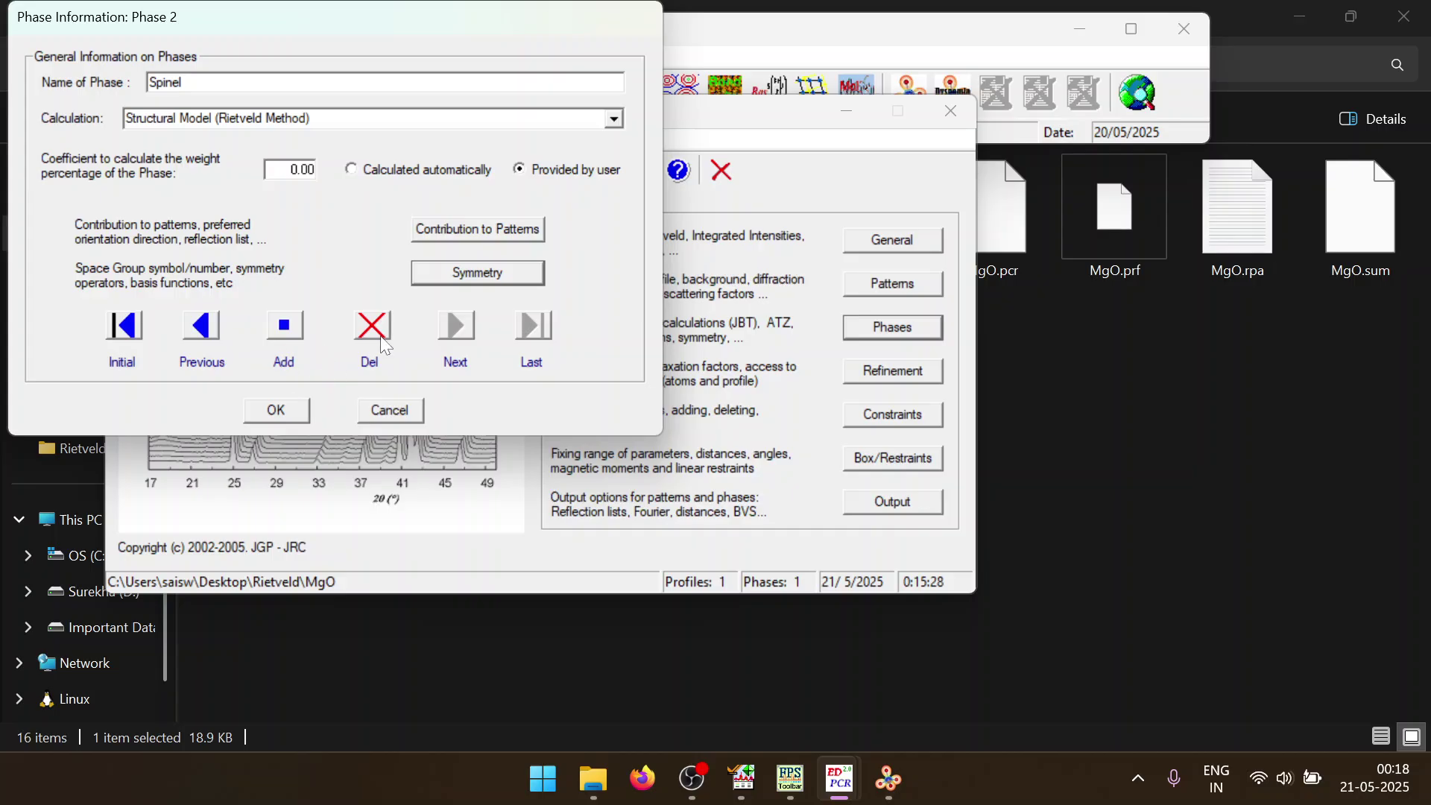
left_click(488, 277)
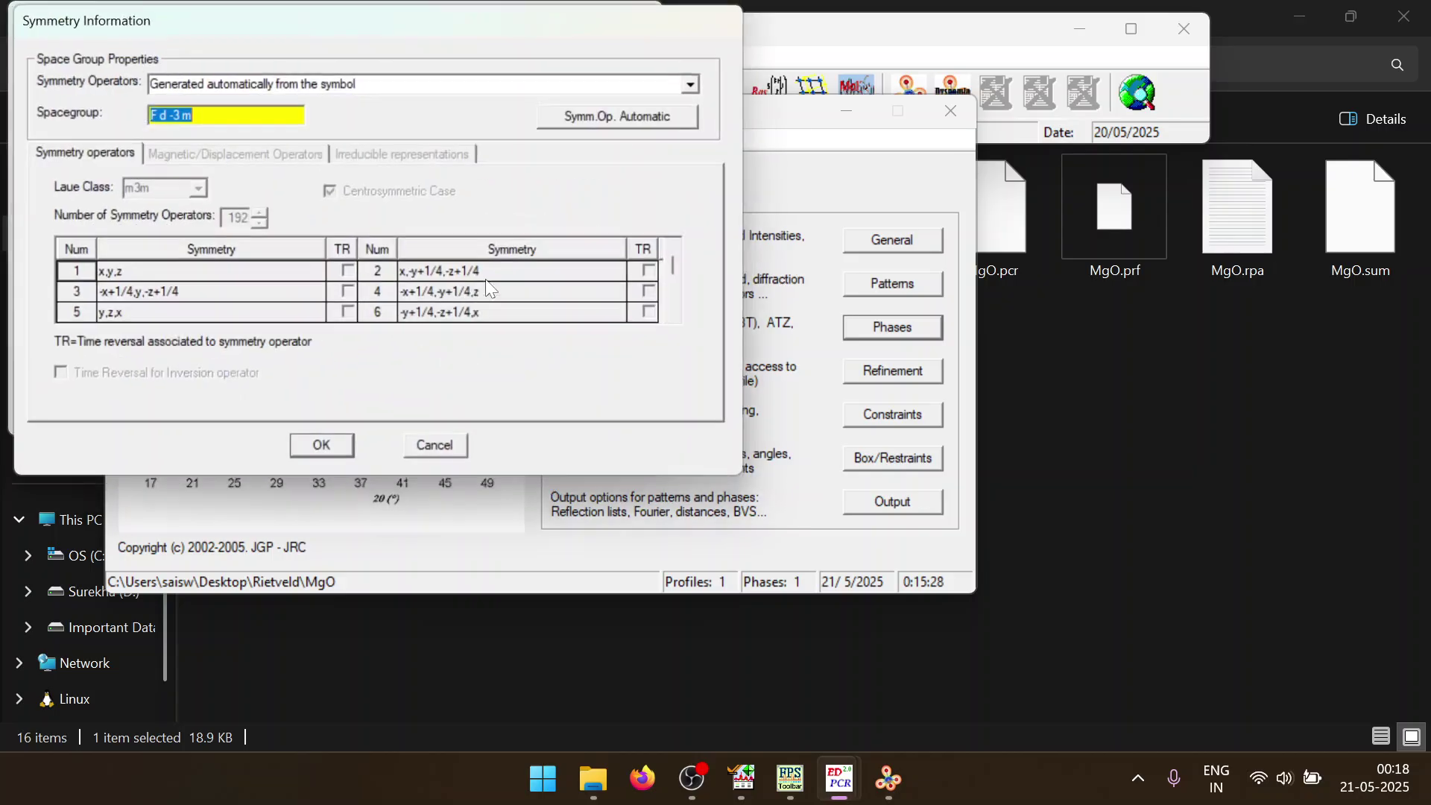
left_click(436, 446)
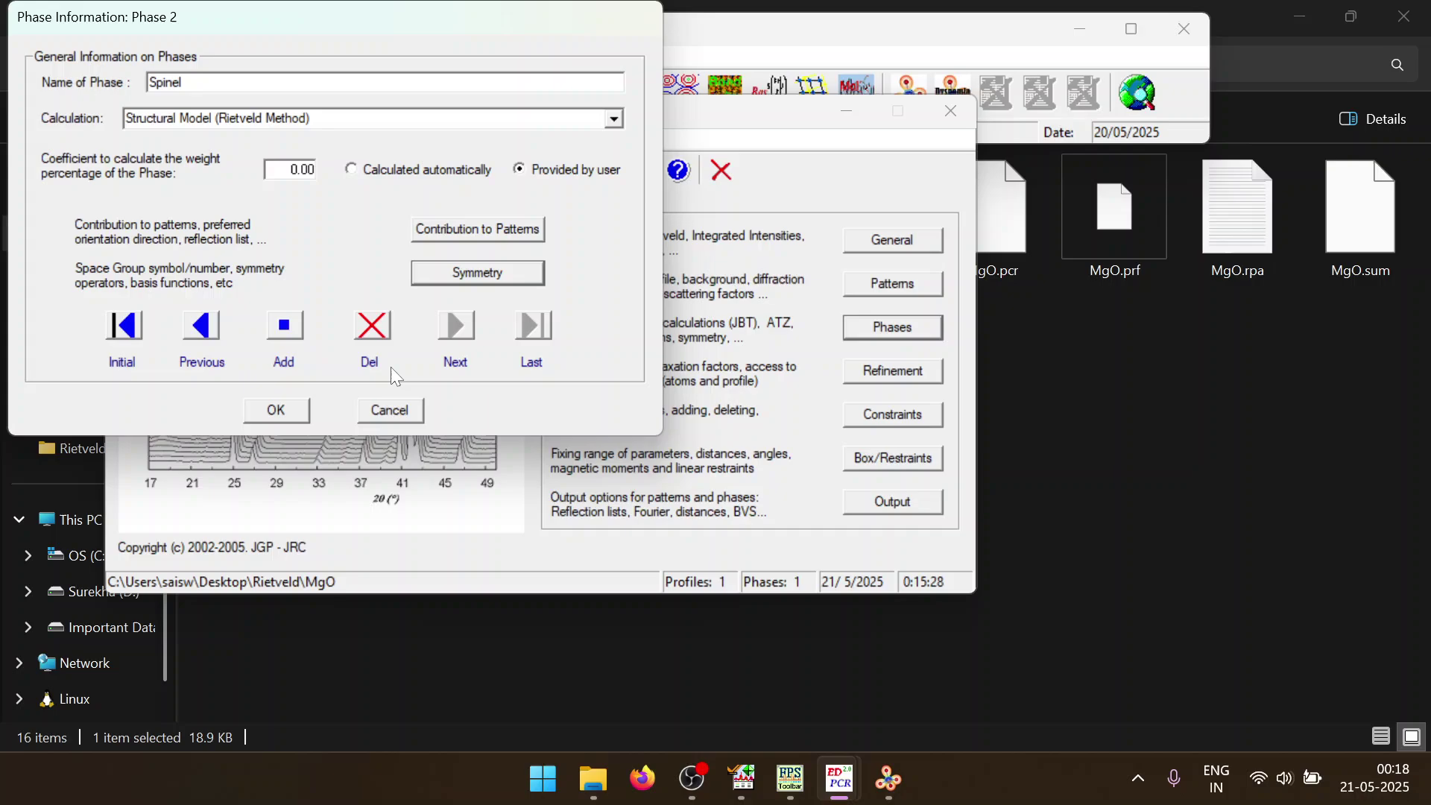
Delete the Spinel phase and leave the phase information without keeping any changes
left_click(379, 328)
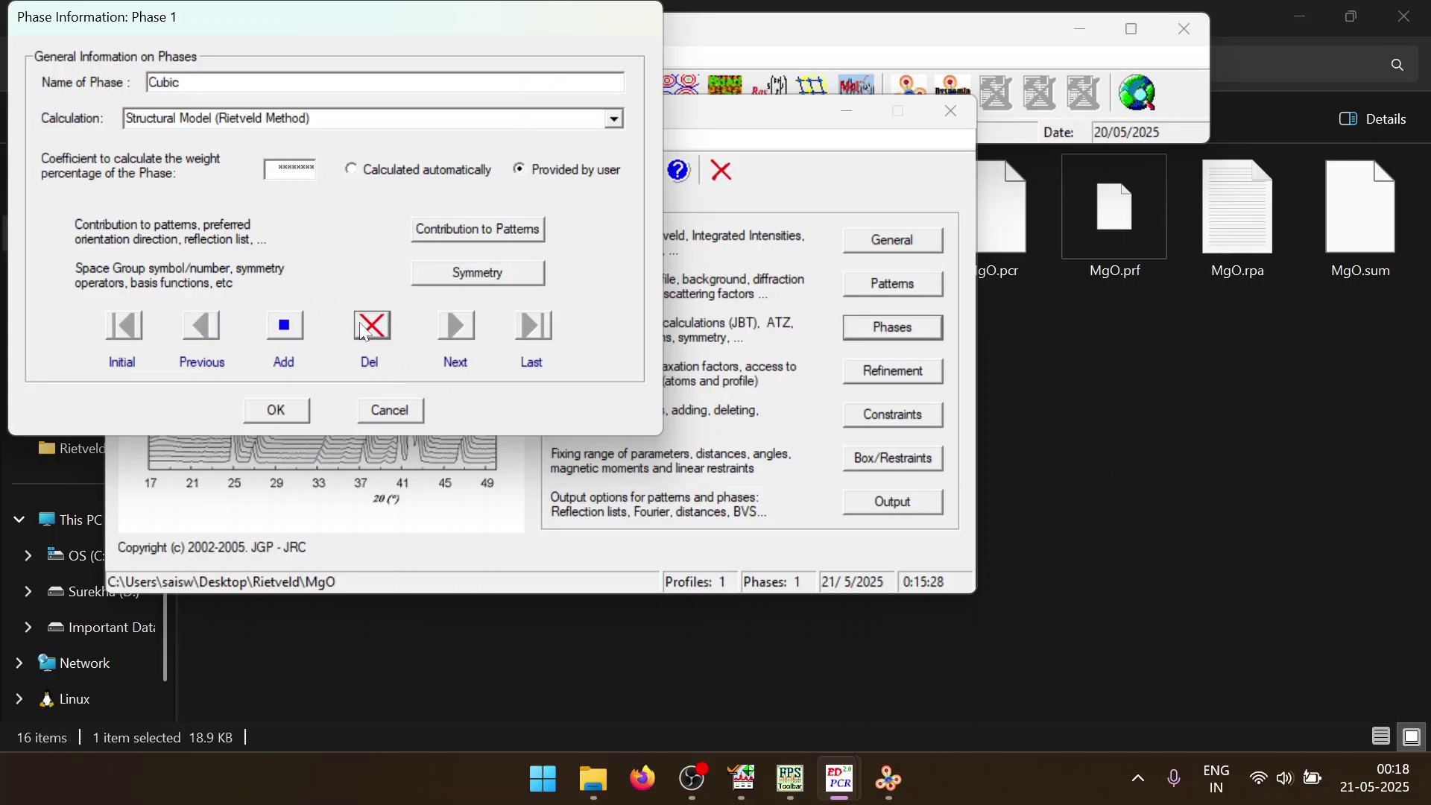
left_click(406, 408)
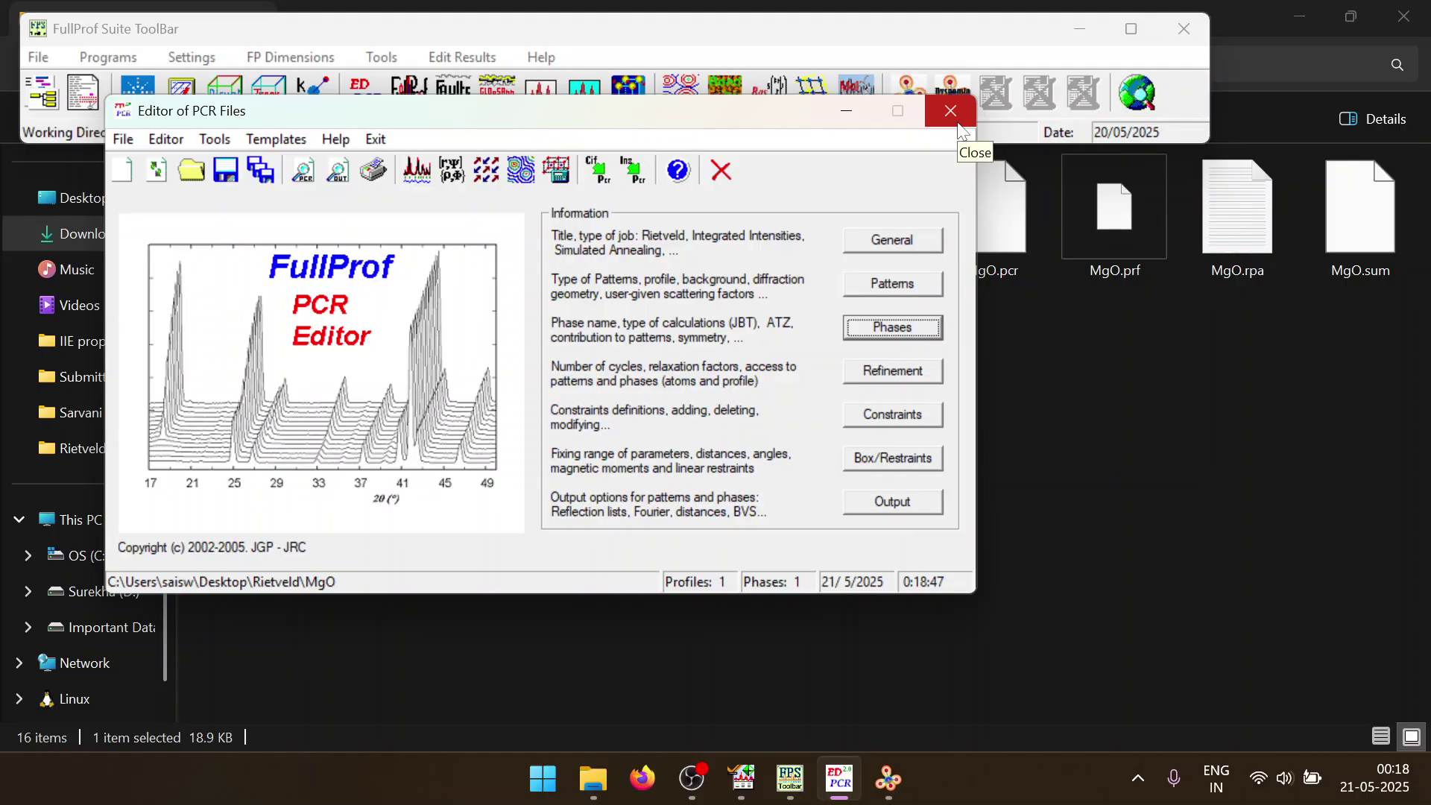
Examine where each phase's parameters are reached in the refinement settings, and leave them without making changes
left_click(893, 380)
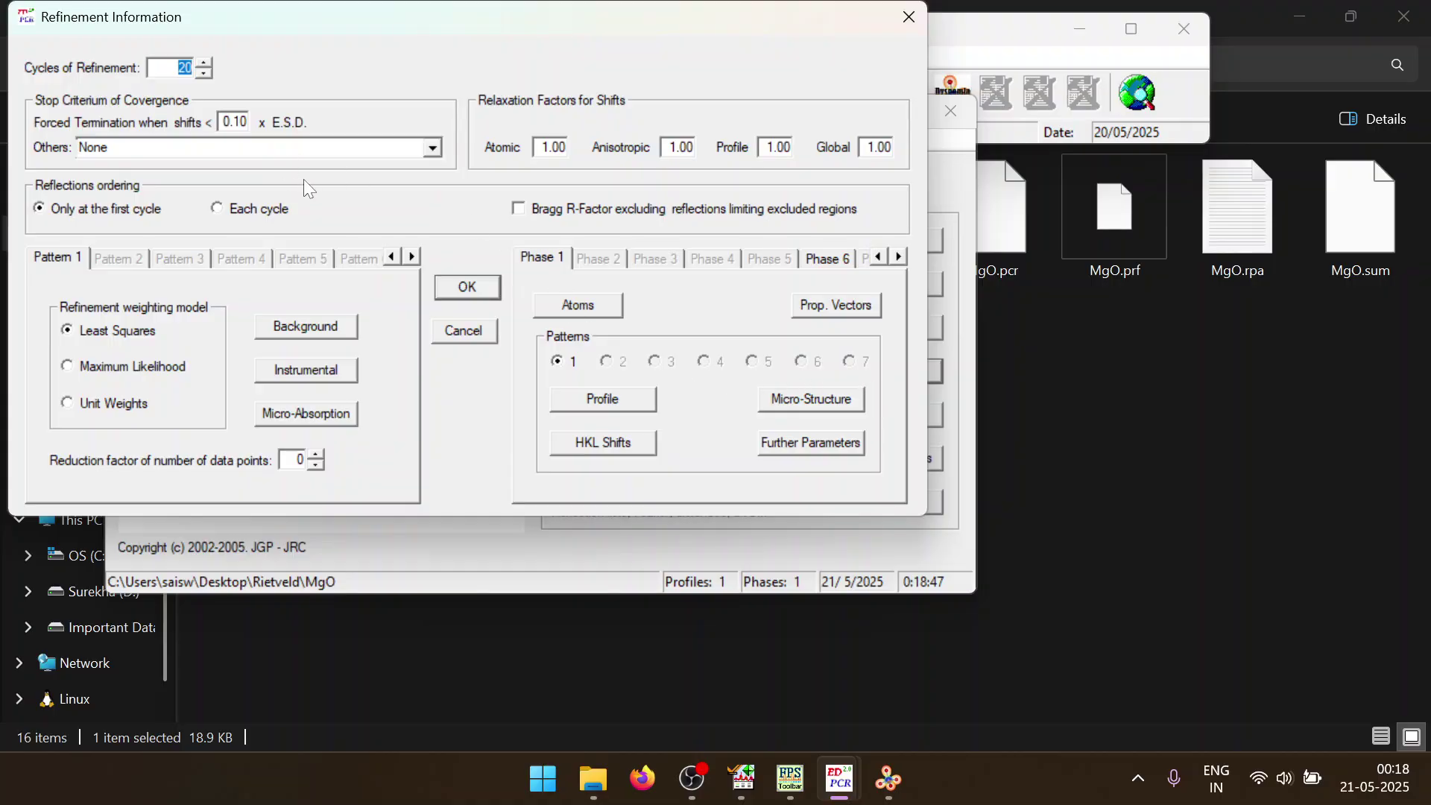
left_click(571, 262)
left_click(831, 259)
left_click(590, 254)
left_click(480, 328)
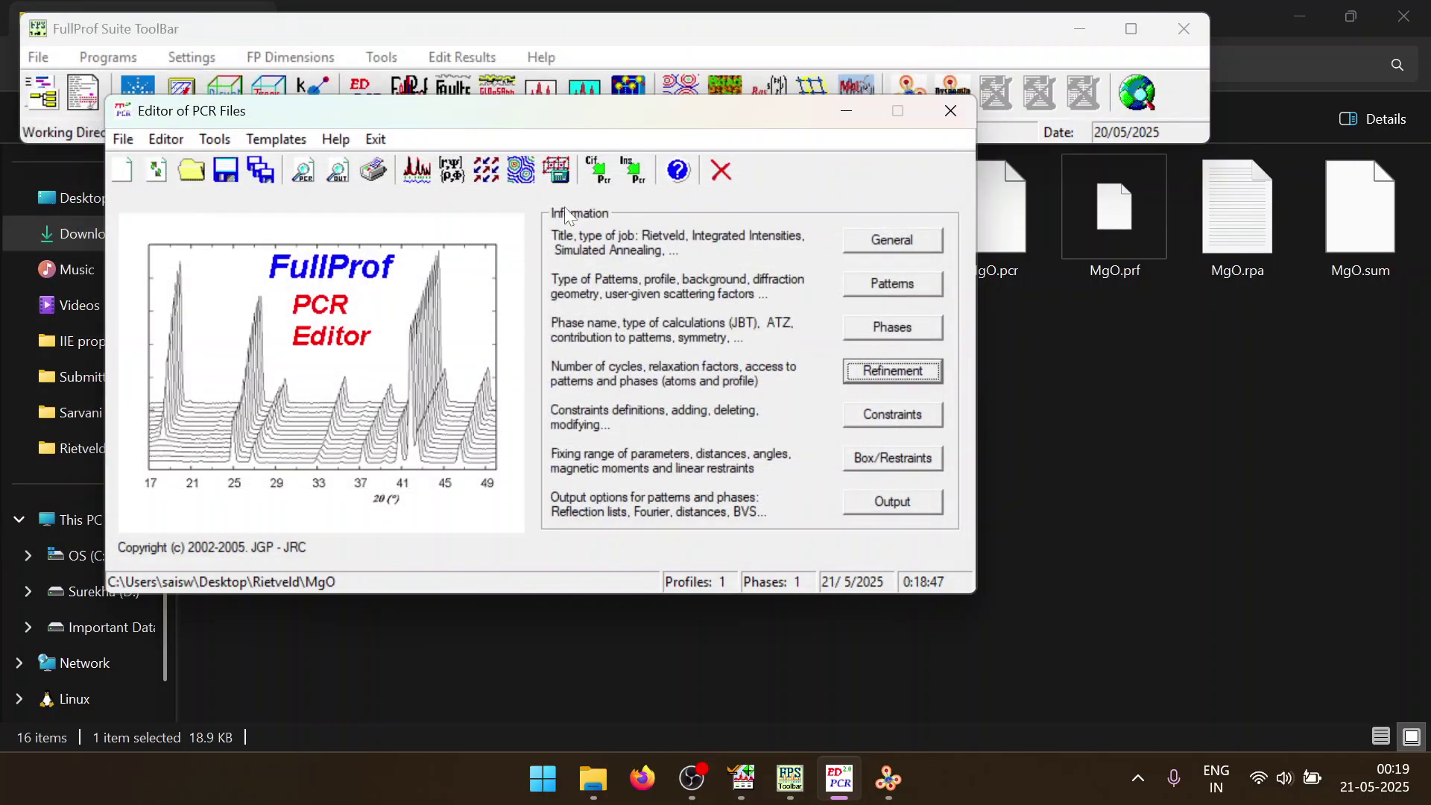
Close the PCR editor, then switch to VESTA and close it too
left_click(931, 129)
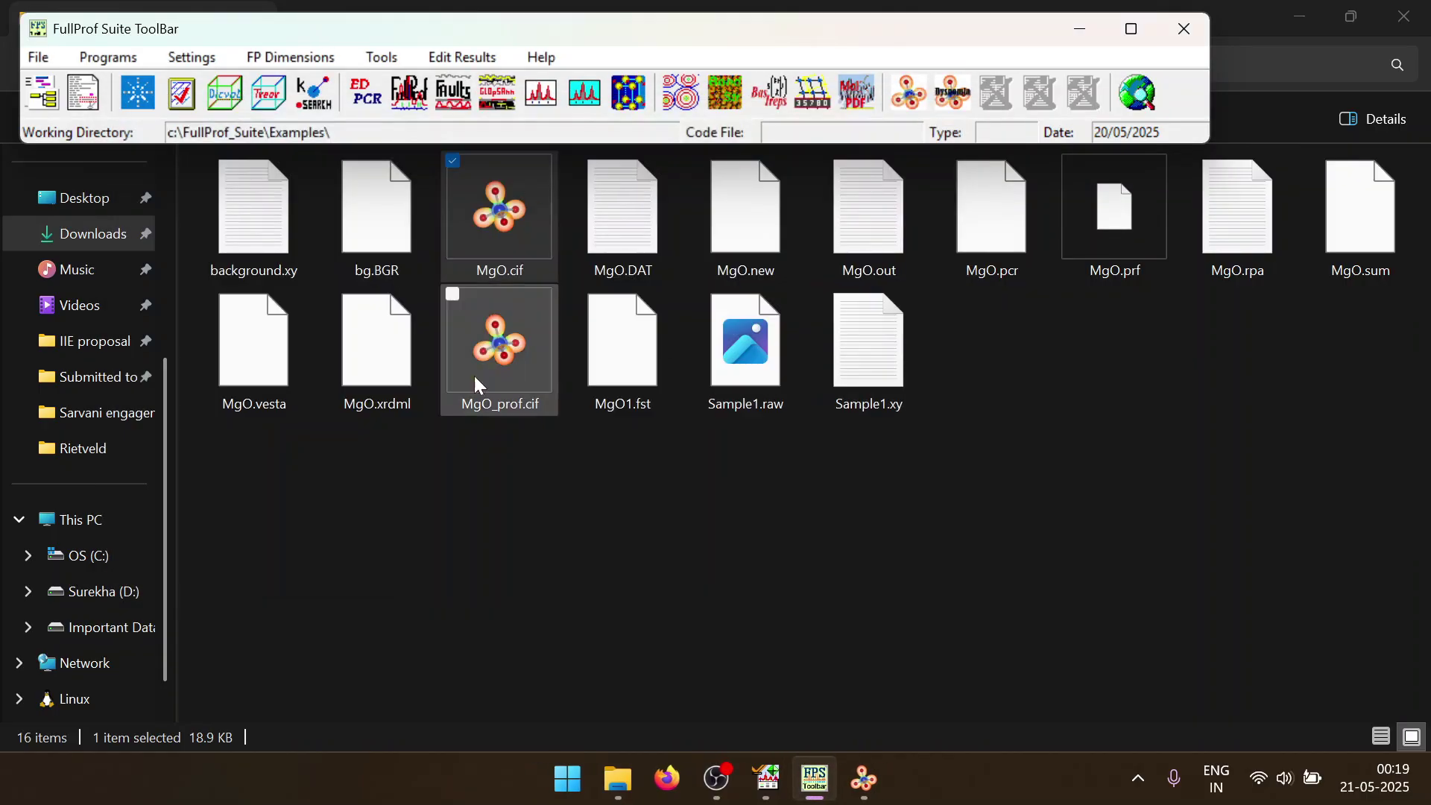
left_click(476, 431)
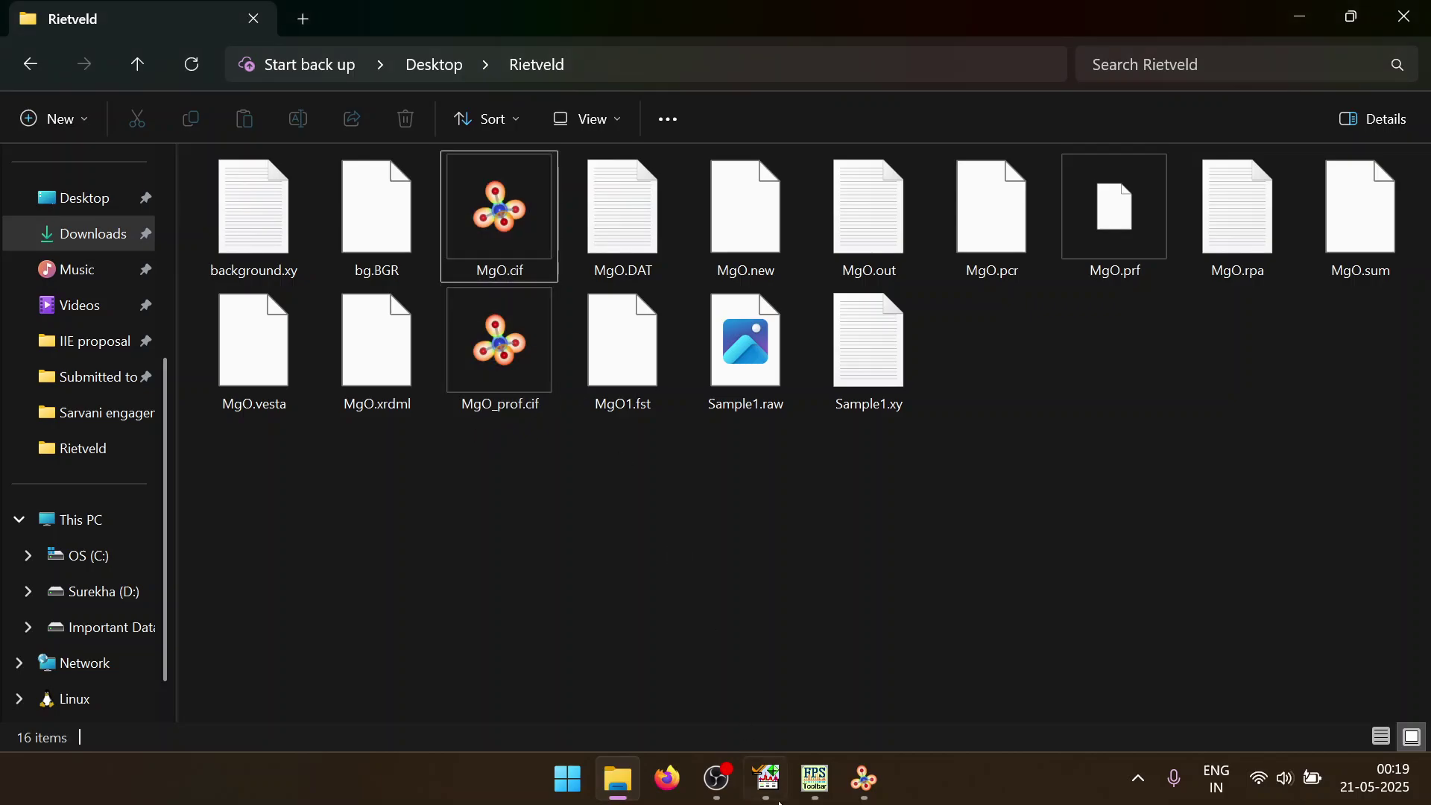
left_click(861, 789)
left_click(1283, 100)
left_click(1411, 9)
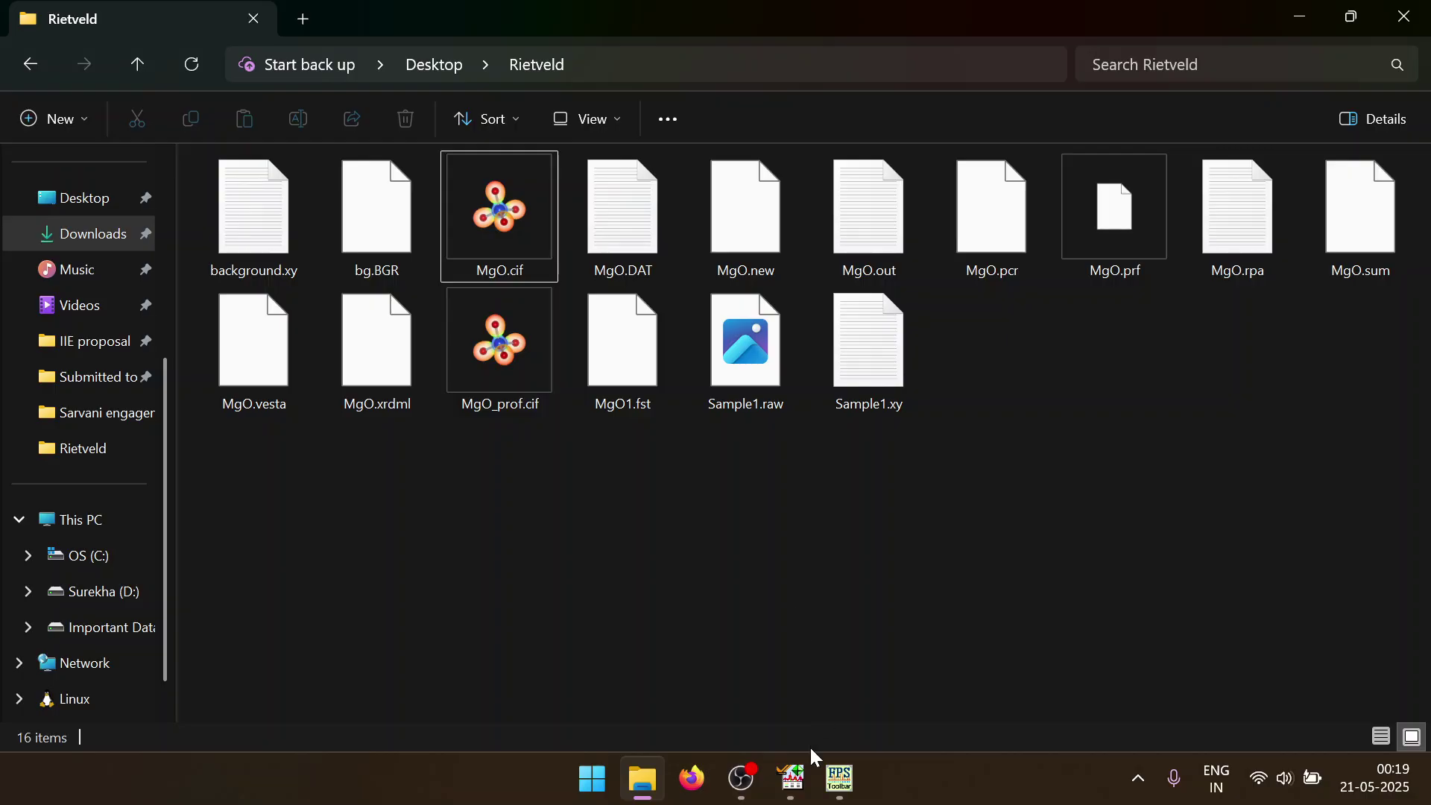
Switch to the FullProf toolbar, launch WinPLOTR, and load MgO.xrdml as XRDML multiscans raw data in Countings
left_click(840, 779)
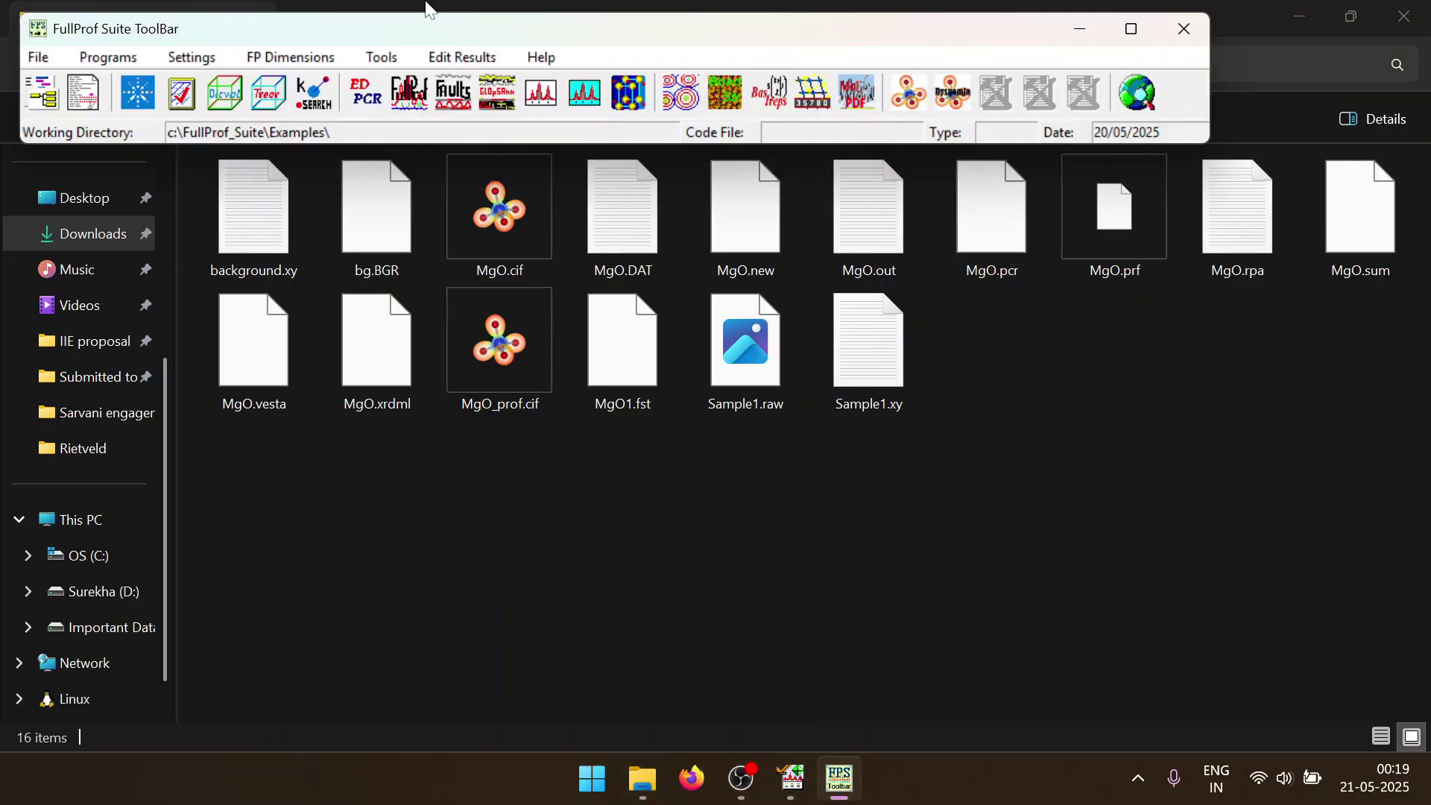
left_click(540, 95)
left_click(170, 127)
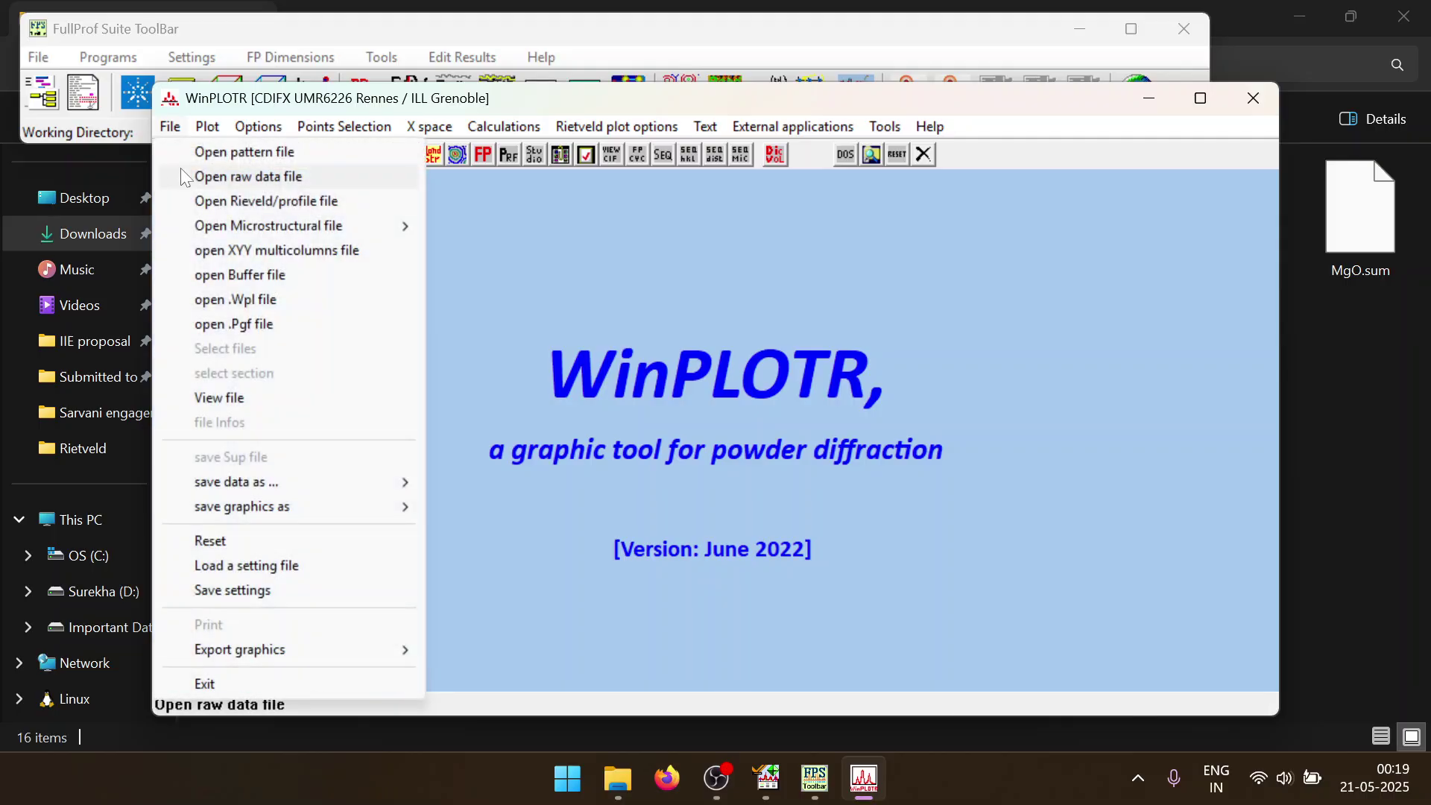
left_click(184, 177)
left_click(225, 480)
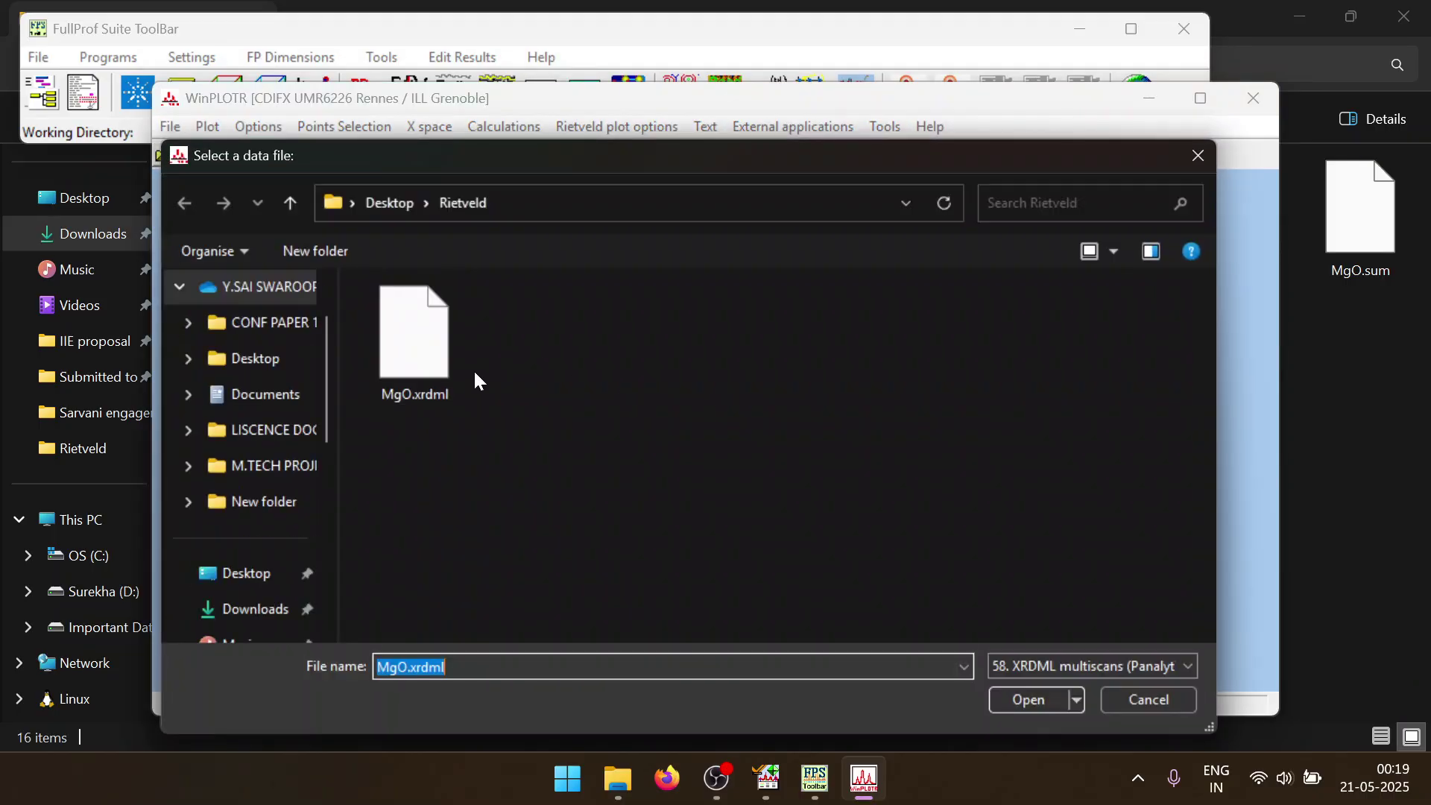
double_click(458, 365)
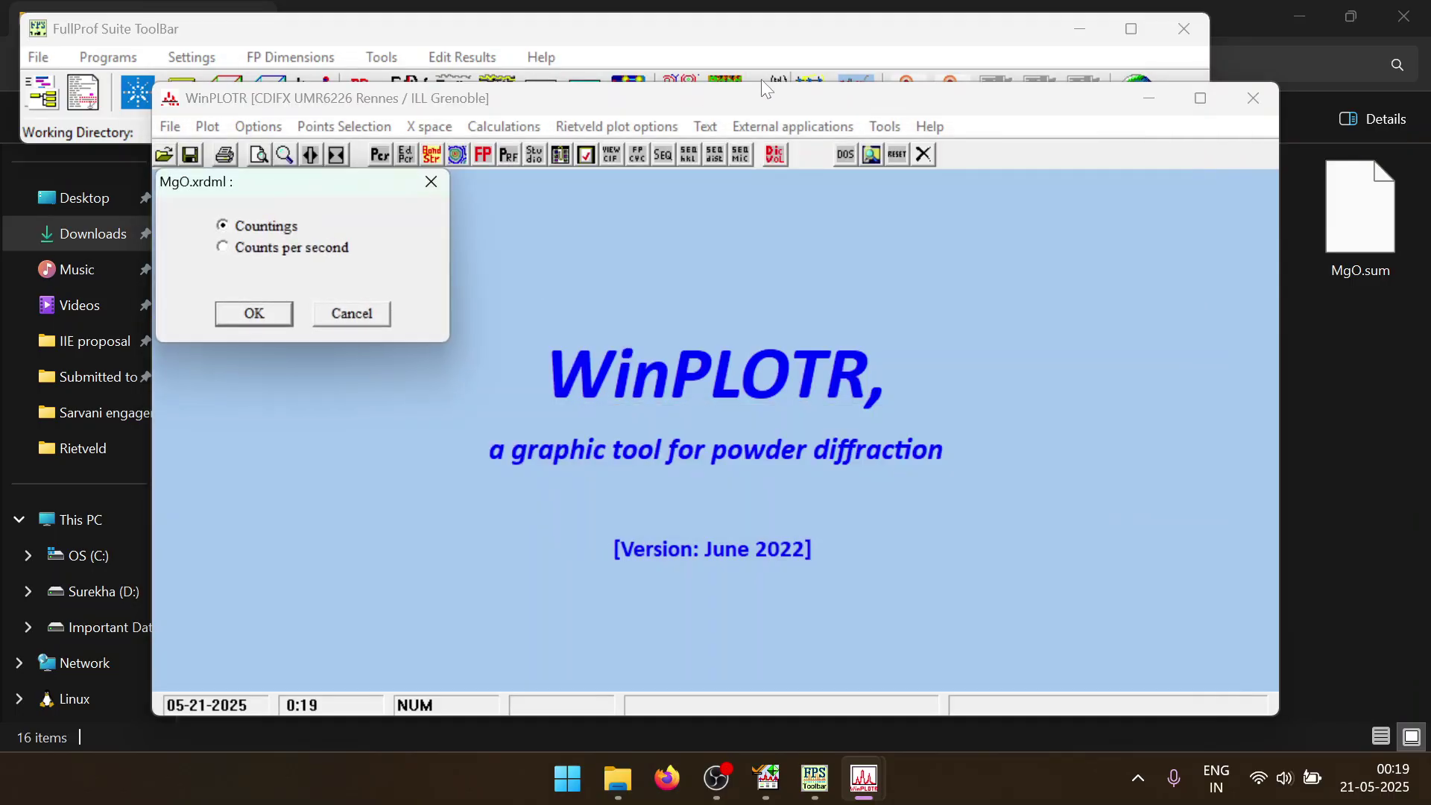
left_click(234, 322)
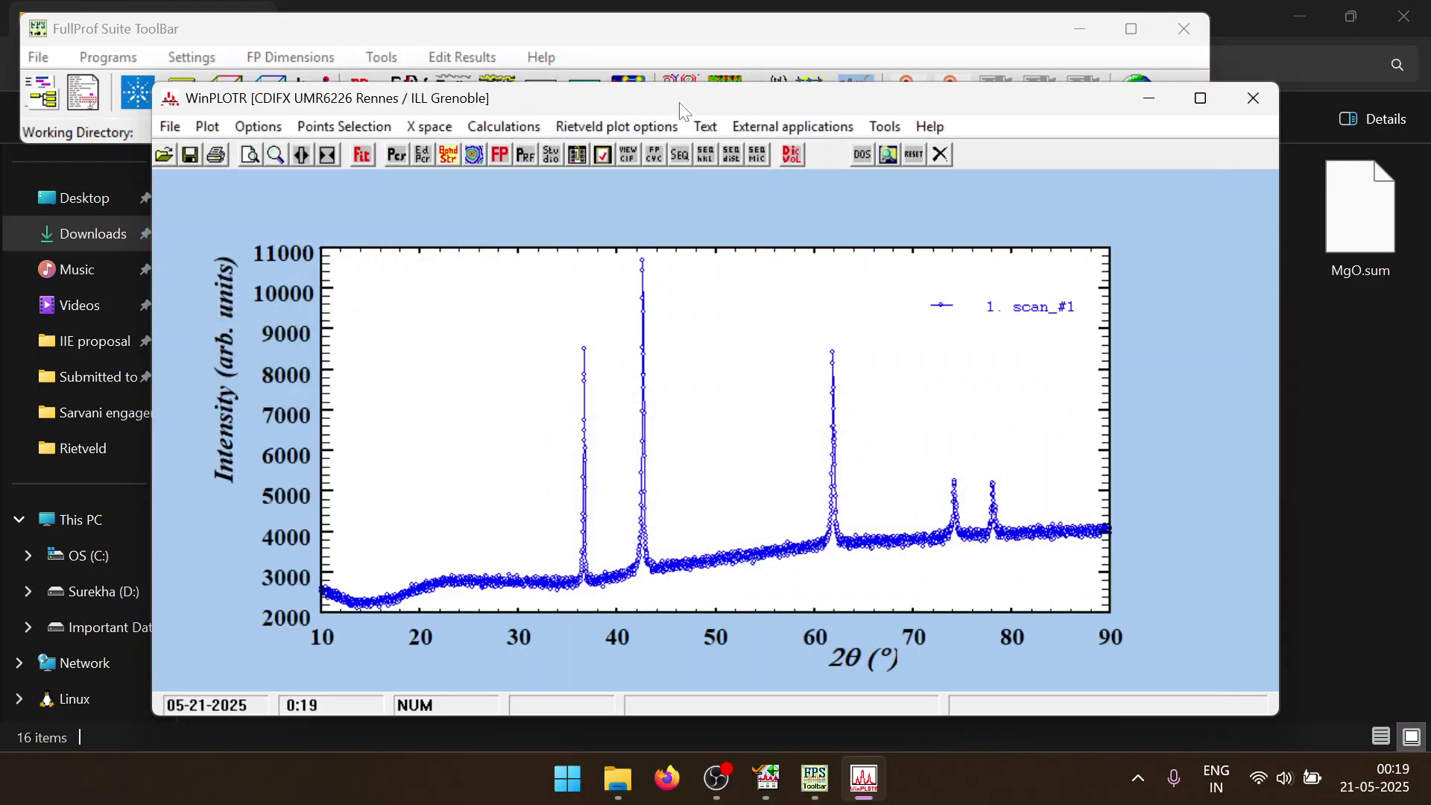
Examine the shapes of the first four MgO peaks, near 37°, 43°, 62° and 74° 2θ, returning to the full pattern after each
double_click(678, 101)
left_click_drag(527, 277, 569, 601)
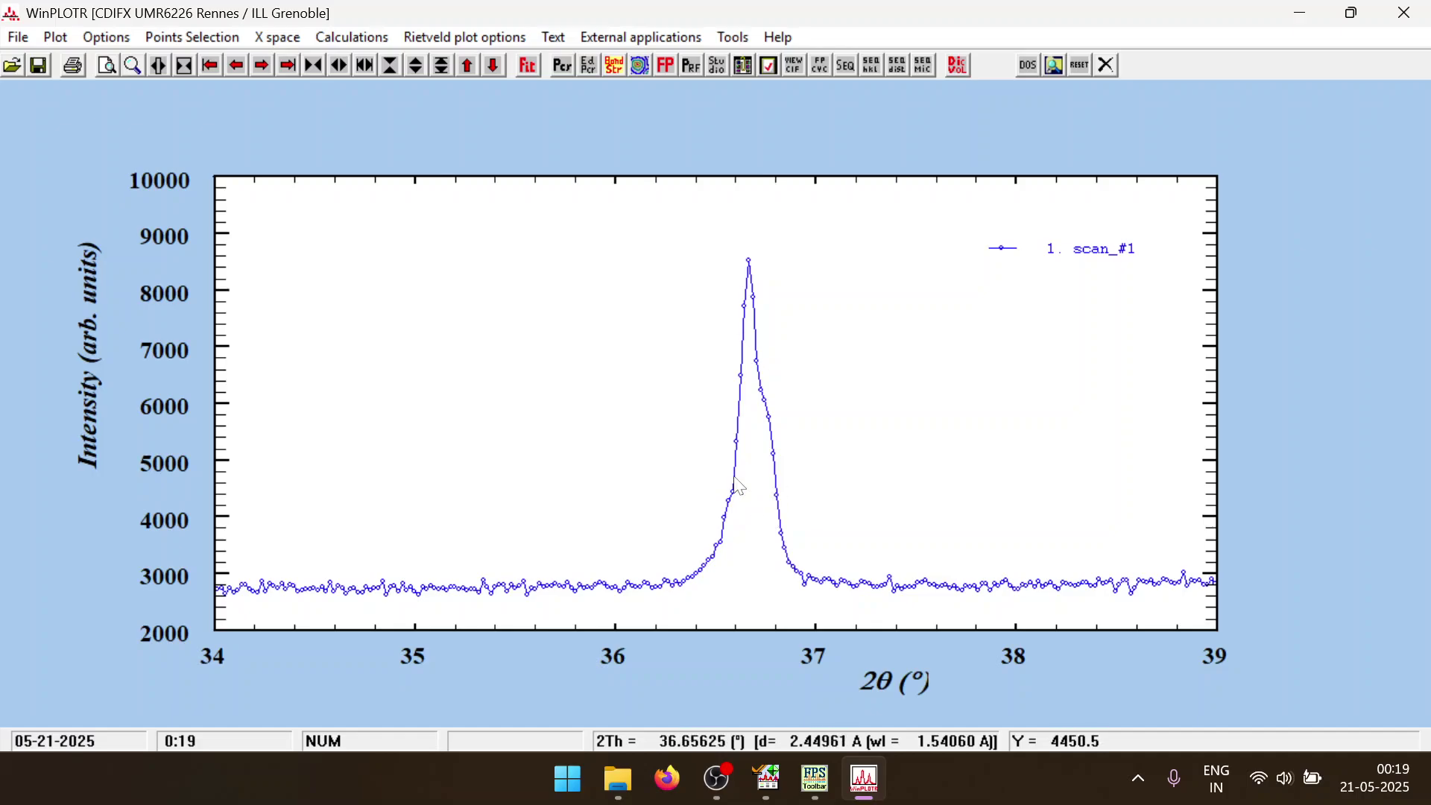
right_click(727, 313)
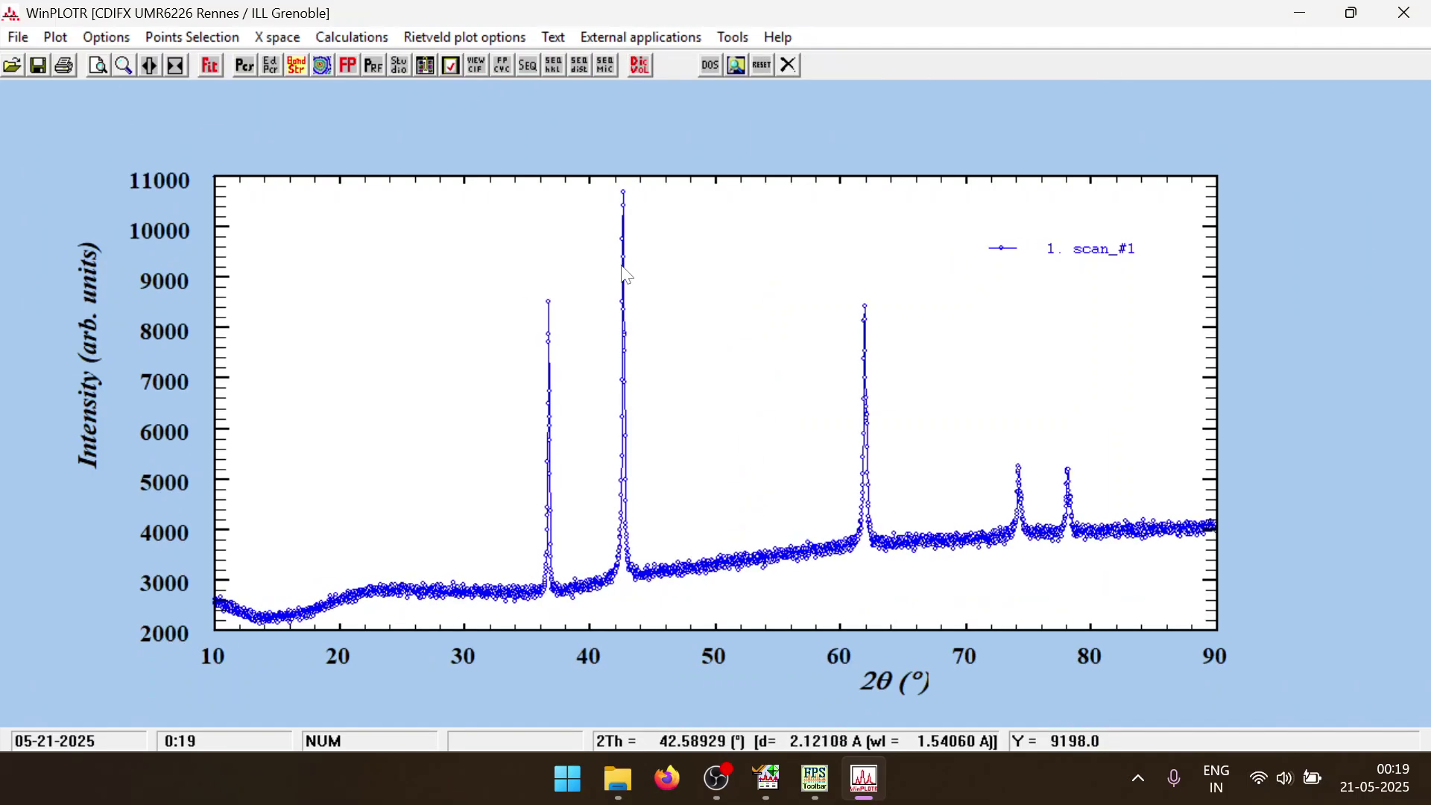
left_click_drag(644, 282, 653, 589)
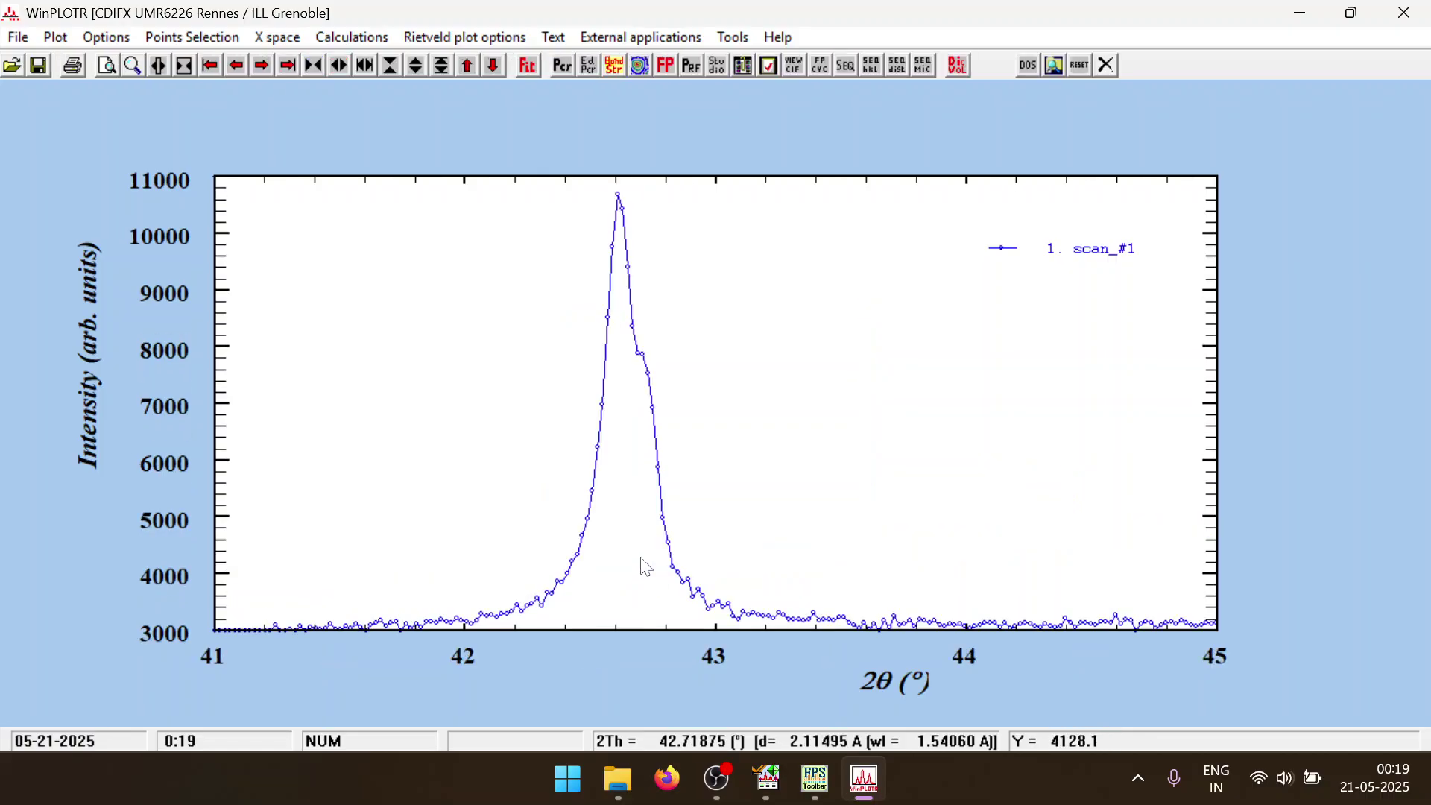
right_click(520, 429)
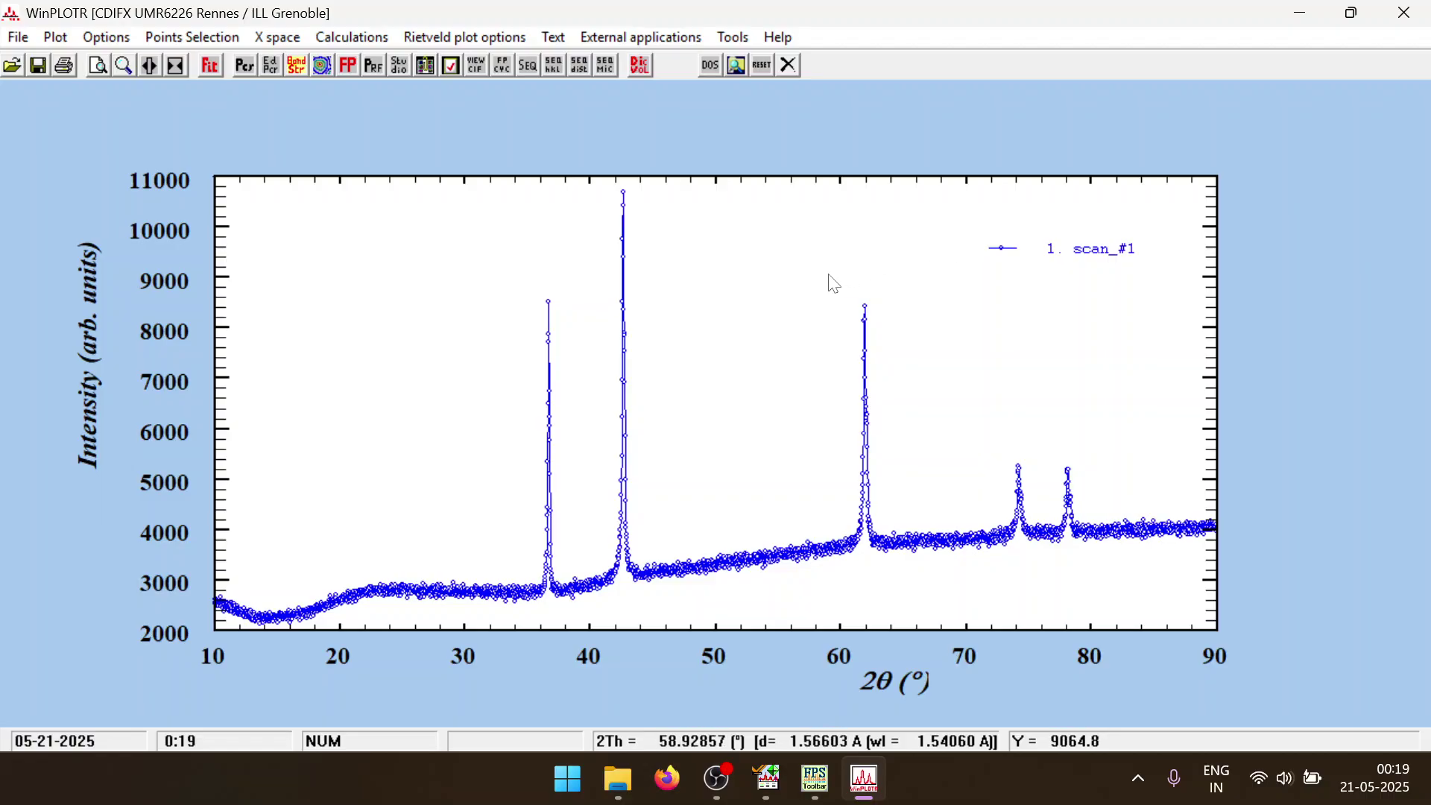
left_click_drag(829, 273, 914, 588)
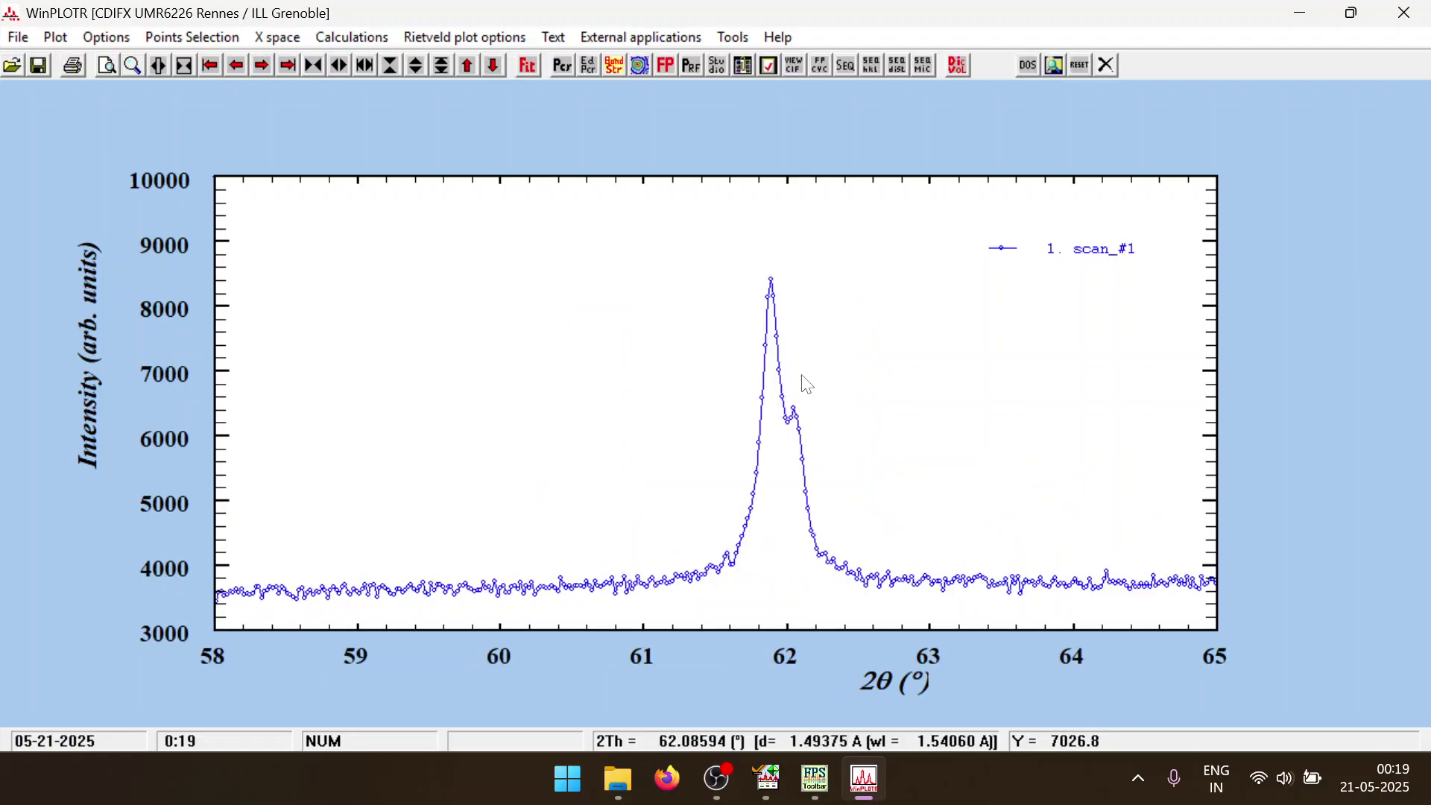
right_click(930, 365)
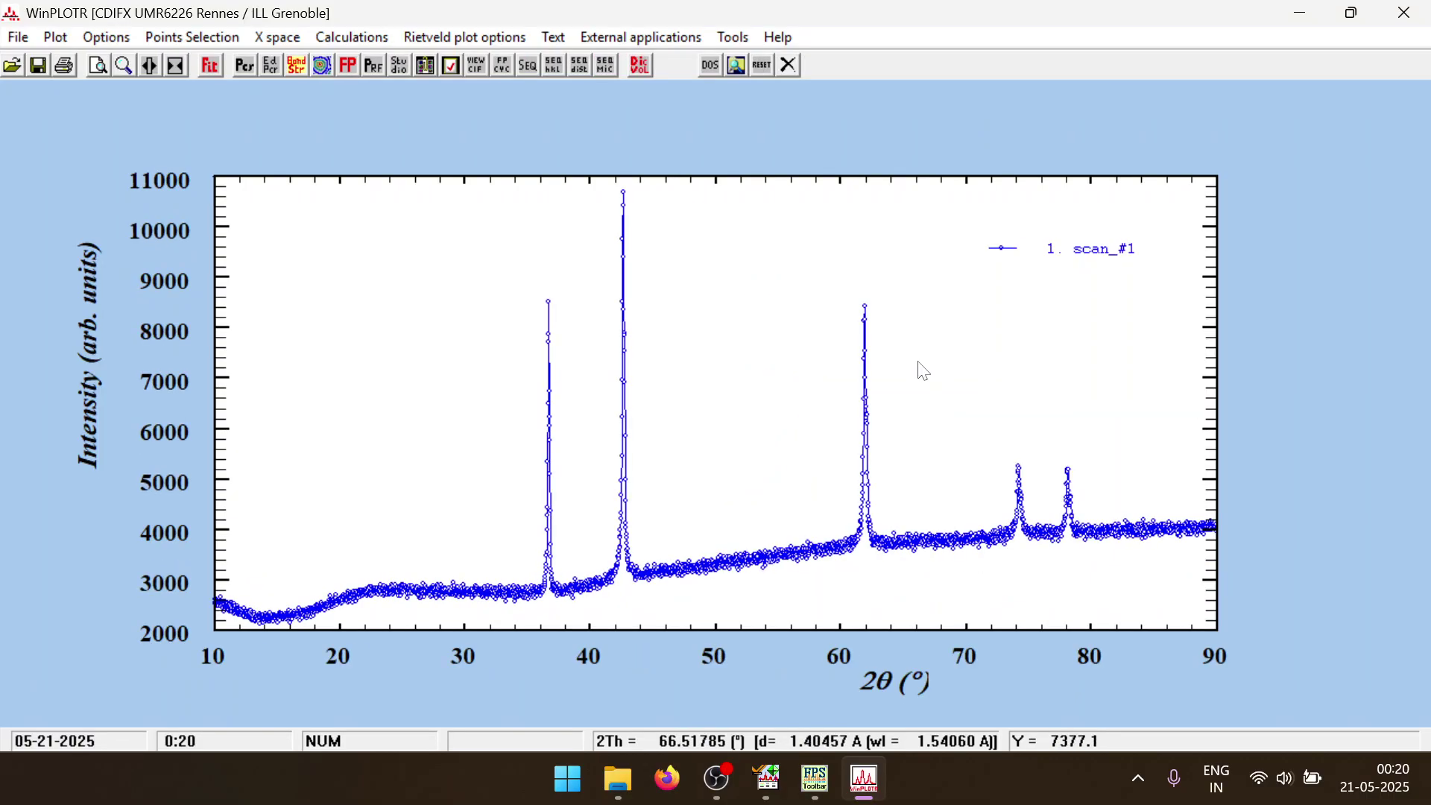
left_click_drag(967, 434, 1056, 553)
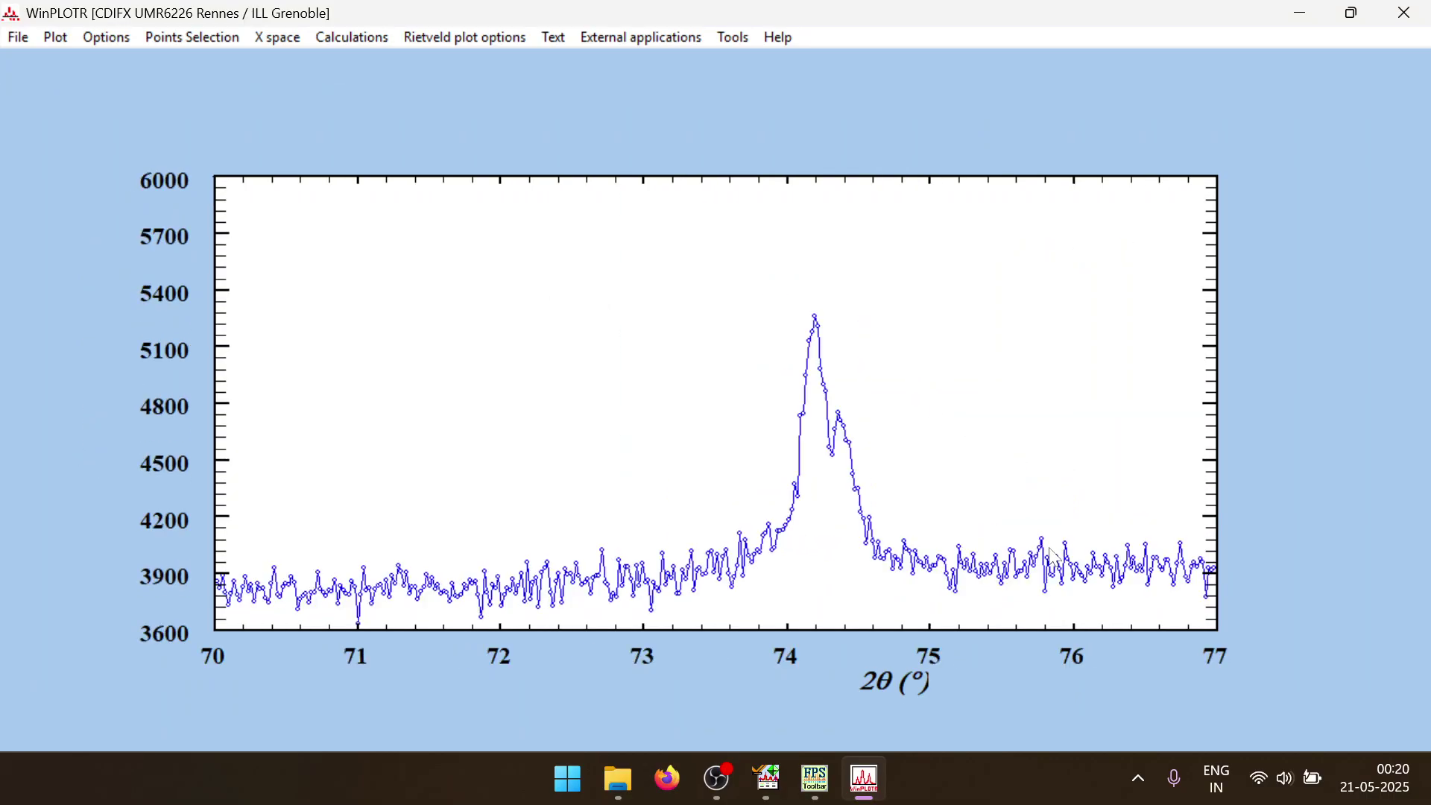
right_click(928, 430)
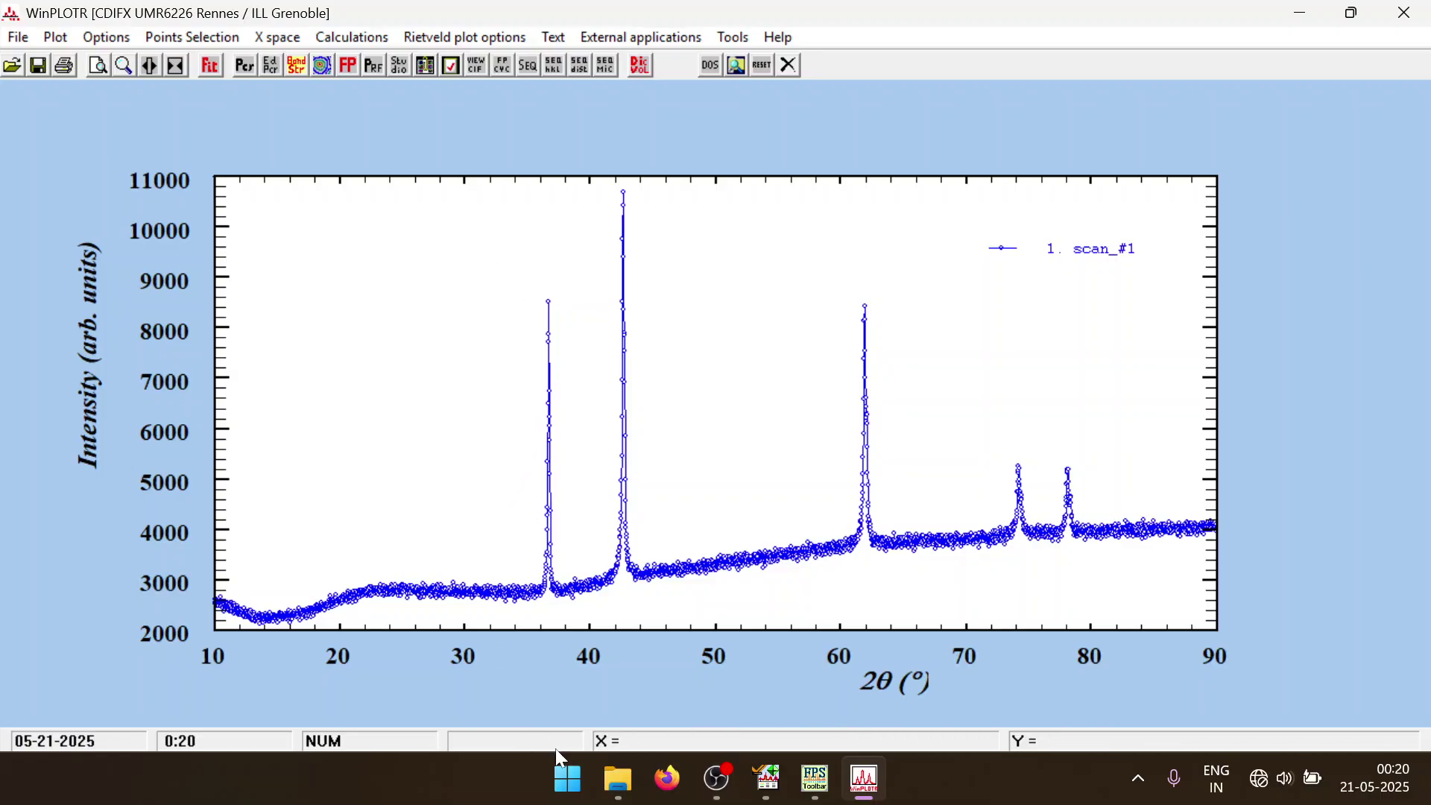
Open Notepad and write "10-90 0.02deg step" as the first line of the scan notes
left_click(568, 779)
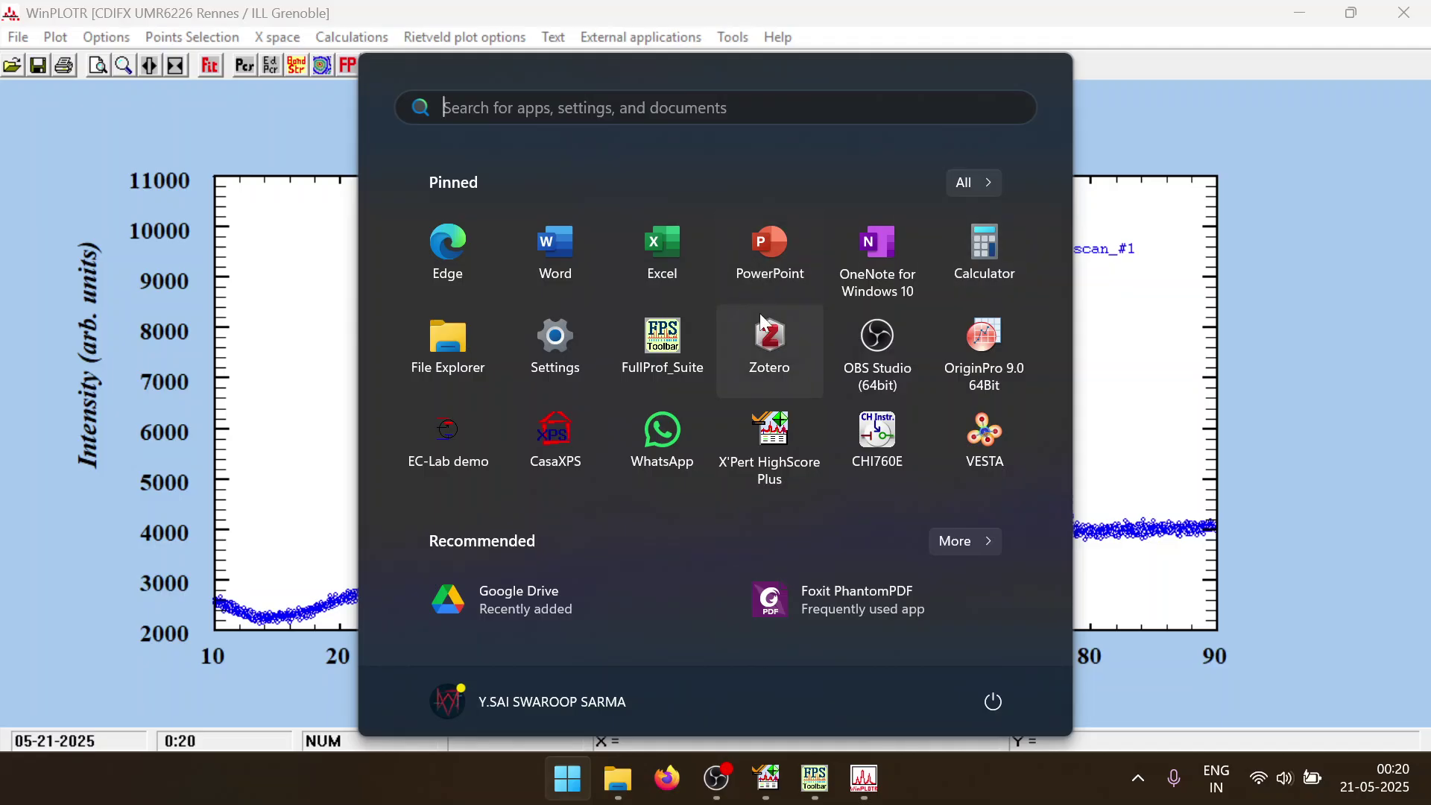
type("notep")
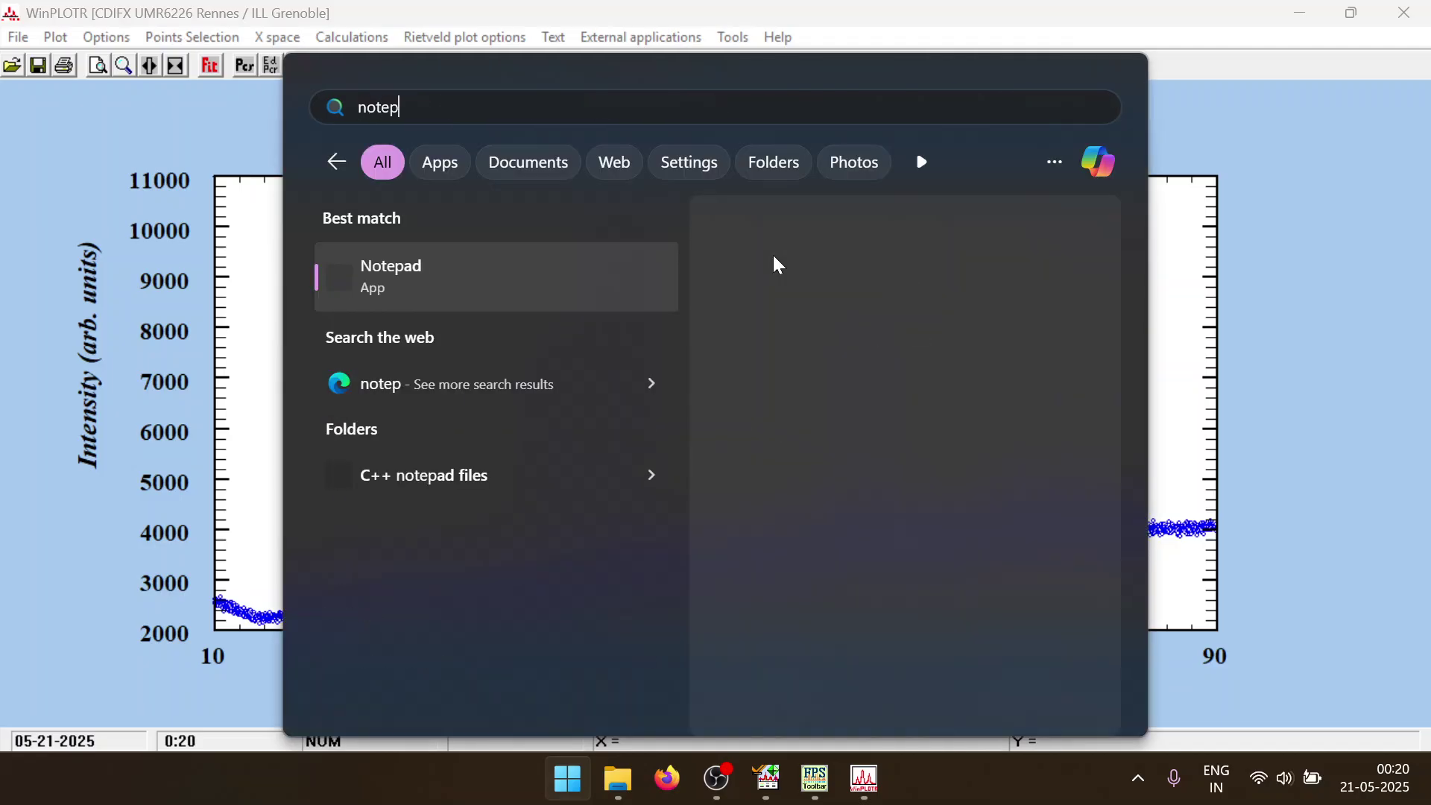
key("Return")
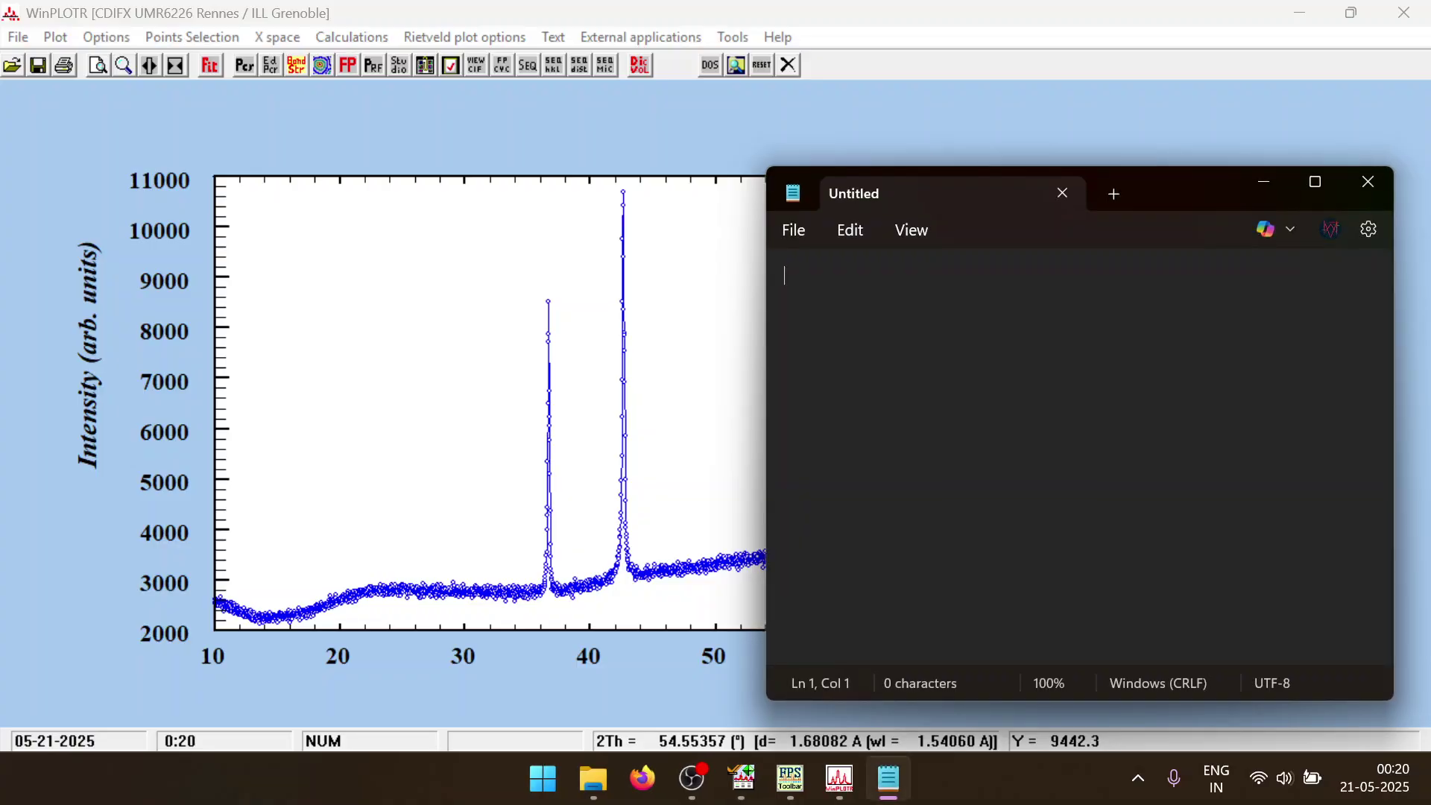
type("10-0-")
key("BackSpace")
type("90 0.0")
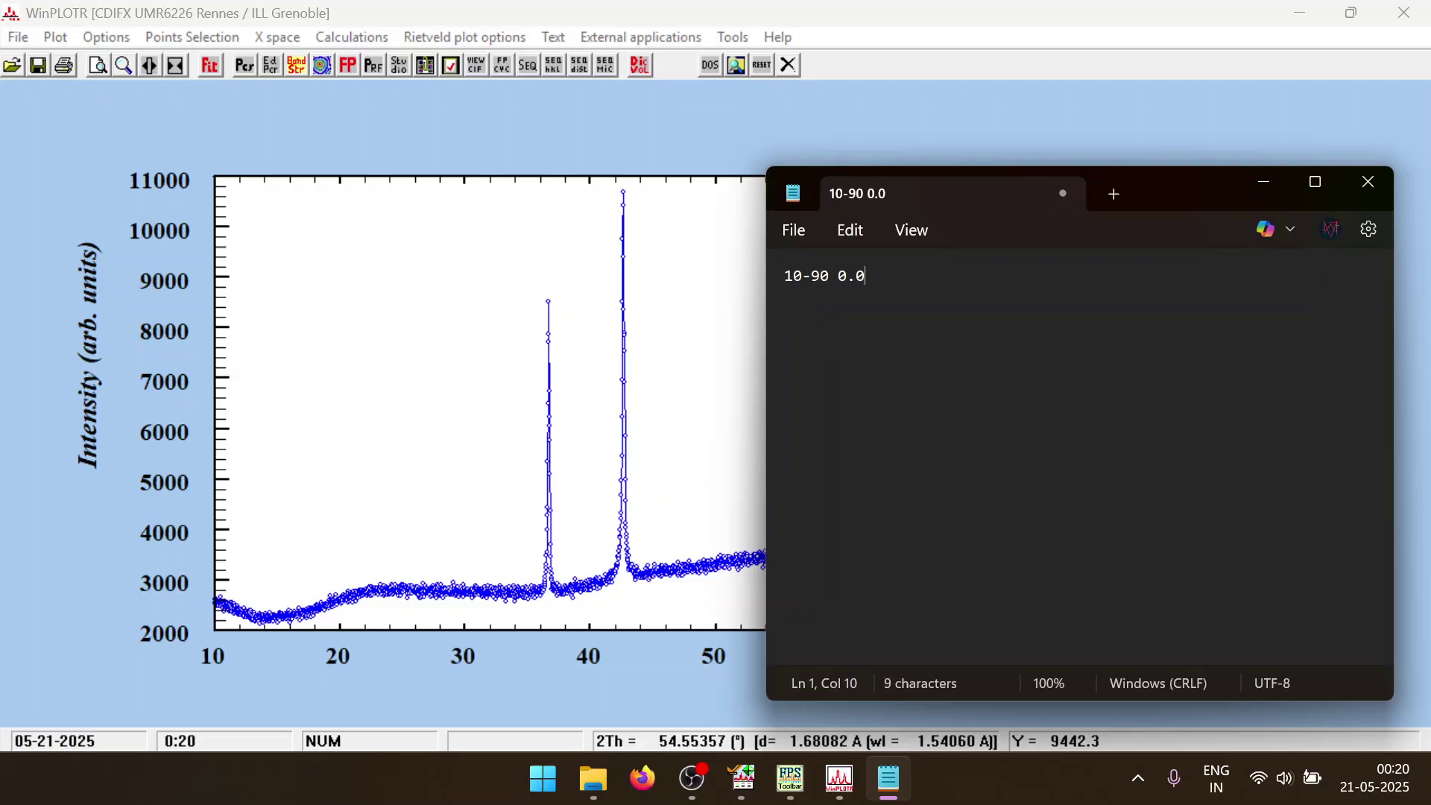
type("2de")
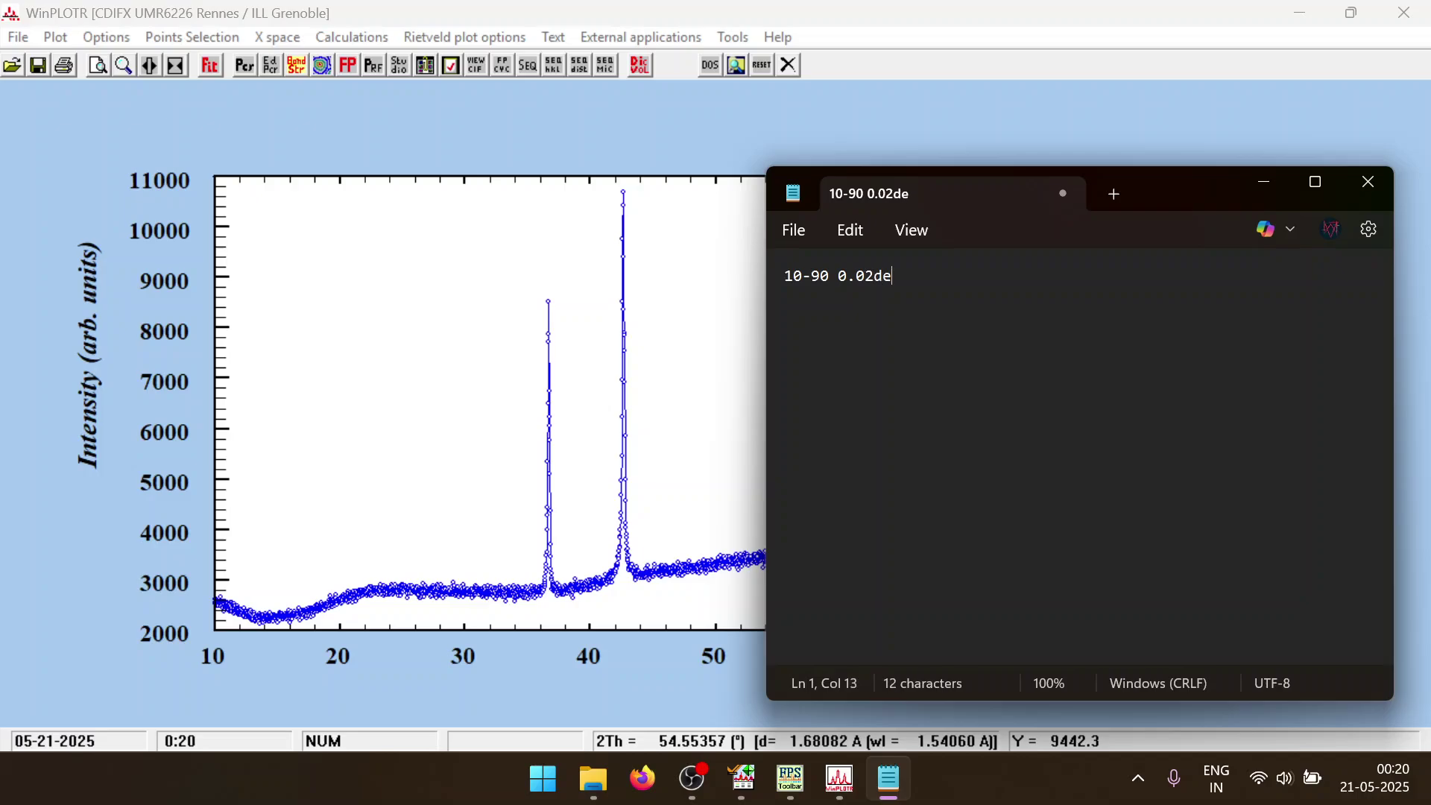
type("g step")
key("Return")
Add the line "2.5 deg/min--- 30/34 min/sample" to the scan notes
type("2.")
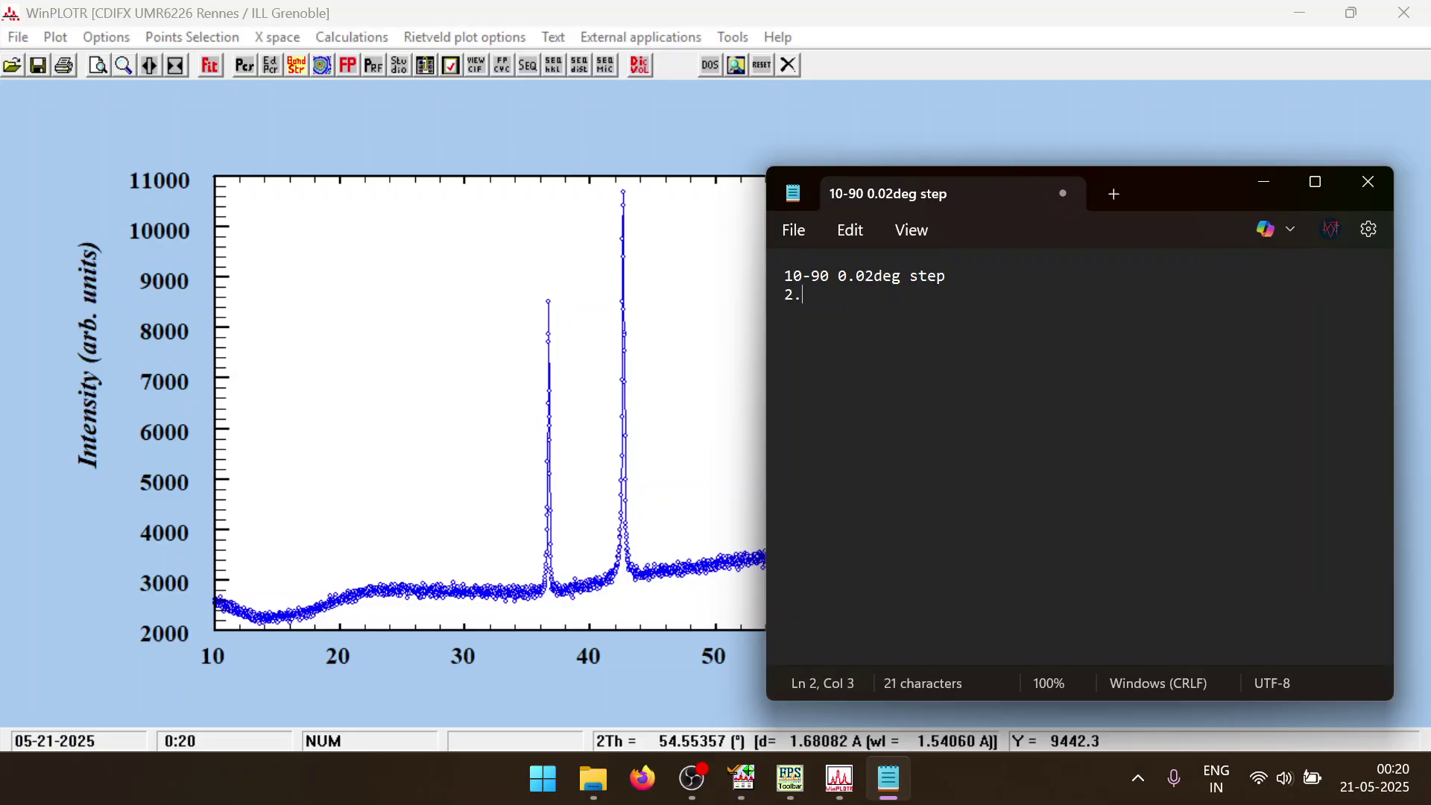
type("5 deg/min--- 3")
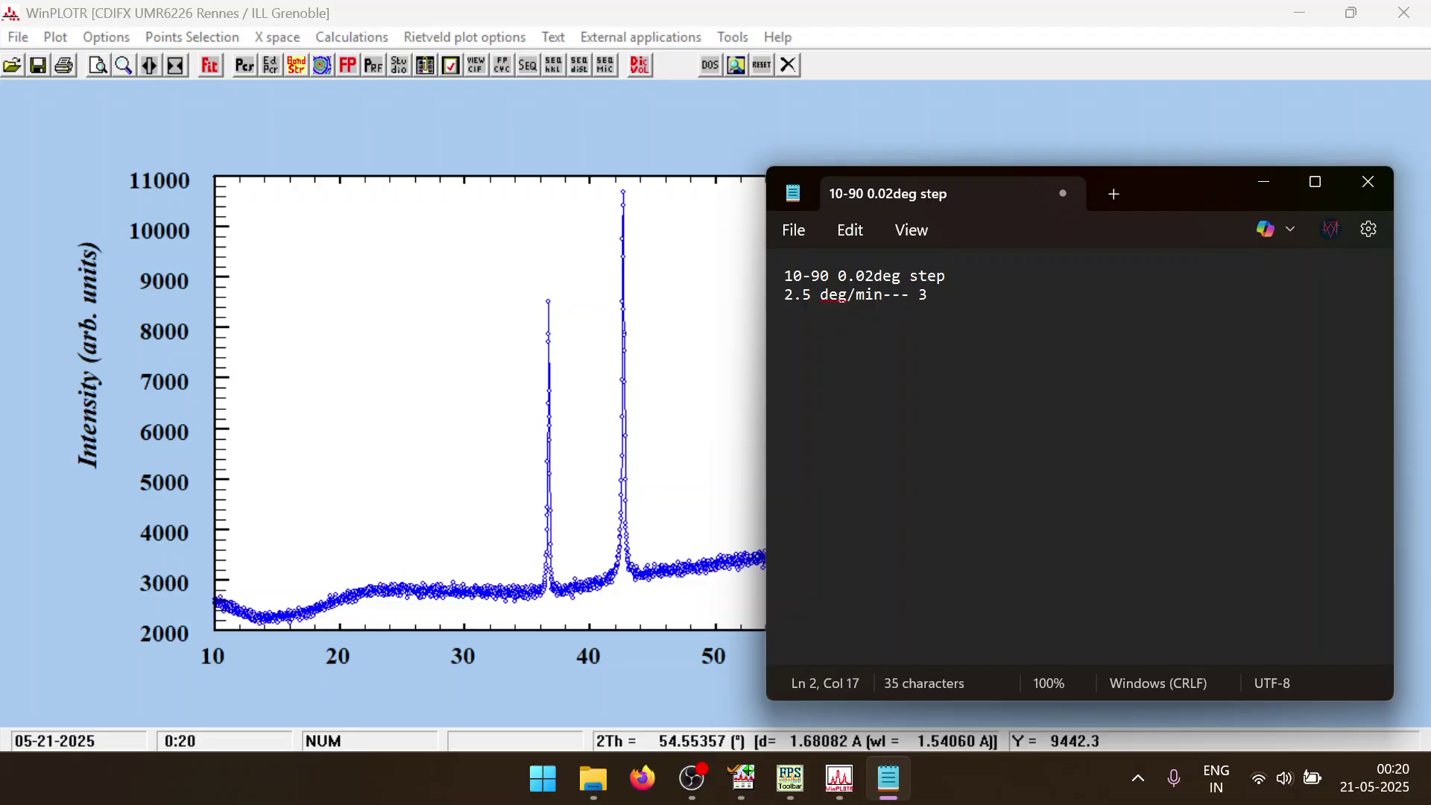
type("0/34 min")
type("/scan")
type("mpl")
type("e")
key("Return")
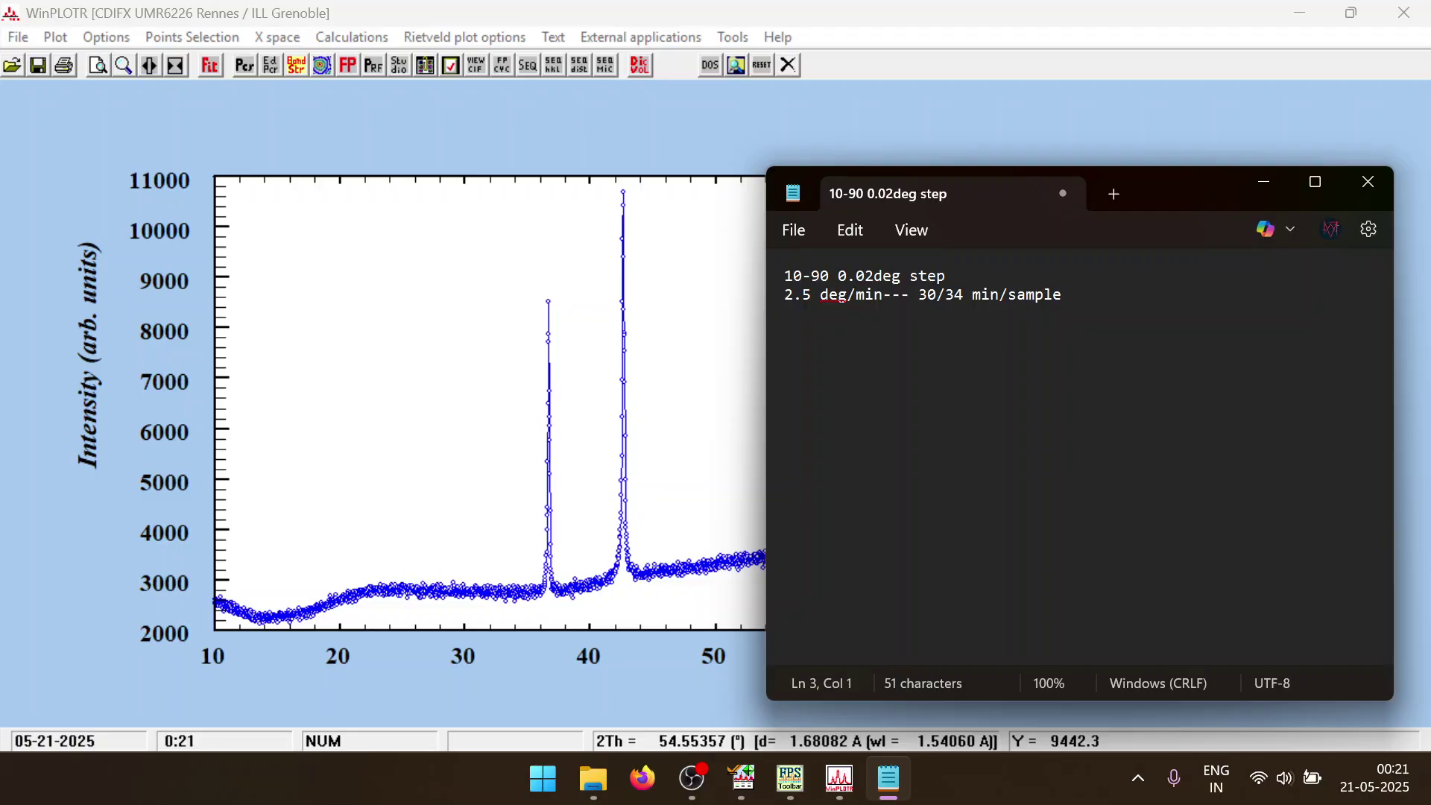
key("shift+Home")
key("Left")
key("shift+Right")
key("shift+Right")
key("shift+Right")
key("shift+Right")
key("shift+Right")
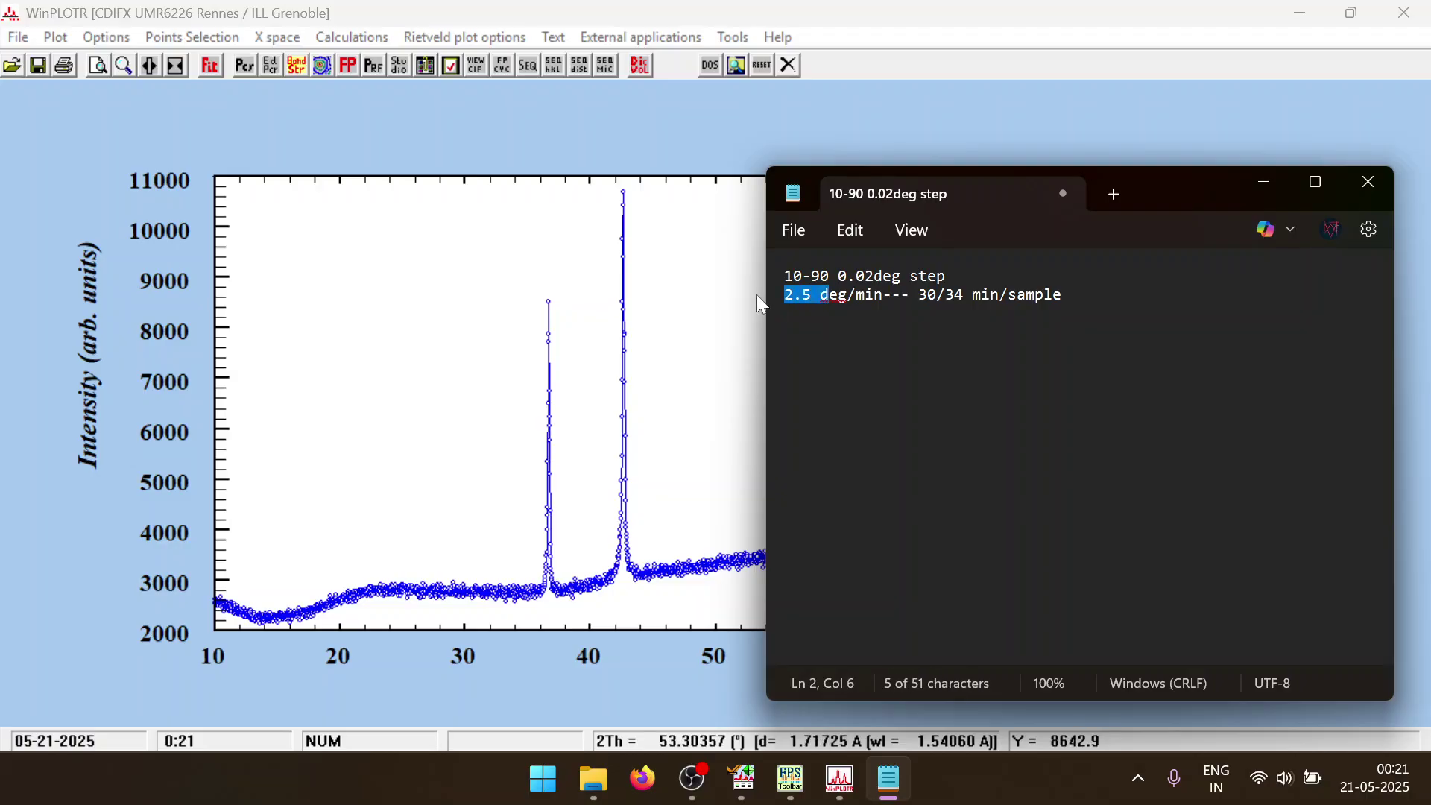
left_click(820, 298)
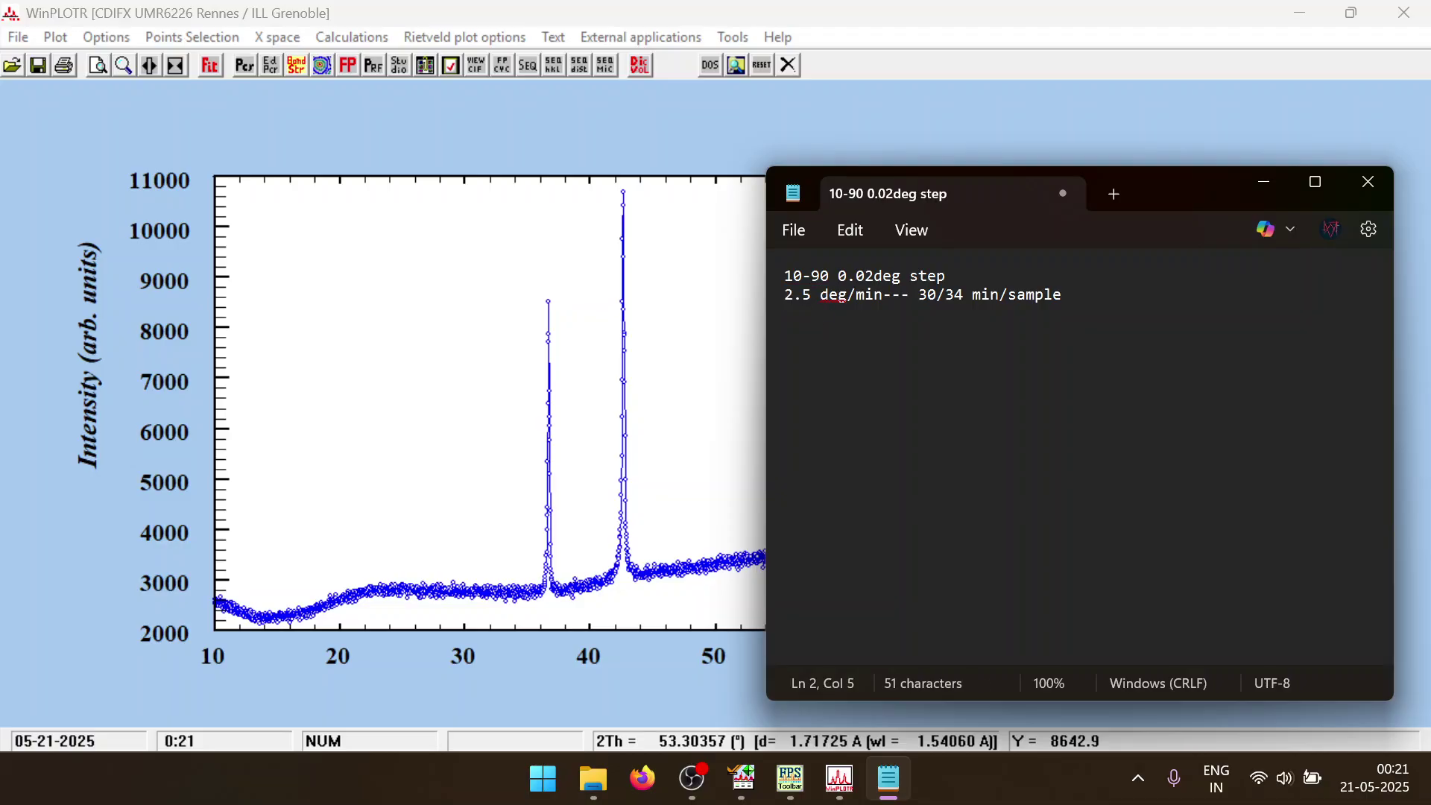
left_click_drag(785, 295, 758, 282)
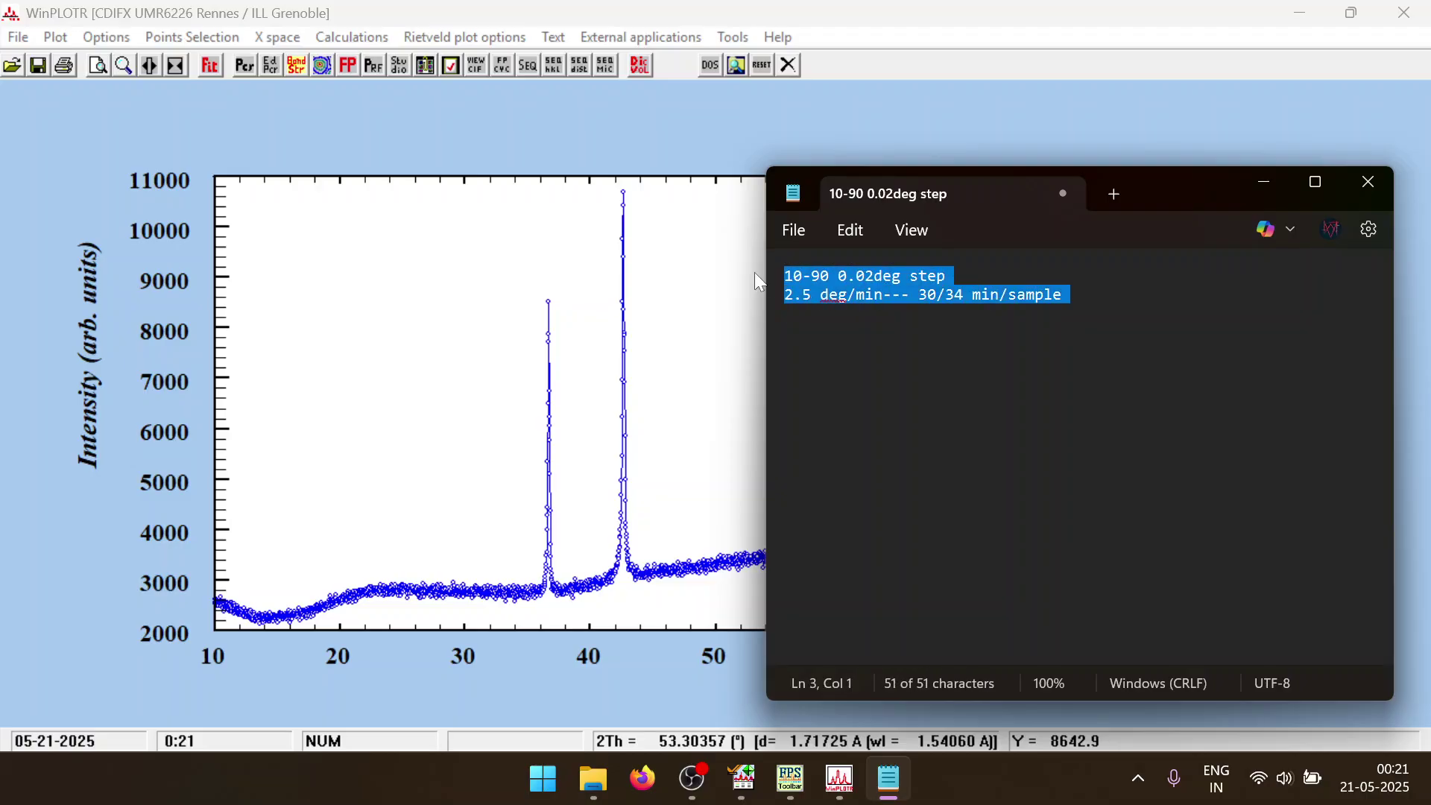
right_click(837, 301)
key("Escape")
key("Left")
key("Left")
key("Left")
key("Left")
key("Left")
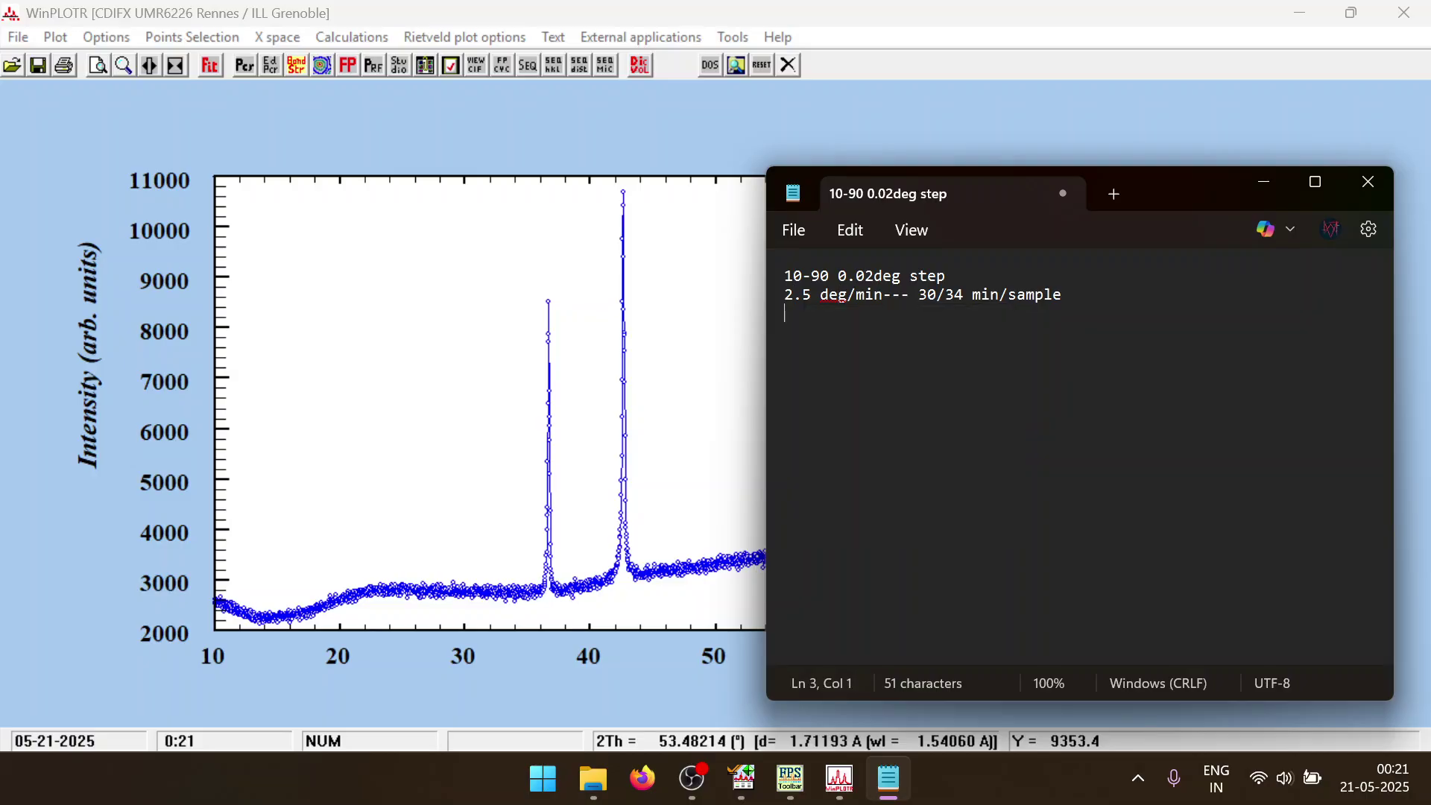
Leave a gap below the scan-rate line and add "6-8 h/sample" to the notes
key("Return")
type("6-8 h/sample")
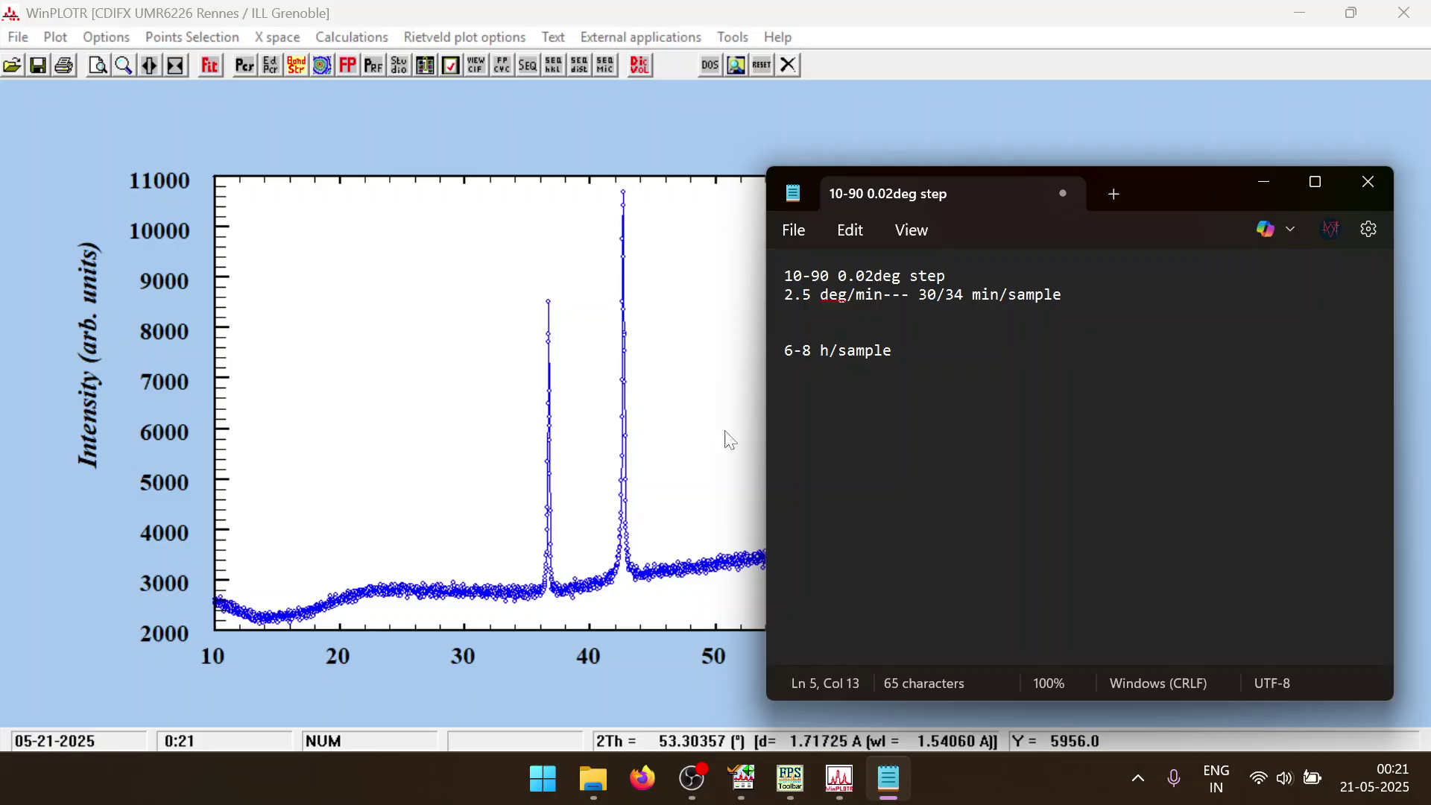
Switch to WinPLOTR, examine the MgO background noise between about 46° and 55° 2θ, restore the full pattern, and return to the notes
left_click(498, 505)
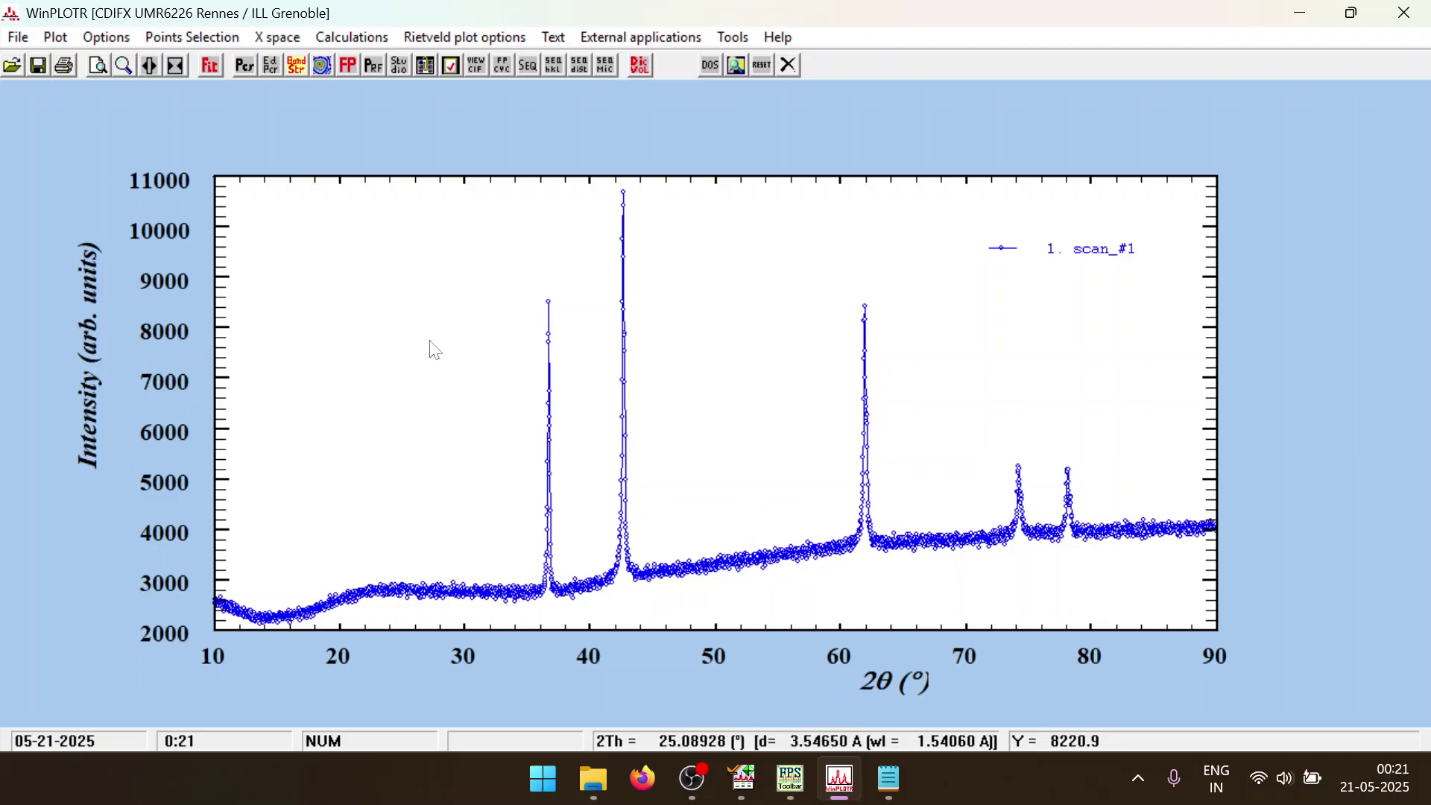
left_click_drag(678, 533, 779, 594)
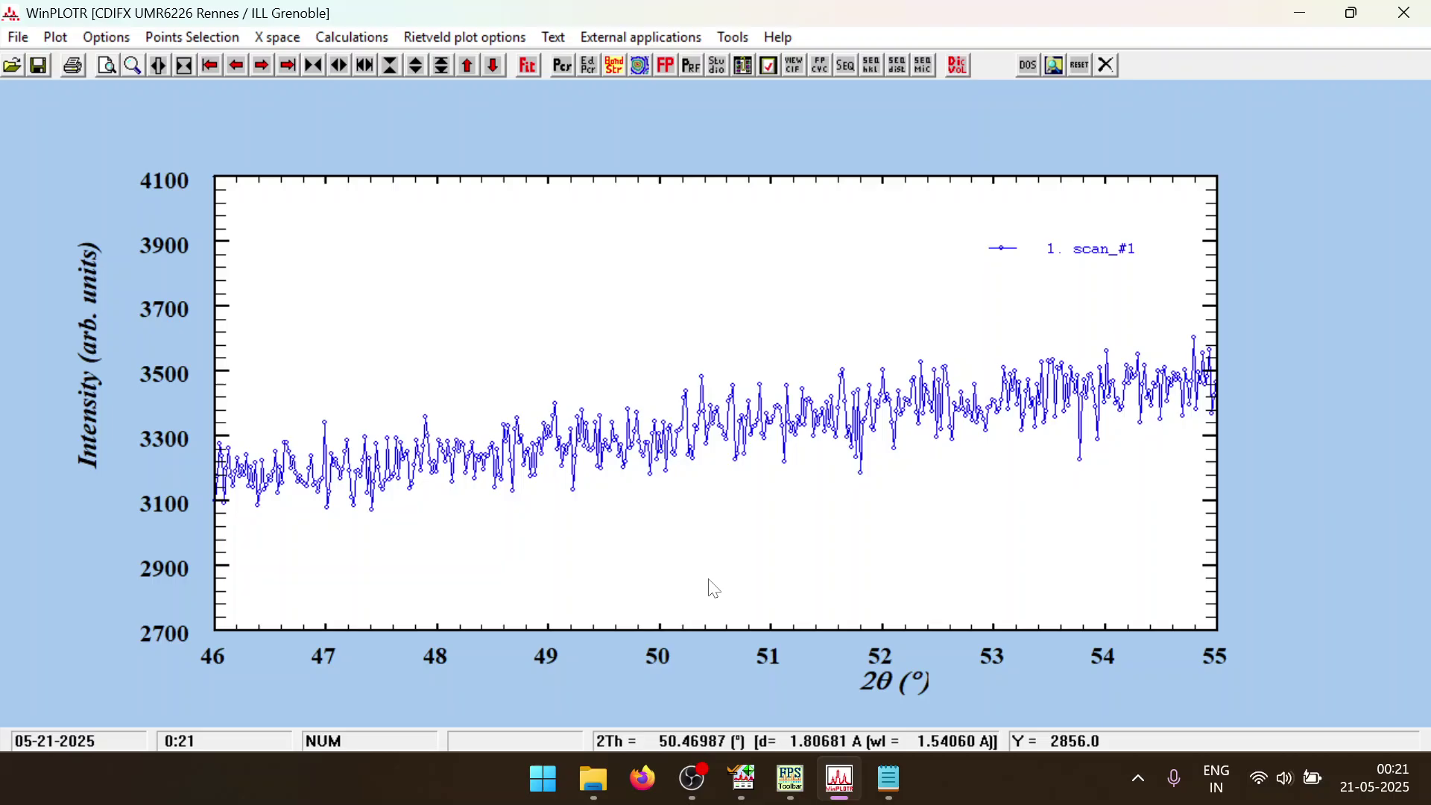
right_click(826, 322)
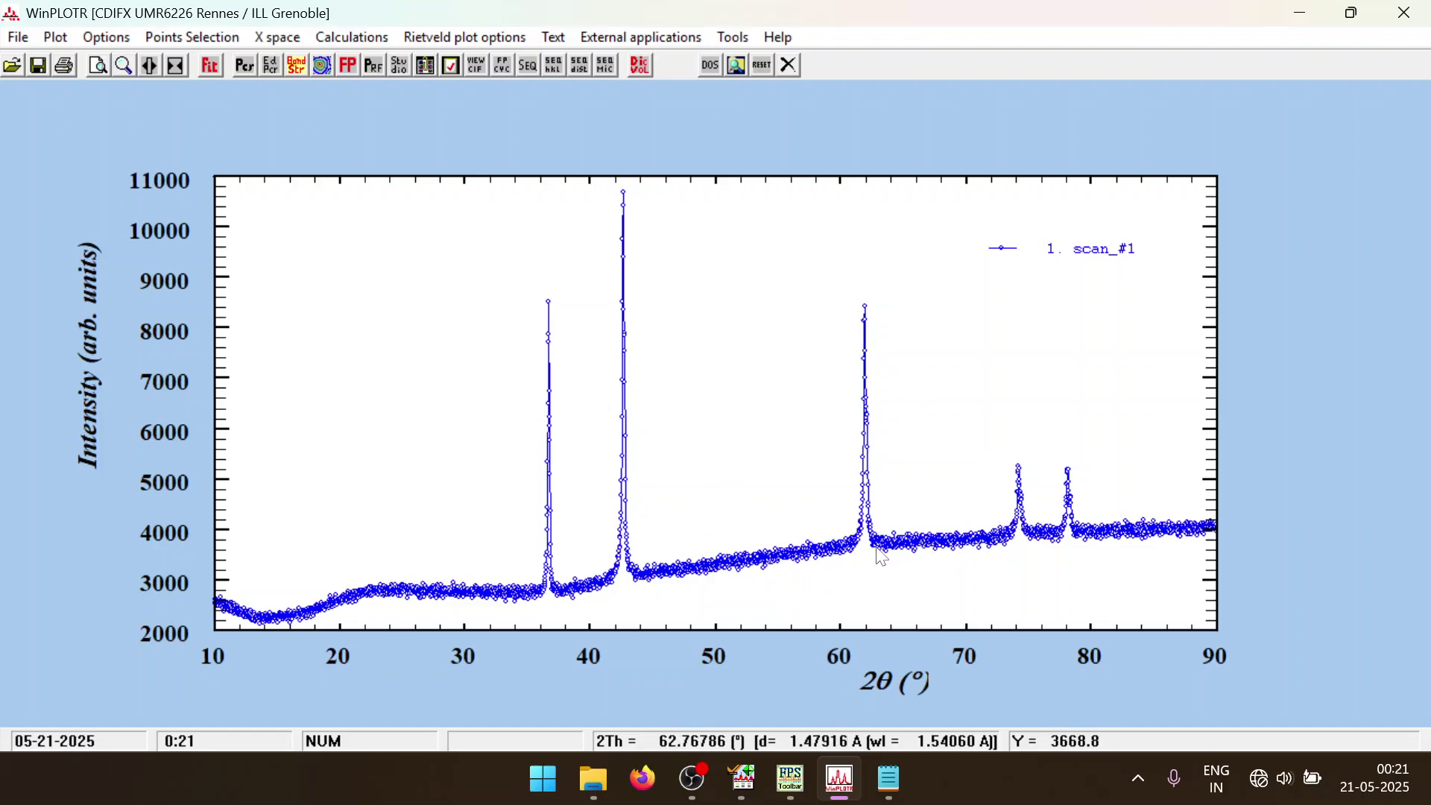
left_click(889, 779)
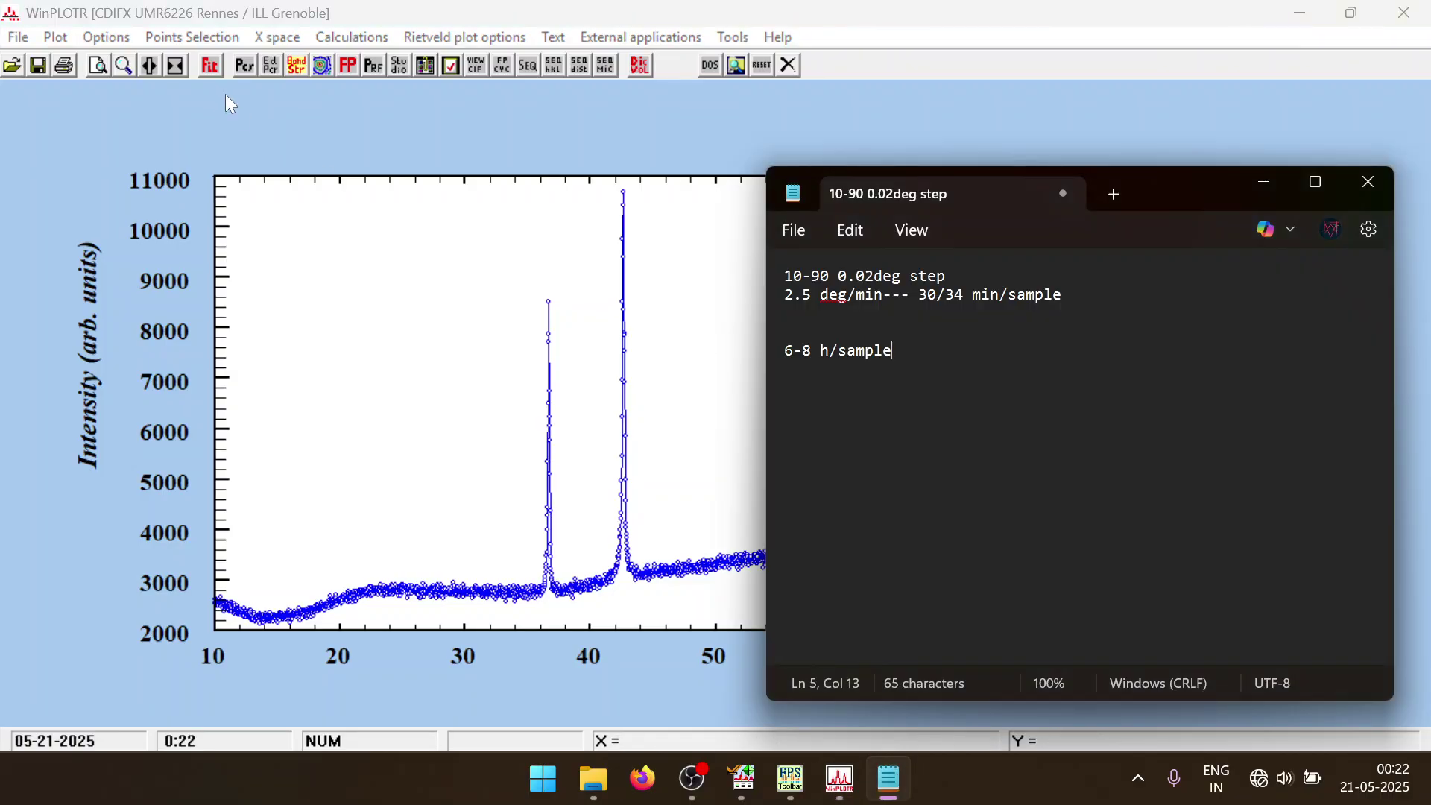
In WinPLOTR, open Rocksalt-HEO.prf as a FullProf PRF Rietveld file from the "rietveld 2nd try" folder in HEO NSB on drive D
left_click(18, 37)
left_click(19, 38)
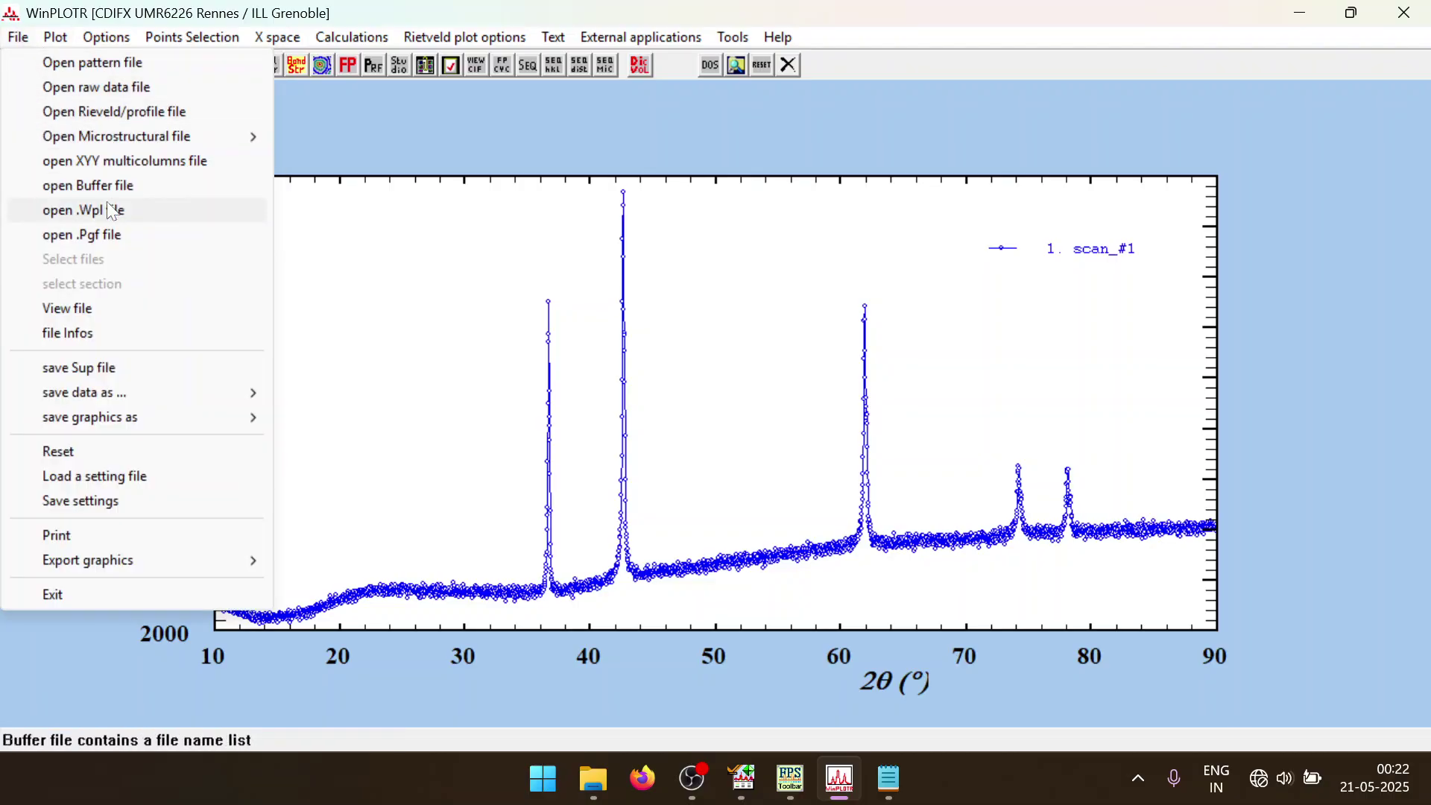
left_click(160, 111)
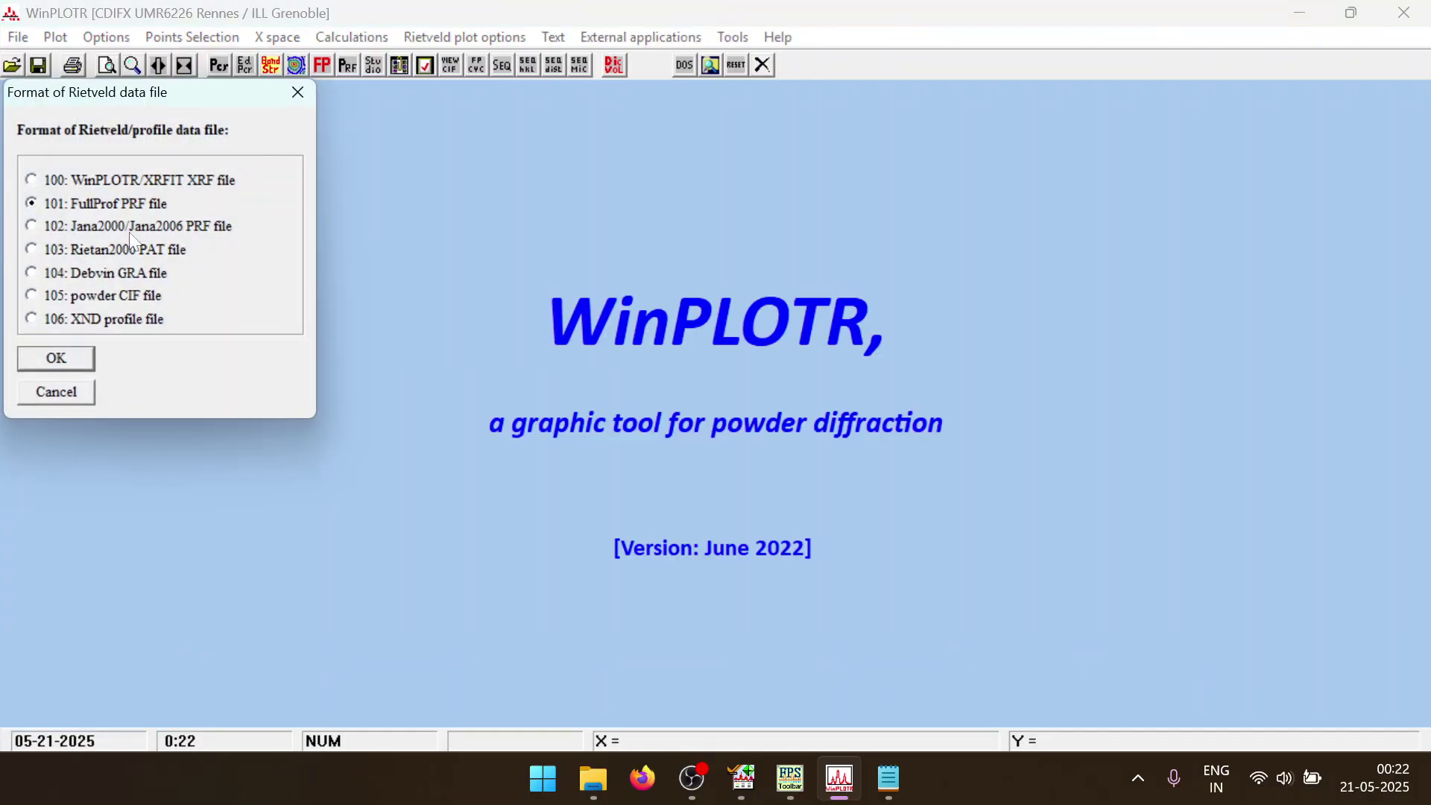
left_click(56, 358)
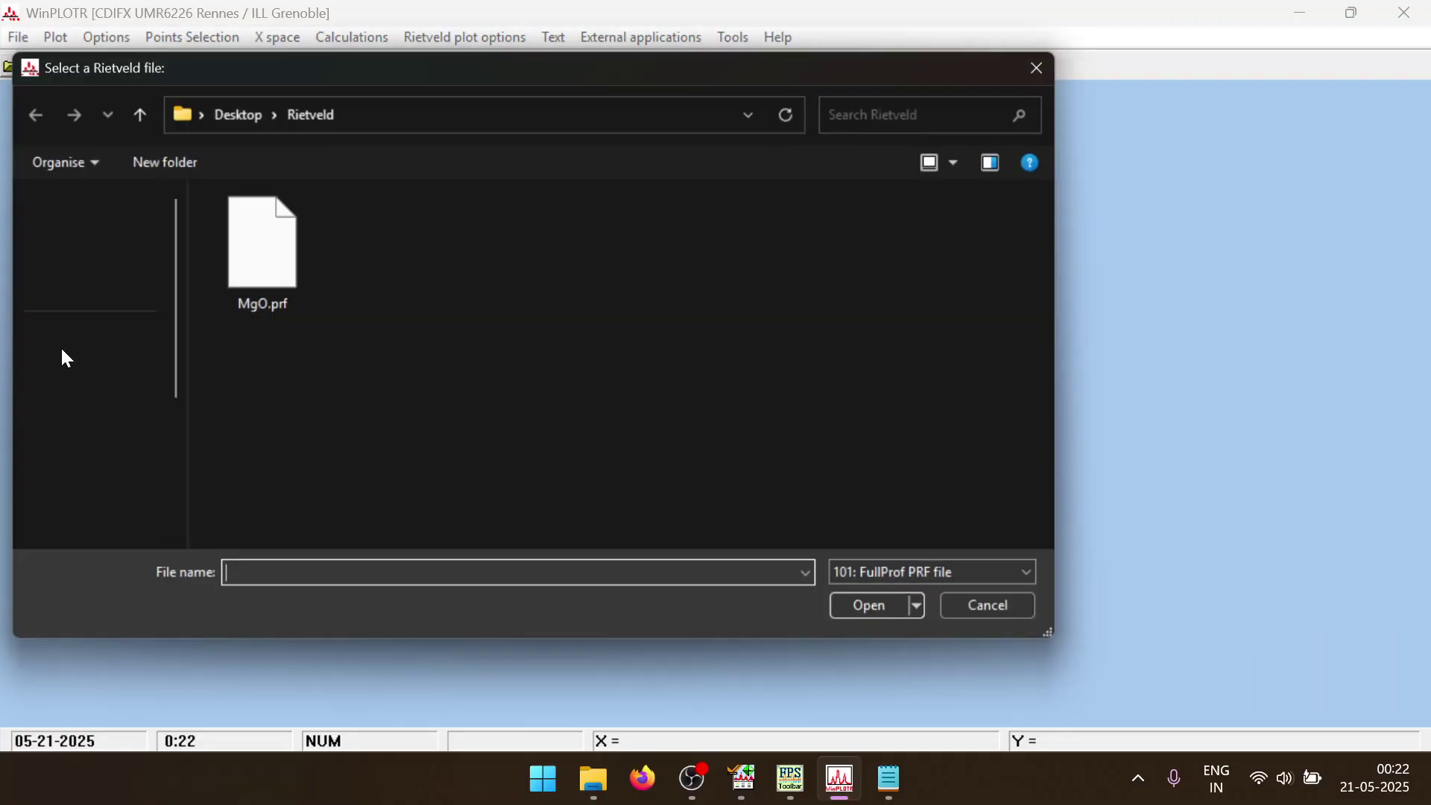
scroll(170, 412, "down", 1)
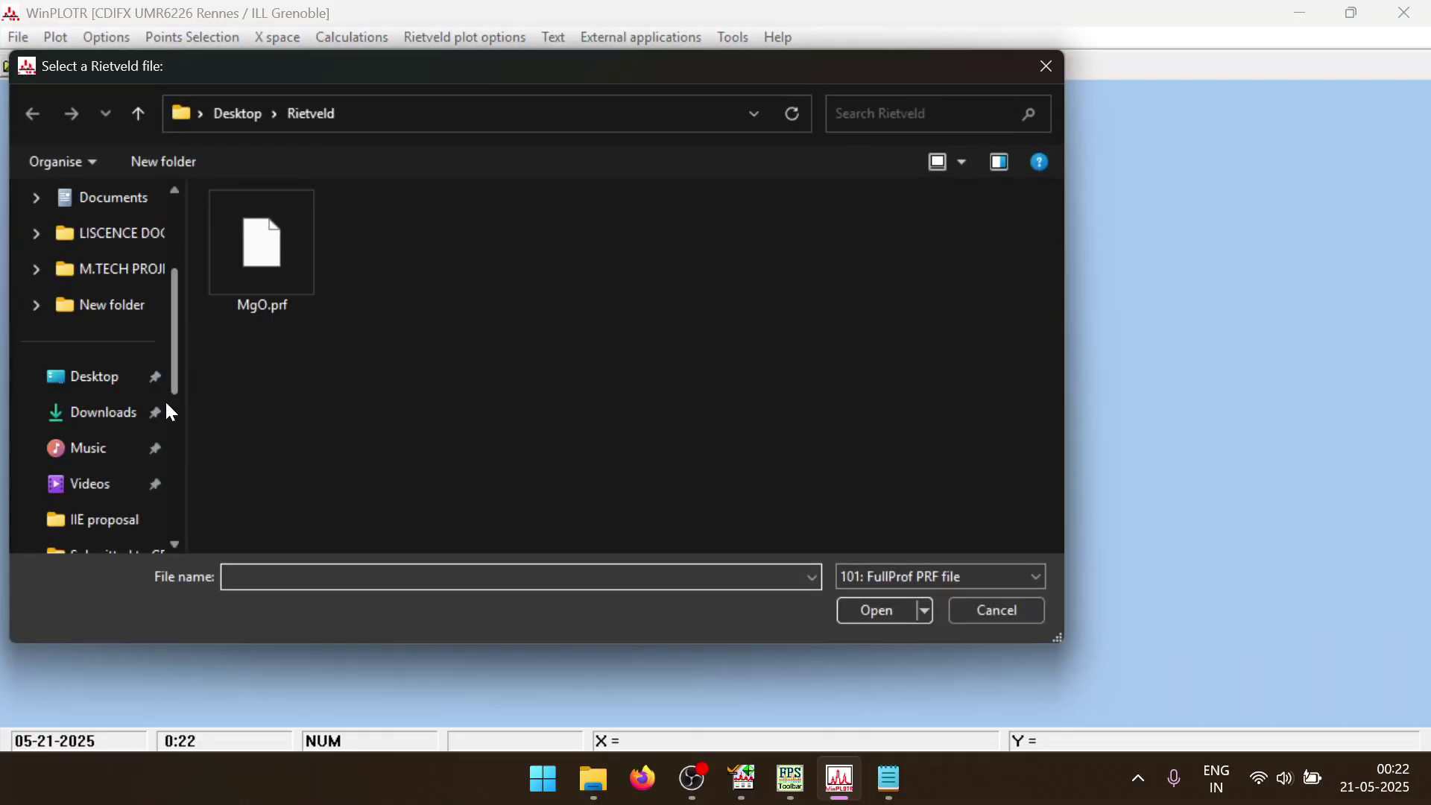
scroll(165, 402, "down", 2)
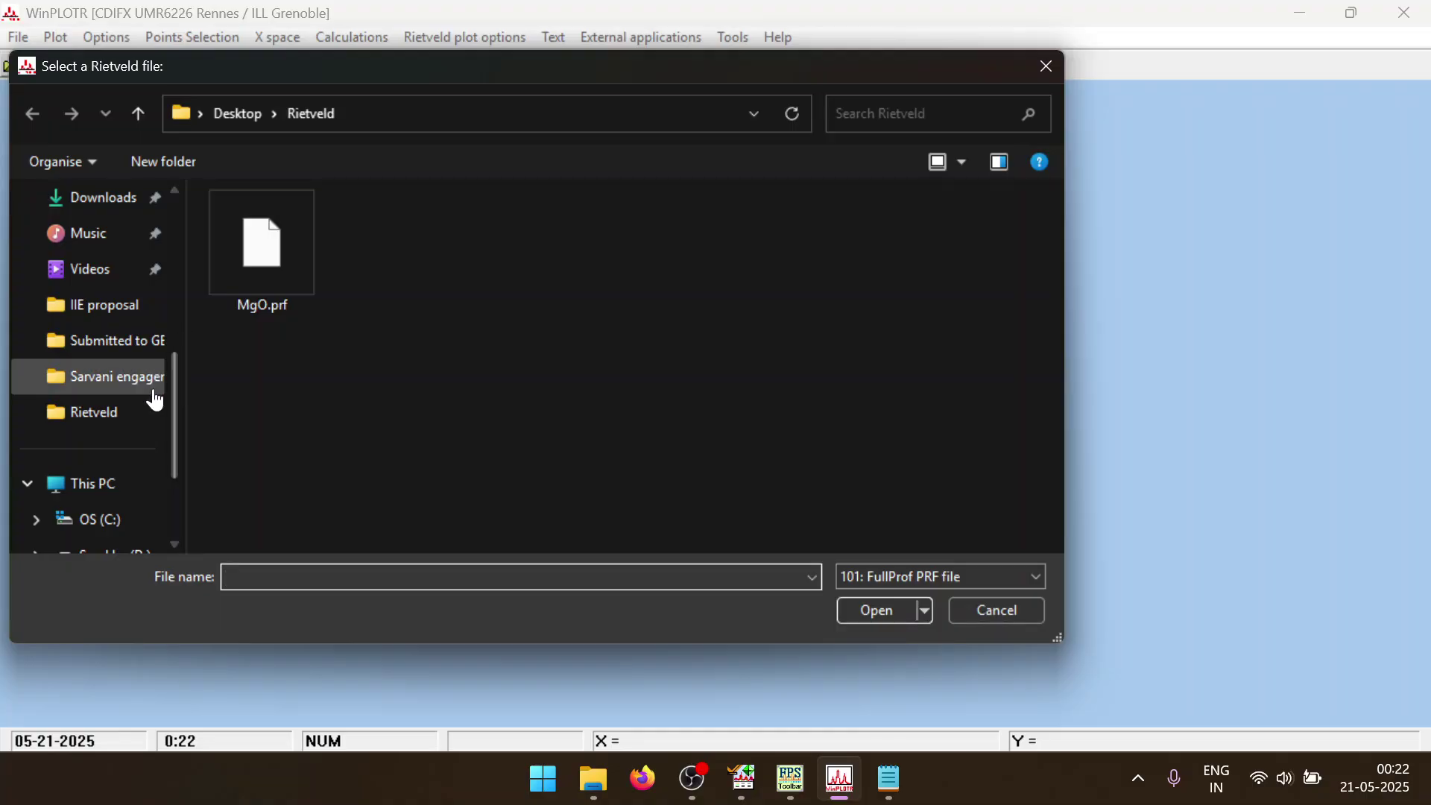
scroll(150, 396, "up", 3)
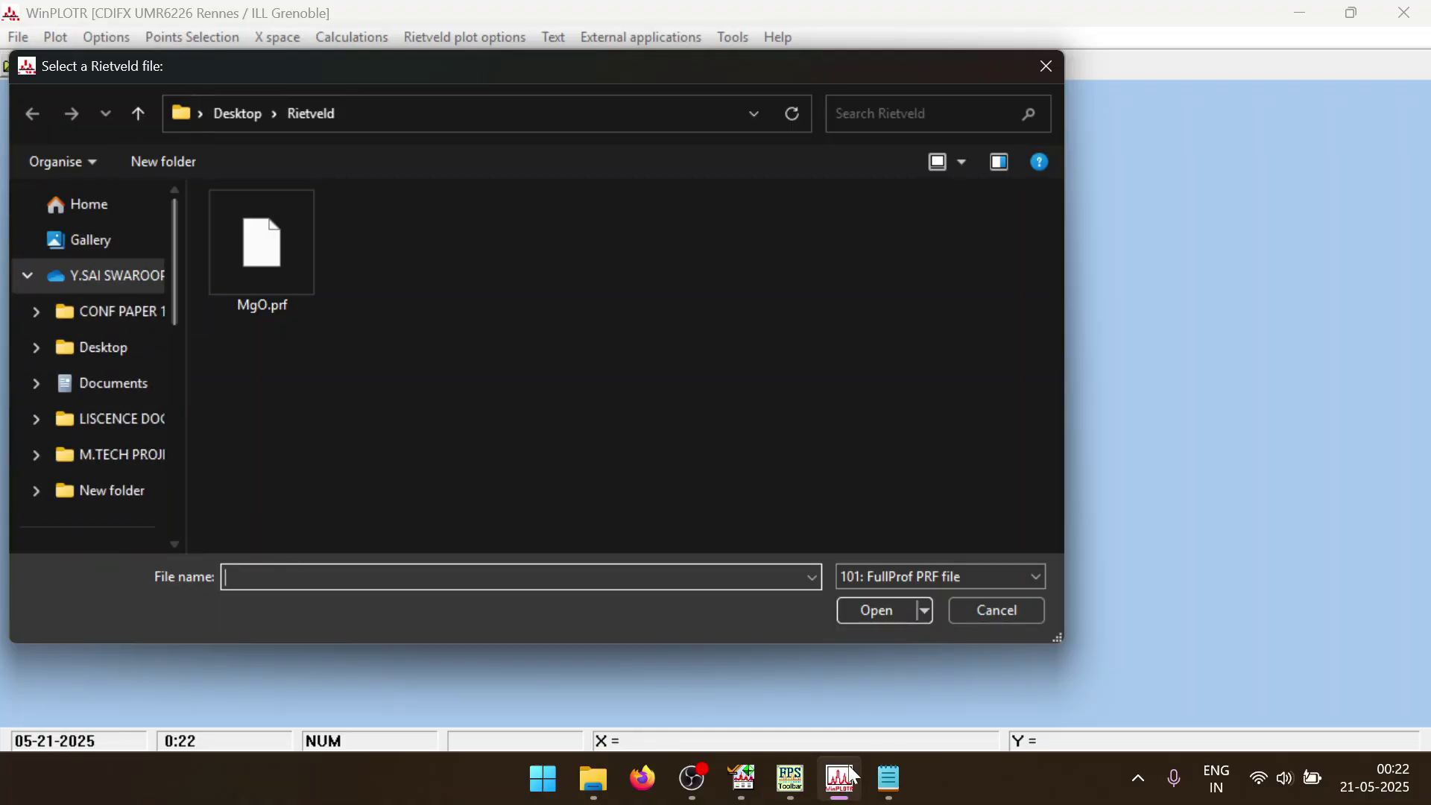
left_click(692, 779)
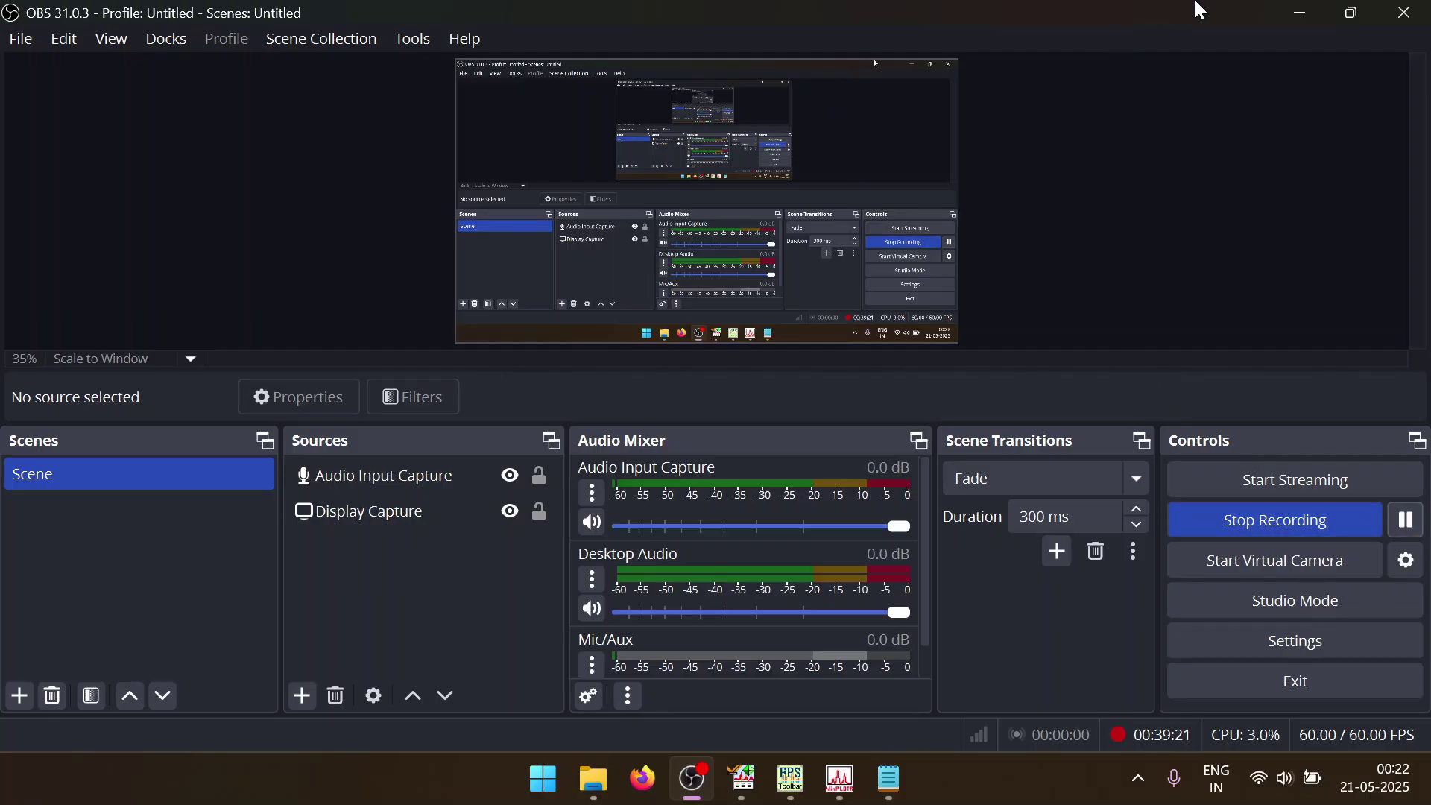
left_click(1301, 12)
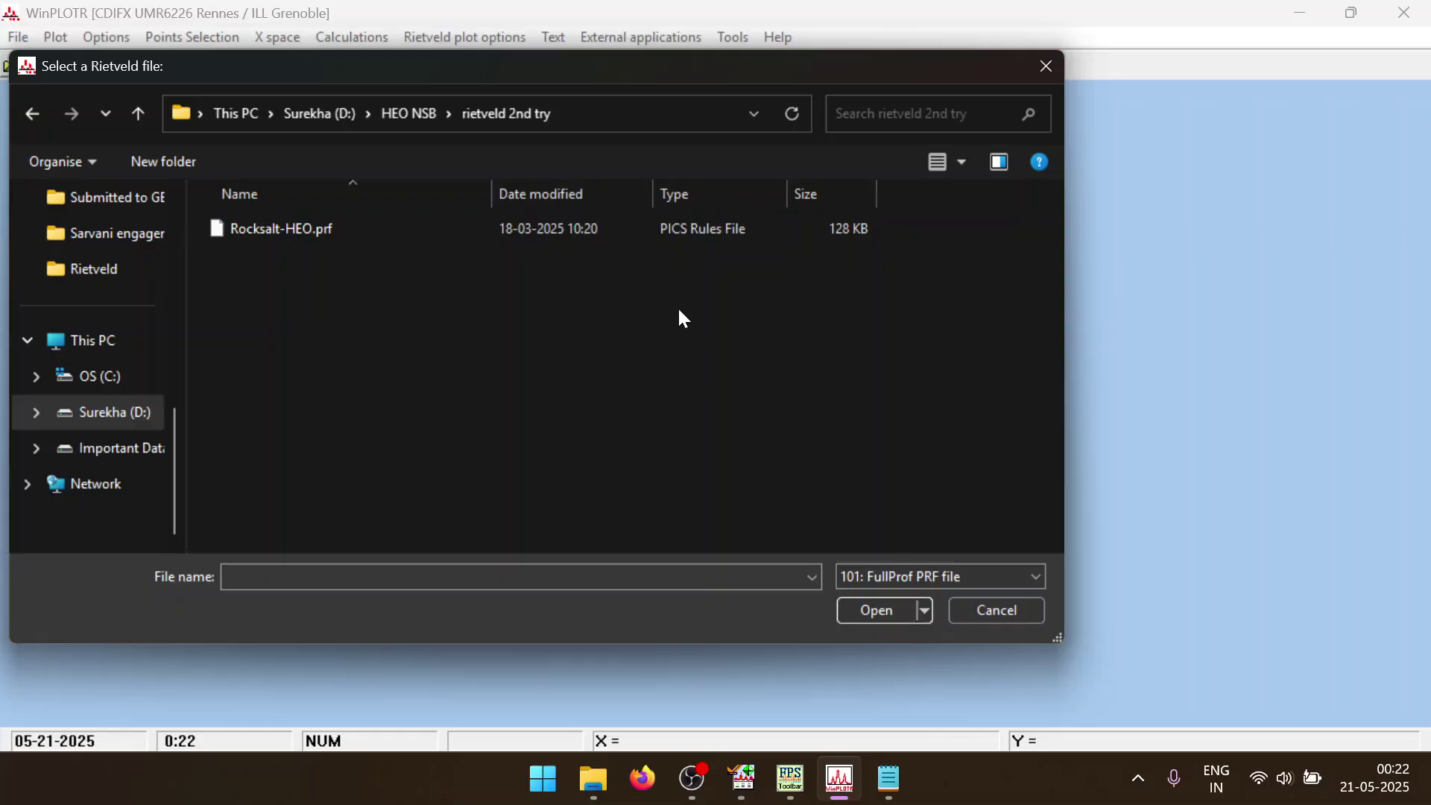
double_click(682, 228)
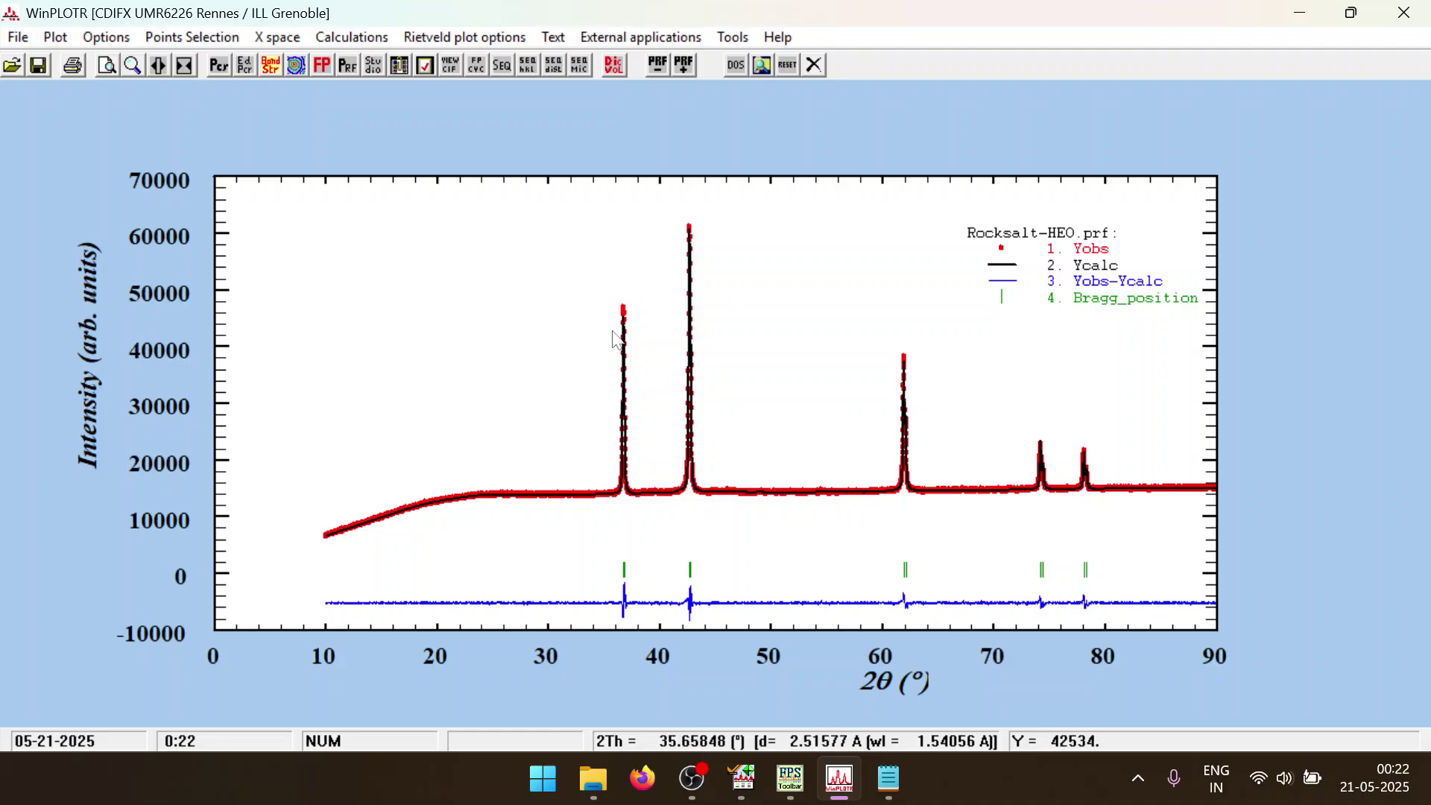
Examine the Rocksalt-HEO fit at the first peak near 37° and in the background from about 17° to 29° 2θ, restoring the full pattern
left_click_drag(600, 289, 648, 519)
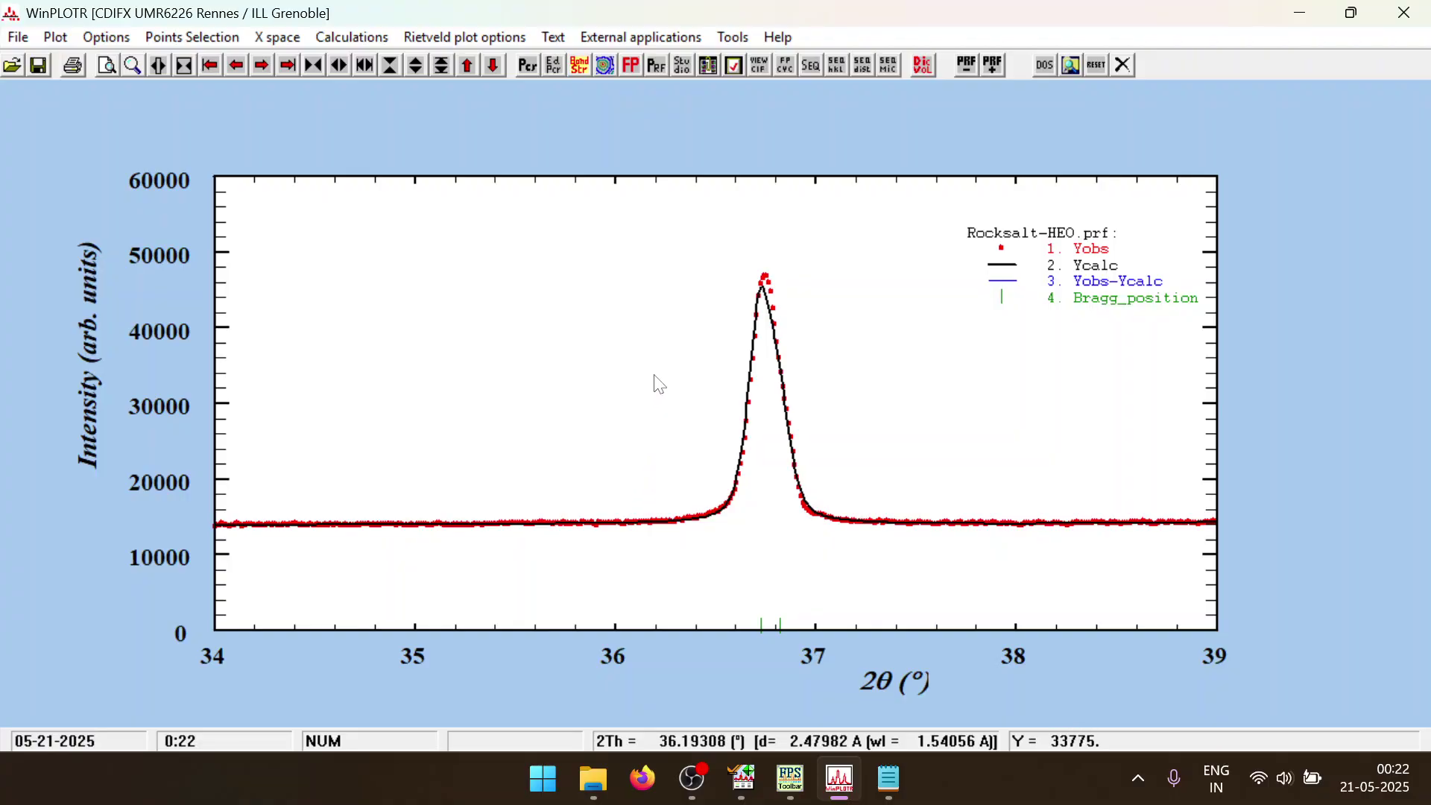
right_click(495, 444)
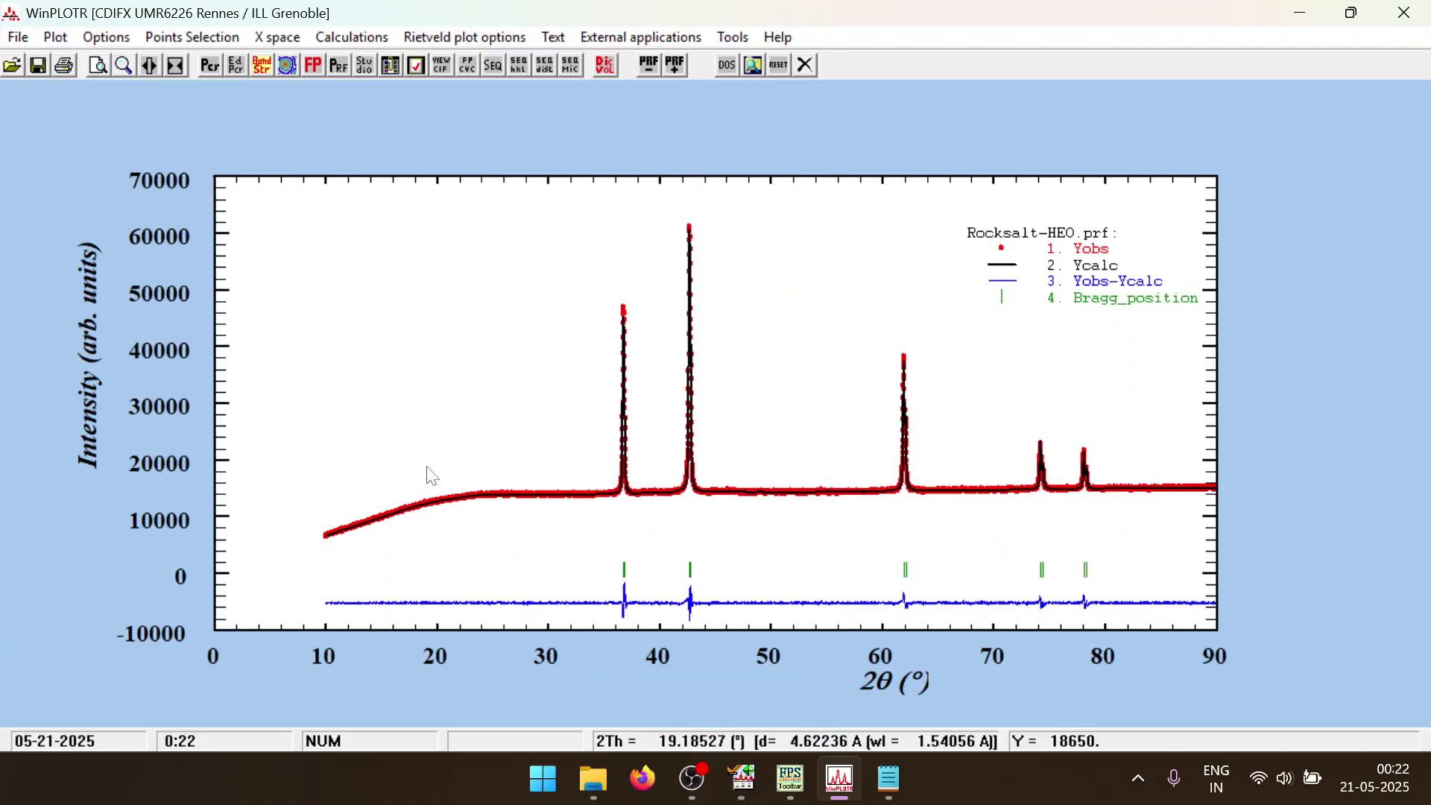
left_click_drag(412, 463, 535, 542)
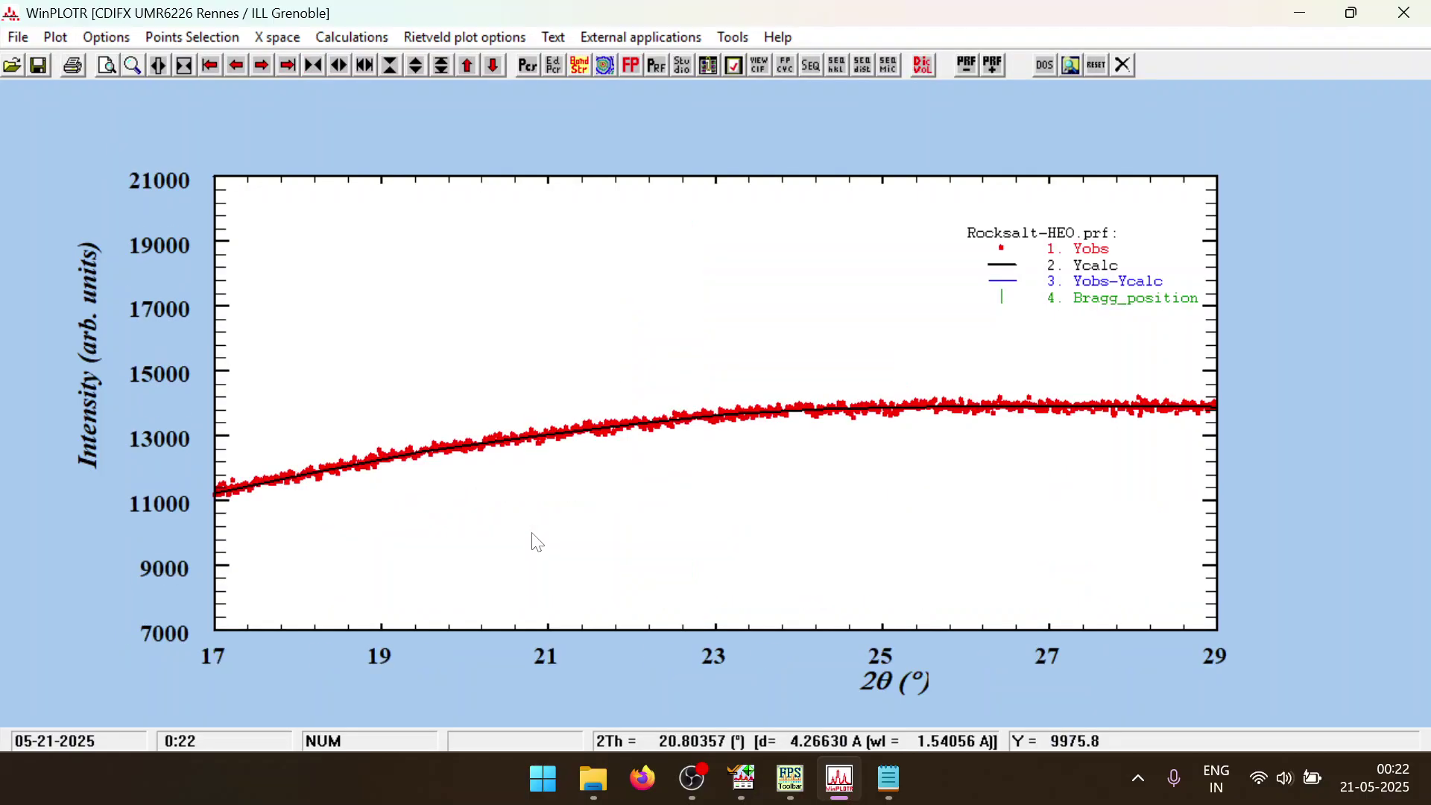
right_click(585, 403)
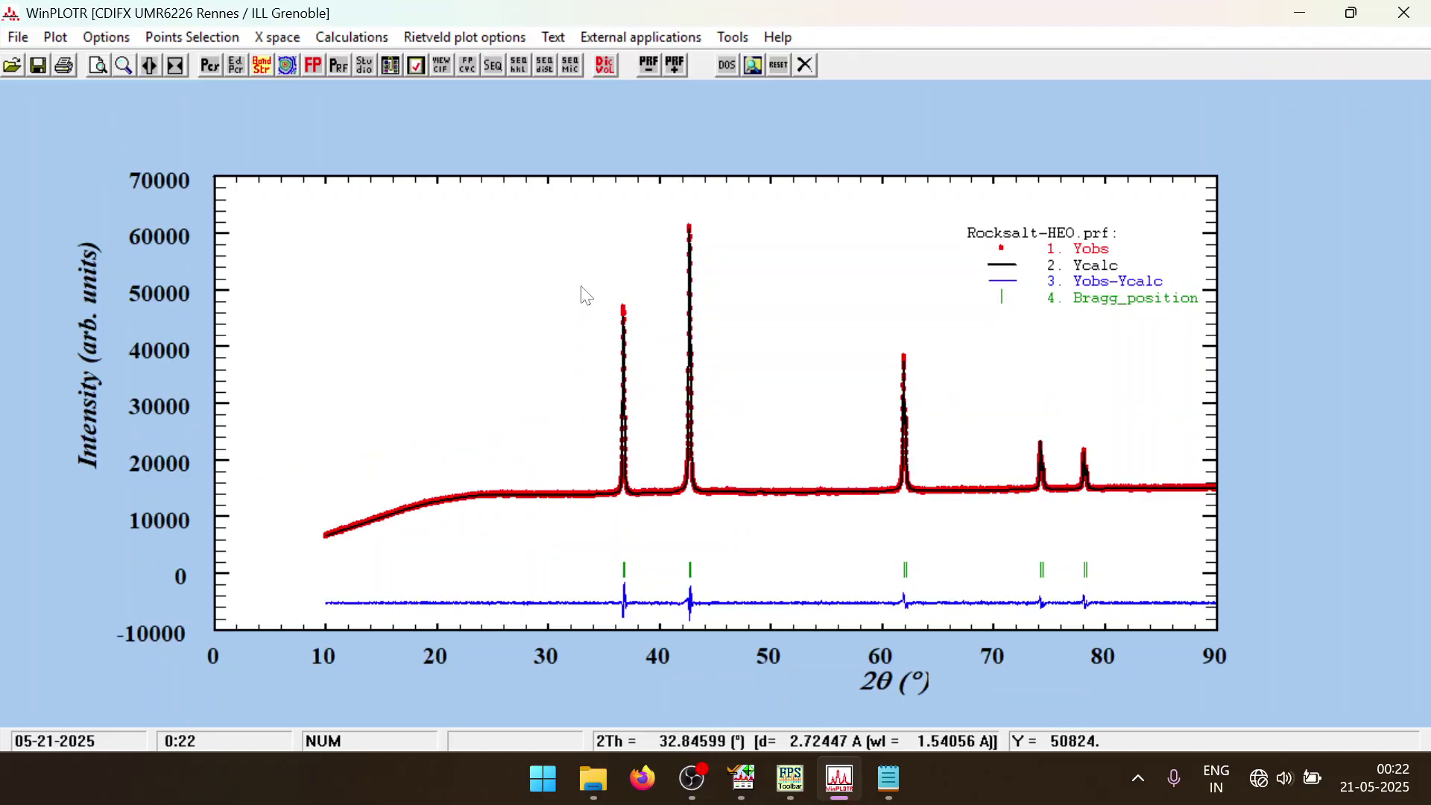
left_click_drag(582, 287, 655, 550)
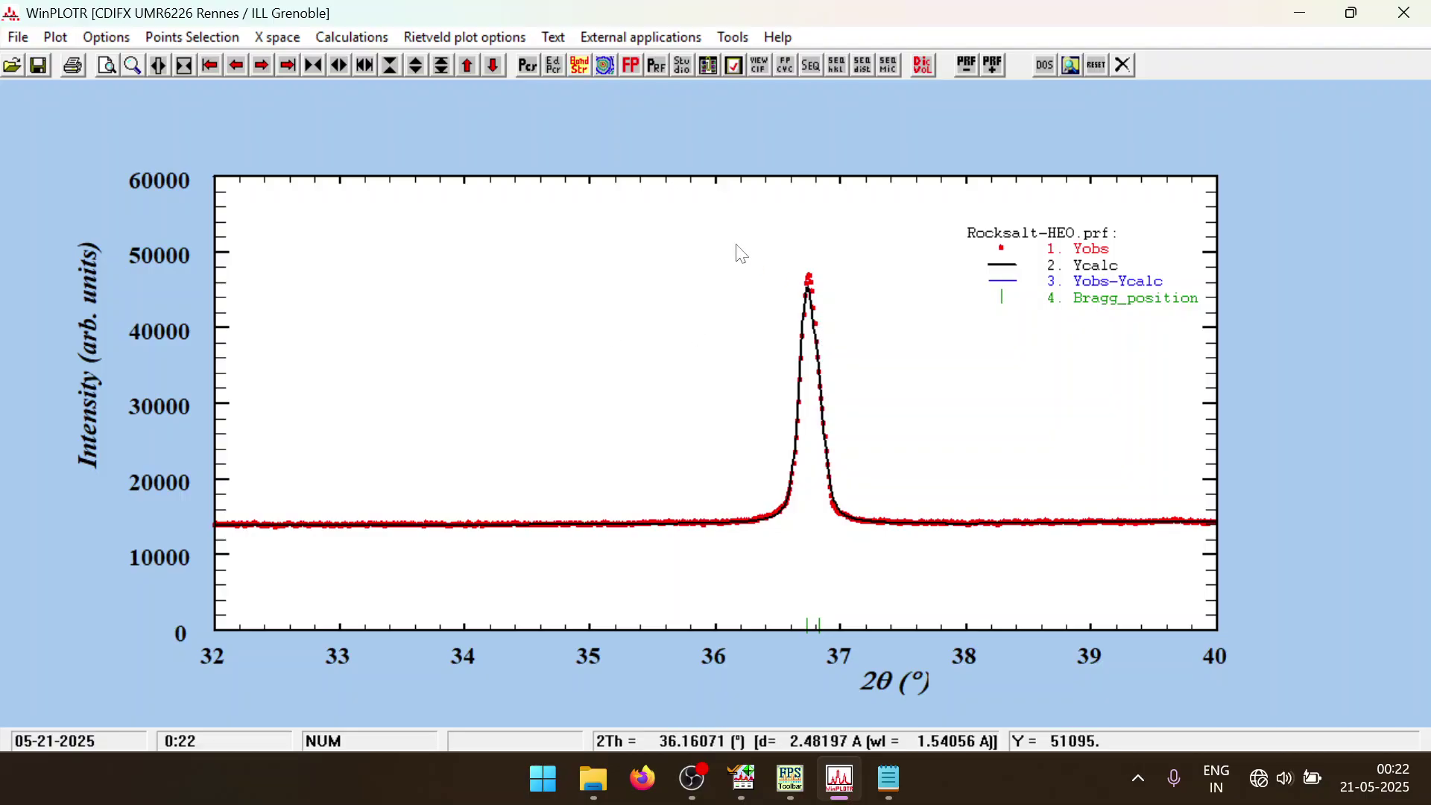
left_click_drag(736, 246, 920, 637)
right_click(812, 328)
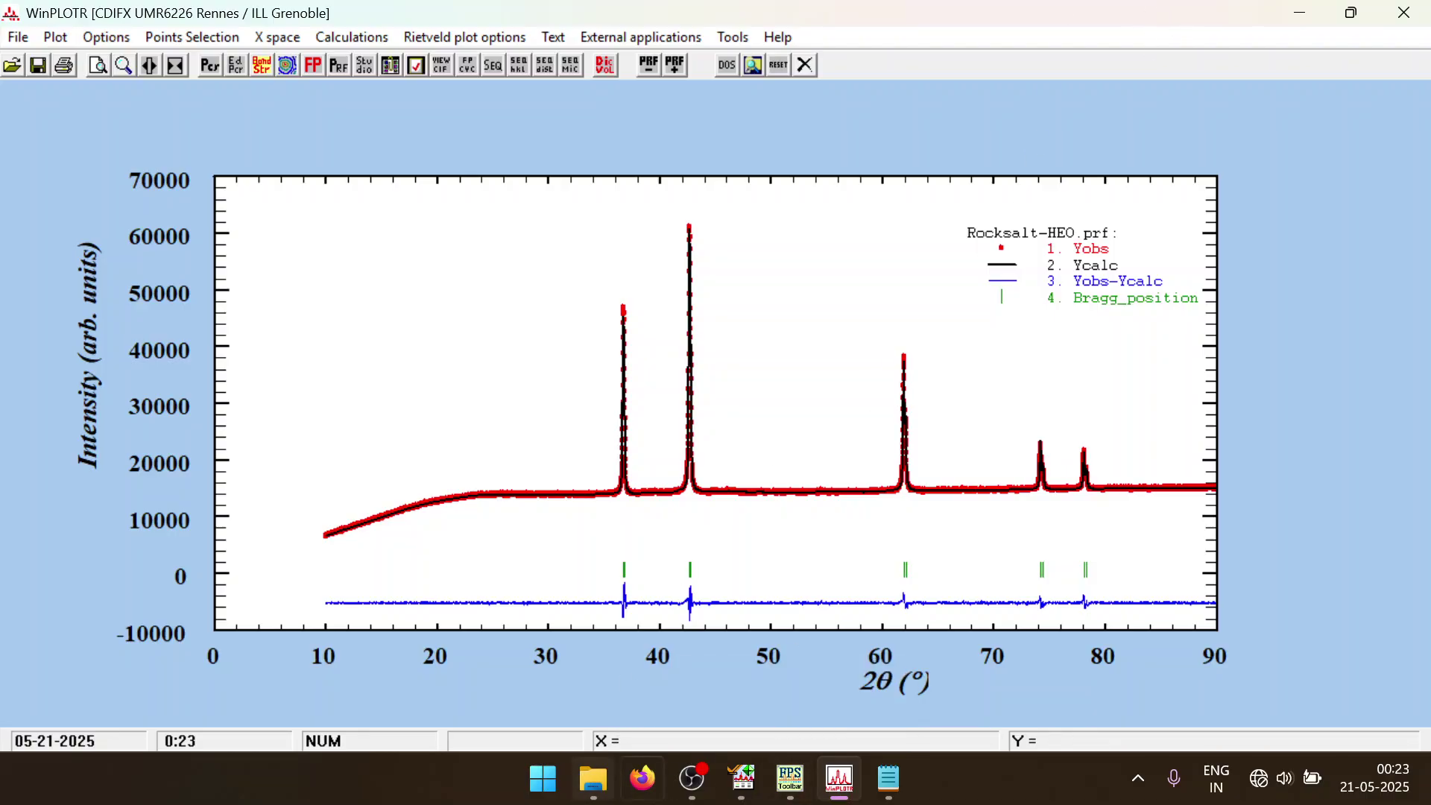
Start WinPLOTR-2006 from the FullProf Suite ToolBar and open MgO.xrdml from the Rietveld folder
left_click(790, 779)
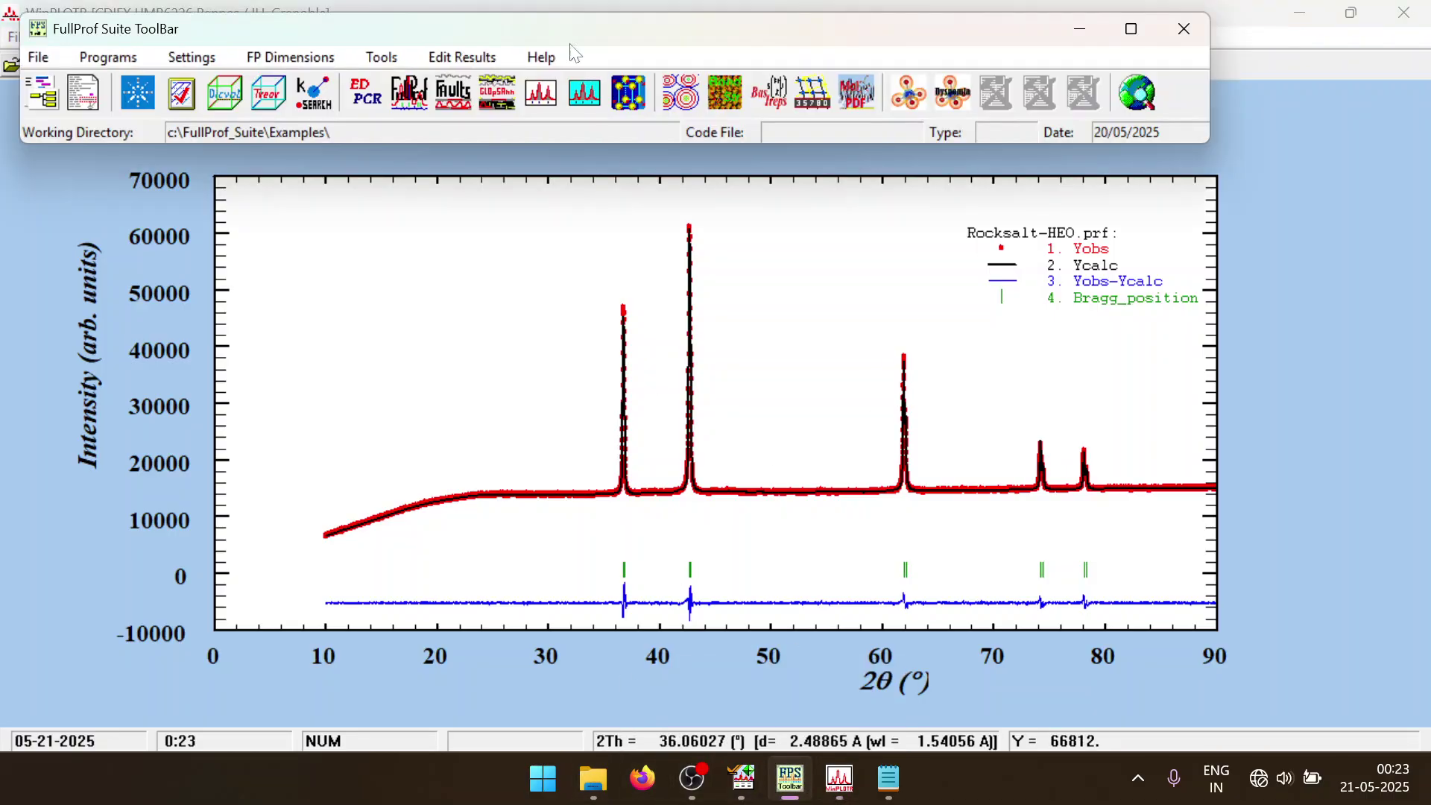
left_click(593, 96)
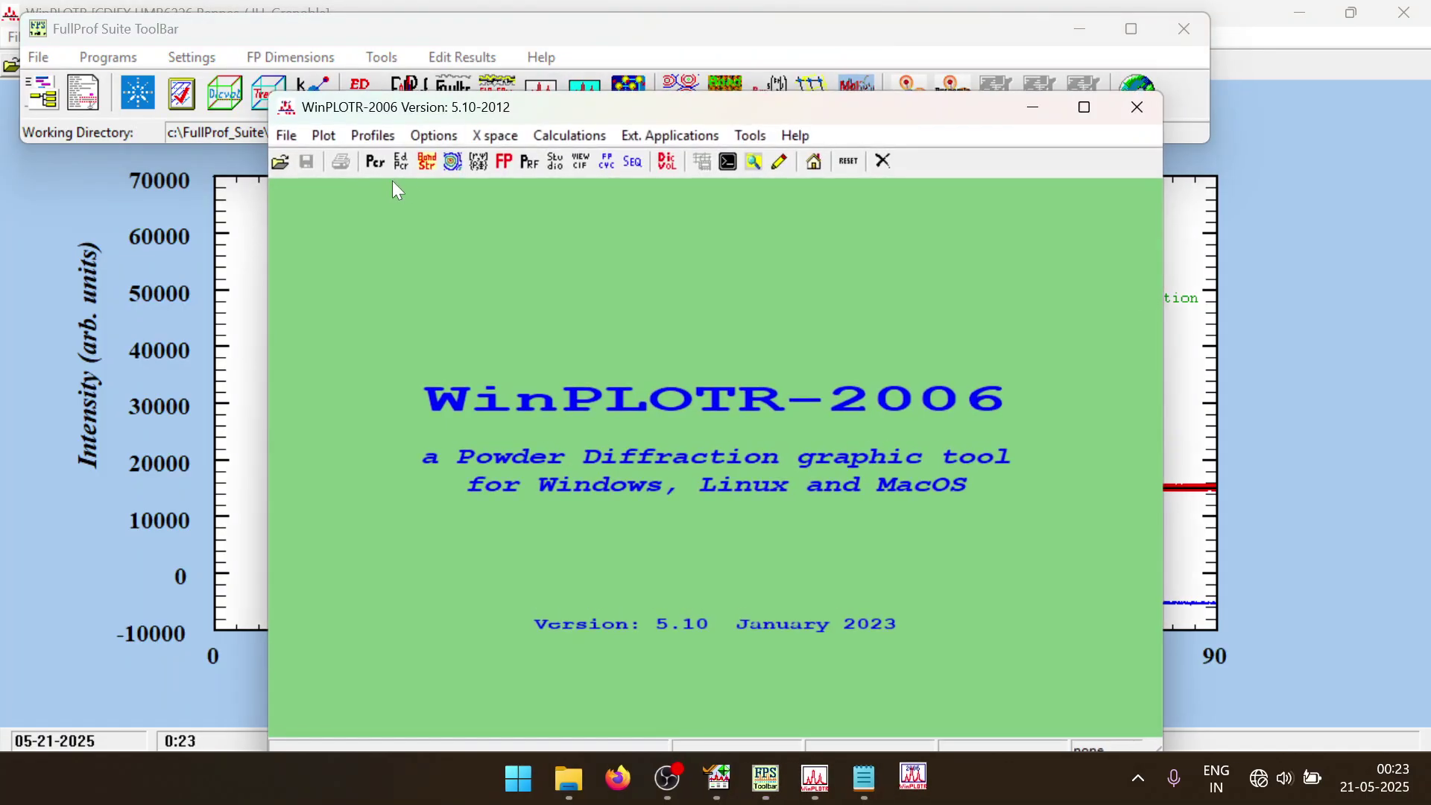
left_click(286, 165)
left_click(396, 401)
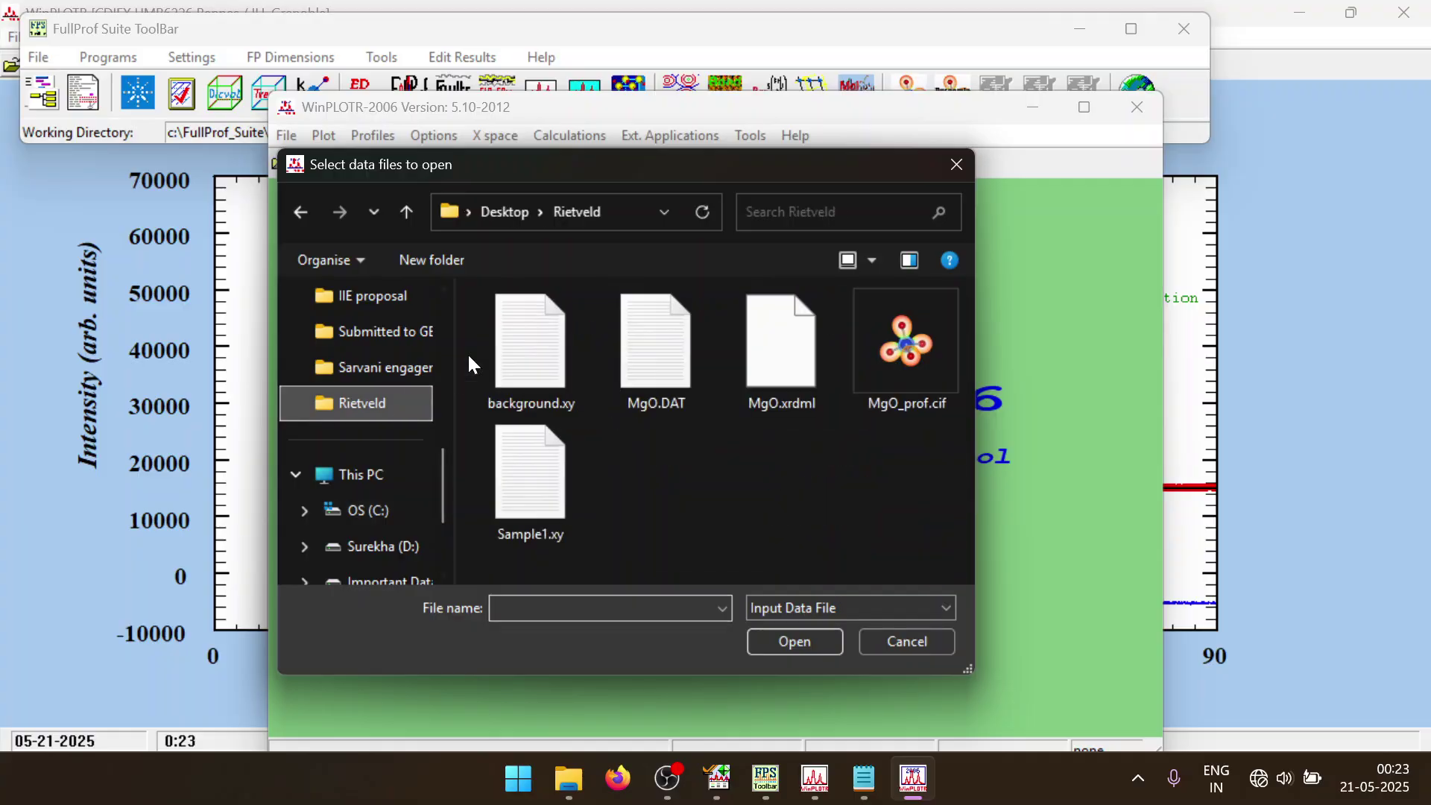
double_click(788, 358)
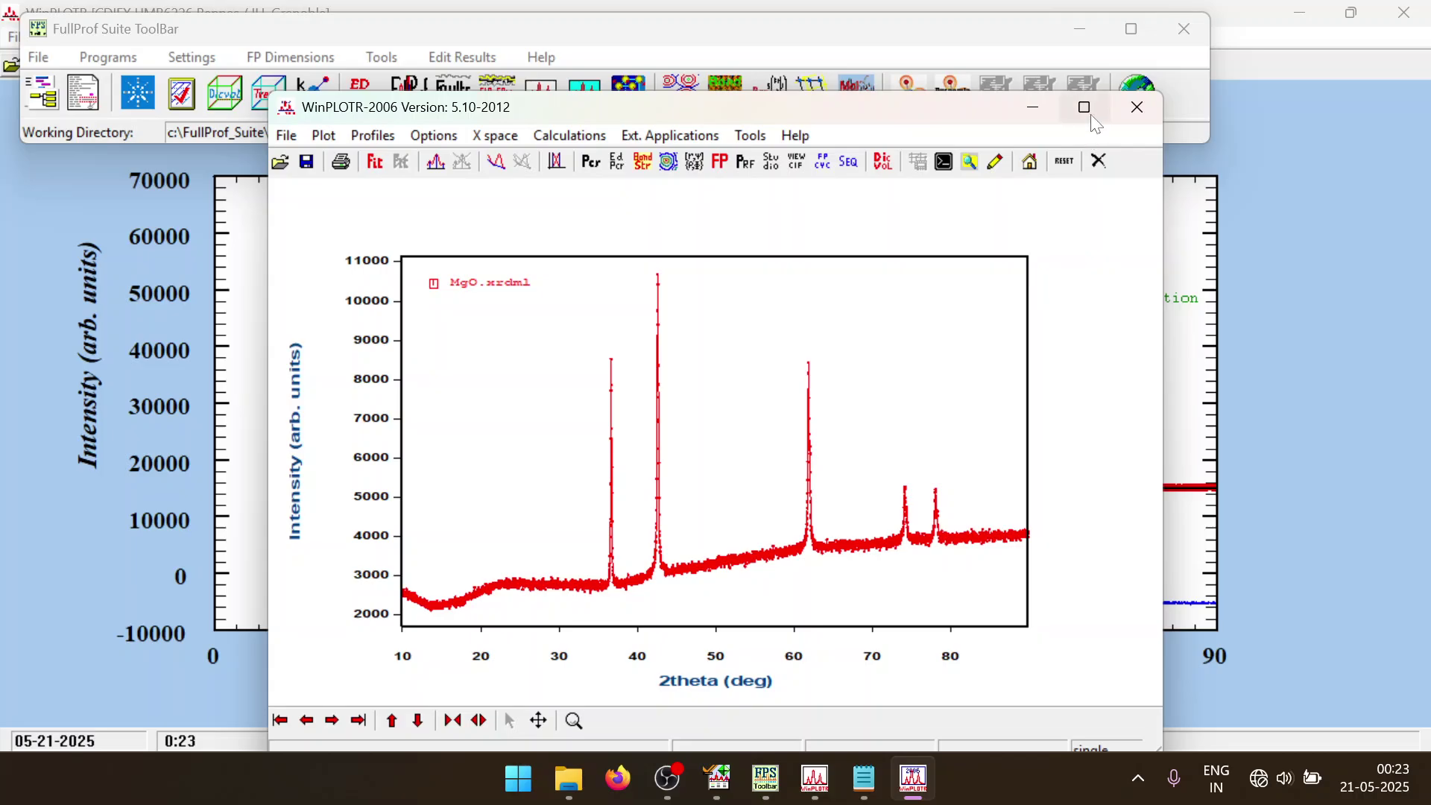
Arrange the Rocksalt-HEO refinement plot and the MgO.xrdml pattern side by side at about half the screen each
left_click(1053, 175)
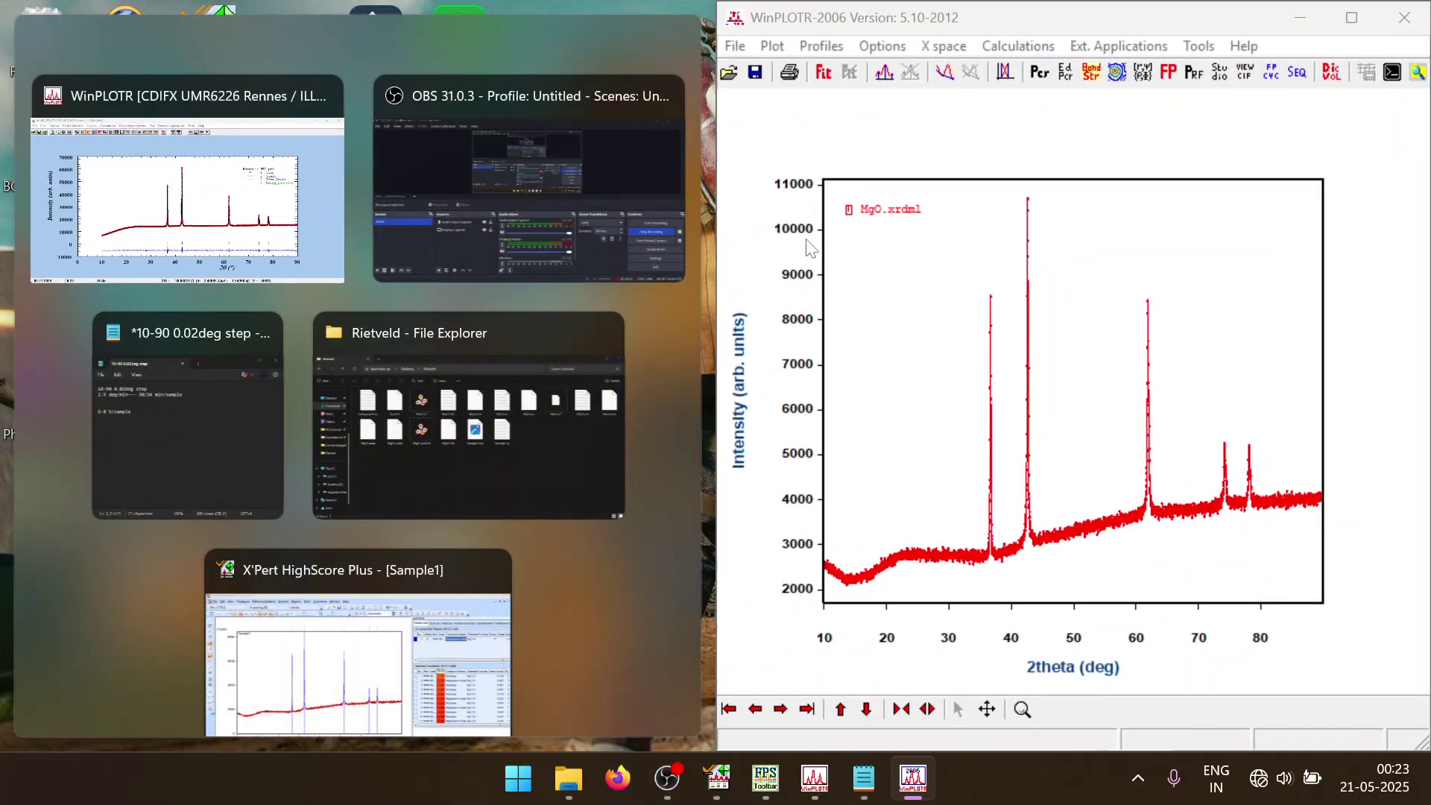
left_click(273, 191)
left_click_drag(714, 212, 687, 240)
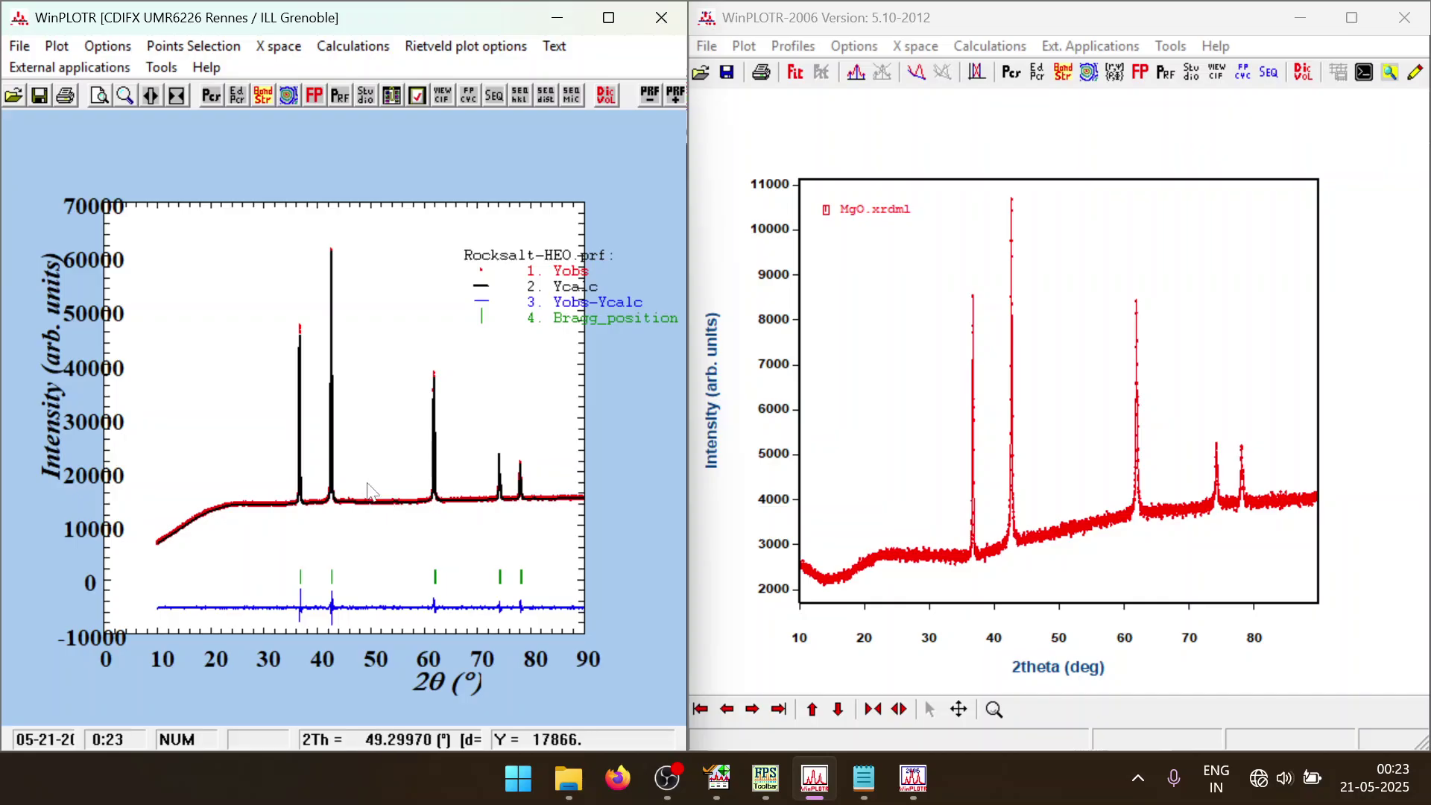
left_click_drag(356, 478, 430, 547)
Review the 10-90, 0.02deg step and 2.5 deg/min scan notes alongside the two patterns, and minimize the notes
left_click(864, 778)
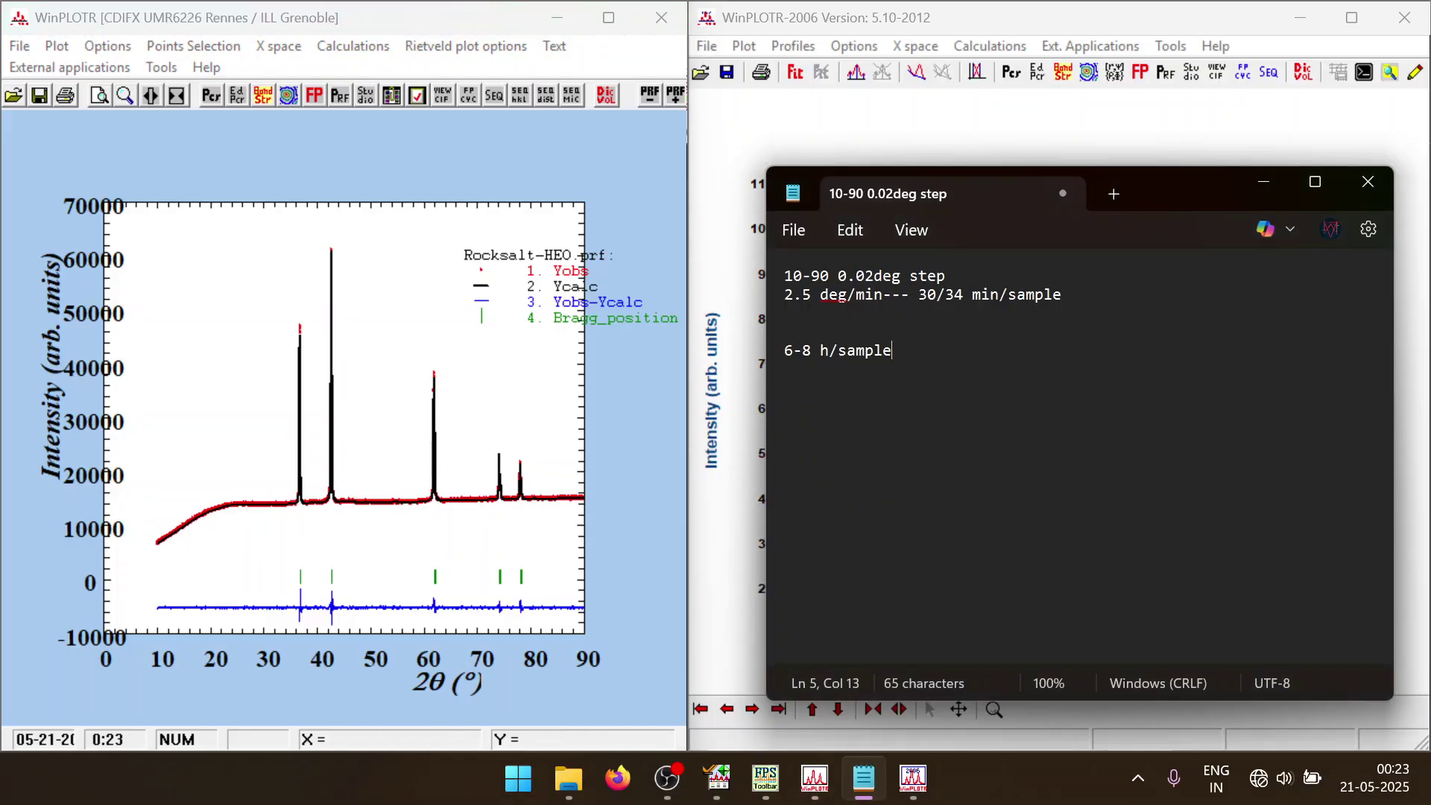
left_click_drag(1061, 294, 760, 257)
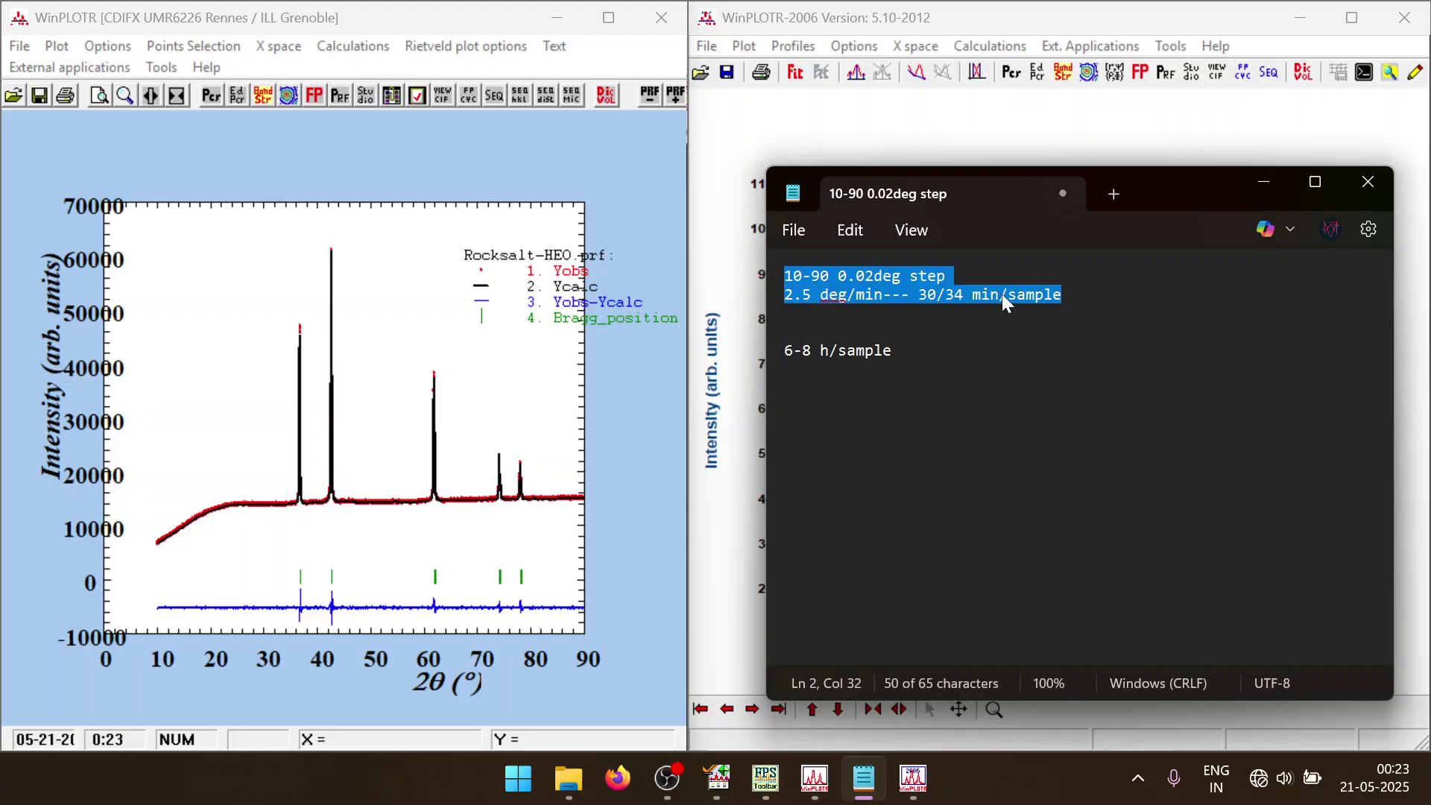
left_click(514, 167)
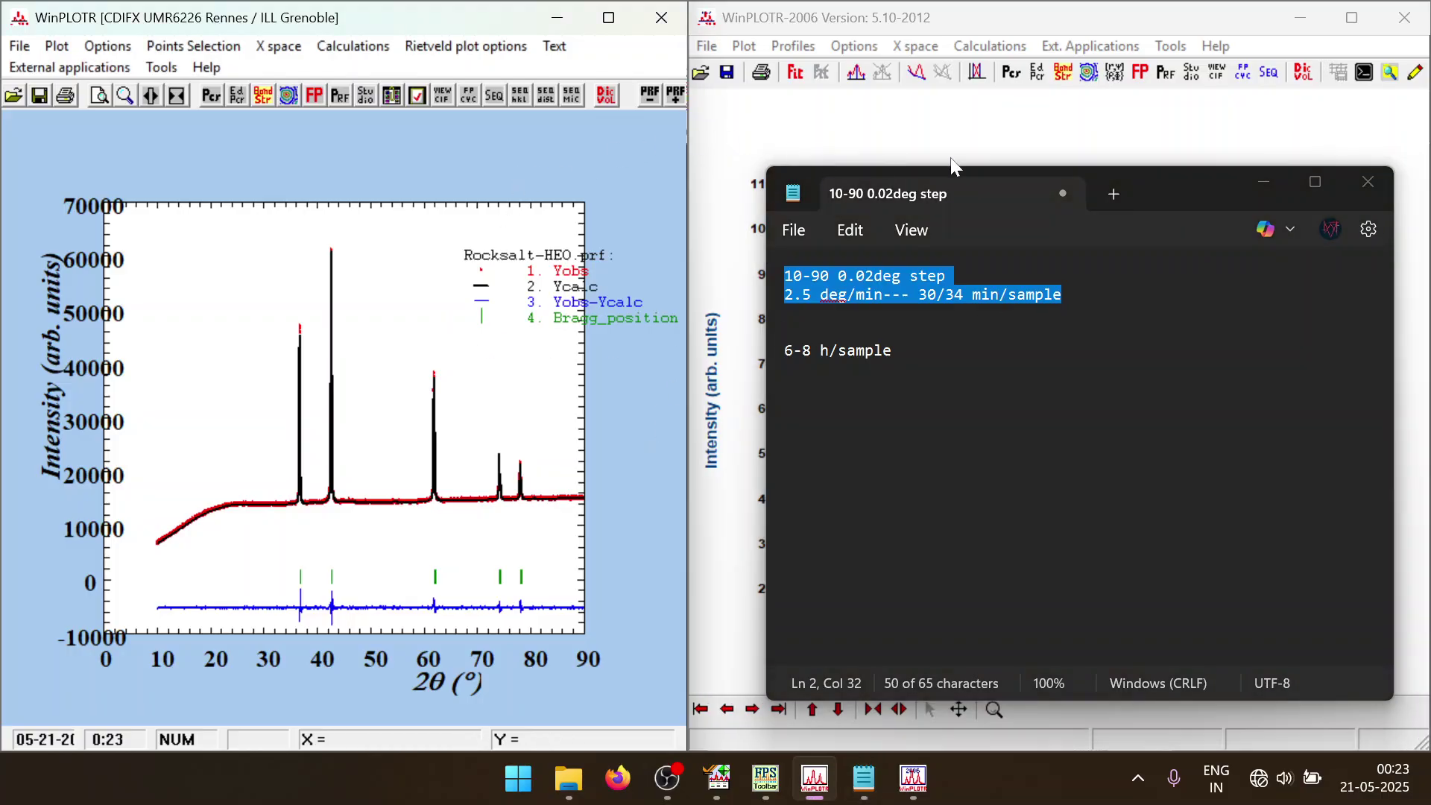
left_click(1264, 183)
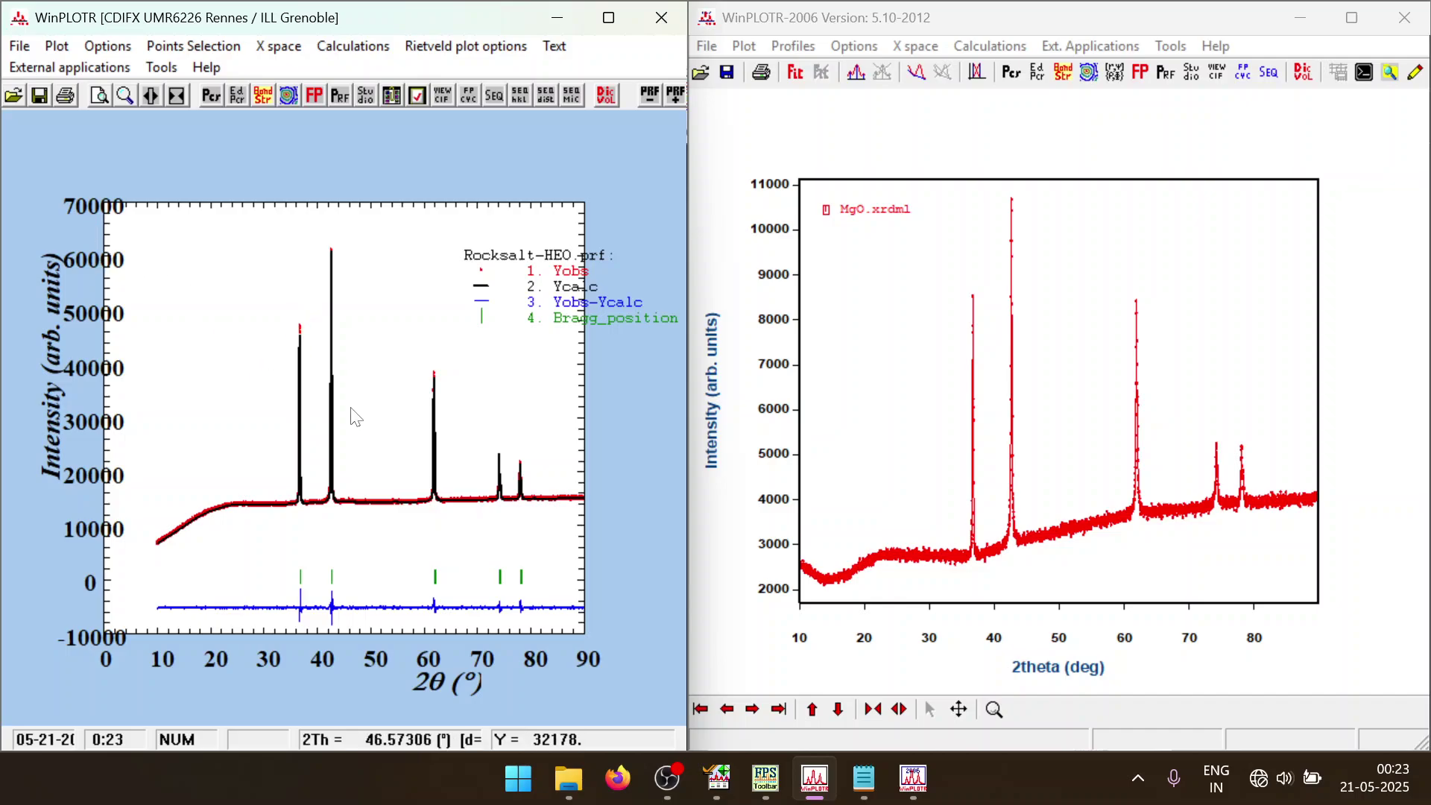
Examine the Rocksalt-HEO fit between about 39° and 45° 2θ, restore the full pattern, and close both plot windows
left_click_drag(321, 446, 347, 541)
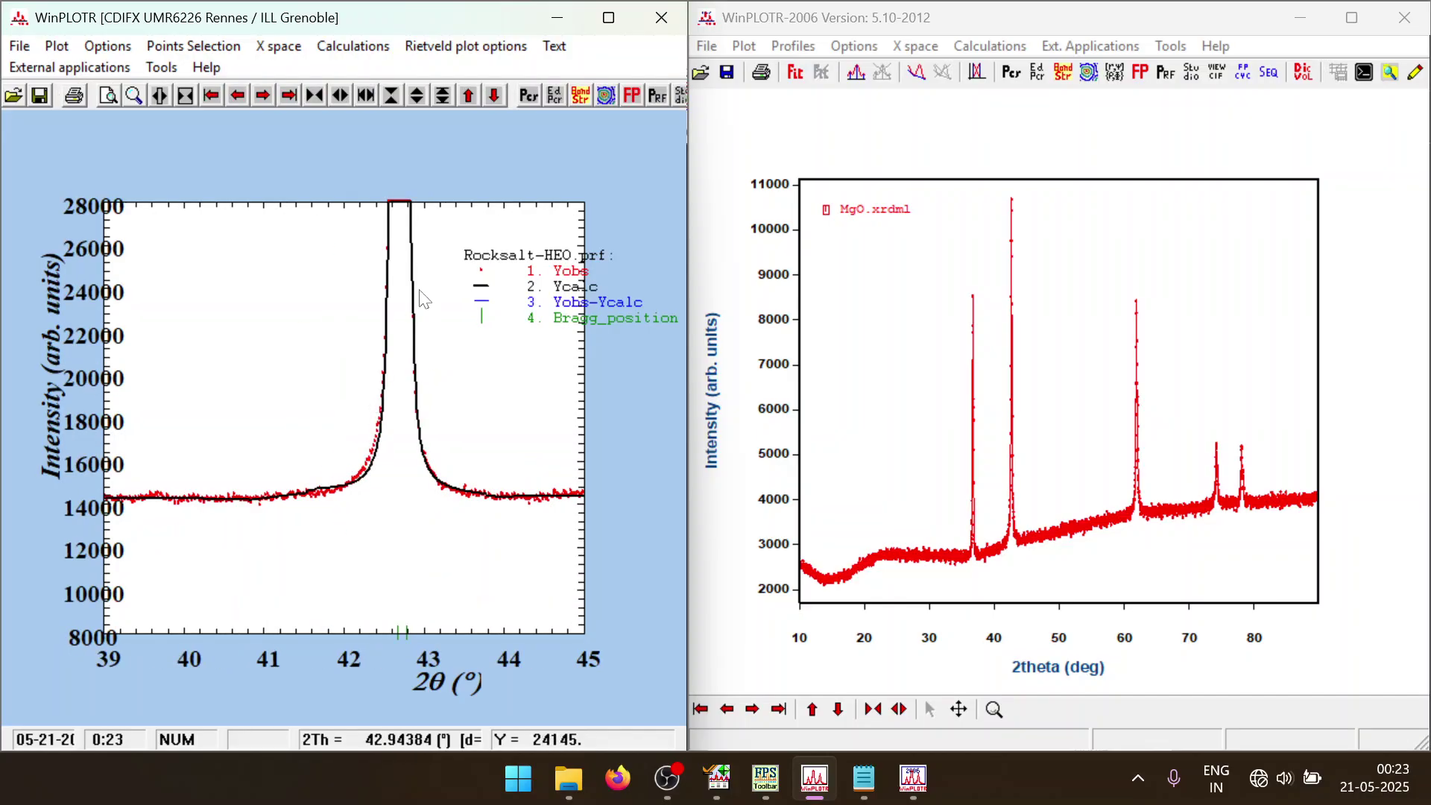
right_click(285, 461)
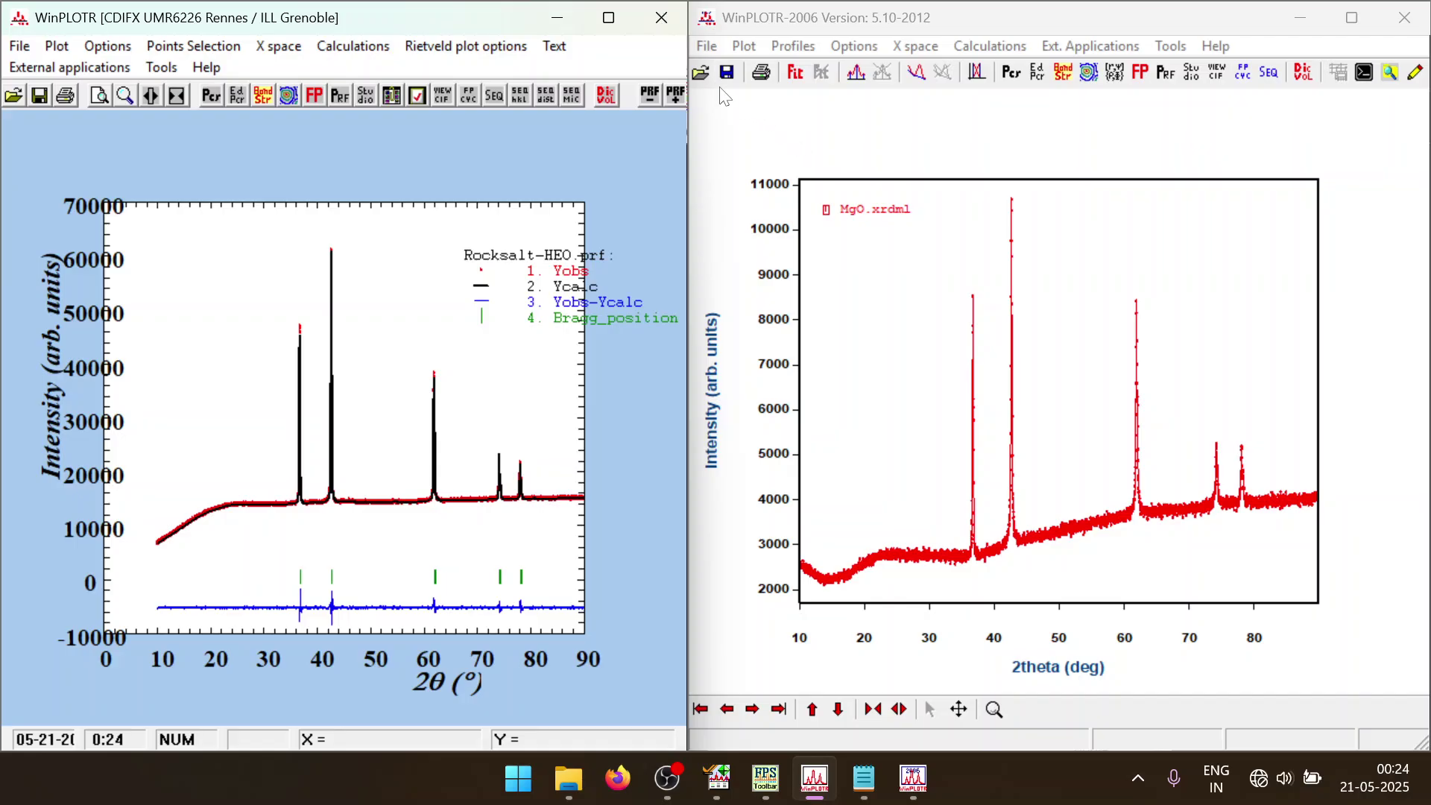
left_click(661, 17)
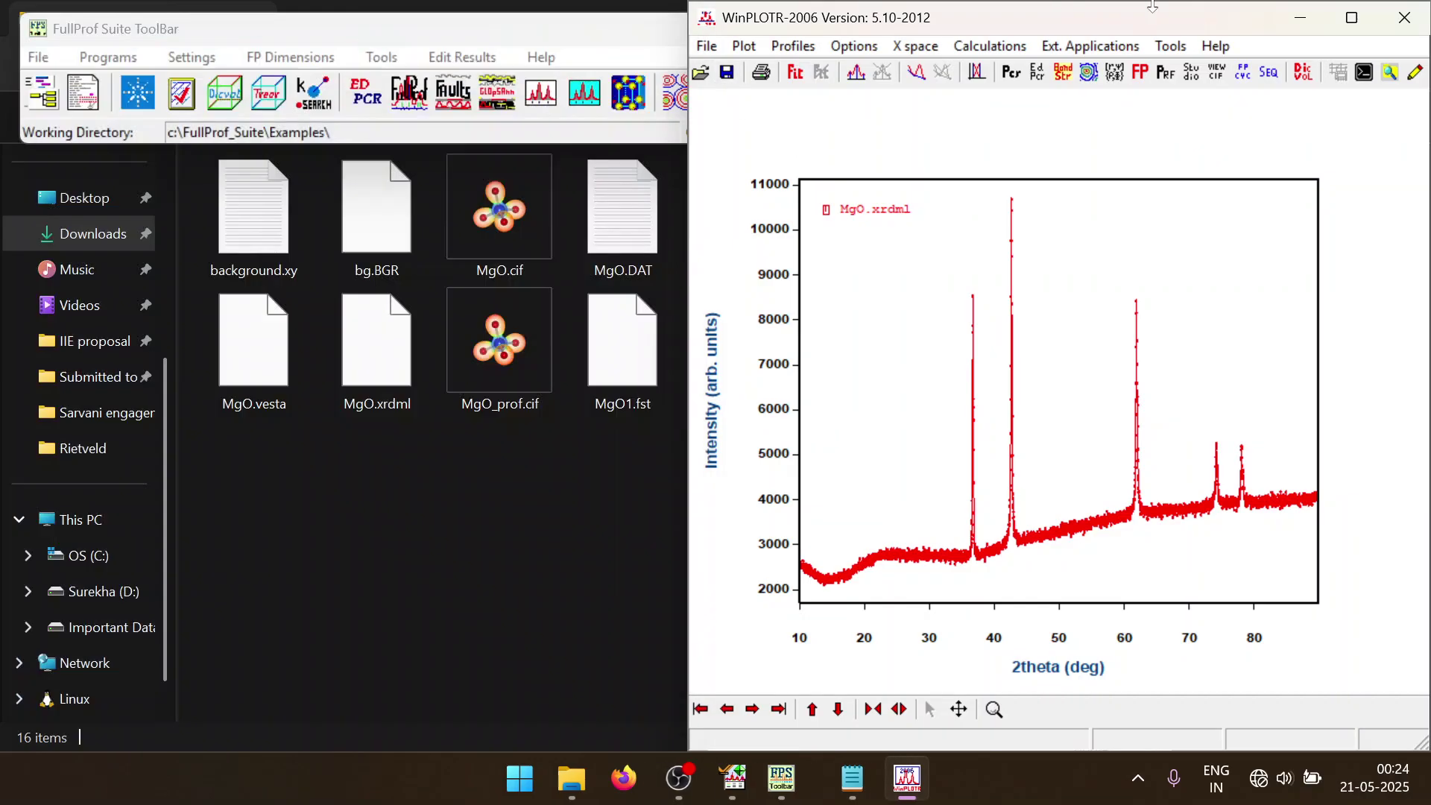
left_click(1405, 15)
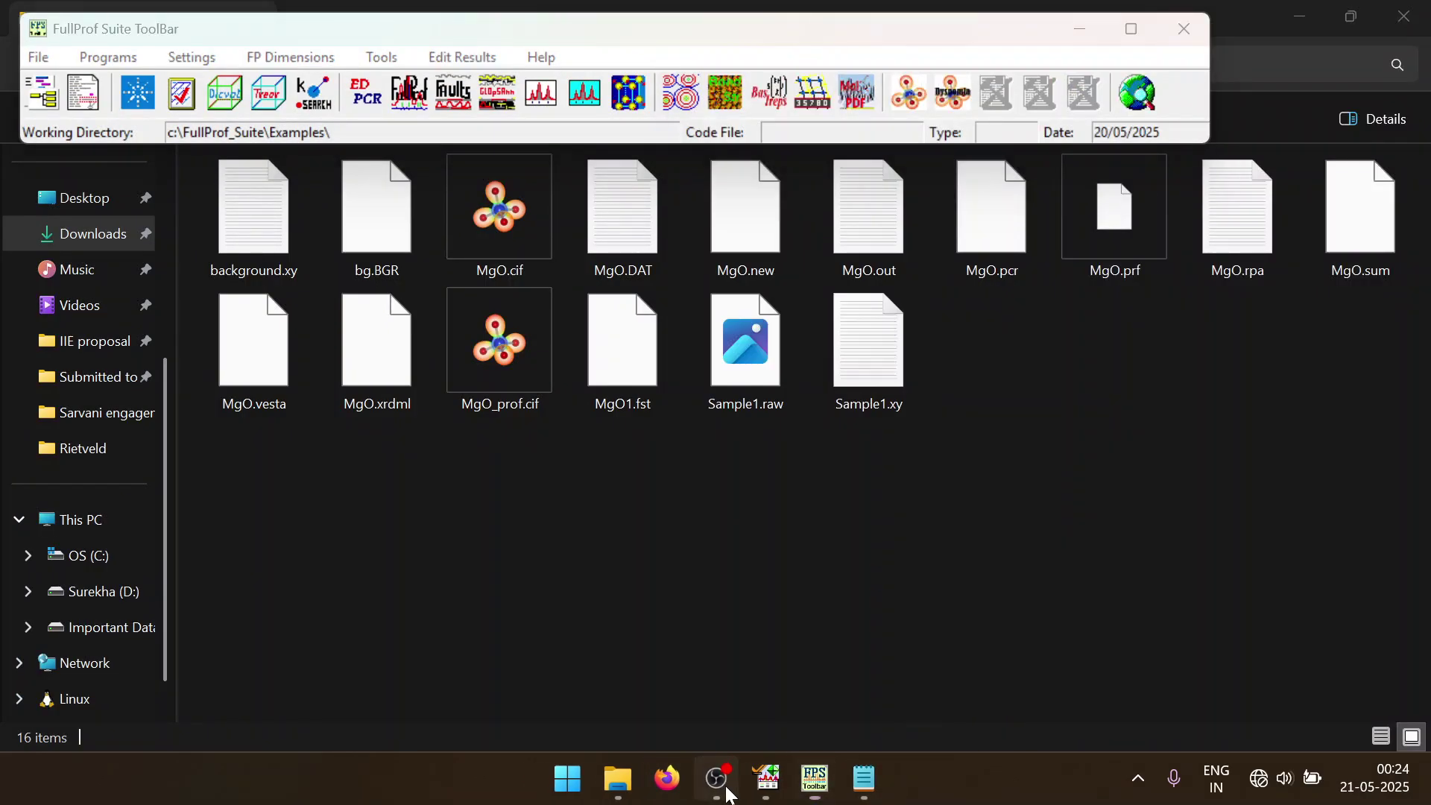